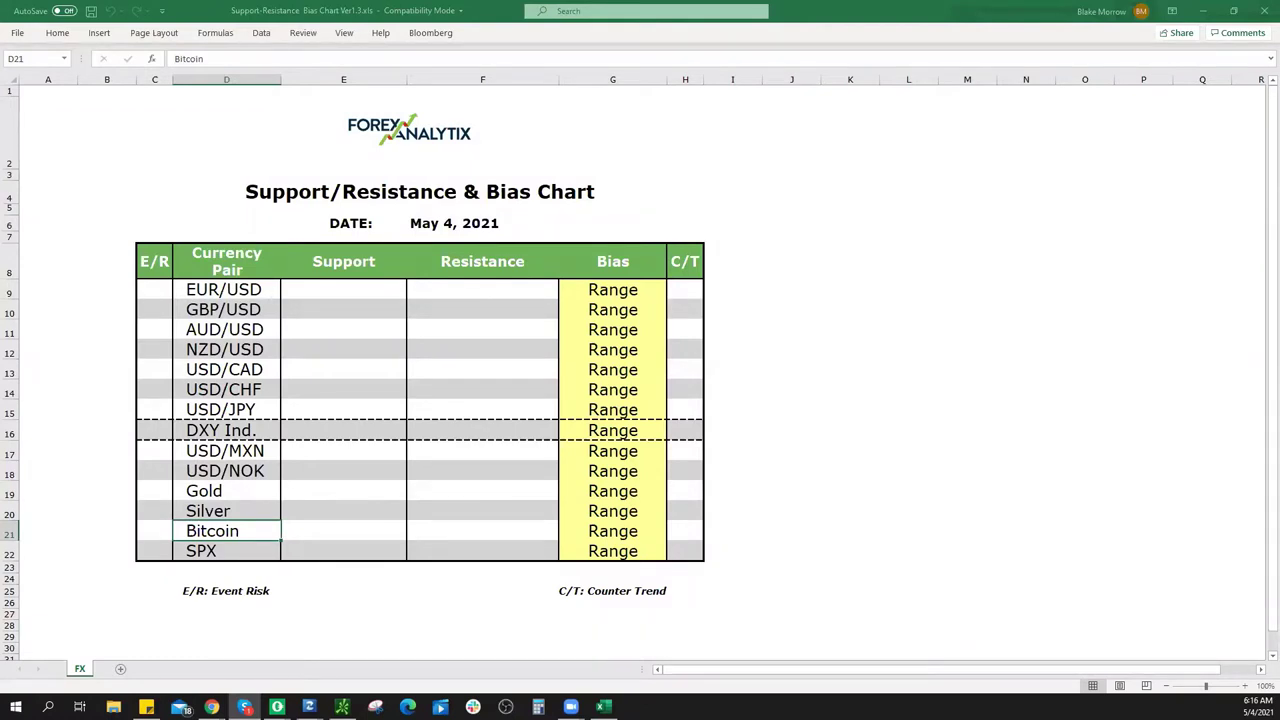
# Minimize the Excel bias chart to bring the ForexAnalytix Active Tickers dashboard forward
pyautogui.click(1202, 11)
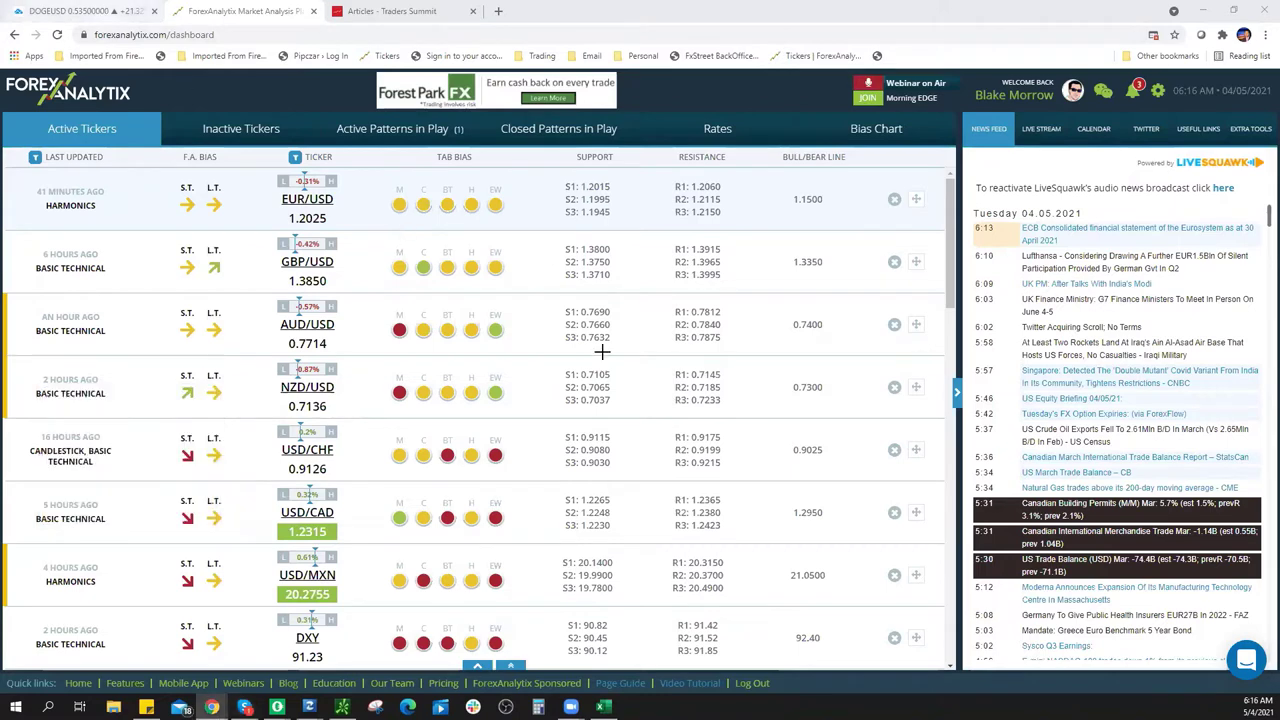
# On the DOGEUSD chart, draw a blue trend line along the late-April rally to the peak
pyautogui.click(90, 11)
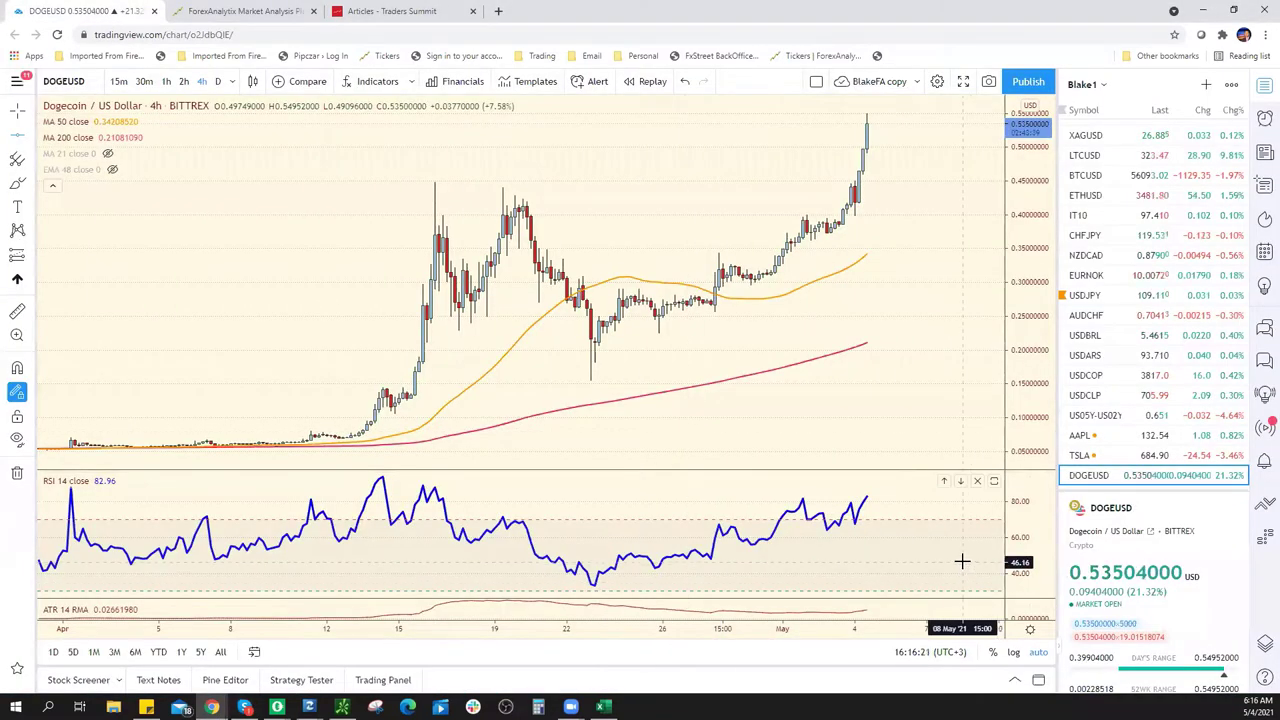
pyautogui.scroll(-3, 463, 346)
pyautogui.scroll(-2, 463, 346)
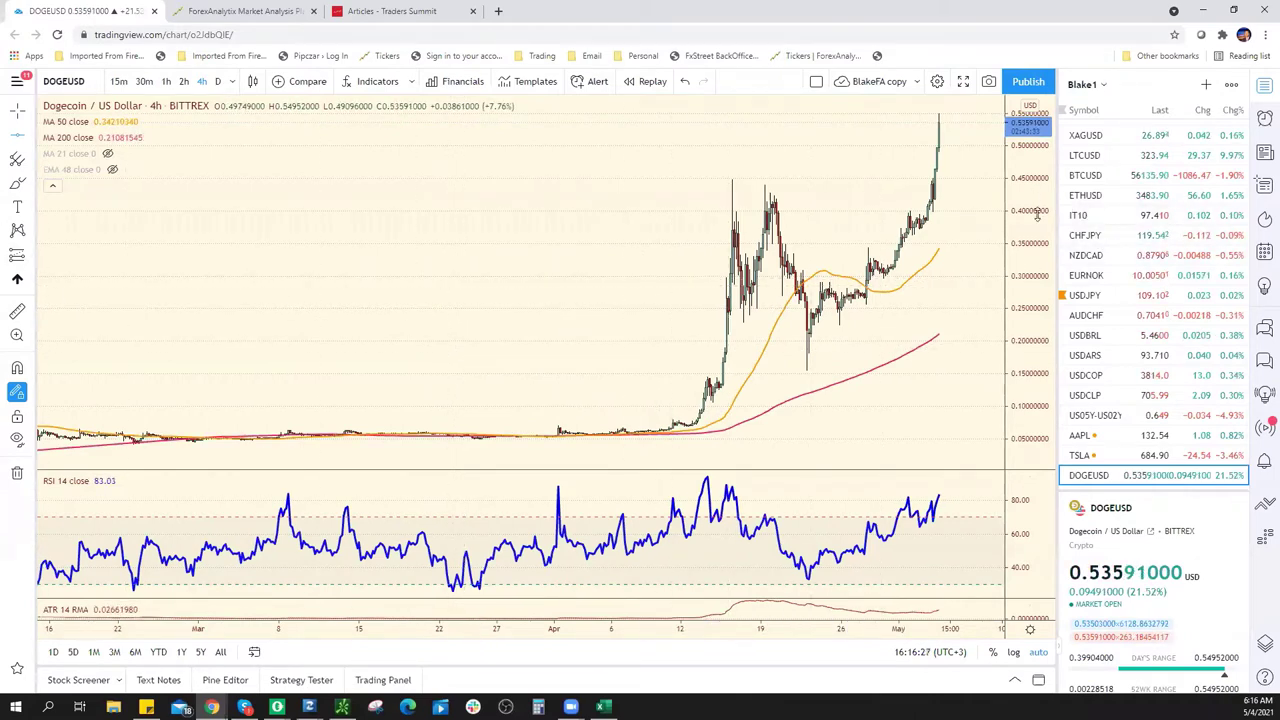
pyautogui.moveTo(1030, 205); pyautogui.dragTo(1030, 300)
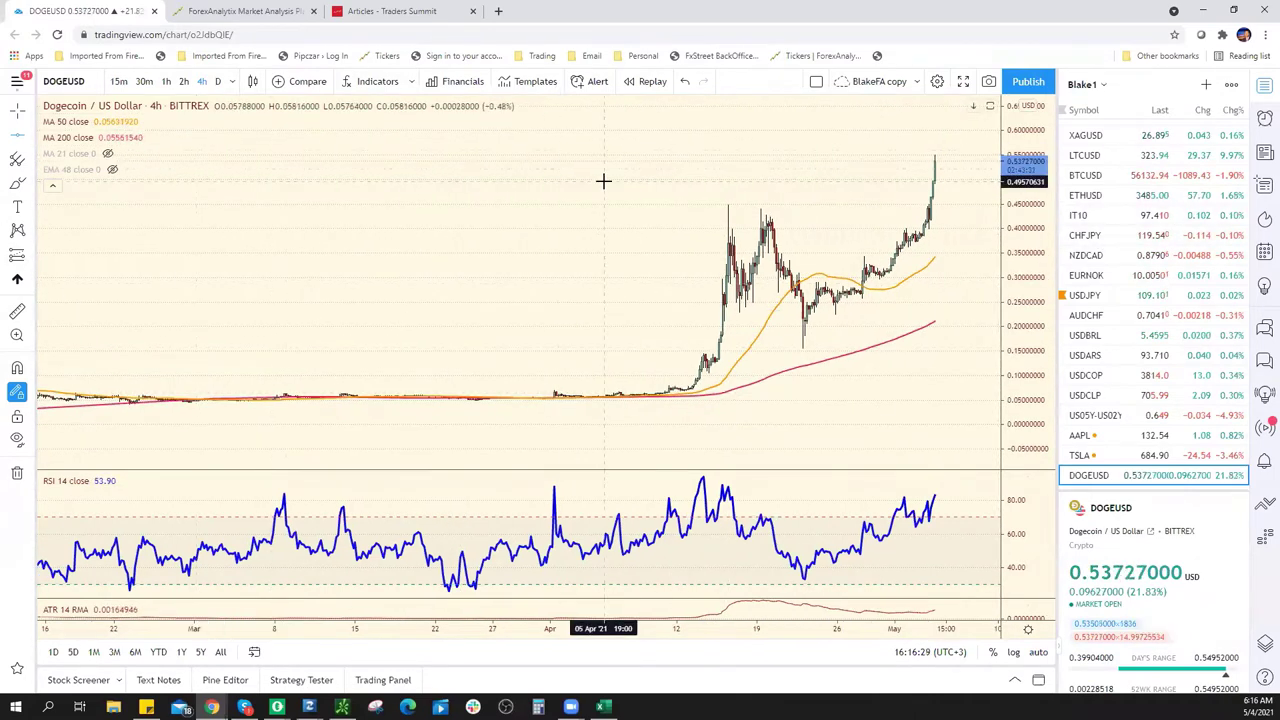
pyautogui.click(30, 138)
pyautogui.click(80, 134)
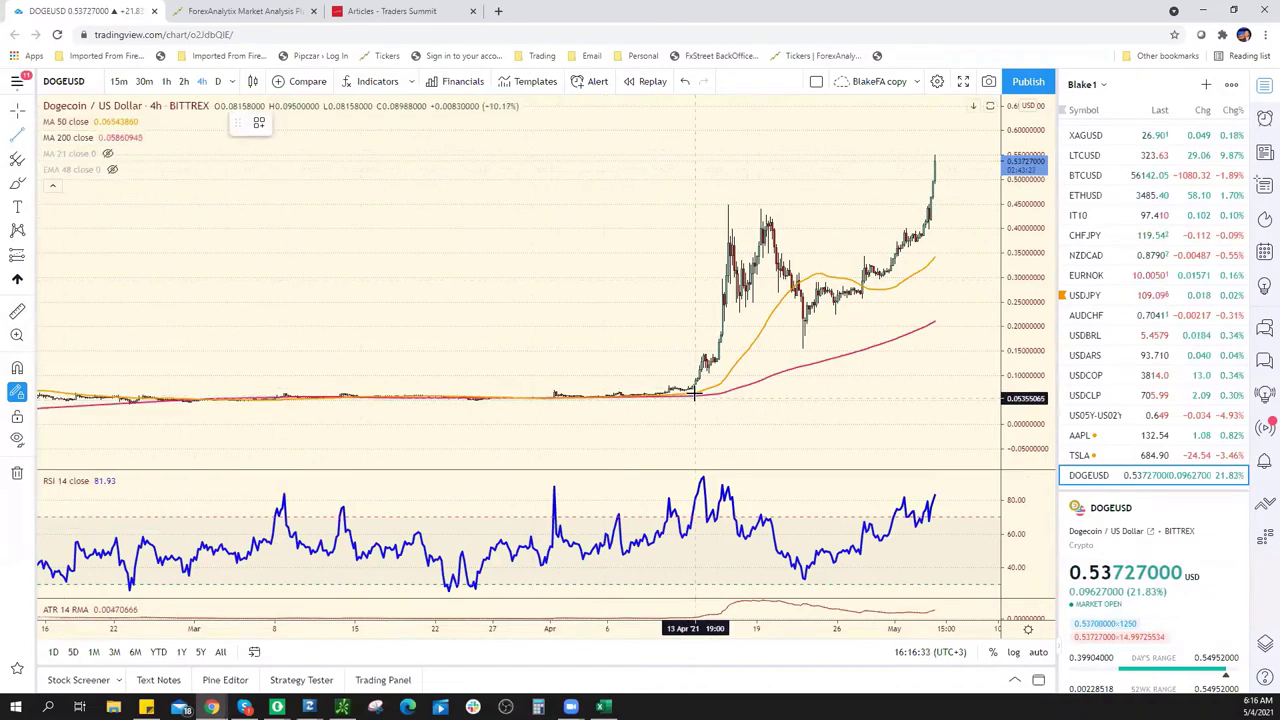
pyautogui.click(684, 392)
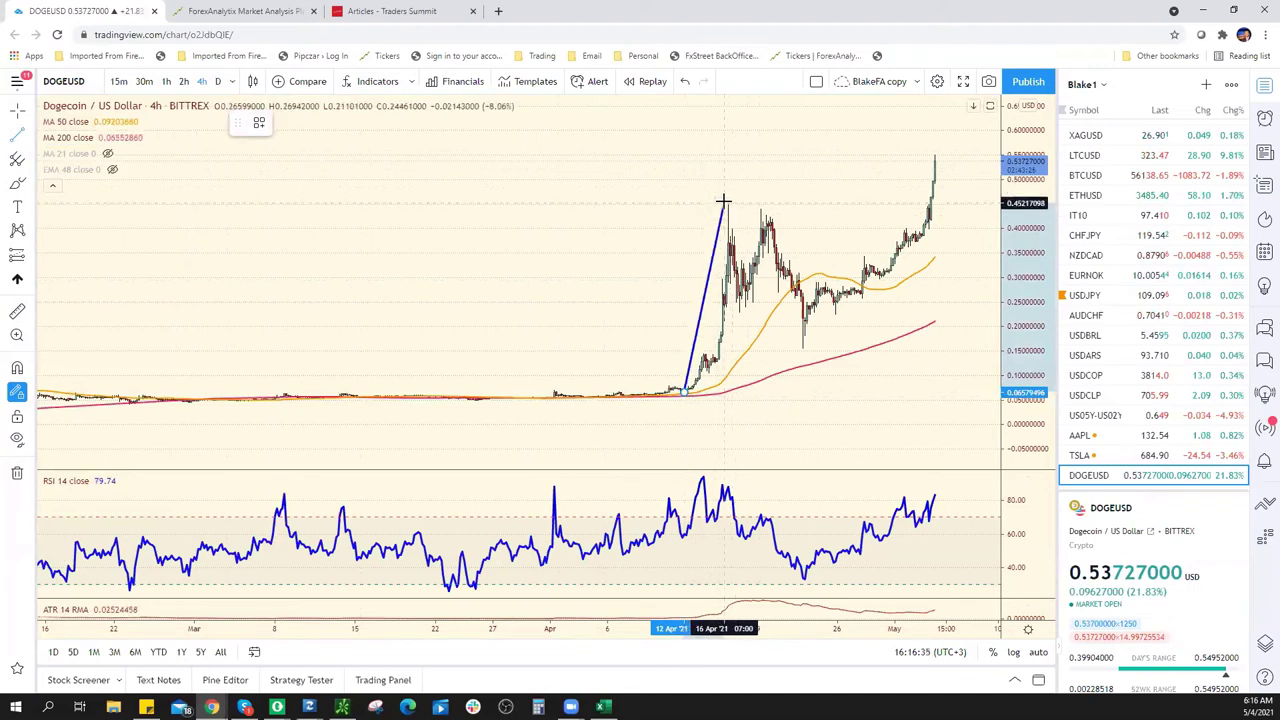
pyautogui.click(728, 205)
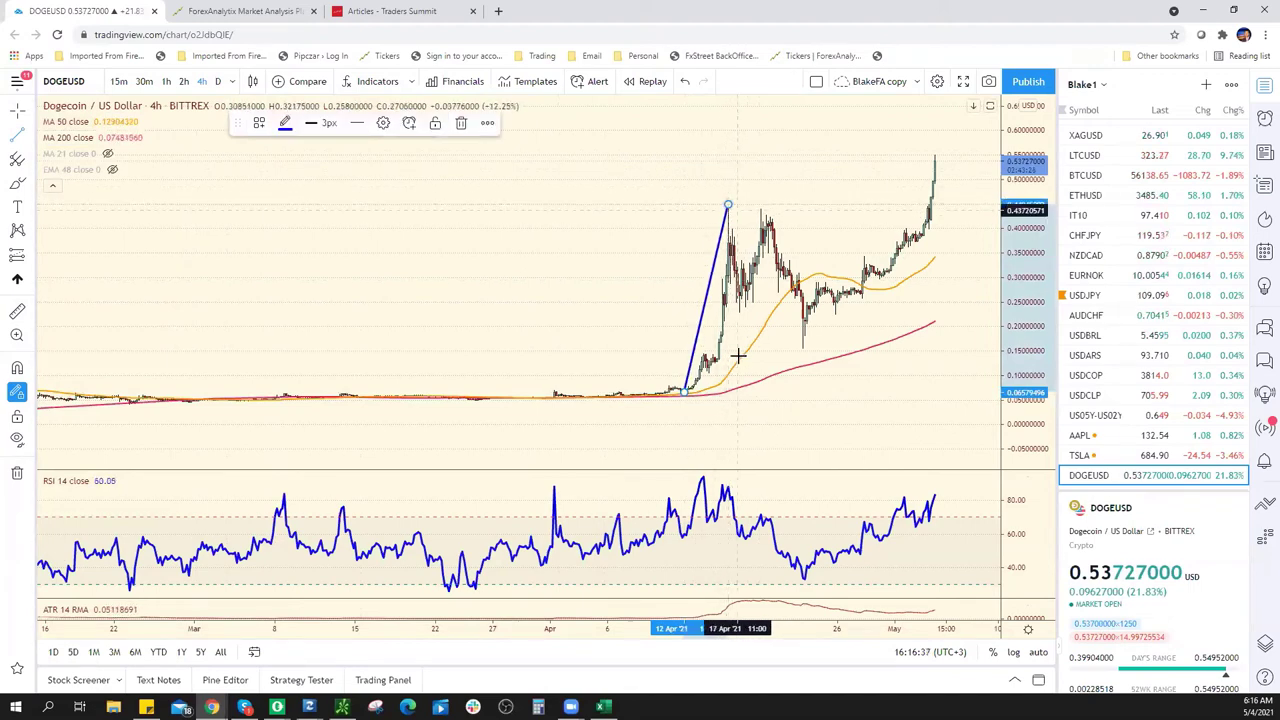
pyautogui.moveTo(698, 332)
pyautogui.mouseDown()
pyautogui.moveTo(826, 286)
pyautogui.moveTo(805, 289)
pyautogui.mouseUp()
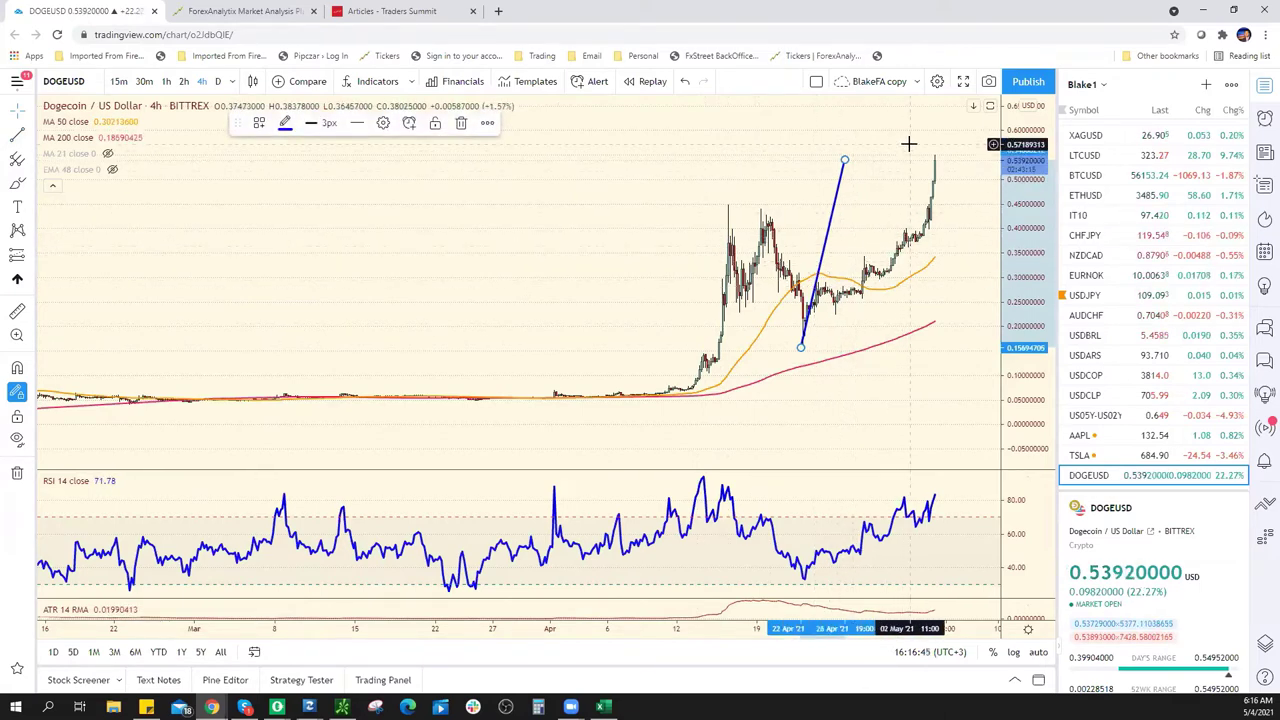
# Switch the chart to ETHUSD from the watchlist
pyautogui.scroll(3, 1157, 375)
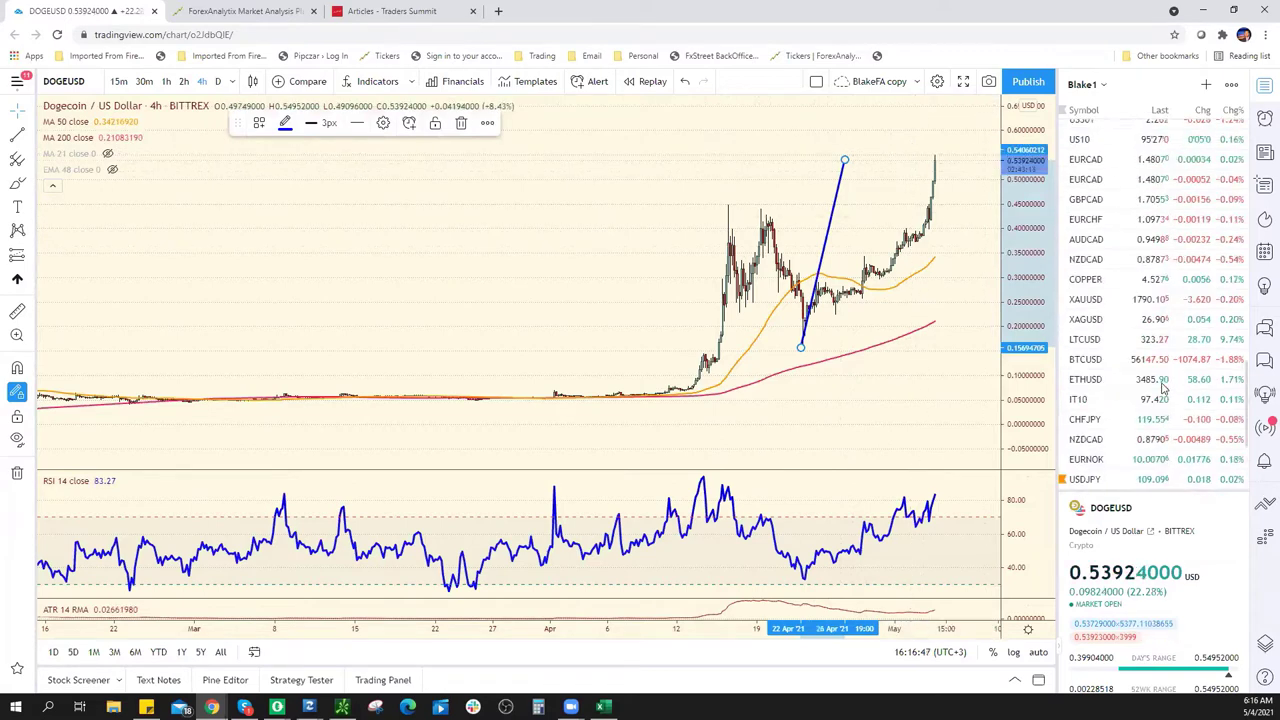
pyautogui.scroll(3, 1158, 380)
pyautogui.scroll(3, 1160, 388)
pyautogui.scroll(1, 1160, 385)
pyautogui.scroll(1, 1158, 380)
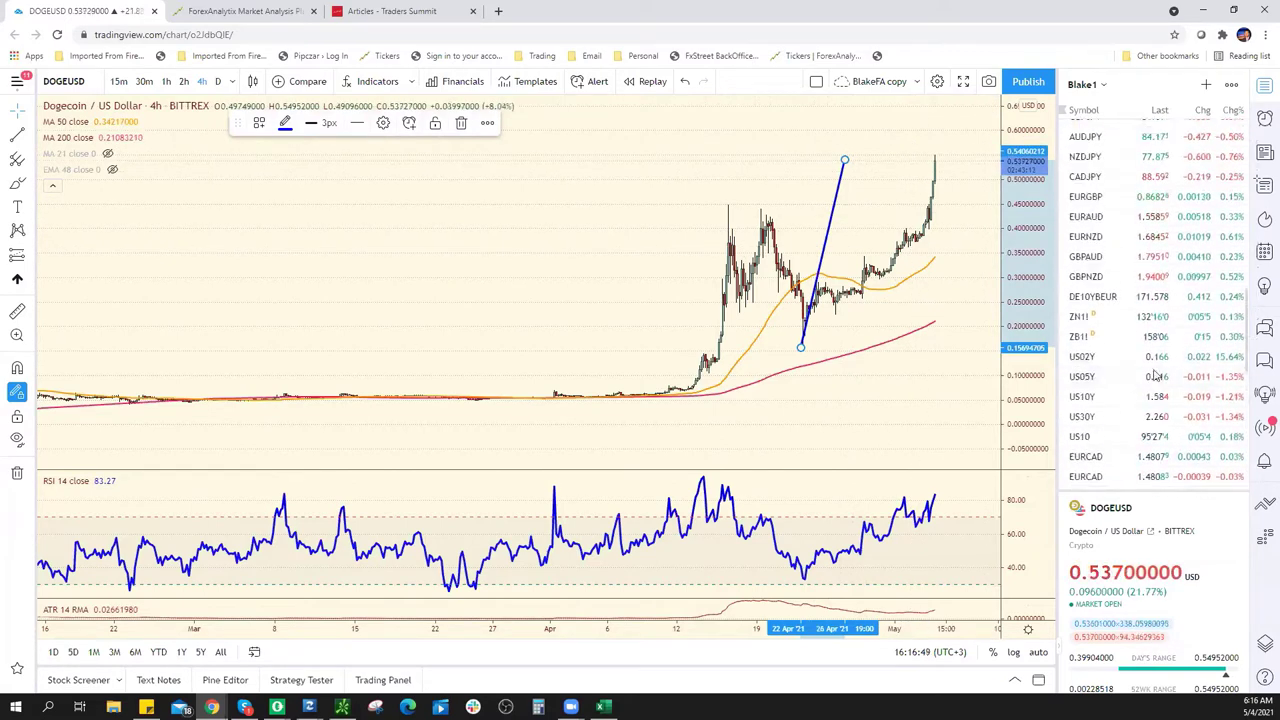
pyautogui.scroll(1, 1156, 375)
pyautogui.scroll(1, 1153, 368)
pyautogui.scroll(-4, 1148, 350)
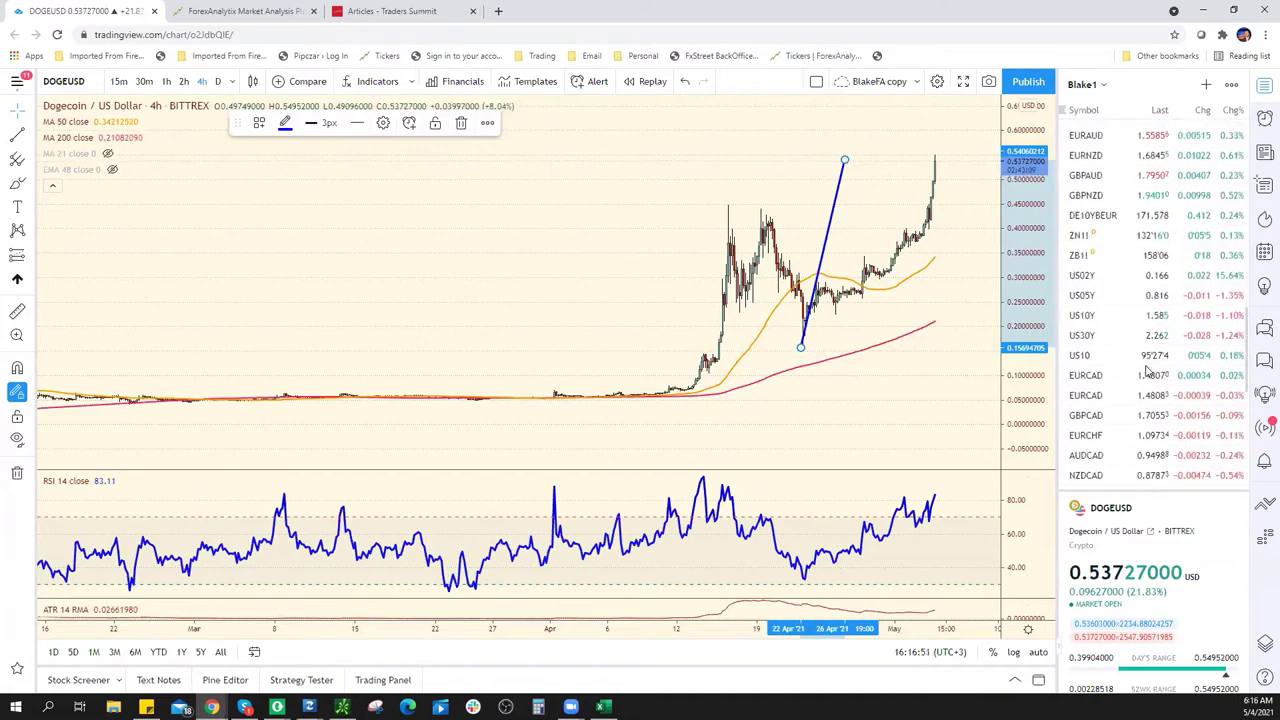
pyautogui.scroll(-4, 1140, 330)
pyautogui.scroll(-4, 1130, 310)
pyautogui.click(1087, 199)
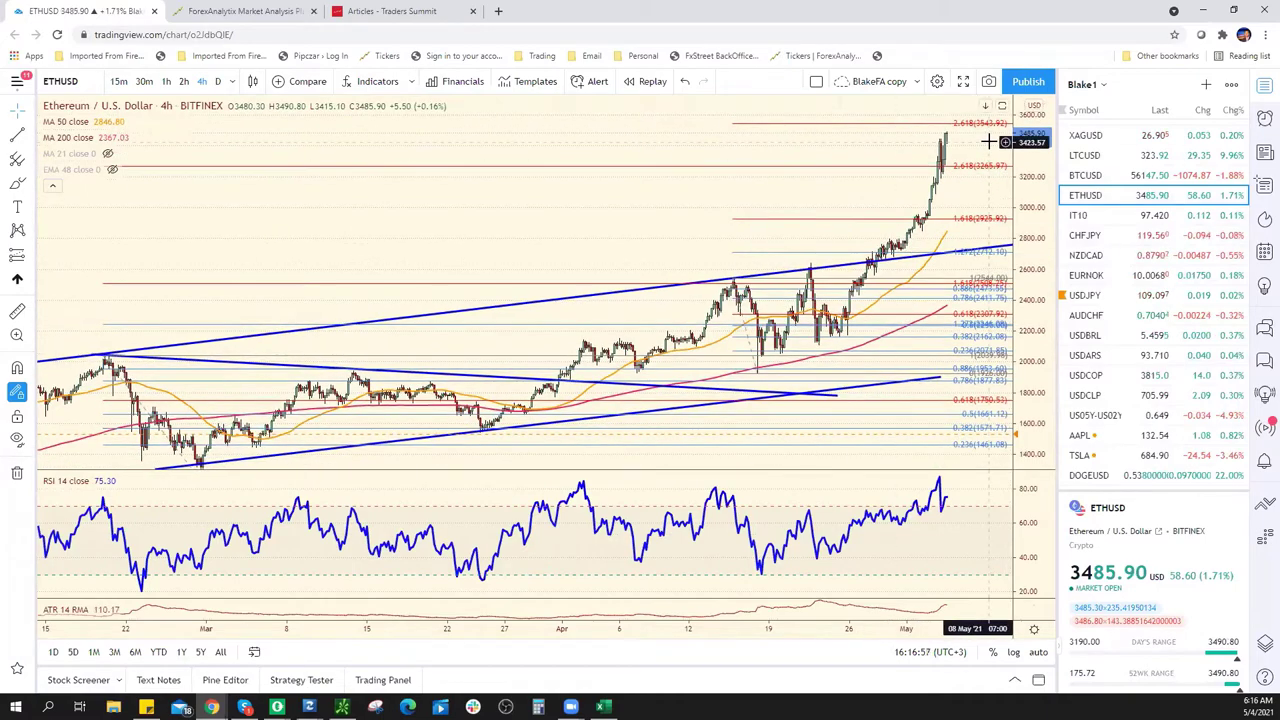
# Zoom the ETHUSD 4h chart, then switch to the BTCUSD chart
pyautogui.scroll(3, 903, 143)
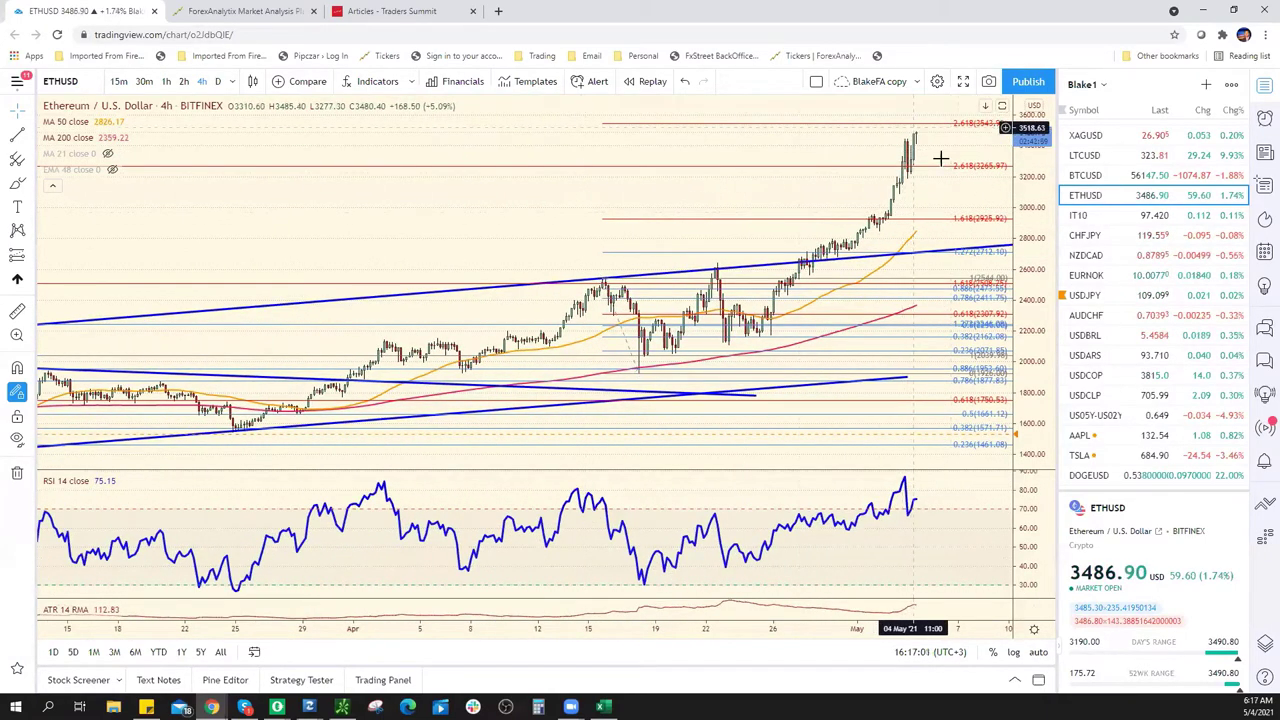
pyautogui.click(1083, 177)
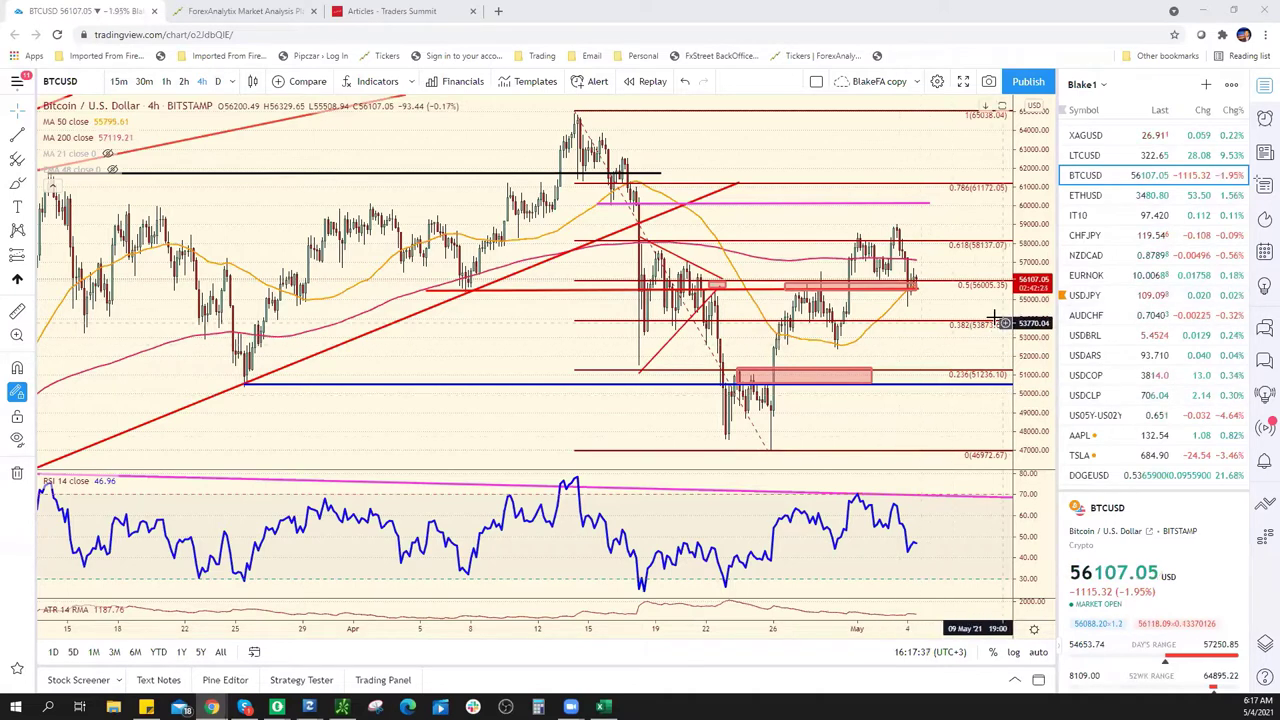
# Remove the two small red boxes at the 56005 level
pyautogui.scroll(1, 909, 380)
pyautogui.scroll(1, 909, 380)
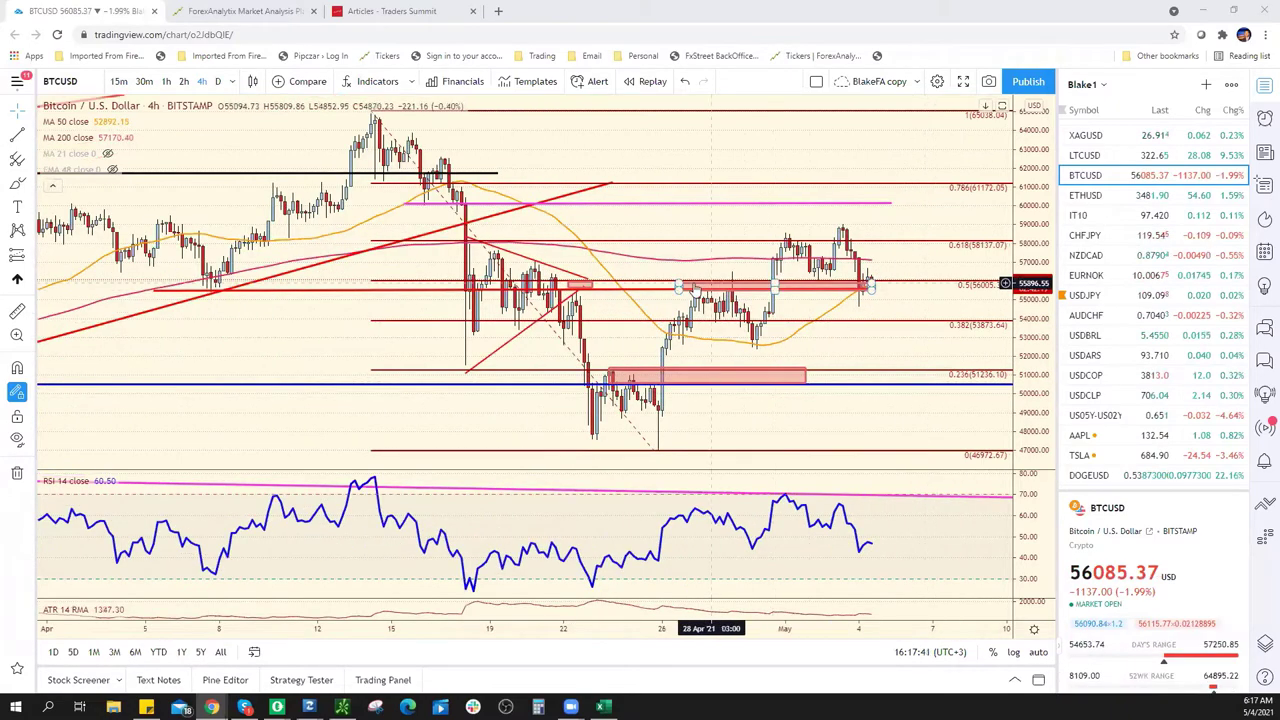
pyautogui.rightClick(678, 285)
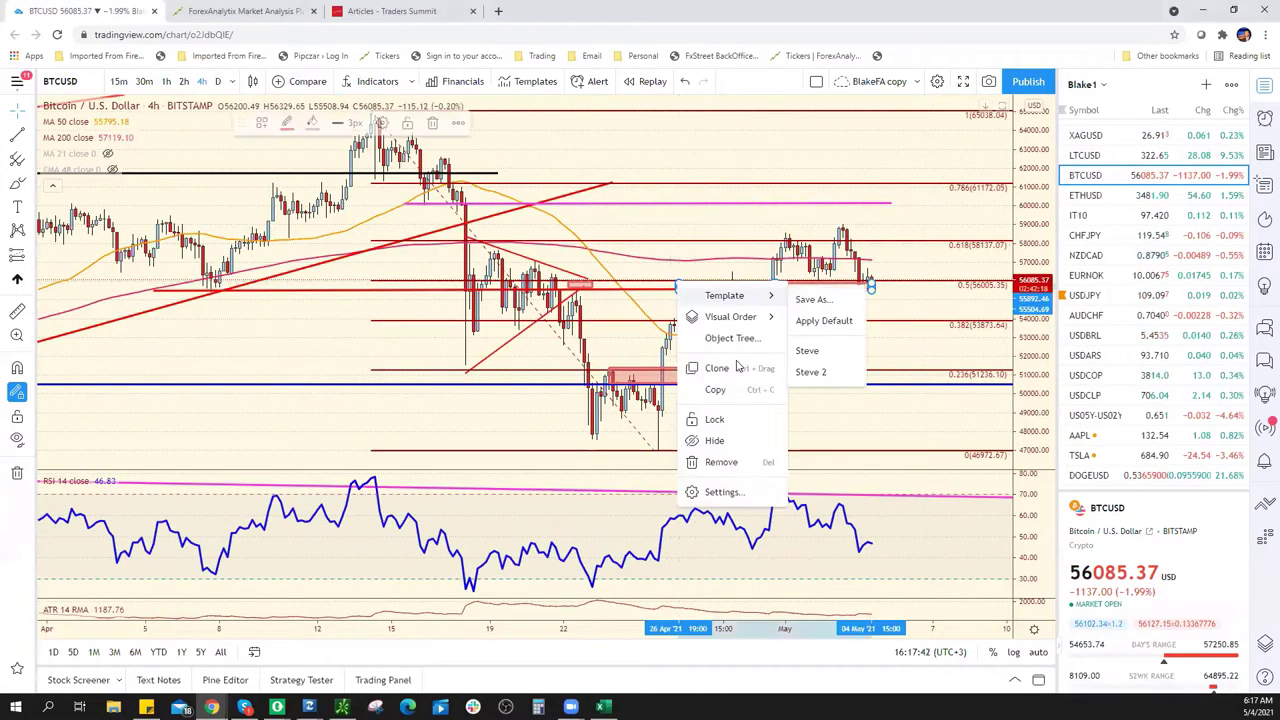
pyautogui.click(712, 459)
pyautogui.rightClick(590, 285)
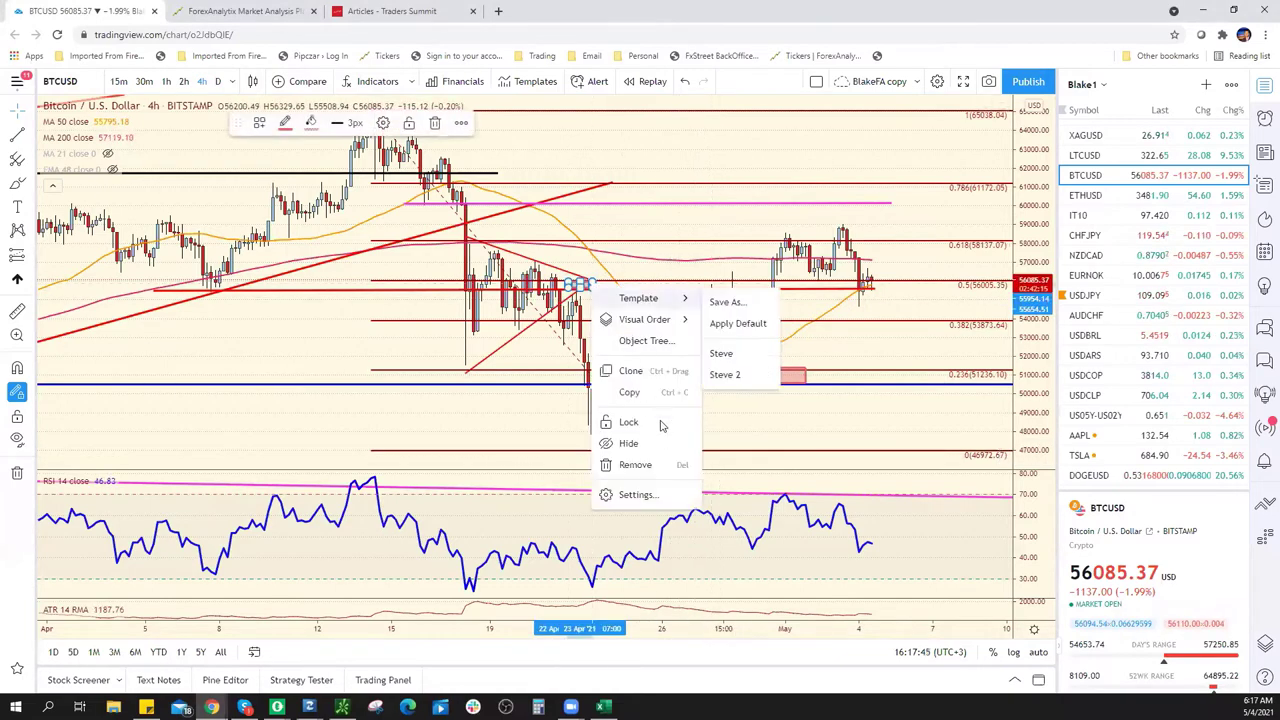
pyautogui.click(650, 462)
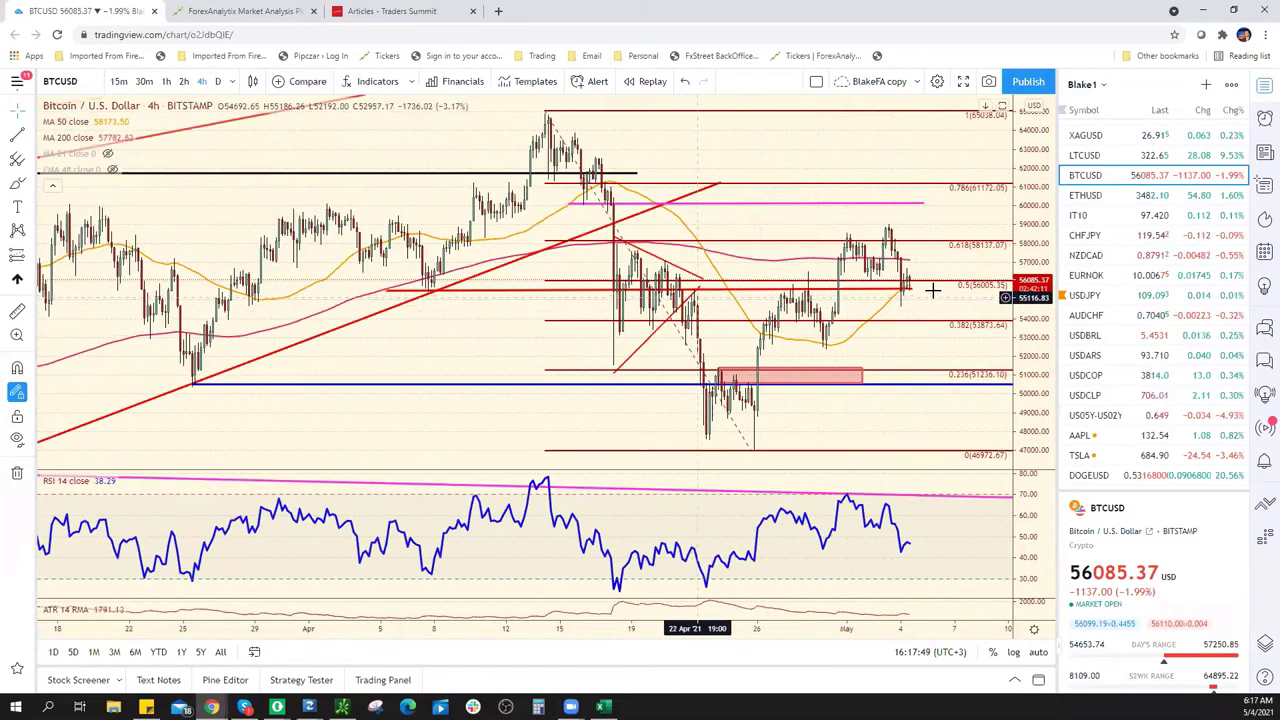
# Extend the red horizontal line near 55500 out to the latest candles
pyautogui.scroll(-2, 925, 289)
pyautogui.moveTo(912, 291); pyautogui.dragTo(954, 289)
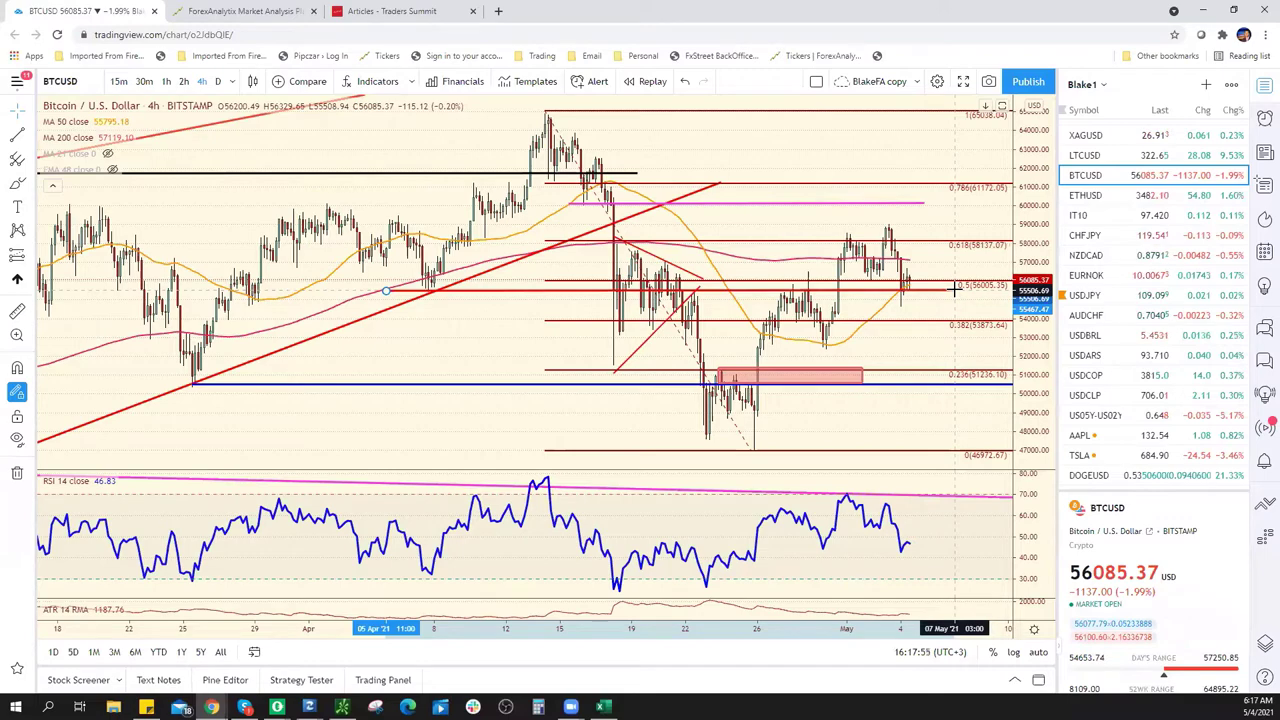
pyautogui.click(954, 289)
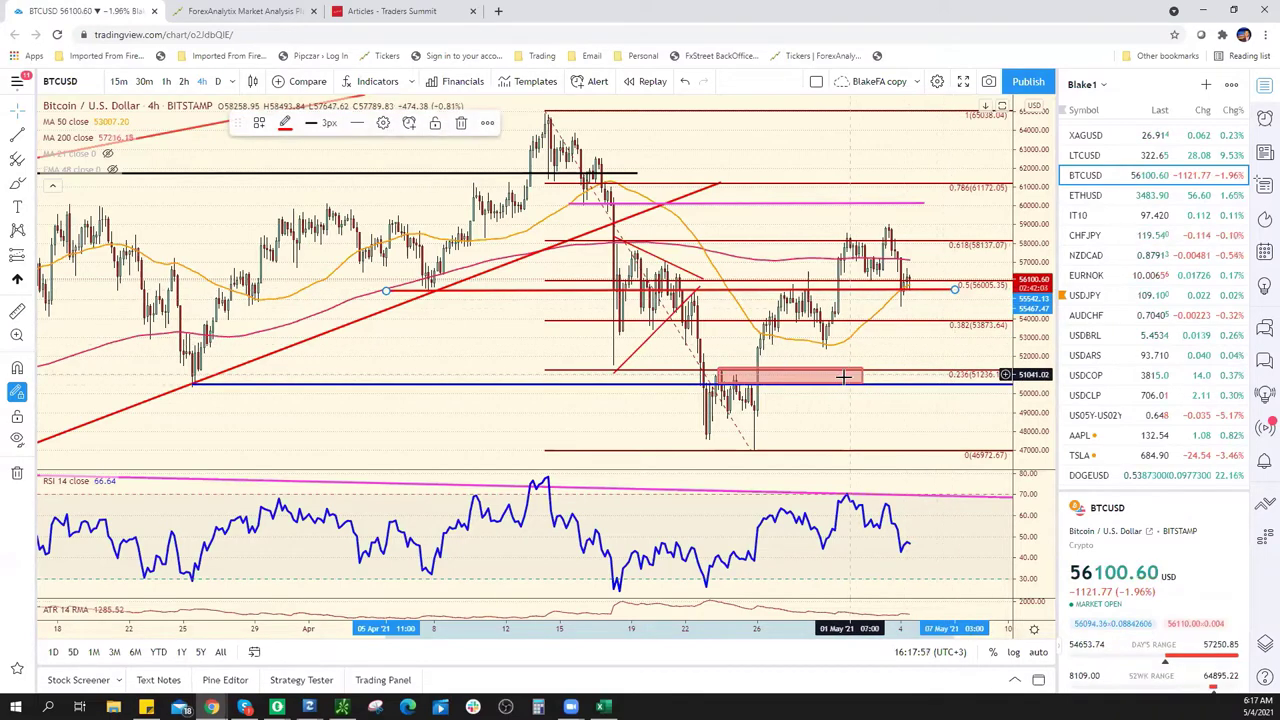
pyautogui.scroll(2, 843, 377)
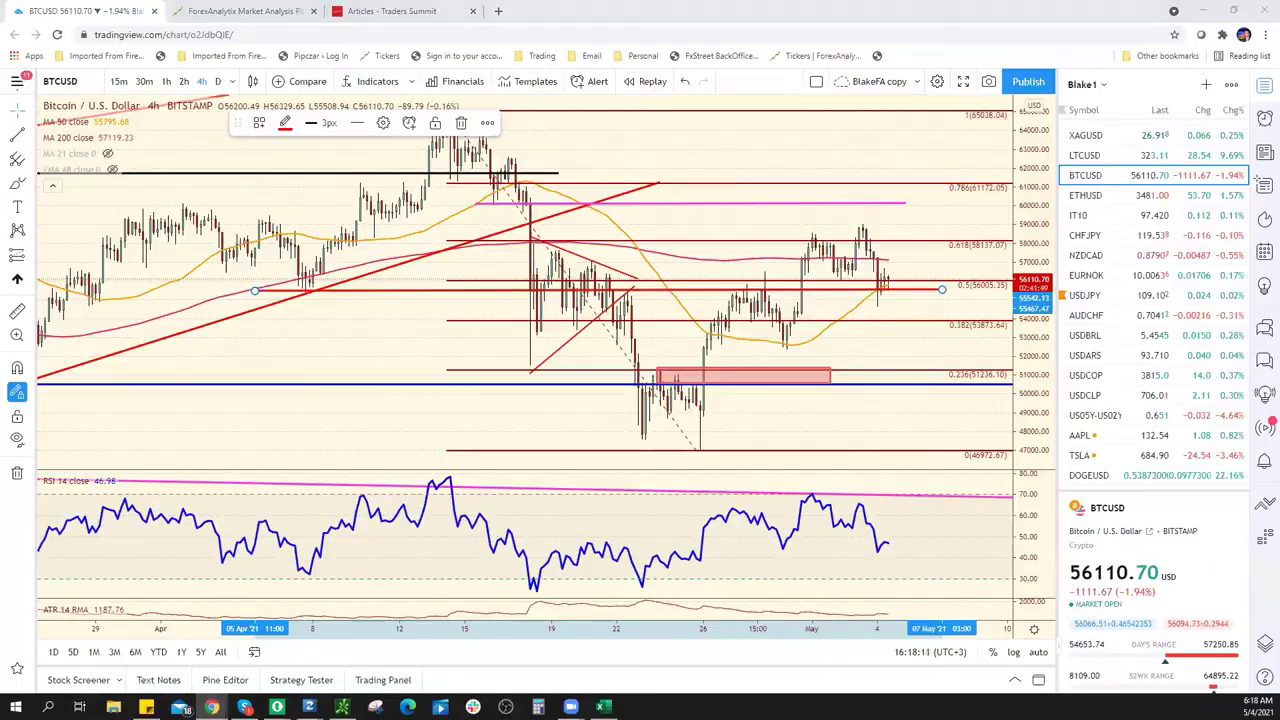
# Enter Bitcoin's support 54700 in E21 and resistance 60K in F21
pyautogui.hotkey('alt', 'Tab')
pyautogui.click(354, 526)
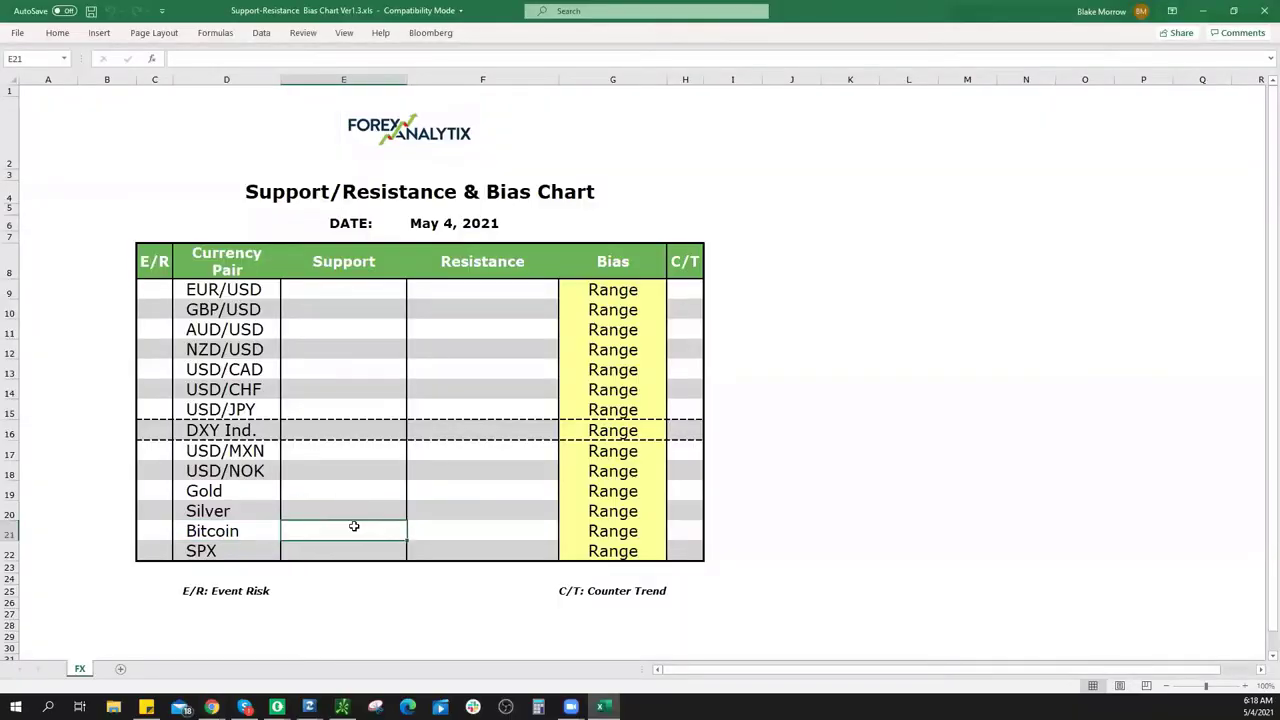
pyautogui.write('54700')
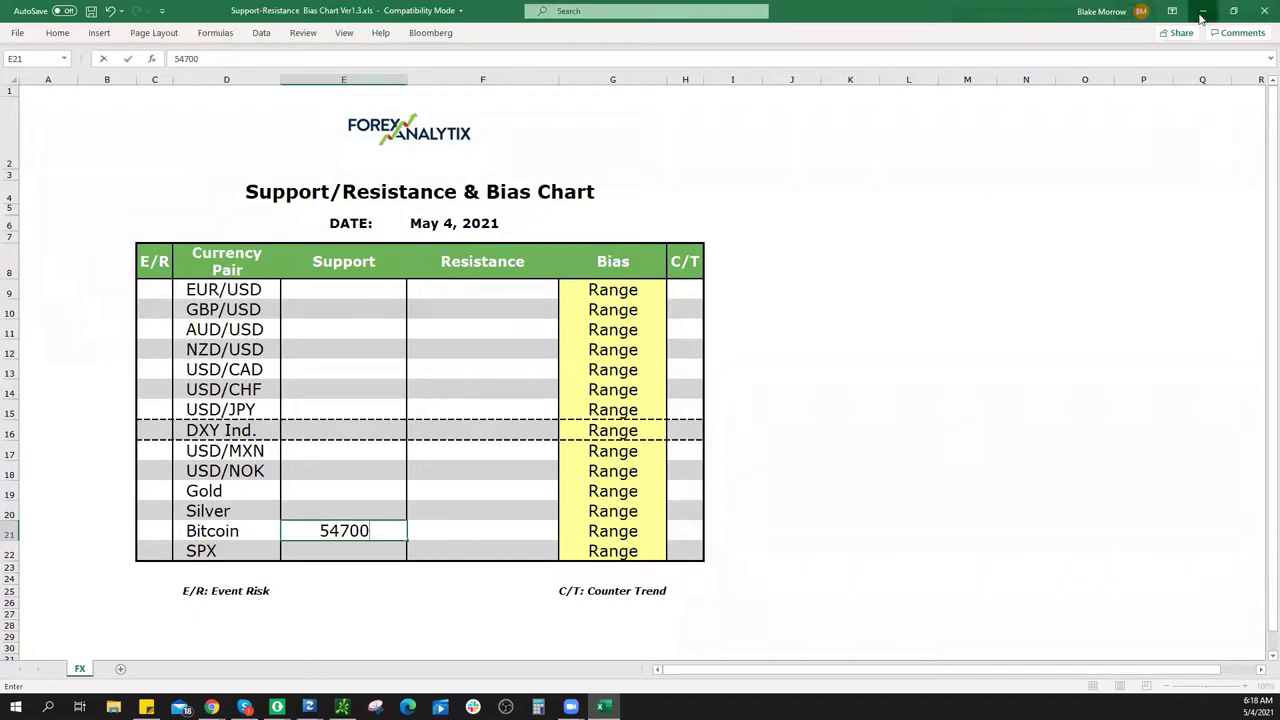
pyautogui.hotkey('alt', 'Tab')
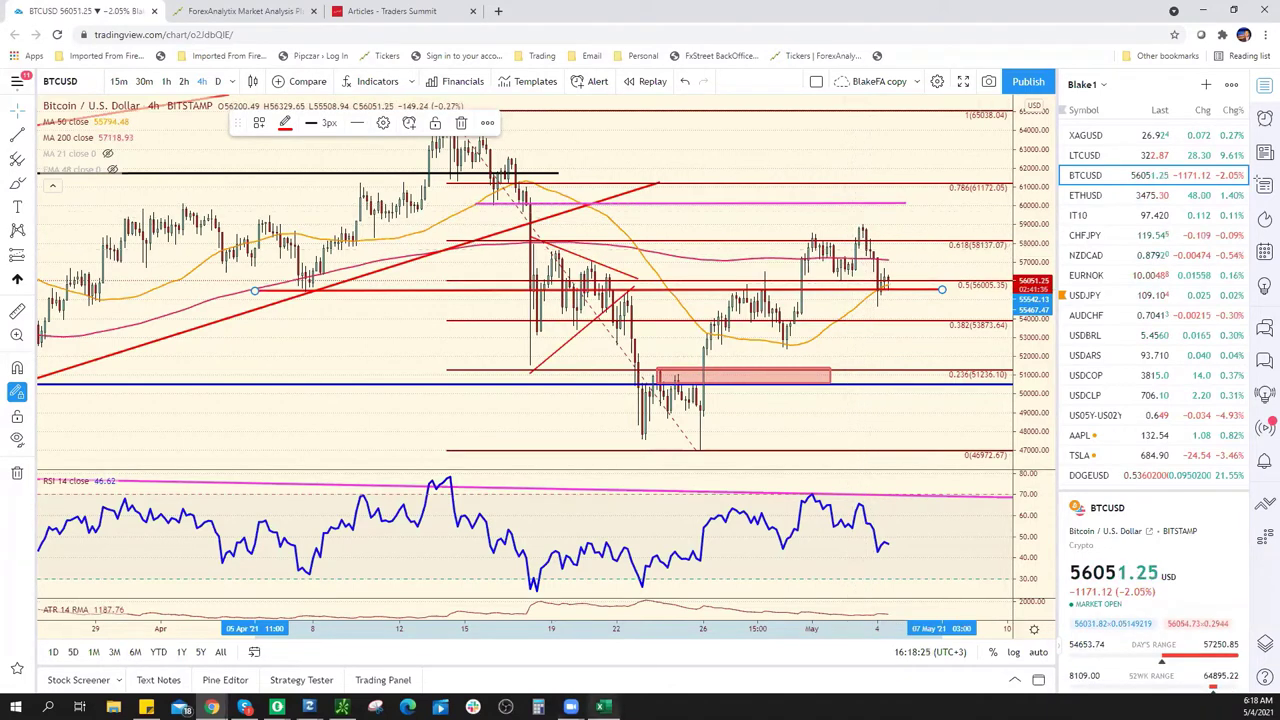
pyautogui.click(603, 707)
pyautogui.click(538, 537)
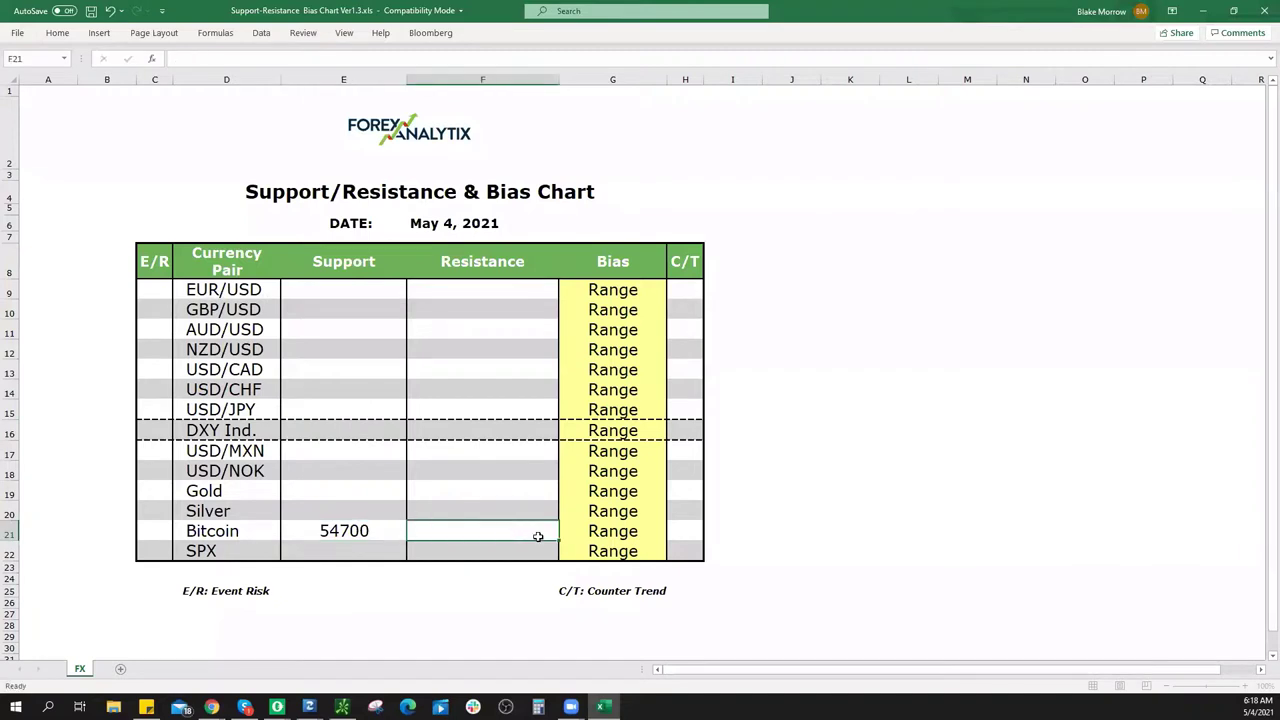
pyautogui.write('60K')
# Return to TradingView and switch the chart to EURUSD
pyautogui.click(1203, 10)
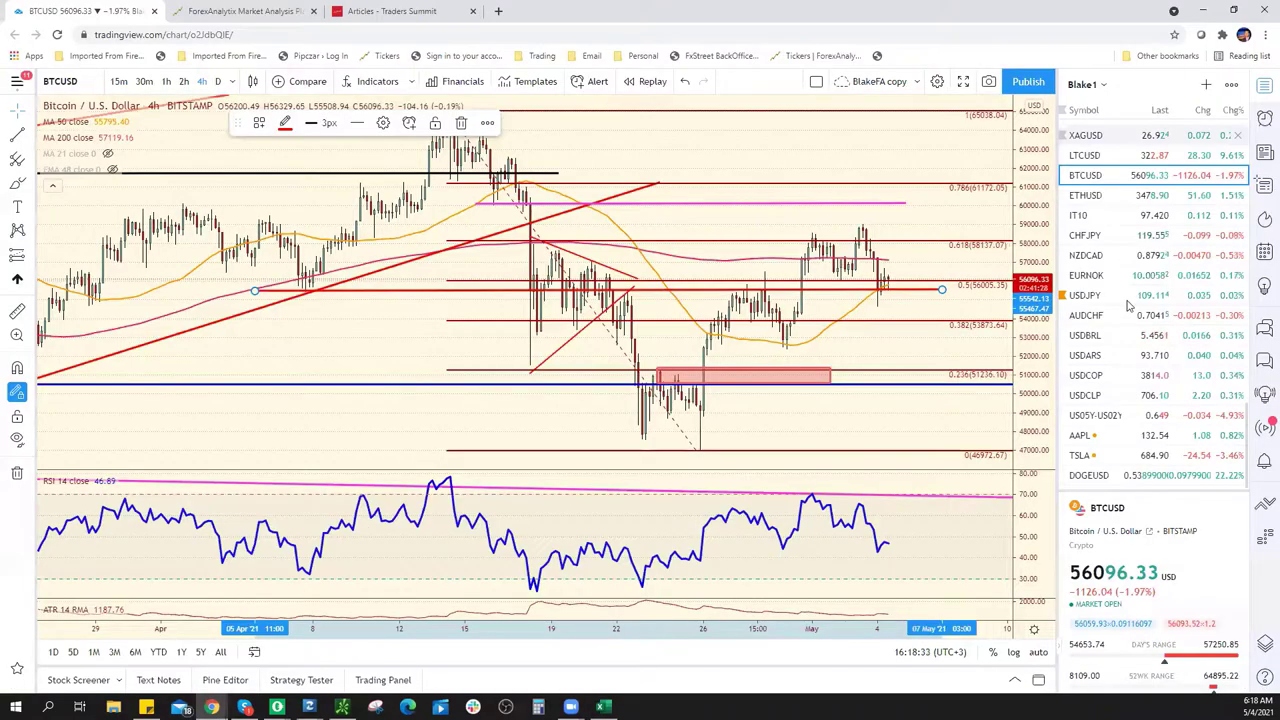
pyautogui.scroll(-5, 1122, 147)
pyautogui.scroll(-4, 1122, 200)
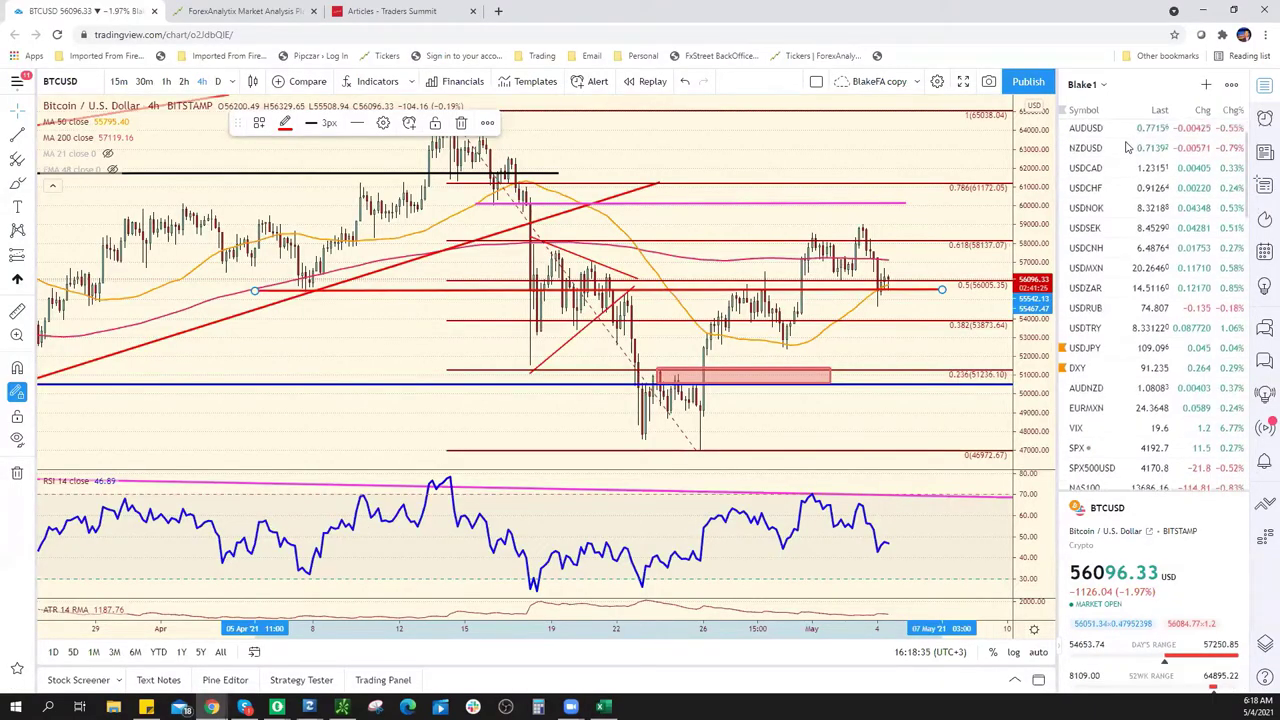
pyautogui.click(1095, 133)
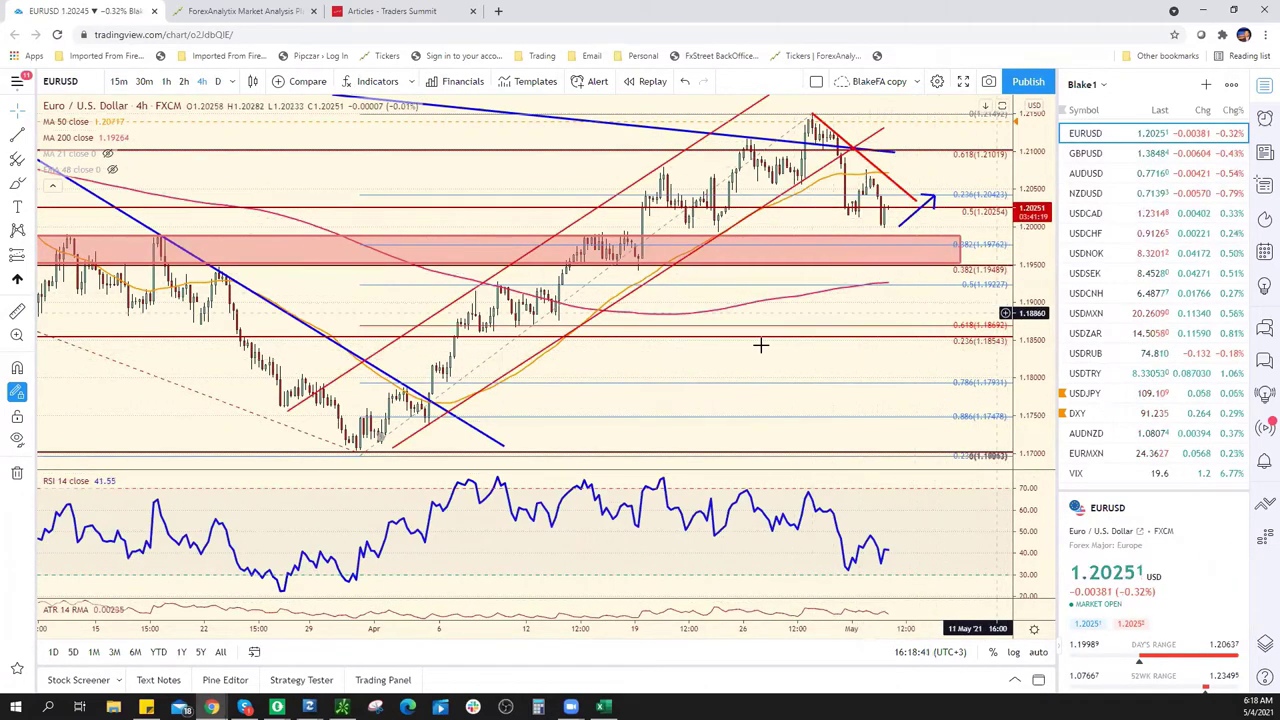
# Remove the short blue arrow beside the latest EURUSD candles
pyautogui.scroll(1, 760, 400)
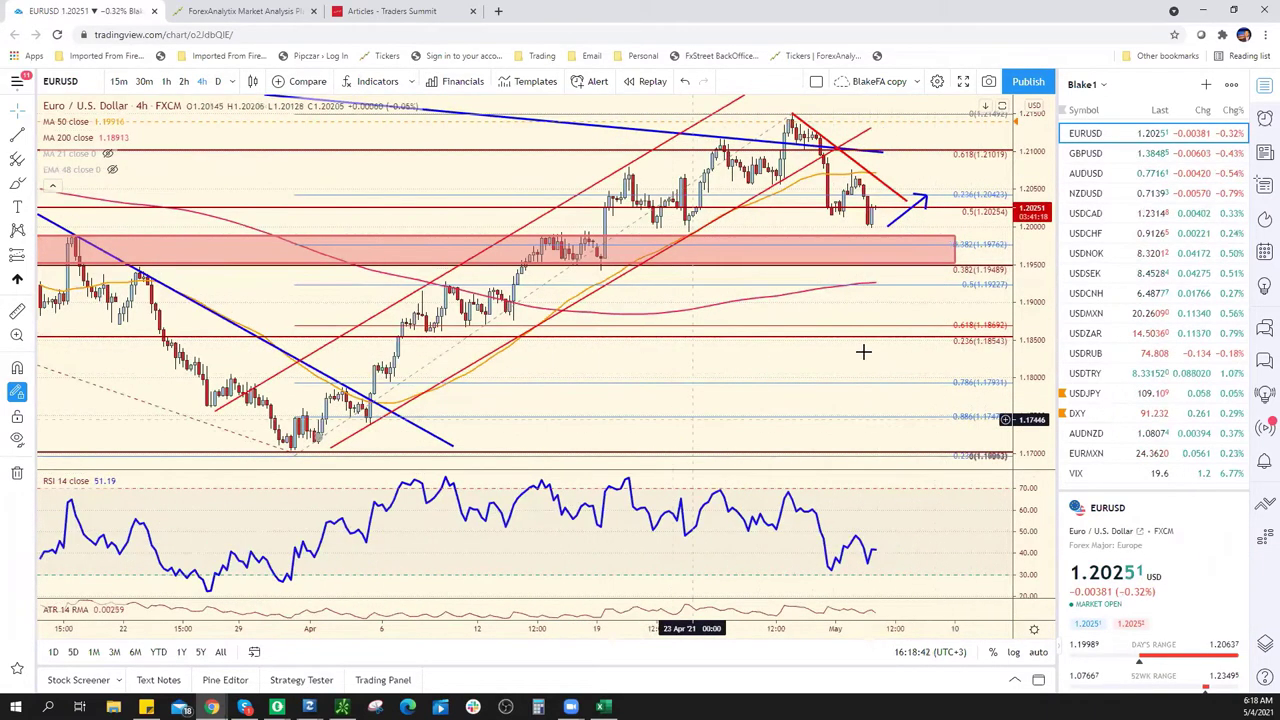
pyautogui.rightClick(922, 200)
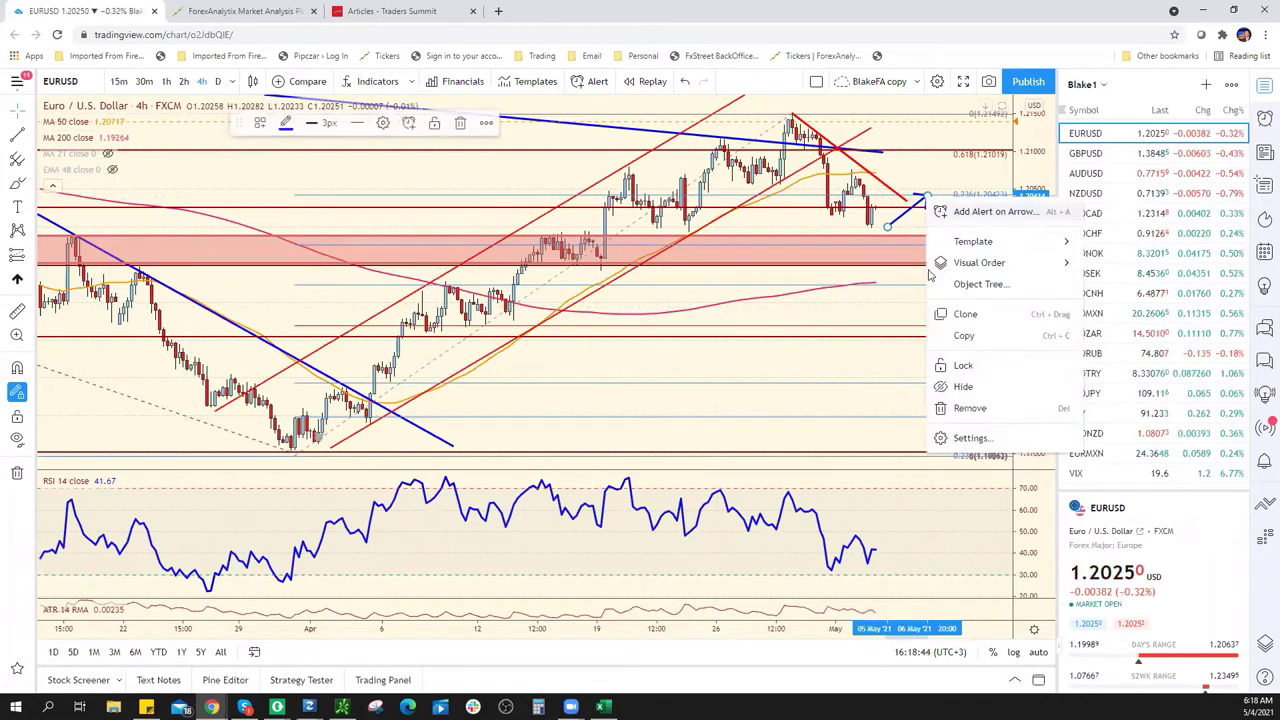
pyautogui.click(1014, 407)
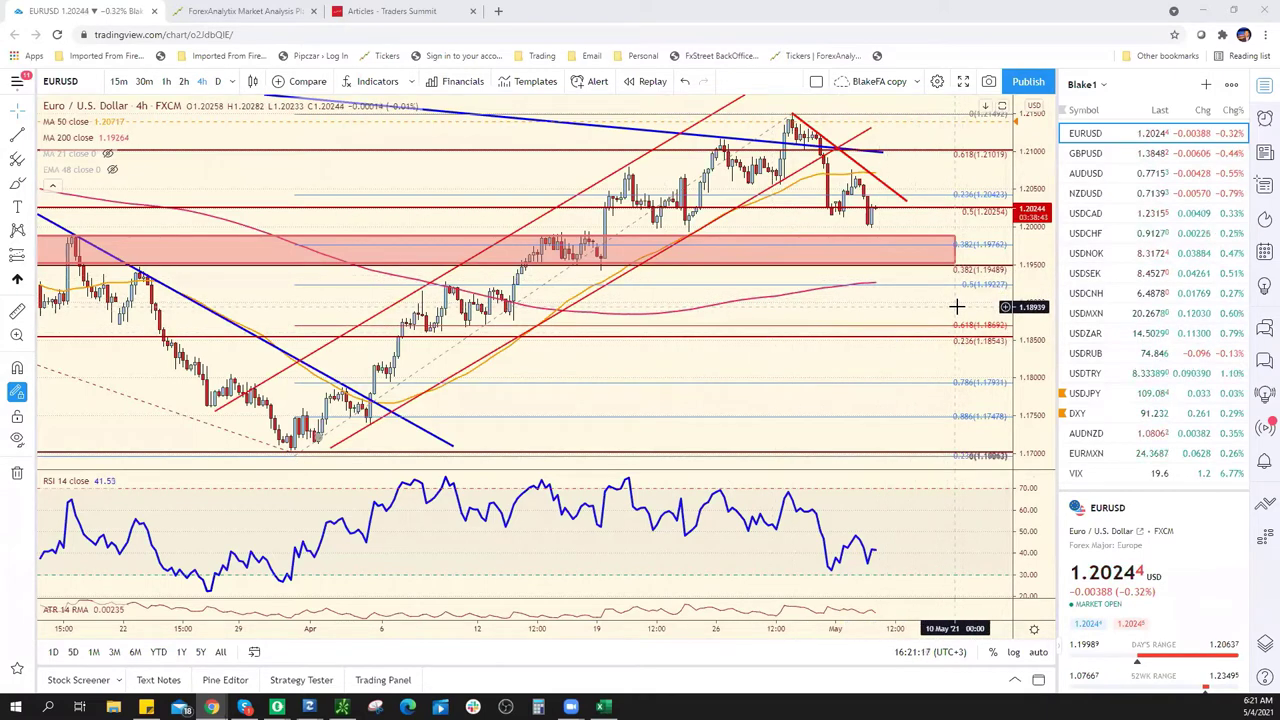
# Draw a level blue line from the recent EURUSD swing highs at about 1.2056
pyautogui.scroll(1, 801, 345)
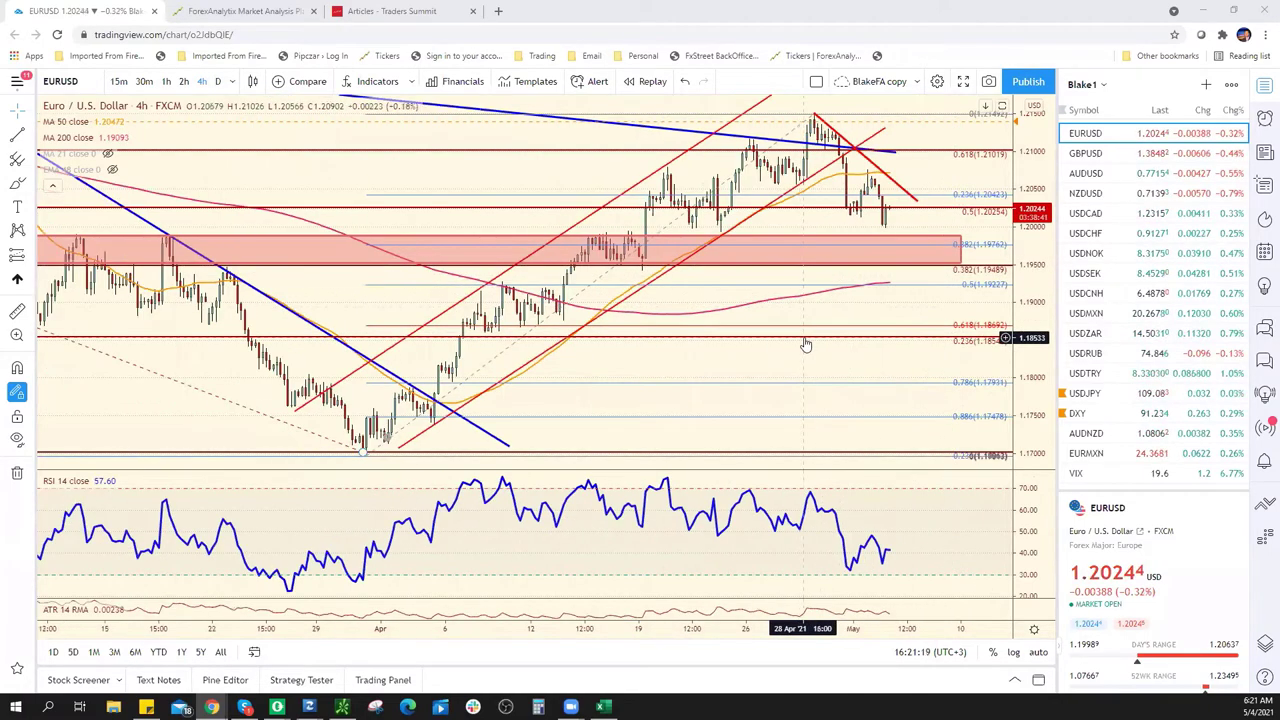
pyautogui.scroll(1, 801, 340)
pyautogui.scroll(1, 801, 336)
pyautogui.scroll(1, 802, 331)
pyautogui.scroll(1, 801, 331)
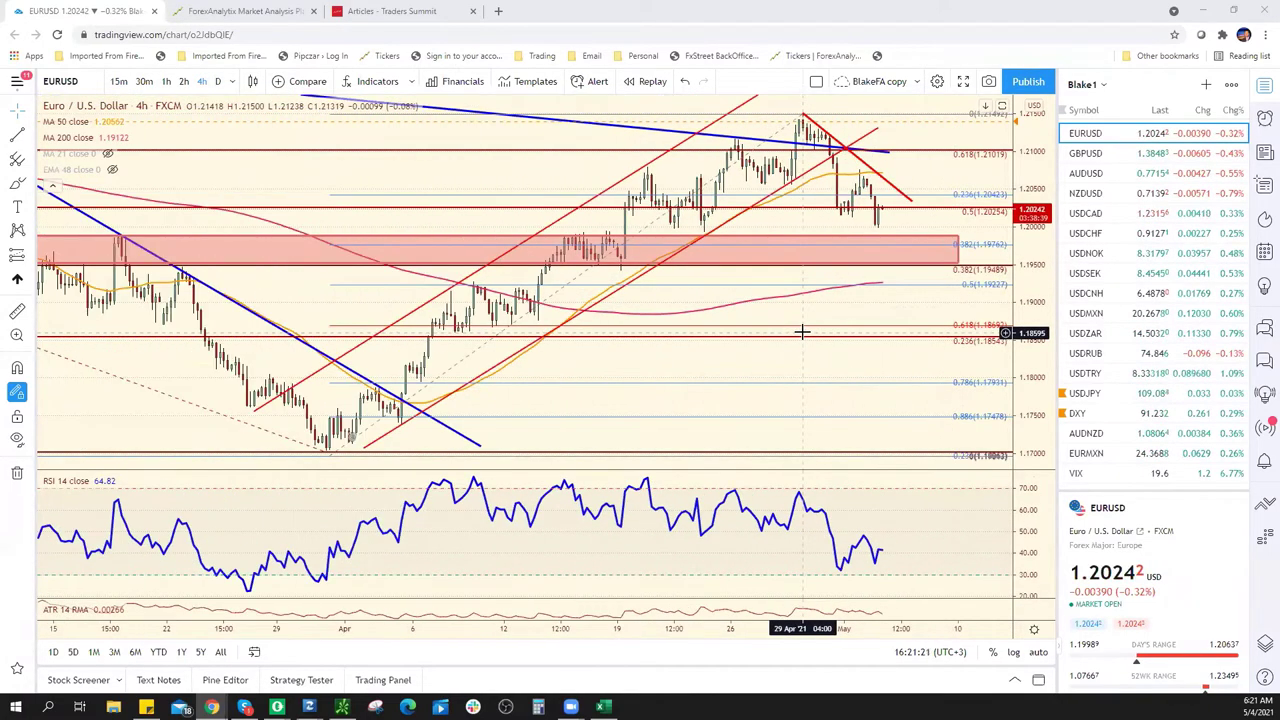
pyautogui.scroll(2, 800, 330)
pyautogui.scroll(1, 792, 326)
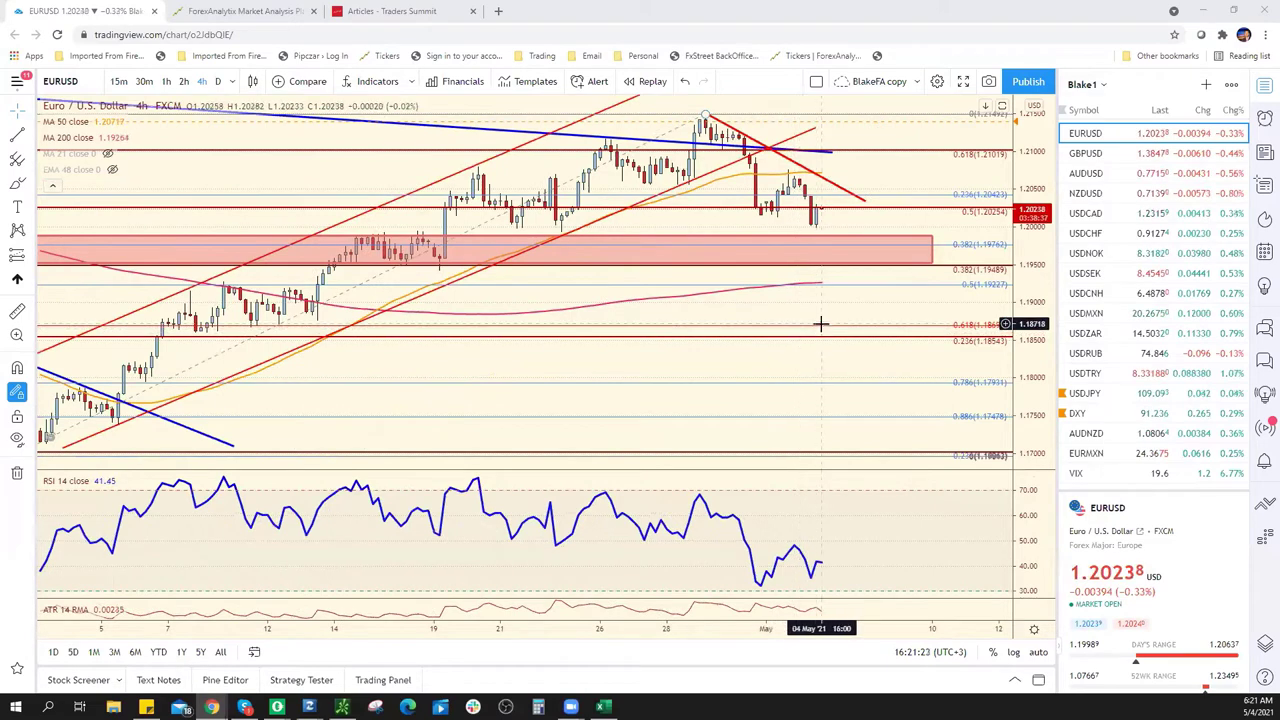
pyautogui.scroll(-1, 818, 345)
pyautogui.scroll(-1, 818, 348)
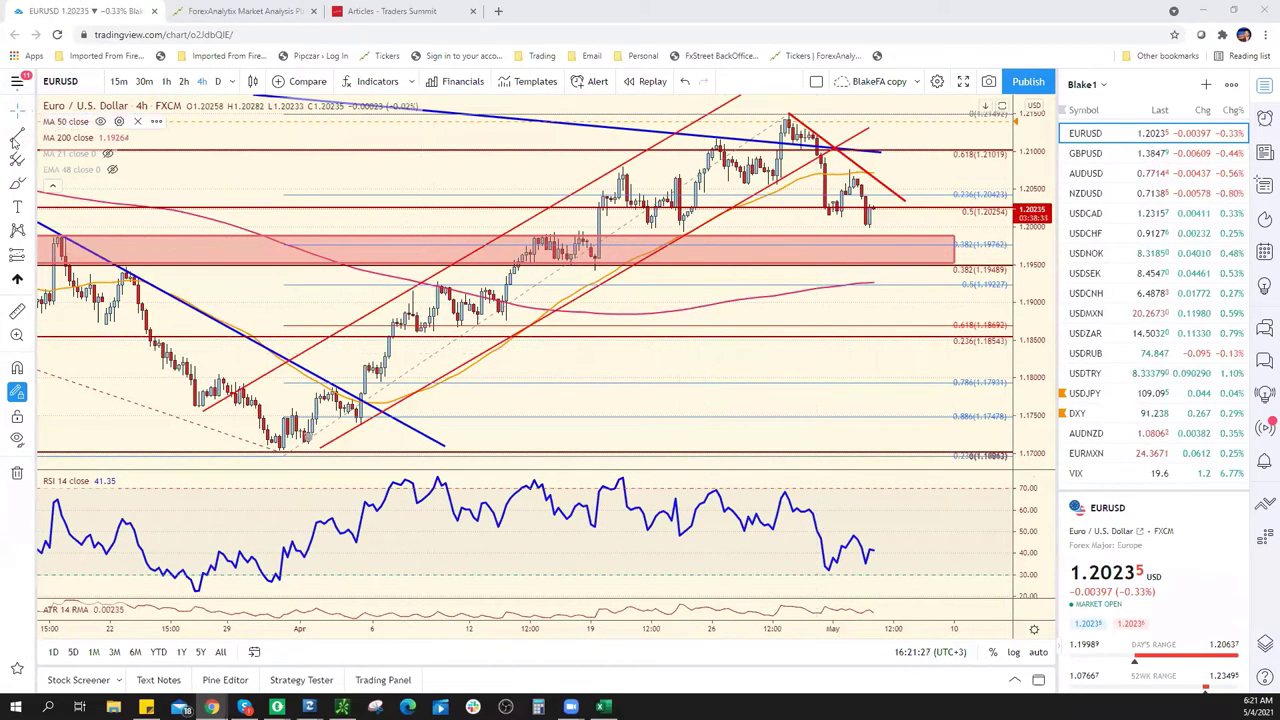
pyautogui.click(712, 184)
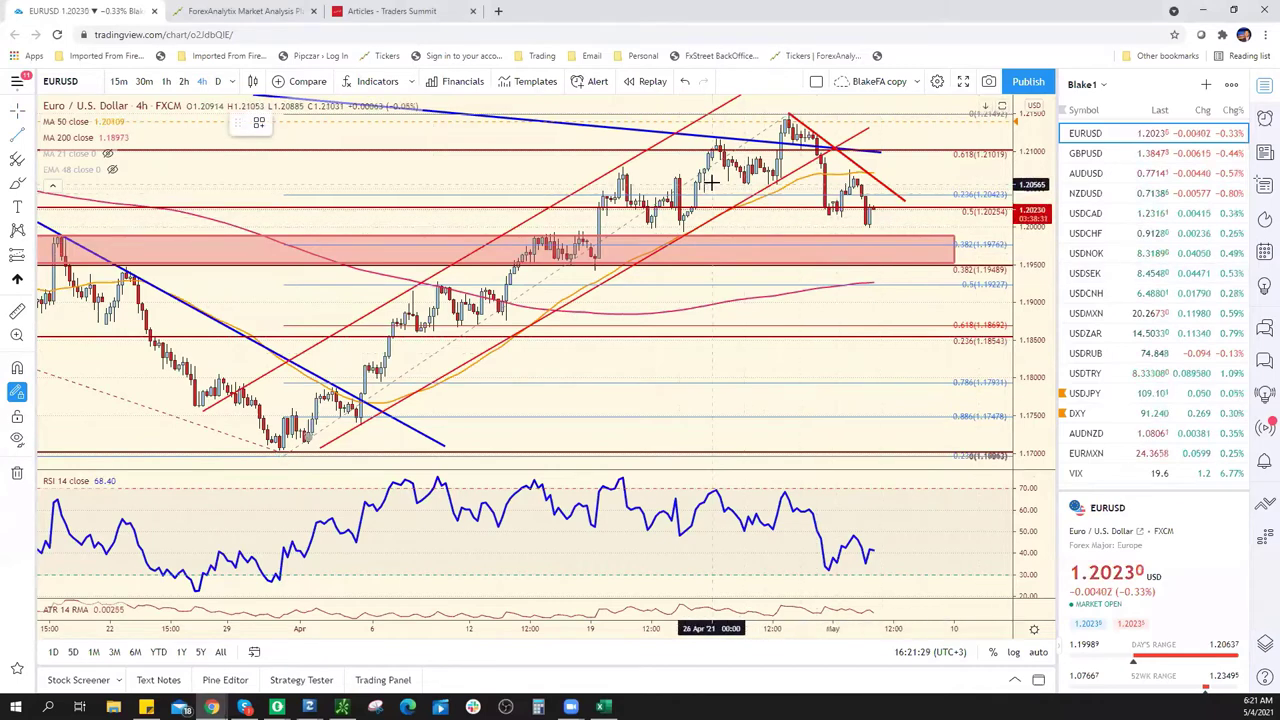
pyautogui.click(909, 185)
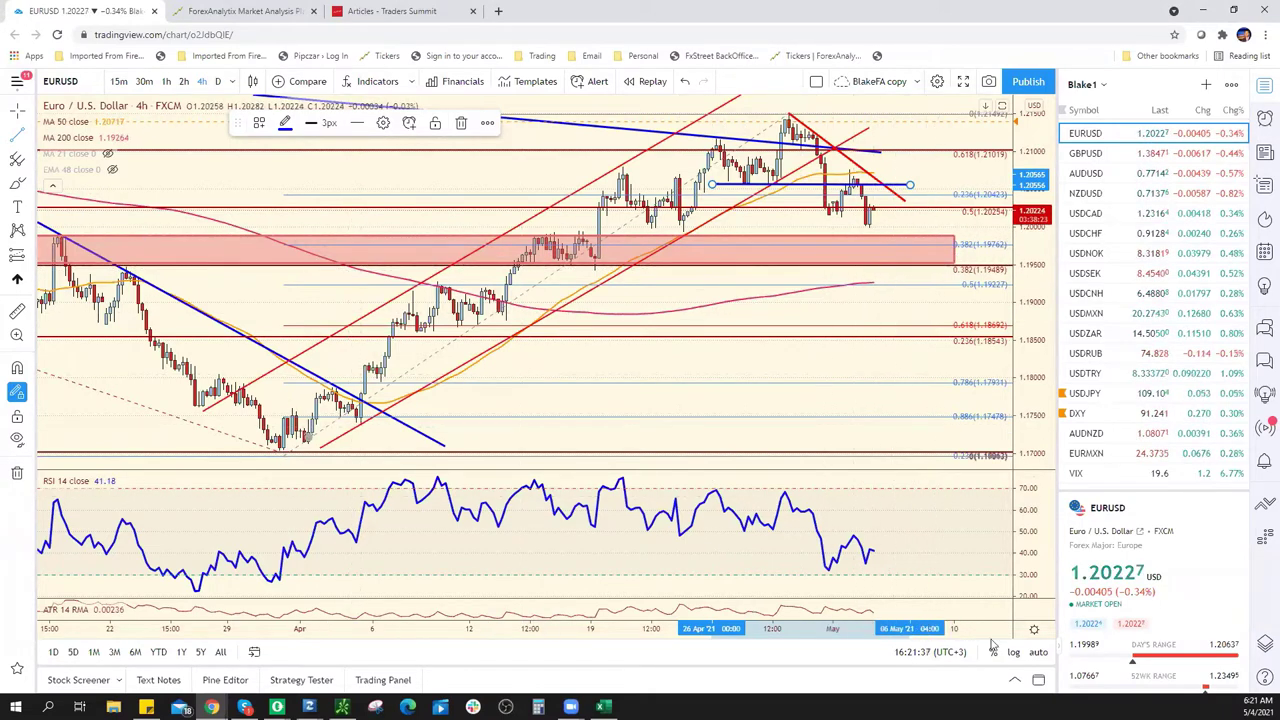
pyautogui.hotkey('alt', 'Tab')
pyautogui.press('Return')
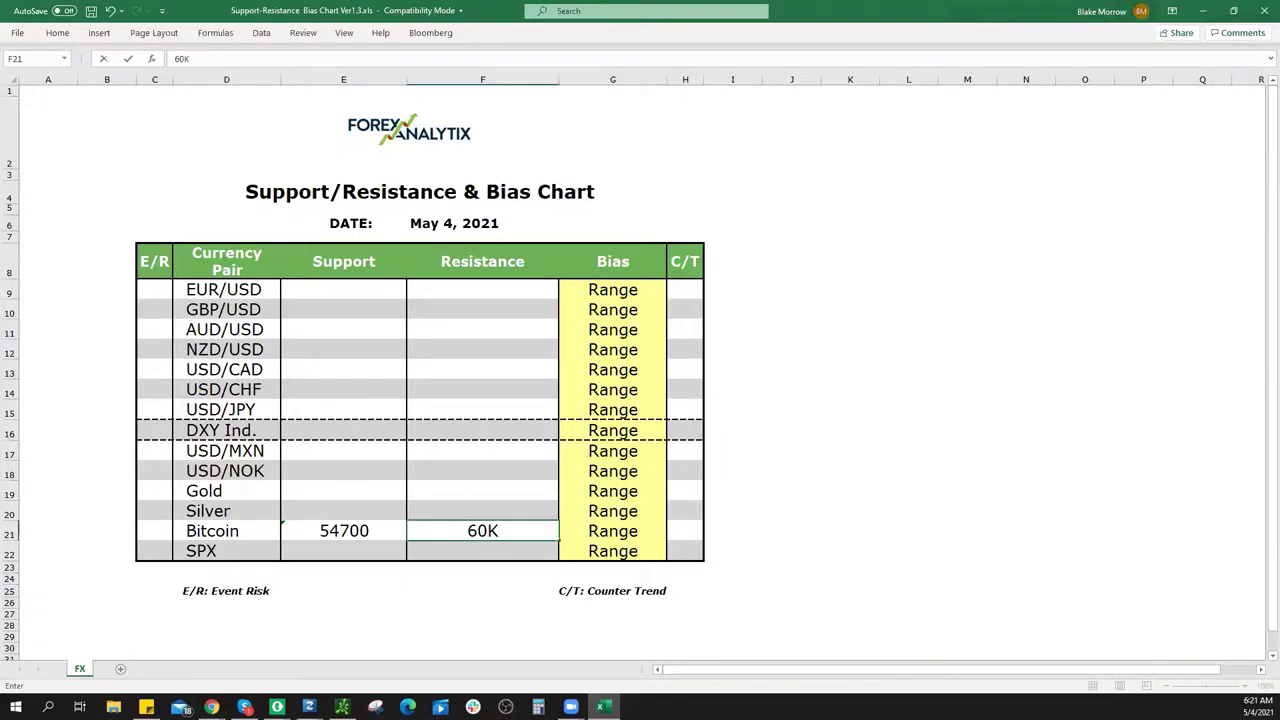
pyautogui.hotkey('alt', 'Tab')
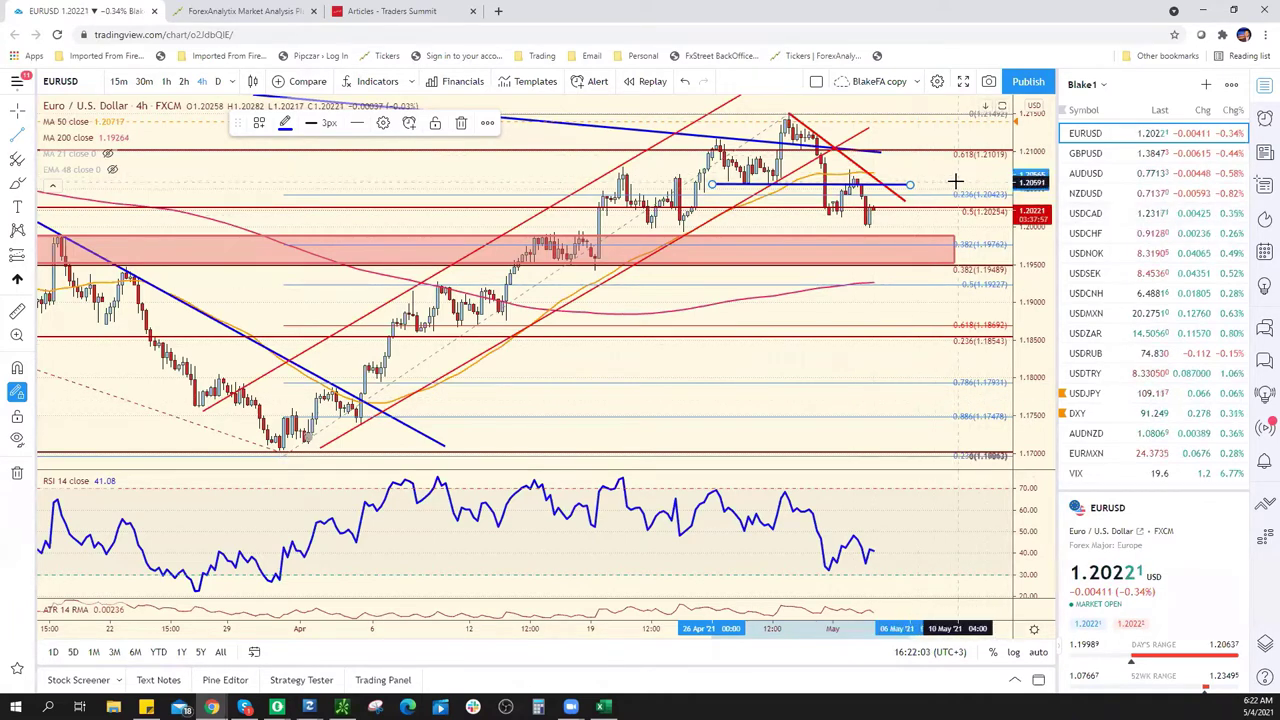
# Slope the blue line from the April highs down to about 1.1980 at the zone's top
pyautogui.moveTo(913, 186); pyautogui.dragTo(913, 184)
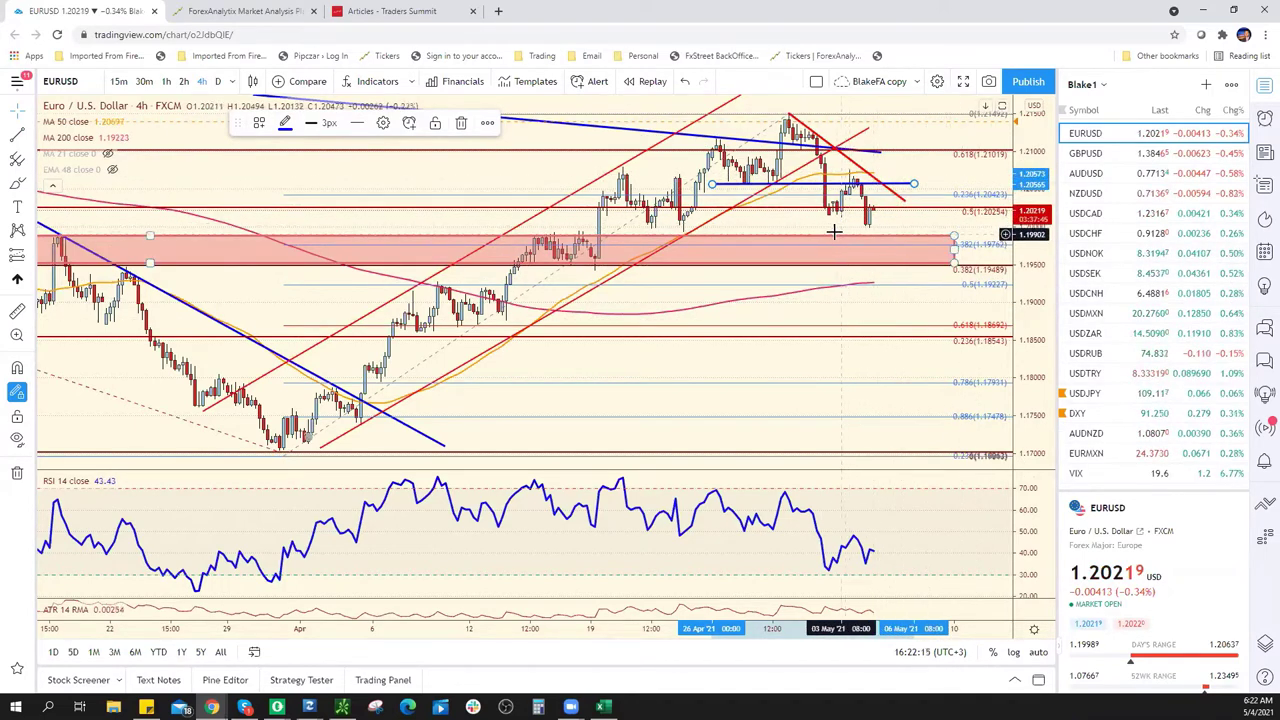
pyautogui.moveTo(913, 183)
pyautogui.mouseDown()
pyautogui.moveTo(897, 258)
pyautogui.moveTo(897, 238)
pyautogui.mouseUp()
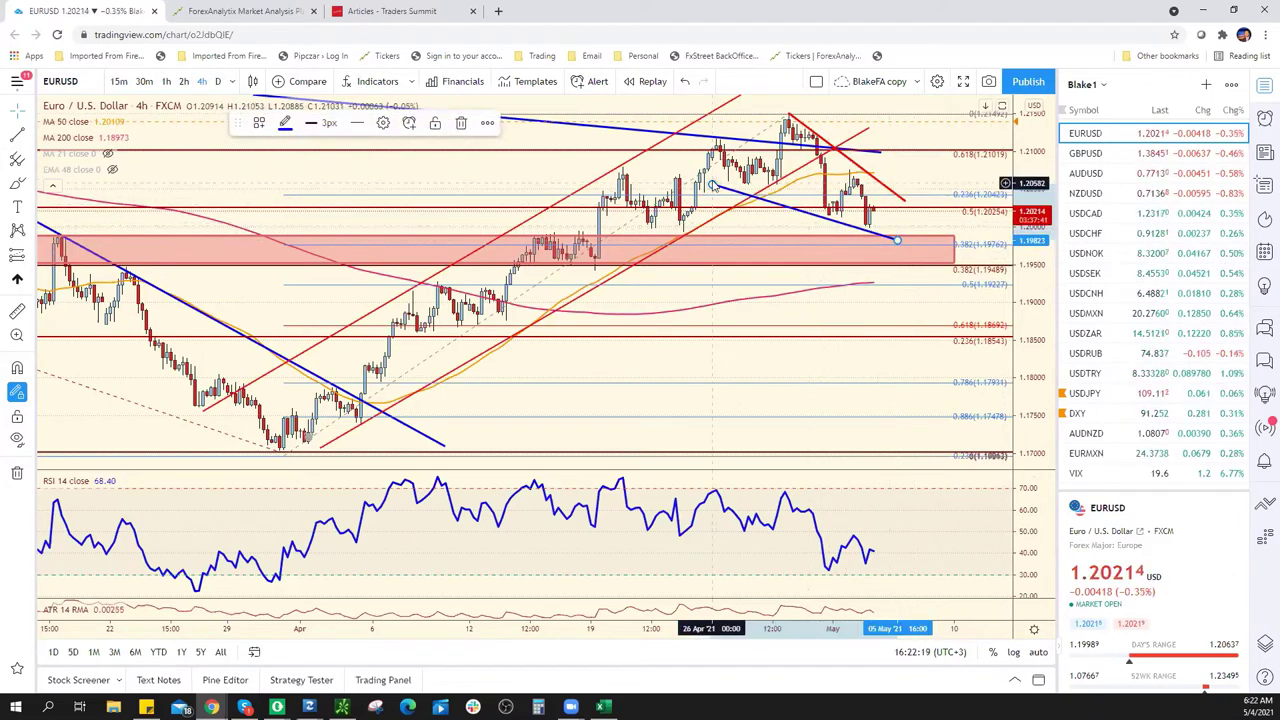
pyautogui.moveTo(711, 181); pyautogui.dragTo(706, 172)
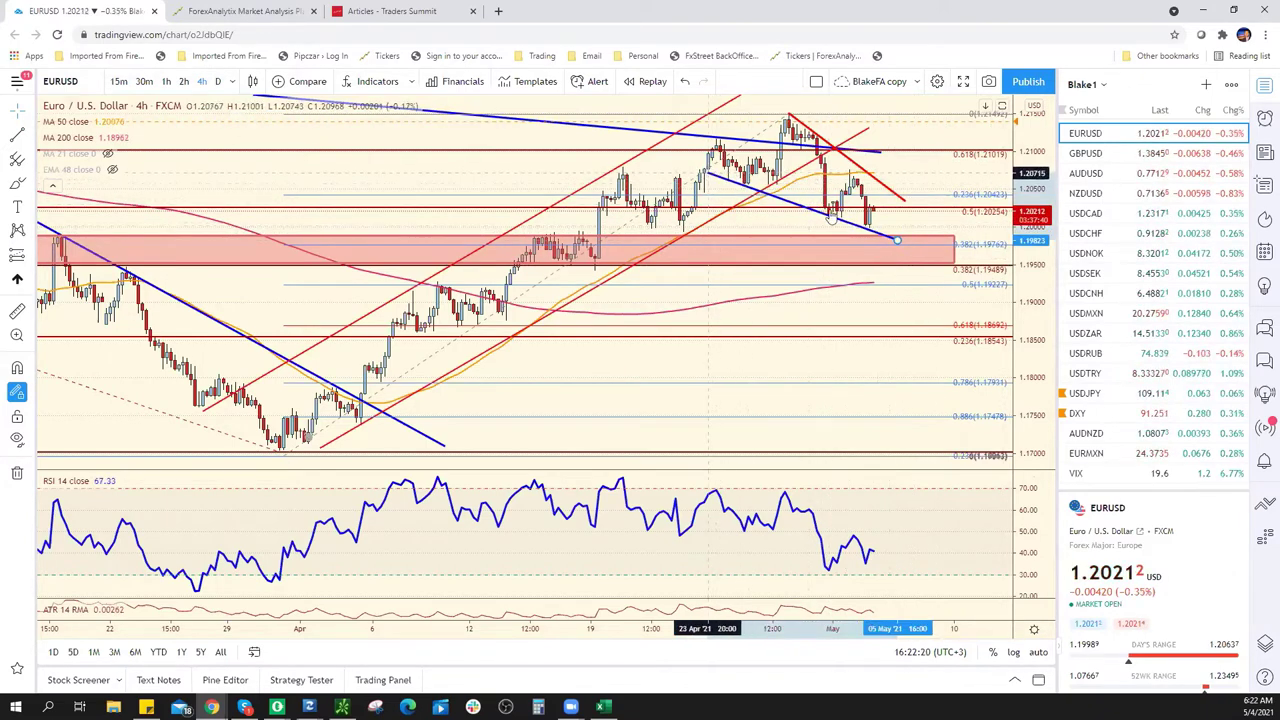
pyautogui.moveTo(897, 240); pyautogui.dragTo(893, 241)
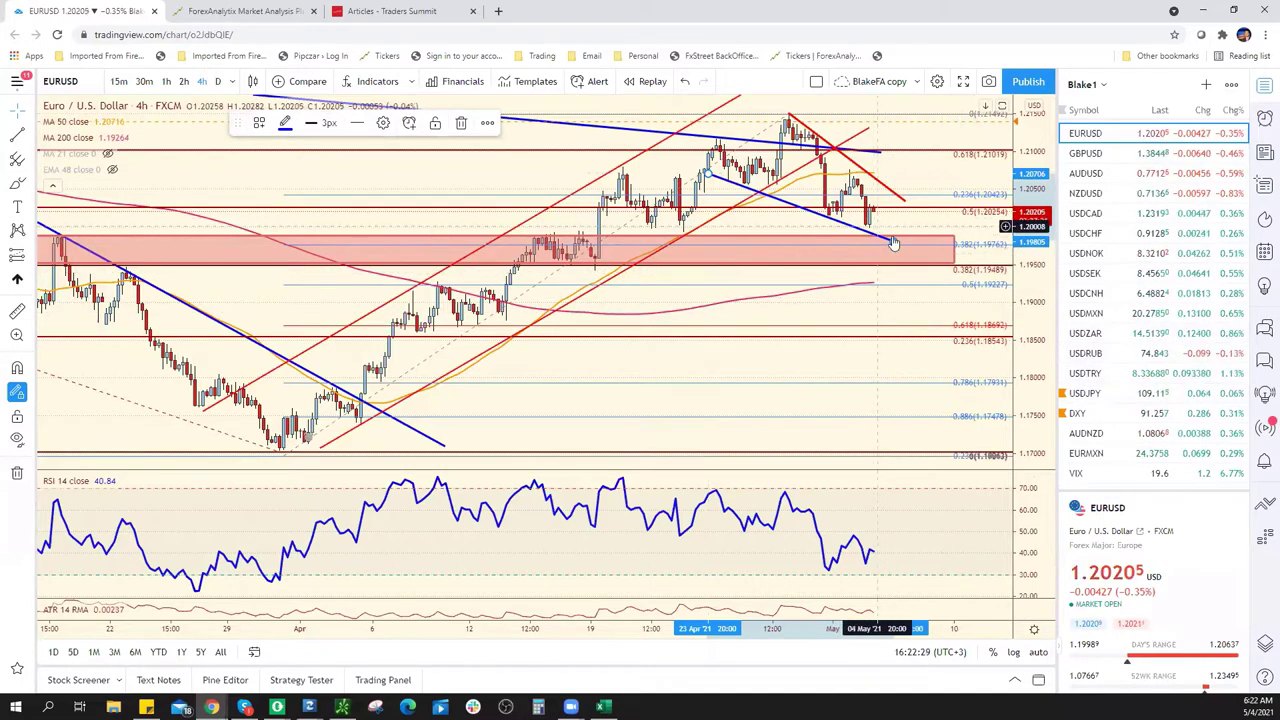
# Re-anchor the Fibonacci retracement's top on the late-April peak
pyautogui.scroll(-4, 871, 286)
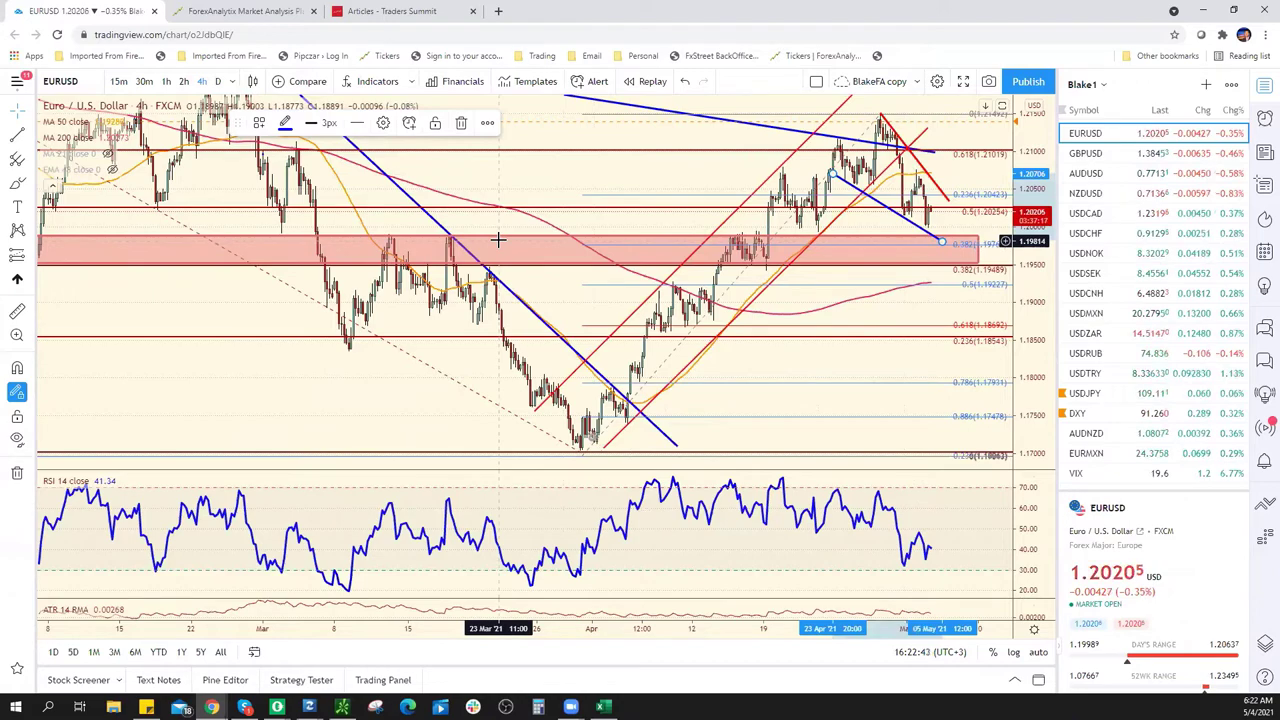
pyautogui.scroll(-3, 498, 240)
pyautogui.scroll(-1, 950, 243)
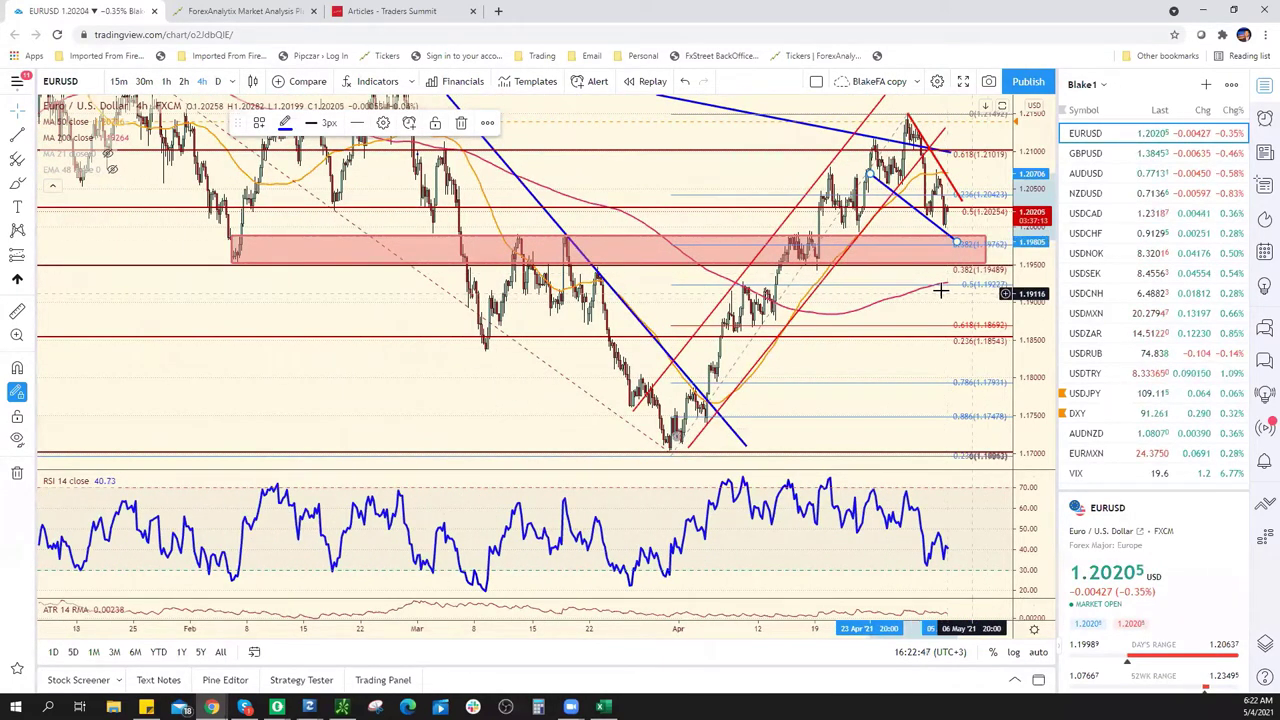
pyautogui.scroll(2, 900, 250)
pyautogui.scroll(2, 895, 235)
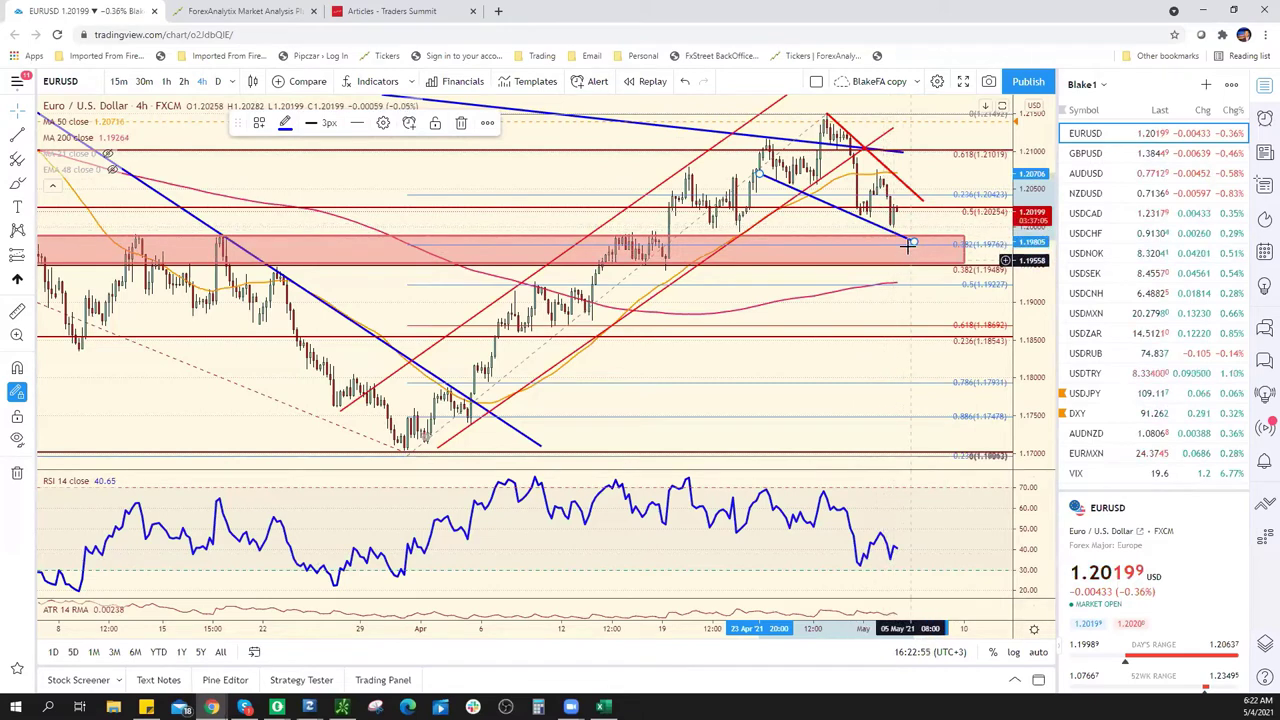
pyautogui.scroll(-1, 915, 268)
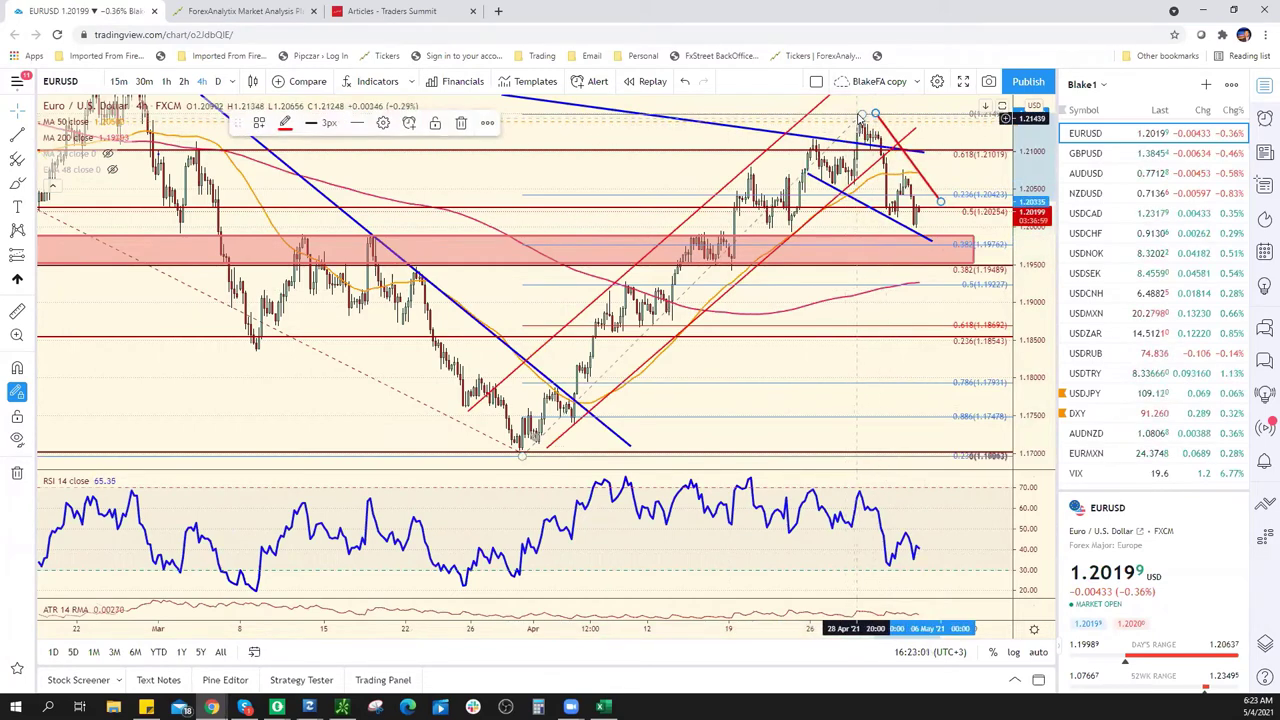
pyautogui.moveTo(875, 113); pyautogui.dragTo(863, 113)
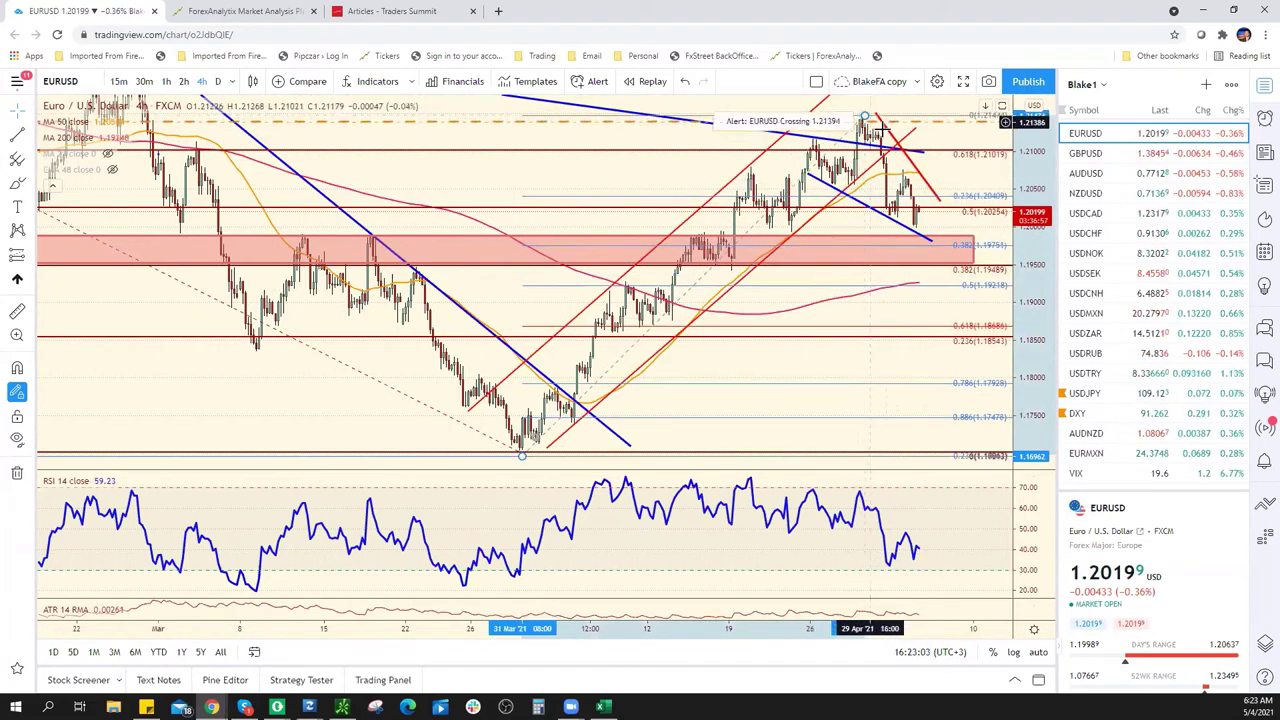
# Extend the red downtrend line further down and to the right
pyautogui.moveTo(888, 128); pyautogui.dragTo(878, 131)
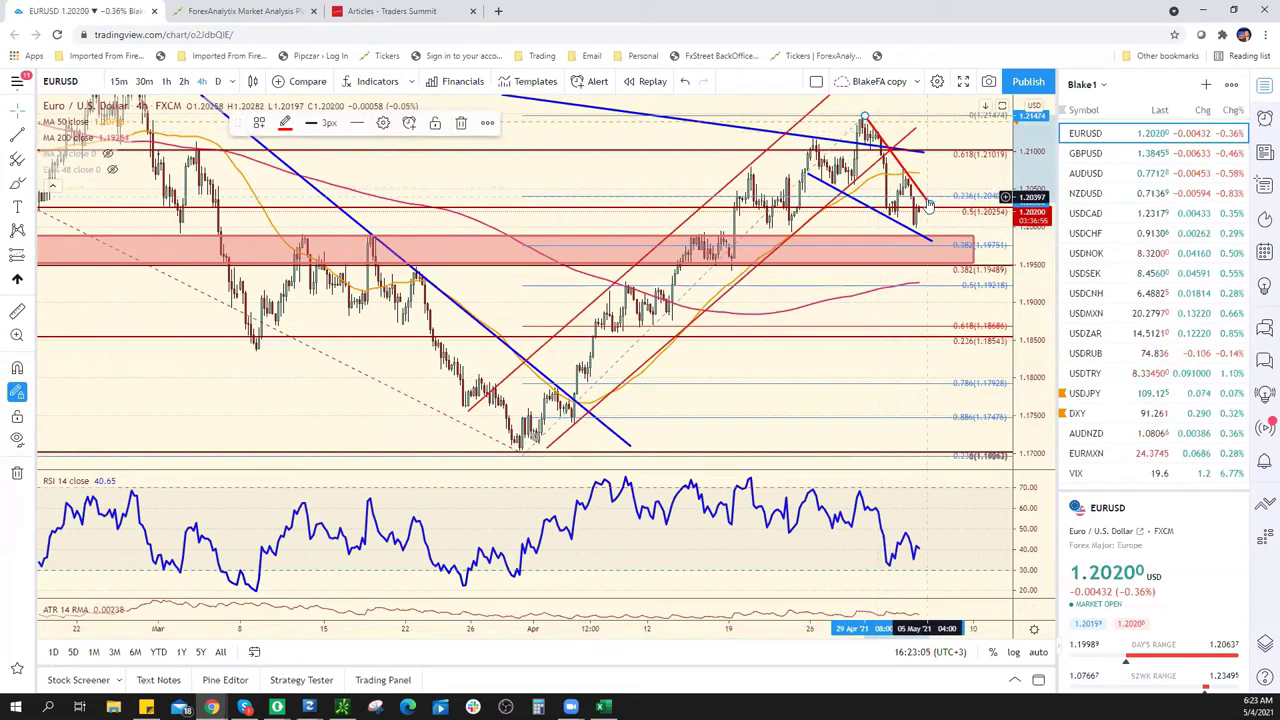
pyautogui.moveTo(930, 204); pyautogui.dragTo(940, 219)
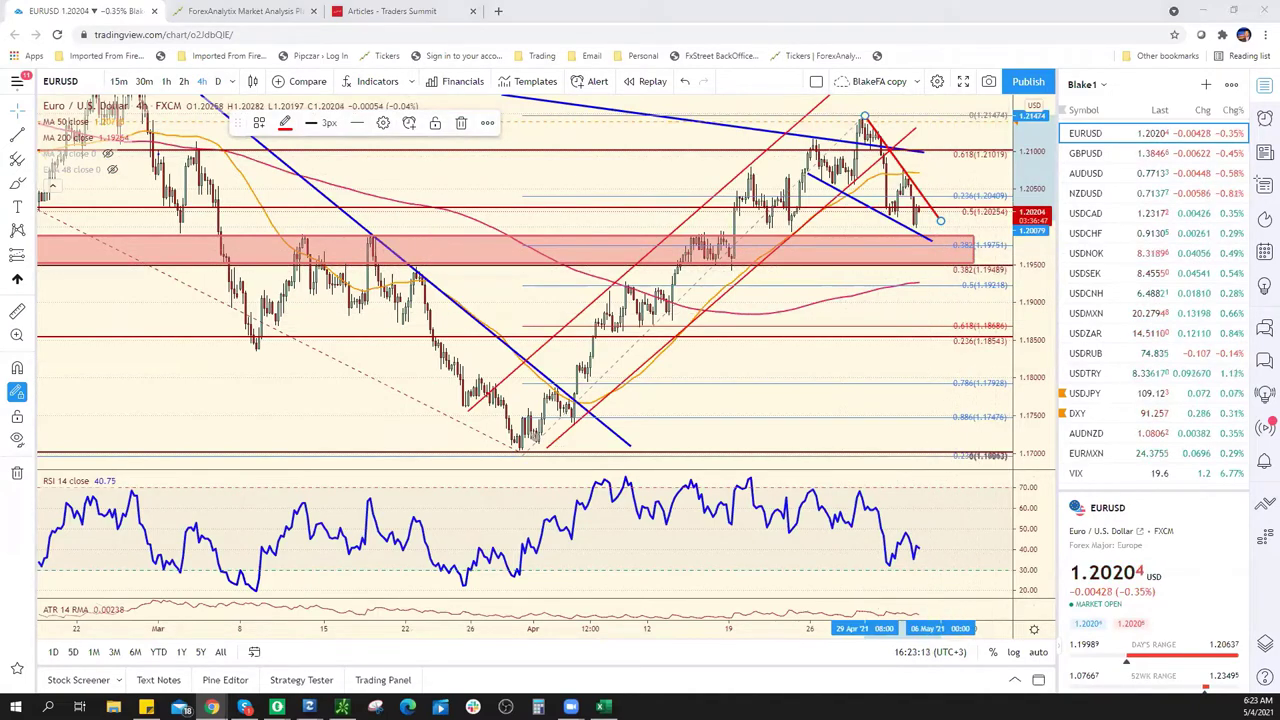
pyautogui.hotkey('alt', 'Tab')
# Enter 1.1950/1.1990 as EUR/USD's support in cell E9
pyautogui.click(350, 290)
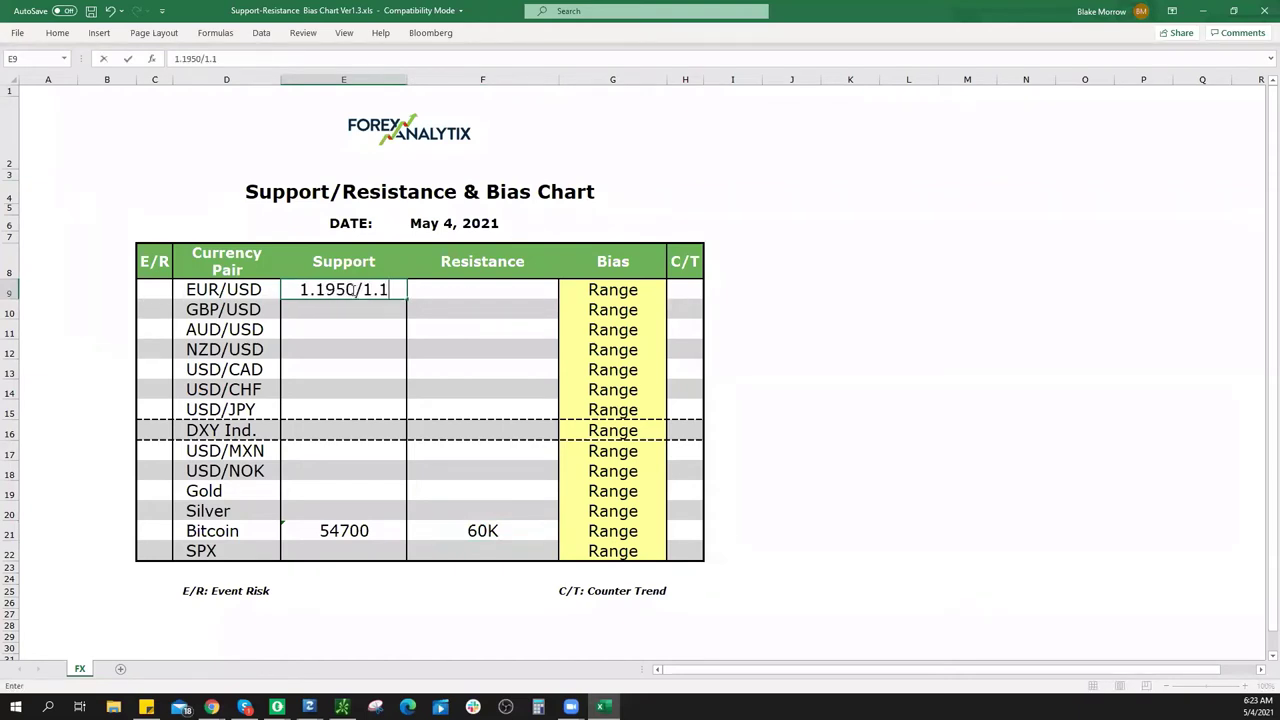
pyautogui.write('0')
pyautogui.click(538, 289)
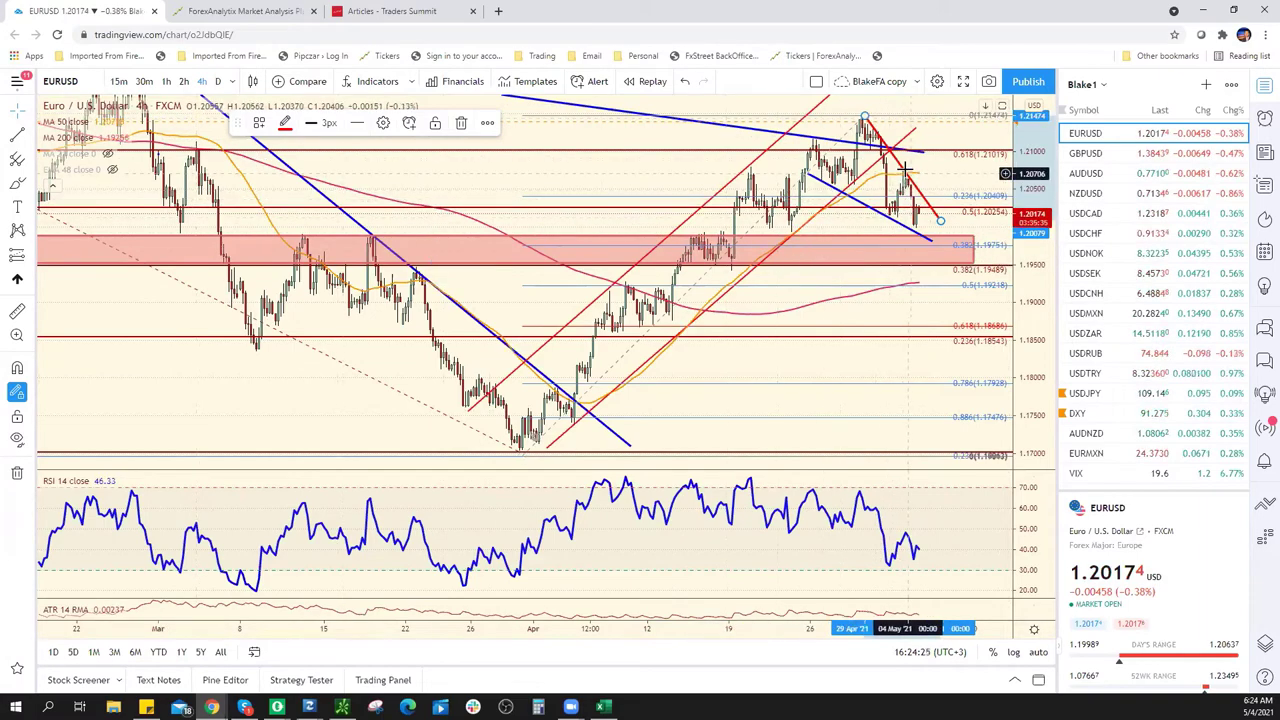
# Check the dashboard, record 1.2075 as EUR/USD resistance in F9, and return to the EURUSD chart
pyautogui.scroll(2, 760, 150)
pyautogui.scroll(2, 600, 120)
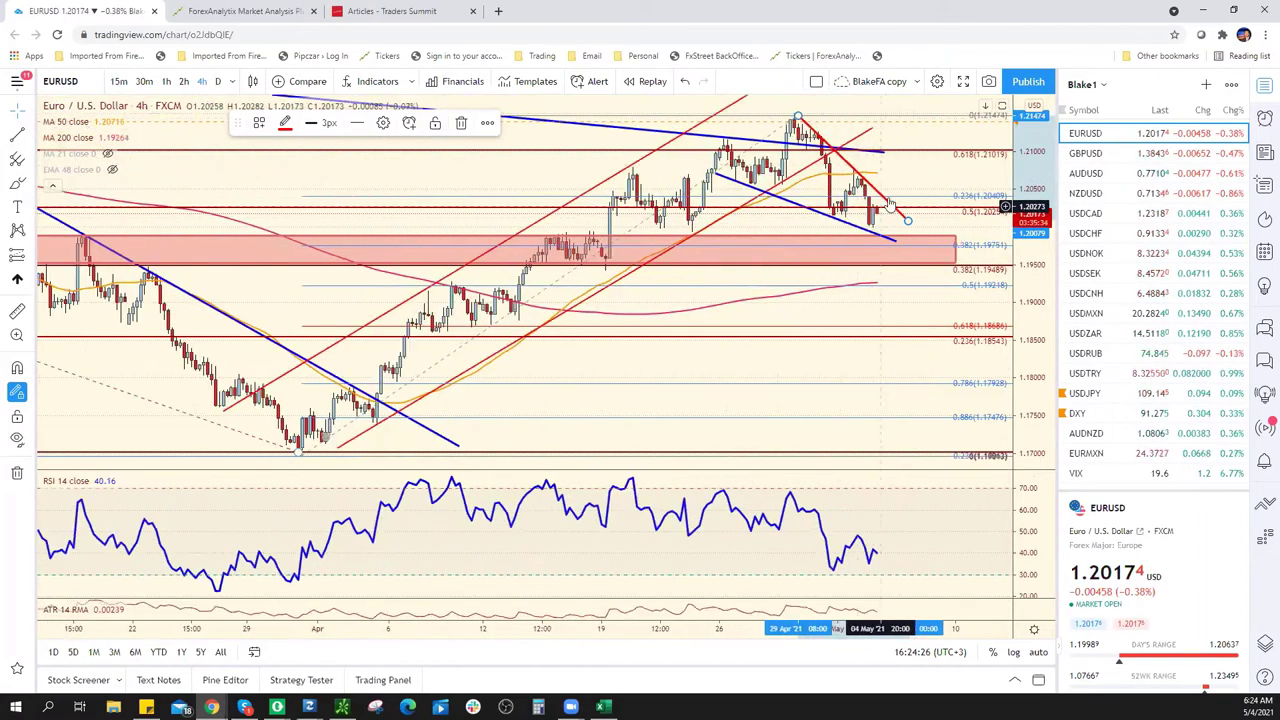
pyautogui.click(235, 11)
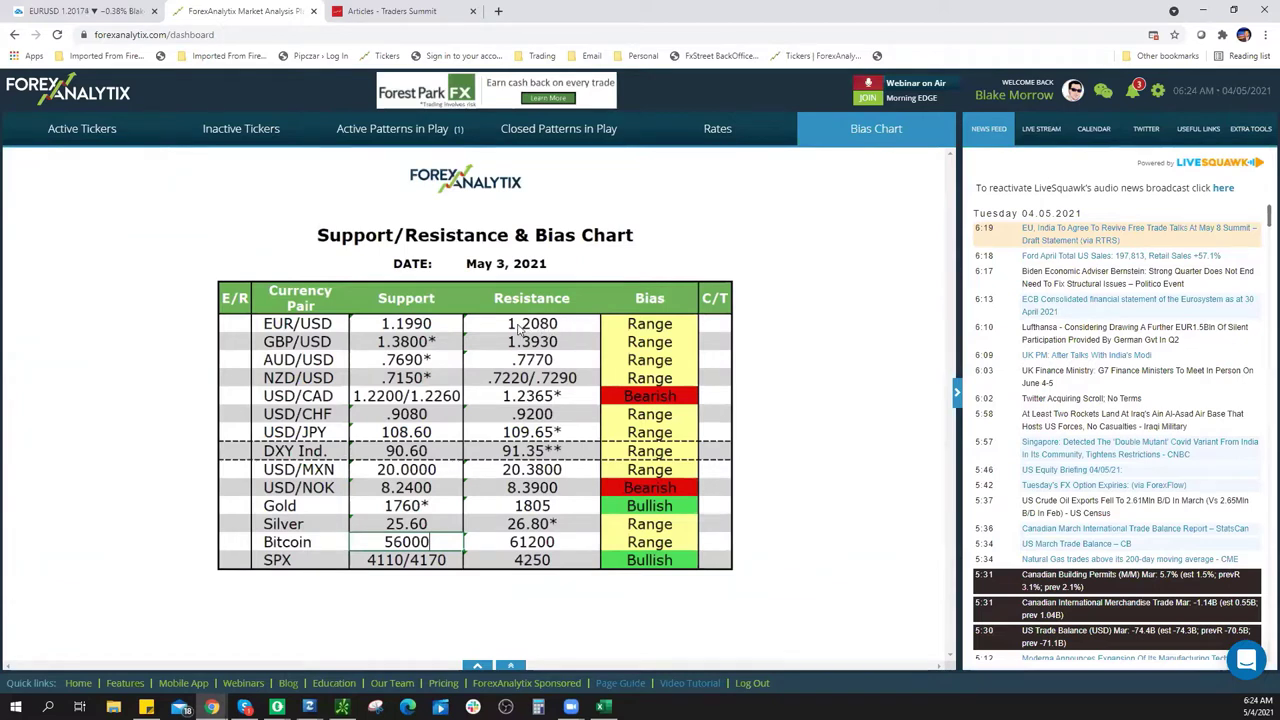
pyautogui.click(60, 12)
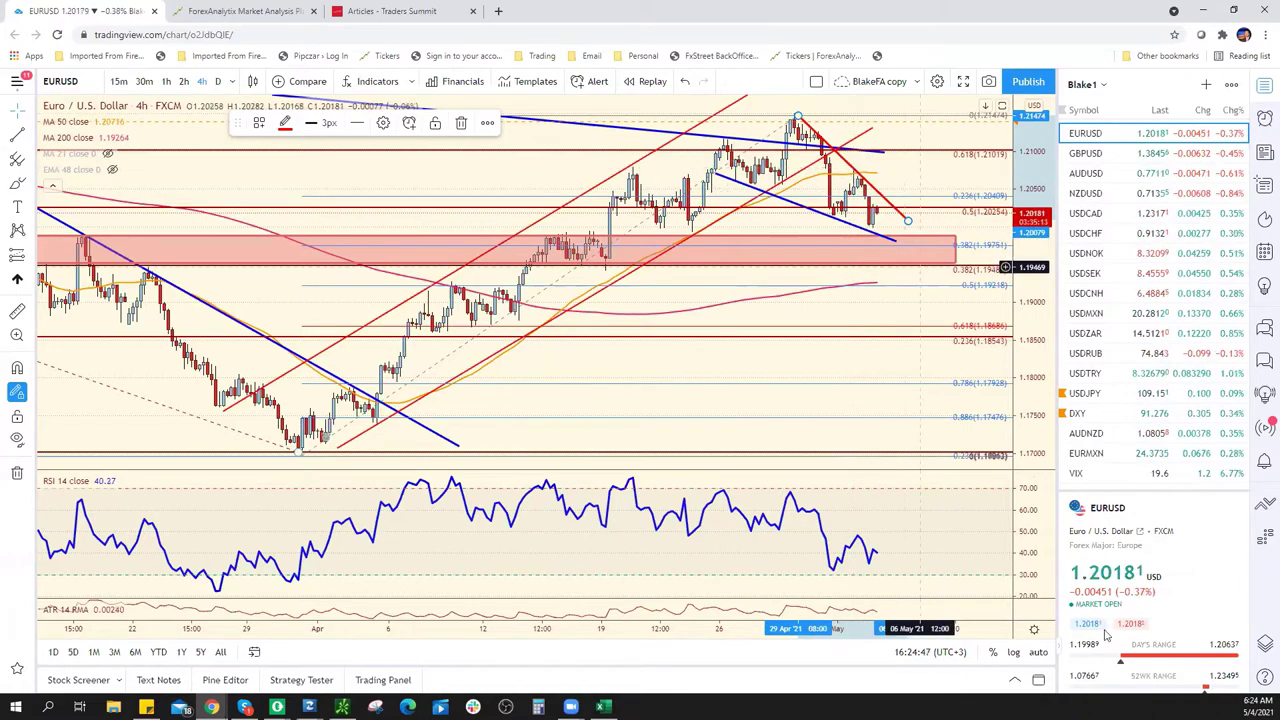
pyautogui.hotkey('alt', 'Tab')
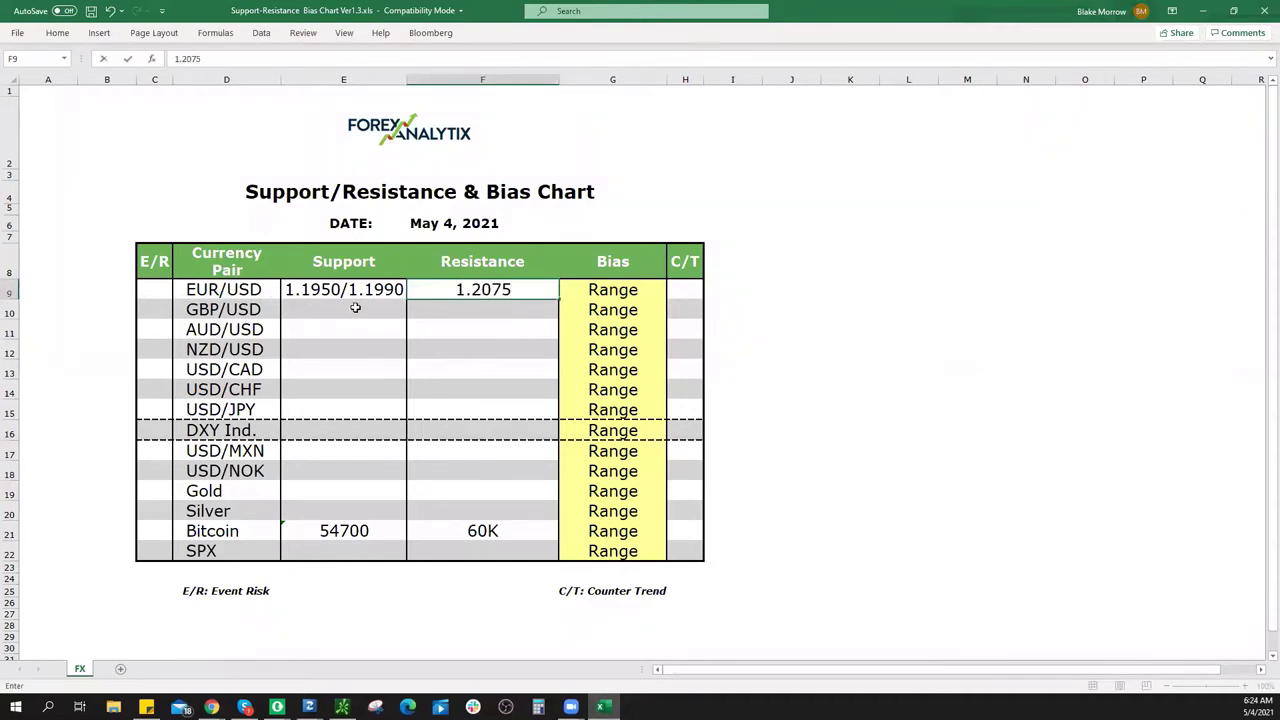
pyautogui.hotkey('alt', 'Tab')
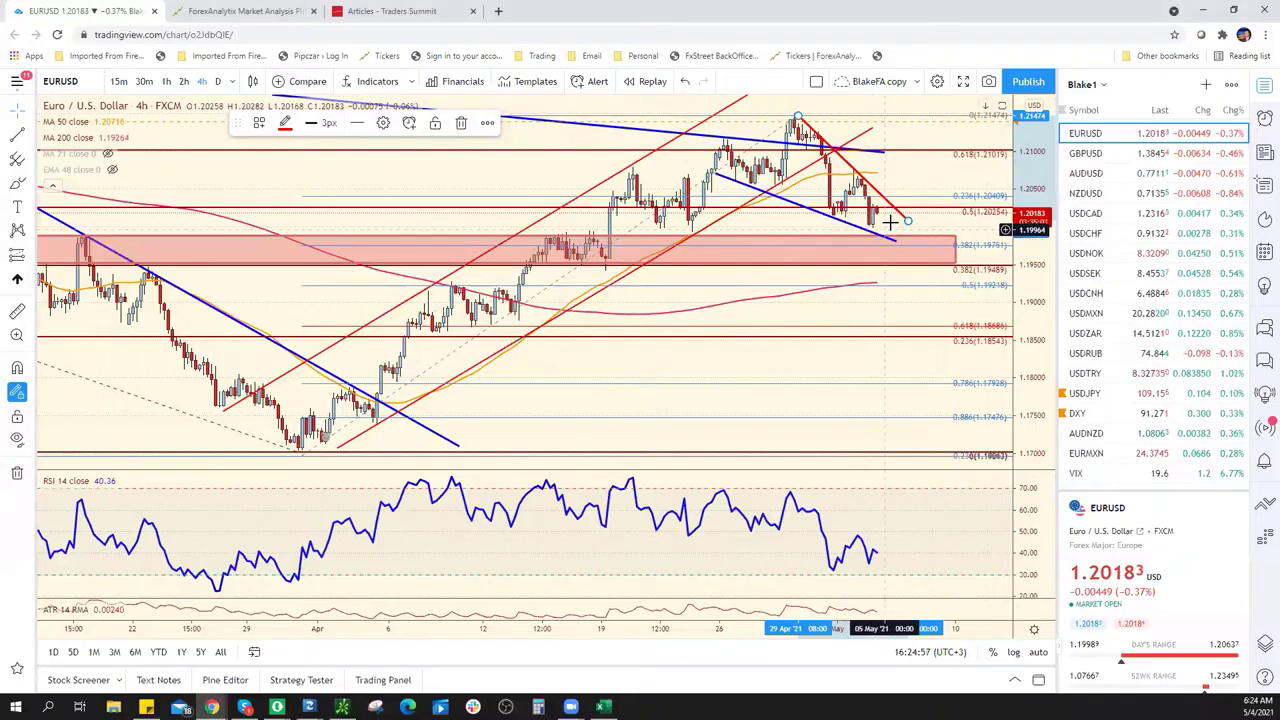
# On GBPUSD, extend the rising red trendline right and enter 1.3820 as GBP/USD support in E10
pyautogui.press('Down')
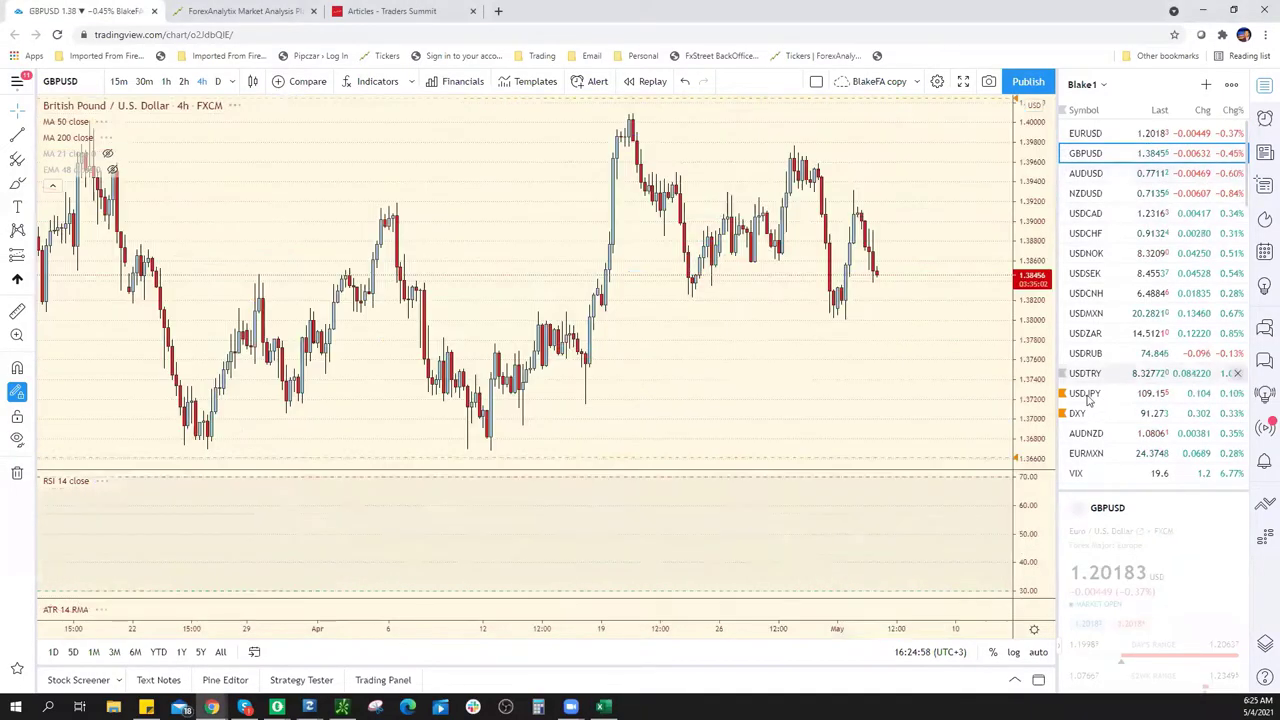
pyautogui.scroll(-2, 970, 278)
pyautogui.scroll(-1, 975, 310)
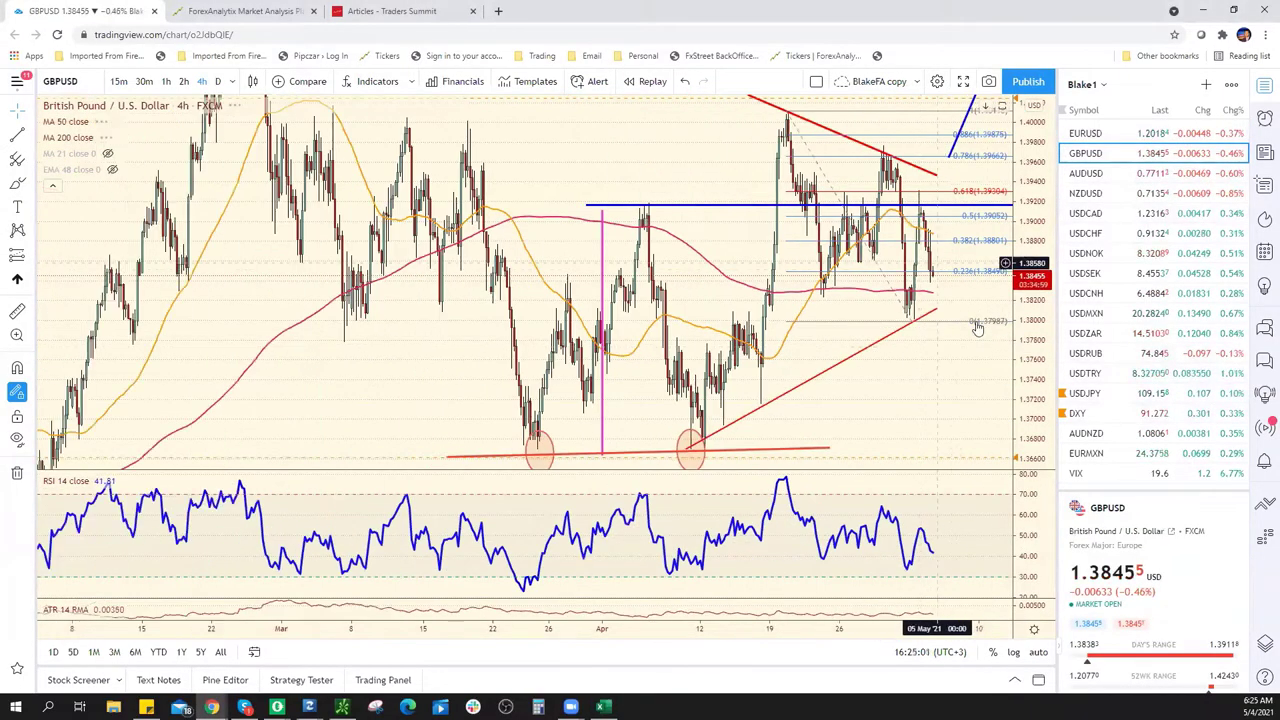
pyautogui.scroll(2, 900, 360)
pyautogui.scroll(3, 865, 320)
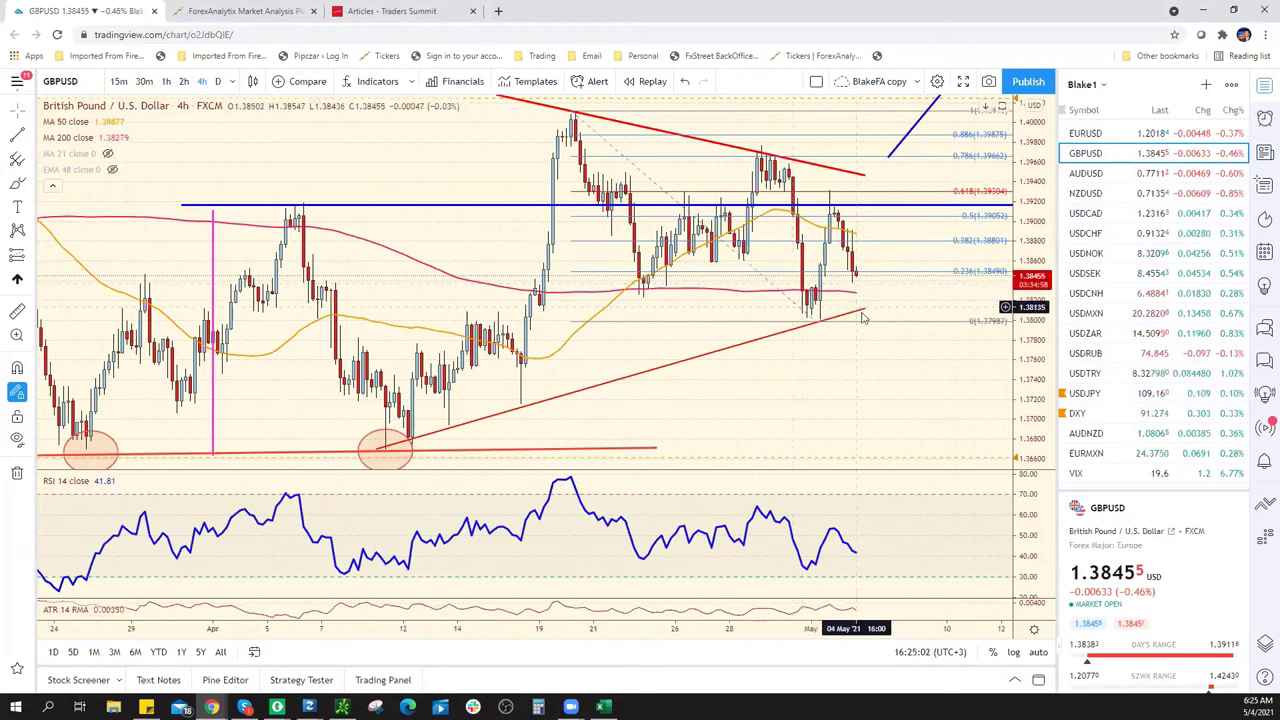
pyautogui.moveTo(857, 309); pyautogui.dragTo(897, 296)
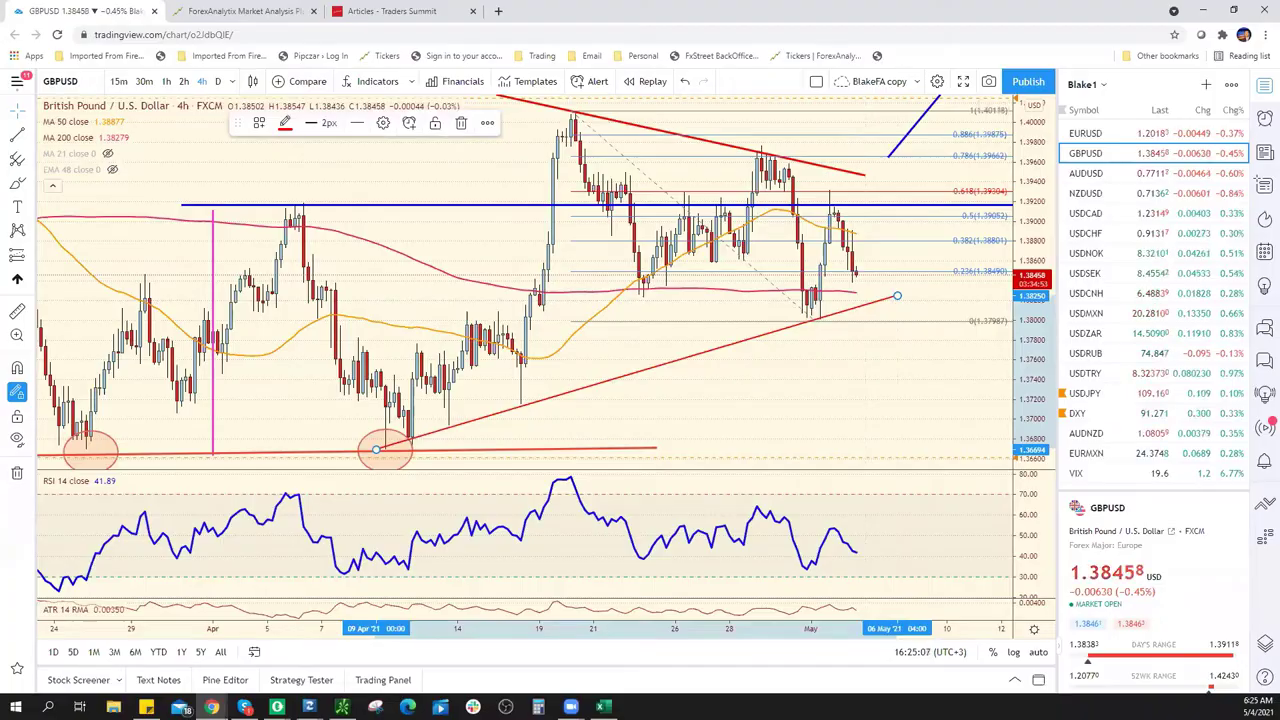
pyautogui.hotkey('alt', 'Tab')
pyautogui.click(344, 314)
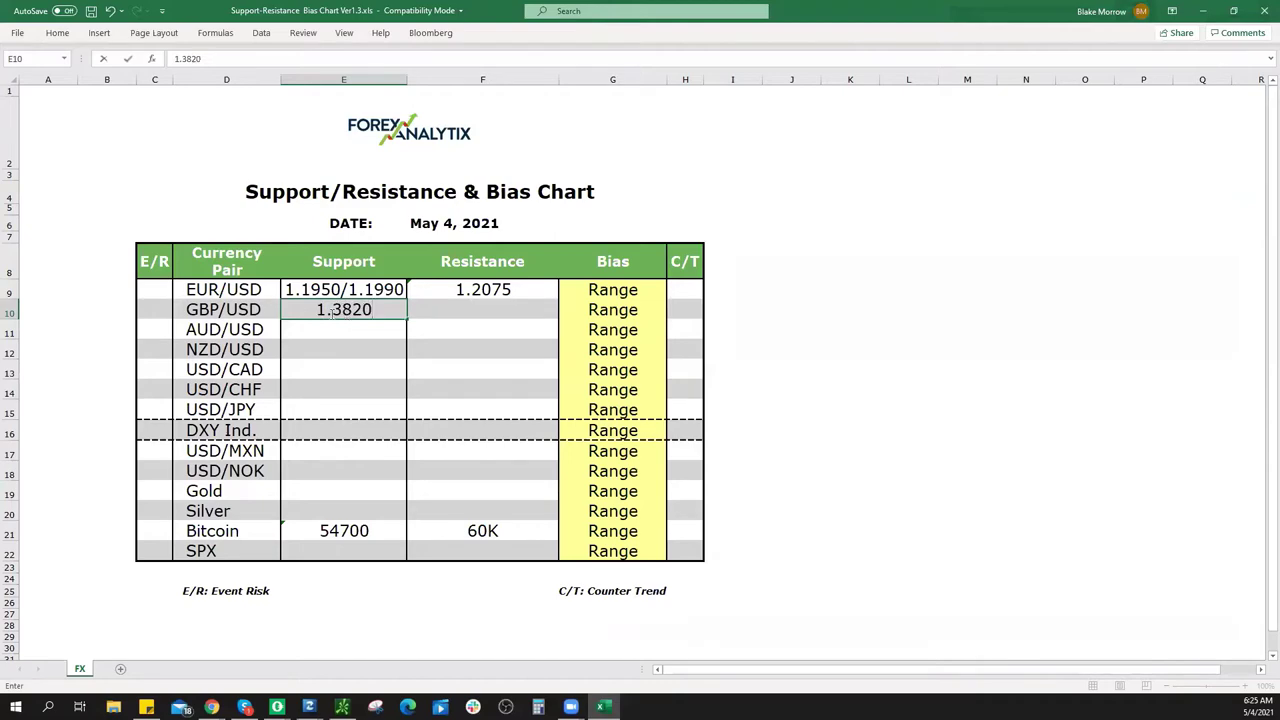
pyautogui.hotkey('alt', 'Tab')
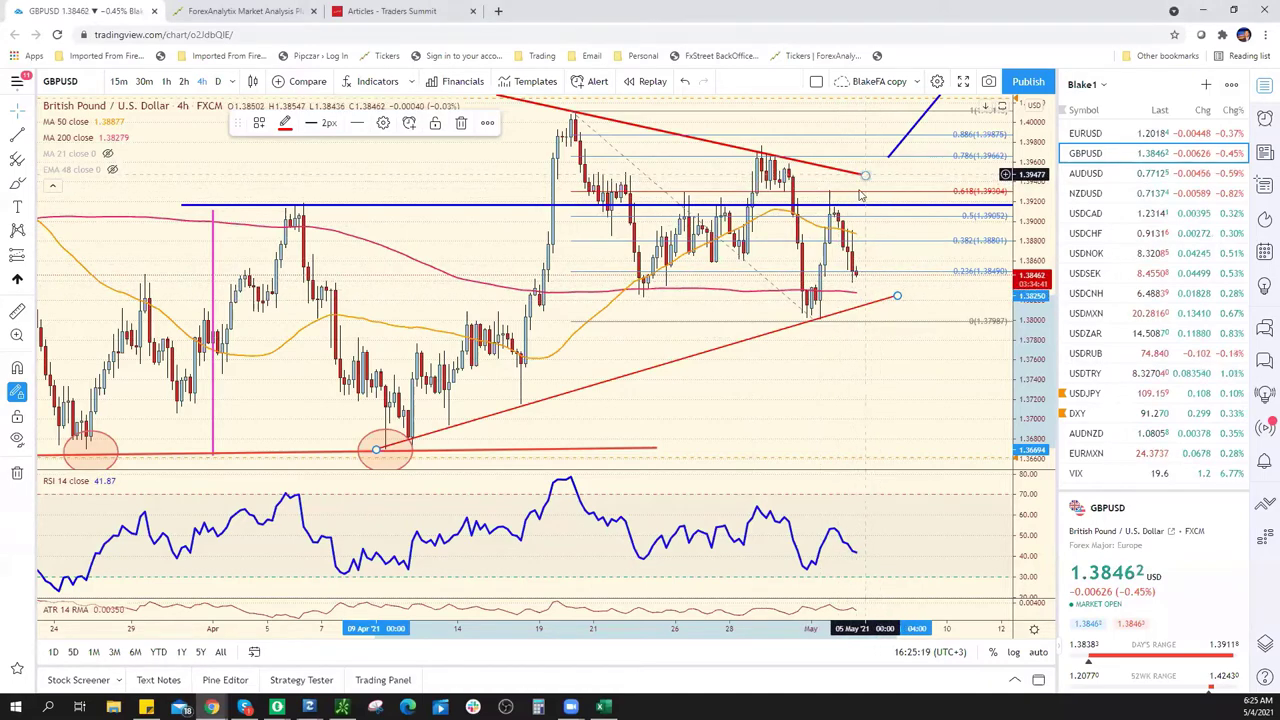
# Extend the falling red trendline right and enter 1.3930 as GBP/USD resistance in F10
pyautogui.scroll(-2, 890, 190)
pyautogui.scroll(-2, 930, 180)
pyautogui.moveTo(929, 176); pyautogui.dragTo(958, 190)
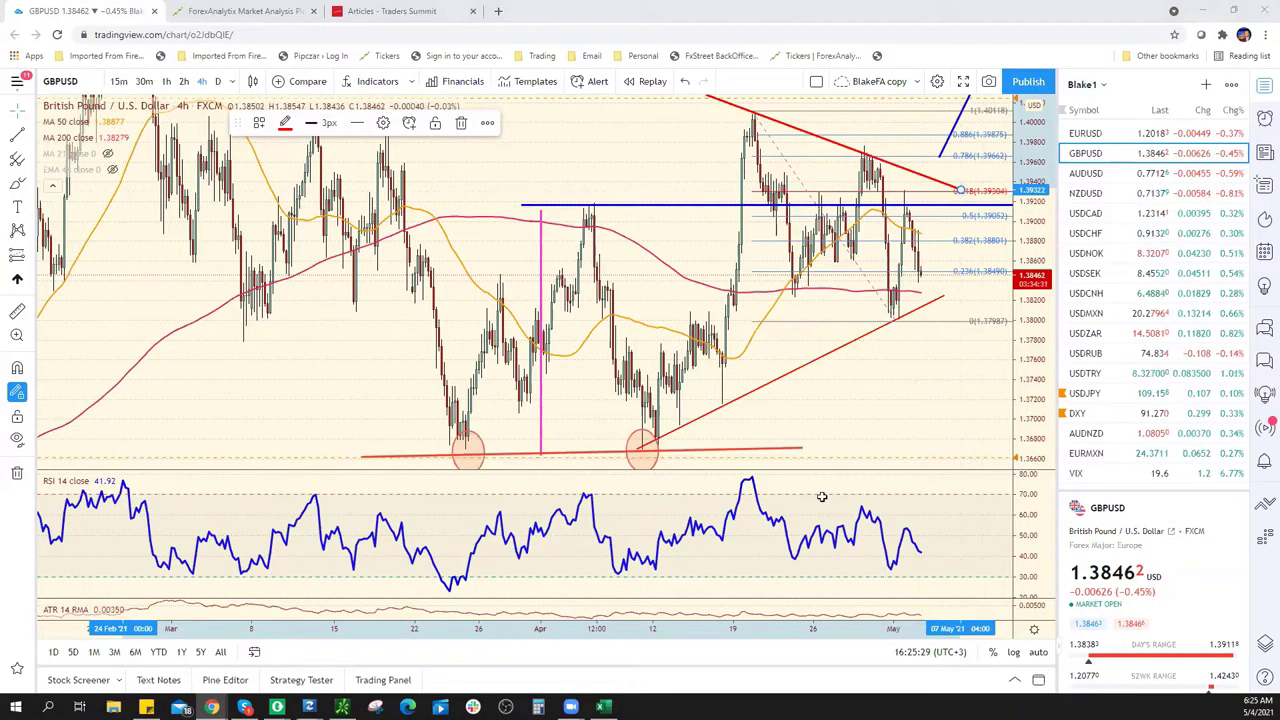
pyautogui.hotkey('alt', 'Tab')
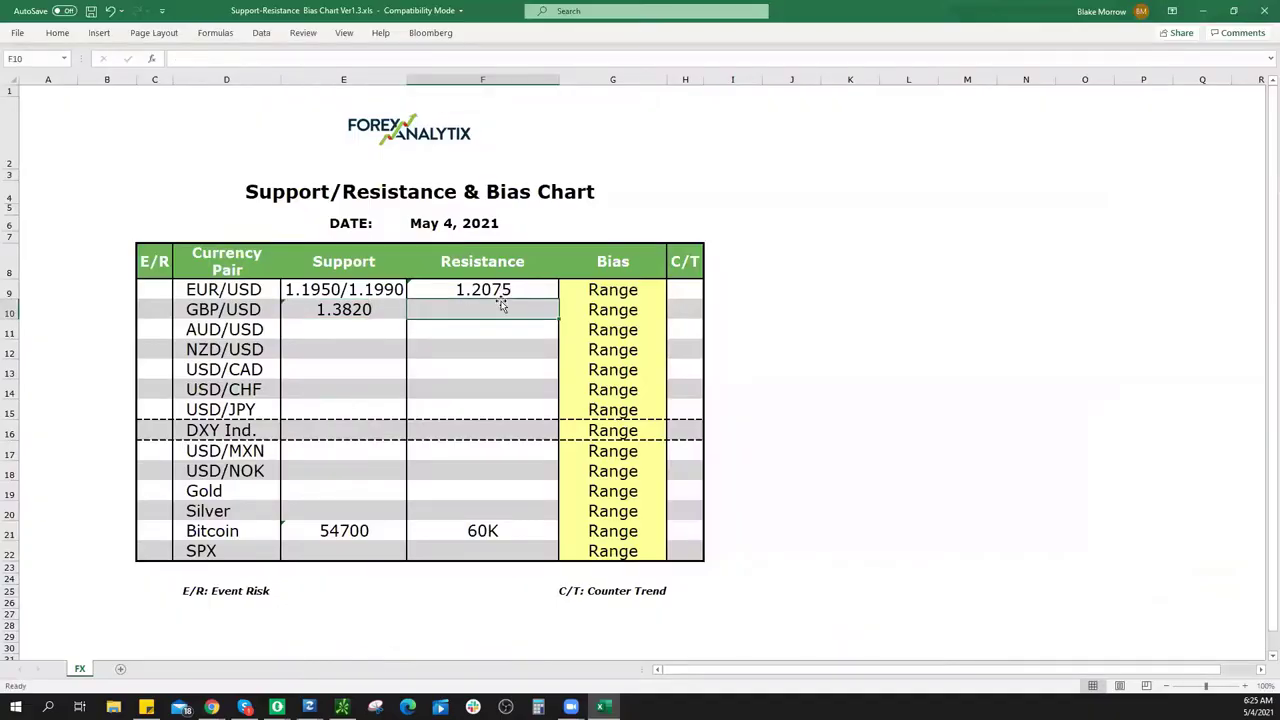
pyautogui.write('1.3930')
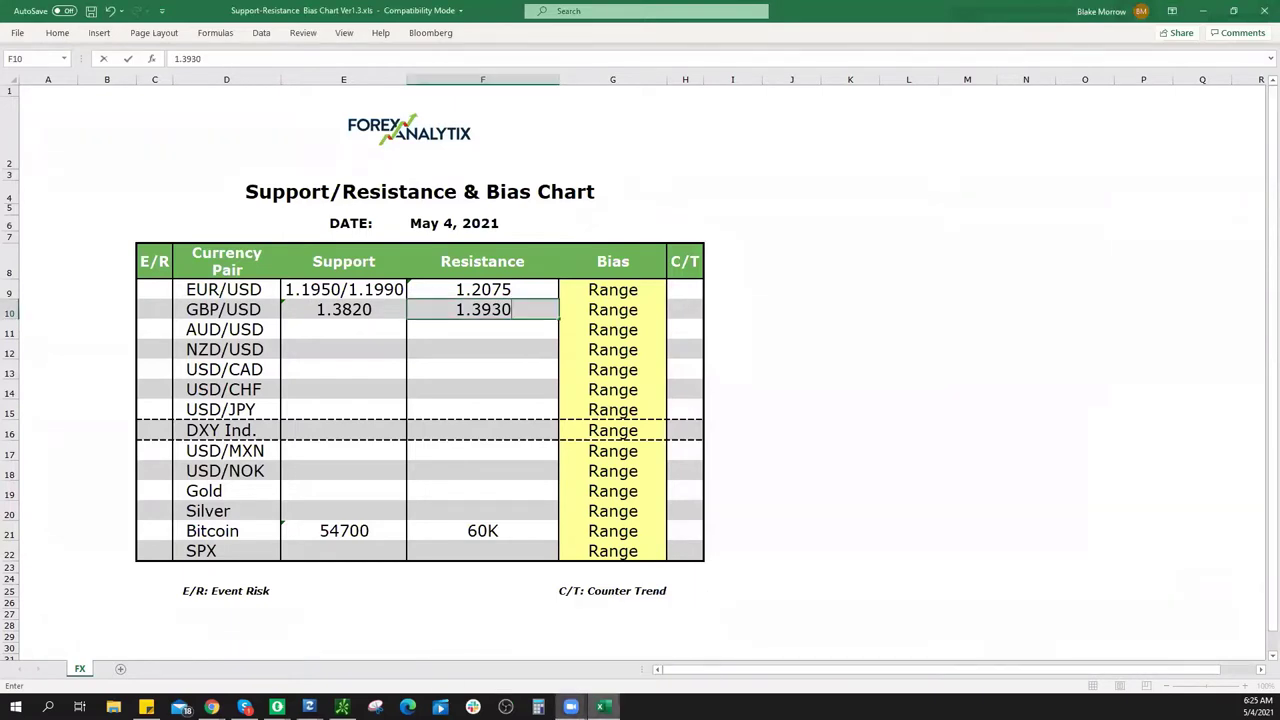
pyautogui.hotkey('alt', 'Tab')
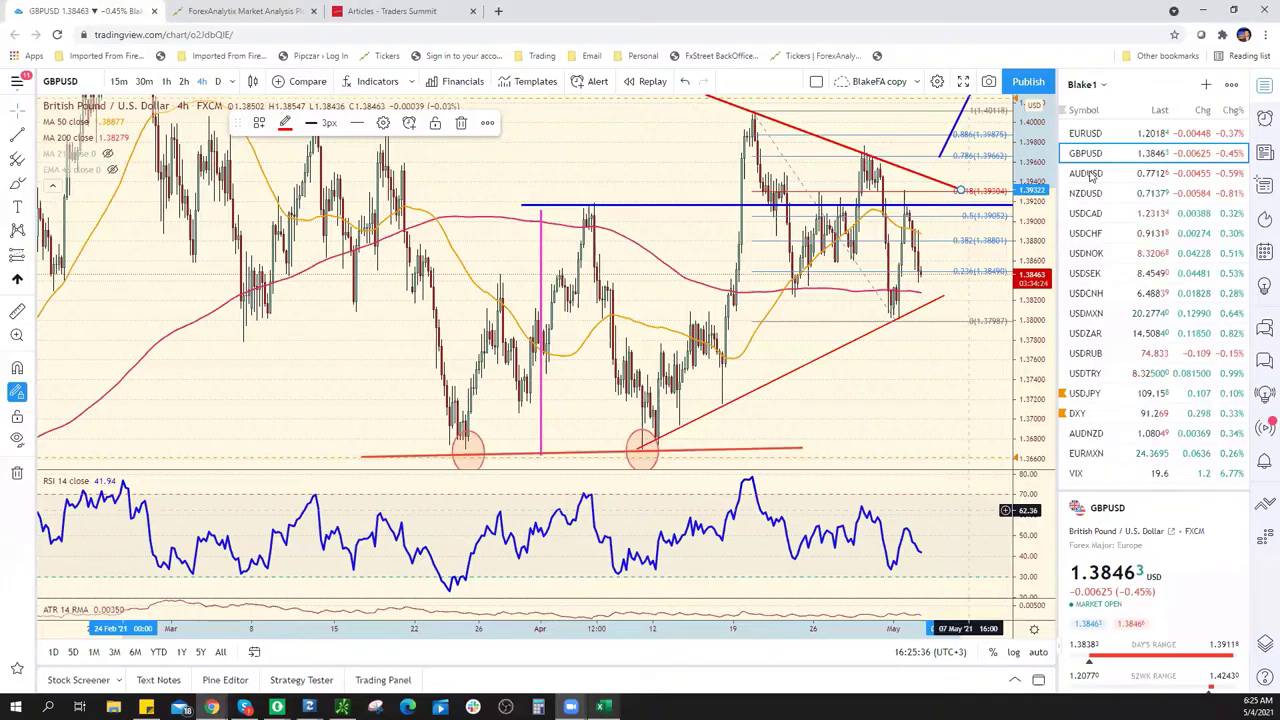
# Load the AUDUSD 4-hour chart, zoom out, and inspect the pink support zone around 0.7697
pyautogui.press('Down')
pyautogui.scroll(5, 703, 432)
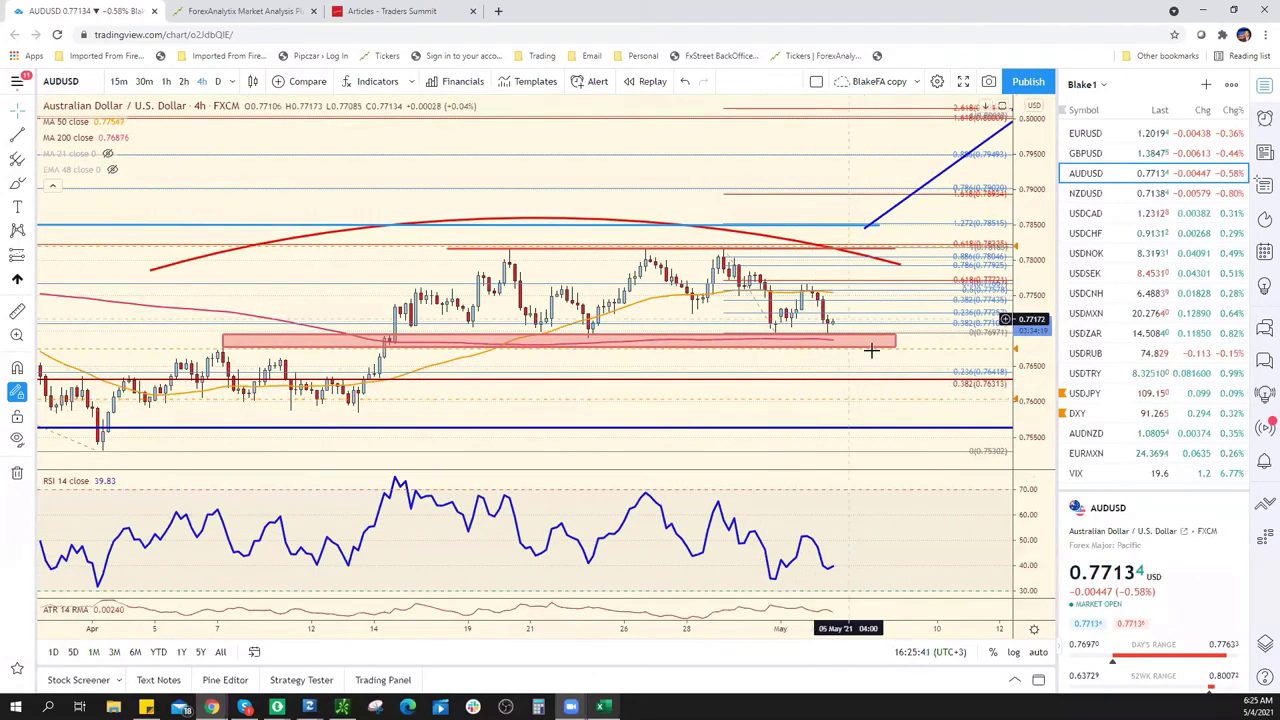
pyautogui.scroll(-4, 859, 386)
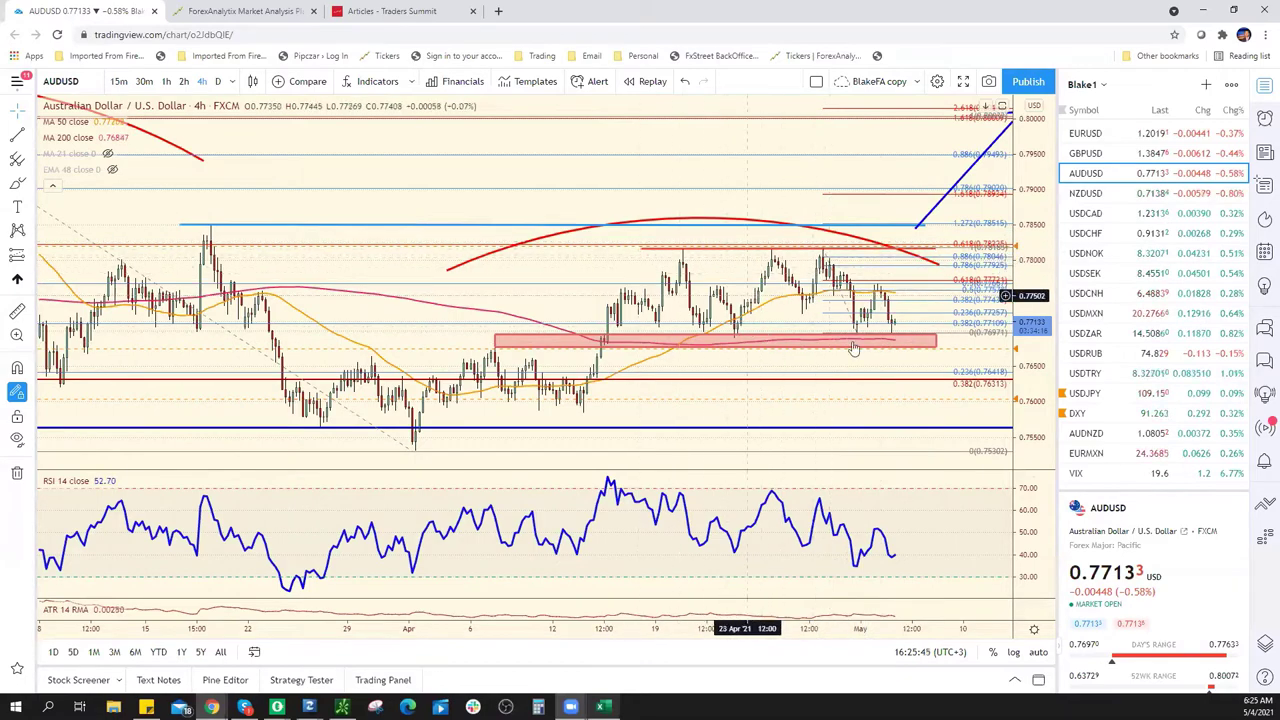
pyautogui.scroll(-3, 791, 253)
pyautogui.scroll(-2, 791, 253)
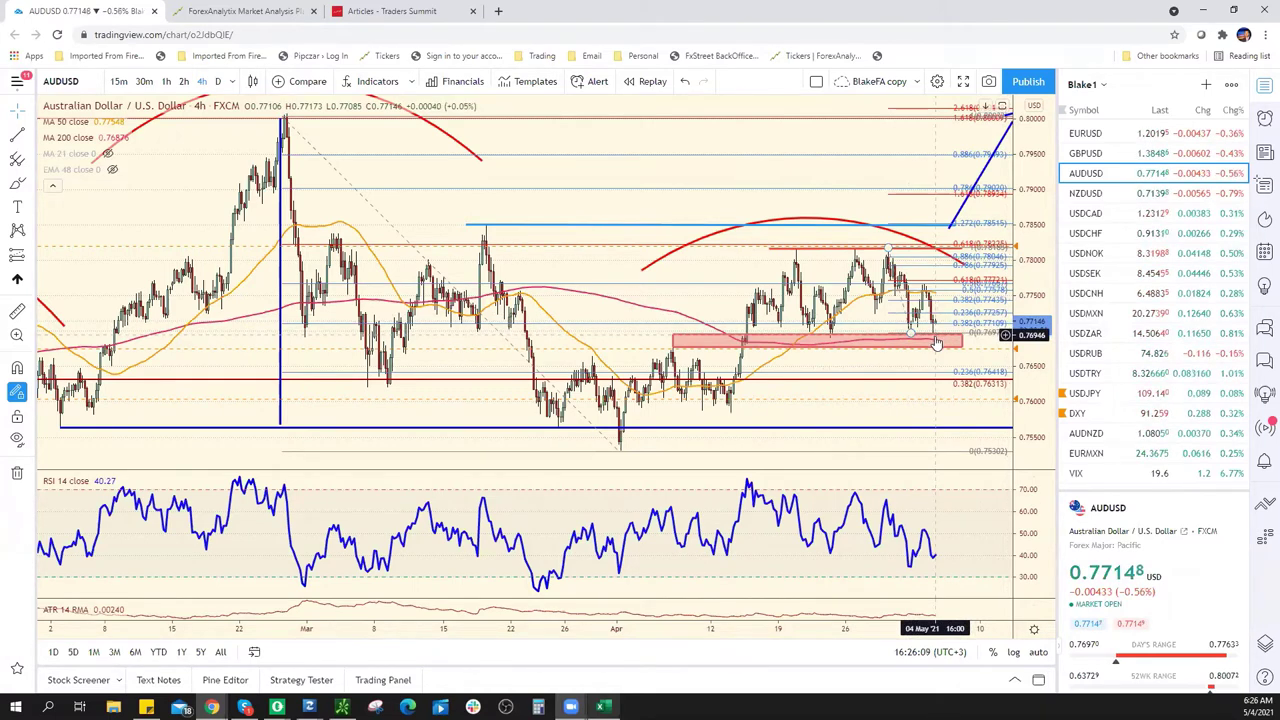
pyautogui.click(936, 343)
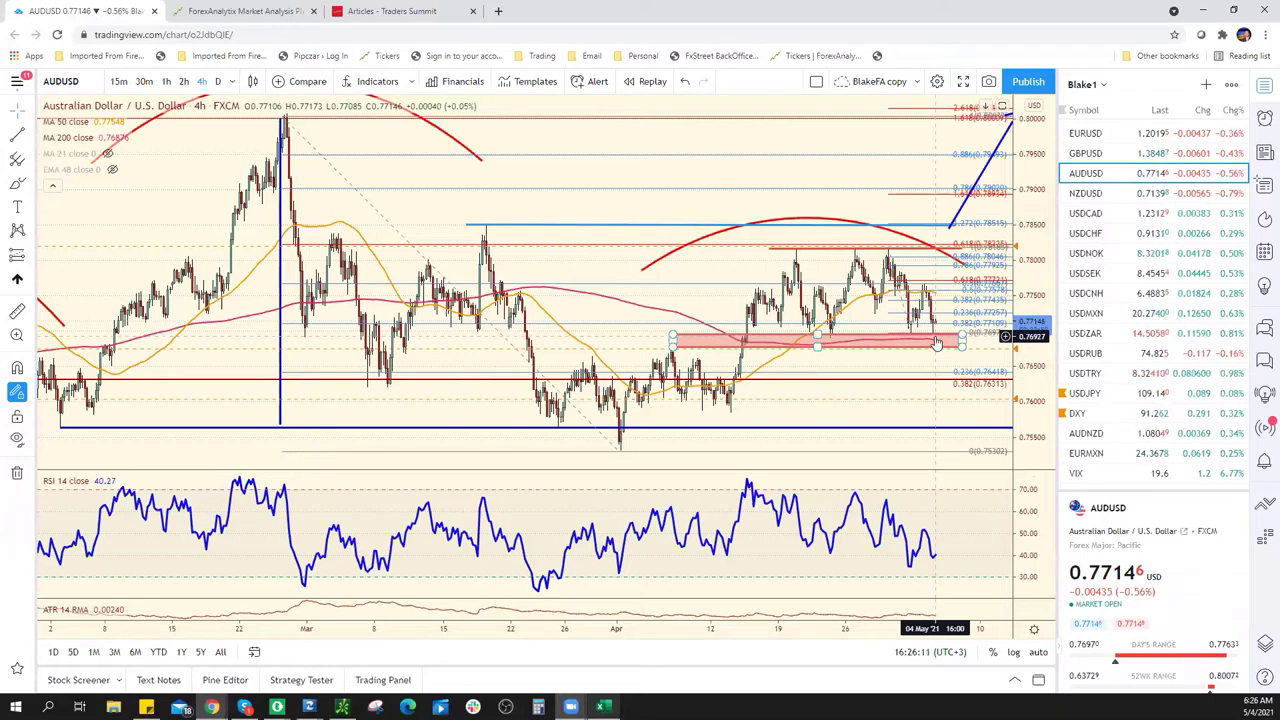
pyautogui.click(932, 337)
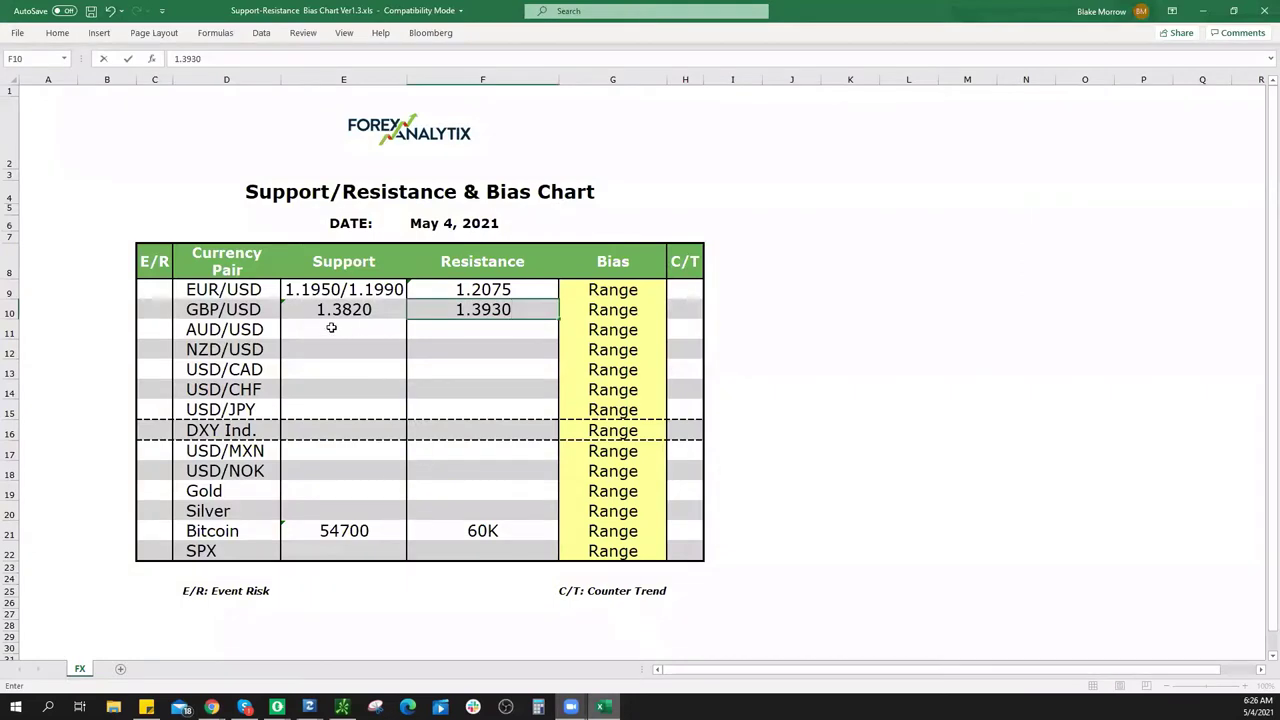
# Enter .7690* as AUD/USD support in E11 and check the red support zone's edges
pyautogui.click(332, 329)
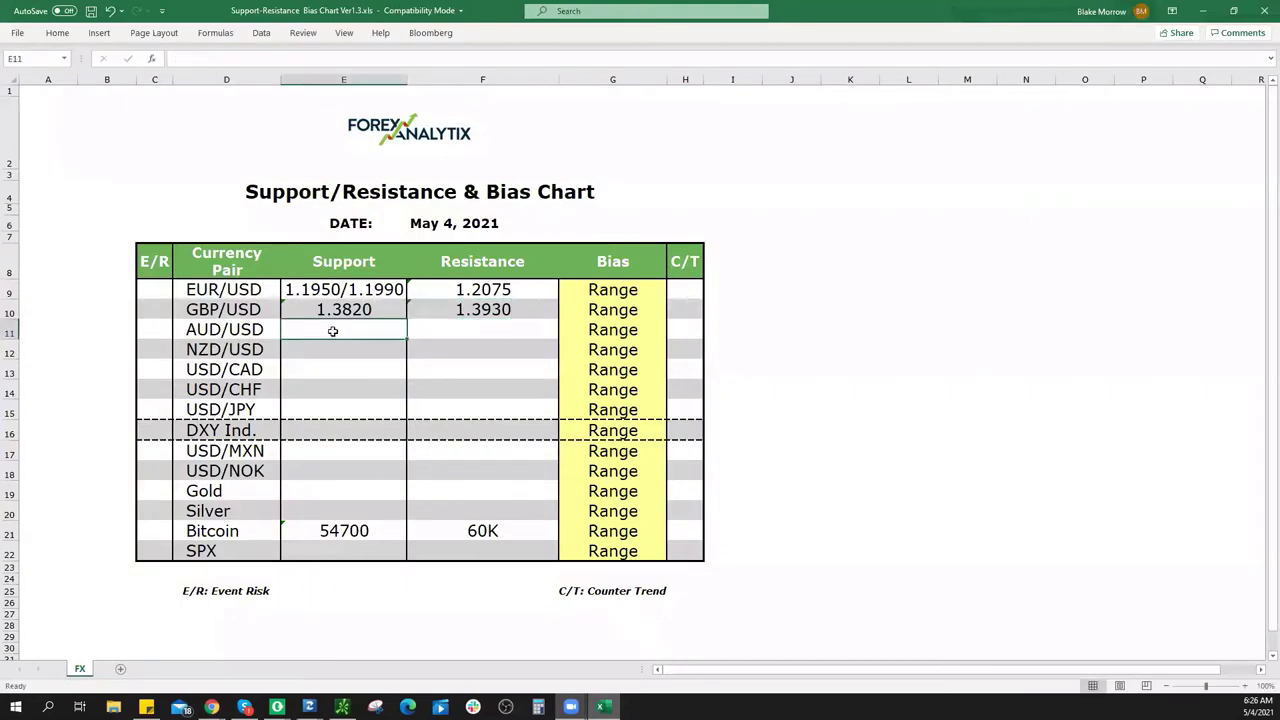
pyautogui.write('.7690')
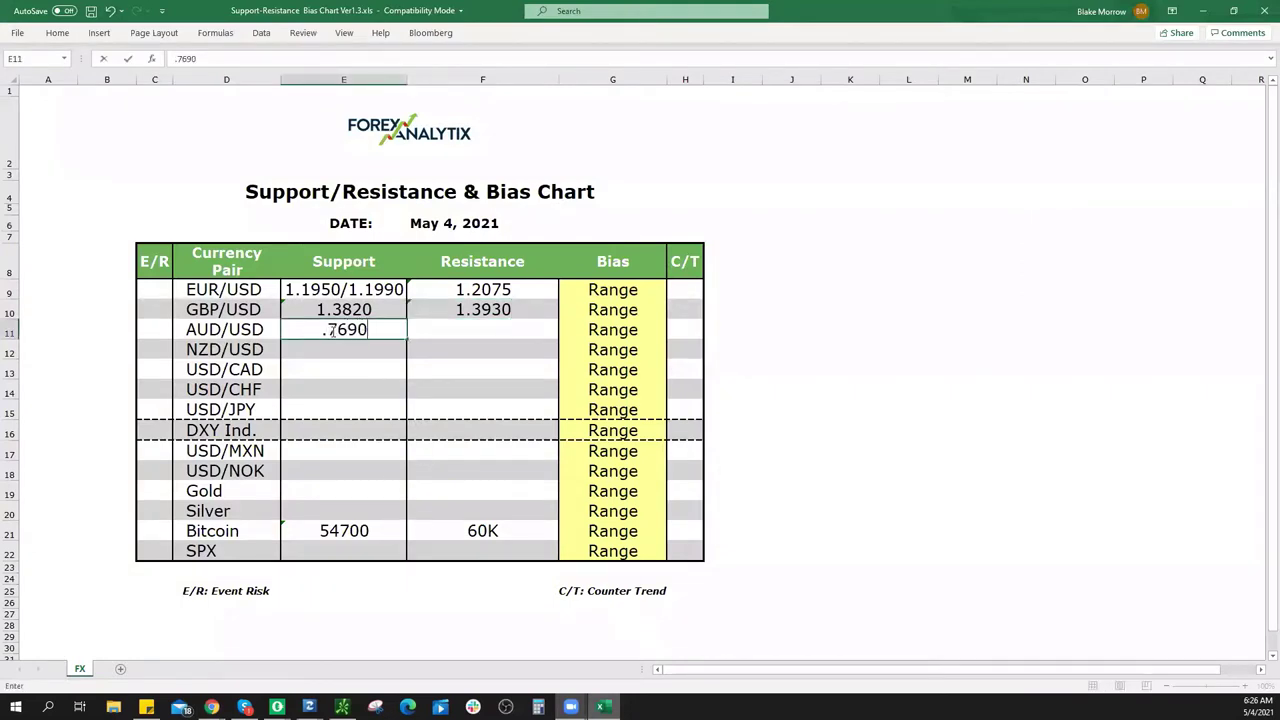
pyautogui.write('*')
pyautogui.hotkey('alt', 'Tab')
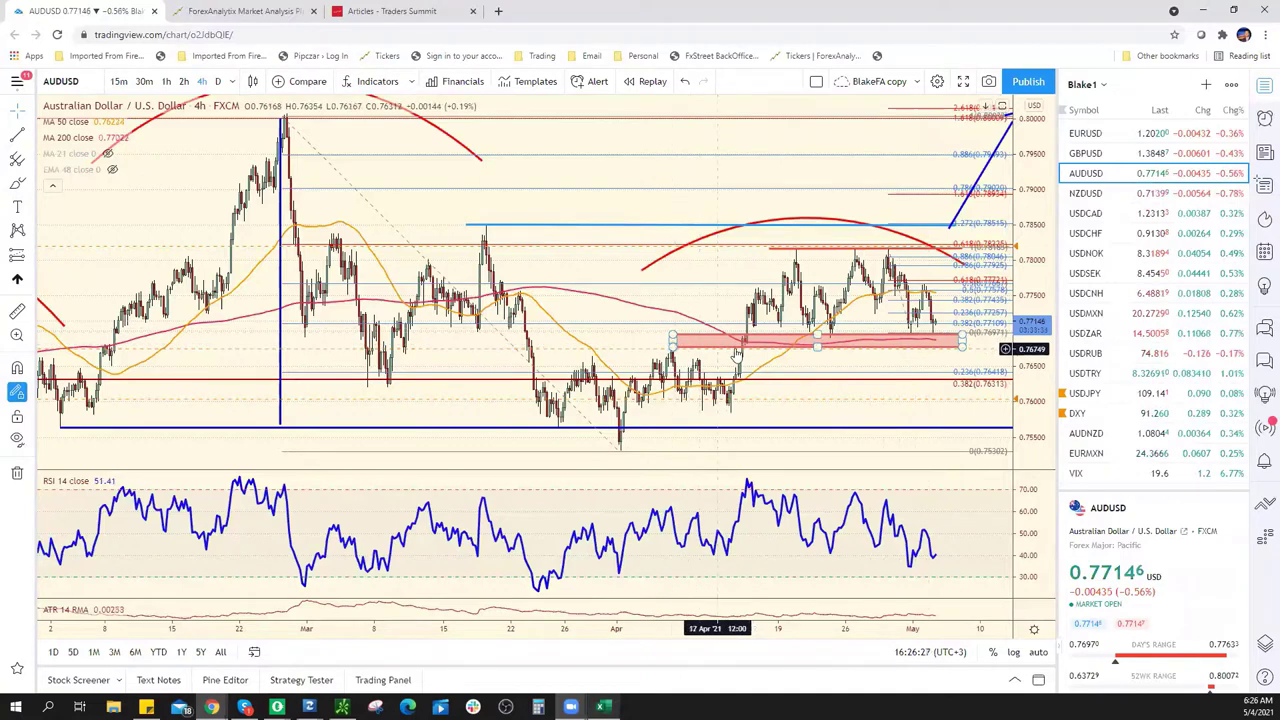
pyautogui.click(670, 340)
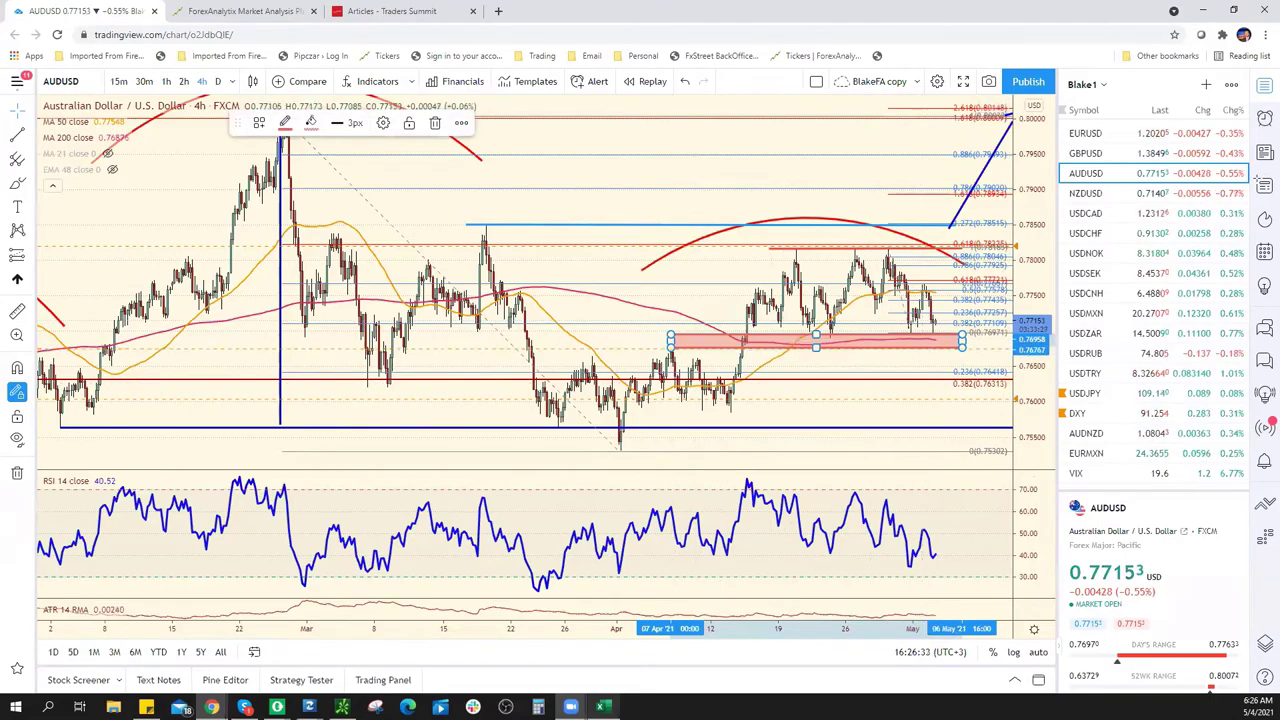
pyautogui.hotkey('alt', 'Tab')
# Edit the AUD/USD support entry to .7675/.7690*
pyautogui.click(317, 330)
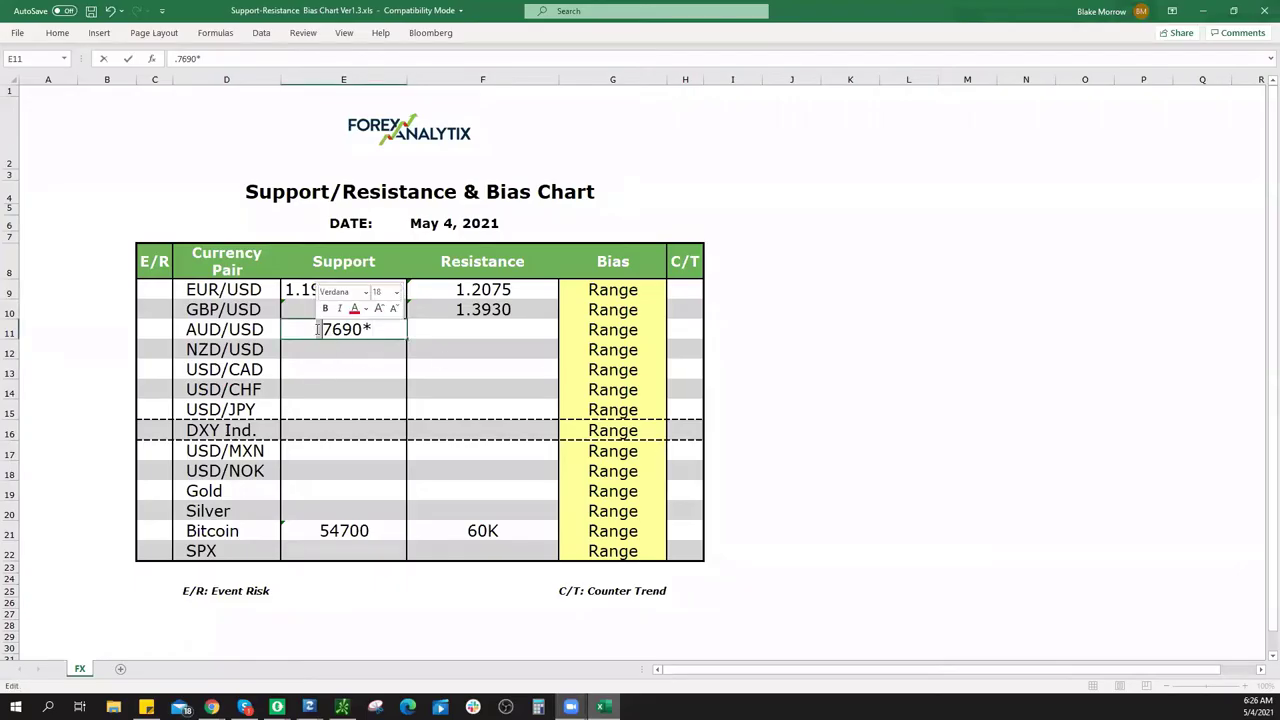
pyautogui.write('.7675')
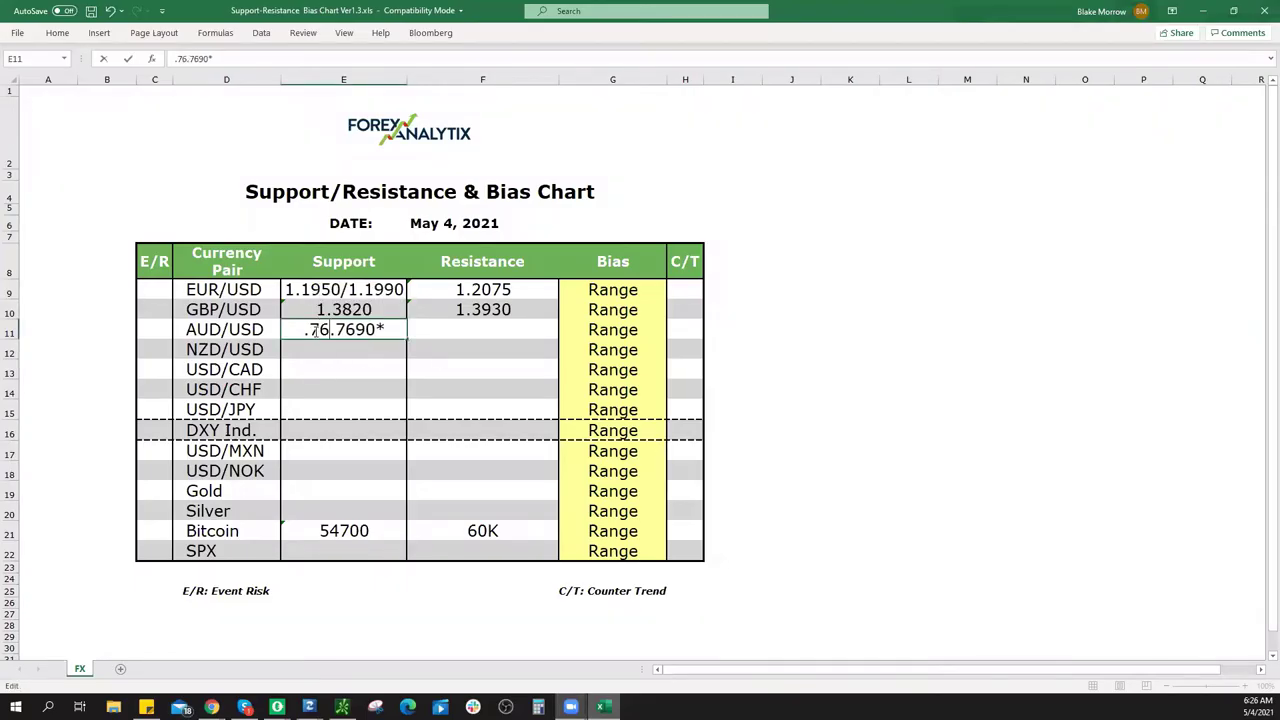
pyautogui.write('/')
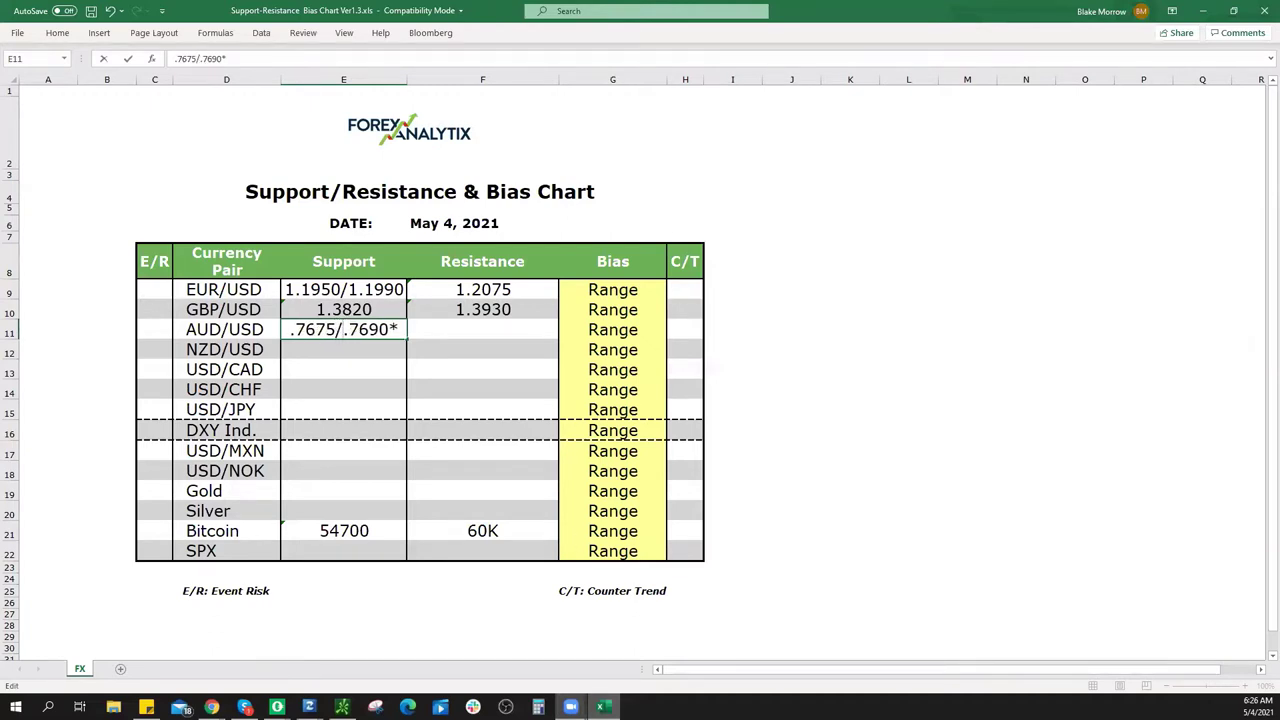
pyautogui.hotkey('alt', 'Tab')
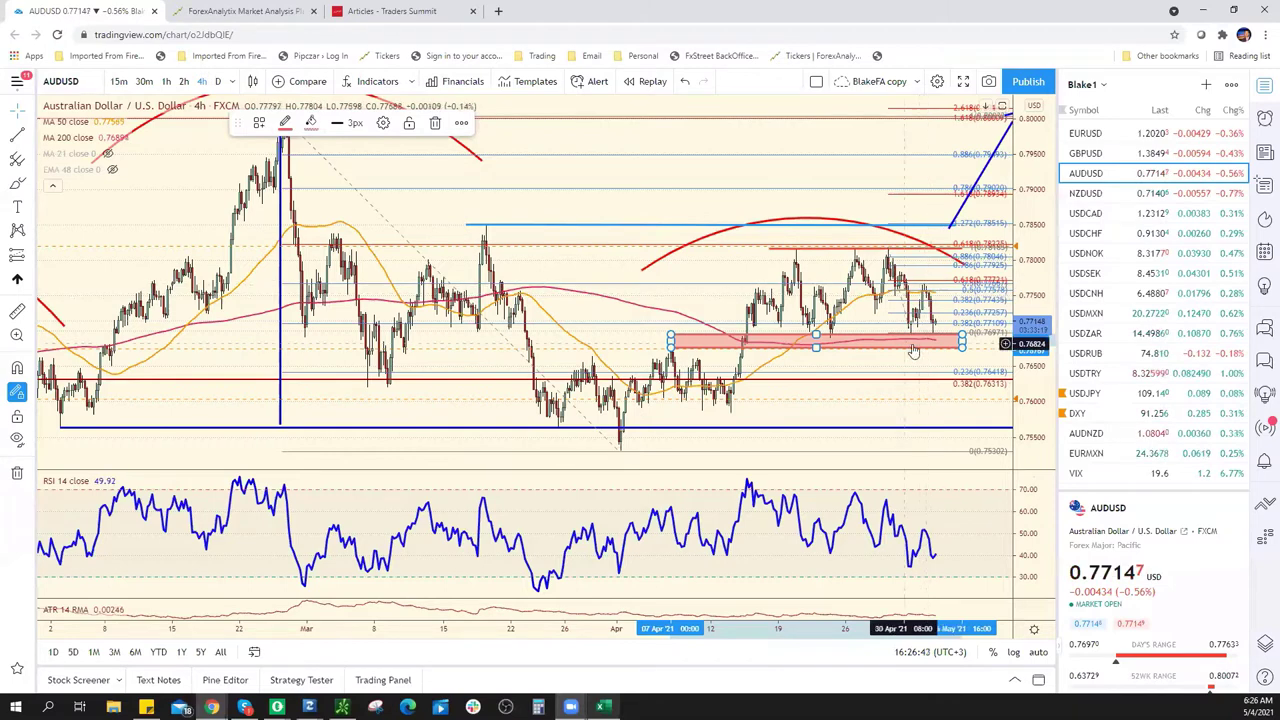
pyautogui.click(916, 335)
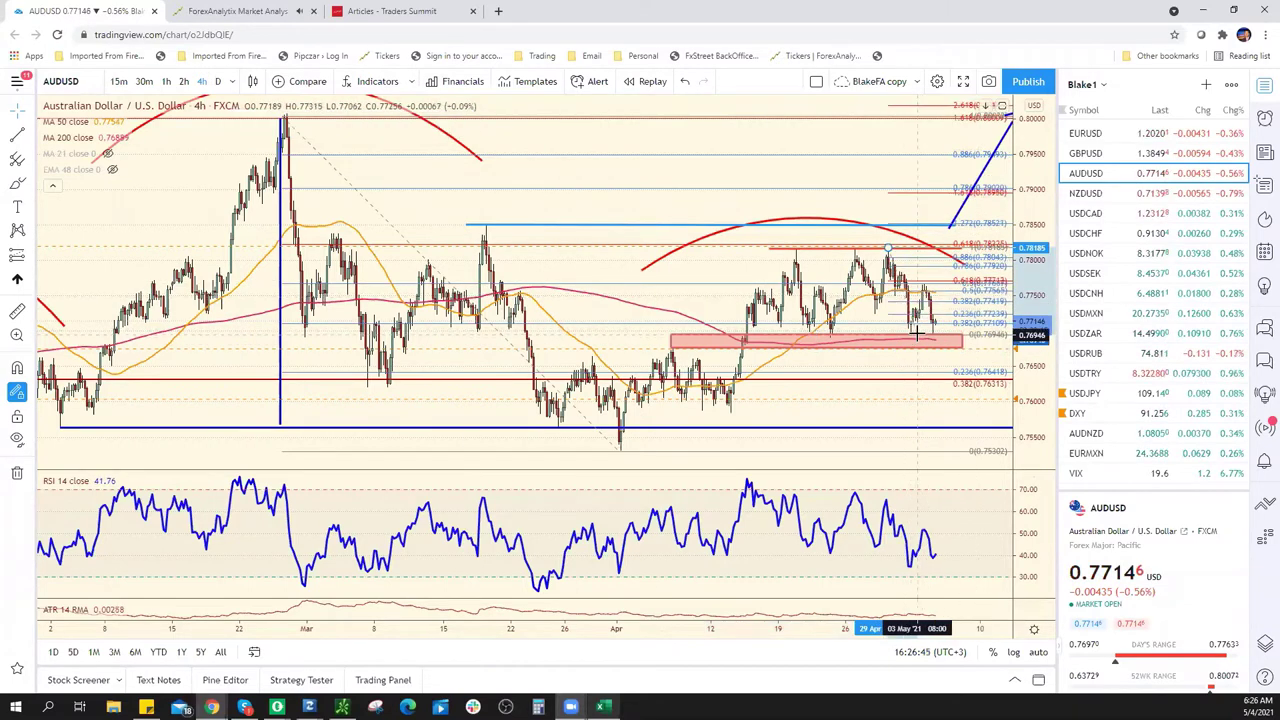
# Check the recent swing high and May 3 bias chart, then enter .7770* as AUD/USD resistance
pyautogui.click(910, 333)
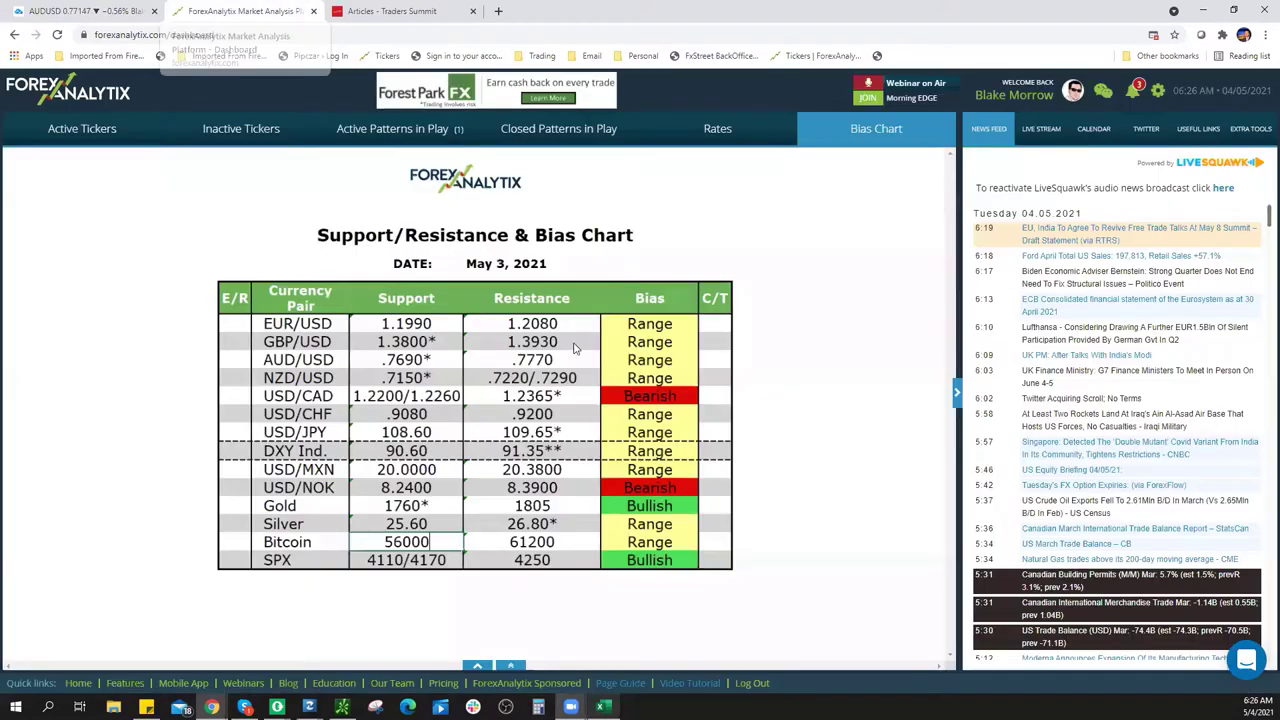
pyautogui.click(262, 12)
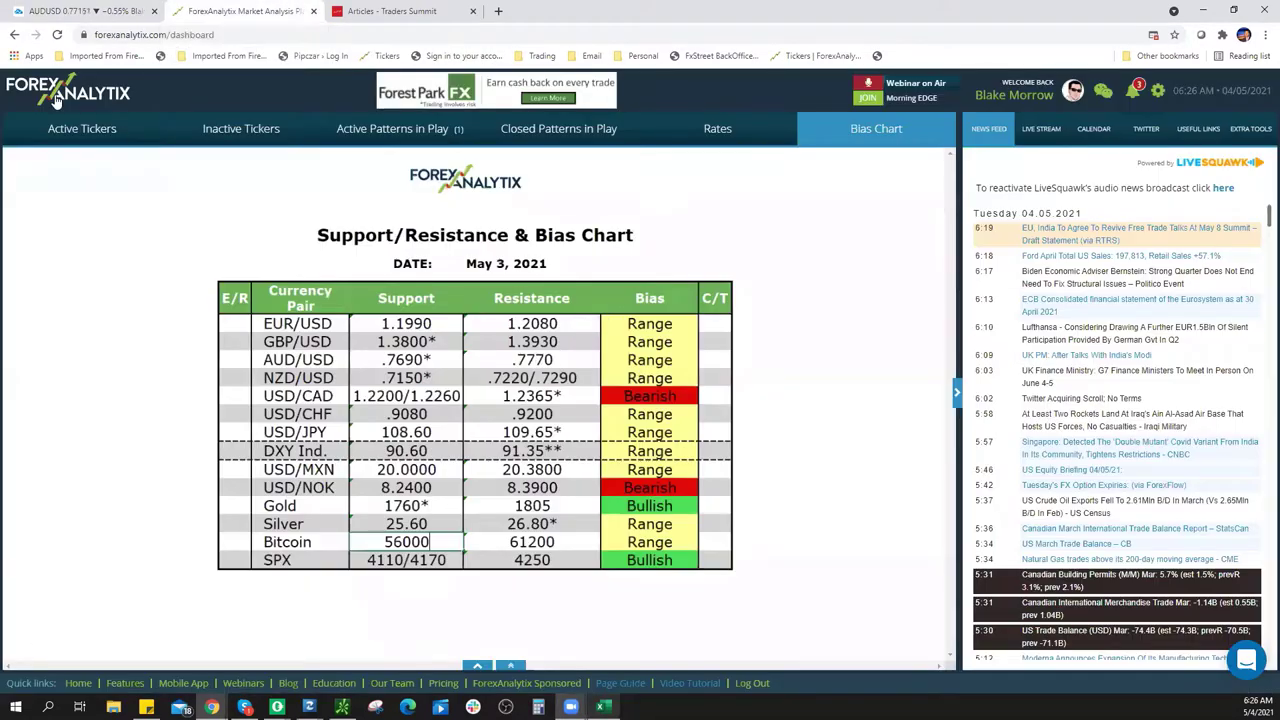
pyautogui.click(85, 11)
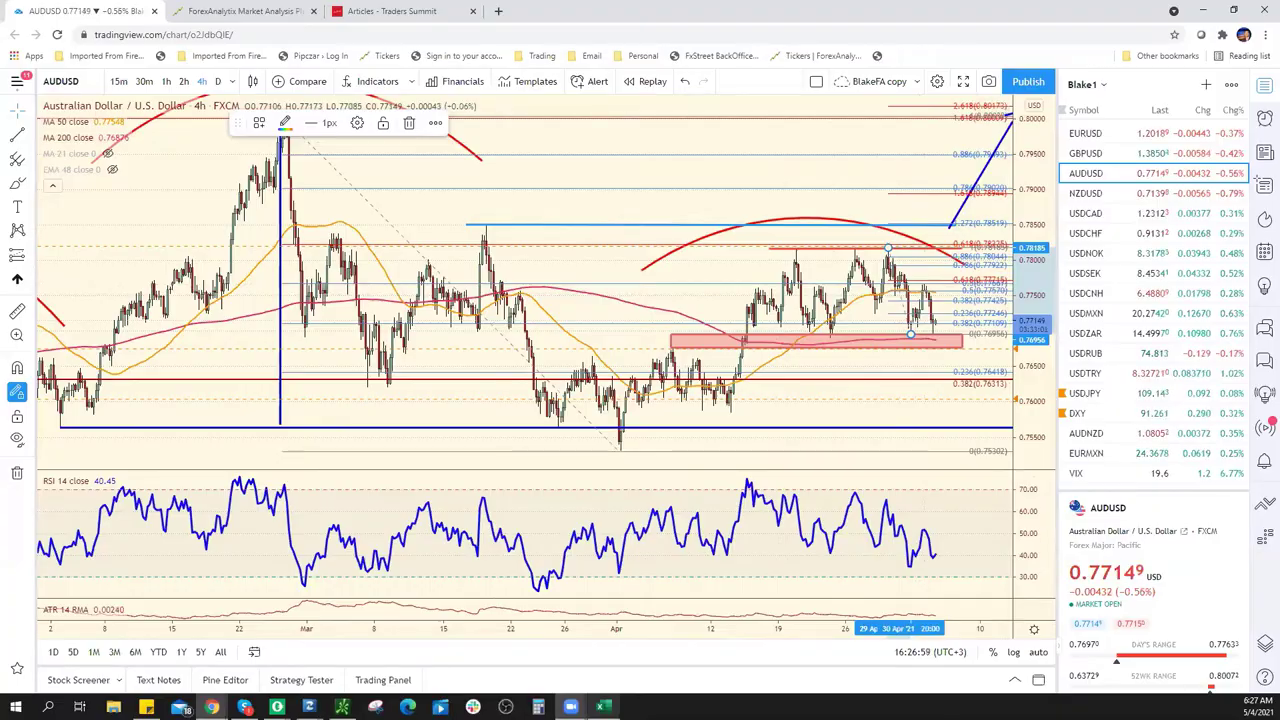
pyautogui.hotkey('alt', 'Tab')
pyautogui.click(490, 336)
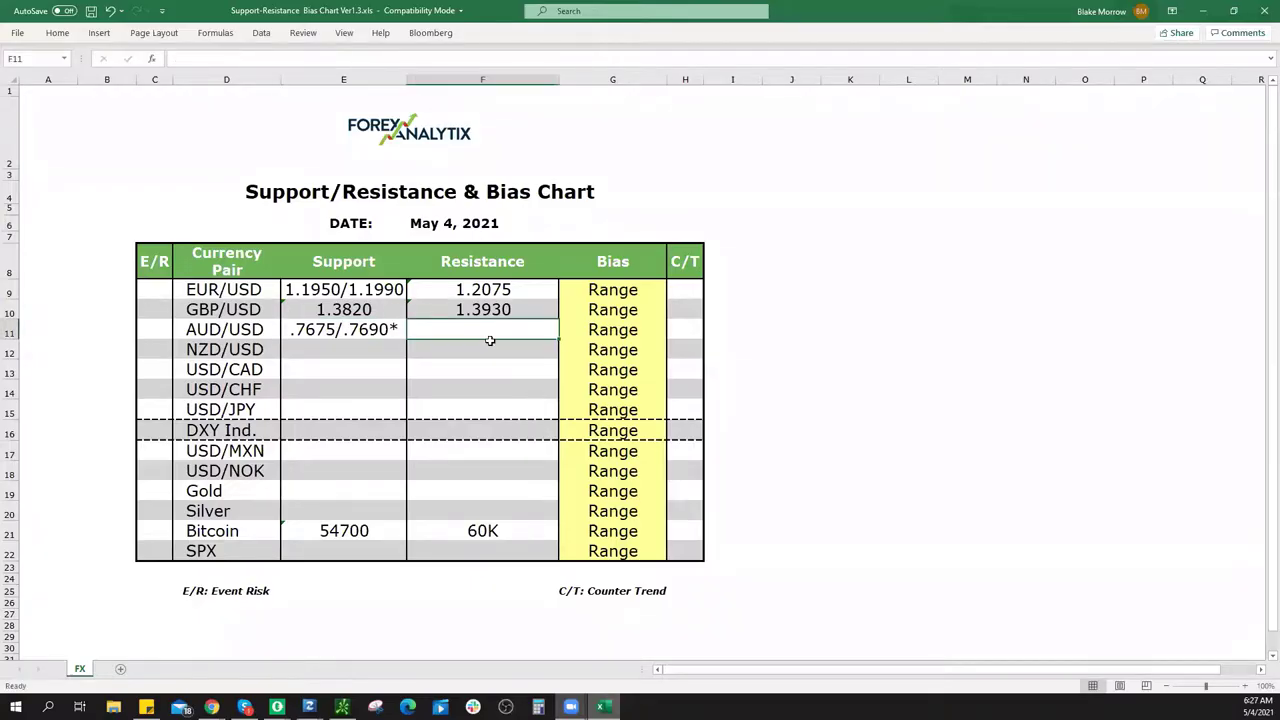
pyautogui.write('.7770*')
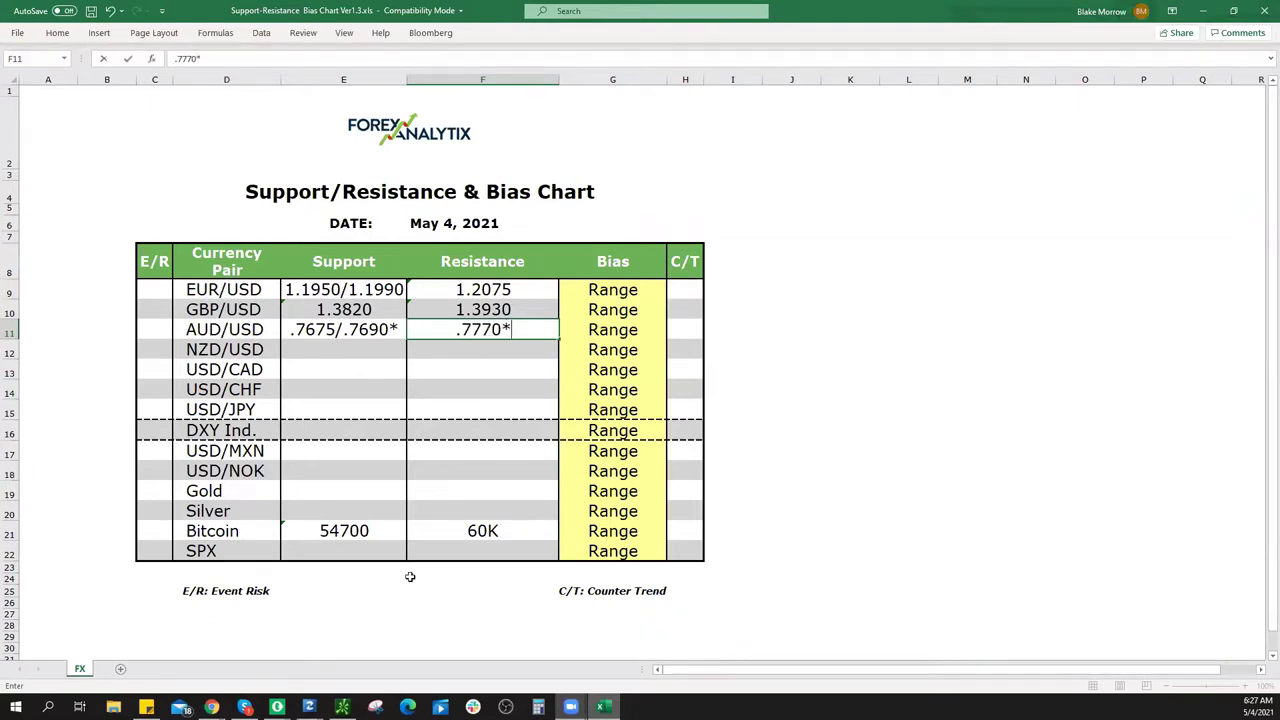
pyautogui.hotkey('alt', 'Tab')
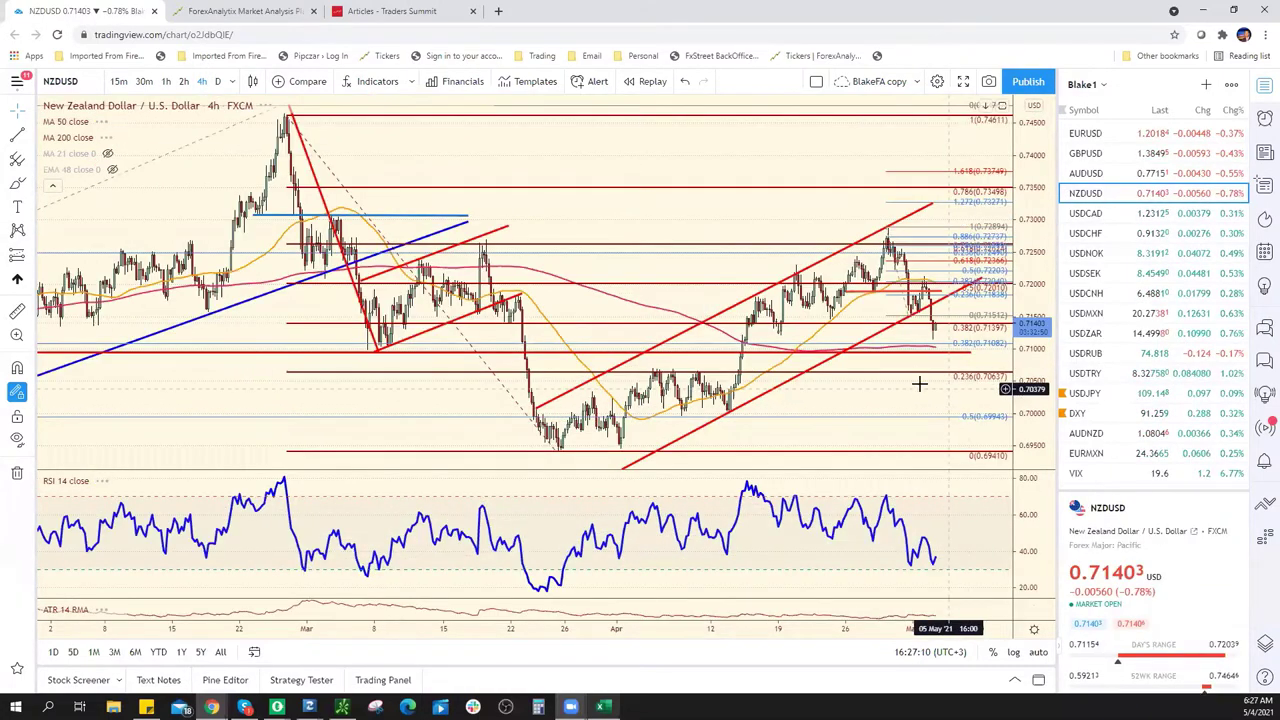
# Draw a red horizontal level near 0.7140 across the latest NZDUSD 4-hour candles
pyautogui.scroll(3, 920, 380)
pyautogui.scroll(-5, 1000, 375)
pyautogui.scroll(-5, 1018, 368)
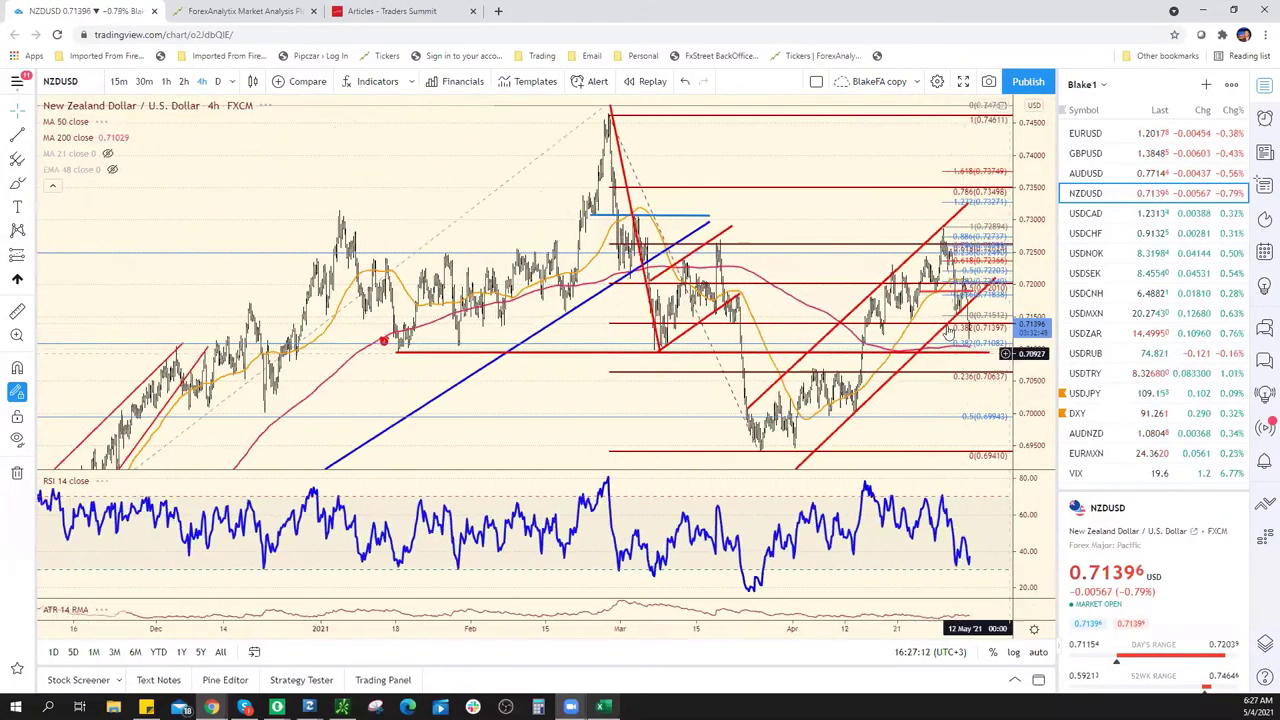
pyautogui.scroll(3, 895, 335)
pyautogui.scroll(2, 900, 347)
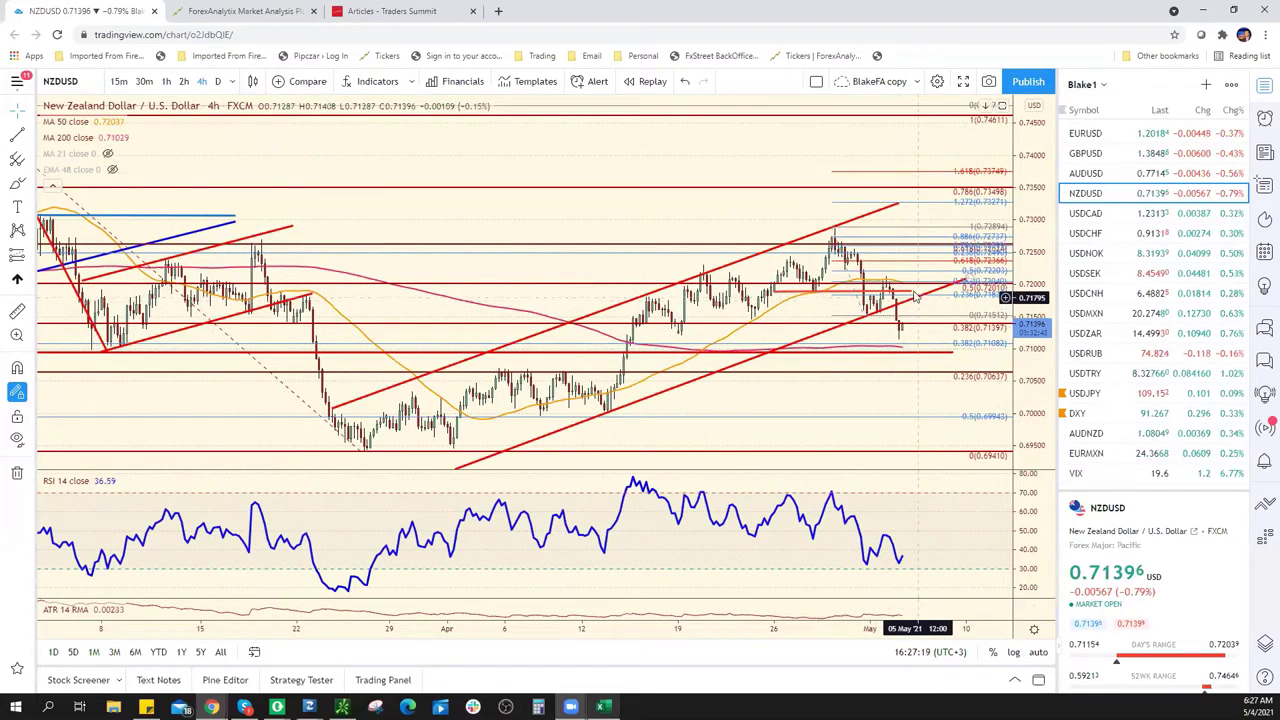
pyautogui.click(775, 291)
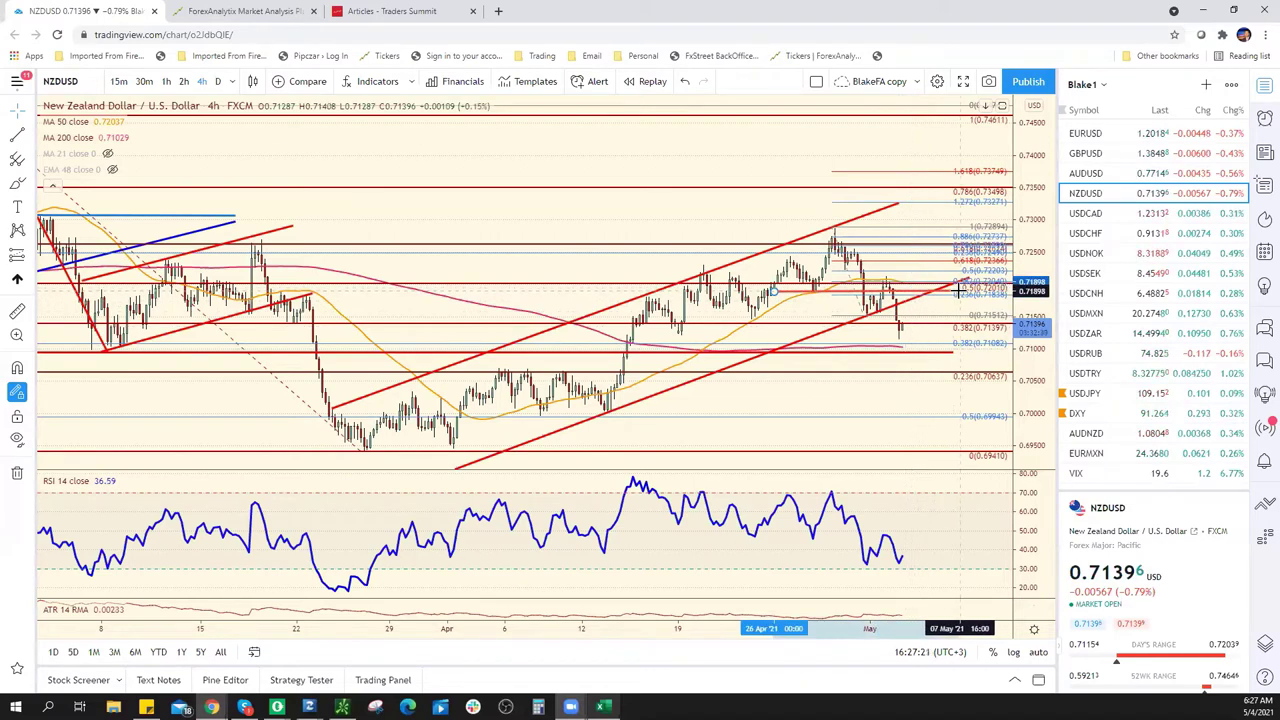
pyautogui.click(960, 291)
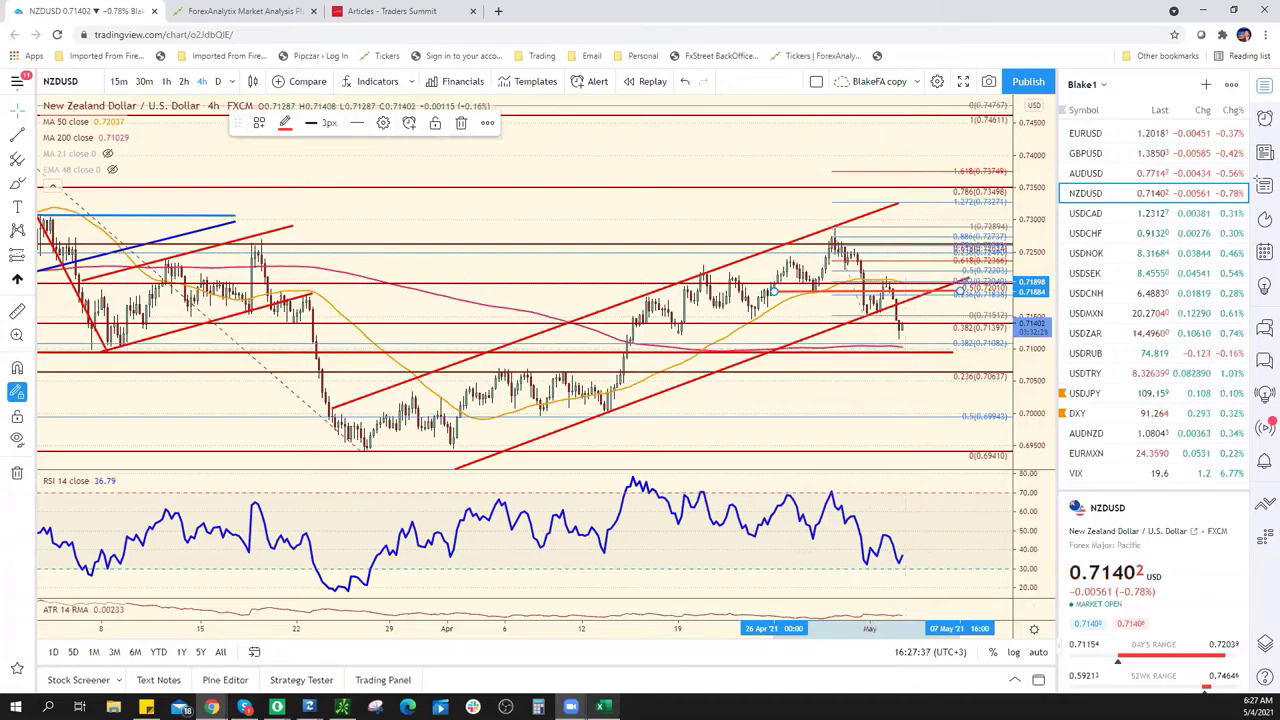
# Enter NZD/USD support .7100 in E12 and resistance .7190 in F12
pyautogui.hotkey('alt', 'Tab')
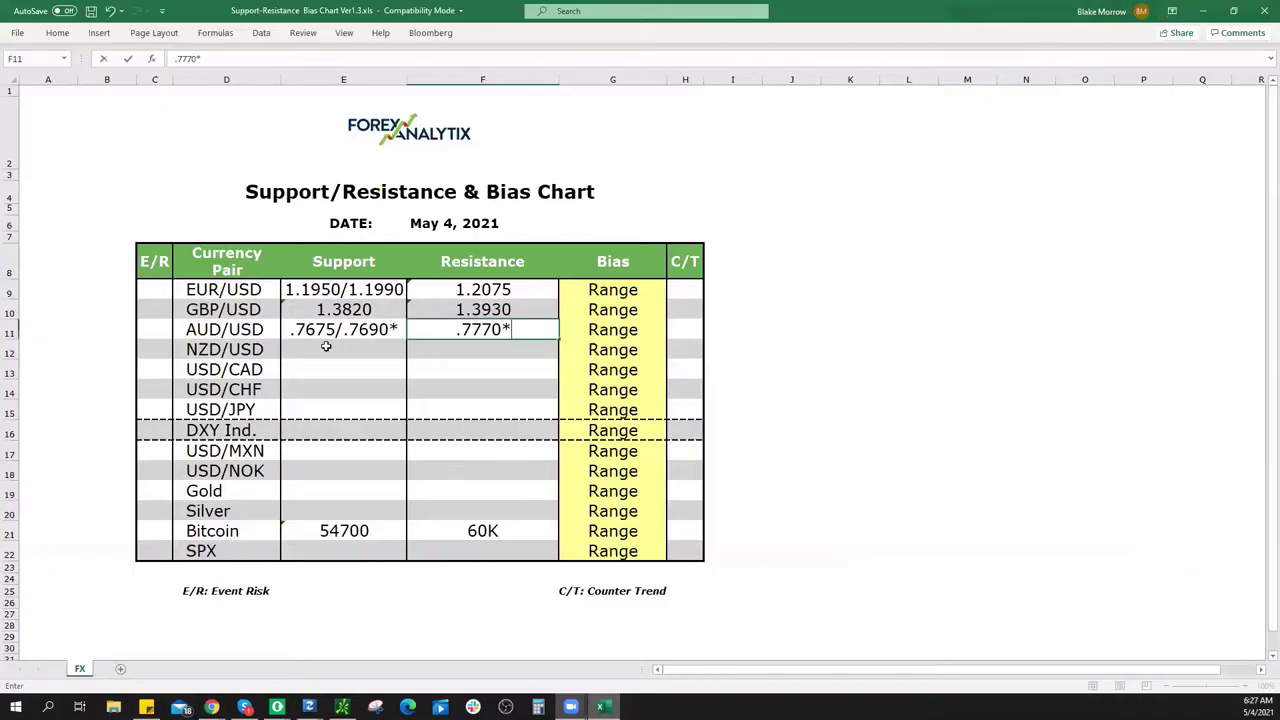
pyautogui.click(328, 346)
pyautogui.write('.7100')
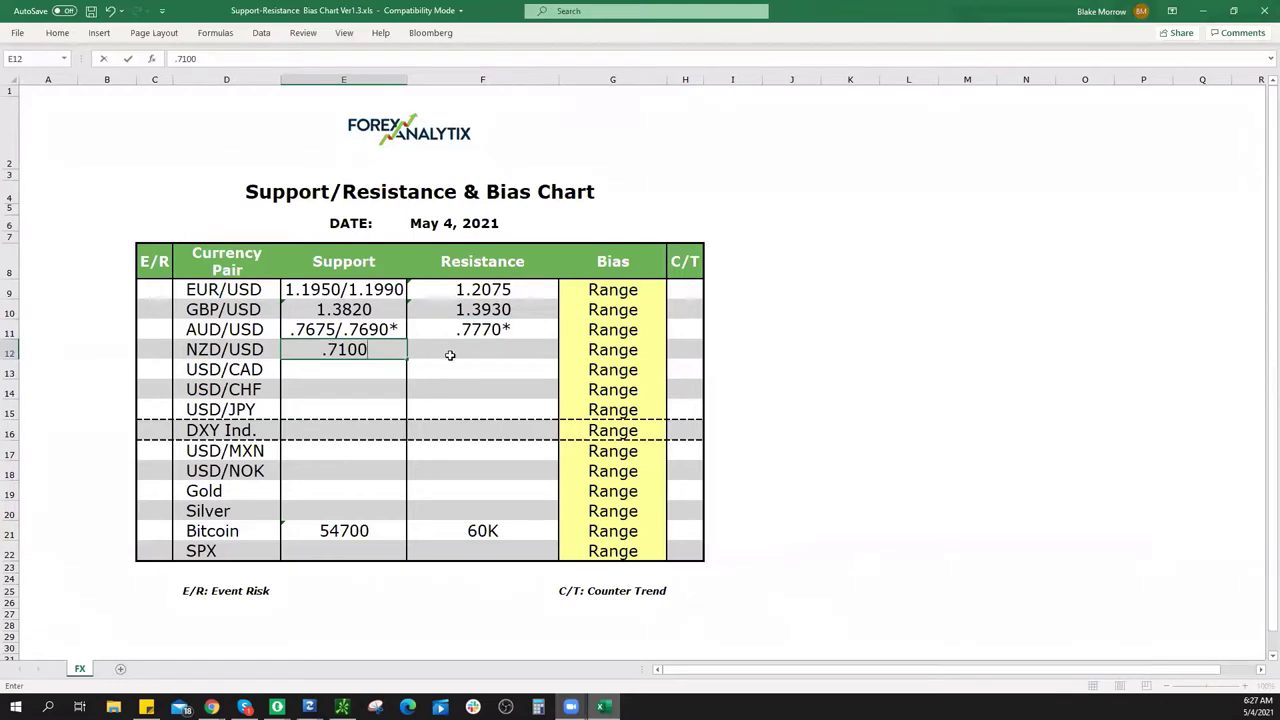
pyautogui.click(446, 350)
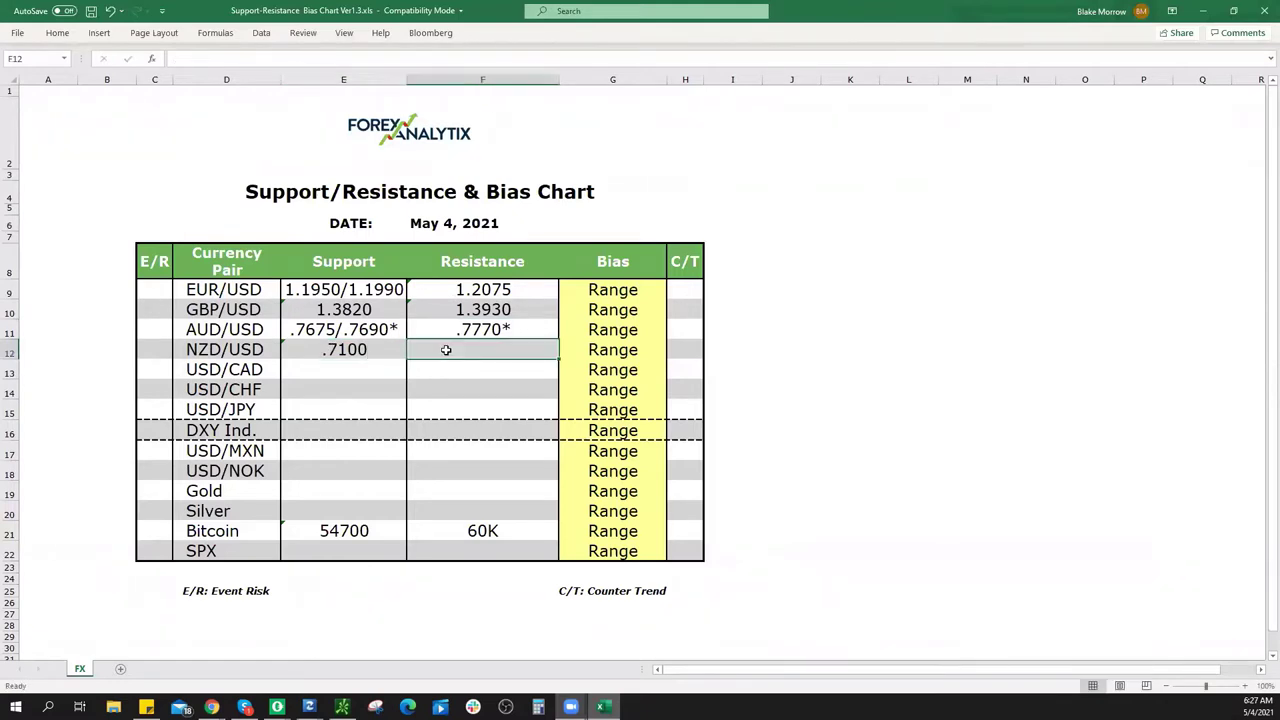
pyautogui.write('.7190')
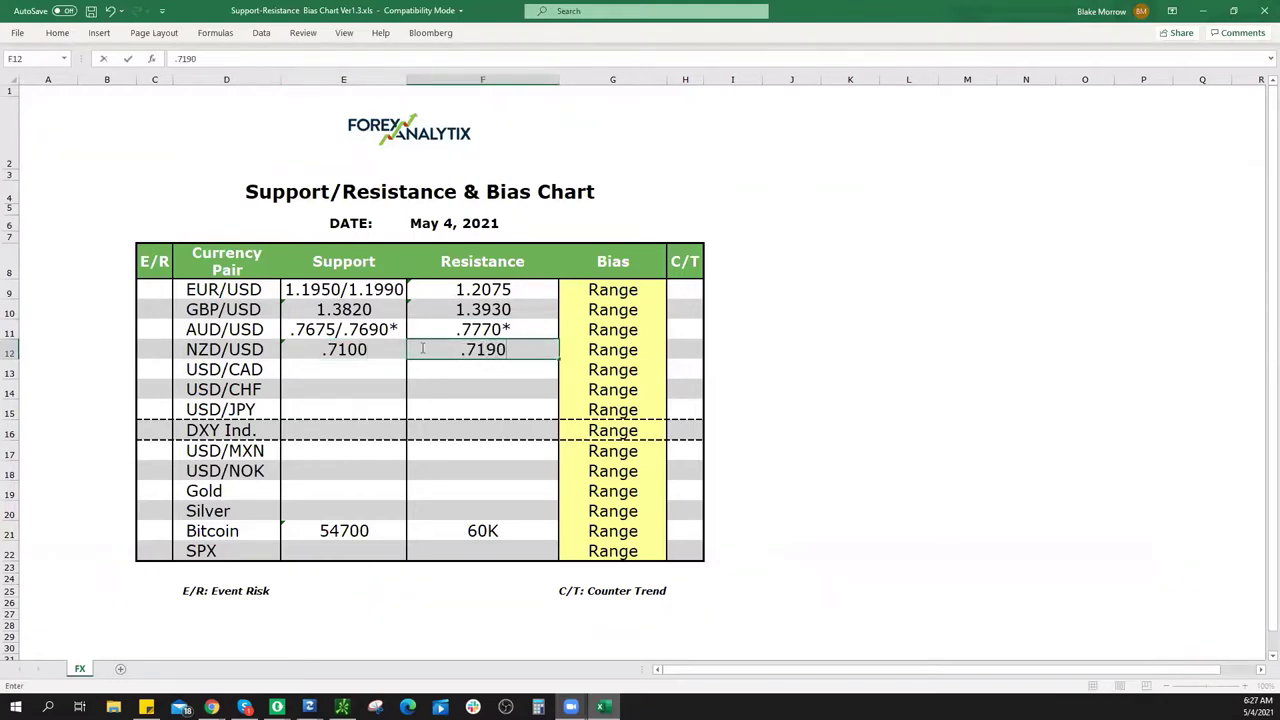
pyautogui.press('Return')
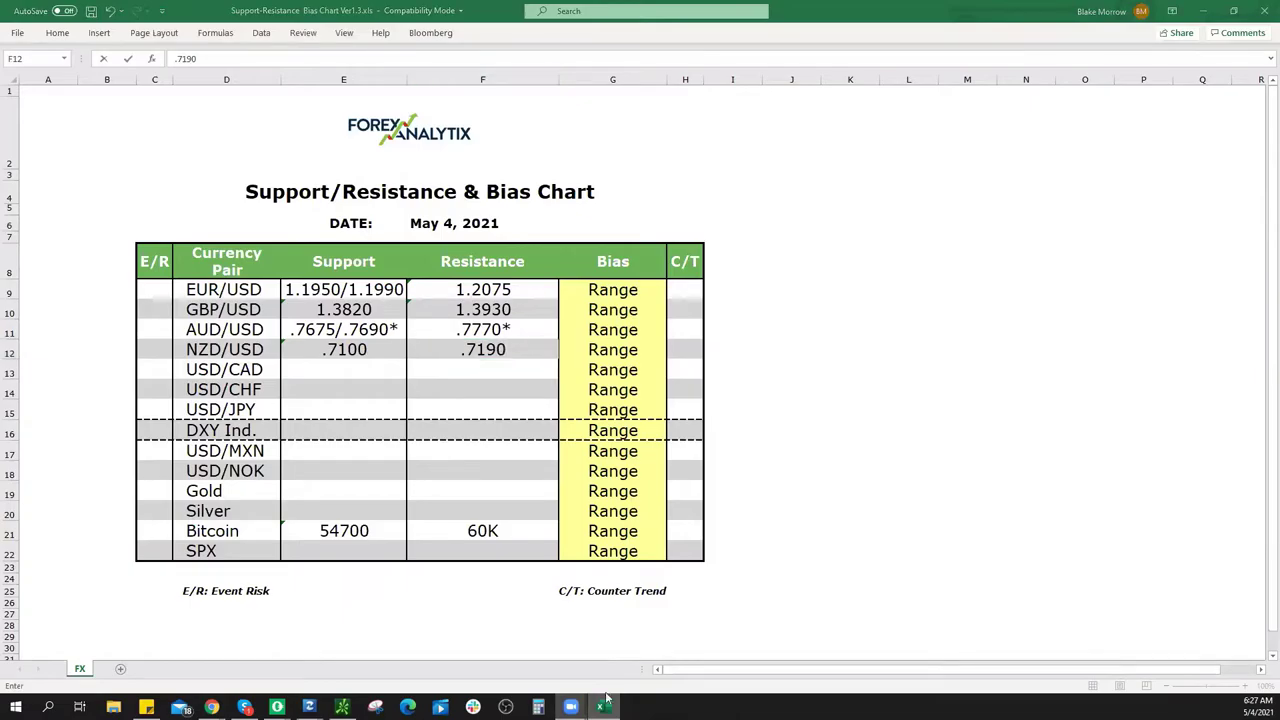
pyautogui.hotkey('alt', 'Tab')
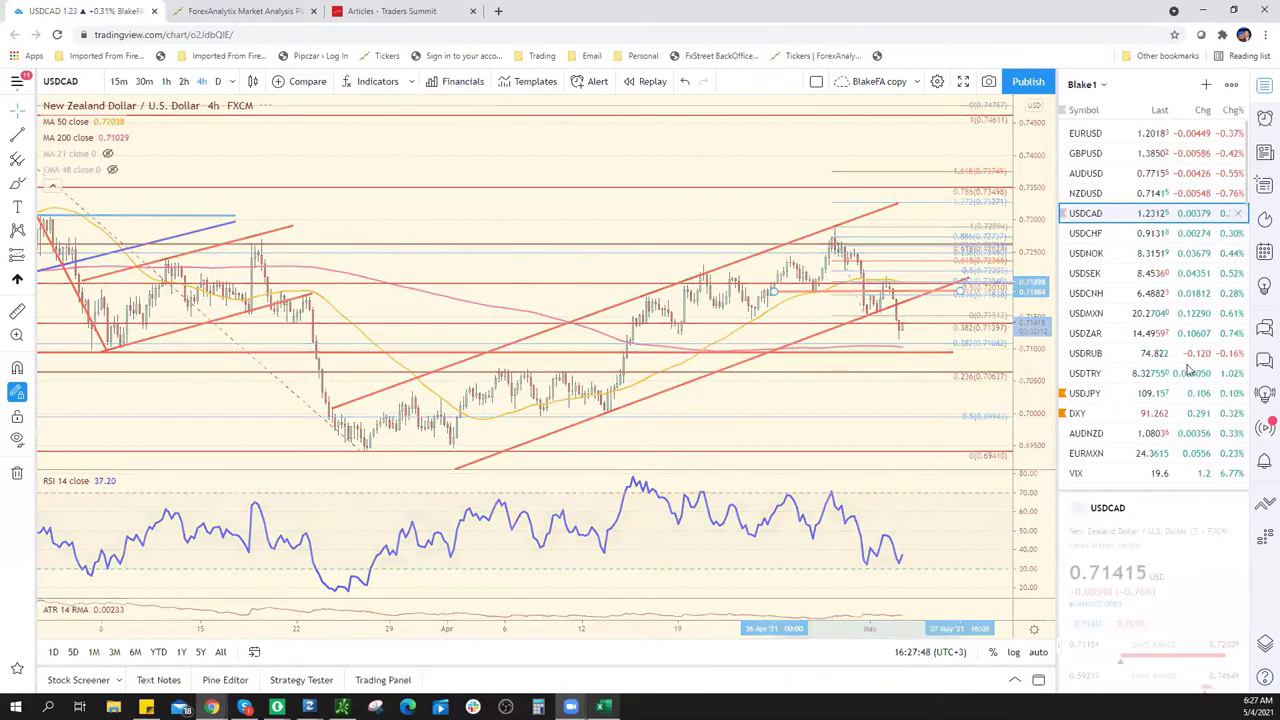
# Zoom out the USDCAD 4-hour chart to read its levels near 1.2312, then return to Excel
pyautogui.scroll(-3, 958, 425)
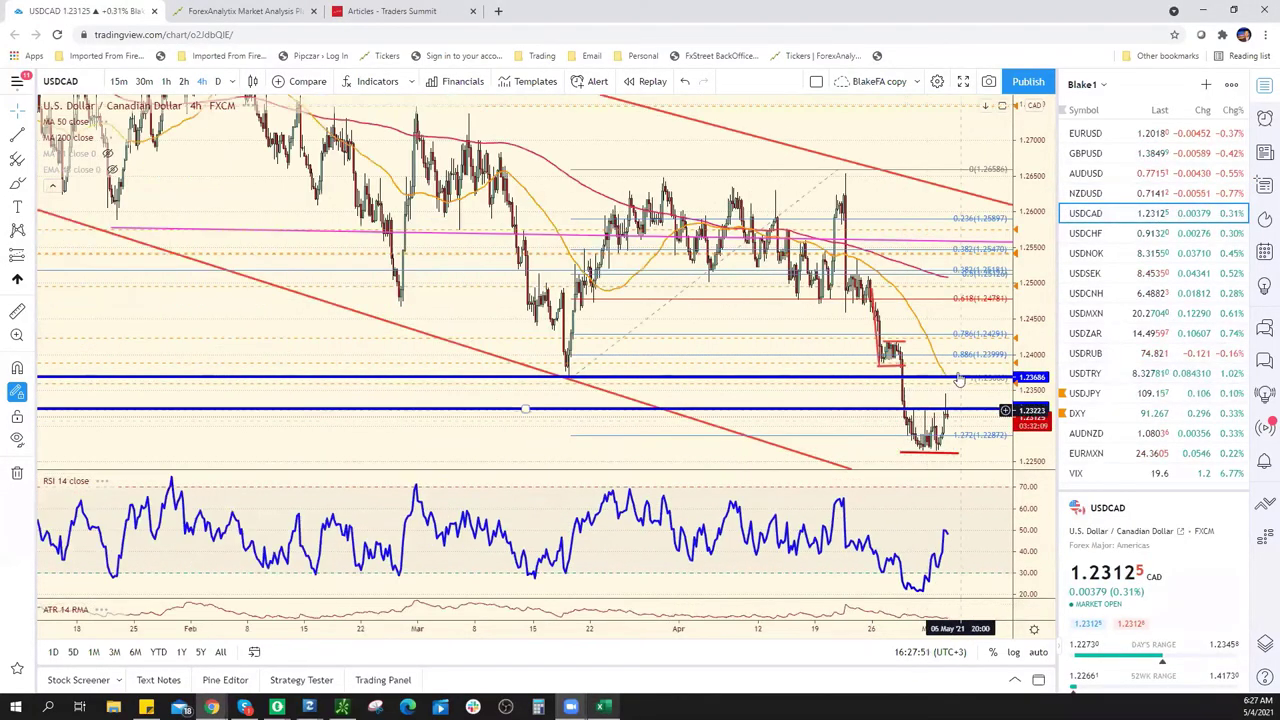
pyautogui.hotkey('alt', 'a')
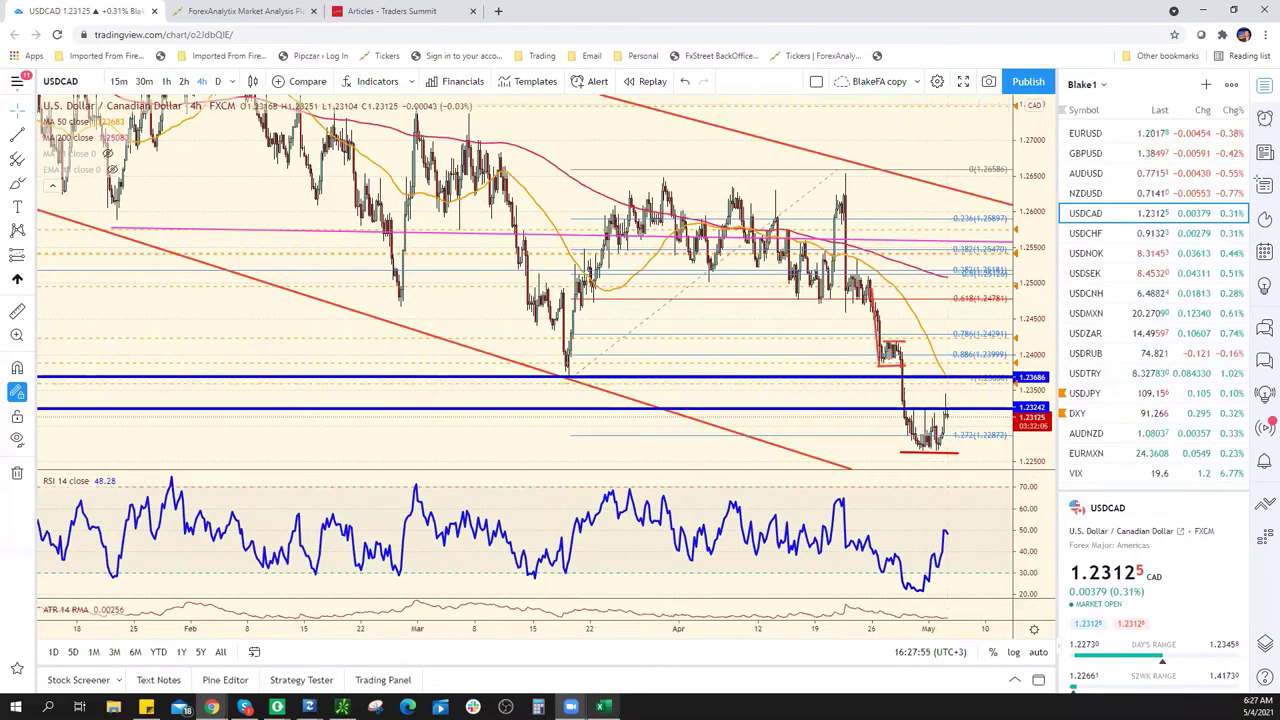
pyautogui.hotkey('alt', 'Tab')
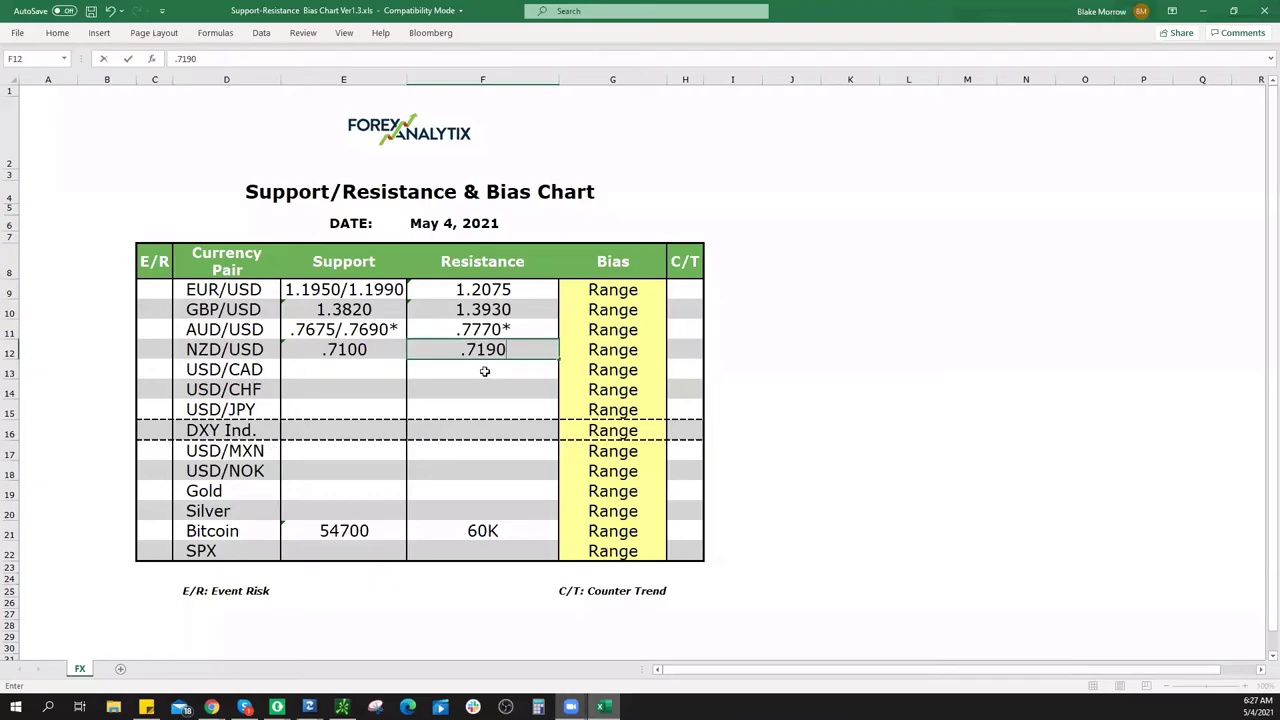
# Enter USD/CAD resistance 1.2360 in F13 and set its bias to Bearish
pyautogui.click(484, 371)
pyautogui.write('1.2360')
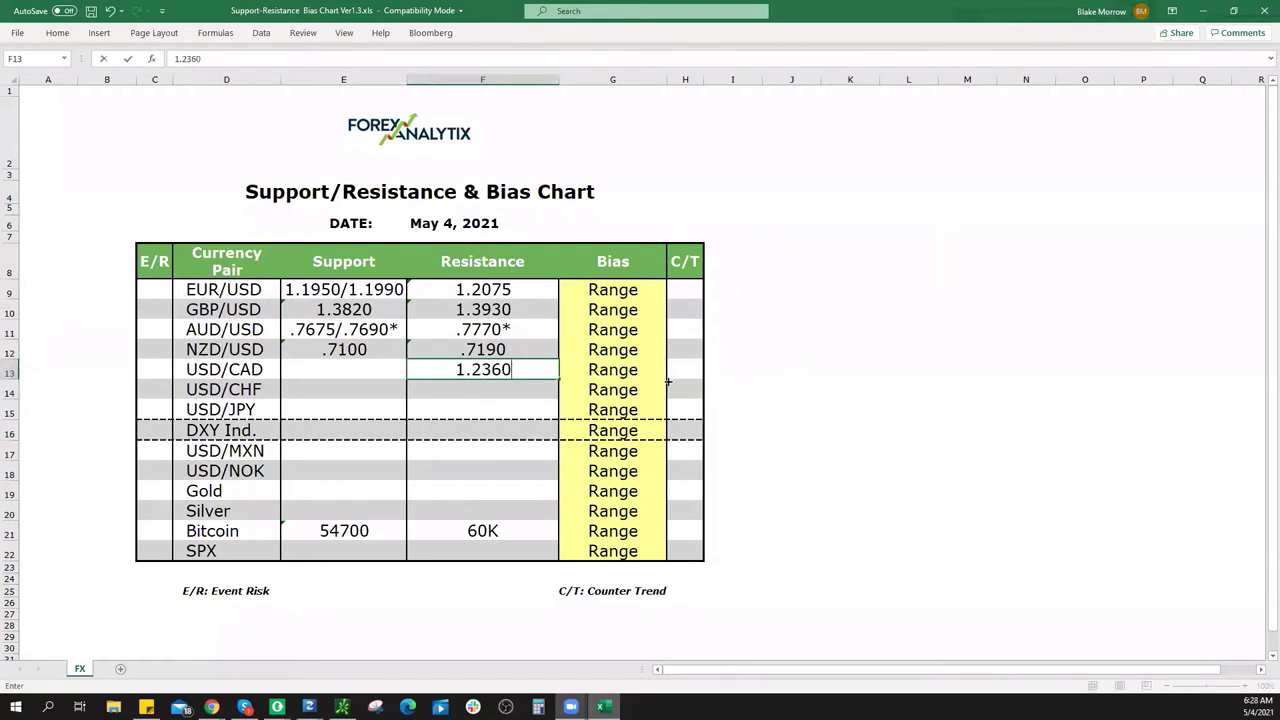
pyautogui.click(660, 372)
pyautogui.click(673, 371)
pyautogui.click(610, 390)
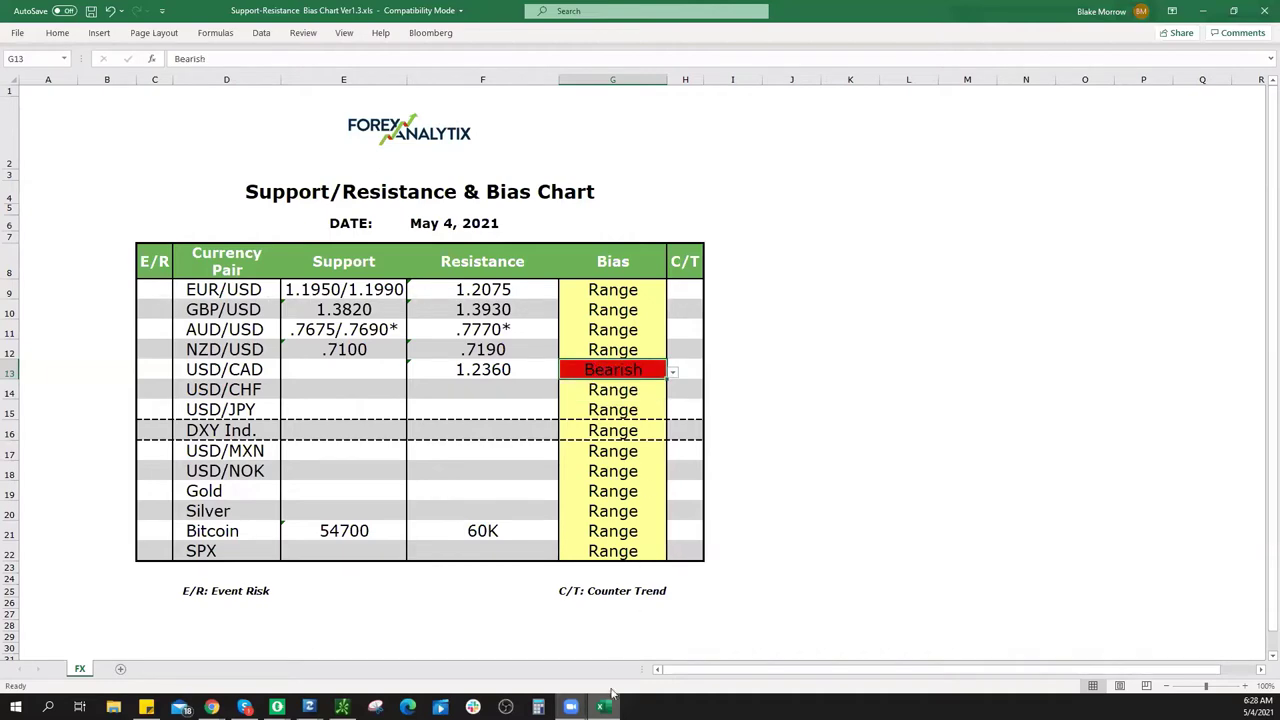
# Recheck the USD/CAD chart and enter 1.2265 as USD/CAD support in E13
pyautogui.click(612, 692)
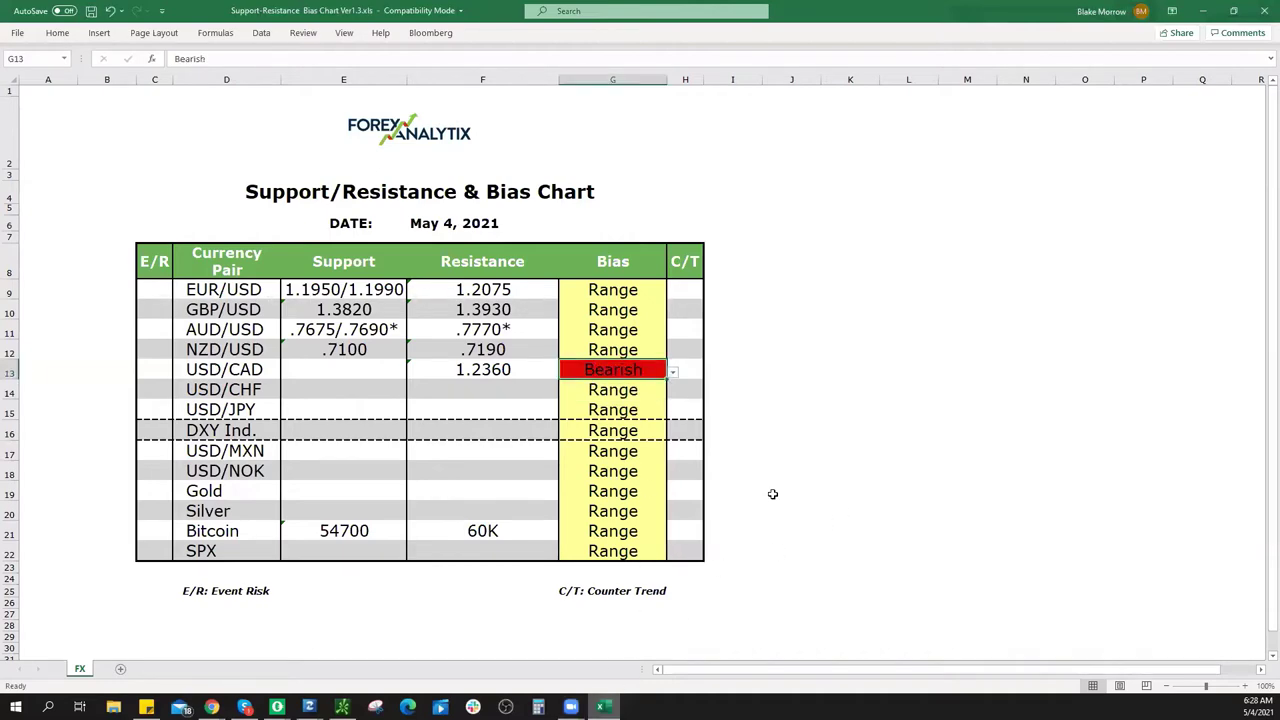
pyautogui.click(211, 707)
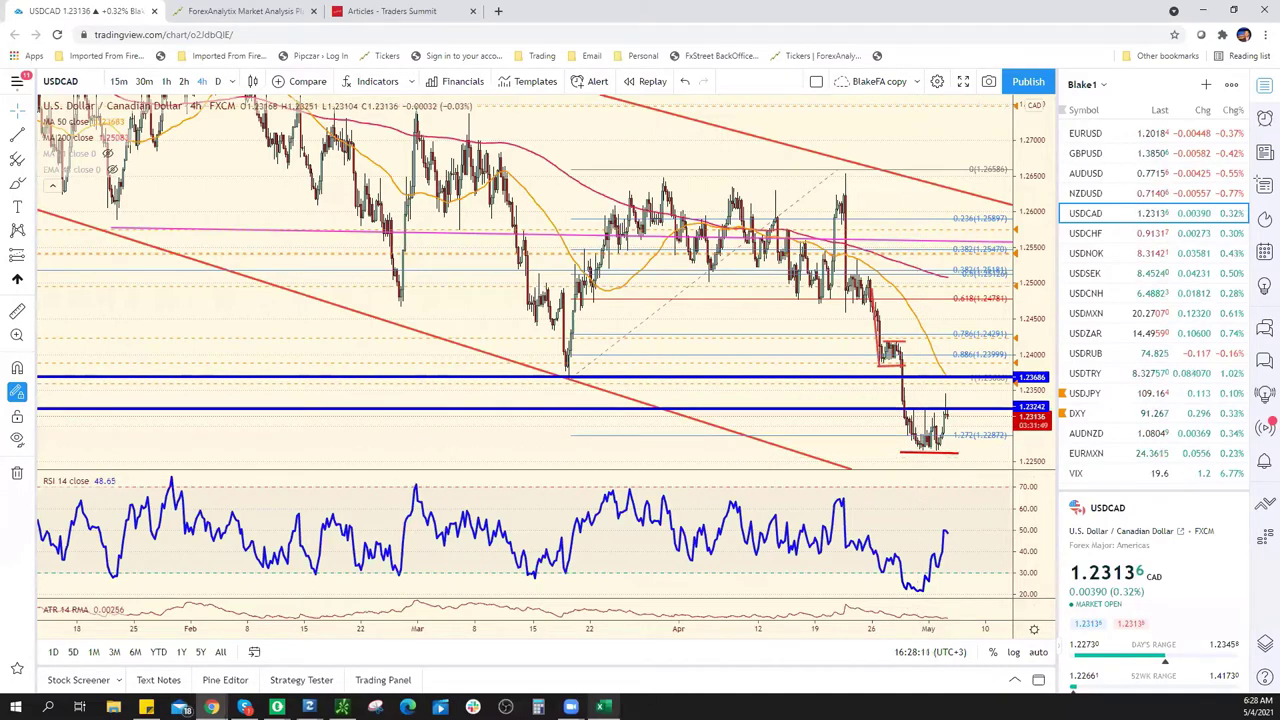
pyautogui.hotkey('alt', 'Tab')
pyautogui.click(364, 368)
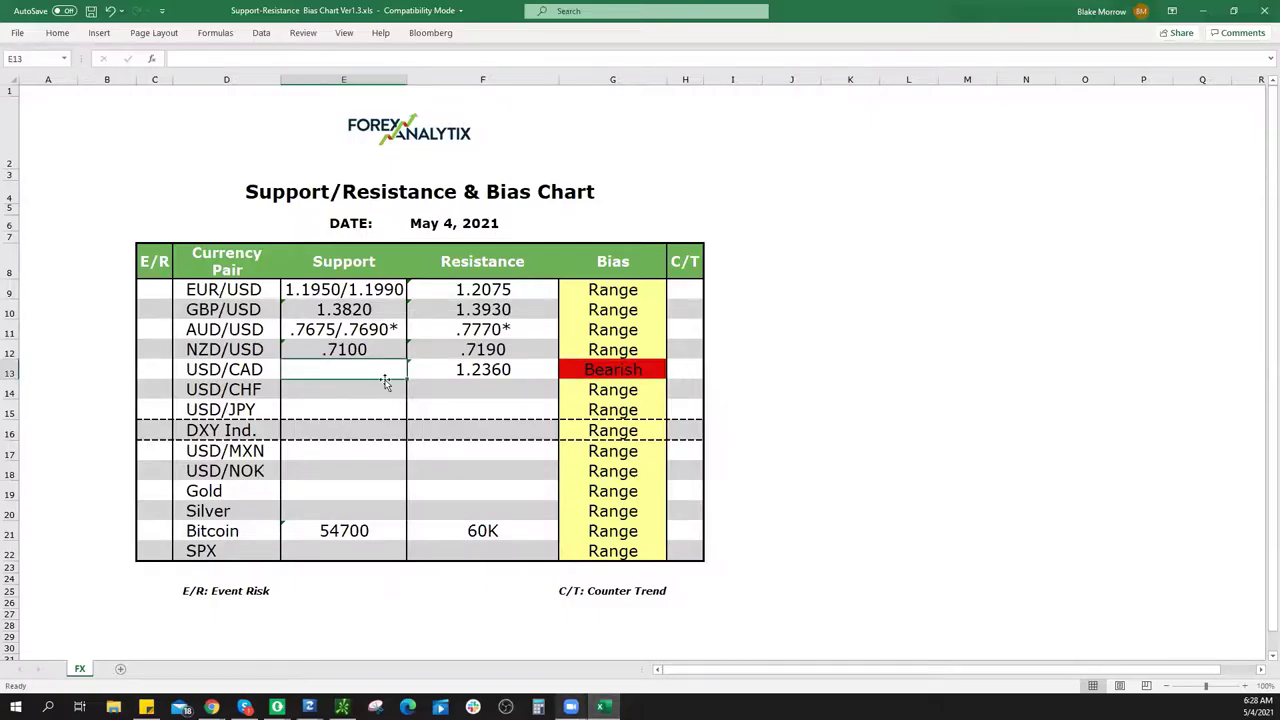
pyautogui.write('1.22')
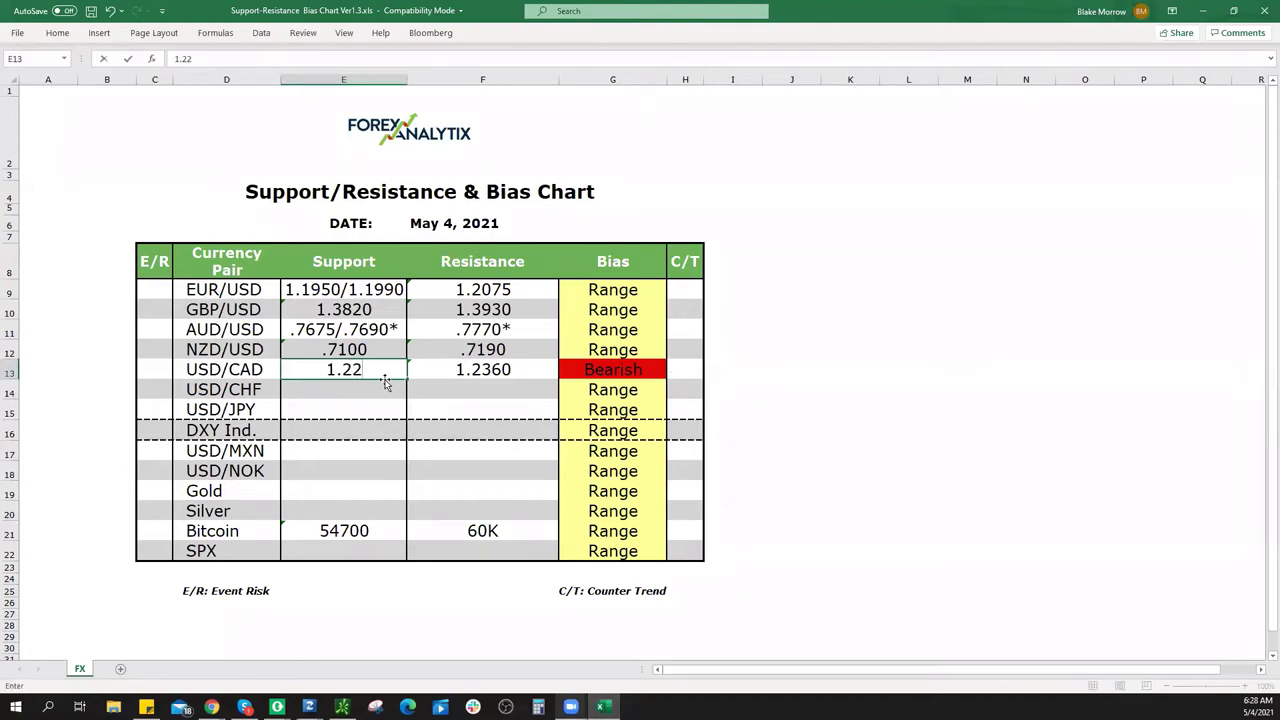
pyautogui.write('65')
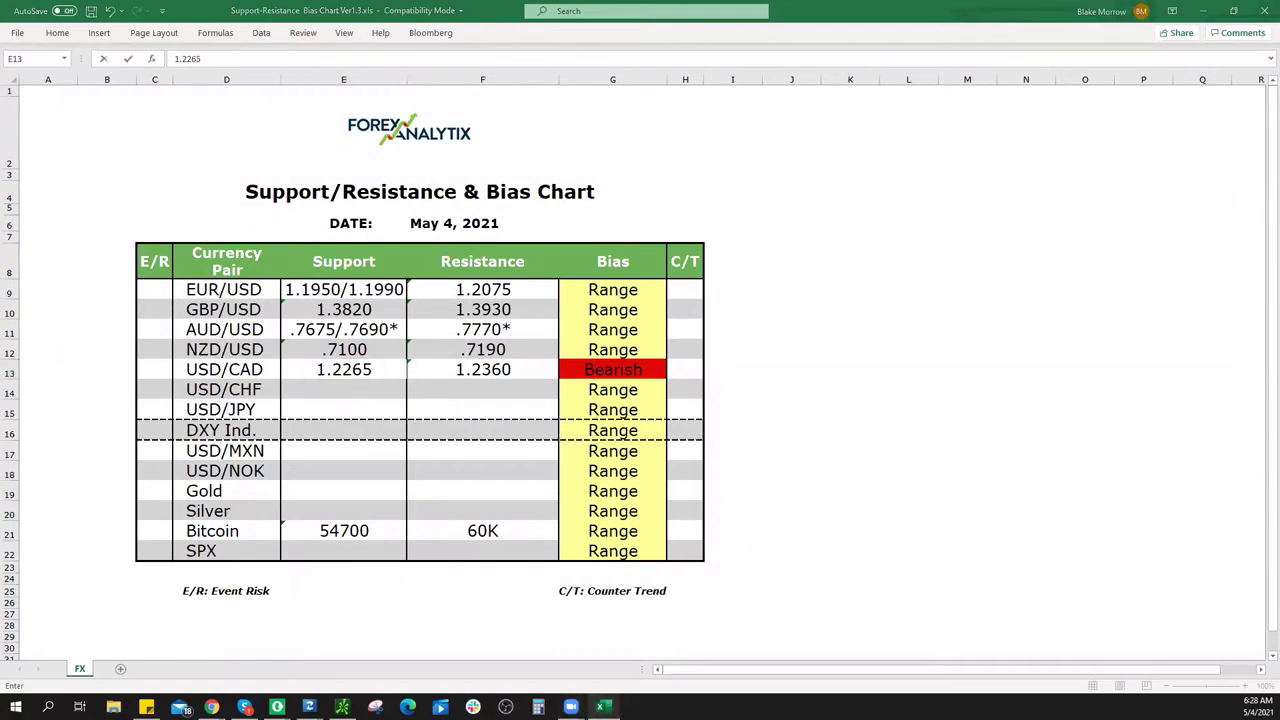
pyautogui.click(657, 692)
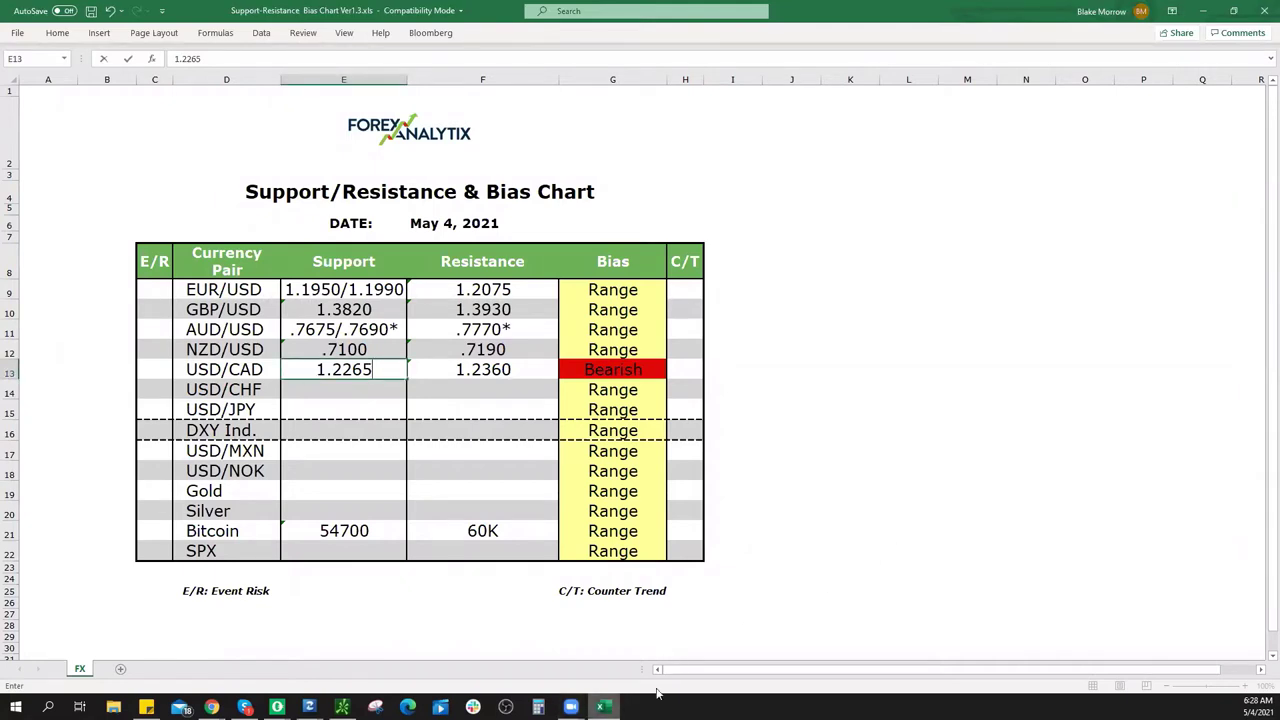
# Read the USD/CHF chart and enter support .9080 in E14 and resistance .9200 in F14
pyautogui.hotkey('alt', 'Tab')
pyautogui.click(1155, 236)
pyautogui.click(349, 389)
pyautogui.write('.9080')
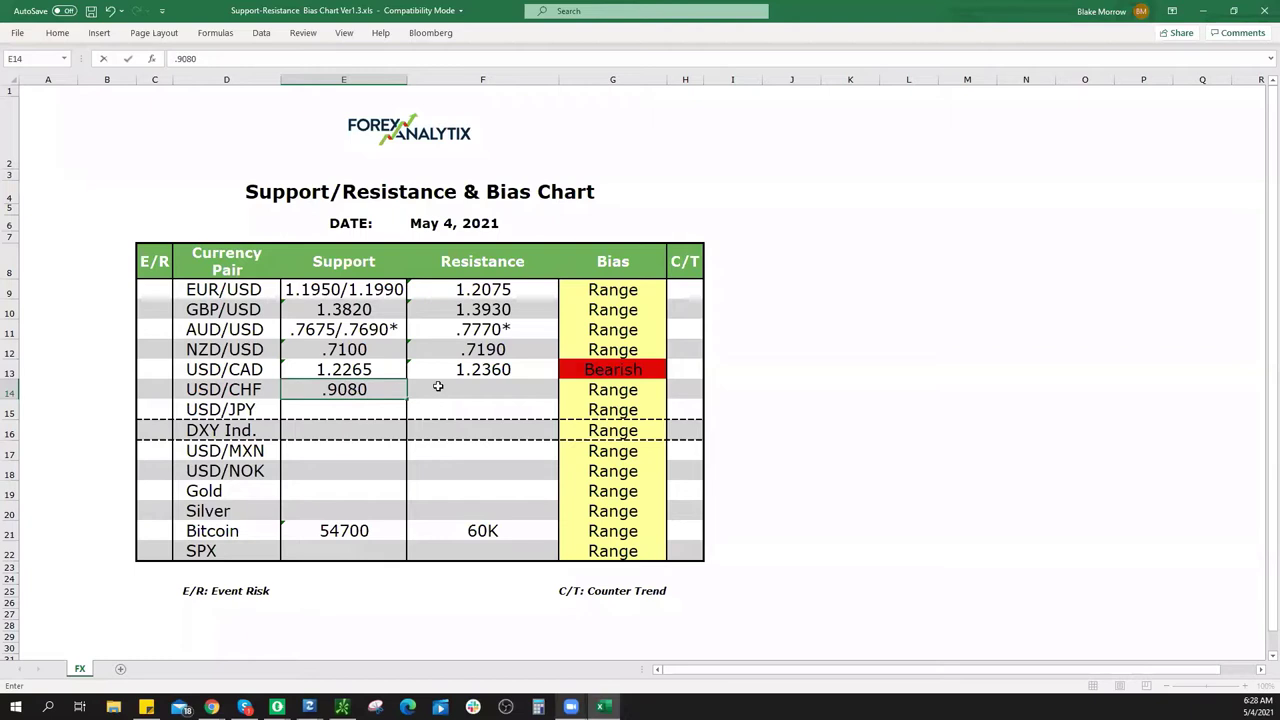
pyautogui.click(455, 382)
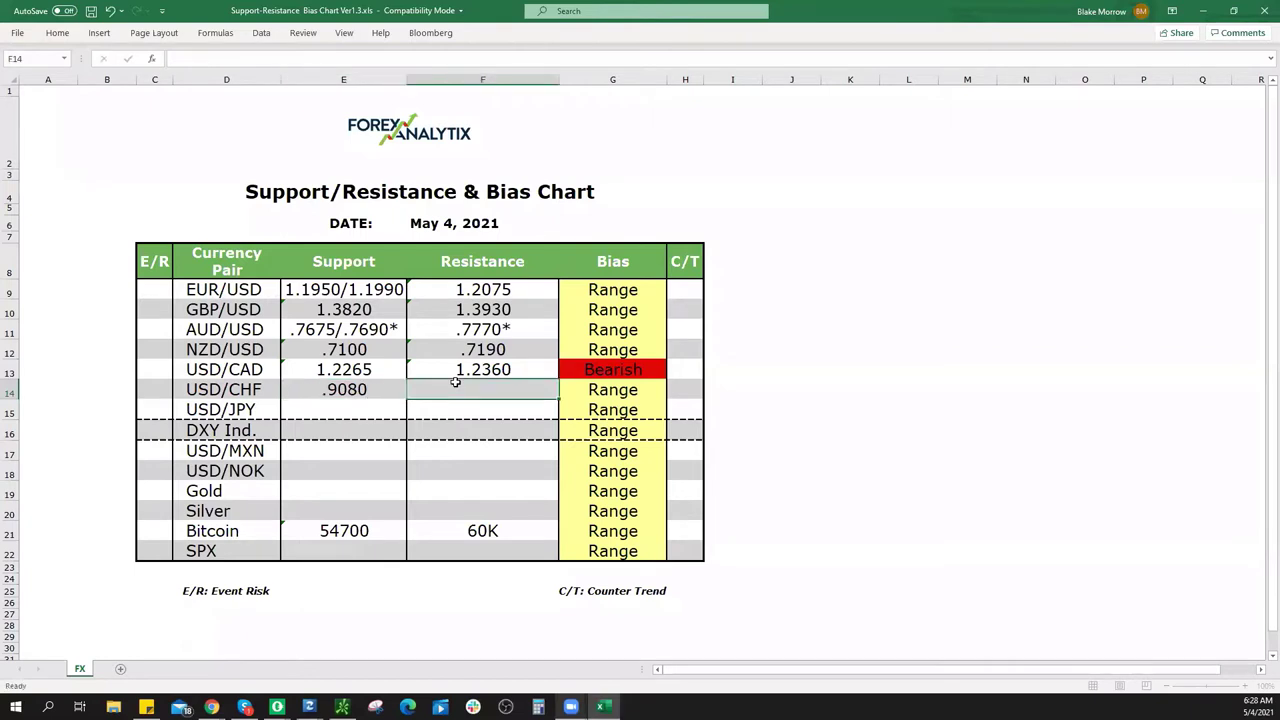
pyautogui.write('.9200')
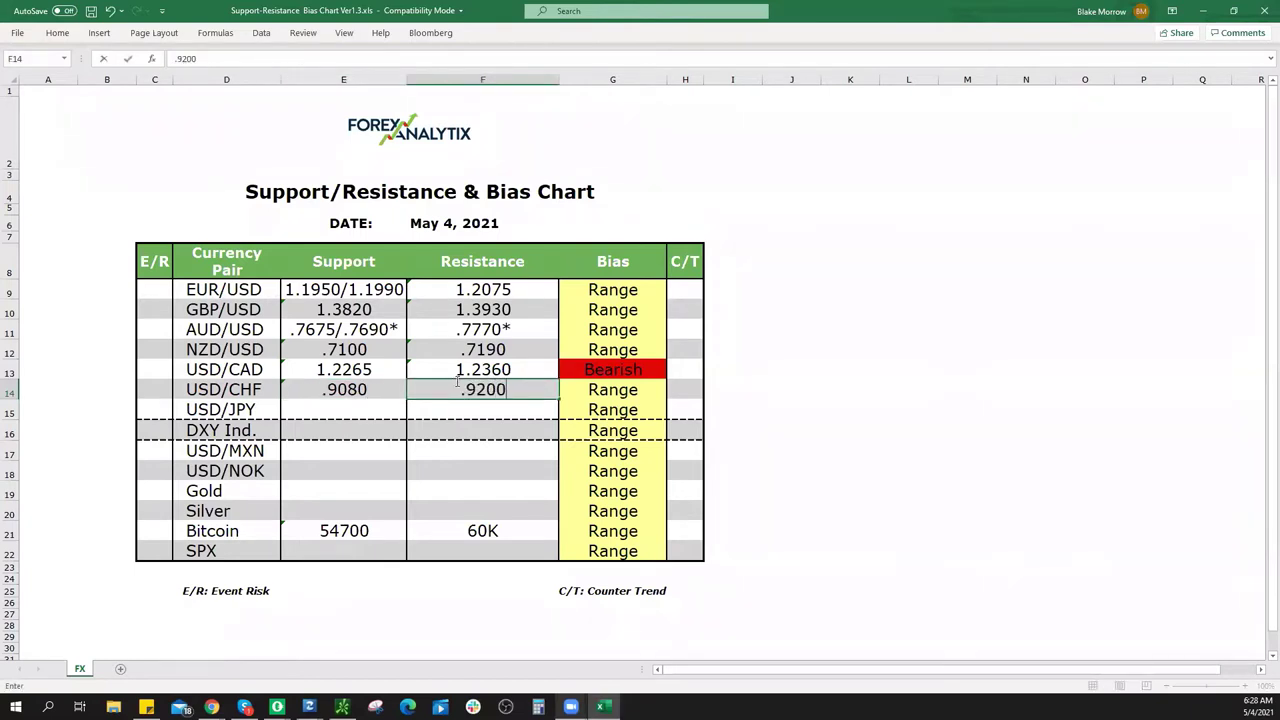
pyautogui.press('Return')
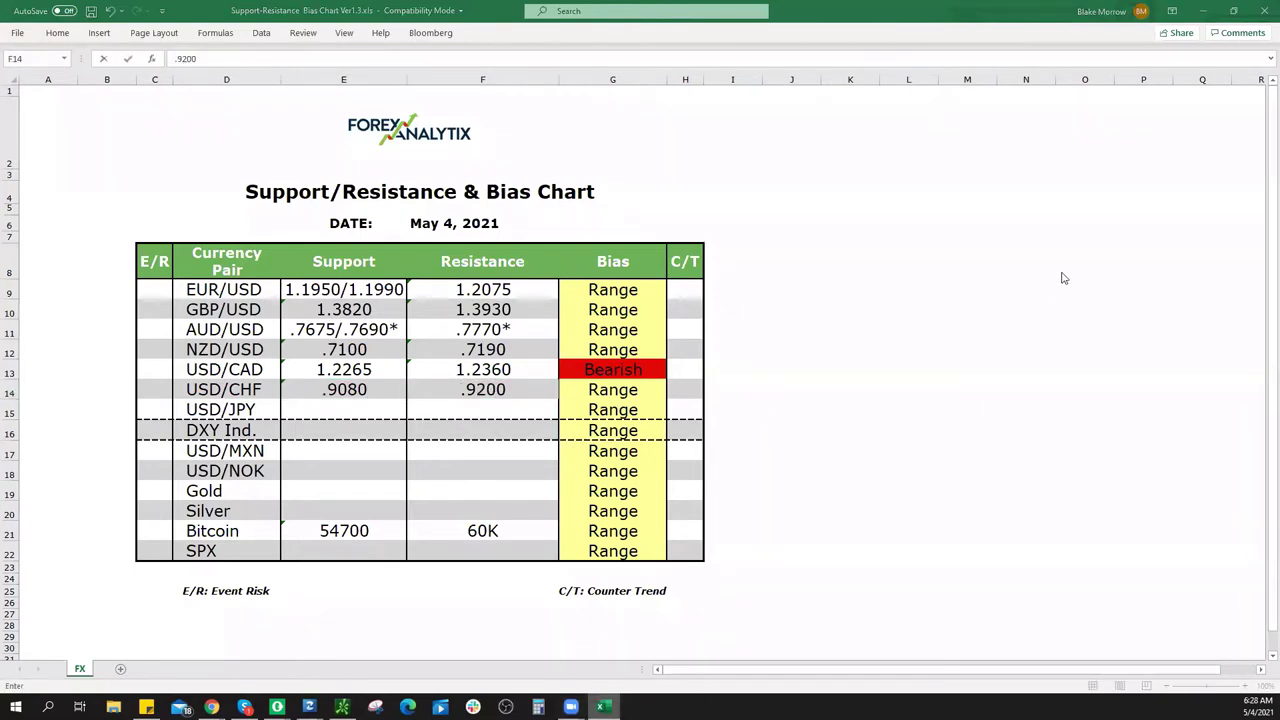
pyautogui.hotkey('alt', 'Tab')
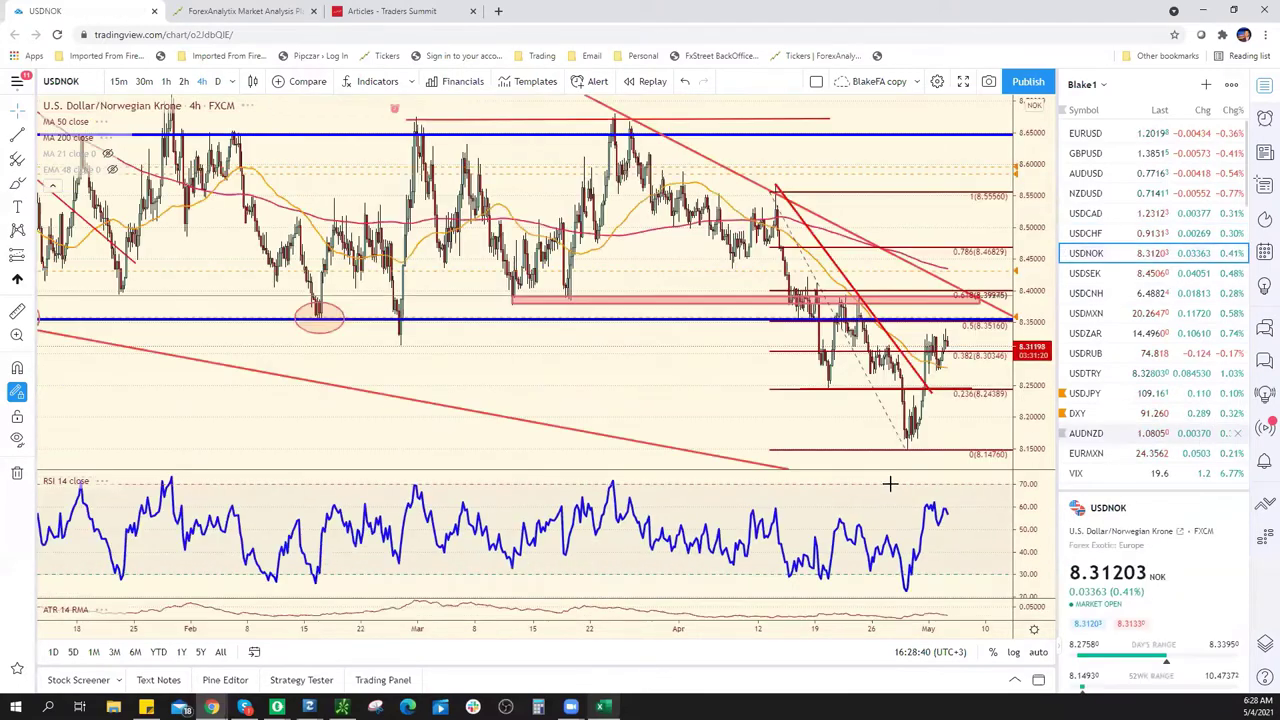
# Finish the blue USDNOK projected path down to 8.2439 and stretch the pink 8.35–8.39 zone lower
pyautogui.scroll(-1, 838, 484)
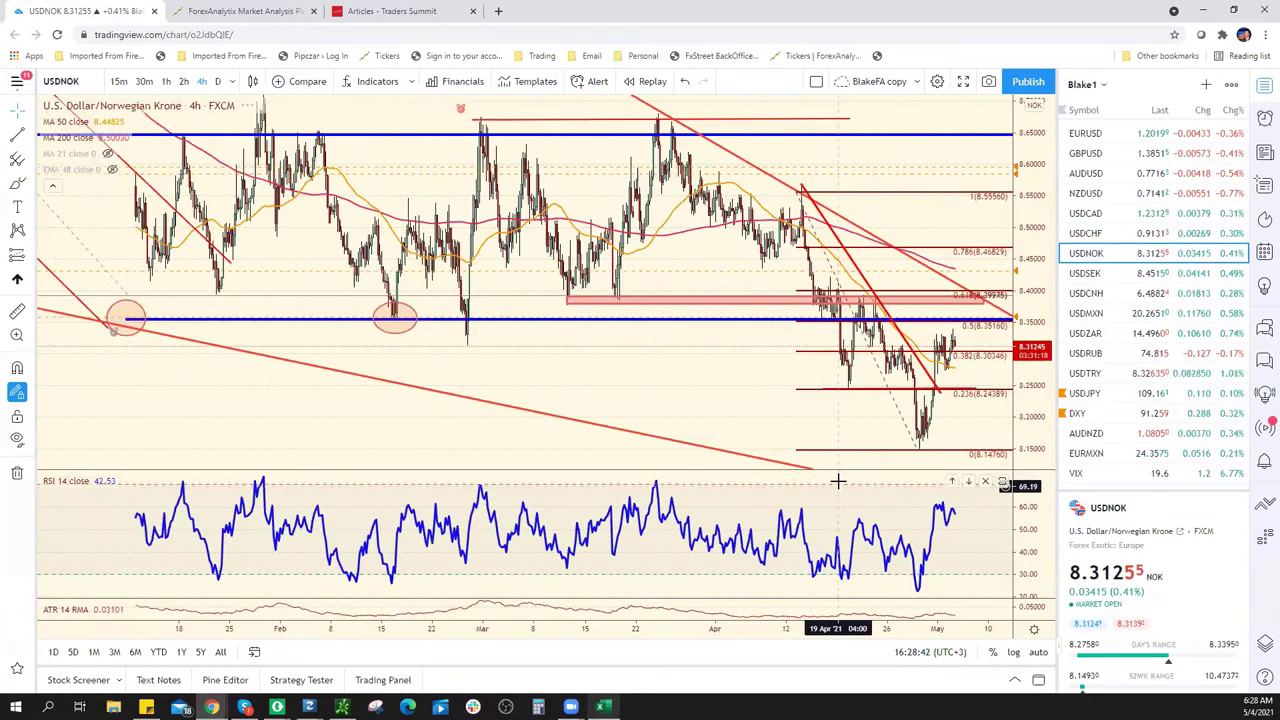
pyautogui.scroll(-1, 840, 480)
pyautogui.scroll(-2, 870, 445)
pyautogui.scroll(2, 885, 456)
pyautogui.scroll(1, 955, 302)
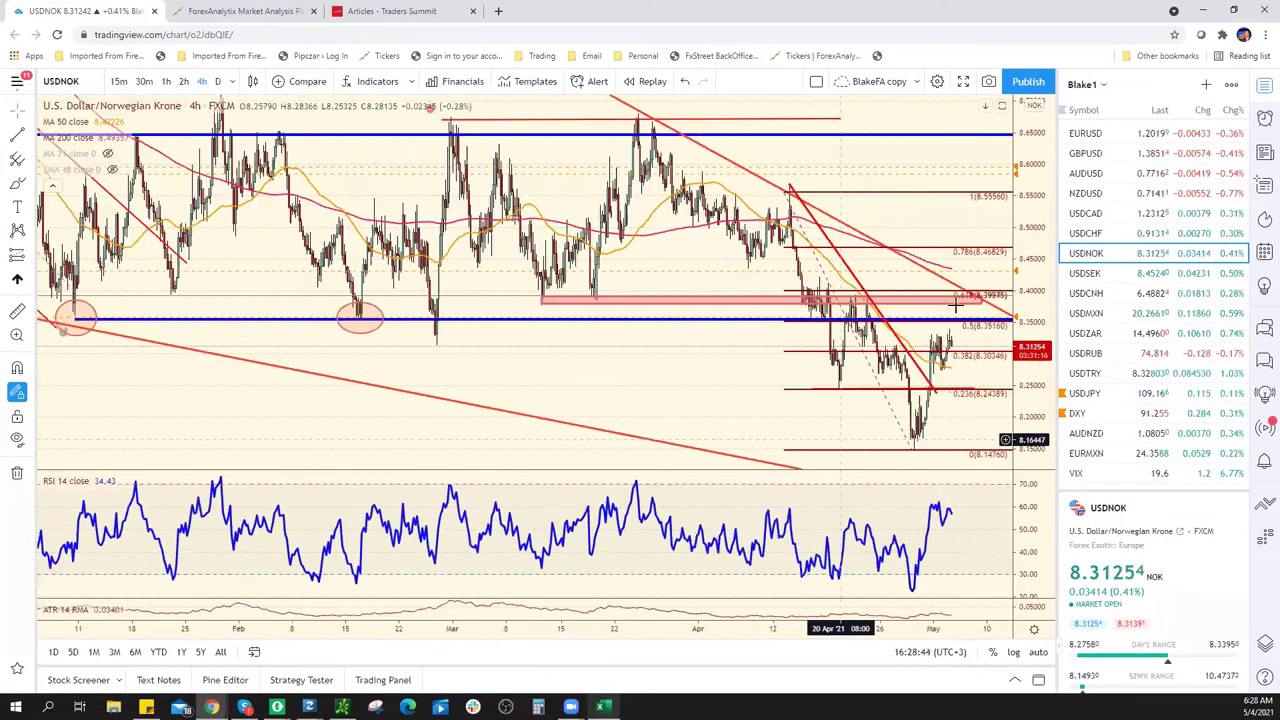
pyautogui.click(968, 298)
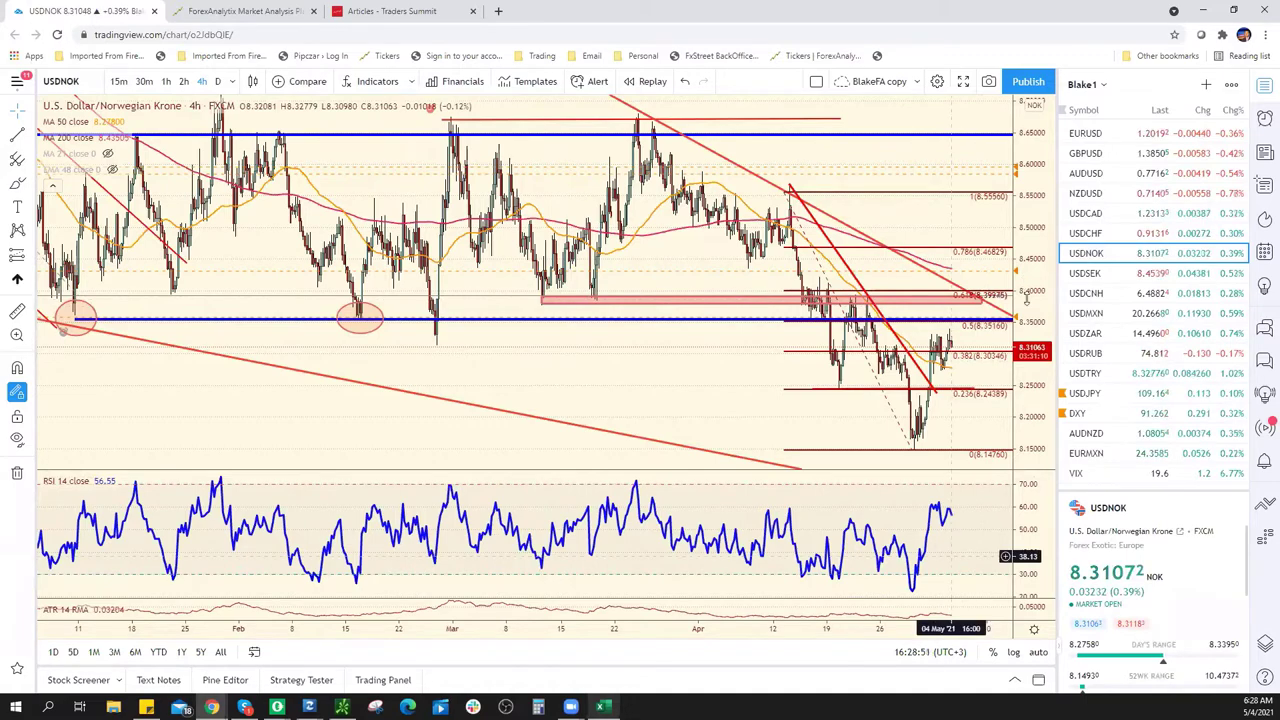
pyautogui.scroll(2, 606, 380)
pyautogui.hscroll(5, 370, 352)
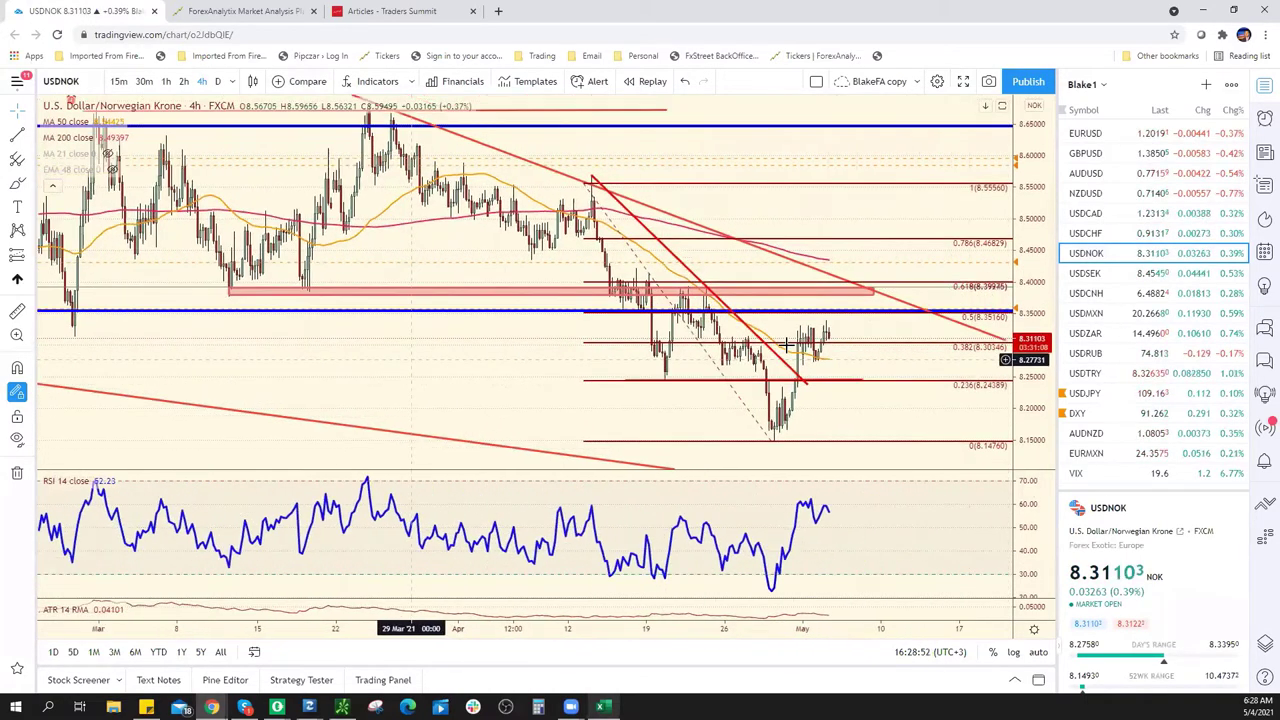
pyautogui.scroll(-1, 500, 230)
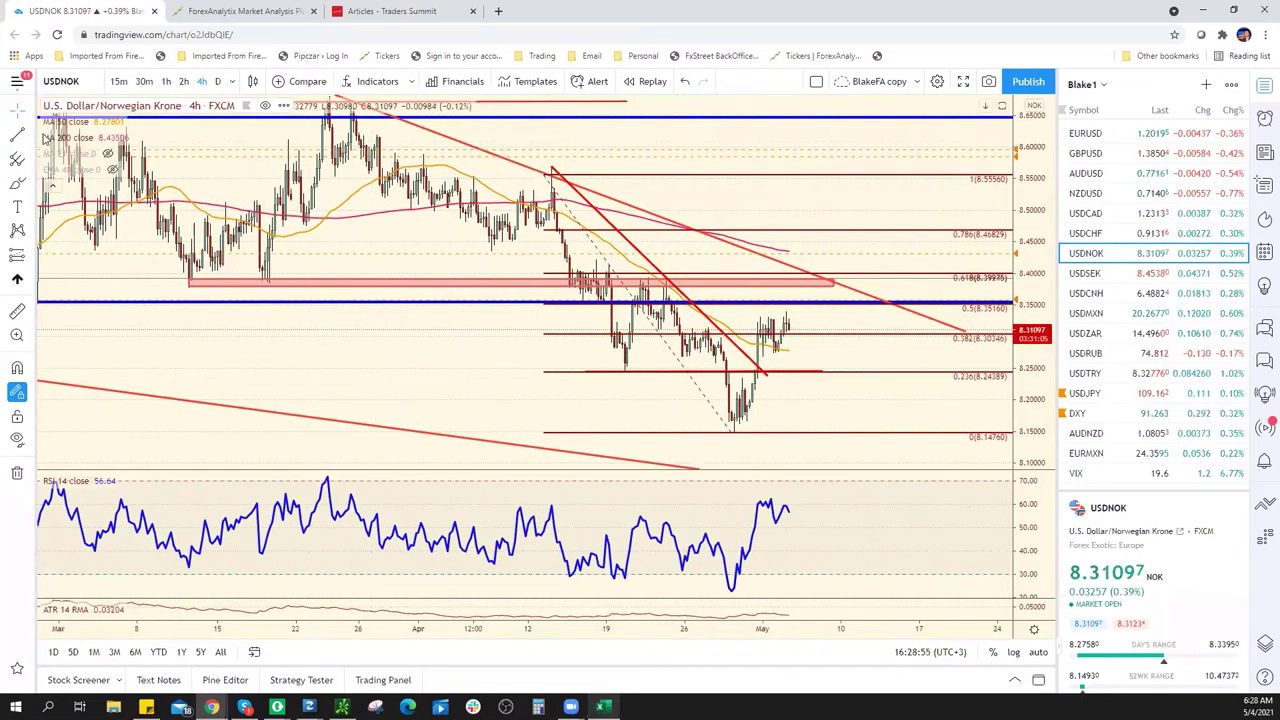
pyautogui.scroll(-3, 894, 323)
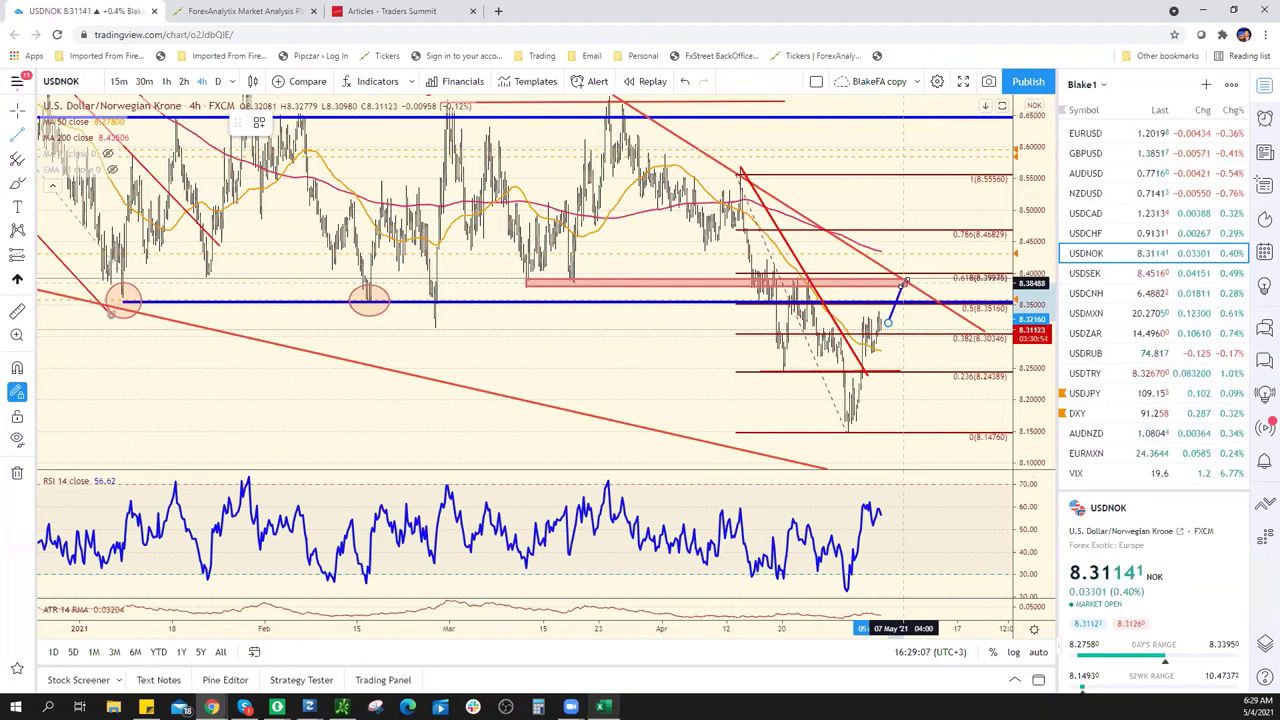
pyautogui.click(905, 283)
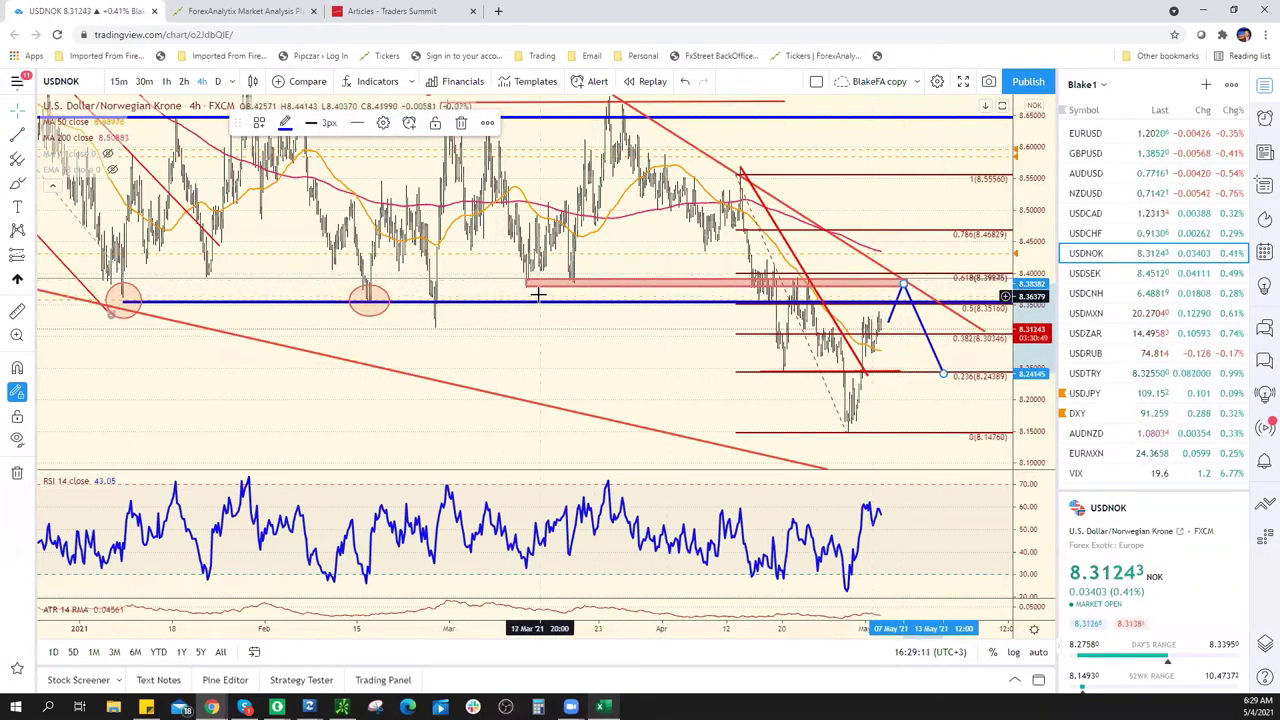
pyautogui.moveTo(527, 285); pyautogui.dragTo(527, 302)
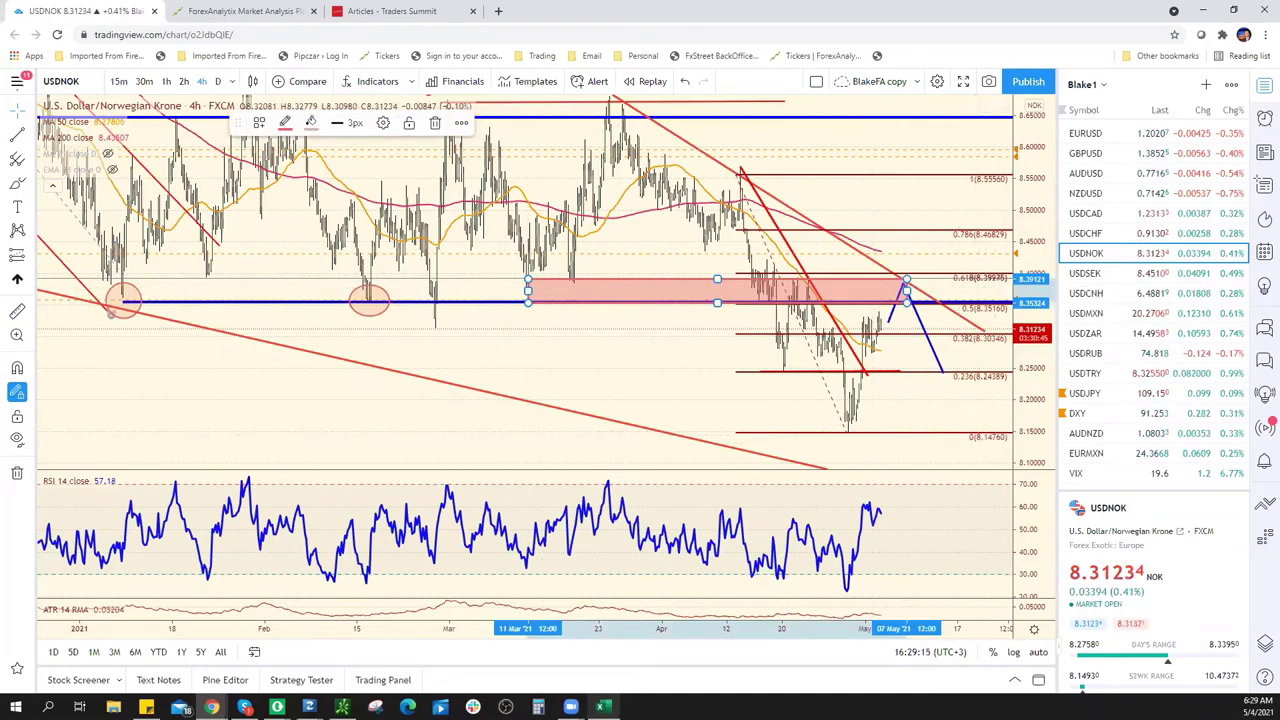
pyautogui.hotkey('alt', 'Tab')
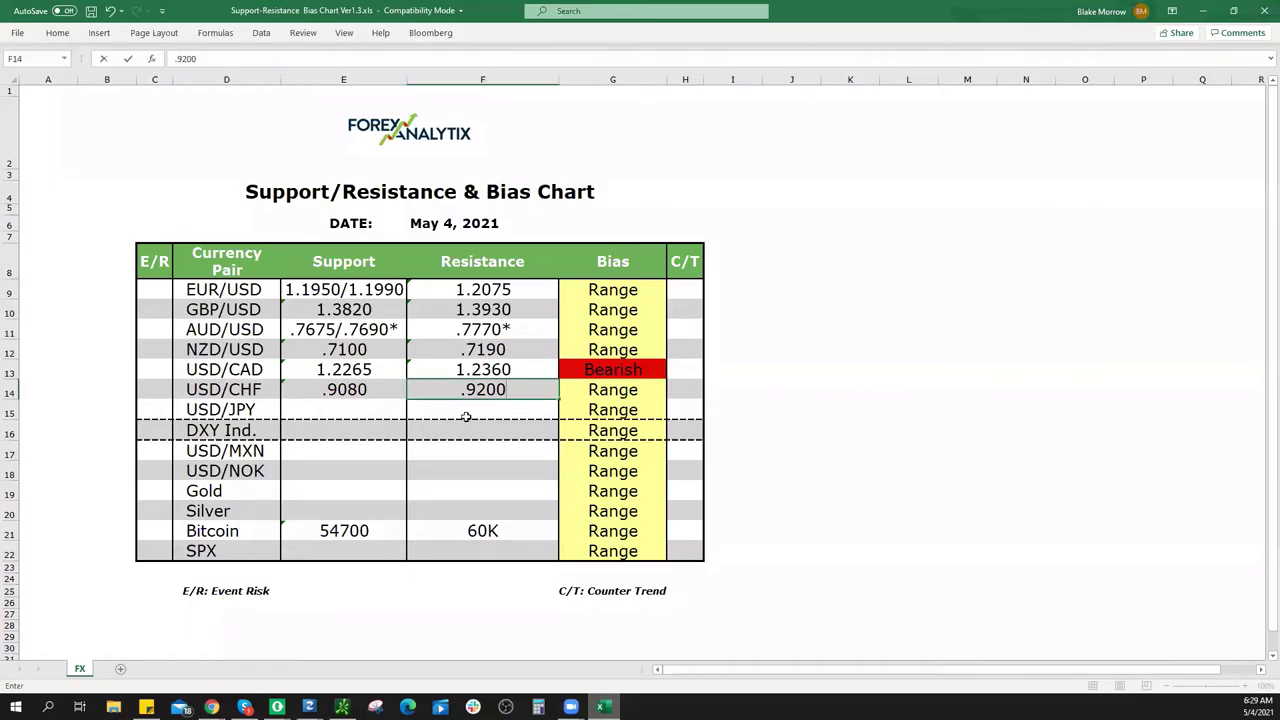
# Enter USD/NOK resistance 8.3900* in F18 and set its G18 bias to Bearish
pyautogui.click(480, 467)
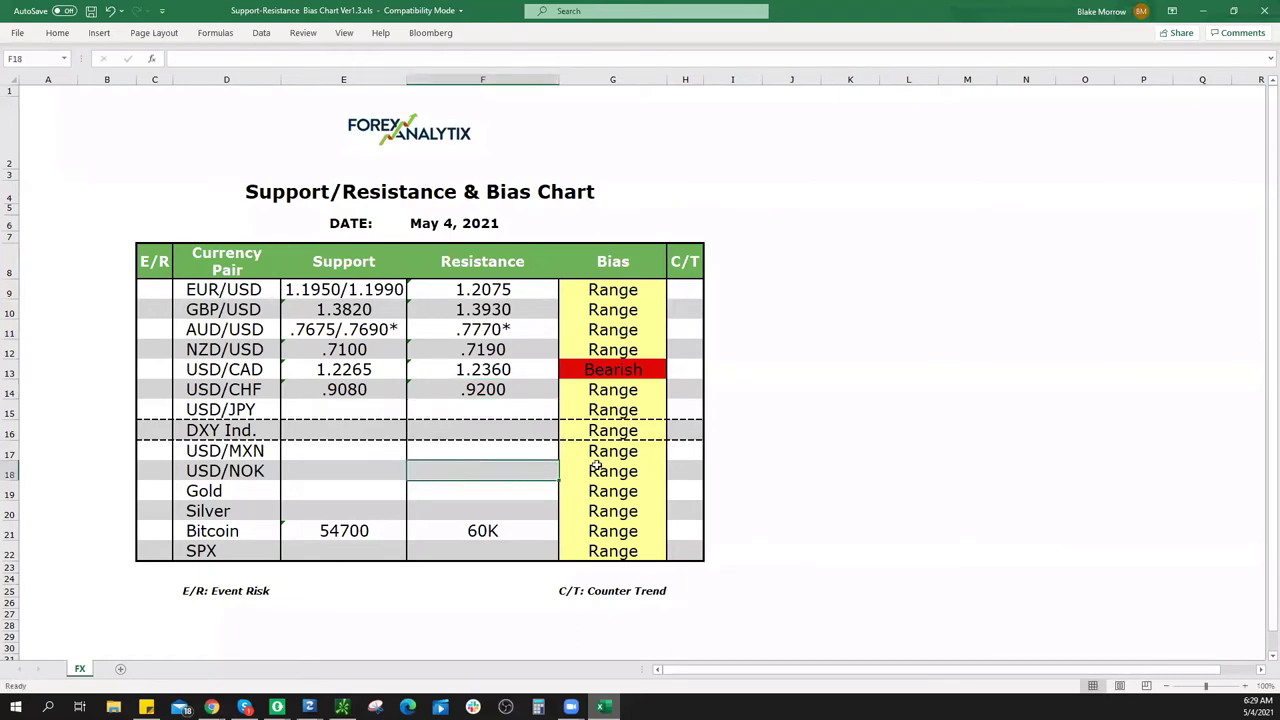
pyautogui.write('8.3900*')
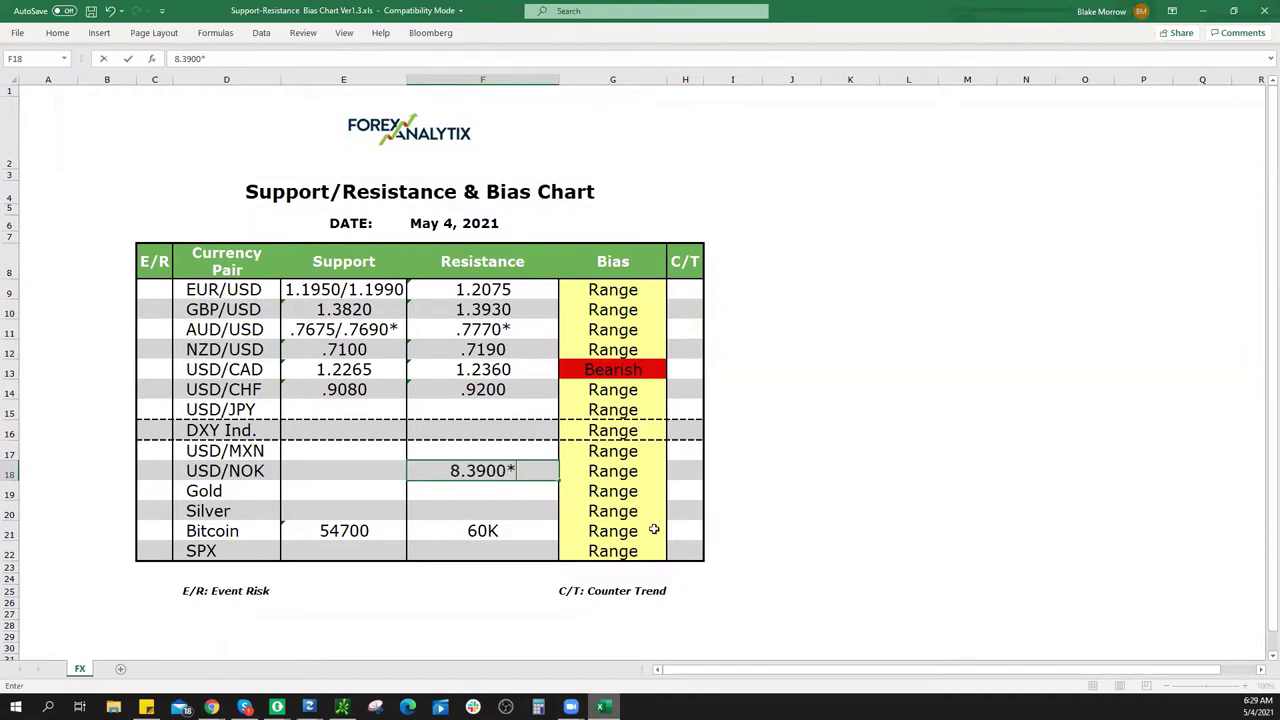
pyautogui.click(641, 474)
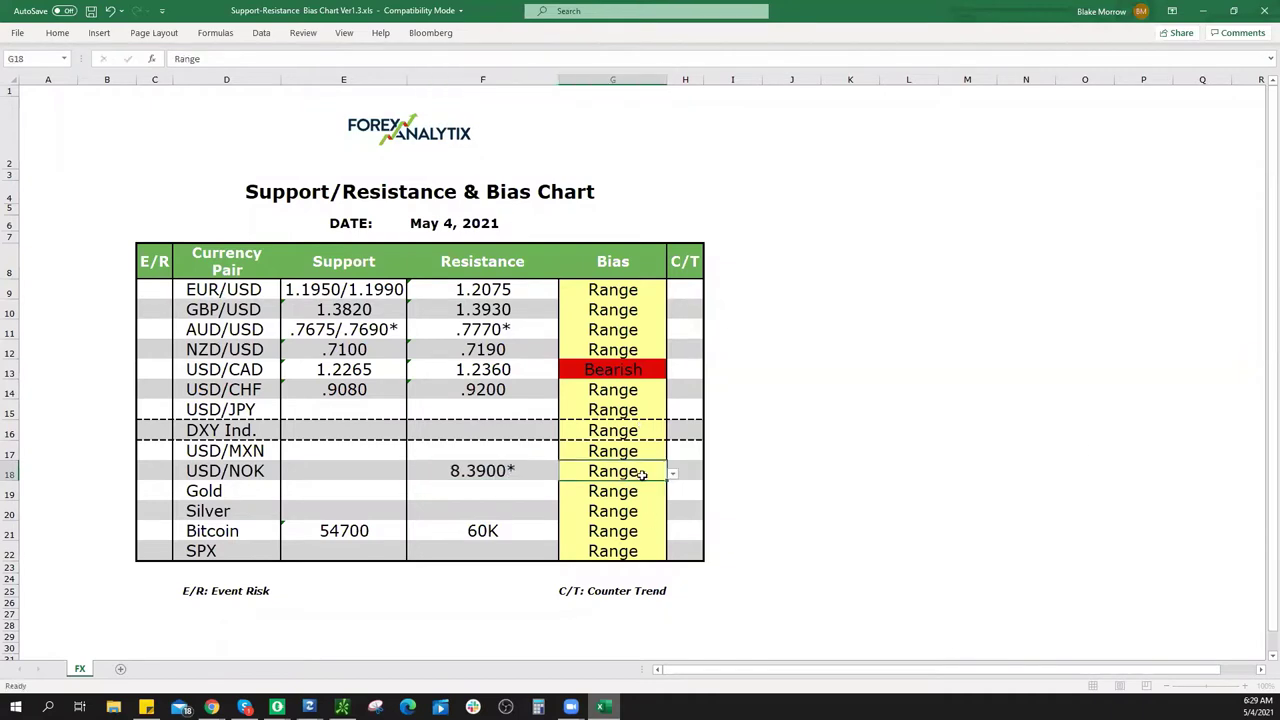
pyautogui.click(672, 475)
pyautogui.click(627, 491)
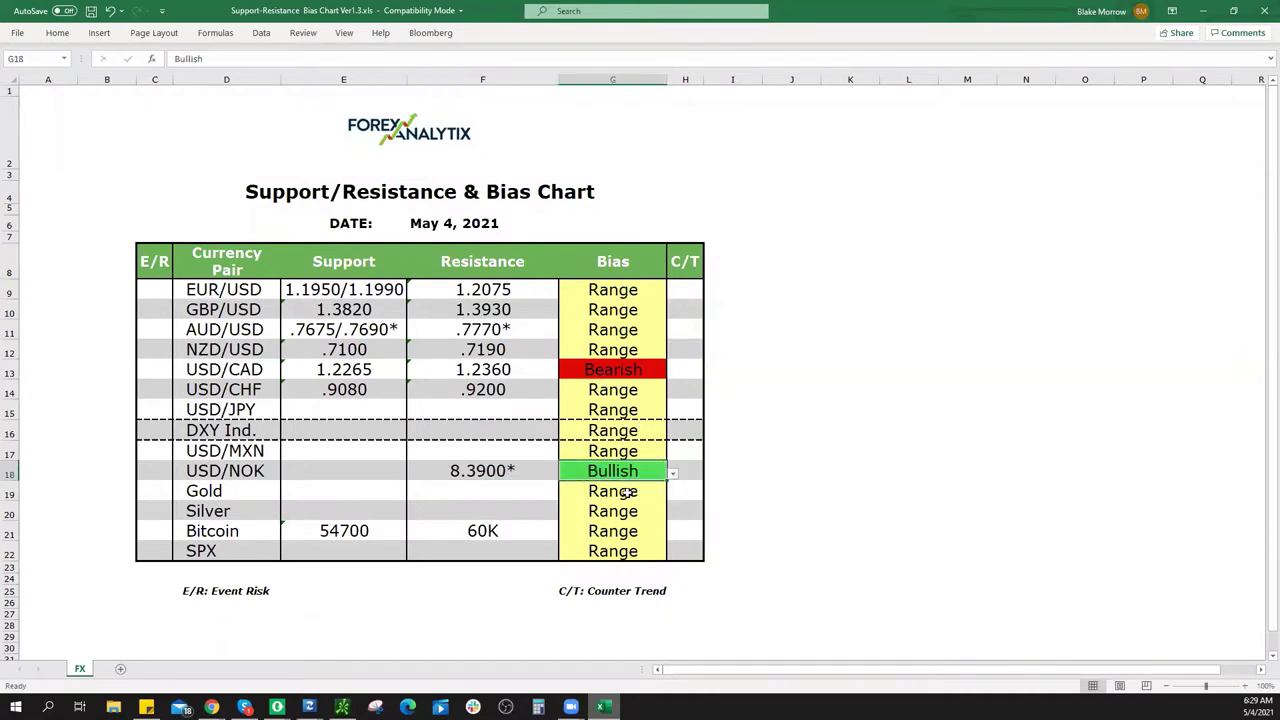
pyautogui.click(673, 475)
pyautogui.click(630, 501)
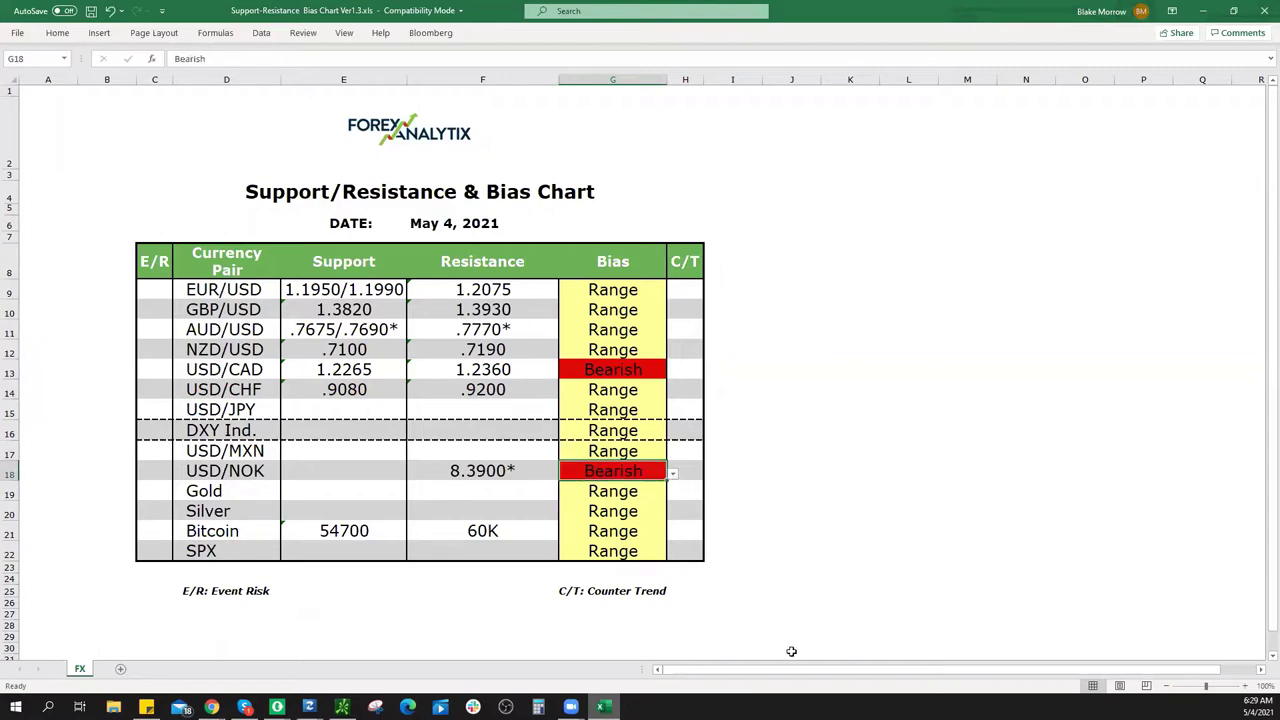
pyautogui.hotkey('alt', 'Tab')
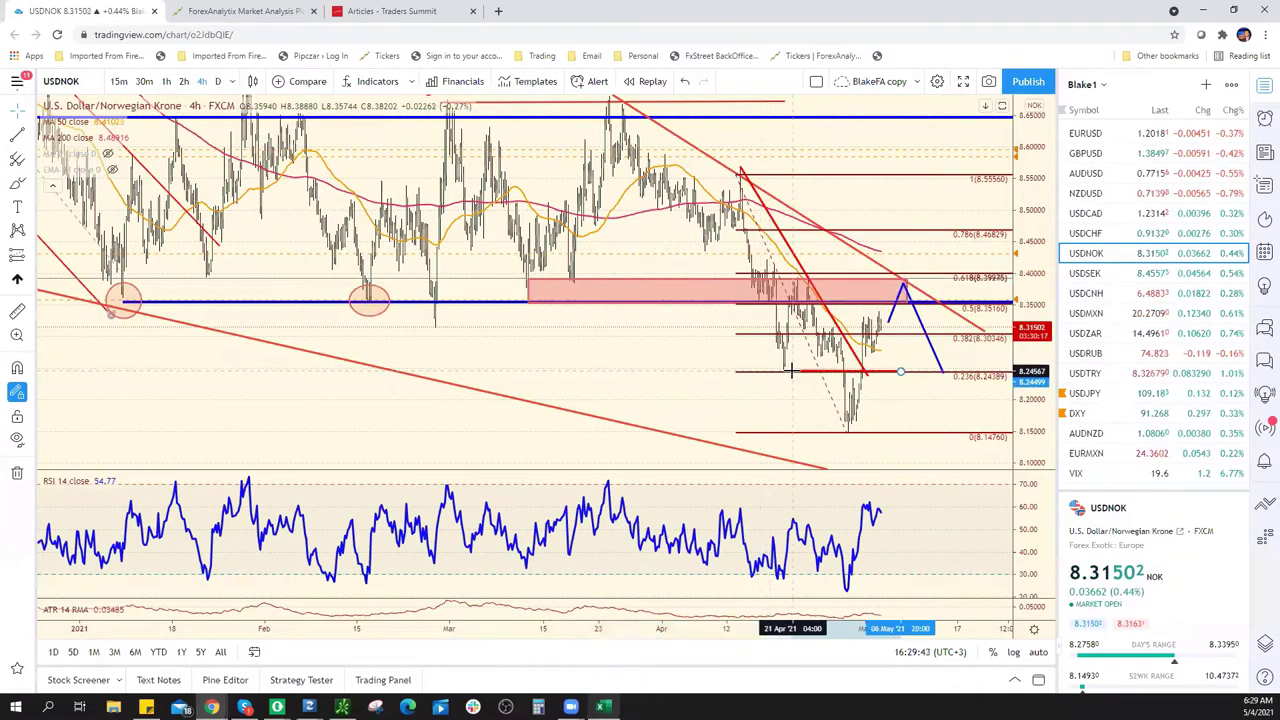
# Shift the left end of the red USDNOK support line near 8.24 rightward and reselect it
pyautogui.moveTo(761, 373); pyautogui.dragTo(787, 372)
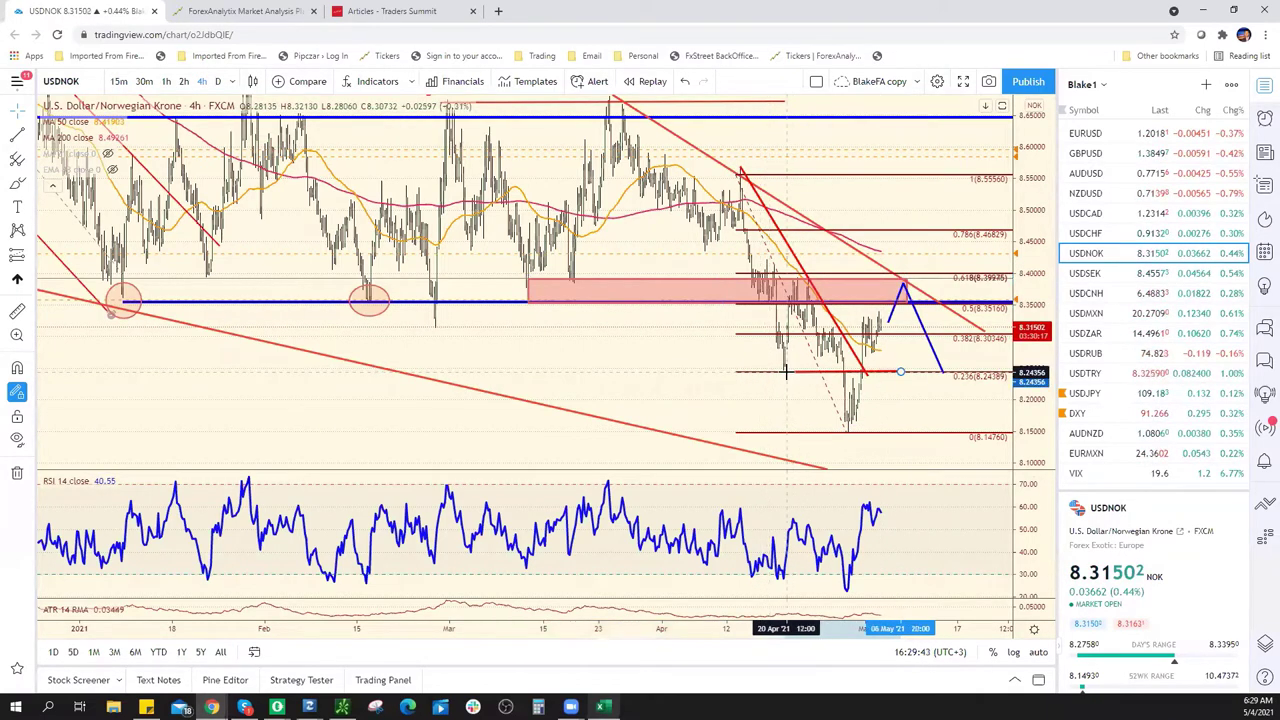
pyautogui.click(908, 369)
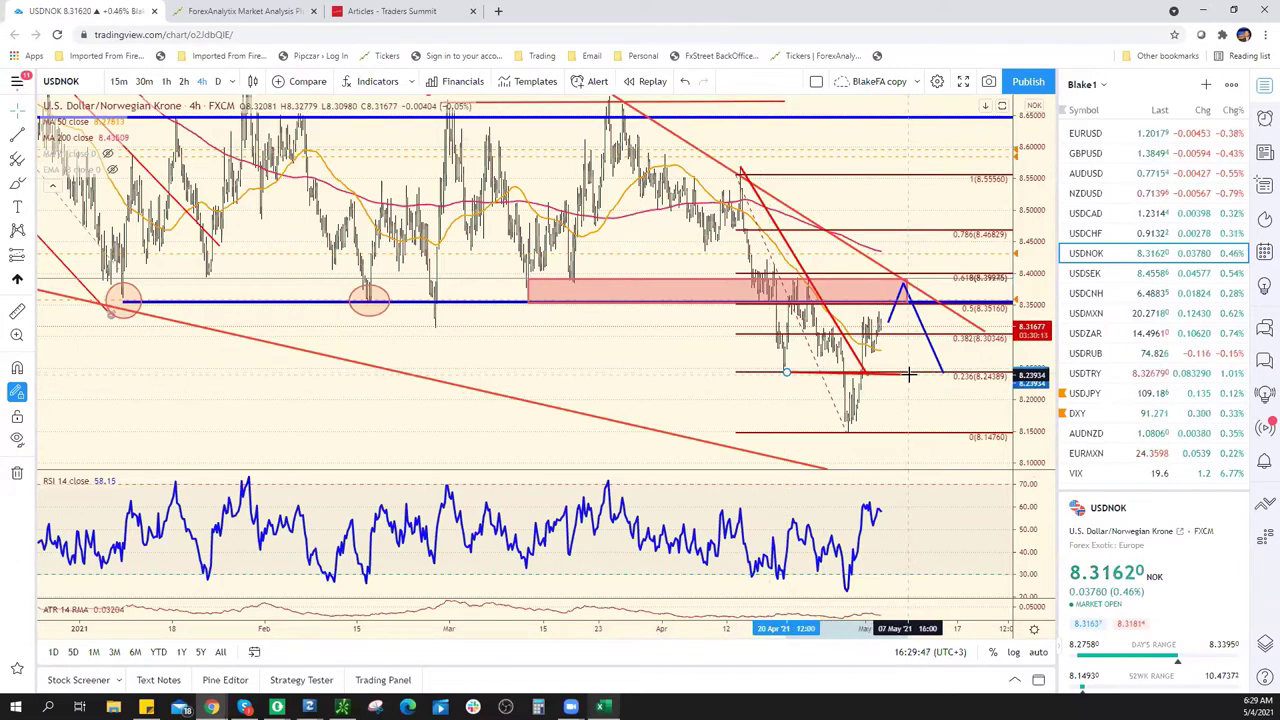
pyautogui.click(910, 372)
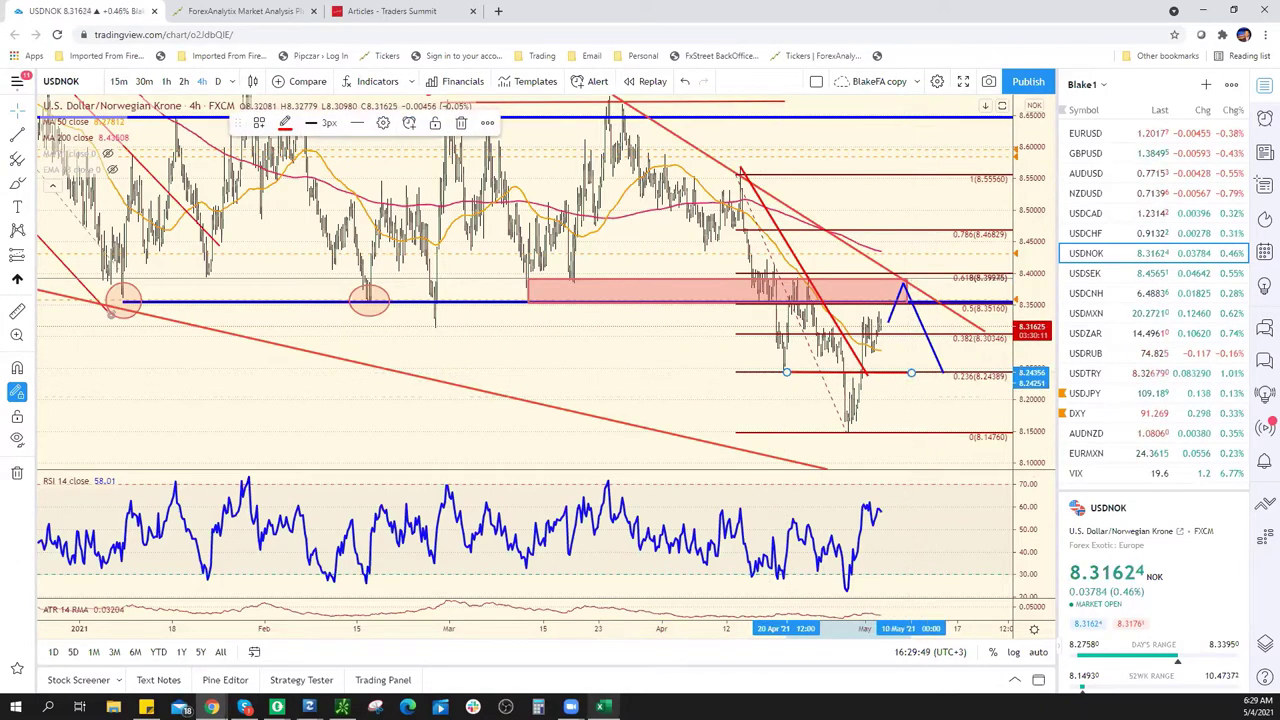
pyautogui.hotkey('alt', 'Tab')
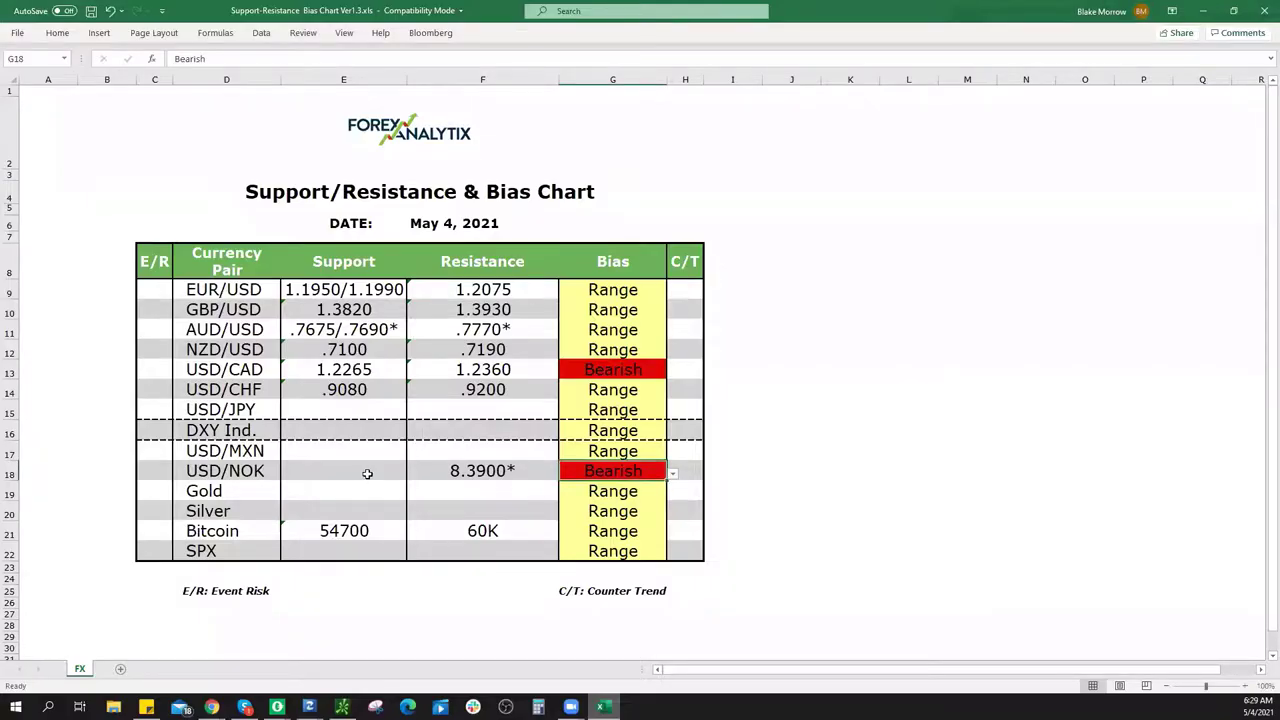
# Enter 8.2400 as the USD/NOK support in cell E18
pyautogui.click(367, 473)
pyautogui.write('8.2400')
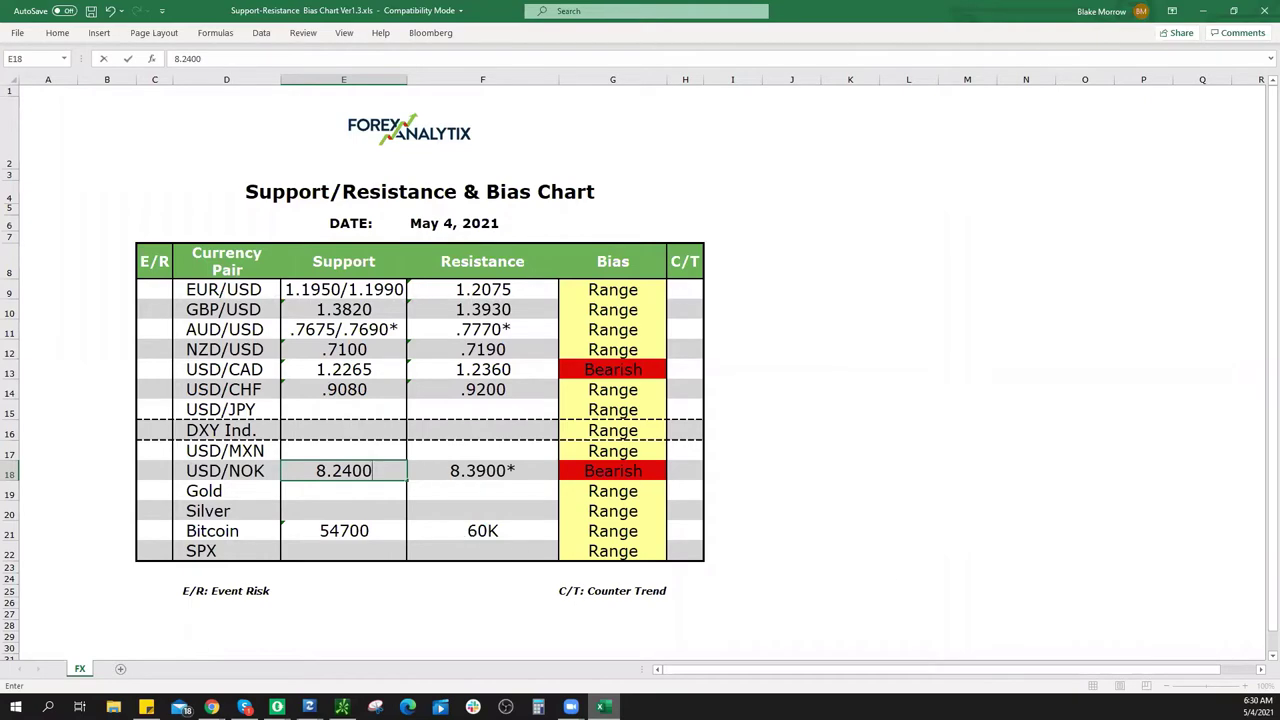
pyautogui.hotkey('alt', 'Tab')
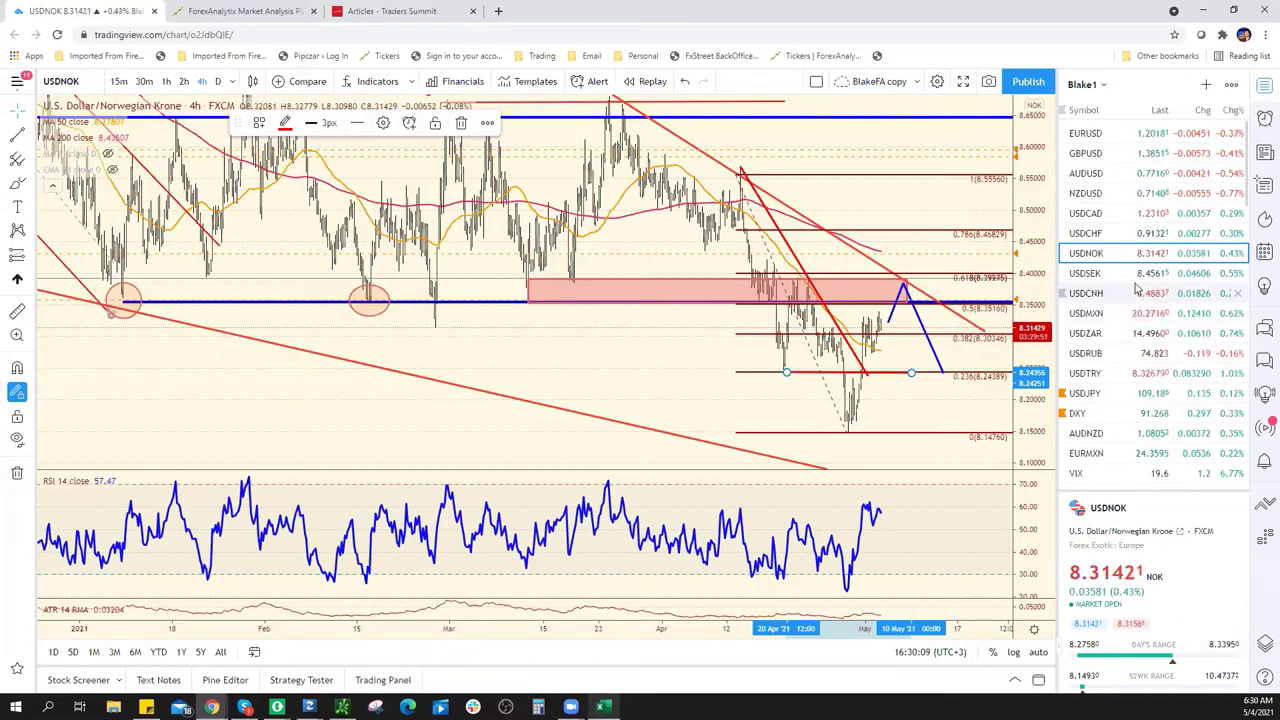
# Open the USDMXN chart, zoom out, and reposition the red trend line's end
pyautogui.click(1128, 320)
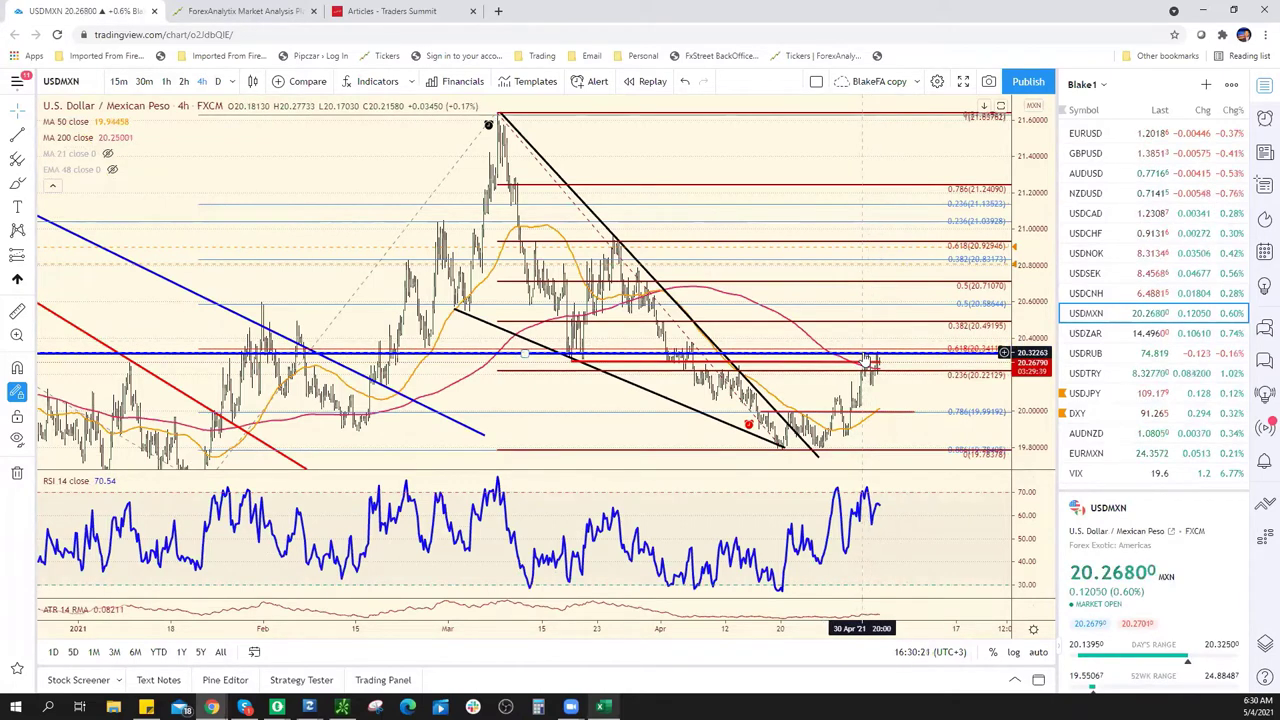
pyautogui.scroll(-2, 870, 420)
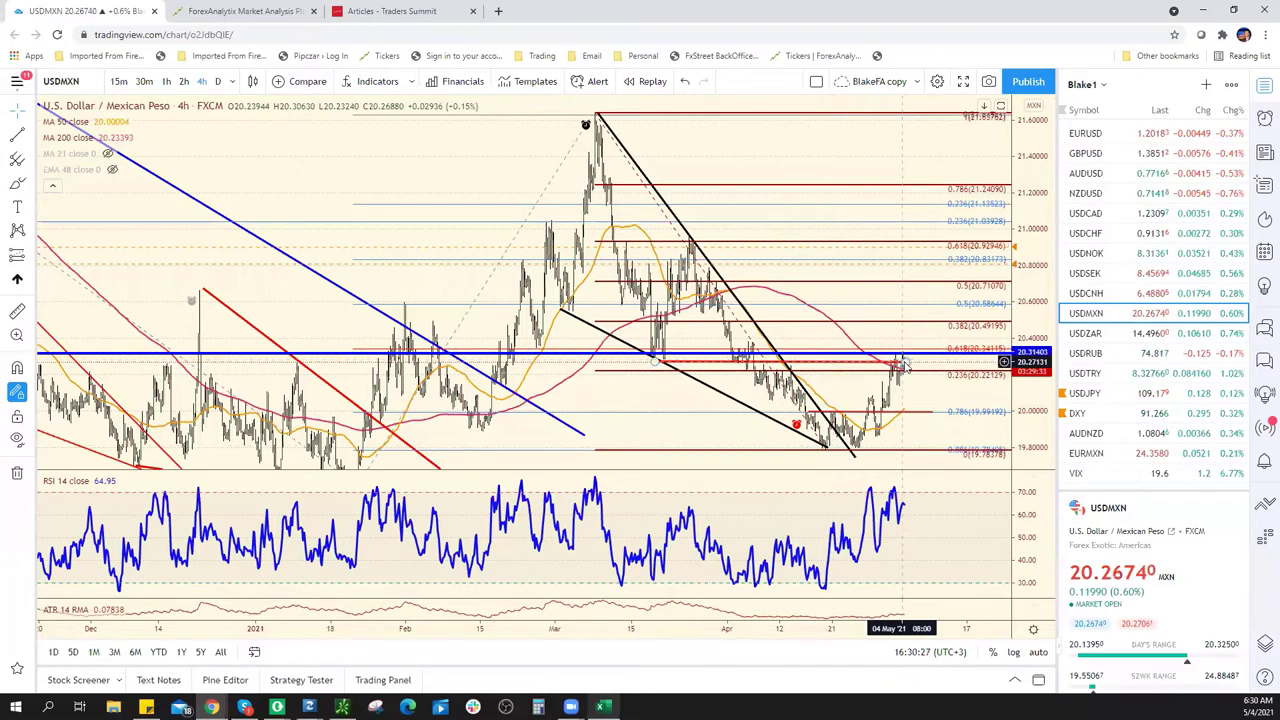
pyautogui.moveTo(905, 359); pyautogui.dragTo(918, 361)
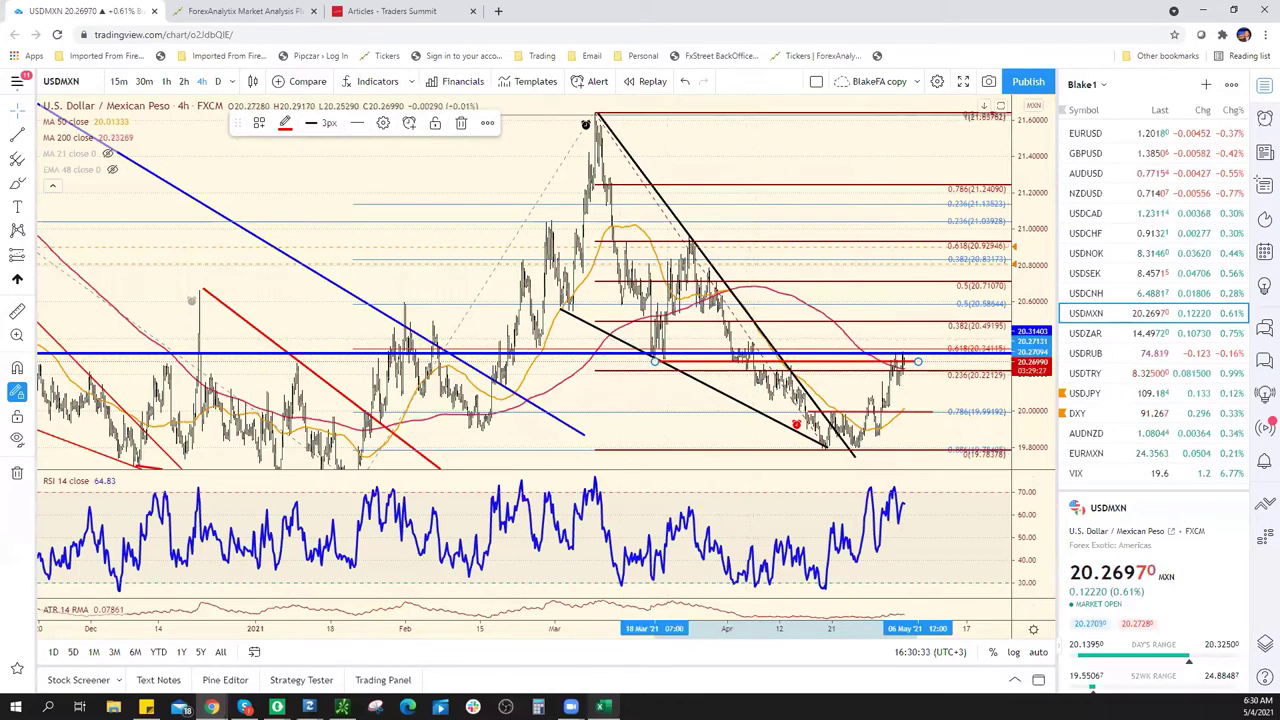
# Draw a red resistance rectangle from about 20.28 to 20.38, extended to 07 May
pyautogui.click(29, 185)
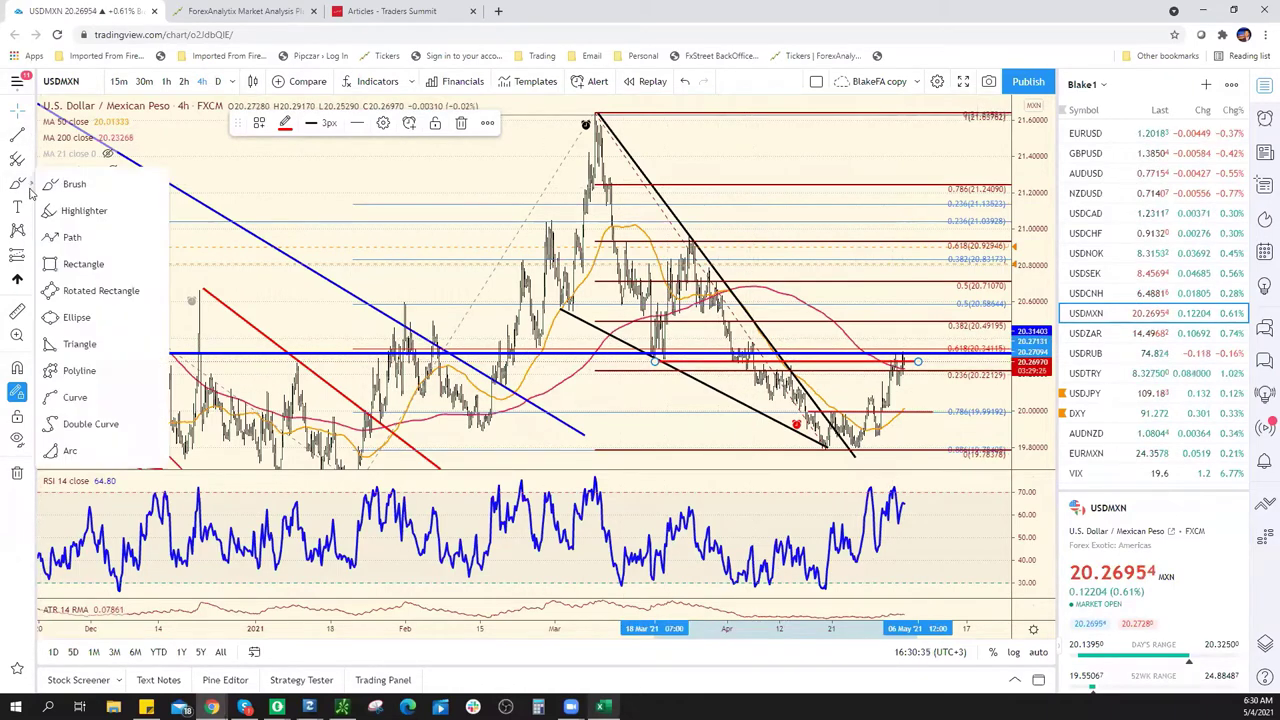
pyautogui.click(83, 264)
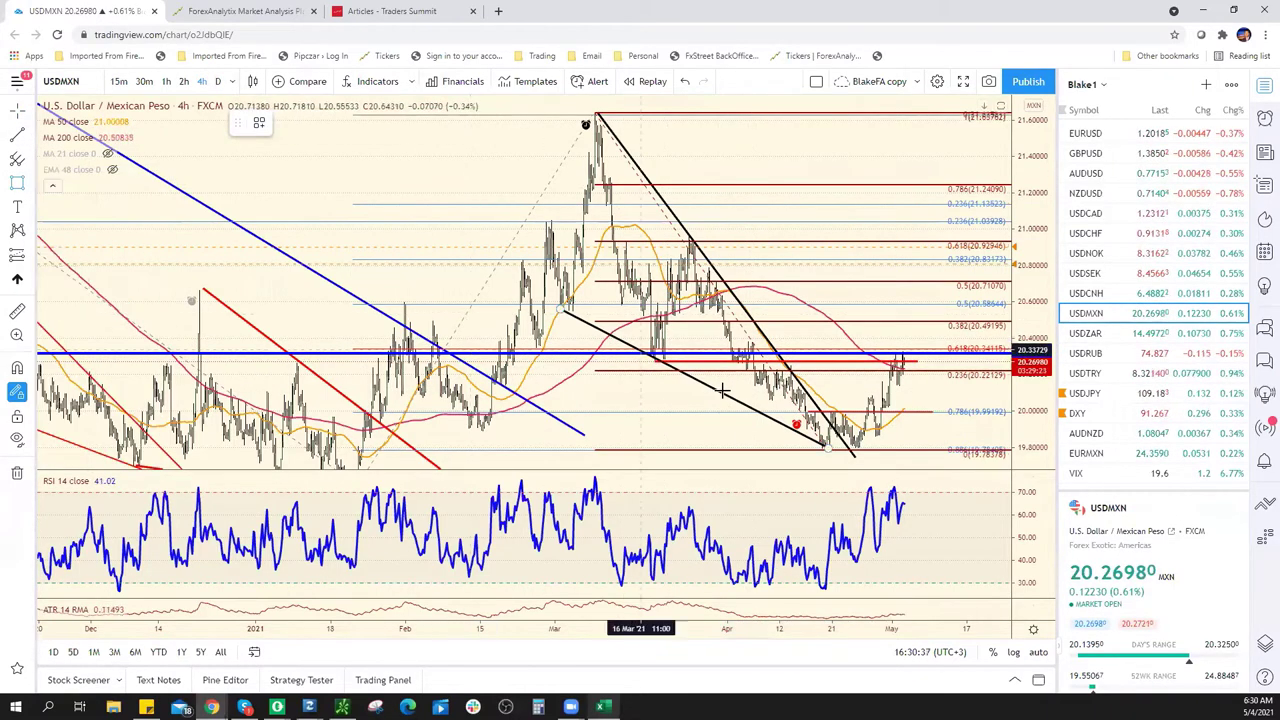
pyautogui.click(657, 351)
pyautogui.click(759, 362)
pyautogui.moveTo(757, 352); pyautogui.dragTo(908, 343)
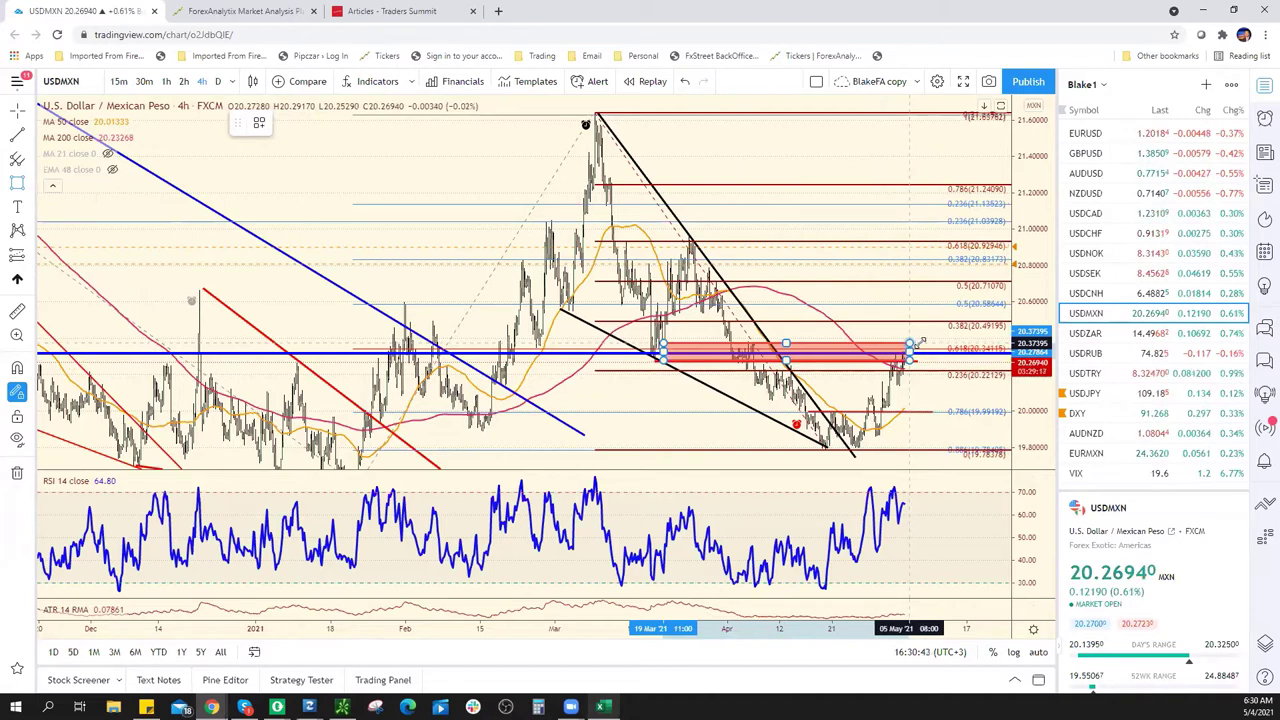
pyautogui.moveTo(909, 343); pyautogui.dragTo(922, 342)
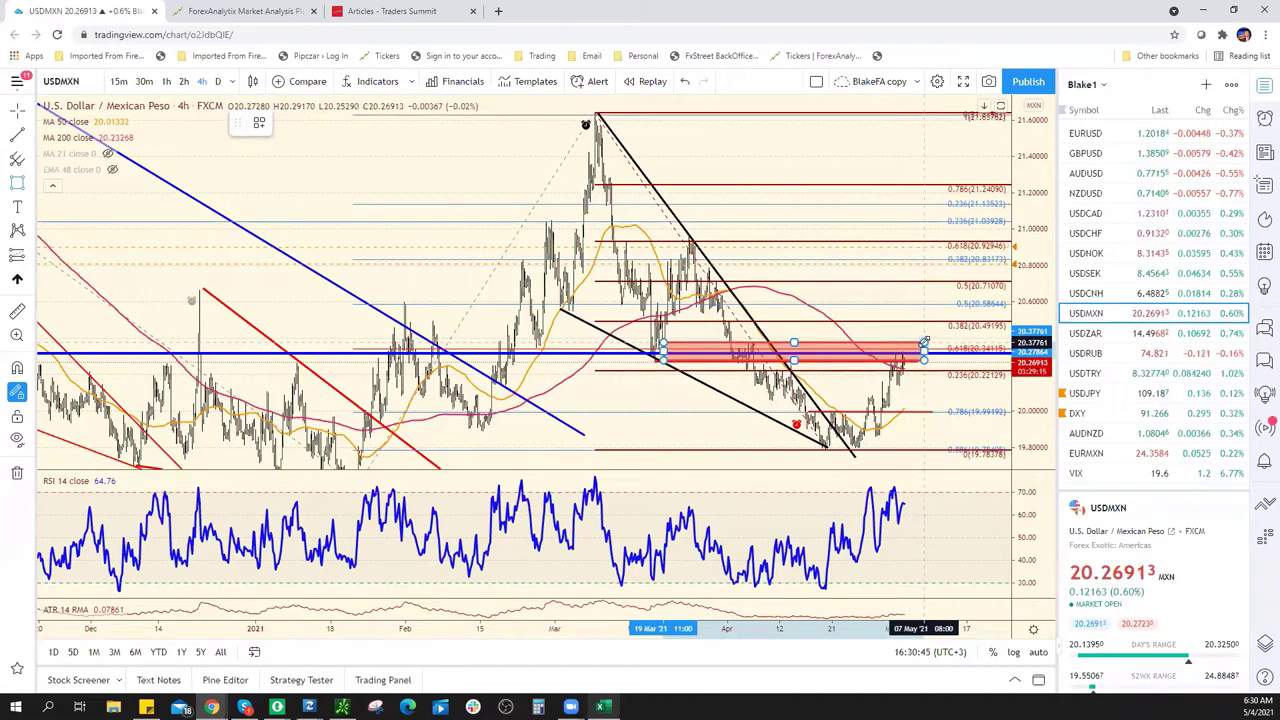
pyautogui.click(922, 350)
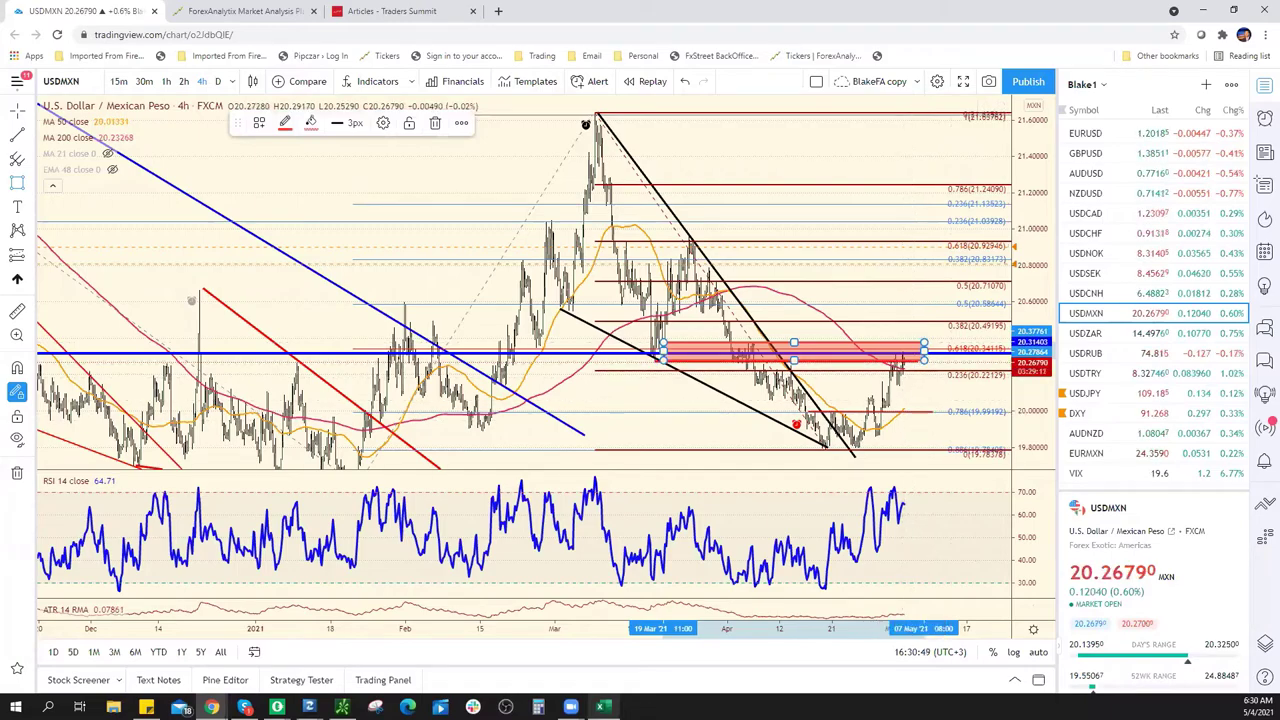
# Confirm USD/NOK support 8.2400 and record 20.3800 as USD/MXN resistance
pyautogui.hotkey('alt', 'Tab')
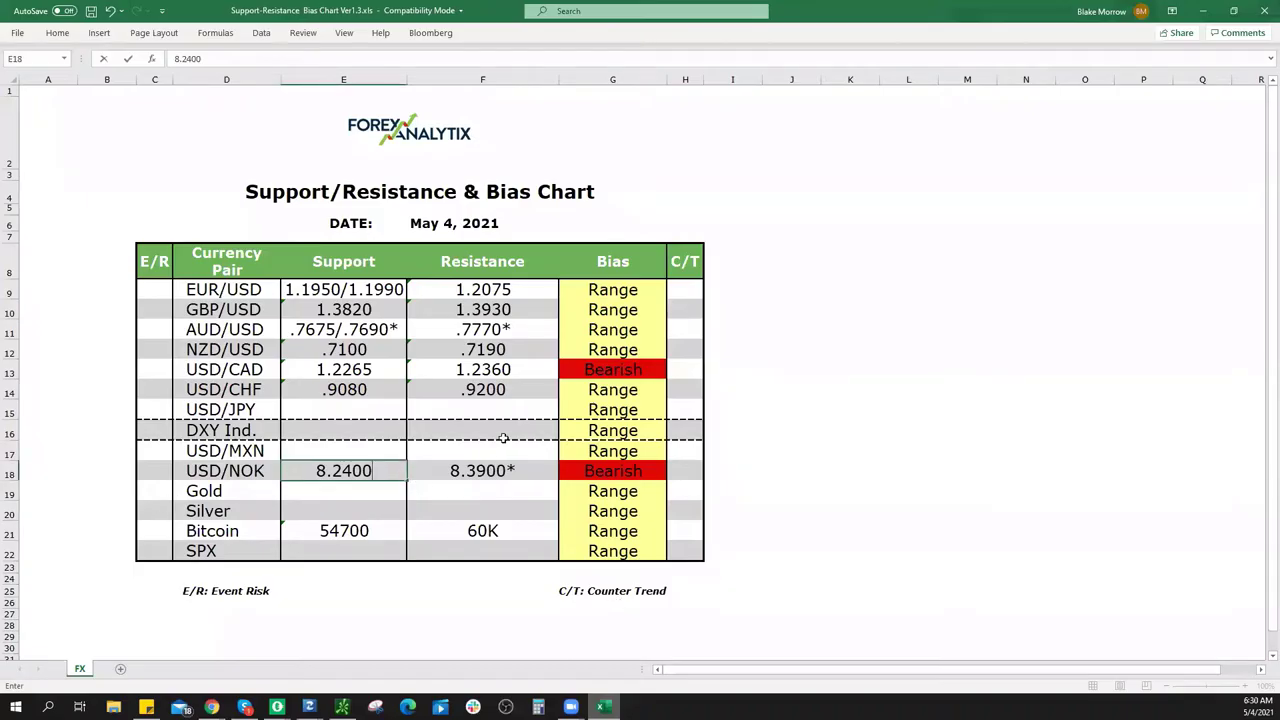
pyautogui.click(477, 447)
pyautogui.write('20.3800')
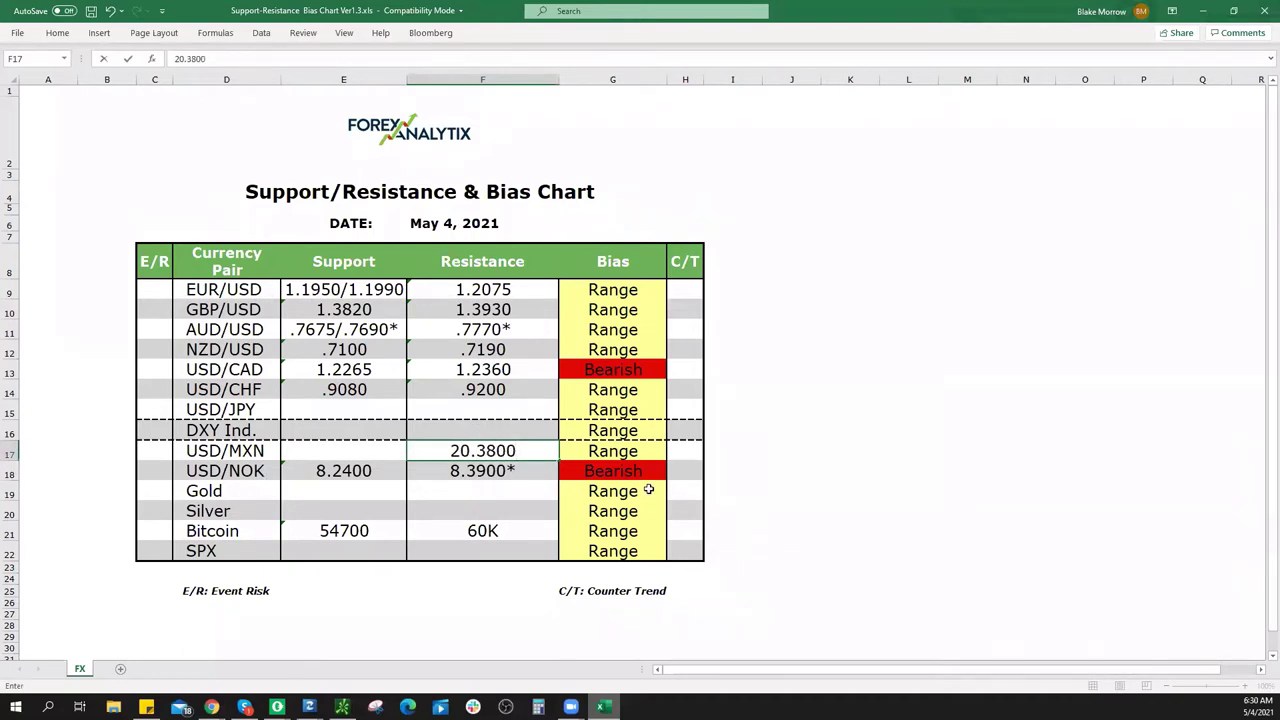
pyautogui.click(620, 452)
# Leave the USD/MXN bias at Range after briefly choosing Bullish
pyautogui.click(674, 455)
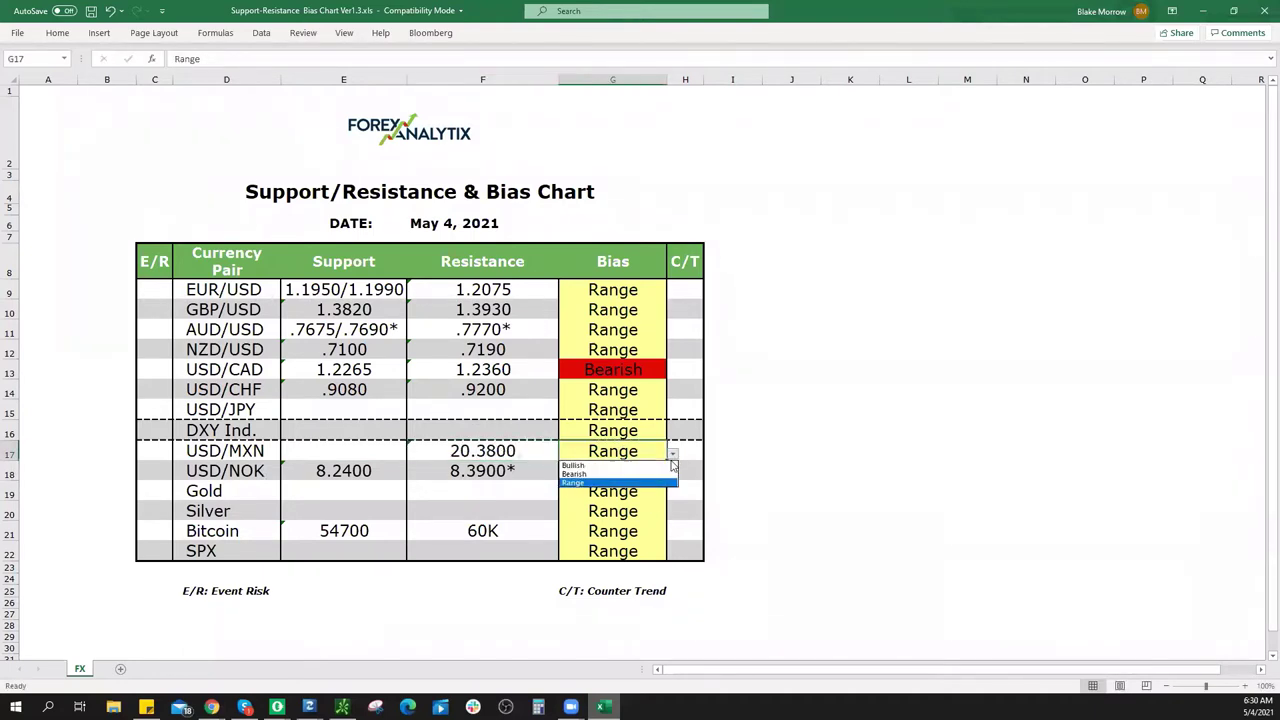
pyautogui.click(665, 467)
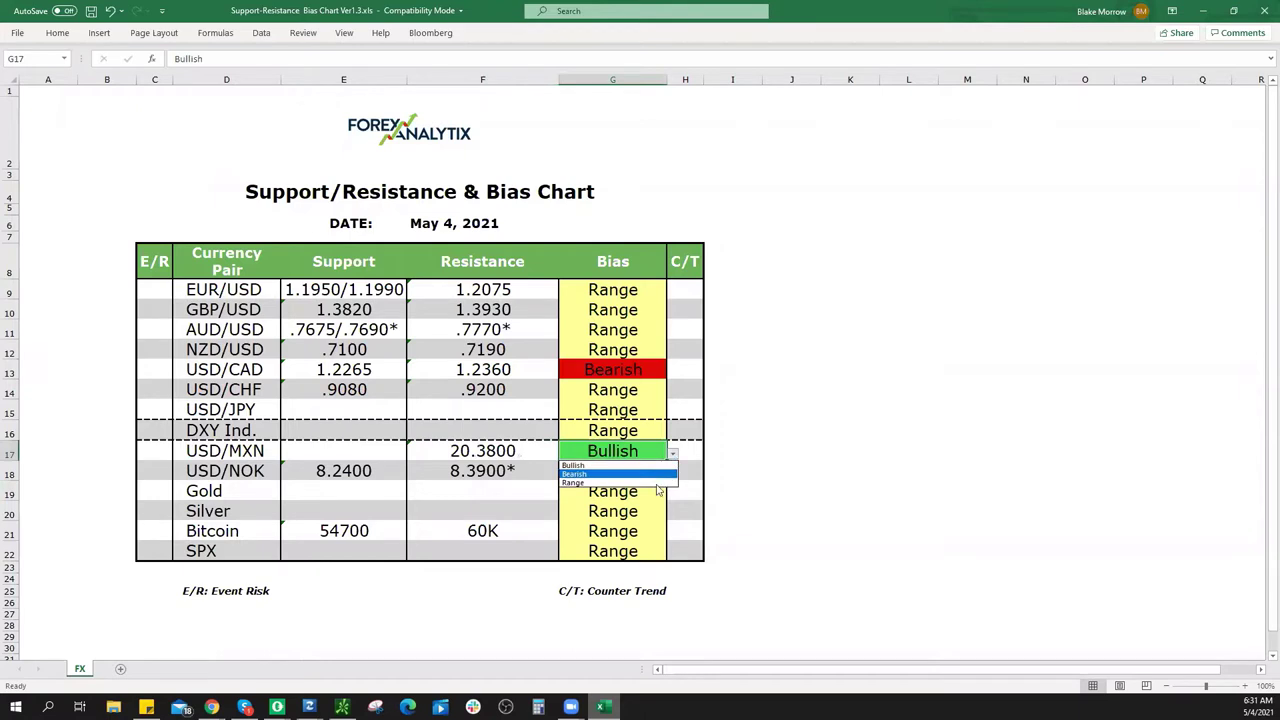
pyautogui.click(660, 486)
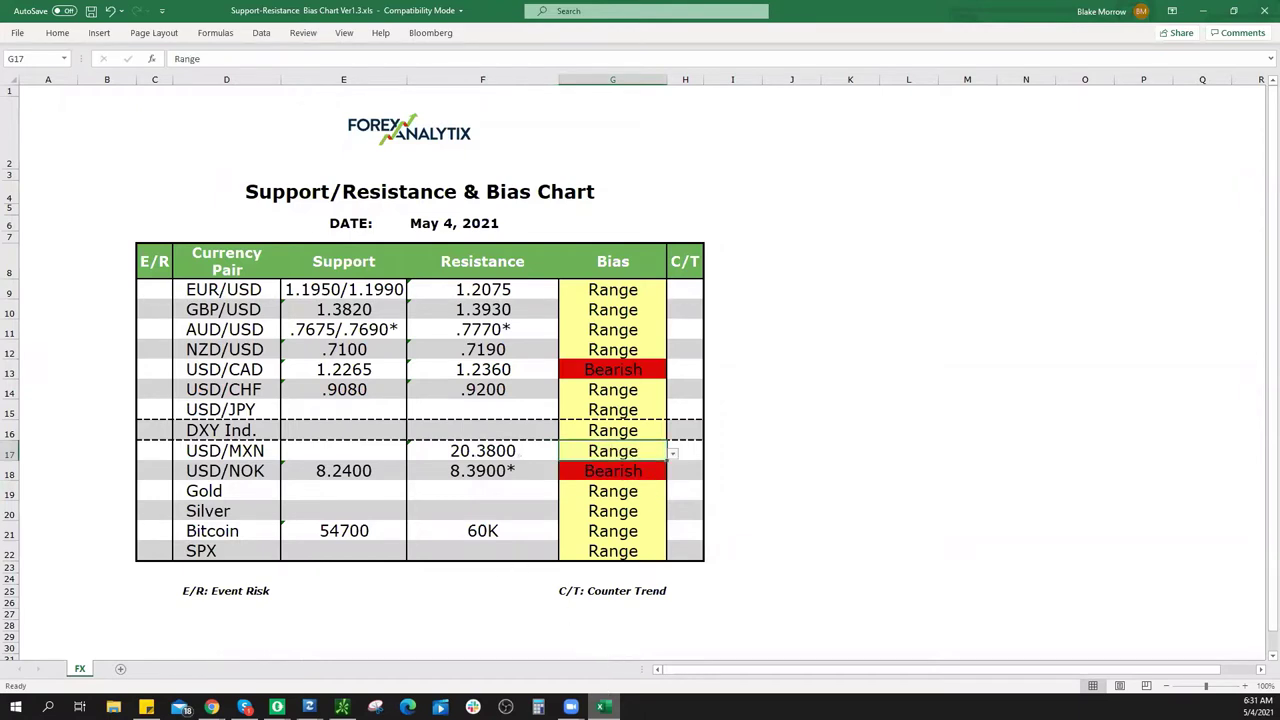
pyautogui.hotkey('alt', 'Tab')
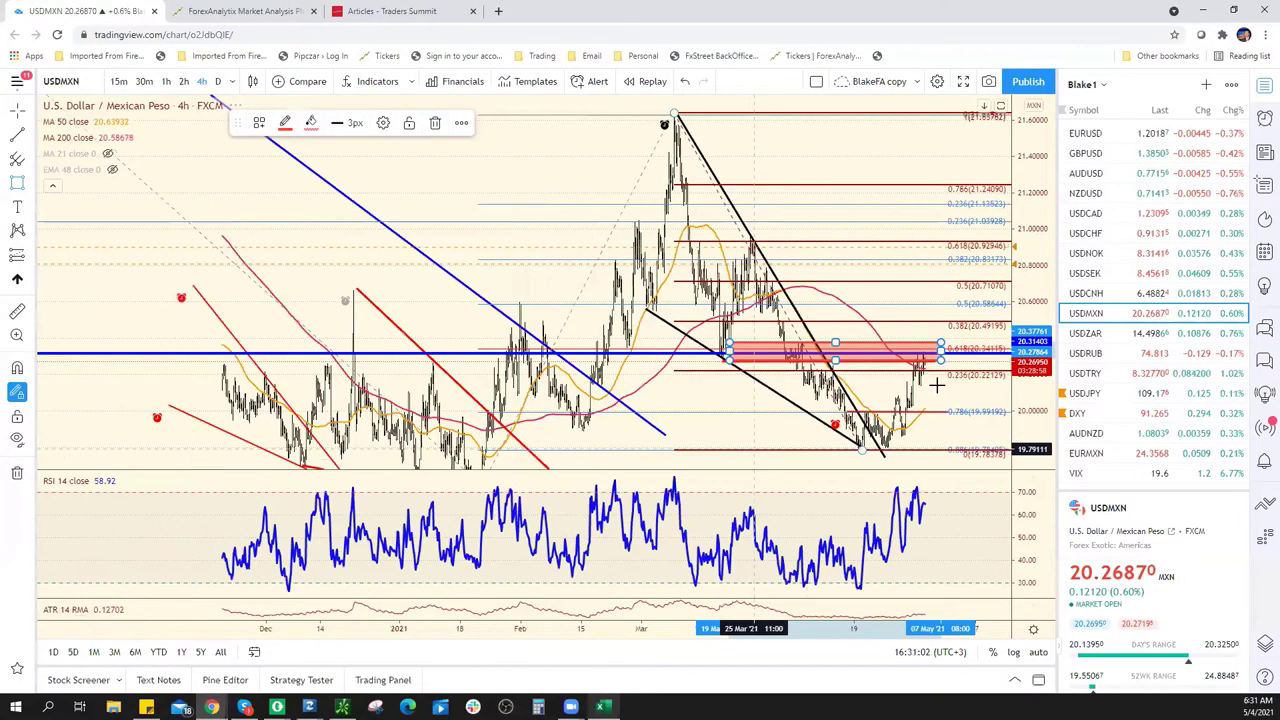
# Switch the USDMXN chart to the 1-hour timeframe using 60
pyautogui.scroll(-3, 937, 384)
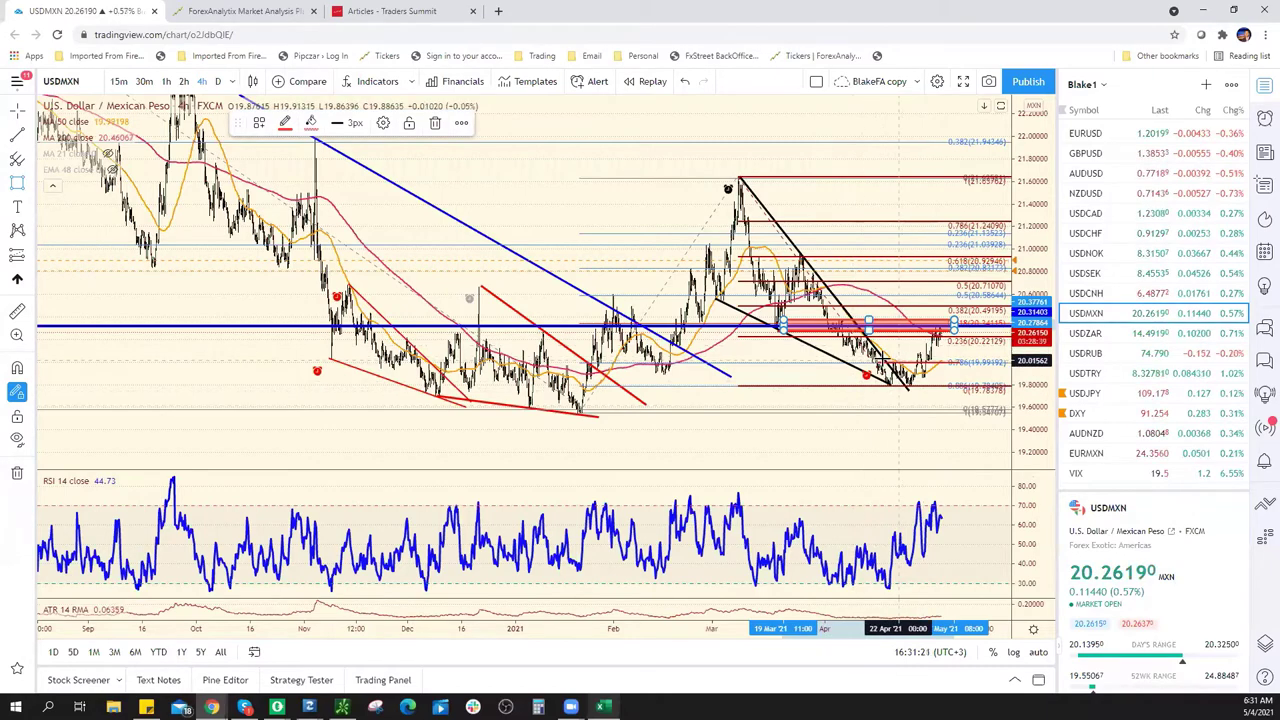
pyautogui.scroll(2, 877, 347)
pyautogui.scroll(1, 877, 347)
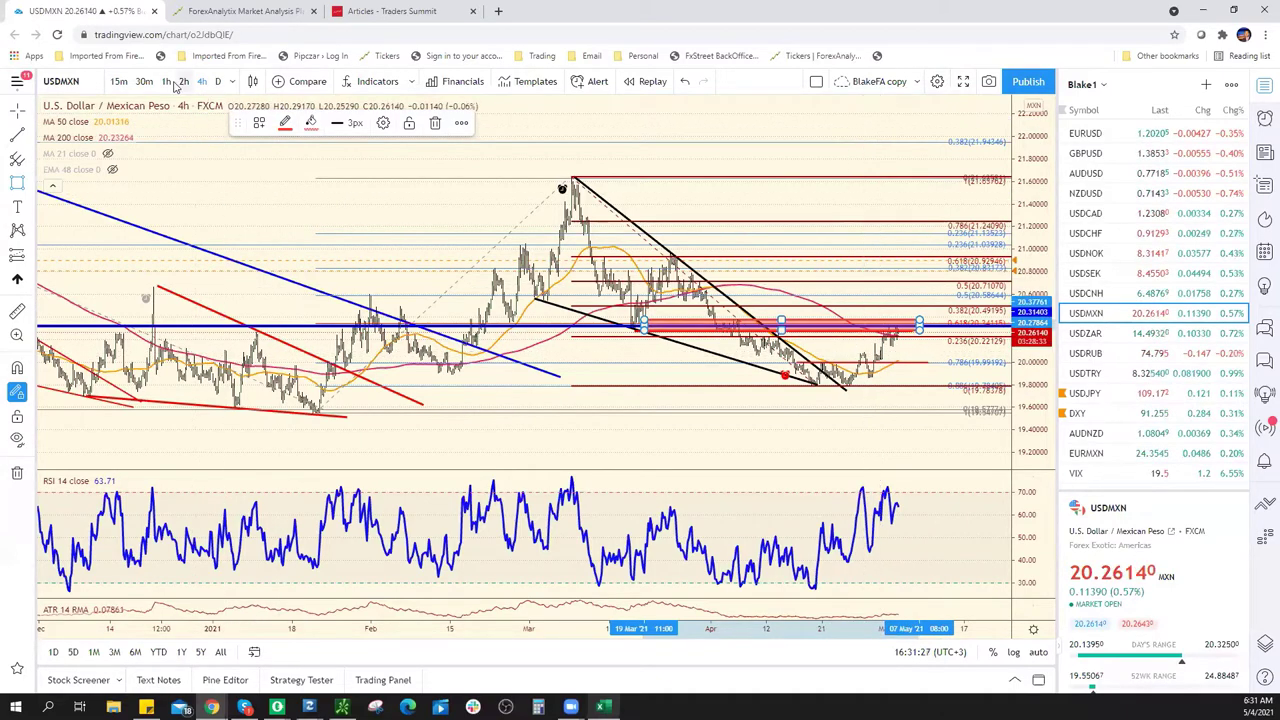
pyautogui.write('60')
pyautogui.press('Return')
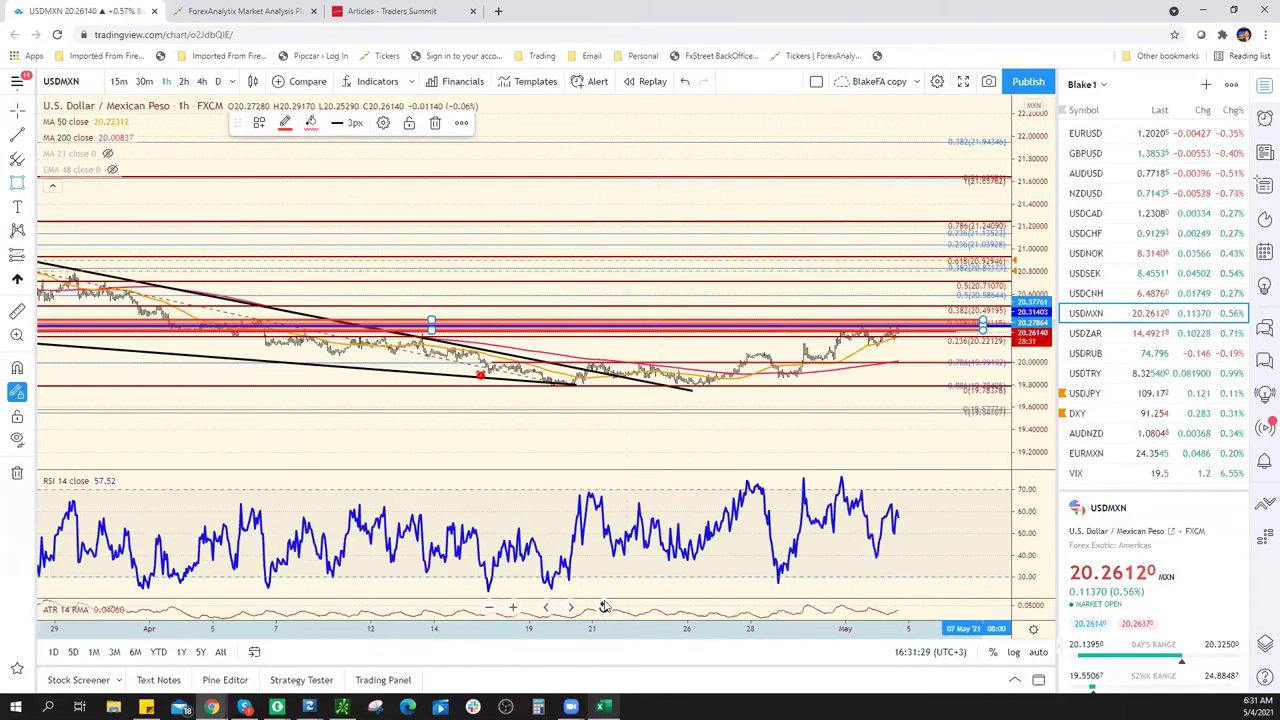
# Anchor a Trend-Based Fib Extension at the late-April low, then cancel it
pyautogui.scroll(-2, 697, 286)
pyautogui.scroll(-1, 720, 292)
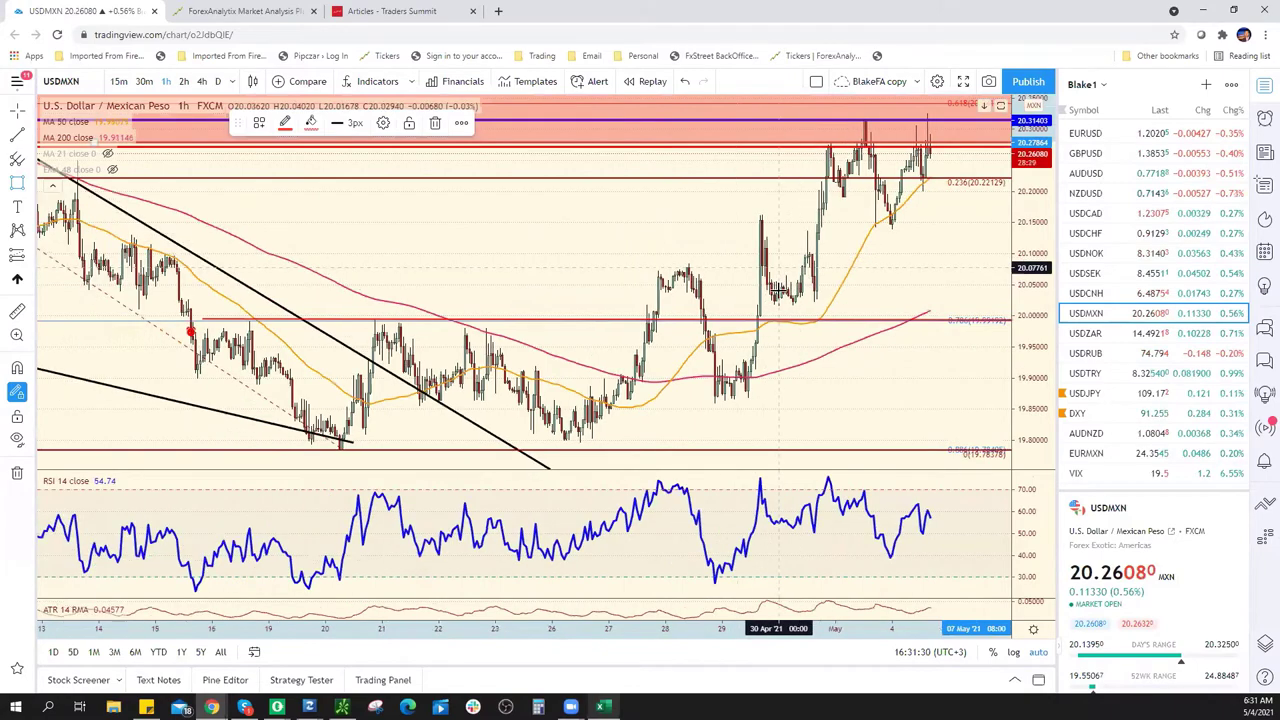
pyautogui.scroll(-1, 748, 298)
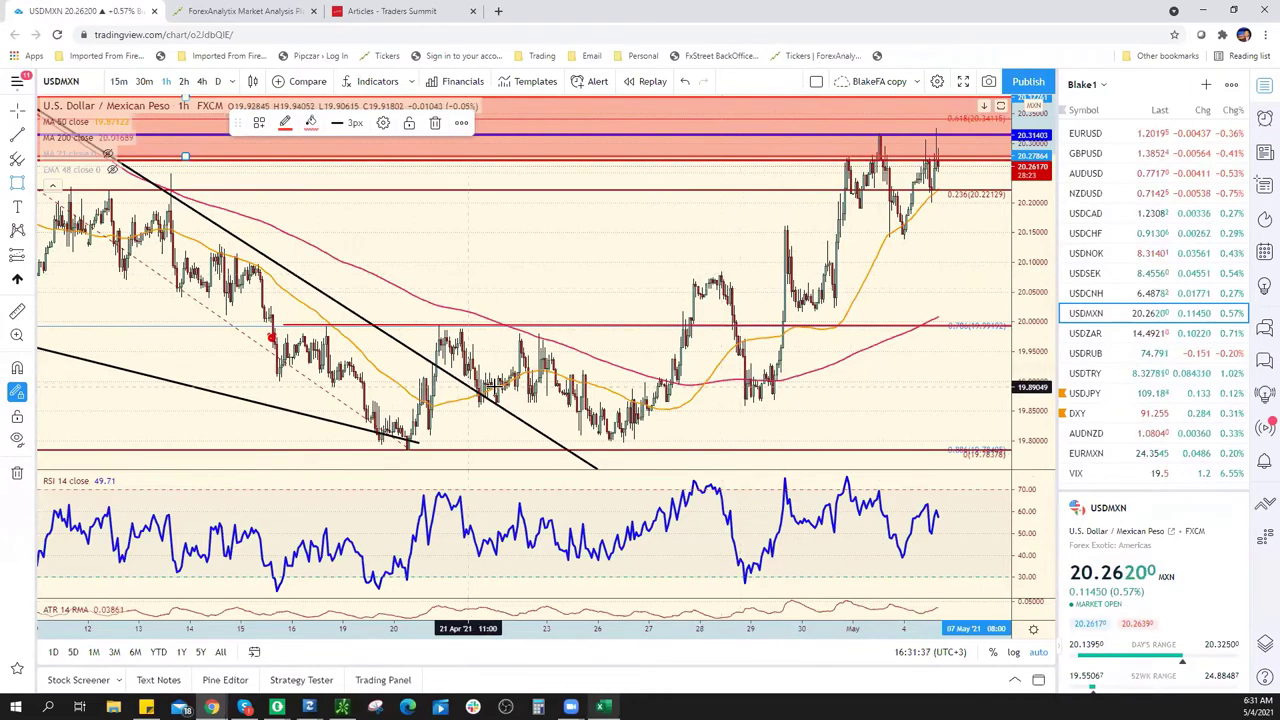
pyautogui.click(30, 162)
pyautogui.click(110, 427)
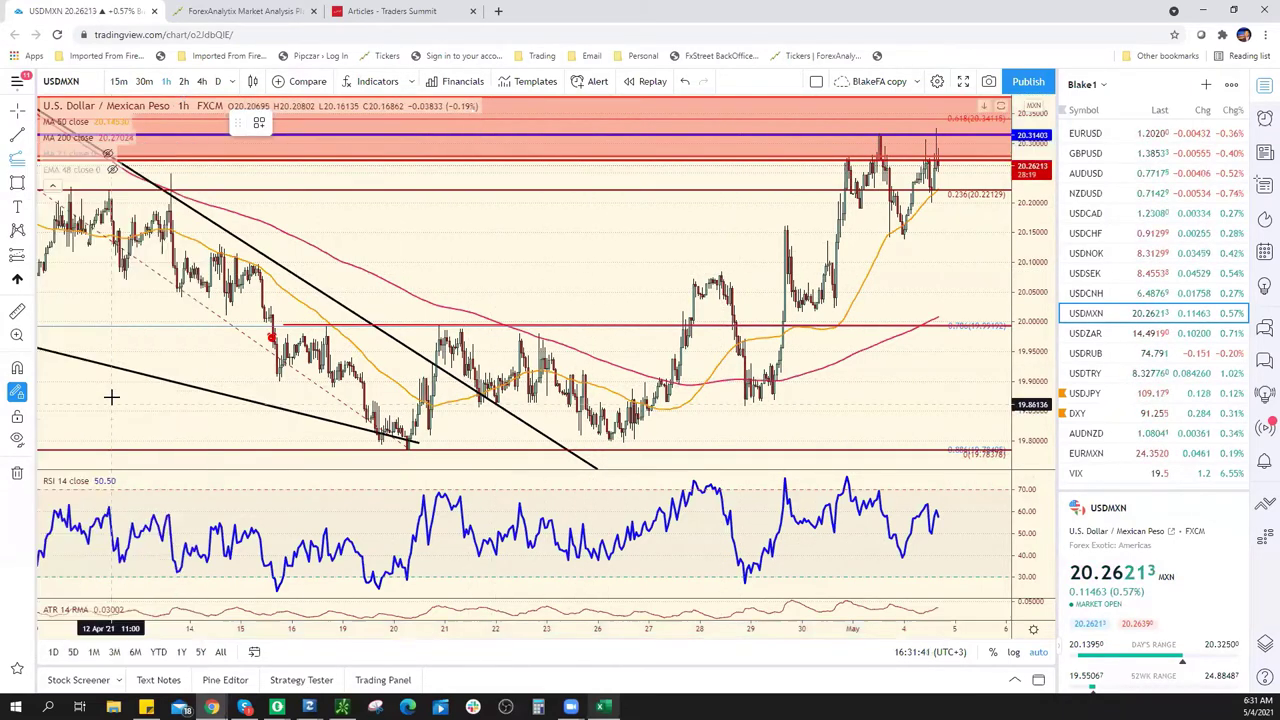
pyautogui.click(26, 166)
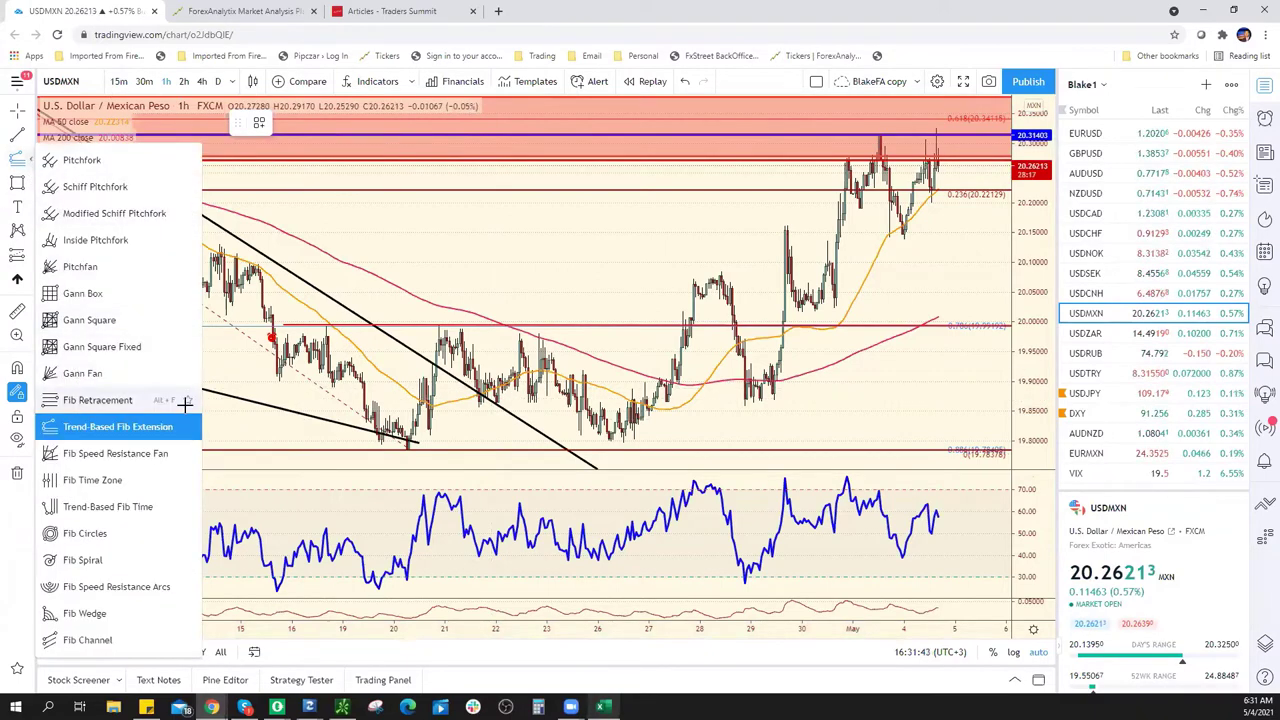
pyautogui.click(120, 412)
pyautogui.click(404, 448)
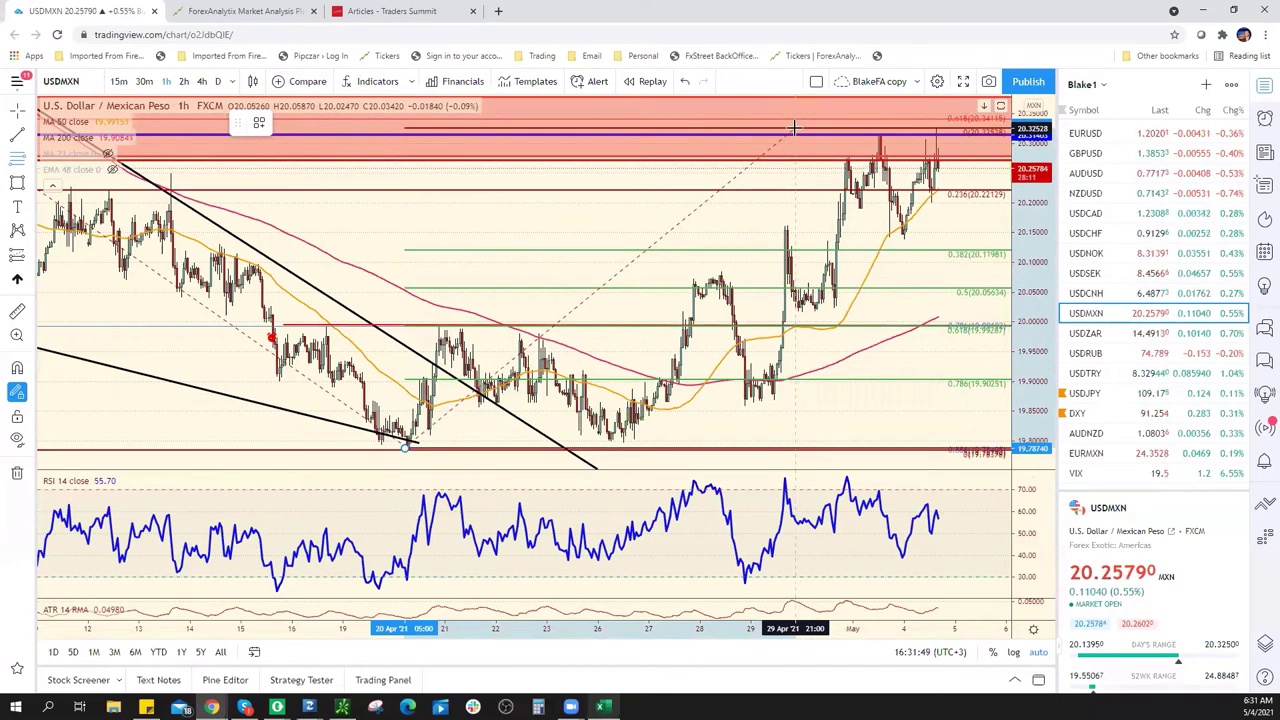
pyautogui.press('Escape')
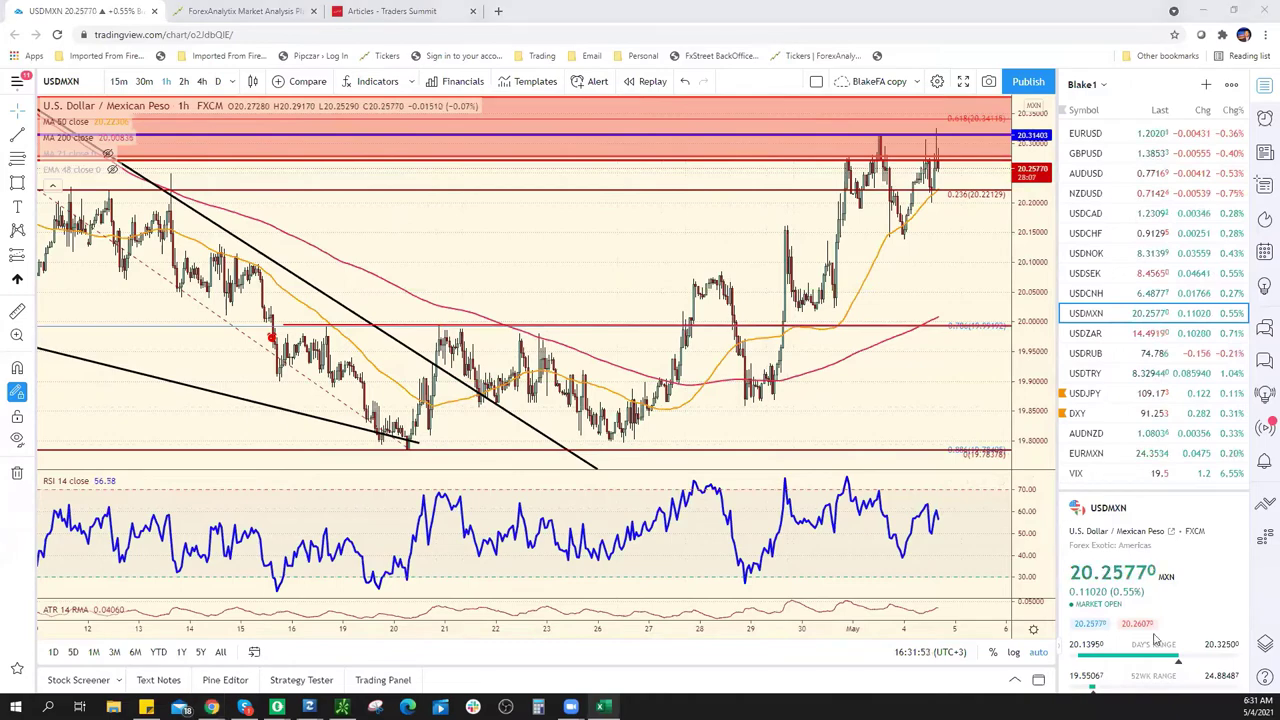
# Enter 20.0000 as the USD/MXN support in cell E17
pyautogui.hotkey('alt', 'Tab')
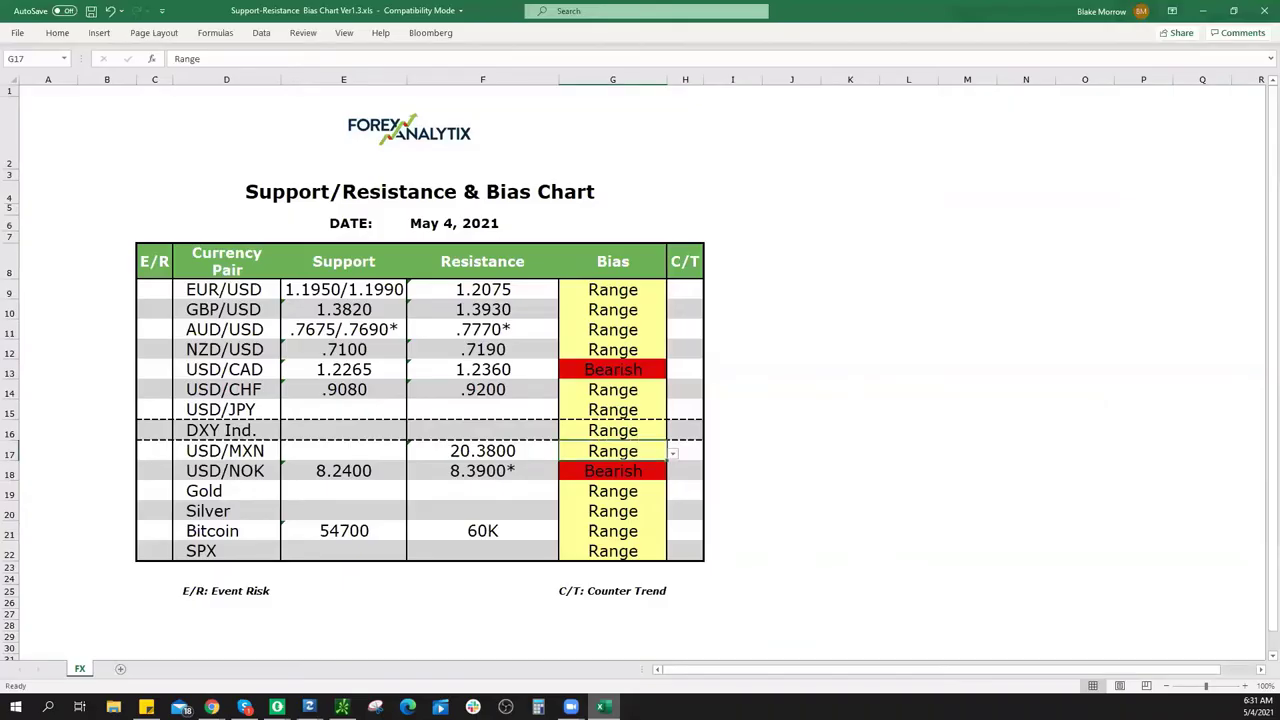
pyautogui.click(374, 453)
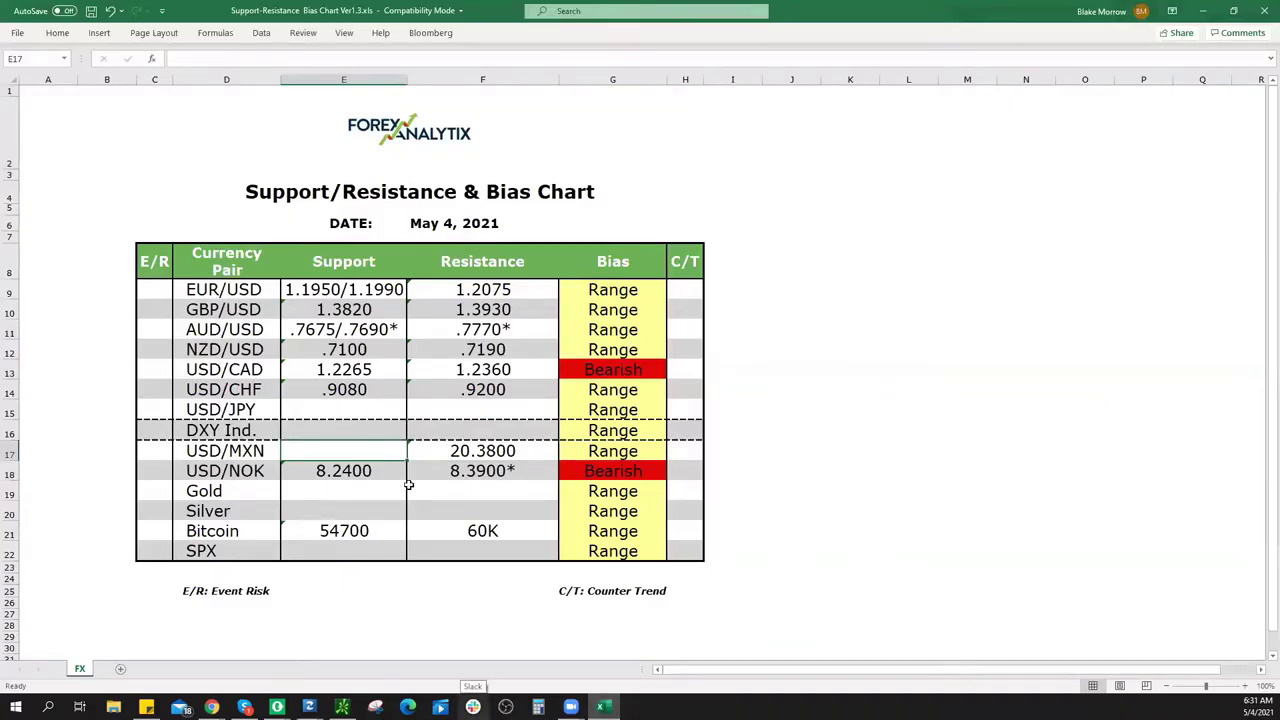
pyautogui.write('20.')
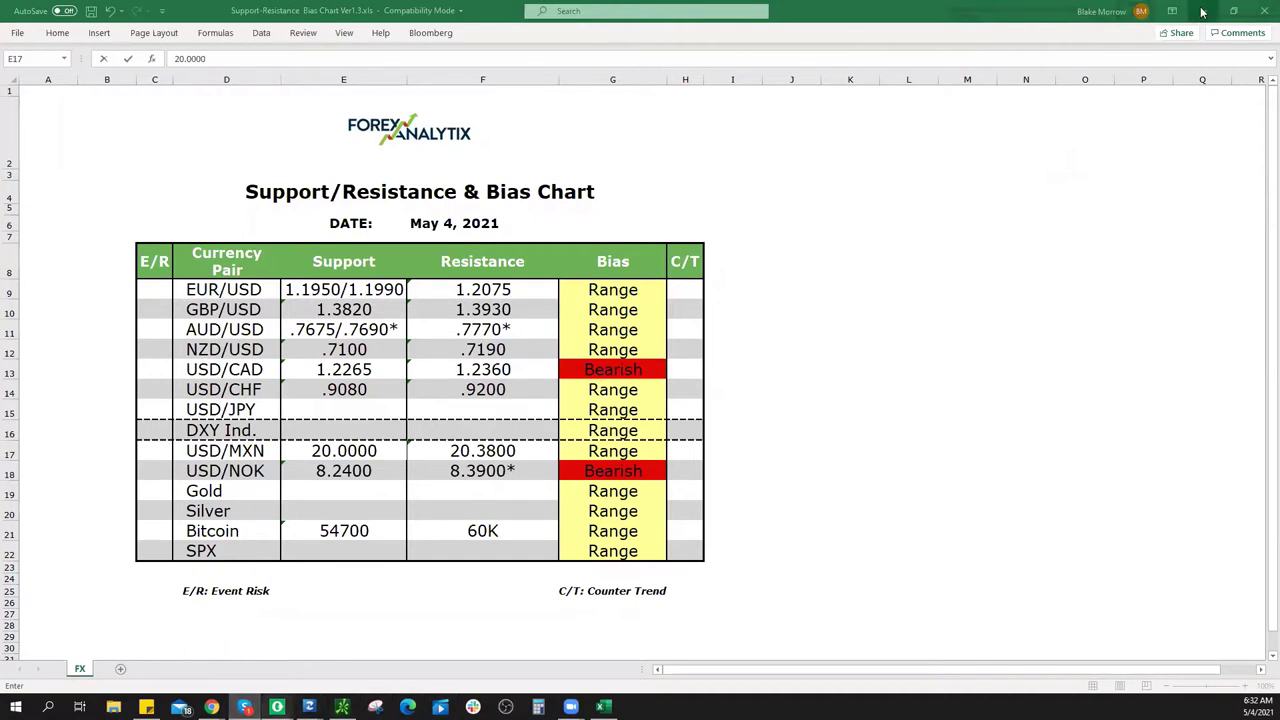
pyautogui.hotkey('alt', 'Tab')
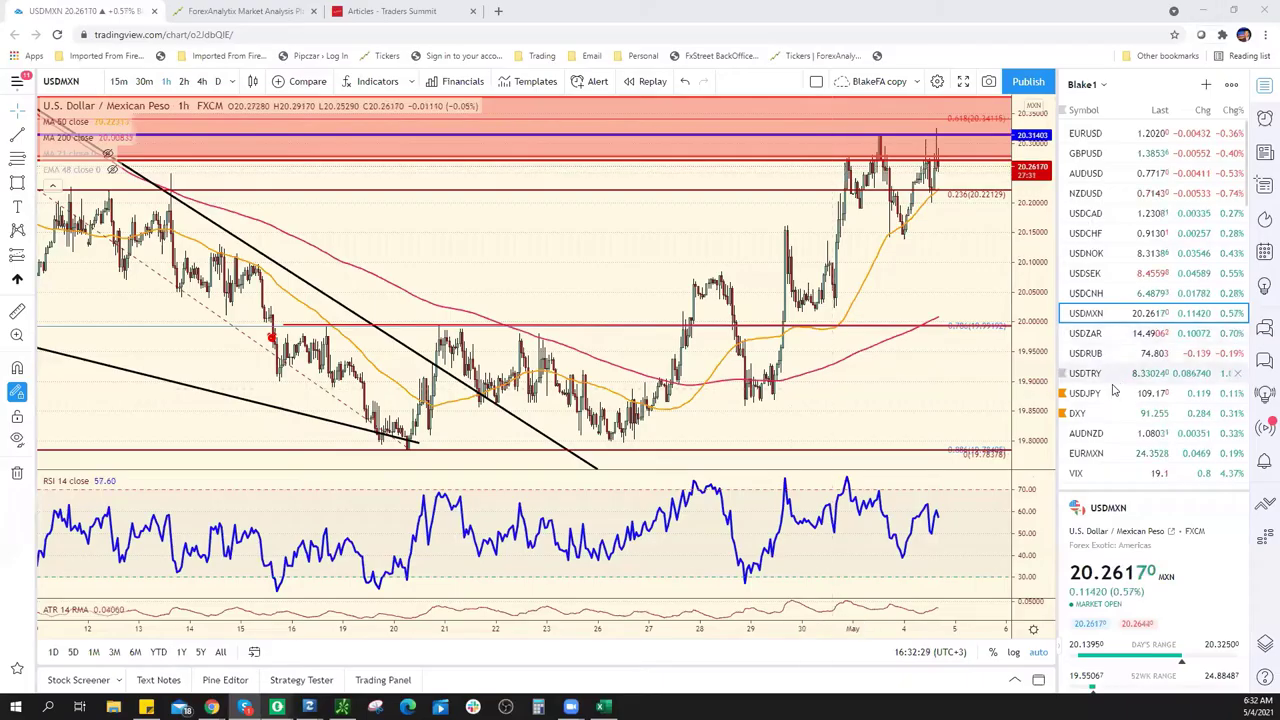
# View USDJPY on a reset, zoomed 4-hour chart, then bring up ForexAnalytix's May 3 Bias Chart
pyautogui.click(1100, 393)
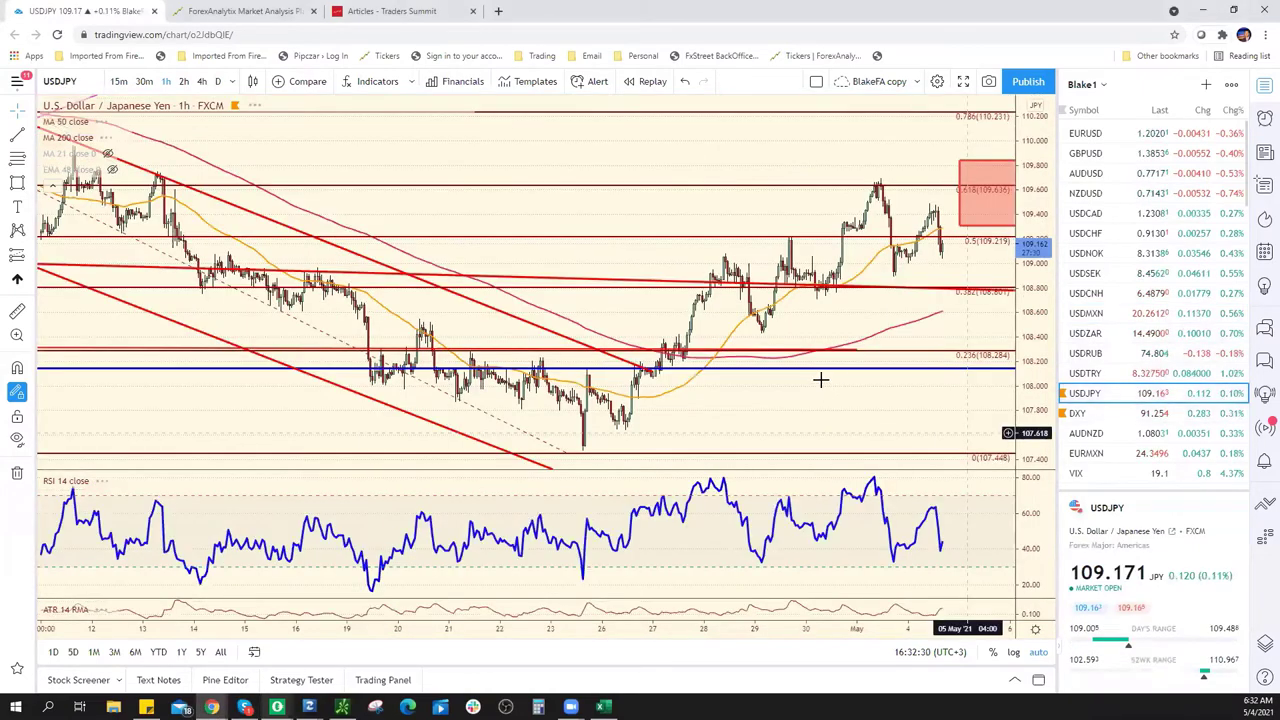
pyautogui.rightClick(955, 330)
pyautogui.click(986, 346)
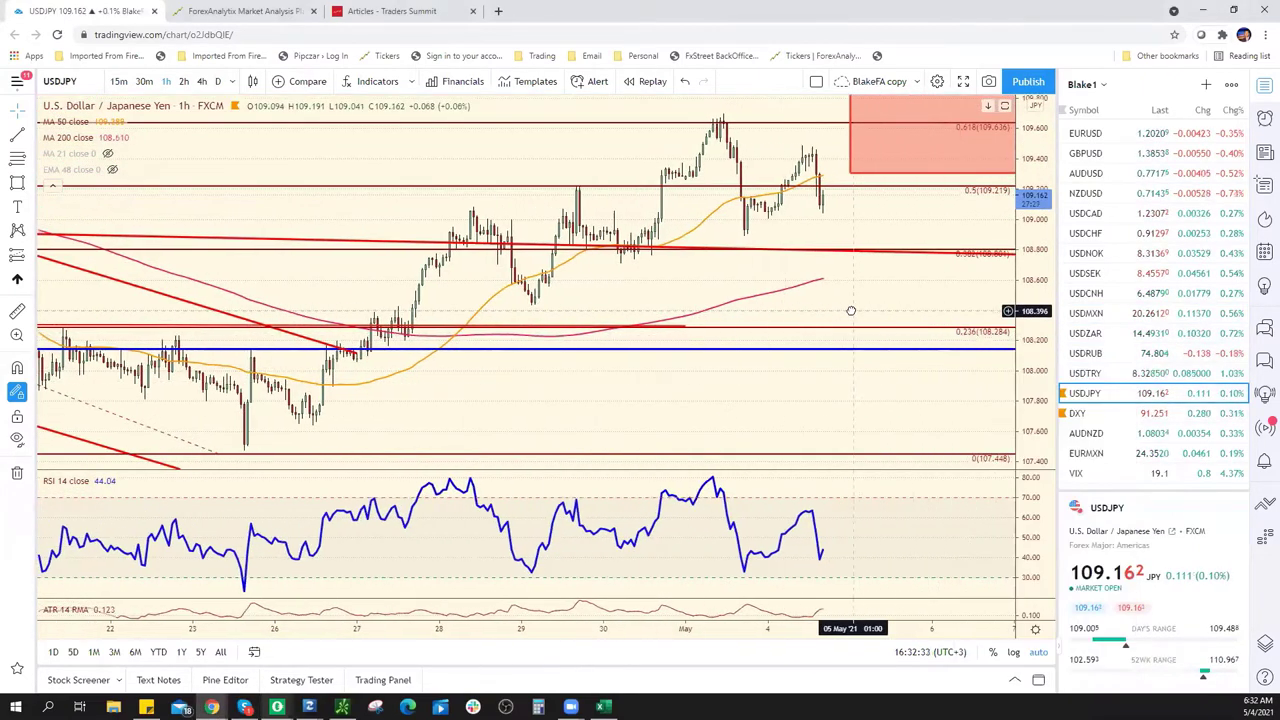
pyautogui.click(202, 81)
pyautogui.scroll(3, 916, 268)
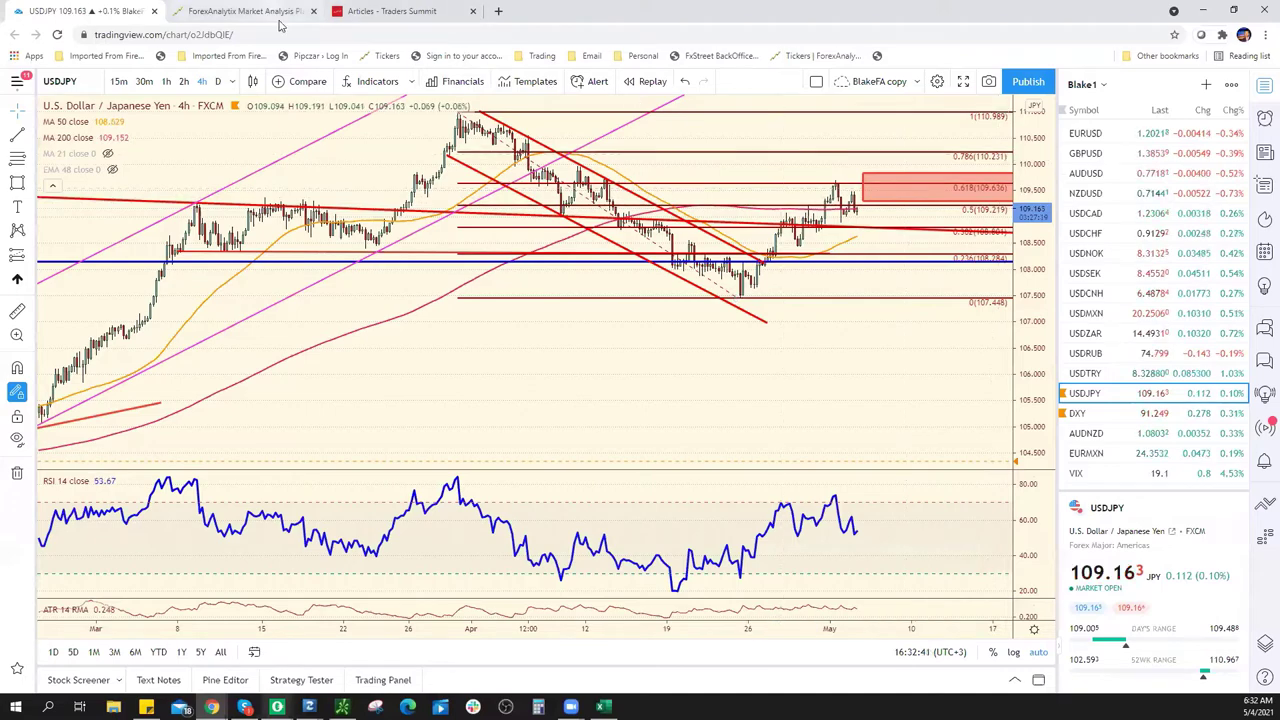
pyautogui.hotkey('ctrl', 'Tab')
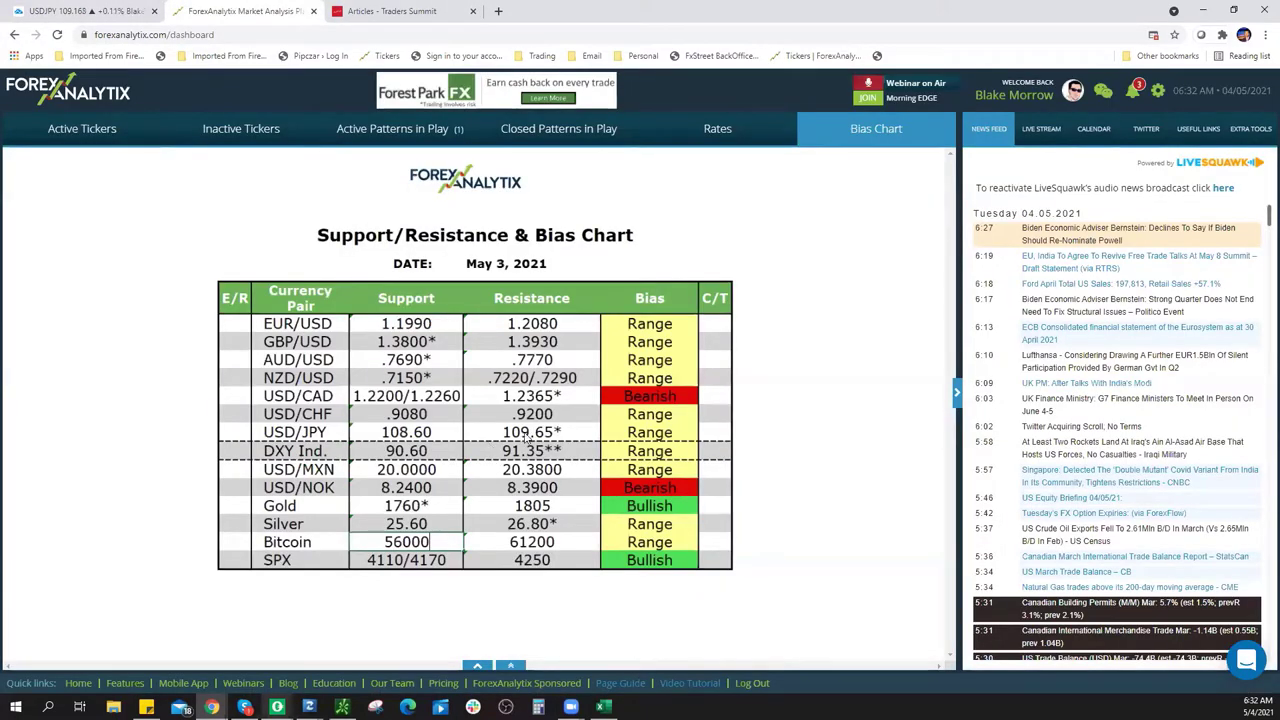
# Return to the USDJPY 4h chart, price near 109.17 below the 0.5 Fib at 109.219
pyautogui.click(97, 14)
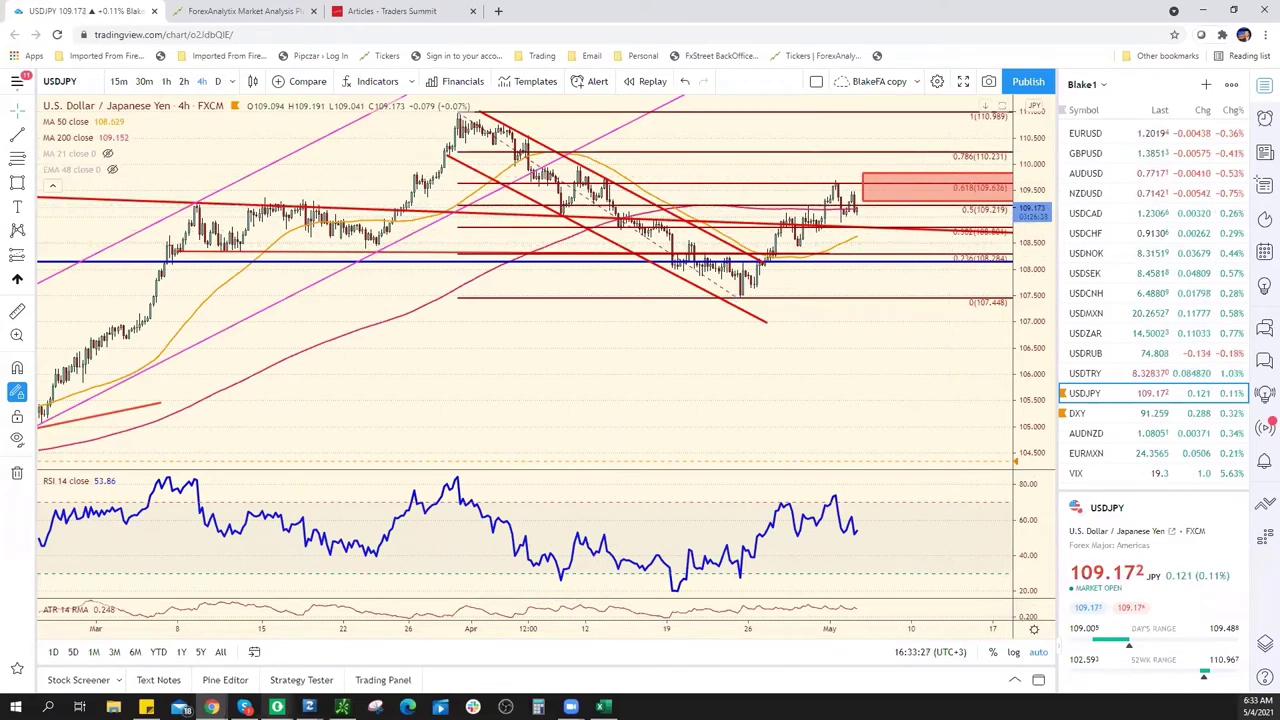
# Record USD/JPY resistance 109.65* in F15 and support 108.50 in E15
pyautogui.hotkey('alt', 'Tab')
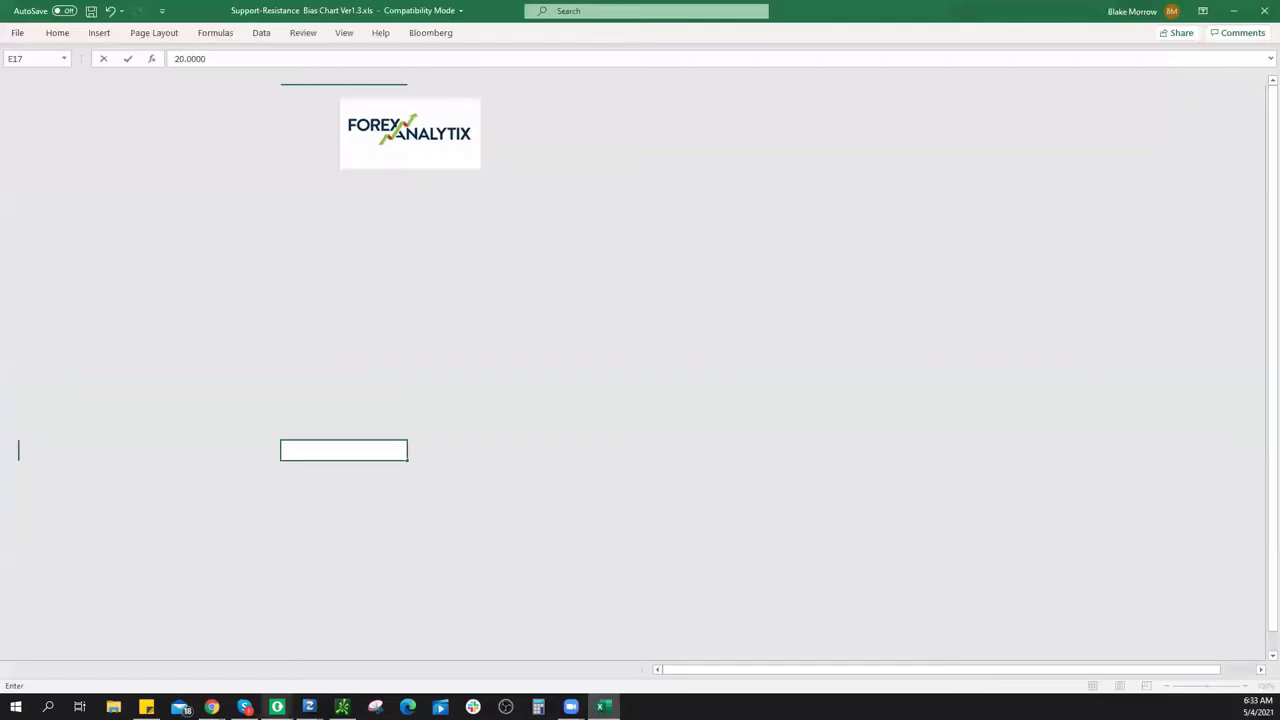
pyautogui.click(546, 418)
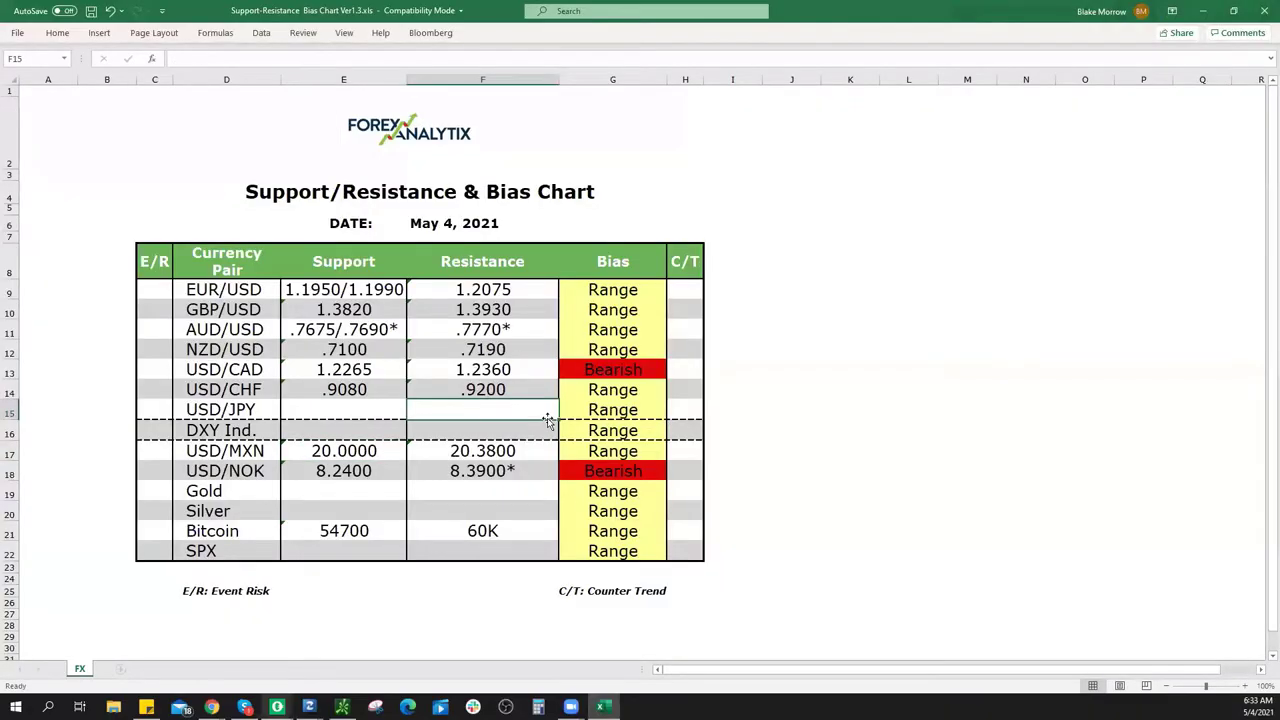
pyautogui.write('109.65')
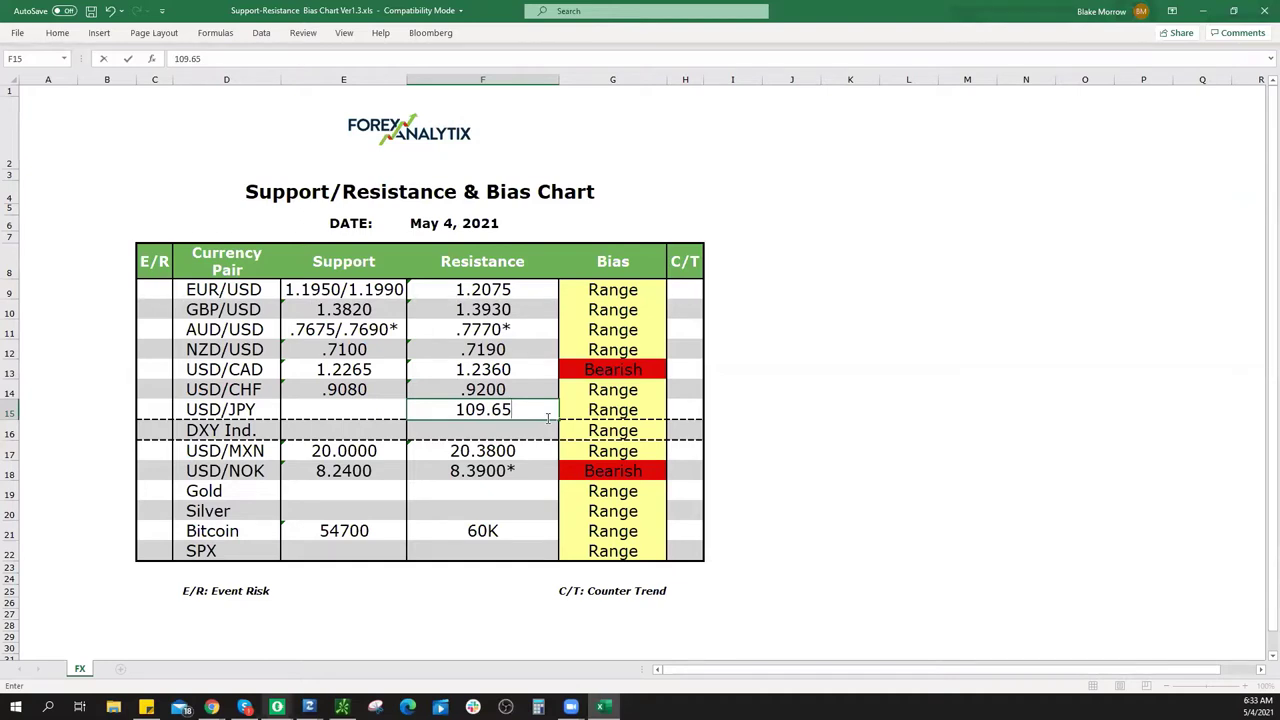
pyautogui.write('*')
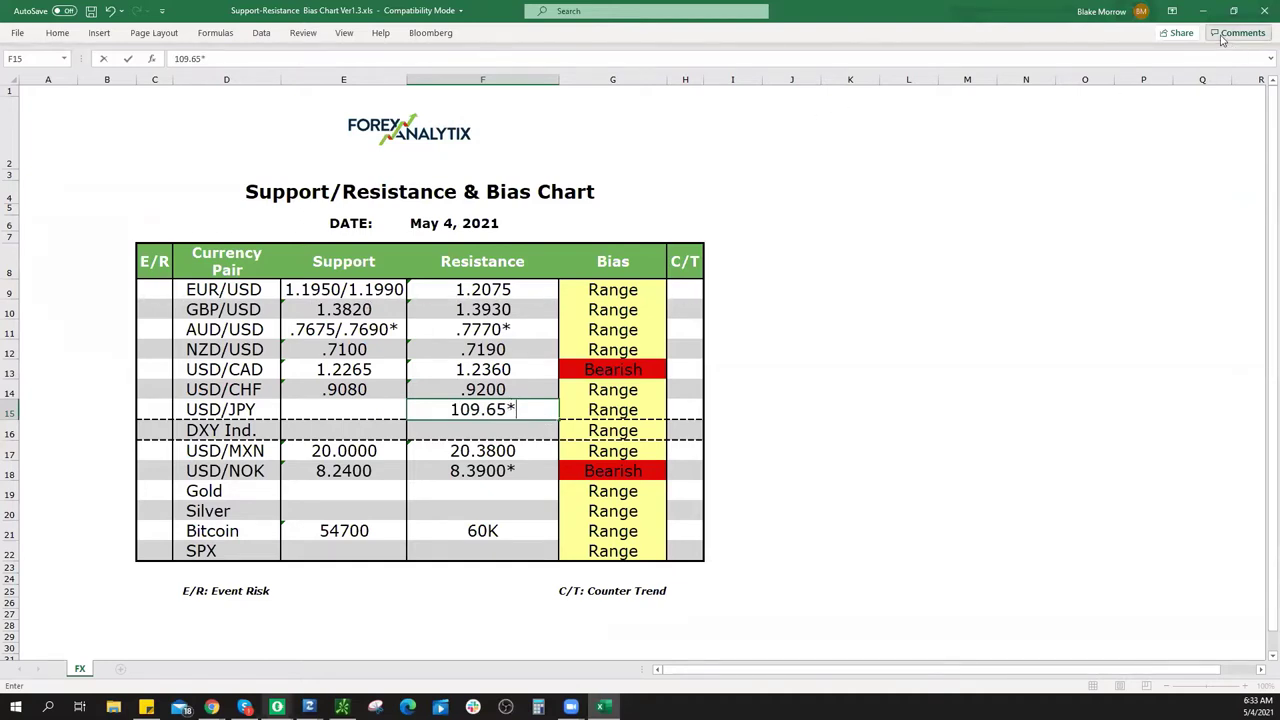
pyautogui.click(350, 406)
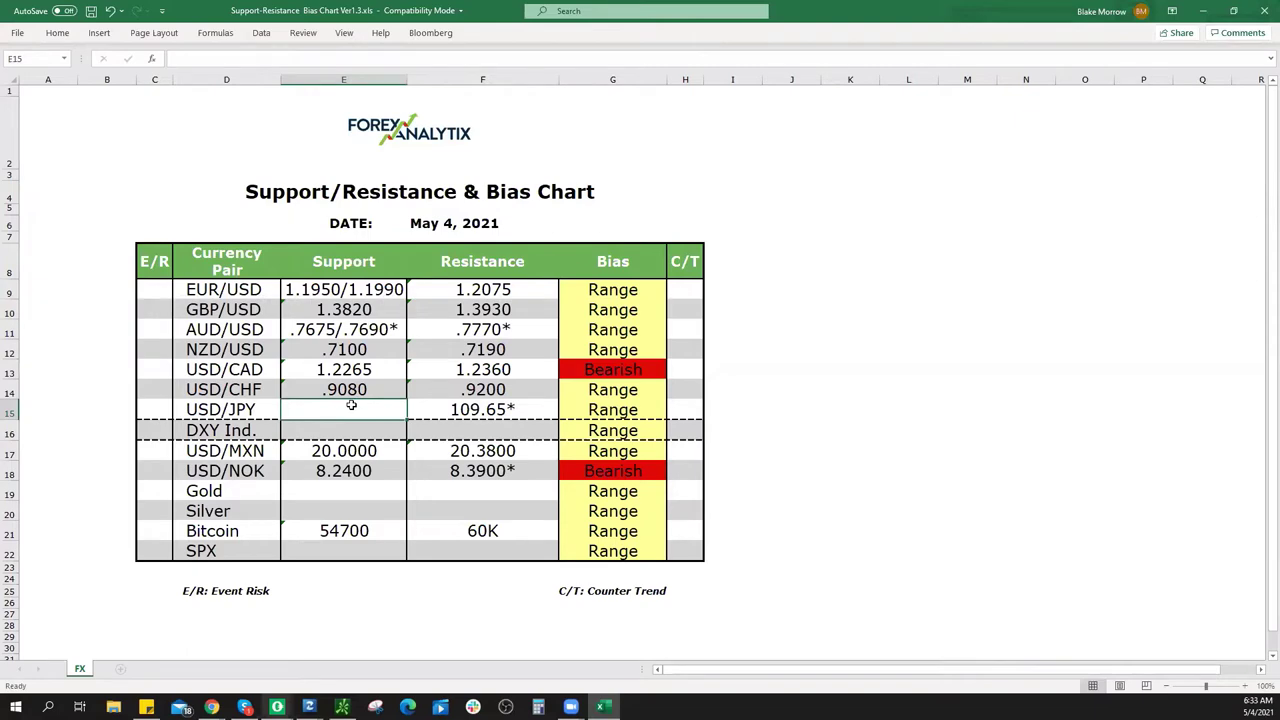
pyautogui.write('108.50')
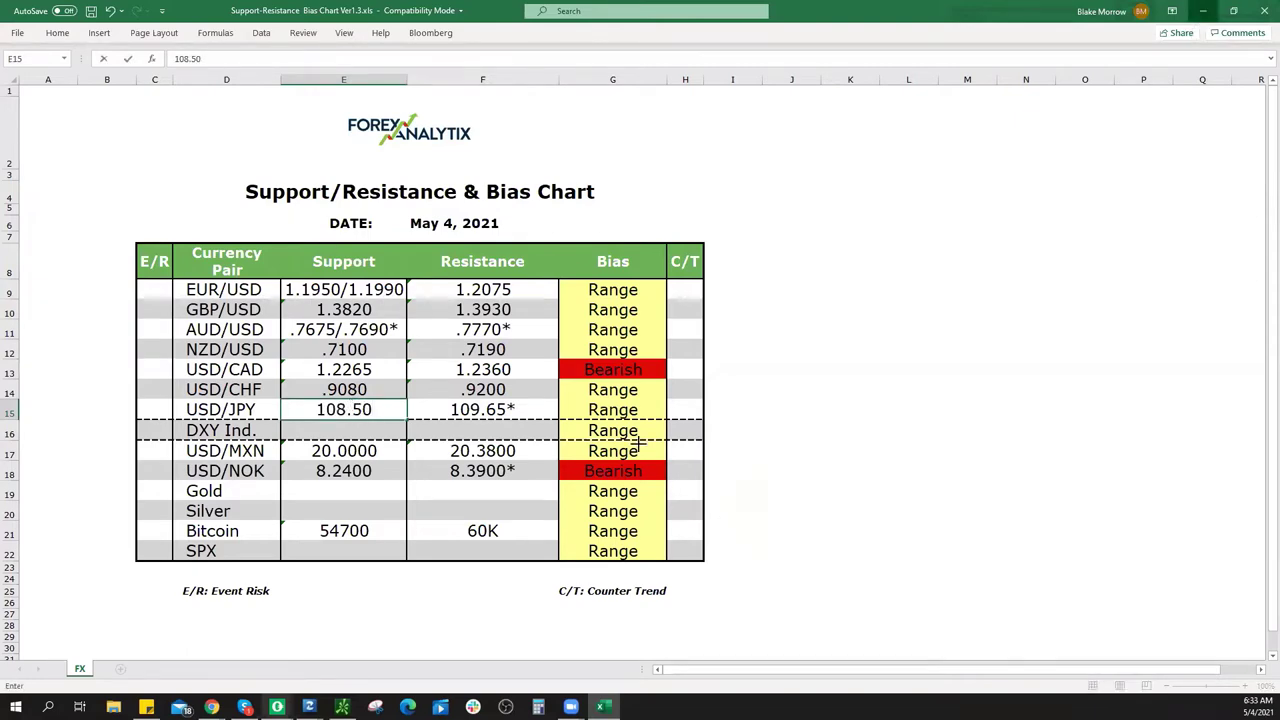
pyautogui.hotkey('alt', 'Tab')
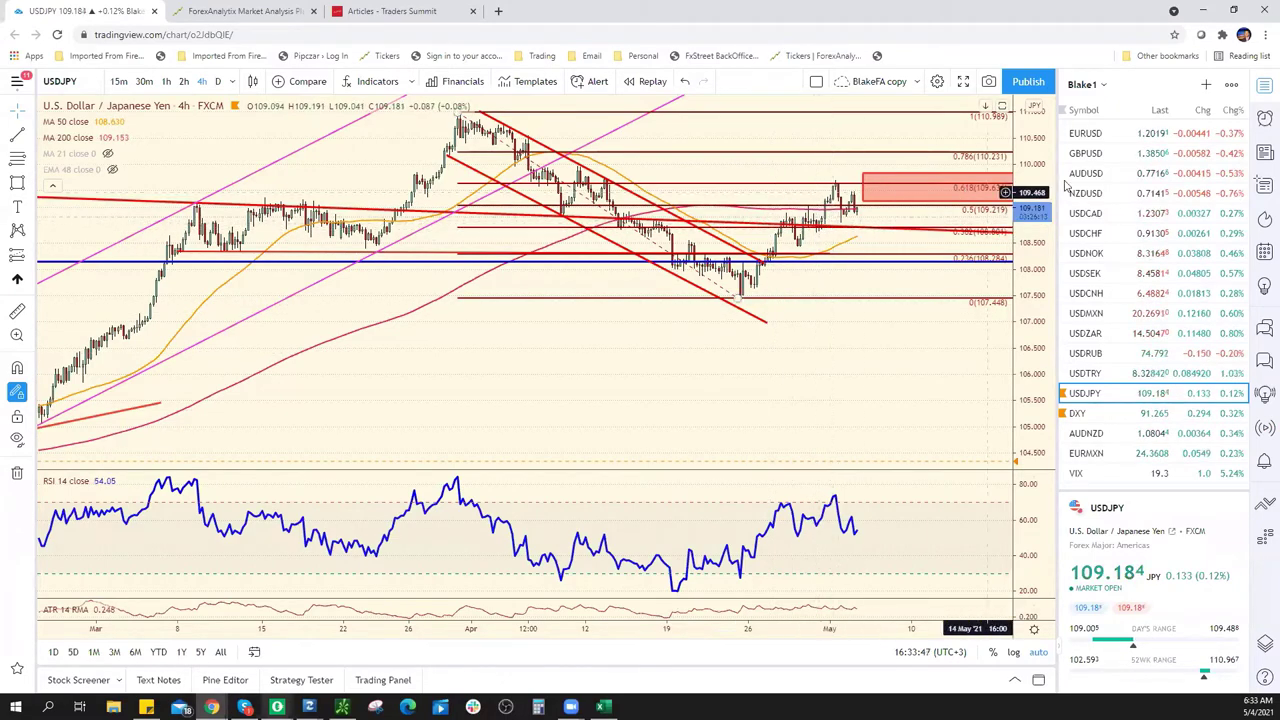
# Check the DXY 4h chart levels, including the alert line near 91.385 and 91.35 label
pyautogui.click(1135, 413)
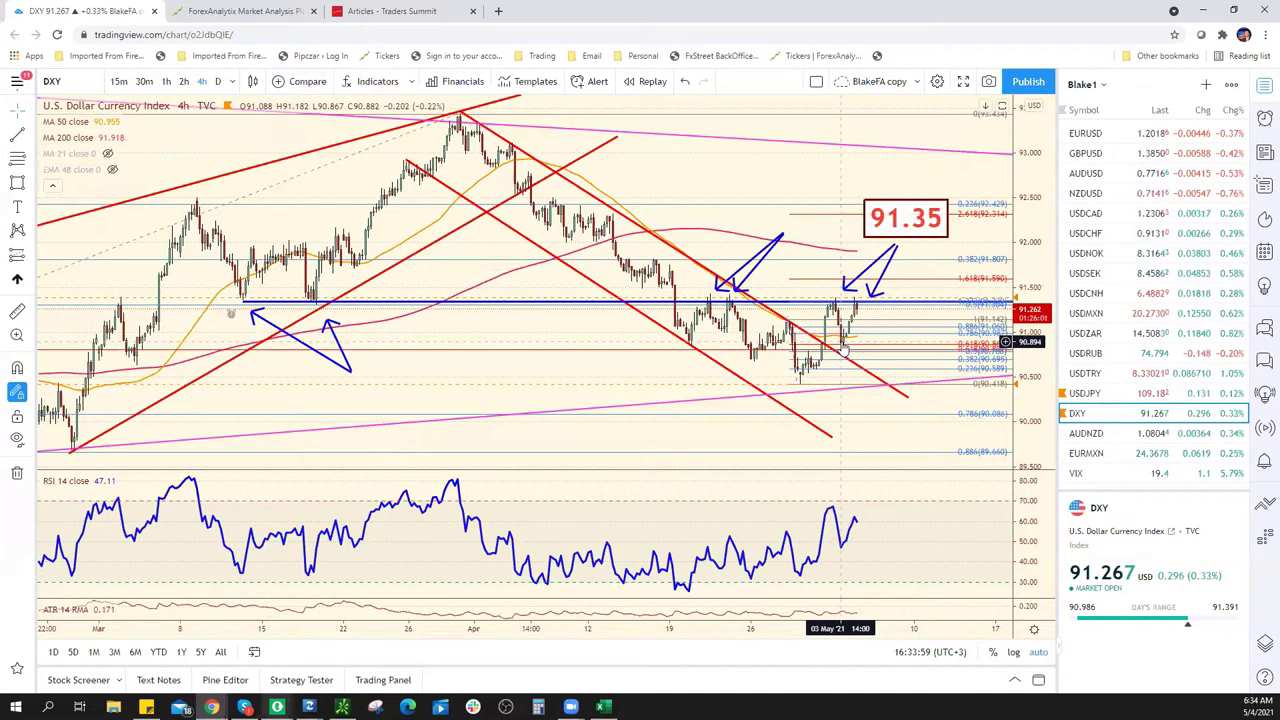
pyautogui.hotkey('alt', 'Tab')
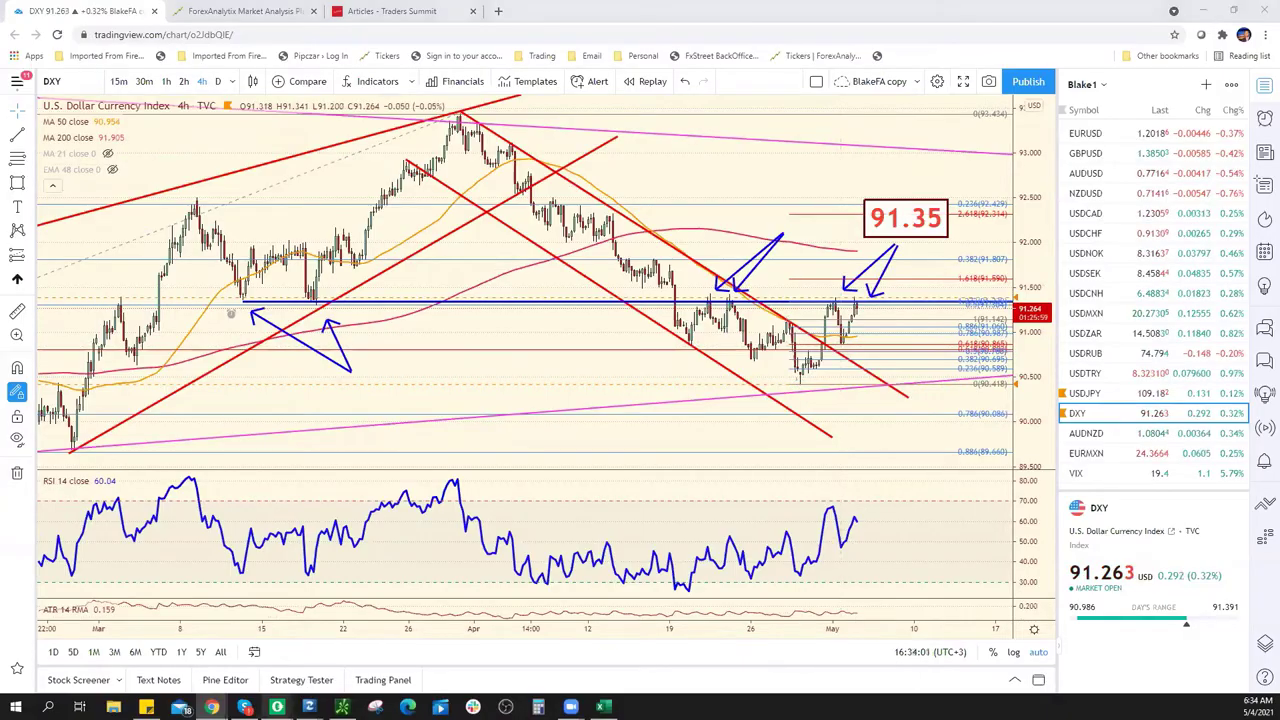
# Type DXY Ind. resistance 91.40* in F16 and support 90.90 in E16, then minimize Excel
pyautogui.click(505, 431)
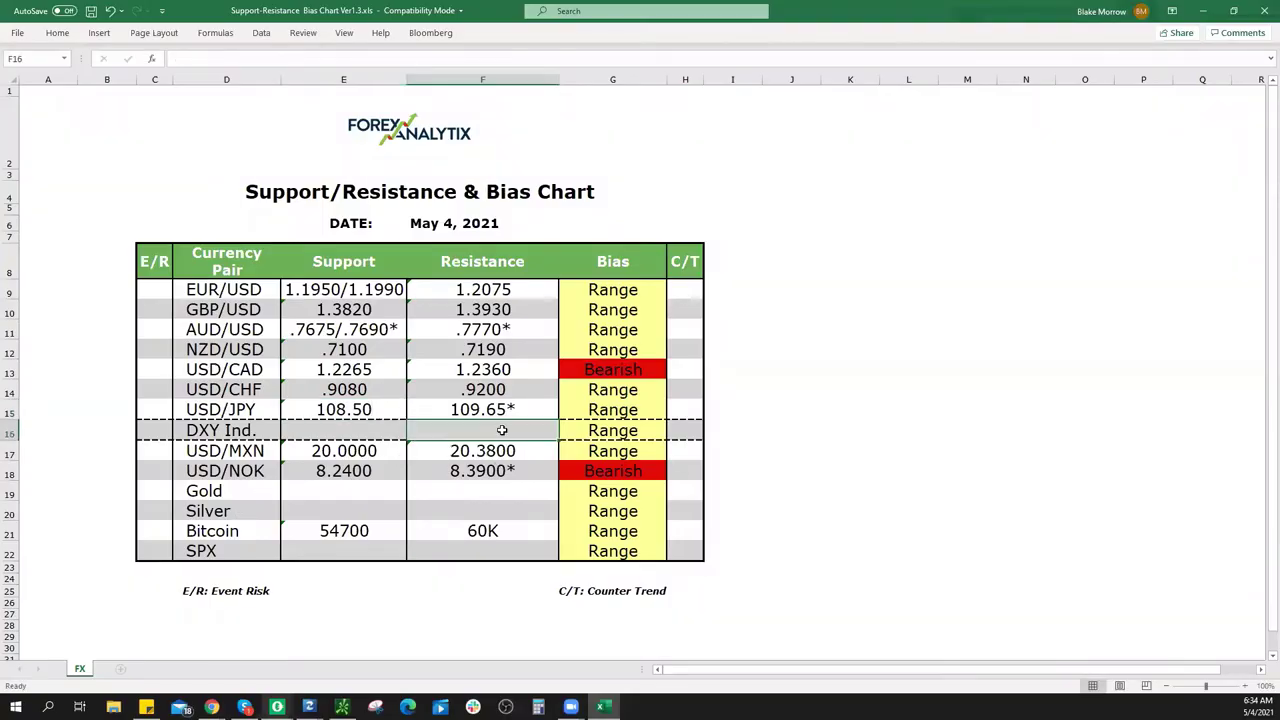
pyautogui.write('91.40*')
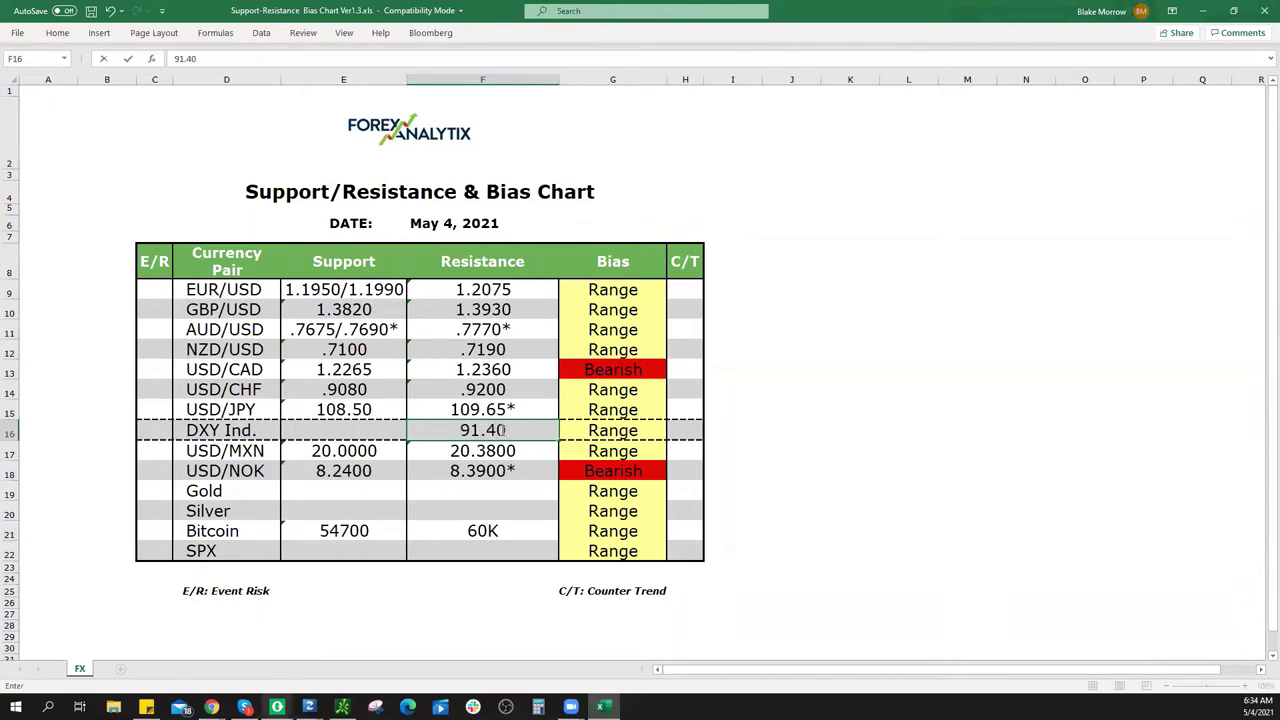
pyautogui.click(370, 432)
pyautogui.write('90.90')
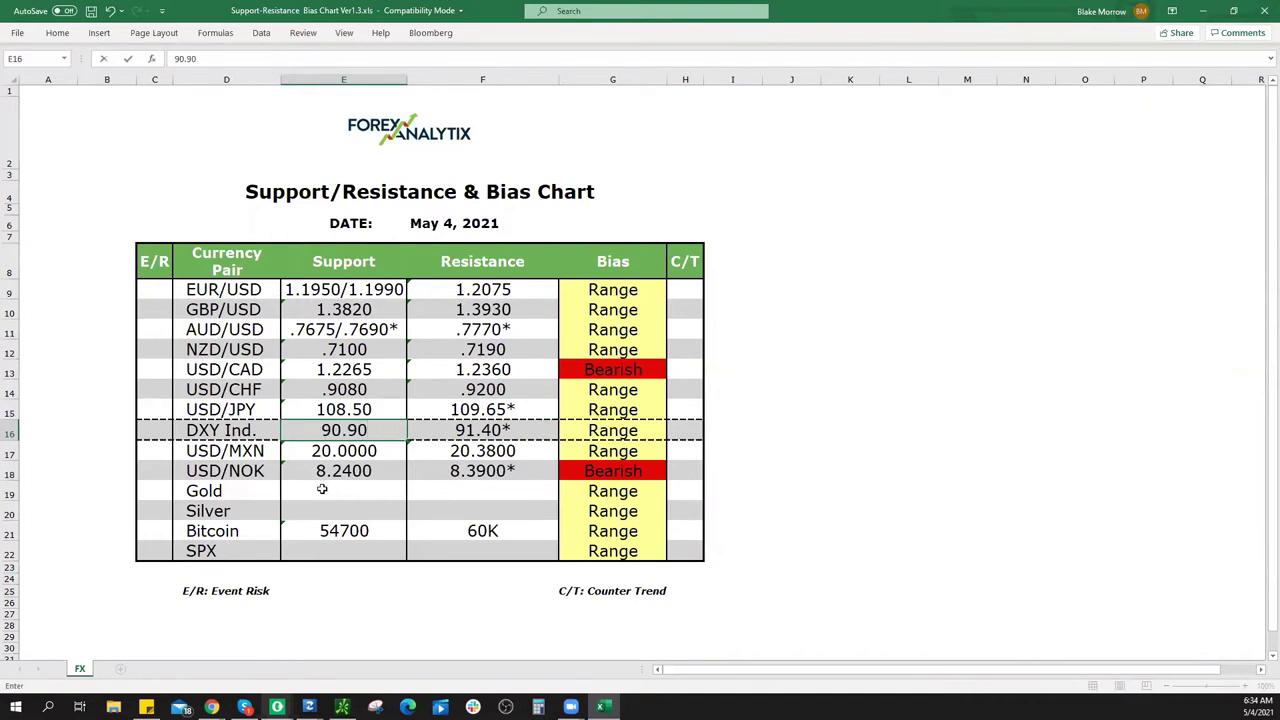
pyautogui.click(1203, 11)
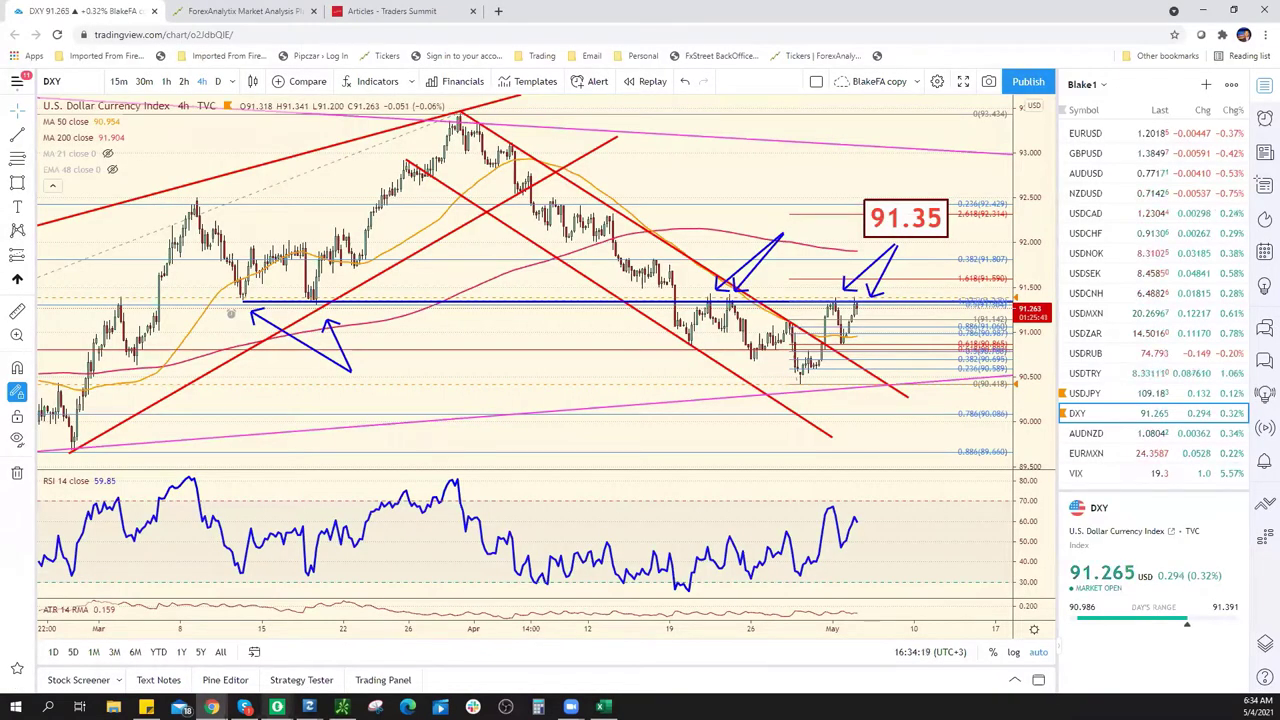
# Show the Silver (XAGUSD) 4h chart zoomed out to January history, then return to the spreadsheet
pyautogui.scroll(-5, 1128, 435)
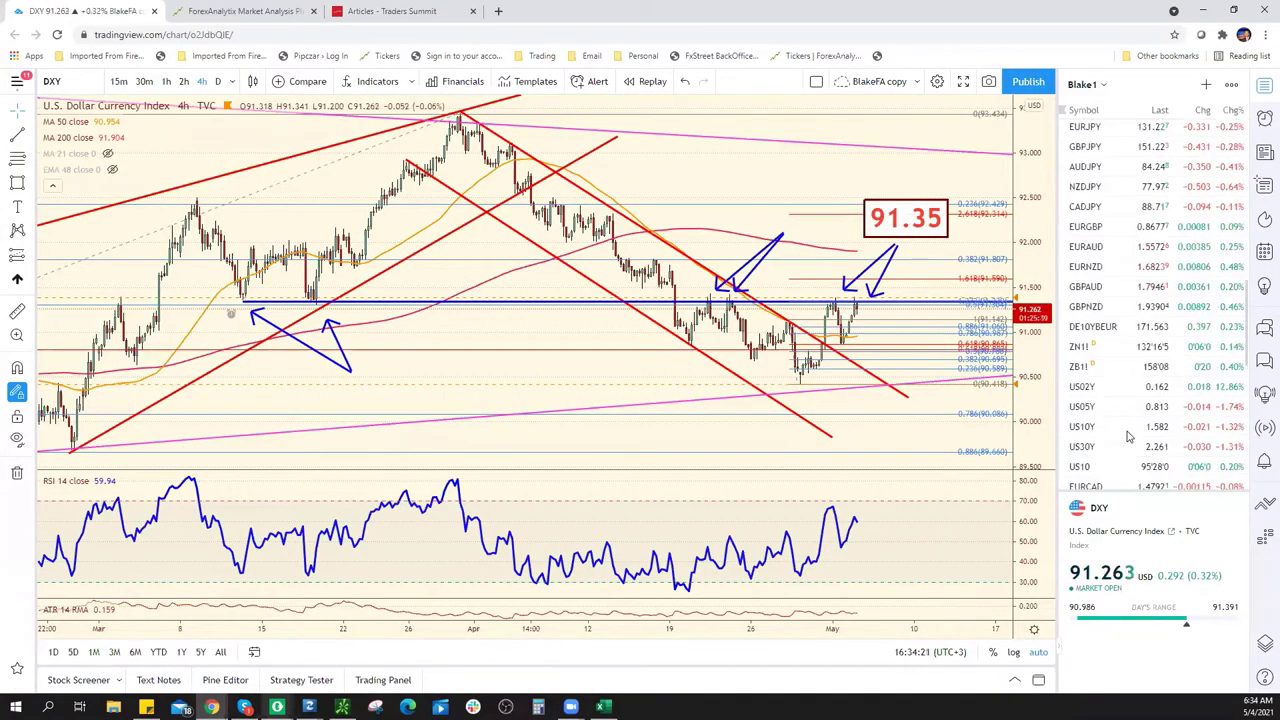
pyautogui.scroll(-5, 1128, 435)
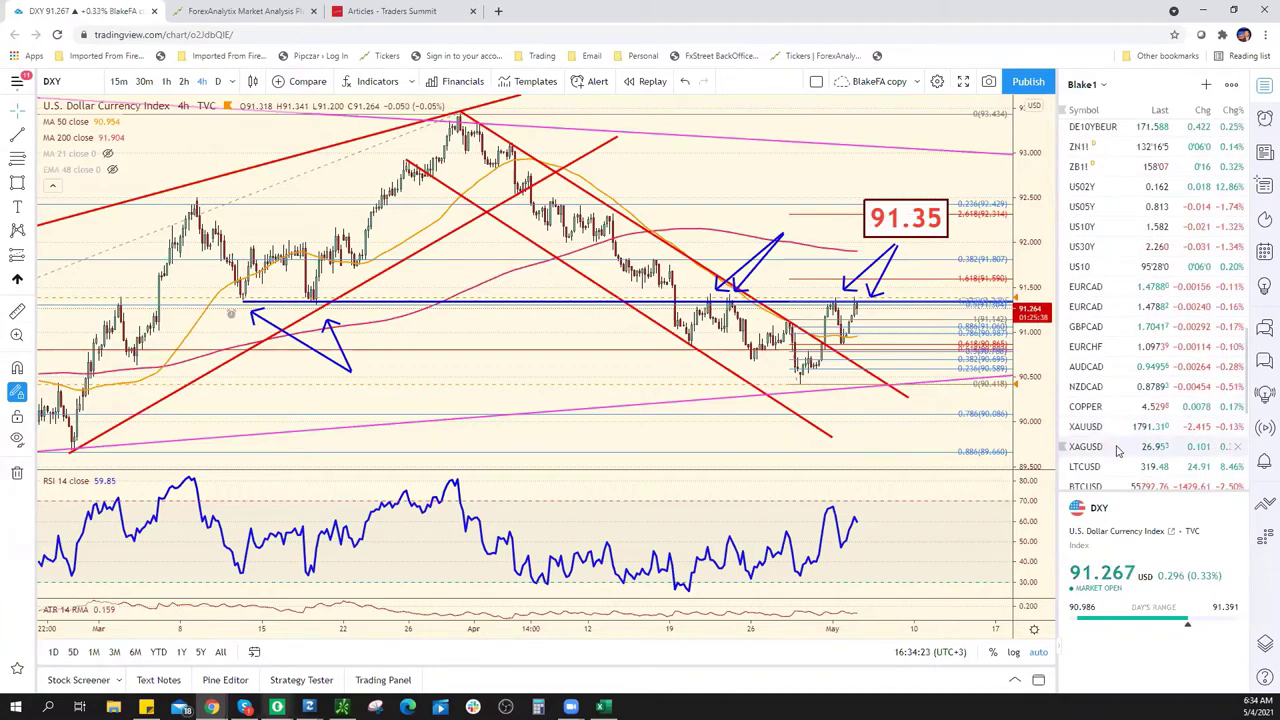
pyautogui.click(1118, 448)
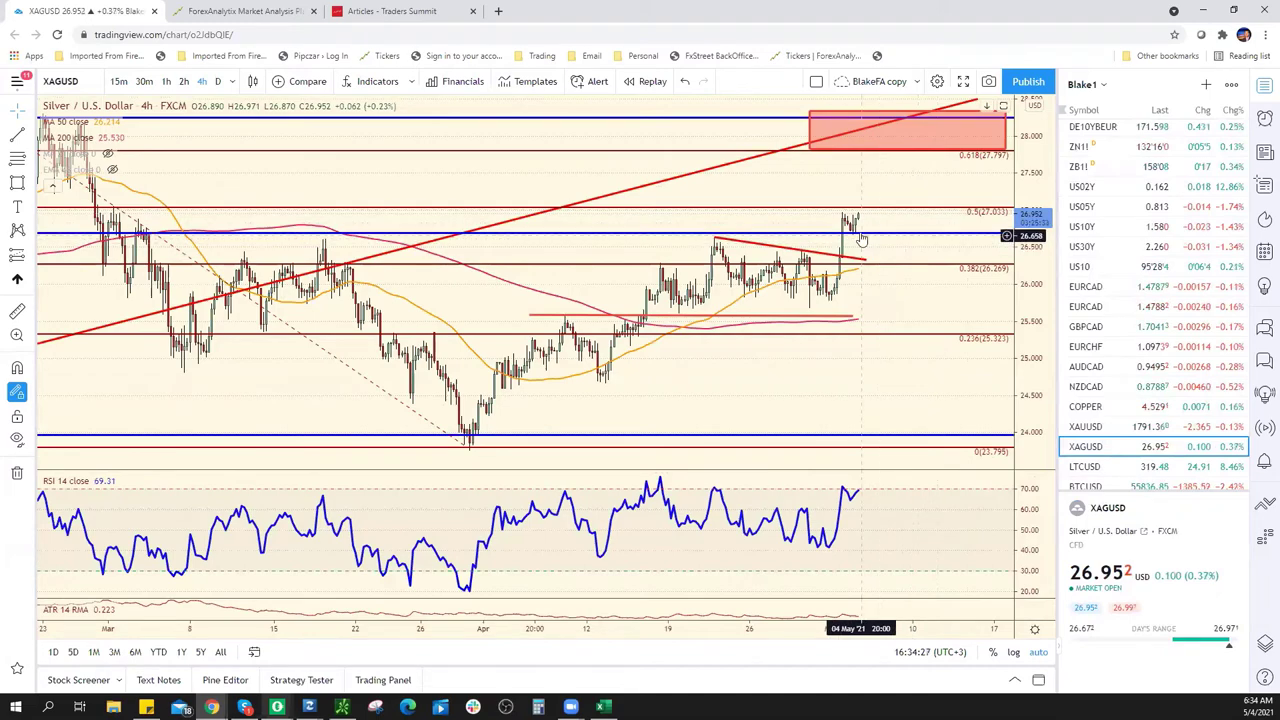
pyautogui.scroll(-2, 894, 214)
pyautogui.scroll(-2, 914, 245)
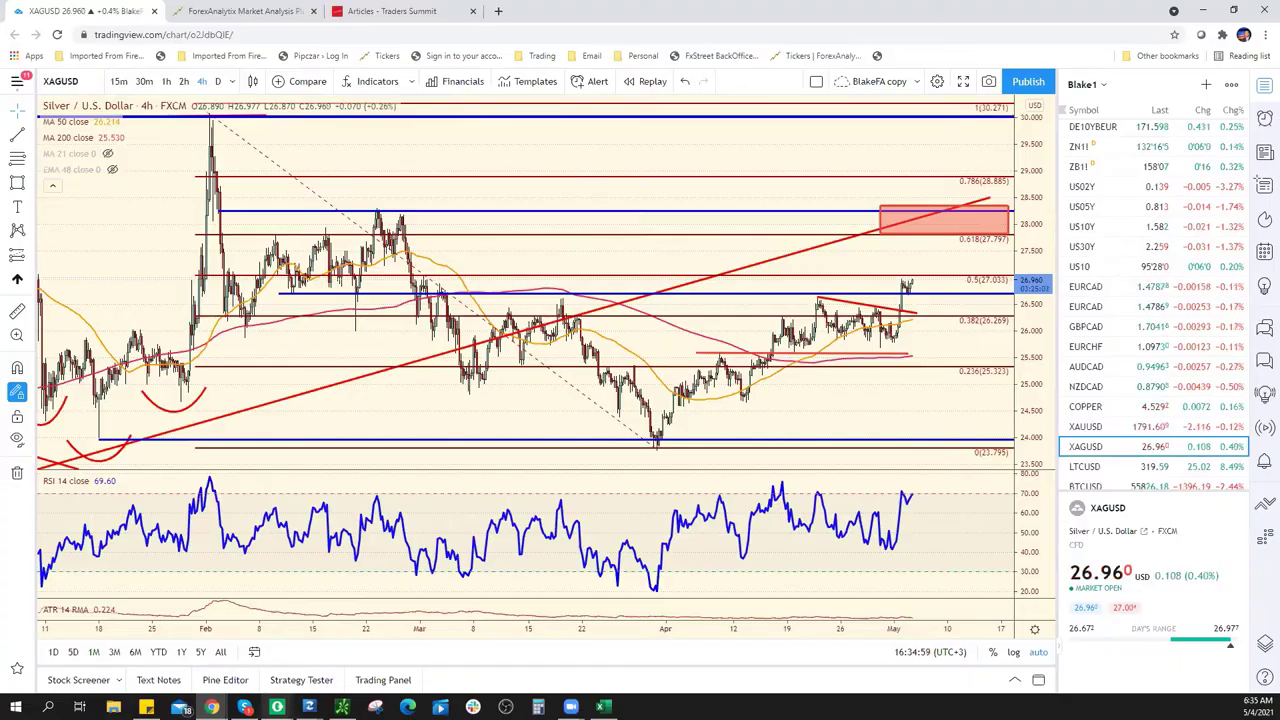
pyautogui.hotkey('alt', 'Tab')
# Enter 27.00/28.00 as Silver's resistance in cell F20 and go back to the charts
pyautogui.click(337, 492)
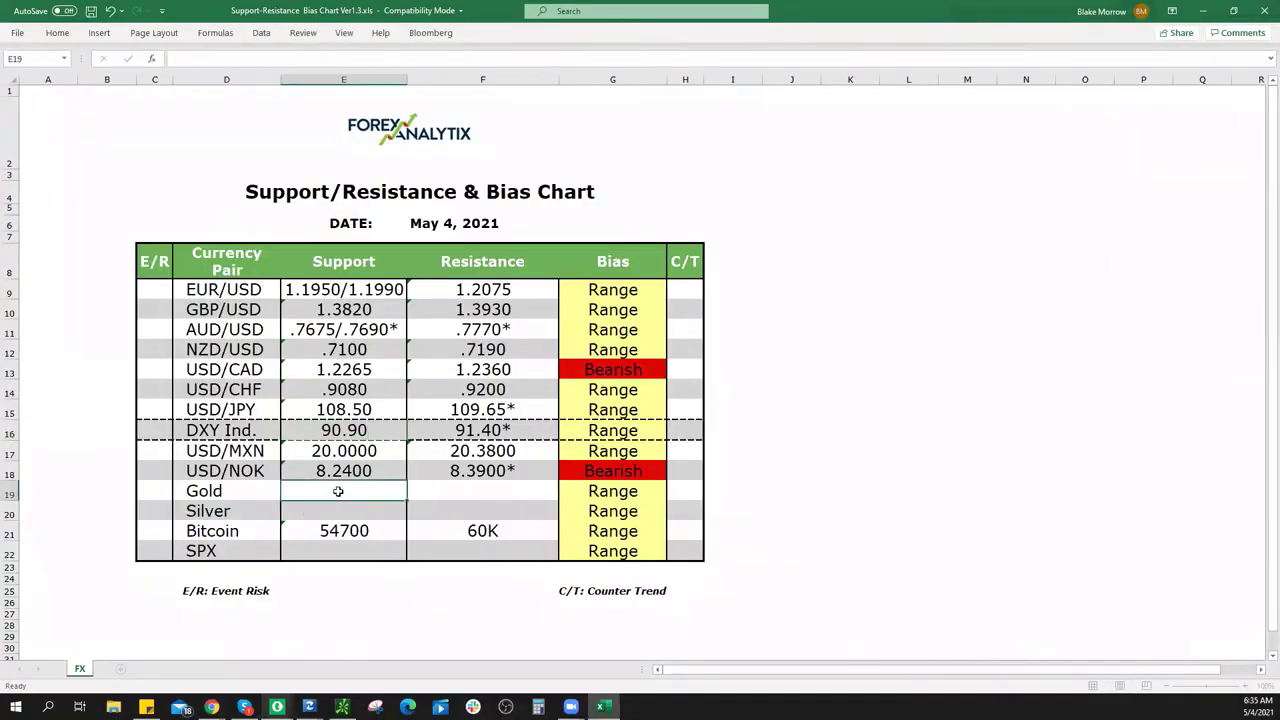
pyautogui.click(511, 515)
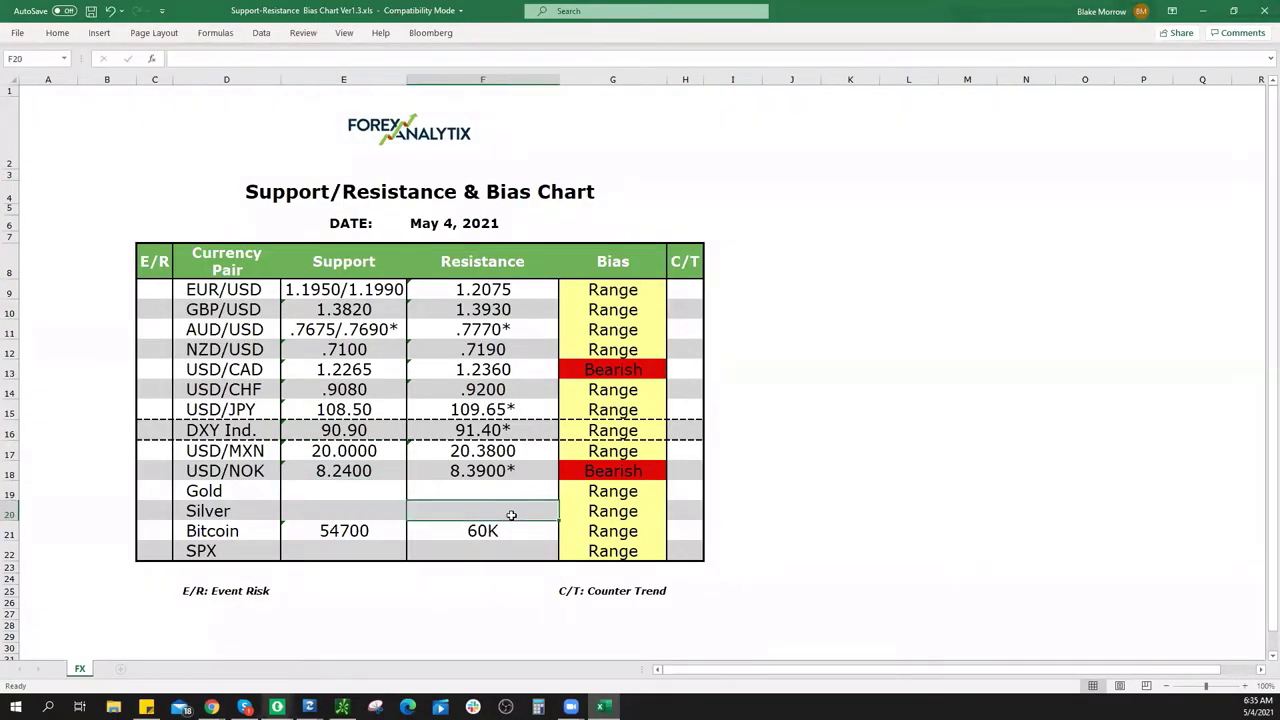
pyautogui.write('27/')
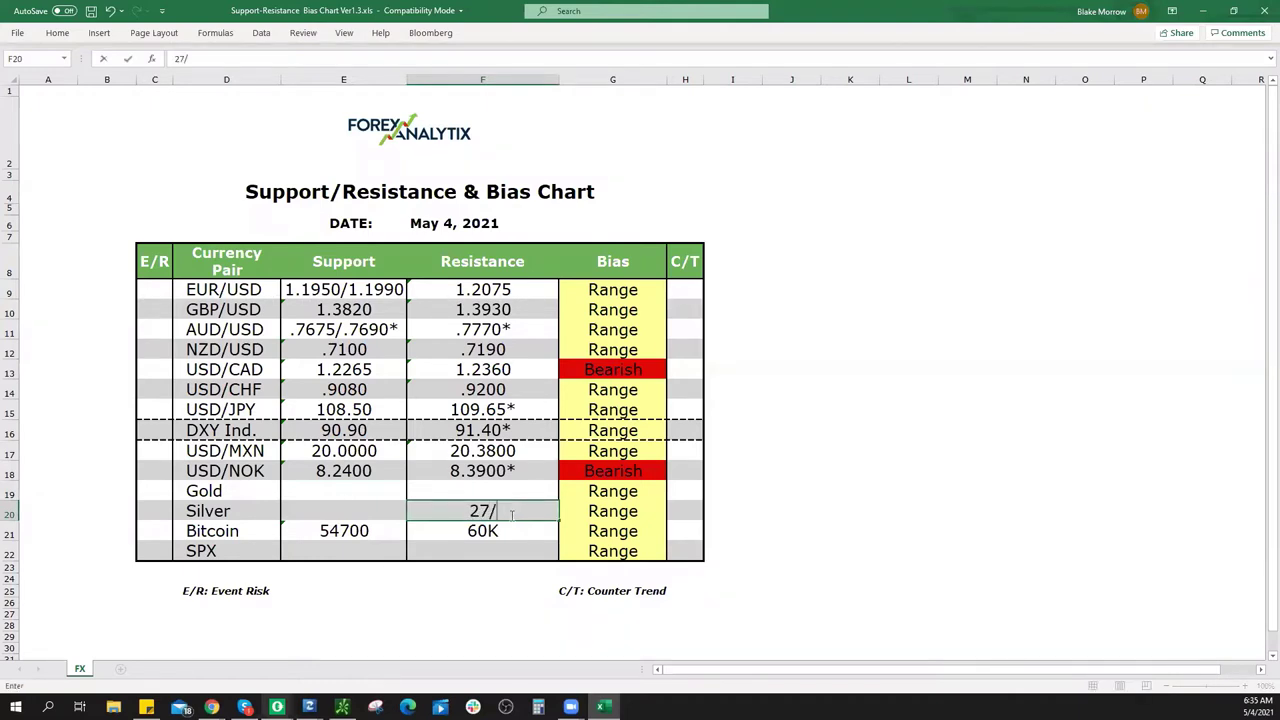
pyautogui.write('28.')
pyautogui.write('00')
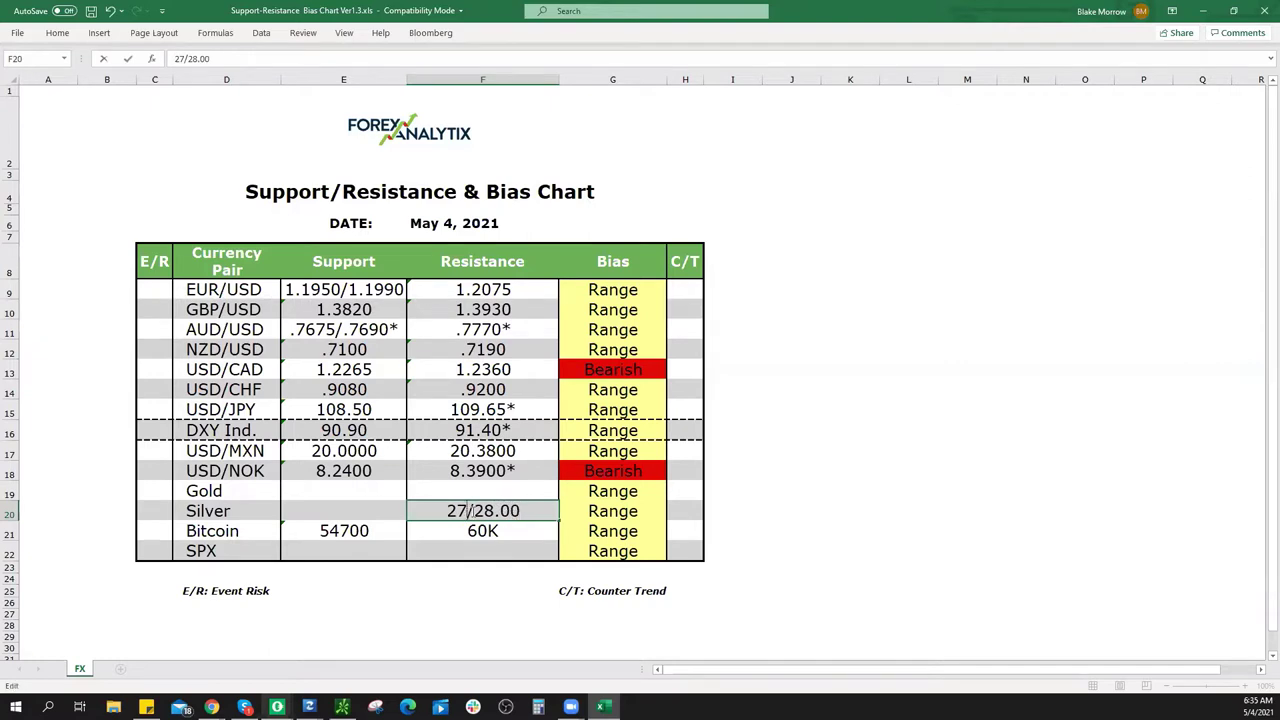
pyautogui.write('.00')
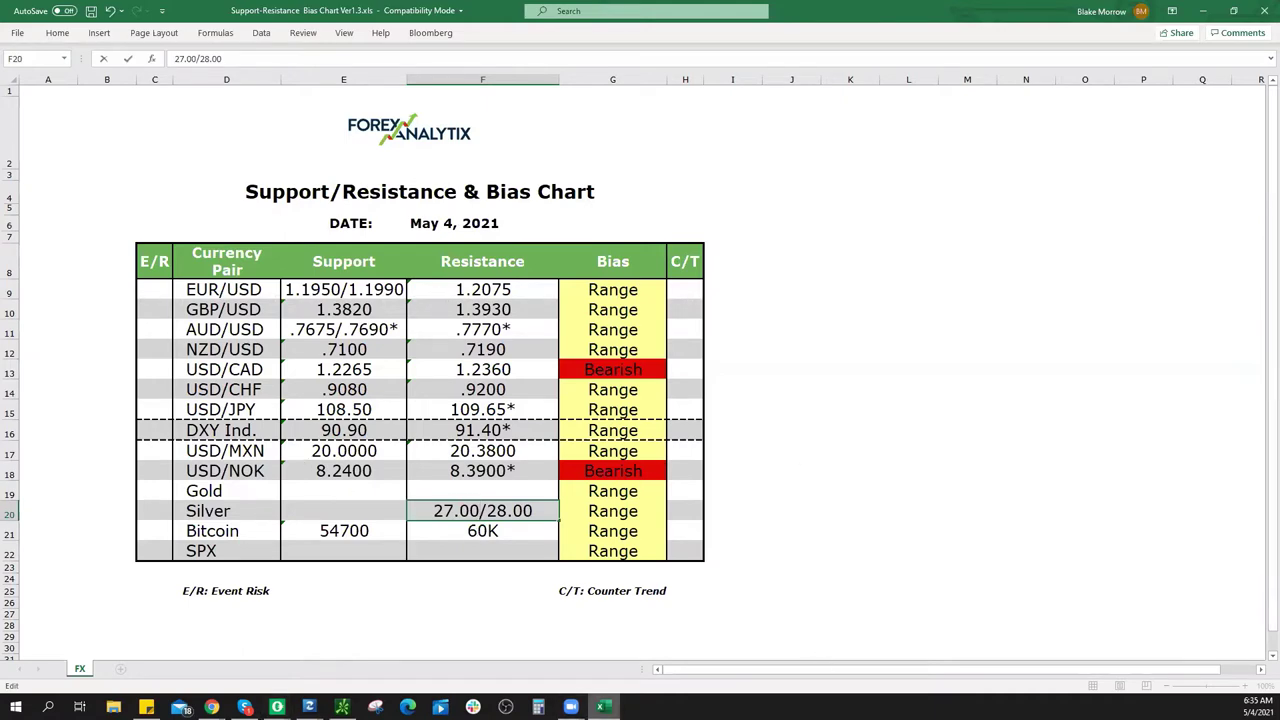
pyautogui.click(1114, 171)
pyautogui.hotkey('alt', 'Tab')
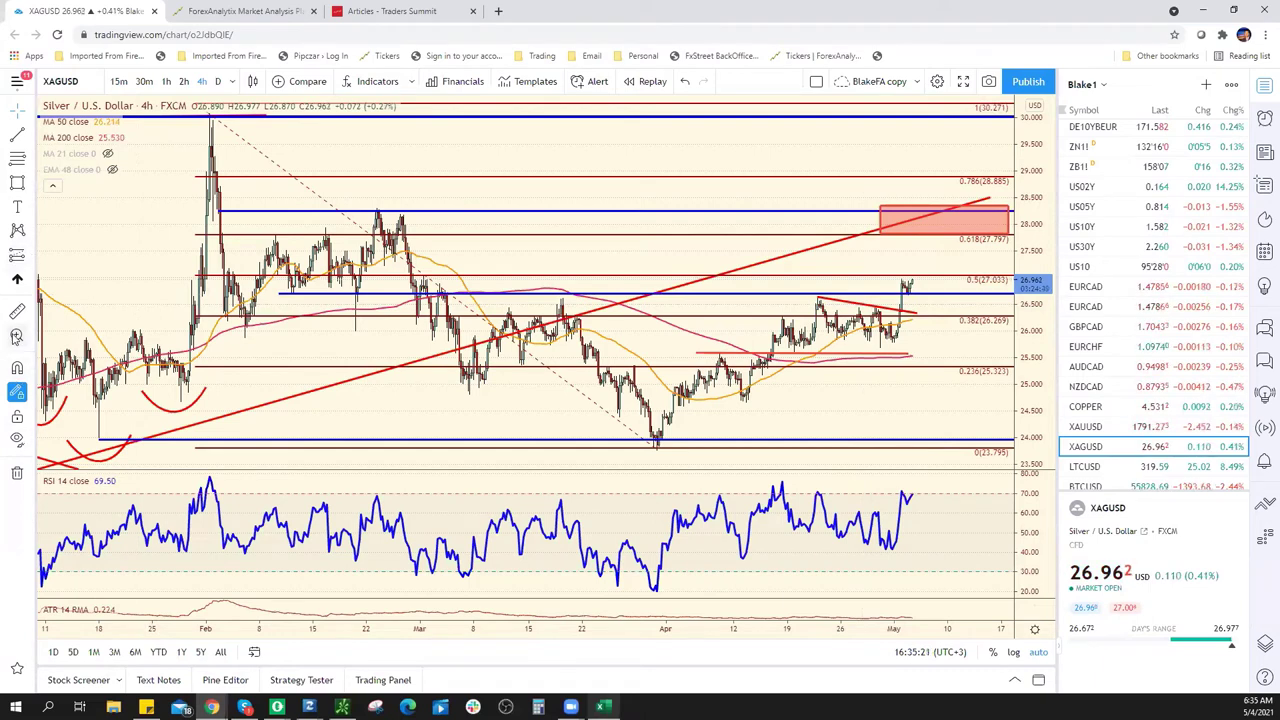
# Measure silver's gap to the red resistance zone, then view the zoomed Gold (XAUUSD) chart
pyautogui.click(918, 270)
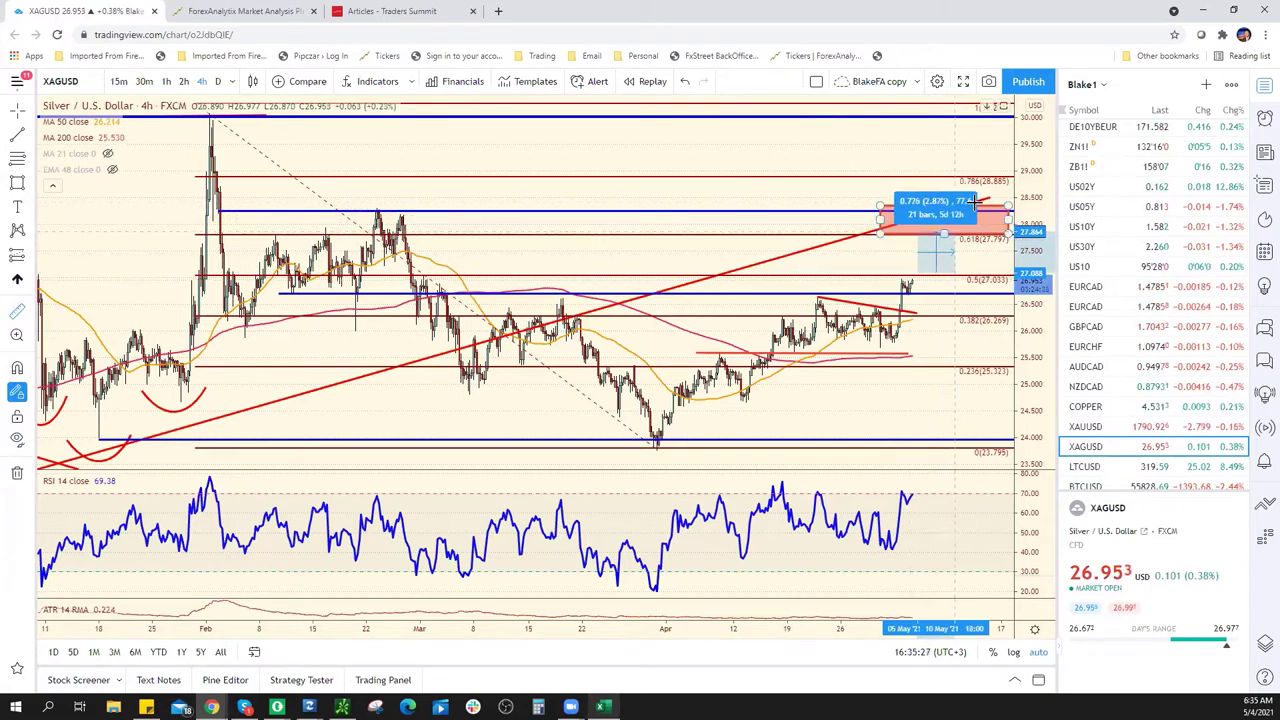
pyautogui.click(965, 254)
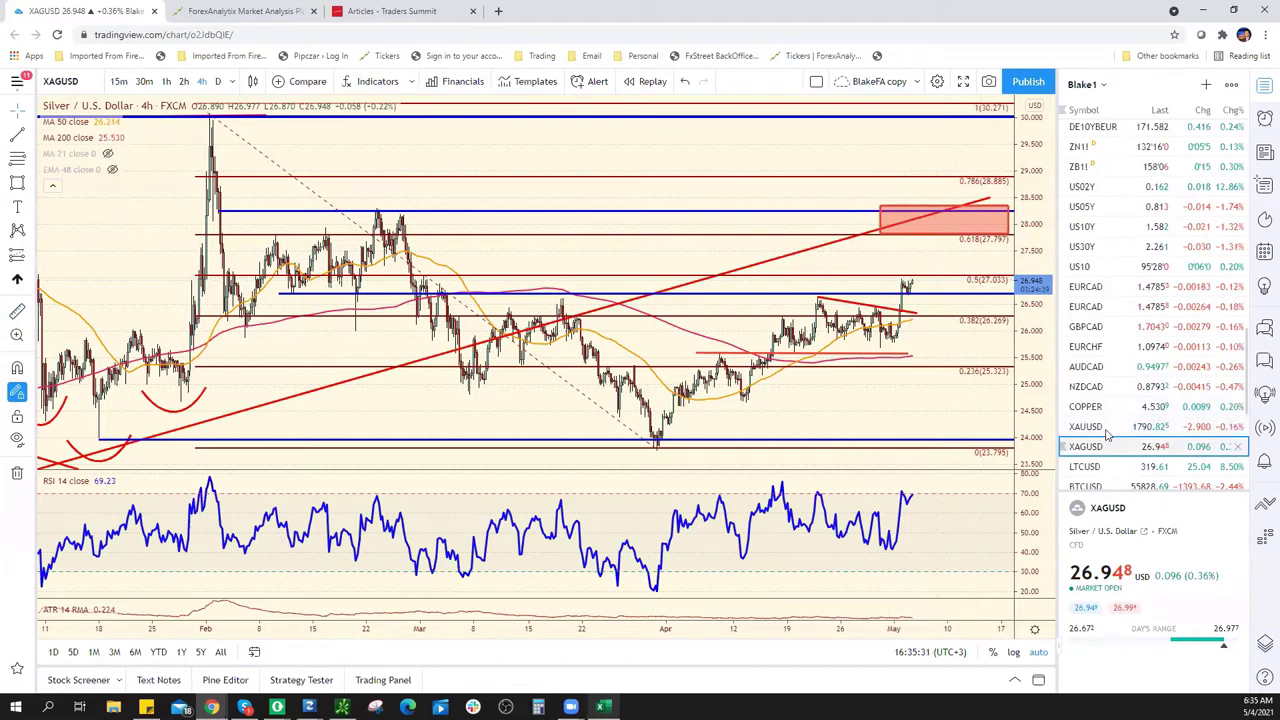
pyautogui.click(1160, 426)
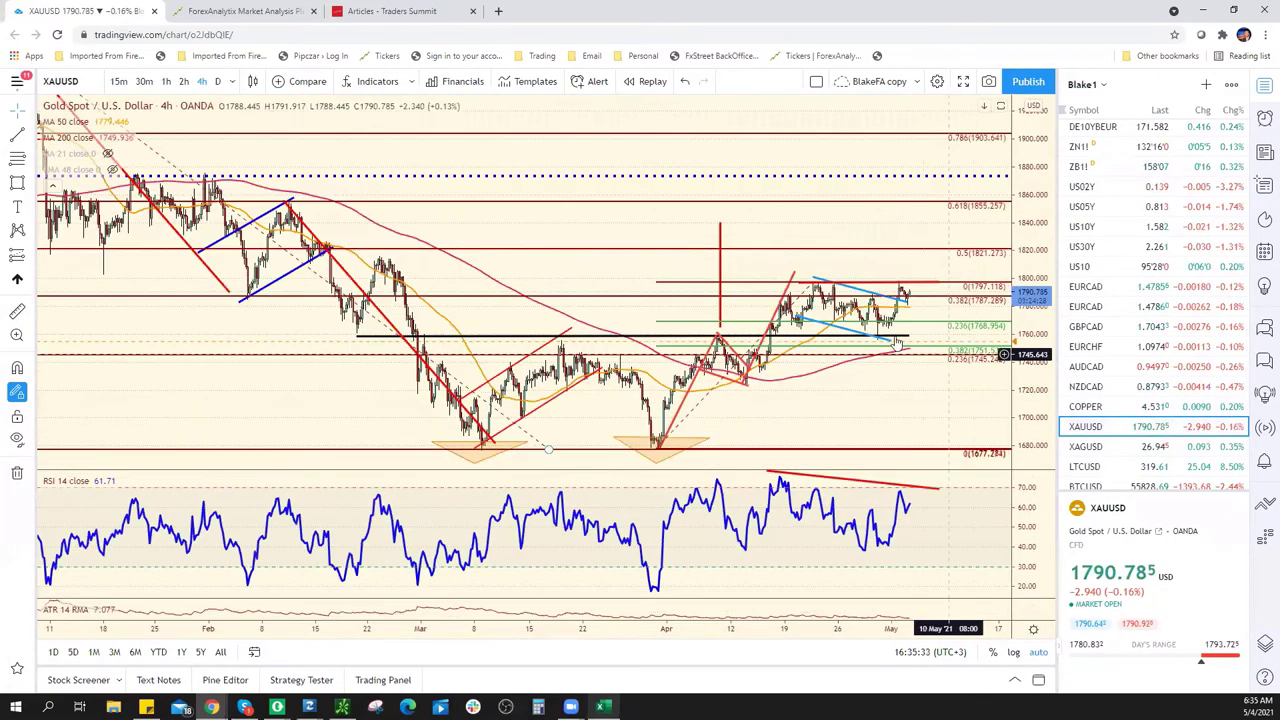
pyautogui.scroll(2, 876, 256)
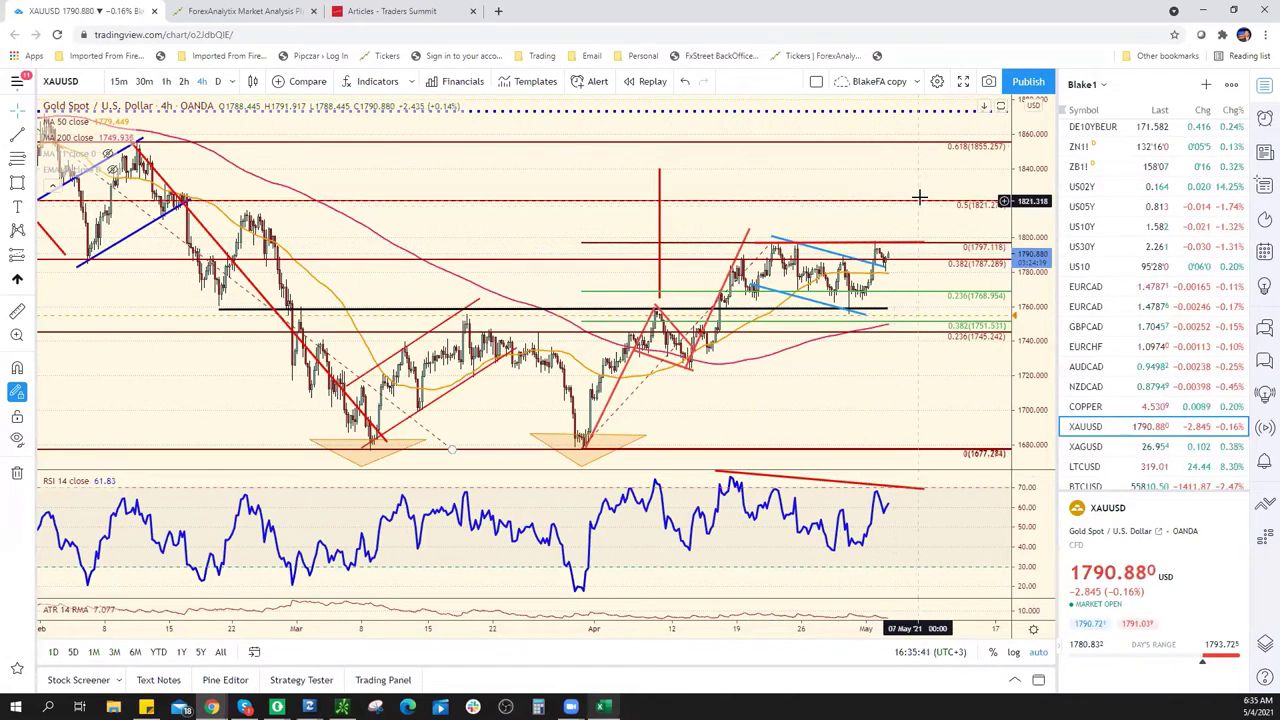
pyautogui.hotkey('alt', 'Tab')
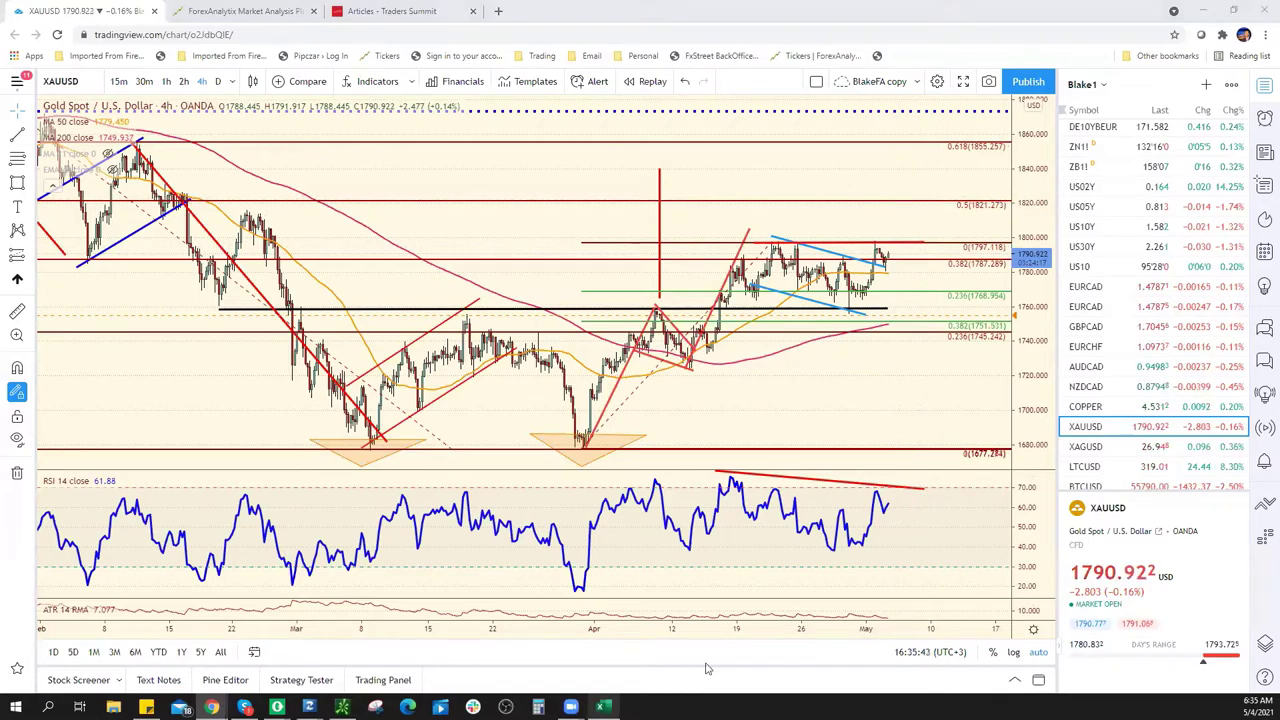
pyautogui.click(479, 492)
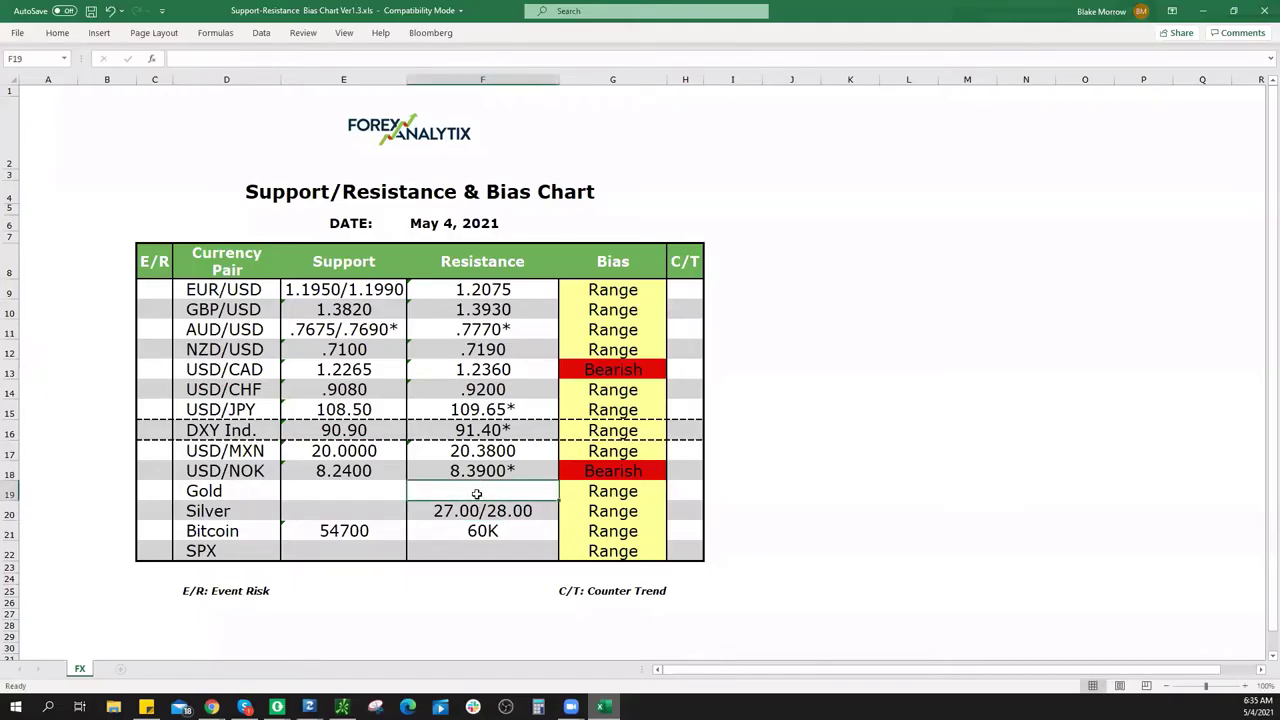
# Enter Gold's resistance 1800/1821 and set Silver's bias to Bullish
pyautogui.write('1800/18')
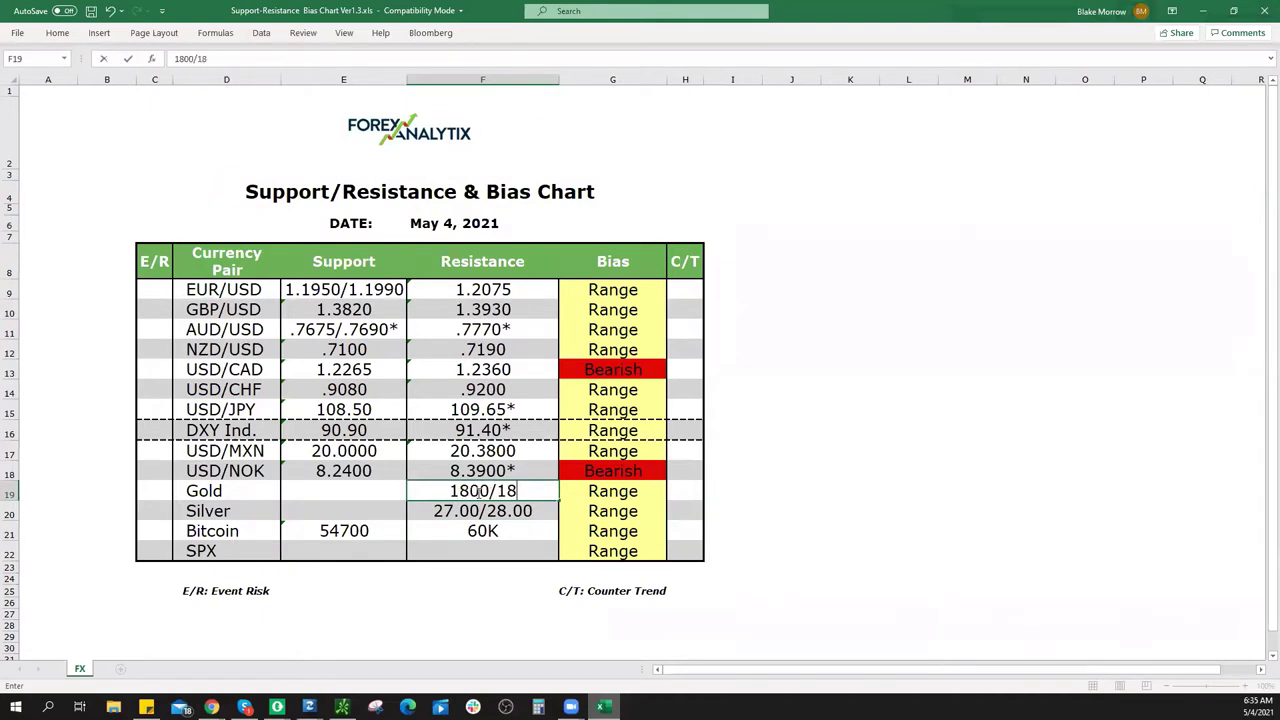
pyautogui.write('21')
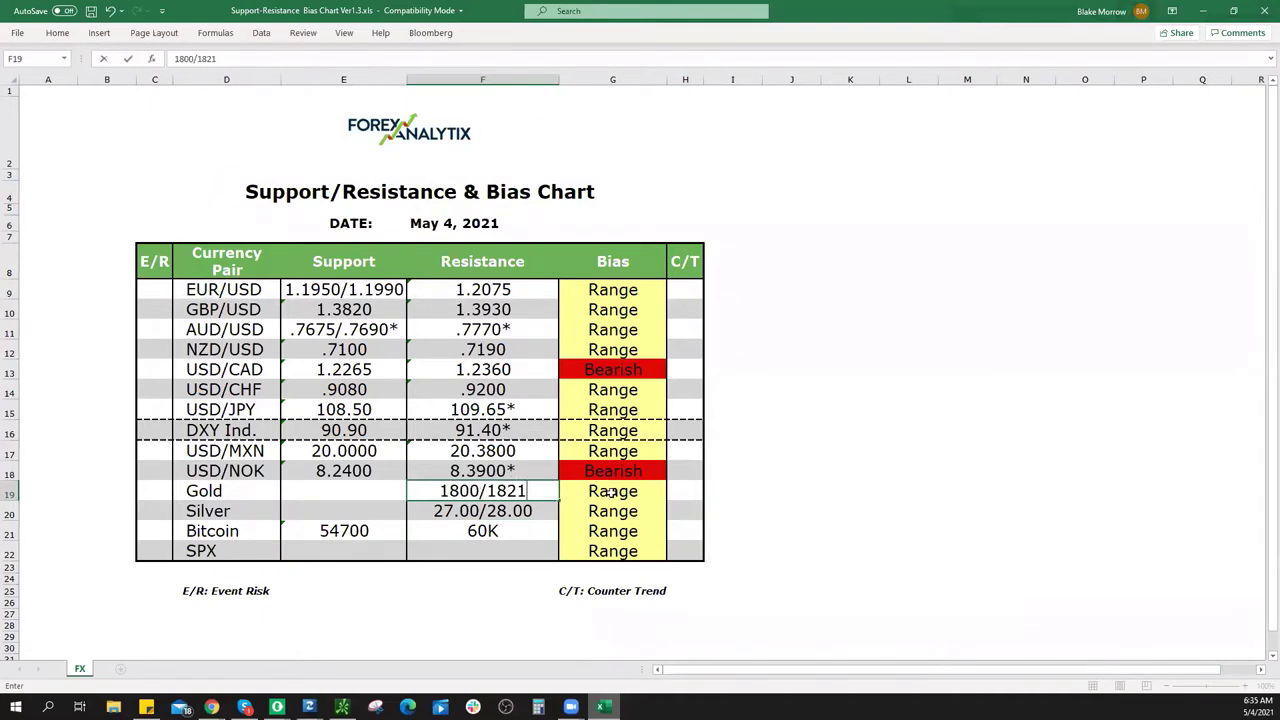
pyautogui.click(605, 513)
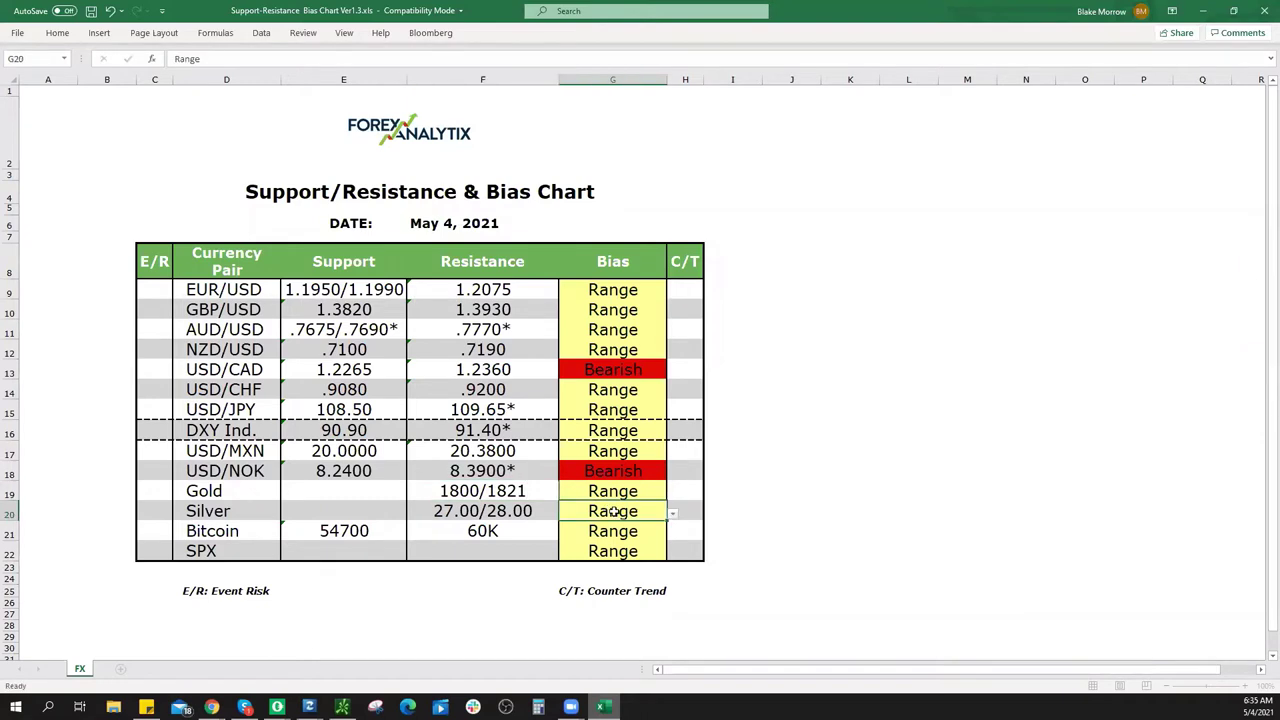
pyautogui.click(673, 514)
pyautogui.click(655, 536)
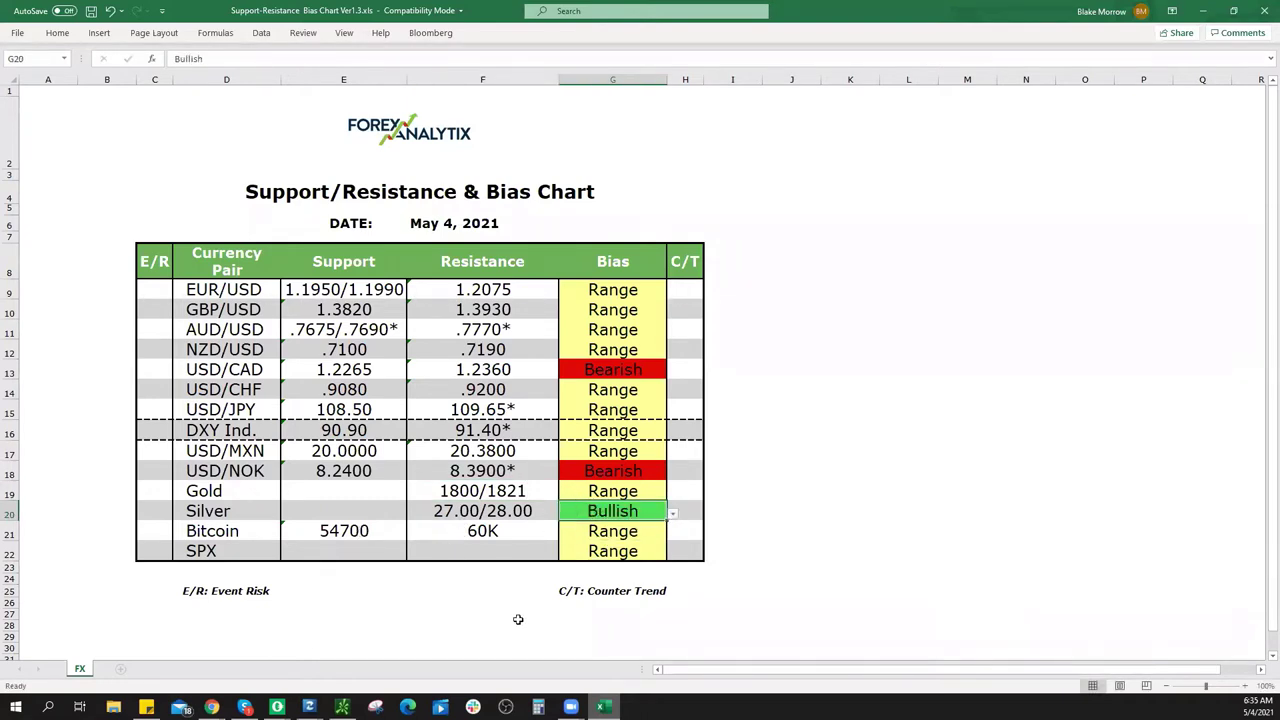
pyautogui.hotkey('alt', 'Tab')
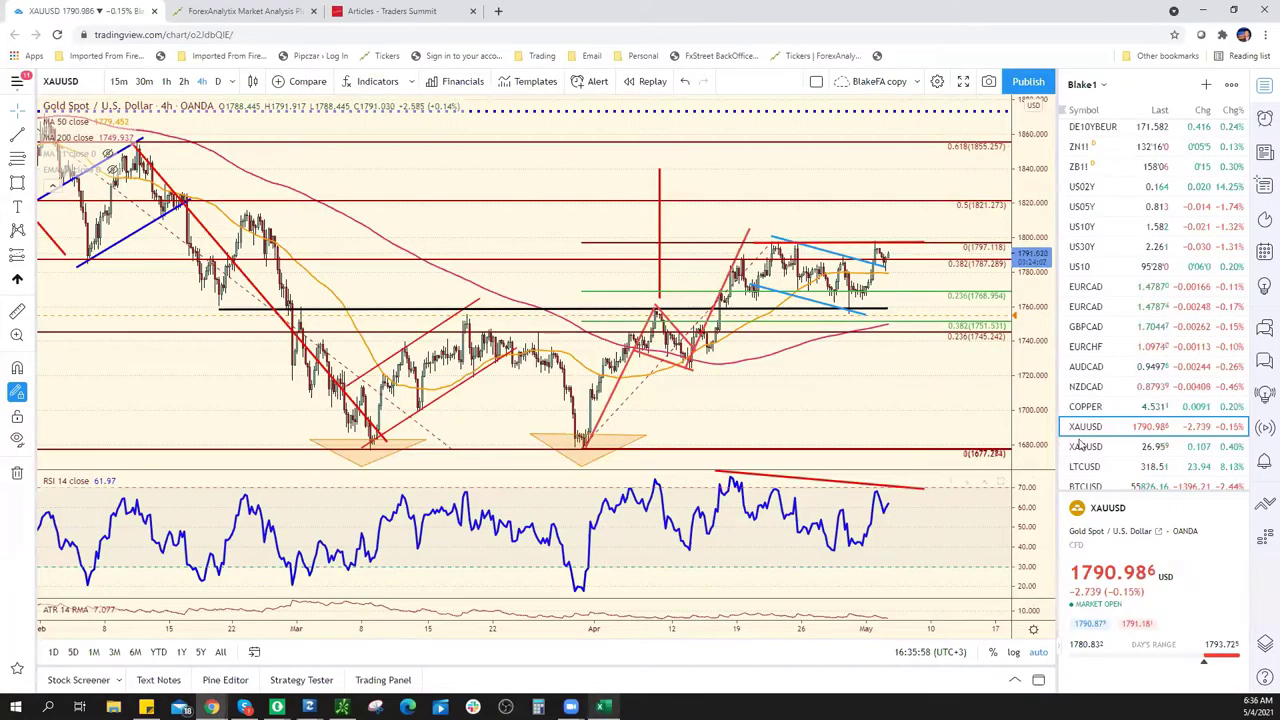
pyautogui.hotkey('alt', 'Tab')
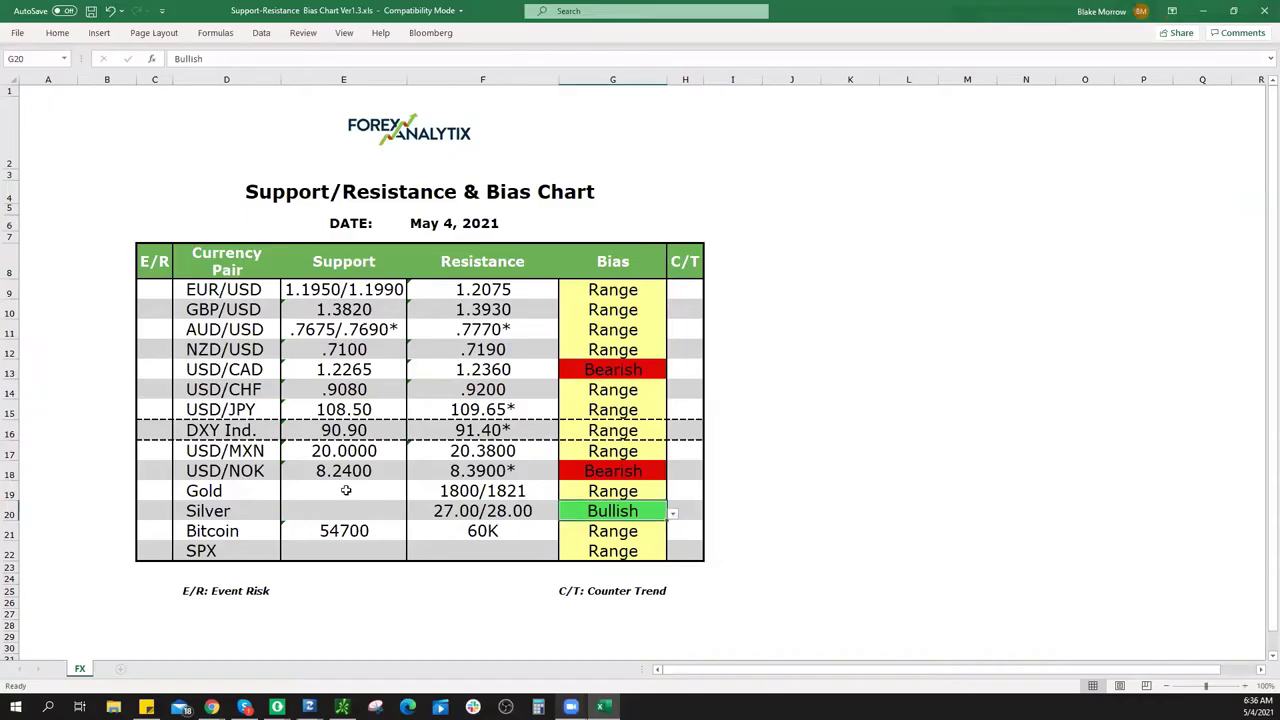
# Enter Gold's support 1760*, set Gold's bias to Bullish, and show the XAGUSD chart again
pyautogui.click(340, 492)
pyautogui.write('1760*')
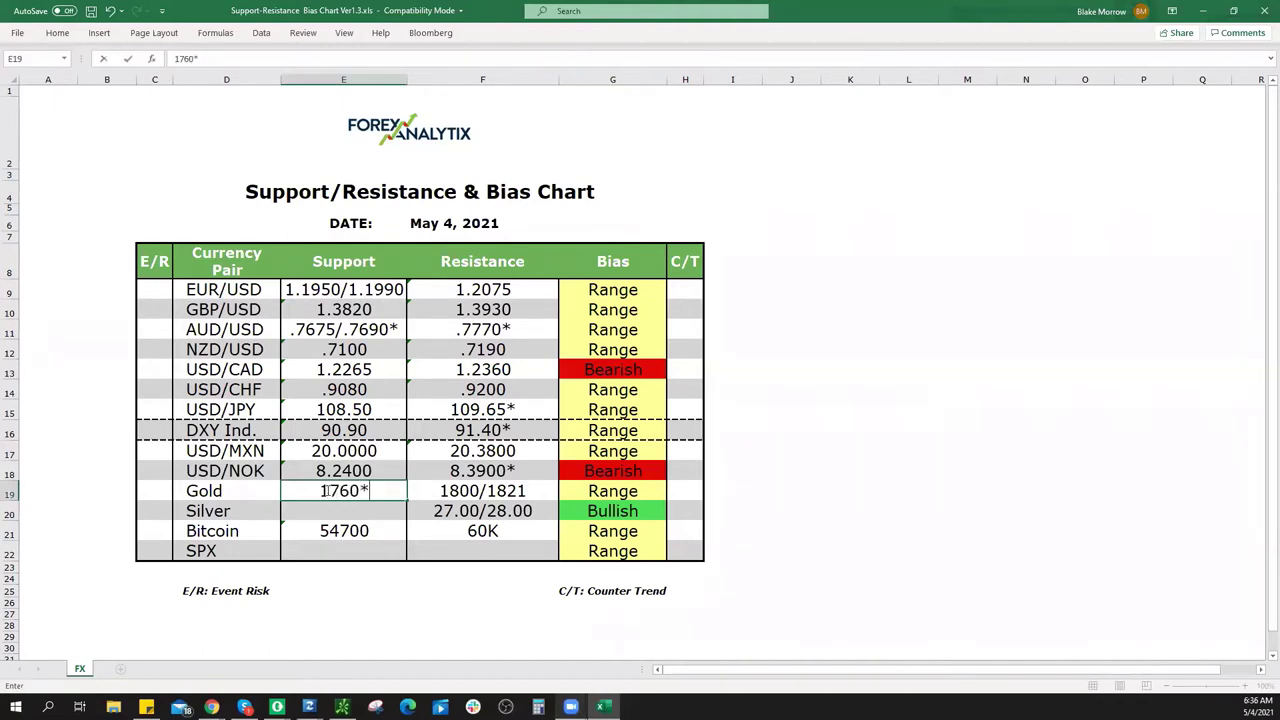
pyautogui.click(648, 497)
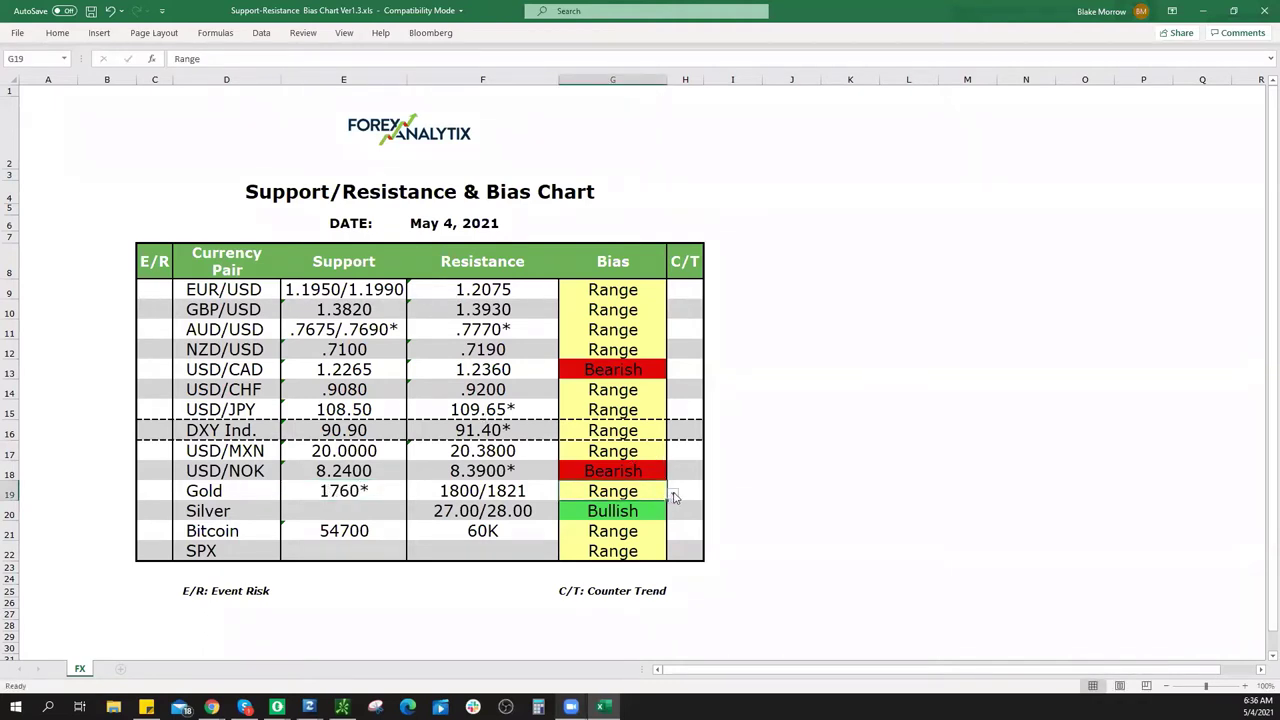
pyautogui.click(673, 493)
pyautogui.click(645, 512)
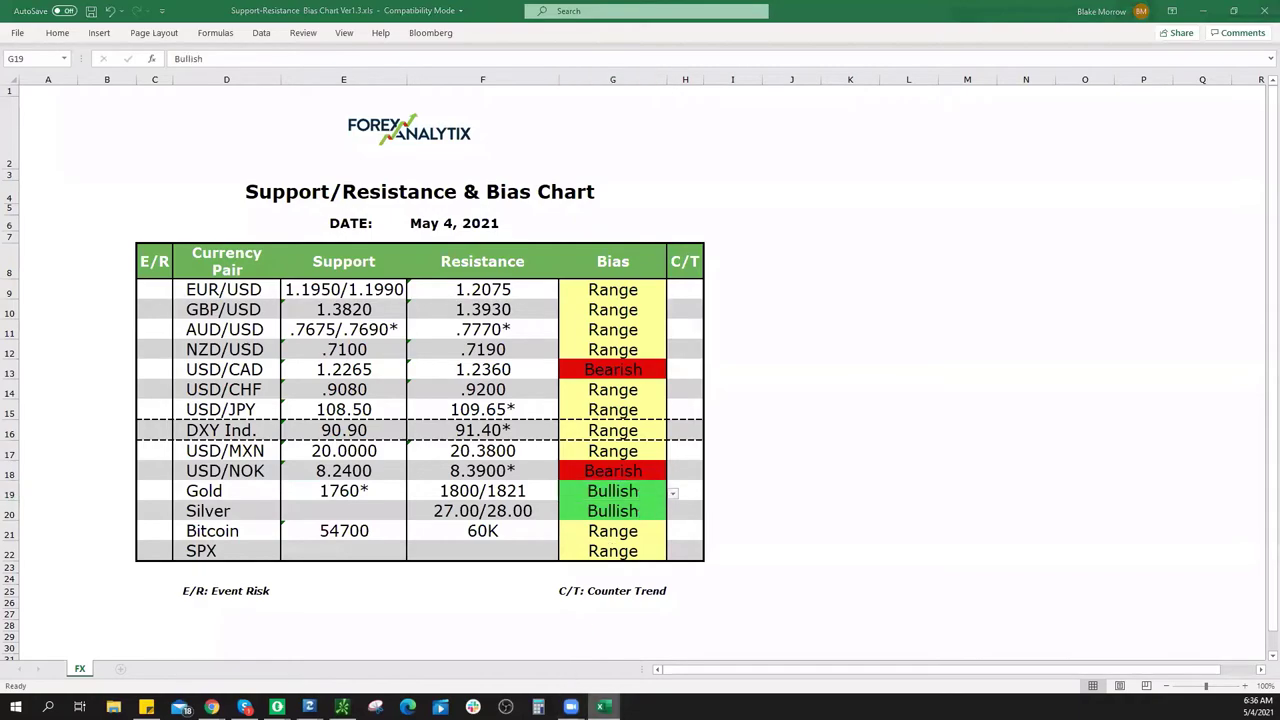
pyautogui.hotkey('alt', 'Tab')
pyautogui.click(1088, 447)
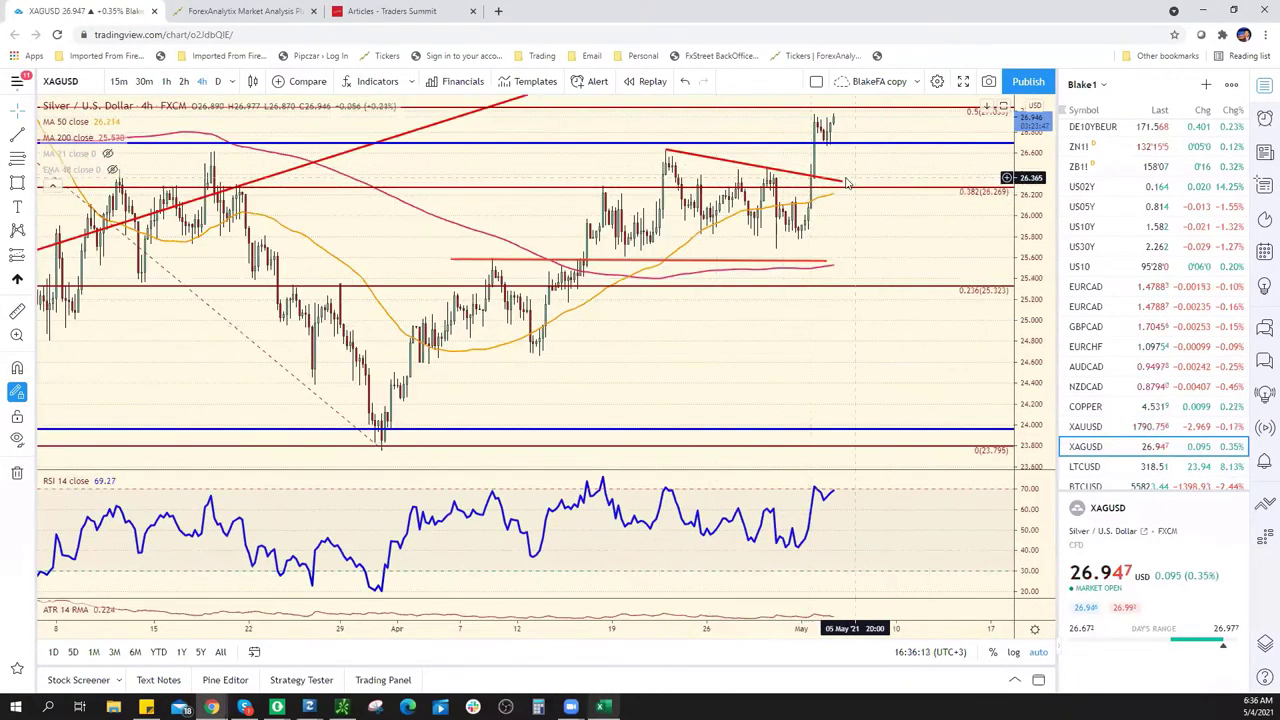
# Drag the red falling trendline's right end out to about 26.28 and zoom the chart out
pyautogui.rightClick(843, 184)
pyautogui.moveTo(843, 184); pyautogui.dragTo(879, 184)
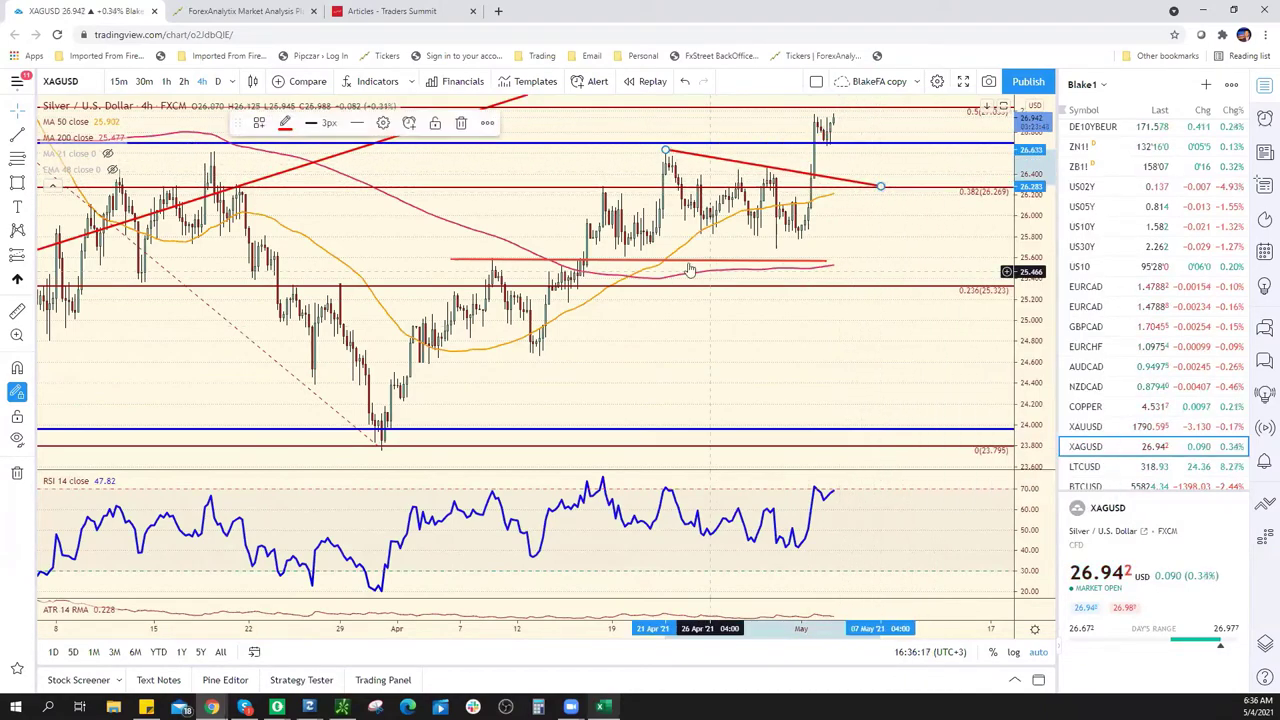
pyautogui.scroll(-3, 862, 255)
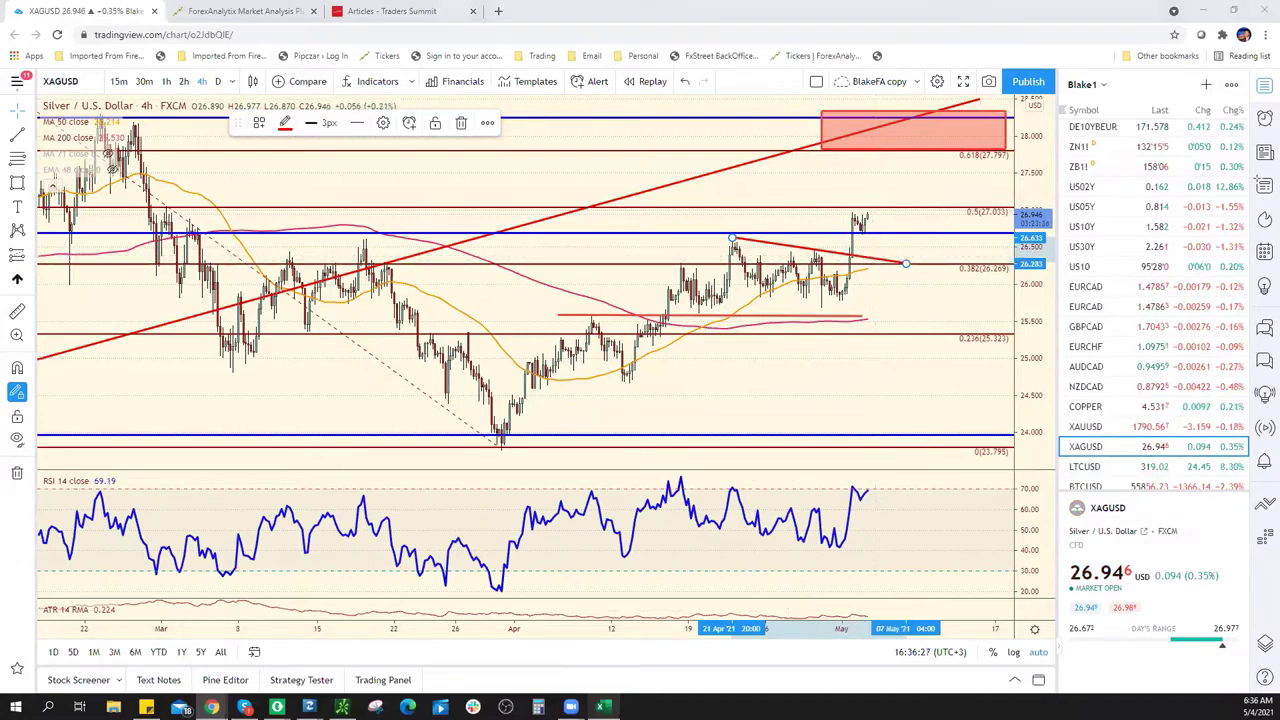
pyautogui.hotkey('alt', 'Tab')
pyautogui.click(365, 513)
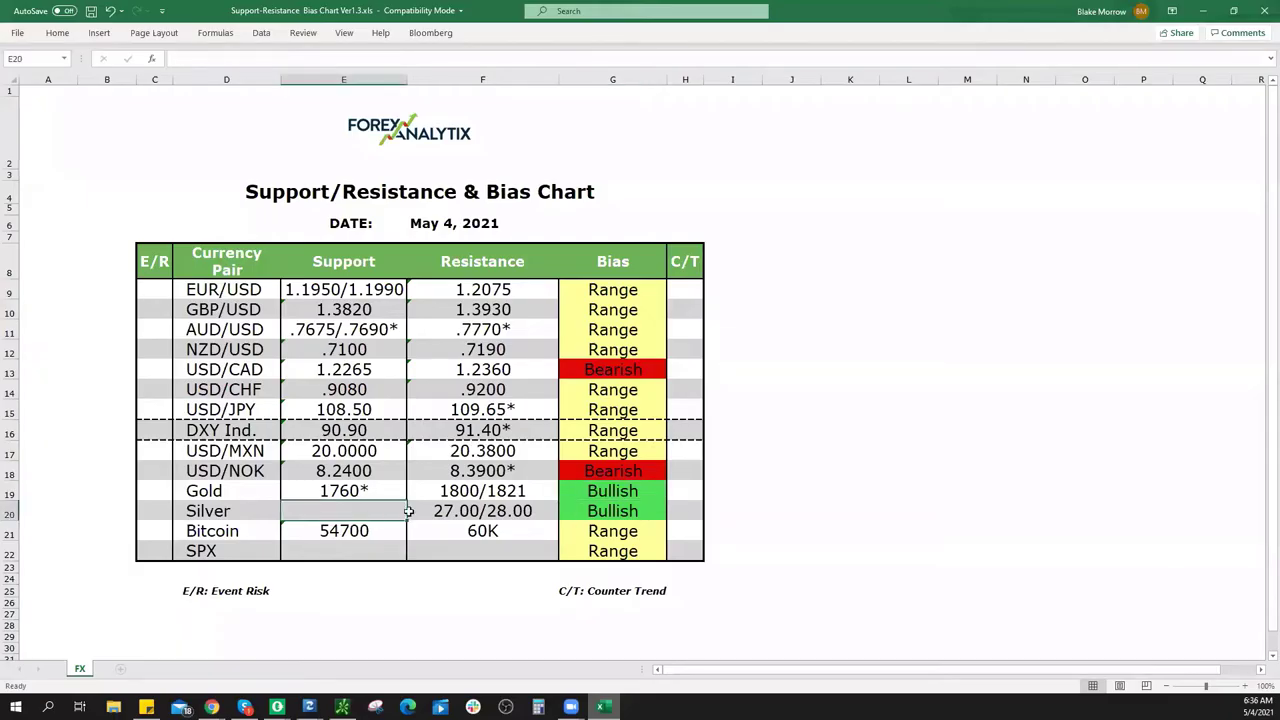
# Enter 26.35 as Silver's support in cell E20
pyautogui.write('26.35')
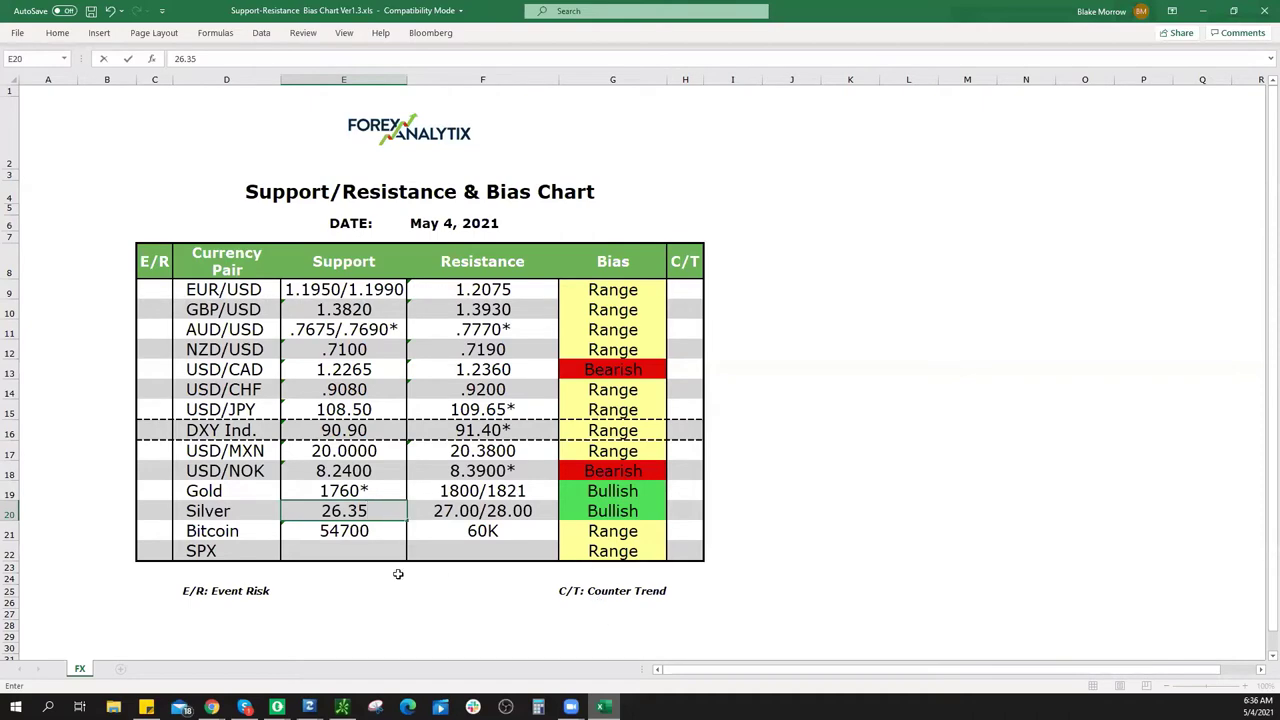
# Switch the chart to the S&P 500 (SPX500USD) 4h and zoom in
pyautogui.hotkey('alt', 'Tab')
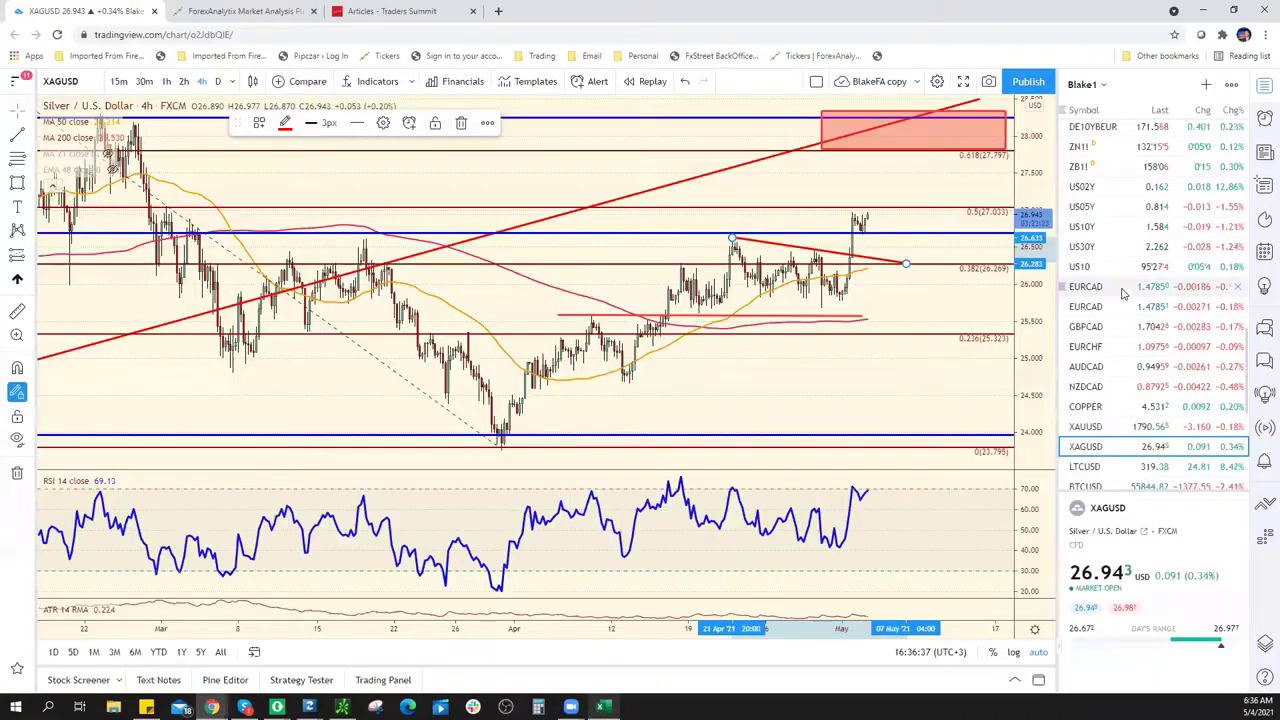
pyautogui.scroll(2, 1124, 292)
pyautogui.scroll(3, 1126, 298)
pyautogui.scroll(4, 1129, 305)
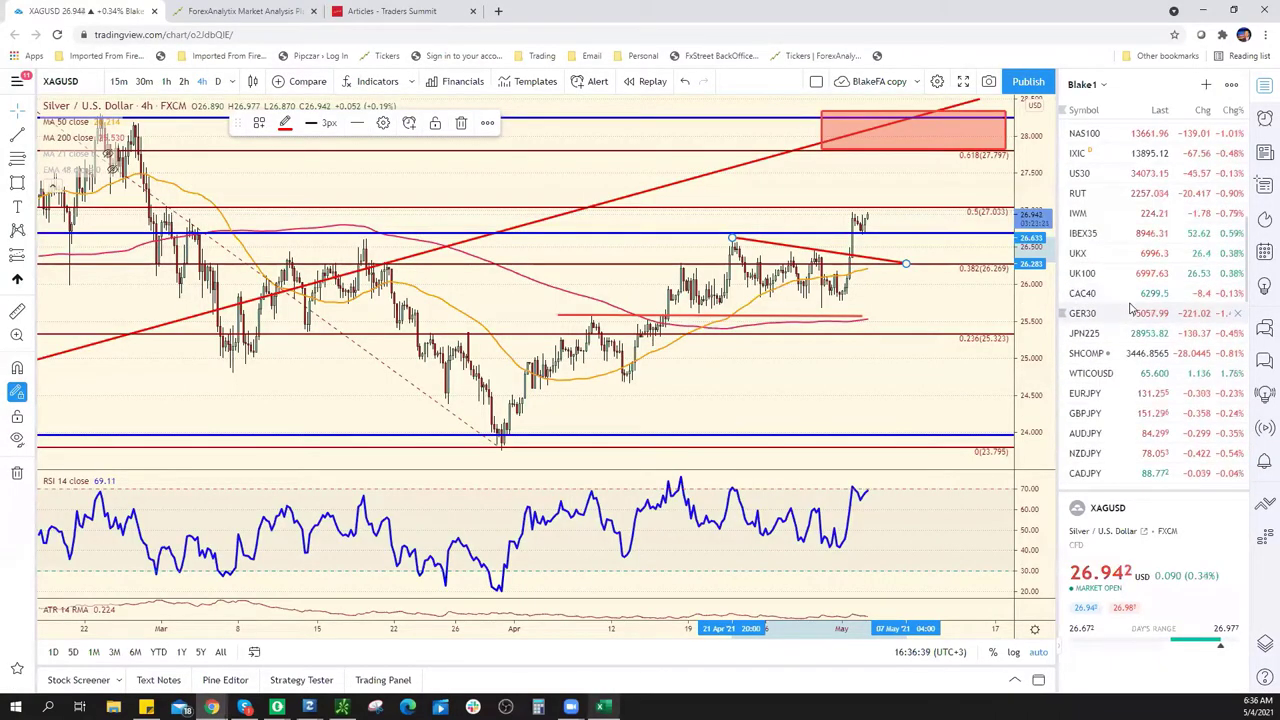
pyautogui.scroll(3, 1132, 300)
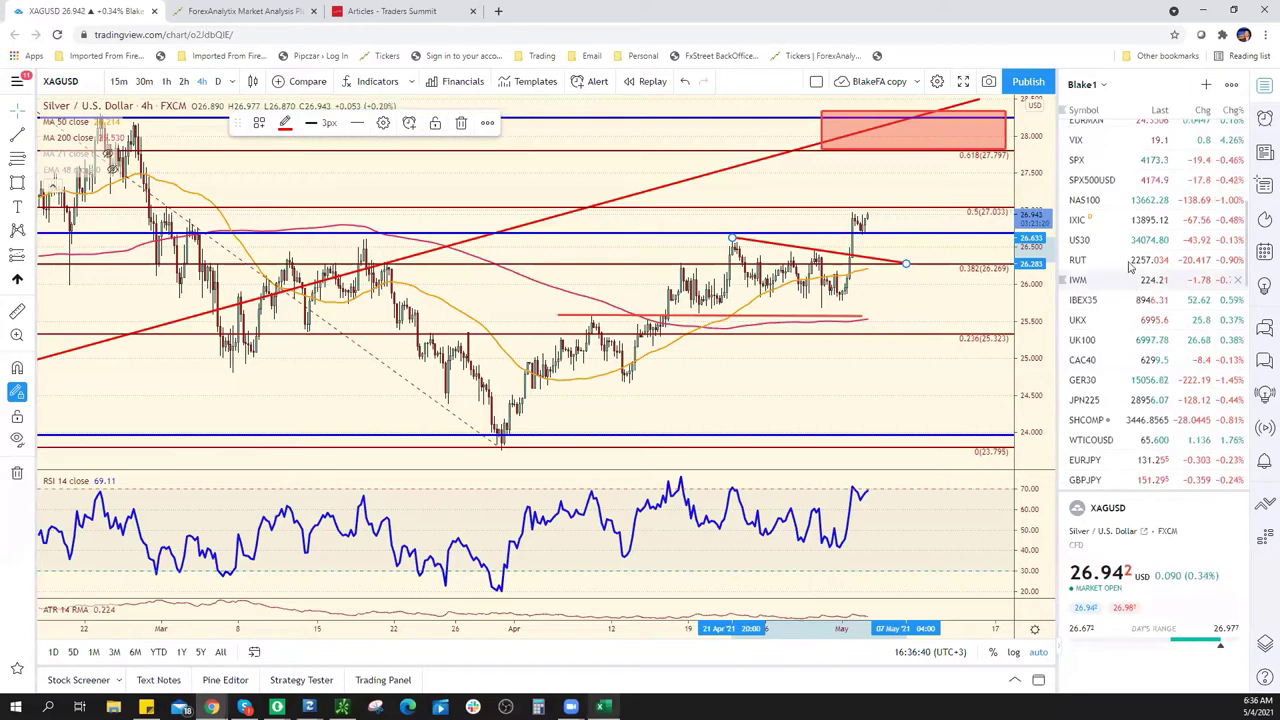
pyautogui.click(1149, 182)
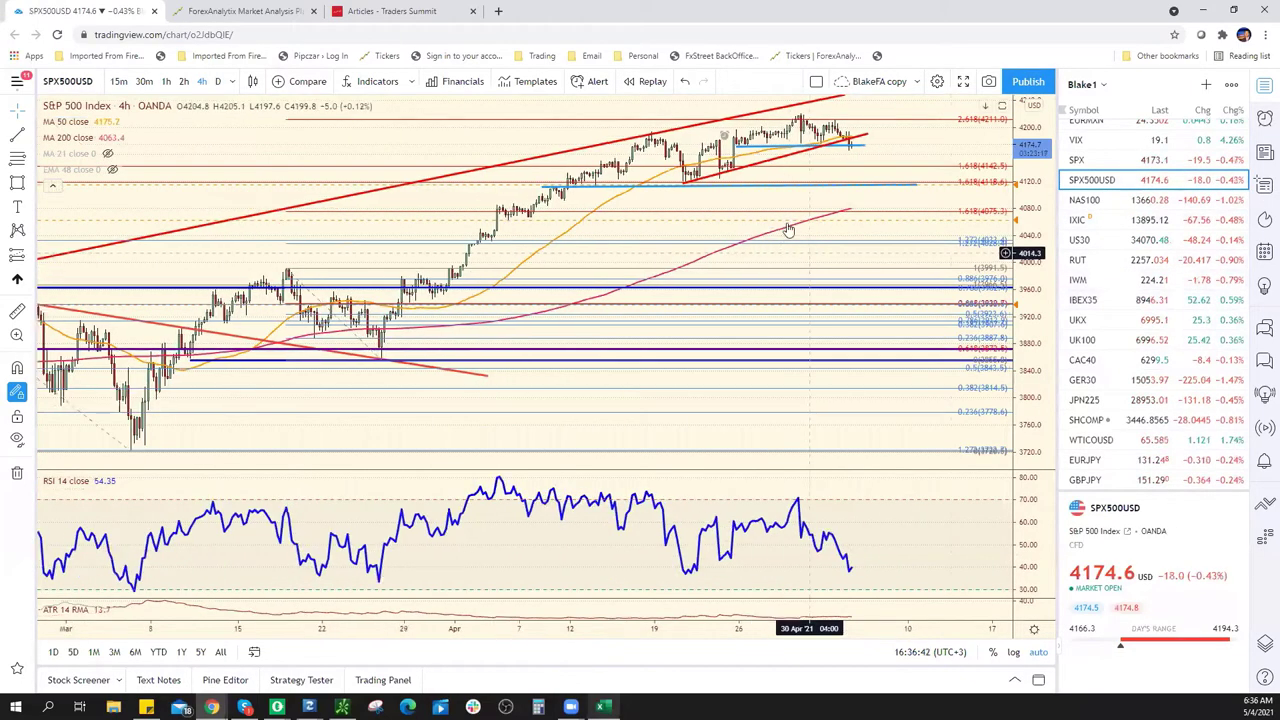
pyautogui.scroll(3, 752, 172)
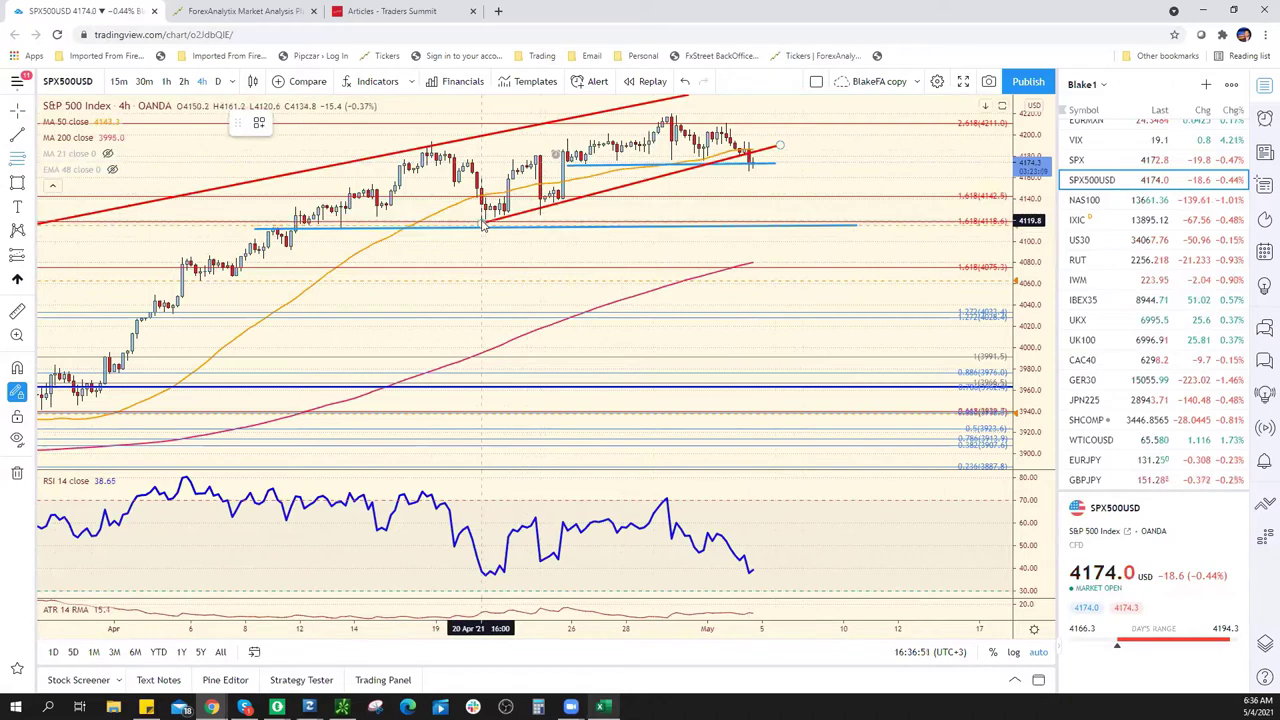
# Draw a Fibonacci retracement from the 4119 low to the 4217 high with a saved template
pyautogui.moveTo(482, 219)
pyautogui.mouseDown()
pyautogui.moveTo(679, 110)
pyautogui.moveTo(671, 117)
pyautogui.mouseUp()
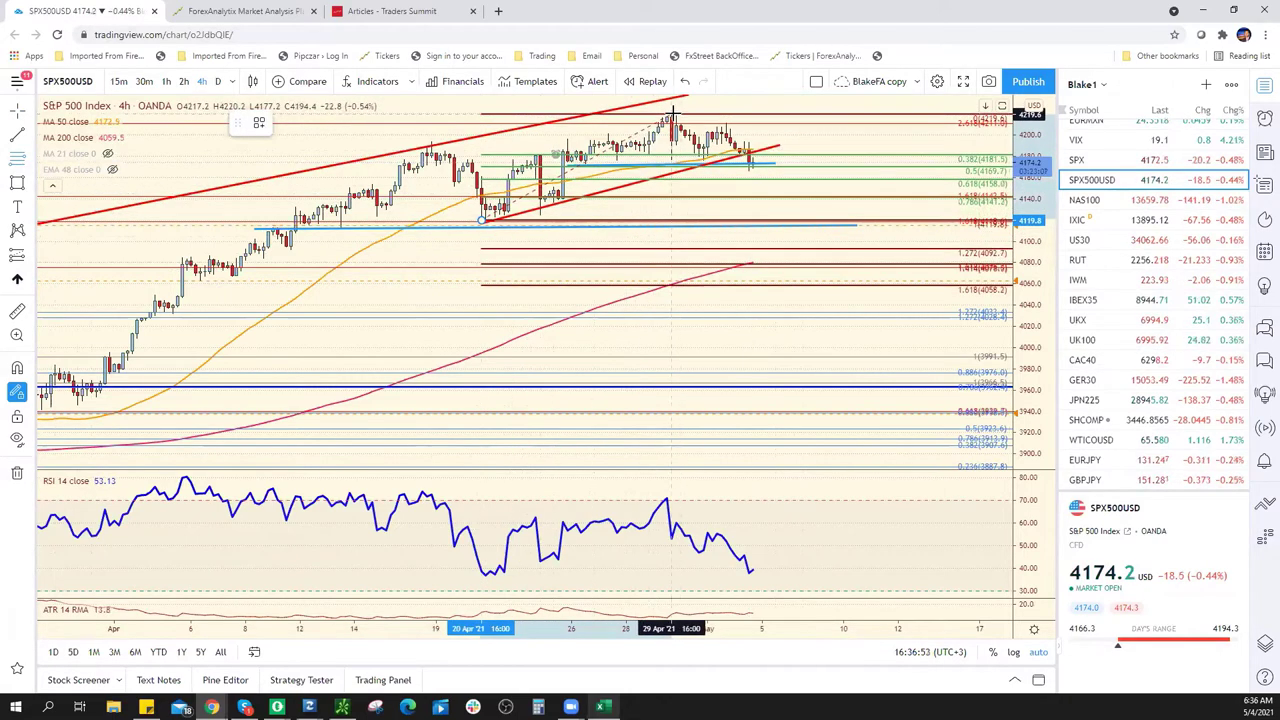
pyautogui.click(260, 122)
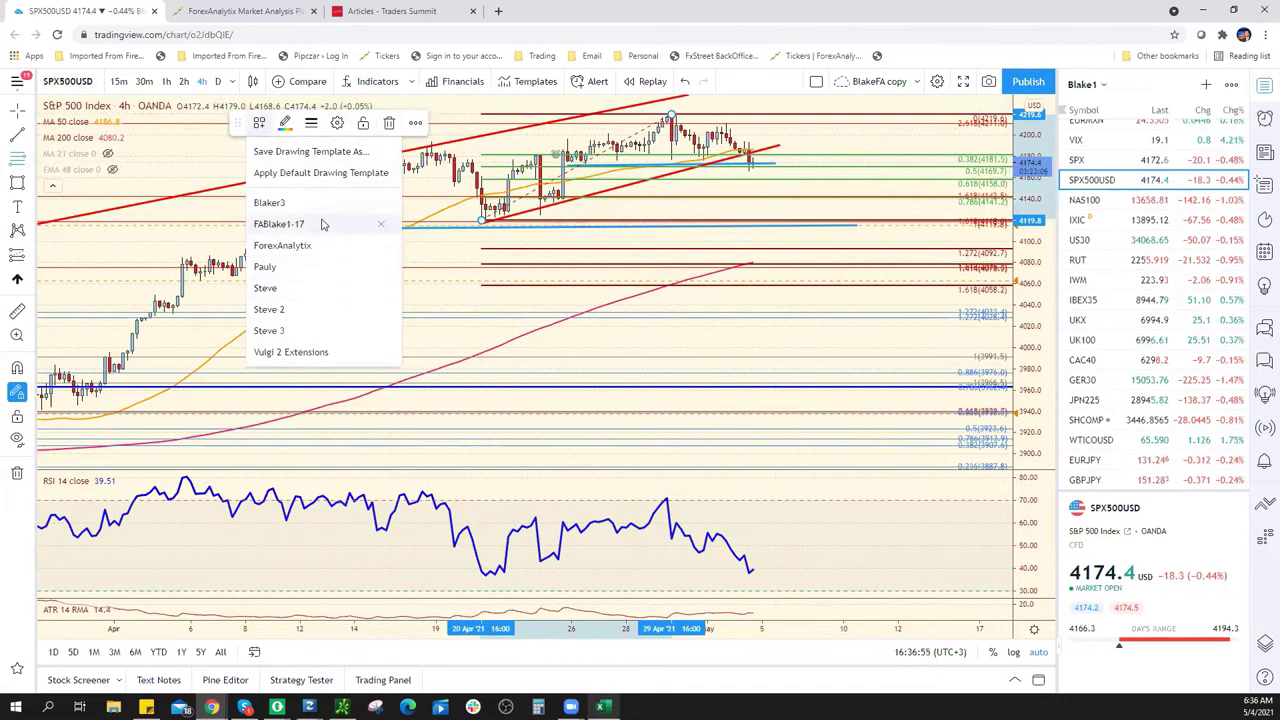
pyautogui.click(320, 222)
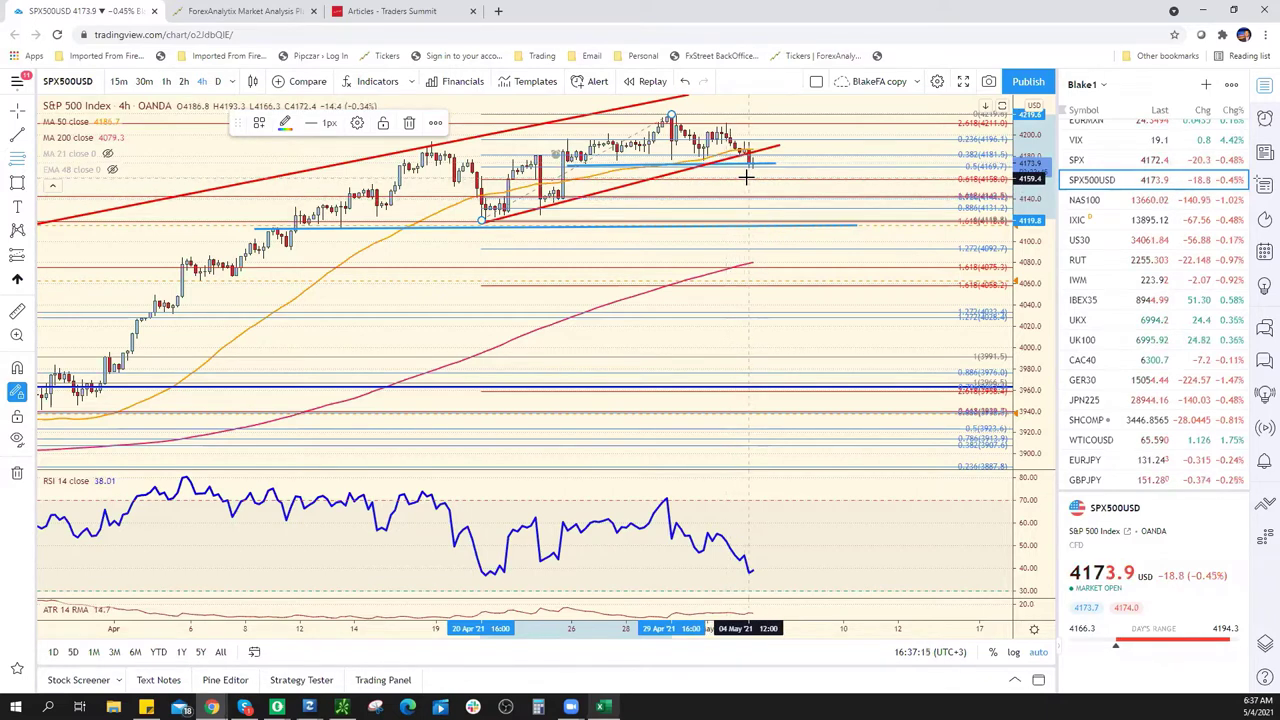
# Enter SPX support 4110*/4158 in cell E22
pyautogui.hotkey('alt', 'Tab')
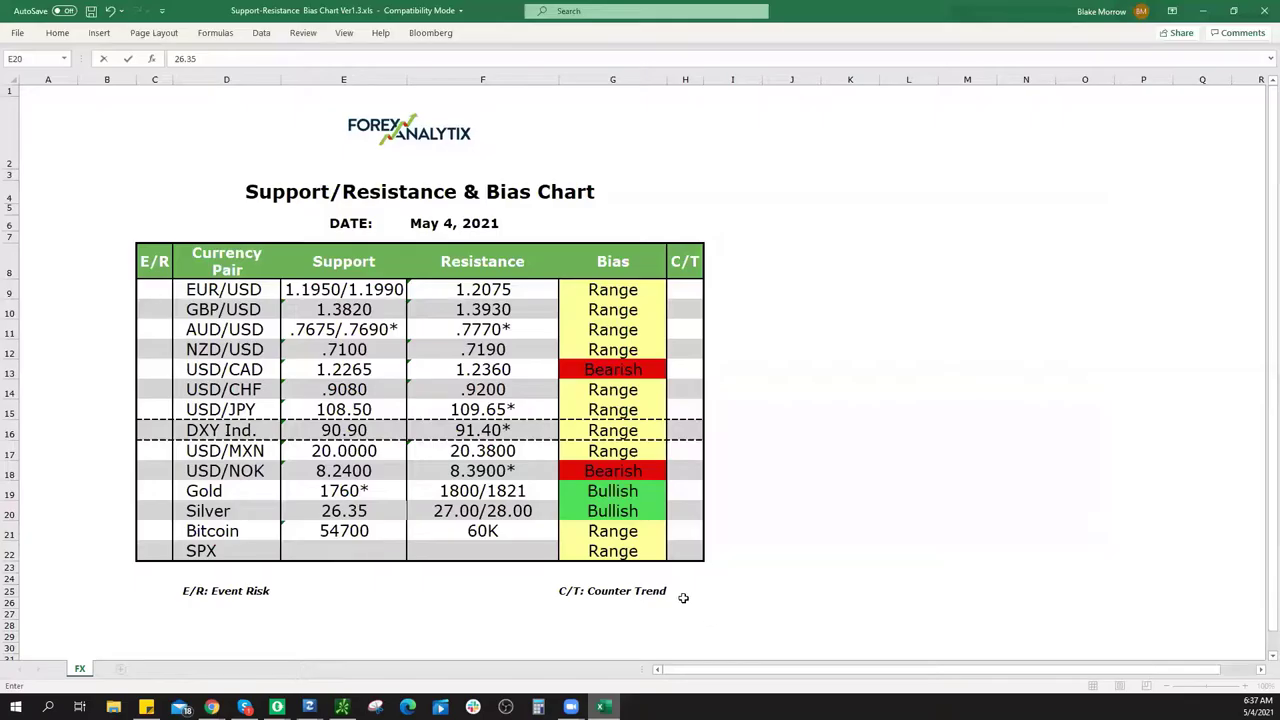
pyautogui.click(324, 550)
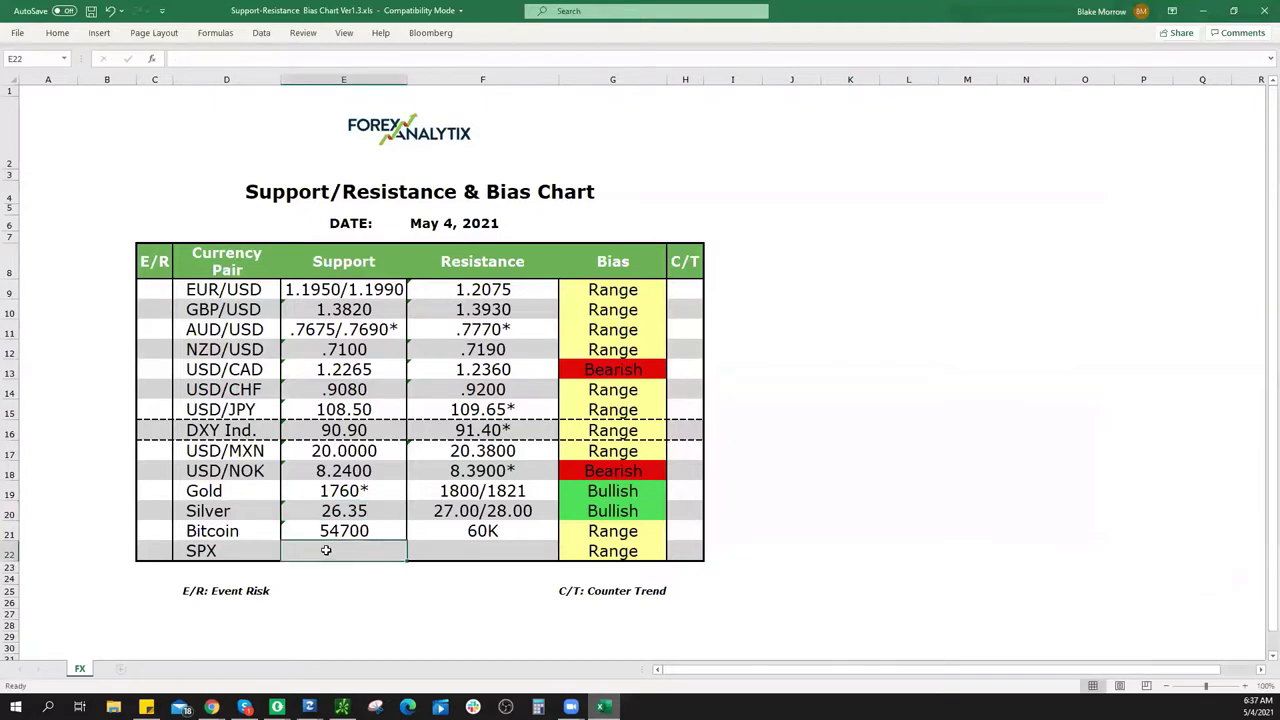
pyautogui.write('414158')
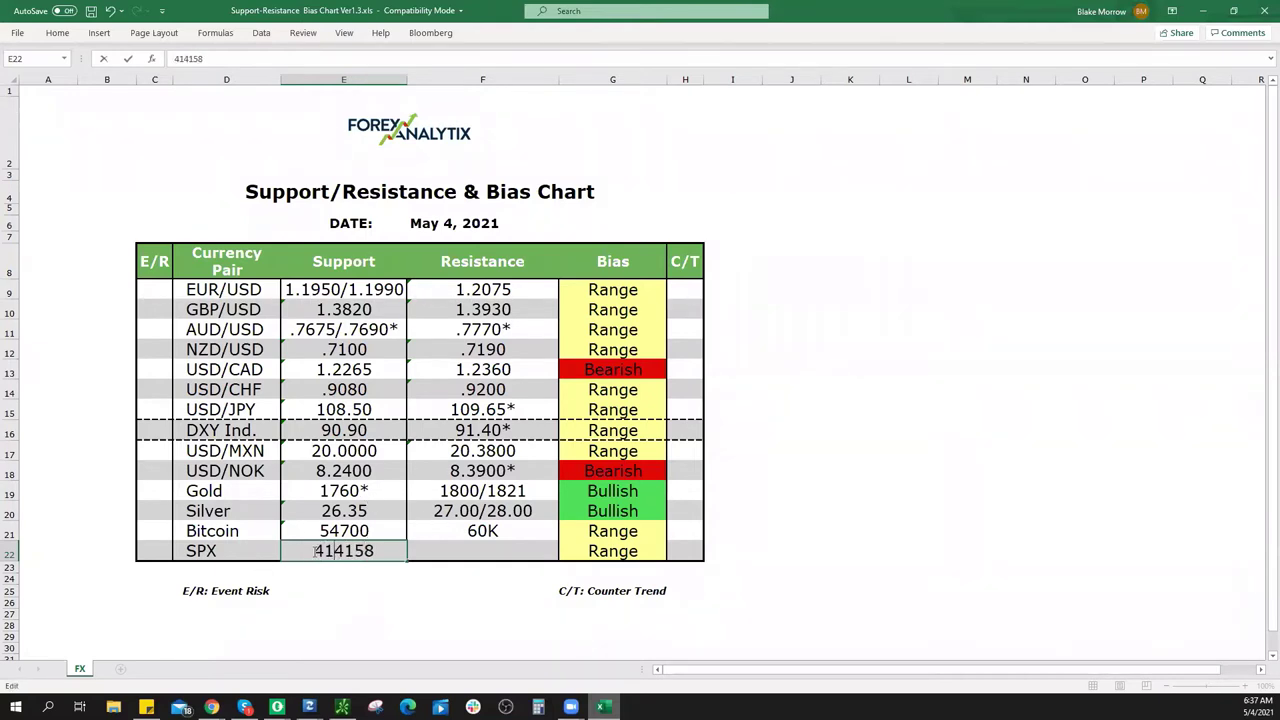
pyautogui.write('00/')
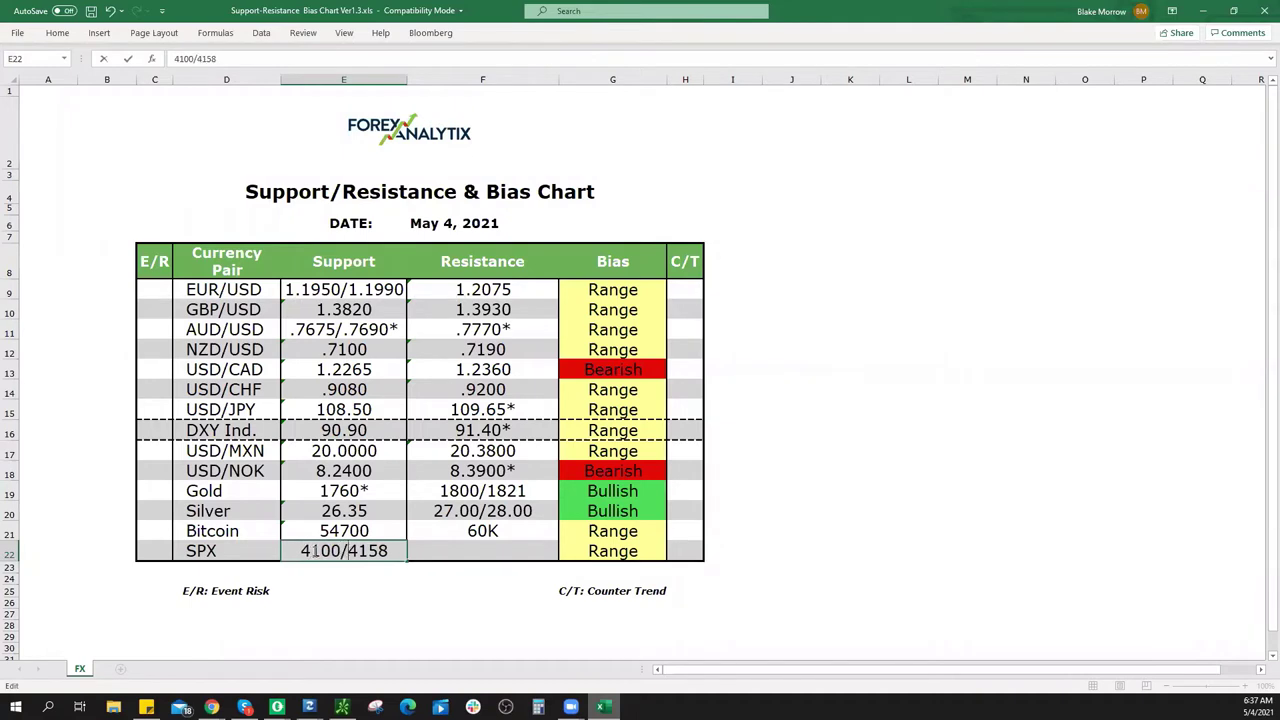
pyautogui.press('BackSpace')
pyautogui.press('BackSpace')
pyautogui.press('BackSpace')
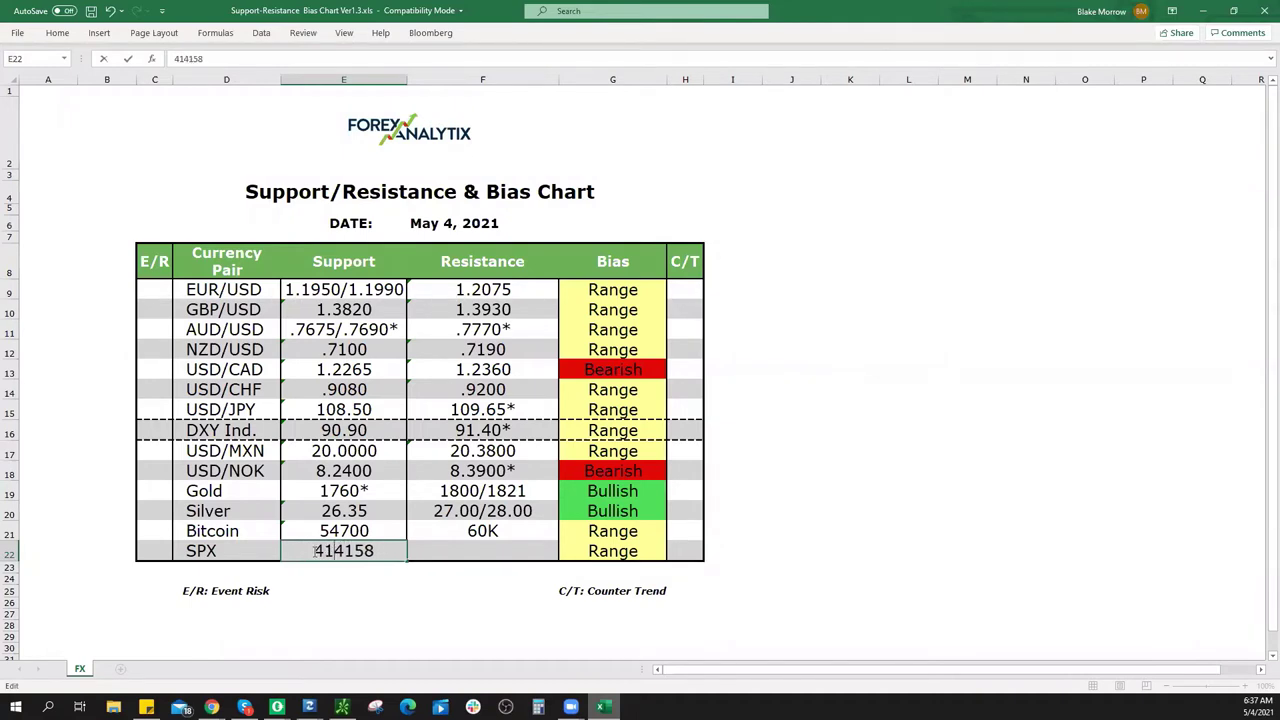
pyautogui.write('10')
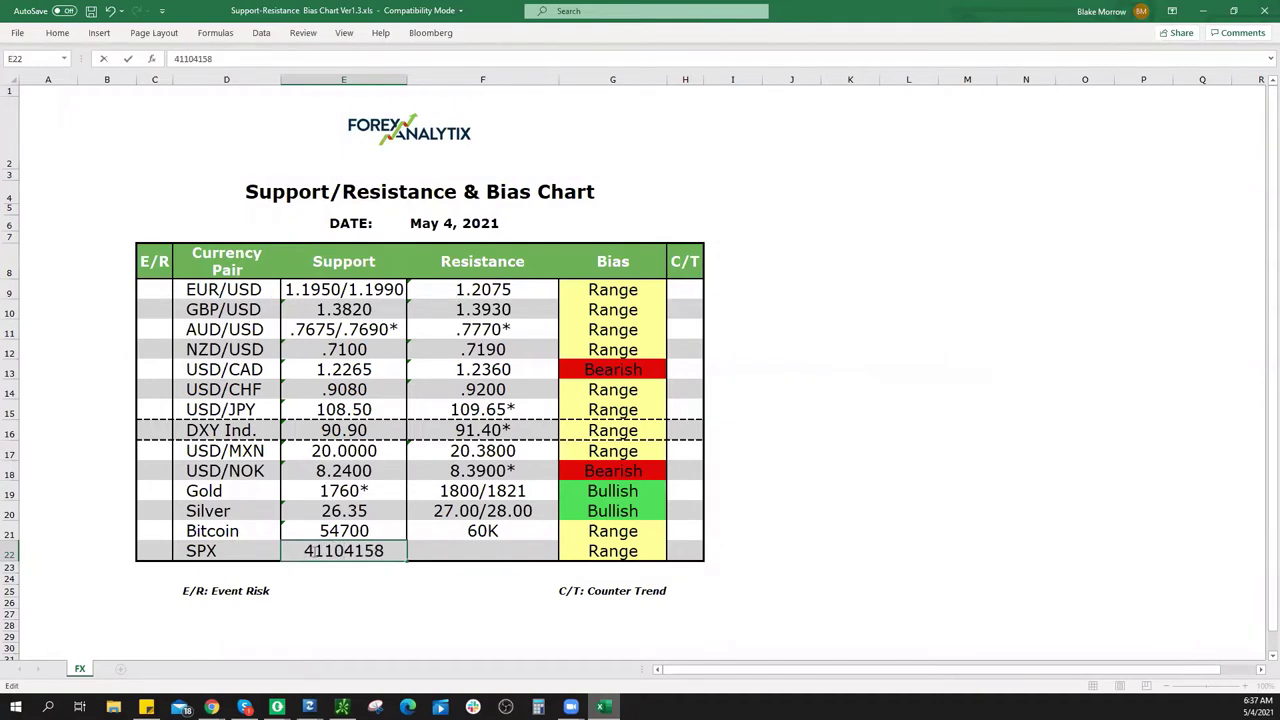
pyautogui.write('*/')
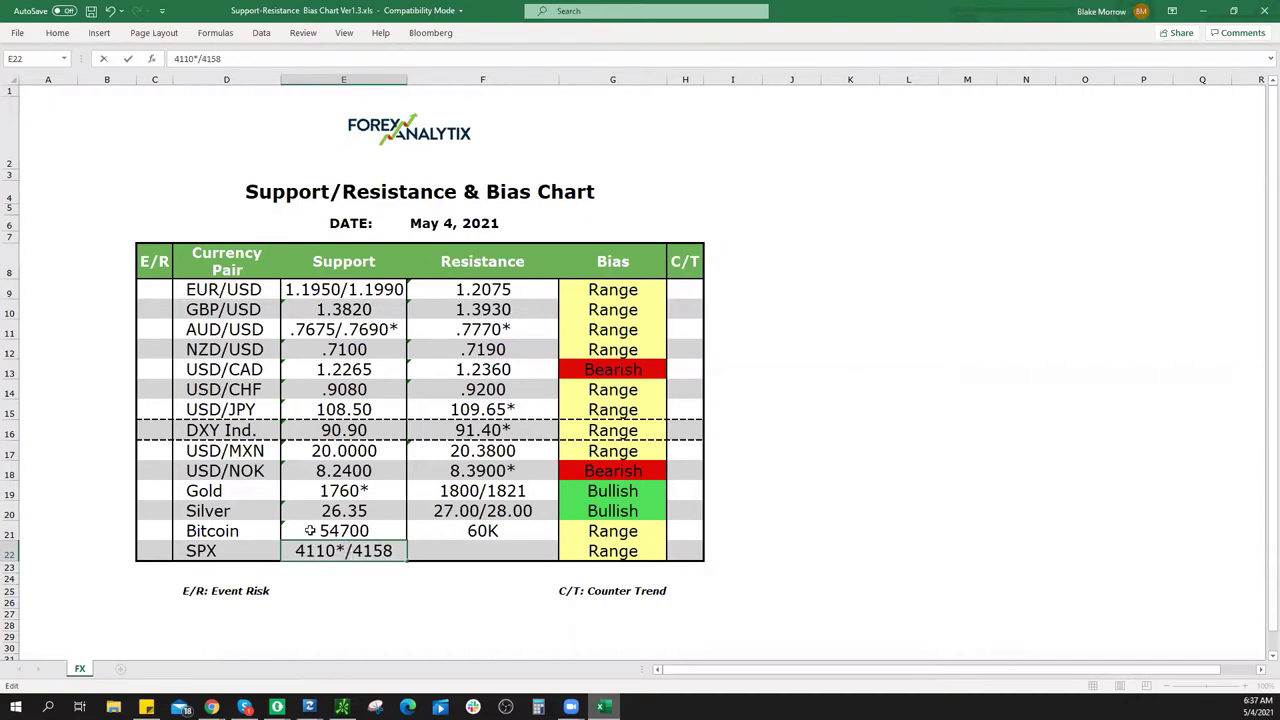
pyautogui.click(630, 553)
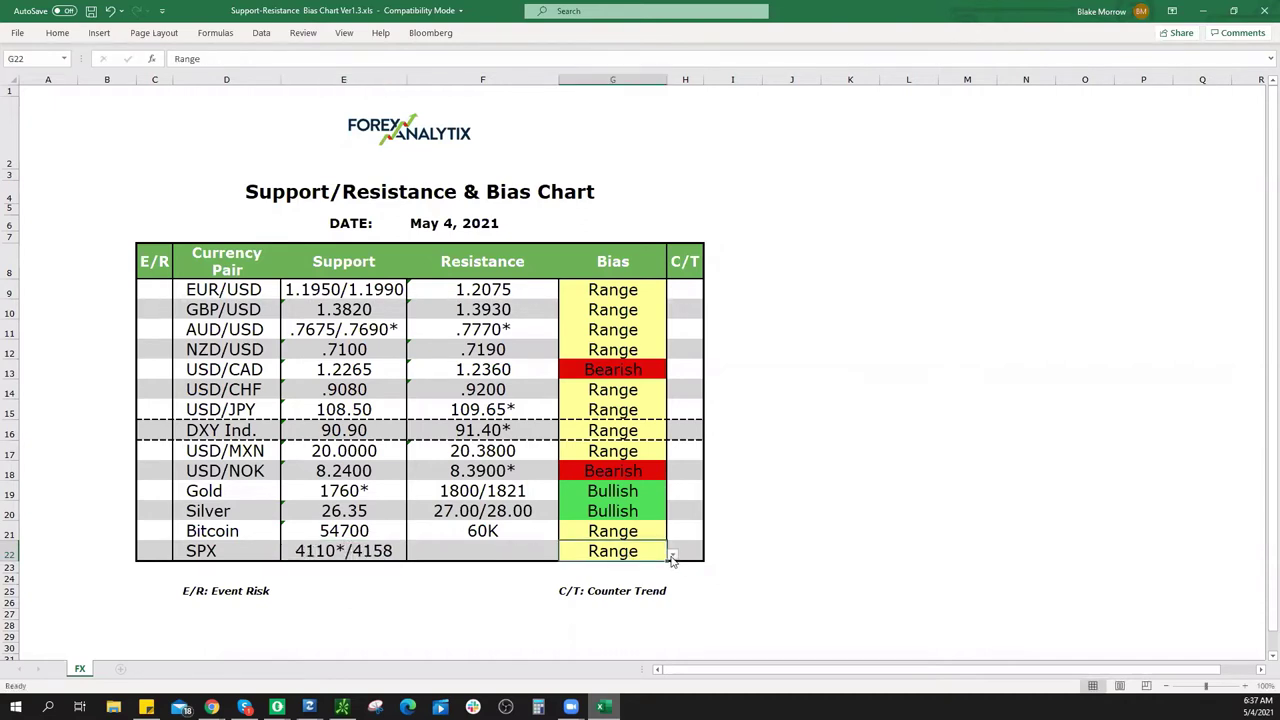
# Change the SPX bias from Range to Bullish
pyautogui.click(673, 556)
pyautogui.click(610, 570)
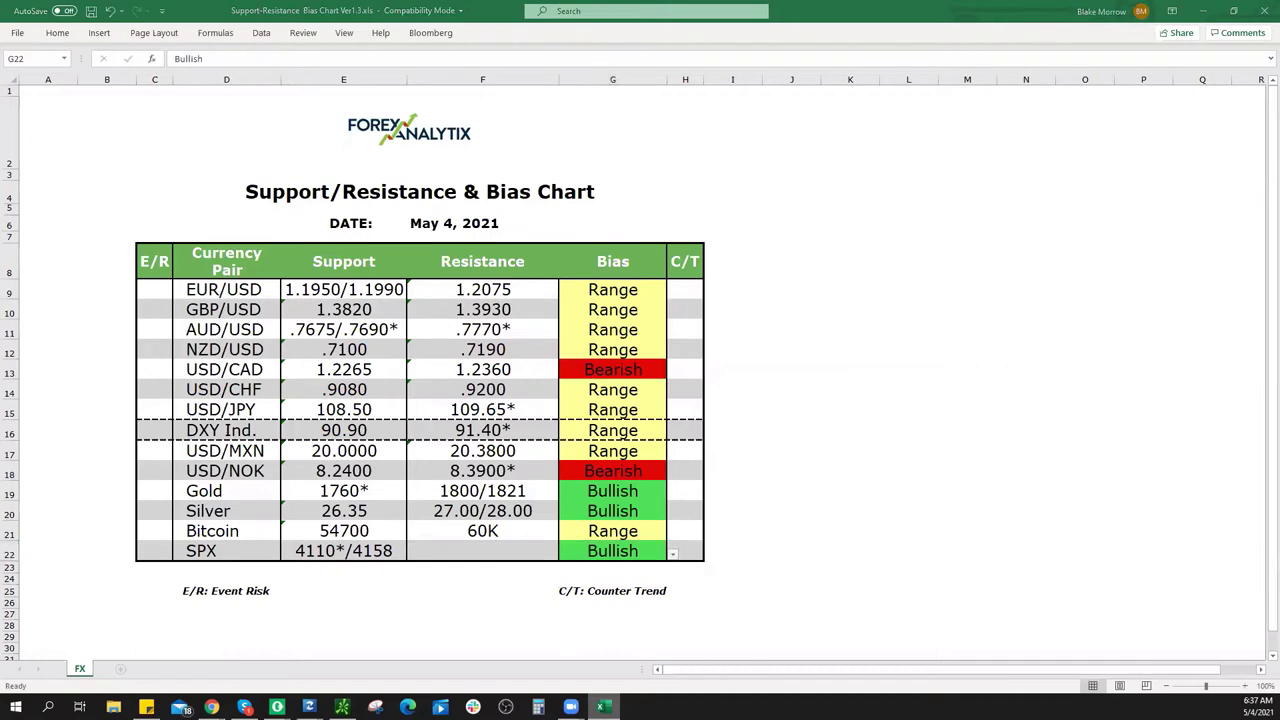
pyautogui.hotkey('alt', 'Tab')
pyautogui.scroll(-3, 877, 171)
# Zoom out, switch the chart to the German Bund (DE10YBEUR) 4h, and open Symbol Search
pyautogui.scroll(-3, 875, 150)
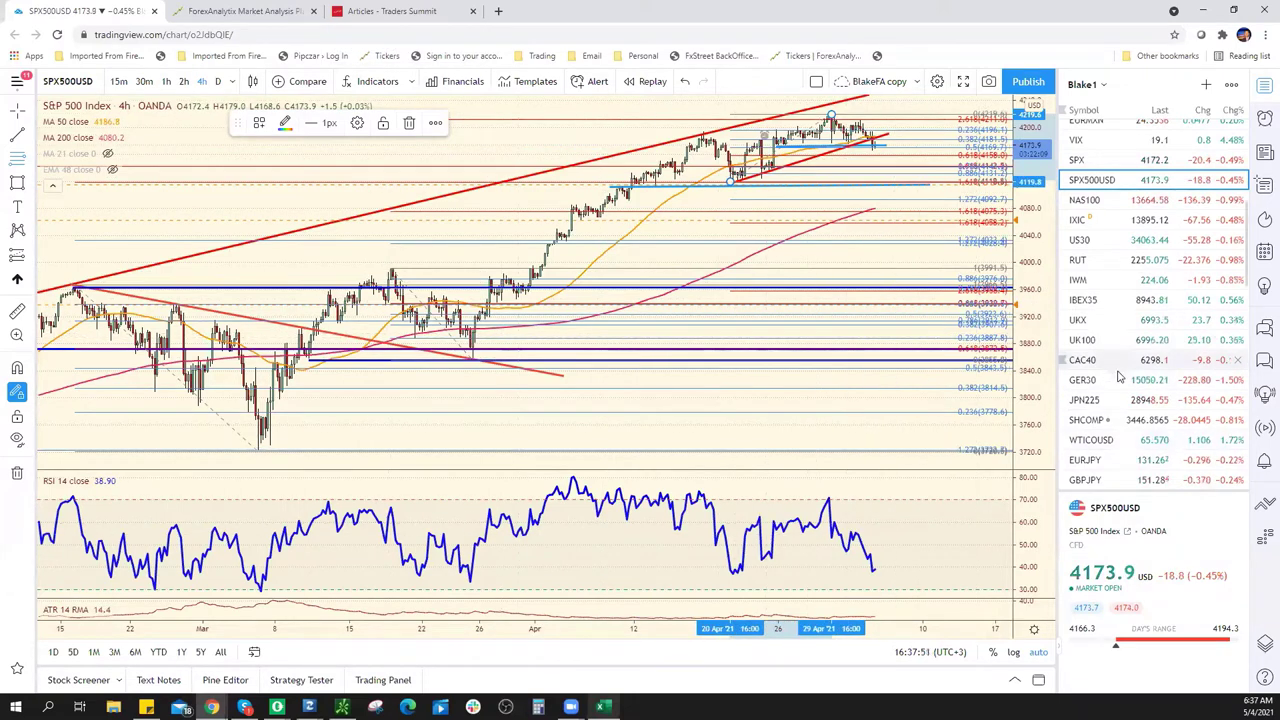
pyautogui.scroll(-2, 1120, 408)
pyautogui.scroll(-2, 1120, 408)
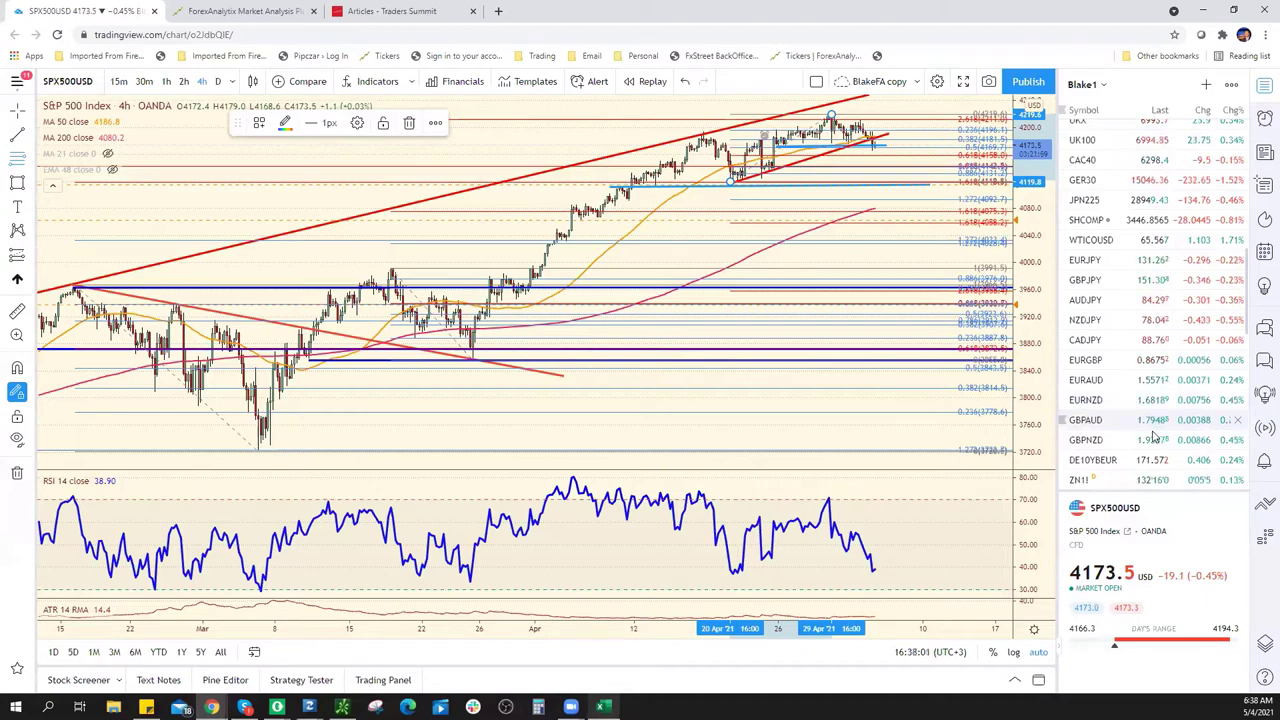
pyautogui.click(1100, 460)
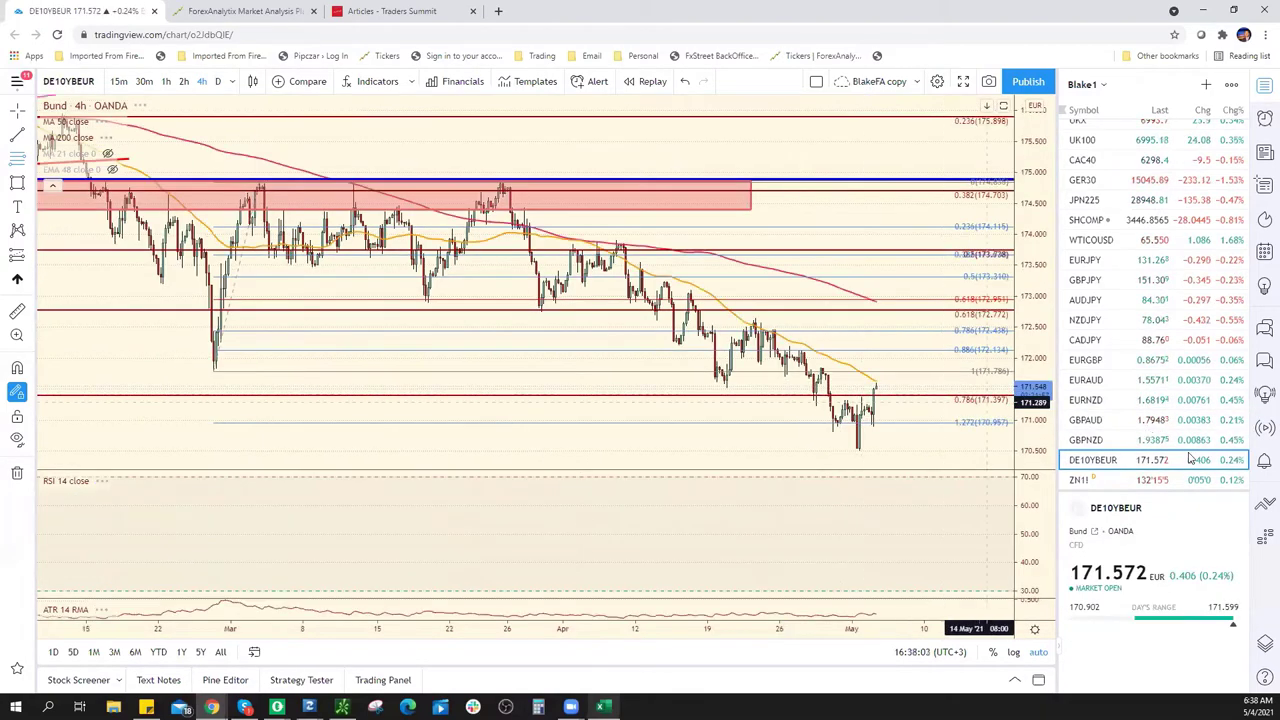
pyautogui.click(87, 84)
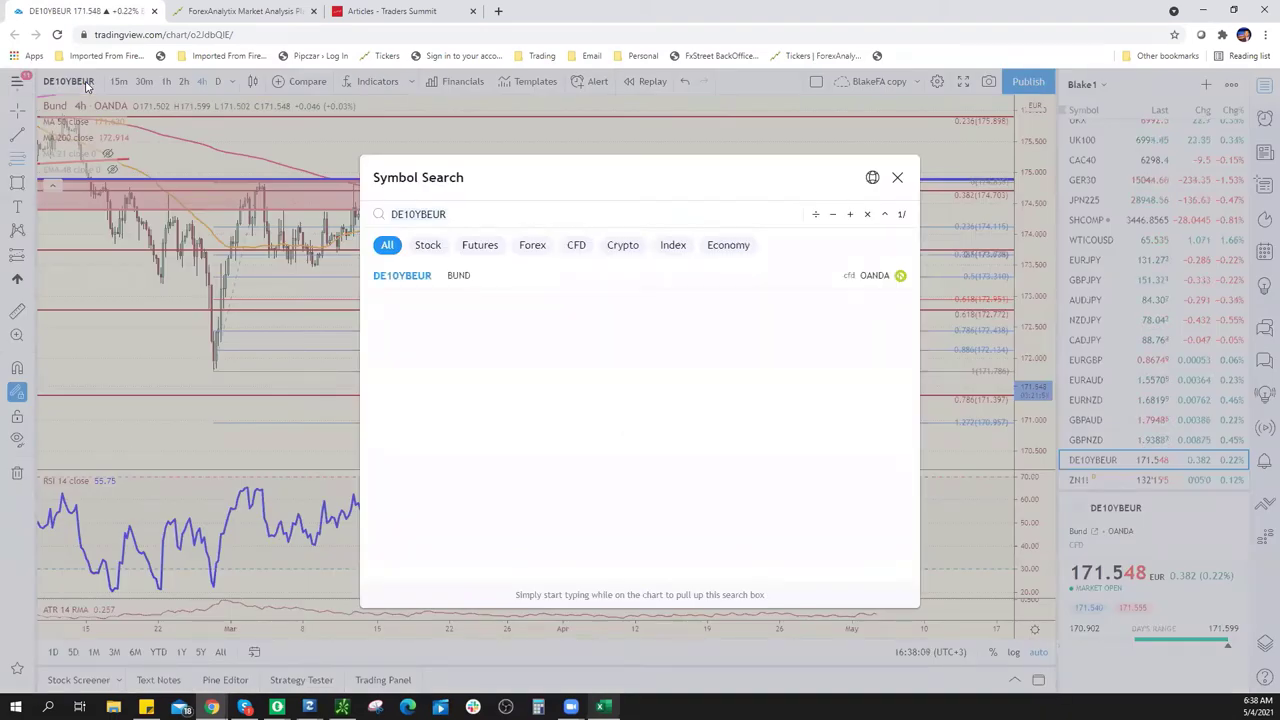
# Open the Applied Materials (AMAT) chart, scroll into empty future dates, and pick the path tool
pyautogui.write('AMAT')
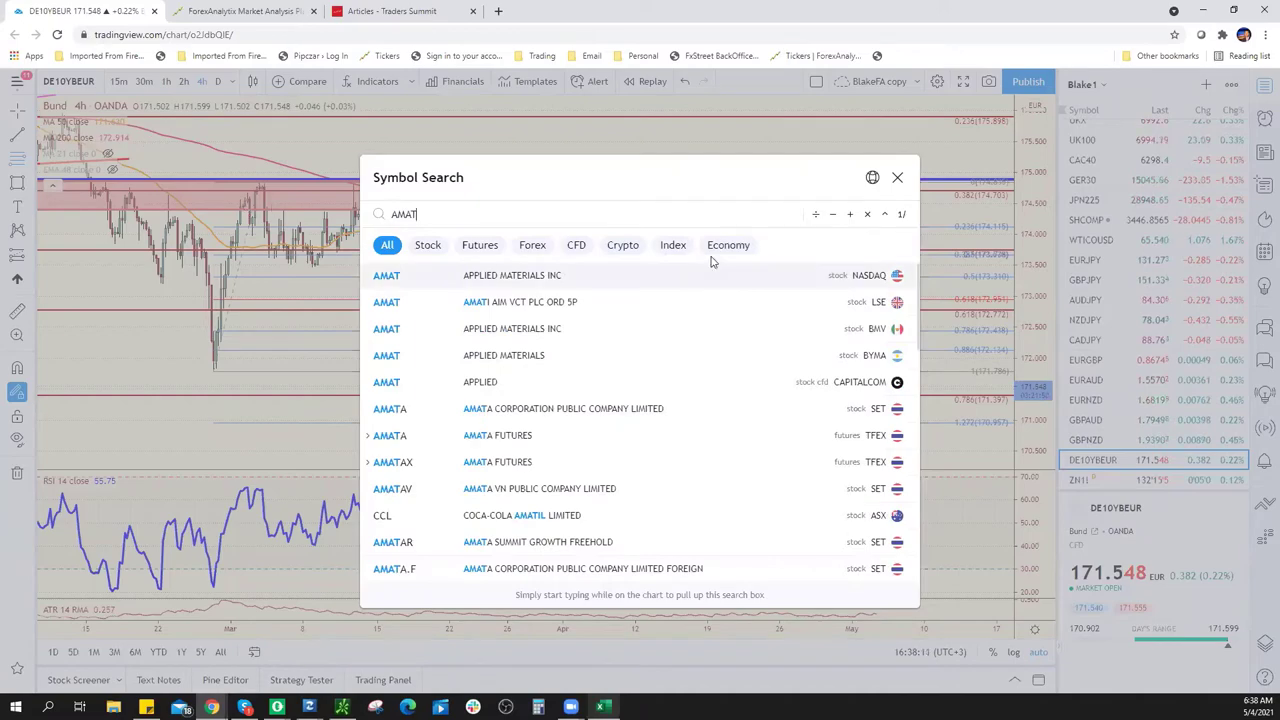
pyautogui.click(676, 275)
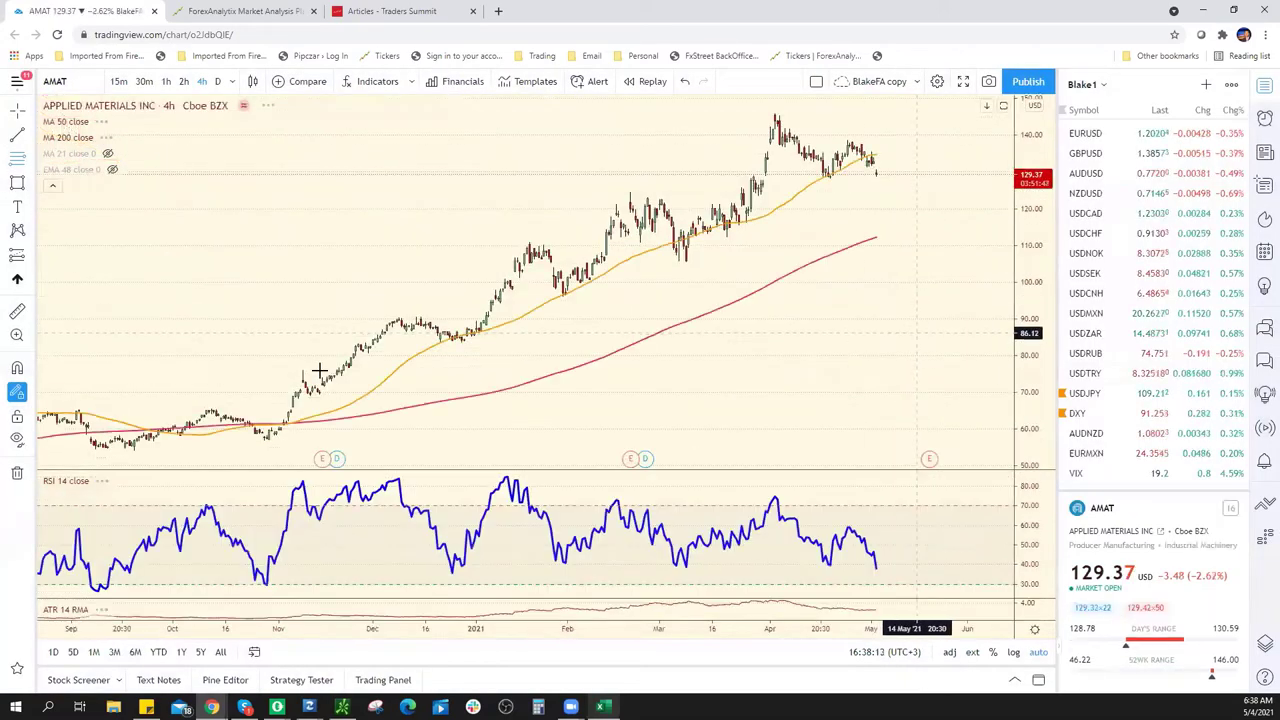
pyautogui.hscroll(10, 629, 349)
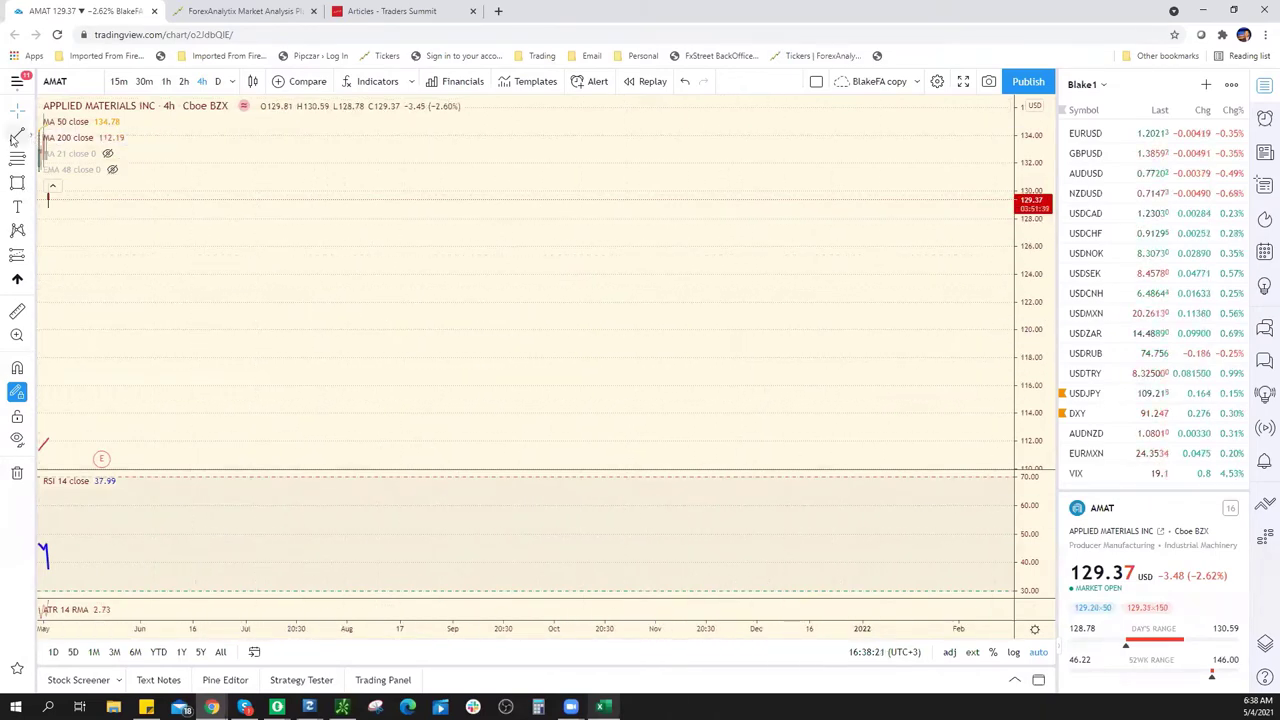
pyautogui.click(12, 135)
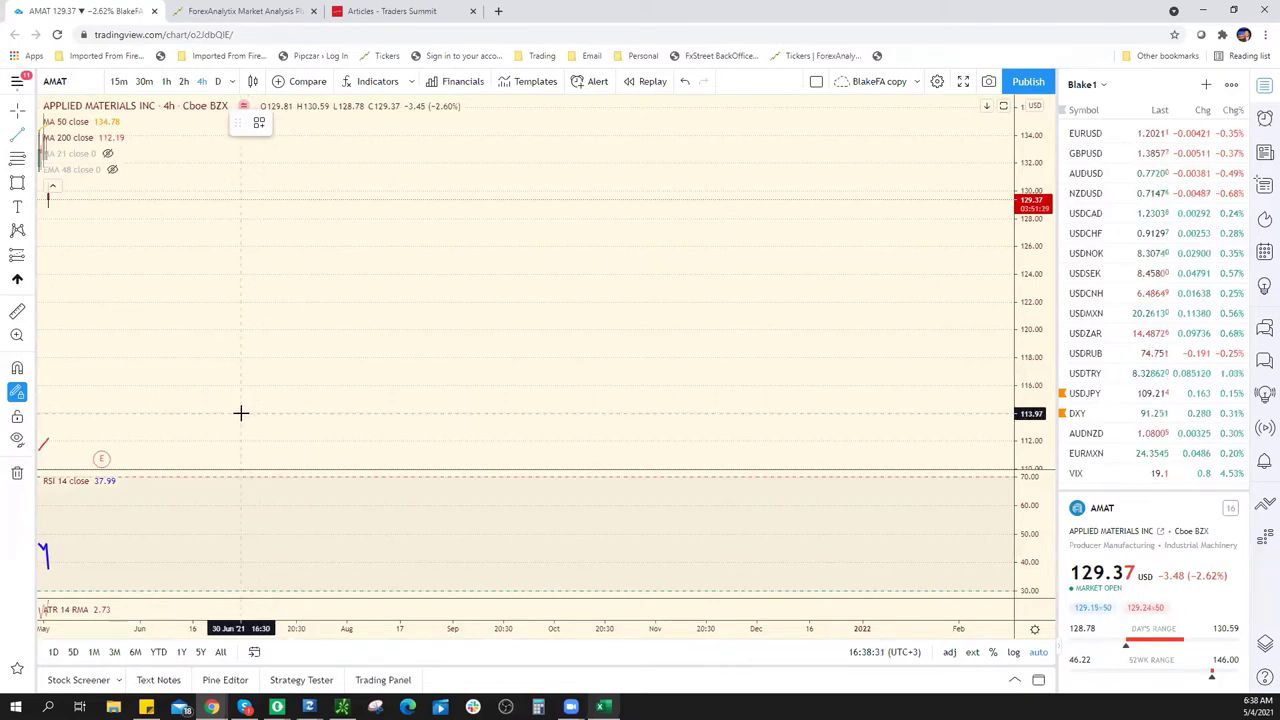
# Sketch a zigzag projected path with a pullback near 120 and a peak near 132
pyautogui.click(240, 413)
pyautogui.click(481, 218)
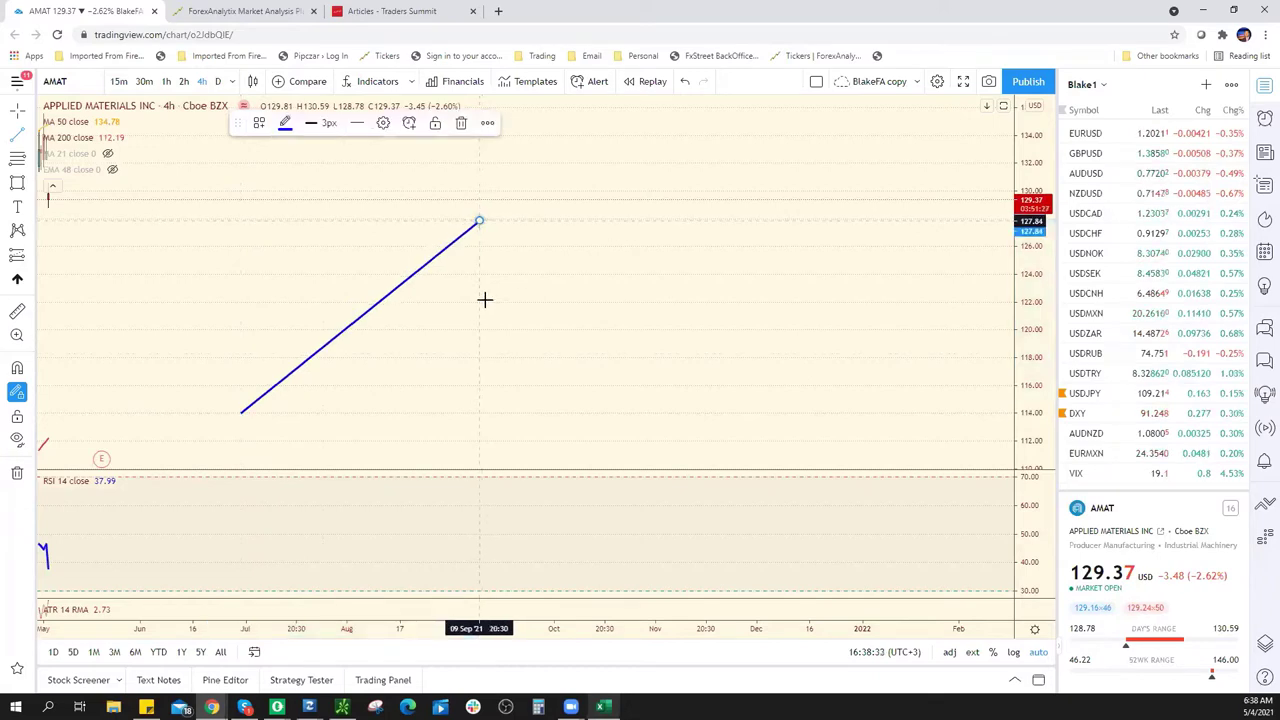
pyautogui.click(508, 333)
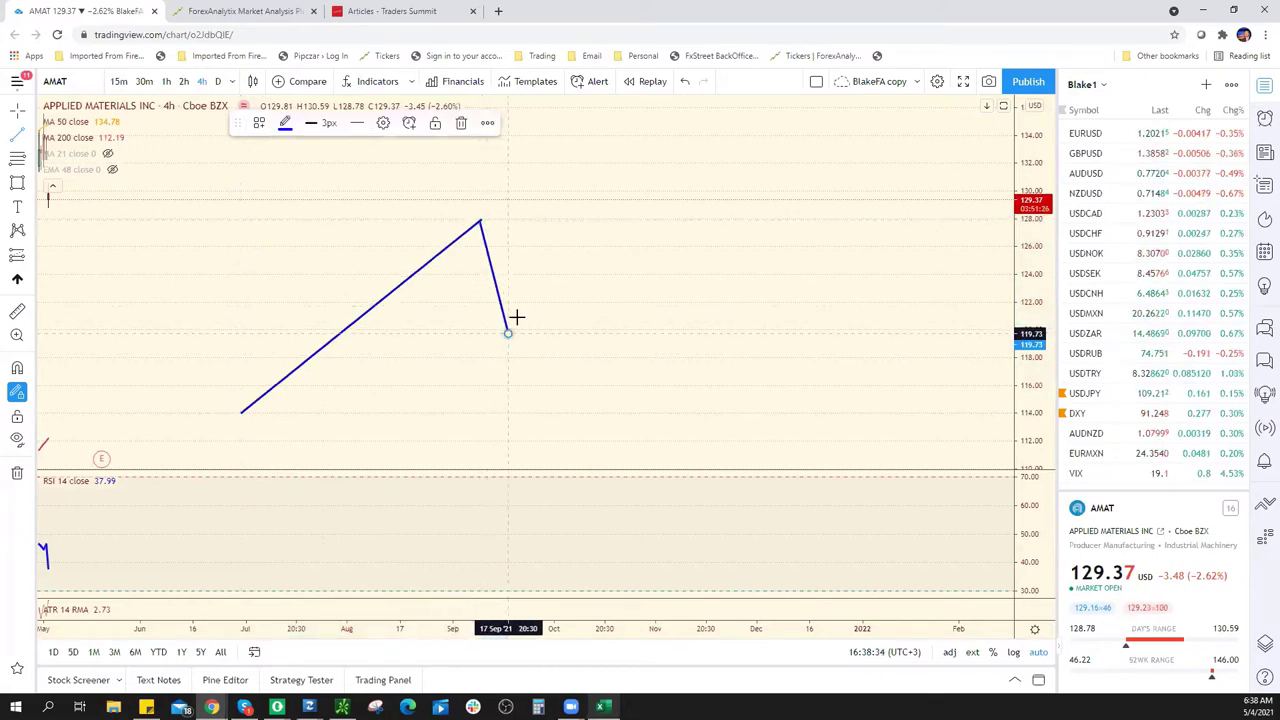
pyautogui.click(715, 156)
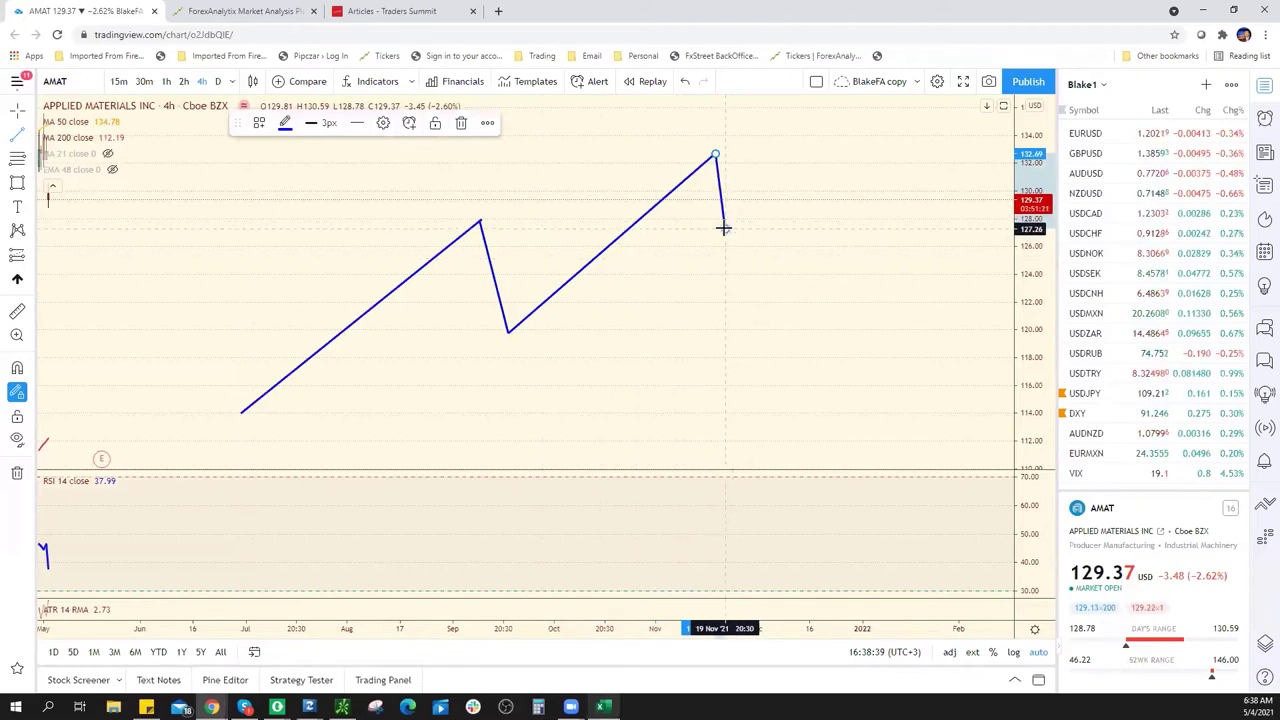
pyautogui.doubleClick(725, 232)
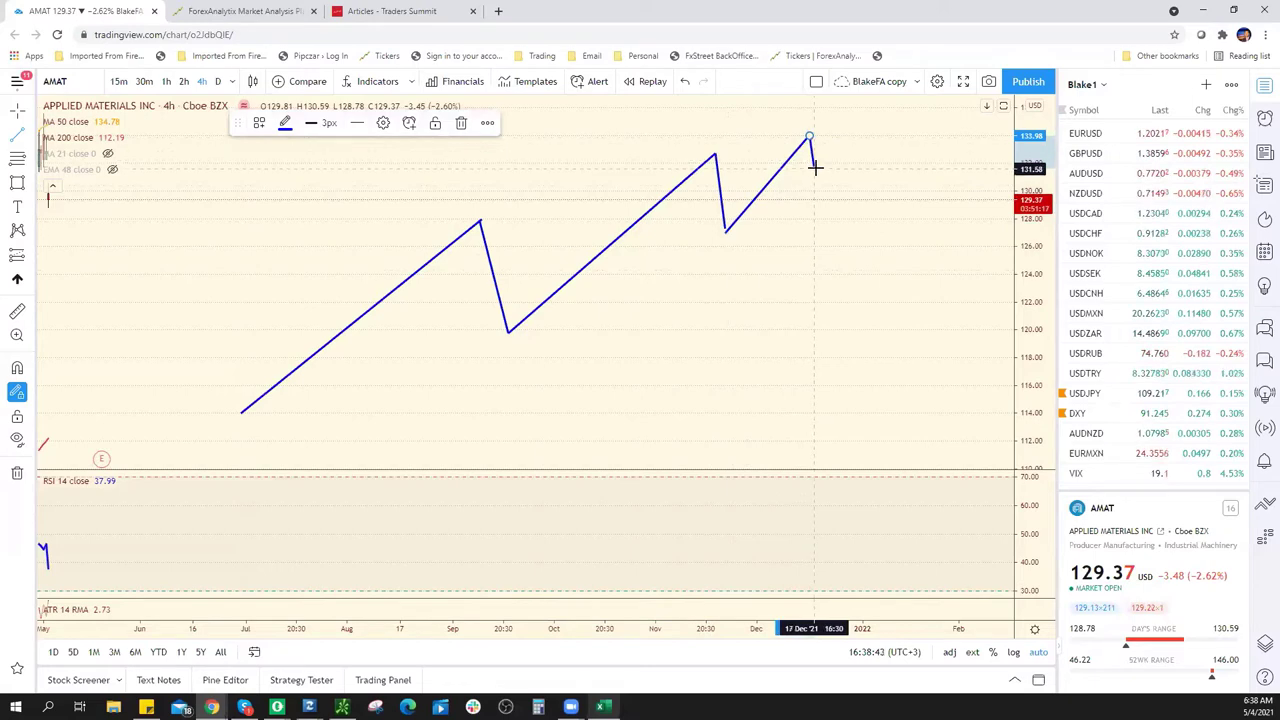
# Add a second zigzag path rising to a higher top and squeeze the price scale to fit
pyautogui.click(814, 168)
pyautogui.click(847, 121)
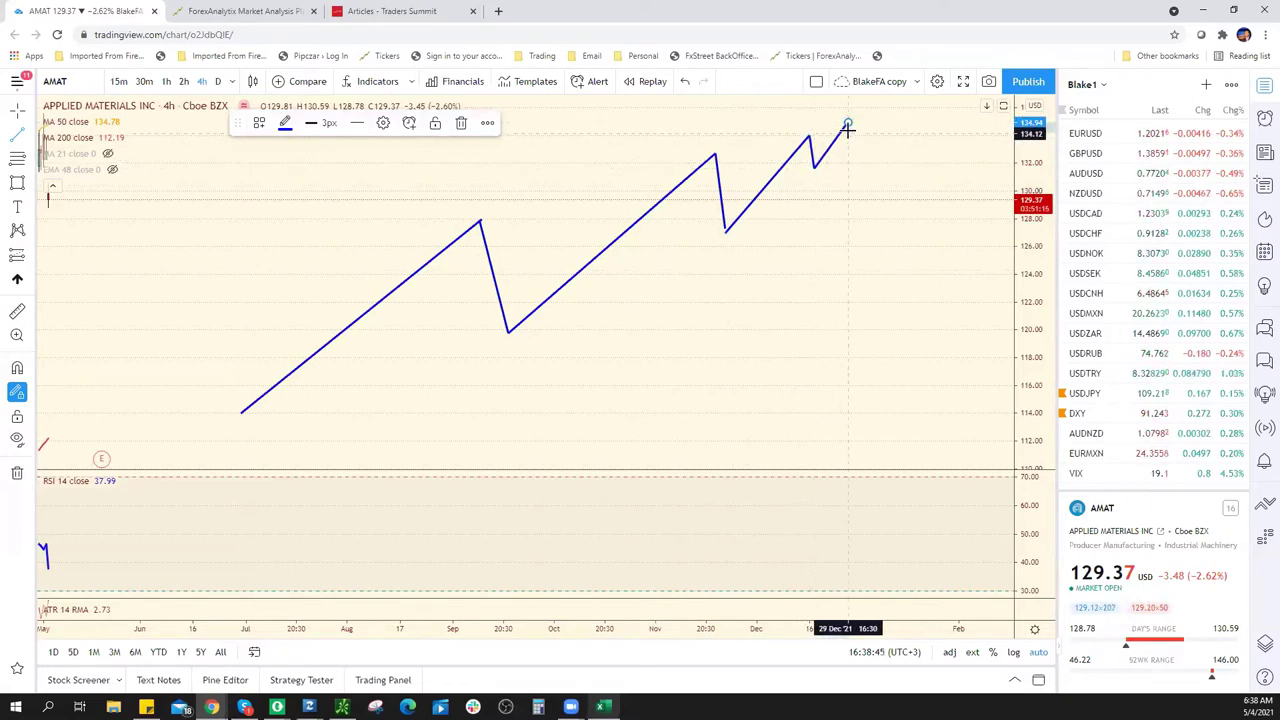
pyautogui.click(850, 135)
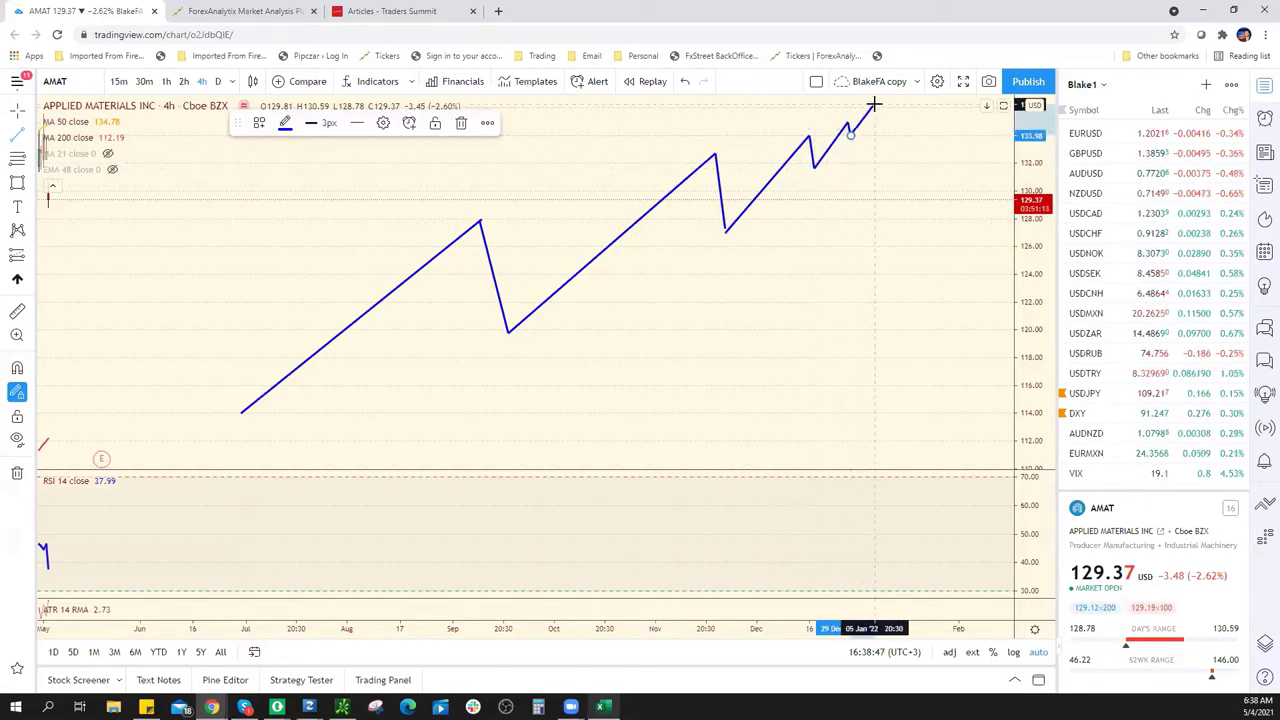
pyautogui.doubleClick(874, 104)
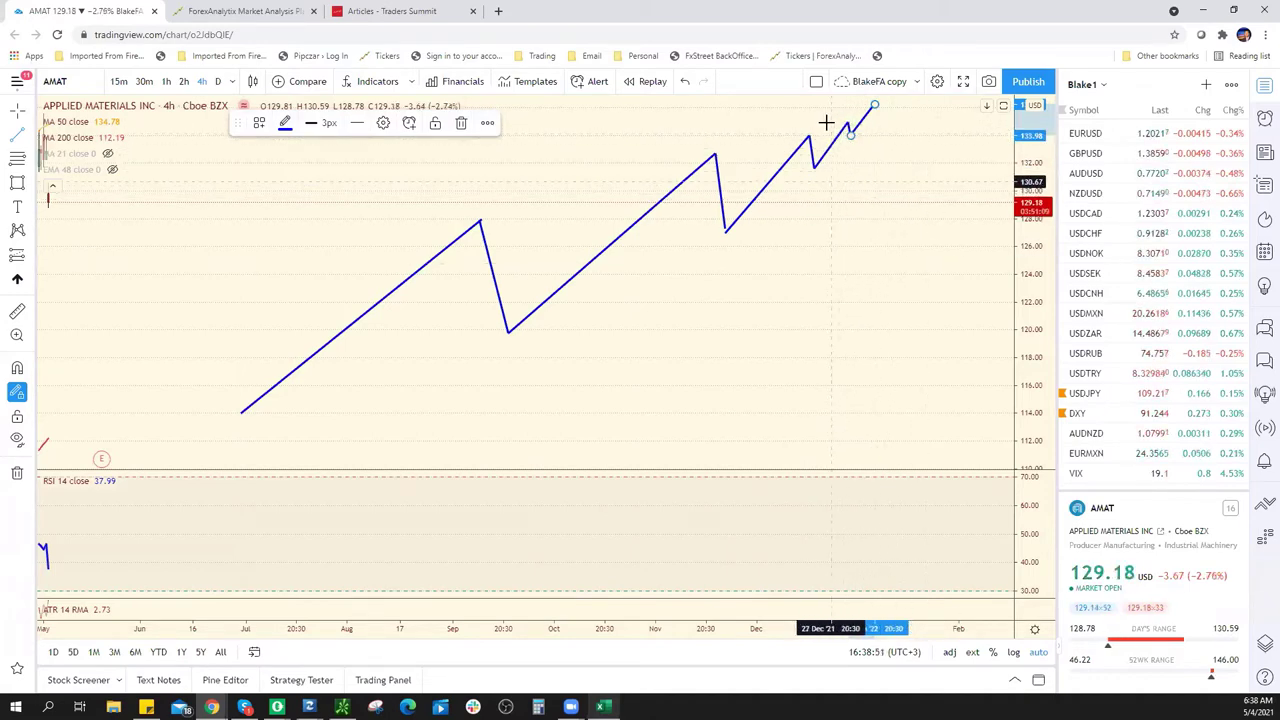
pyautogui.moveTo(1033, 258); pyautogui.dragTo(1033, 290)
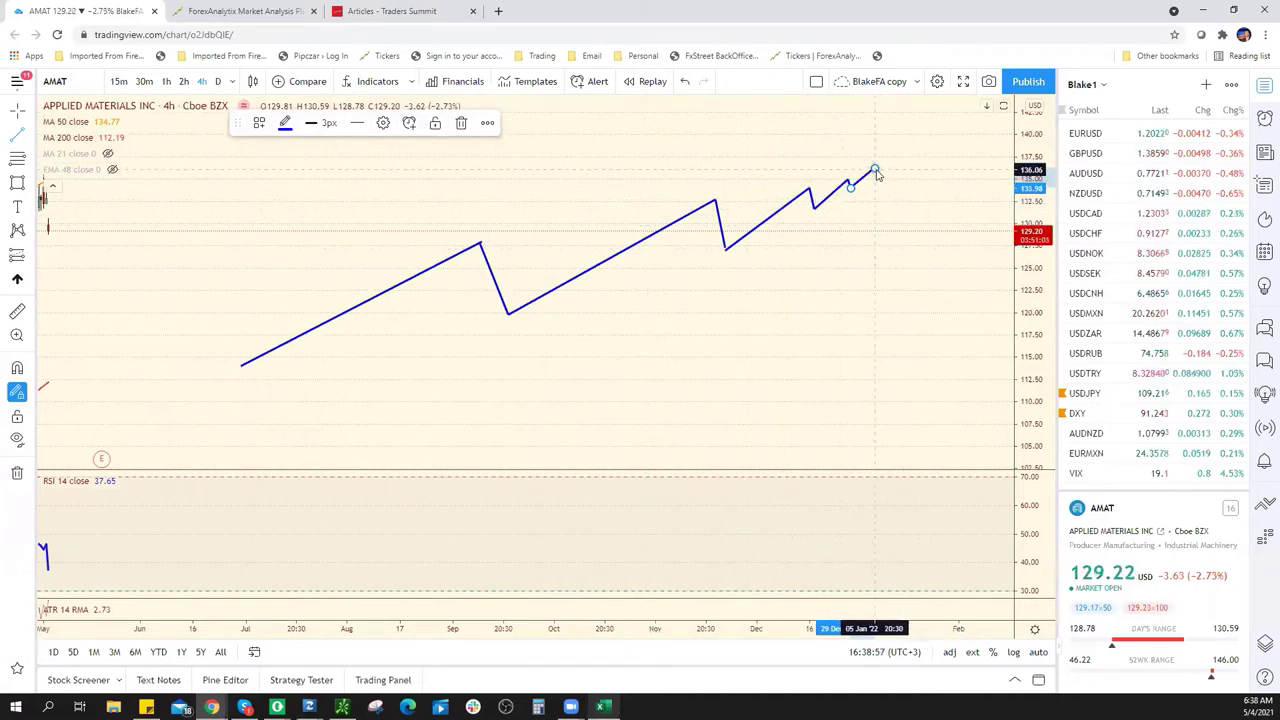
# Draw two steep rising trend-line legs continuing the upward zigzag
pyautogui.click(8, 133)
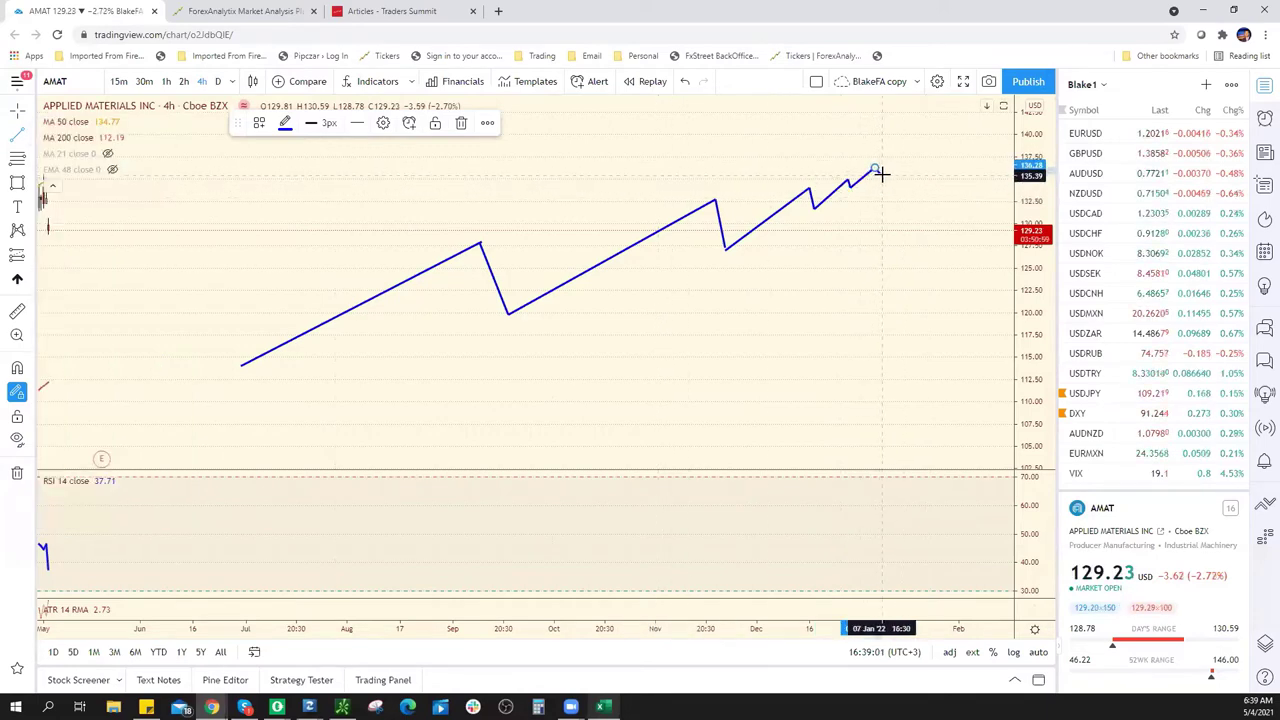
pyautogui.click(882, 175)
pyautogui.doubleClick(920, 125)
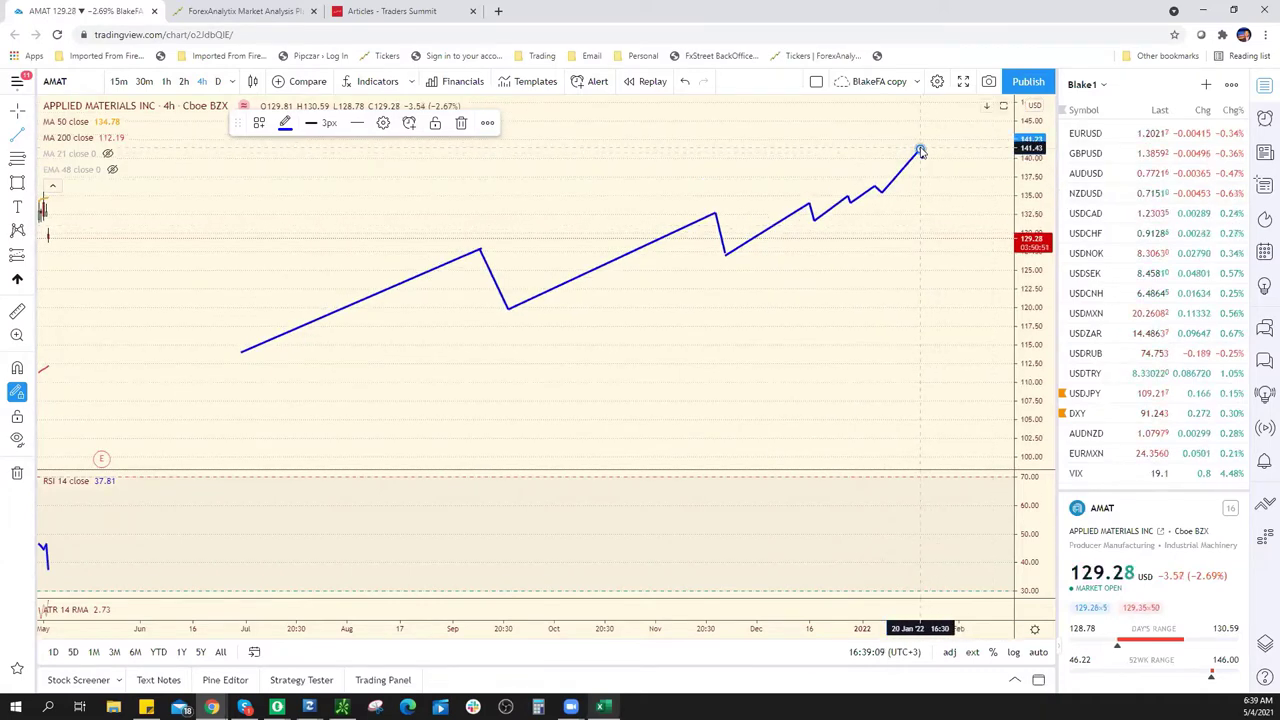
pyautogui.click(920, 152)
pyautogui.click(940, 107)
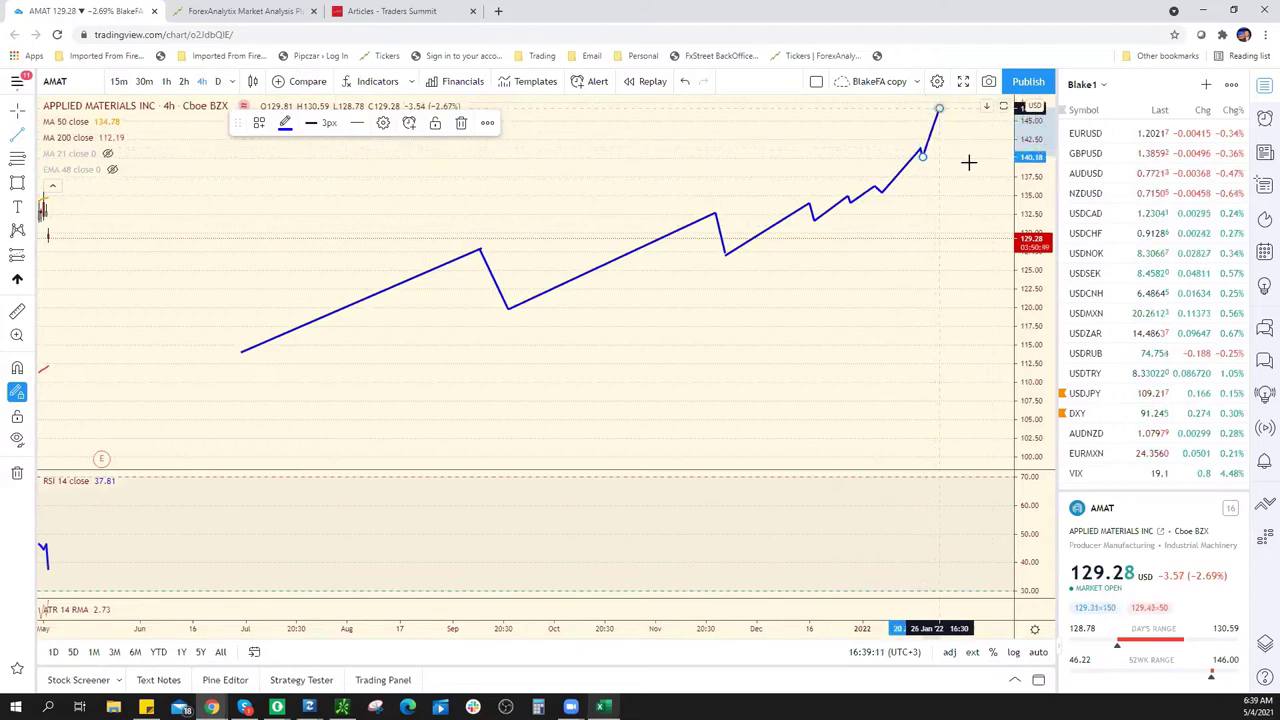
# Draw a sharp drop to about 116 with a rebound, plus a trend line from the November low to the recent highs
pyautogui.click(886, 208)
pyautogui.click(920, 333)
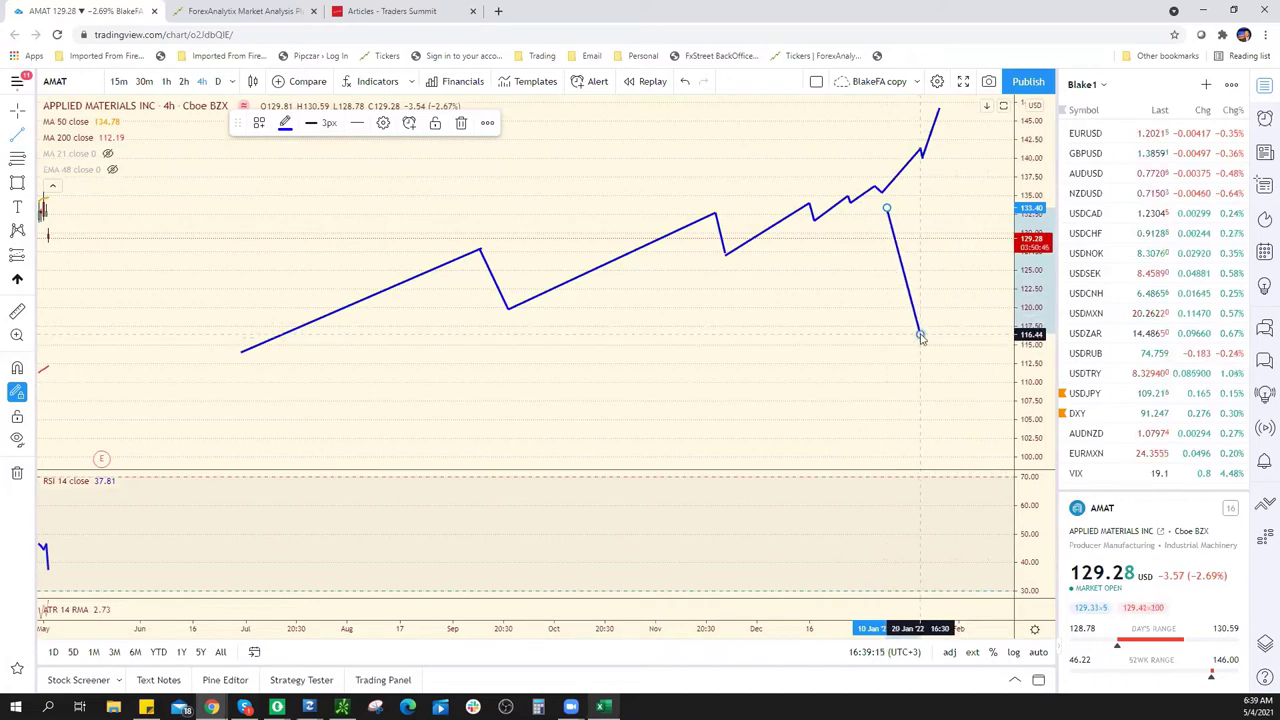
pyautogui.click(920, 333)
pyautogui.click(920, 278)
pyautogui.click(920, 333)
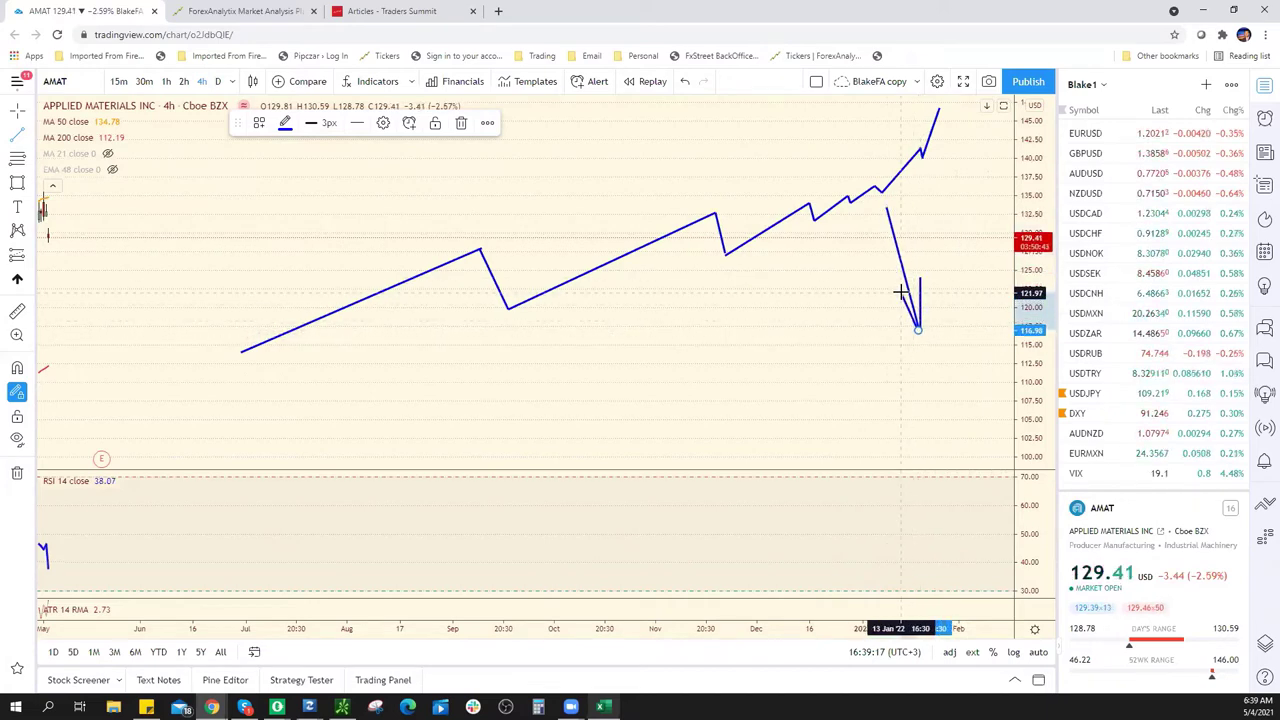
pyautogui.click(902, 293)
pyautogui.click(703, 262)
pyautogui.click(903, 190)
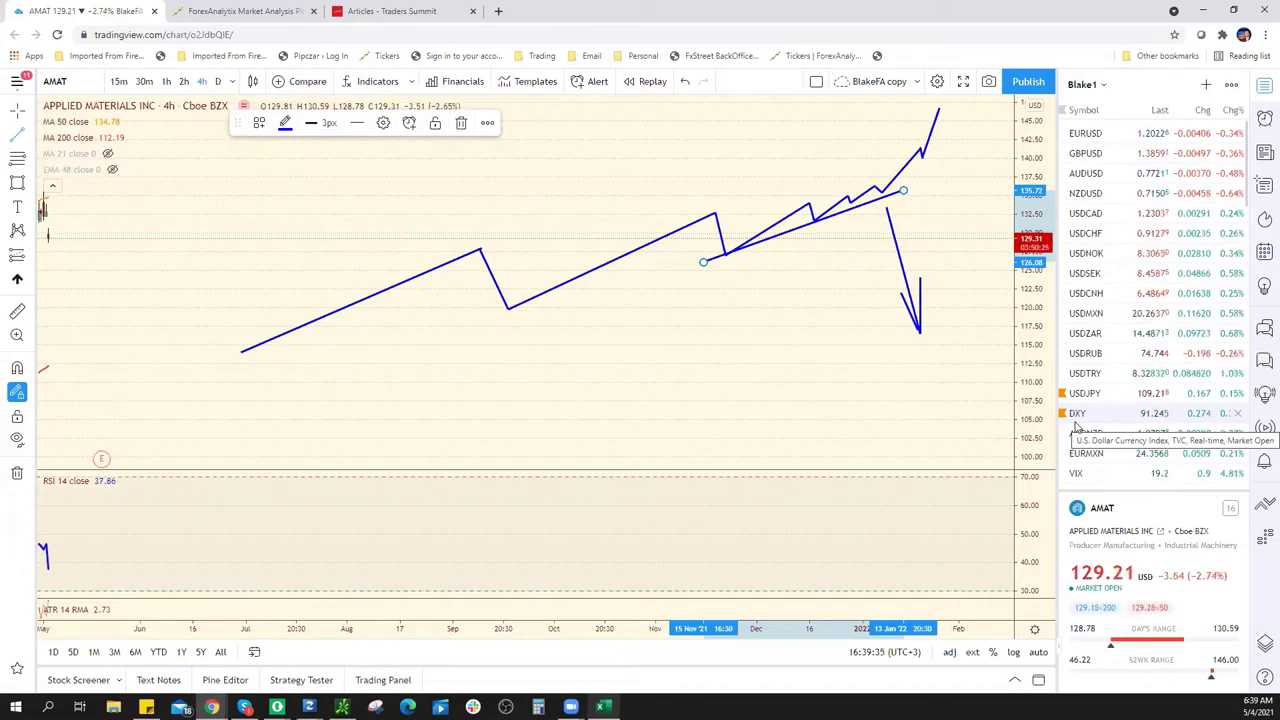
# Remove all drawings from the AMAT chart and browse the watchlist
pyautogui.click(16, 472)
pyautogui.scroll(-3, 1130, 400)
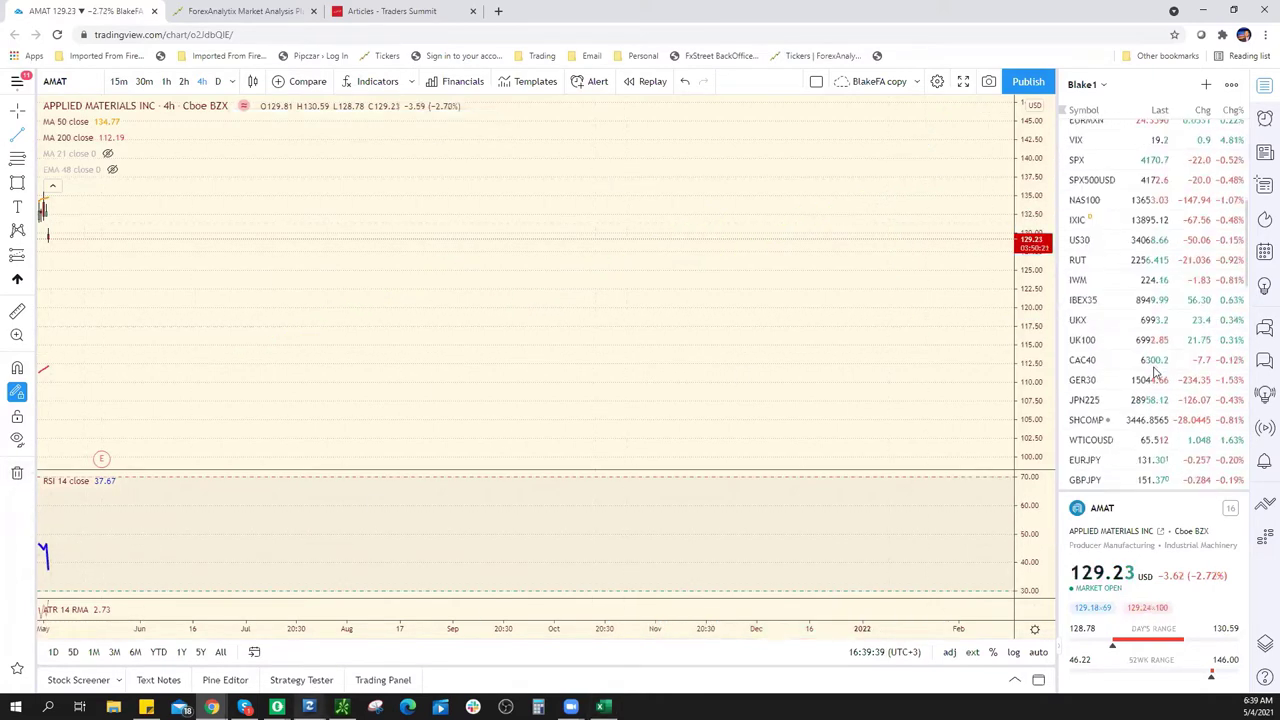
pyautogui.scroll(-3, 1128, 403)
pyautogui.scroll(-5, 1125, 403)
pyautogui.scroll(-5, 1120, 403)
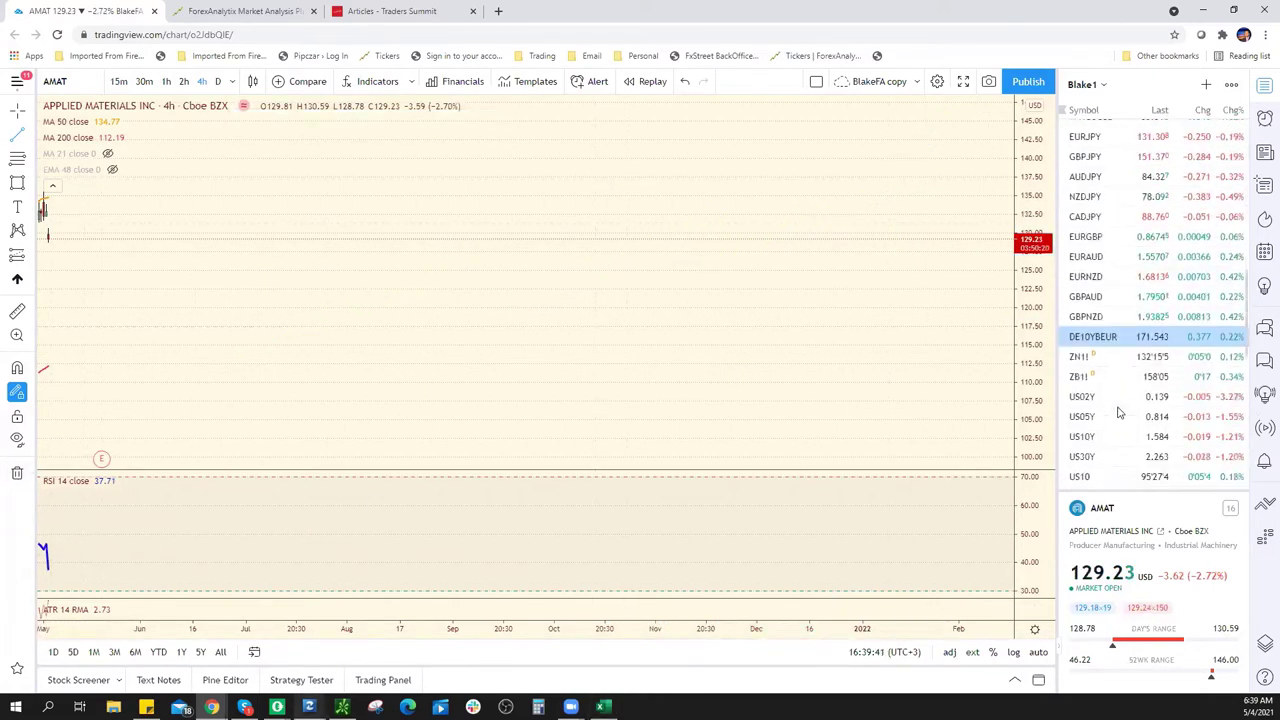
pyautogui.scroll(-5, 1118, 403)
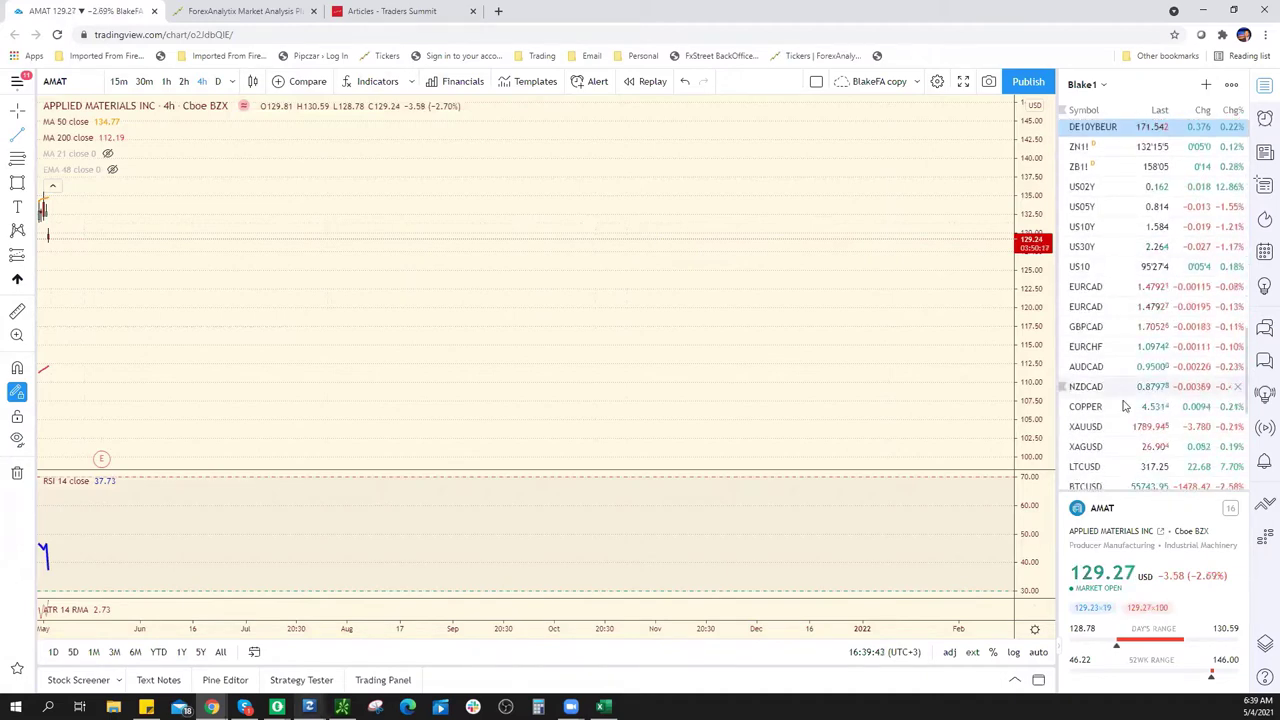
pyautogui.scroll(-2, 1121, 409)
pyautogui.scroll(-3, 1121, 405)
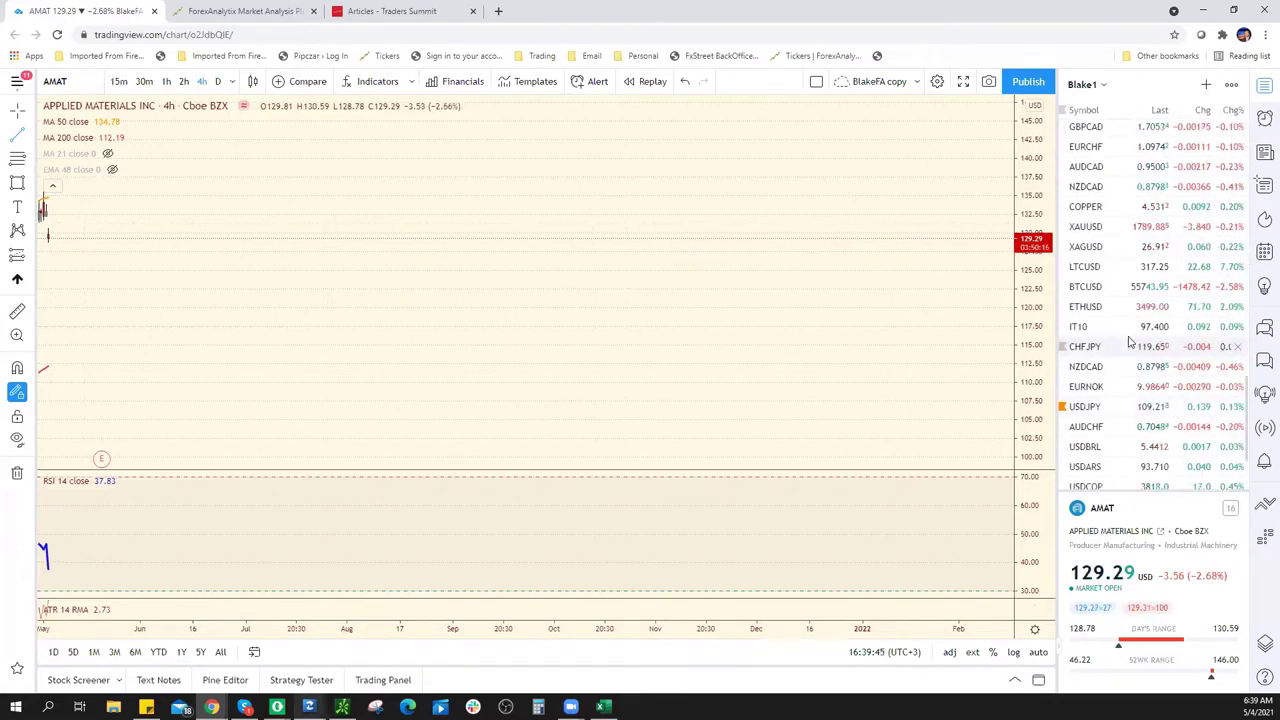
pyautogui.scroll(-3, 1134, 352)
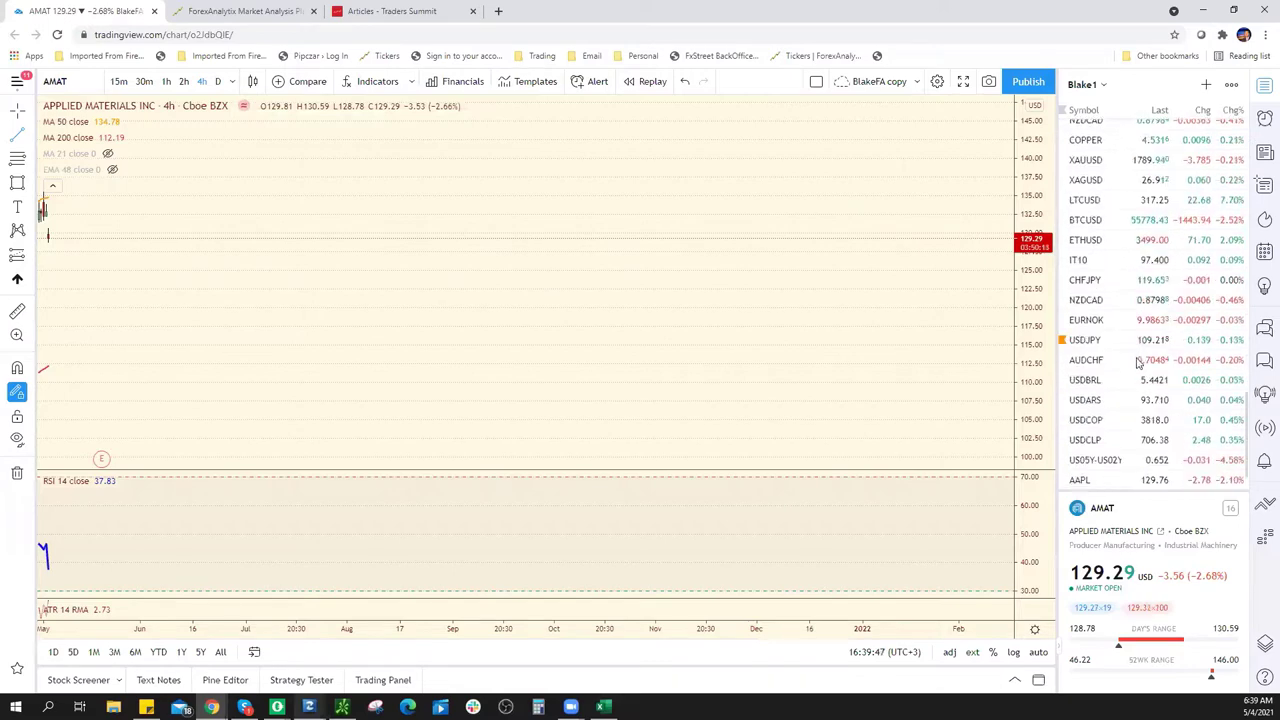
pyautogui.scroll(4, 1134, 393)
pyautogui.scroll(3, 1131, 389)
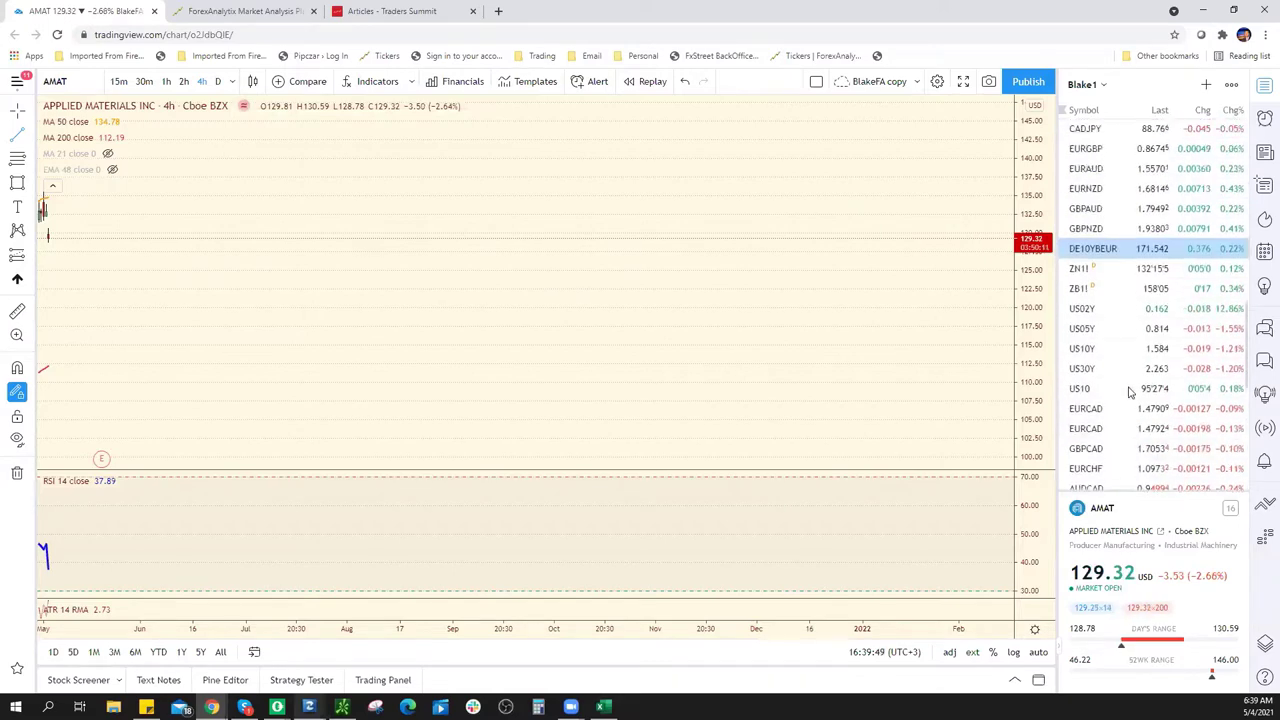
pyautogui.scroll(3, 1128, 385)
pyautogui.scroll(4, 1134, 380)
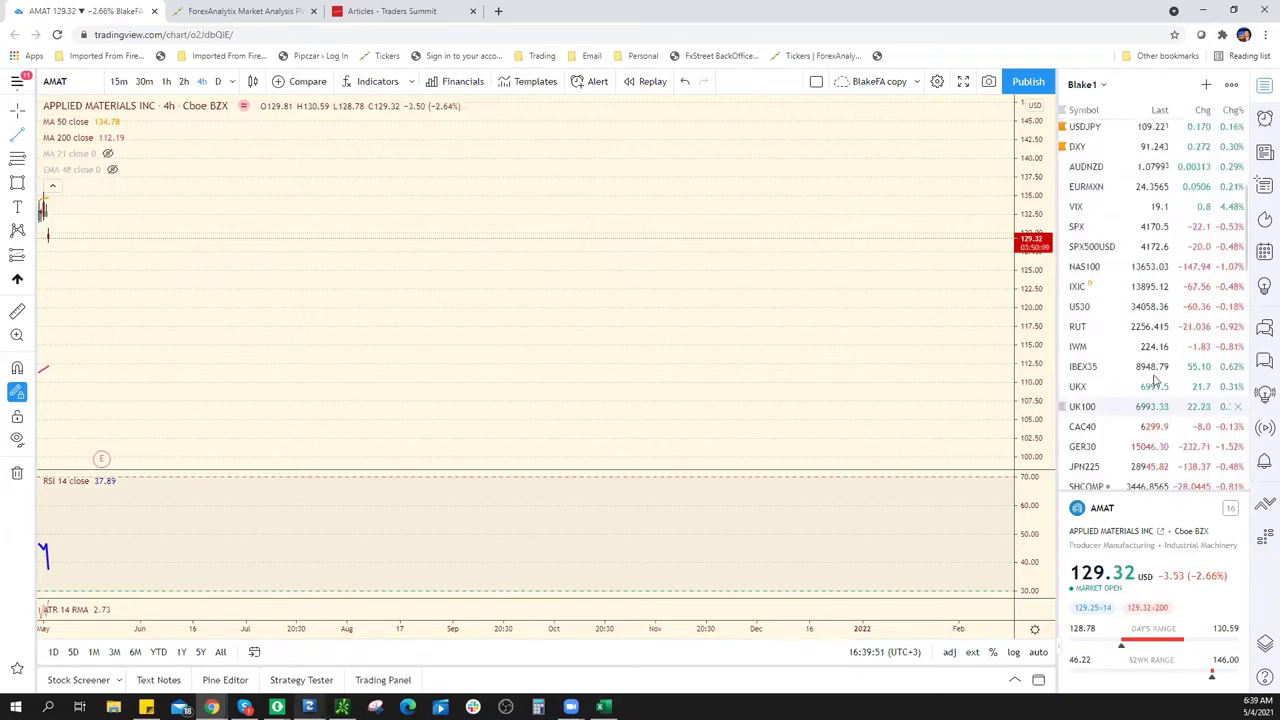
# Show the NAS100 chart with a reset view on the 15-minute timeframe
pyautogui.click(1110, 267)
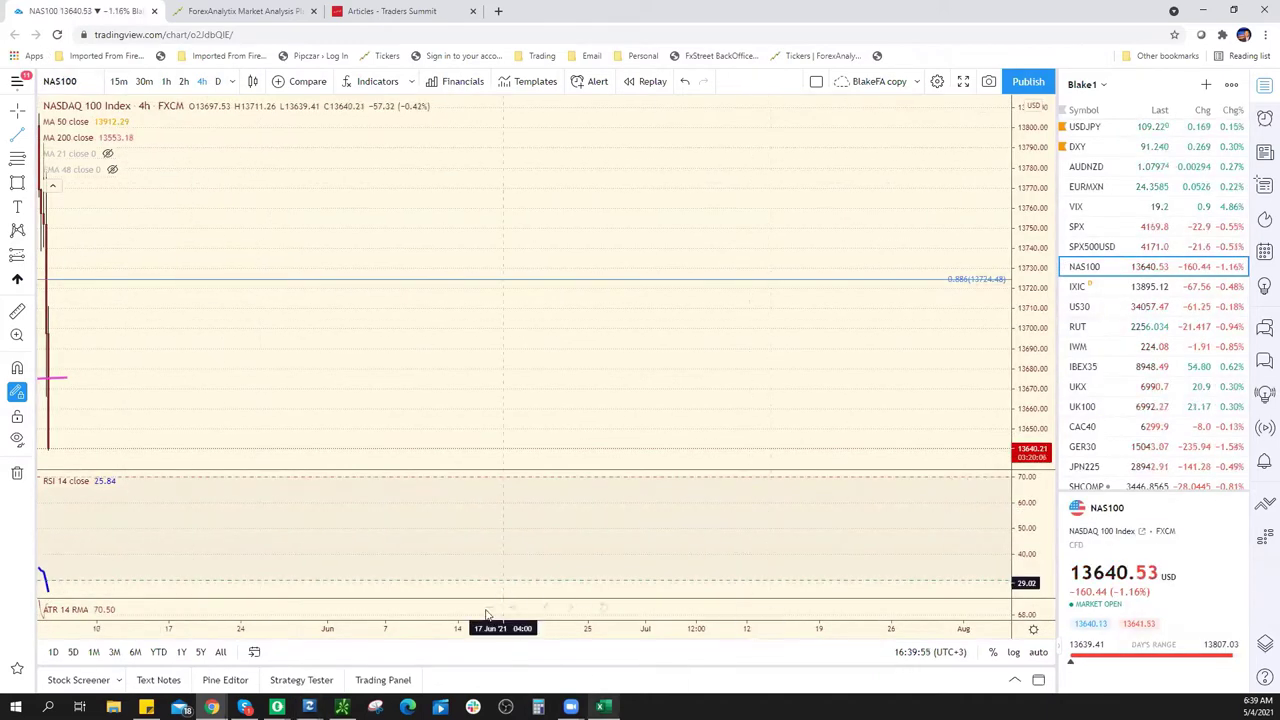
pyautogui.click(603, 607)
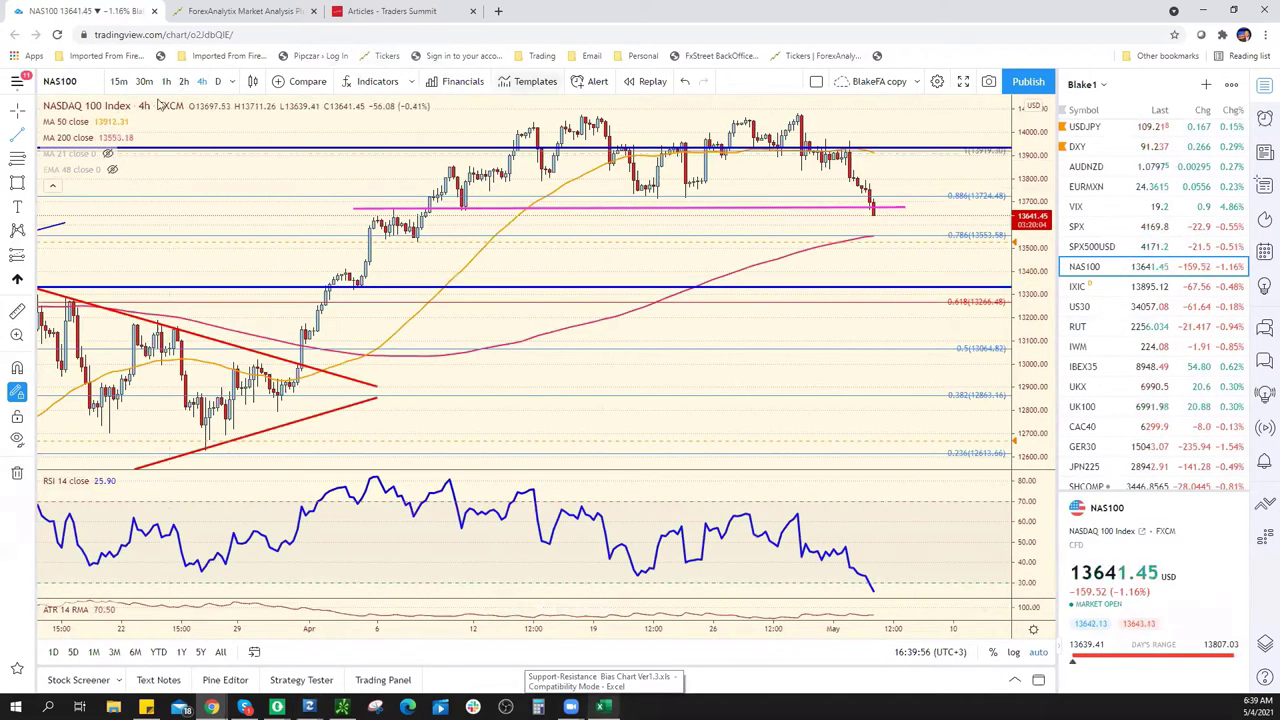
pyautogui.click(119, 81)
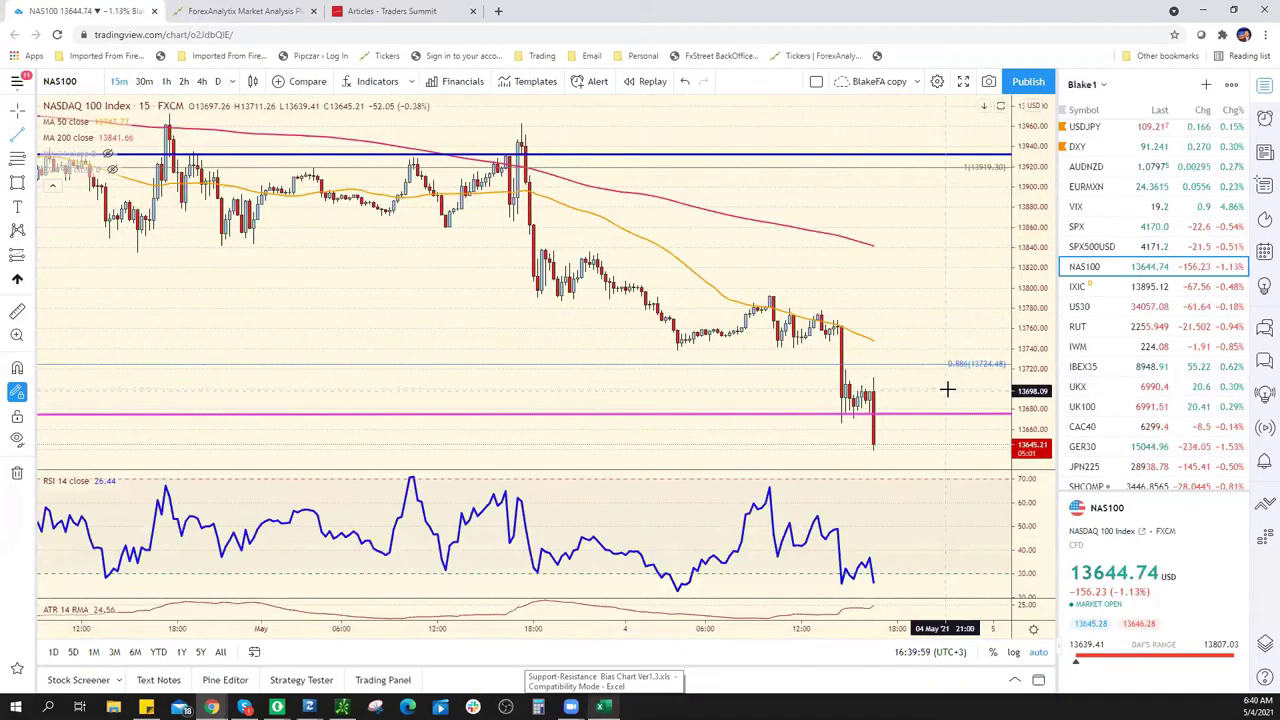
# Review SPX500USD, US30, IWM, NAS100 and SPX500USD again, ending on the US30 chart
pyautogui.click(1100, 247)
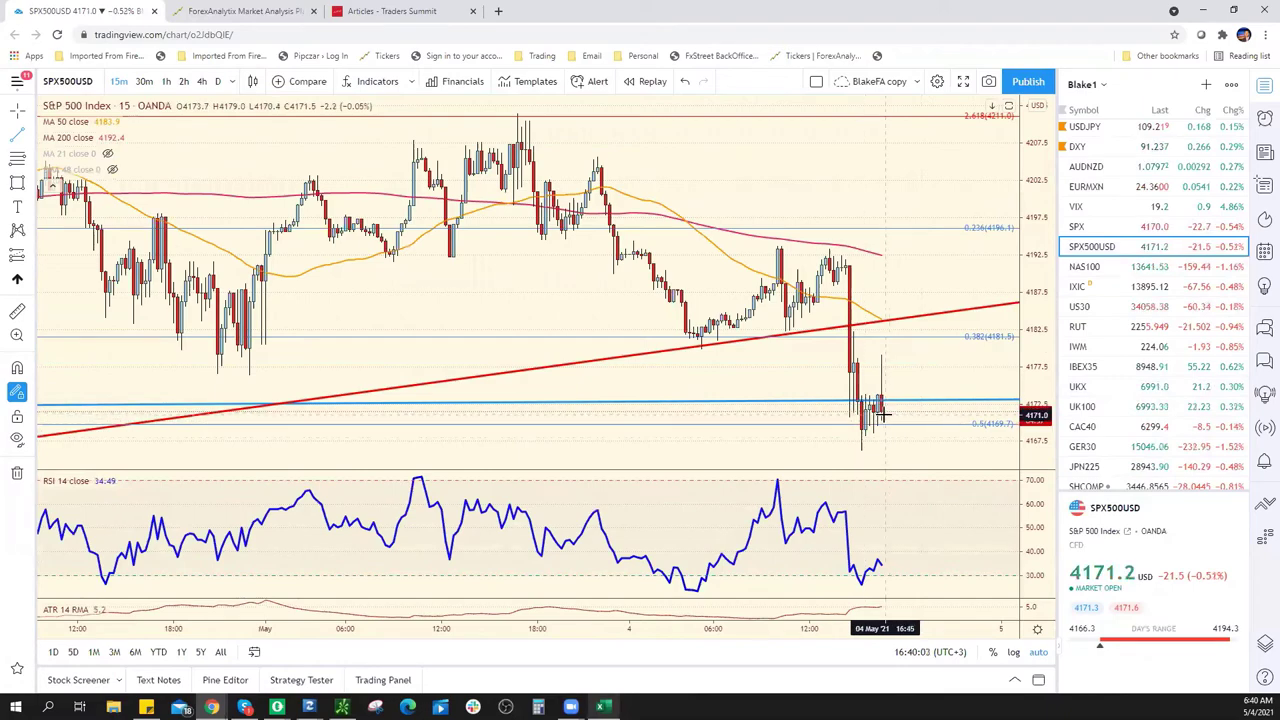
pyautogui.click(1158, 310)
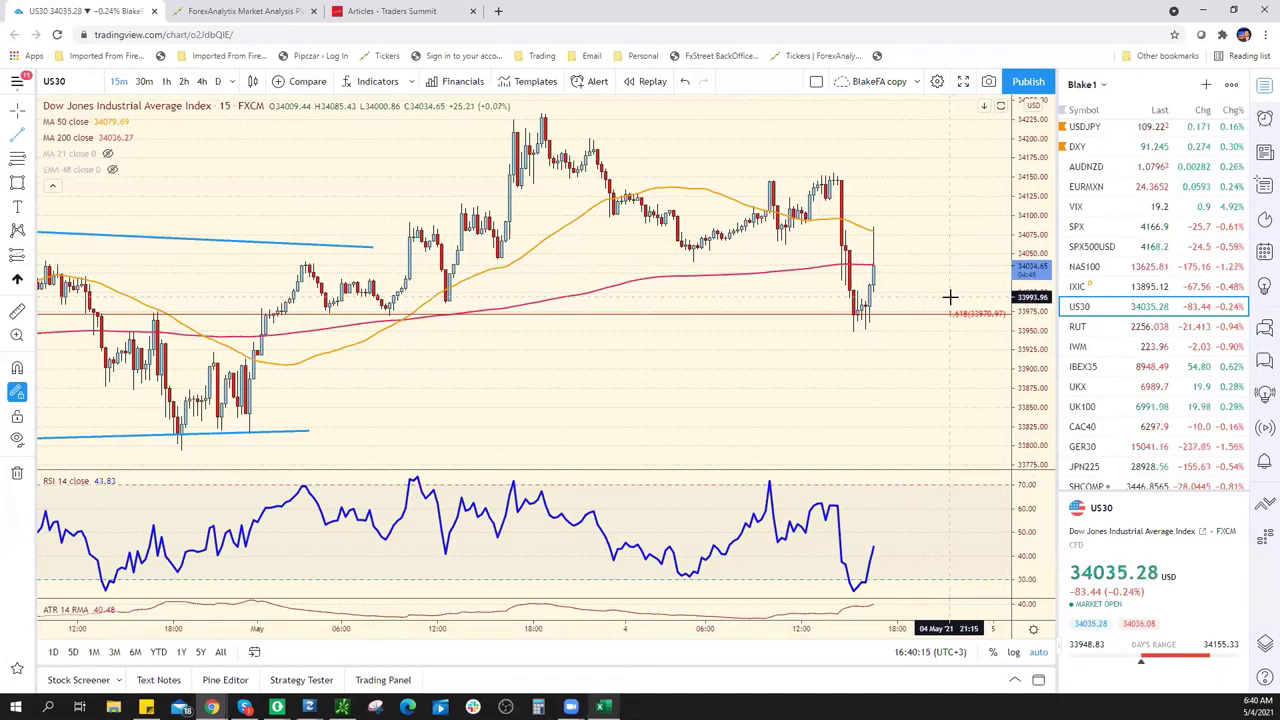
pyautogui.click(1147, 348)
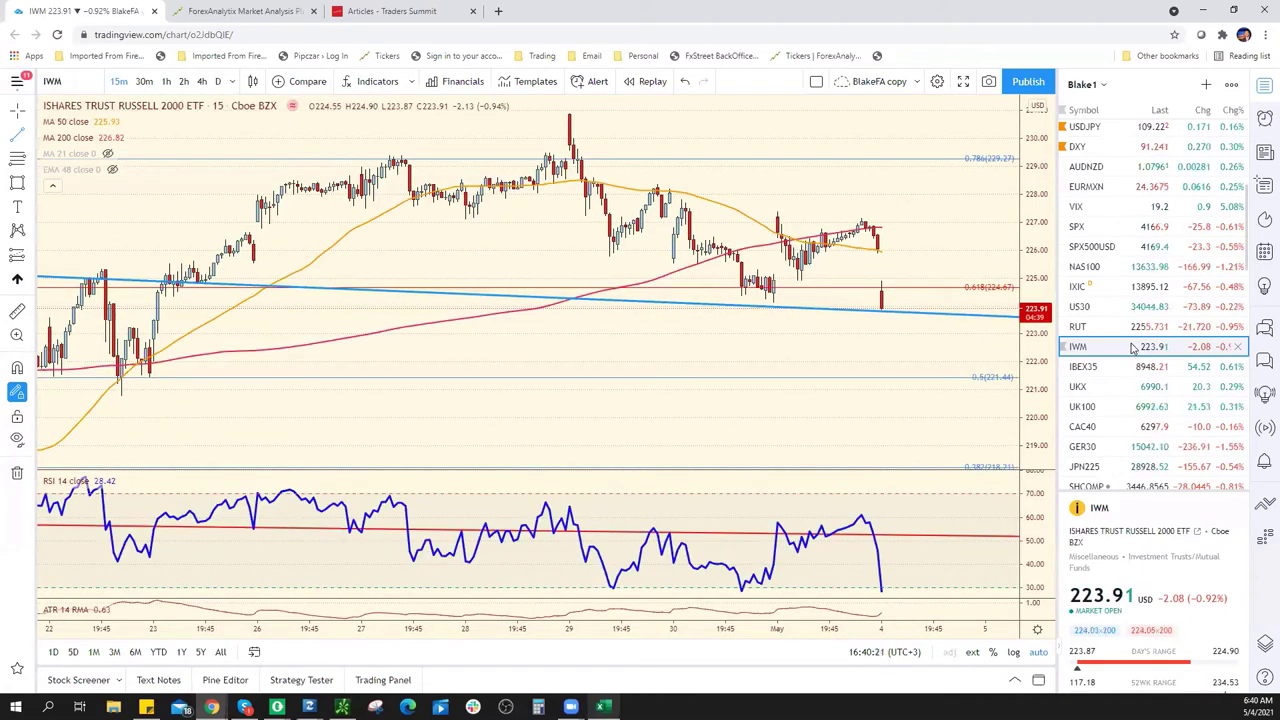
pyautogui.click(1107, 267)
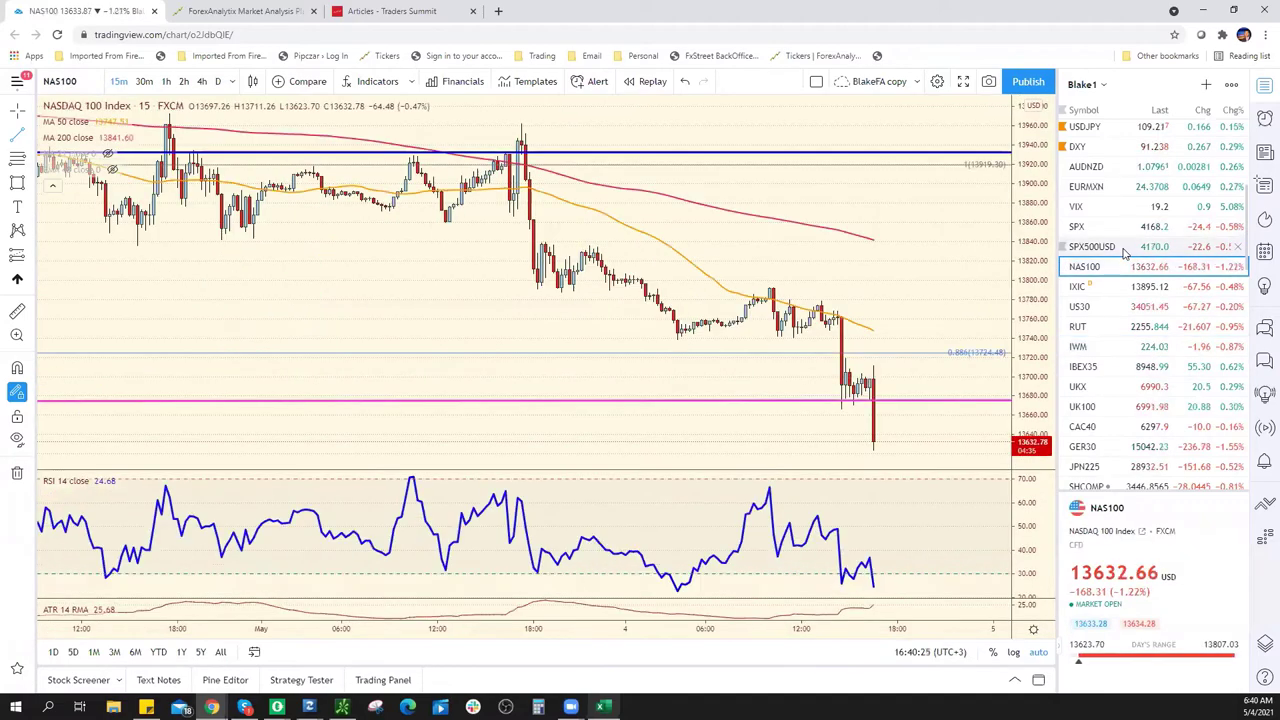
pyautogui.click(1122, 250)
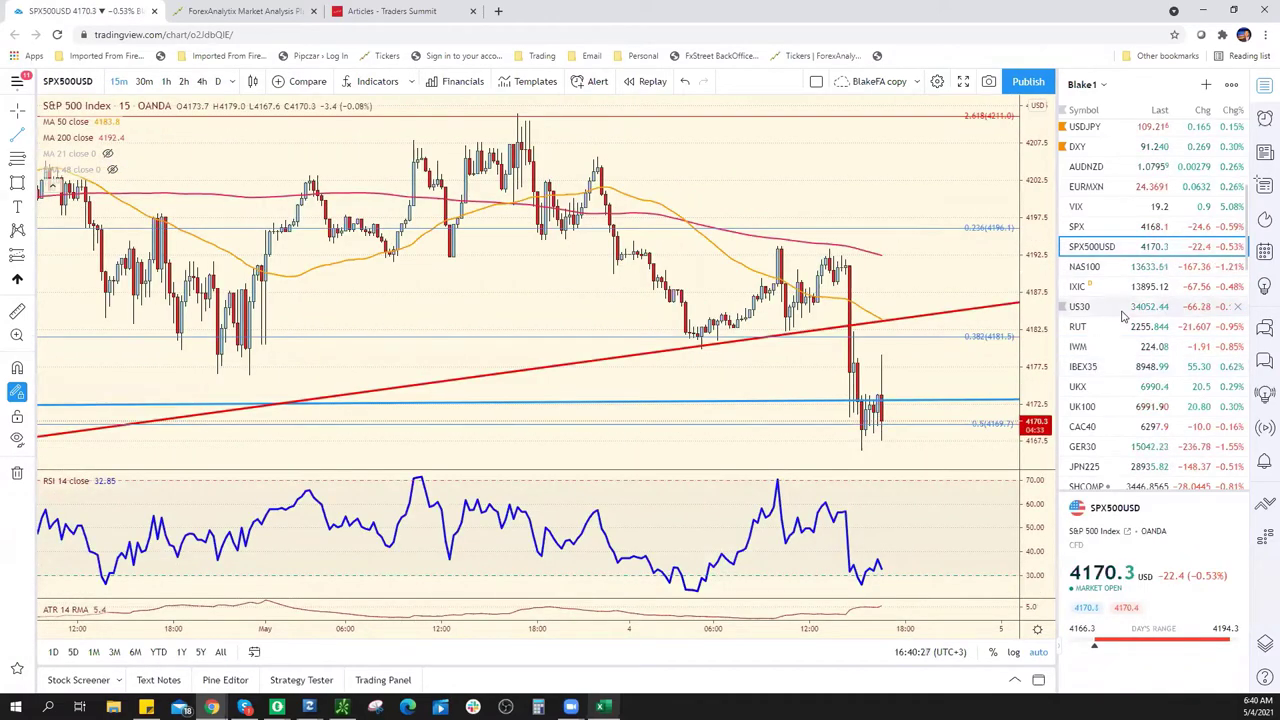
pyautogui.click(1122, 312)
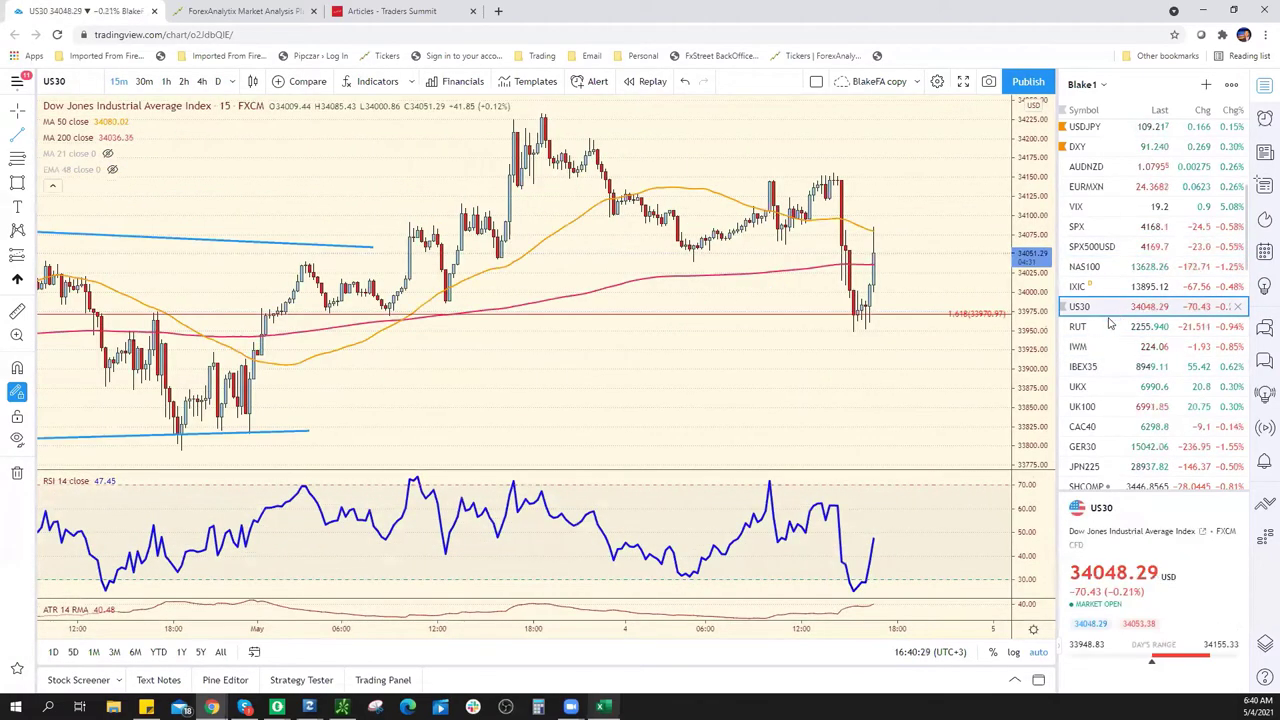
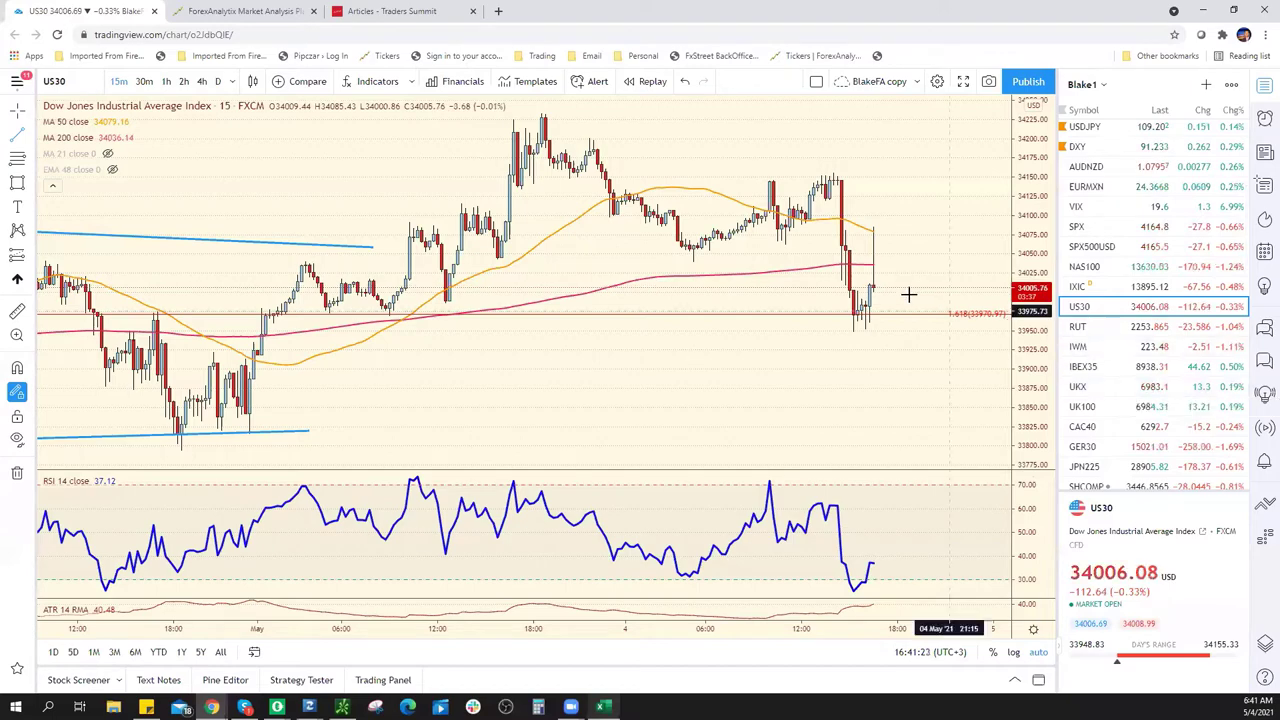
# Switch to SPX500USD and draw a projected path dipping to about 4158 (0.618), then rebounding
pyautogui.click(1110, 247)
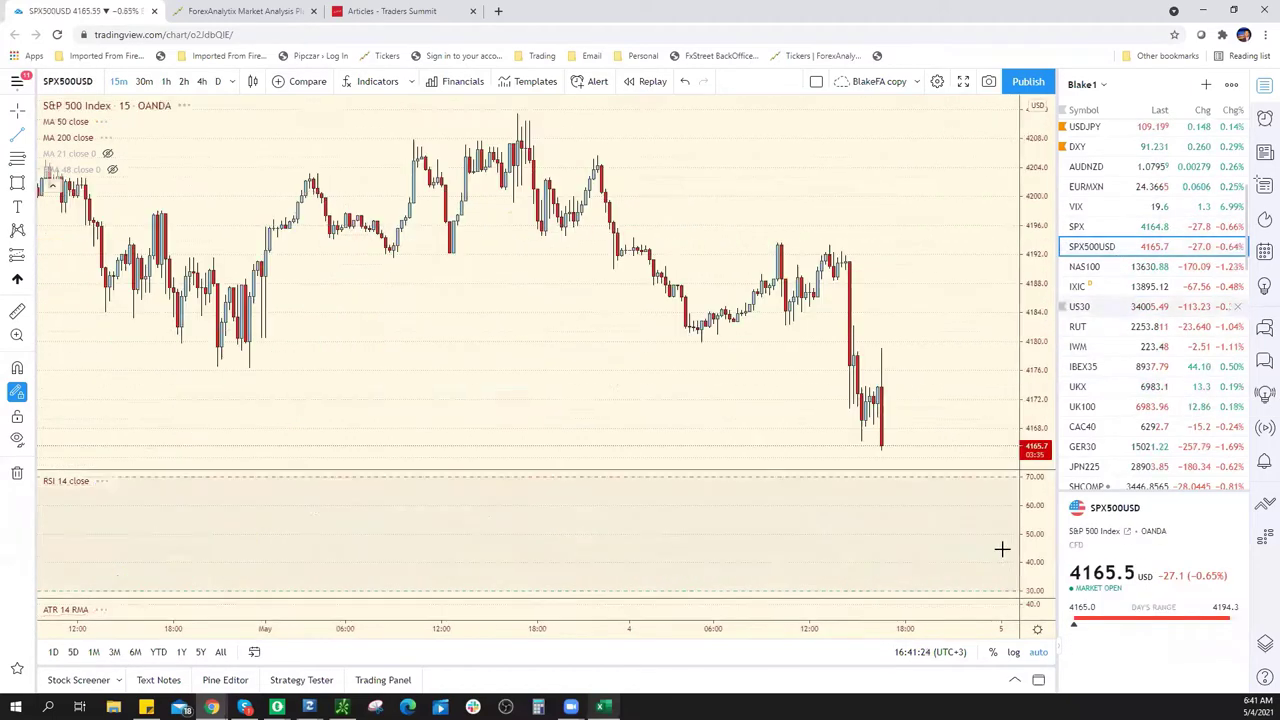
pyautogui.click(886, 409)
pyautogui.click(901, 440)
pyautogui.doubleClick(944, 388)
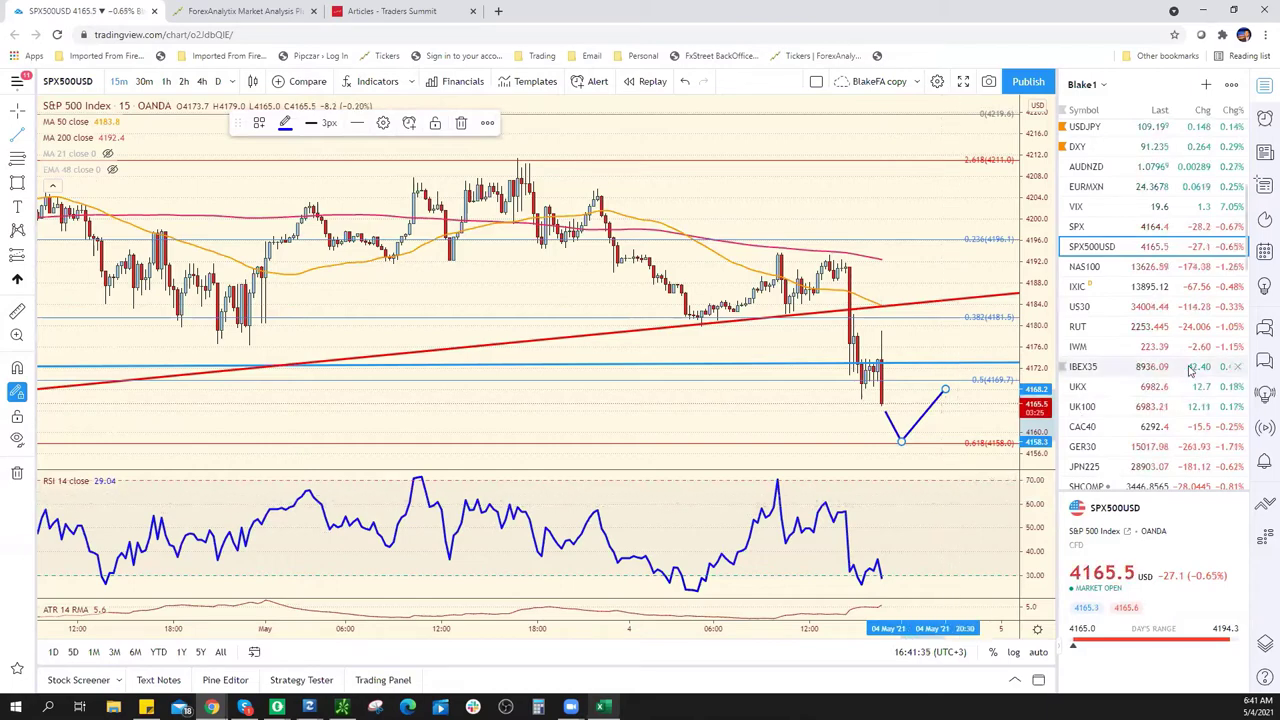
pyautogui.scroll(-10, 1127, 443)
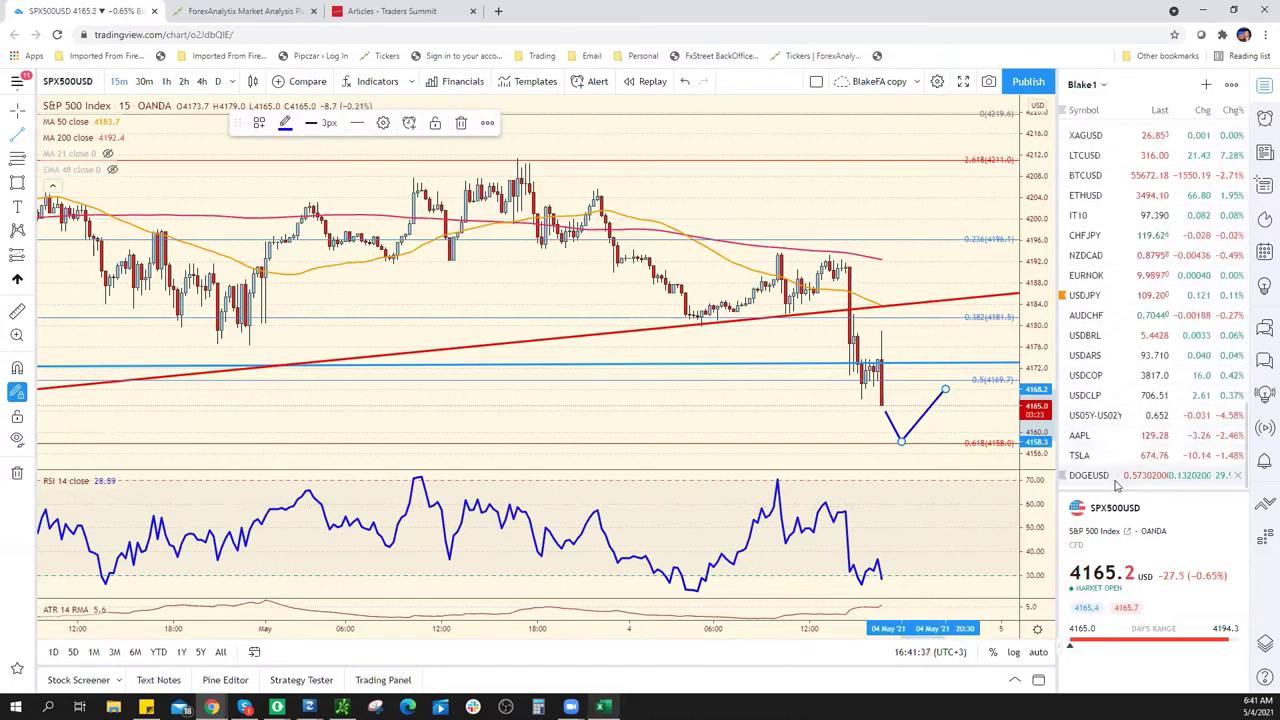
# Open the DOGEUSD chart, zoom out, and set it to the daily (D) timeframe
pyautogui.click(1105, 477)
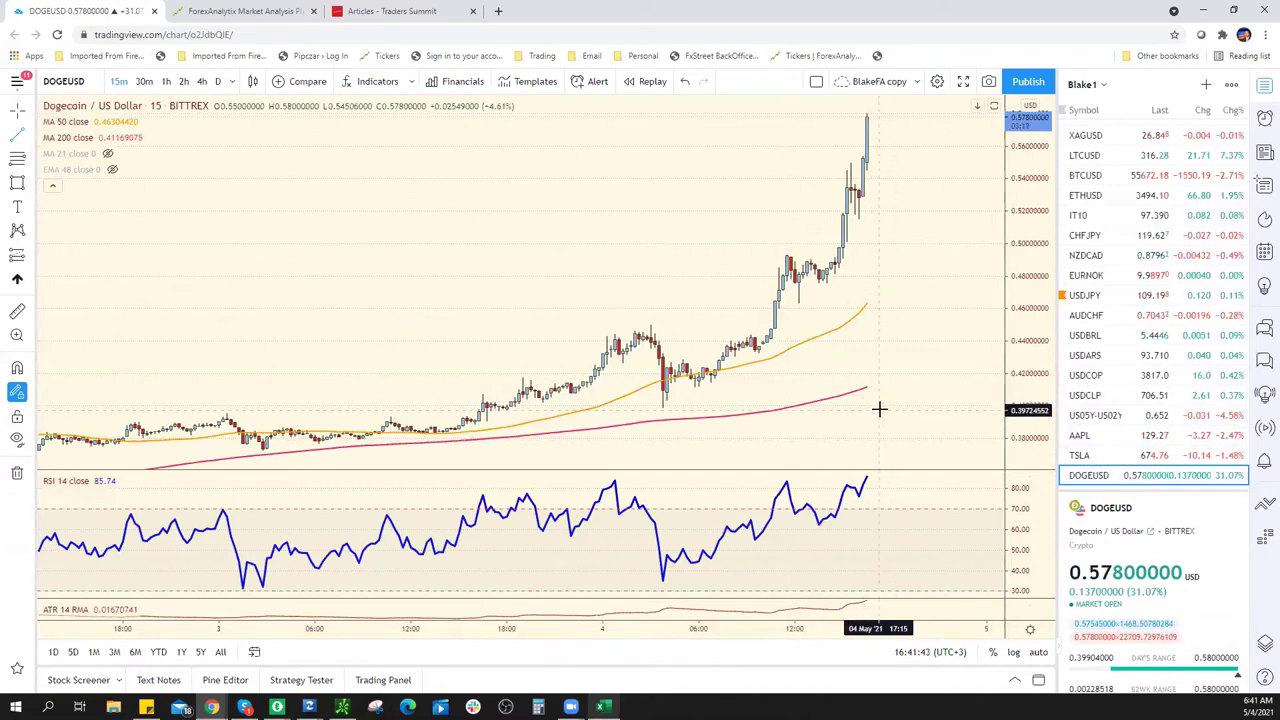
pyautogui.scroll(-2, 880, 405)
pyautogui.scroll(-1, 880, 403)
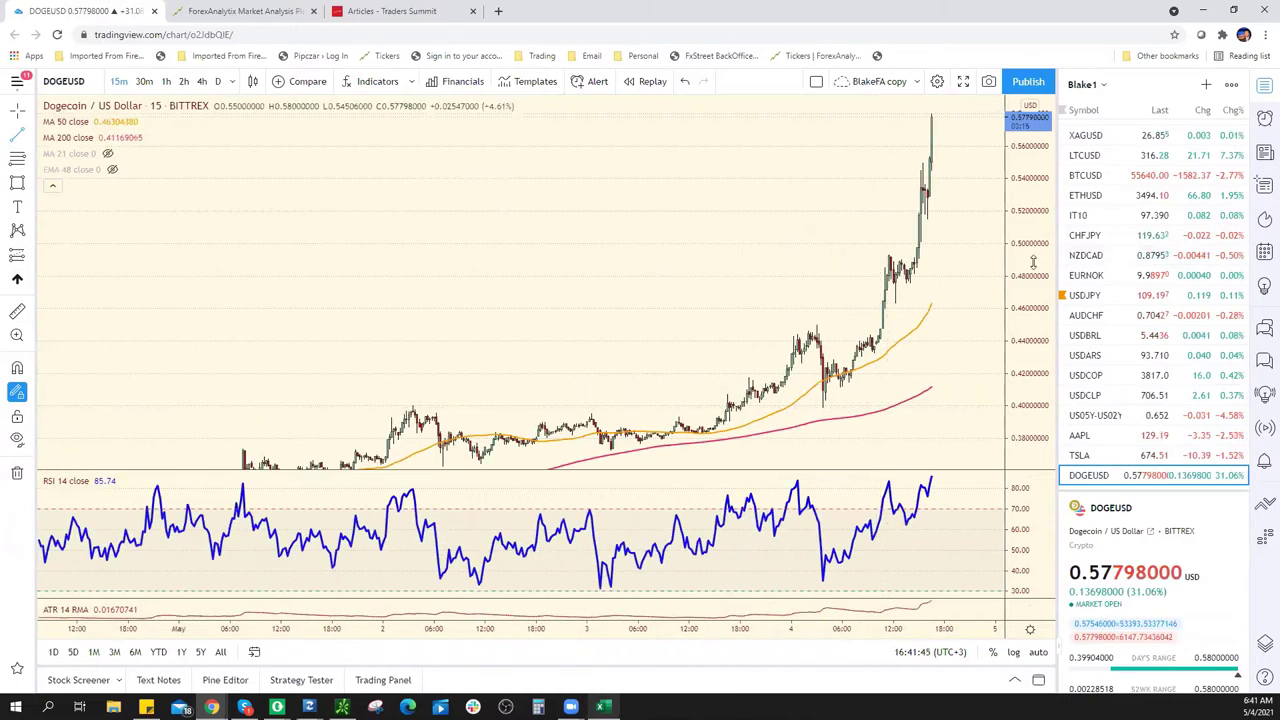
pyautogui.scroll(-2, 846, 386)
pyautogui.scroll(-3, 854, 380)
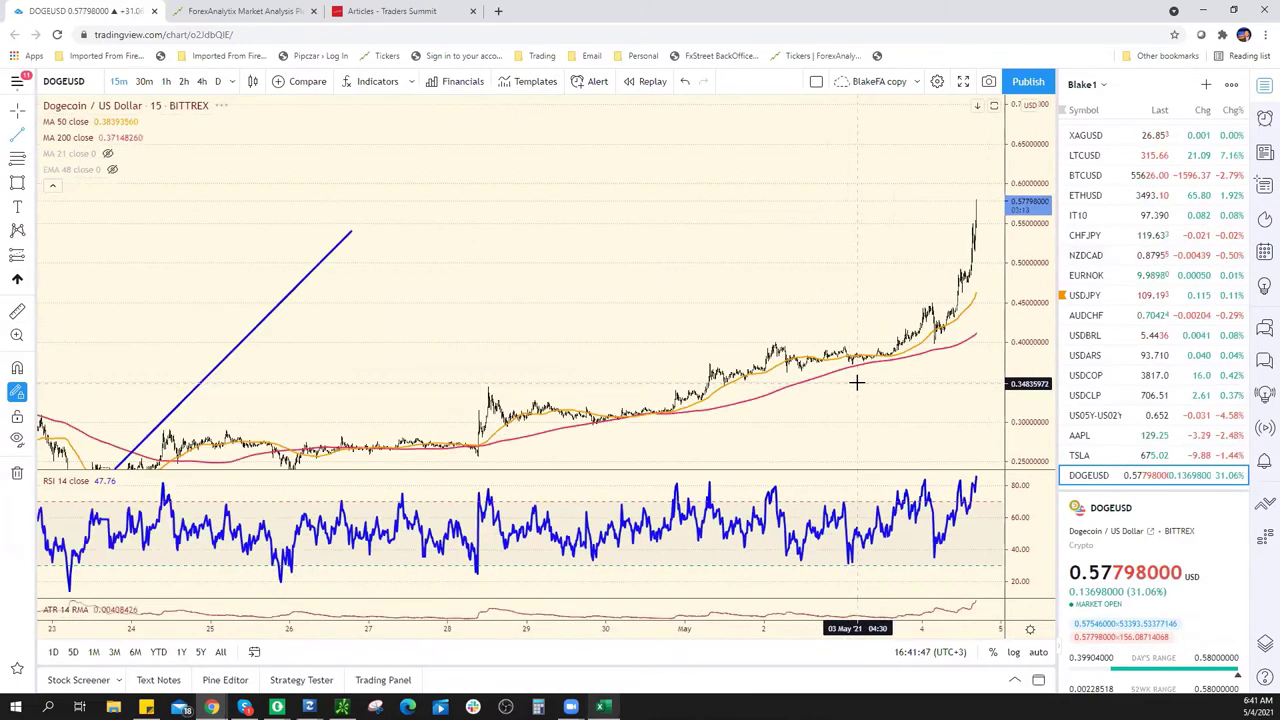
pyautogui.scroll(-2, 857, 382)
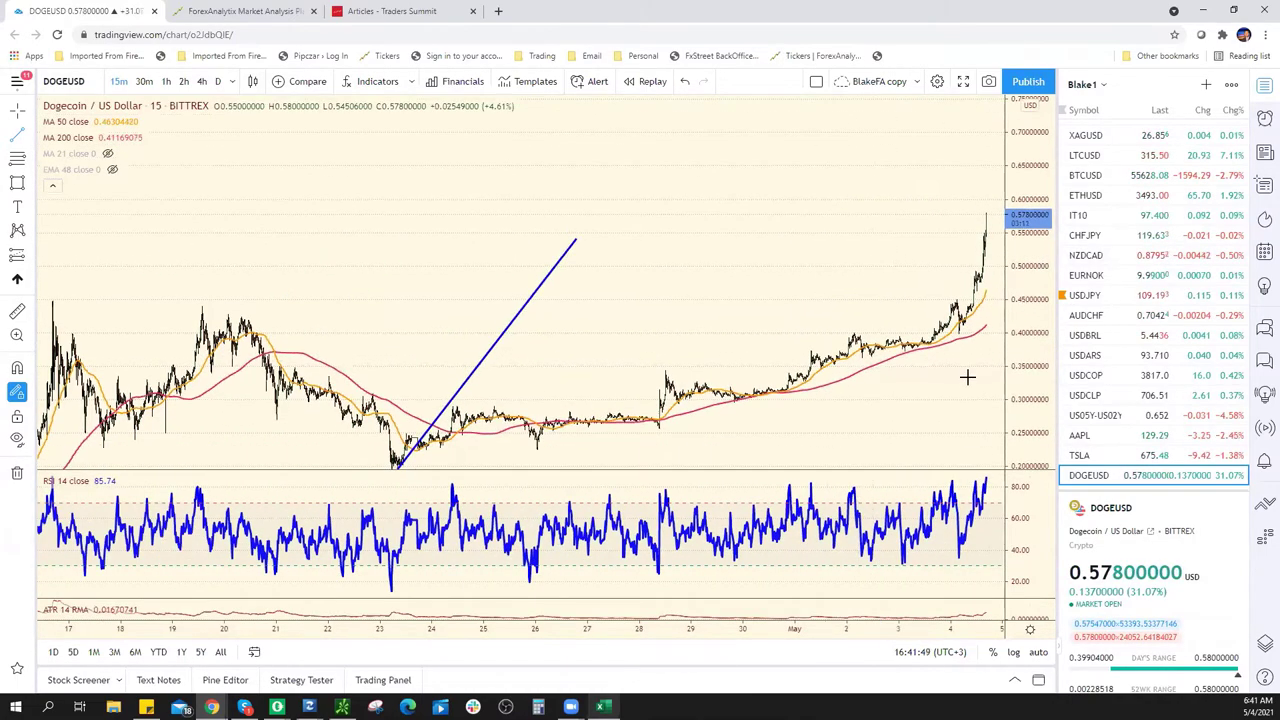
pyautogui.scroll(-2, 955, 375)
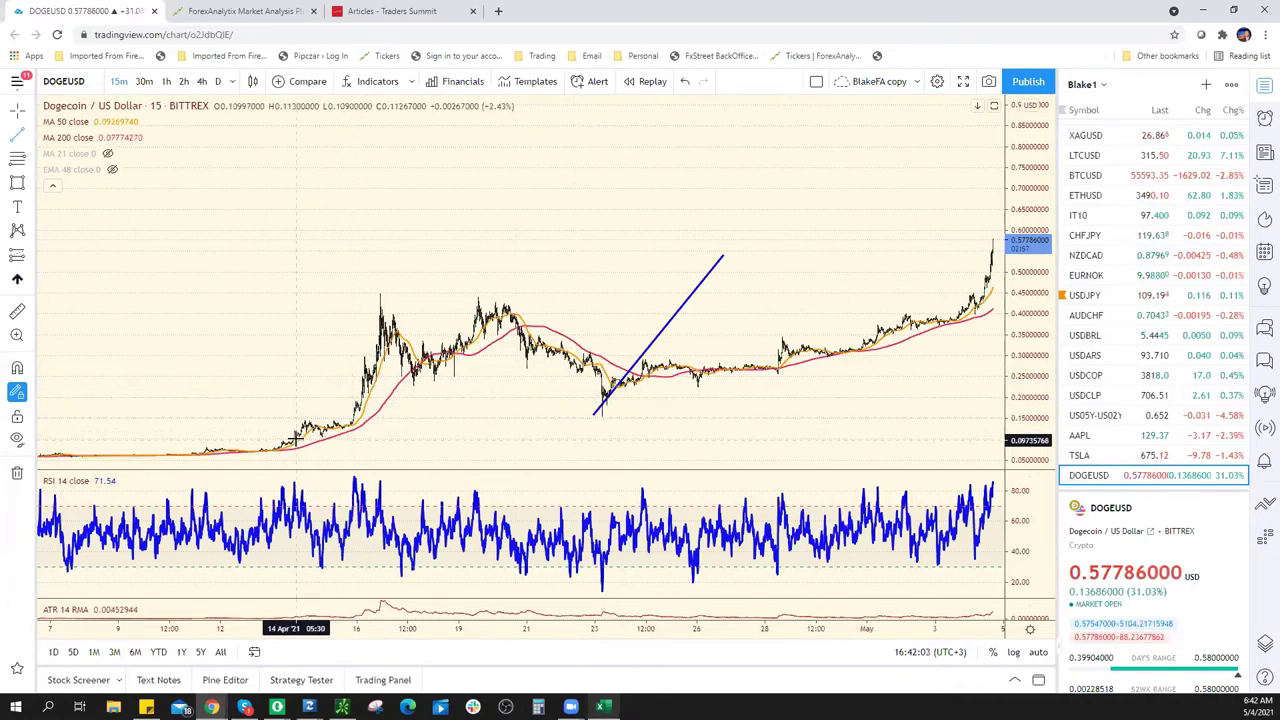
pyautogui.scroll(-1, 327, 430)
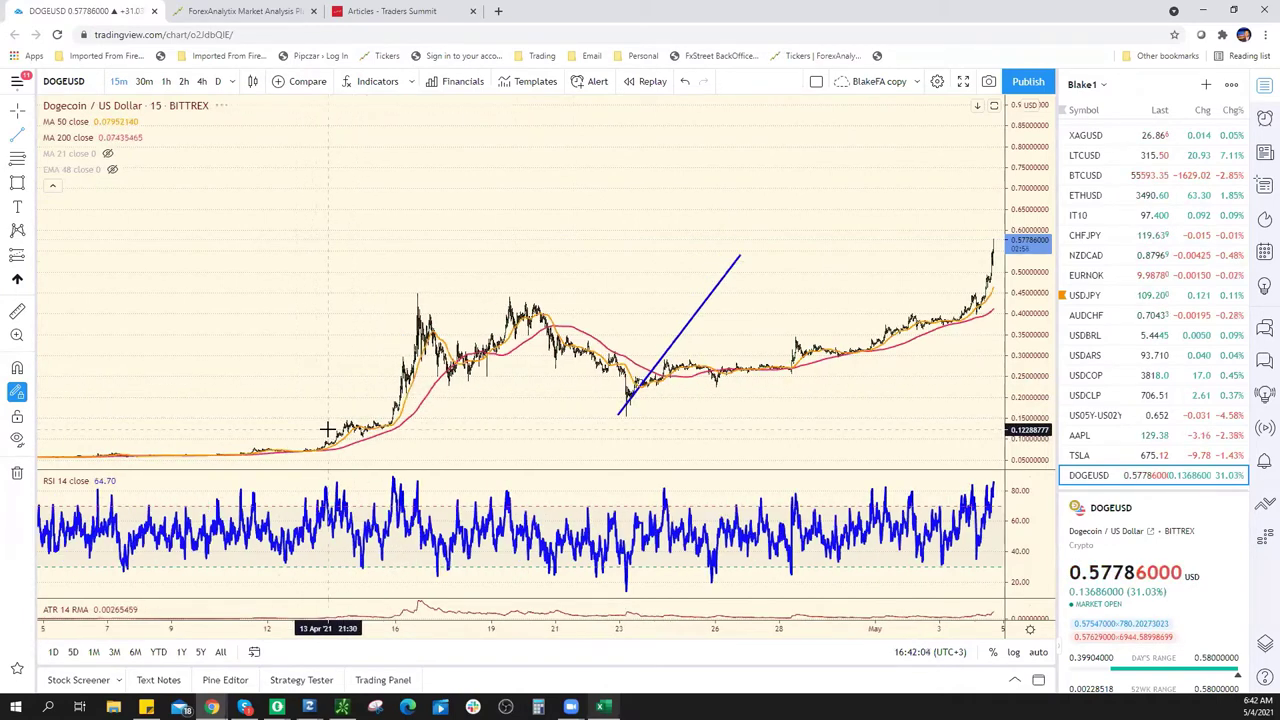
pyautogui.click(217, 81)
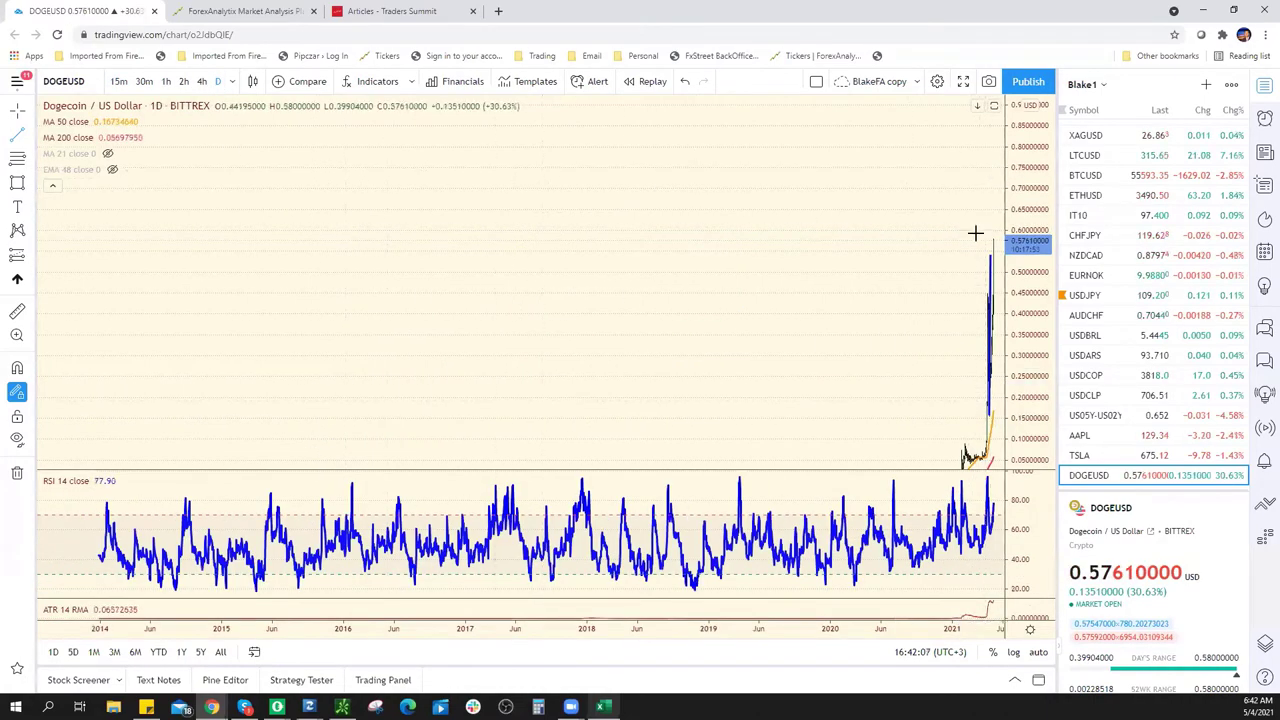
# Delete the steep blue trend line from the Dogecoin daily chart
pyautogui.scroll(5, 623, 603)
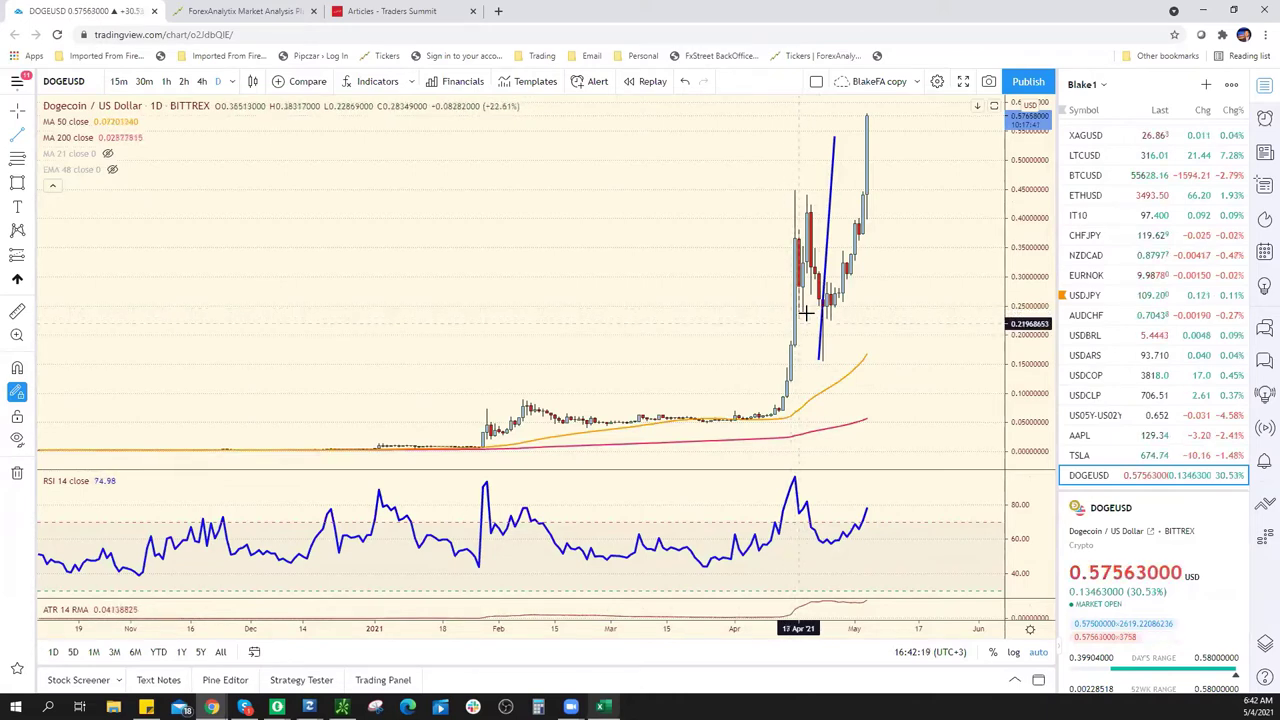
pyautogui.rightClick(833, 155)
pyautogui.click(880, 363)
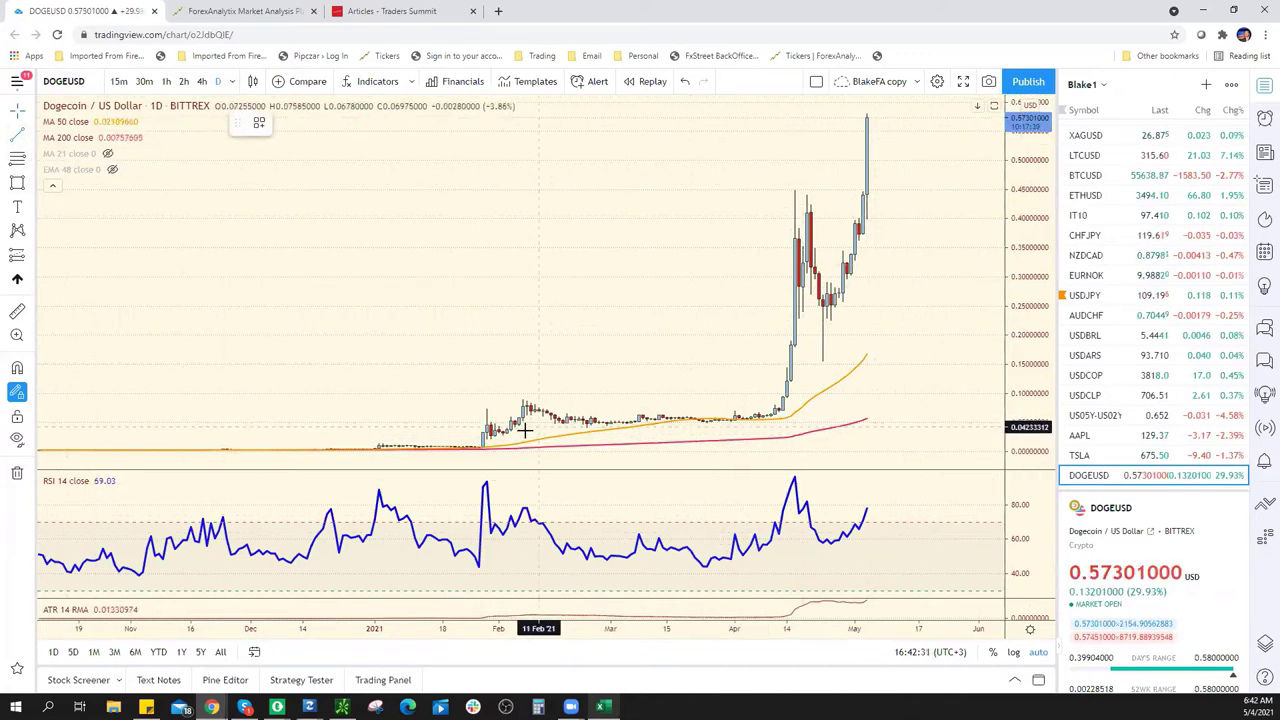
# Draw a test trend line along the February–March base, adjust it, then remove it
pyautogui.moveTo(535, 422); pyautogui.dragTo(601, 421)
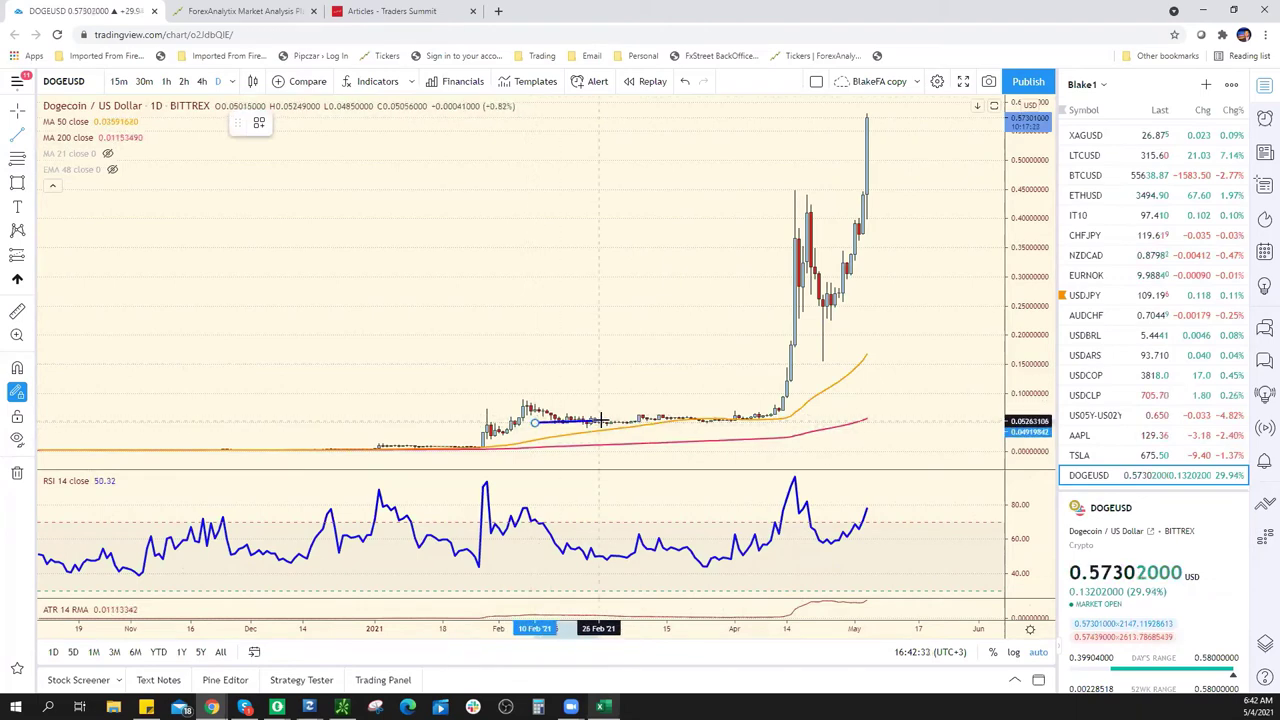
pyautogui.press('Escape')
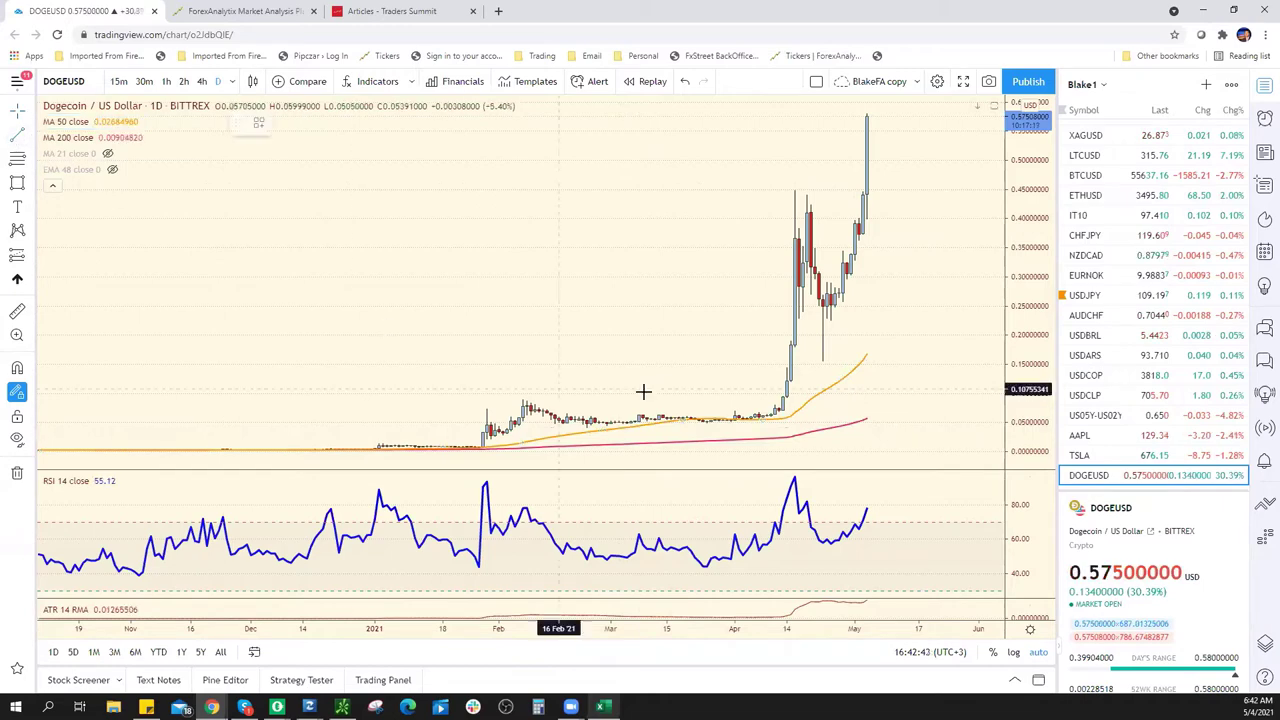
pyautogui.click(598, 428)
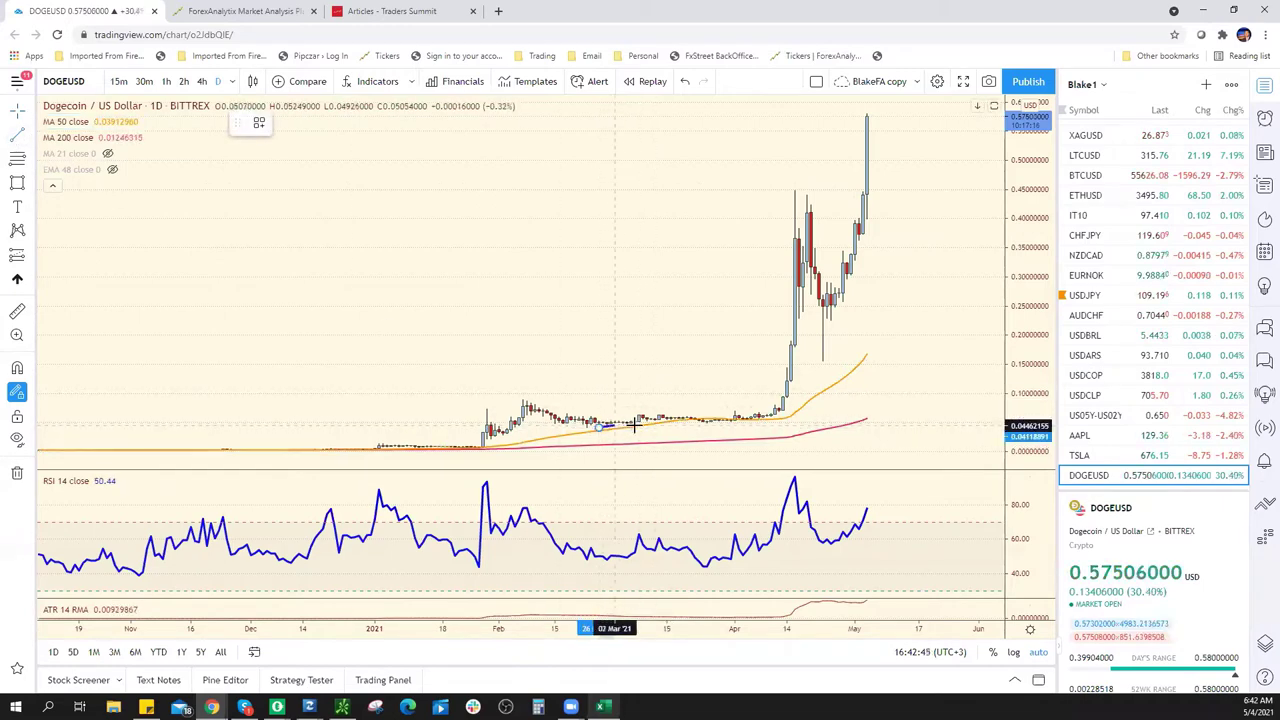
pyautogui.click(651, 428)
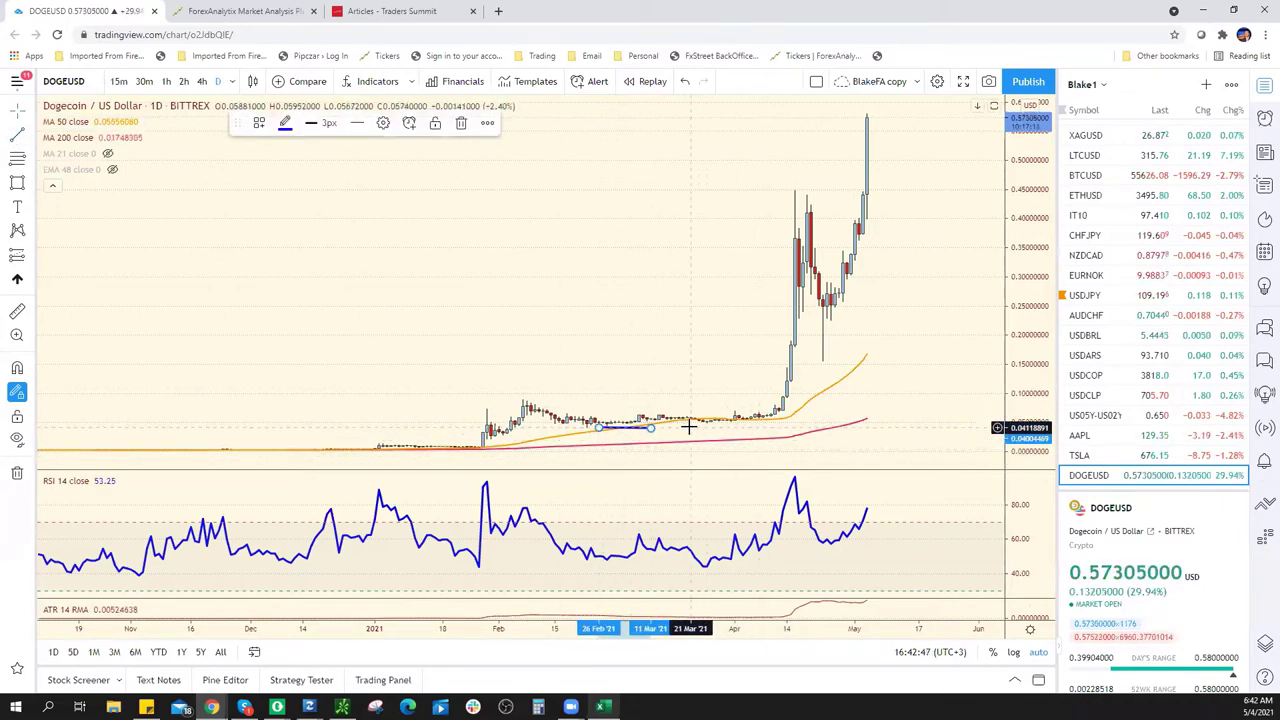
pyautogui.moveTo(651, 428); pyautogui.dragTo(657, 424)
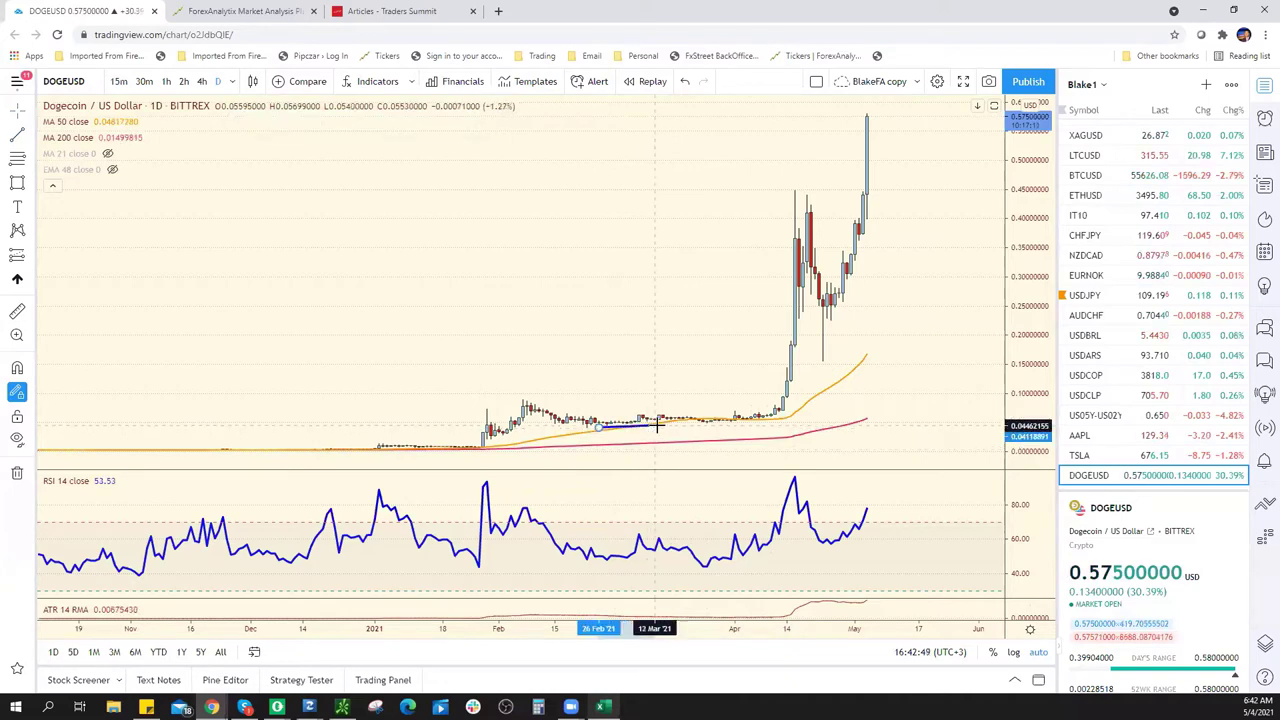
pyautogui.rightClick(657, 426)
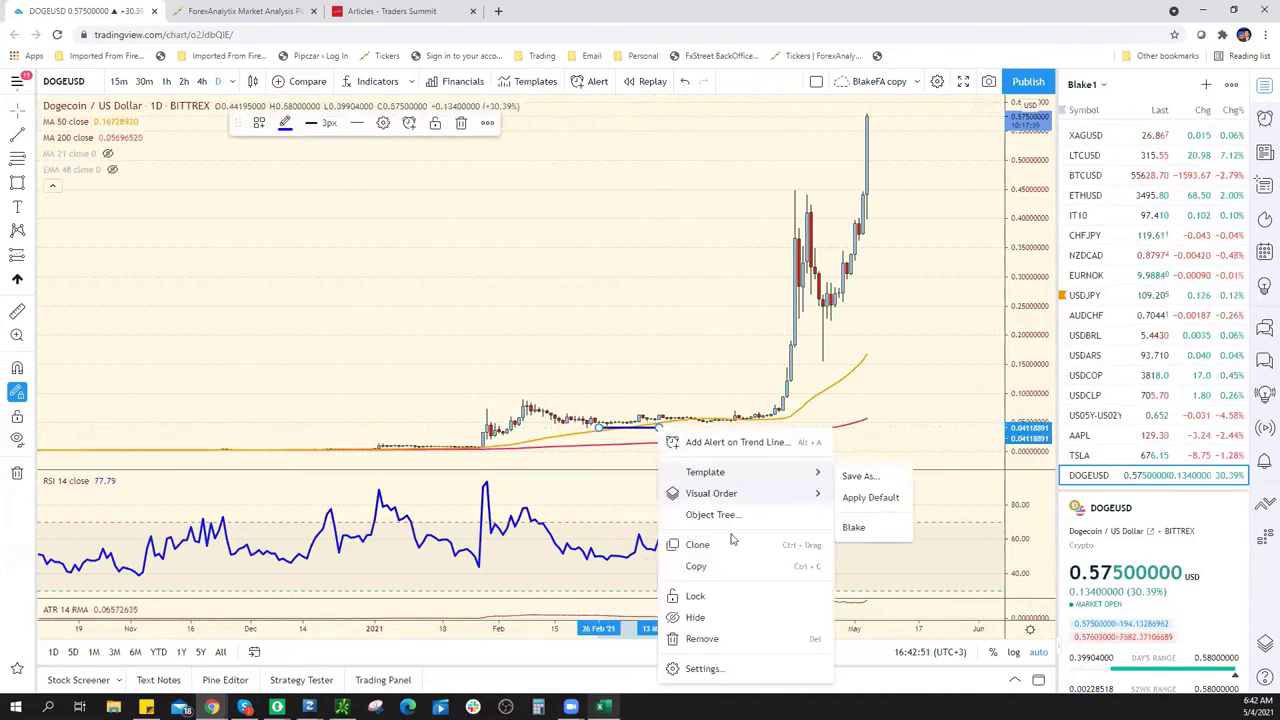
pyautogui.click(743, 640)
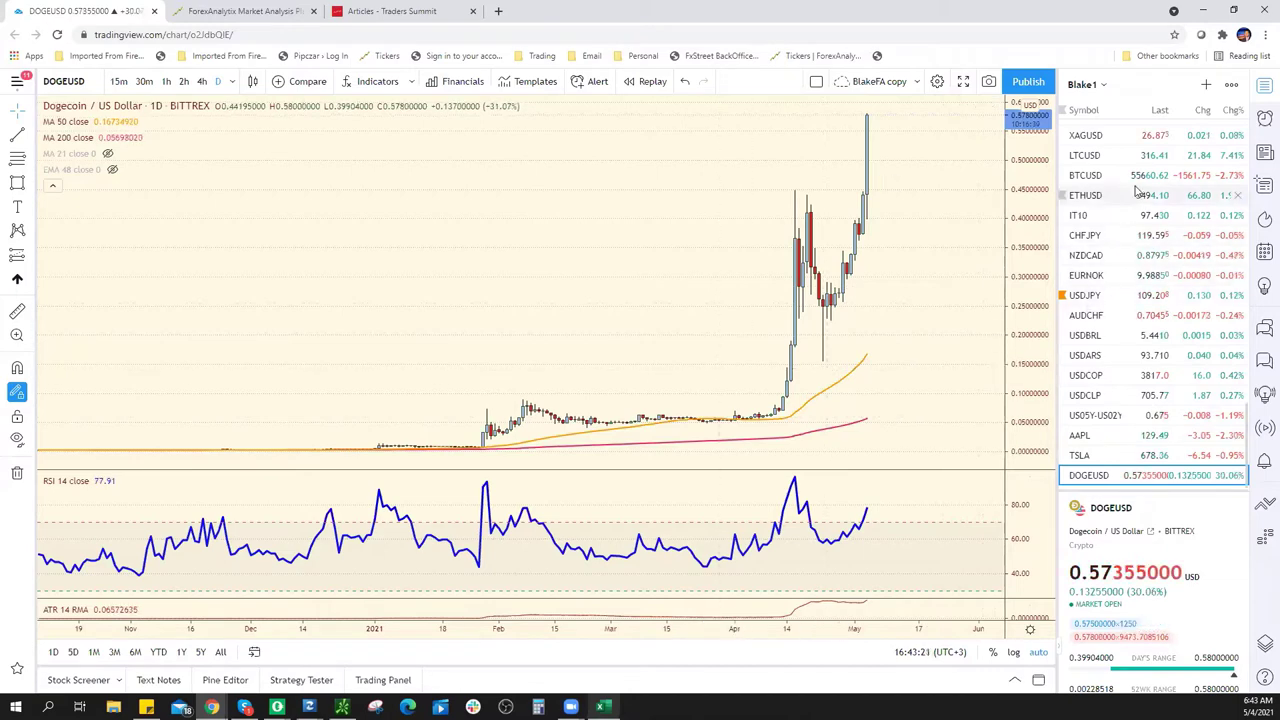
# Switch to NZDUSD on the 15-minute timeframe and zoom out to show the Fibonacci levels
pyautogui.scroll(-5, 1121, 187)
pyautogui.scroll(5, 1121, 187)
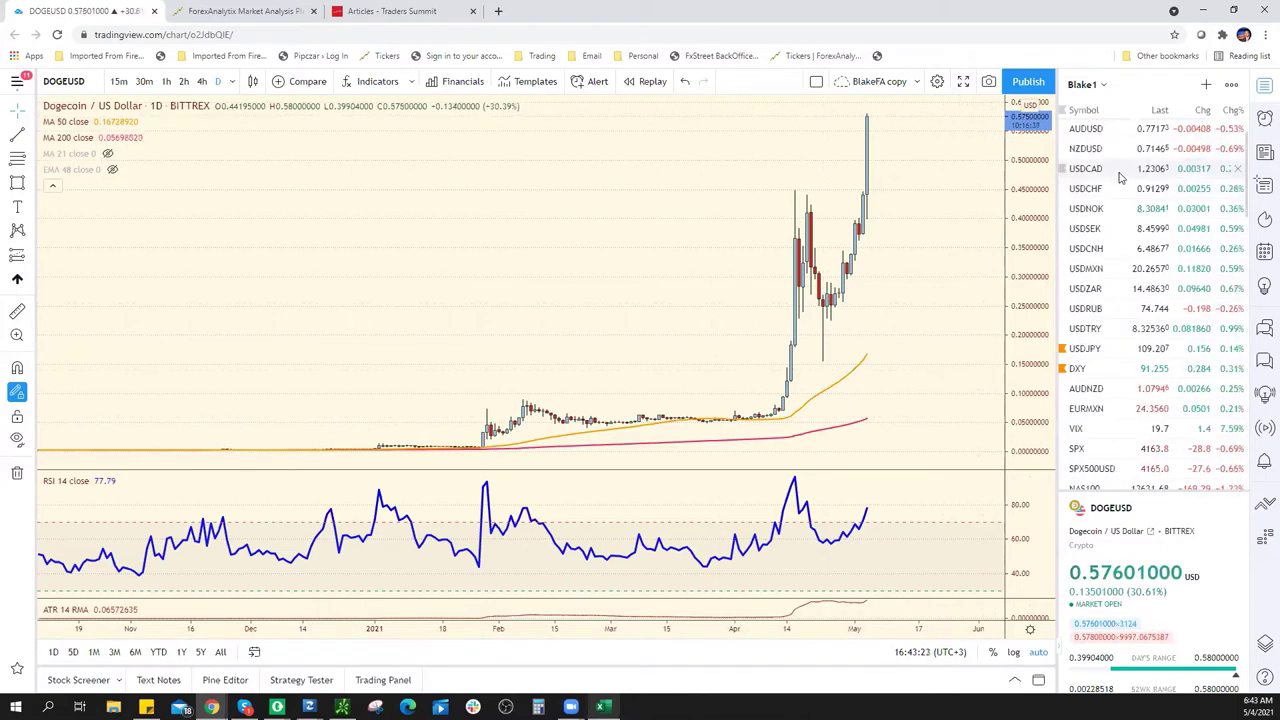
pyautogui.click(1086, 148)
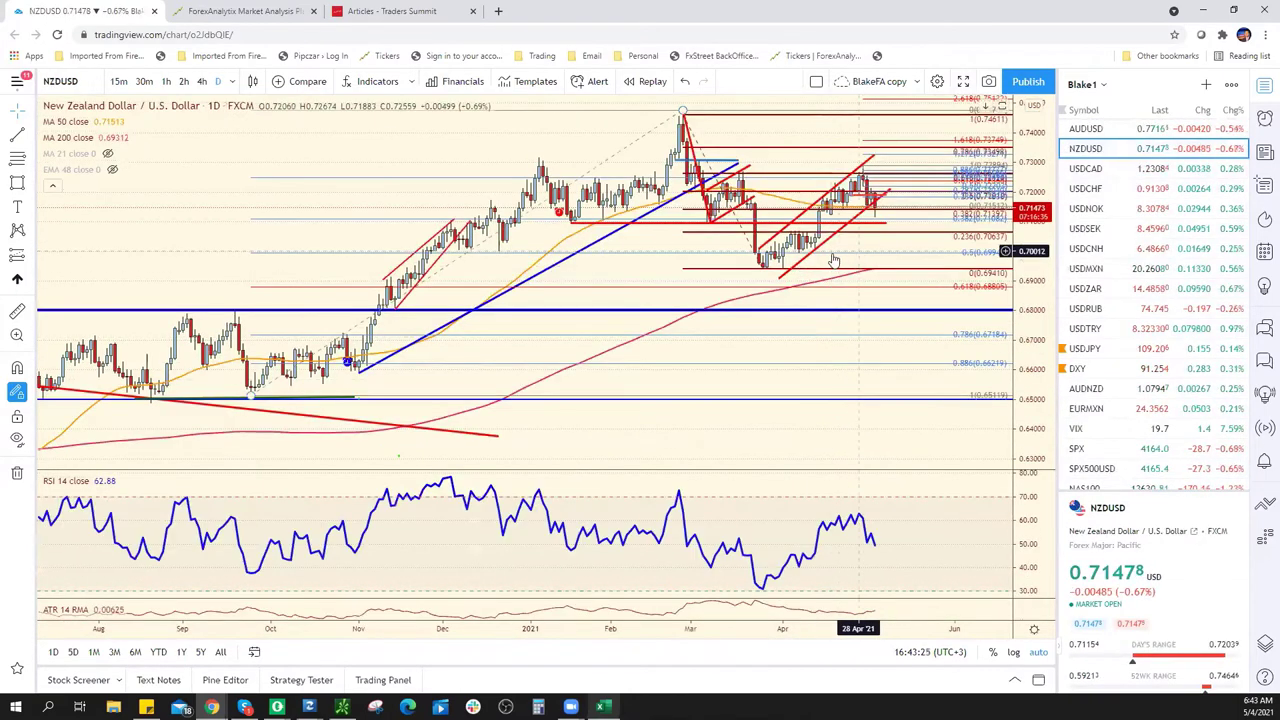
pyautogui.scroll(-3, 829, 257)
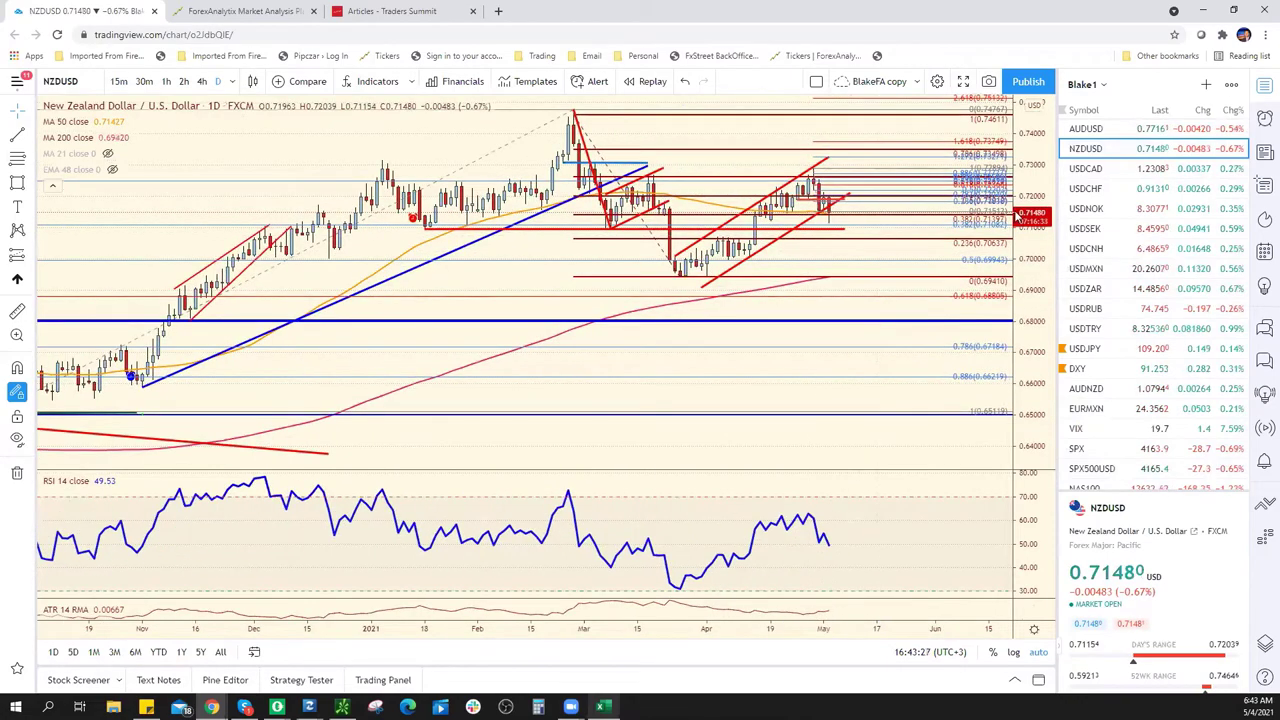
pyautogui.click(119, 82)
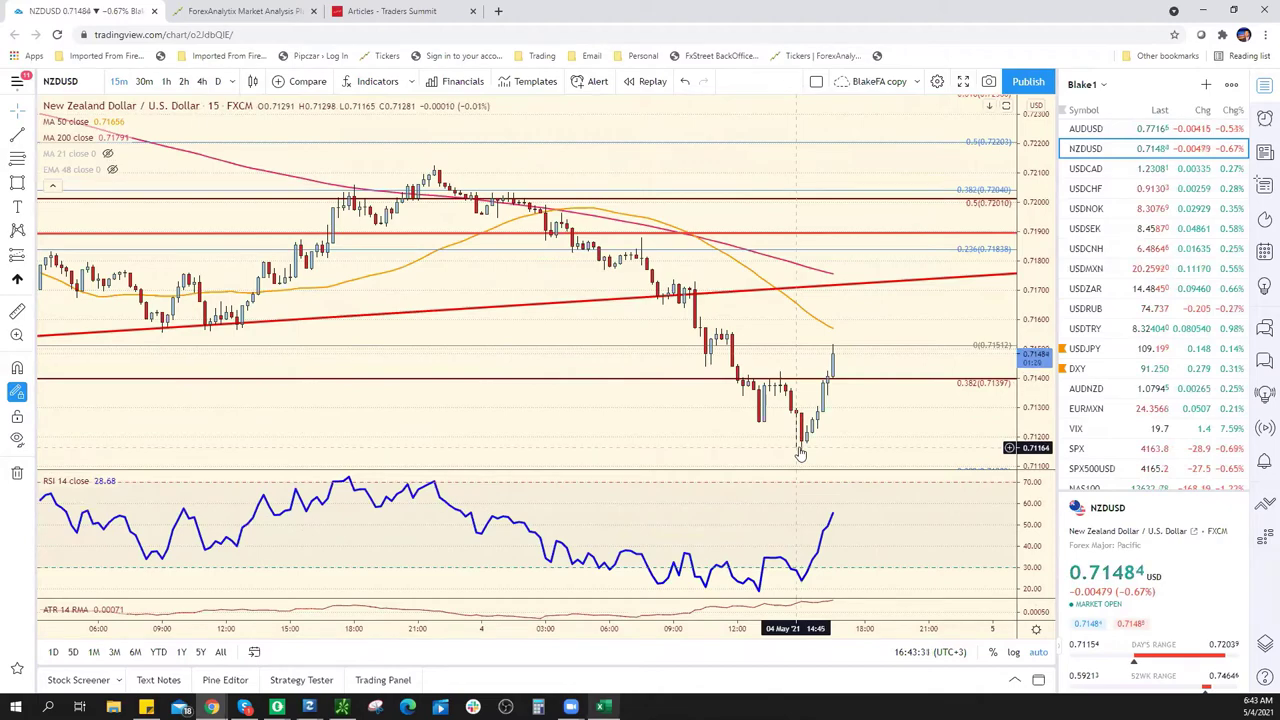
pyautogui.scroll(-3, 814, 437)
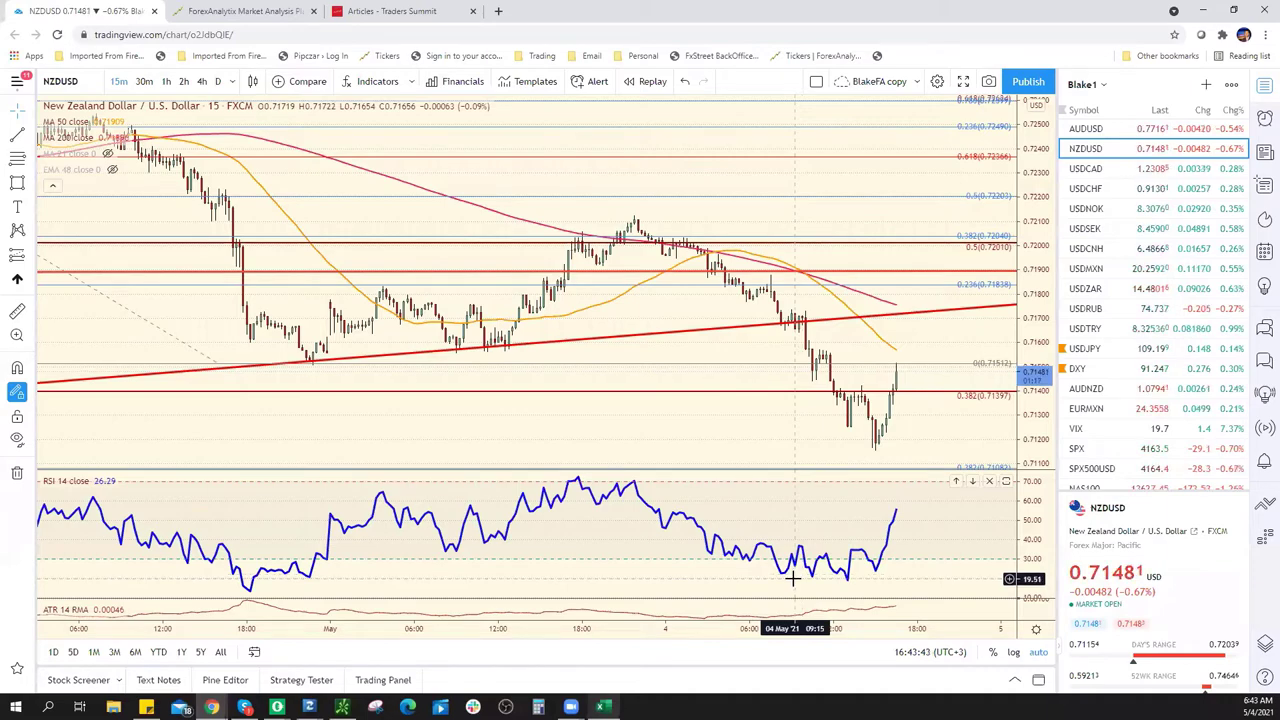
pyautogui.scroll(-3, 443, 408)
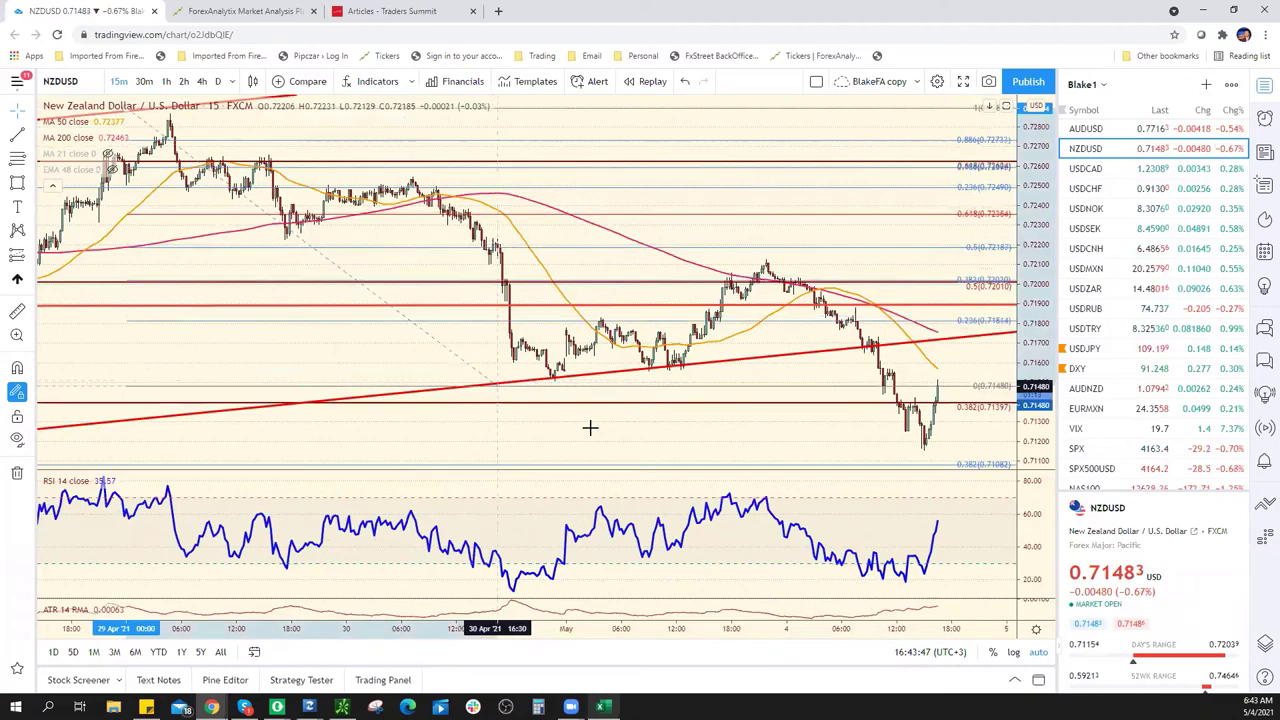
# Move the NZDUSD Fibonacci retracement's top anchor onto the 29 April high
pyautogui.click(921, 451)
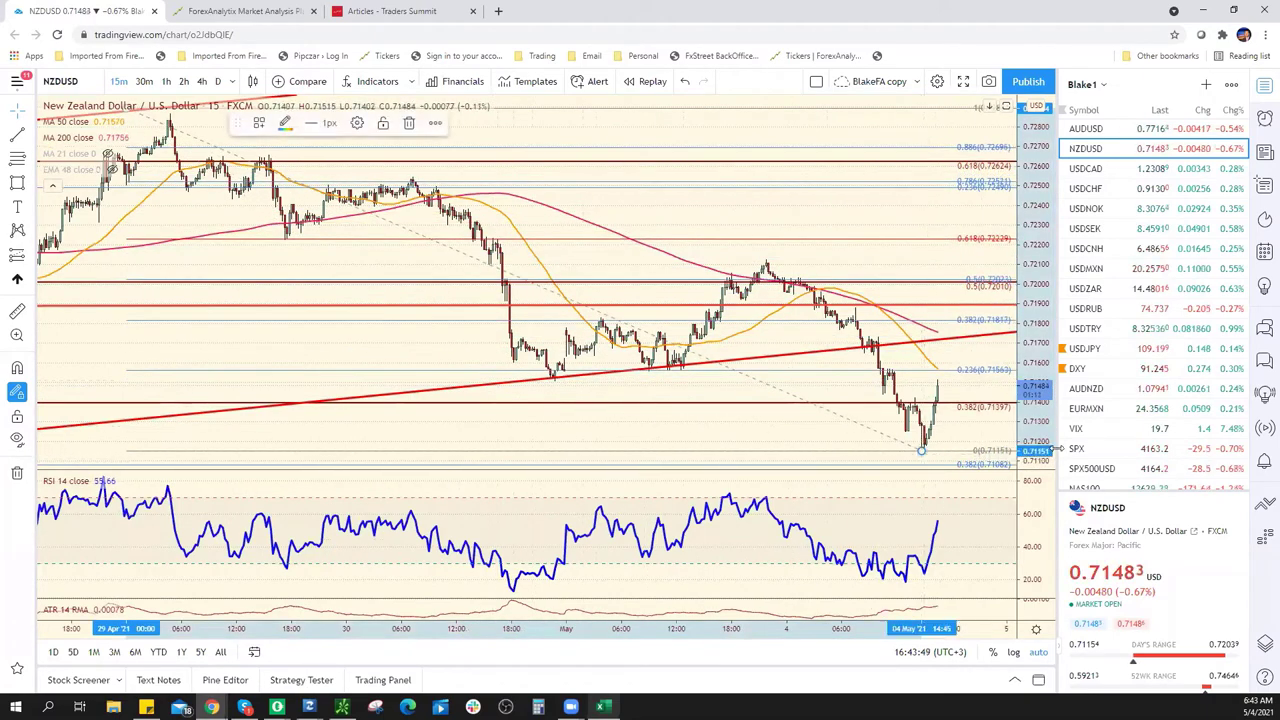
pyautogui.scroll(-2, 577, 429)
pyautogui.scroll(-2, 608, 354)
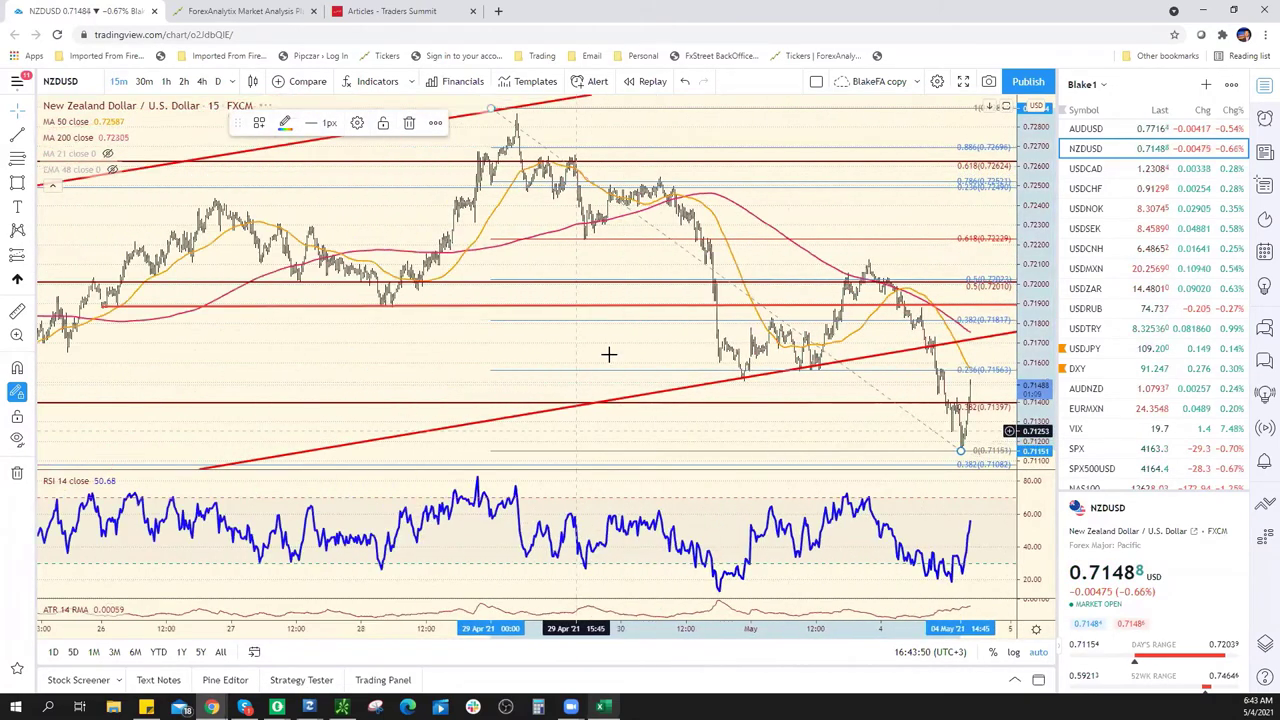
pyautogui.scroll(-1, 540, 115)
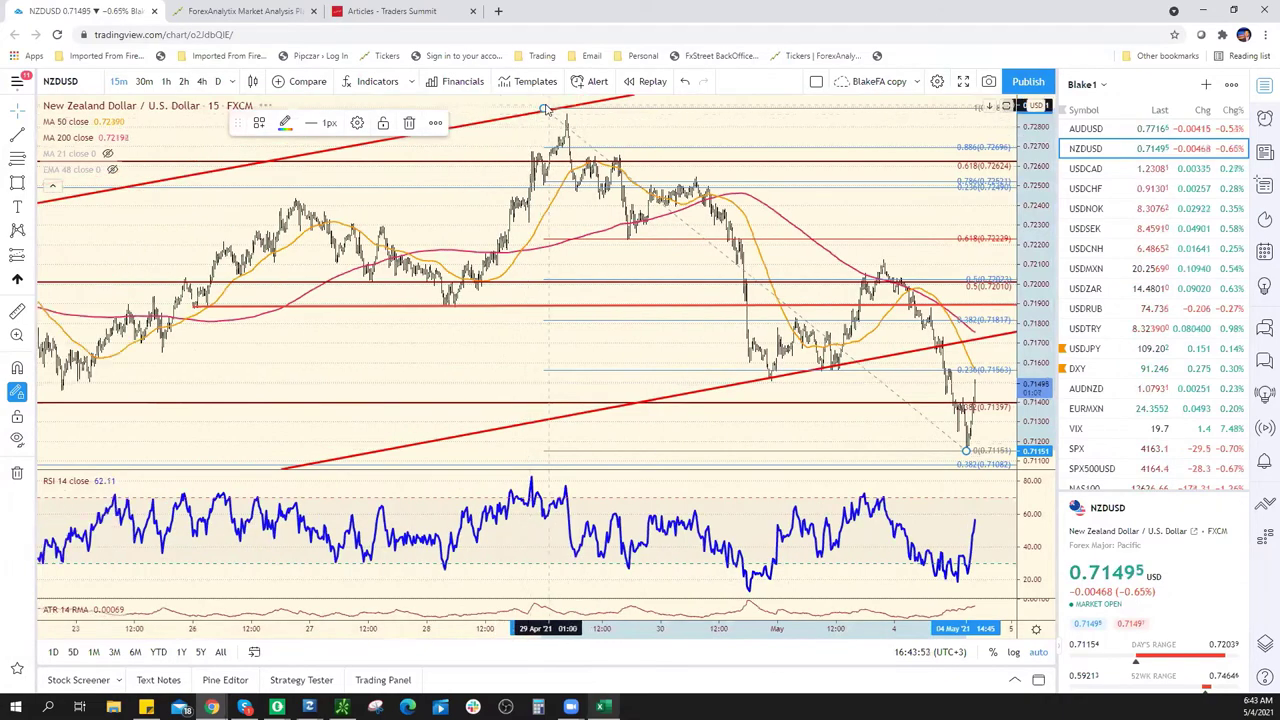
pyautogui.moveTo(545, 108); pyautogui.dragTo(568, 113)
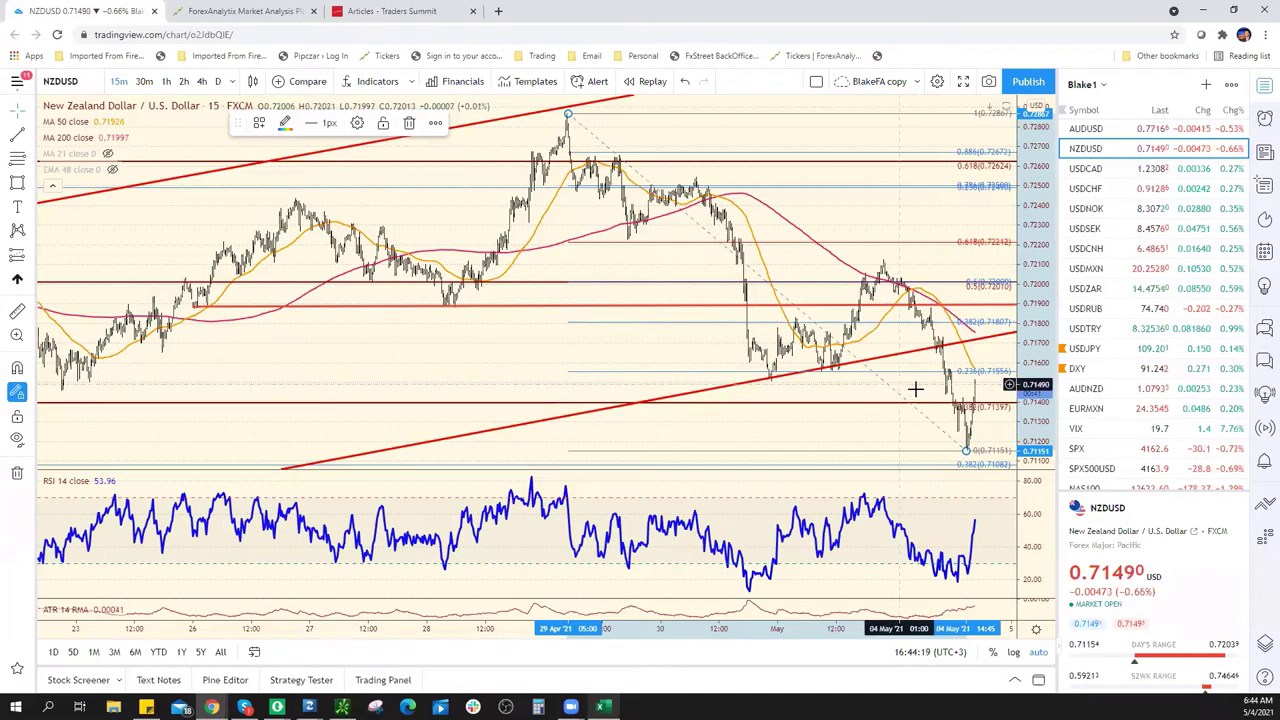
pyautogui.scroll(3, 808, 430)
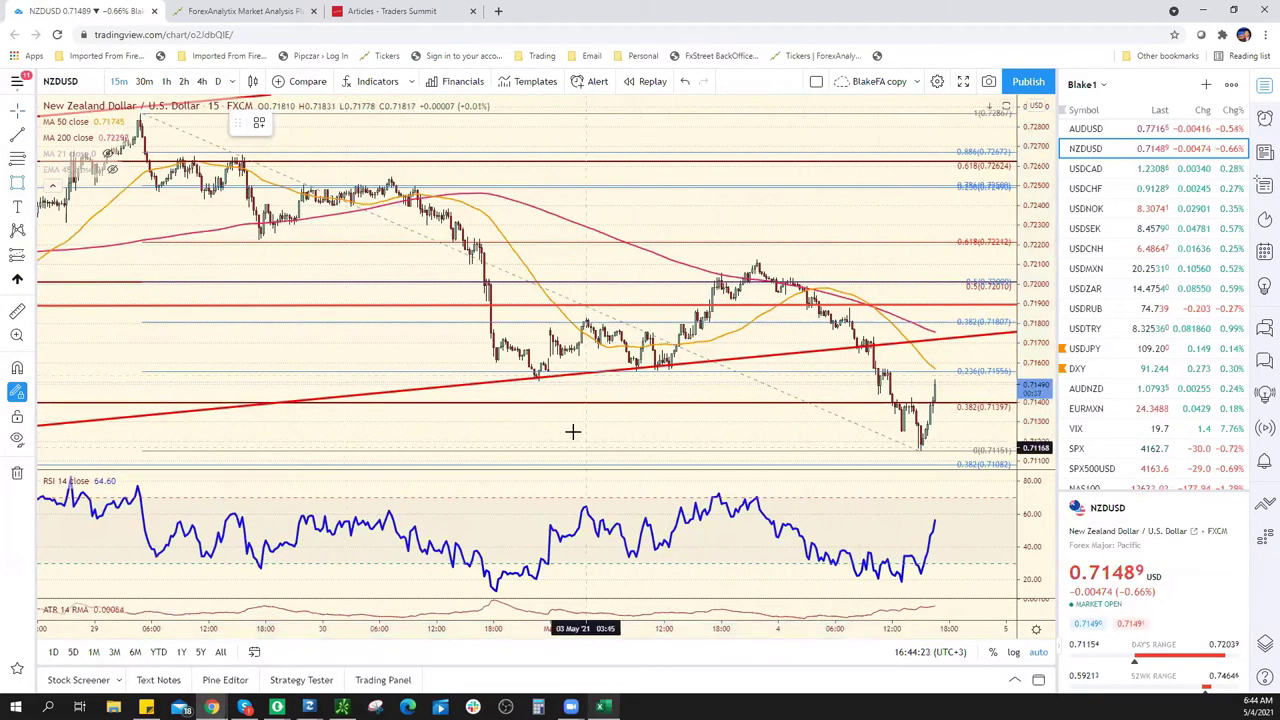
# Draw a red zone rectangle around 0.7150–0.7156 stretching to the latest candles
pyautogui.click(538, 372)
pyautogui.click(757, 384)
pyautogui.moveTo(866, 368); pyautogui.dragTo(983, 372)
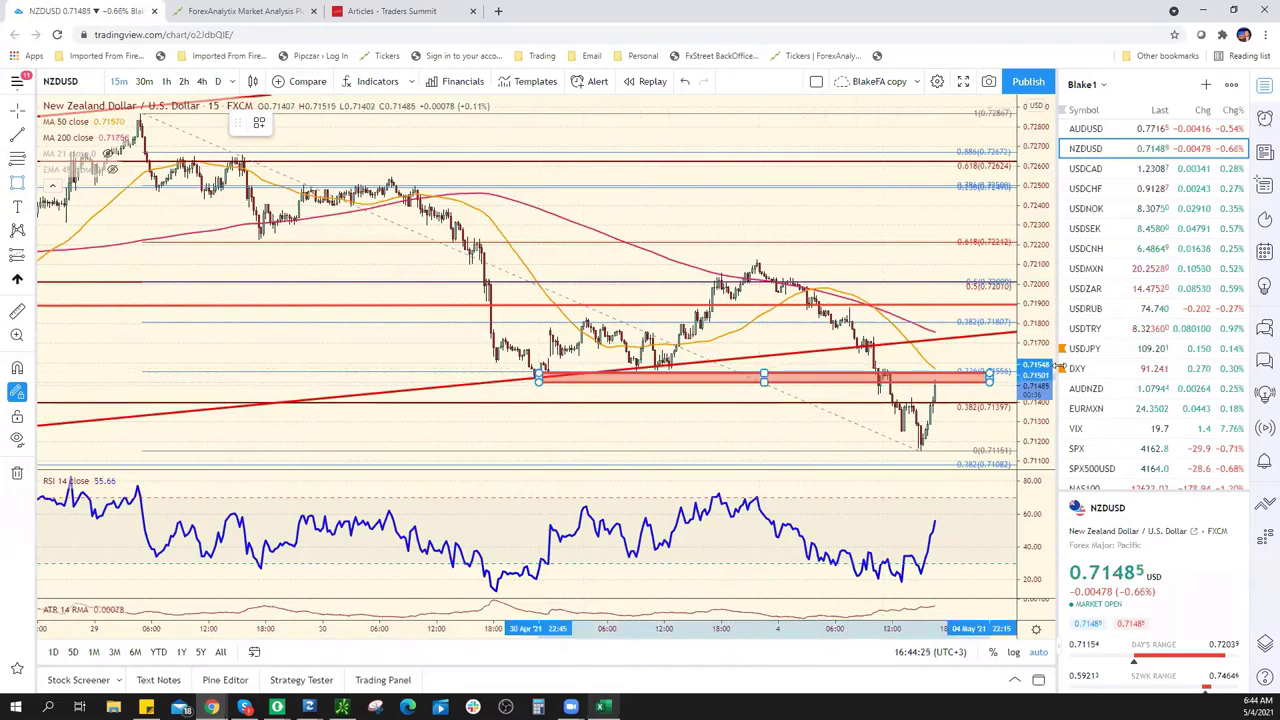
pyautogui.click(983, 372)
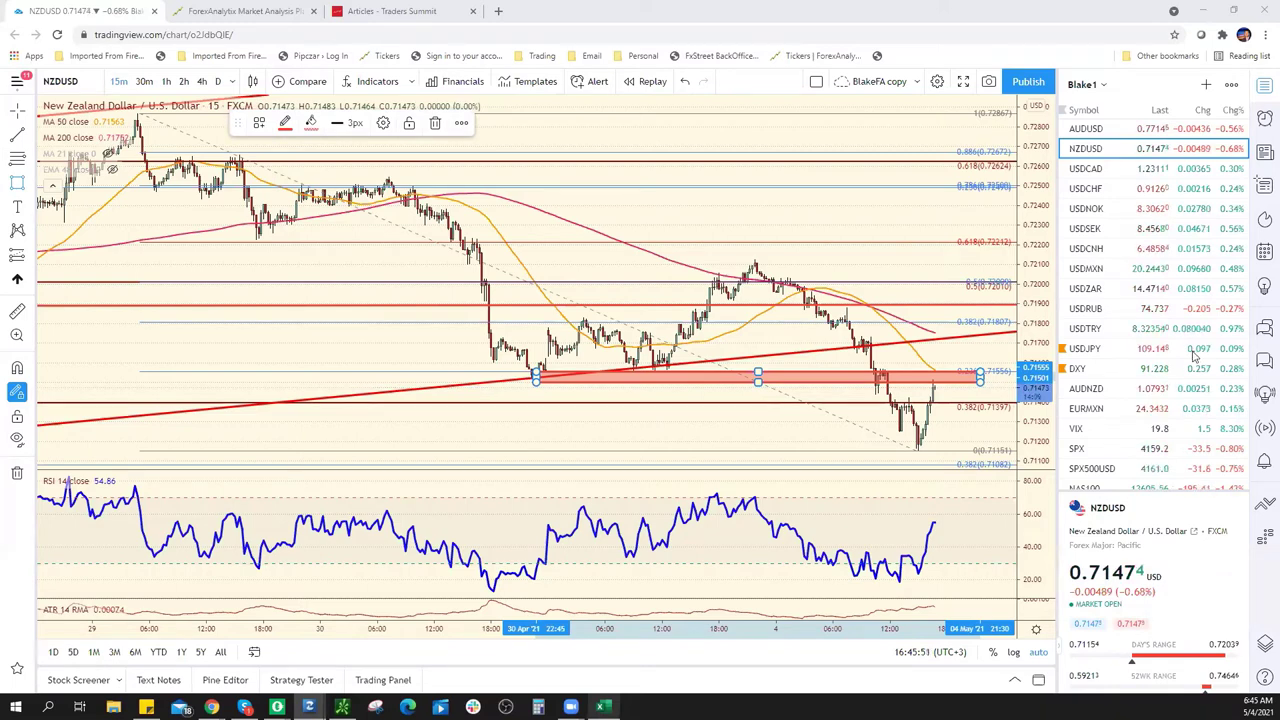
# Scroll through the watchlist to find the next symbol
pyautogui.scroll(-3, 1175, 348)
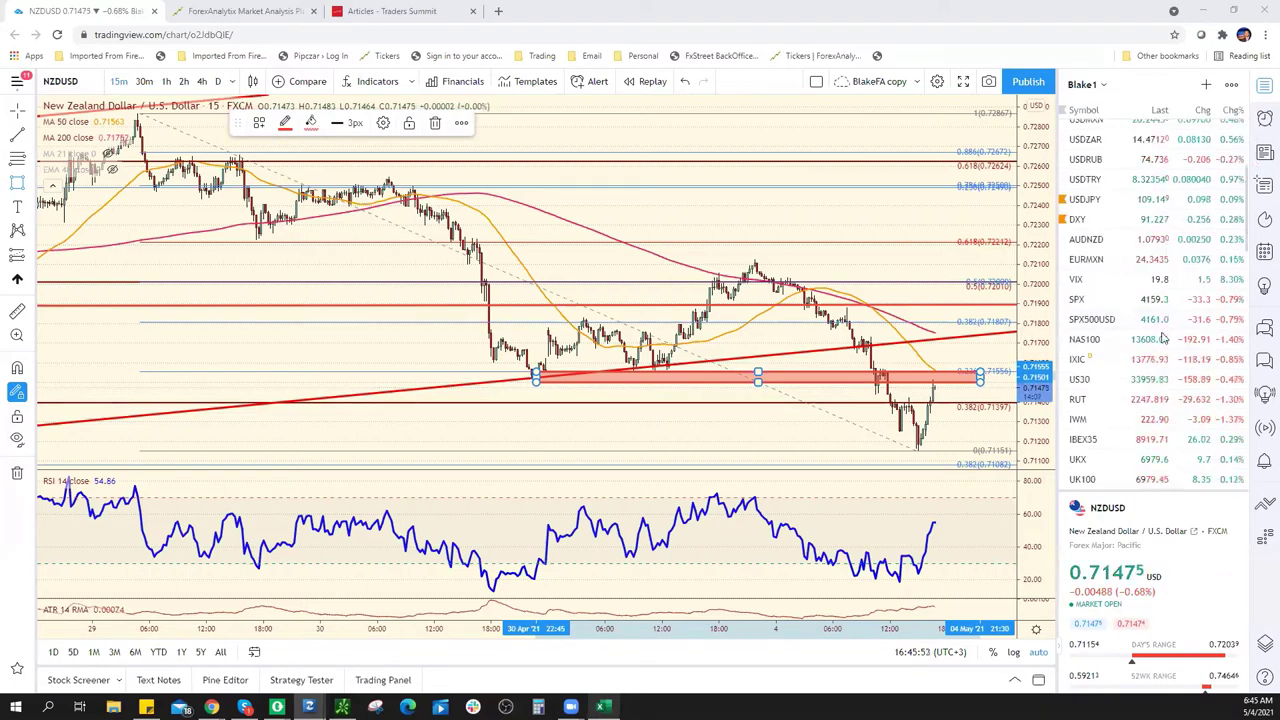
pyautogui.scroll(-4, 1163, 340)
pyautogui.scroll(5, 1147, 330)
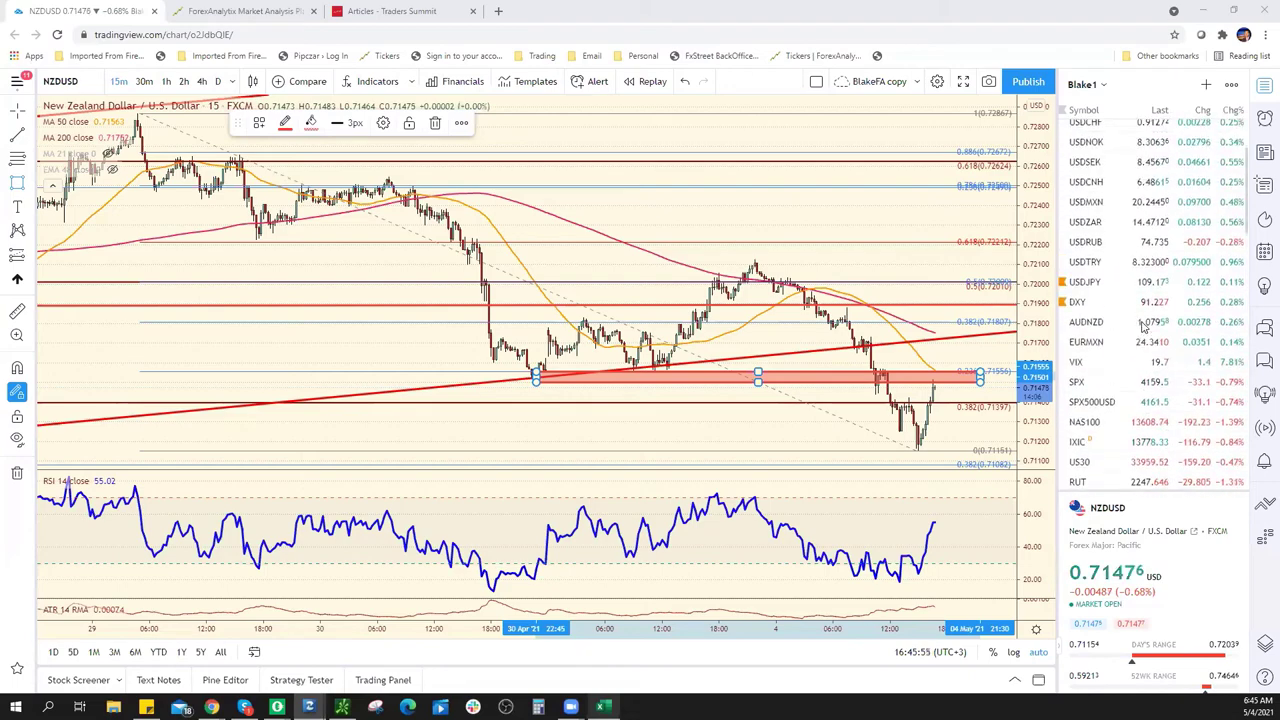
pyautogui.scroll(2, 1140, 322)
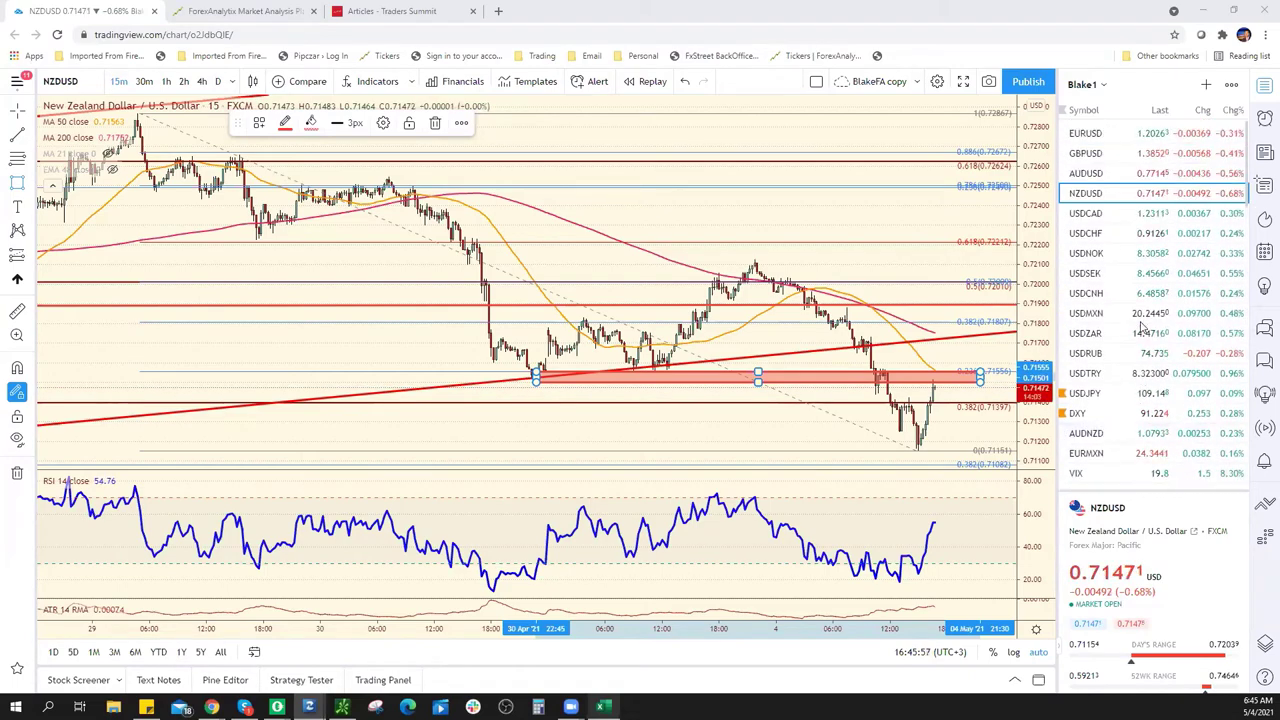
pyautogui.scroll(-3, 1137, 318)
pyautogui.scroll(-3, 1135, 320)
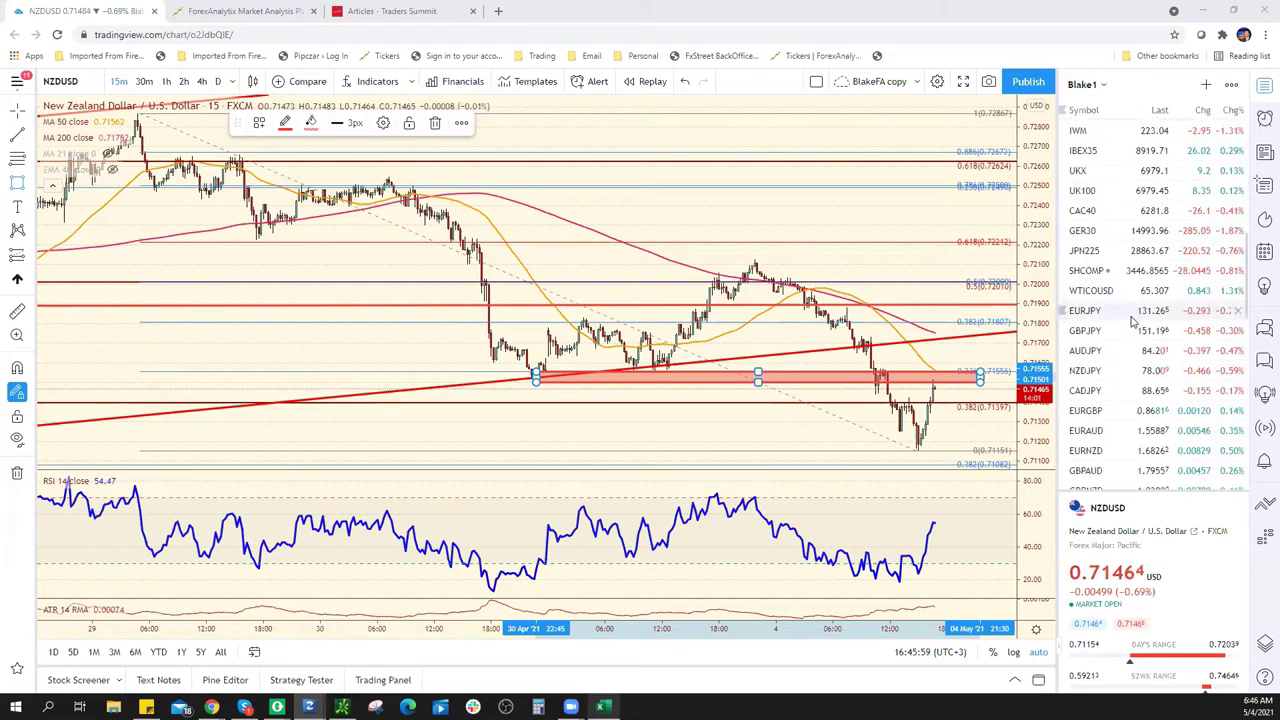
pyautogui.scroll(-3, 1133, 322)
pyautogui.scroll(-5, 1133, 322)
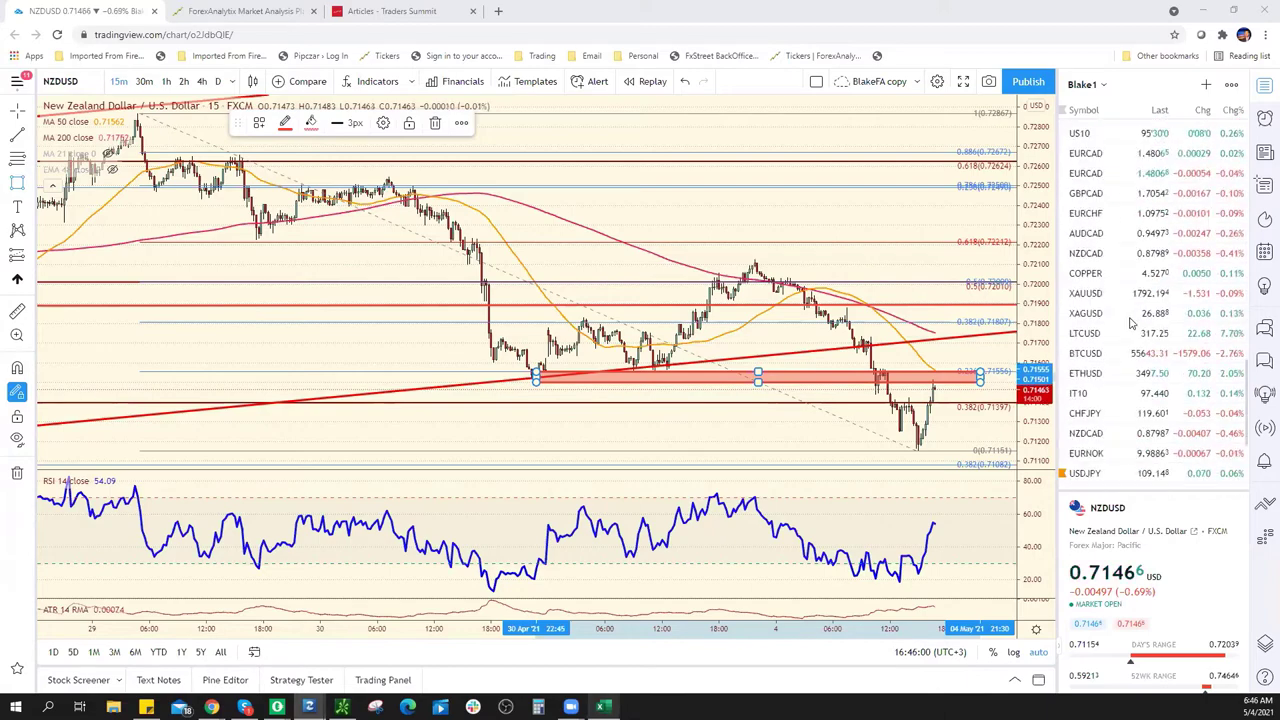
# Open the ETHUSD 4-hour chart and zoom to show price near 3489 above its channel
pyautogui.click(1100, 373)
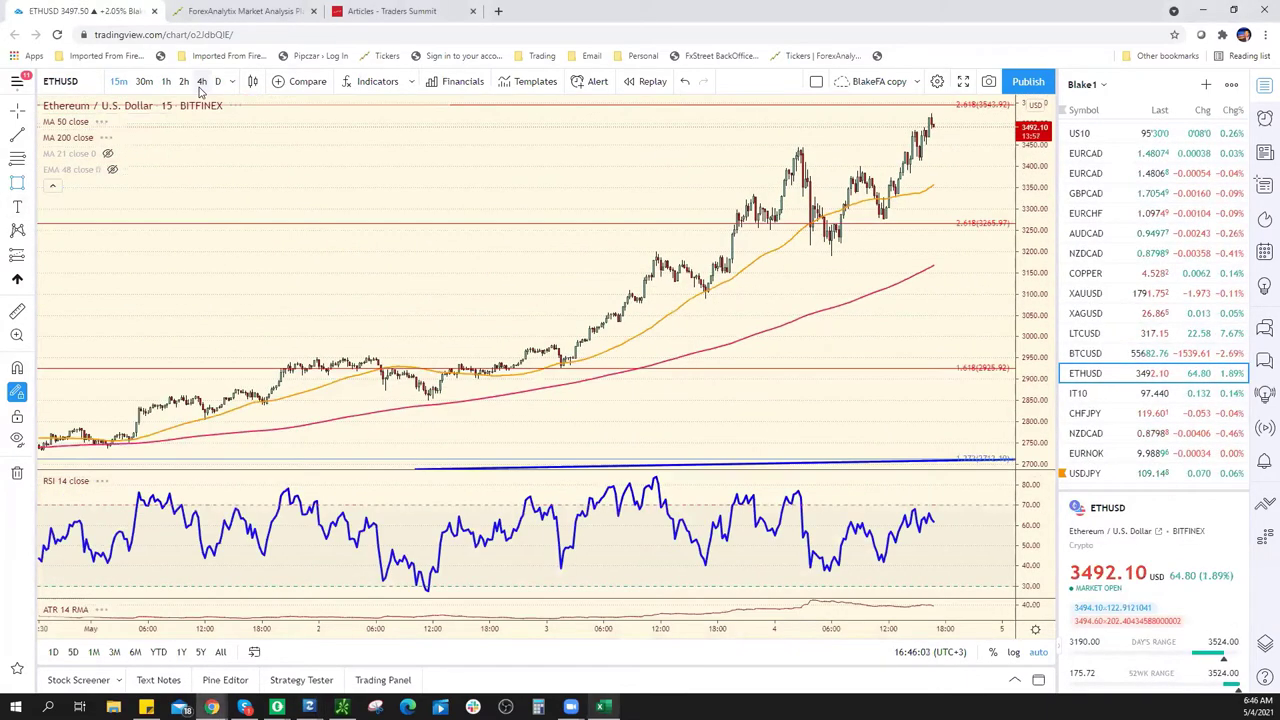
pyautogui.scroll(-3, 860, 266)
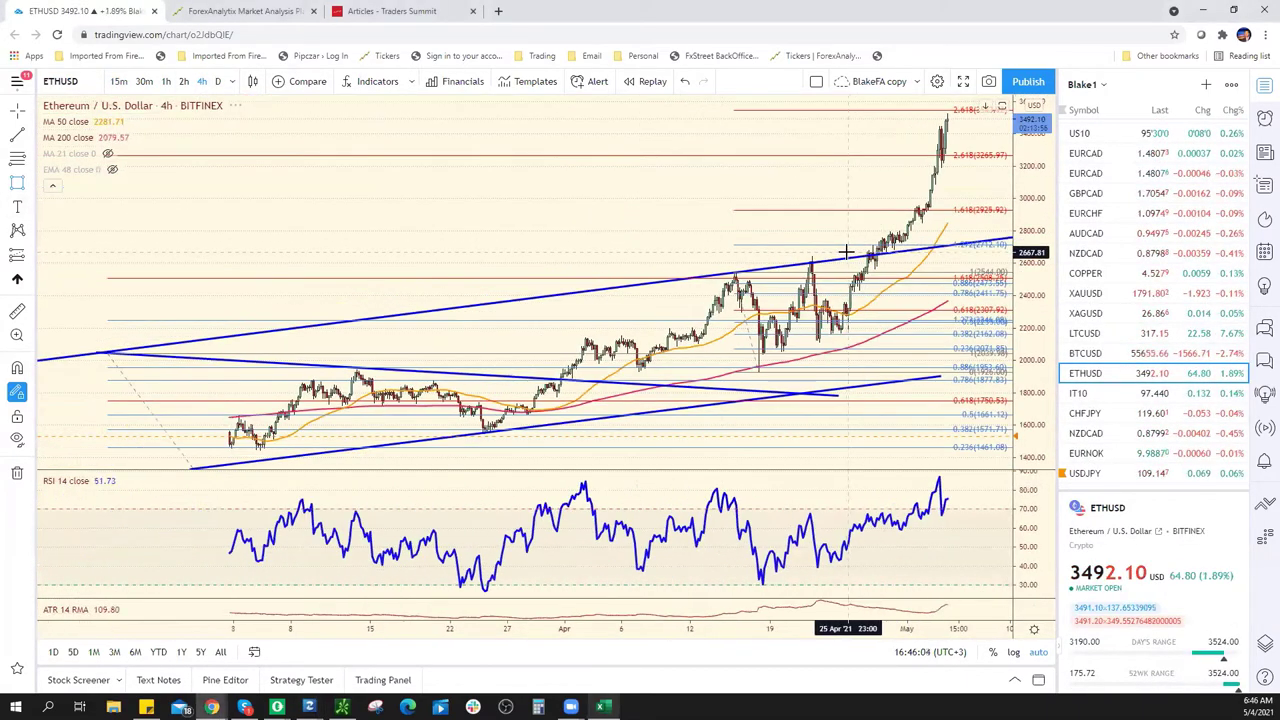
pyautogui.scroll(-3, 845, 258)
pyautogui.scroll(2, 840, 255)
pyautogui.scroll(1, 830, 259)
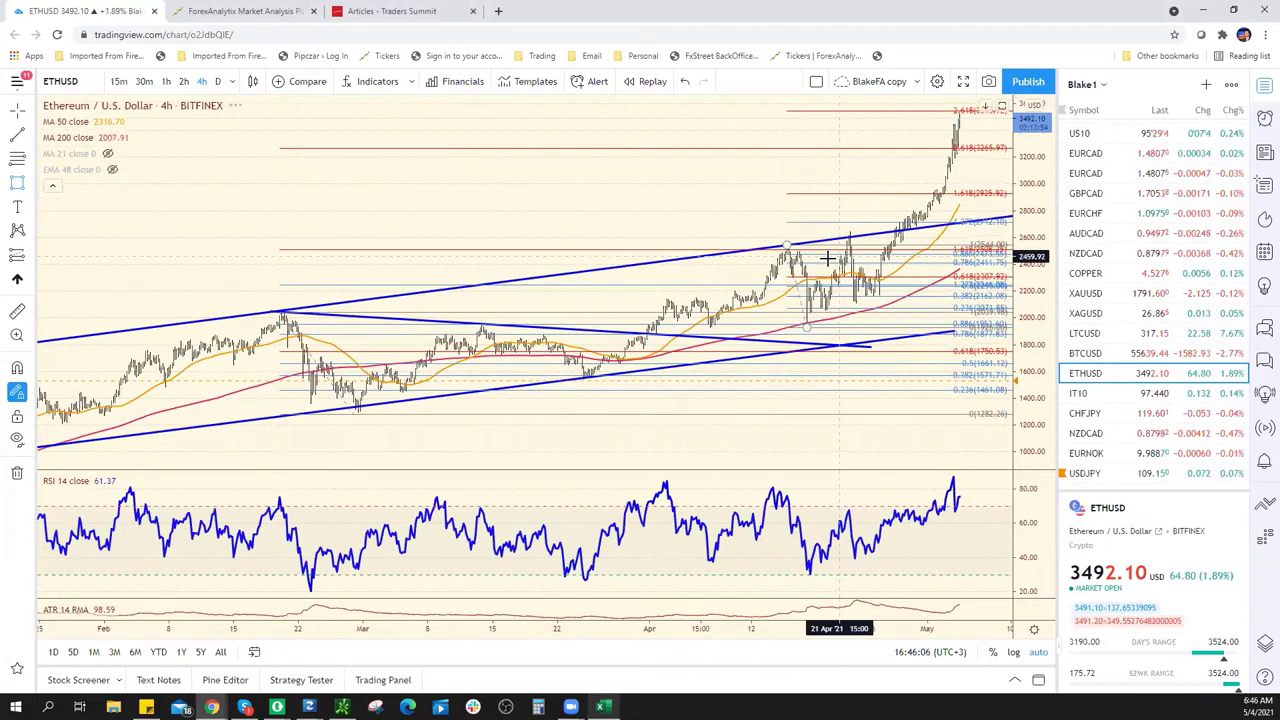
pyautogui.scroll(1, 866, 244)
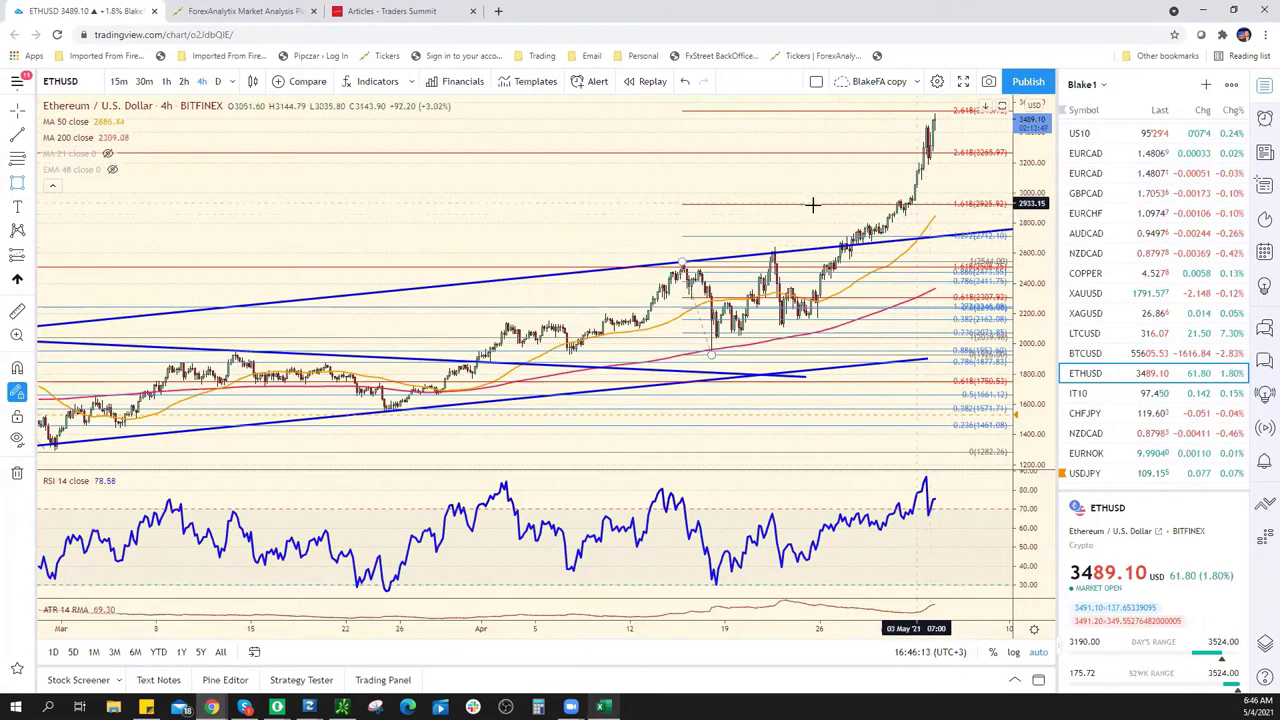
# Enter 4200 as the SPX resistance in cell F22 of the bias chart, then return to TradingView
pyautogui.hotkey('alt', 'Tab')
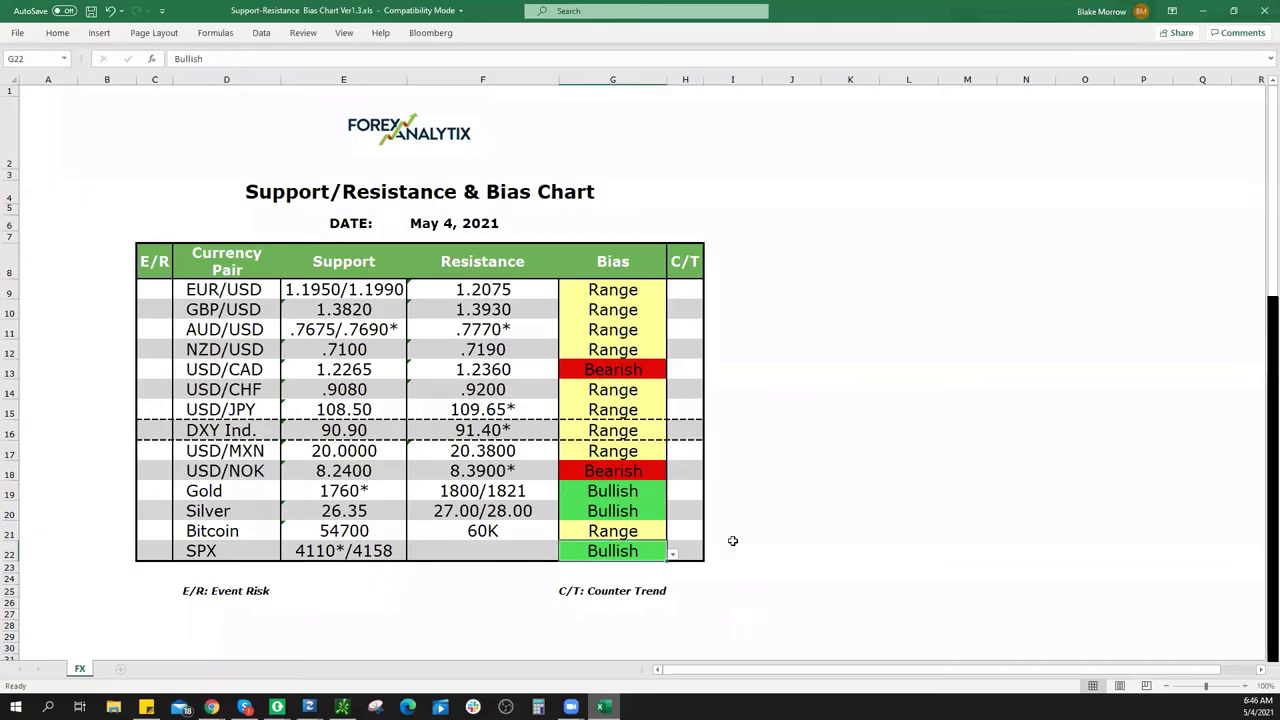
pyautogui.click(510, 555)
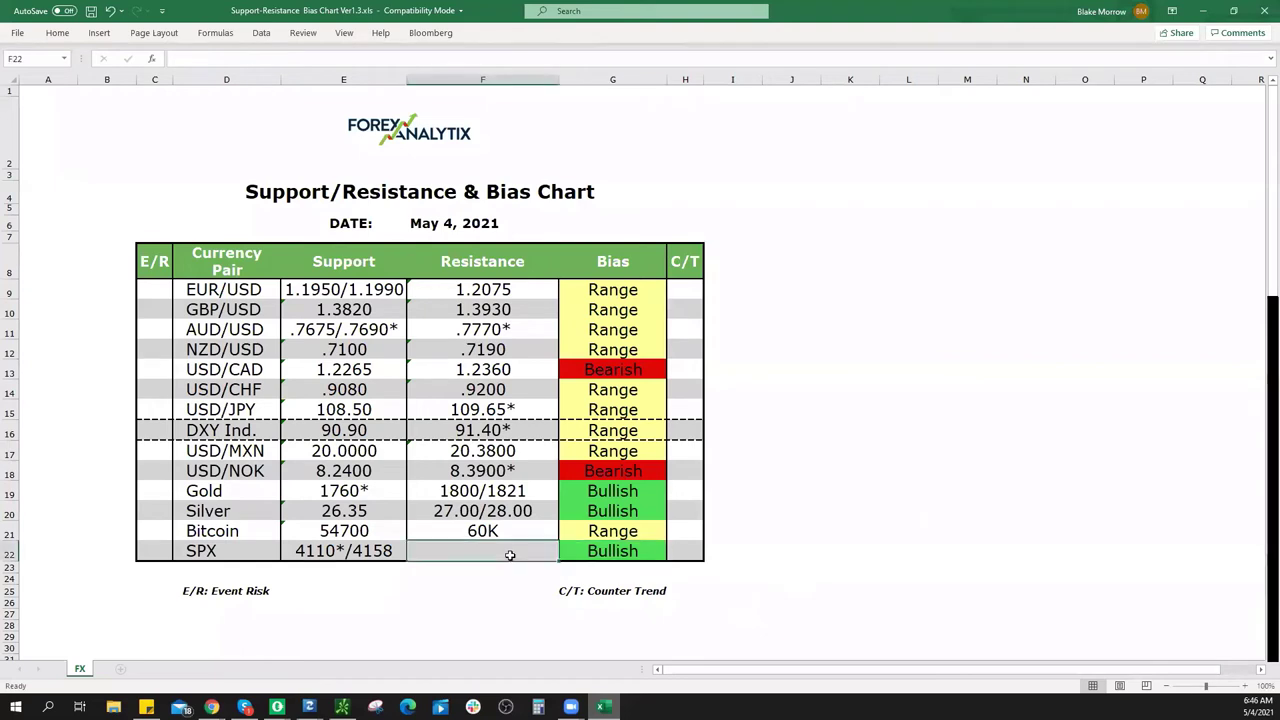
pyautogui.write('4200')
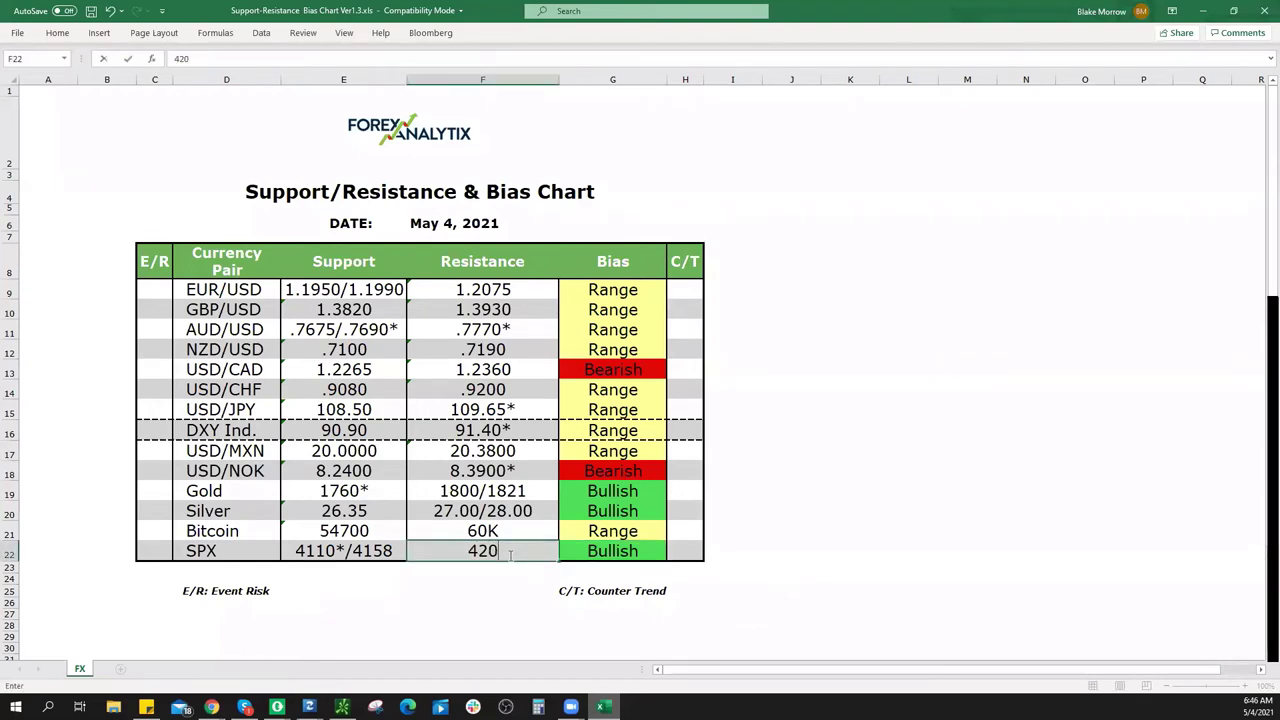
pyautogui.click(1054, 565)
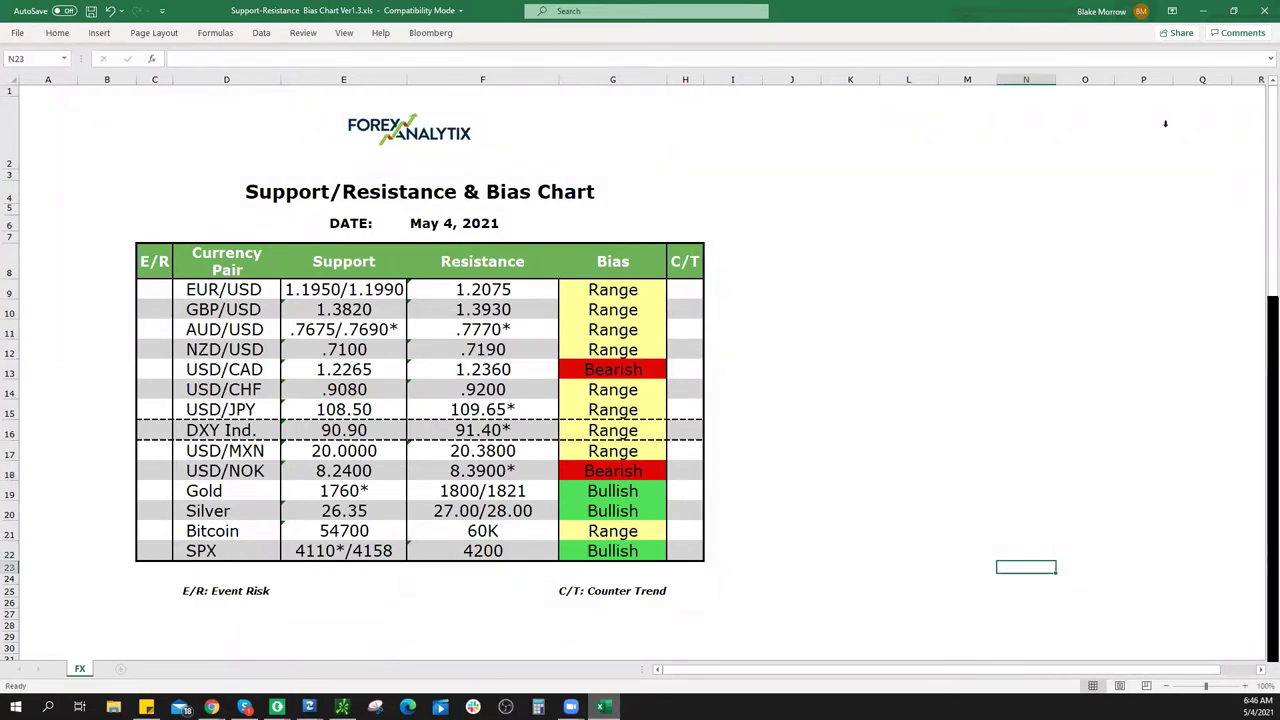
pyautogui.hotkey('alt', 'Tab')
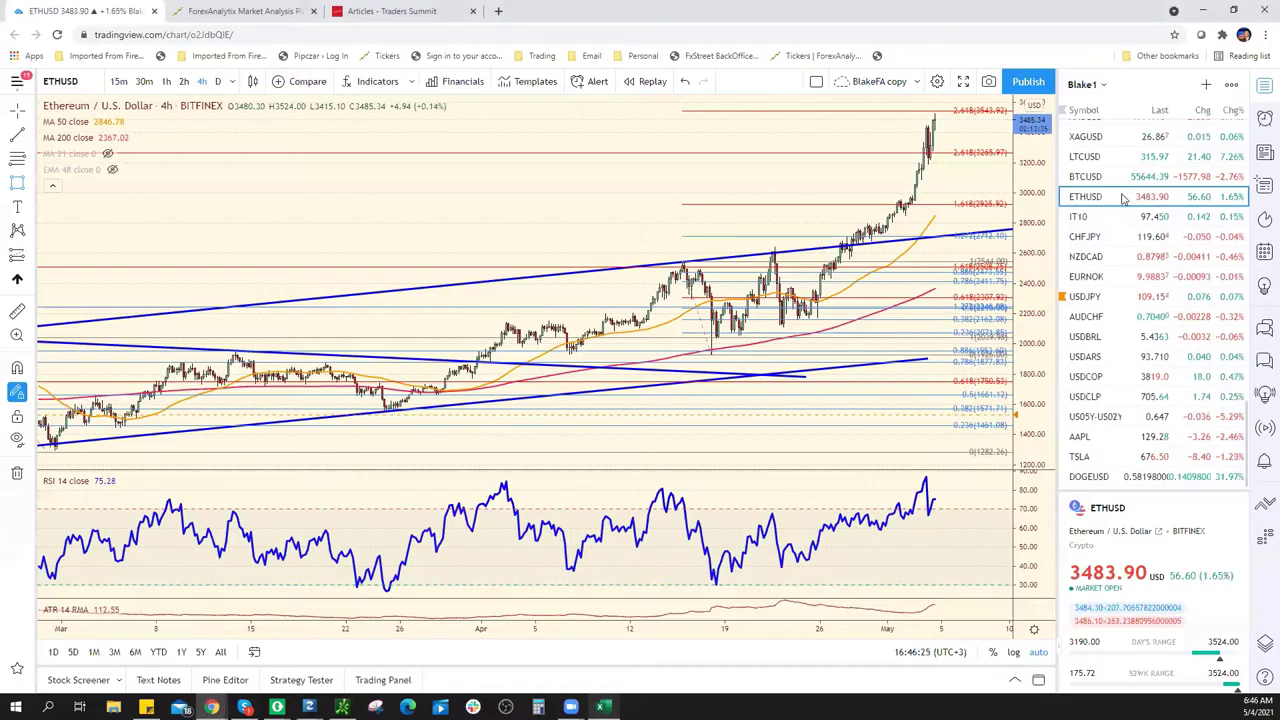
# Switch to the SPX500USD 4-hour chart and zoom in on recent price action
pyautogui.scroll(5, 1119, 190)
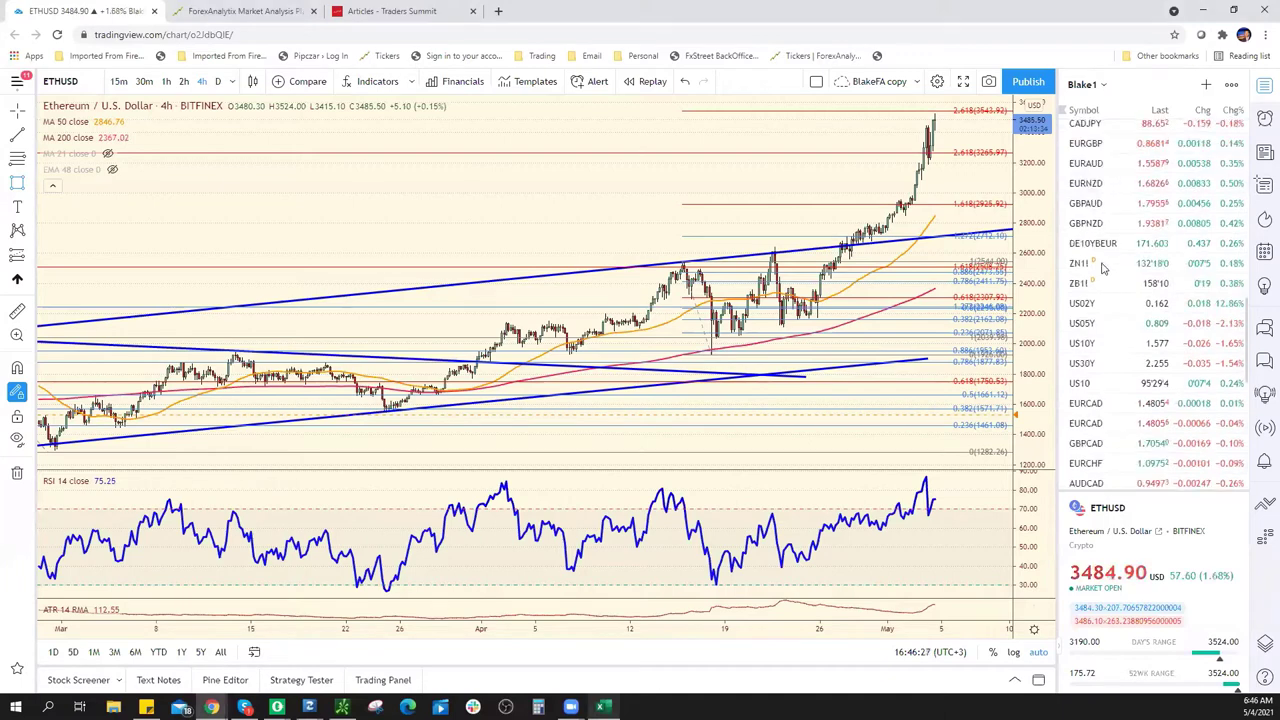
pyautogui.scroll(5, 1110, 270)
pyautogui.scroll(5, 1106, 340)
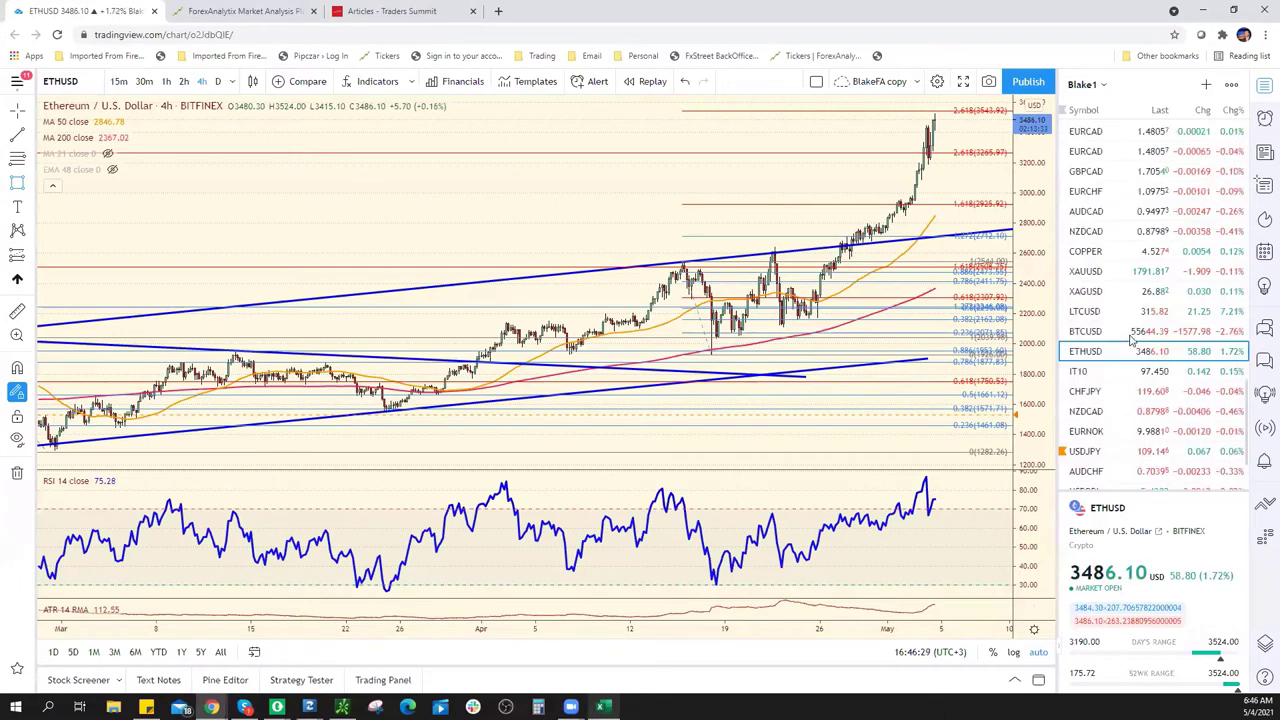
pyautogui.scroll(2, 1116, 320)
pyautogui.scroll(2, 1116, 290)
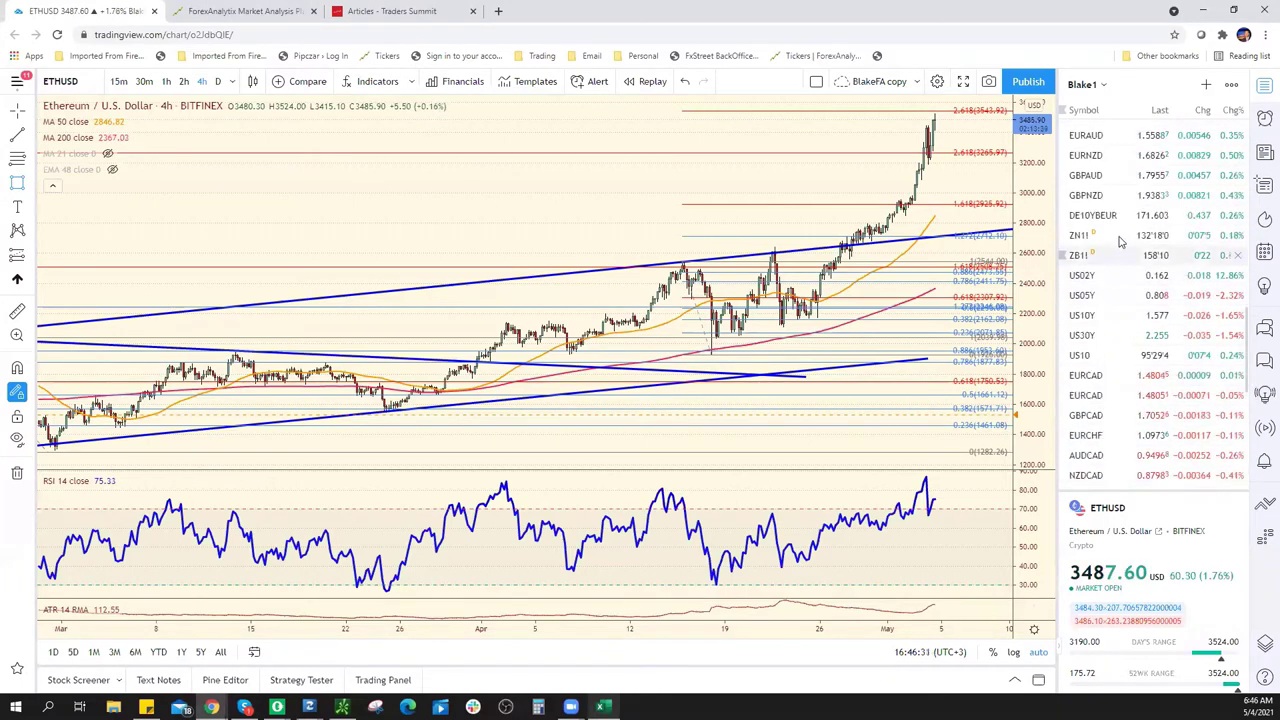
pyautogui.scroll(2, 1116, 260)
pyautogui.scroll(2, 1116, 240)
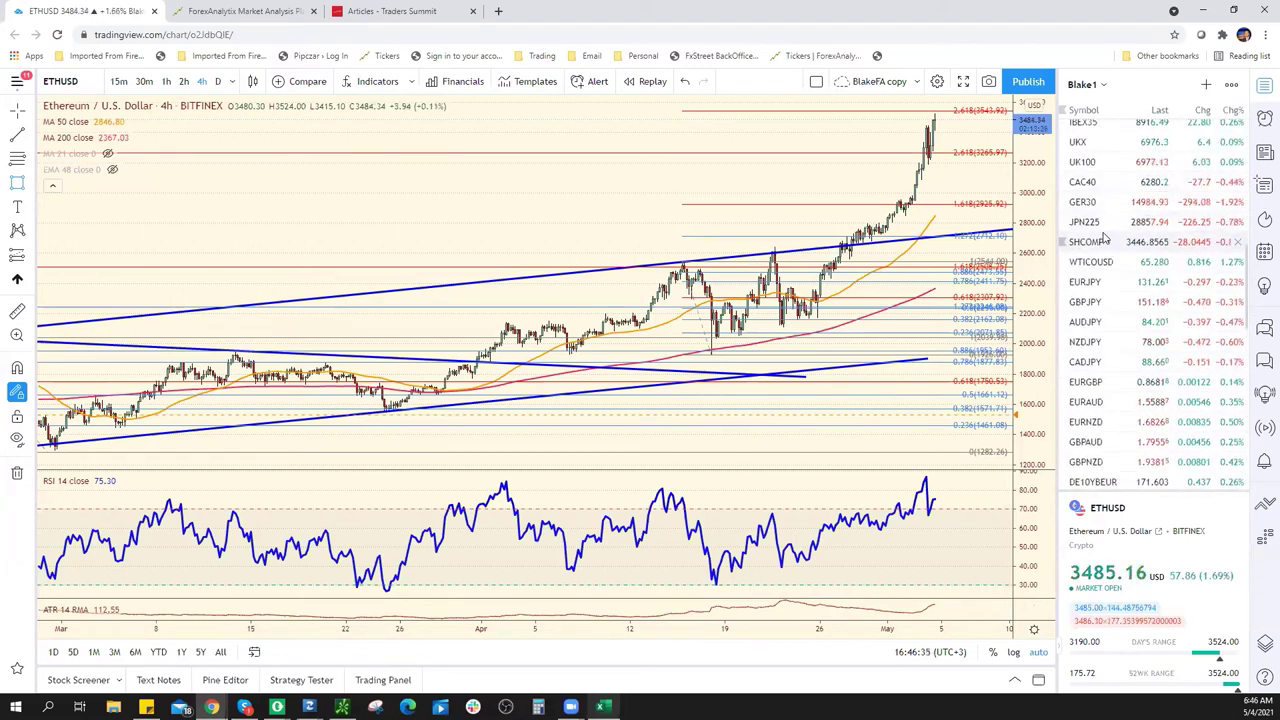
pyautogui.scroll(2, 1107, 235)
pyautogui.scroll(1, 1105, 230)
pyautogui.click(1100, 201)
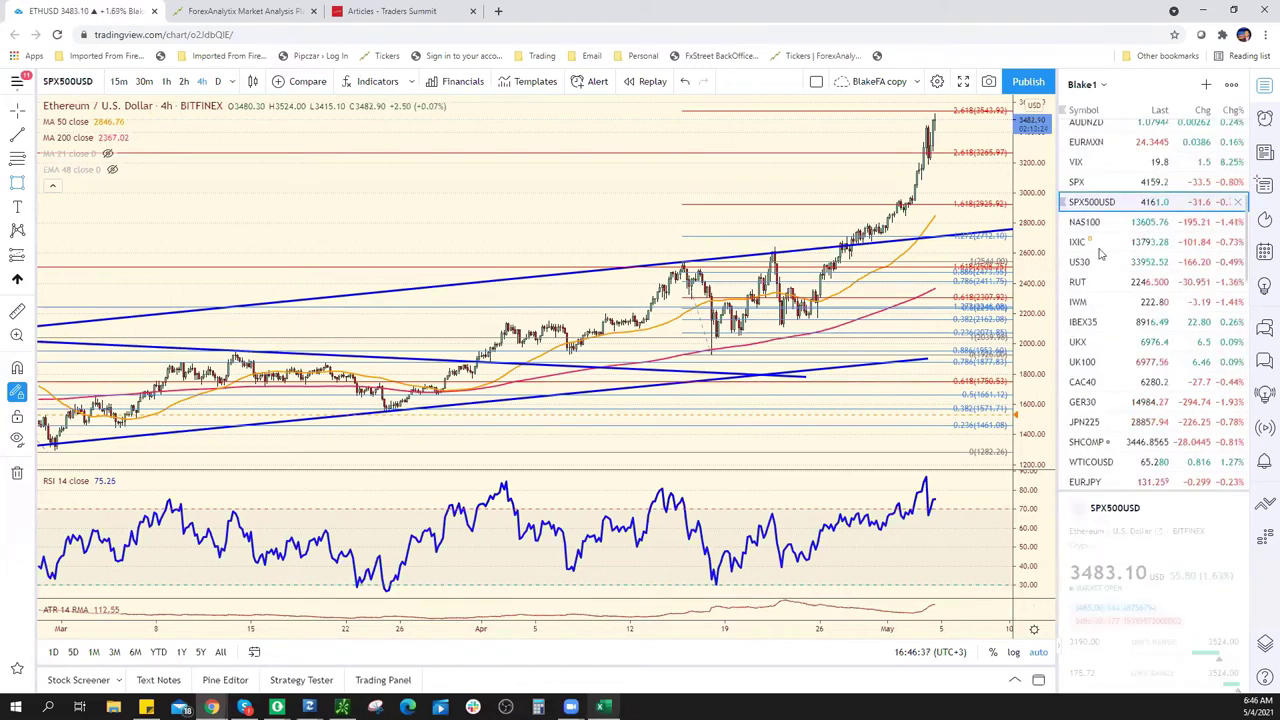
pyautogui.scroll(2, 626, 144)
pyautogui.scroll(2, 763, 211)
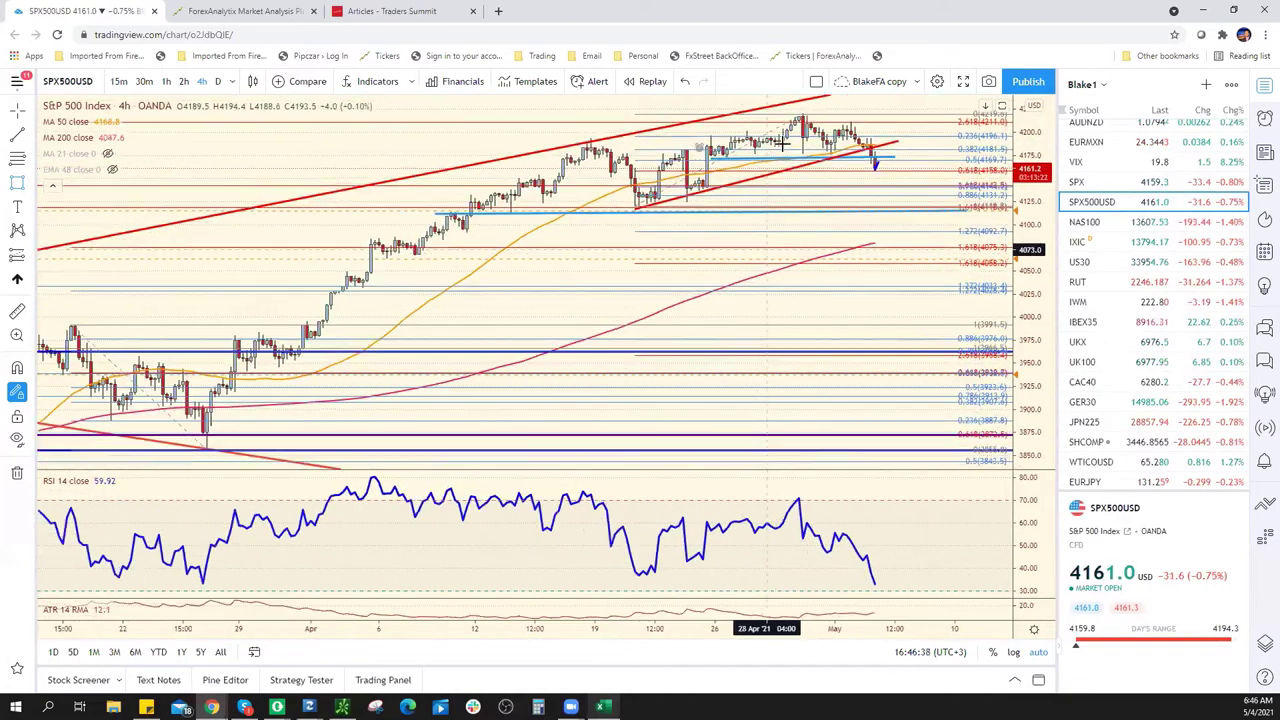
pyautogui.scroll(2, 755, 170)
pyautogui.scroll(2, 747, 128)
pyautogui.scroll(1, 747, 128)
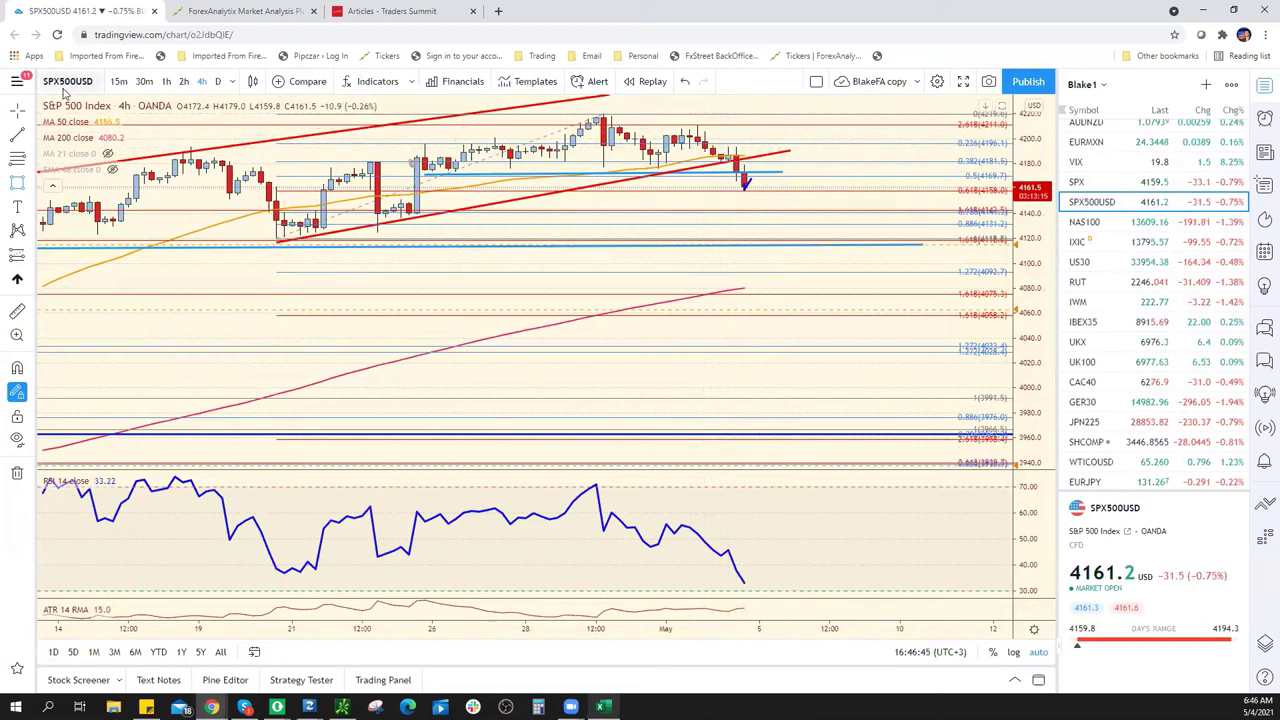
# Draw a descending trend line from the late-April high across recent highs, discarding a projected upward line
pyautogui.click(15, 136)
pyautogui.click(597, 113)
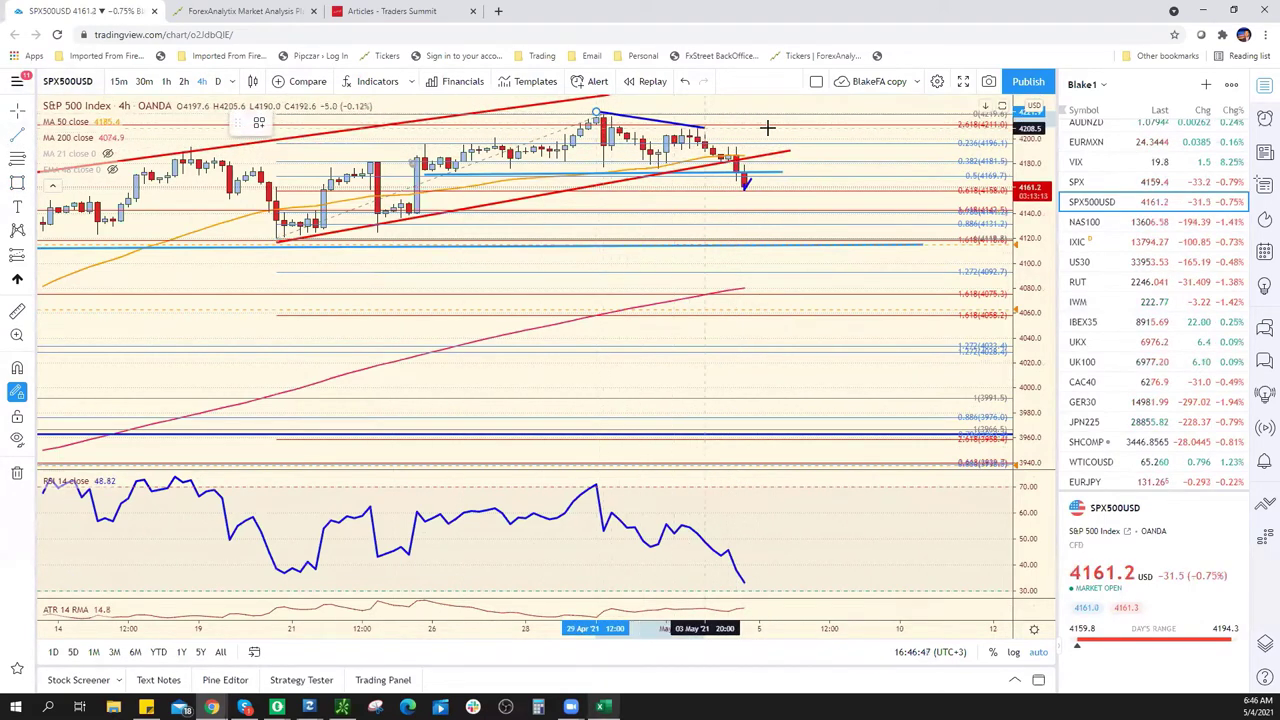
pyautogui.click(822, 138)
pyautogui.click(748, 179)
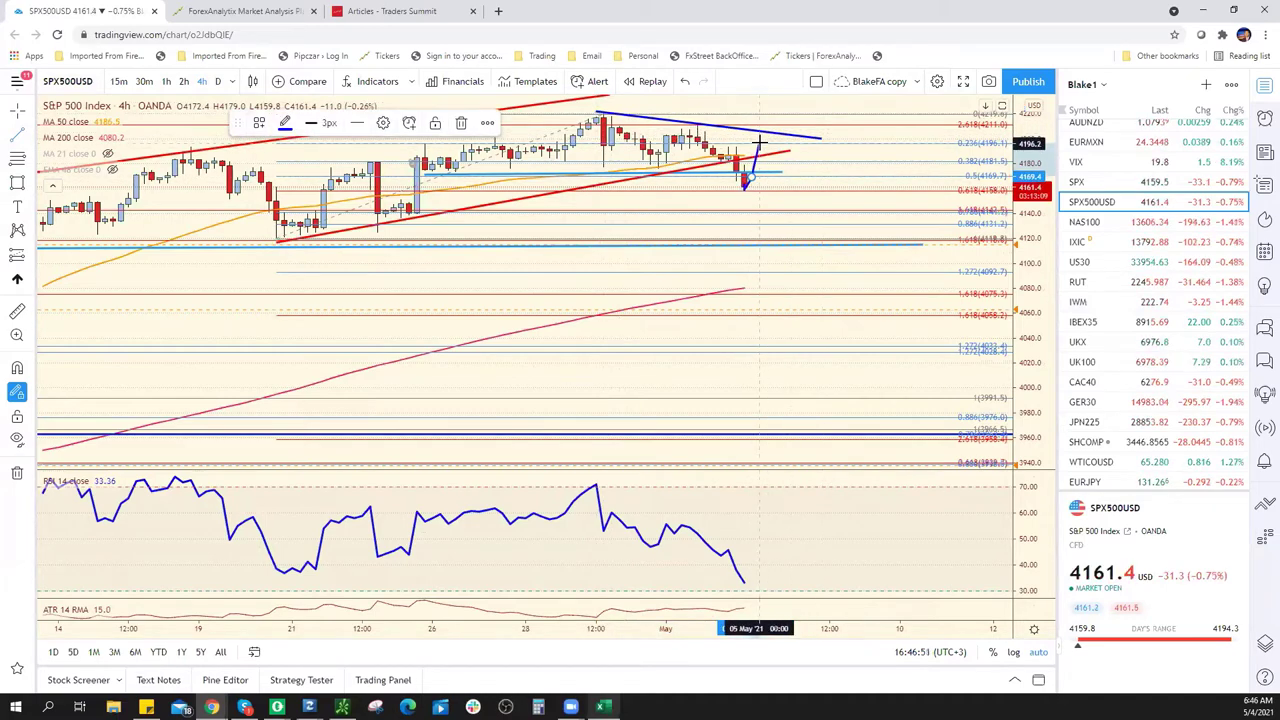
pyautogui.scroll(-5, 858, 160)
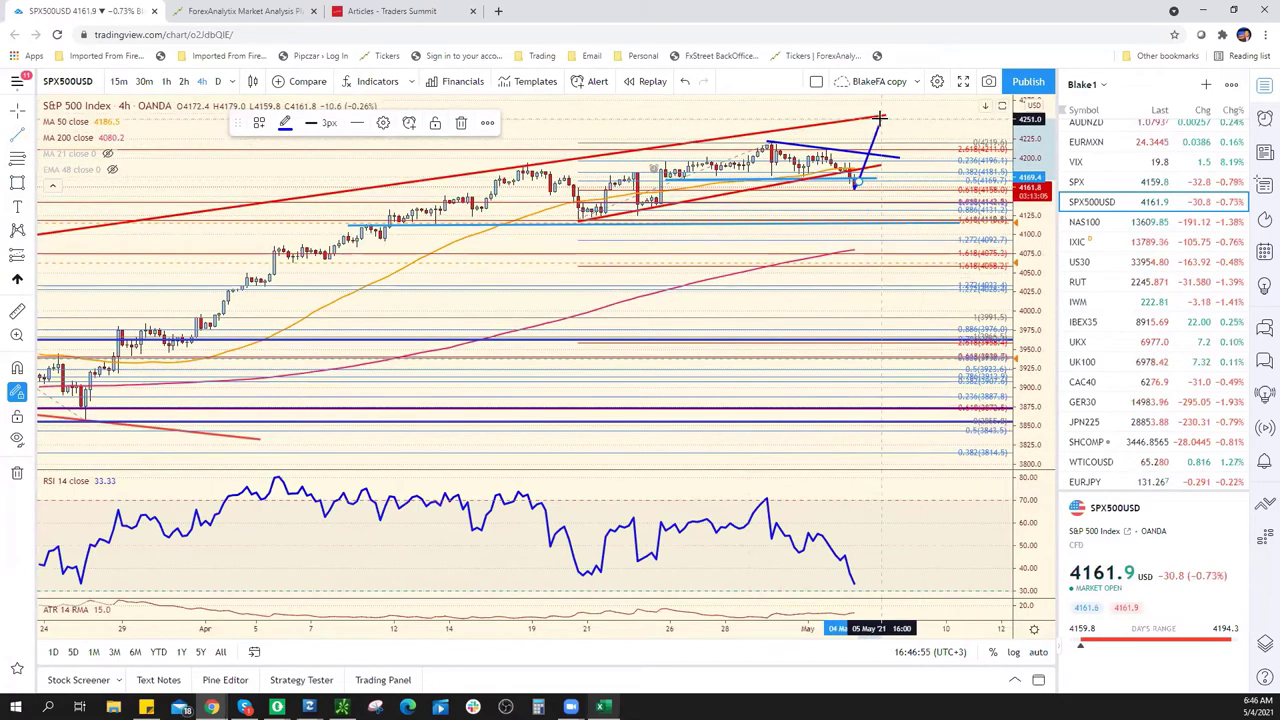
pyautogui.click(877, 118)
pyautogui.press('Delete')
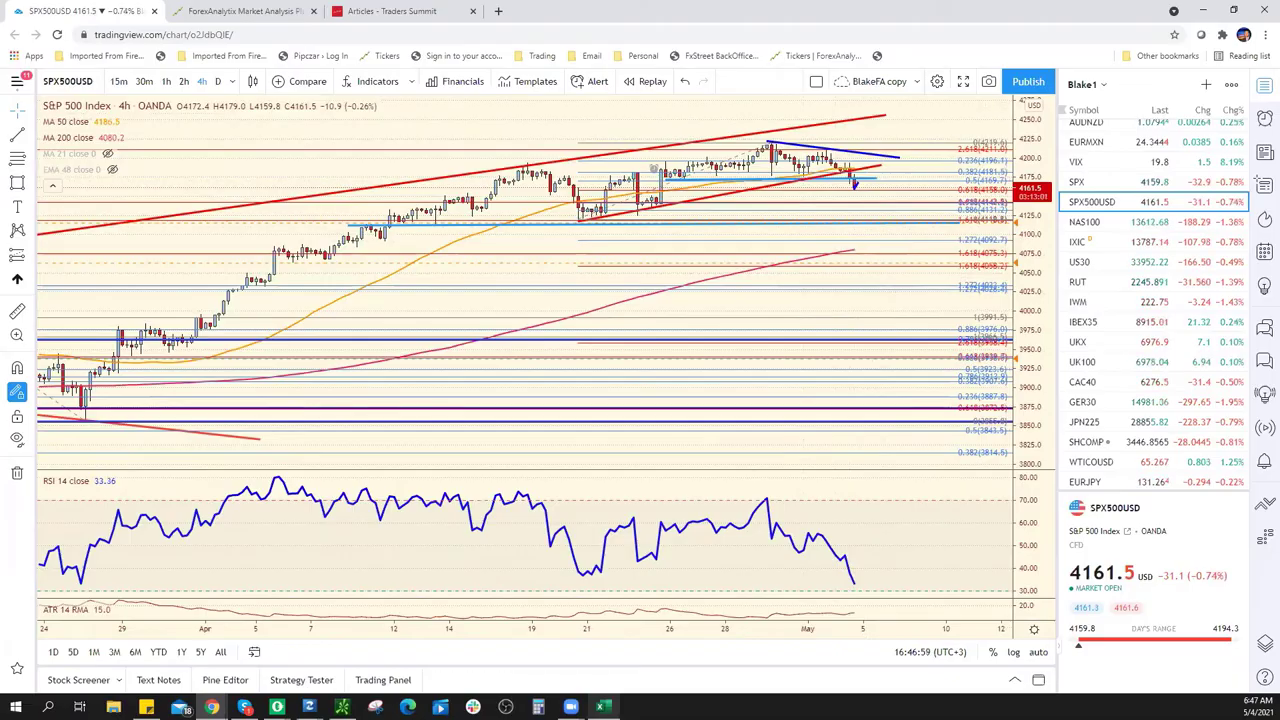
pyautogui.hotkey('alt', 'Tab')
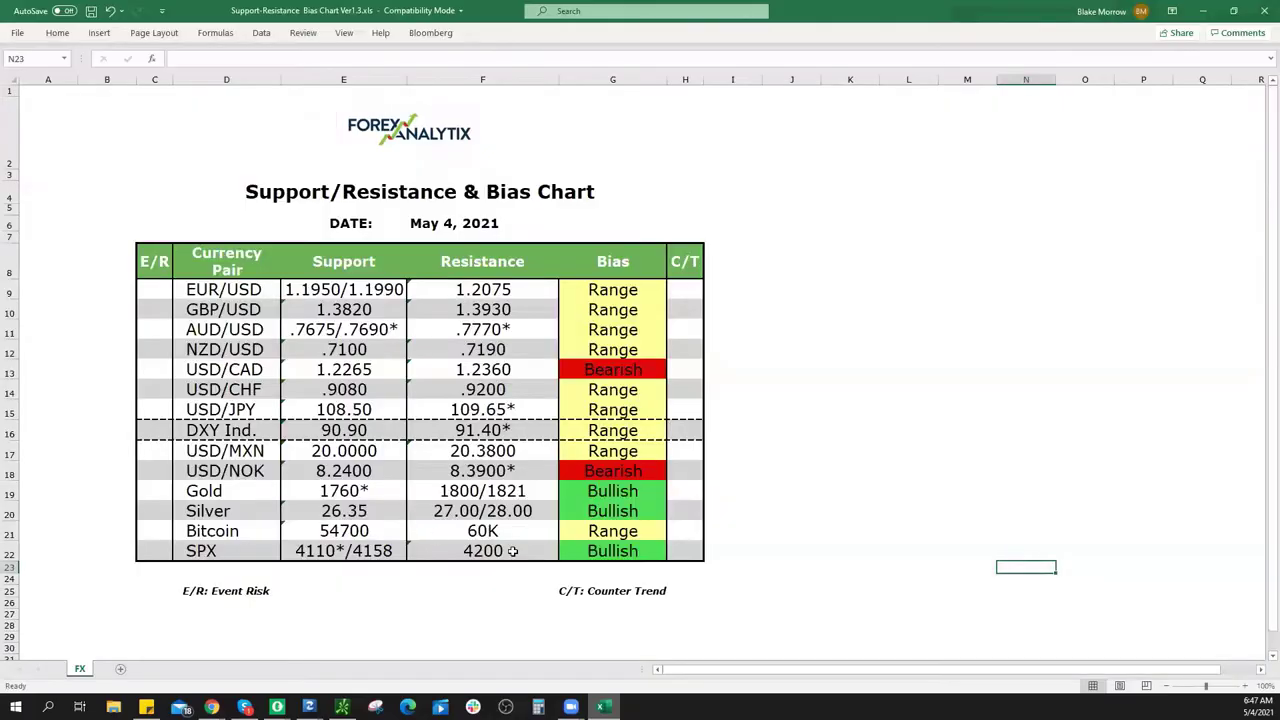
# Change the SPX resistance in cell F22 to 4200/4250 and return to the S&P 500 chart
pyautogui.click(512, 551)
pyautogui.write('/4250')
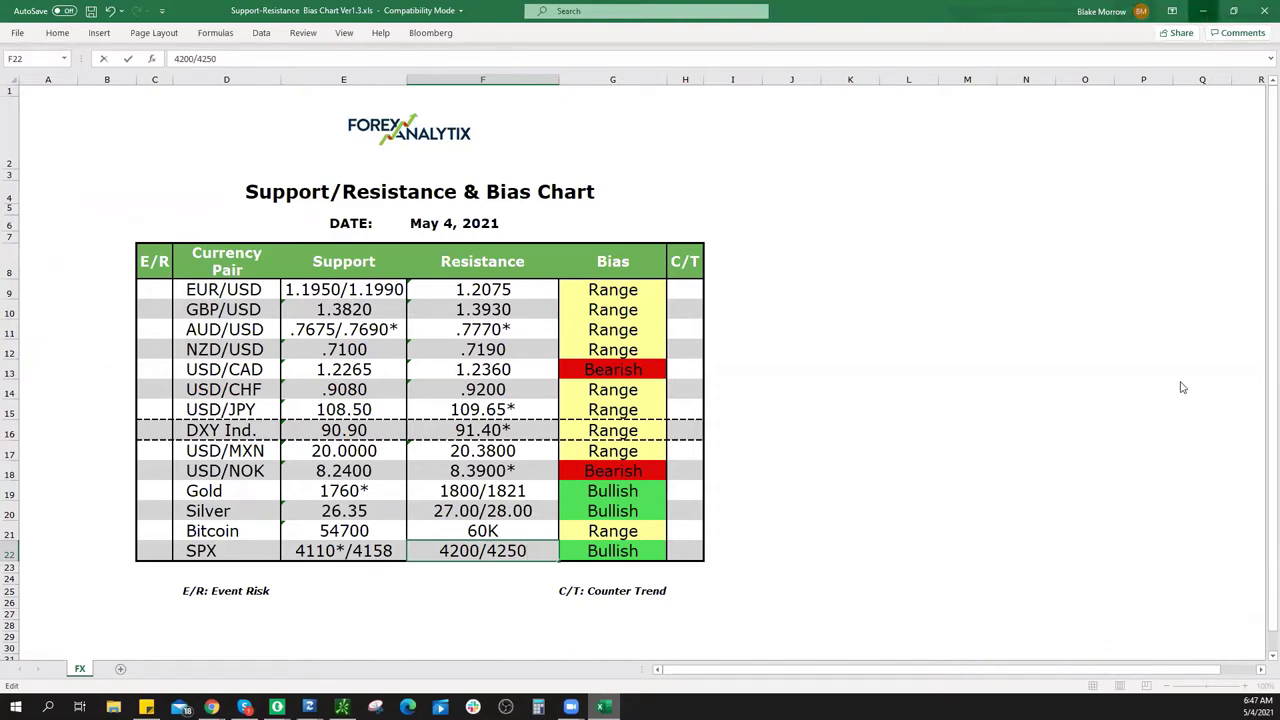
pyautogui.hotkey('alt', 'Tab')
pyautogui.scroll(-3, 1167, 390)
pyautogui.scroll(-3, 1167, 390)
# Switch the chart back to ETHUSD and zoom in on recent candles
pyautogui.scroll(-3, 1167, 390)
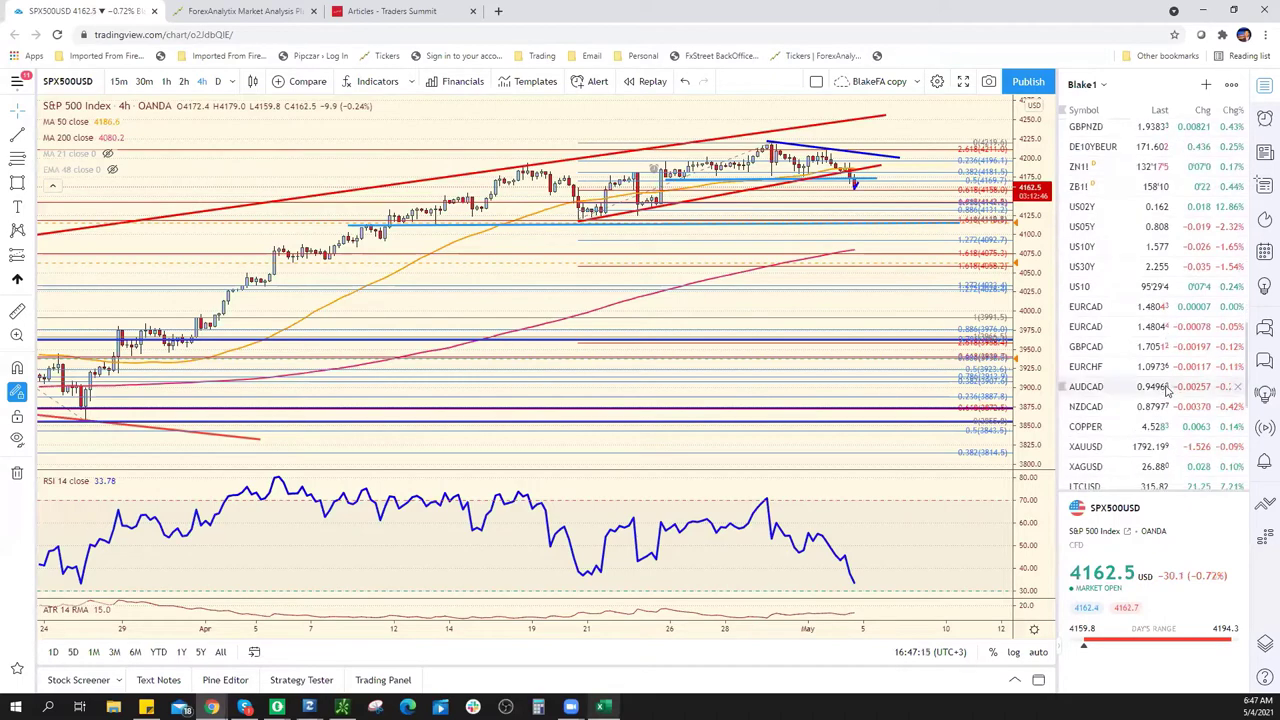
pyautogui.scroll(-1, 1167, 390)
pyautogui.click(1105, 465)
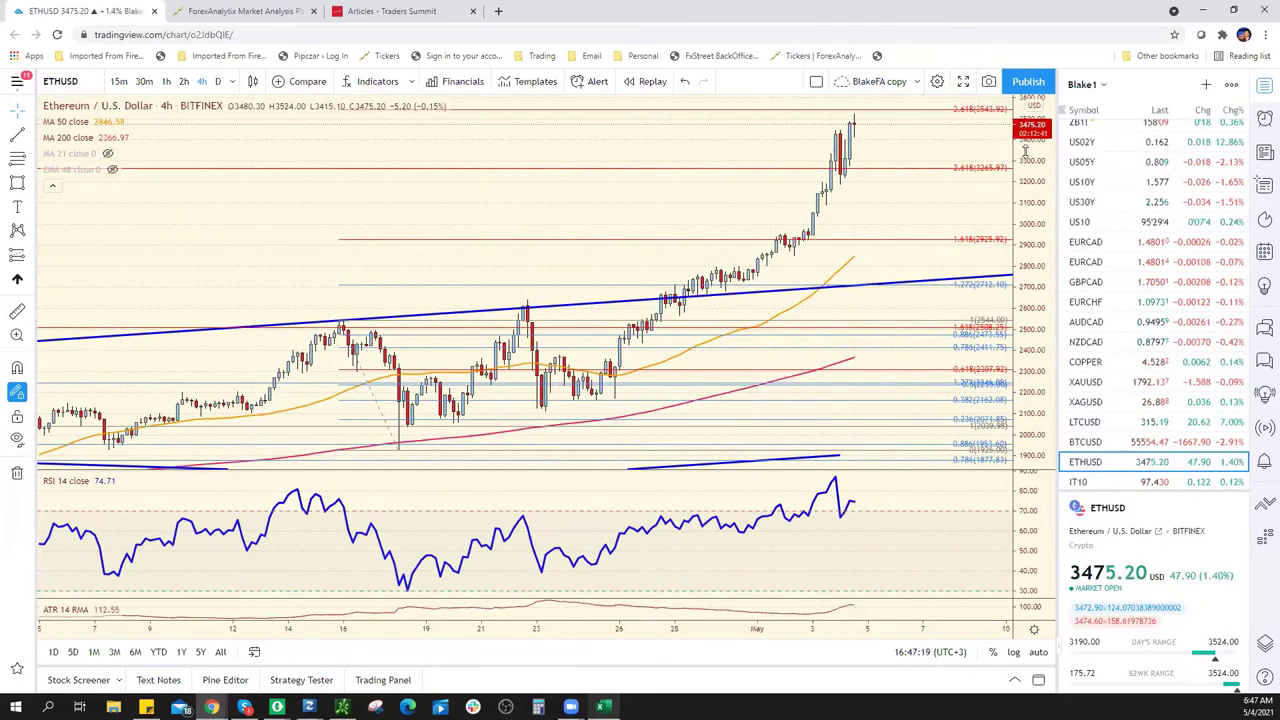
pyautogui.scroll(-1, 900, 180)
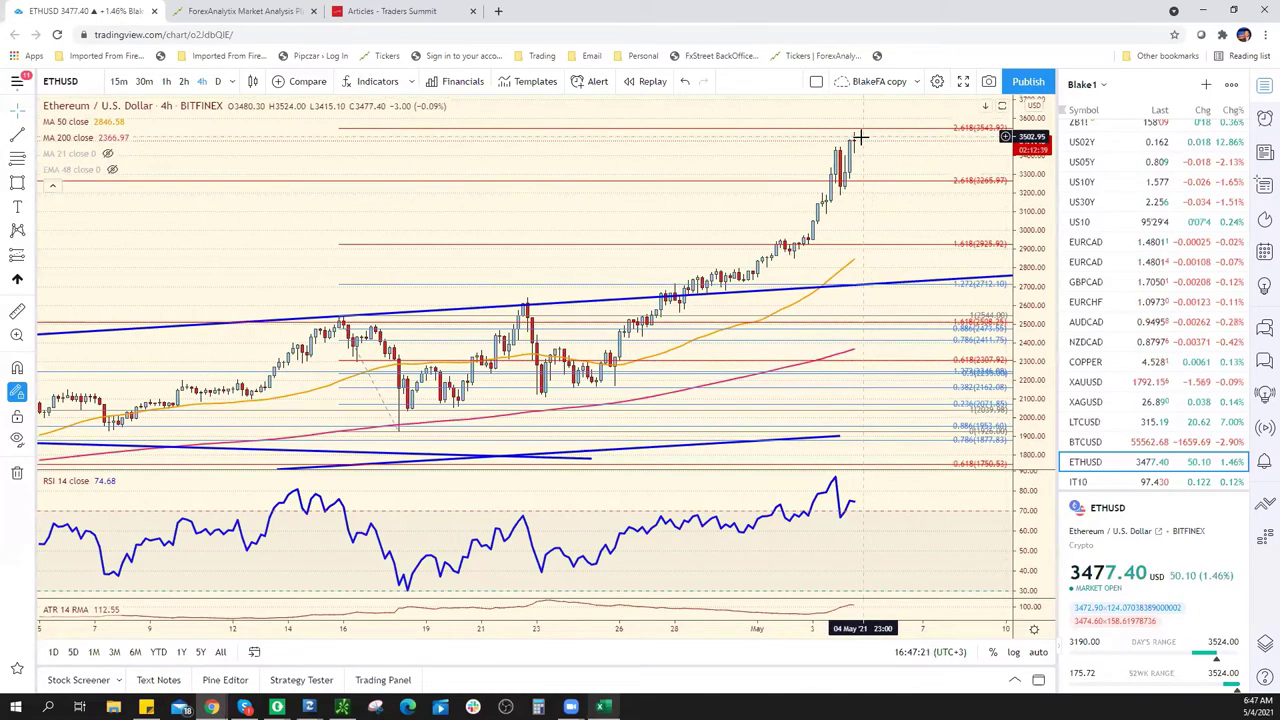
pyautogui.scroll(-1, 850, 165)
pyautogui.scroll(-1, 860, 195)
pyautogui.scroll(-1, 860, 195)
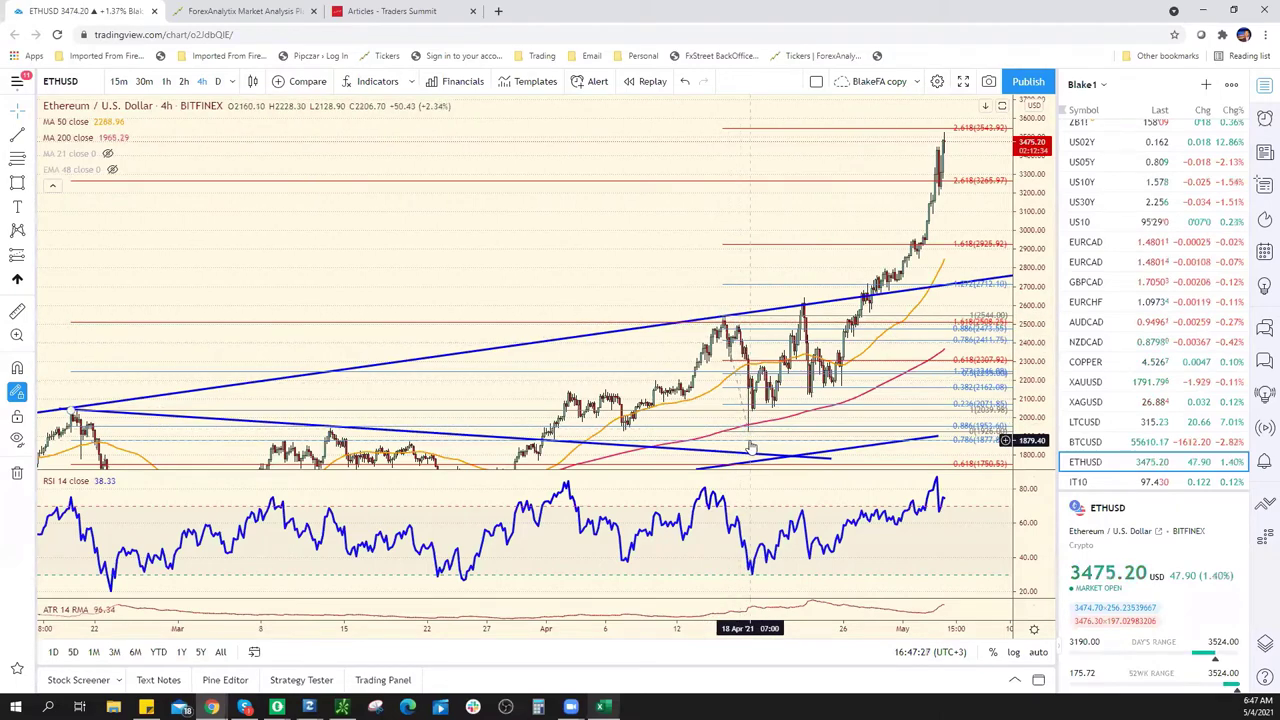
pyautogui.scroll(1, 950, 465)
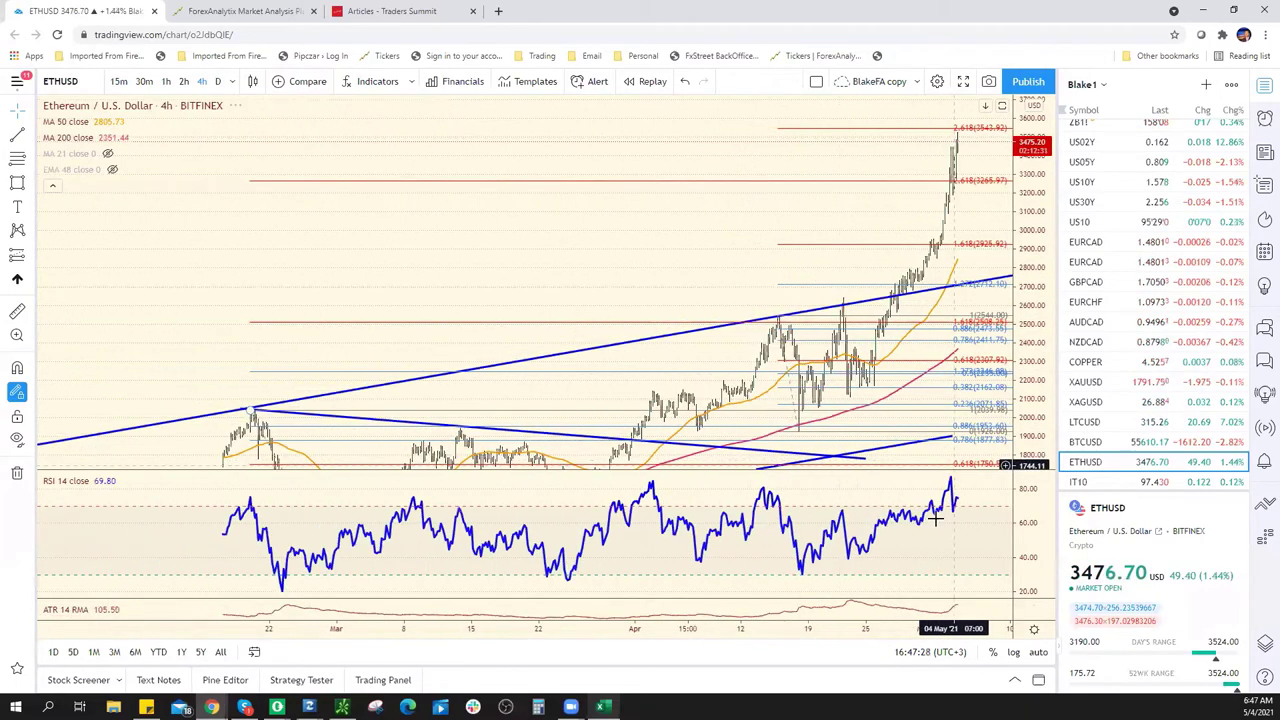
pyautogui.scroll(1, 781, 398)
pyautogui.scroll(3, 781, 398)
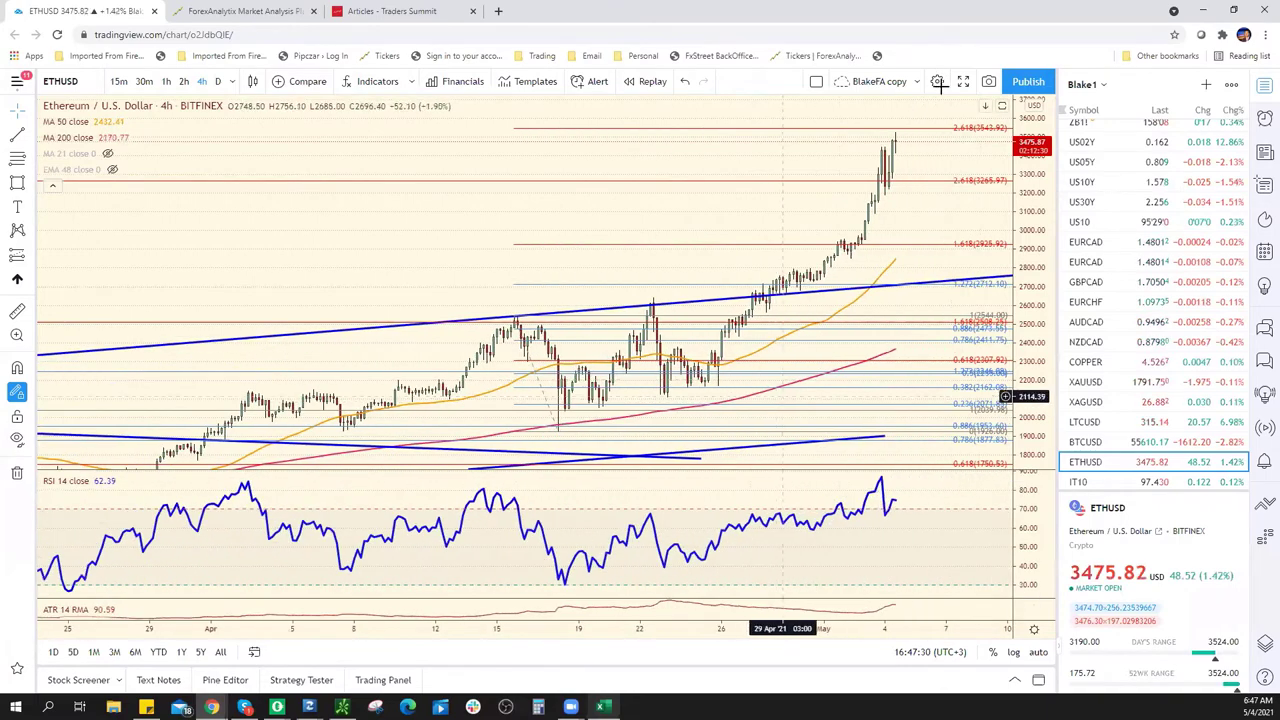
pyautogui.scroll(2, 860, 220)
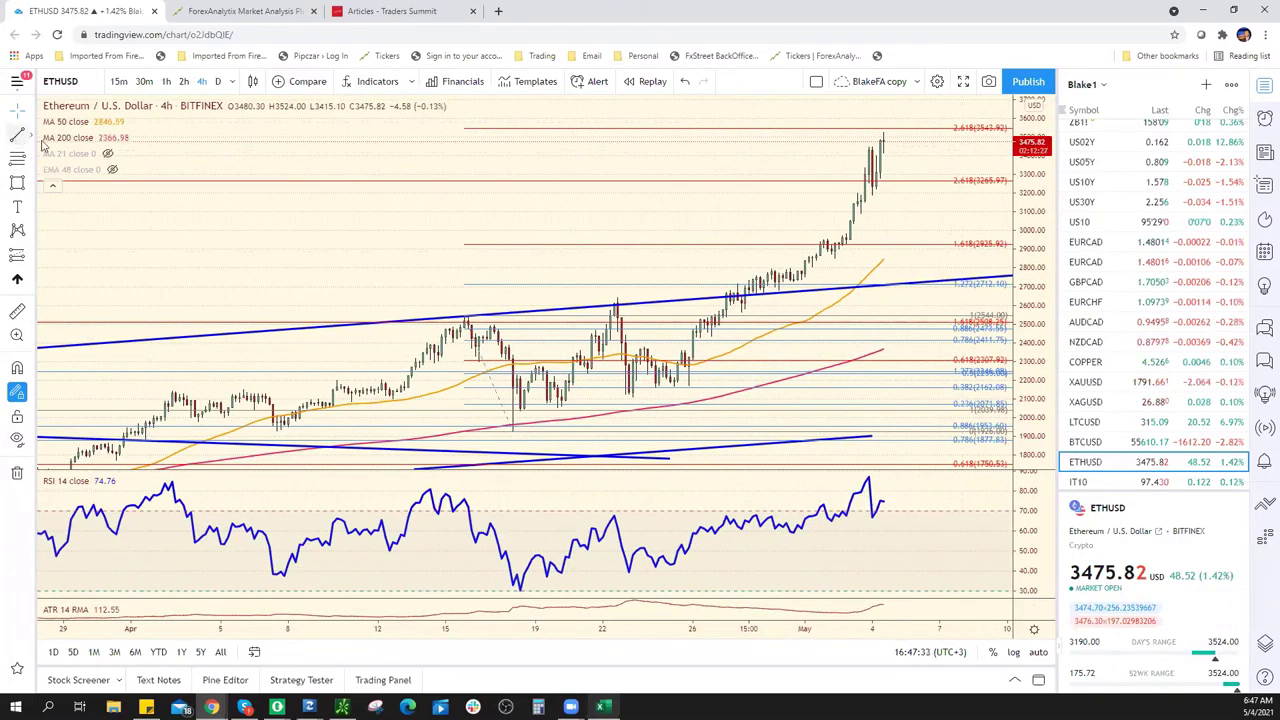
# Draw a projected trend line from the latest candle down to about 2787, then remove it
pyautogui.click(890, 148)
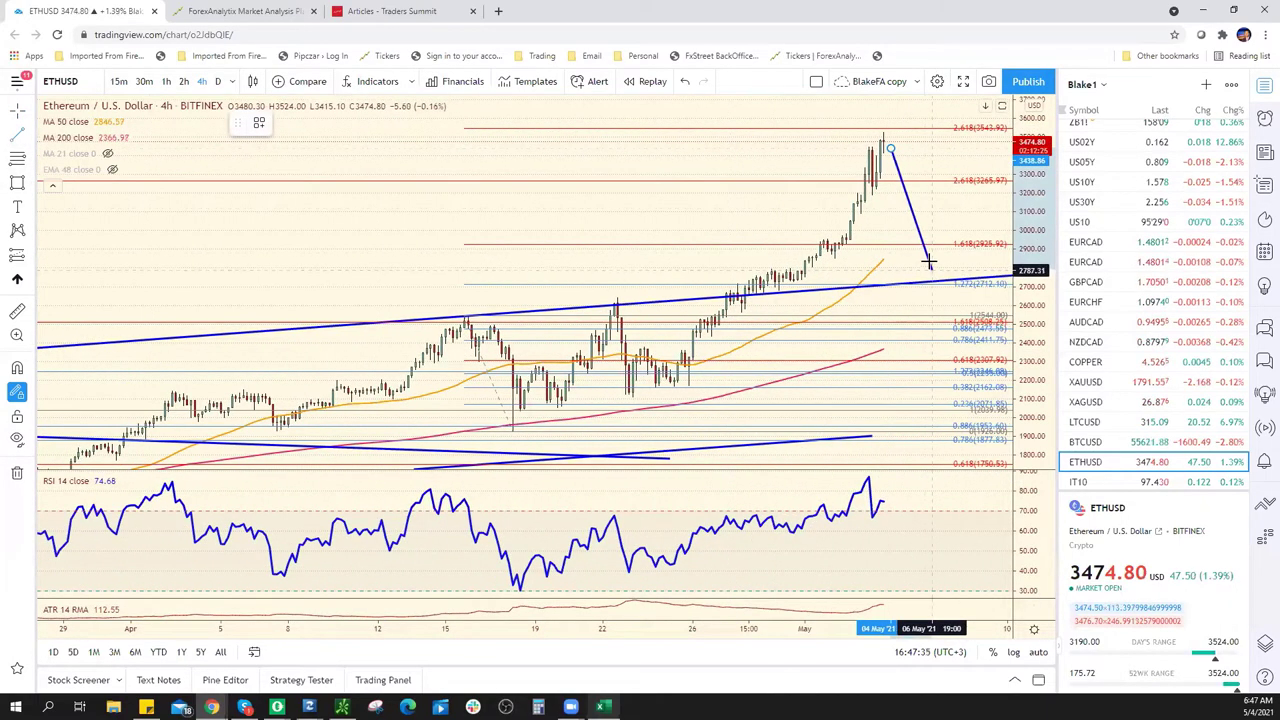
pyautogui.click(929, 262)
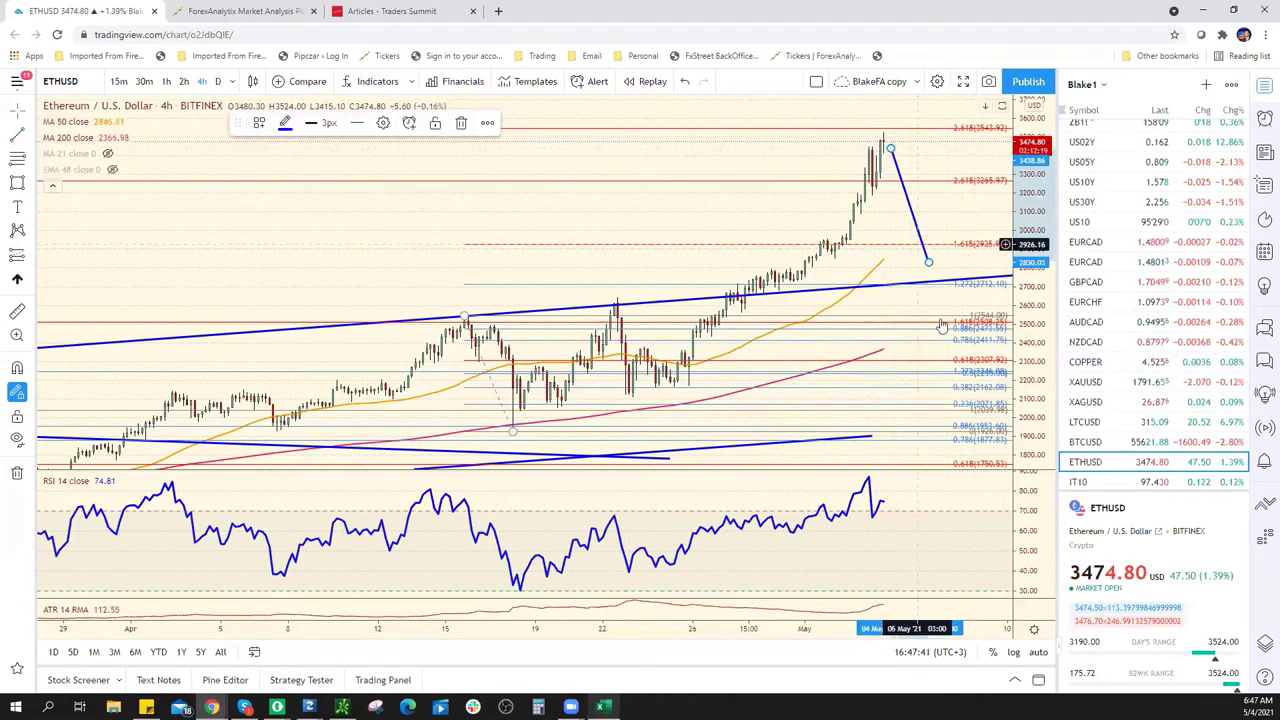
pyautogui.rightClick(926, 250)
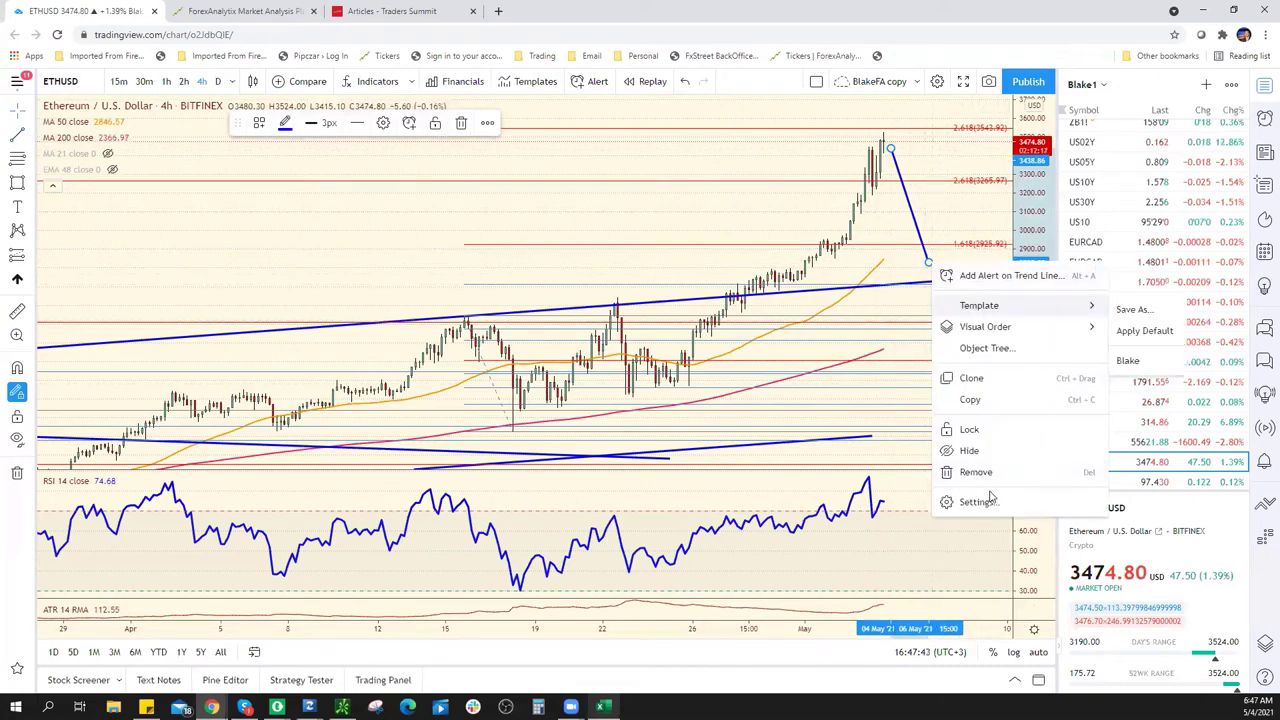
pyautogui.click(953, 469)
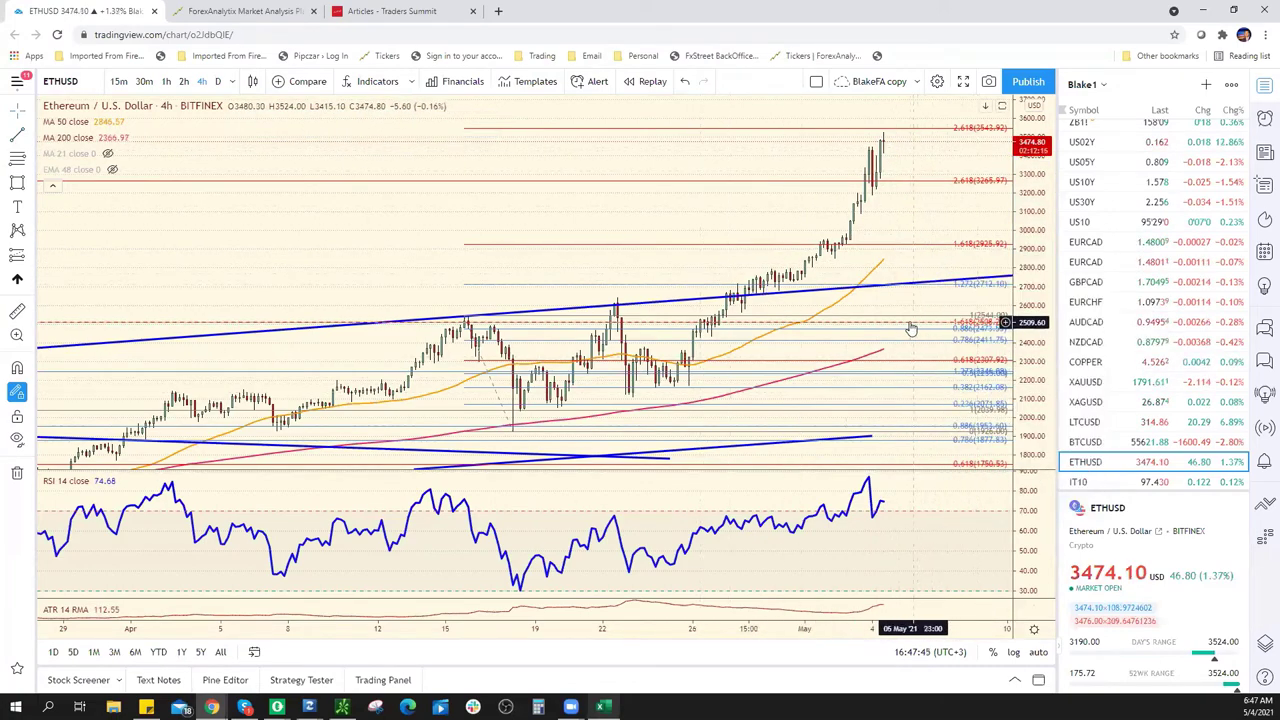
# Switch the chart to the EURUSD 4-hour chart
pyautogui.scroll(-5, 1138, 247)
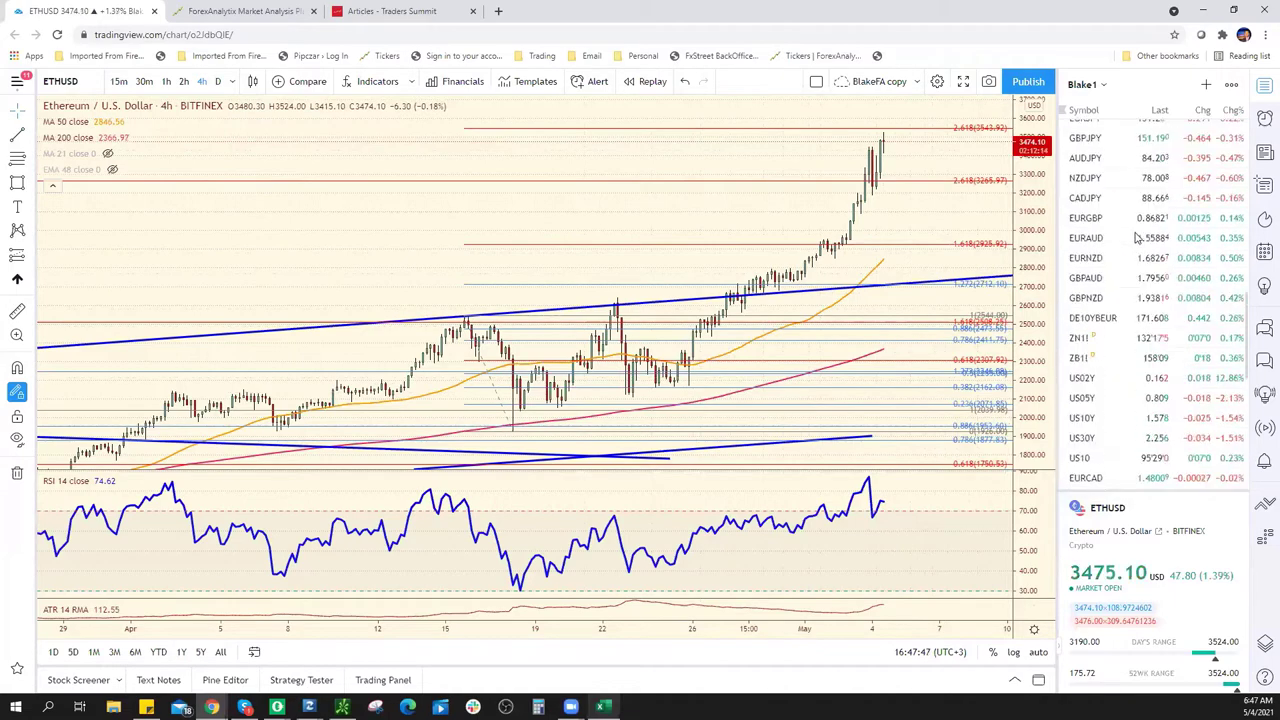
pyautogui.scroll(5, 1138, 247)
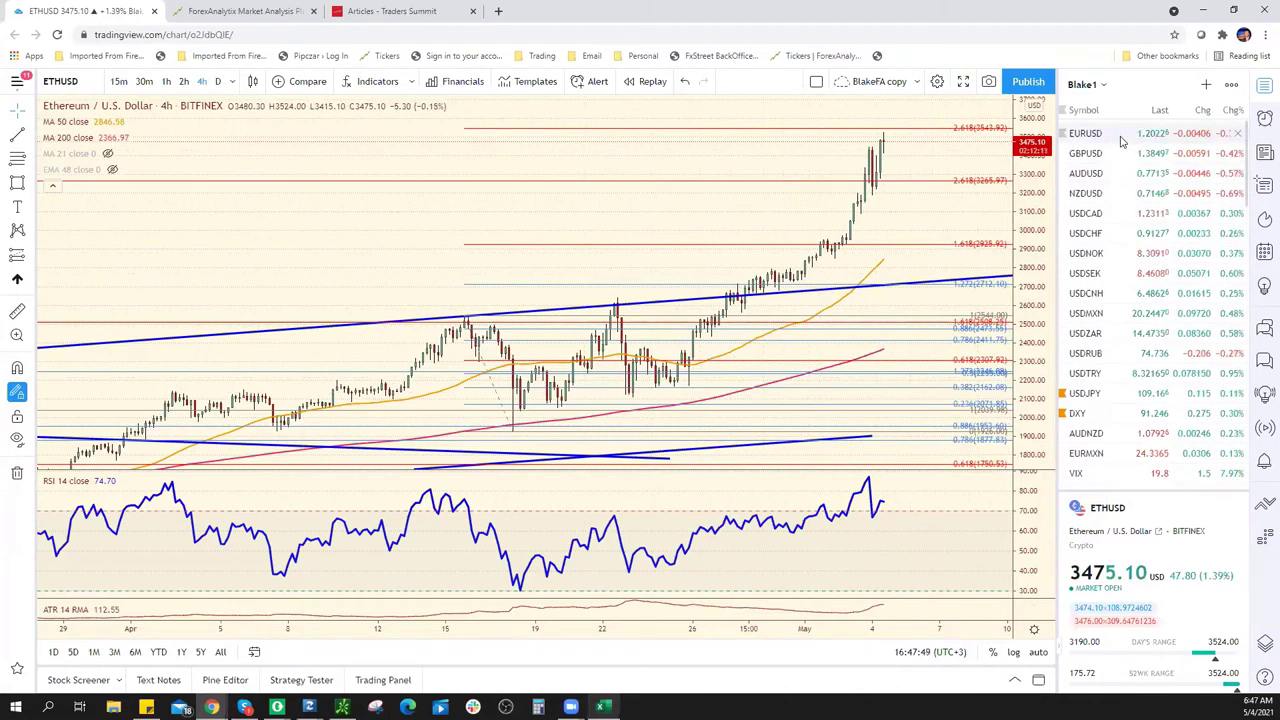
pyautogui.click(1118, 133)
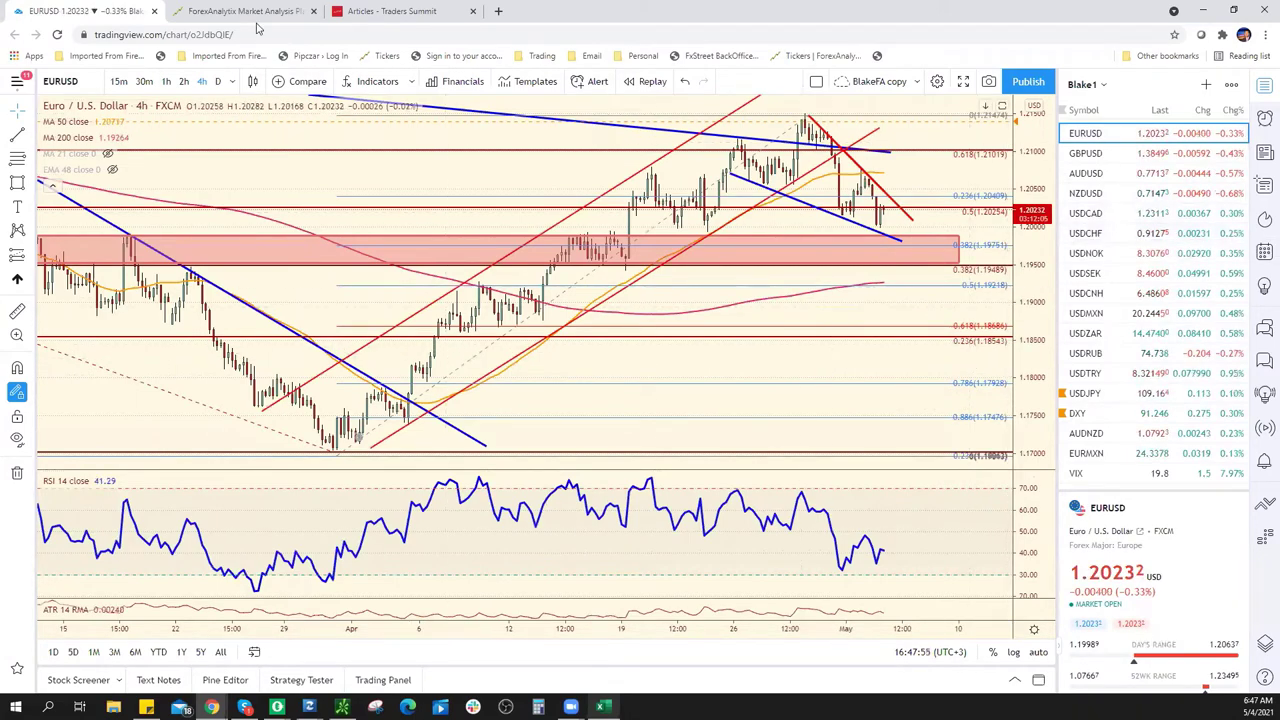
# Go to the ForexAnalytix dashboard and show its Active Tickers list
pyautogui.hotkey('ctrl', 'Tab')
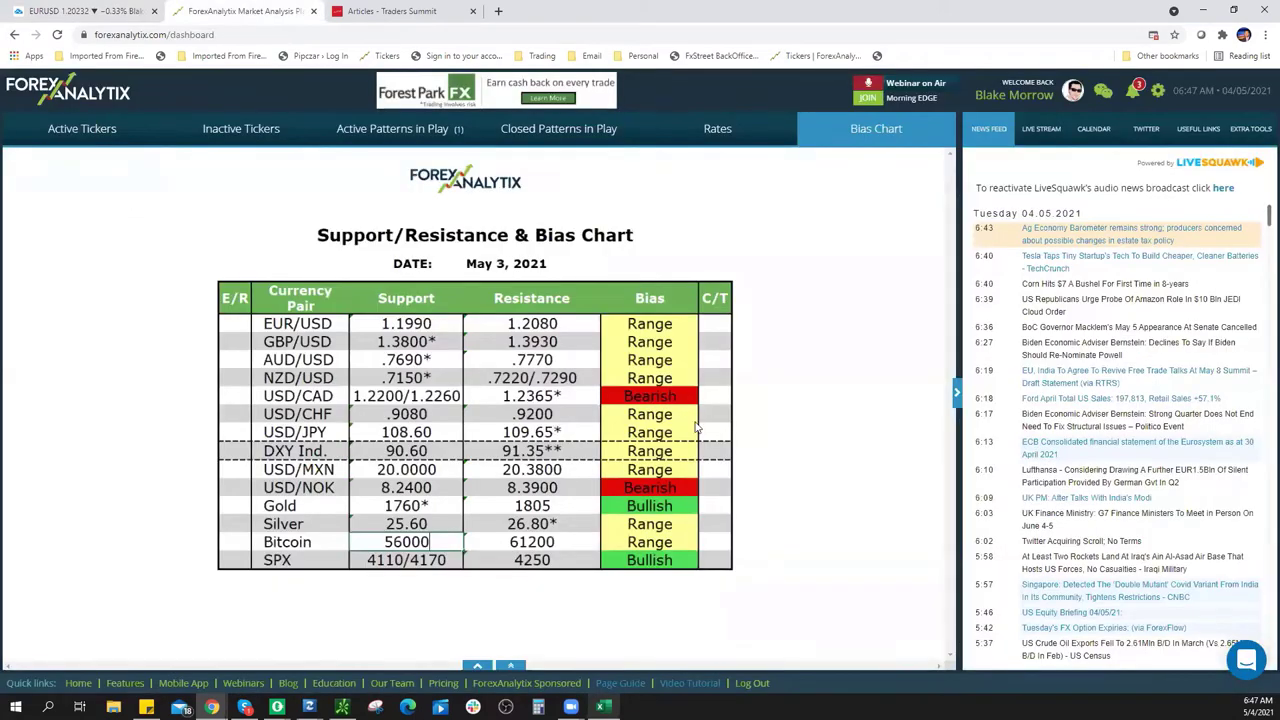
pyautogui.click(82, 128)
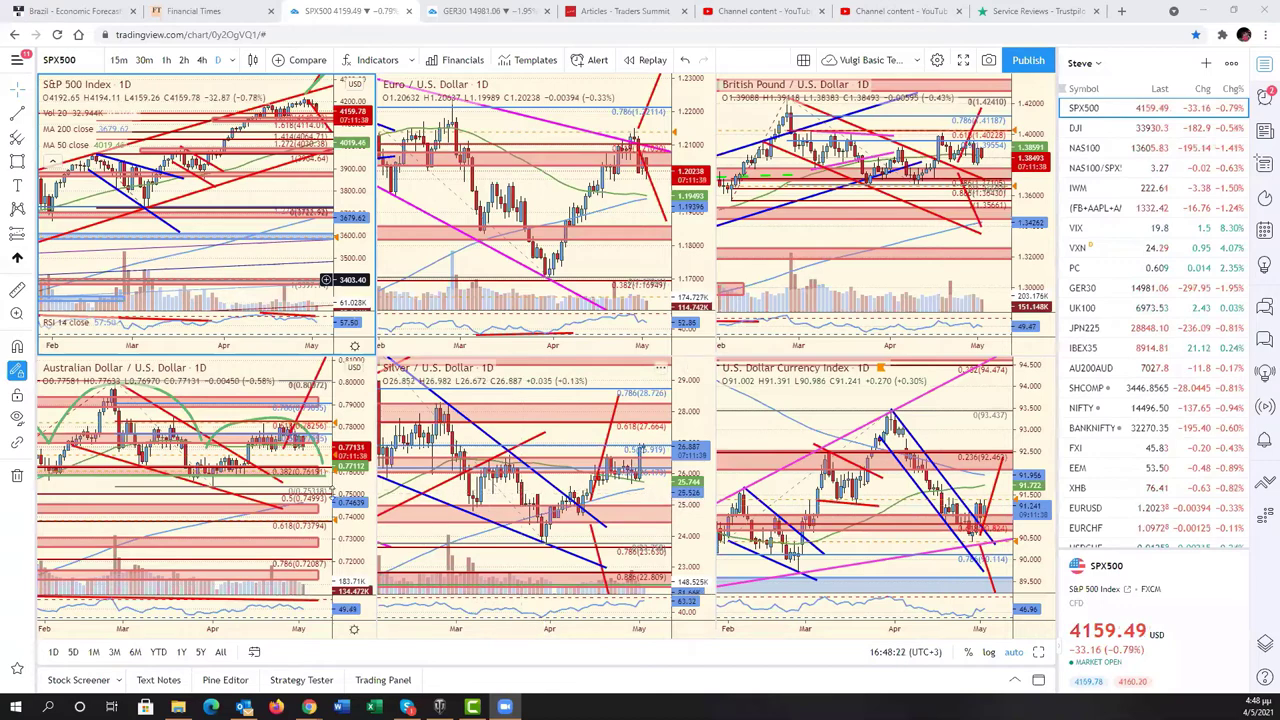
# Maximize the AUD/USD daily chart and inspect its drawn line and the pink zone near 0.70
pyautogui.click(298, 488)
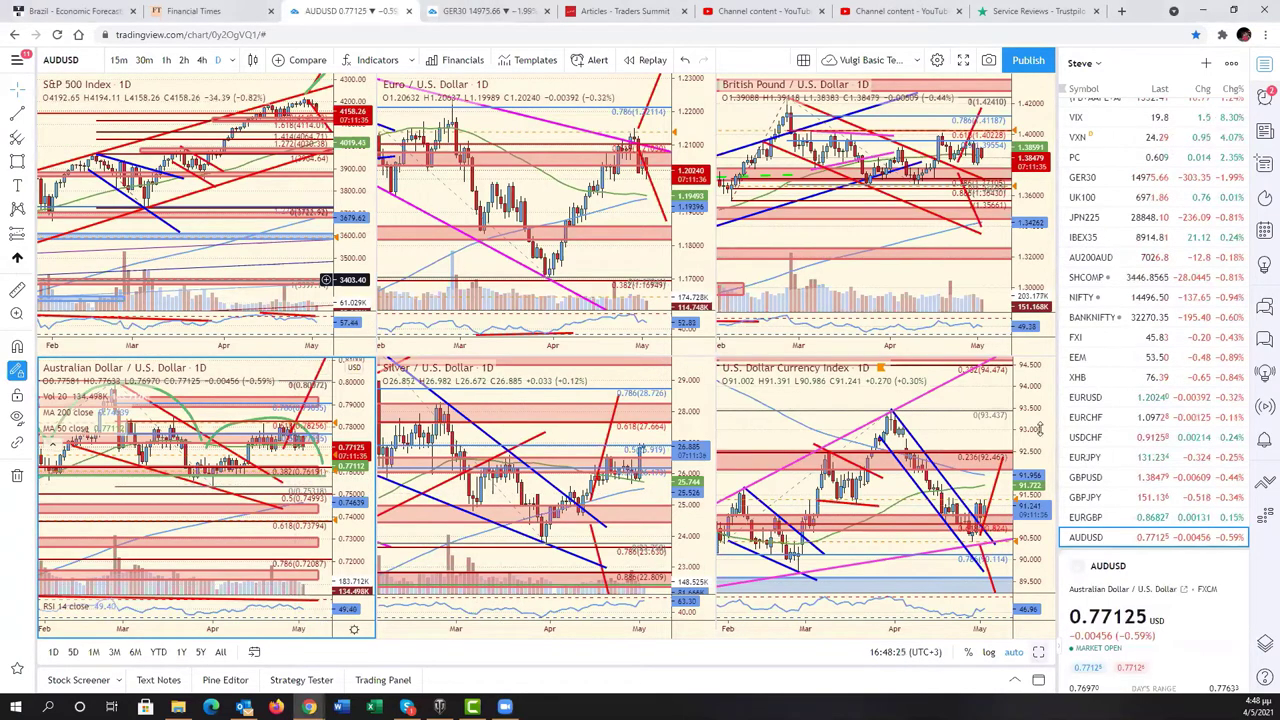
pyautogui.hotkey('alt', 'Return')
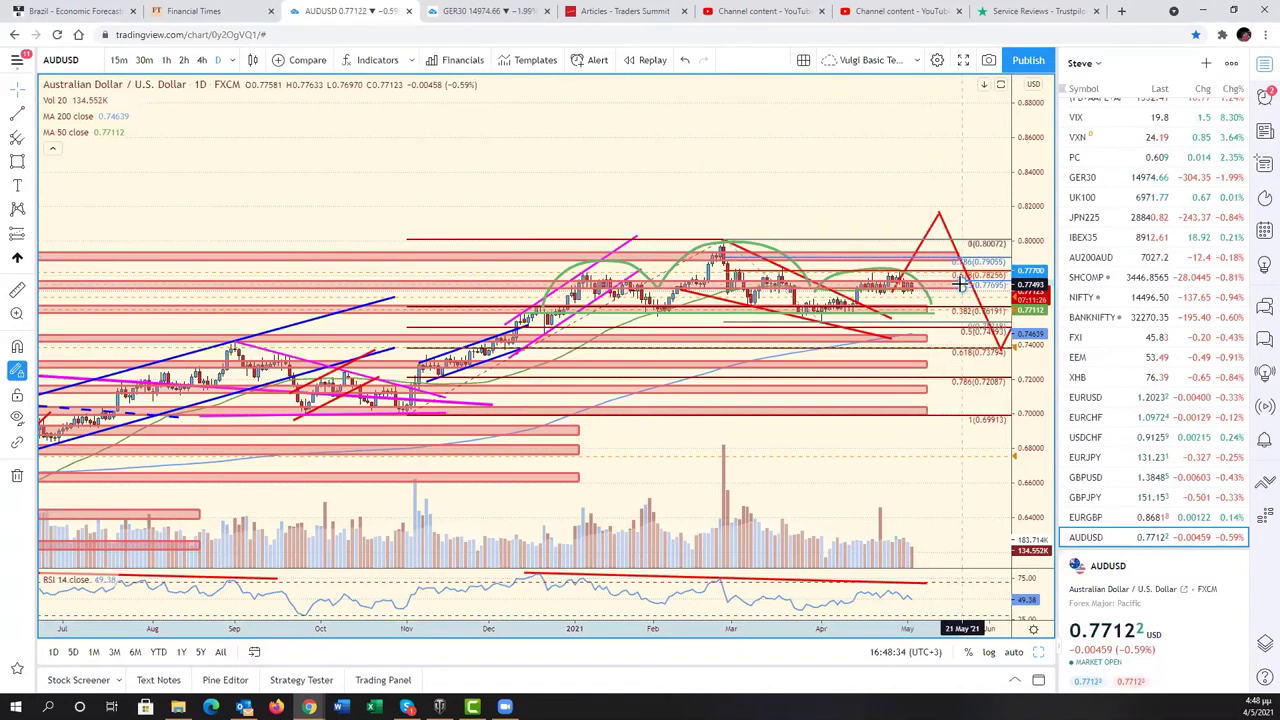
pyautogui.click(940, 318)
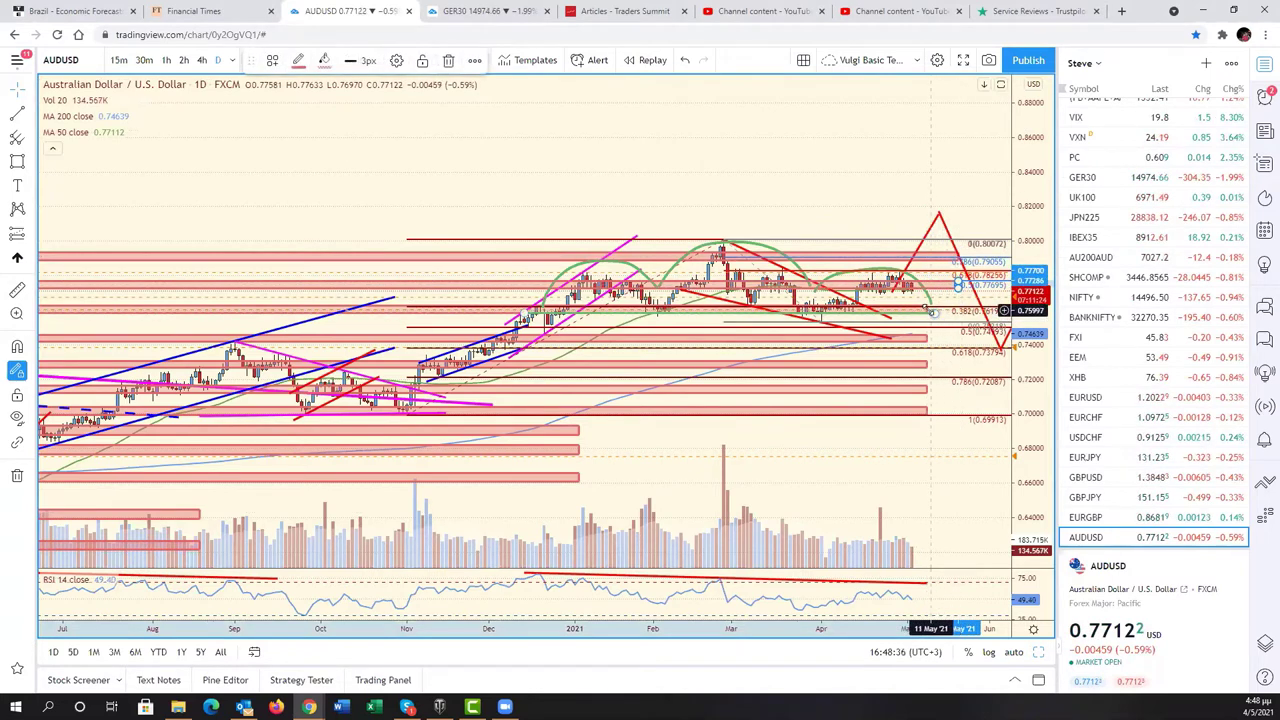
pyautogui.click(955, 312)
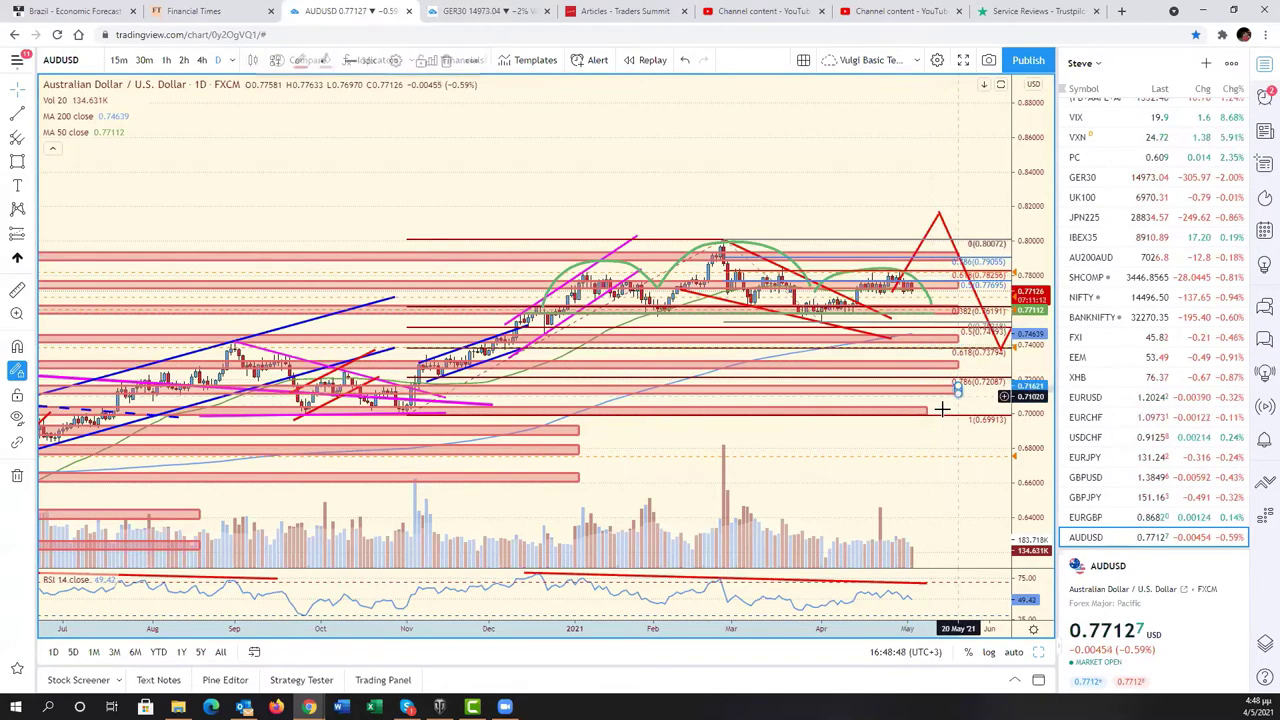
pyautogui.click(935, 410)
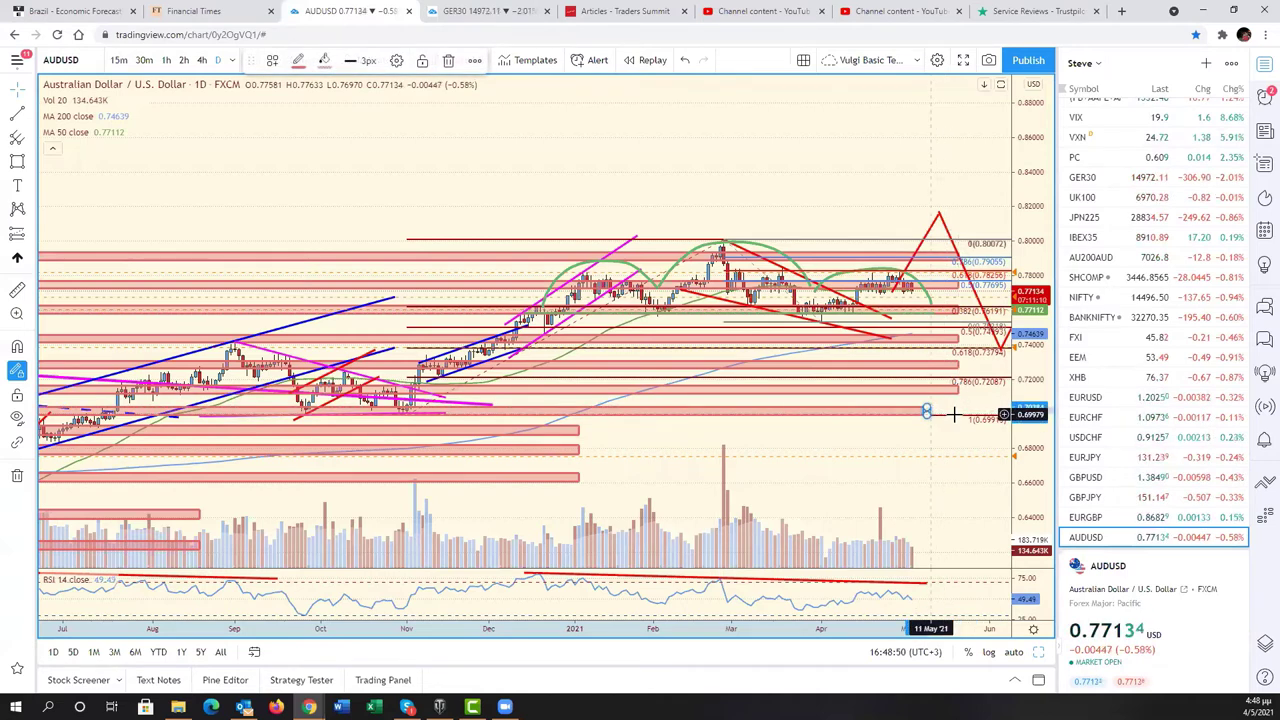
pyautogui.click(956, 415)
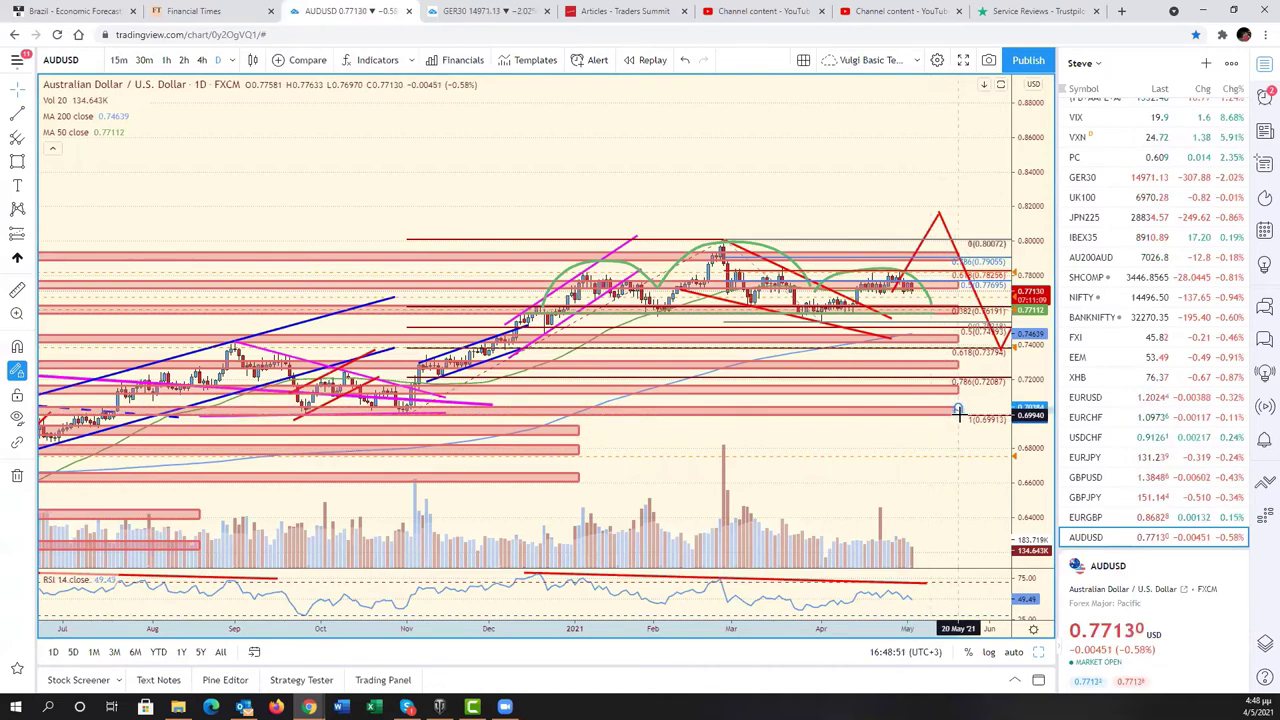
pyautogui.click(958, 413)
pyautogui.hscroll(-3, 1021, 424)
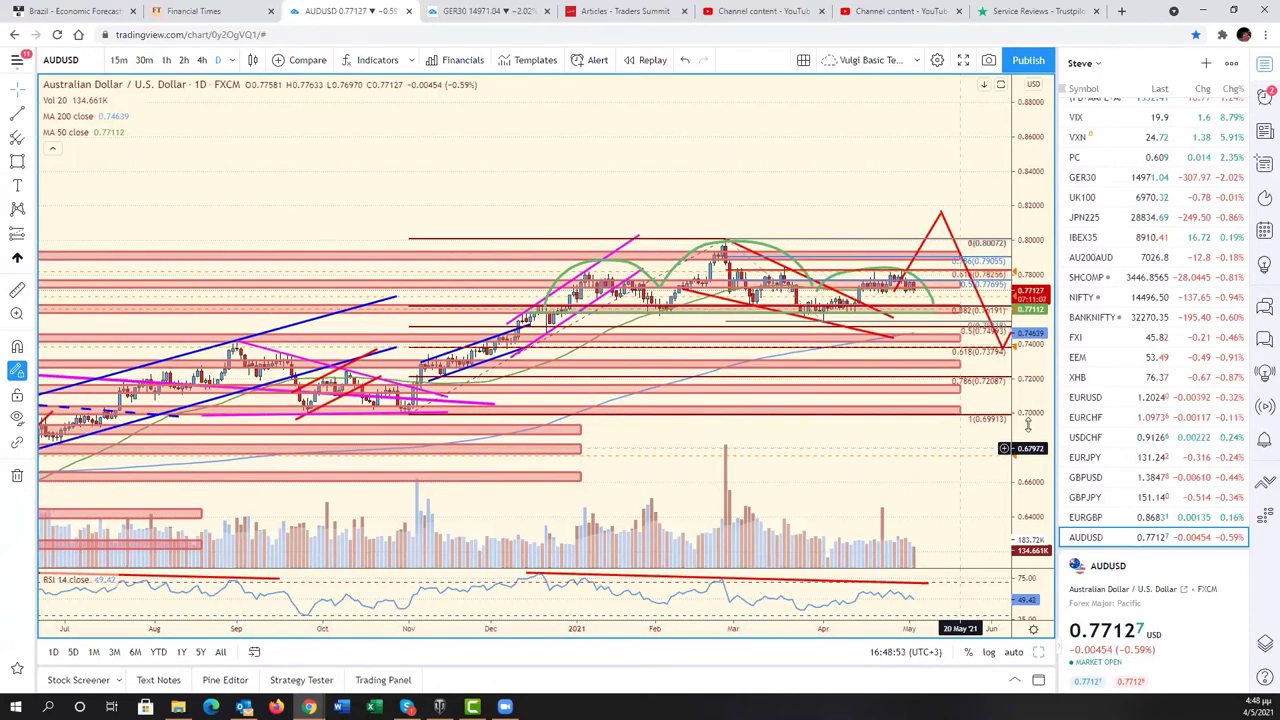
pyautogui.hscroll(-1, 854, 420)
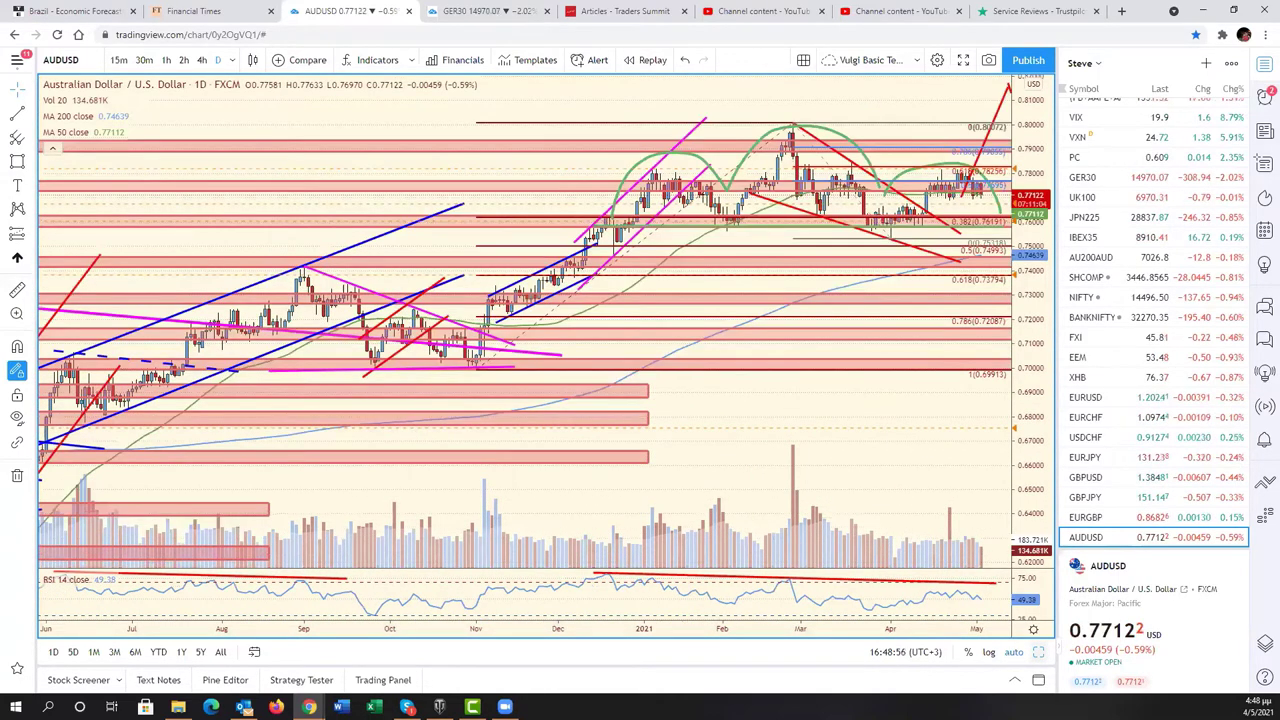
# Restore the six-chart grid, zoom the DXY pane, and make the U.S. Dollar Index the working chart
pyautogui.hotkey('alt', 'Return')
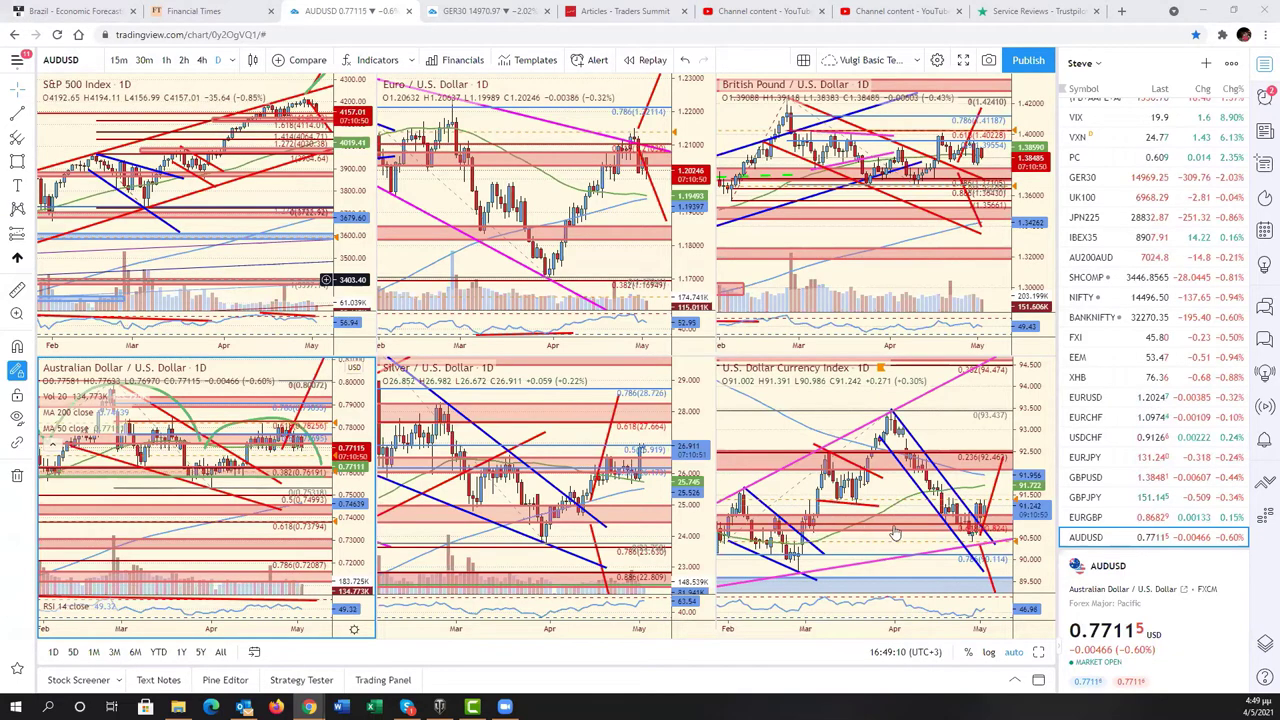
pyautogui.scroll(1, 913, 521)
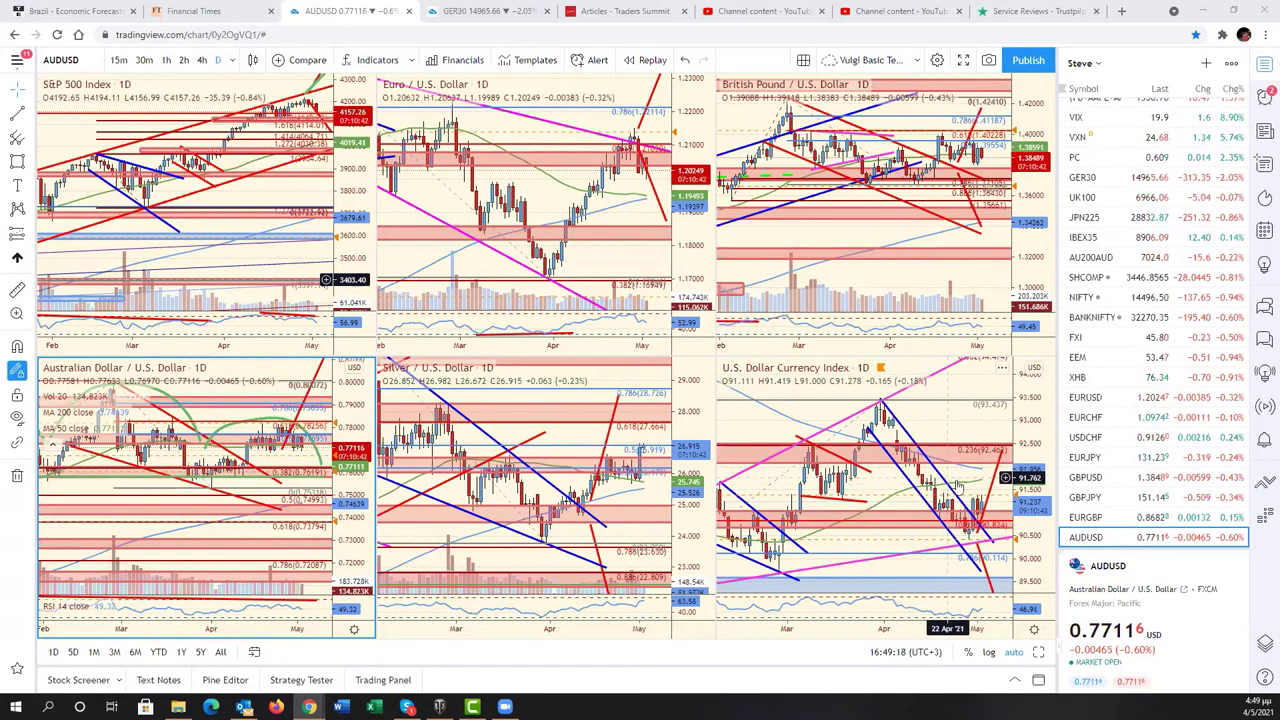
pyautogui.click(955, 480)
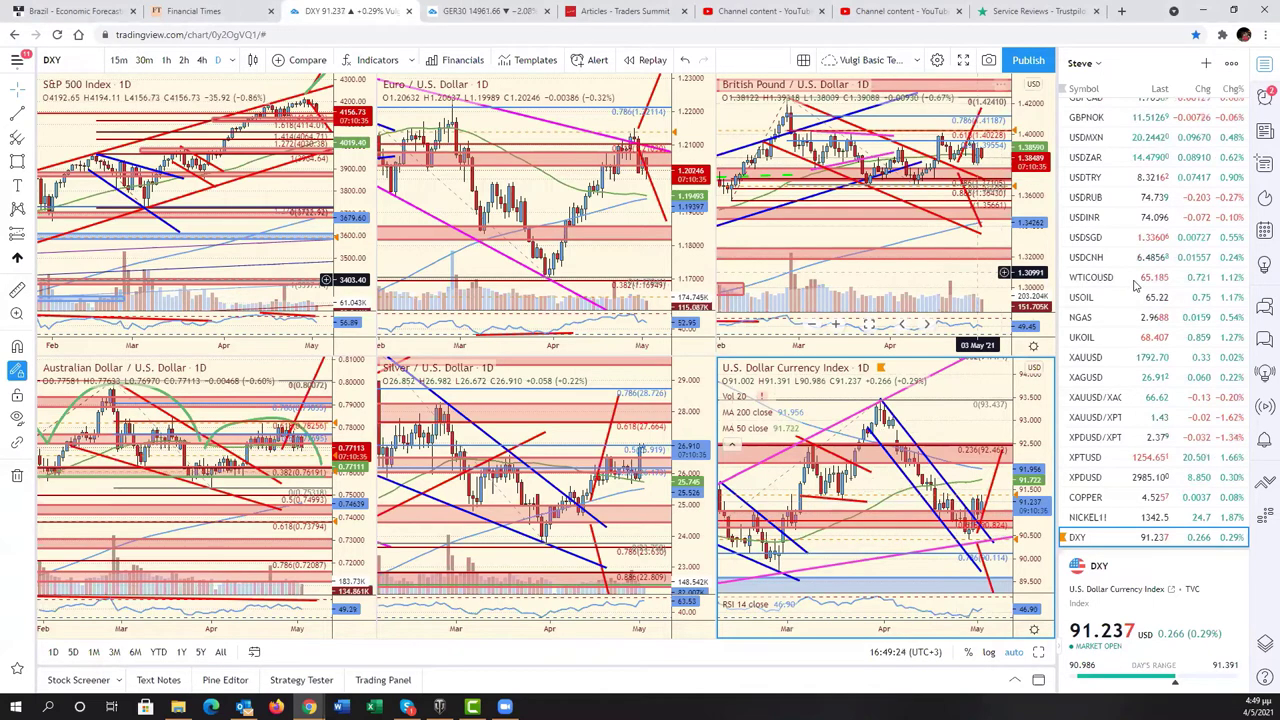
pyautogui.scroll(10, 1135, 286)
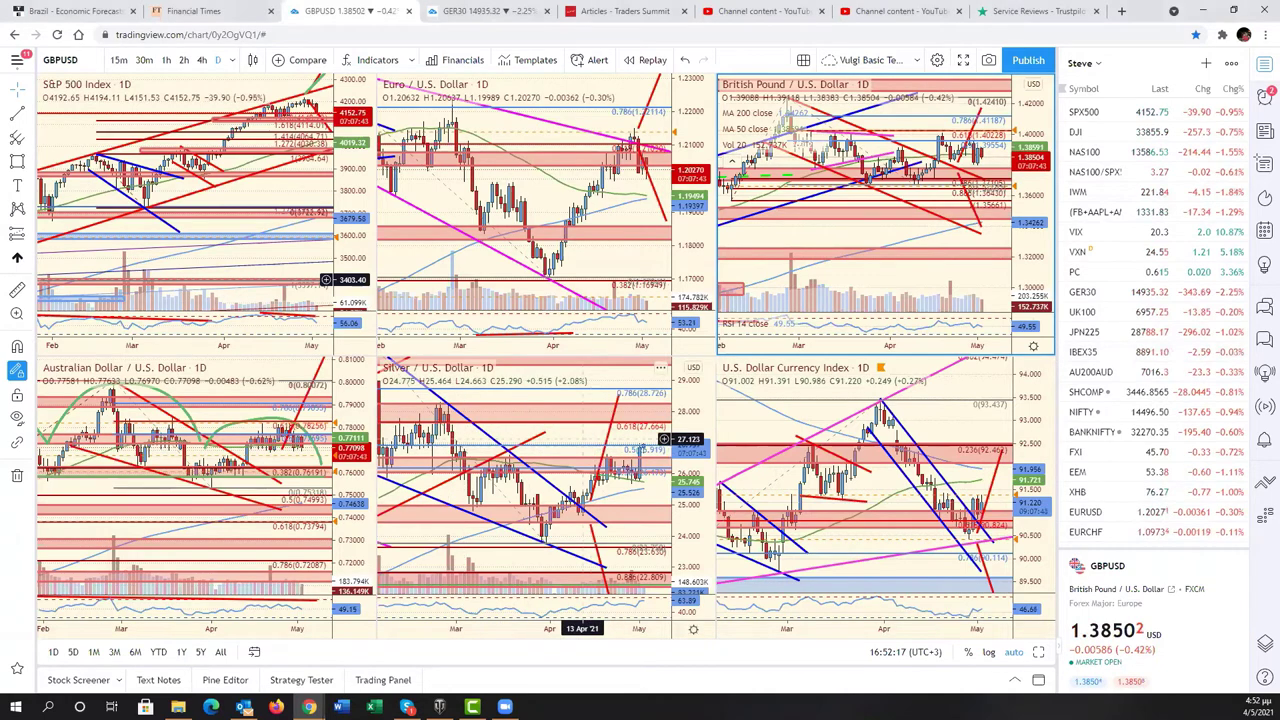
pyautogui.click(540, 480)
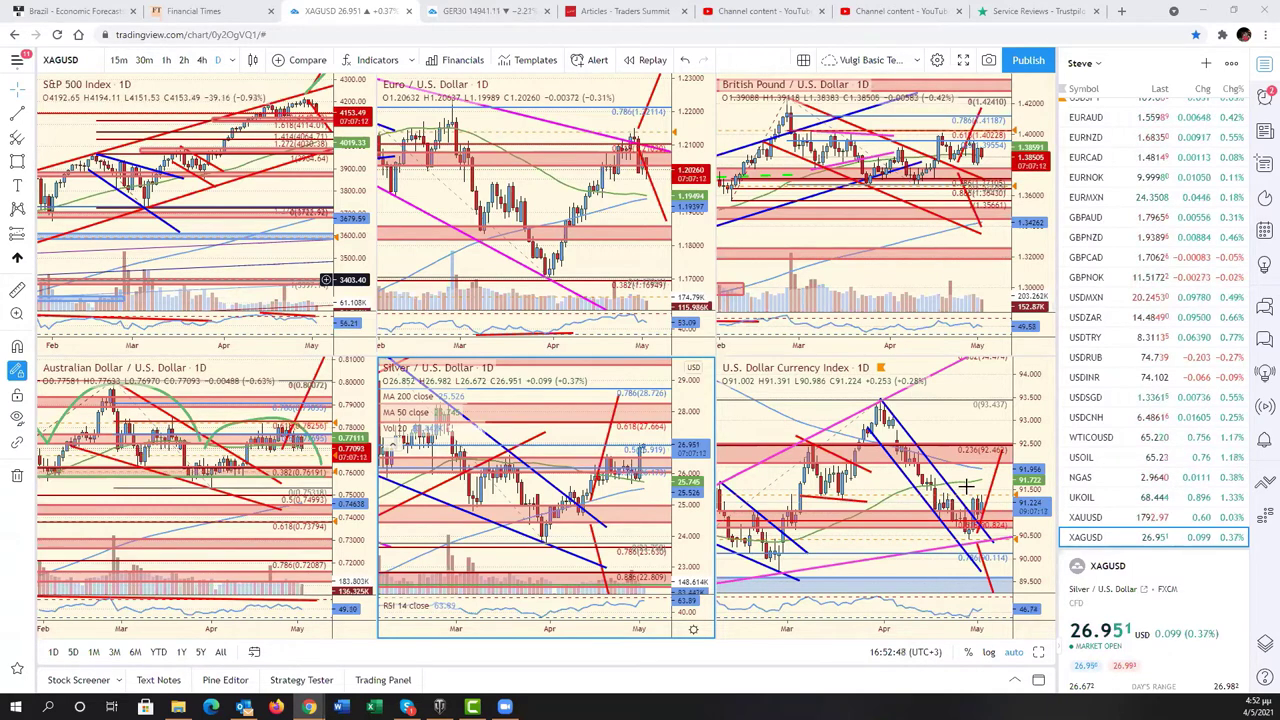
pyautogui.click(291, 253)
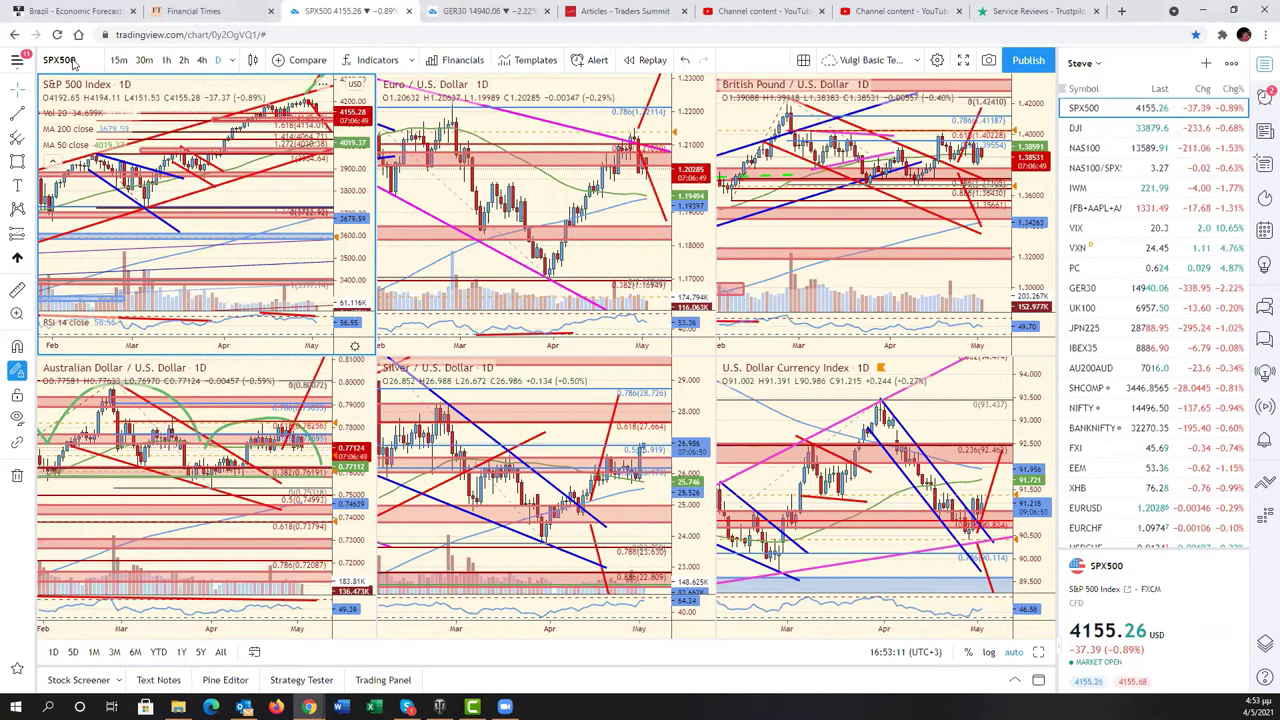
# Load UVXY into the top-left chart and maximize it to fill the layout
pyautogui.click(60, 60)
pyautogui.write('UV')
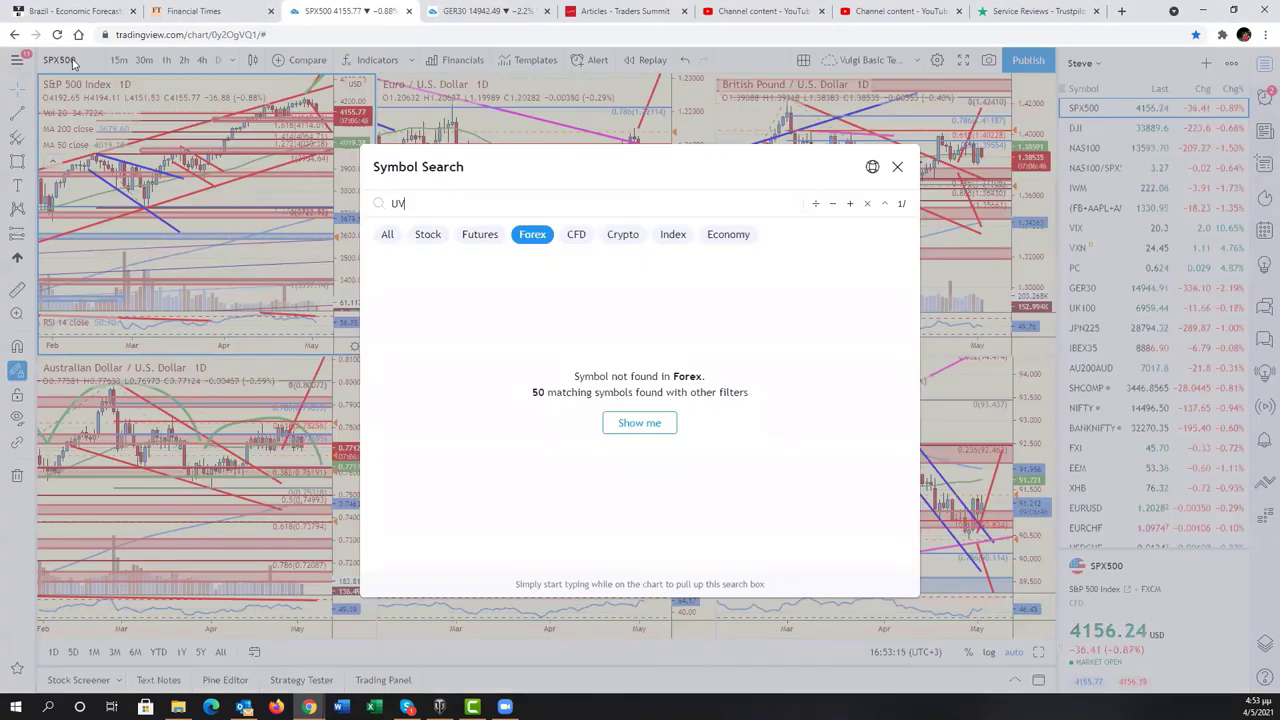
pyautogui.write('XY')
pyautogui.press('Return')
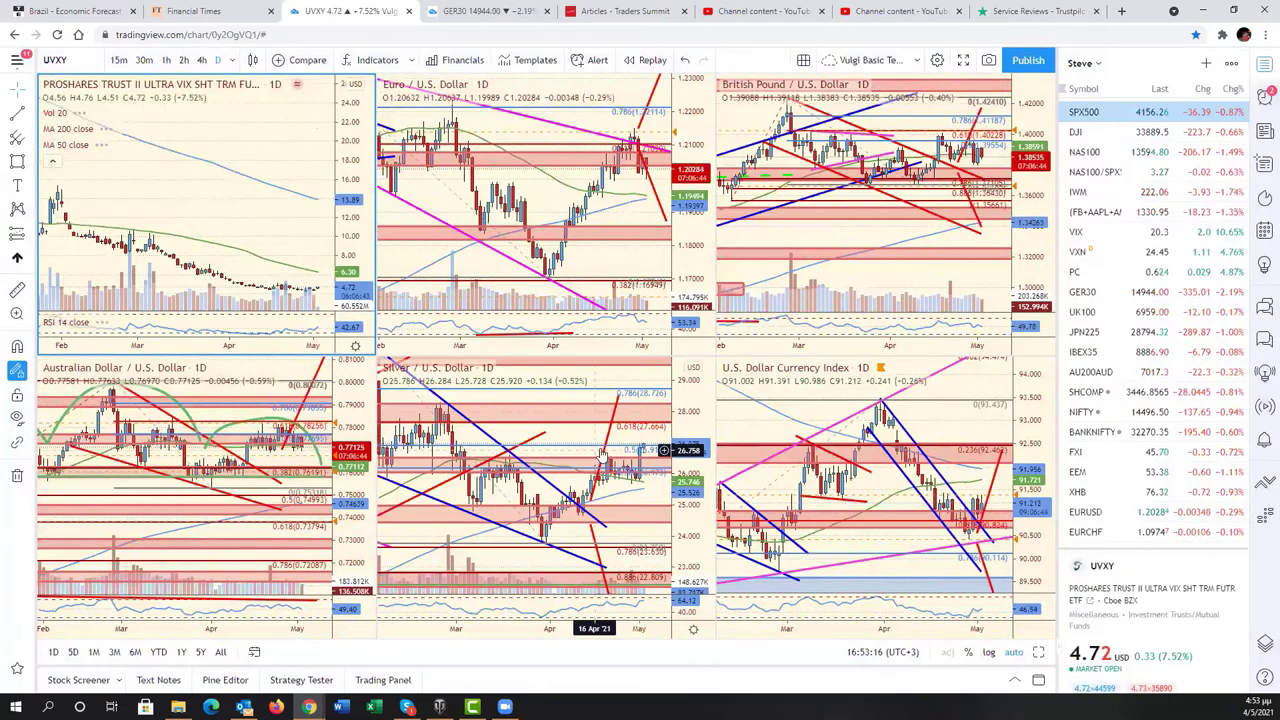
pyautogui.hotkey('alt', 'Return')
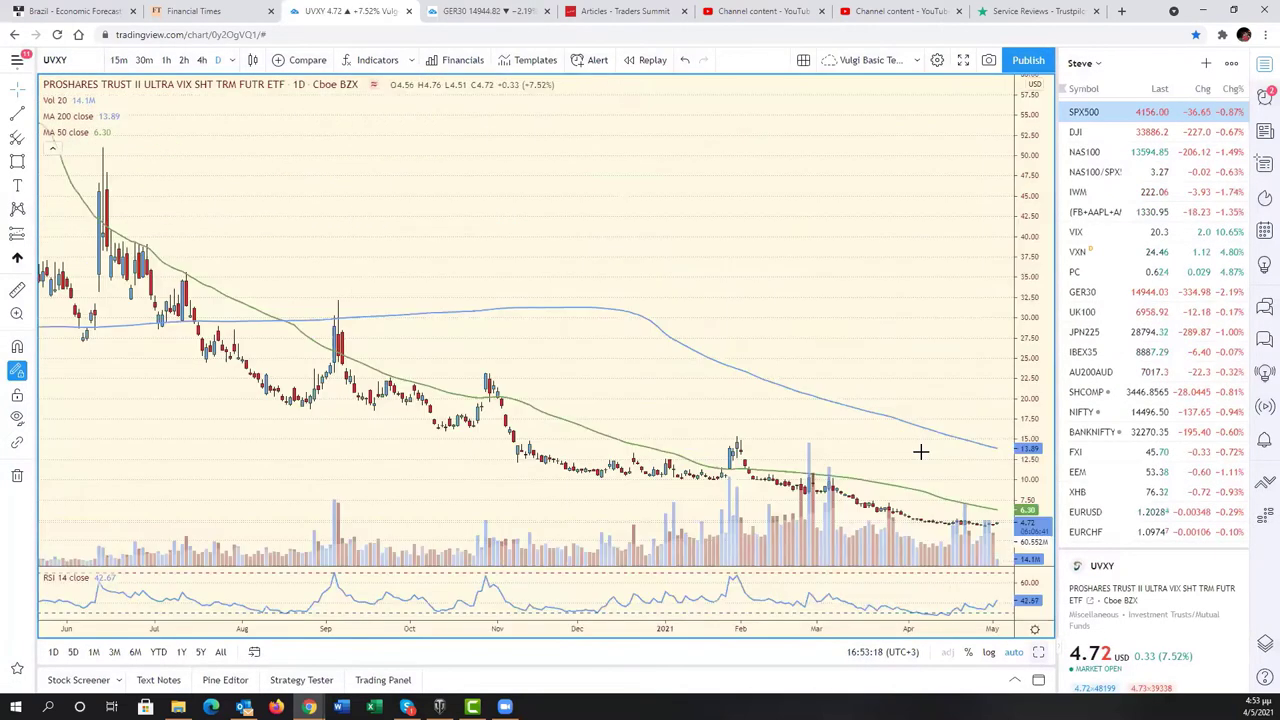
# Zoom and pan through UVXY's history, settling on 2019 to mid-2020 with the March 2020 spike
pyautogui.scroll(-5, 920, 452)
pyautogui.scroll(-3, 811, 453)
pyautogui.scroll(-3, 811, 452)
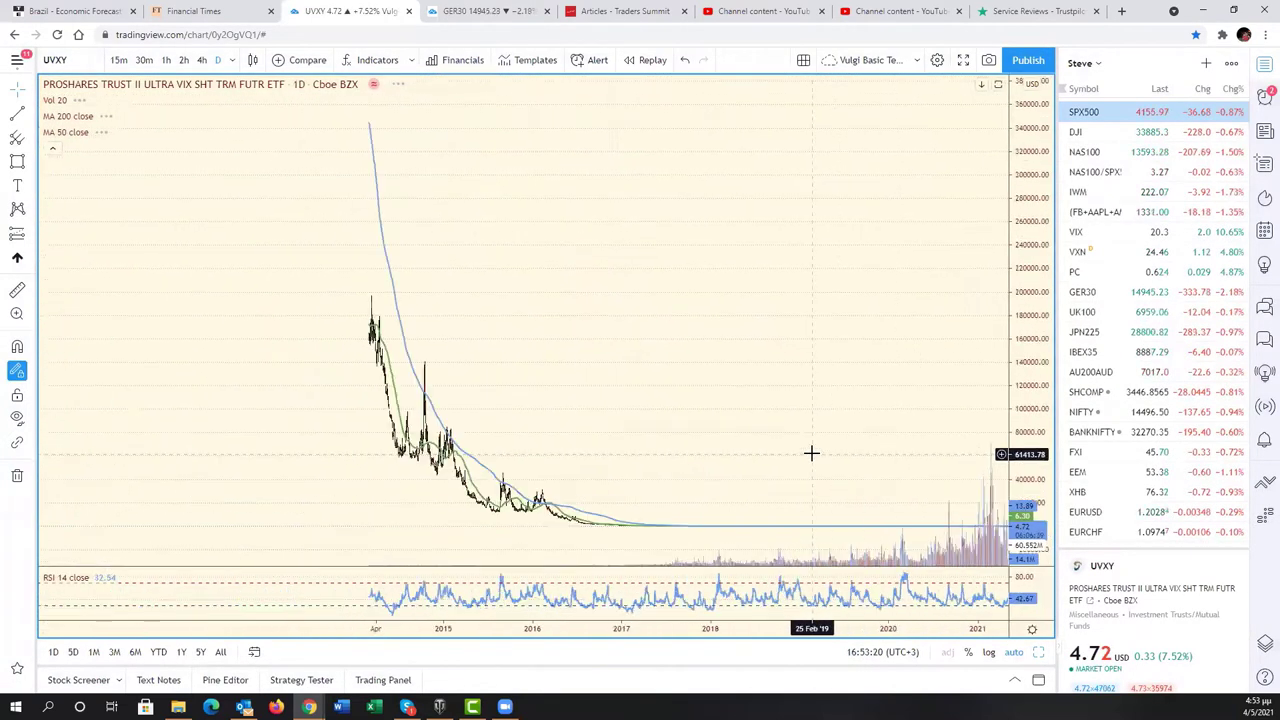
pyautogui.scroll(3, 757, 423)
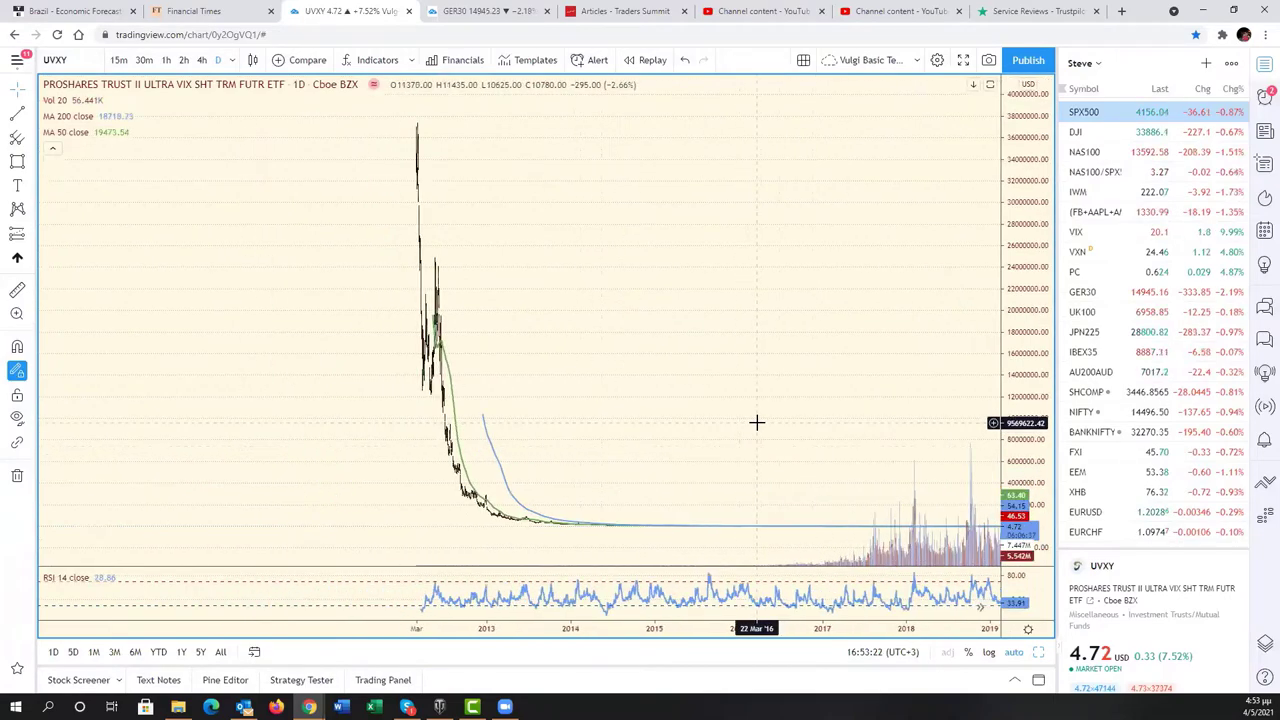
pyautogui.scroll(5, 349, 380)
pyautogui.scroll(3, 750, 369)
pyautogui.scroll(2, 609, 406)
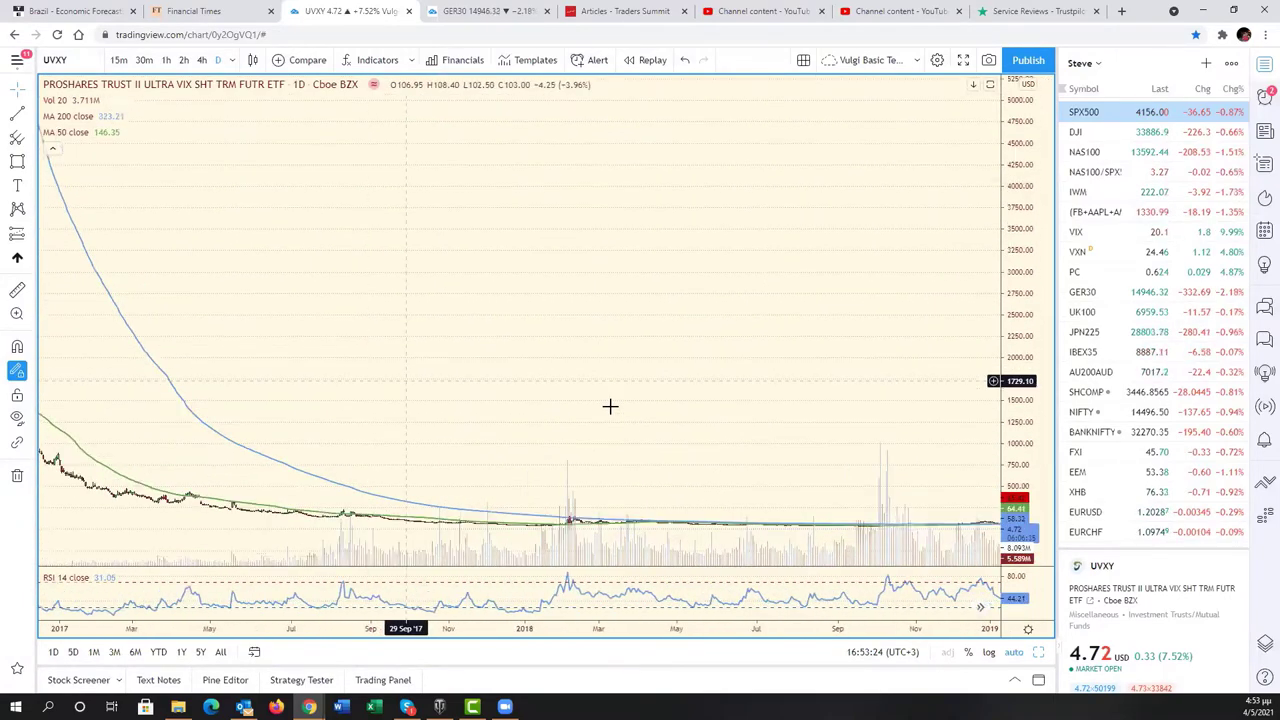
pyautogui.scroll(2, 609, 406)
pyautogui.scroll(2, 629, 391)
pyautogui.scroll(2, 607, 407)
pyautogui.scroll(-3, 566, 380)
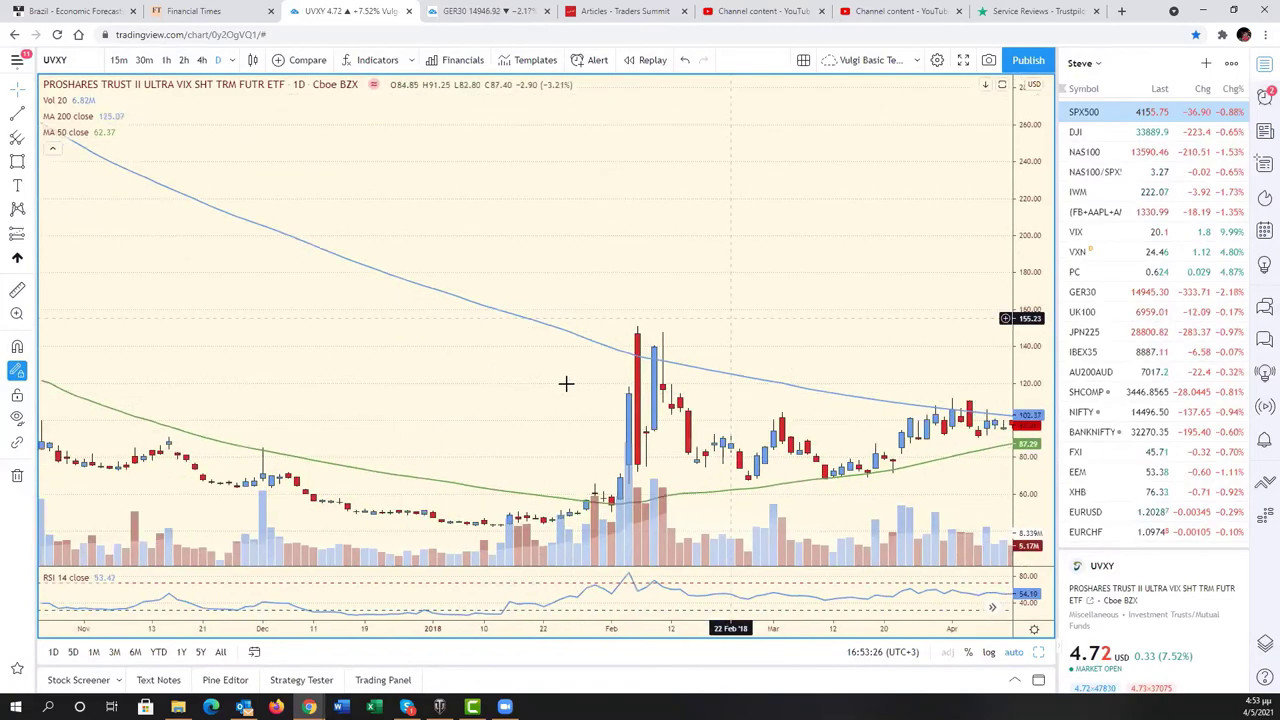
pyautogui.scroll(3, 837, 371)
pyautogui.scroll(-3, 591, 349)
pyautogui.scroll(2, 655, 350)
pyautogui.scroll(2, 777, 349)
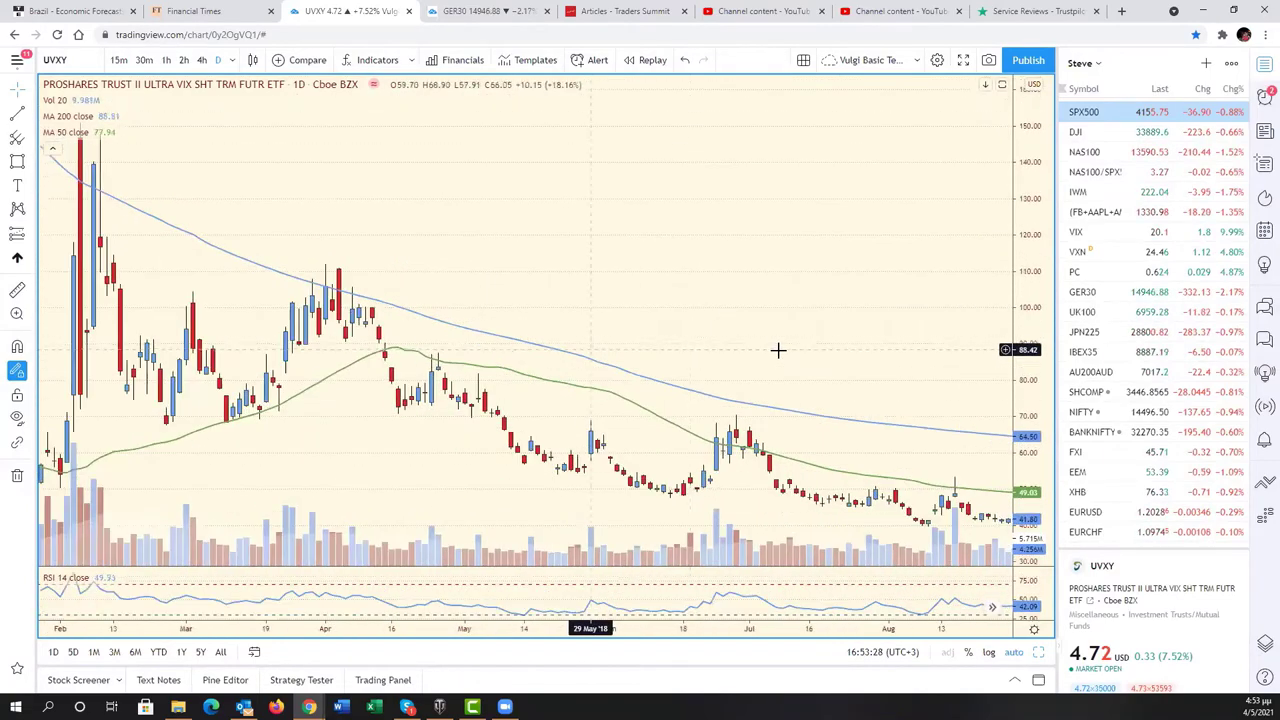
pyautogui.scroll(2, 508, 343)
pyautogui.scroll(-3, 503, 325)
pyautogui.moveTo(503, 325); pyautogui.dragTo(375, 347)
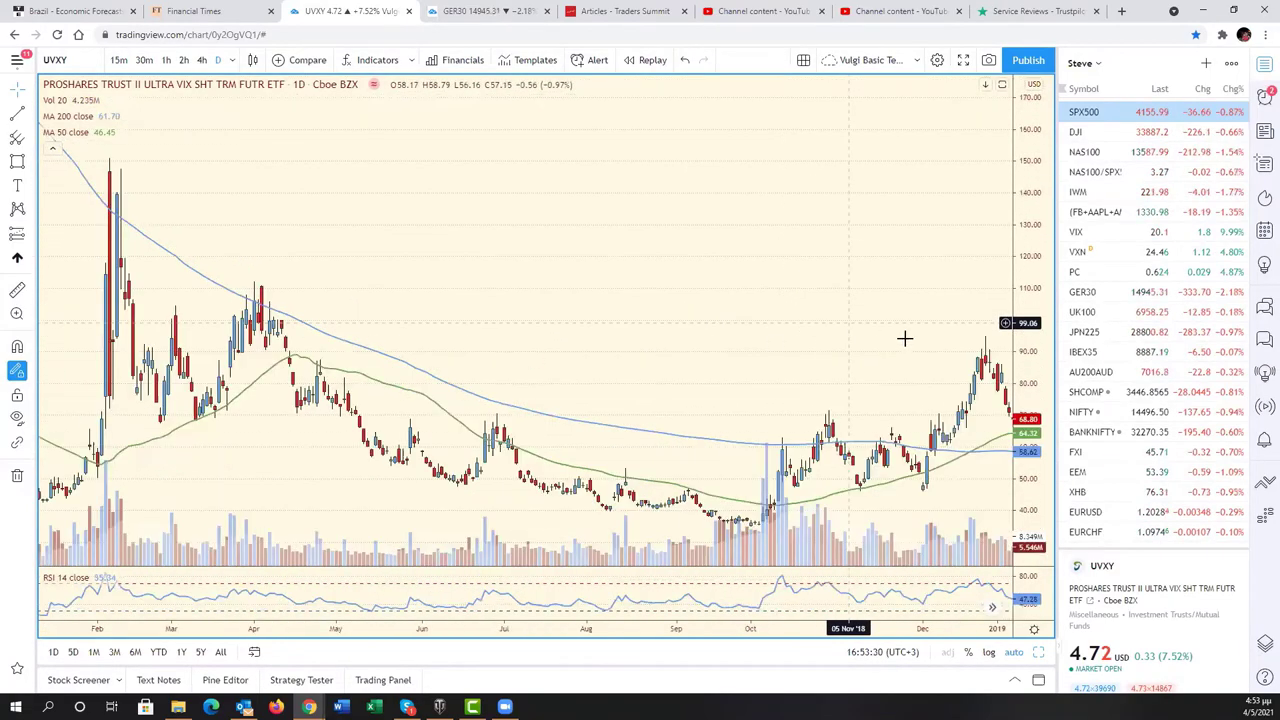
pyautogui.moveTo(903, 337); pyautogui.dragTo(411, 323)
pyautogui.moveTo(816, 343)
pyautogui.mouseDown()
pyautogui.moveTo(663, 323)
pyautogui.moveTo(411, 325)
pyautogui.moveTo(824, 359)
pyautogui.mouseUp()
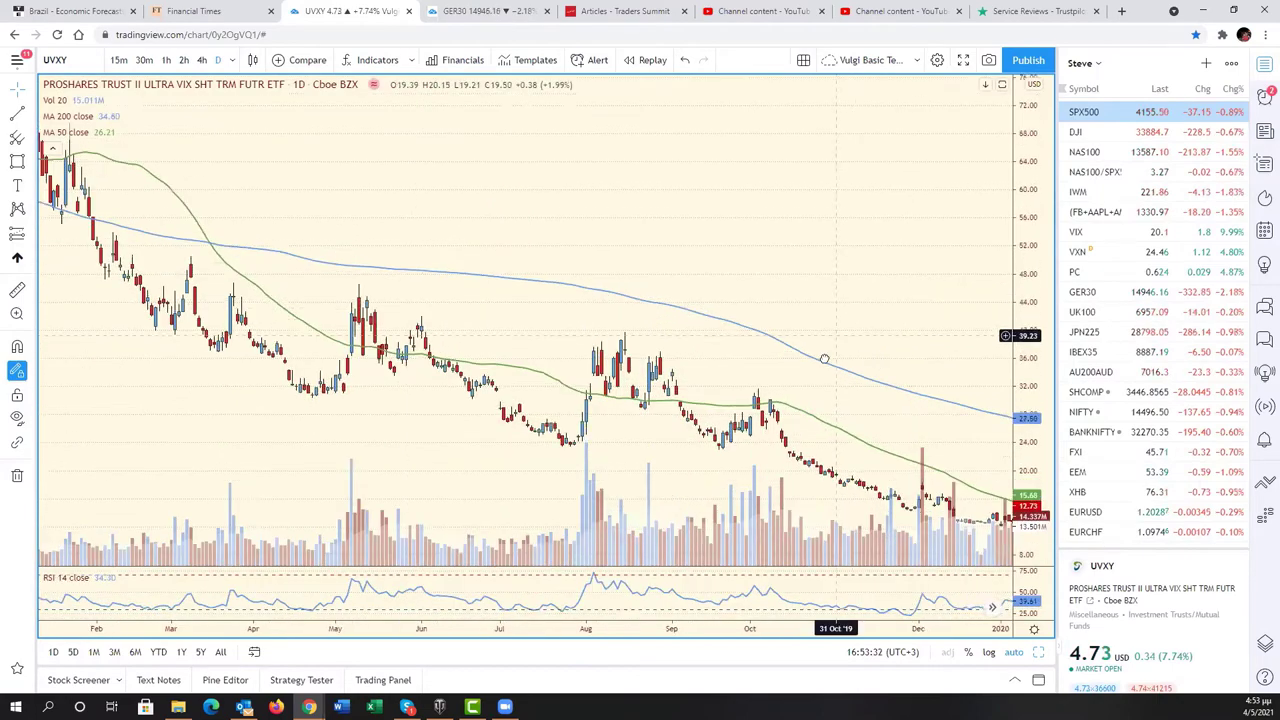
pyautogui.scroll(-2, 711, 361)
pyautogui.scroll(-2, 710, 392)
pyautogui.scroll(-2, 710, 392)
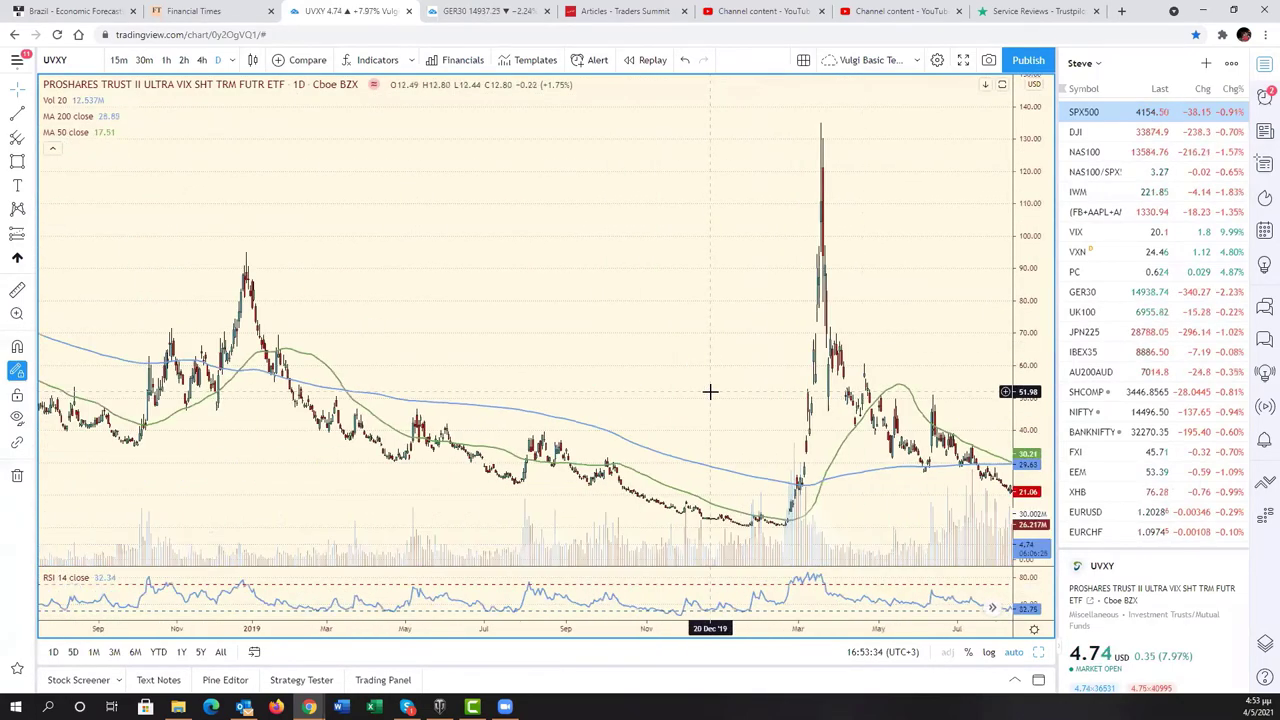
pyautogui.scroll(-2, 710, 392)
pyautogui.scroll(-2, 710, 392)
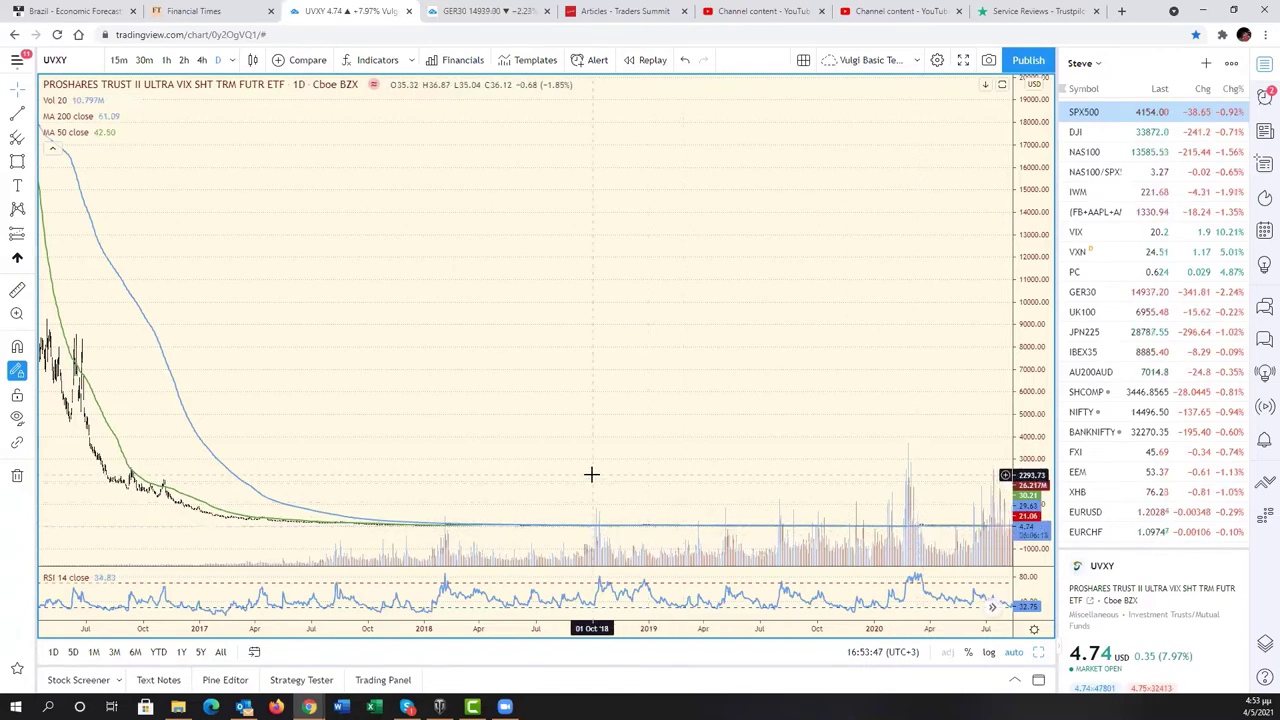
pyautogui.scroll(-1, 591, 474)
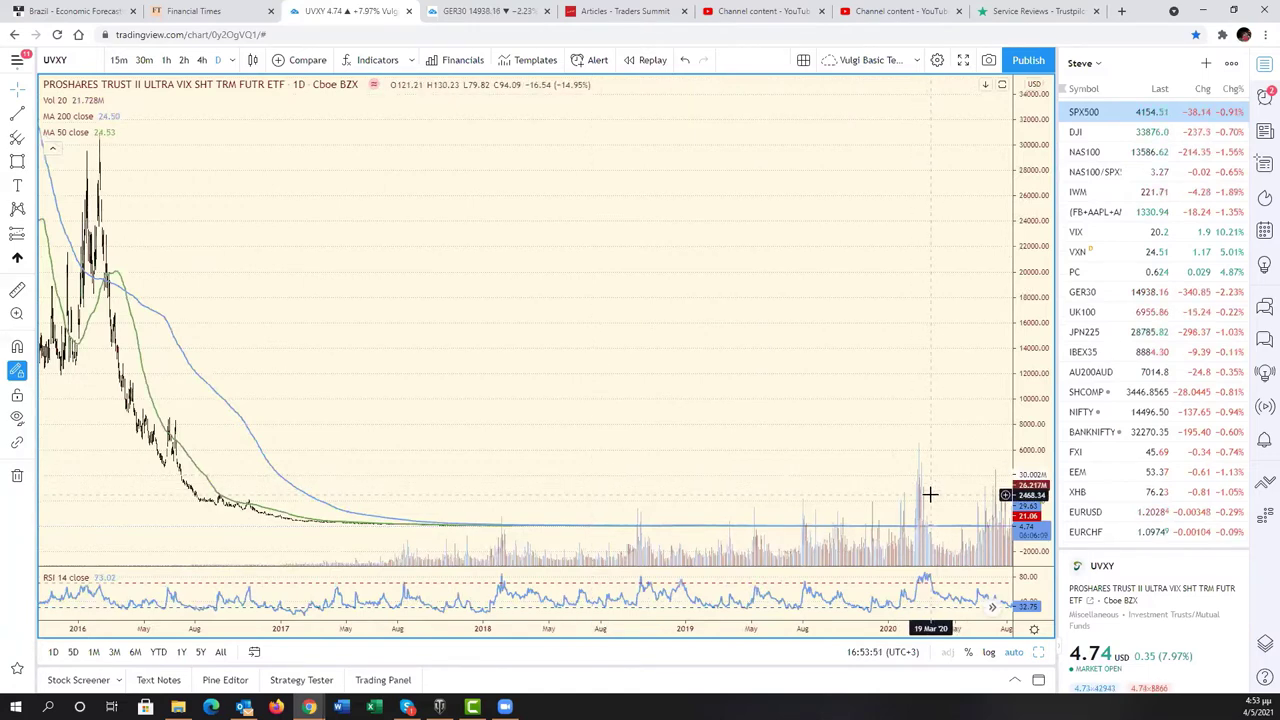
pyautogui.scroll(3, 930, 494)
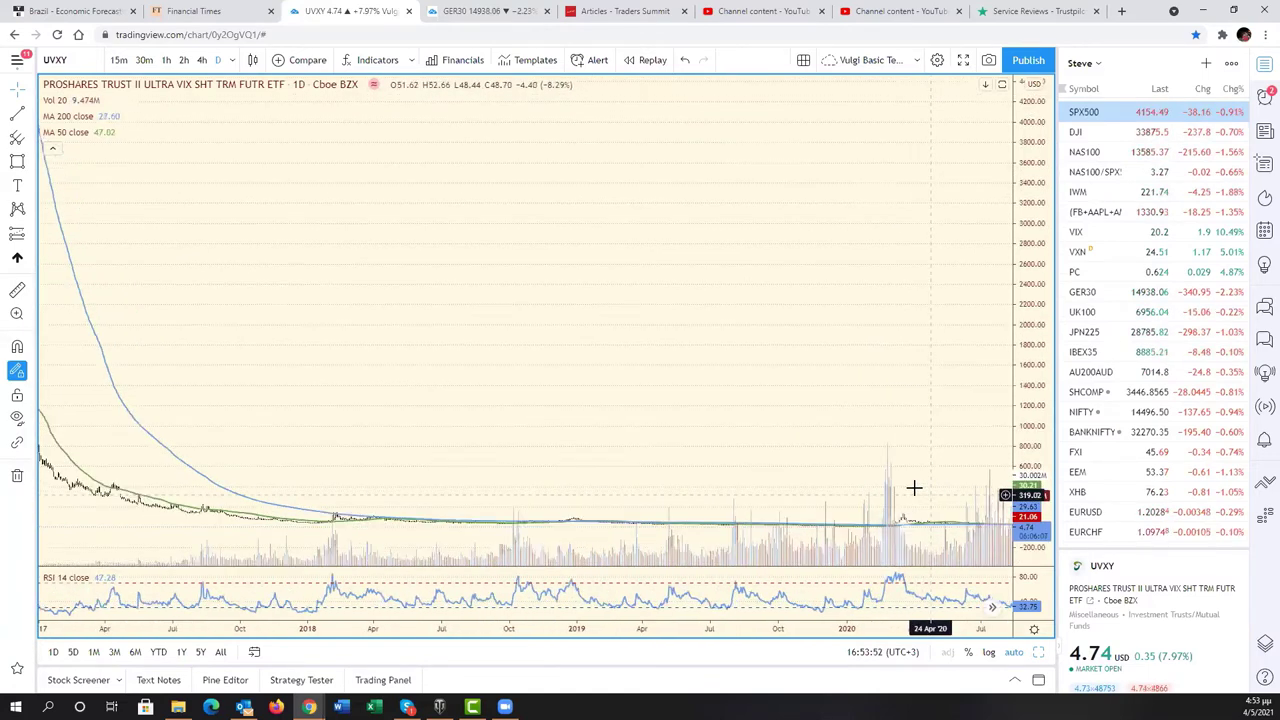
pyautogui.scroll(1, 886, 479)
# Zoom and drag the UVXY chart to reveal the bars after the March 2020 spike
pyautogui.scroll(2, 886, 479)
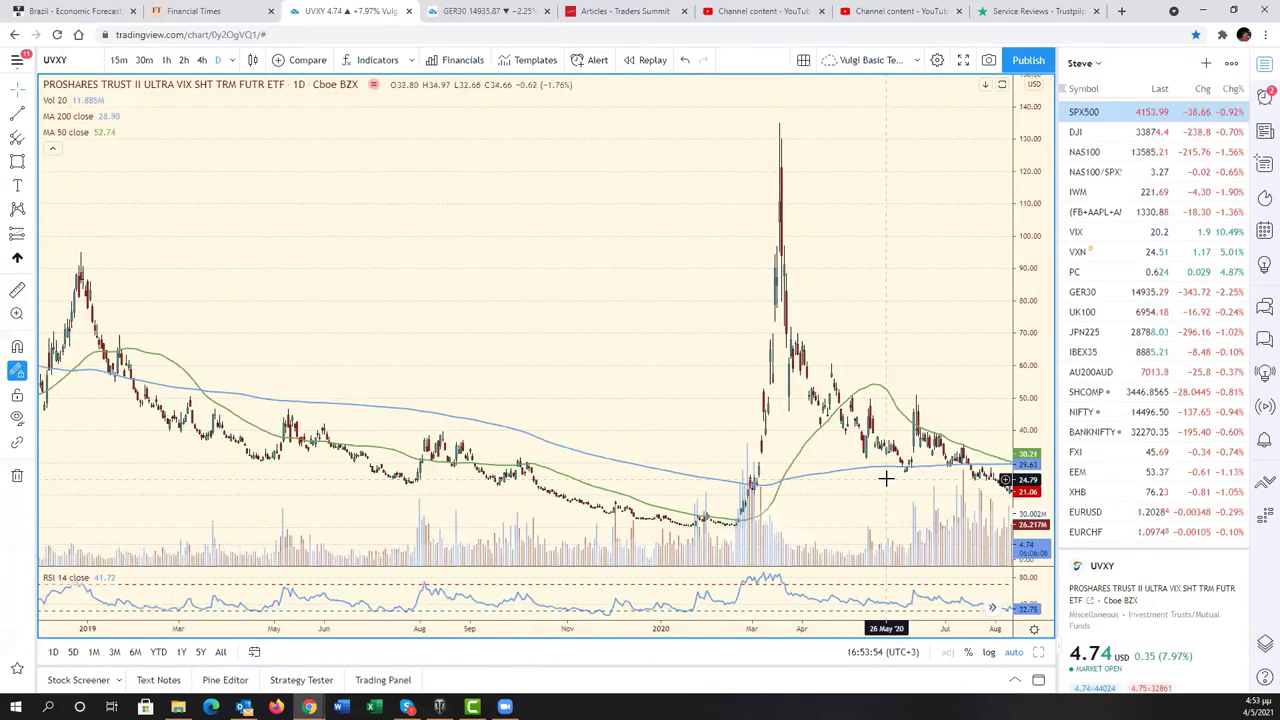
pyautogui.scroll(1, 886, 477)
pyautogui.scroll(1, 886, 477)
pyautogui.scroll(1, 653, 446)
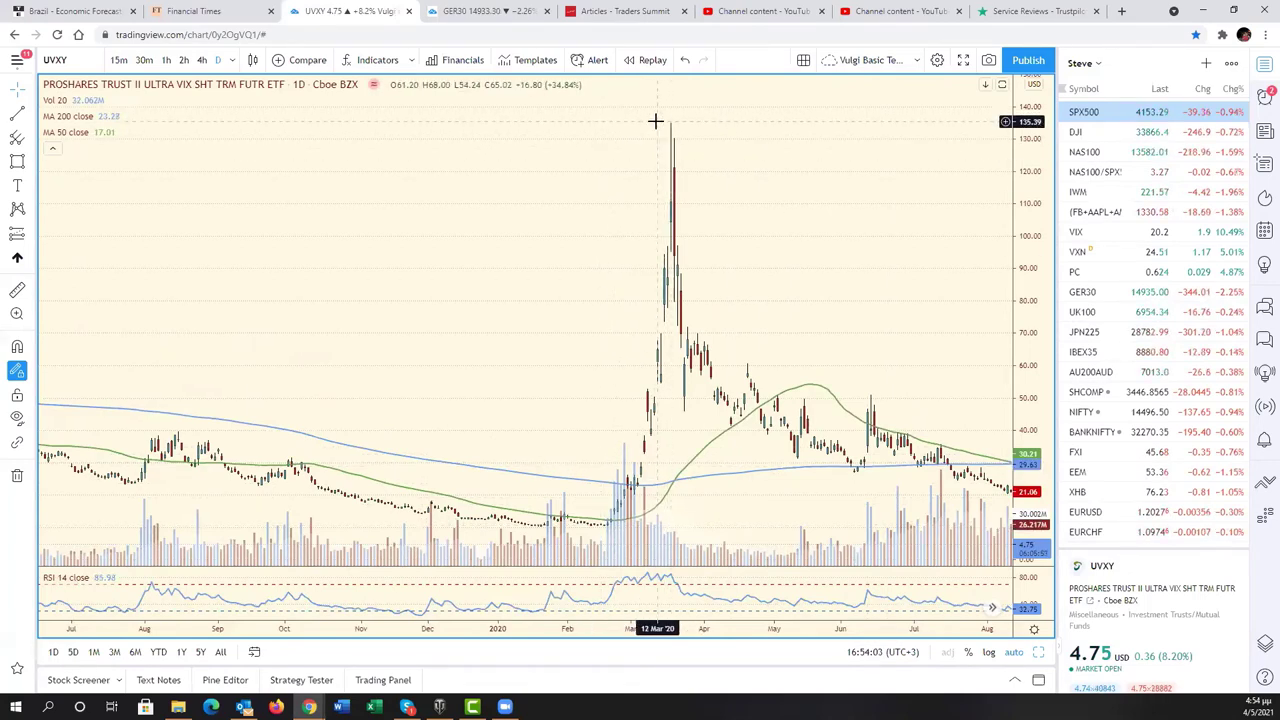
pyautogui.scroll(-2, 663, 494)
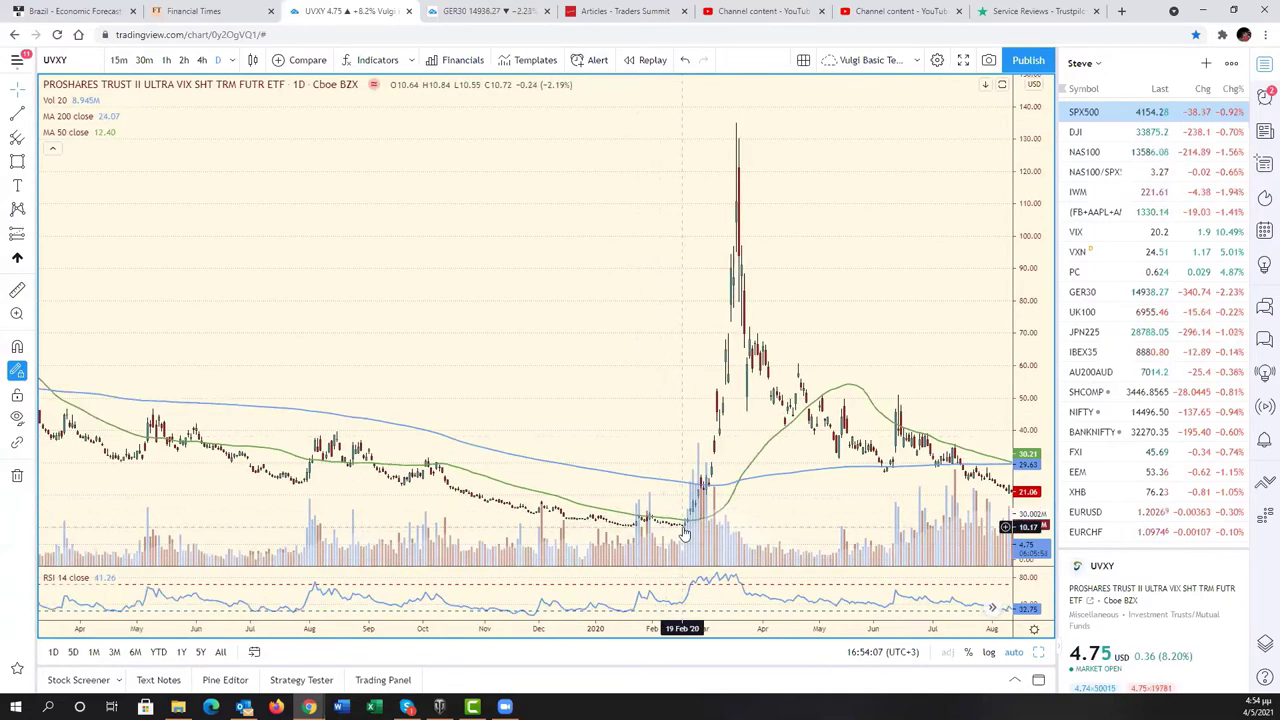
pyautogui.scroll(-2, 384, 484)
pyautogui.hscroll(-5, 560, 363)
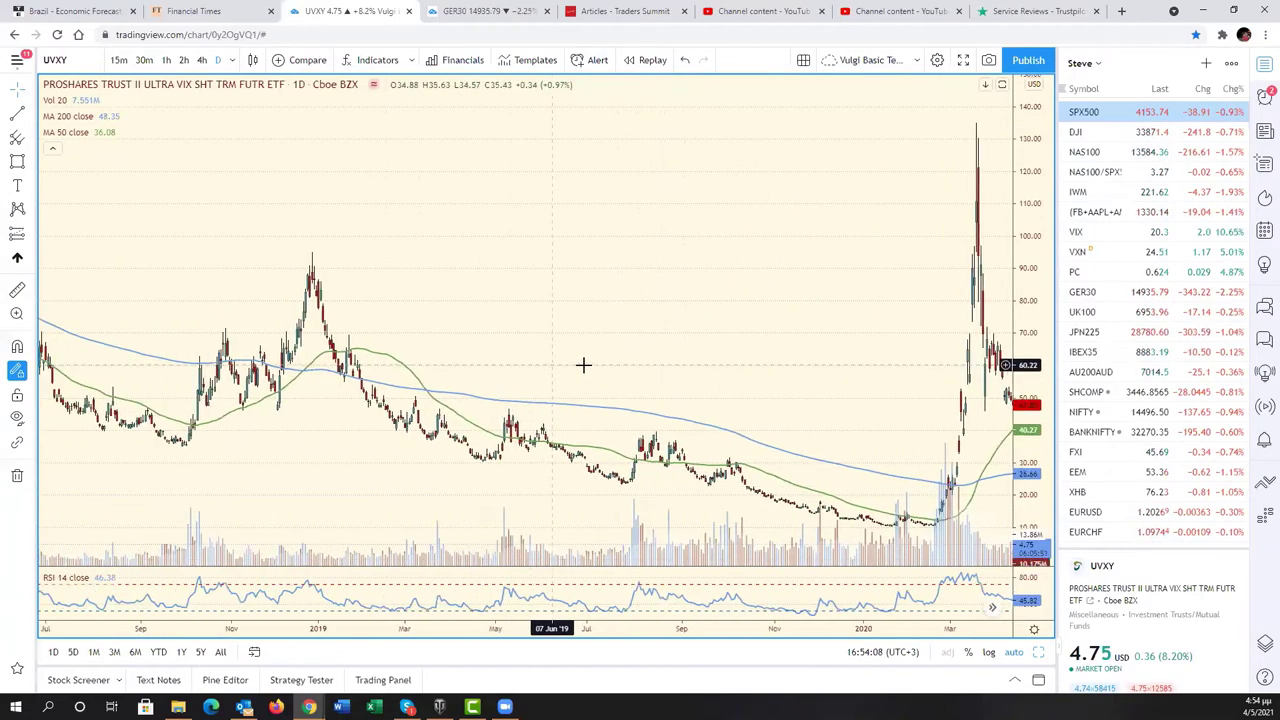
pyautogui.hscroll(-2, 450, 320)
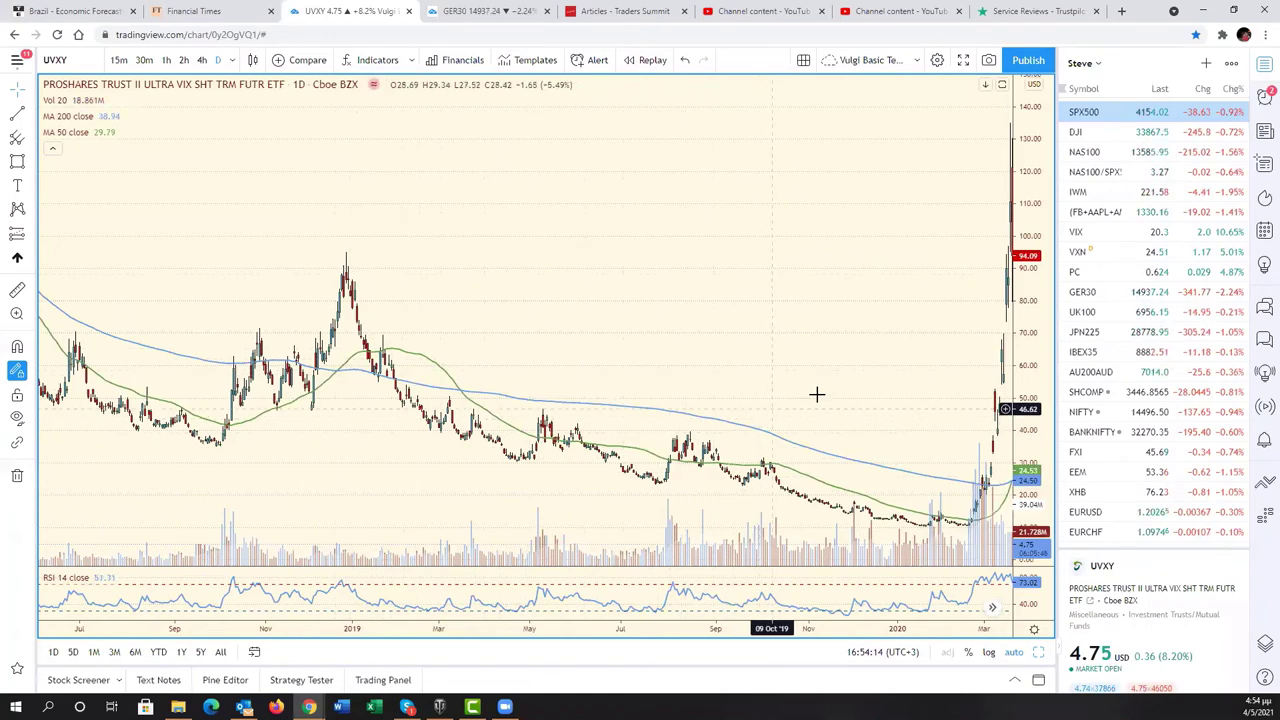
pyautogui.moveTo(814, 394); pyautogui.dragTo(766, 391)
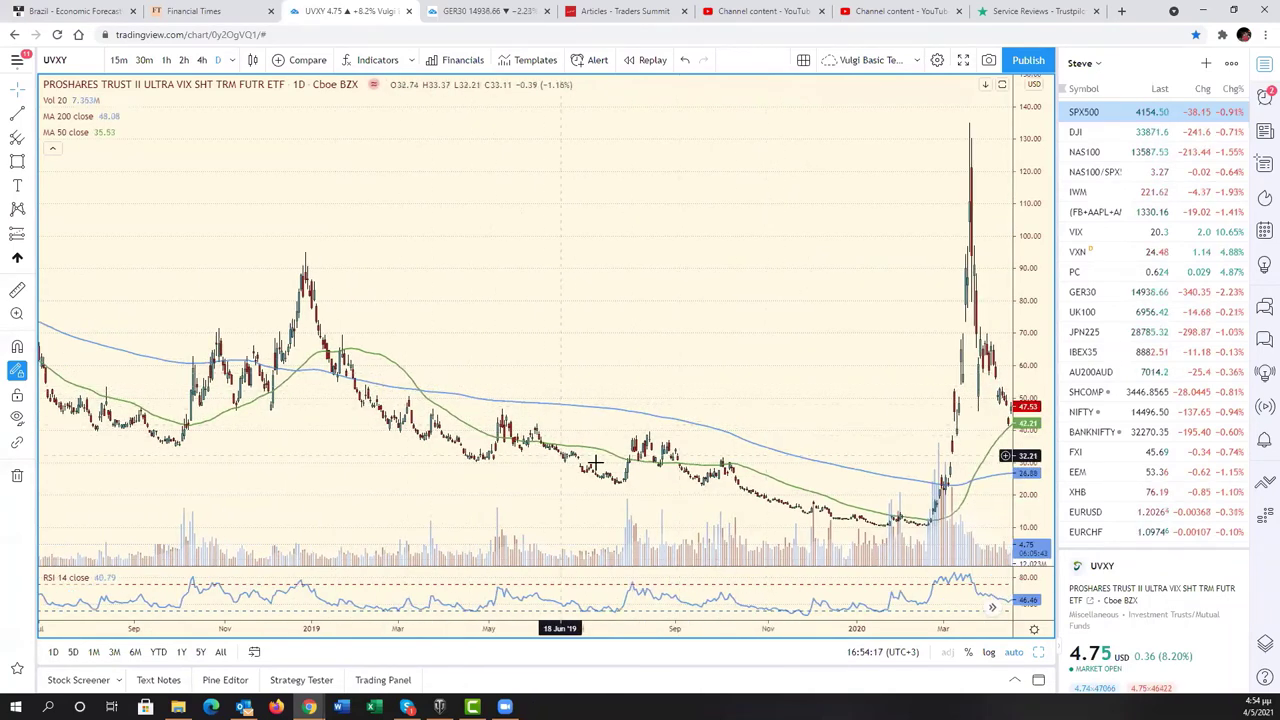
pyautogui.scroll(1, 778, 508)
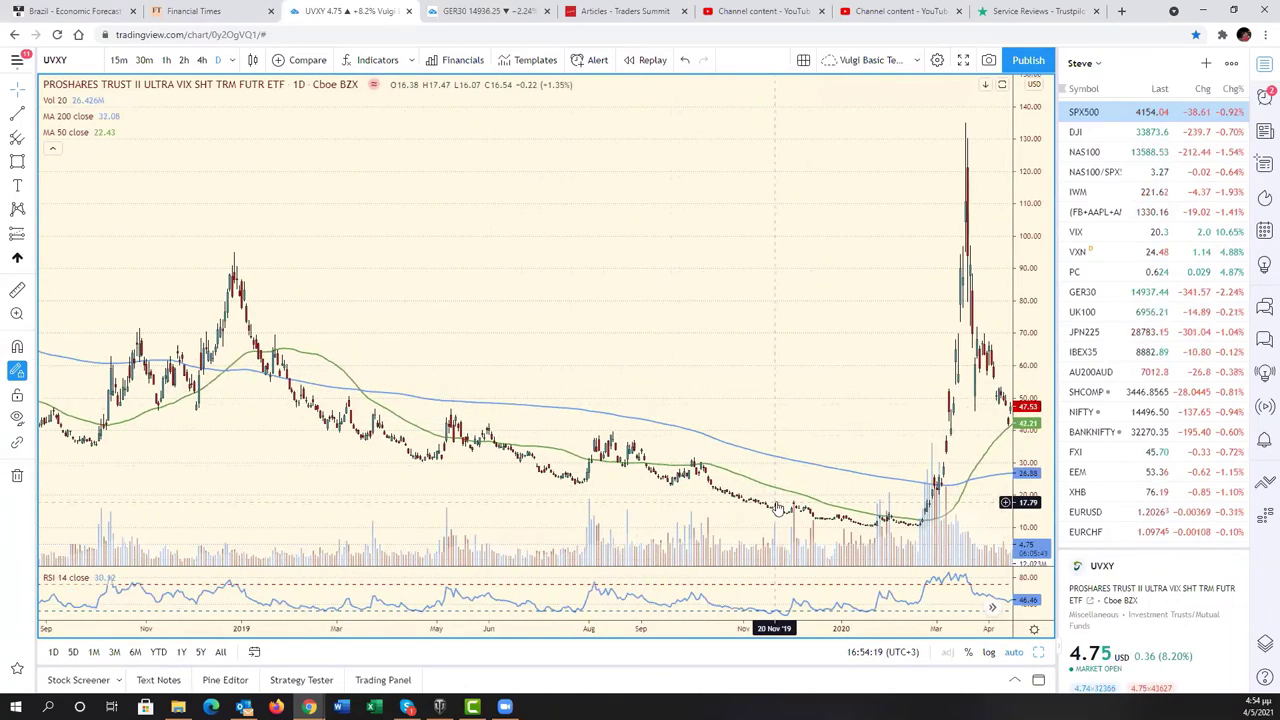
pyautogui.scroll(1, 774, 506)
pyautogui.scroll(1, 770, 505)
pyautogui.scroll(1, 766, 503)
pyautogui.scroll(2, 766, 503)
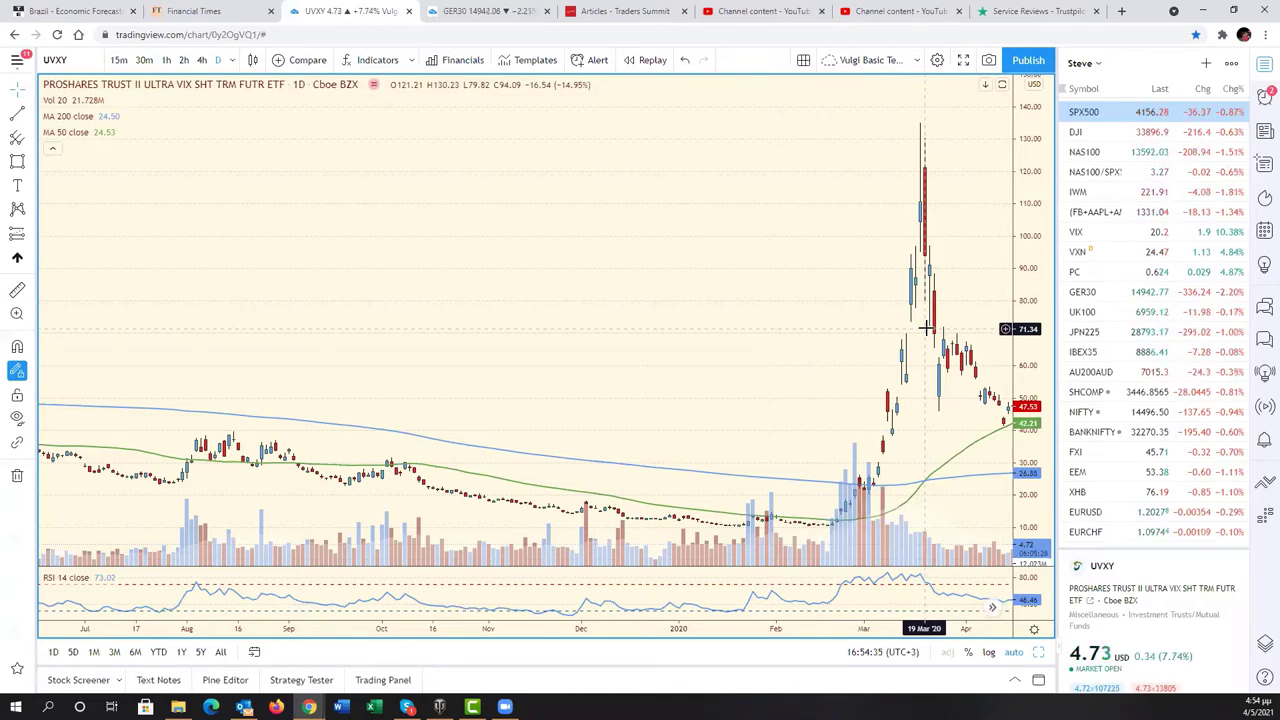
# Frame UVXY's decline from June 2020 to May 2021, then switch to the SPX500 index
pyautogui.moveTo(926, 328); pyautogui.dragTo(900, 400)
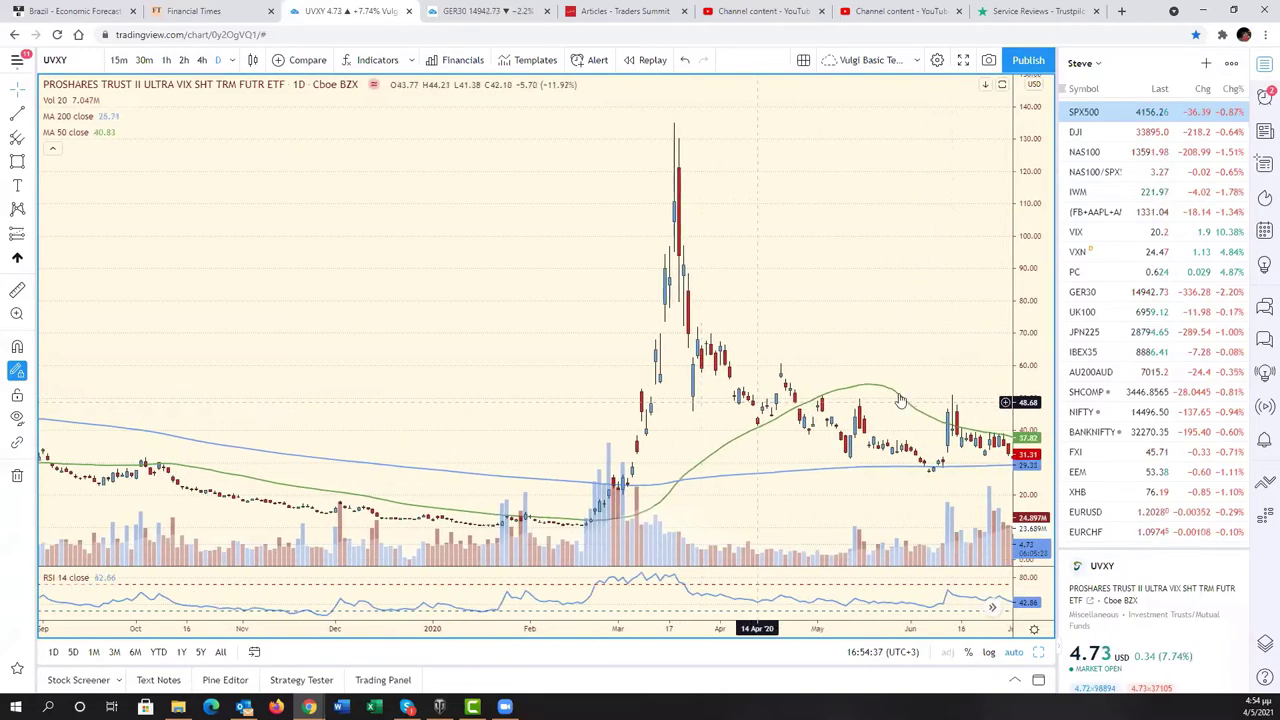
pyautogui.scroll(-2, 908, 306)
pyautogui.scroll(-2, 384, 408)
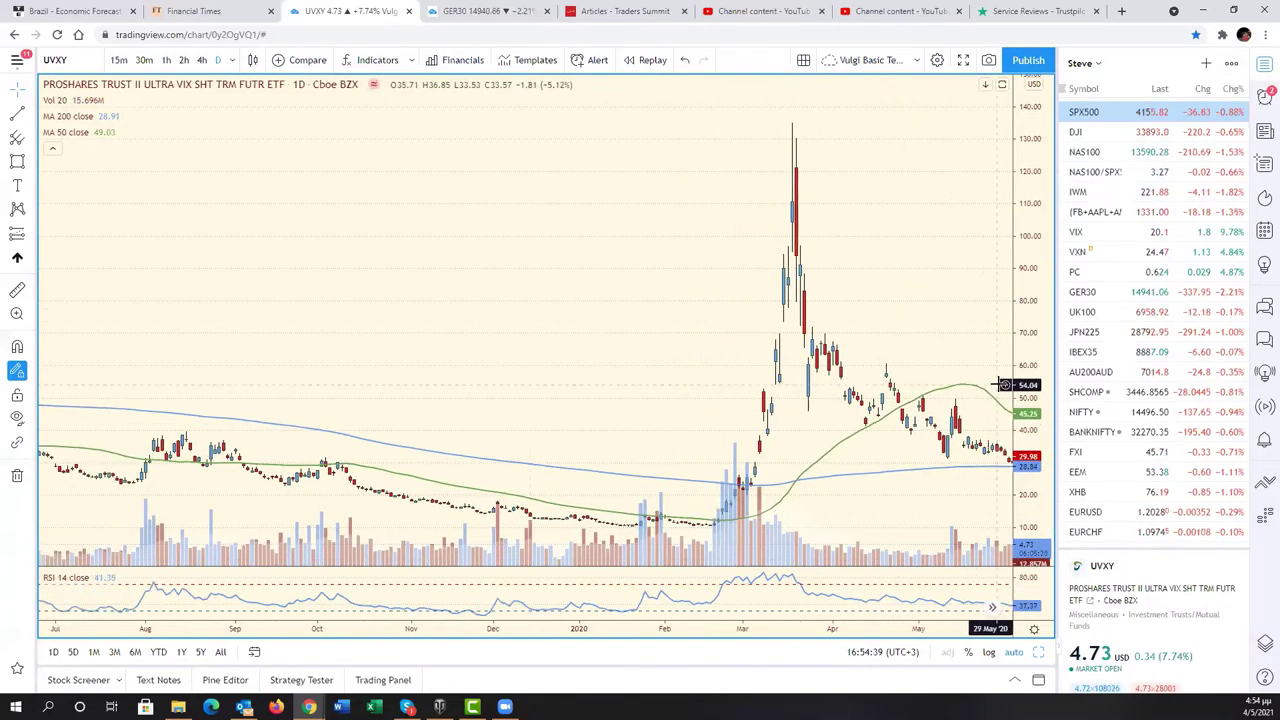
pyautogui.scroll(-3, 384, 408)
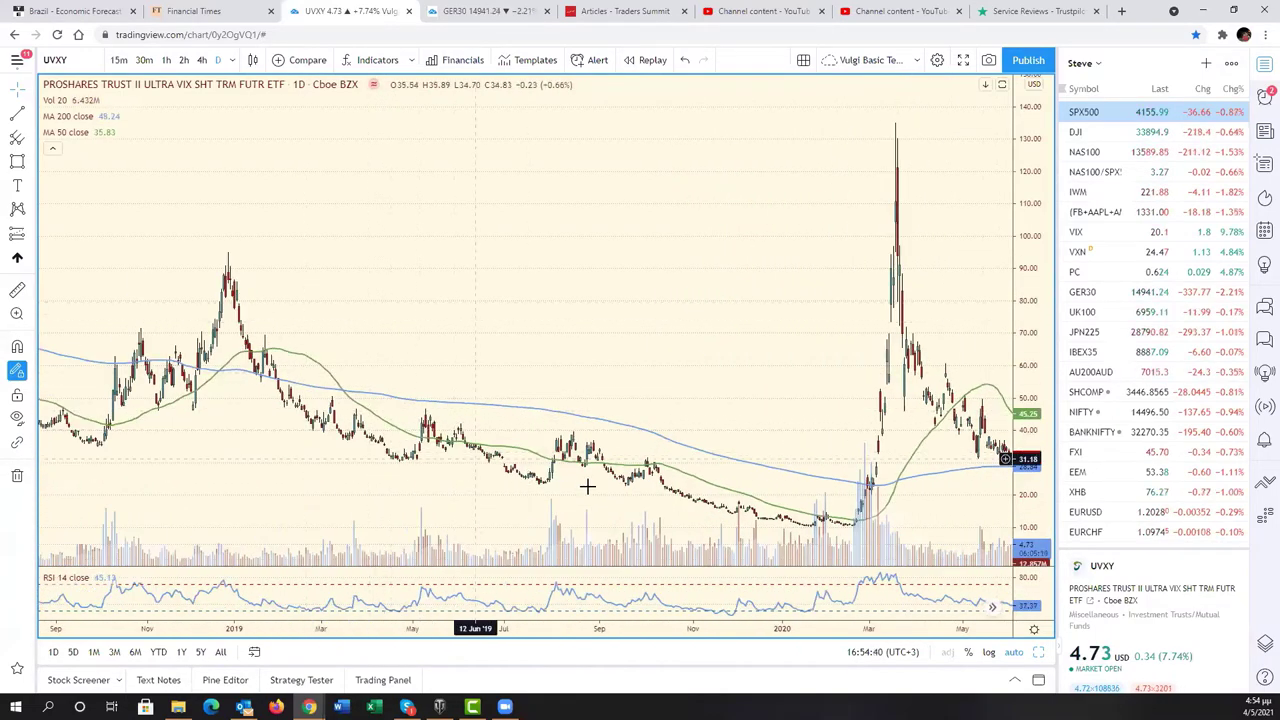
pyautogui.scroll(2, 963, 314)
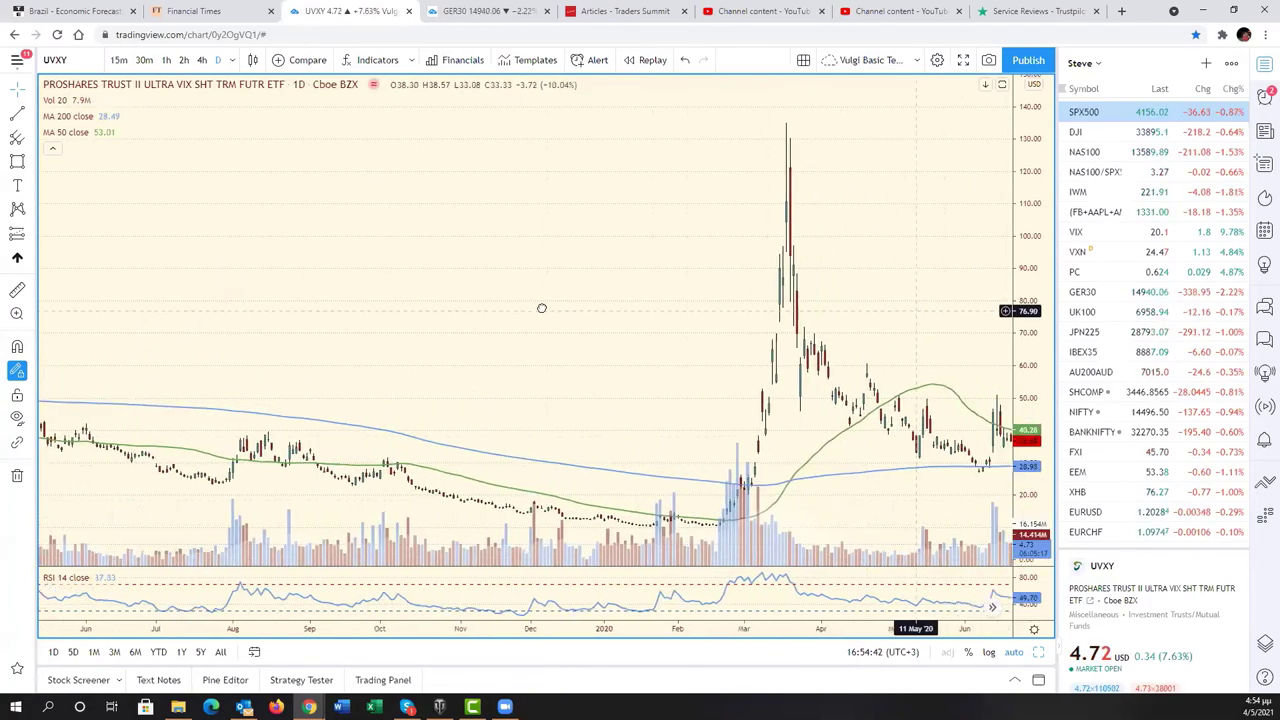
pyautogui.scroll(3, 828, 403)
pyautogui.scroll(2, 677, 391)
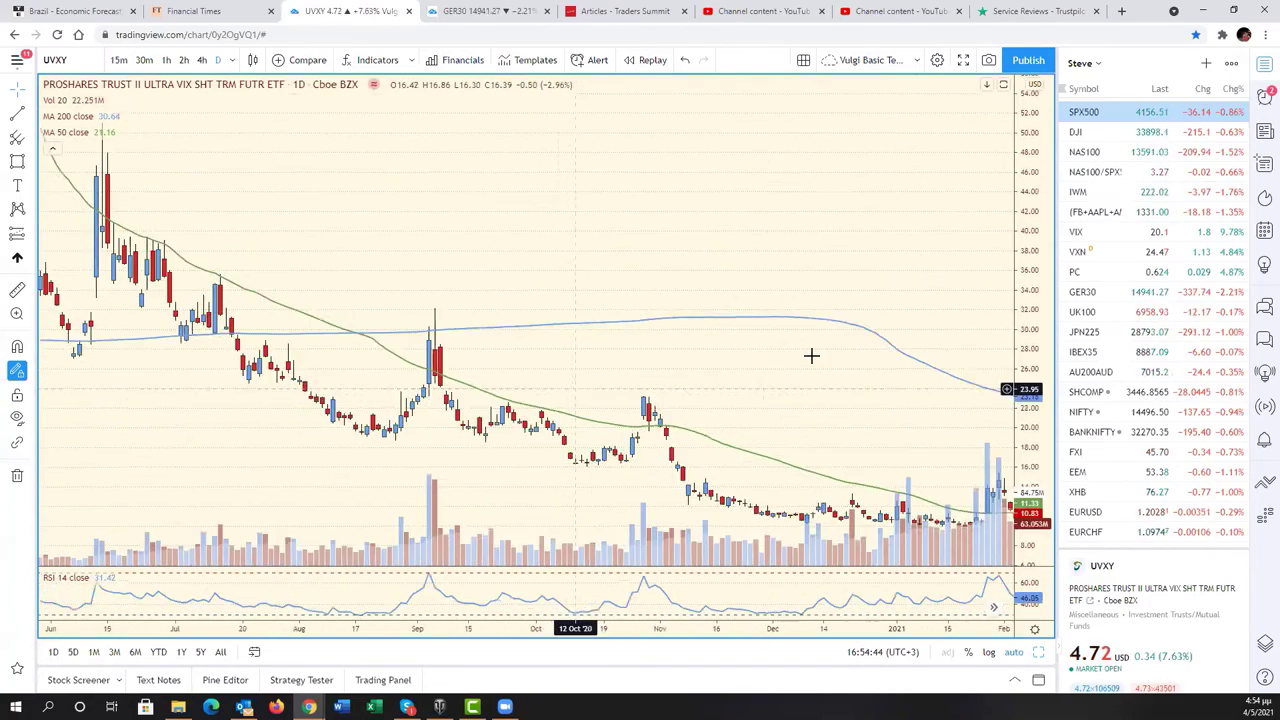
pyautogui.hscroll(3, 811, 357)
pyautogui.scroll(-2, 751, 380)
pyautogui.scroll(2, 751, 380)
pyautogui.hscroll(2, 751, 380)
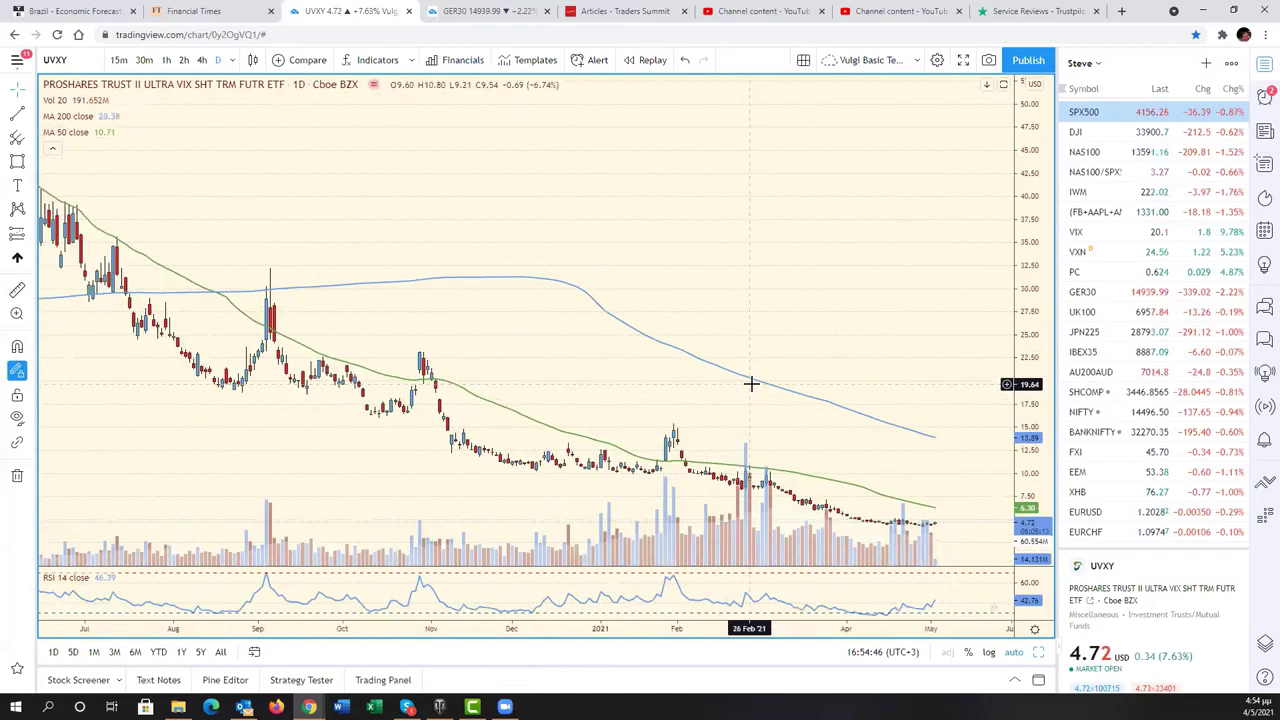
pyautogui.hscroll(2, 751, 383)
pyautogui.scroll(-1, 751, 383)
pyautogui.scroll(-1, 751, 383)
pyautogui.scroll(-1, 751, 383)
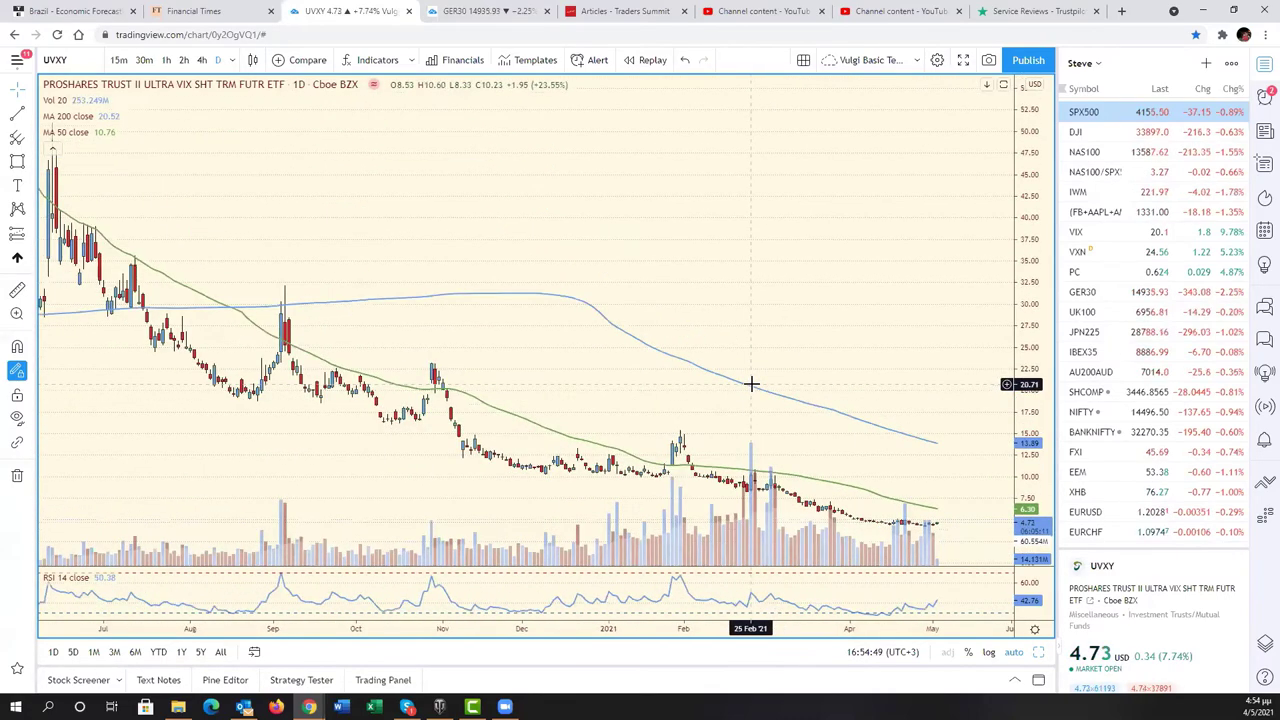
pyautogui.scroll(-1, 751, 383)
pyautogui.scroll(1, 751, 383)
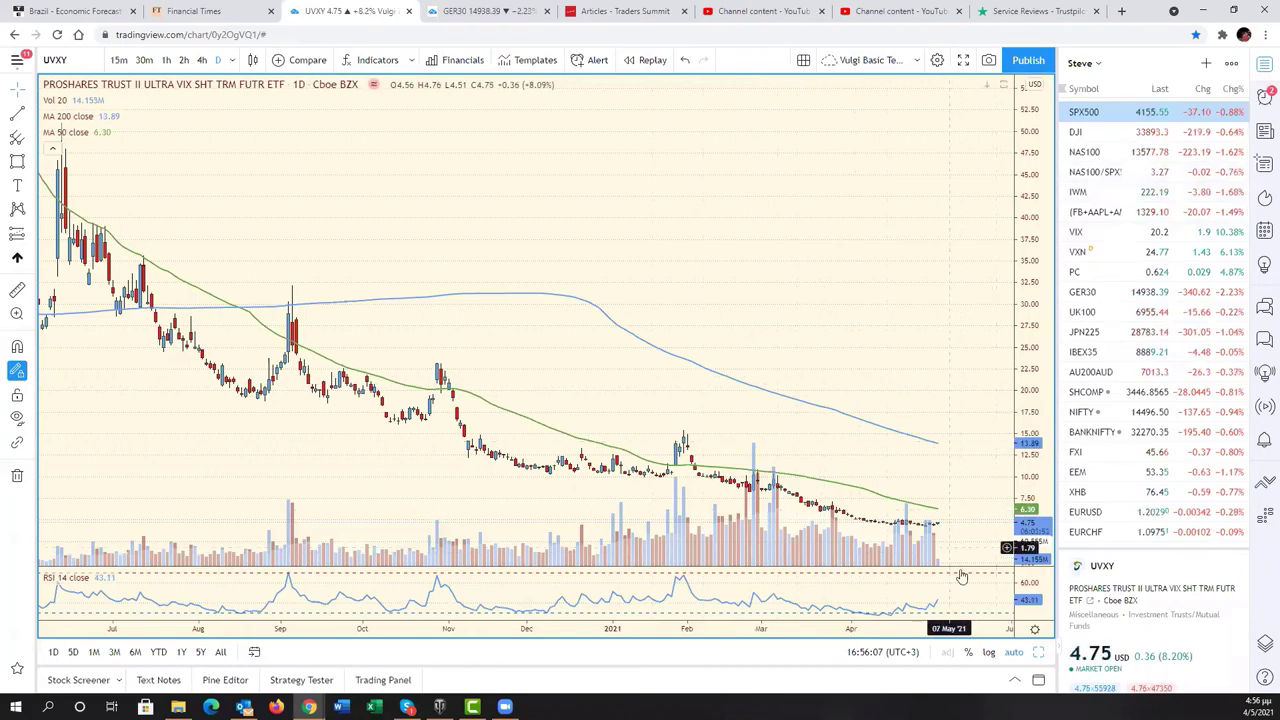
pyautogui.moveTo(915, 452); pyautogui.dragTo(947, 485)
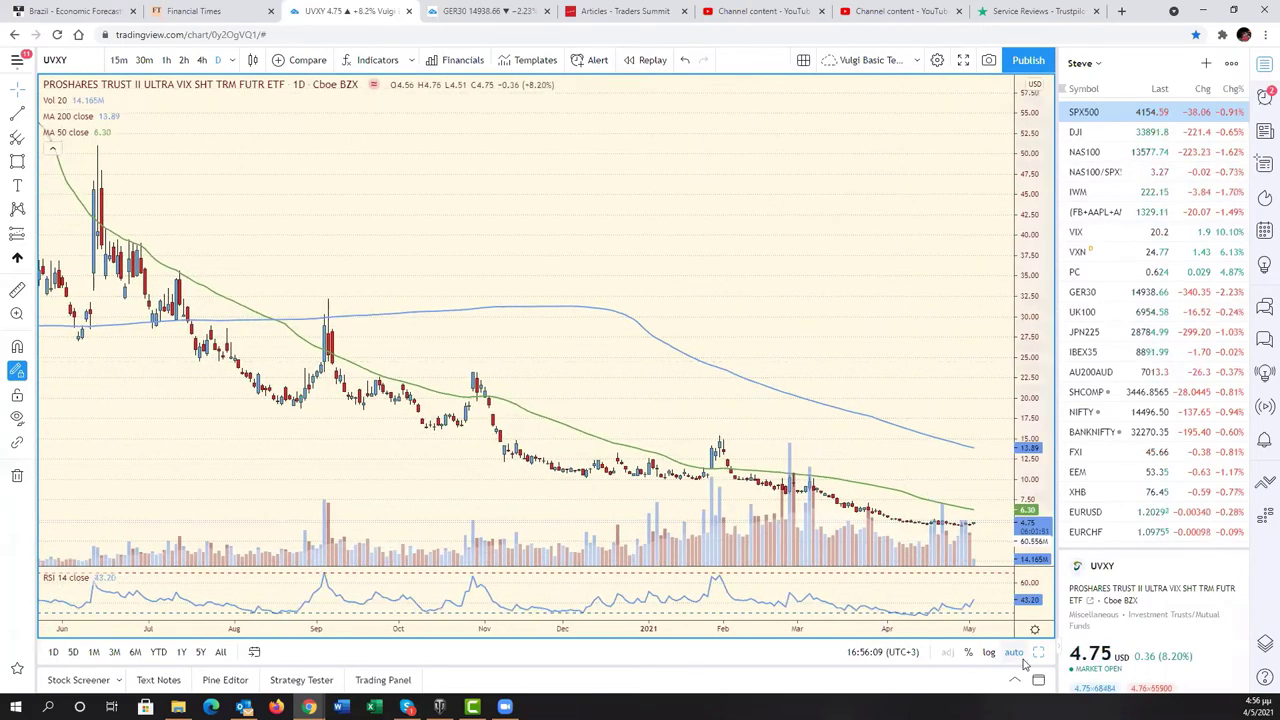
pyautogui.click(1120, 112)
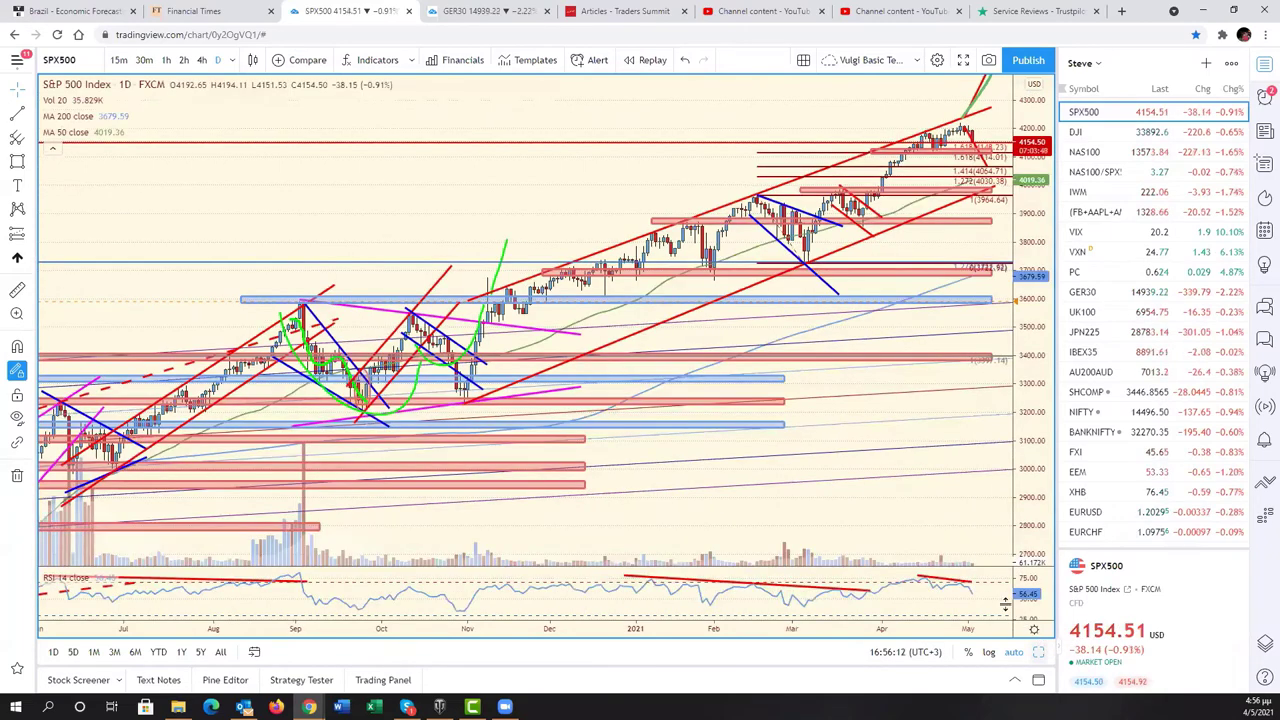
# Restore the six-chart grid, load the NAS100/SPX500 ratio in place of silver, then change layout tabs
pyautogui.hotkey('alt', 'Return')
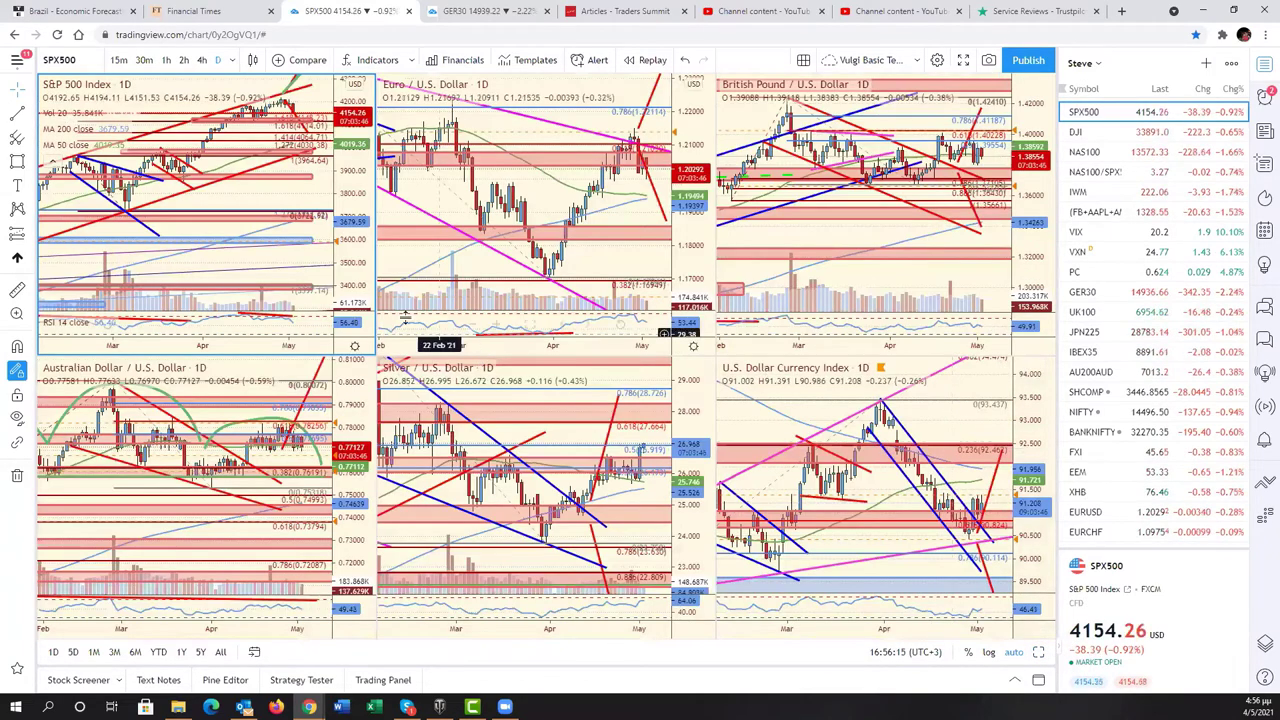
pyautogui.moveTo(303, 199); pyautogui.dragTo(320, 201)
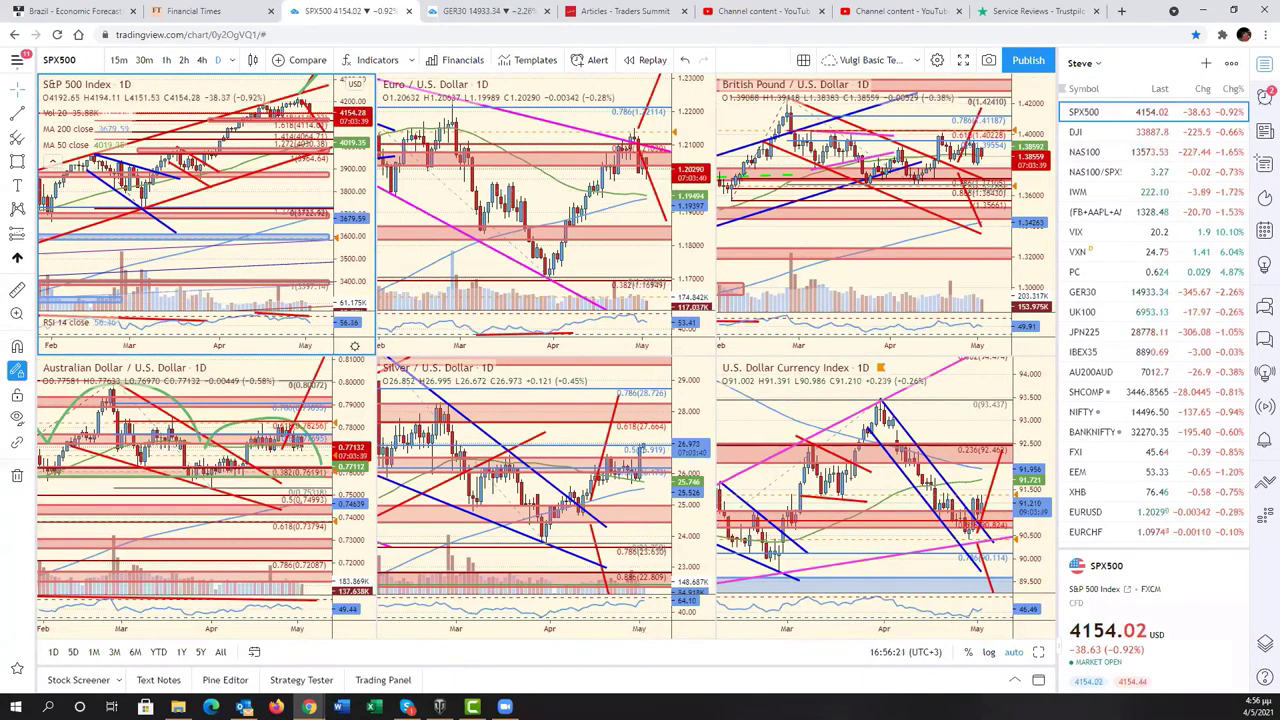
pyautogui.click(574, 440)
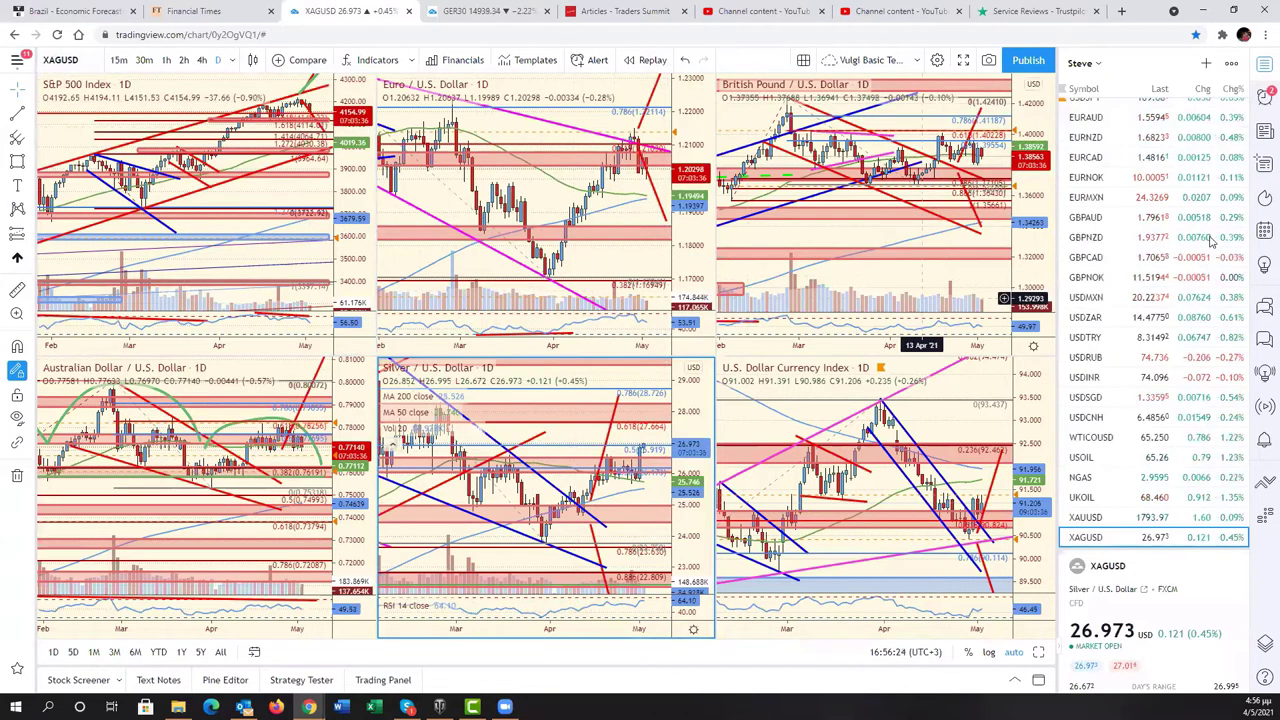
pyautogui.scroll(3, 1131, 224)
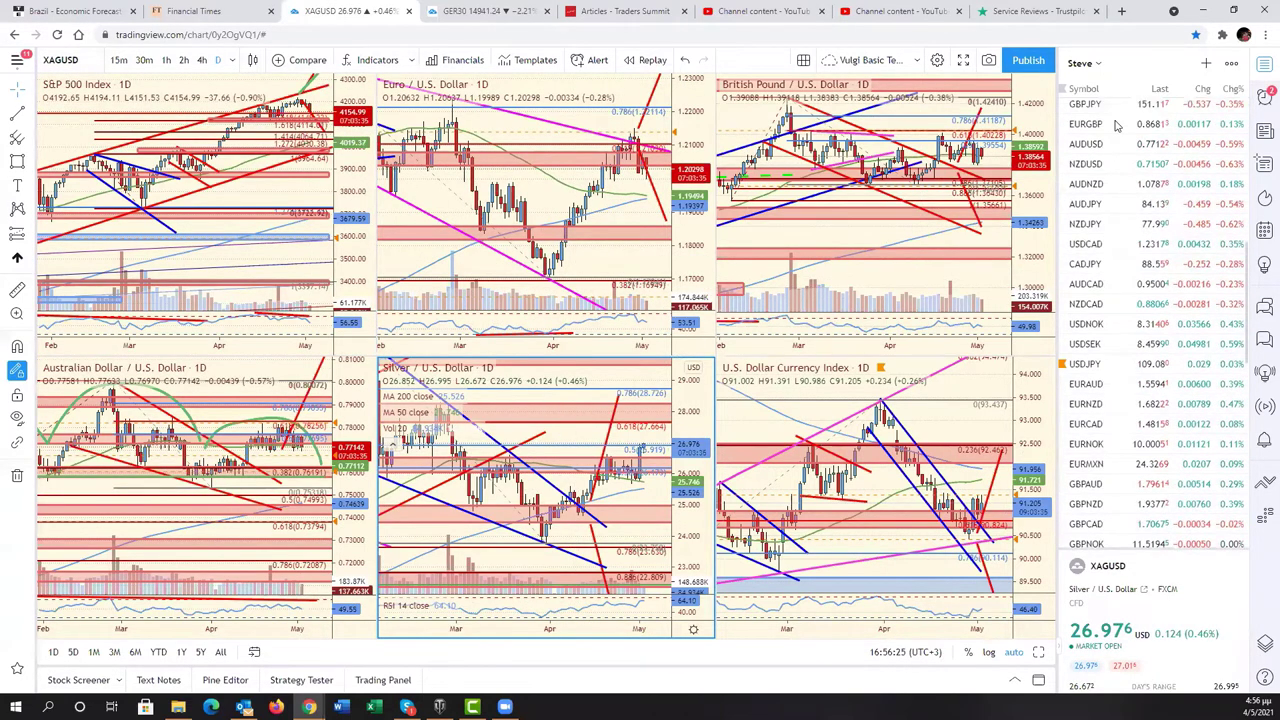
pyautogui.scroll(5, 1131, 224)
pyautogui.click(1117, 130)
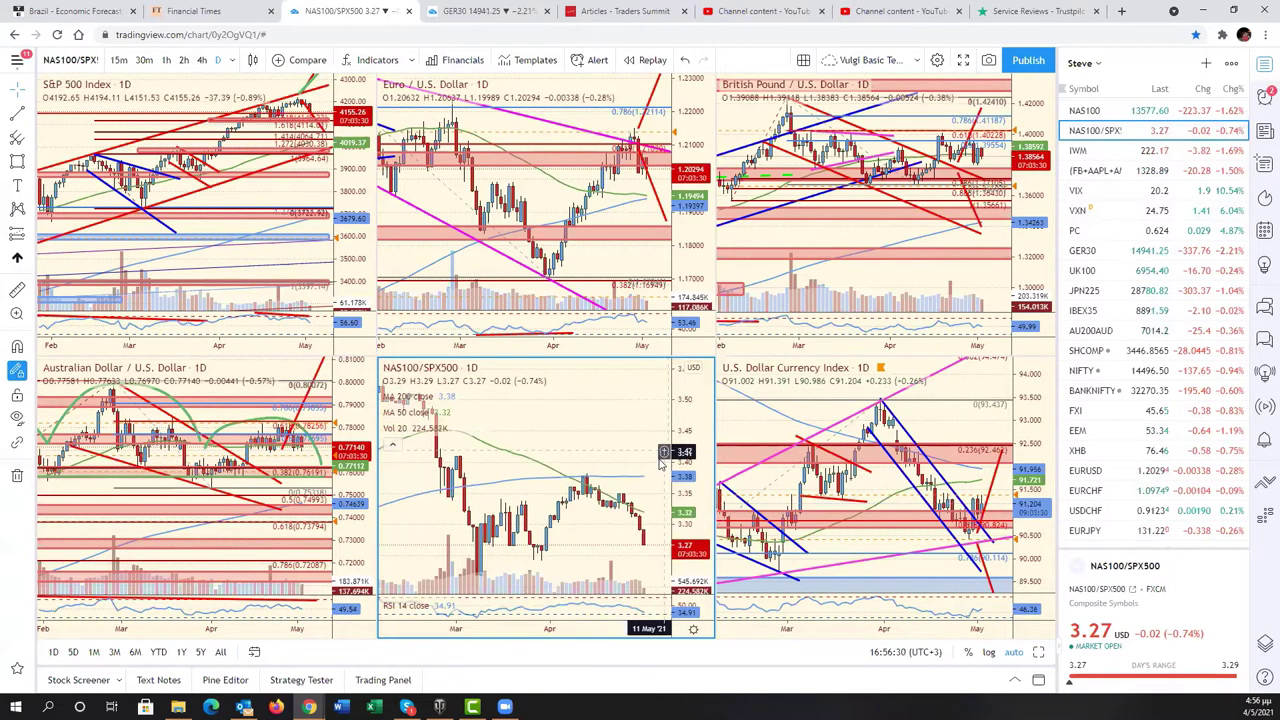
pyautogui.scroll(-3, 662, 462)
pyautogui.scroll(3, 663, 460)
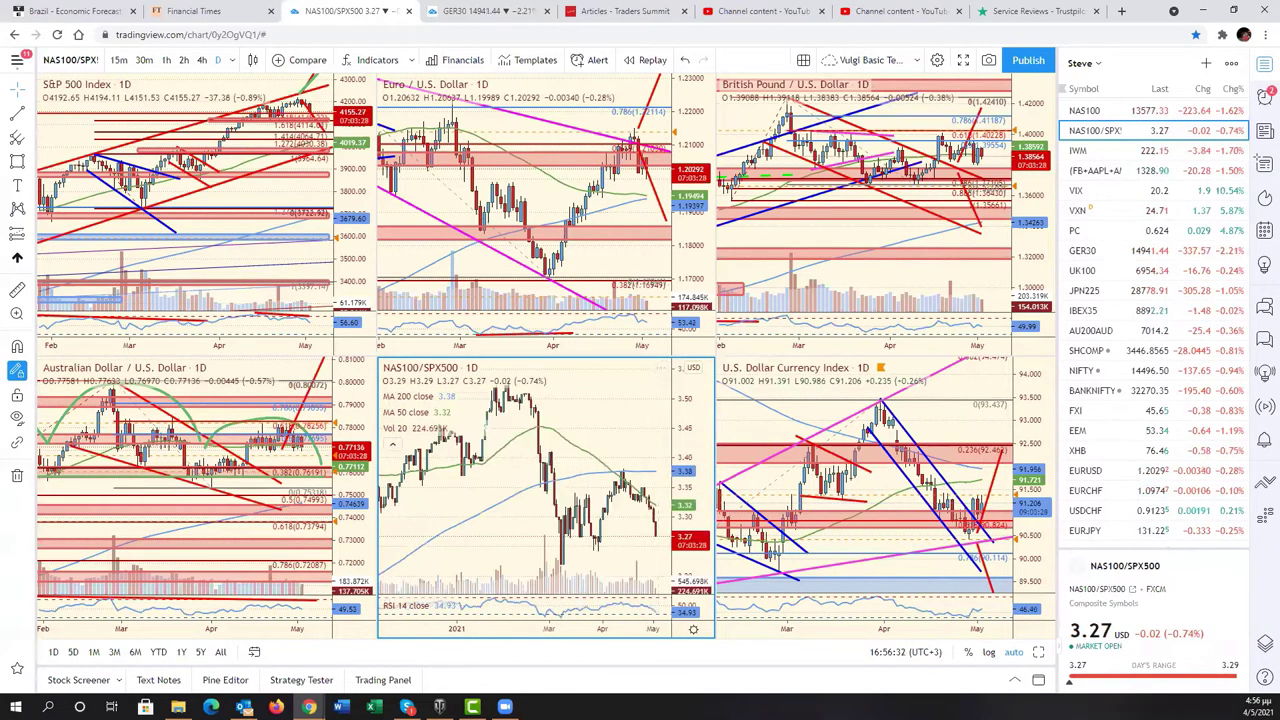
pyautogui.click(551, 19)
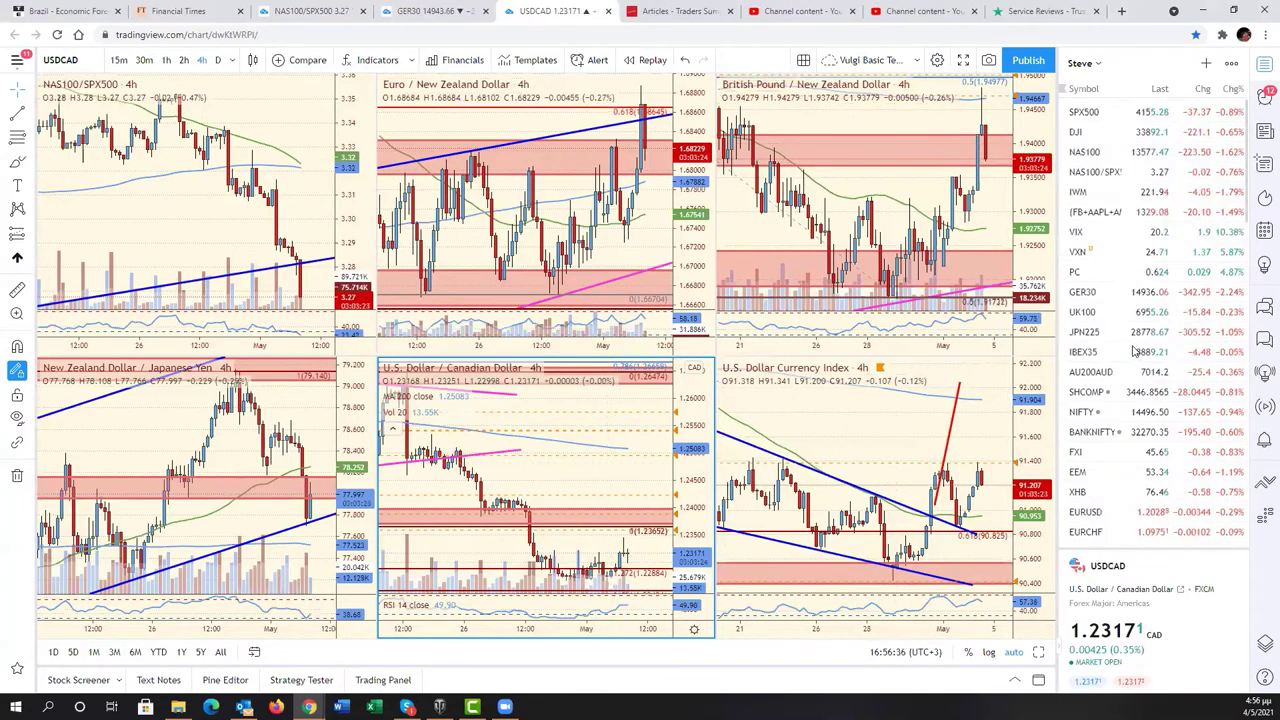
# Load the NAS100/SPX500 ratio into the top-left chart and maximize it
pyautogui.click(1127, 176)
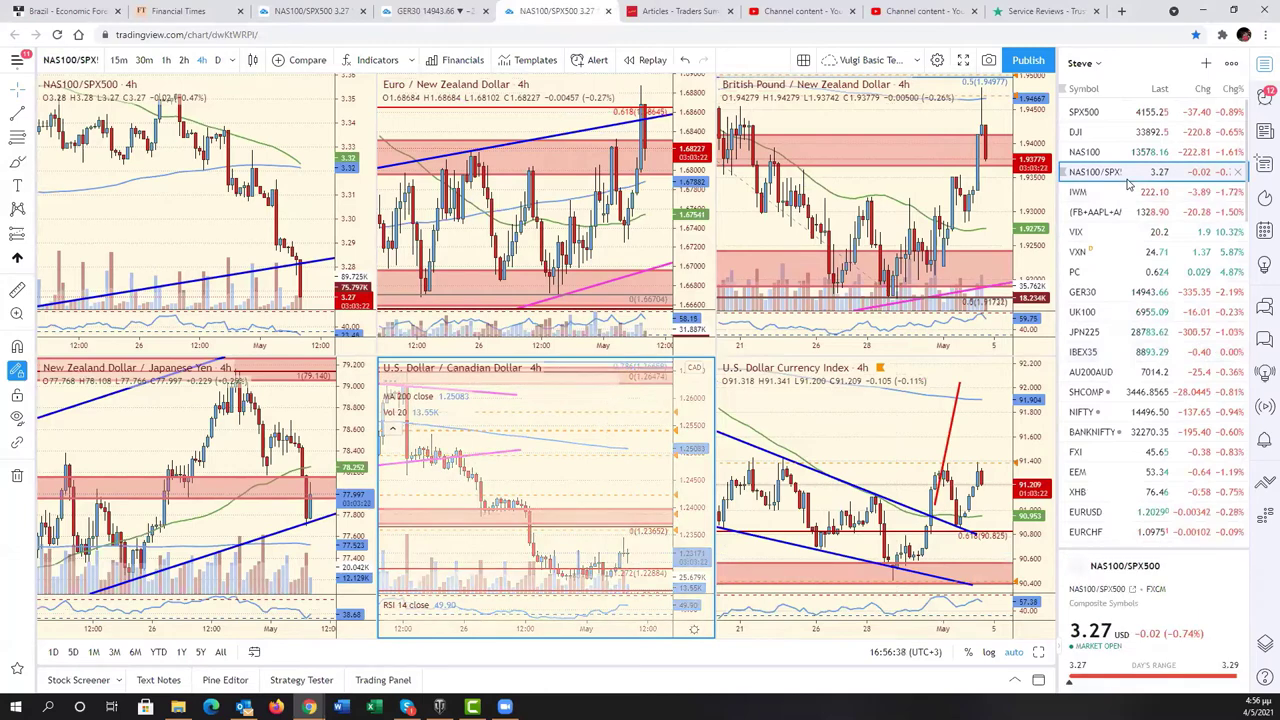
pyautogui.scroll(-5, 666, 491)
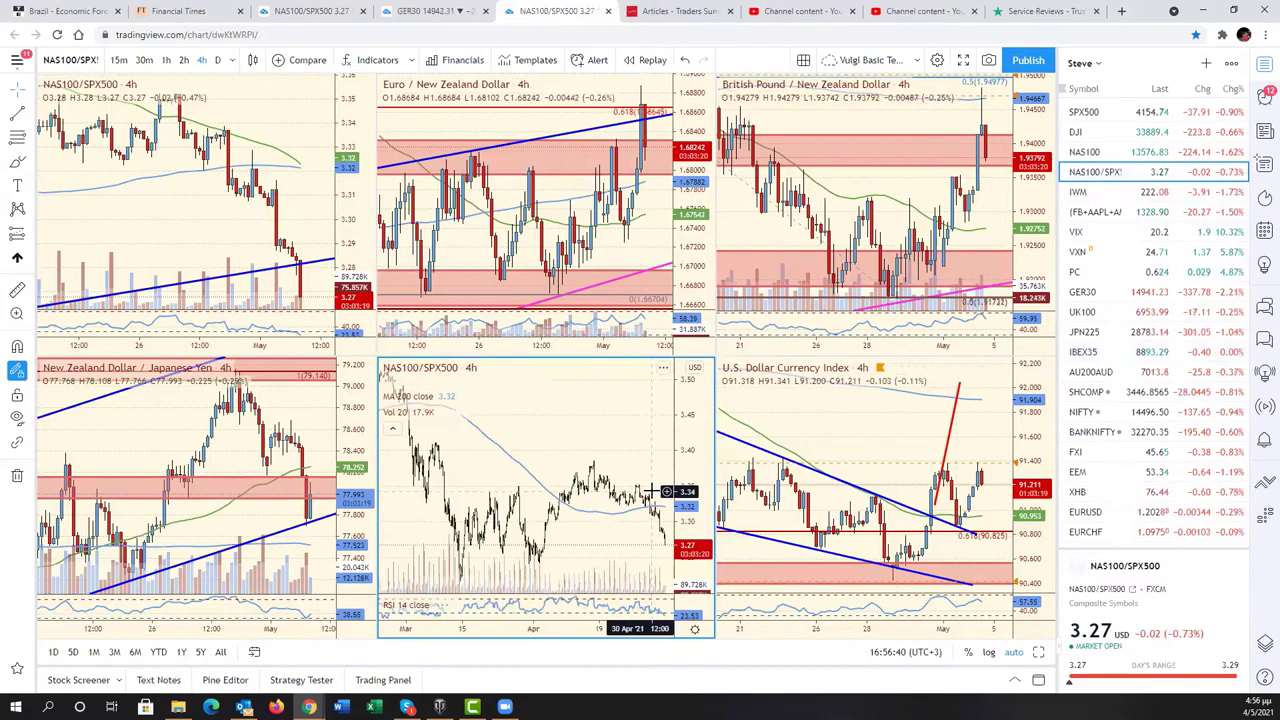
pyautogui.scroll(1, 666, 491)
pyautogui.click(275, 133)
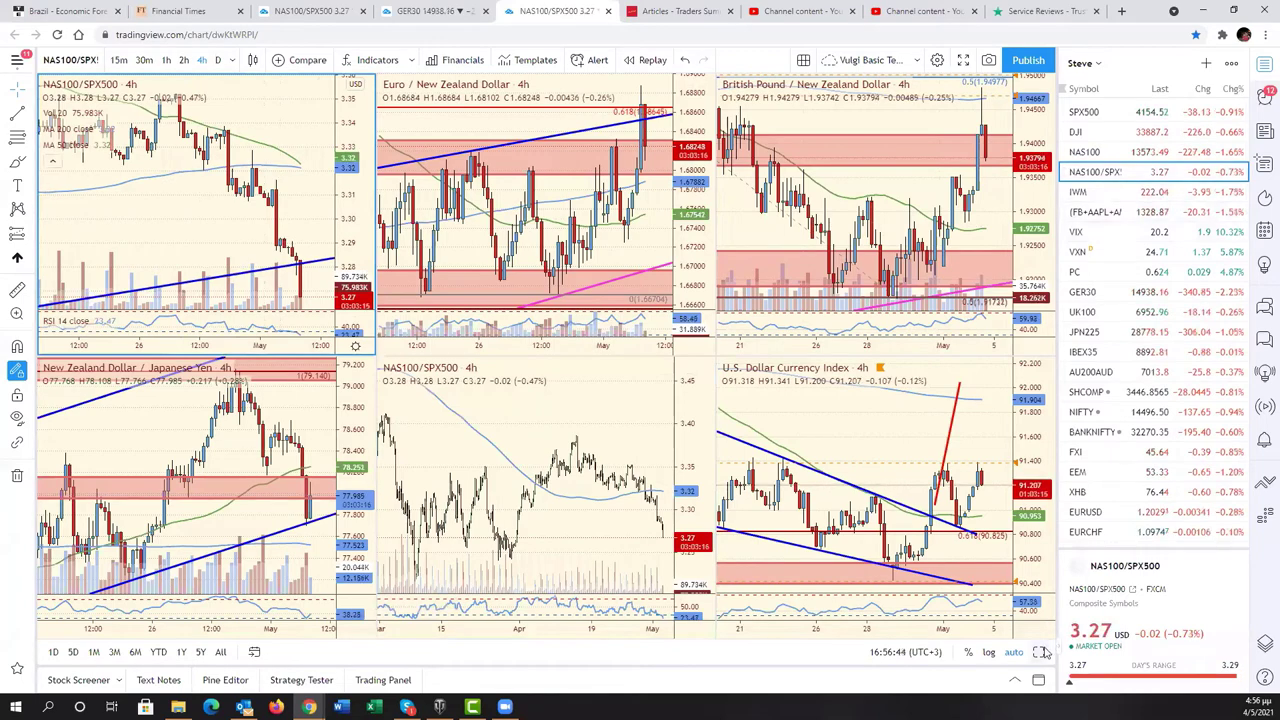
pyautogui.hotkey('alt', 'Return')
# Zoom out the 4-hour ratio chart to show over a year of history with its channel lines
pyautogui.scroll(-3, 903, 263)
pyautogui.scroll(-3, 723, 271)
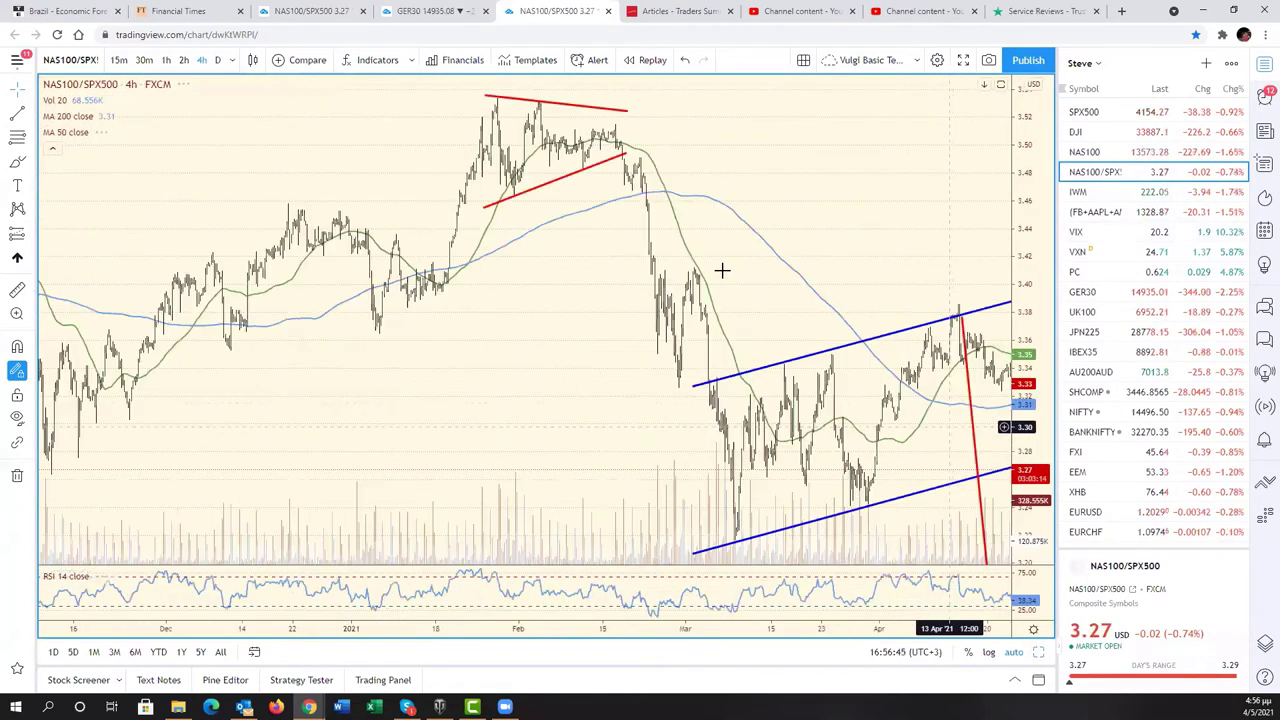
pyautogui.scroll(-1, 729, 289)
pyautogui.scroll(-2, 729, 291)
pyautogui.scroll(-2, 729, 291)
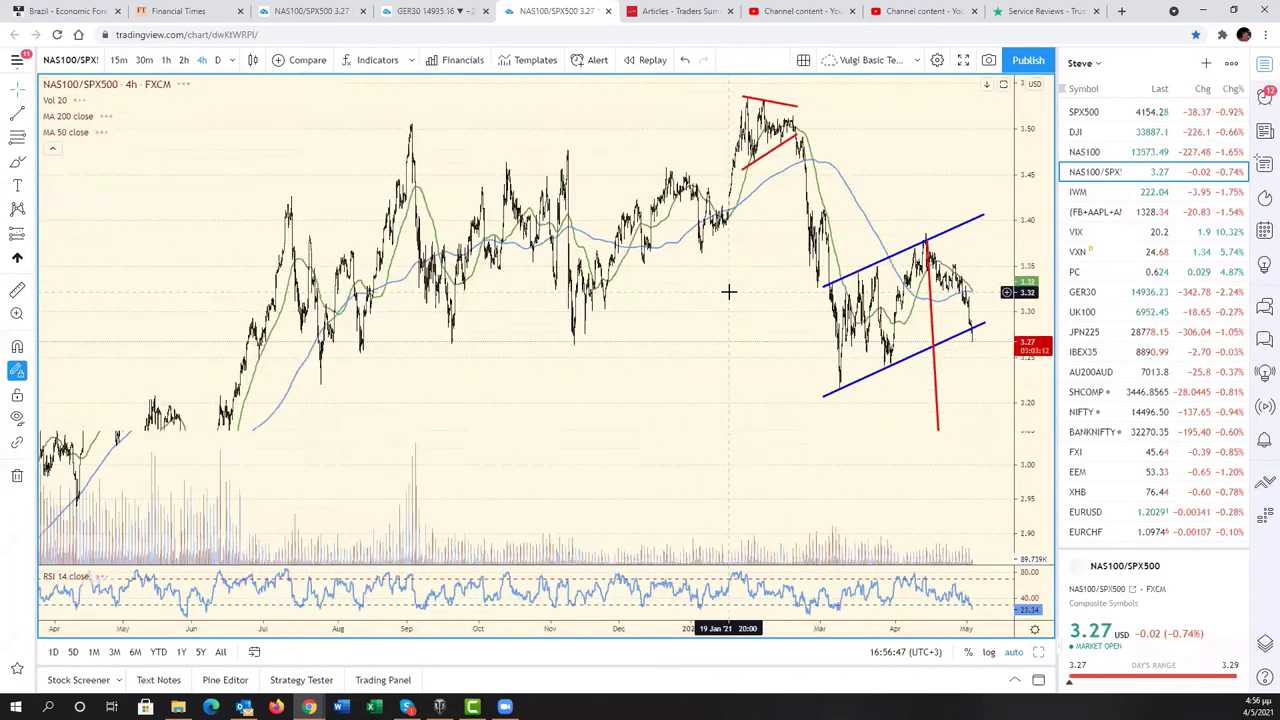
pyautogui.scroll(-1, 729, 291)
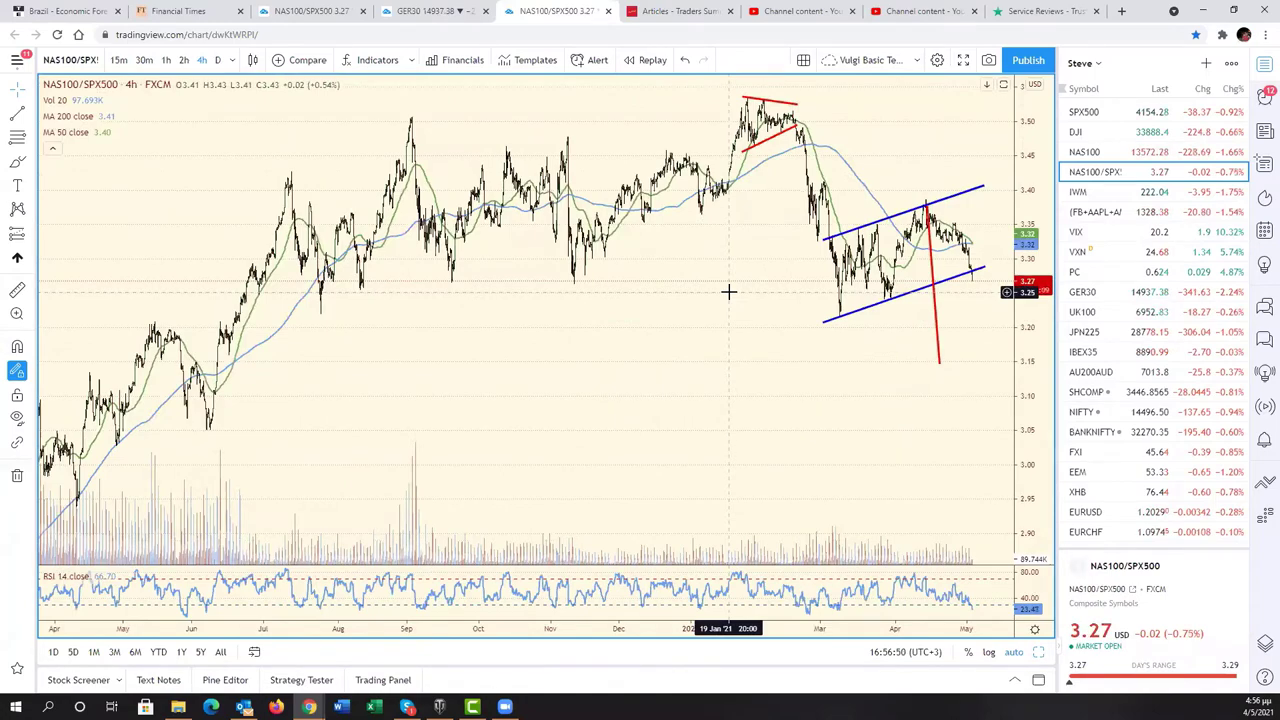
pyautogui.scroll(1, 729, 291)
pyautogui.scroll(2, 729, 291)
pyautogui.scroll(2, 729, 291)
pyautogui.scroll(2, 729, 291)
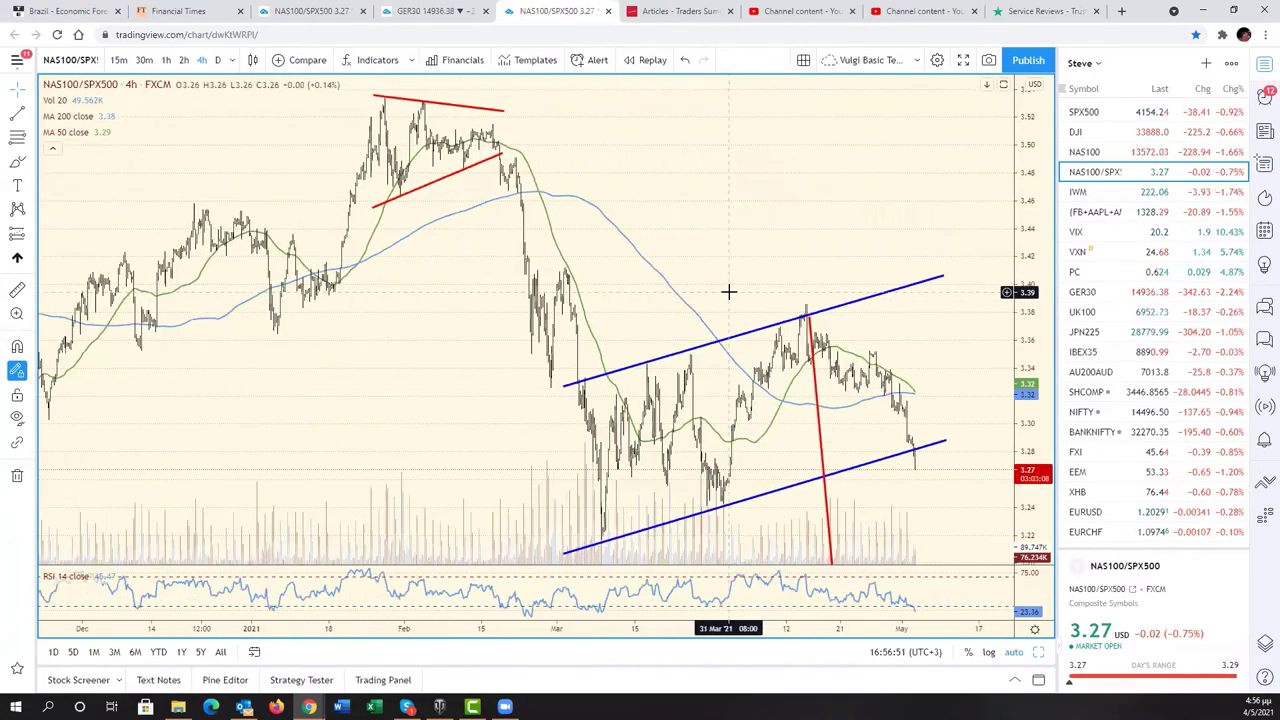
pyautogui.scroll(-1, 729, 291)
pyautogui.scroll(-2, 729, 291)
pyautogui.scroll(-2, 729, 291)
pyautogui.scroll(-2, 729, 293)
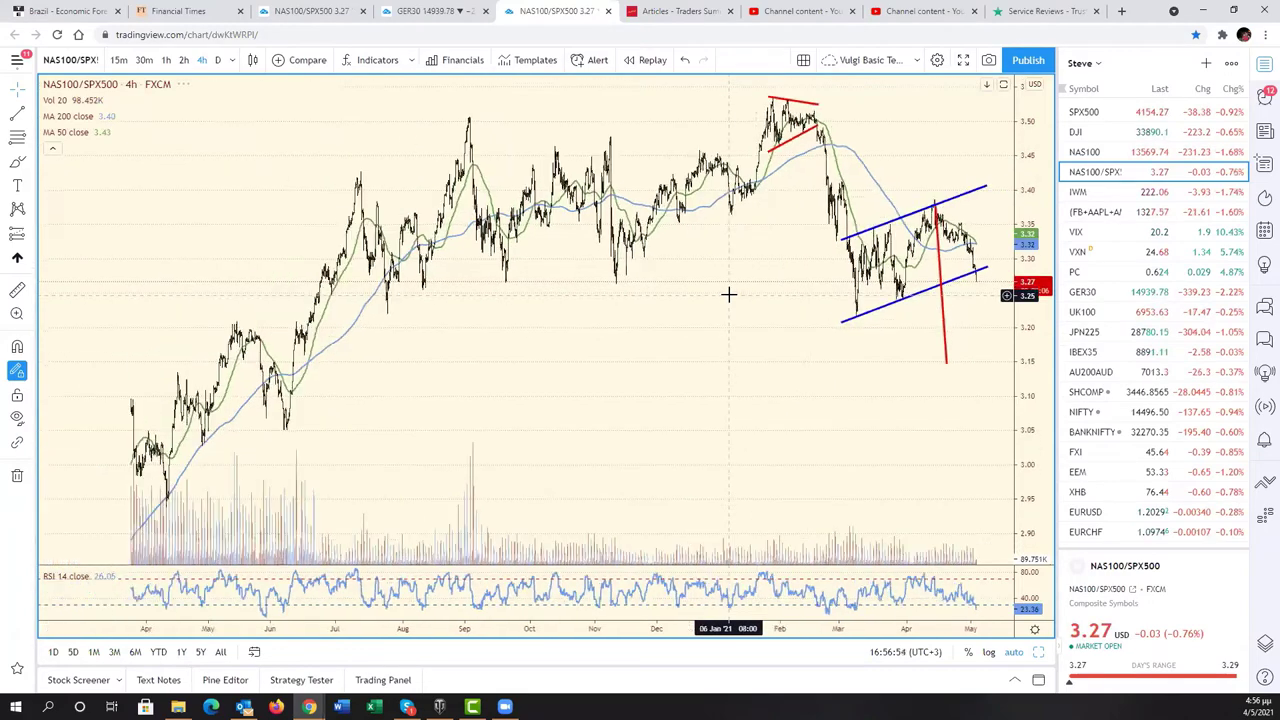
pyautogui.scroll(-1, 729, 293)
pyautogui.scroll(1, 729, 293)
pyautogui.scroll(2, 729, 293)
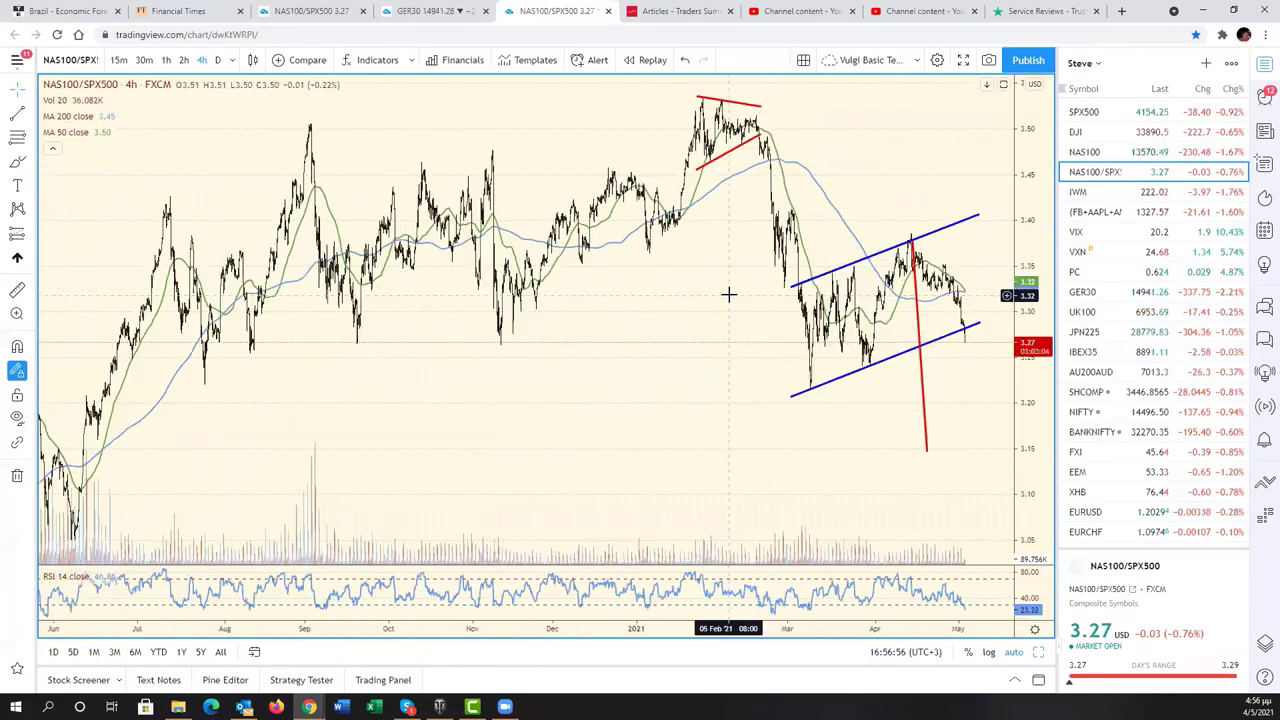
pyautogui.scroll(-2, 729, 293)
pyautogui.scroll(-1, 729, 293)
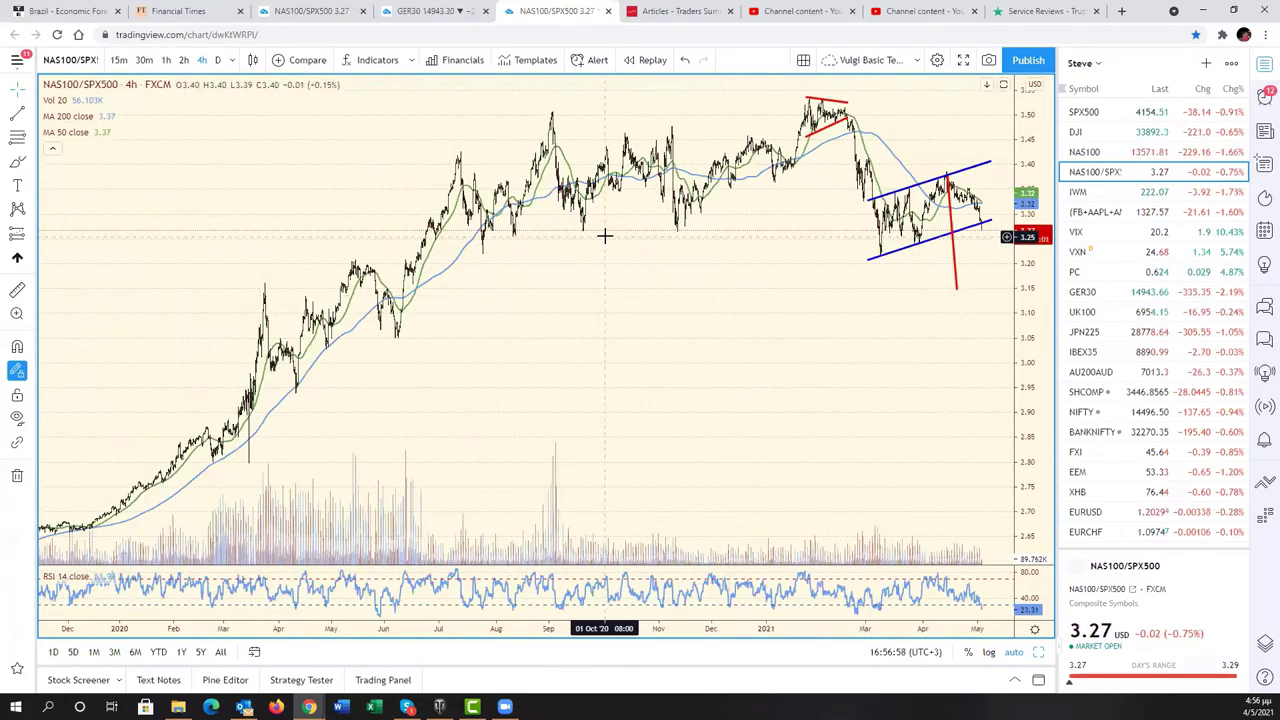
# Draw a falling red line across the 2020 highs and a rising one from the July 2020 low
pyautogui.click(503, 106)
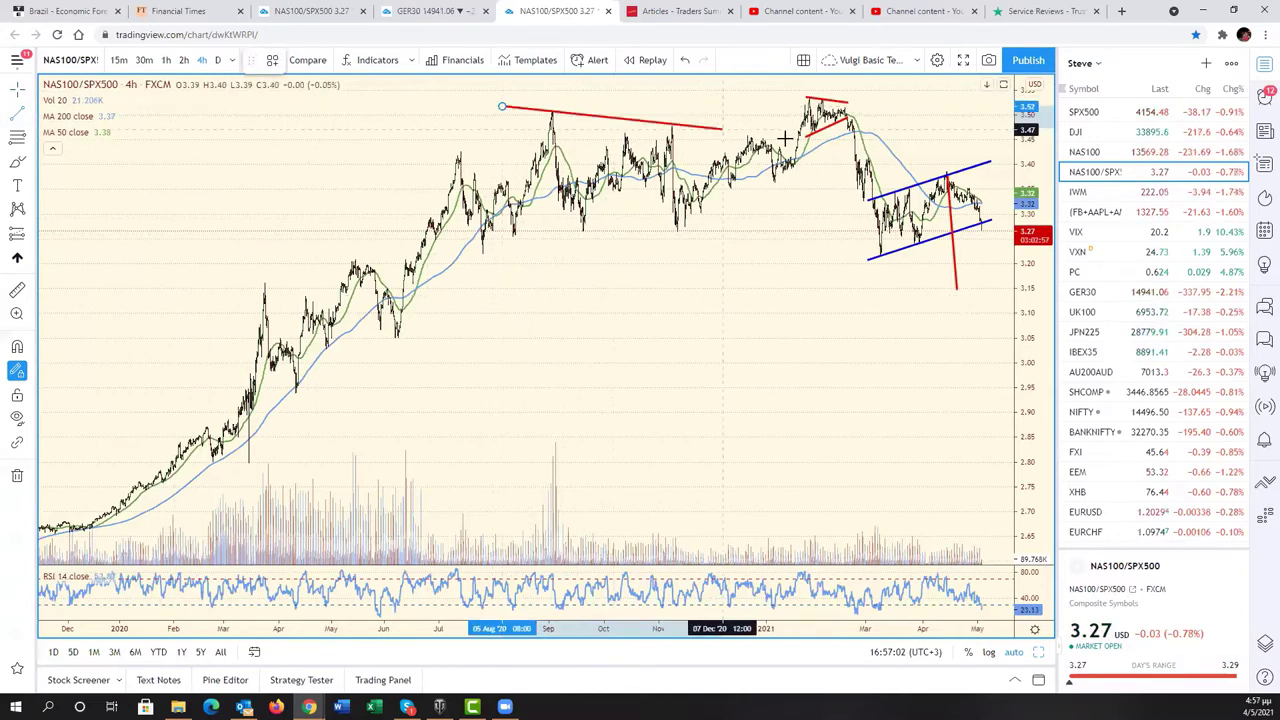
pyautogui.click(833, 145)
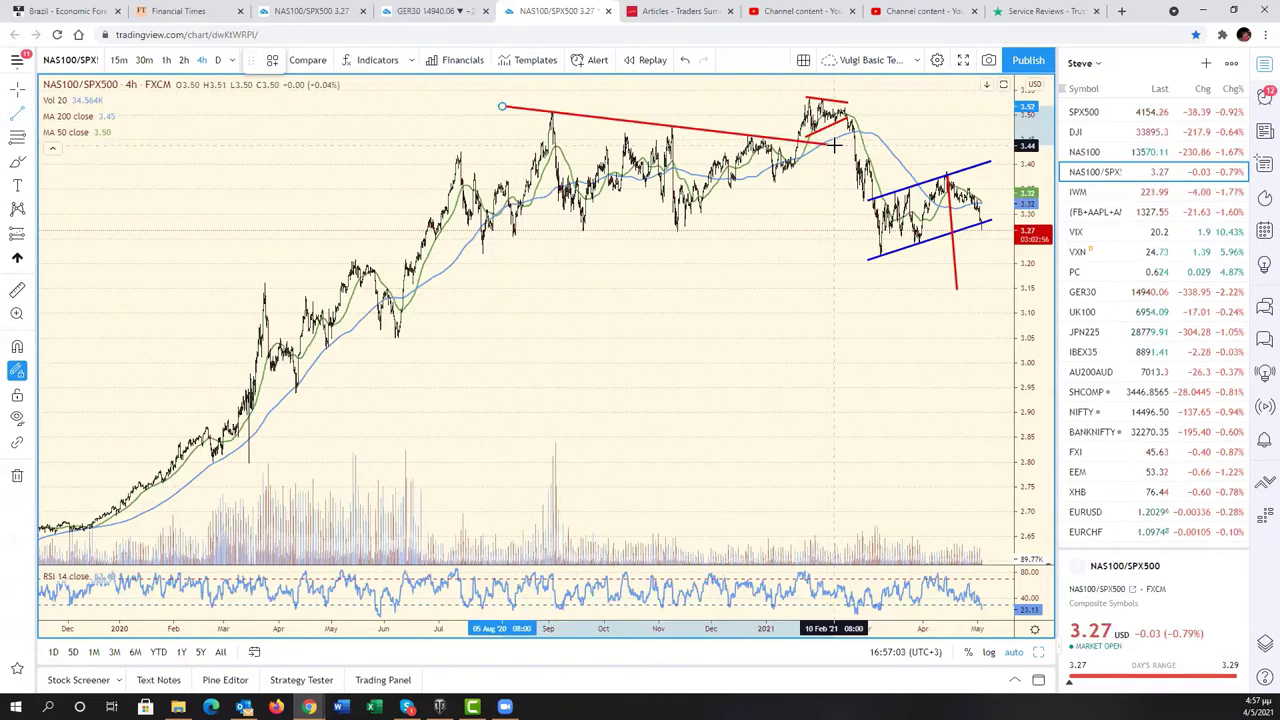
pyautogui.click(480, 254)
pyautogui.click(826, 207)
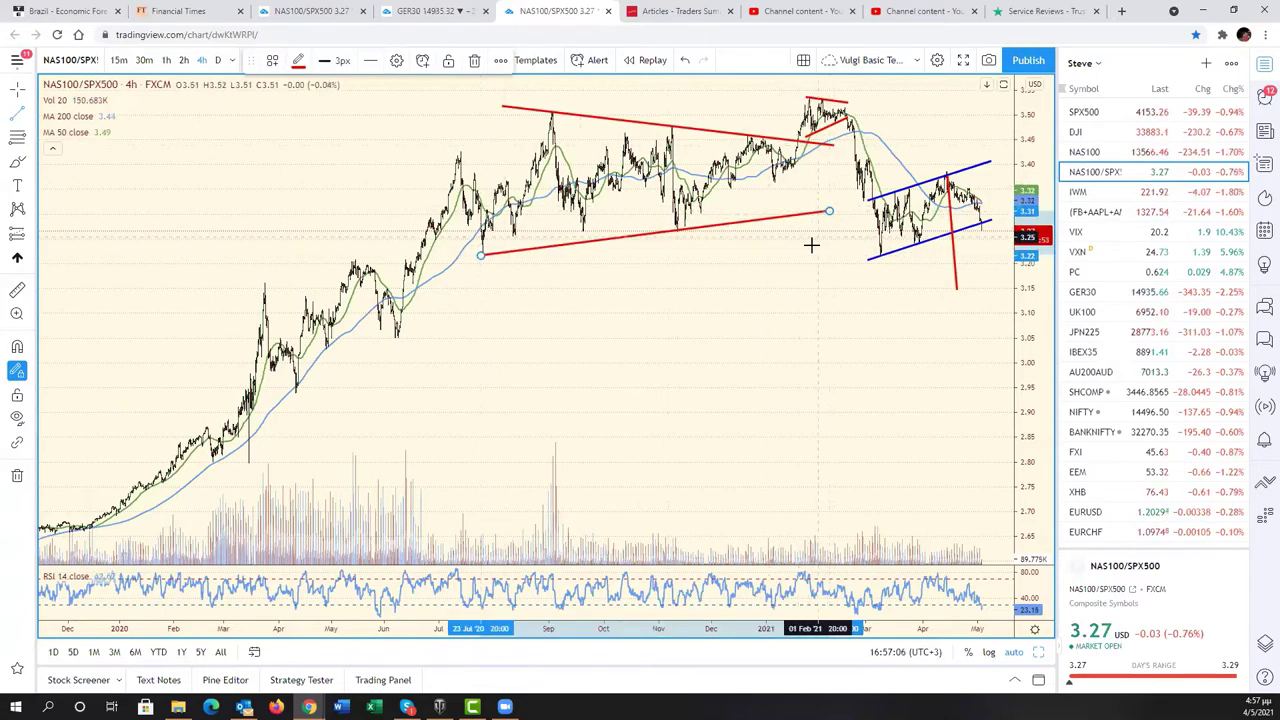
pyautogui.scroll(1, 811, 243)
pyautogui.scroll(1, 751, 215)
pyautogui.scroll(1, 801, 438)
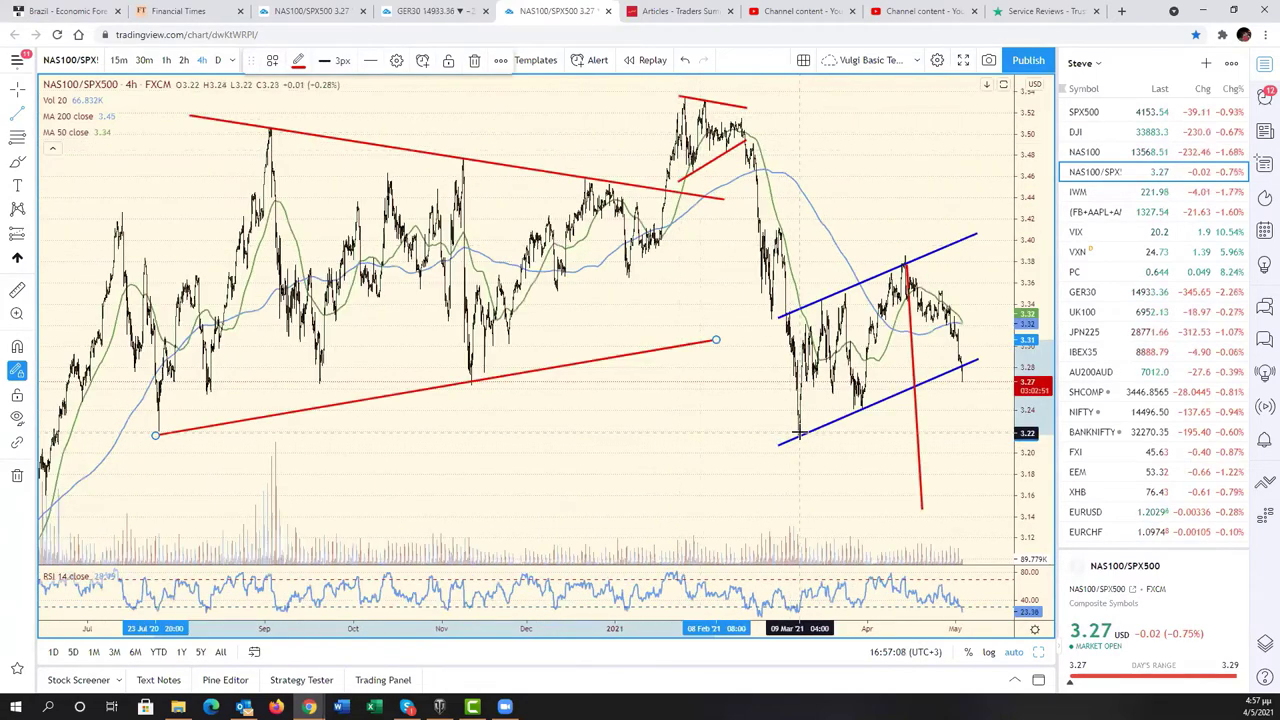
pyautogui.scroll(1, 800, 433)
pyautogui.scroll(1, 729, 343)
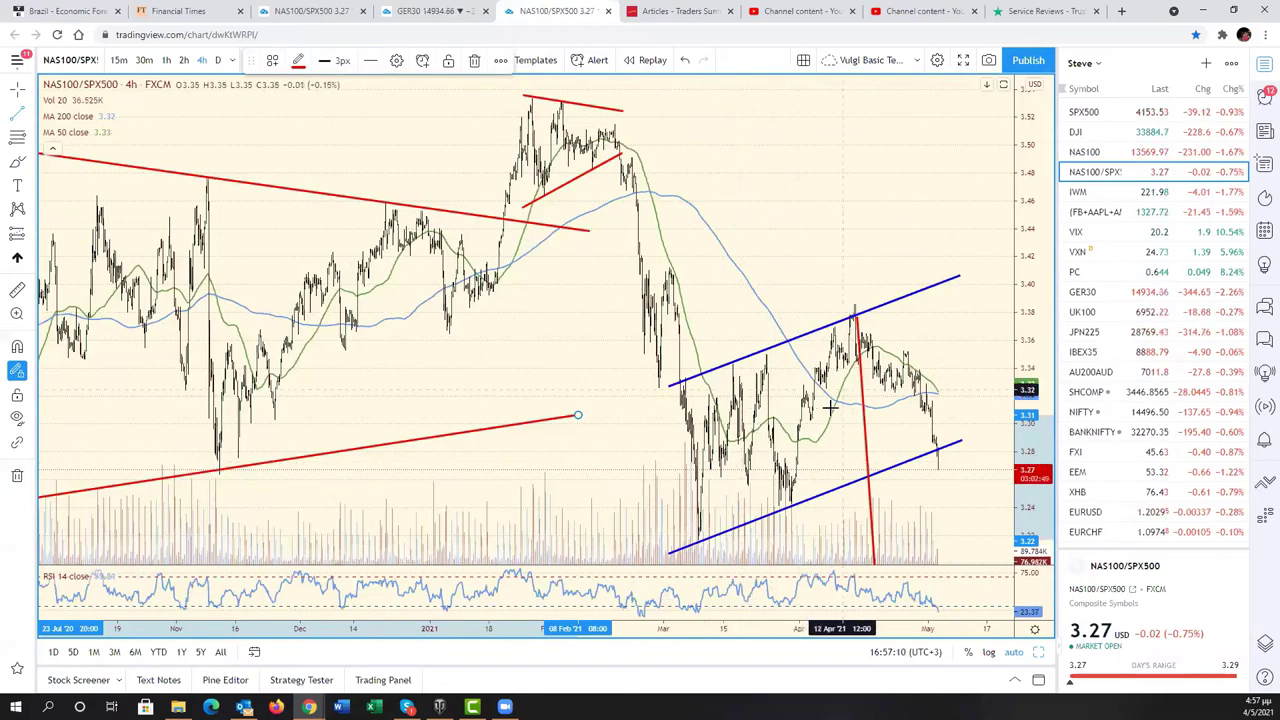
pyautogui.scroll(1, 780, 395)
pyautogui.scroll(1, 686, 380)
pyautogui.scroll(1, 643, 357)
pyautogui.scroll(1, 645, 358)
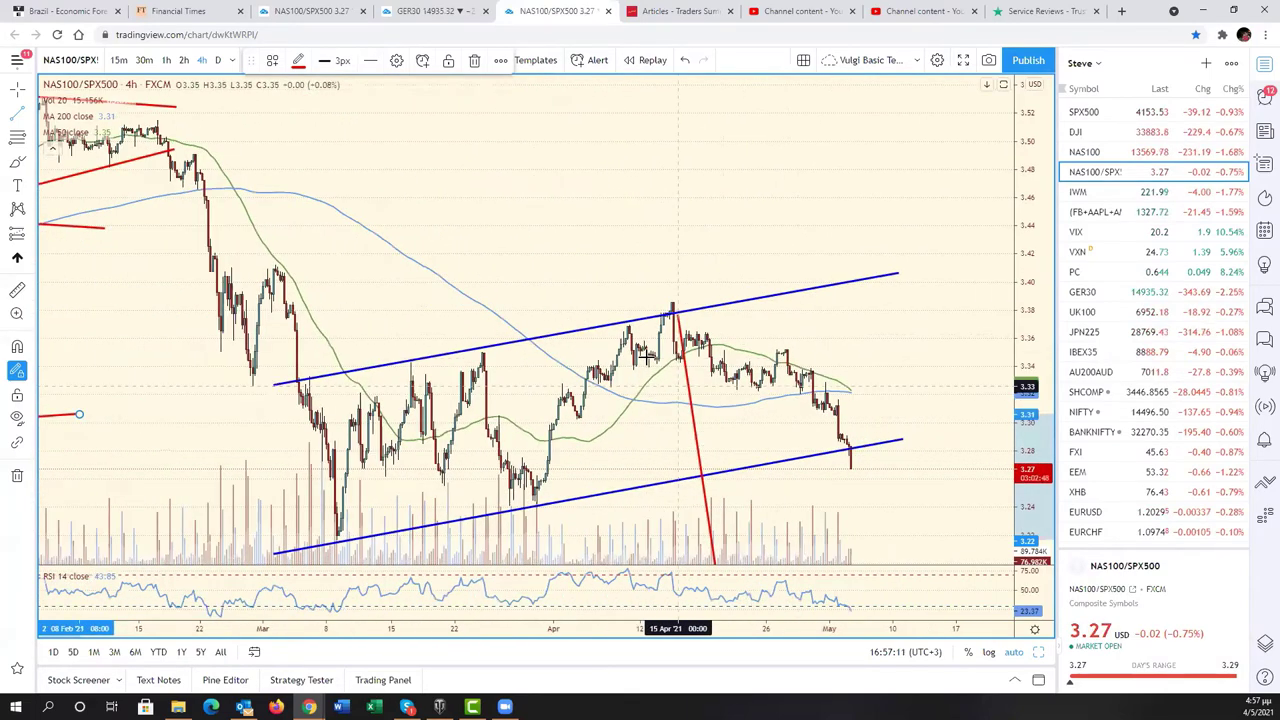
pyautogui.scroll(-1, 658, 391)
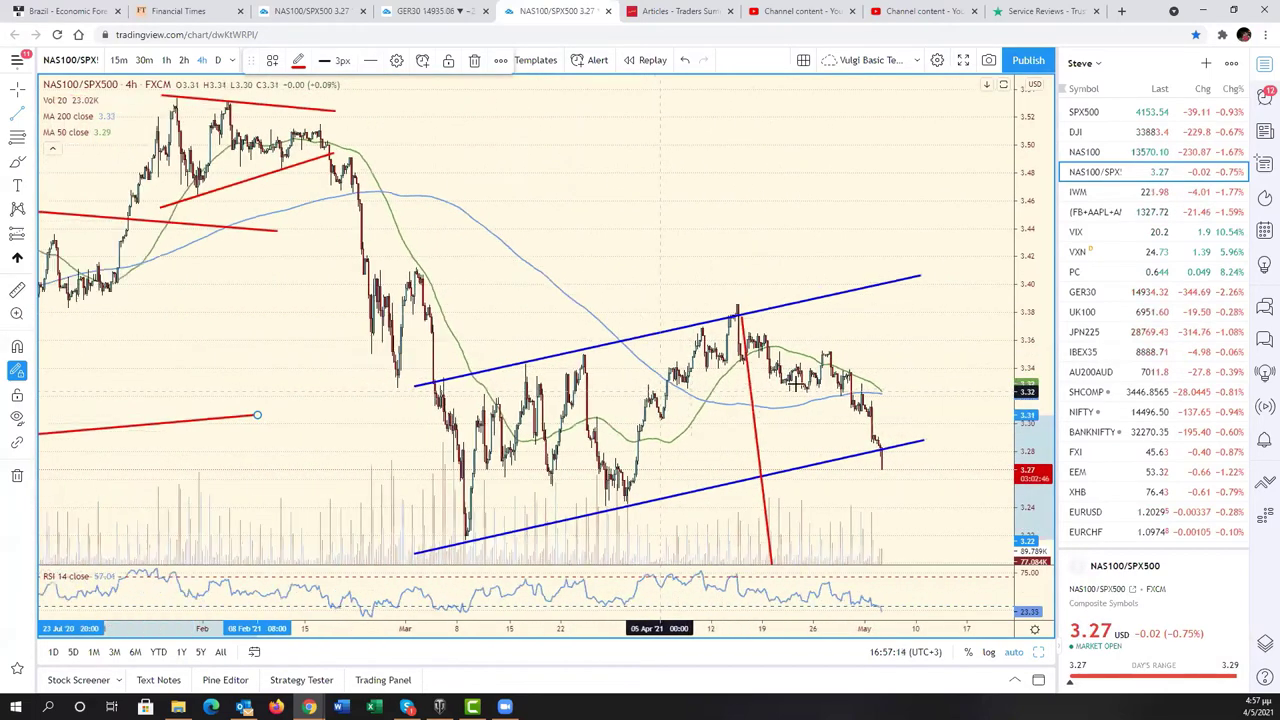
pyautogui.scroll(-1, 800, 370)
pyautogui.scroll(-1, 951, 343)
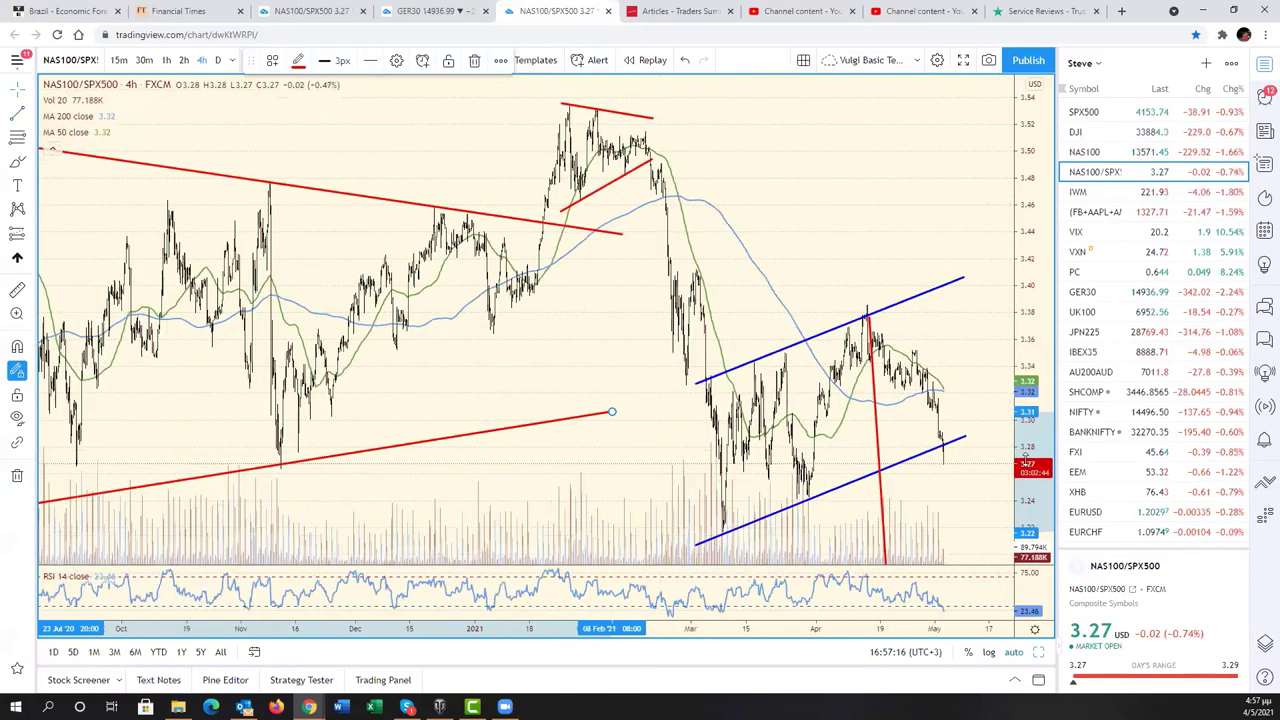
pyautogui.scroll(-2, 612, 411)
pyautogui.scroll(-1, 730, 375)
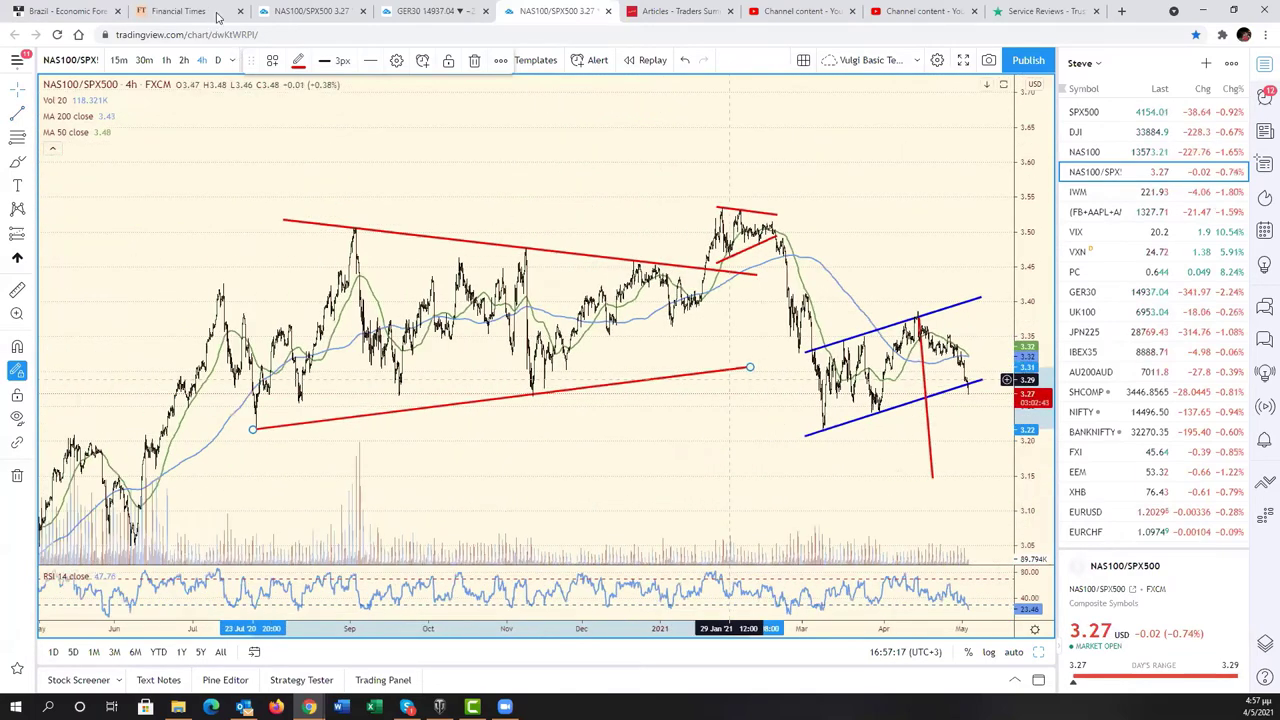
# Switch to the daily six-chart layout tab and load gold XAUUSD into the centre chart
pyautogui.click(300, 11)
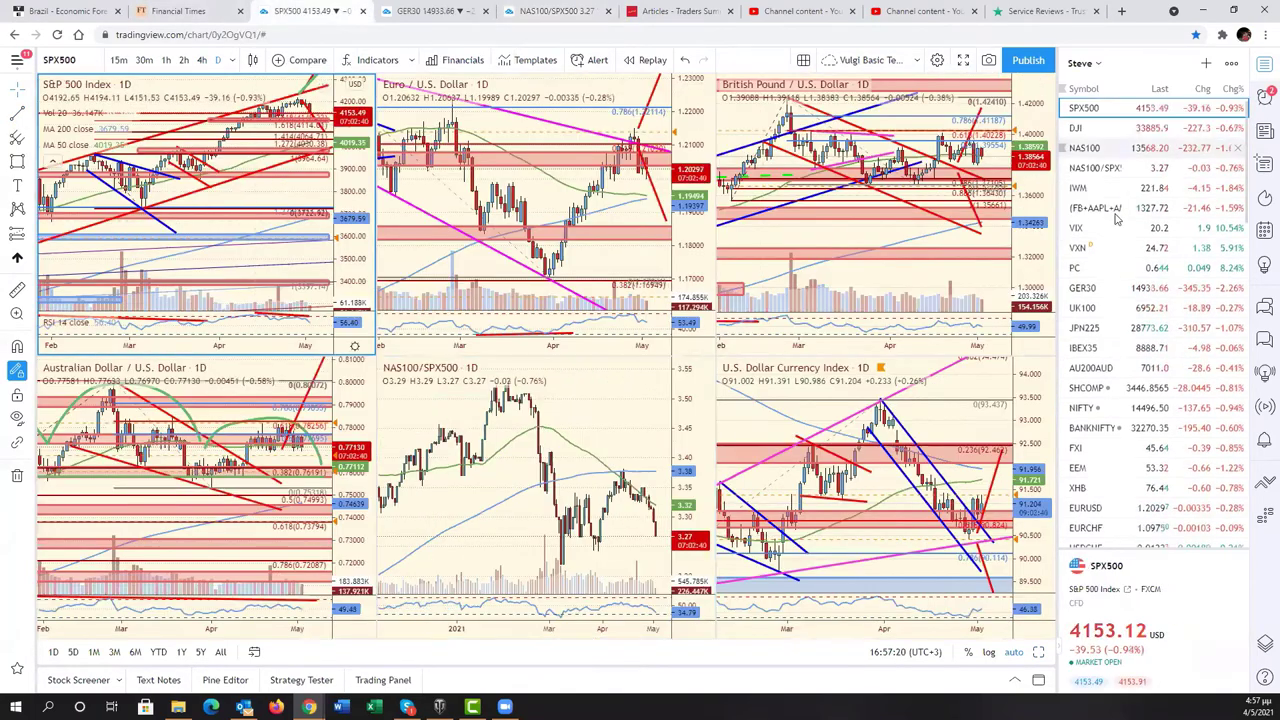
pyautogui.scroll(-5, 1106, 371)
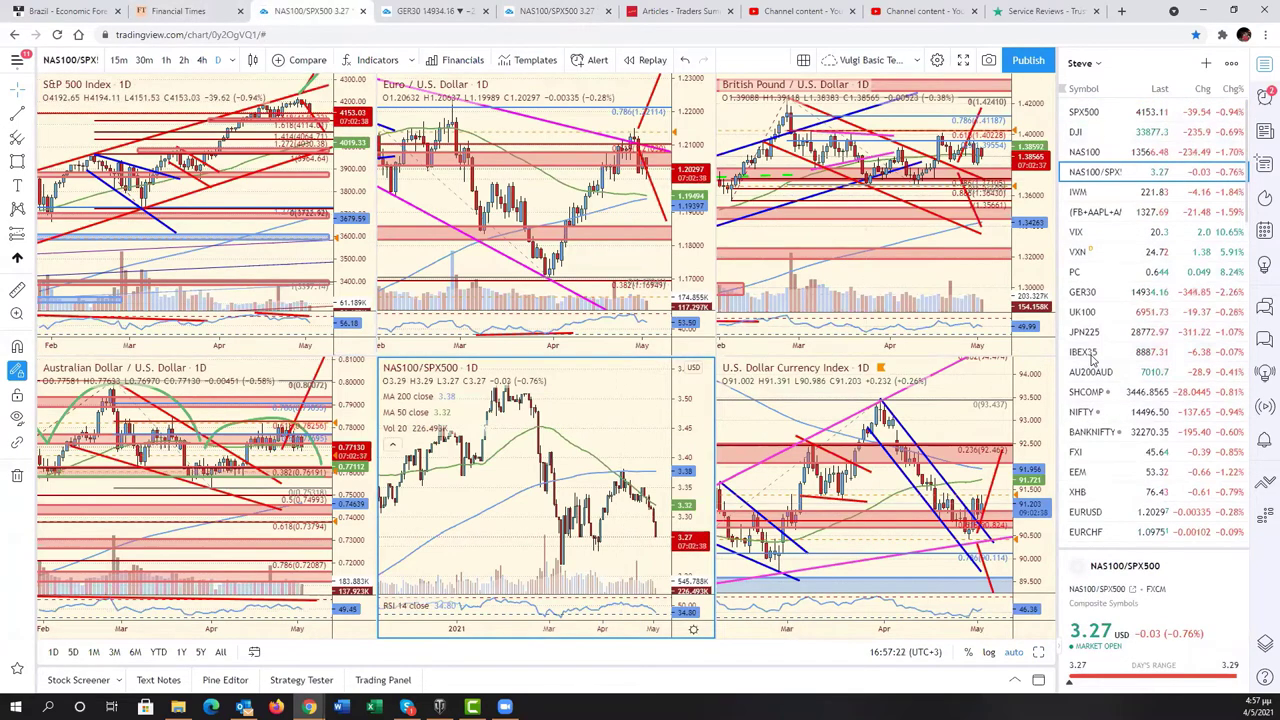
pyautogui.scroll(-3, 1106, 371)
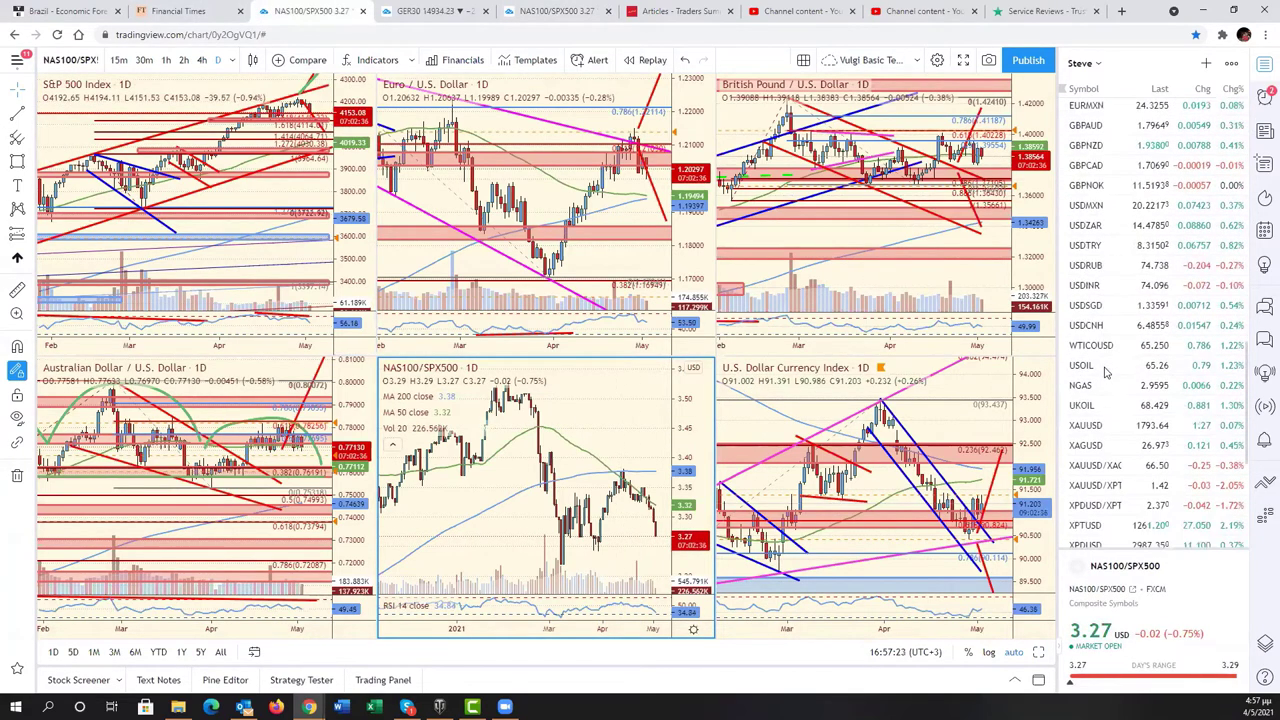
pyautogui.click(1100, 425)
# Load NAS100/SPX500 into the top-left chart, maximize it and zoom out over several years
pyautogui.click(290, 196)
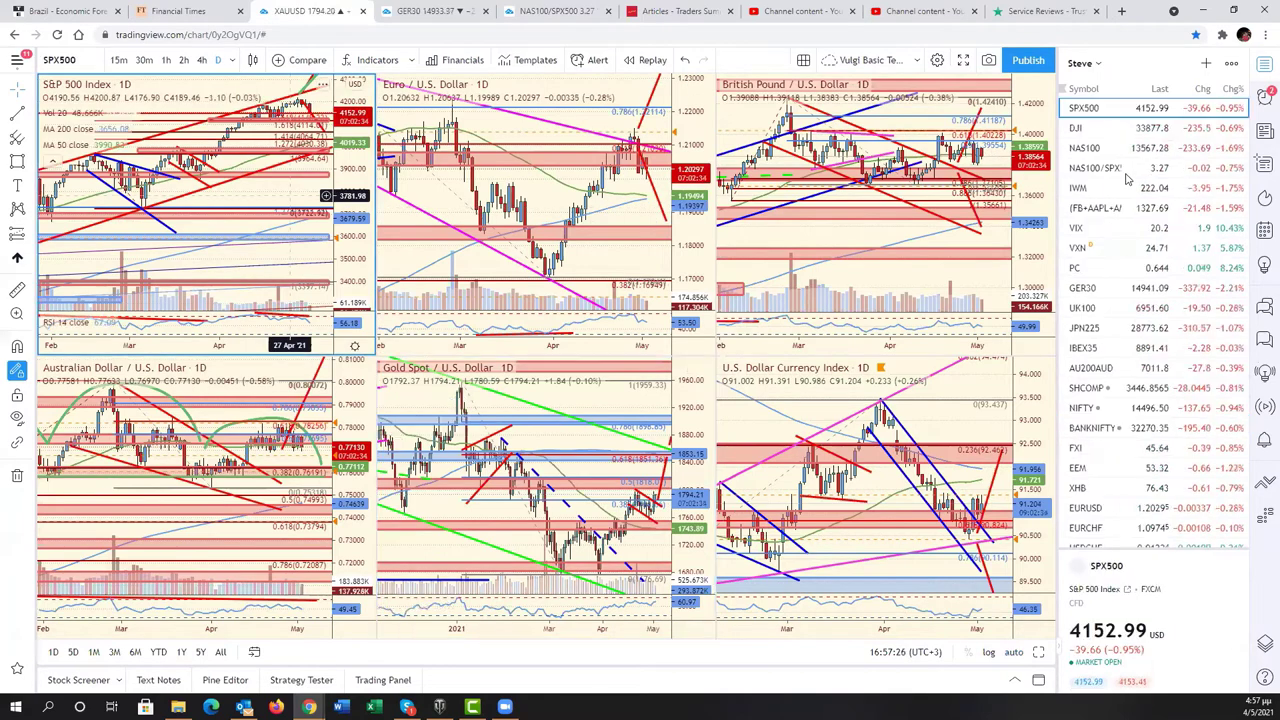
pyautogui.click(1095, 172)
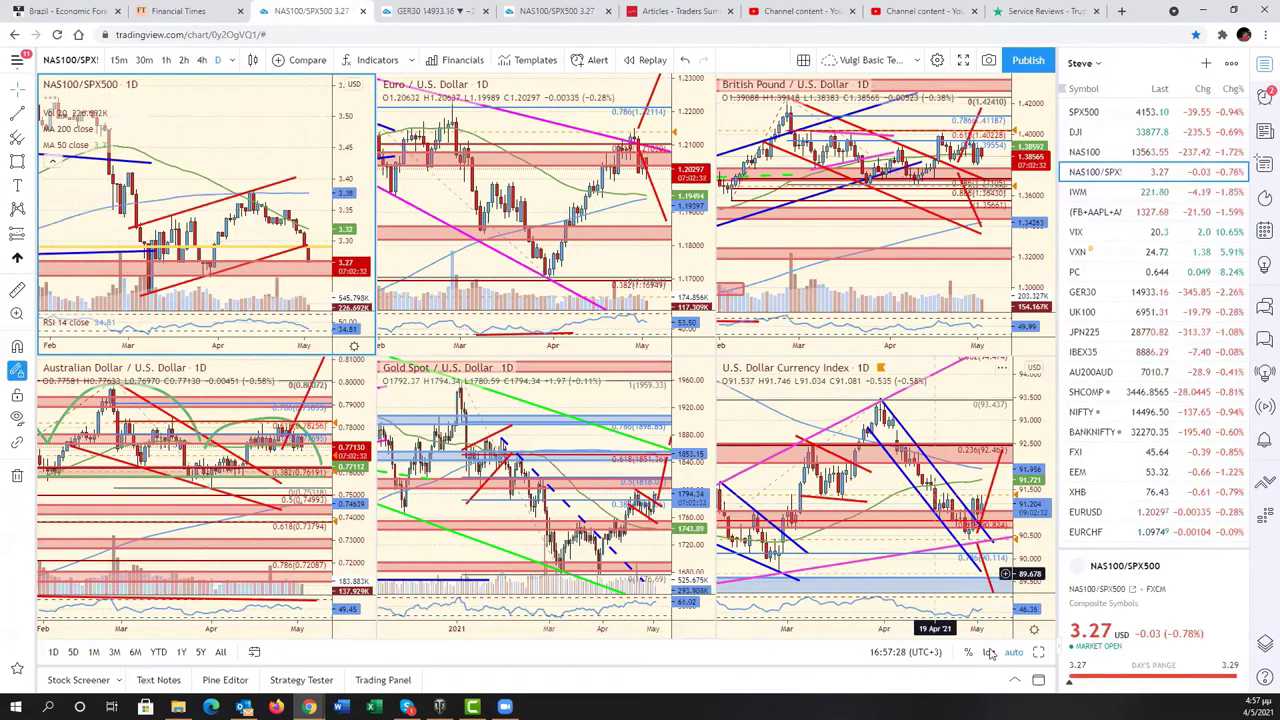
pyautogui.hotkey('alt', 'Return')
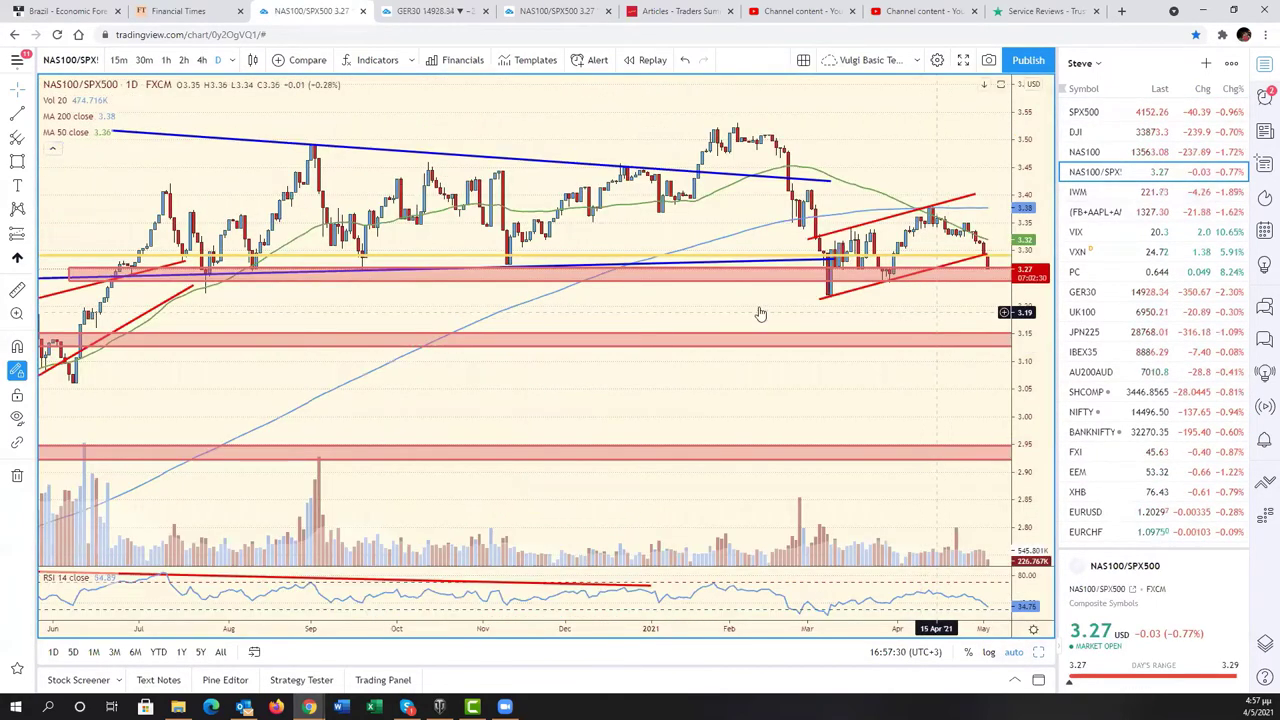
pyautogui.scroll(-2, 760, 314)
pyautogui.scroll(-2, 800, 340)
pyautogui.scroll(-2, 832, 322)
pyautogui.scroll(-2, 832, 322)
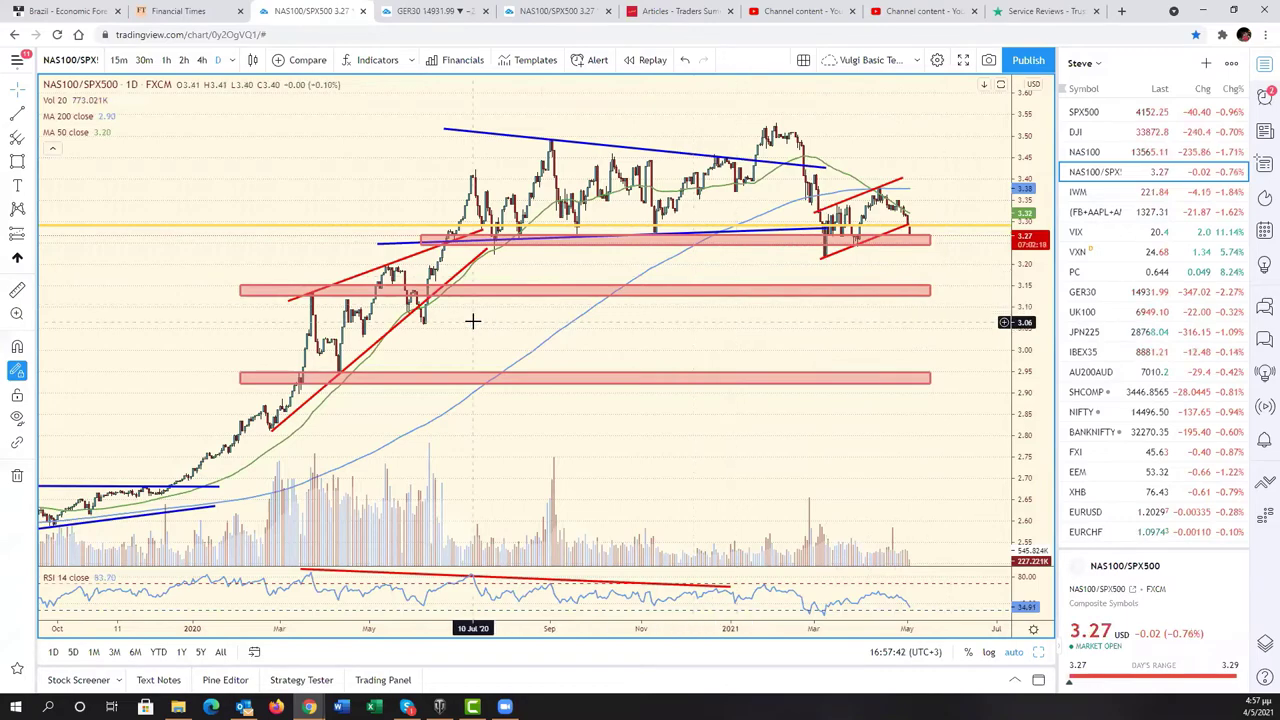
pyautogui.scroll(-5, 472, 320)
pyautogui.scroll(-5, 471, 320)
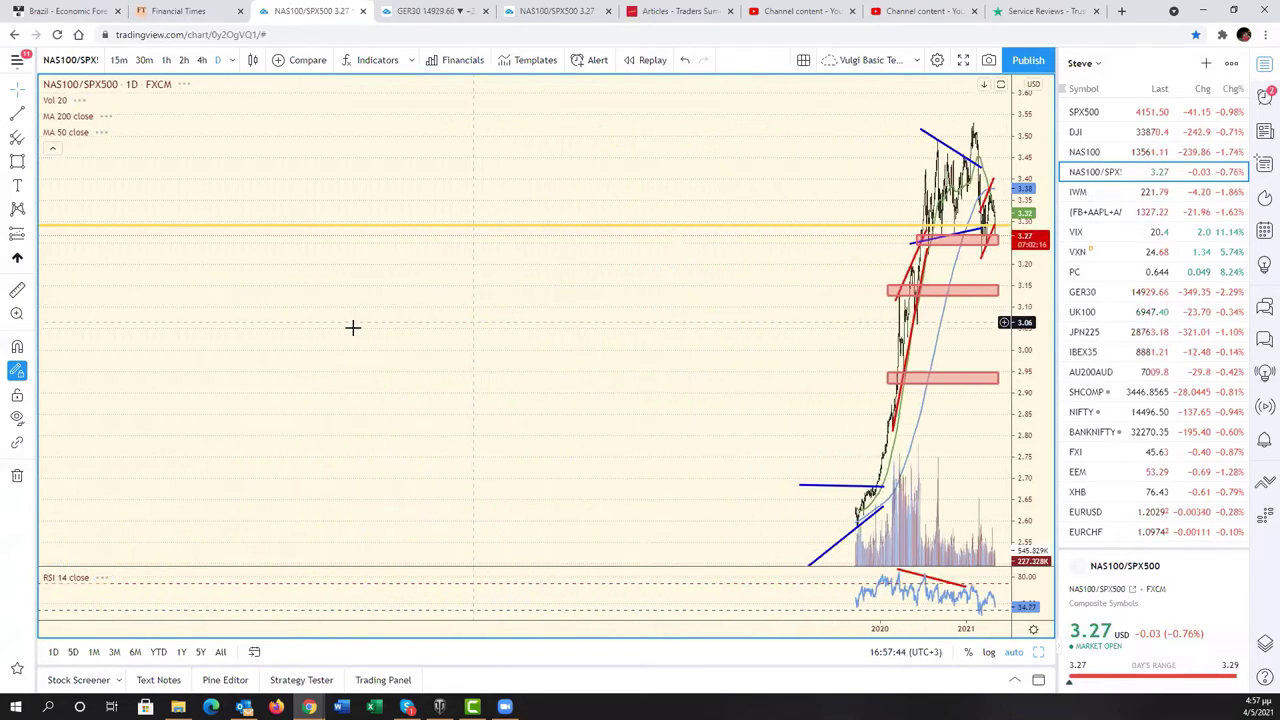
pyautogui.moveTo(497, 345); pyautogui.dragTo(894, 277)
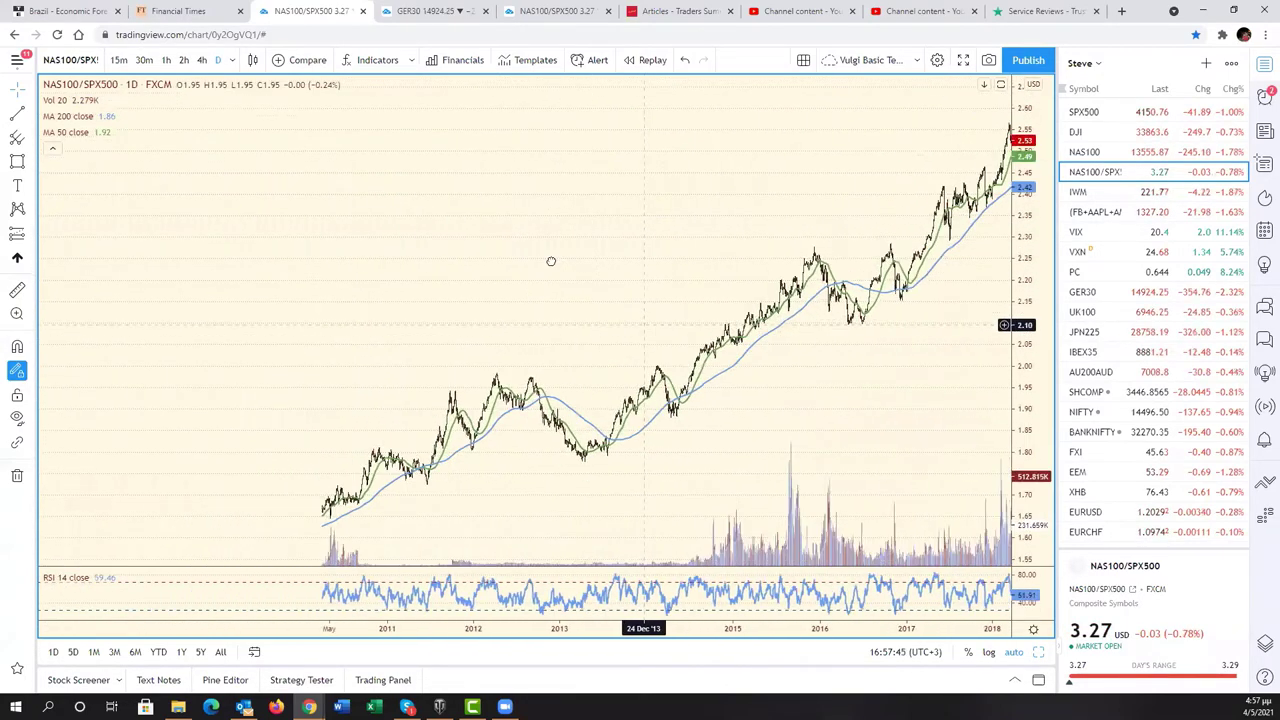
pyautogui.moveTo(549, 260); pyautogui.dragTo(848, 255)
pyautogui.moveTo(352, 258); pyautogui.dragTo(629, 257)
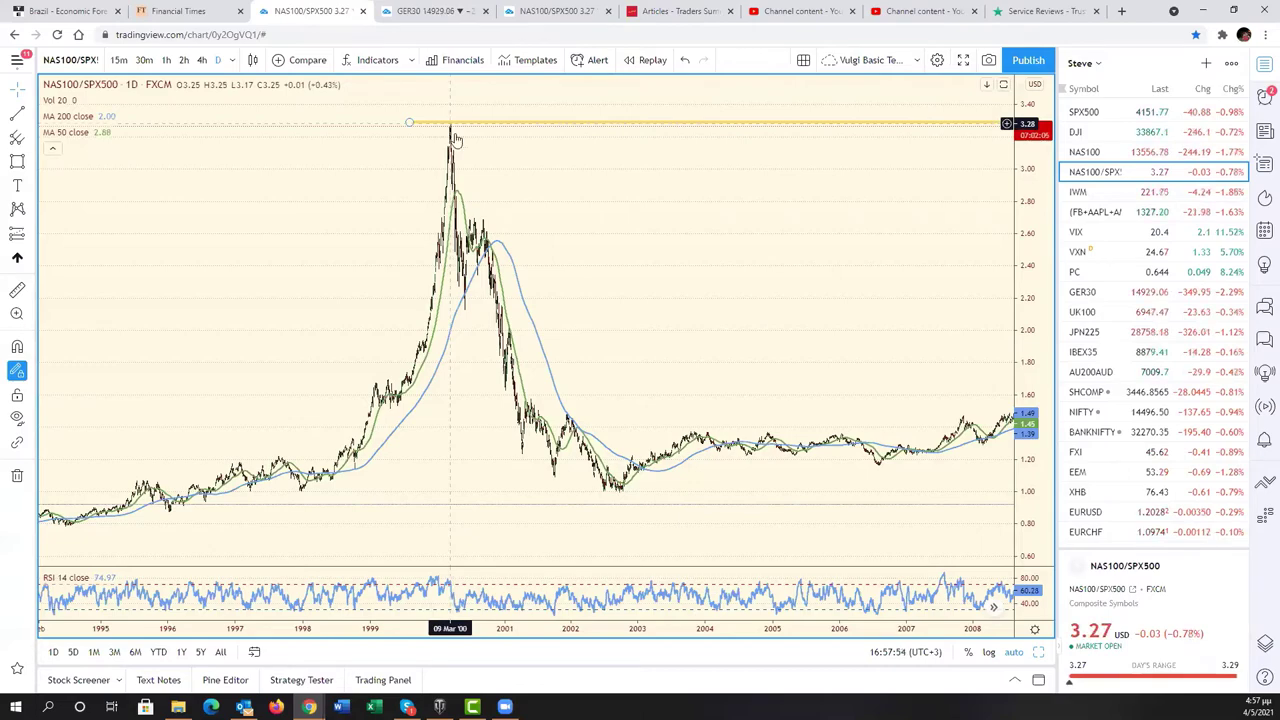
pyautogui.hscroll(10, 711, 257)
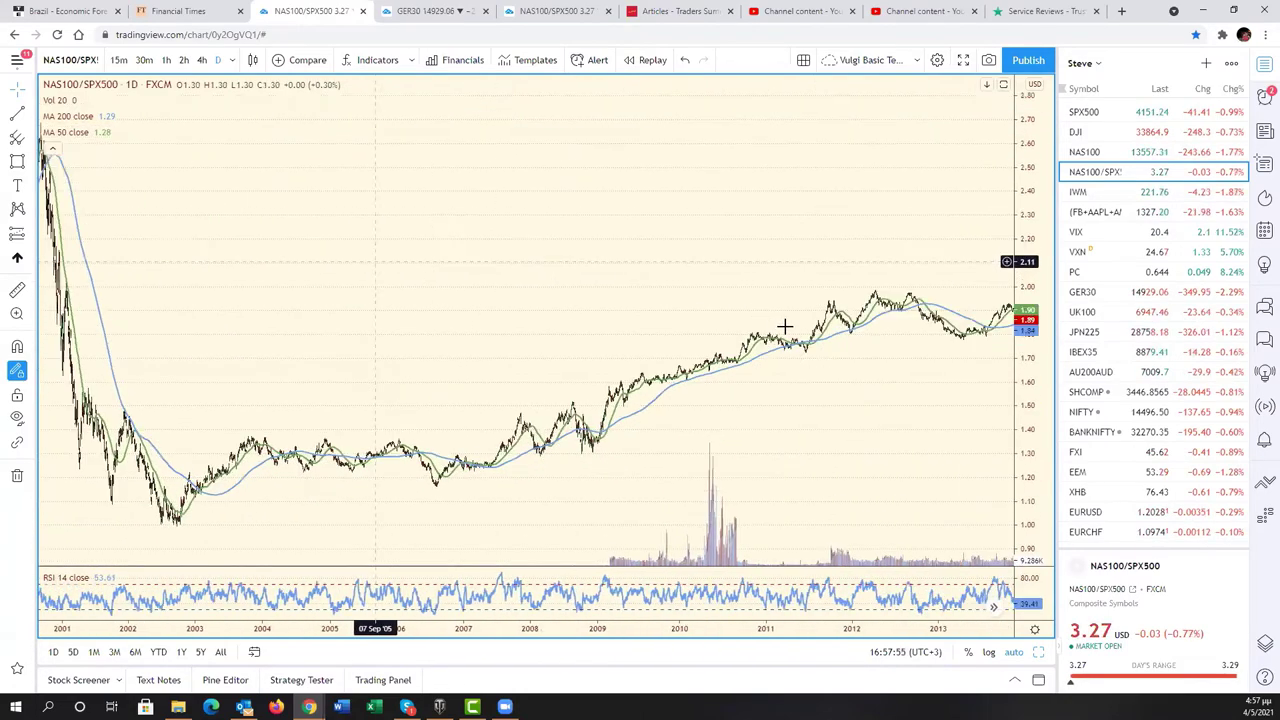
pyautogui.hscroll(5, 566, 357)
pyautogui.hscroll(5, 800, 357)
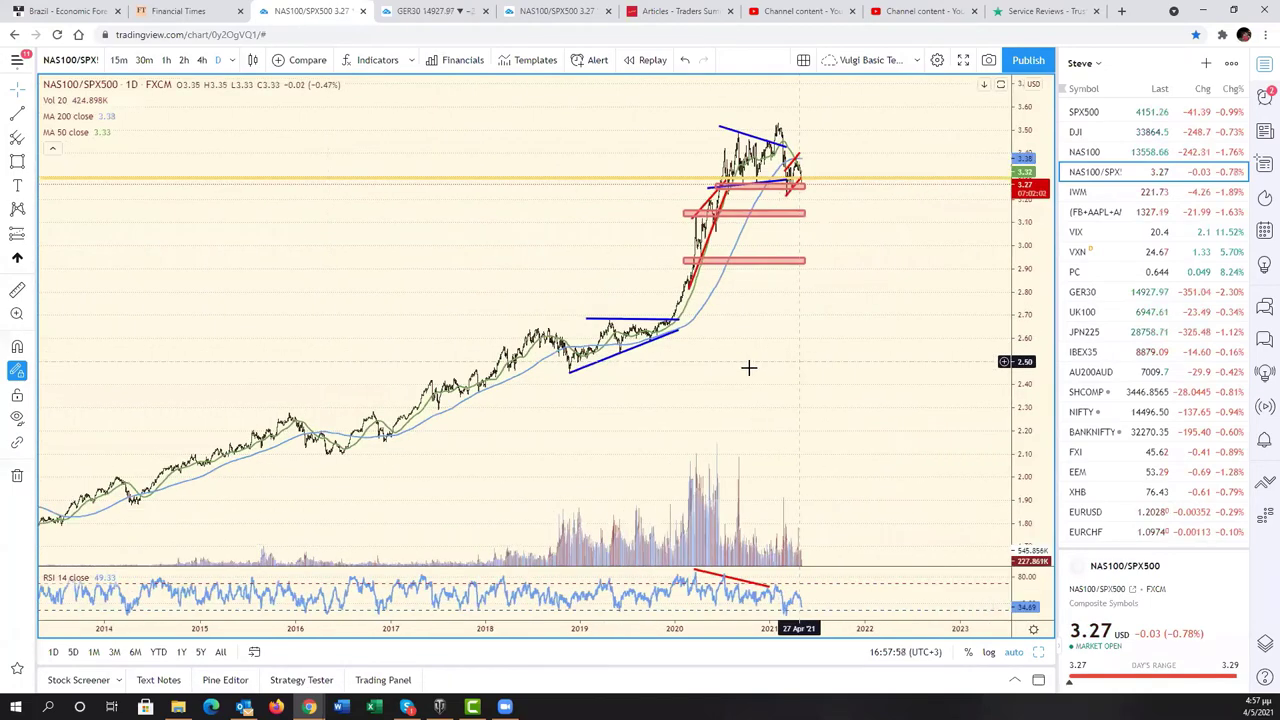
pyautogui.hscroll(5, 748, 366)
pyautogui.hscroll(5, 700, 366)
pyautogui.hscroll(-2, 694, 226)
pyautogui.hscroll(-5, 688, 212)
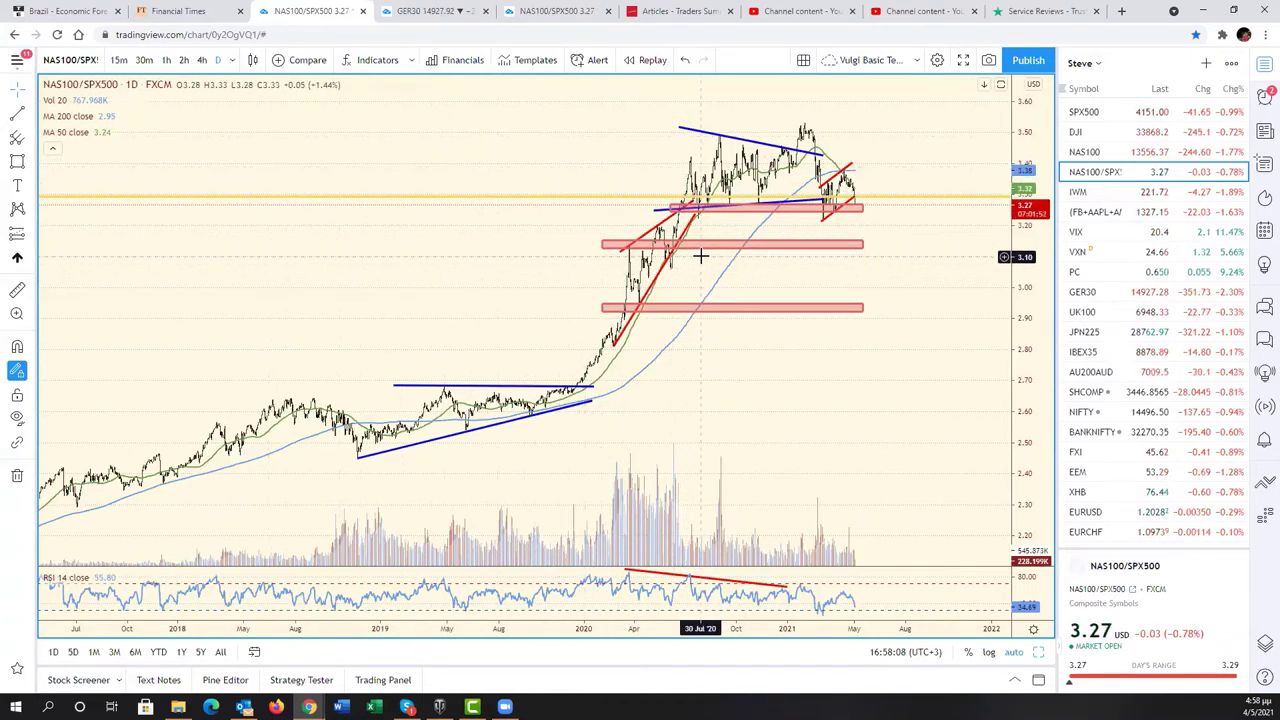
pyautogui.scroll(2, 737, 294)
pyautogui.scroll(1, 737, 294)
pyautogui.scroll(1, 716, 303)
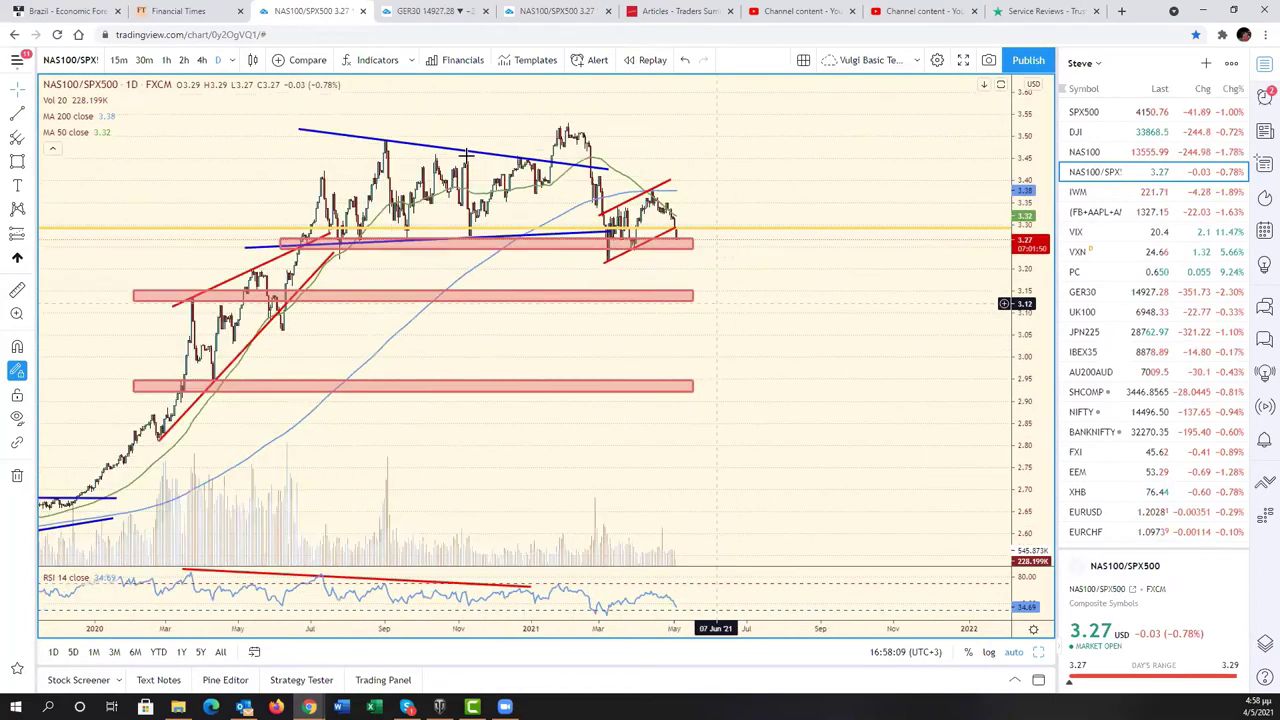
pyautogui.scroll(1, 716, 303)
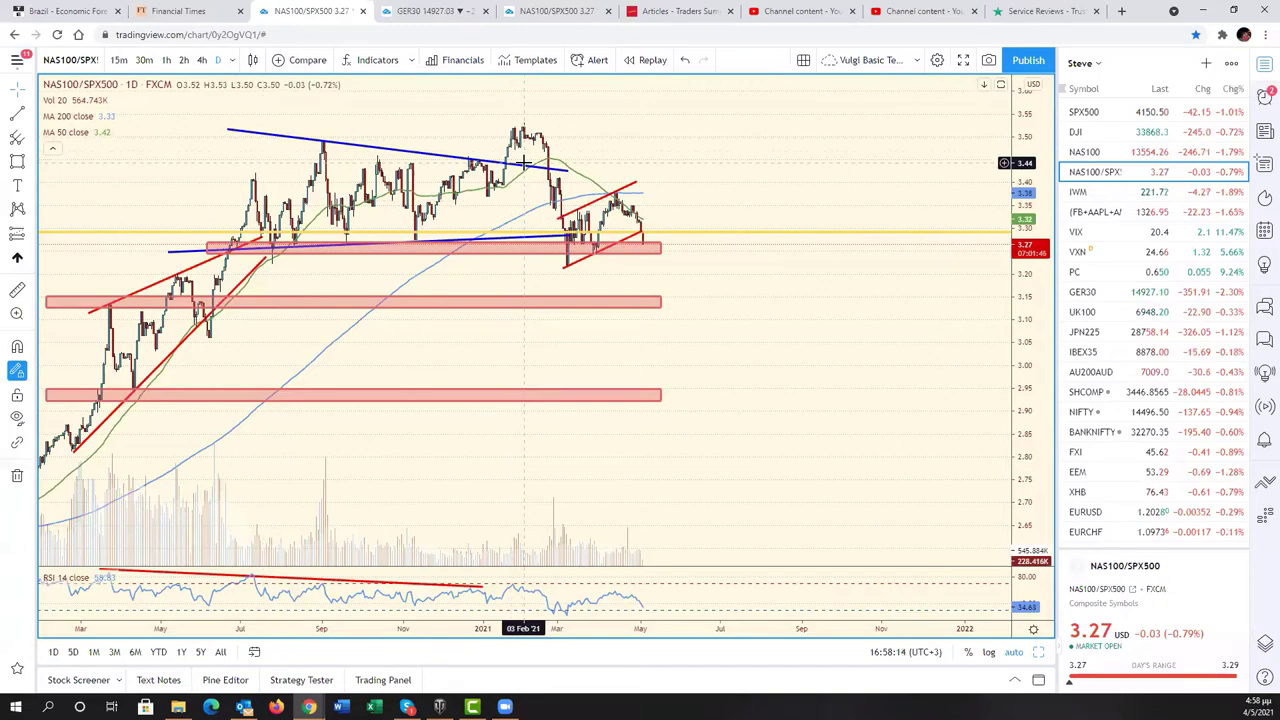
pyautogui.scroll(1, 572, 225)
pyautogui.scroll(1, 576, 251)
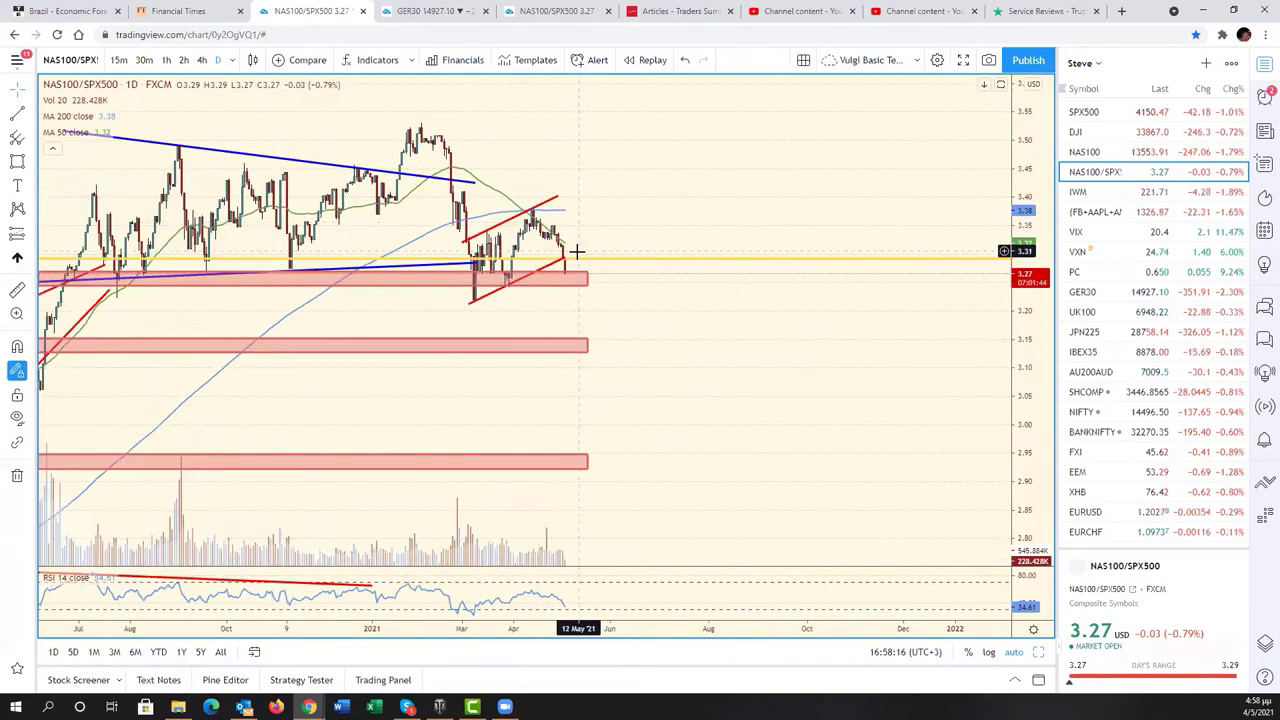
pyautogui.scroll(-3, 700, 245)
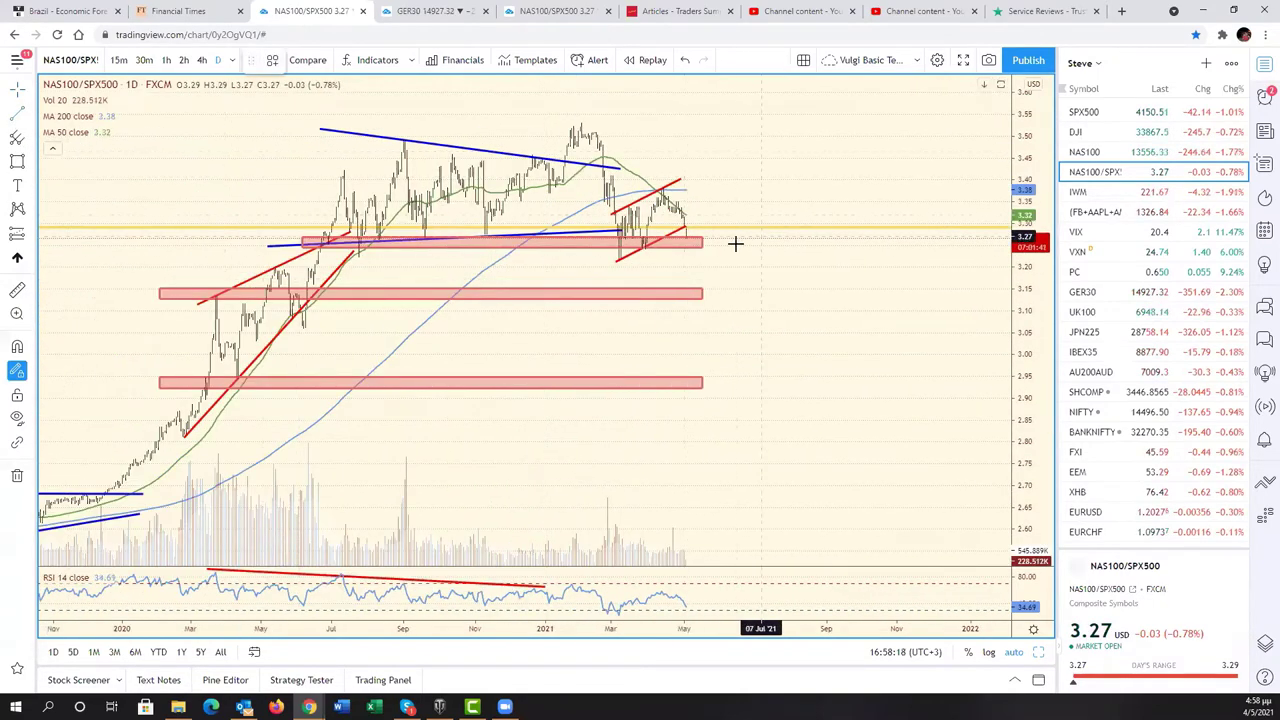
# Draw a steep projected drop, then a Fib extension from February peak, March low, April high
pyautogui.click(684, 232)
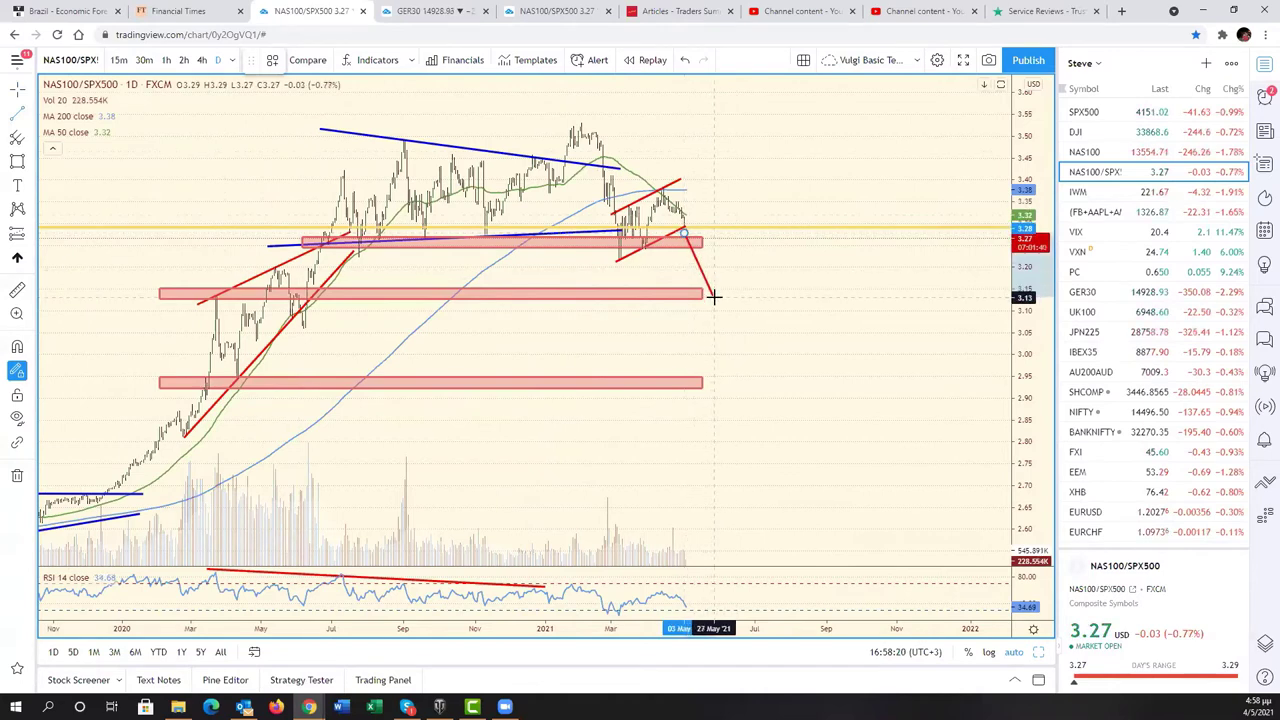
pyautogui.click(711, 304)
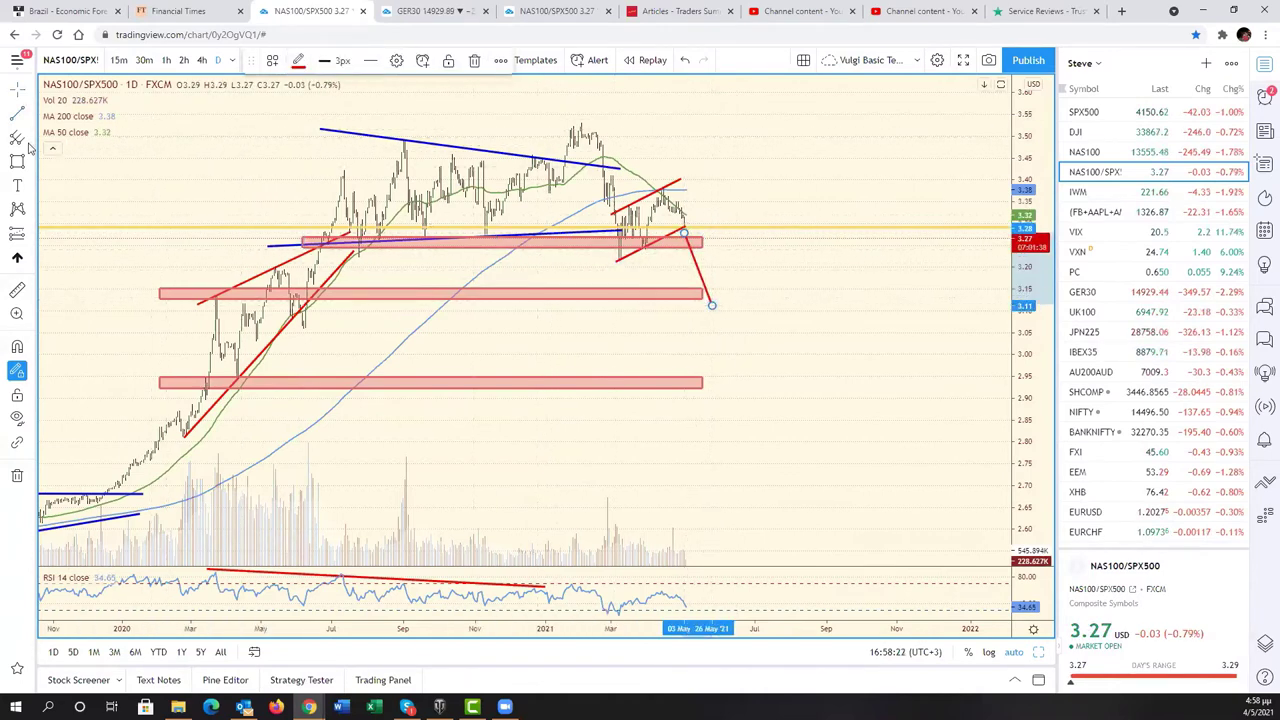
pyautogui.click(34, 242)
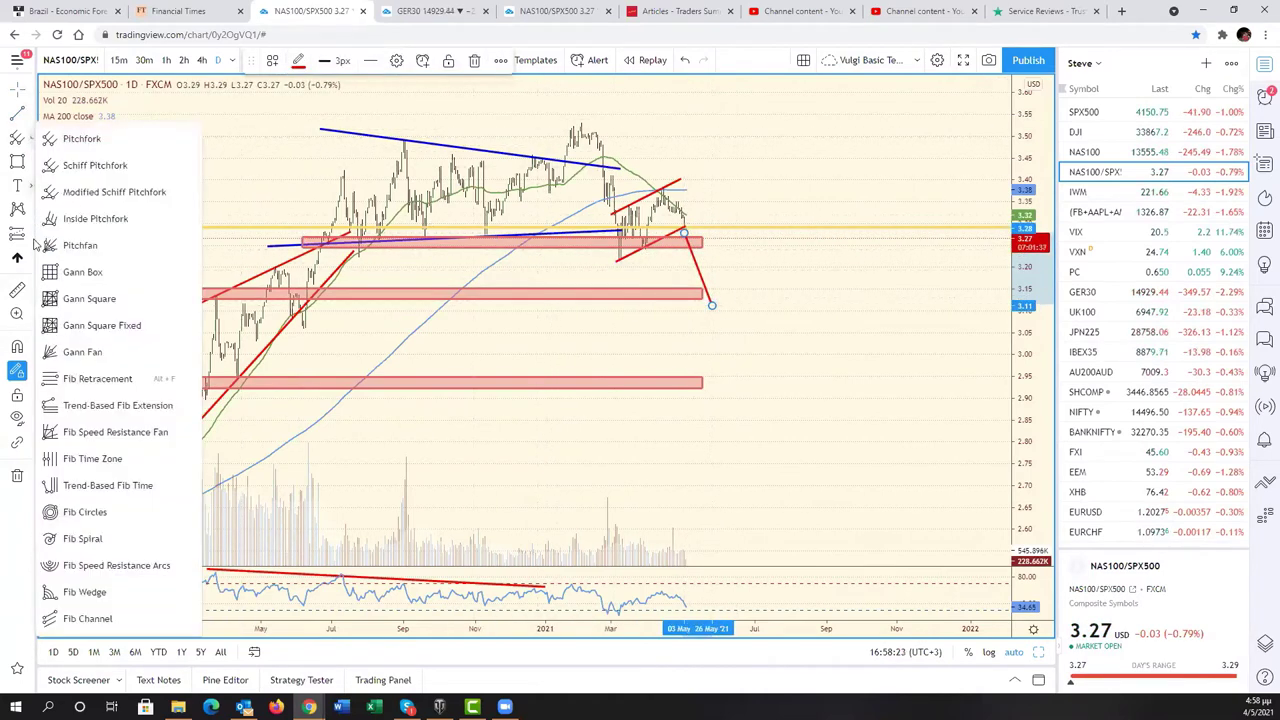
pyautogui.click(133, 407)
pyautogui.click(16, 346)
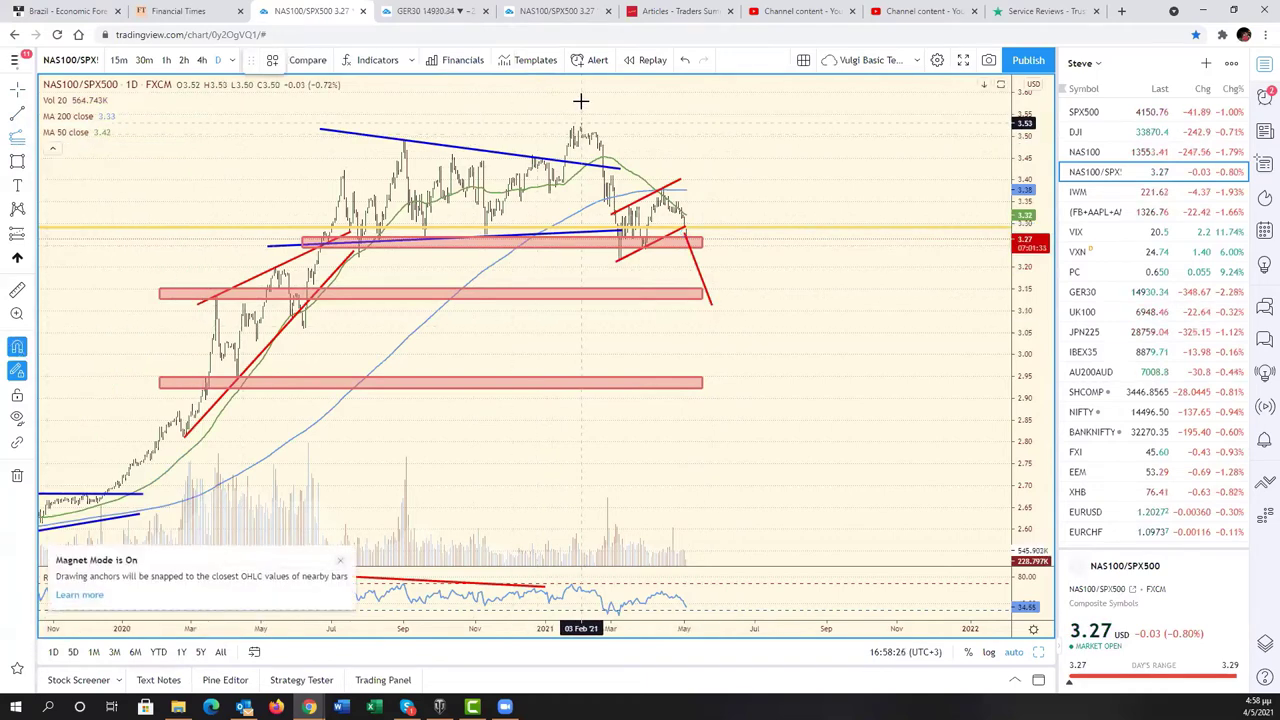
pyautogui.click(580, 101)
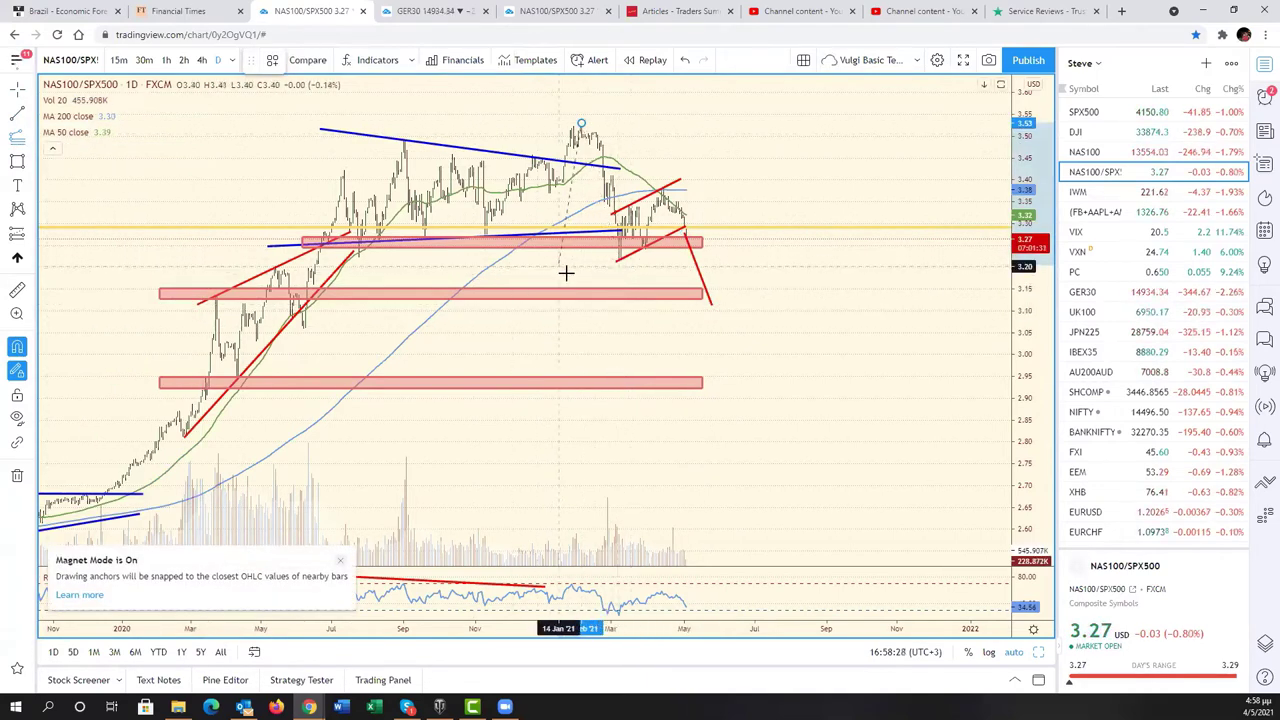
pyautogui.click(619, 266)
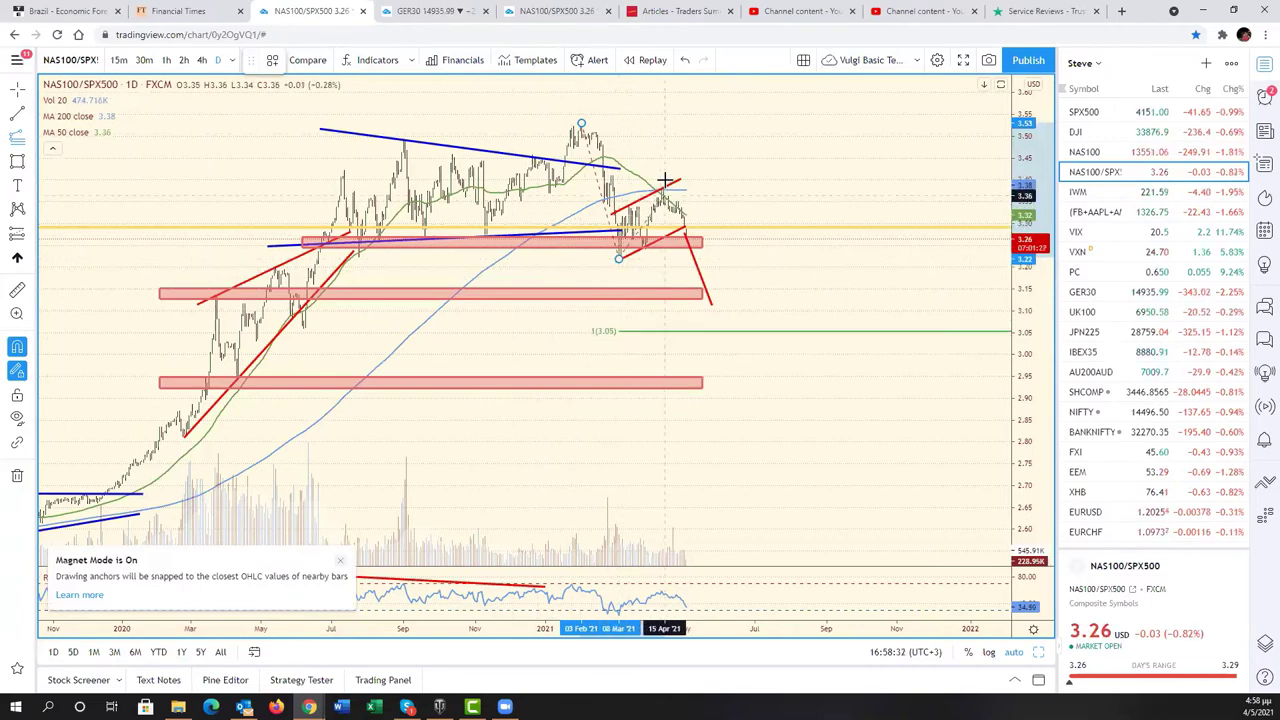
pyautogui.click(663, 189)
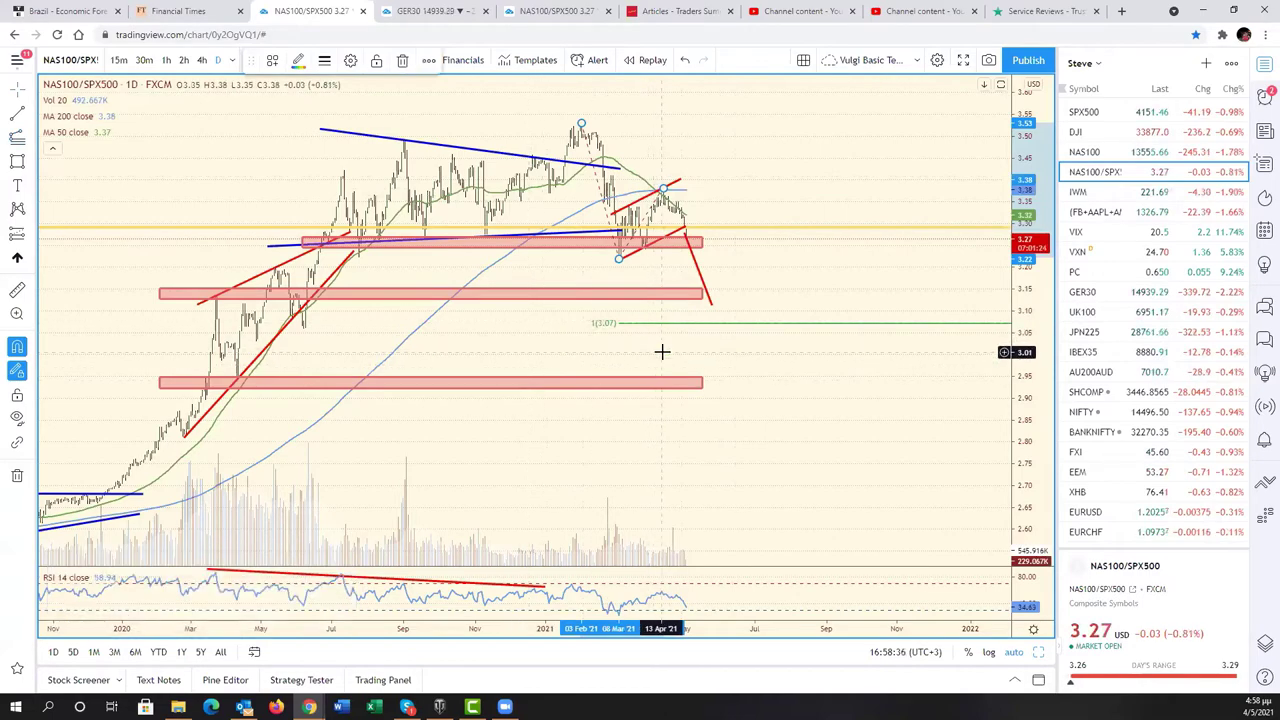
# Lengthen the upper red channel line into mid-May, reaching about 3.42
pyautogui.scroll(2, 614, 369)
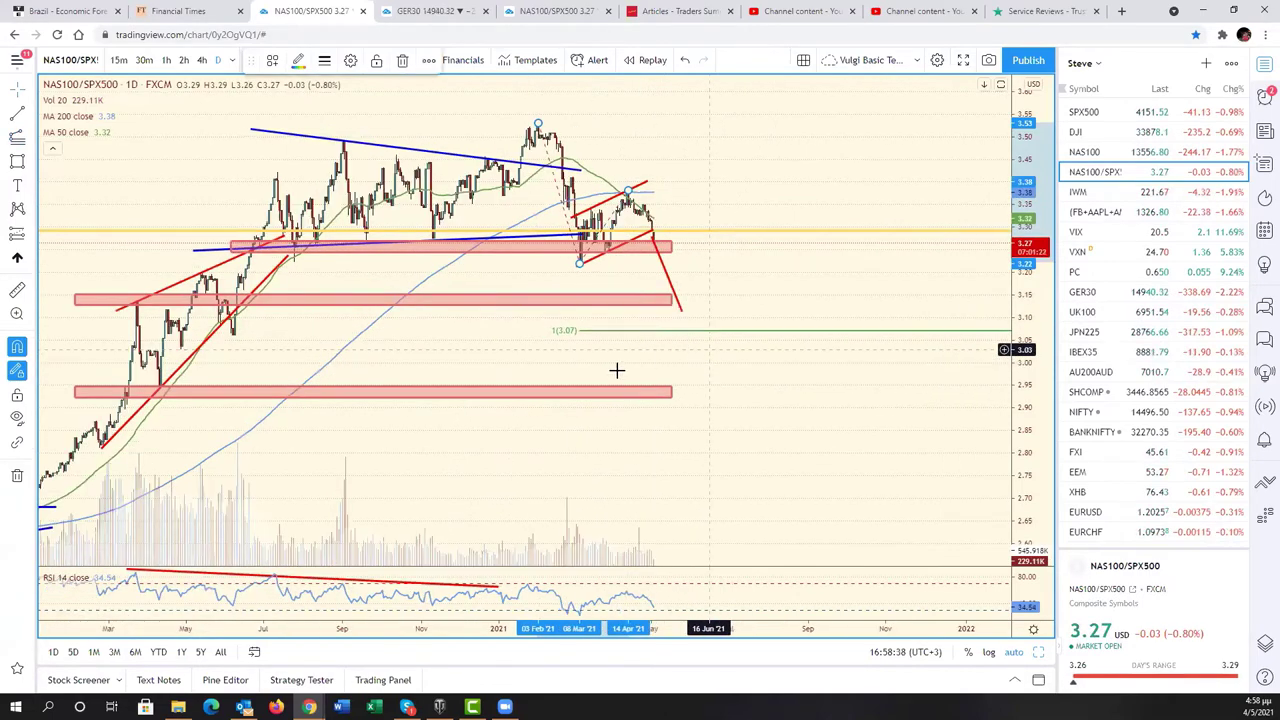
pyautogui.scroll(3, 617, 385)
pyautogui.scroll(2, 889, 369)
pyautogui.scroll(2, 731, 340)
pyautogui.scroll(1, 709, 323)
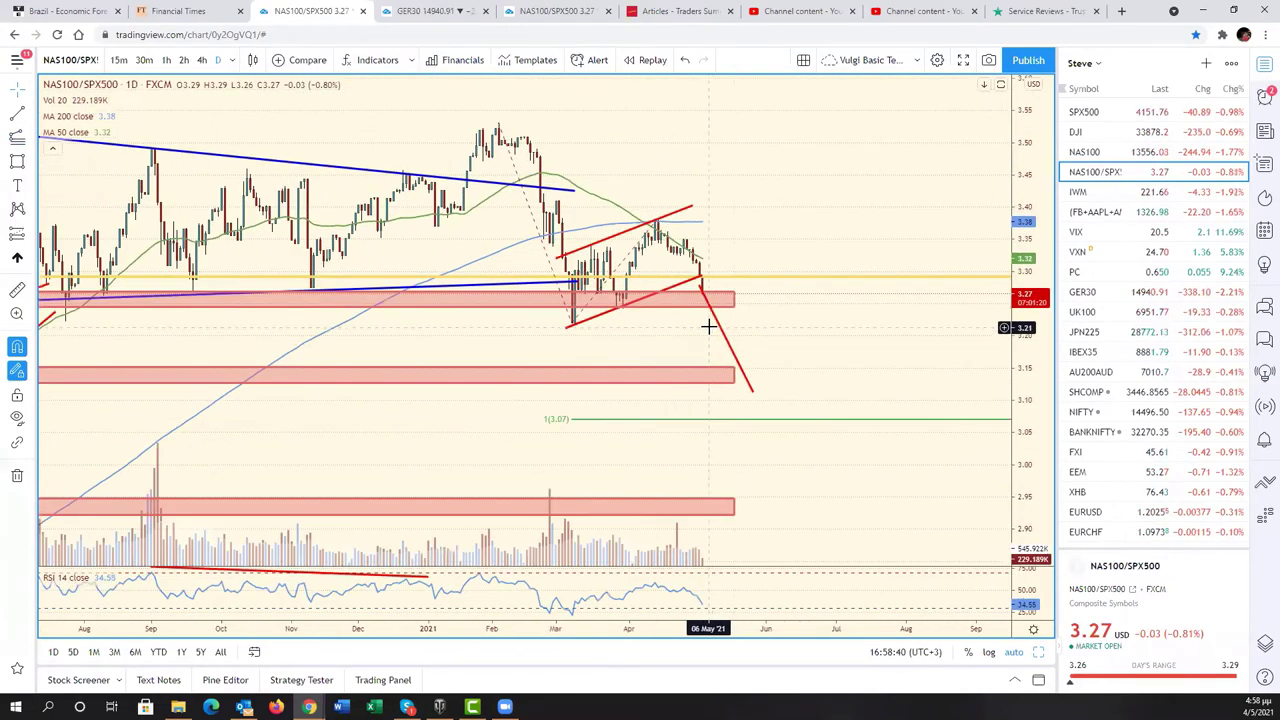
pyautogui.scroll(1, 709, 326)
pyautogui.click(638, 344)
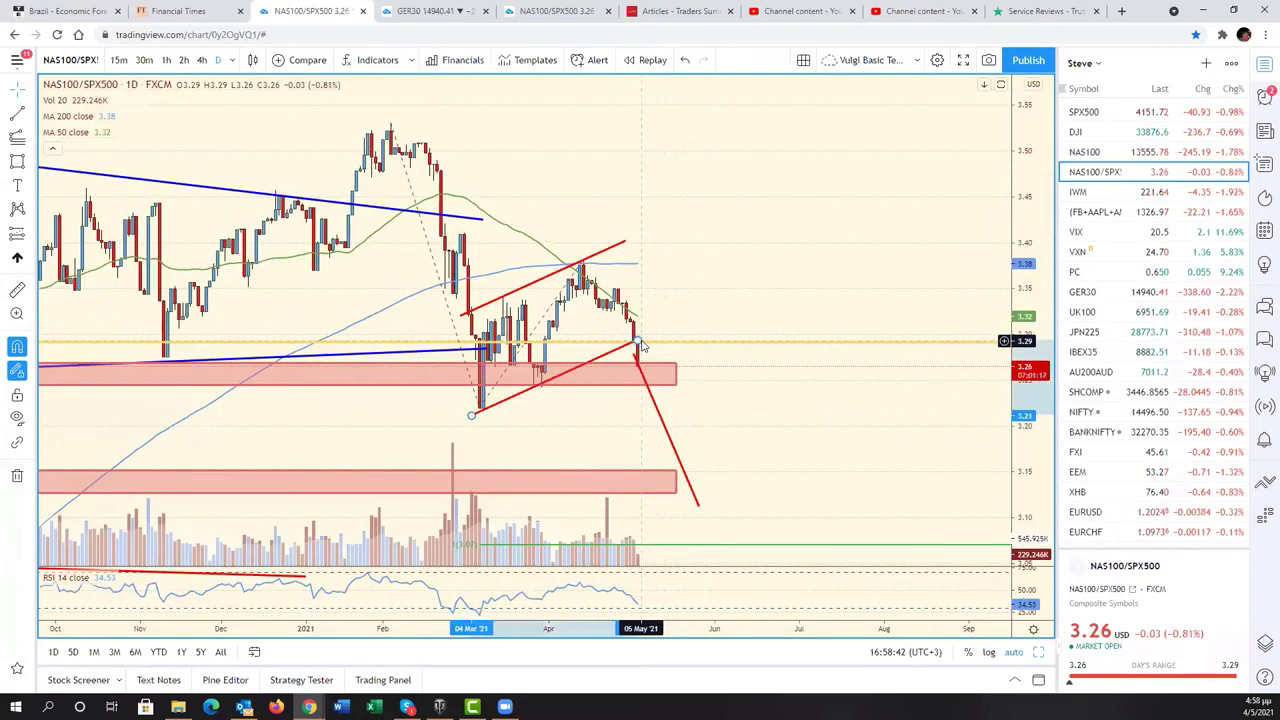
pyautogui.click(652, 338)
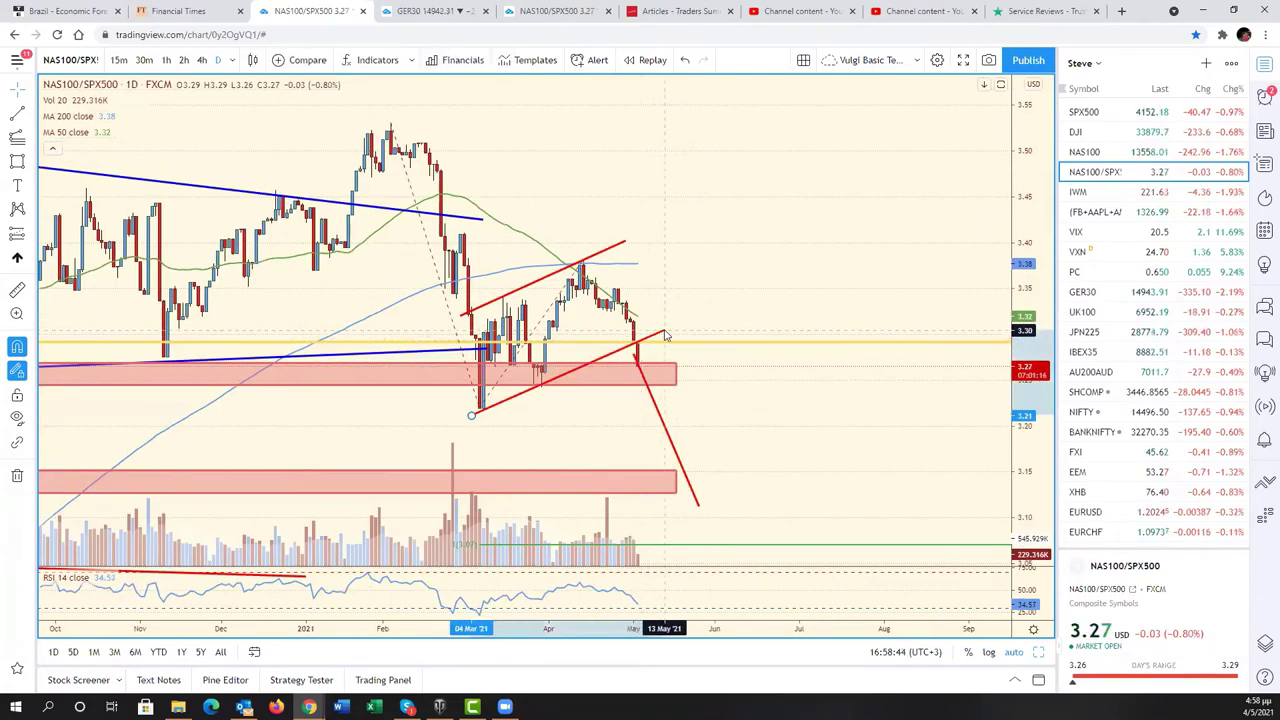
pyautogui.click(665, 335)
pyautogui.moveTo(626, 243); pyautogui.dragTo(660, 225)
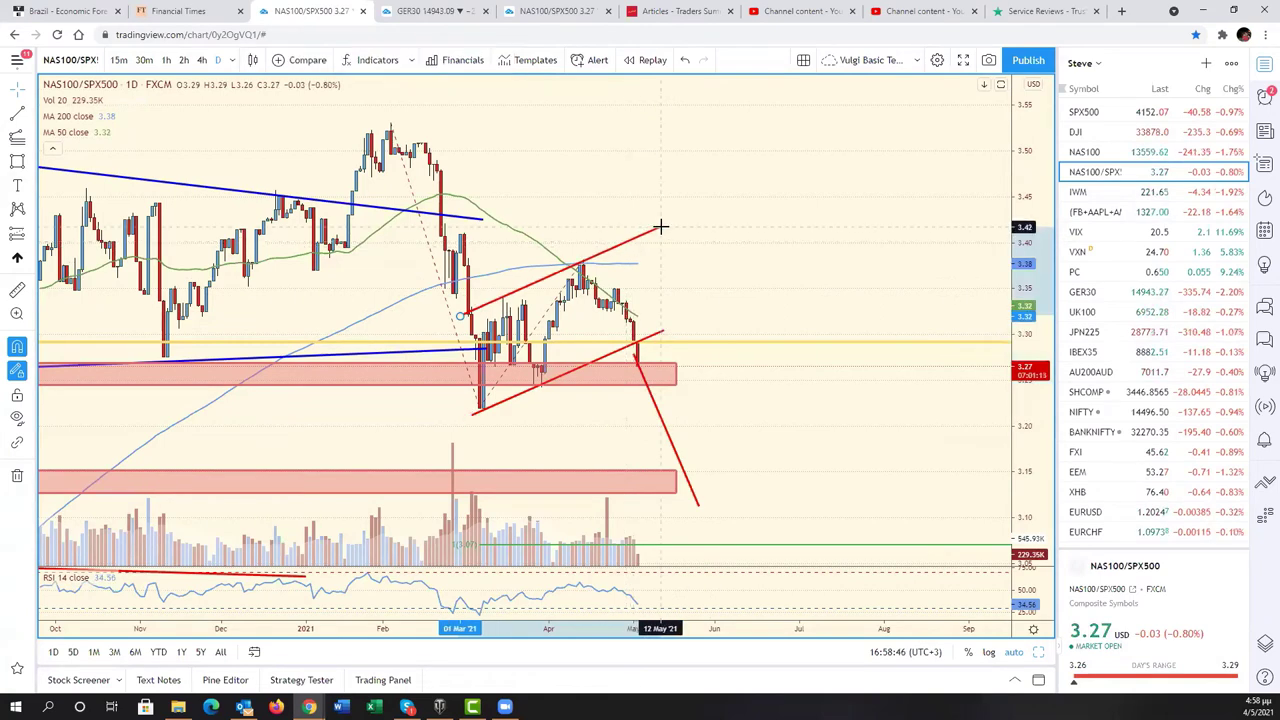
pyautogui.scroll(-3, 790, 317)
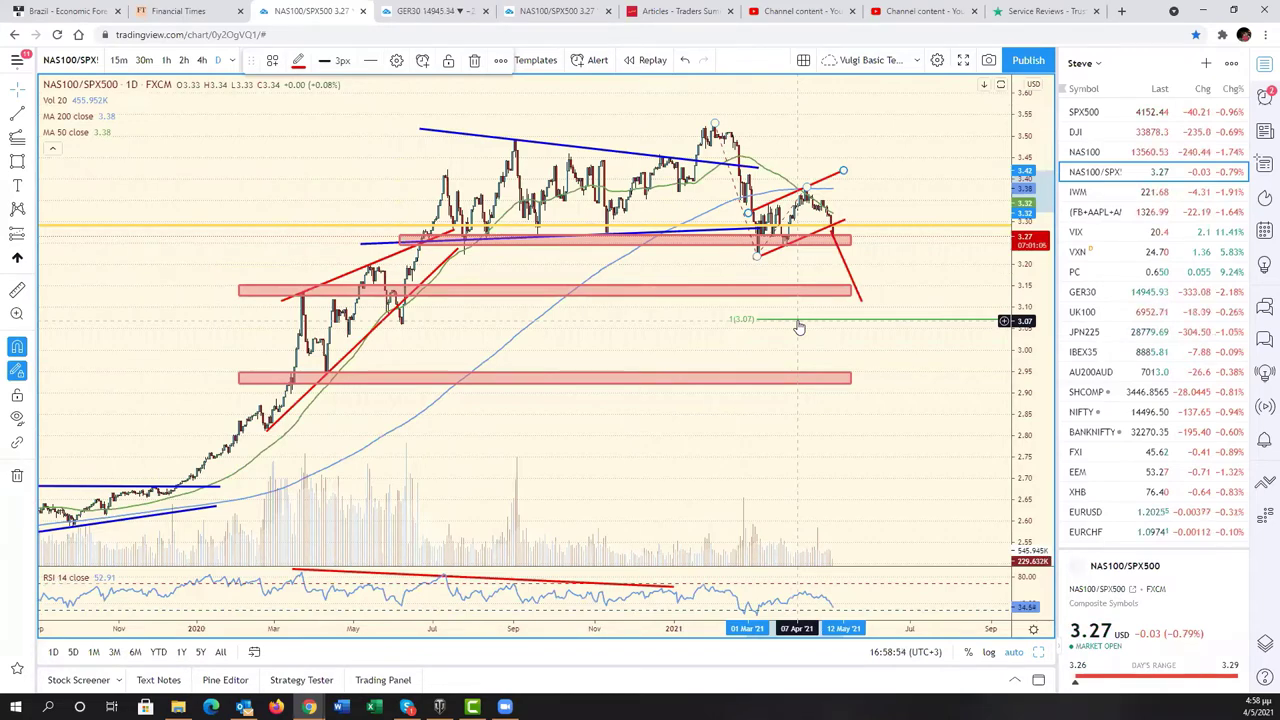
# Drag the projected drop line's lower end down to the 1 (3.07) Fib extension level
pyautogui.scroll(2, 814, 315)
pyautogui.scroll(2, 814, 315)
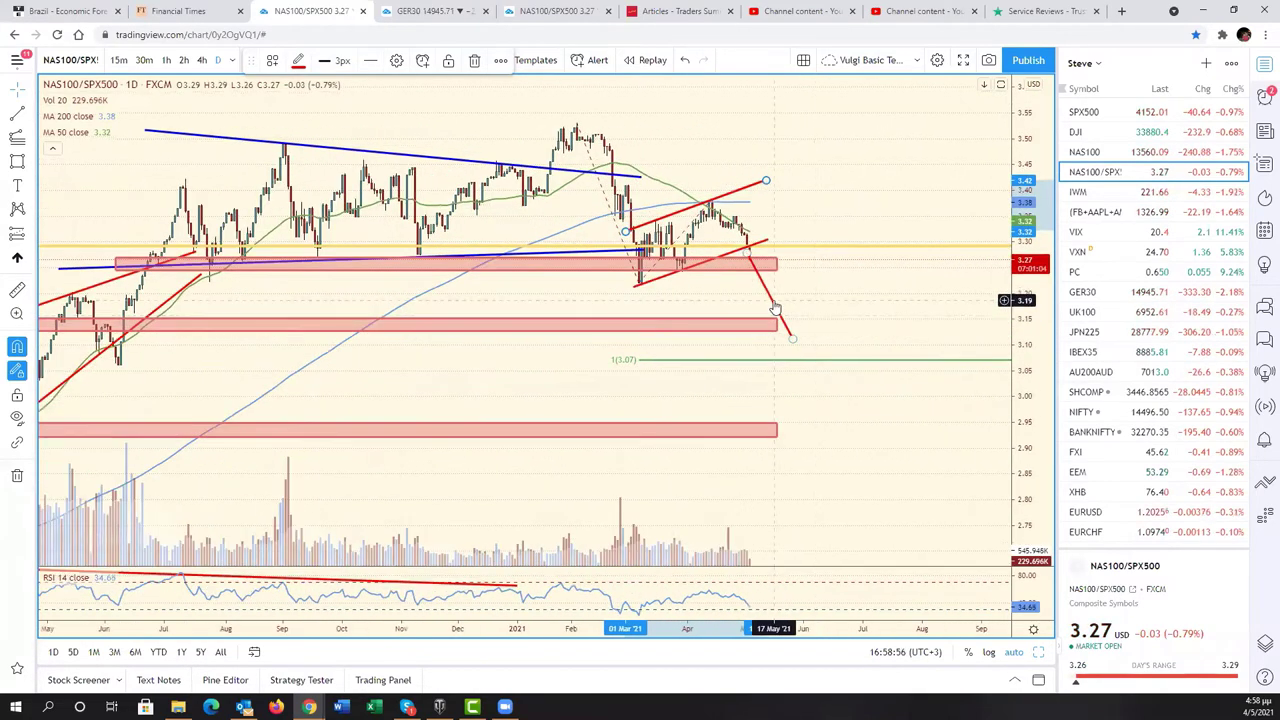
pyautogui.moveTo(798, 338); pyautogui.dragTo(794, 328)
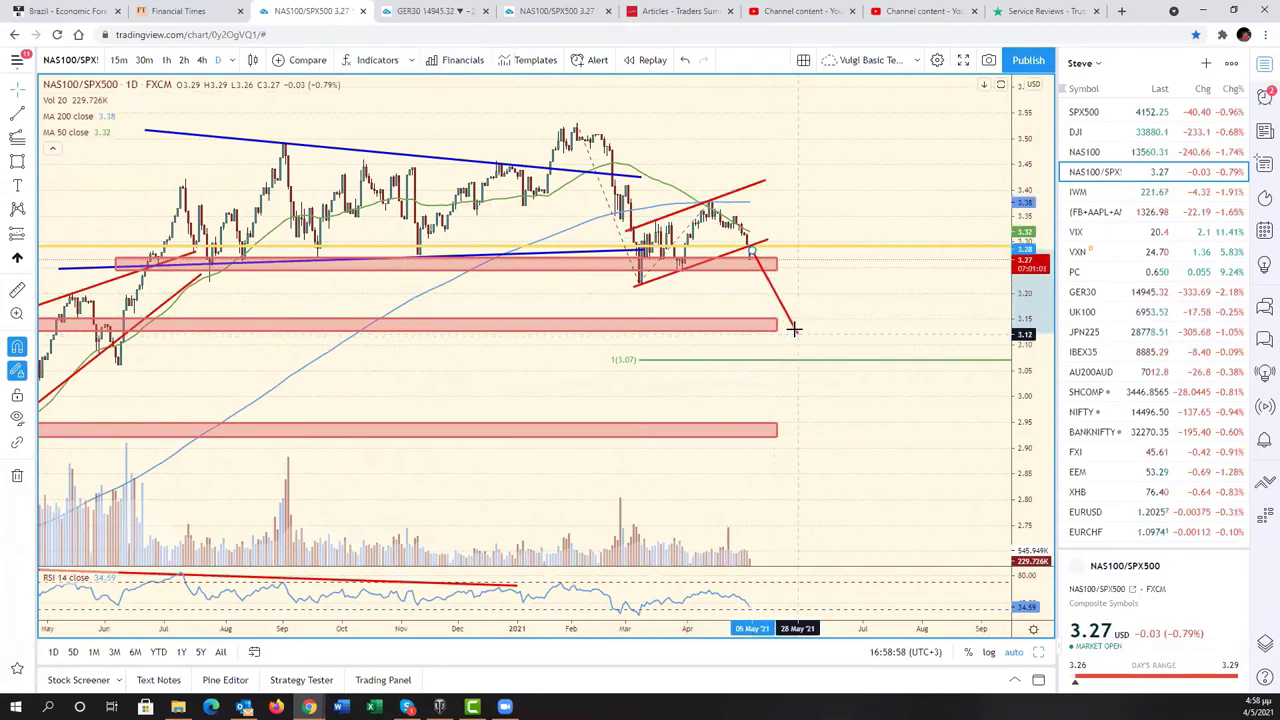
pyautogui.click(789, 328)
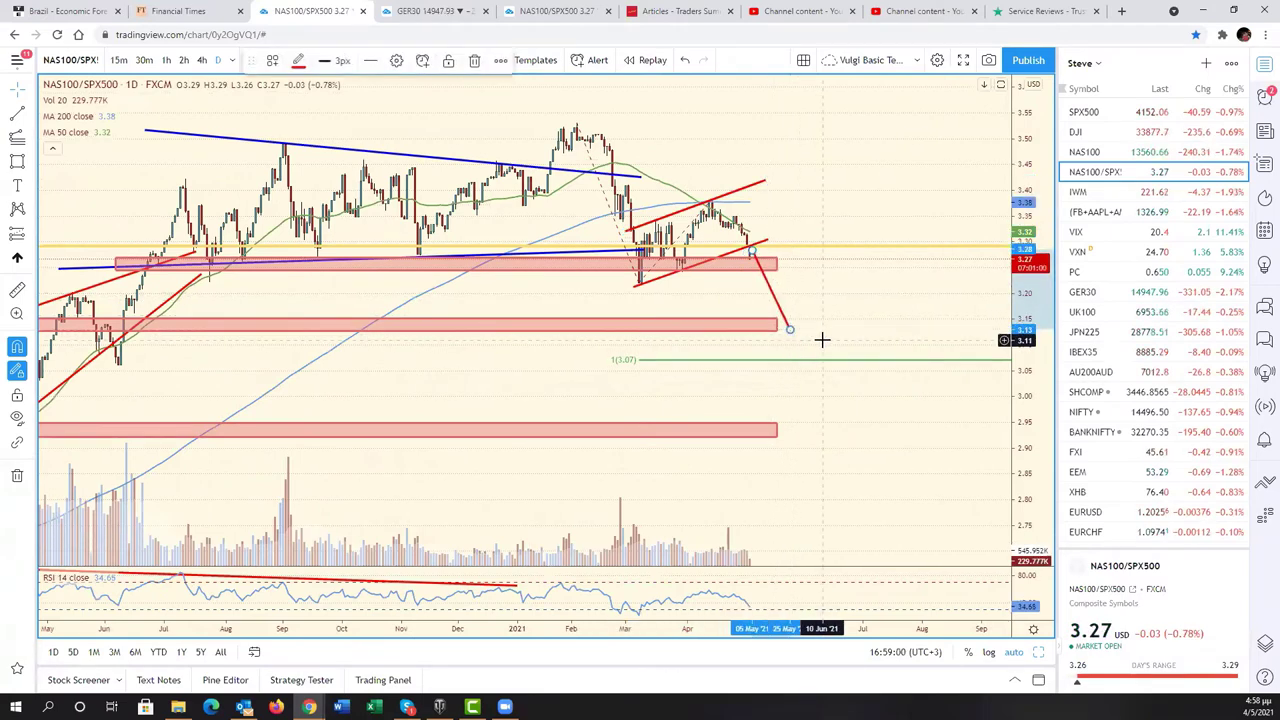
pyautogui.scroll(-2, 822, 340)
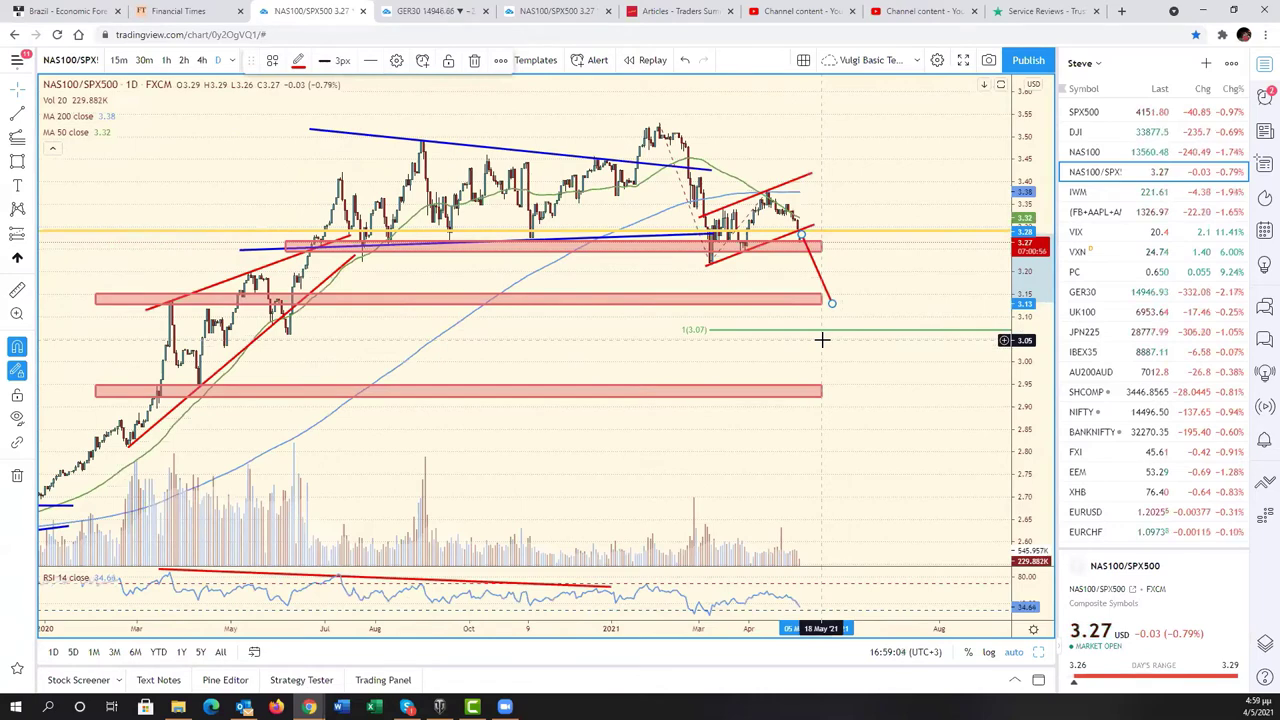
pyautogui.moveTo(831, 303); pyautogui.dragTo(838, 324)
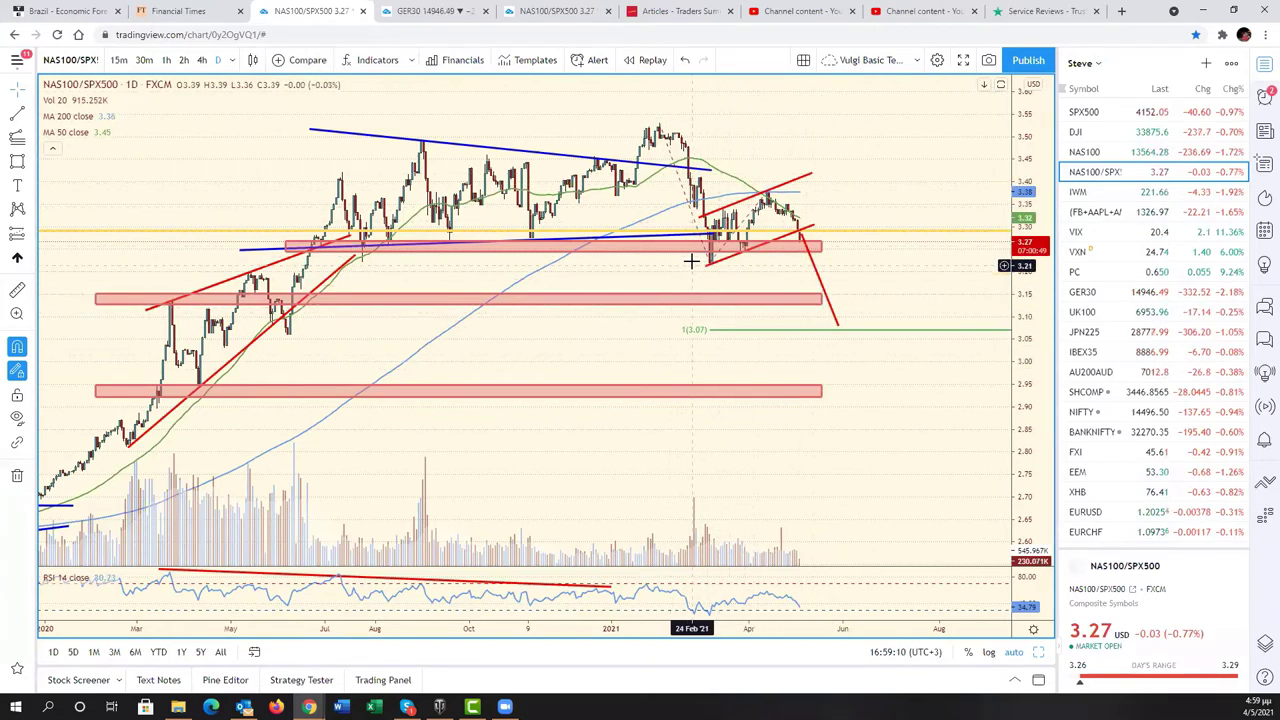
# Select the middle pink zone, pan to earlier history and return to the six-chart layout
pyautogui.click(369, 296)
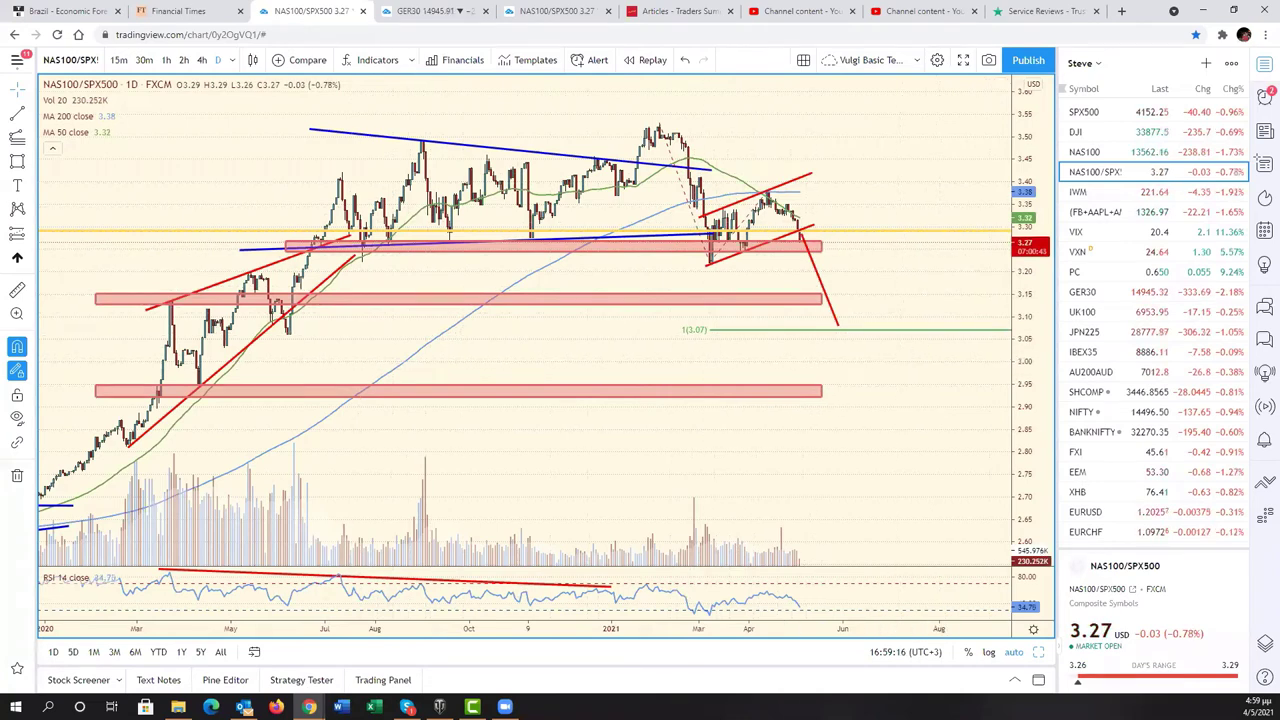
pyautogui.moveTo(935, 510); pyautogui.dragTo(1060, 505)
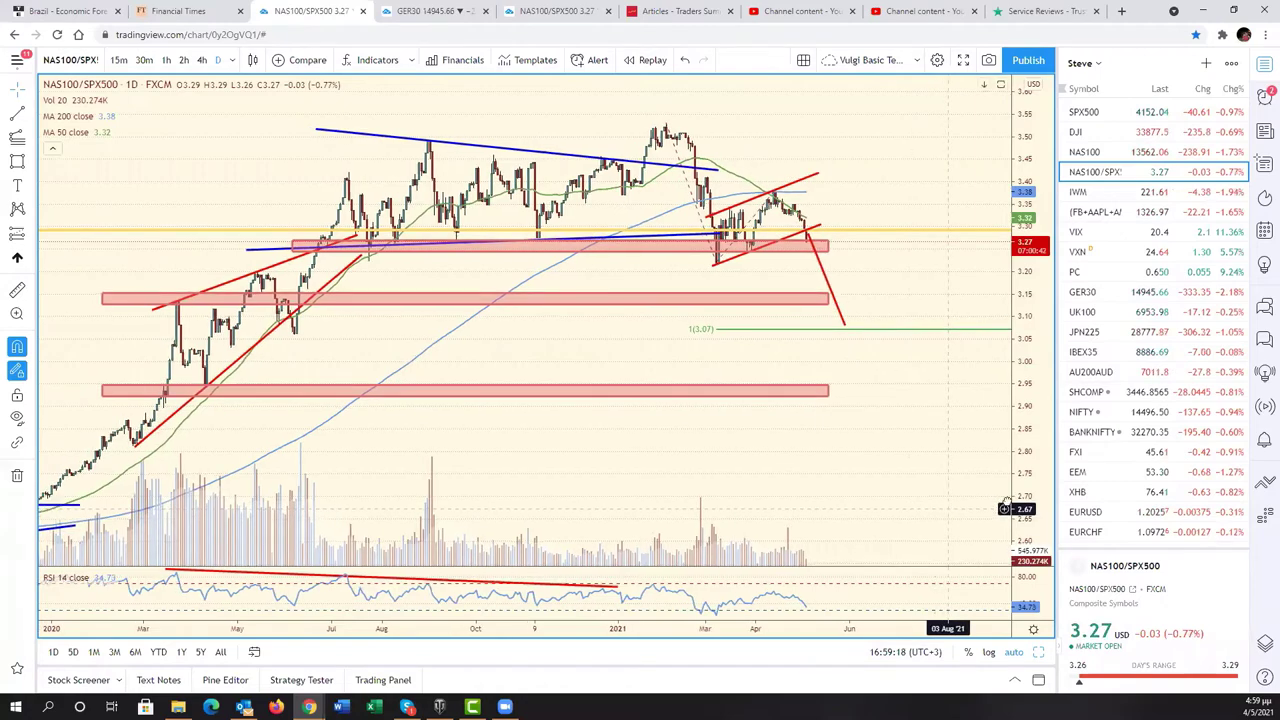
pyautogui.click(1038, 651)
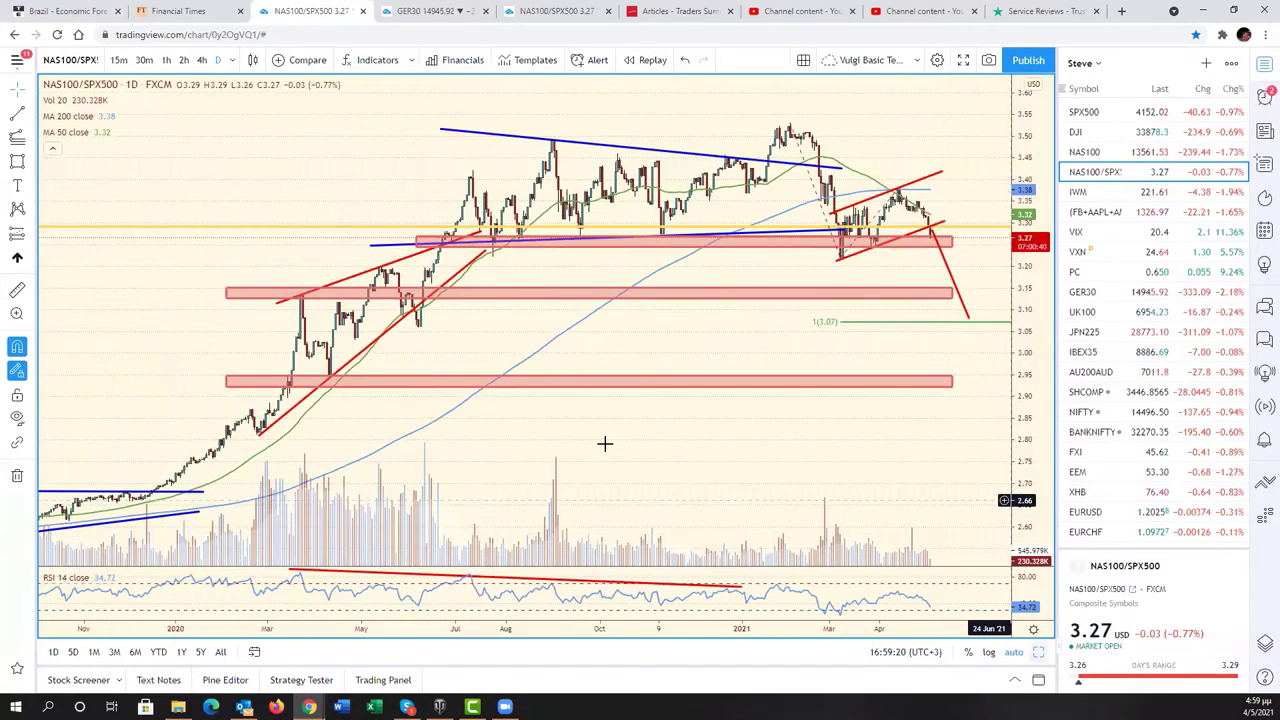
pyautogui.click(596, 441)
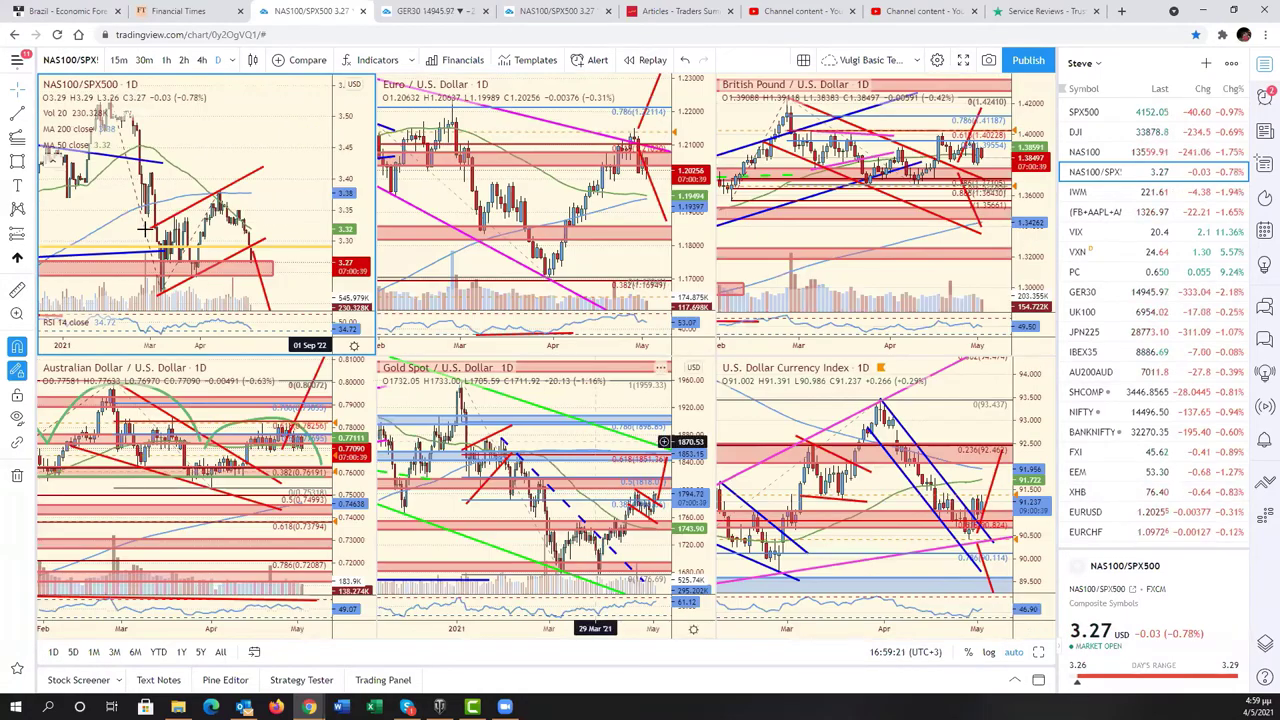
pyautogui.click(66, 62)
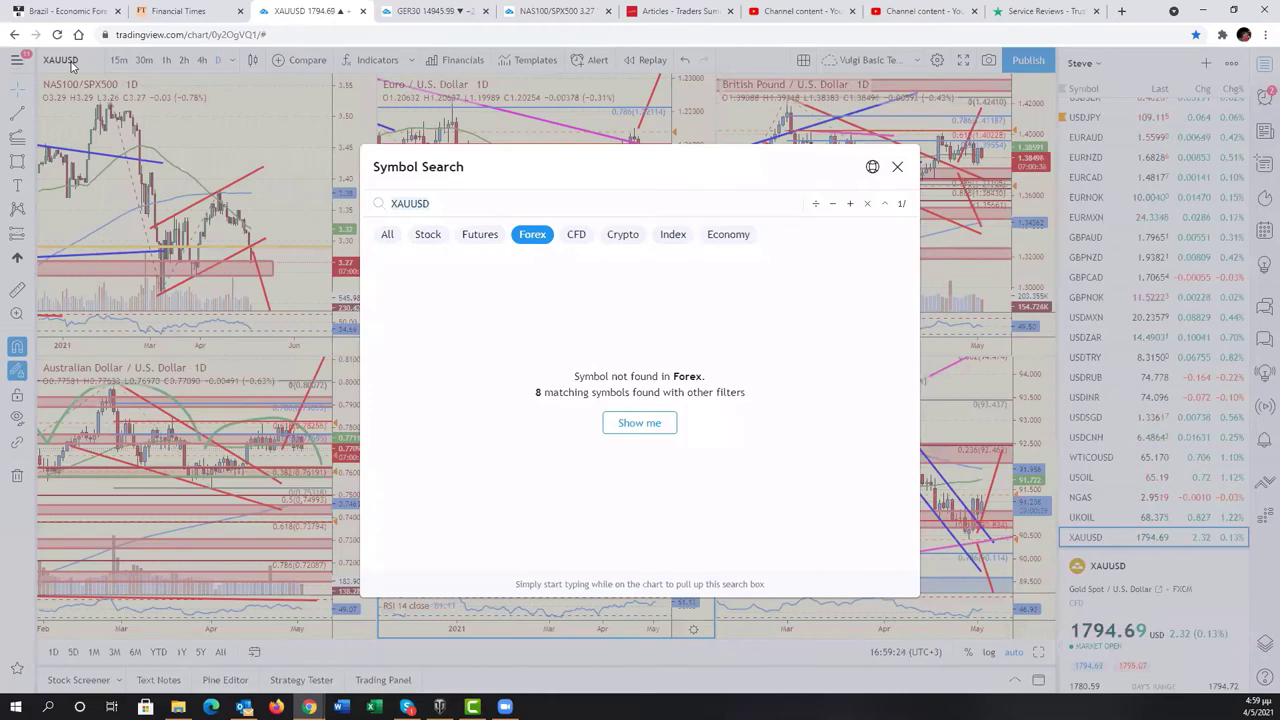
pyautogui.write('SIL')
pyautogui.press('Return')
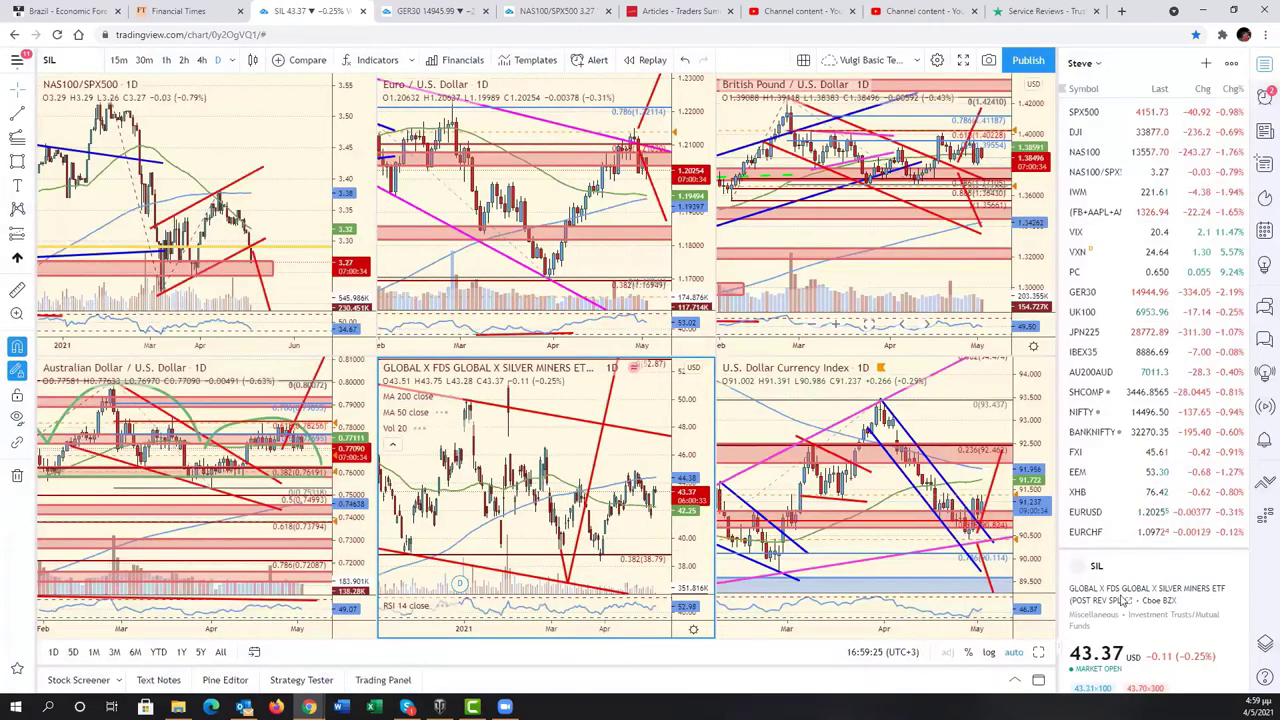
pyautogui.click(1038, 651)
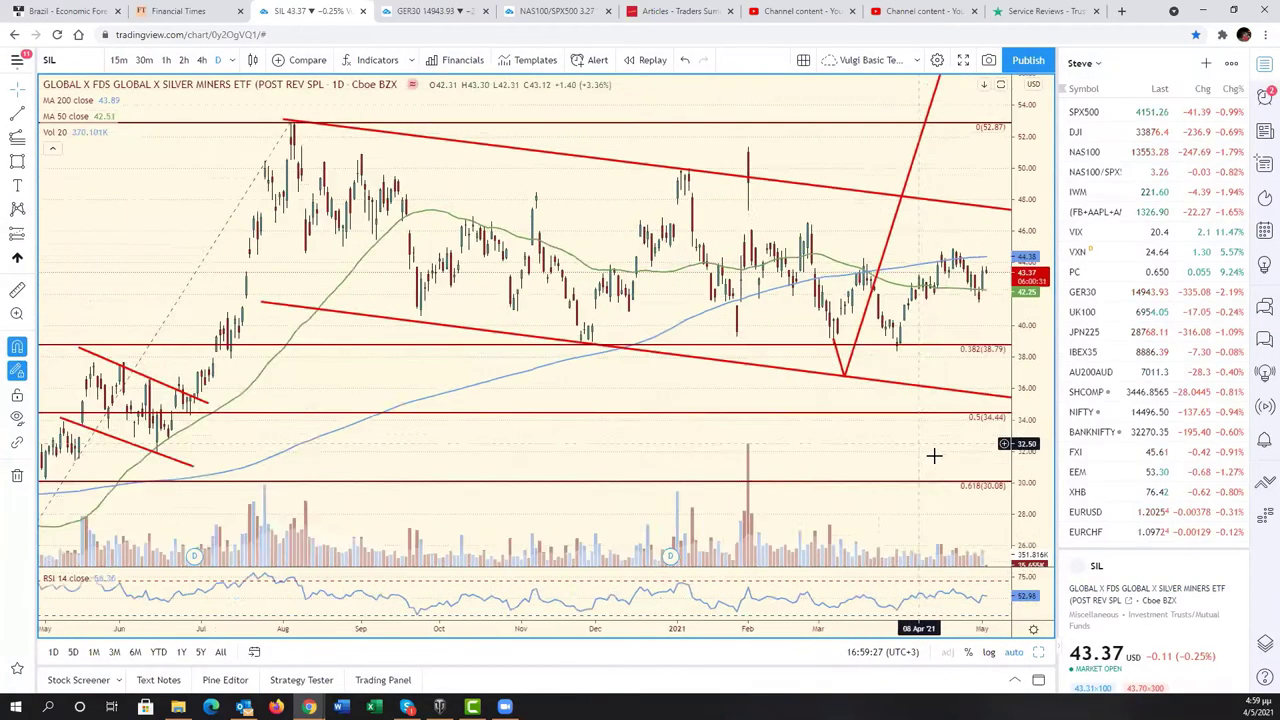
pyautogui.scroll(-5, 933, 455)
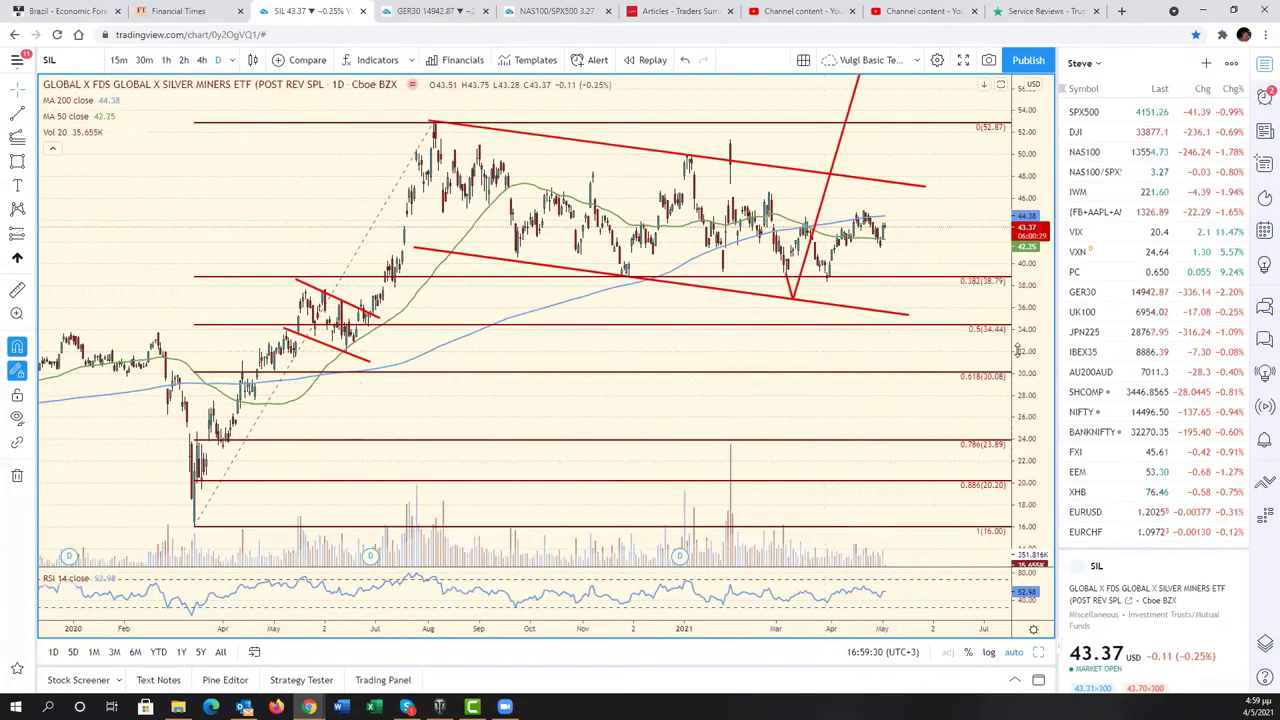
pyautogui.scroll(-2, 849, 429)
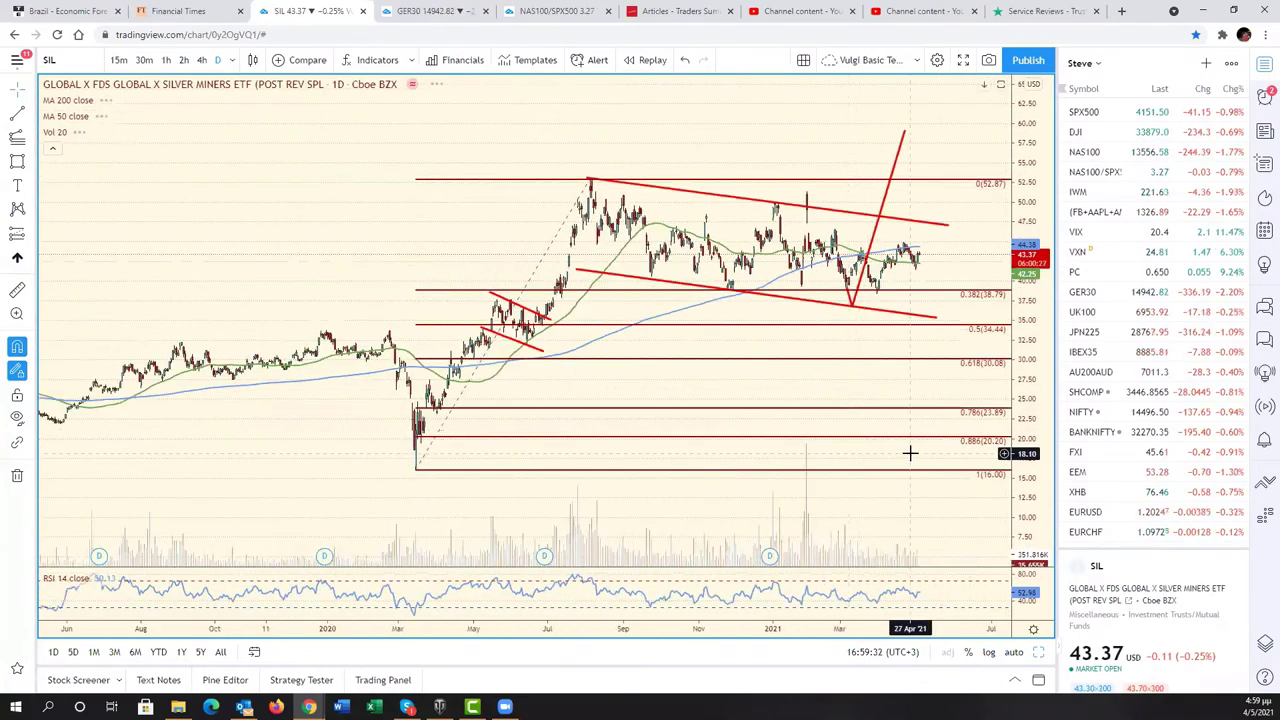
pyautogui.scroll(-5, 1136, 452)
pyautogui.scroll(-5, 1136, 452)
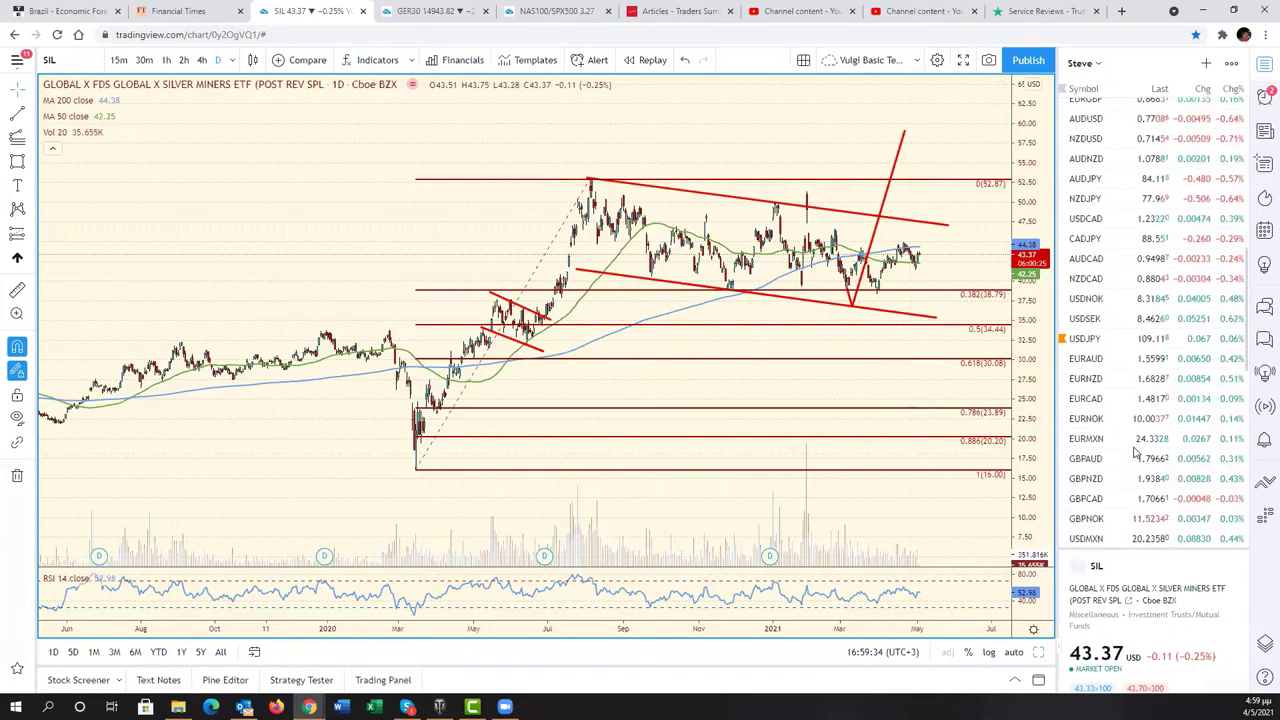
pyautogui.scroll(-3, 1136, 452)
pyautogui.scroll(8, 1136, 452)
pyautogui.scroll(5, 1136, 452)
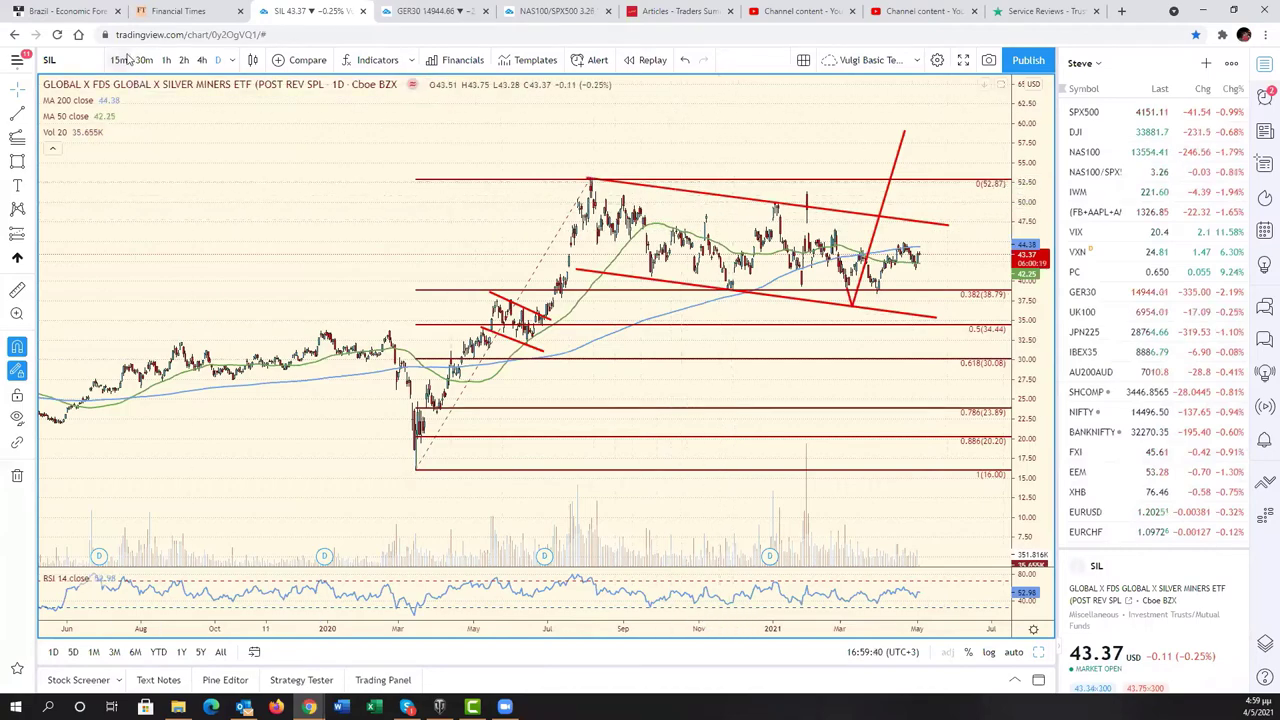
# Change the charted symbol to the GDX gold miners ETF
pyautogui.click(87, 63)
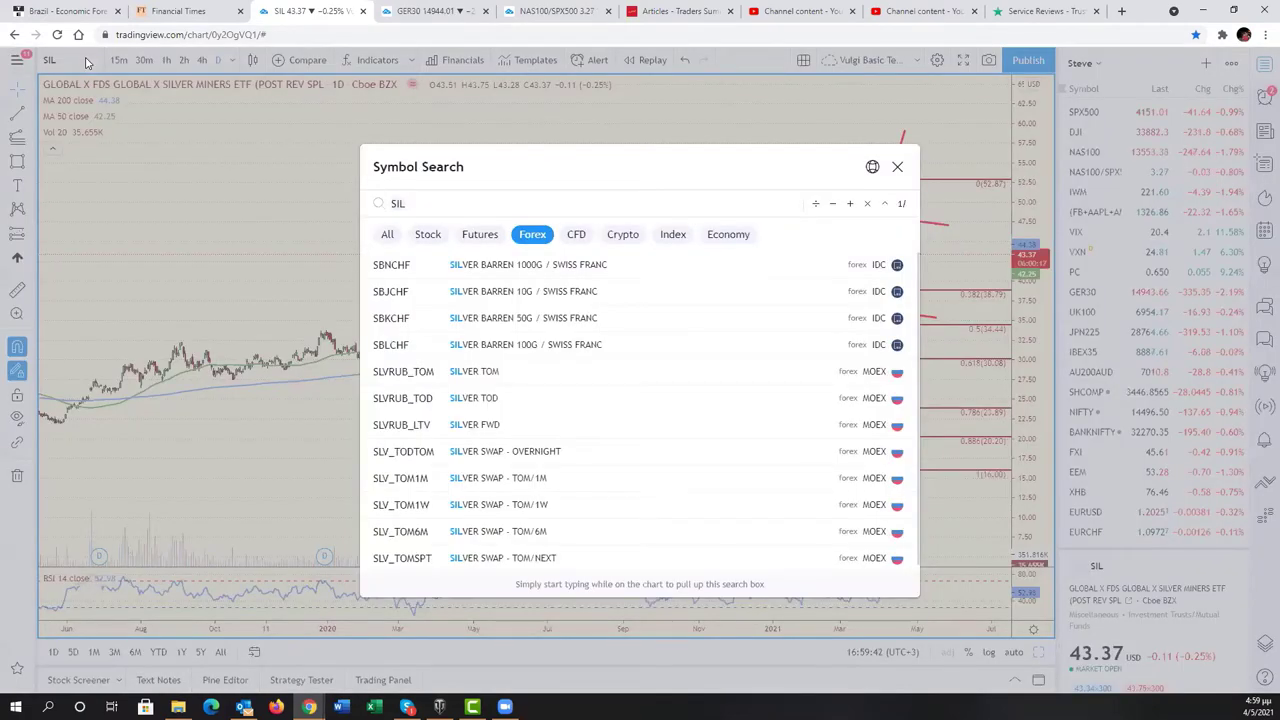
pyautogui.write('GDX')
pyautogui.press('Return')
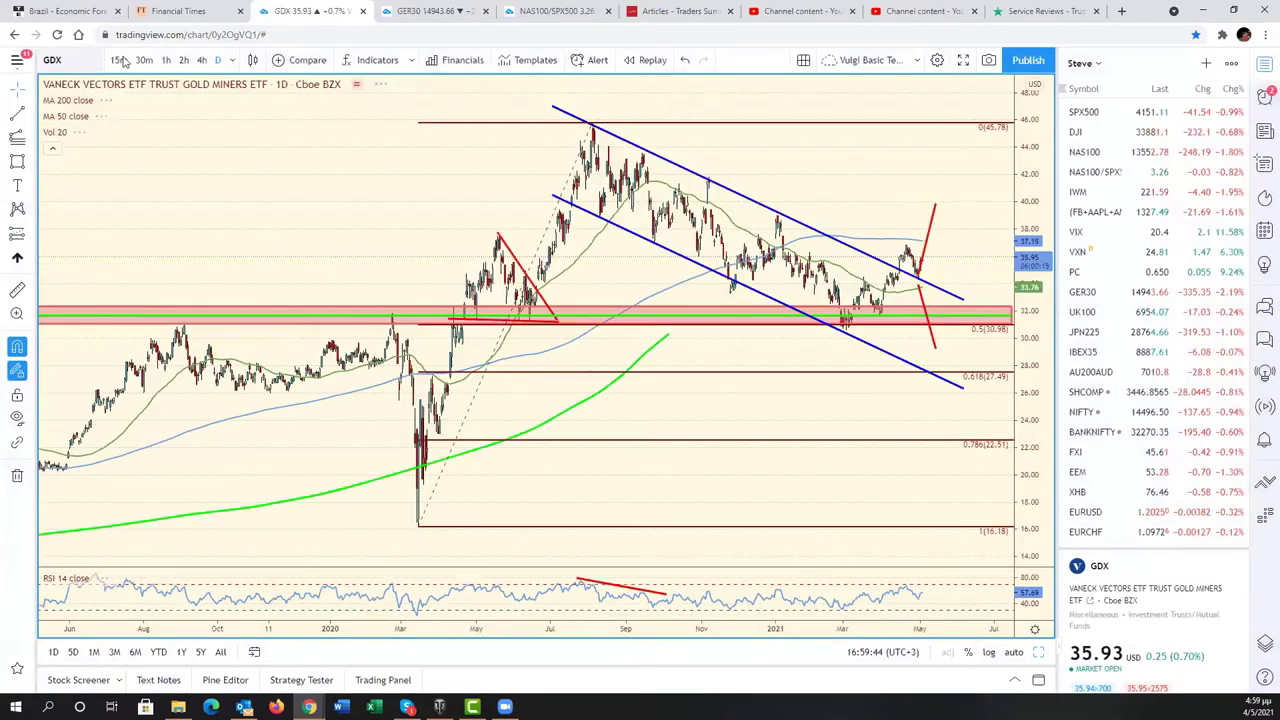
# Zoom and pan around the GDX channel, then switch to the gold spot XAUUSD chart
pyautogui.scroll(3, 720, 215)
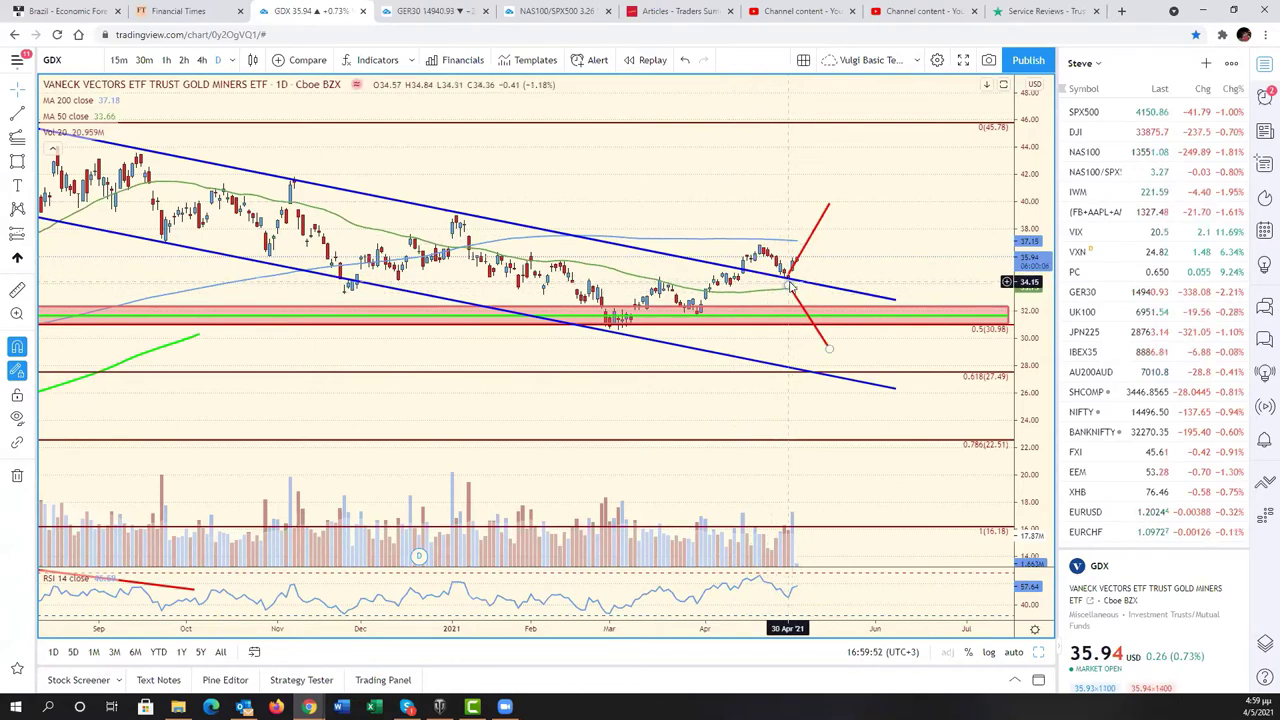
pyautogui.scroll(-5, 760, 295)
pyautogui.scroll(3, 740, 300)
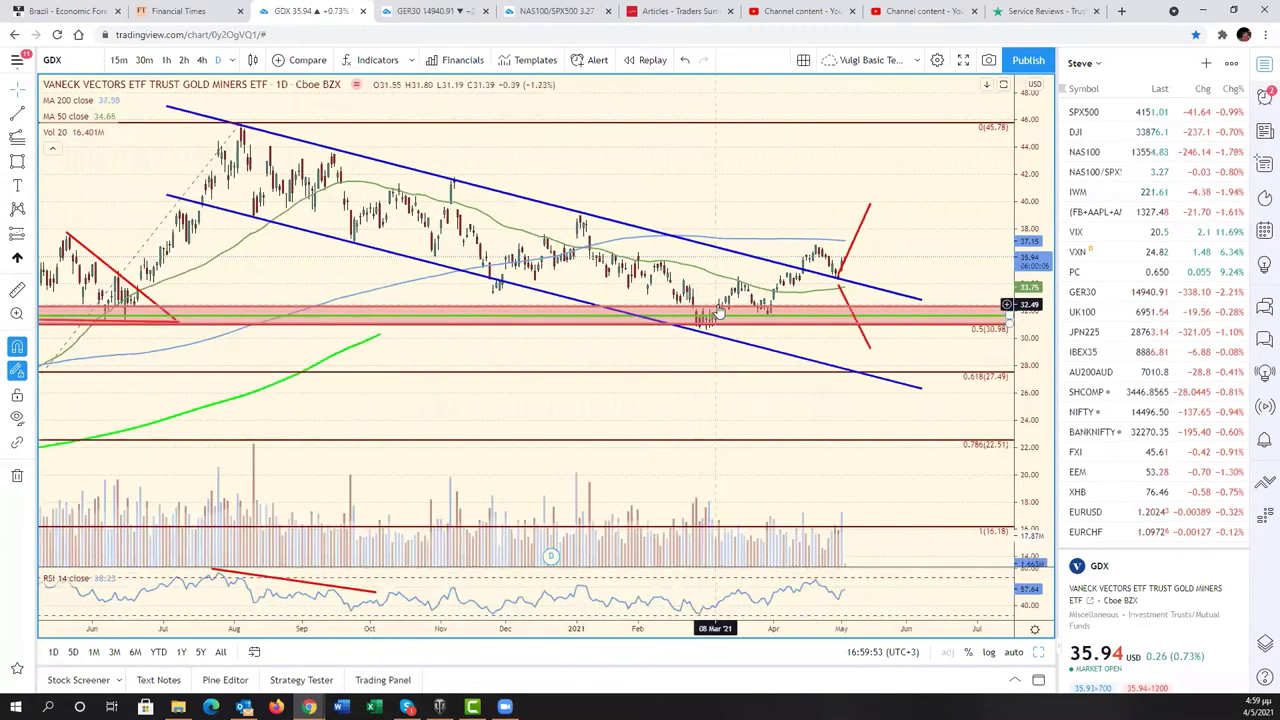
pyautogui.scroll(2, 718, 310)
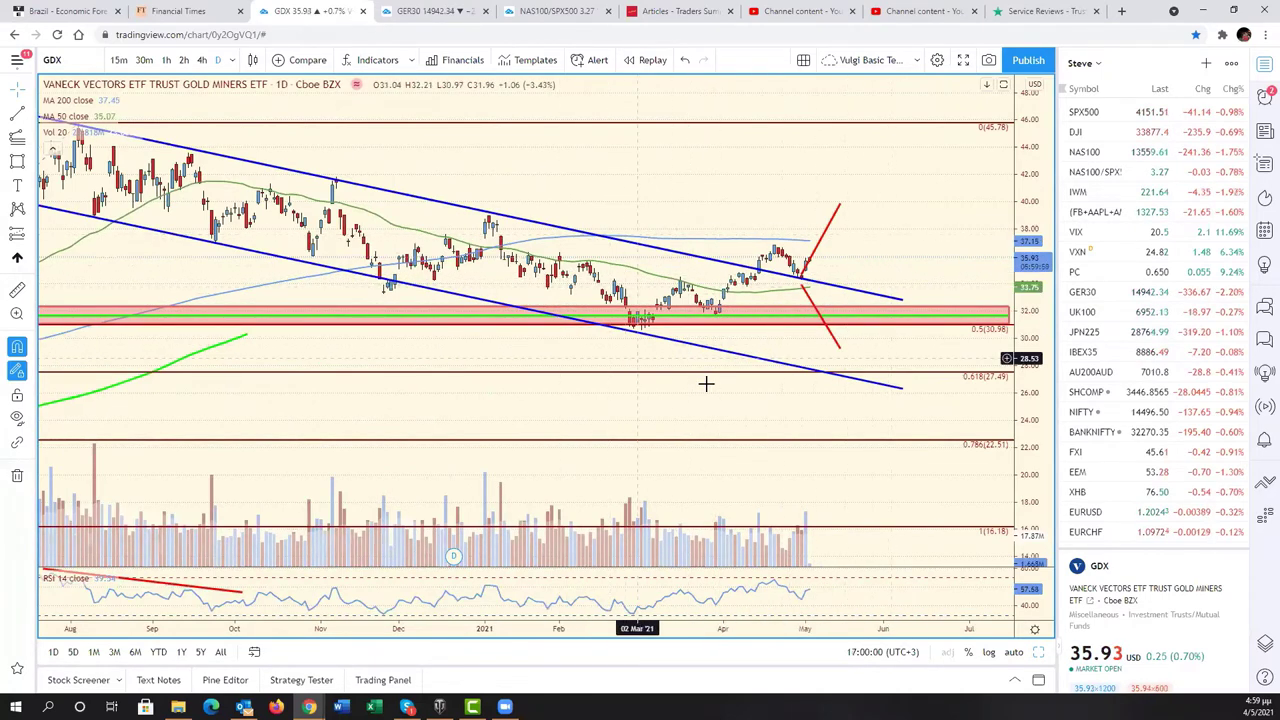
pyautogui.scroll(-5, 893, 390)
pyautogui.scroll(3, 900, 388)
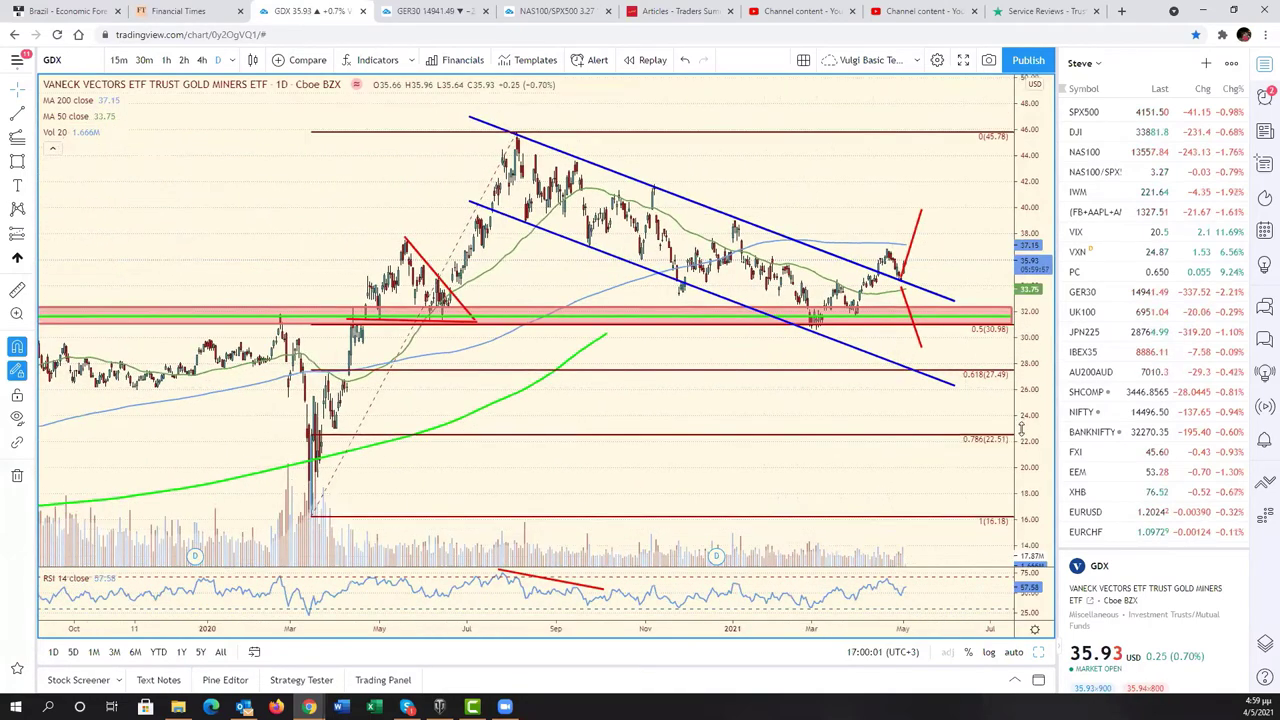
pyautogui.moveTo(910, 385); pyautogui.dragTo(899, 433)
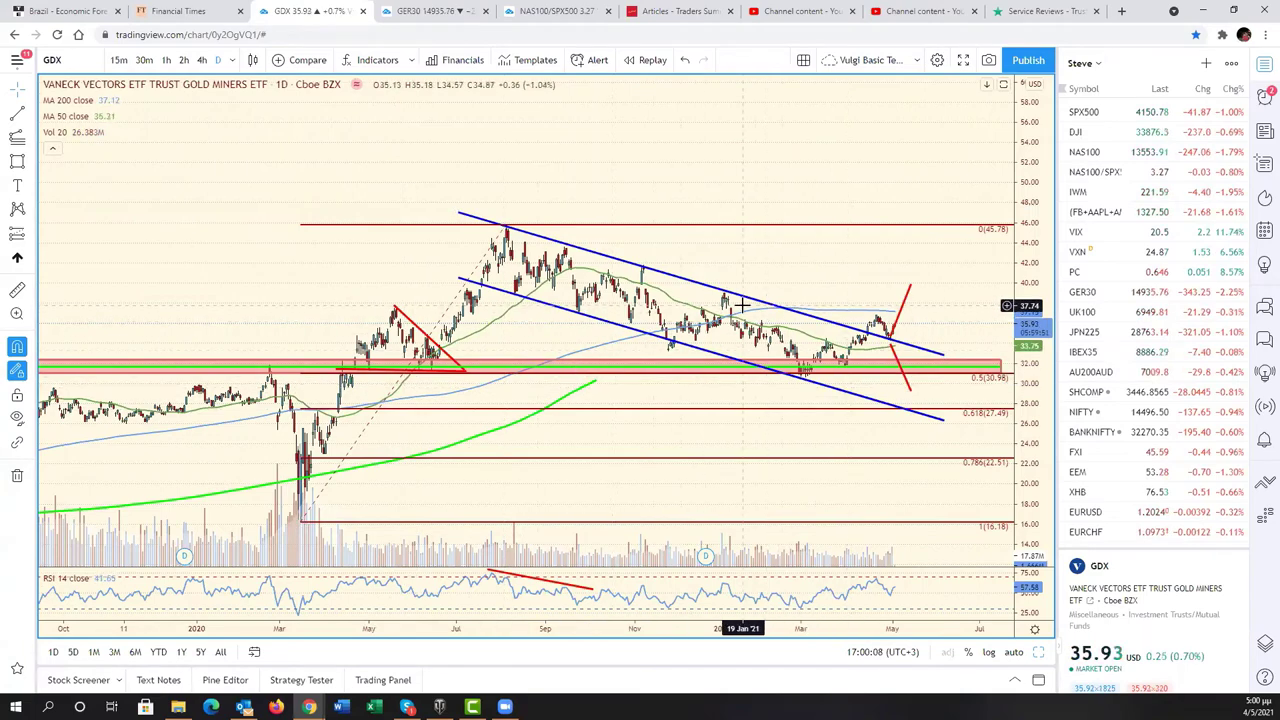
pyautogui.scroll(5, 917, 336)
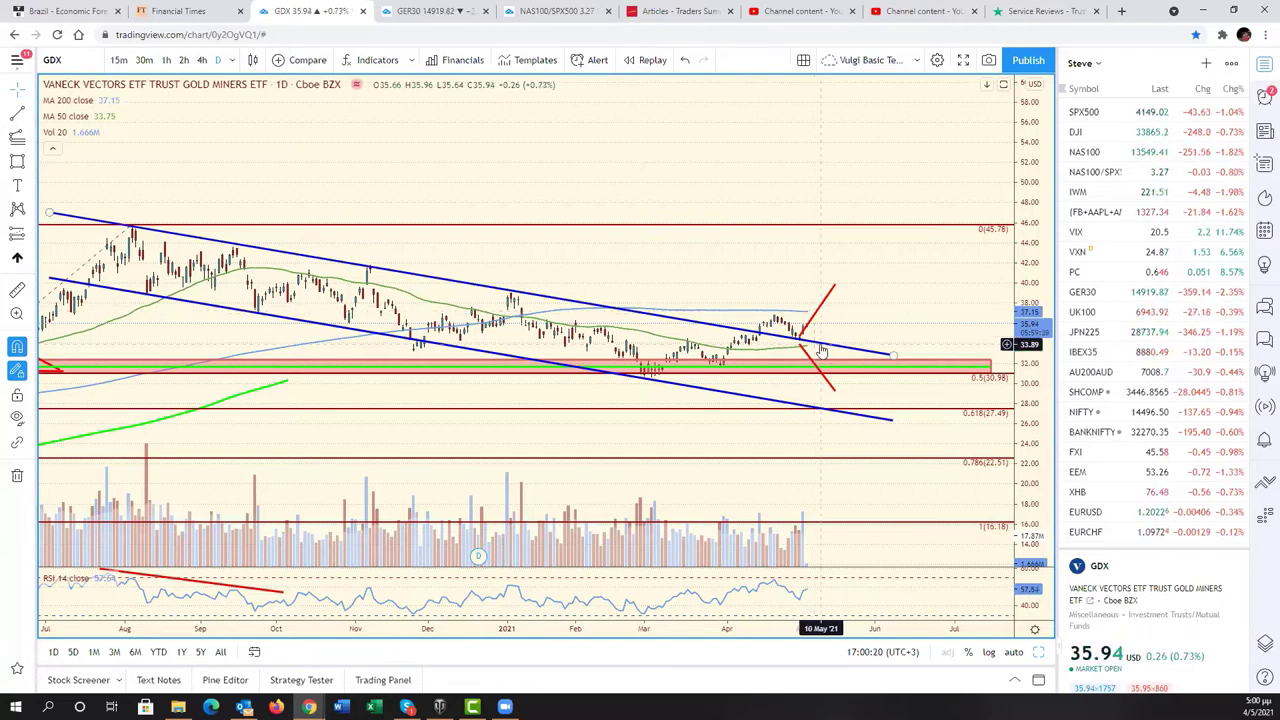
pyautogui.scroll(1, 820, 350)
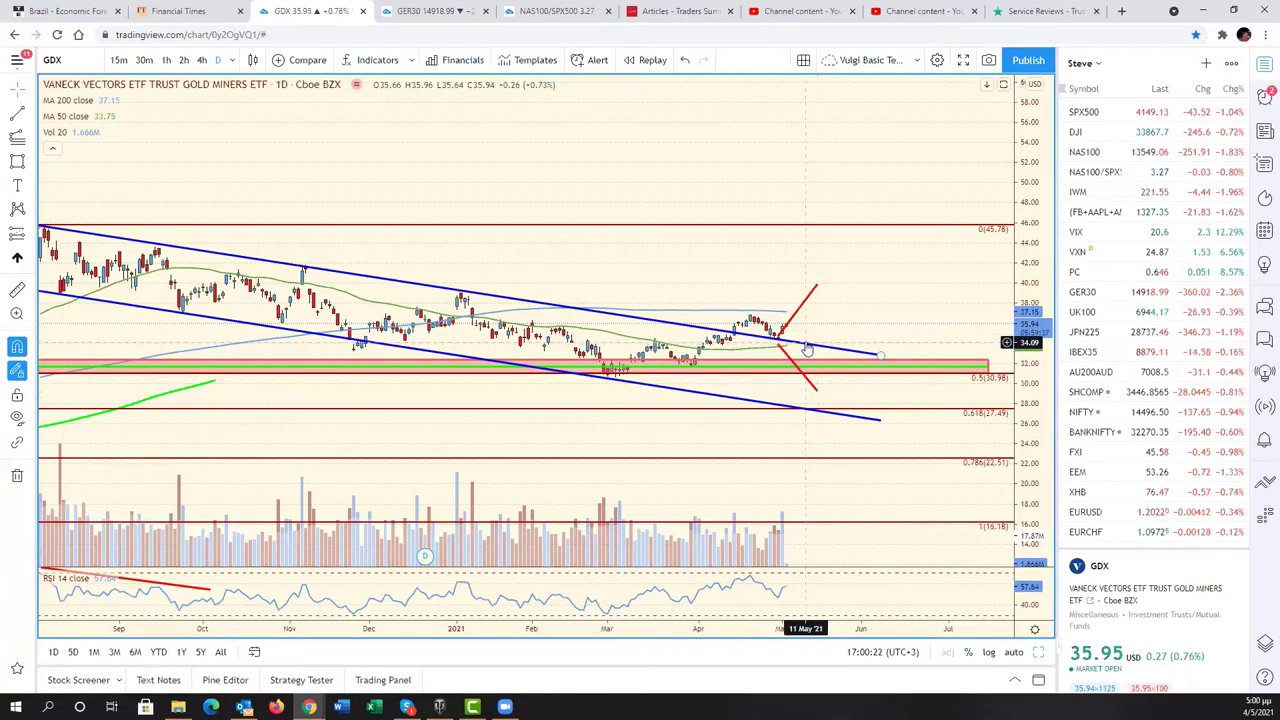
pyautogui.scroll(-2, 812, 342)
pyautogui.scroll(-2, 812, 342)
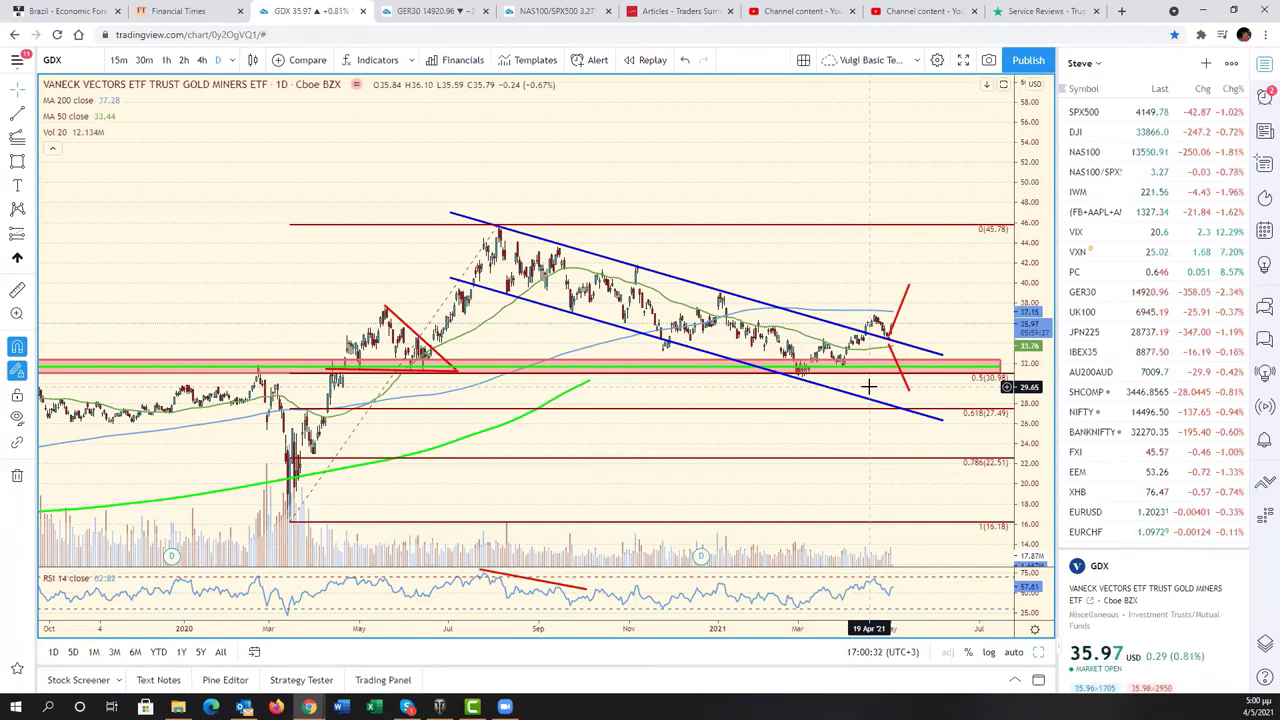
pyautogui.scroll(2, 903, 400)
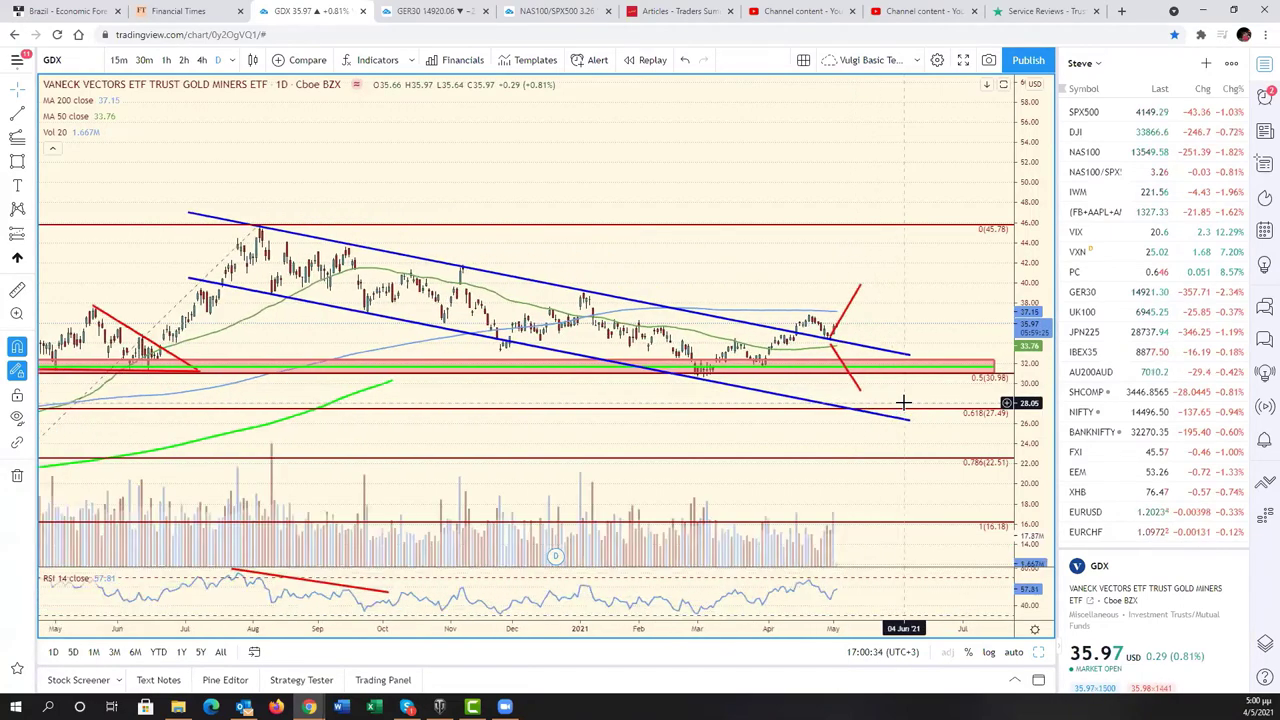
pyautogui.scroll(2, 903, 402)
pyautogui.scroll(1, 903, 402)
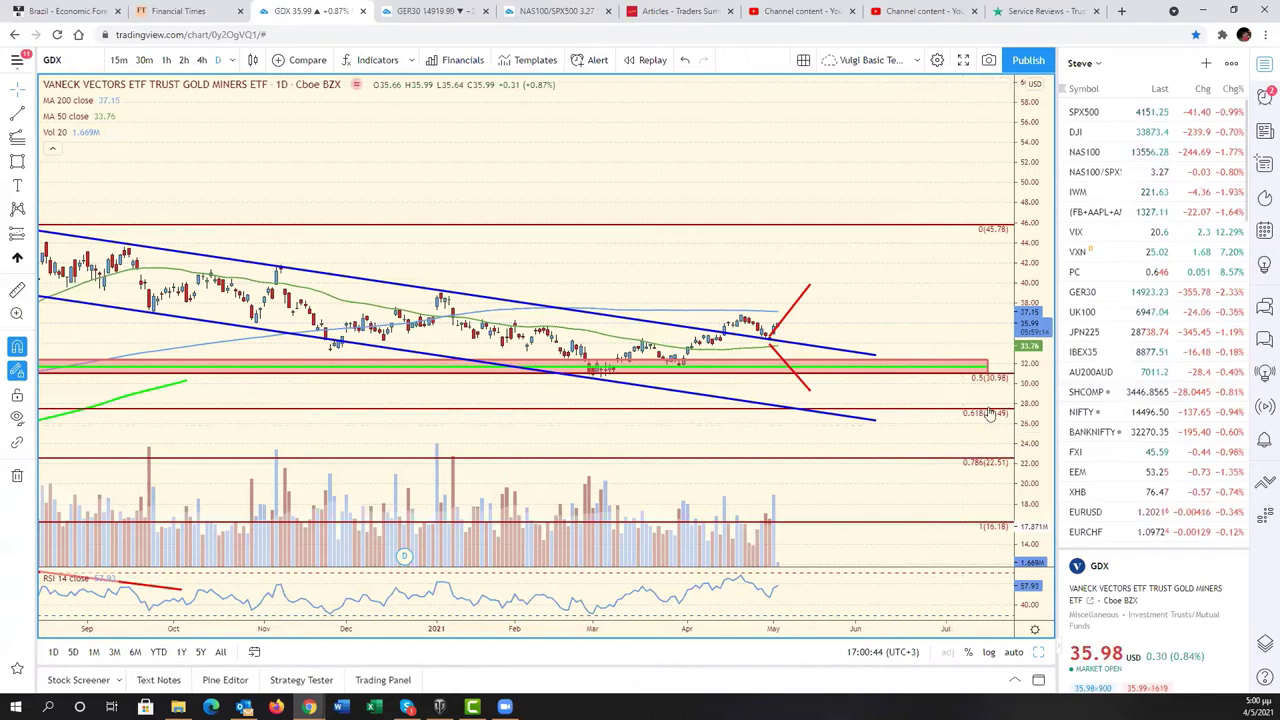
pyautogui.scroll(-2, 985, 415)
pyautogui.scroll(-2, 960, 423)
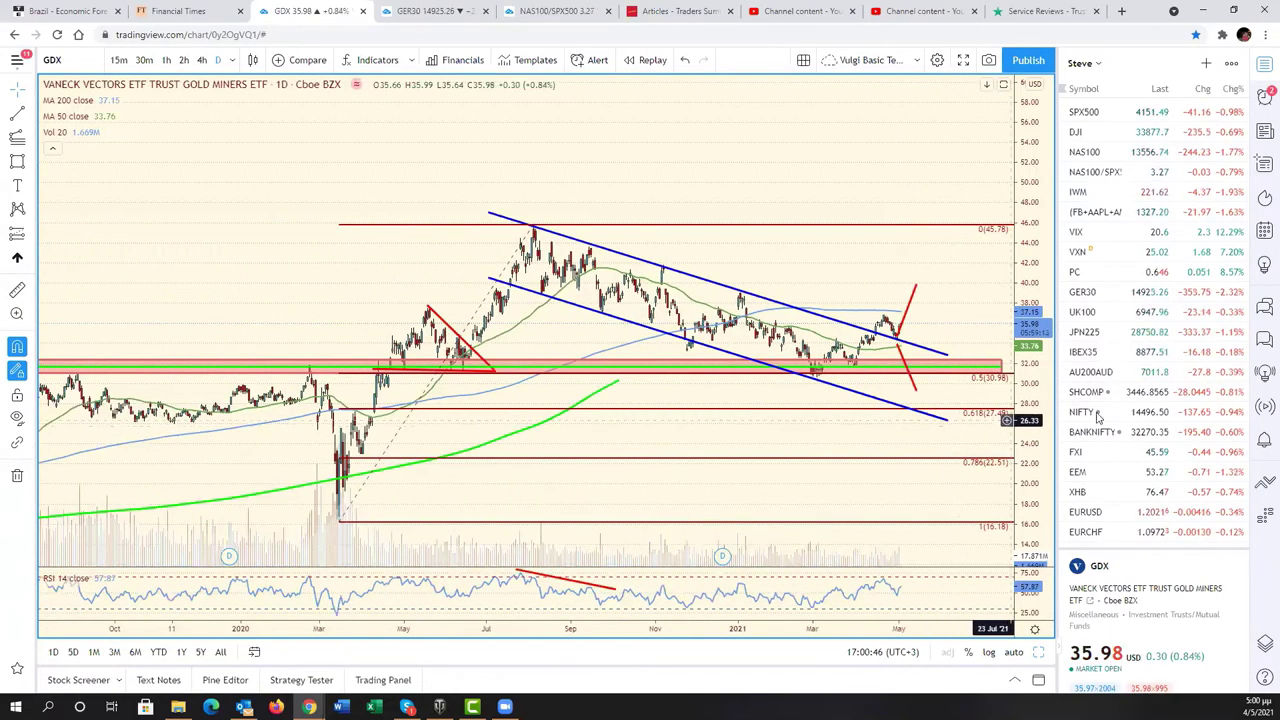
pyautogui.scroll(-1, 1140, 450)
pyautogui.scroll(-3, 1138, 452)
pyautogui.scroll(-1, 1135, 455)
pyautogui.scroll(-1, 1135, 455)
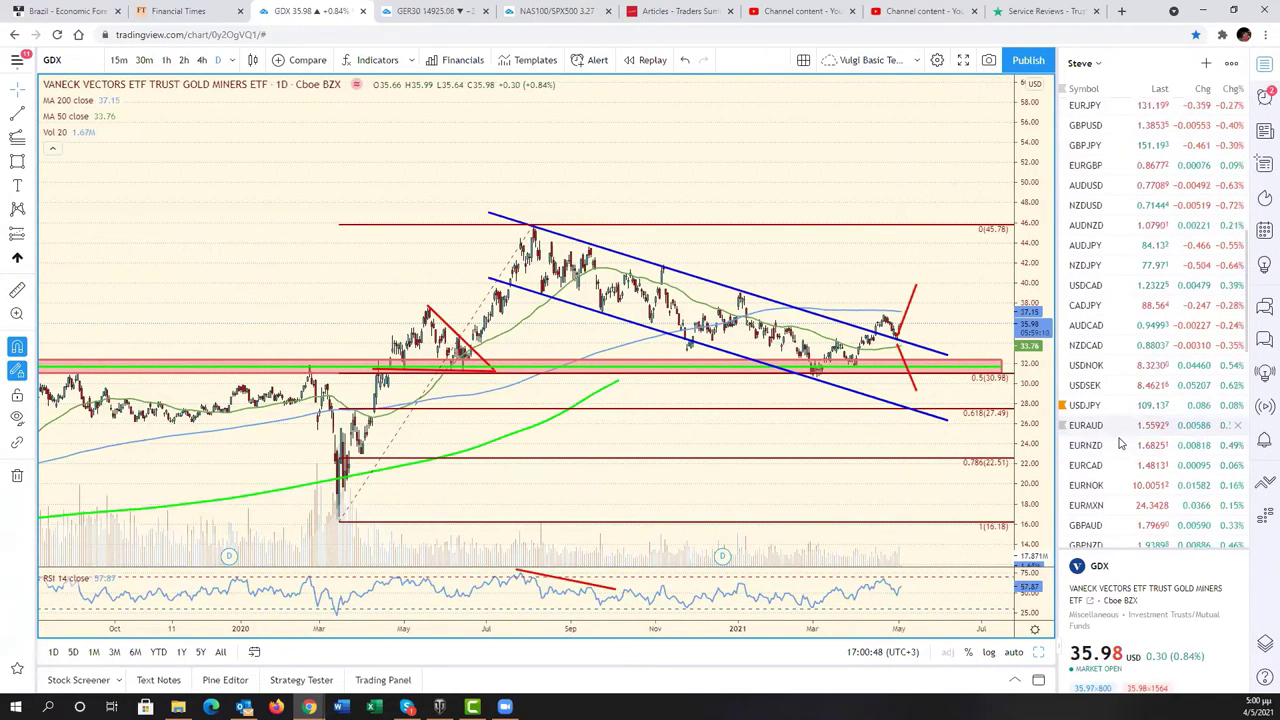
pyautogui.scroll(2, 945, 445)
pyautogui.scroll(1, 942, 445)
pyautogui.scroll(1, 942, 445)
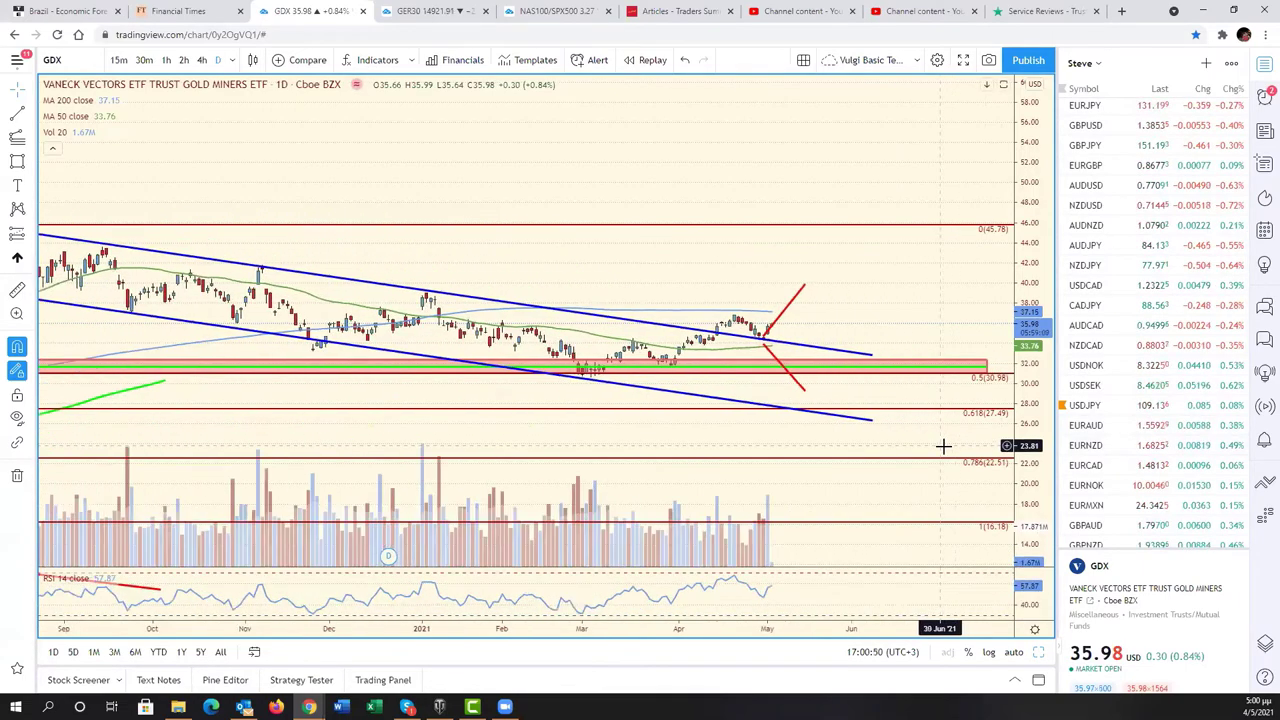
pyautogui.scroll(-4, 1120, 458)
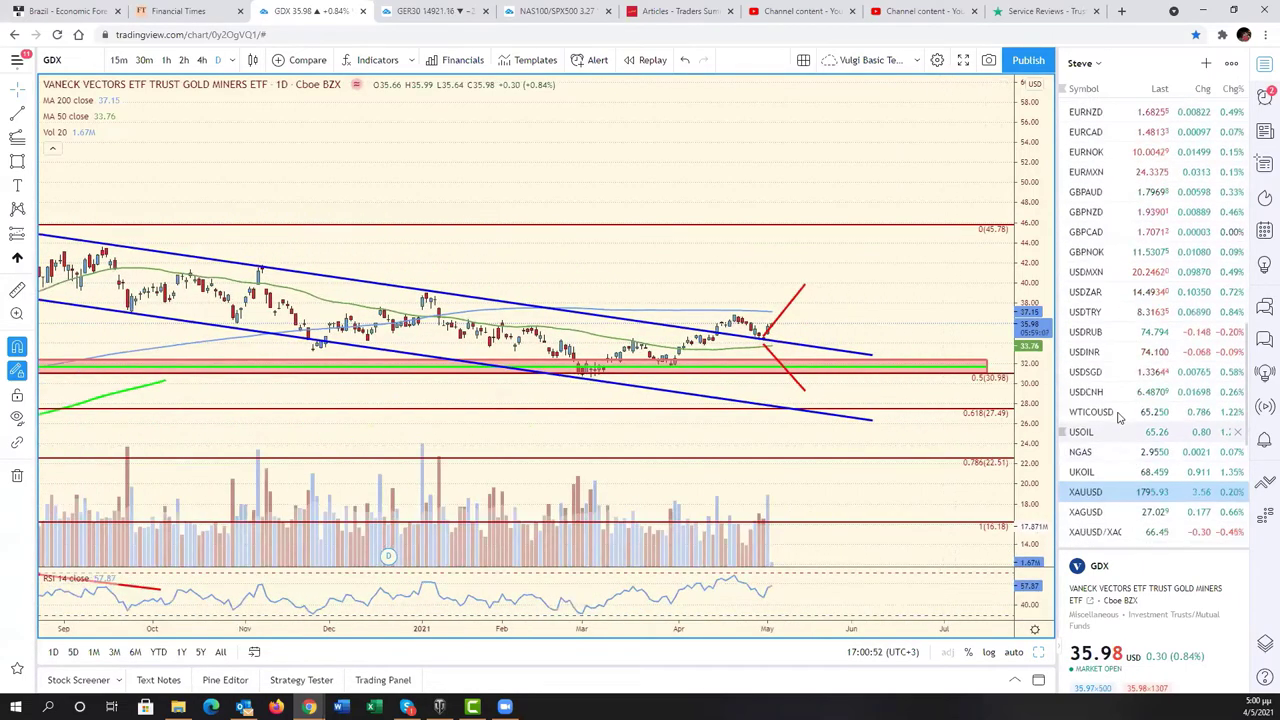
pyautogui.scroll(1, 1120, 300)
pyautogui.scroll(-2, 1120, 300)
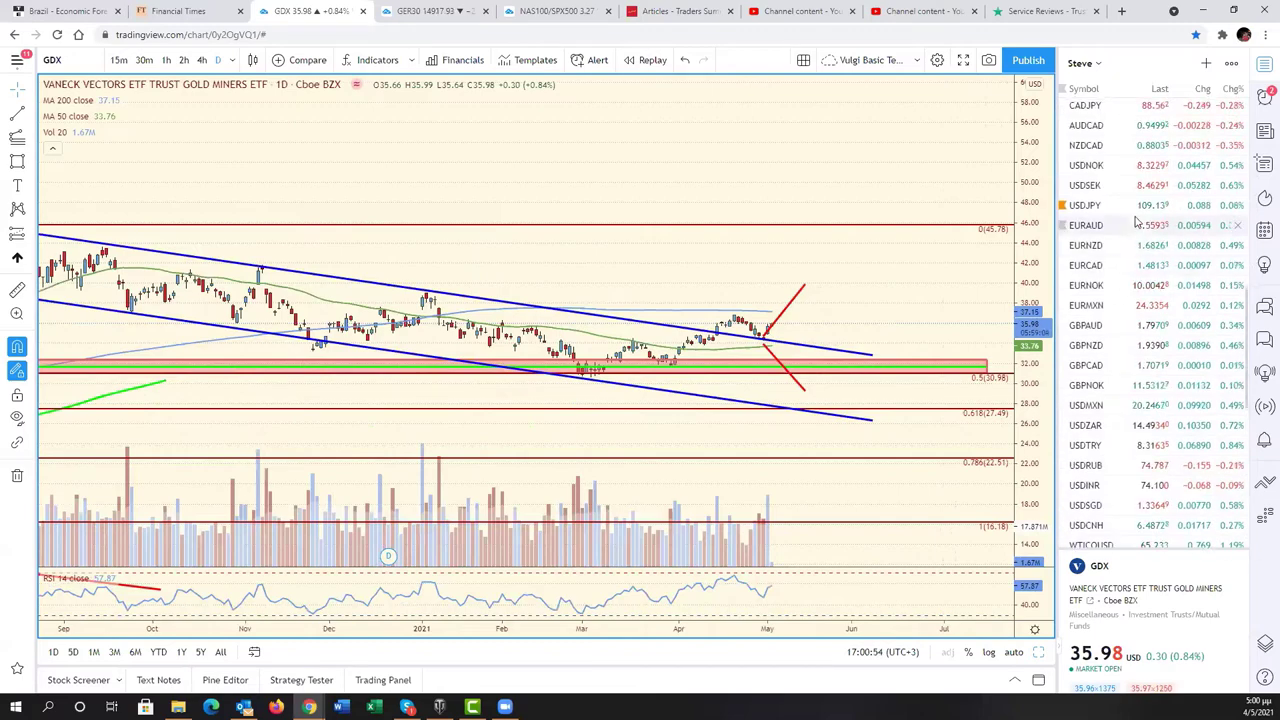
pyautogui.scroll(-2, 1125, 350)
pyautogui.scroll(3, 1135, 440)
pyautogui.scroll(-1, 1135, 440)
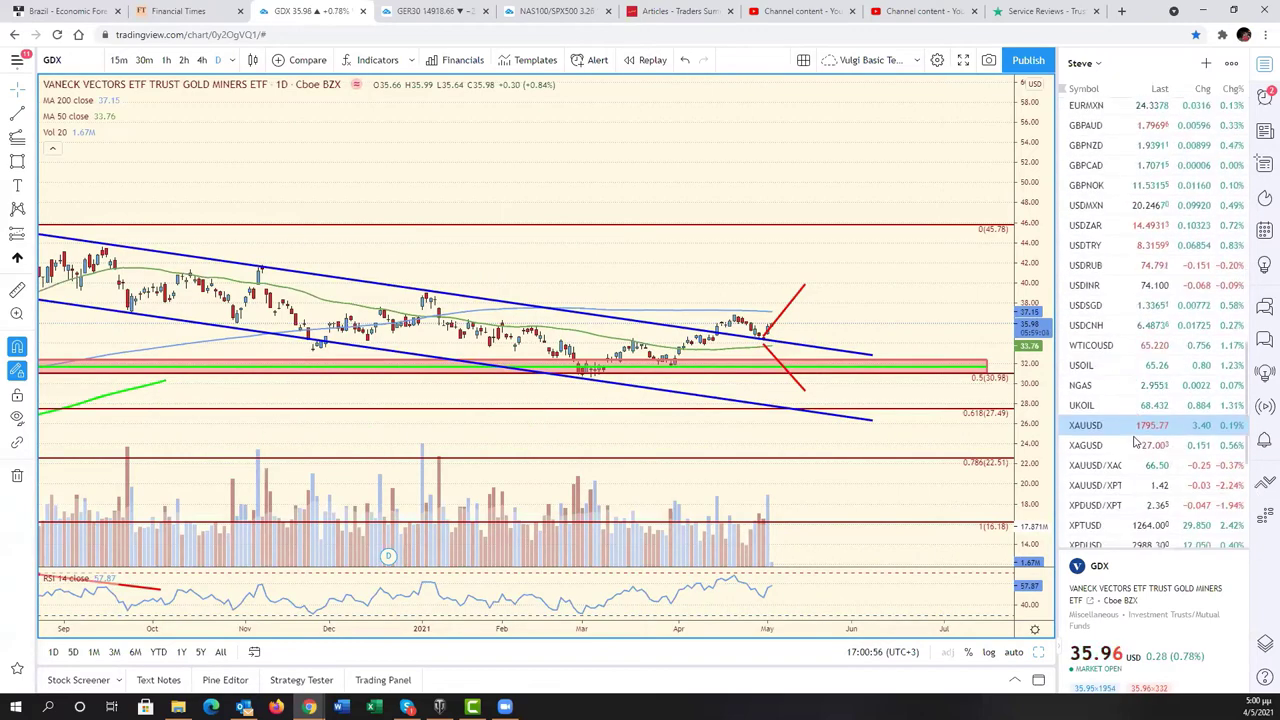
pyautogui.click(1110, 427)
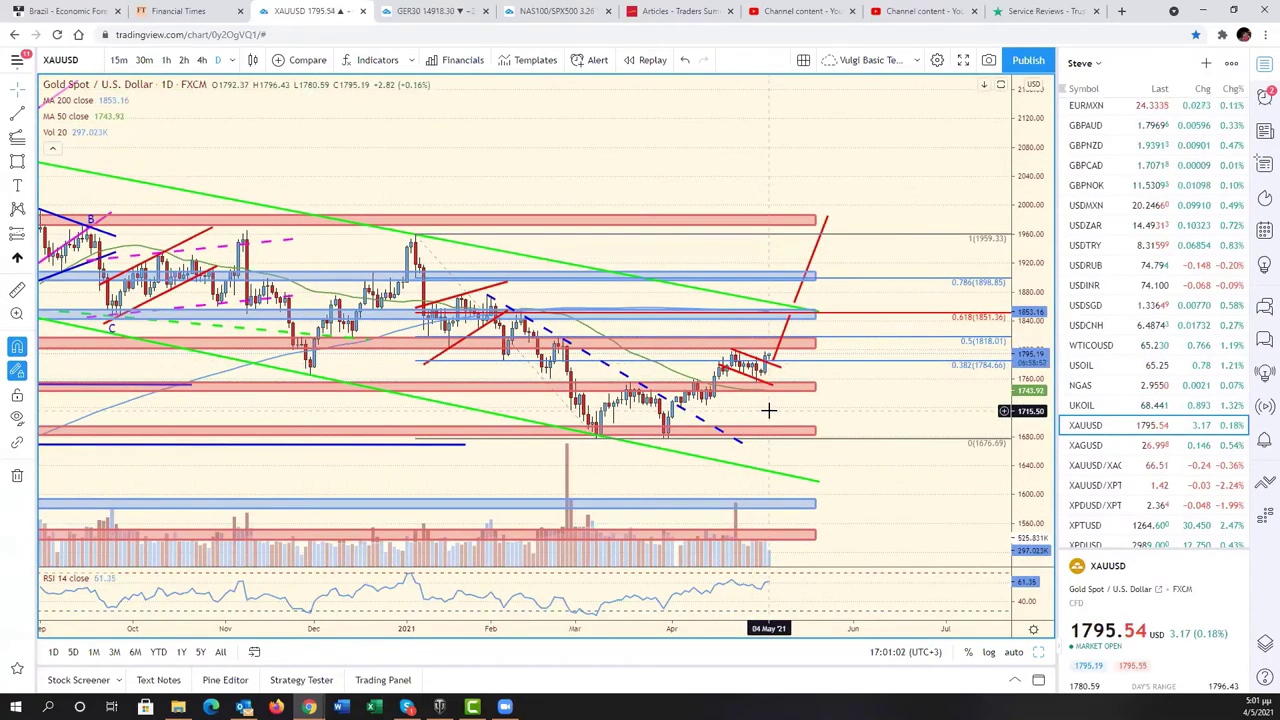
# Draw a red projected path on gold from about 1851 down to 1617, then up to 2075
pyautogui.press('Left')
pyautogui.press('Left')
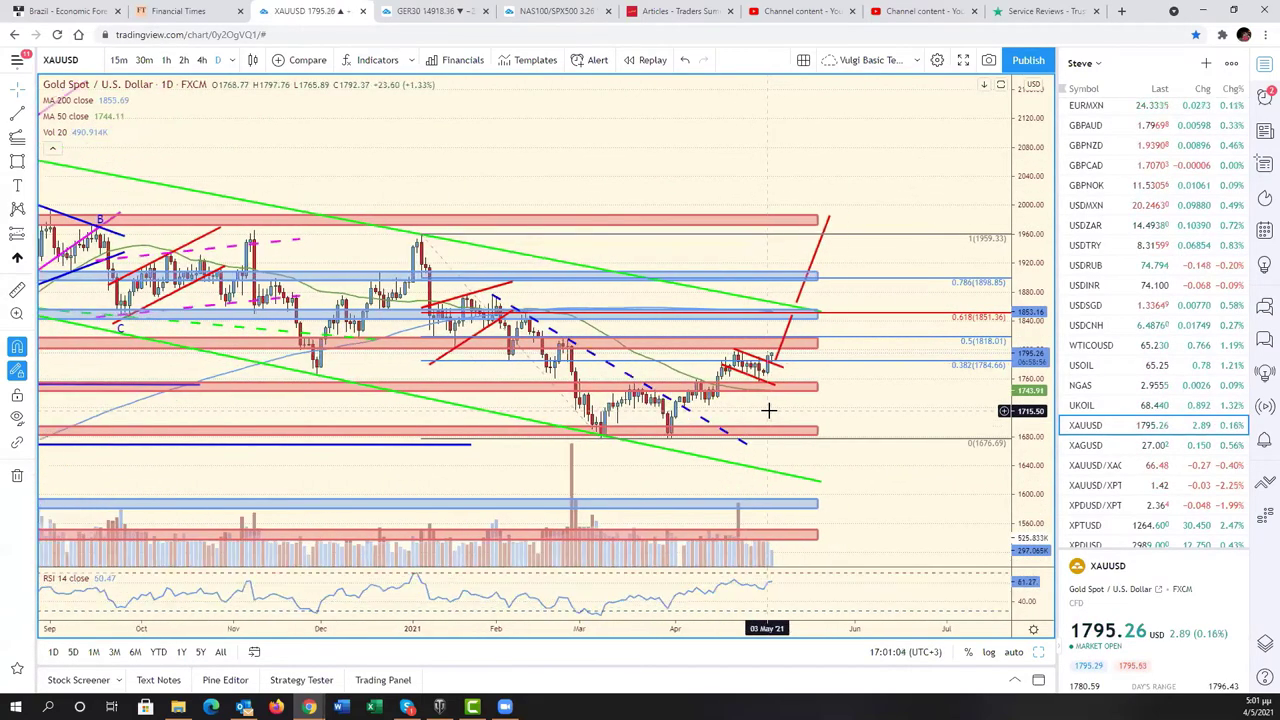
pyautogui.scroll(-2, 812, 411)
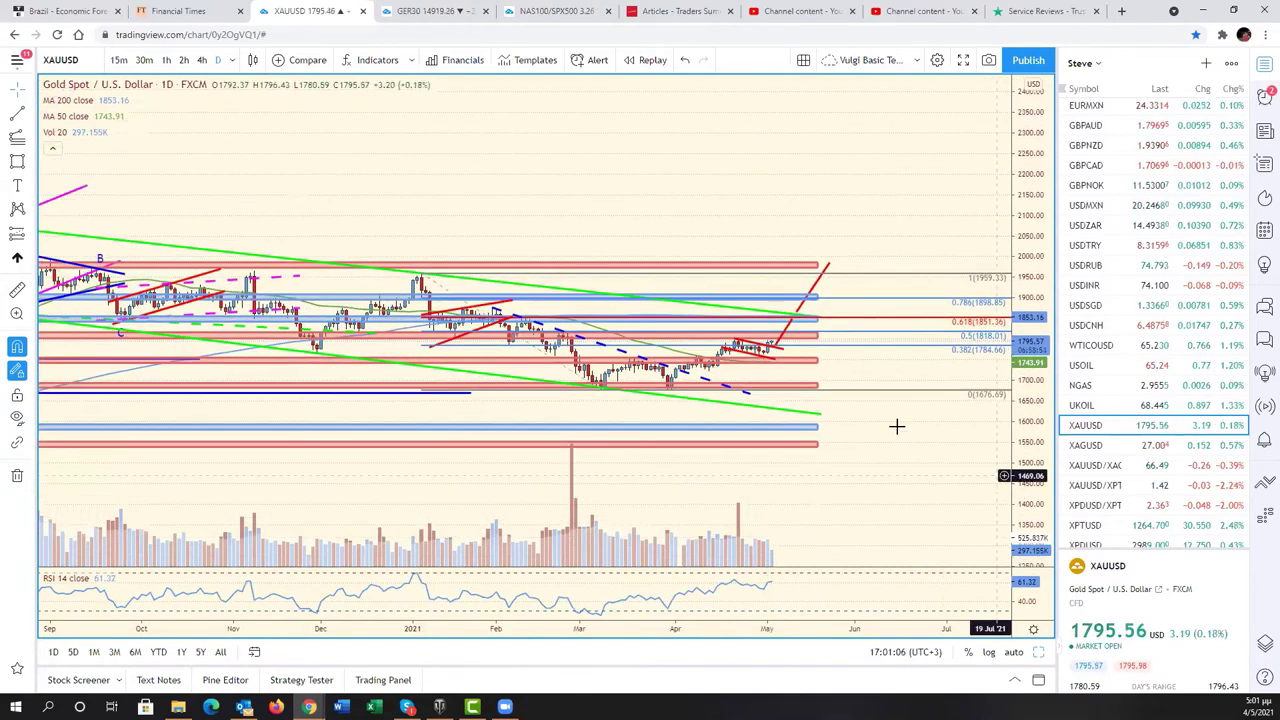
pyautogui.scroll(-1, 860, 418)
pyautogui.scroll(-2, 860, 418)
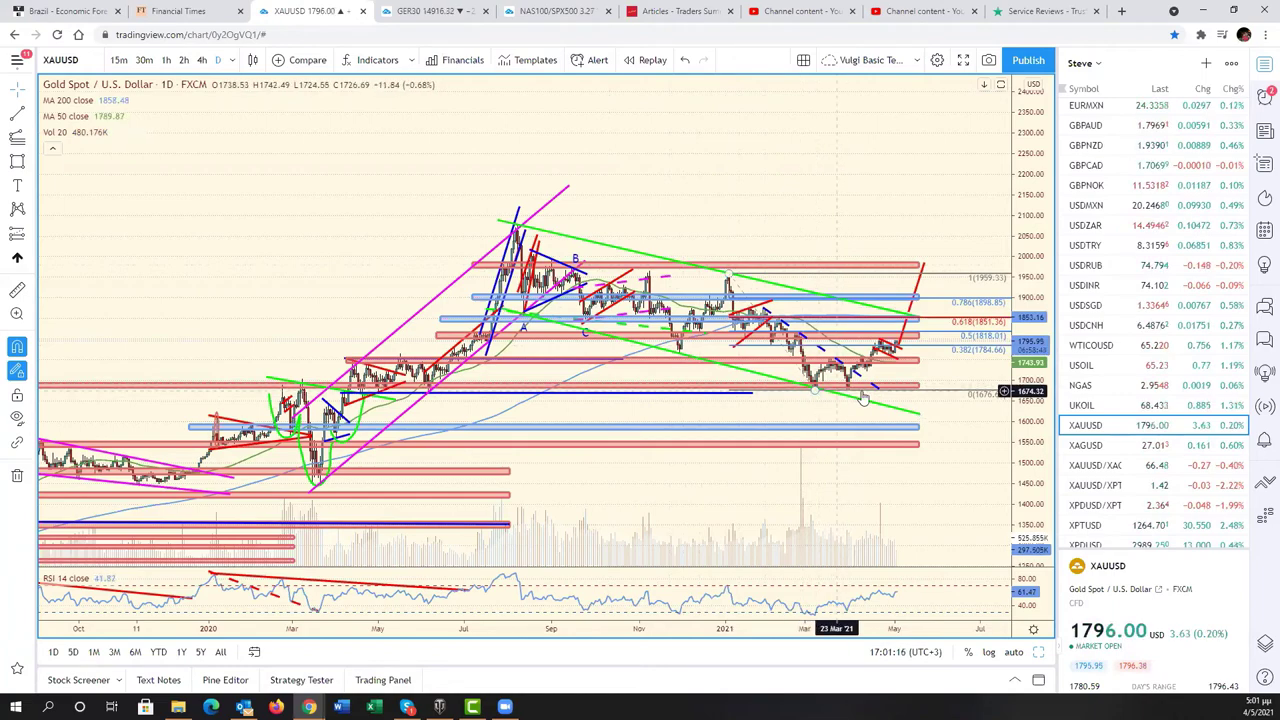
pyautogui.scroll(3, 893, 380)
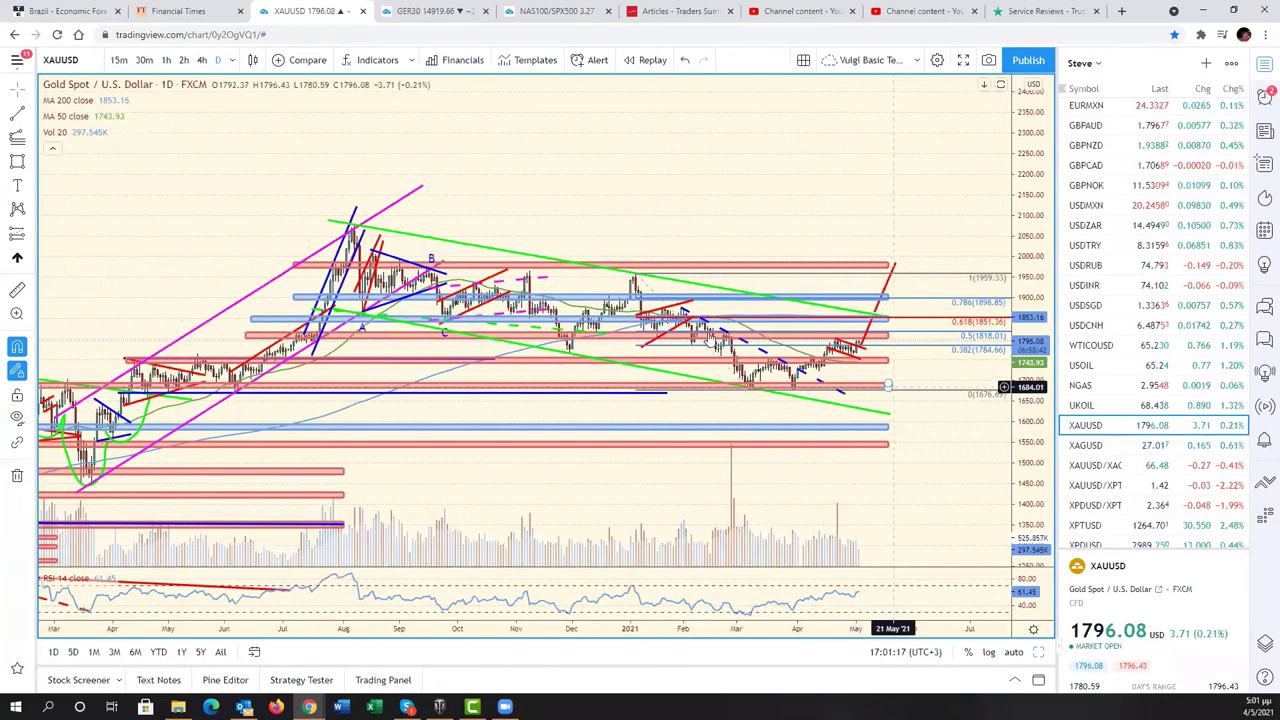
pyautogui.click(15, 126)
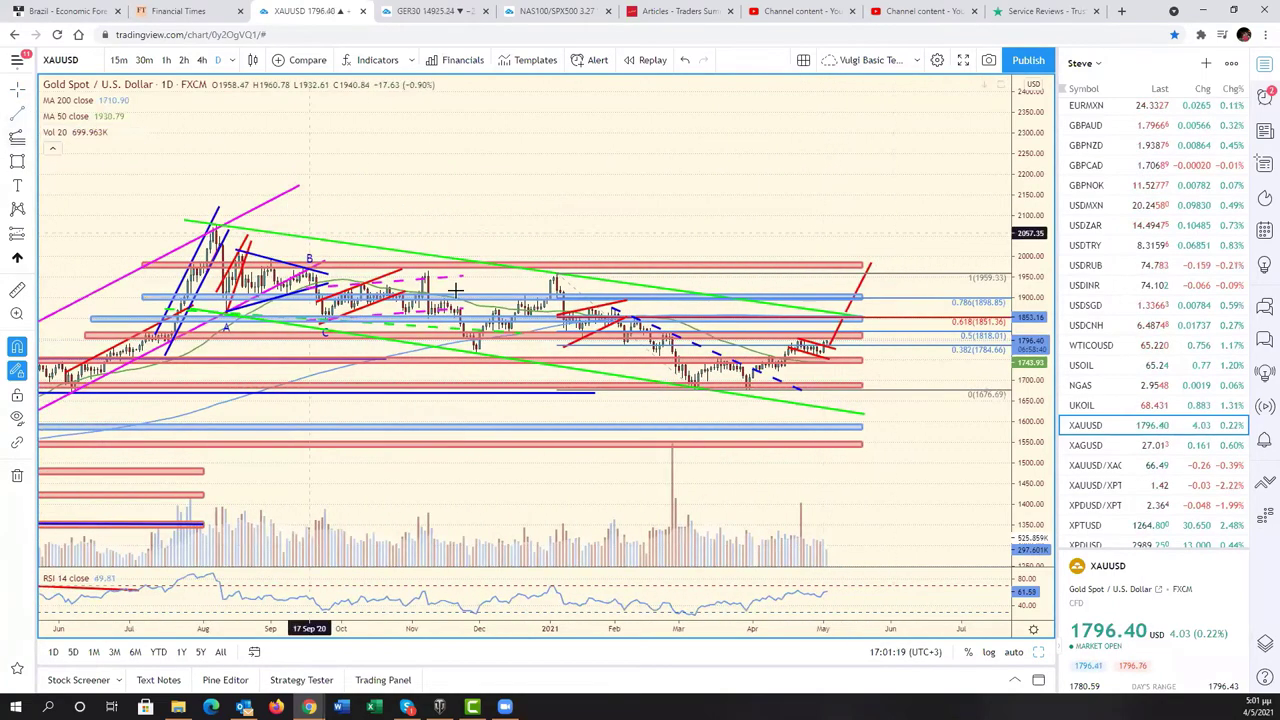
pyautogui.click(840, 320)
pyautogui.click(853, 357)
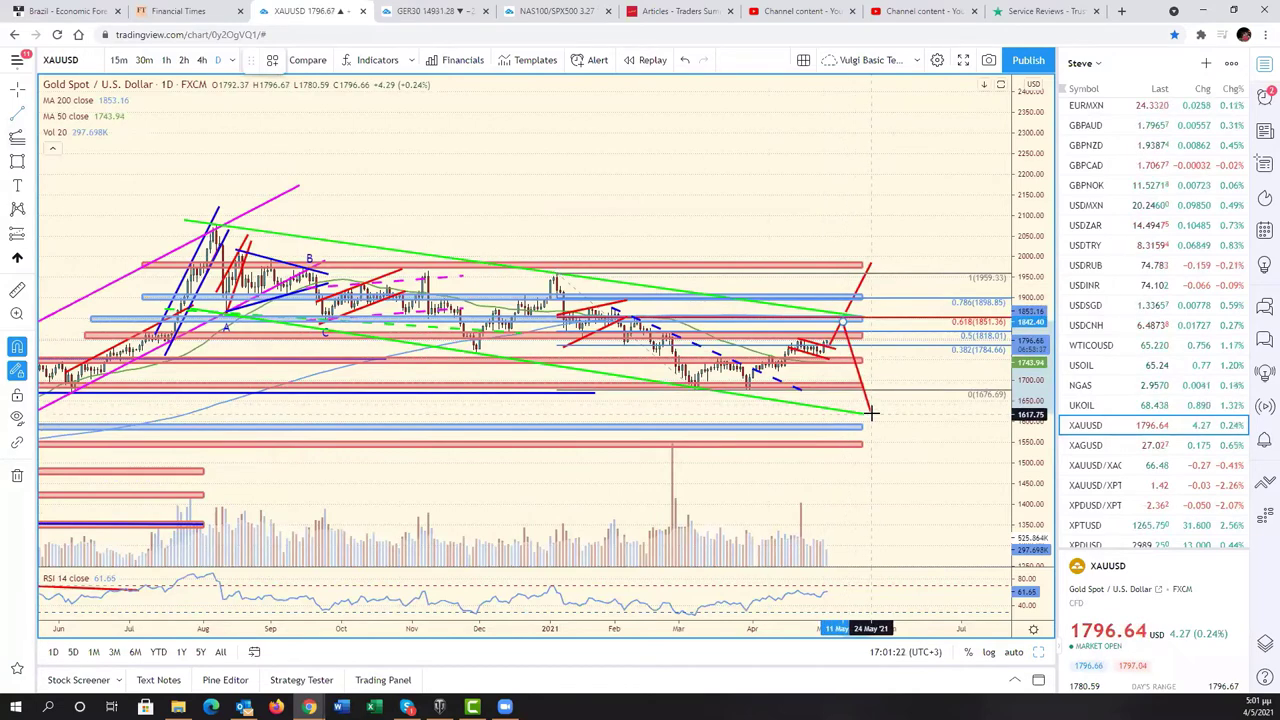
pyautogui.click(870, 413)
pyautogui.doubleClick(970, 226)
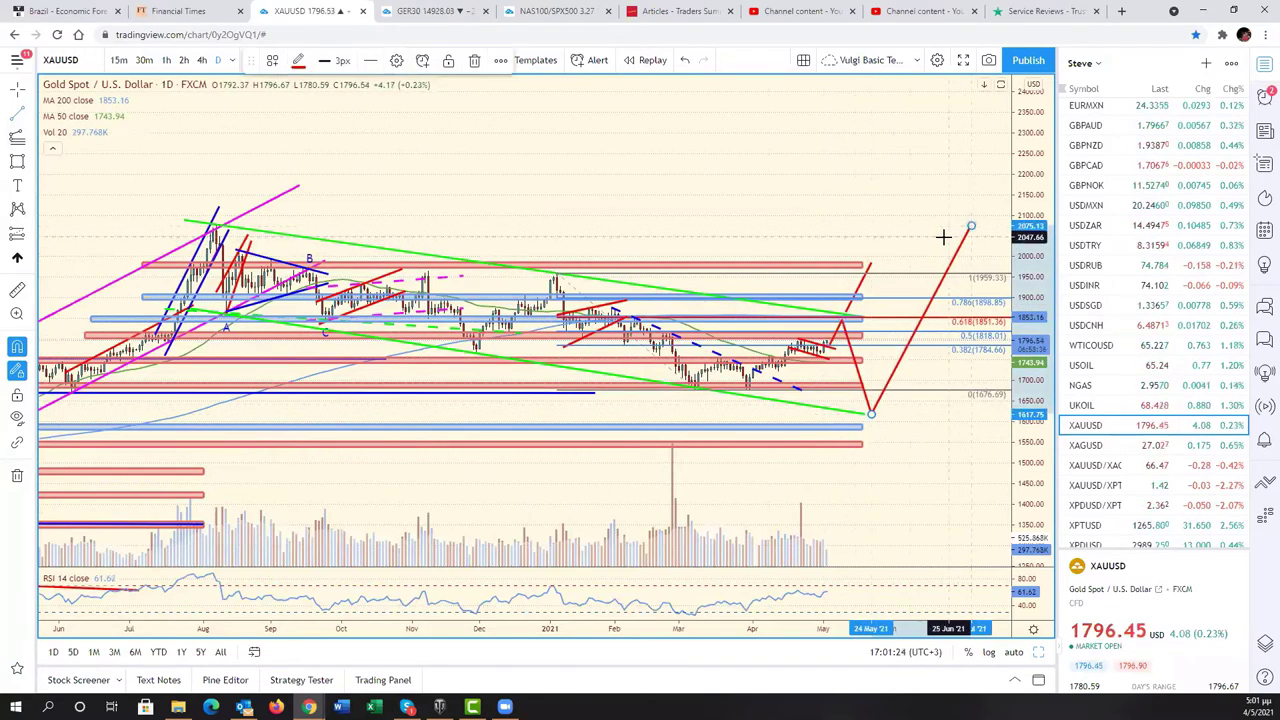
pyautogui.click(942, 242)
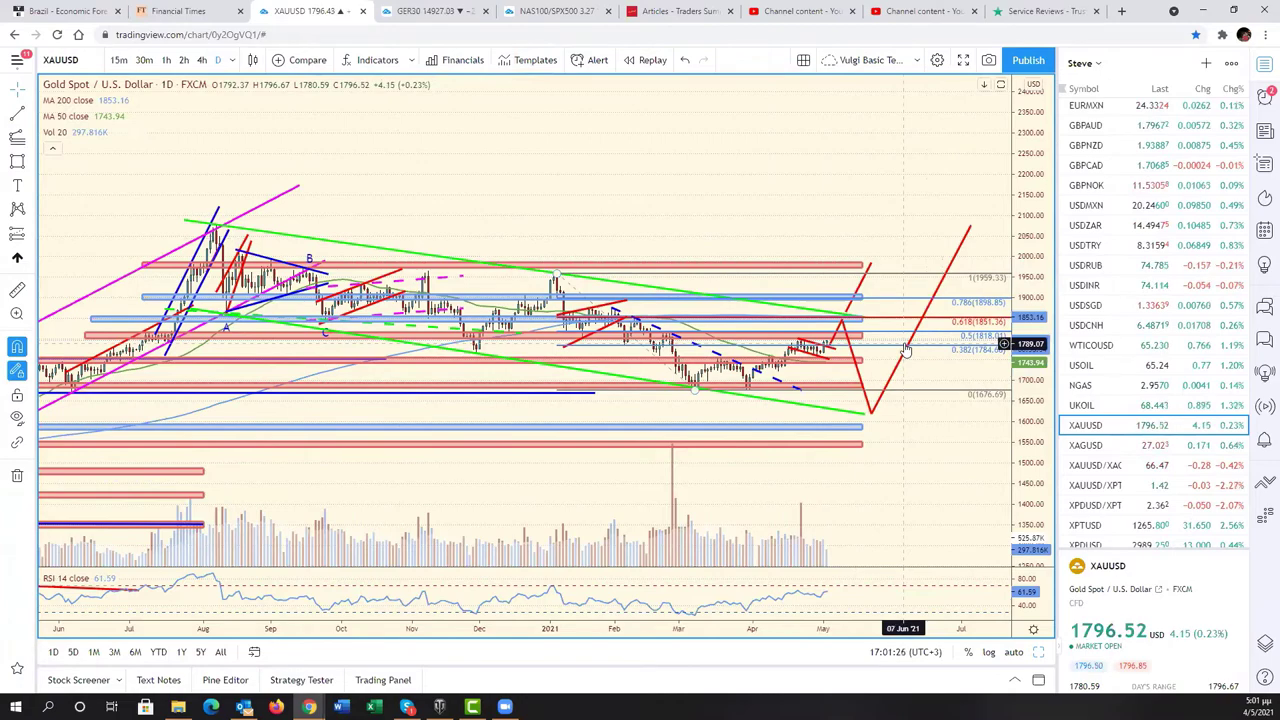
pyautogui.scroll(2, 905, 349)
pyautogui.scroll(-1, 905, 349)
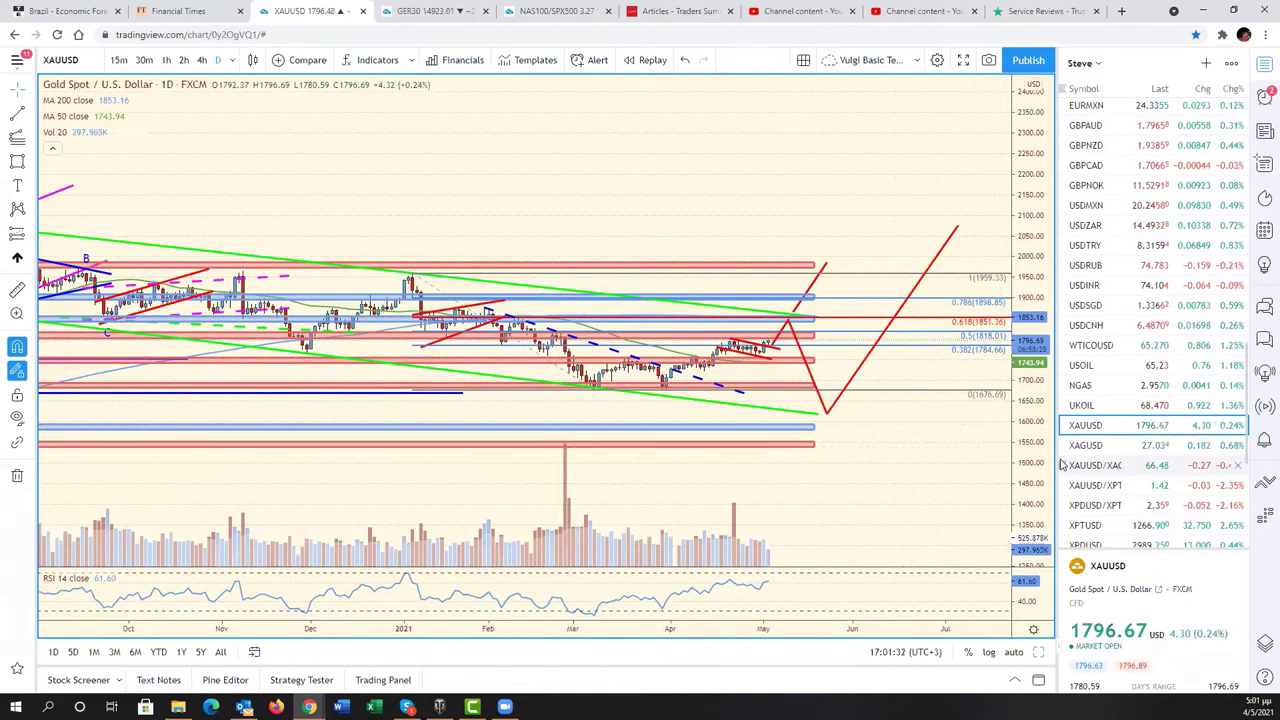
# Switch to Platinum XPTUSD and check its upper and lower blue channel lines
pyautogui.click(1080, 527)
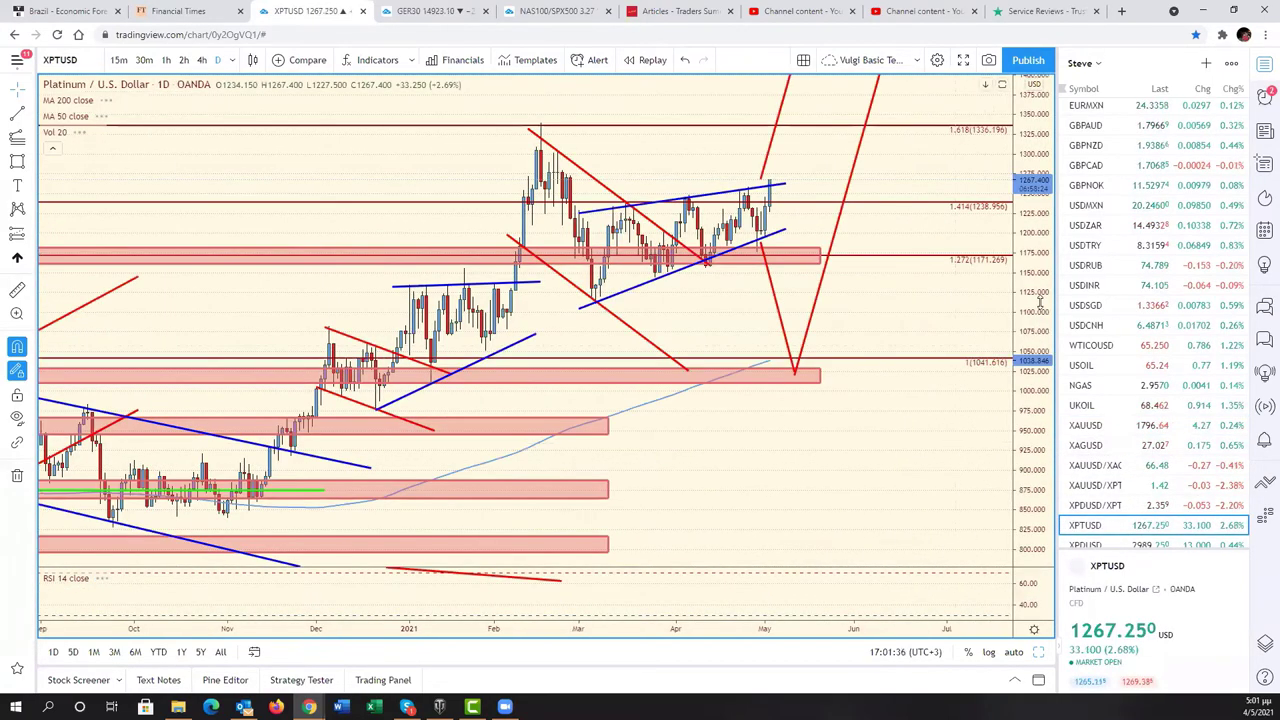
pyautogui.scroll(-5, 930, 440)
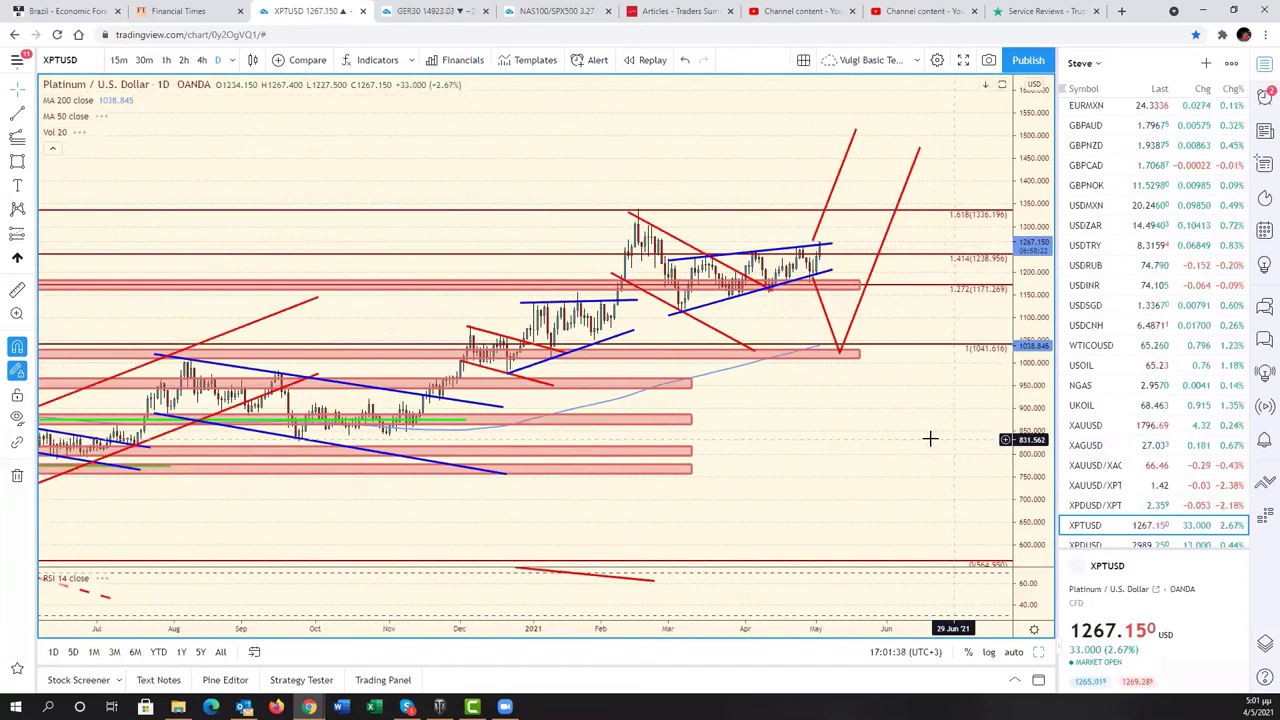
pyautogui.scroll(1, 895, 485)
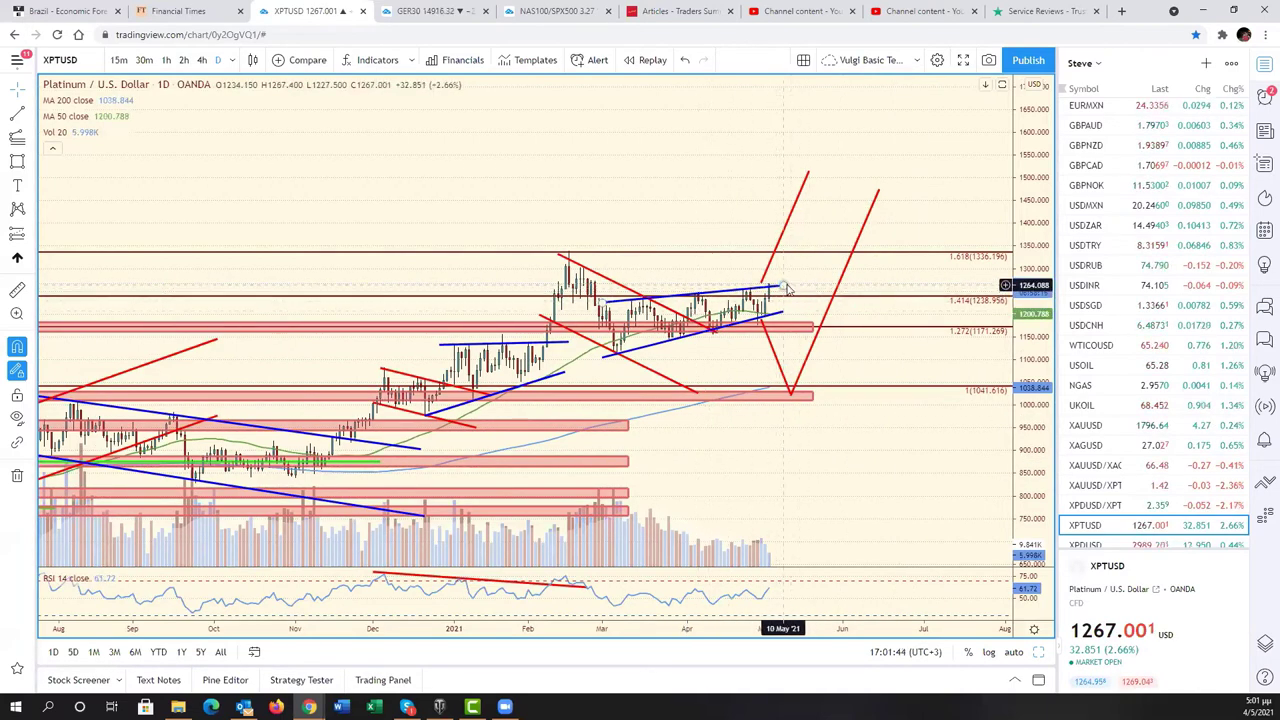
pyautogui.click(786, 286)
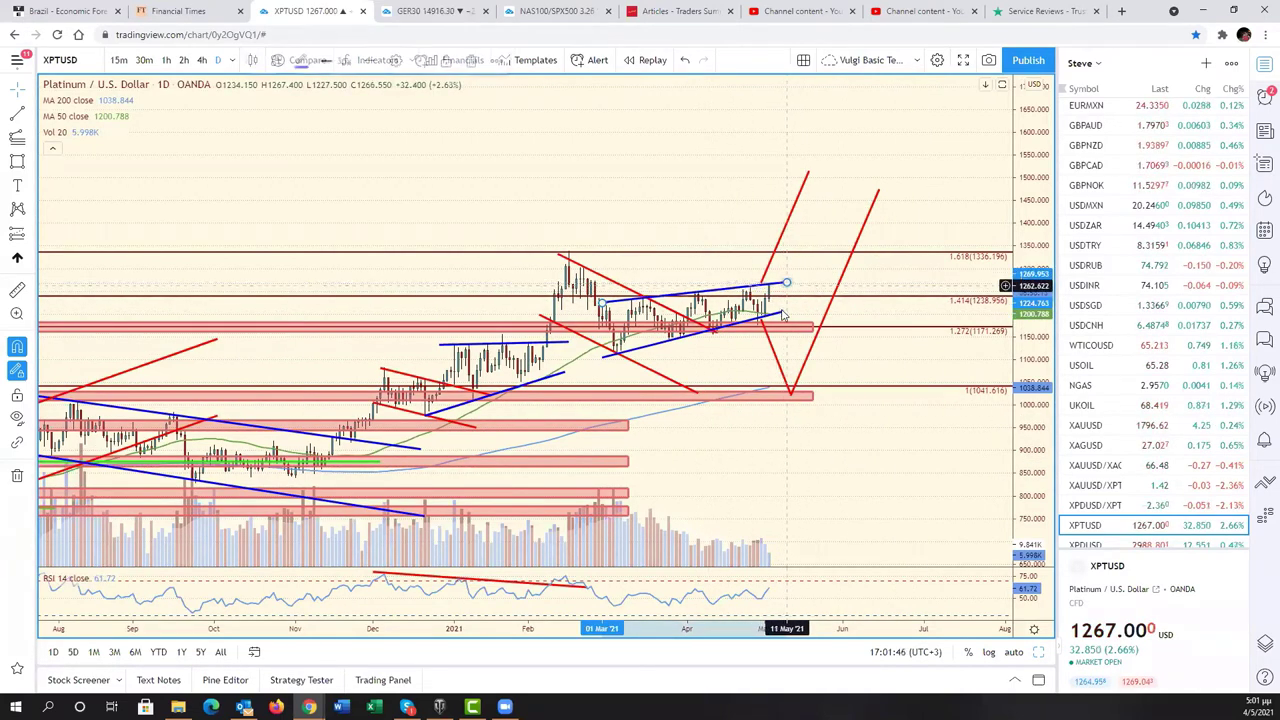
pyautogui.click(789, 312)
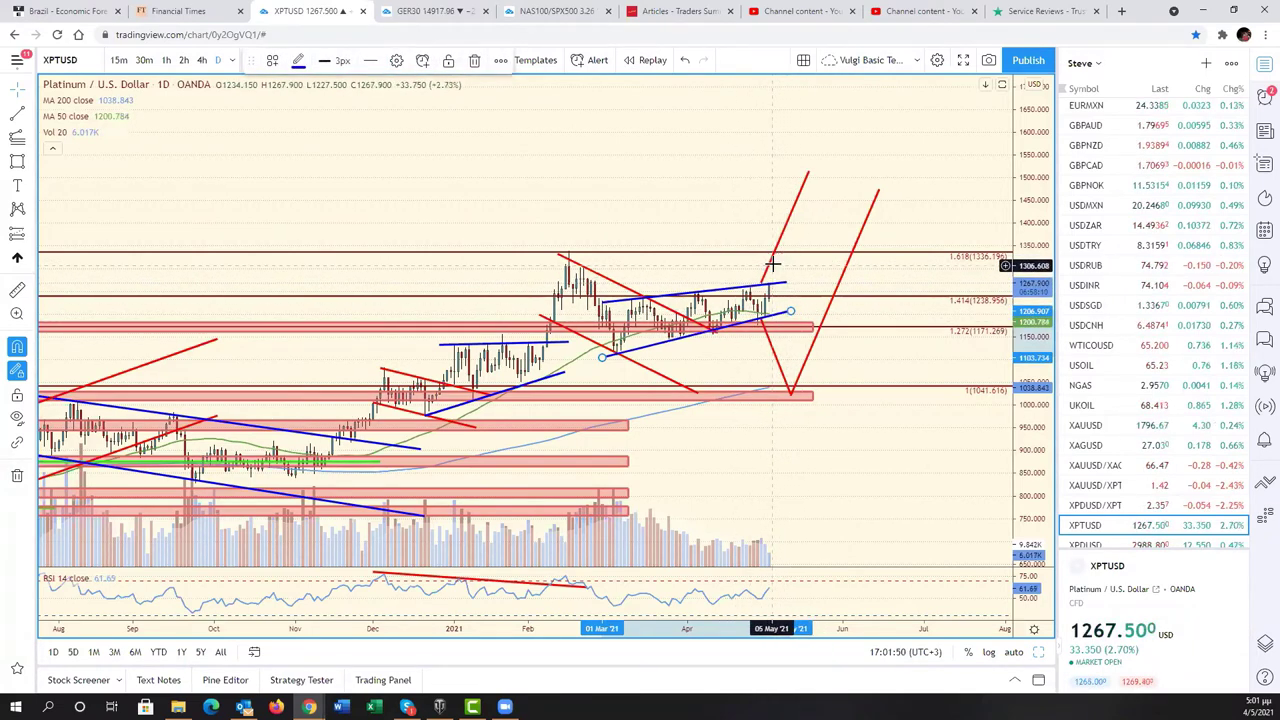
# Shift the three red projected path lines slightly right to align with the blue channel
pyautogui.moveTo(772, 268); pyautogui.dragTo(783, 264)
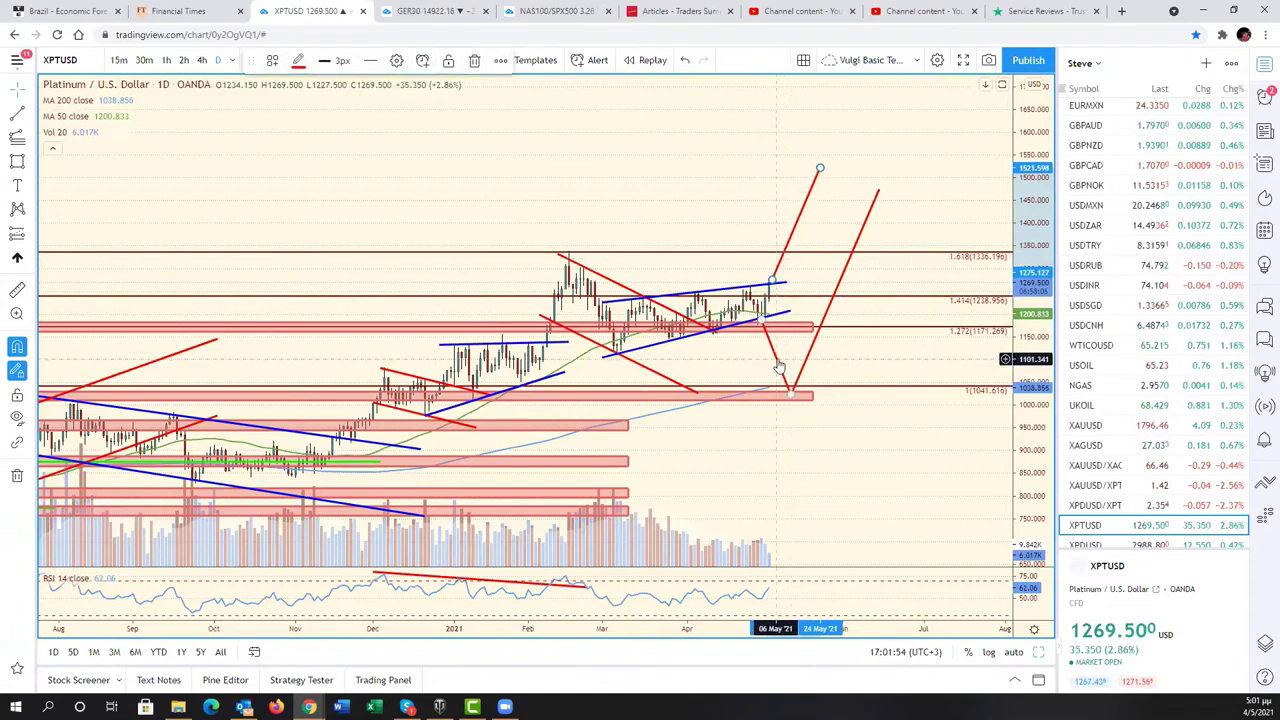
pyautogui.moveTo(776, 366); pyautogui.dragTo(787, 358)
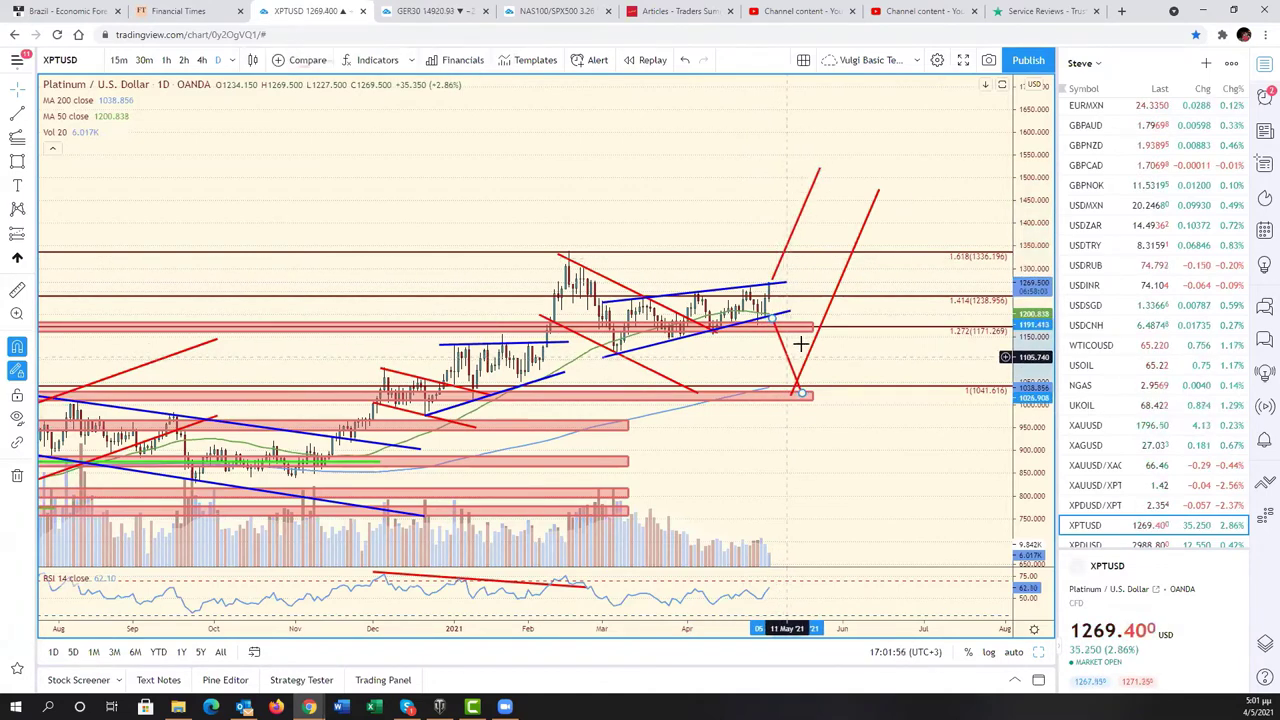
pyautogui.moveTo(808, 350); pyautogui.dragTo(820, 349)
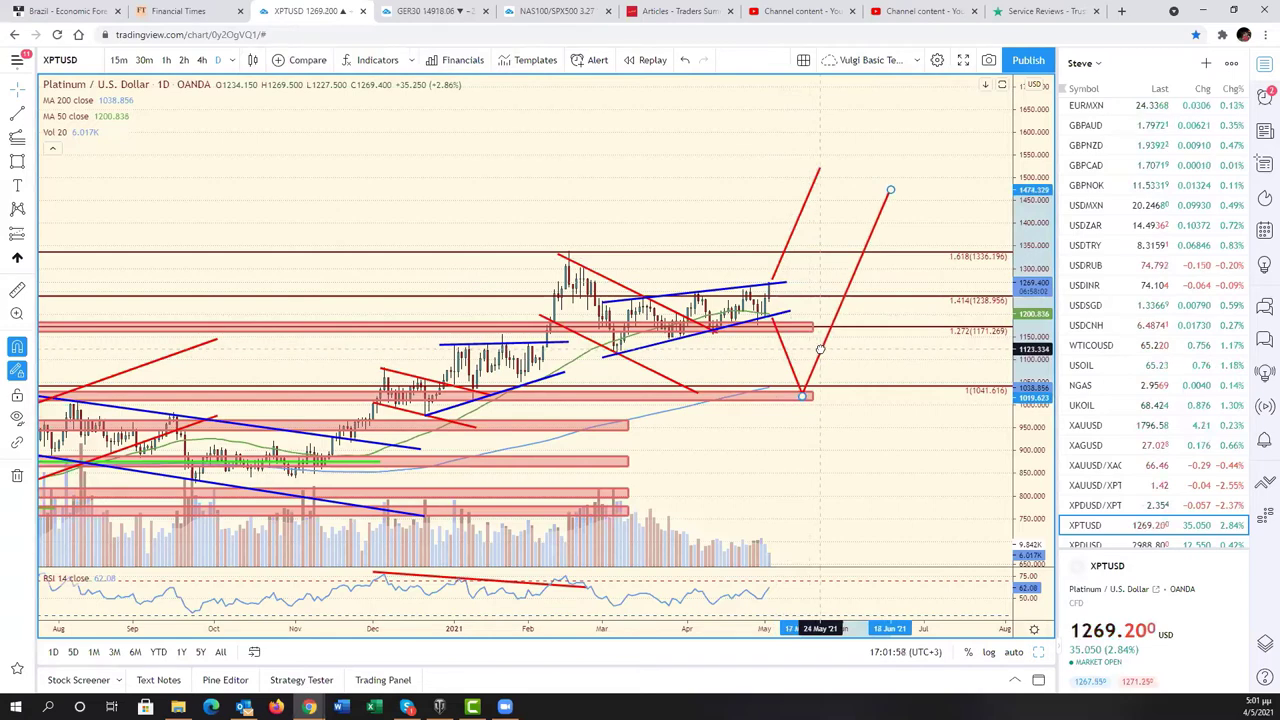
pyautogui.click(784, 314)
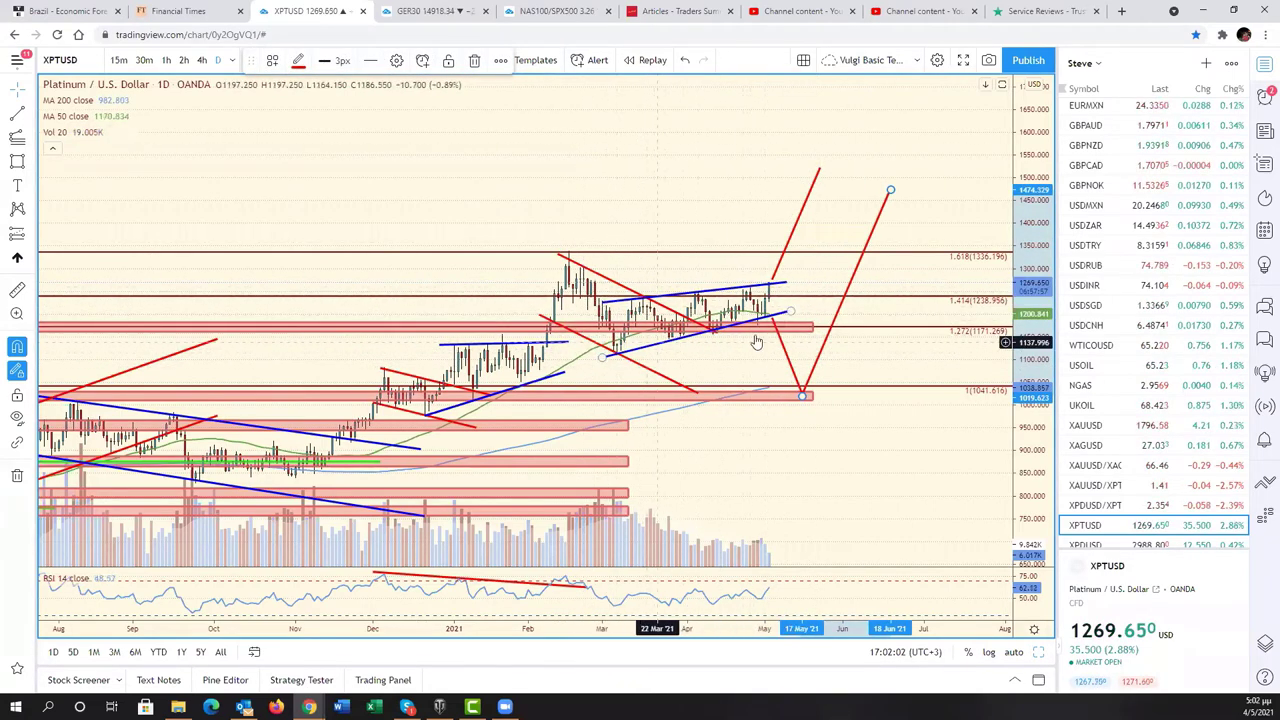
pyautogui.scroll(-1, 1116, 508)
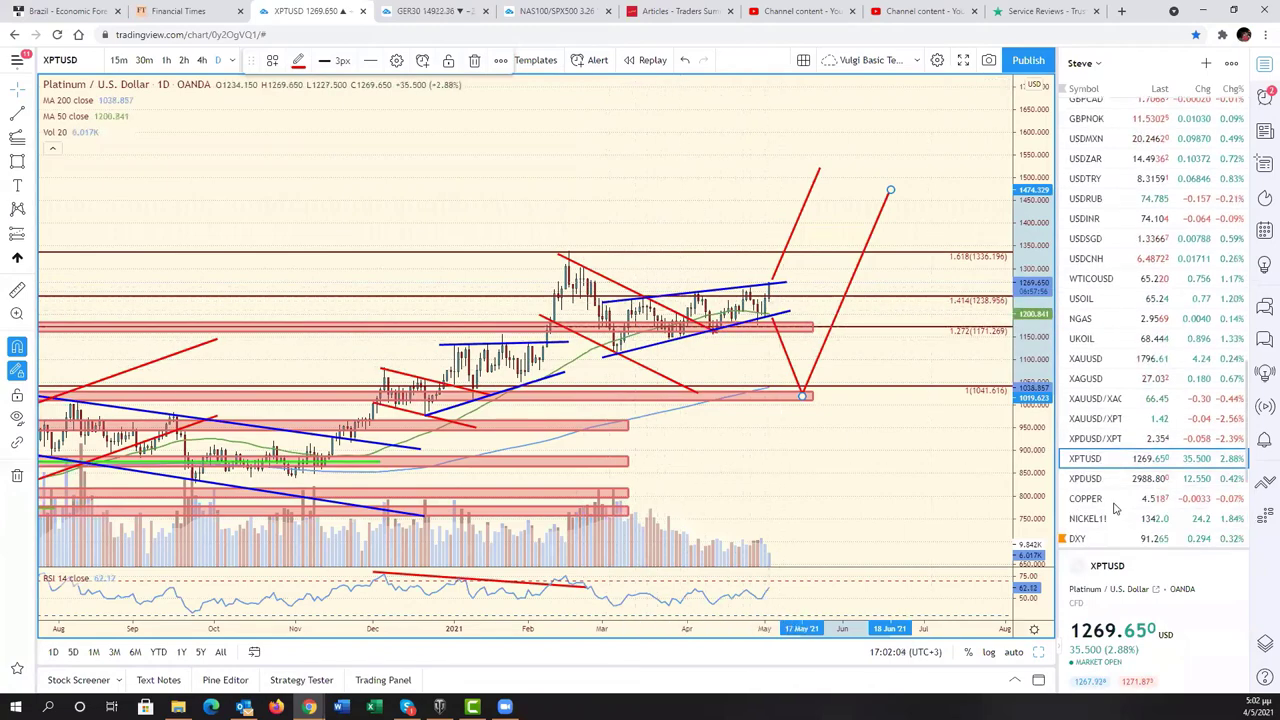
# Load Palladium XPDUSD and zoom out to its longer history, then back in
pyautogui.click(1105, 486)
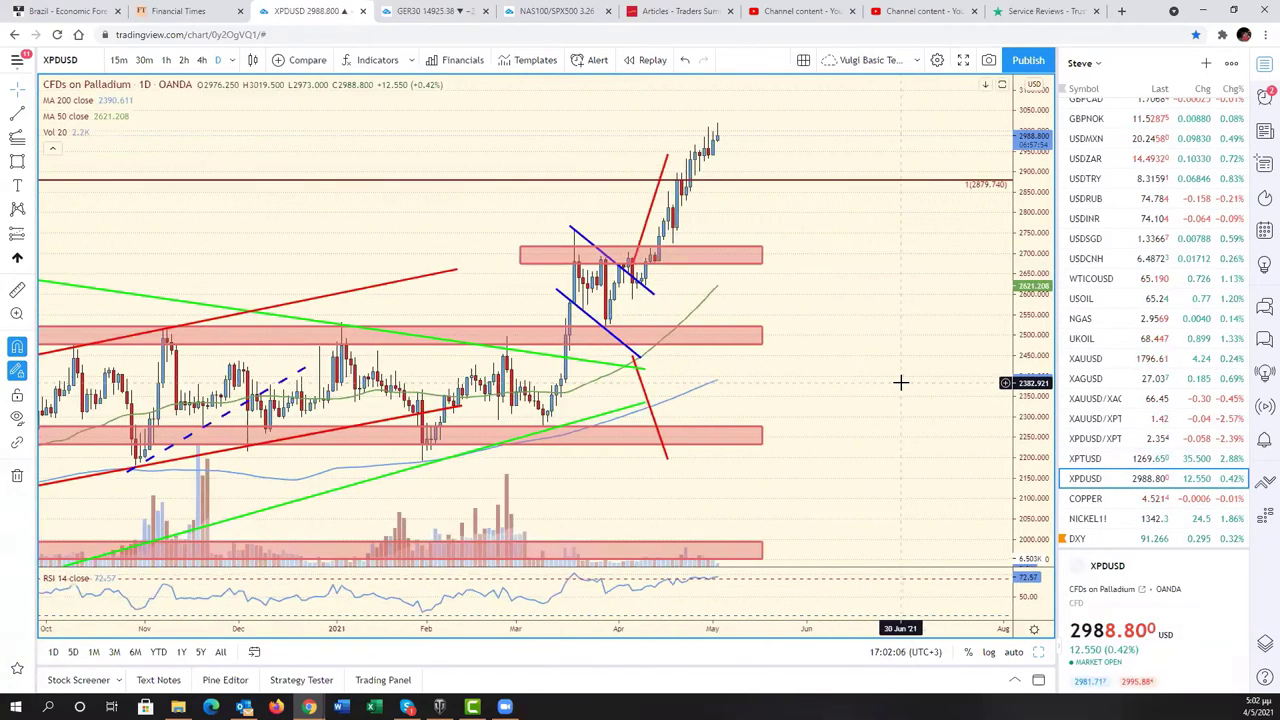
pyautogui.scroll(-2, 950, 380)
pyautogui.scroll(-2, 880, 437)
pyautogui.scroll(-2, 943, 440)
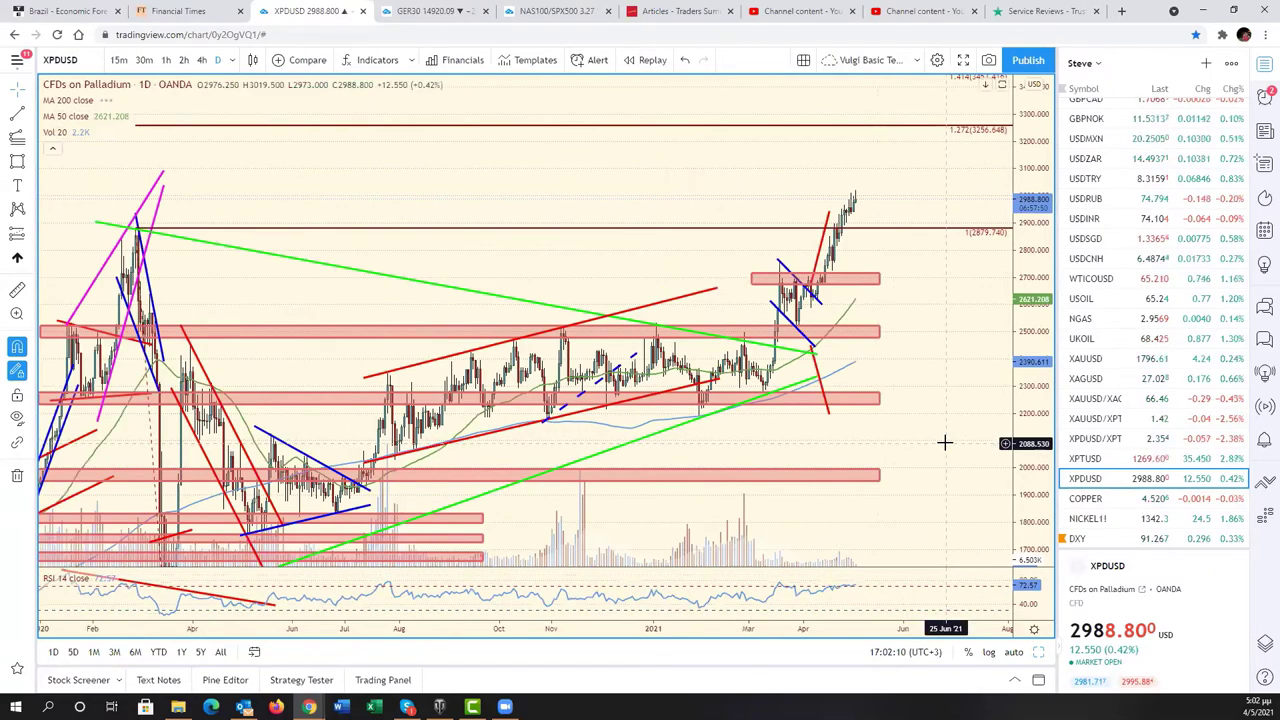
pyautogui.scroll(2, 950, 445)
pyautogui.scroll(2, 957, 449)
# Switch to the Copper chart from the watchlist
pyautogui.click(1090, 498)
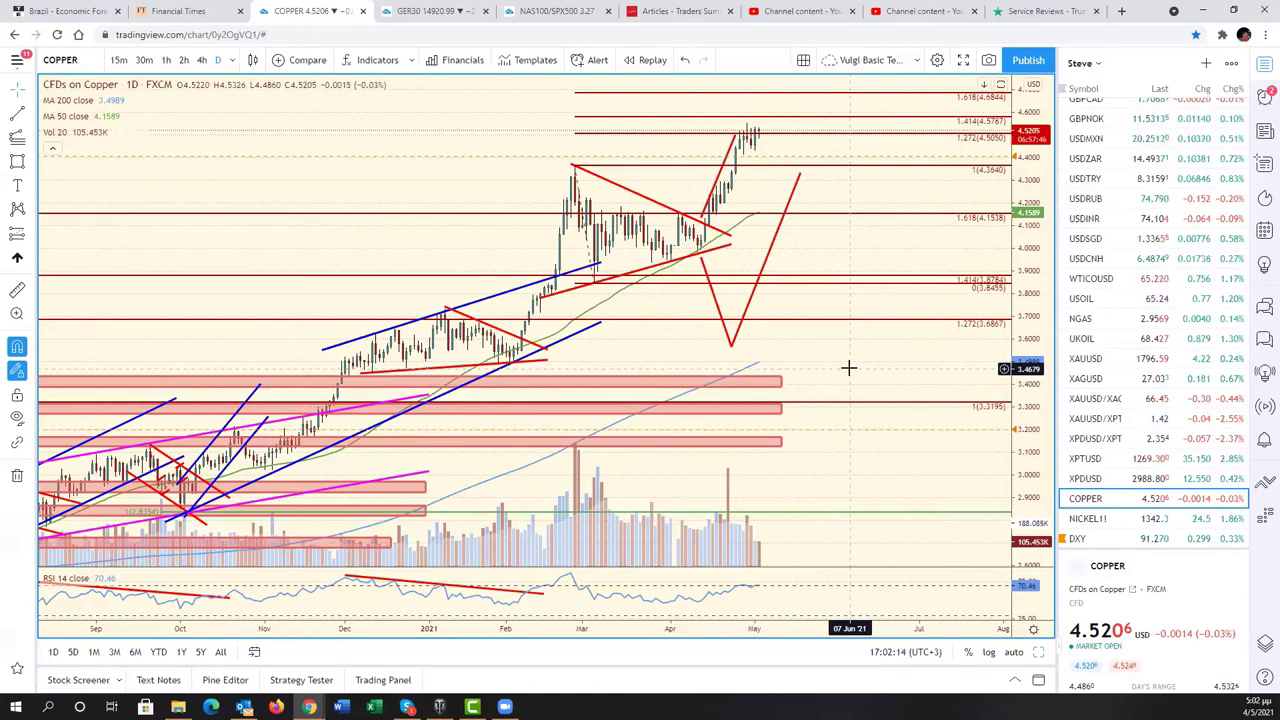
pyautogui.scroll(1, 848, 368)
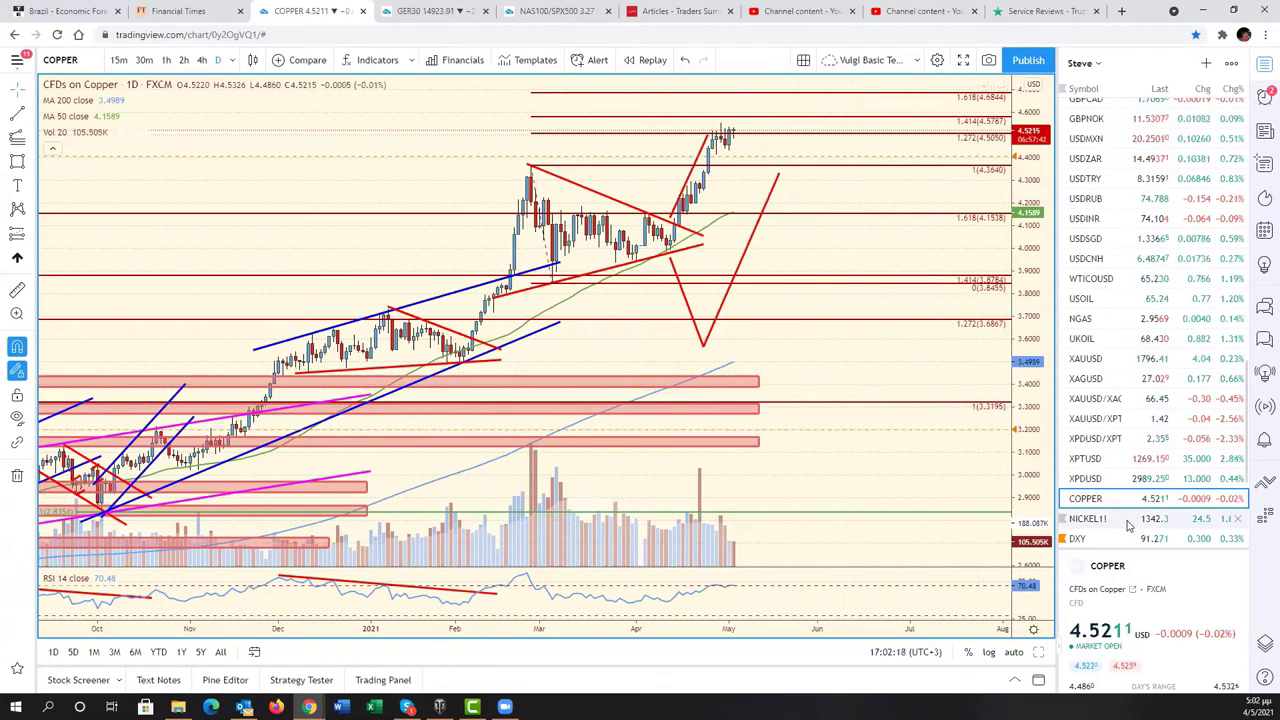
pyautogui.scroll(-1, 1128, 525)
# Load NICKEL1! and raise the projected path's final target to the 1.618 level
pyautogui.click(1141, 457)
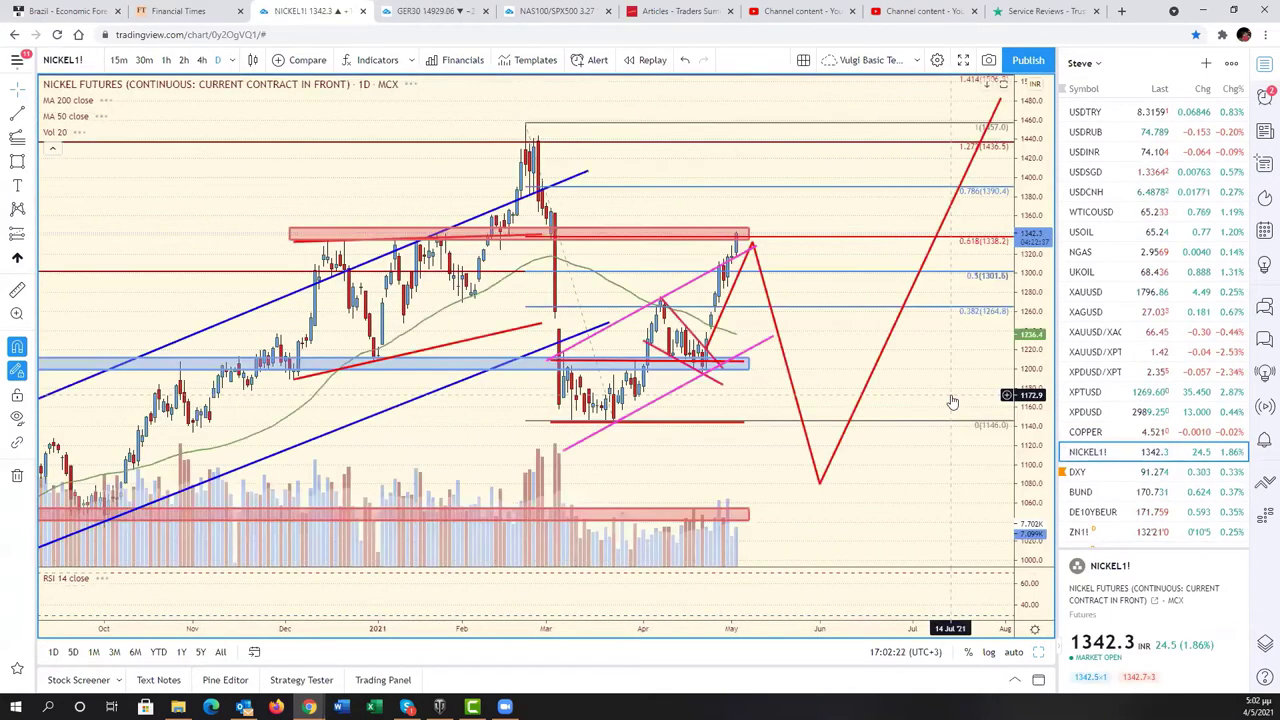
pyautogui.moveTo(1025, 325); pyautogui.dragTo(1025, 400)
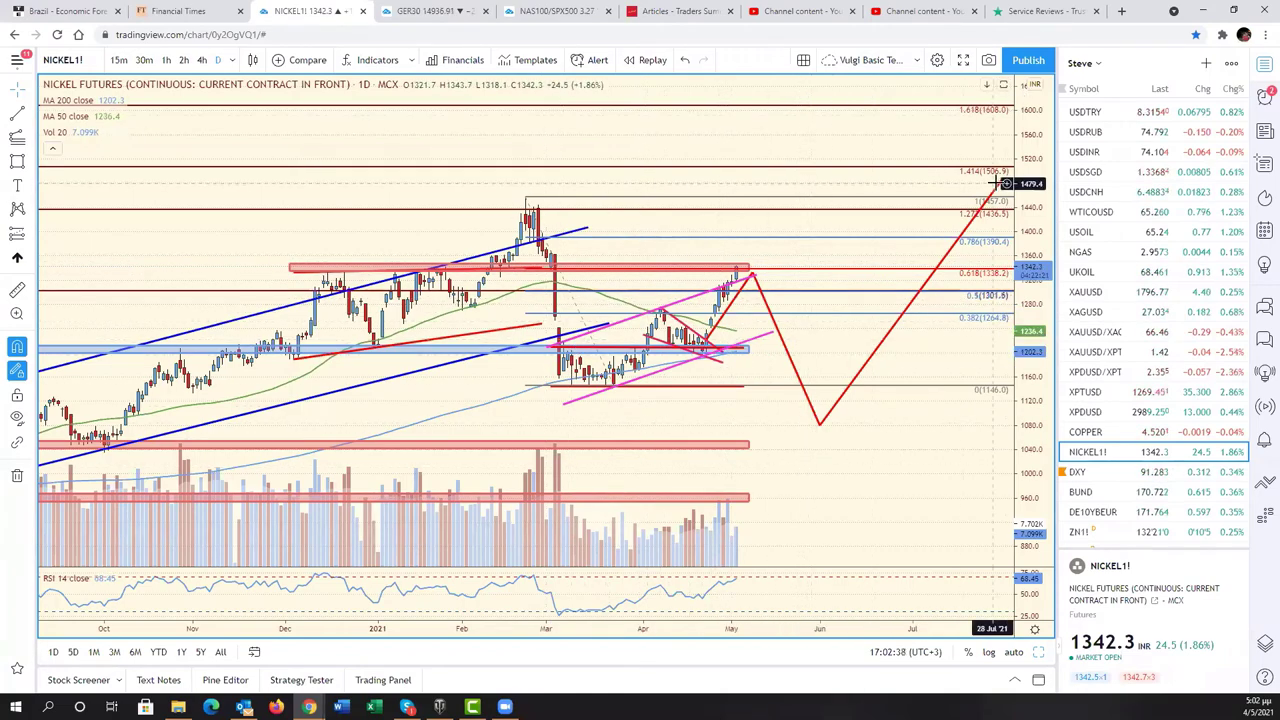
pyautogui.moveTo(908, 183); pyautogui.dragTo(846, 182)
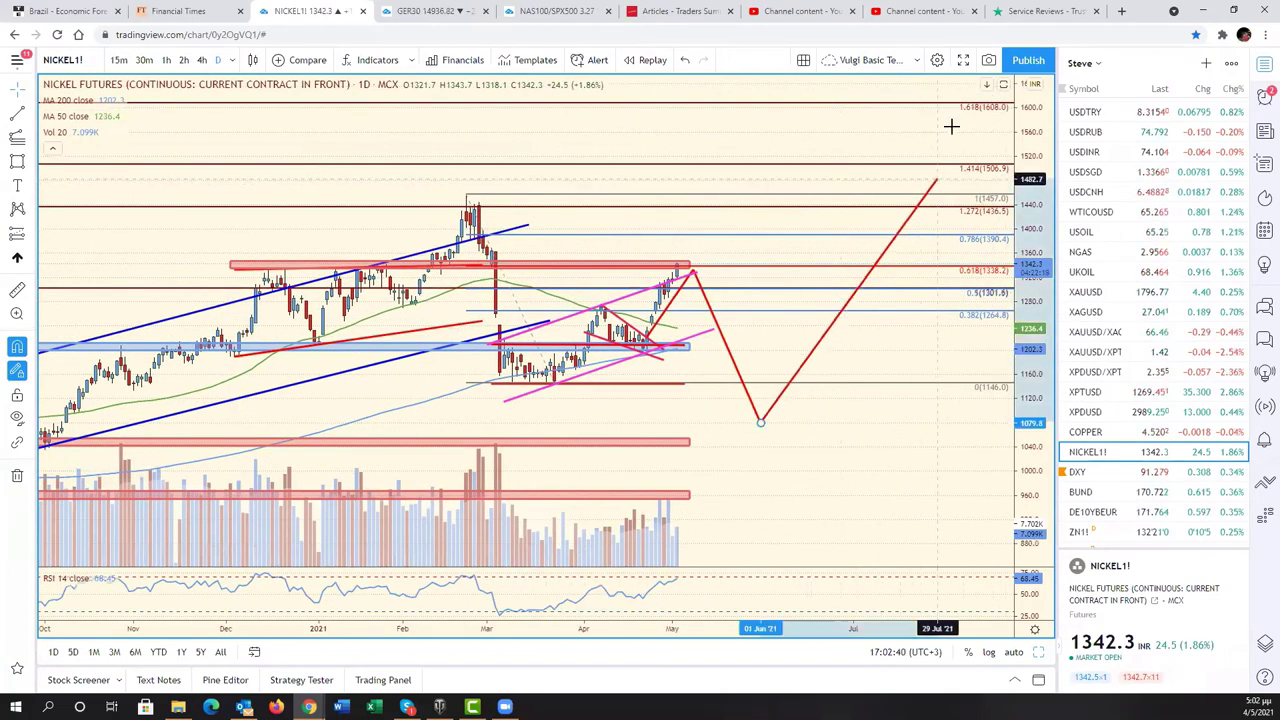
pyautogui.moveTo(951, 126); pyautogui.dragTo(971, 100)
# Extend the price zones near 1342, 1200, 1040 and 960 further right
pyautogui.scroll(-1, 812, 356)
pyautogui.scroll(-2, 808, 358)
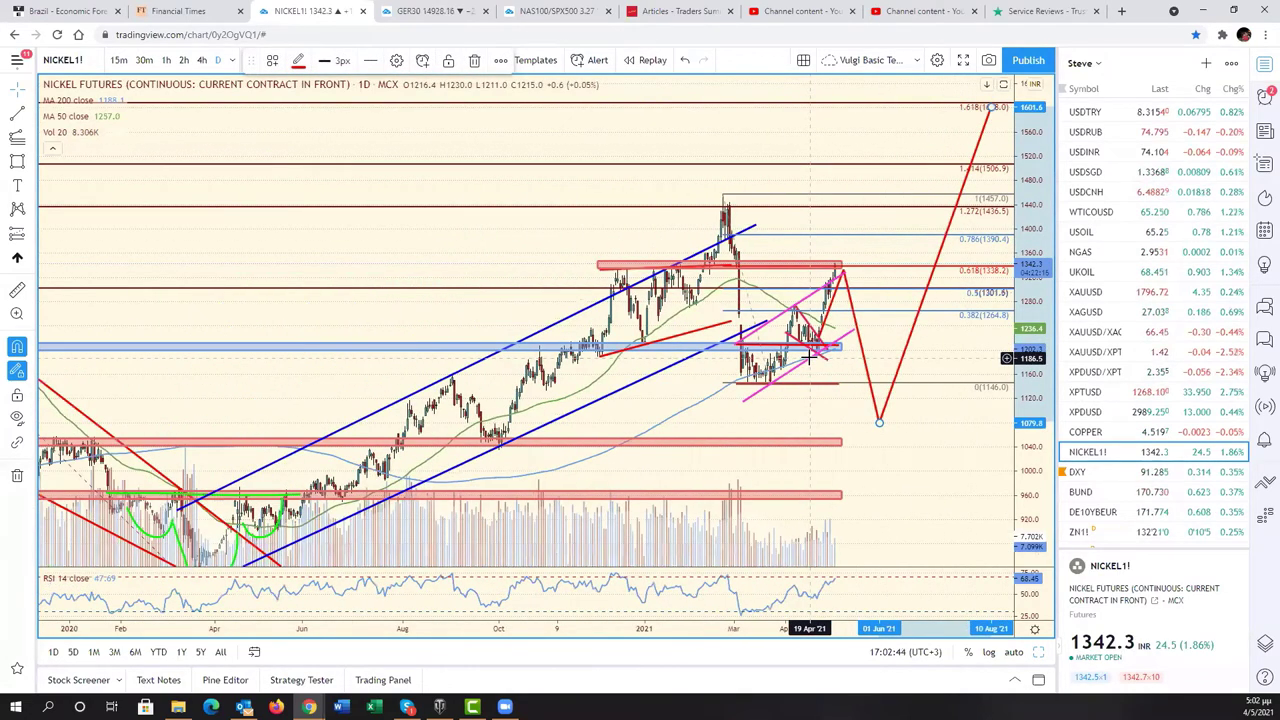
pyautogui.scroll(1, 808, 356)
pyautogui.scroll(1, 784, 268)
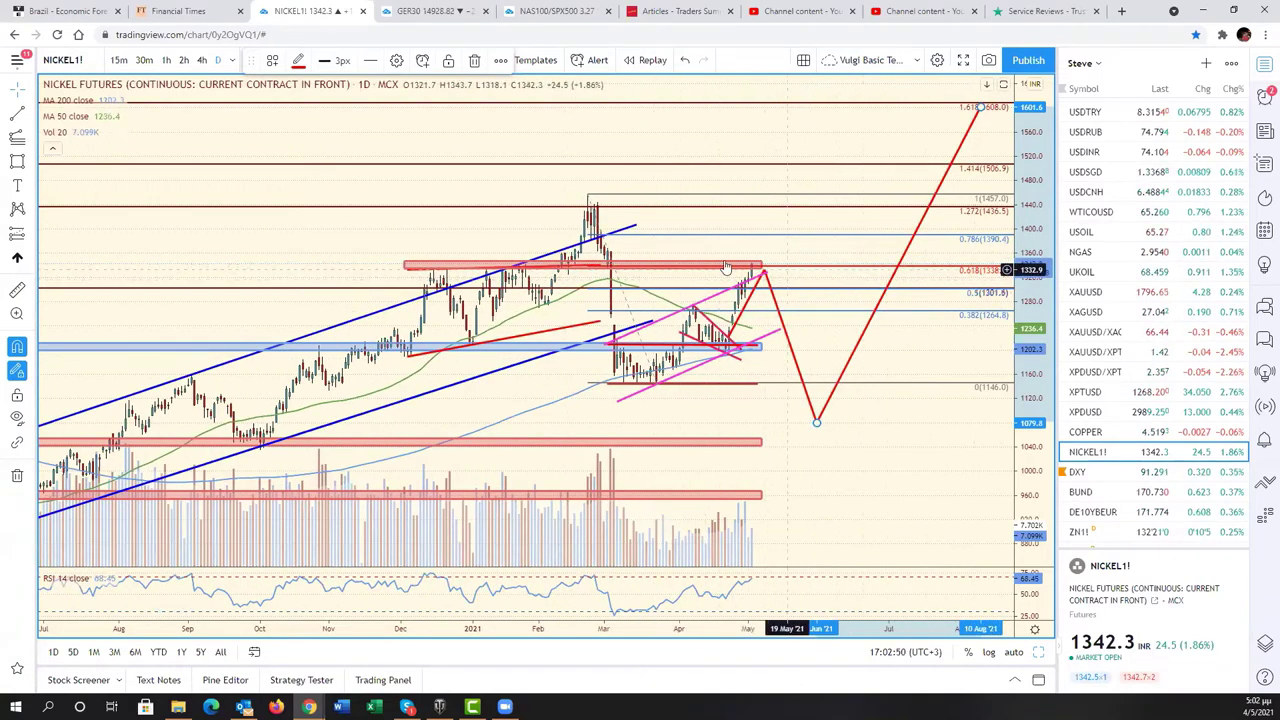
pyautogui.scroll(1, 768, 313)
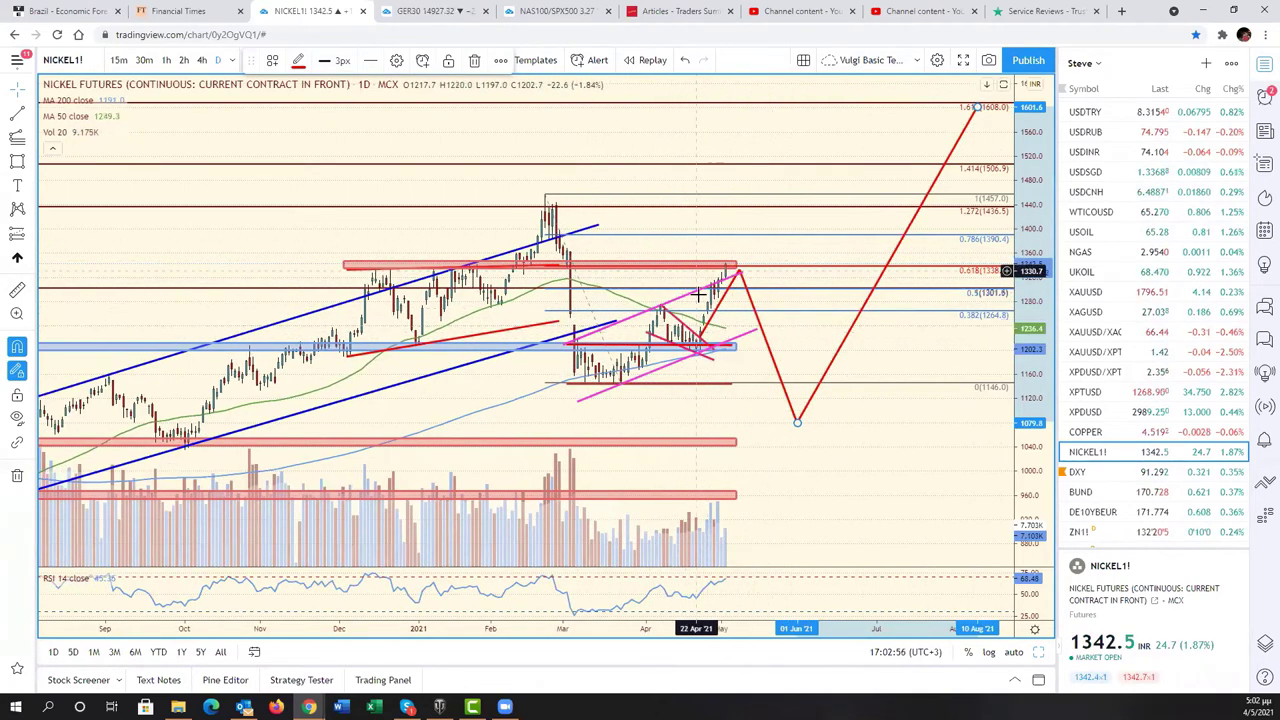
pyautogui.scroll(1, 700, 363)
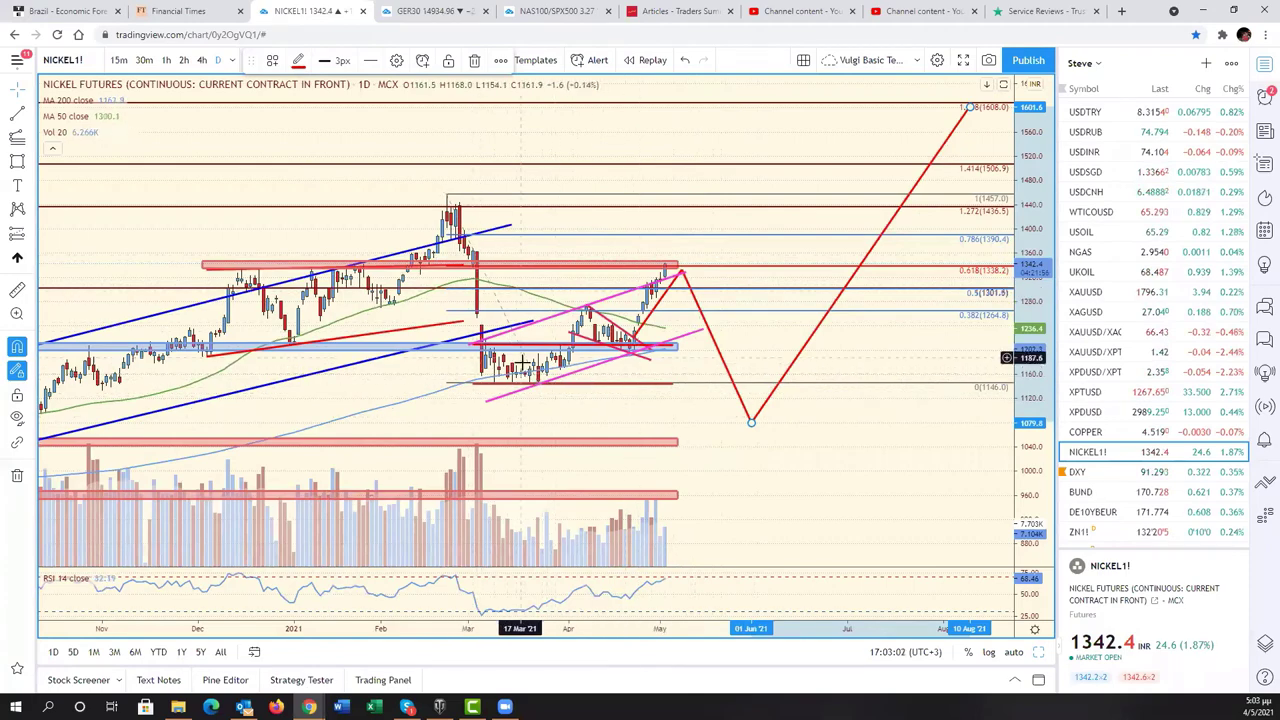
pyautogui.scroll(-2, 834, 460)
pyautogui.scroll(-1, 808, 440)
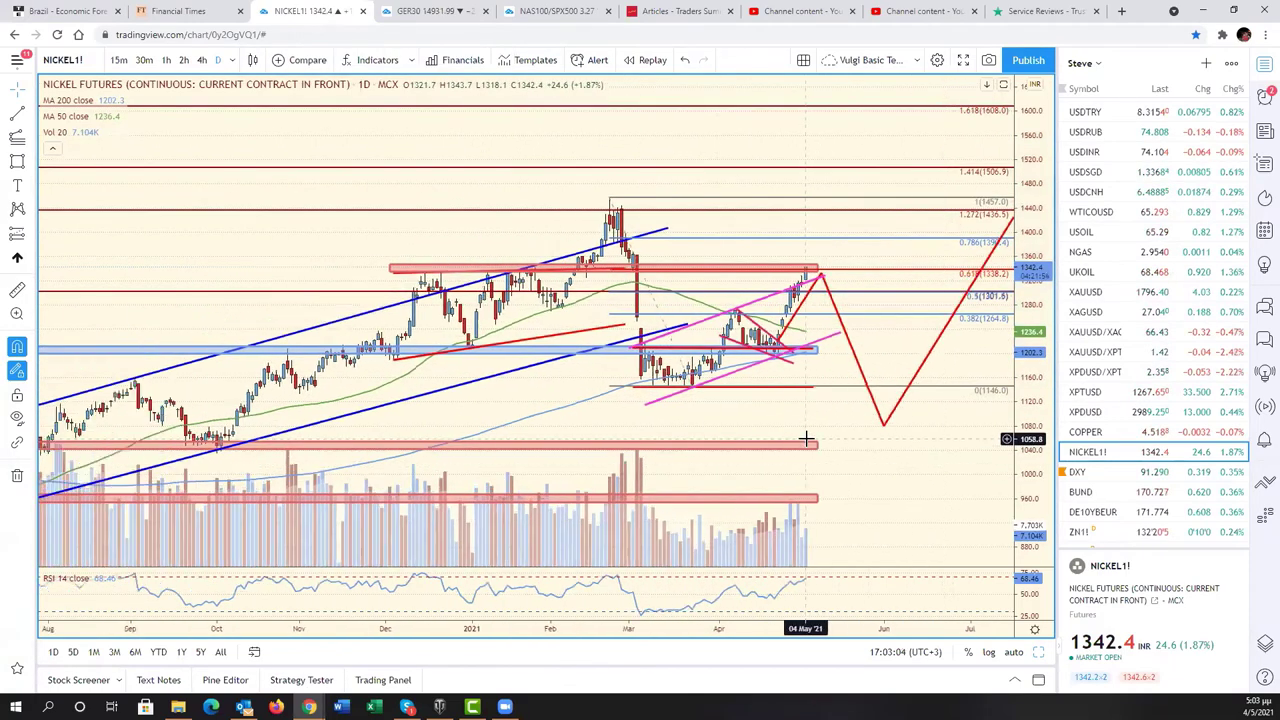
pyautogui.scroll(-2, 903, 446)
pyautogui.scroll(2, 903, 446)
pyautogui.scroll(1, 860, 440)
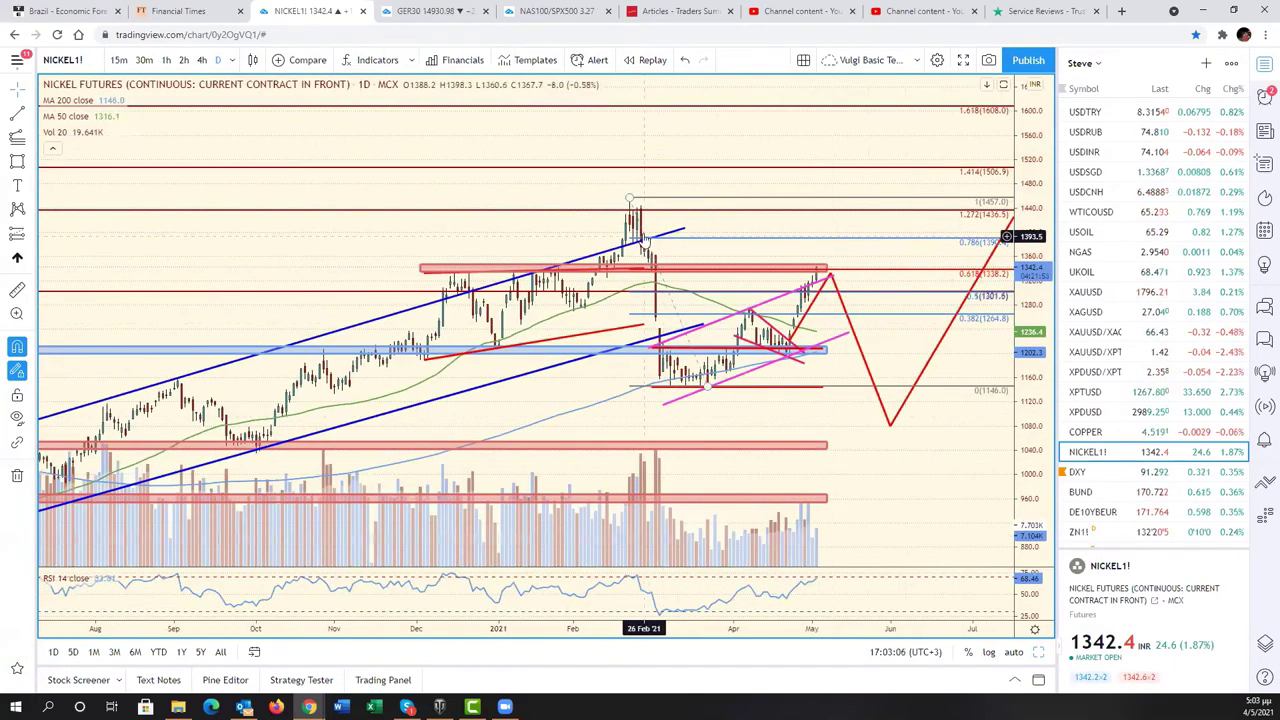
pyautogui.scroll(2, 713, 400)
pyautogui.scroll(1, 711, 406)
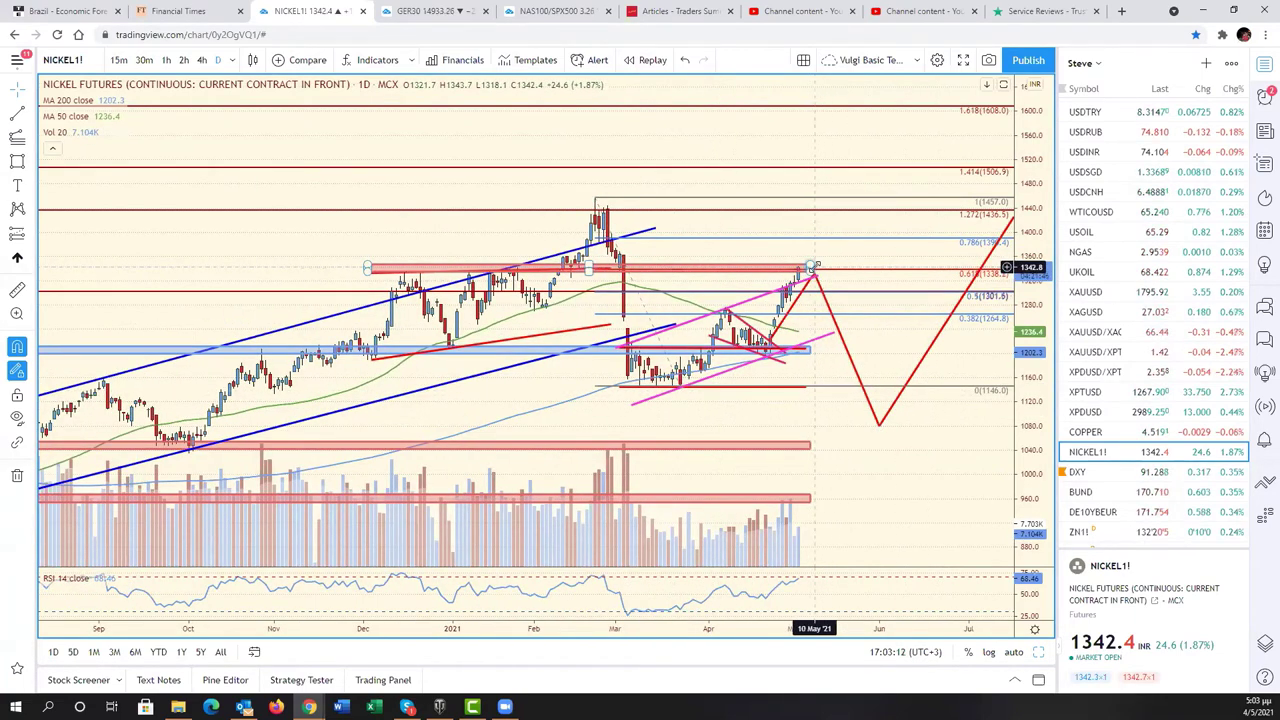
pyautogui.moveTo(812, 268); pyautogui.dragTo(847, 268)
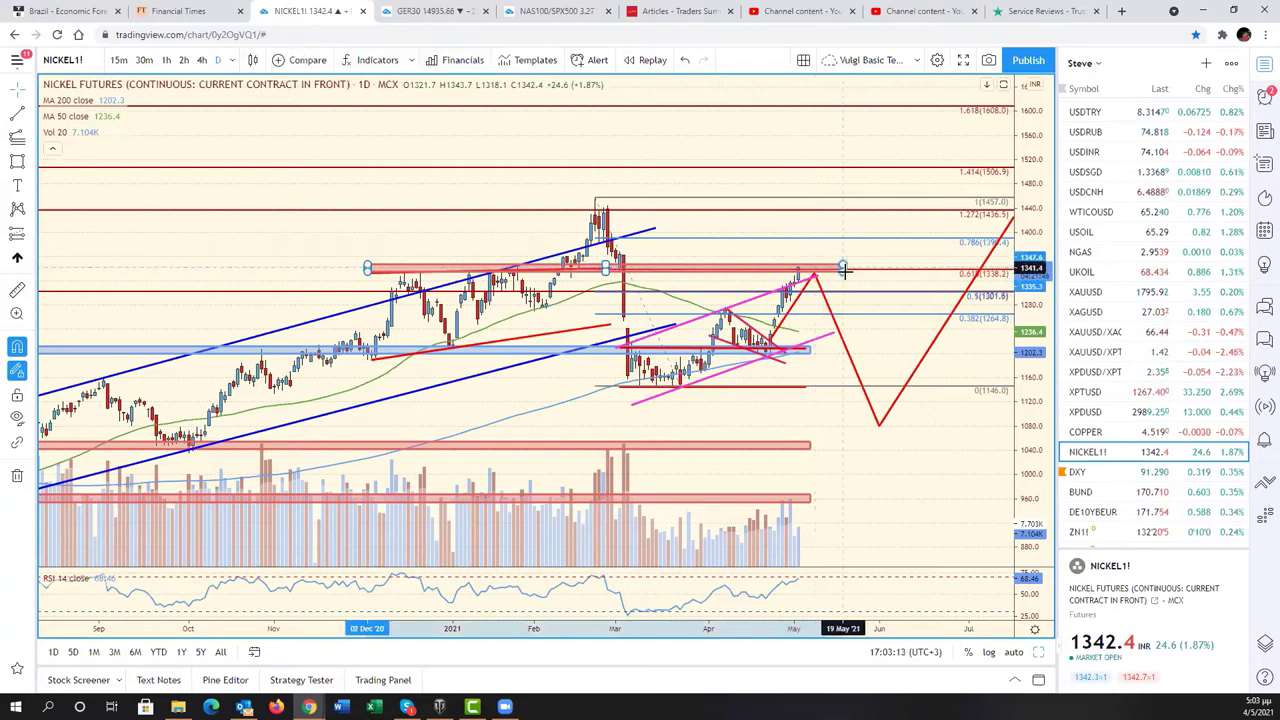
pyautogui.click(816, 354)
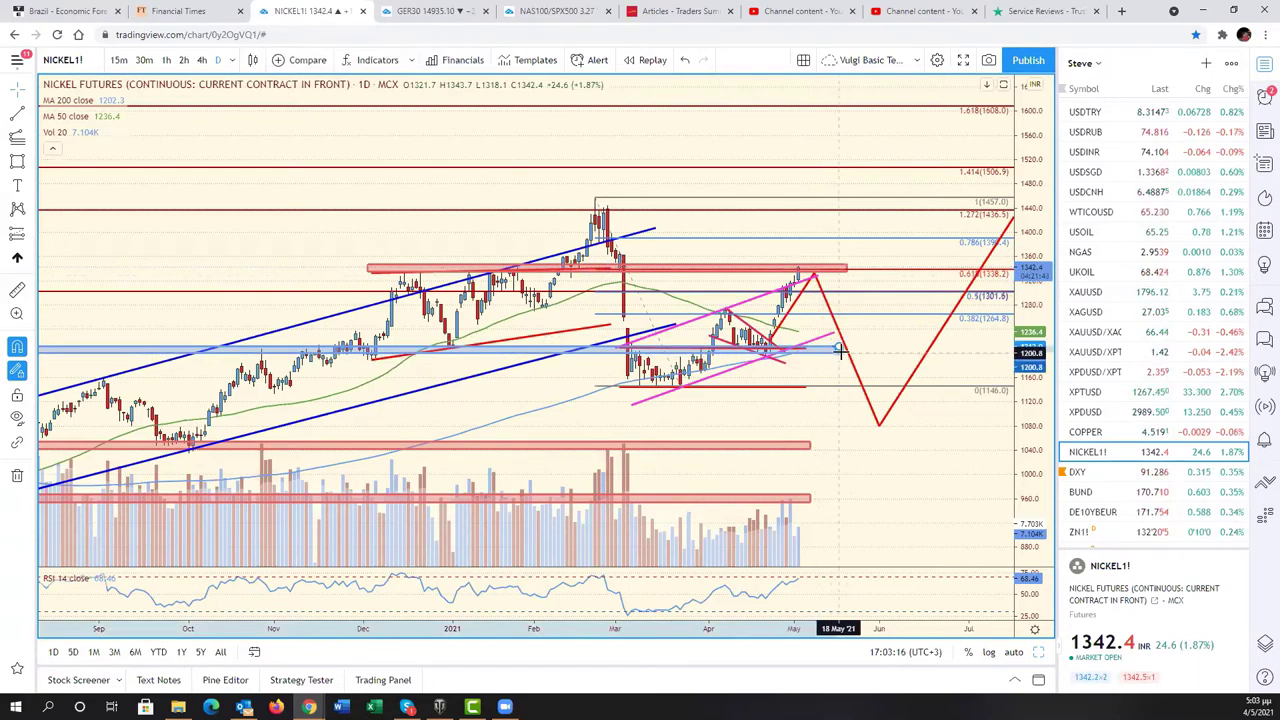
pyautogui.click(843, 349)
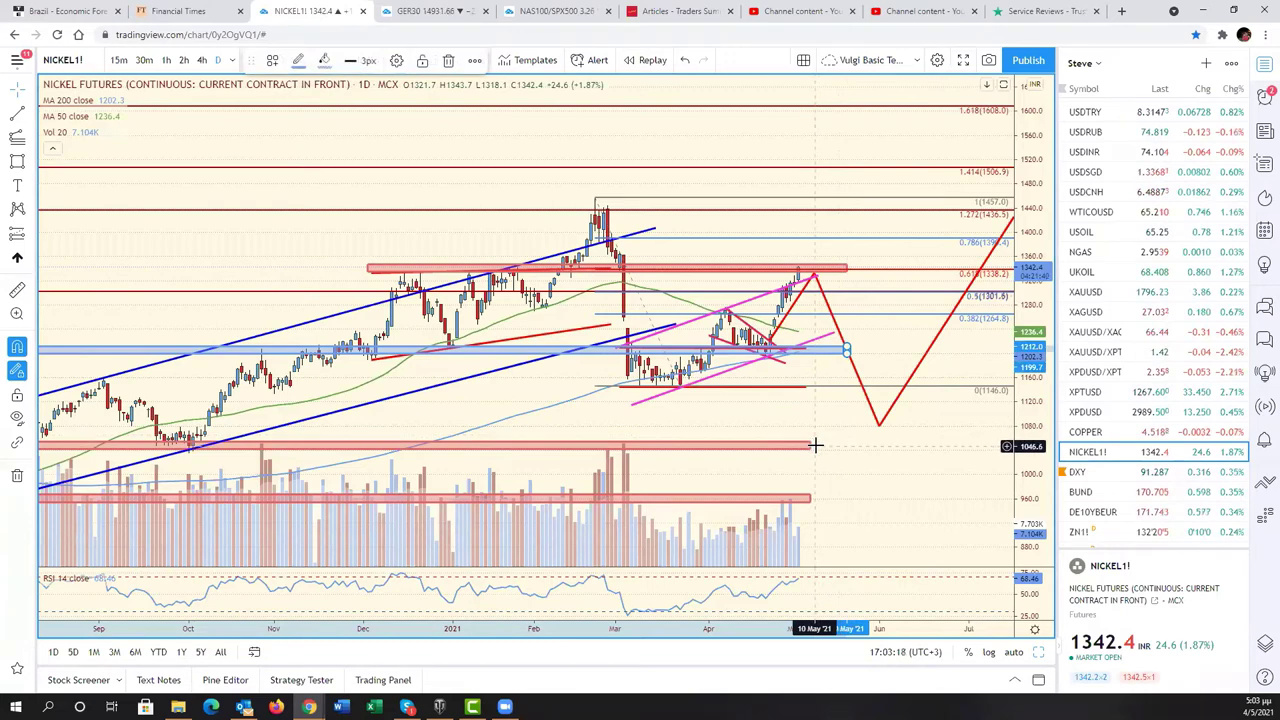
pyautogui.moveTo(813, 445); pyautogui.dragTo(846, 446)
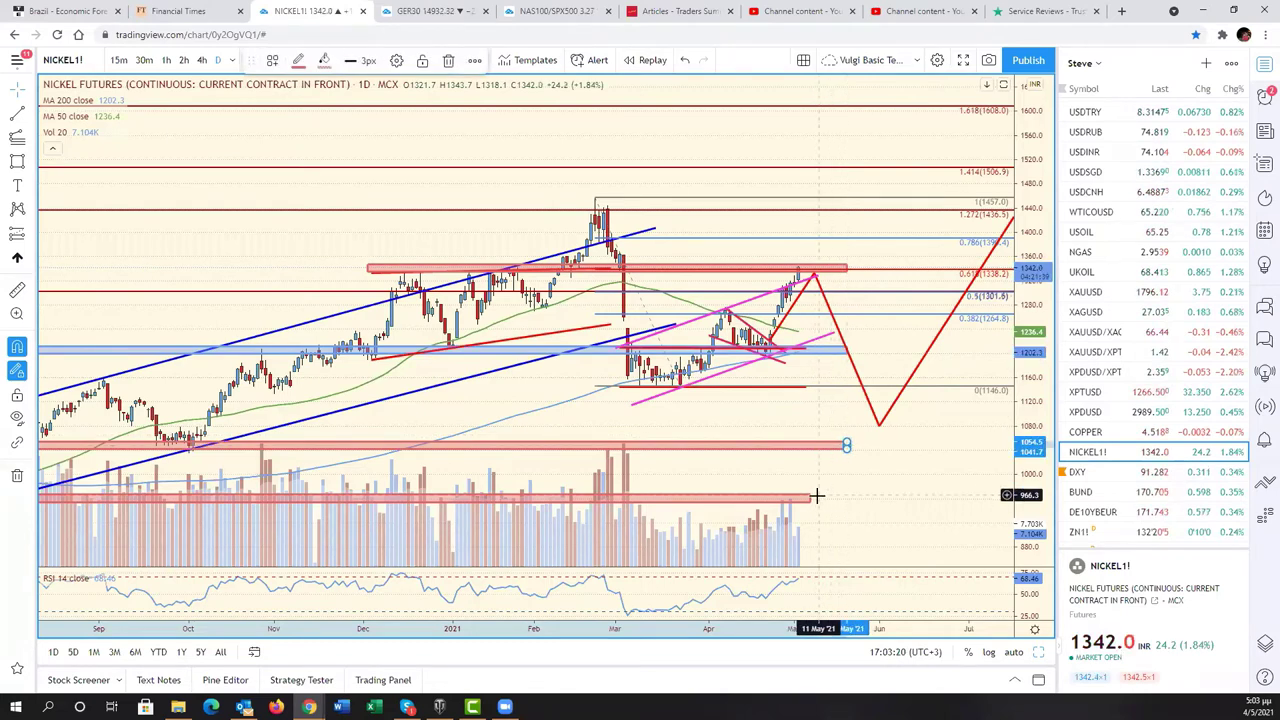
pyautogui.moveTo(815, 497); pyautogui.dragTo(843, 497)
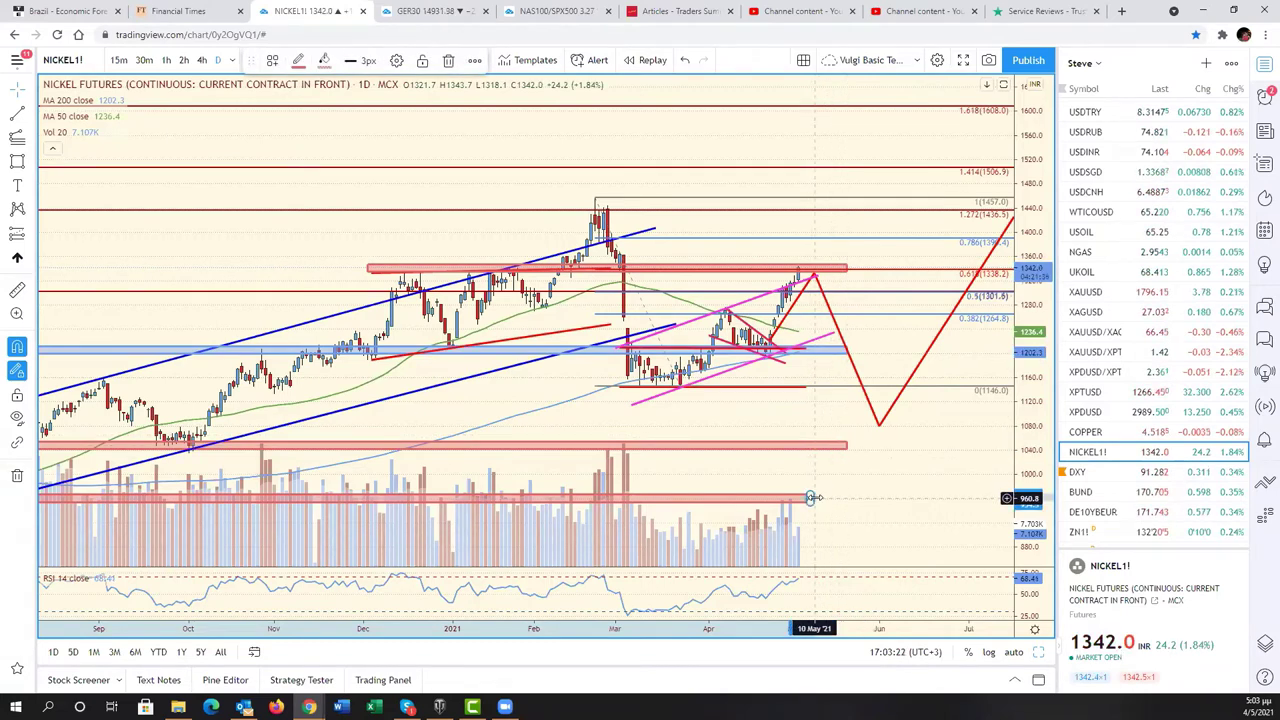
pyautogui.click(845, 497)
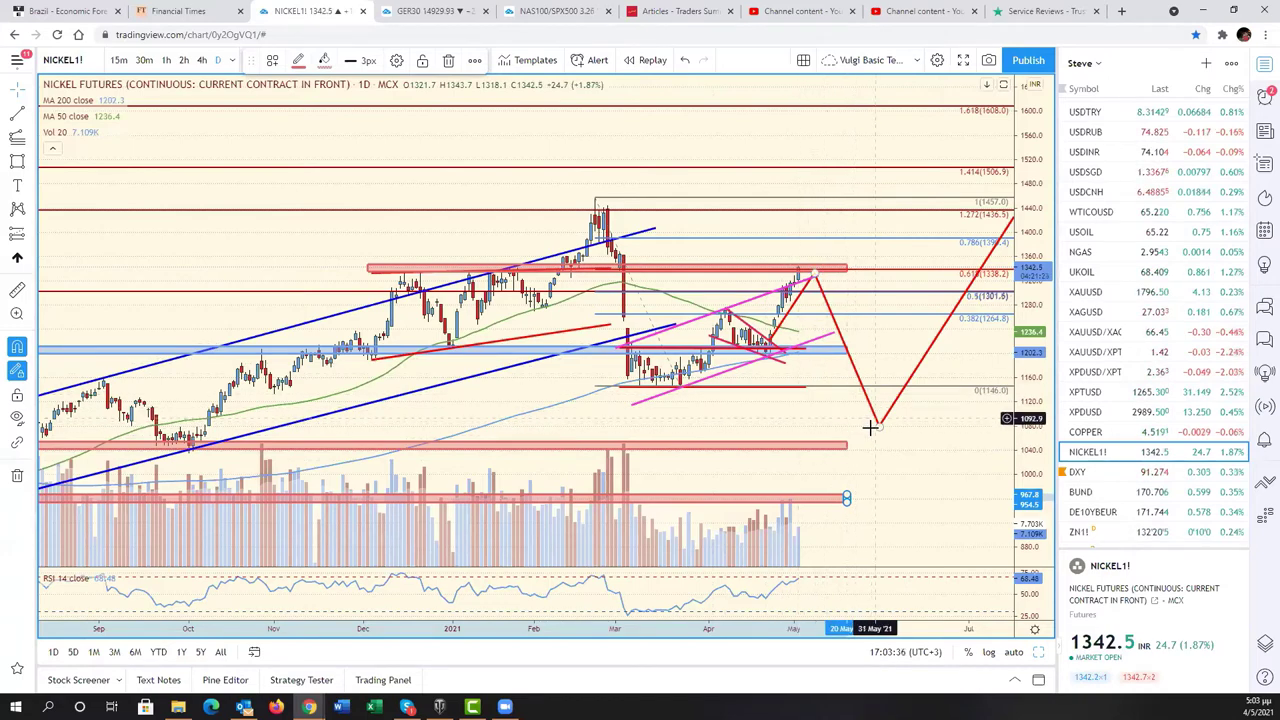
# Bring the COPPER chart back from the watchlist and scroll down the list
pyautogui.click(1087, 432)
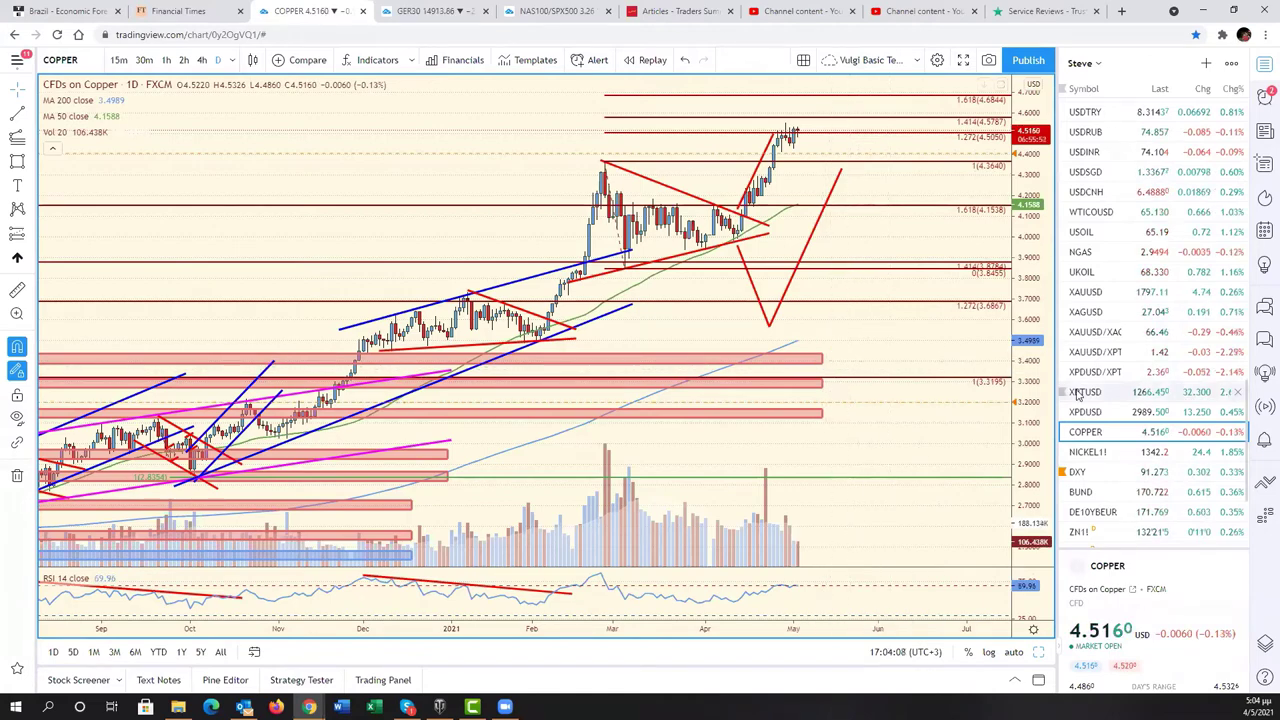
pyautogui.scroll(-3, 1143, 466)
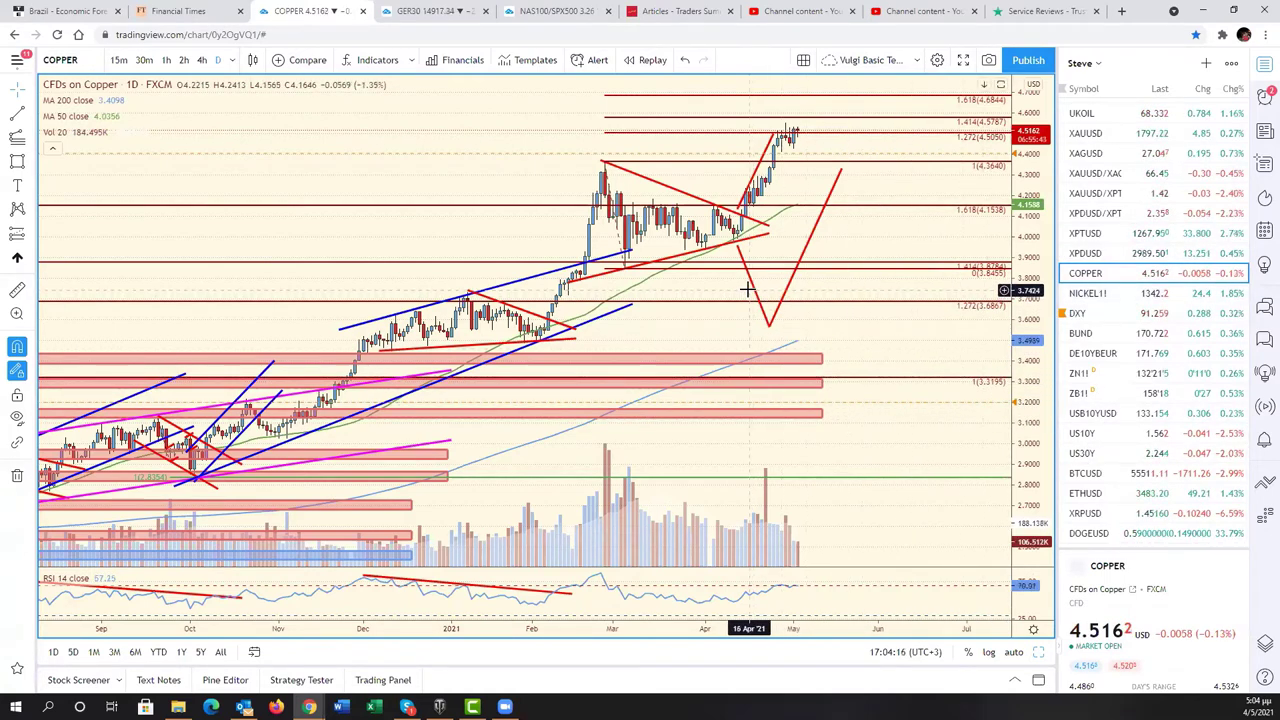
# Load the URA uranium ETF chart through symbol search
pyautogui.click(82, 63)
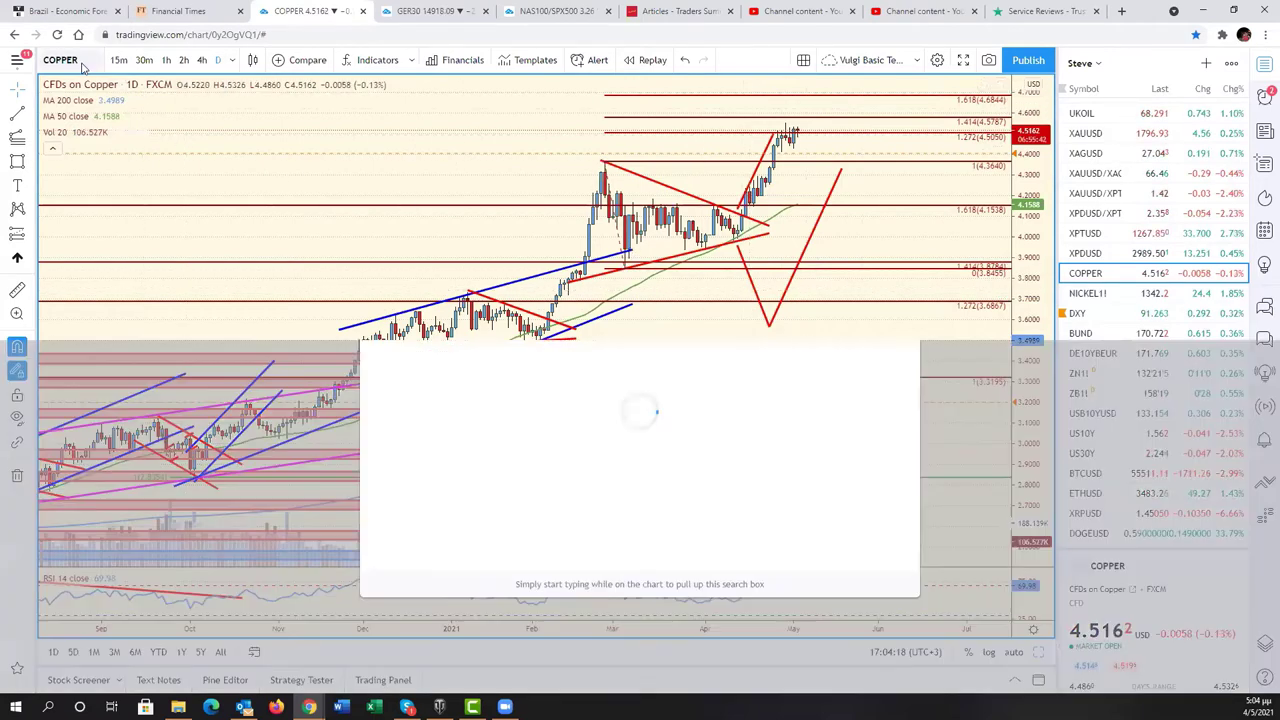
pyautogui.write('URA')
pyautogui.press('Return')
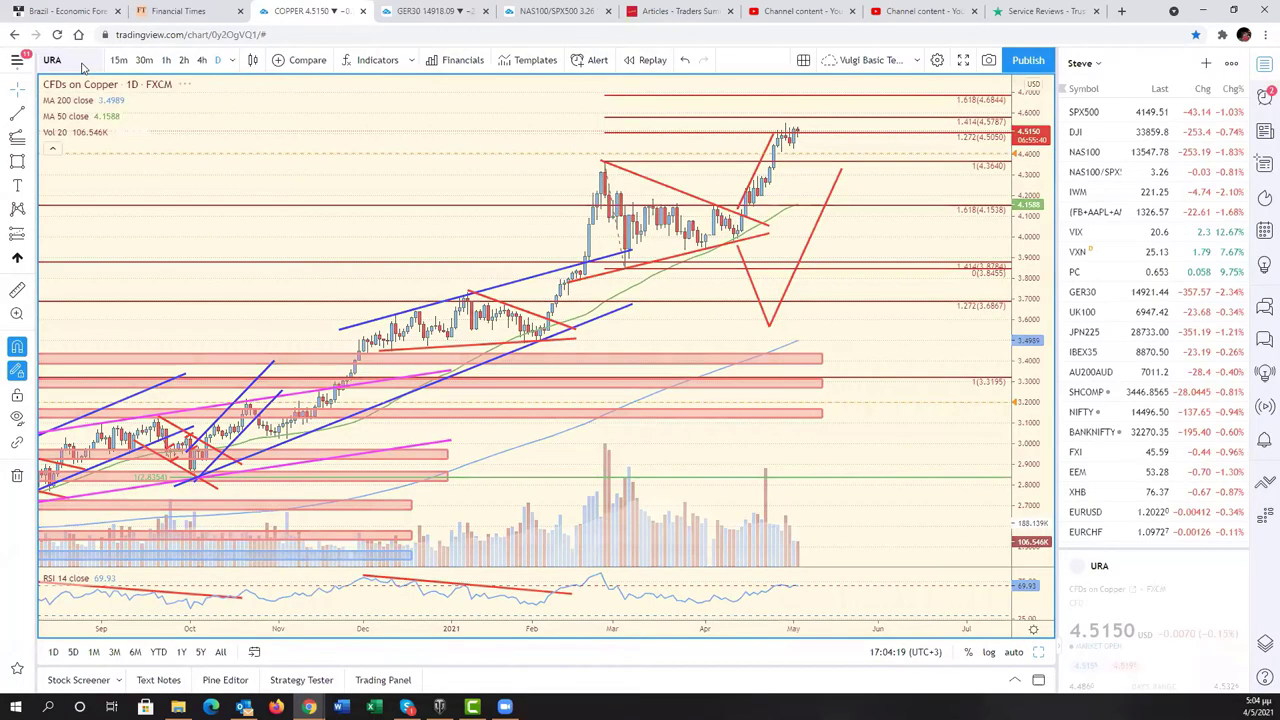
pyautogui.scroll(-3, 1000, 300)
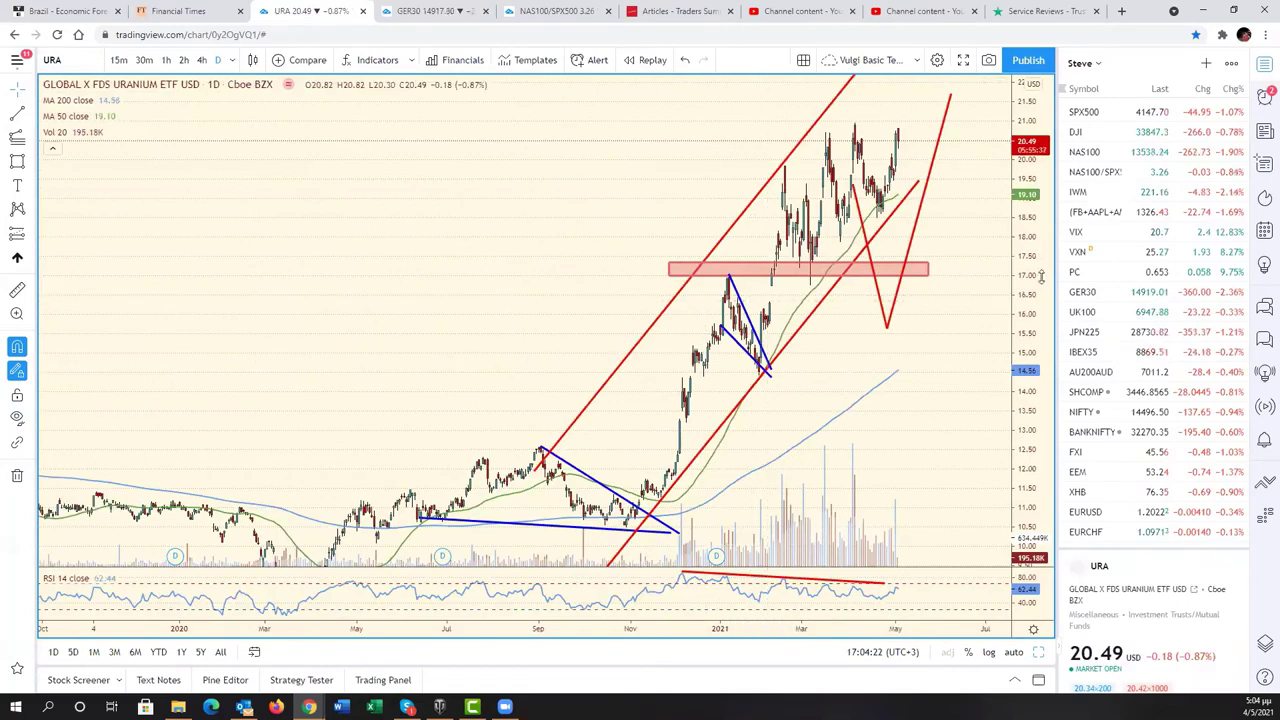
pyautogui.scroll(-3, 1007, 437)
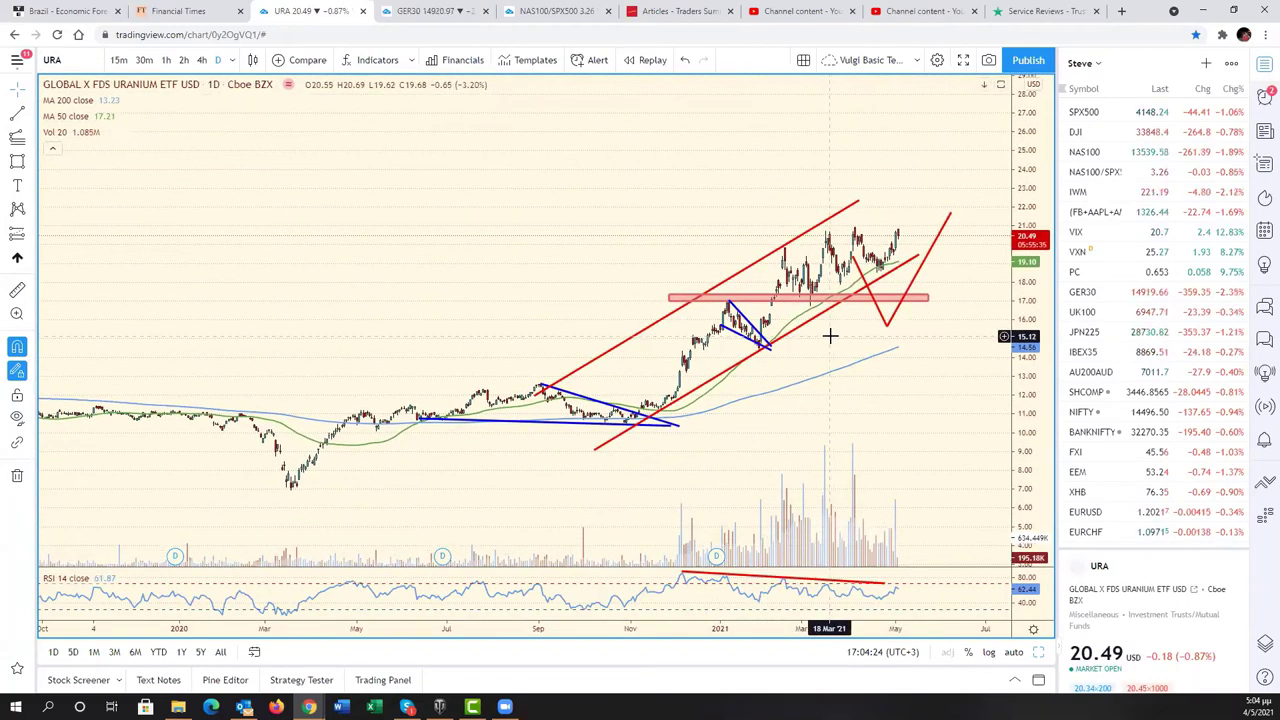
pyautogui.scroll(2, 830, 336)
pyautogui.scroll(2, 830, 336)
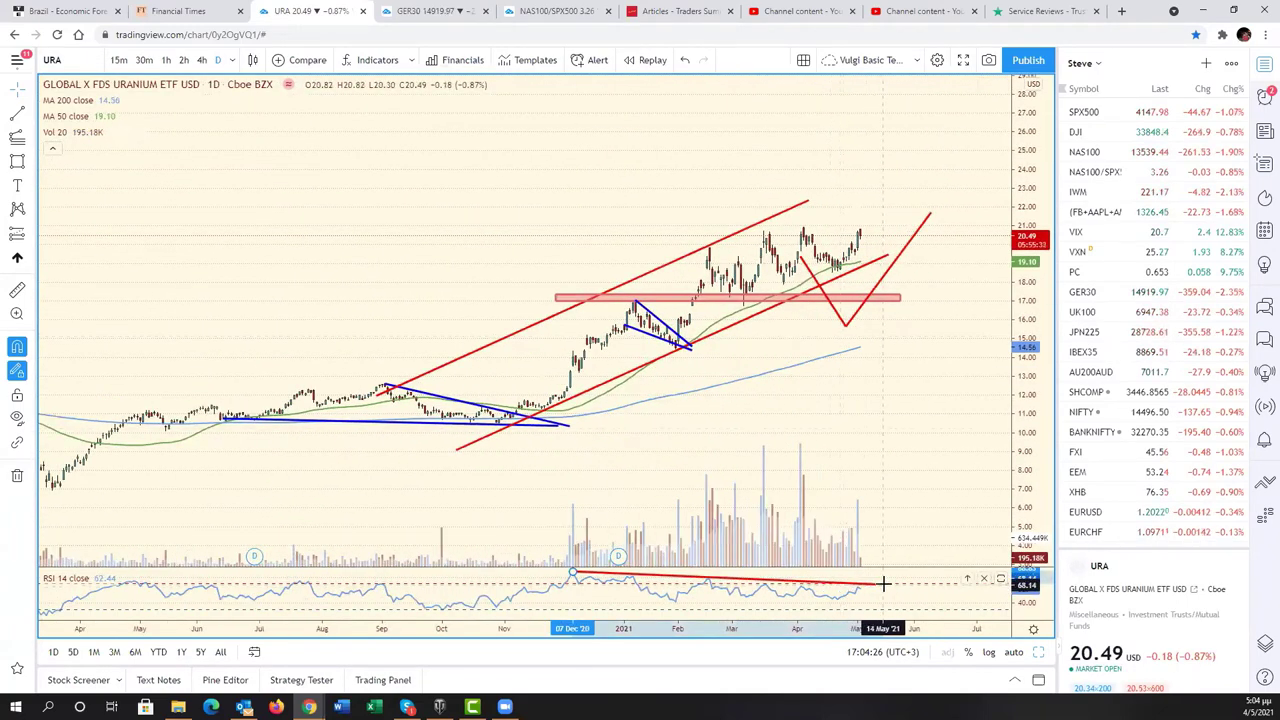
# Clone the upper red channel line and move the copy up above price
pyautogui.click(884, 587)
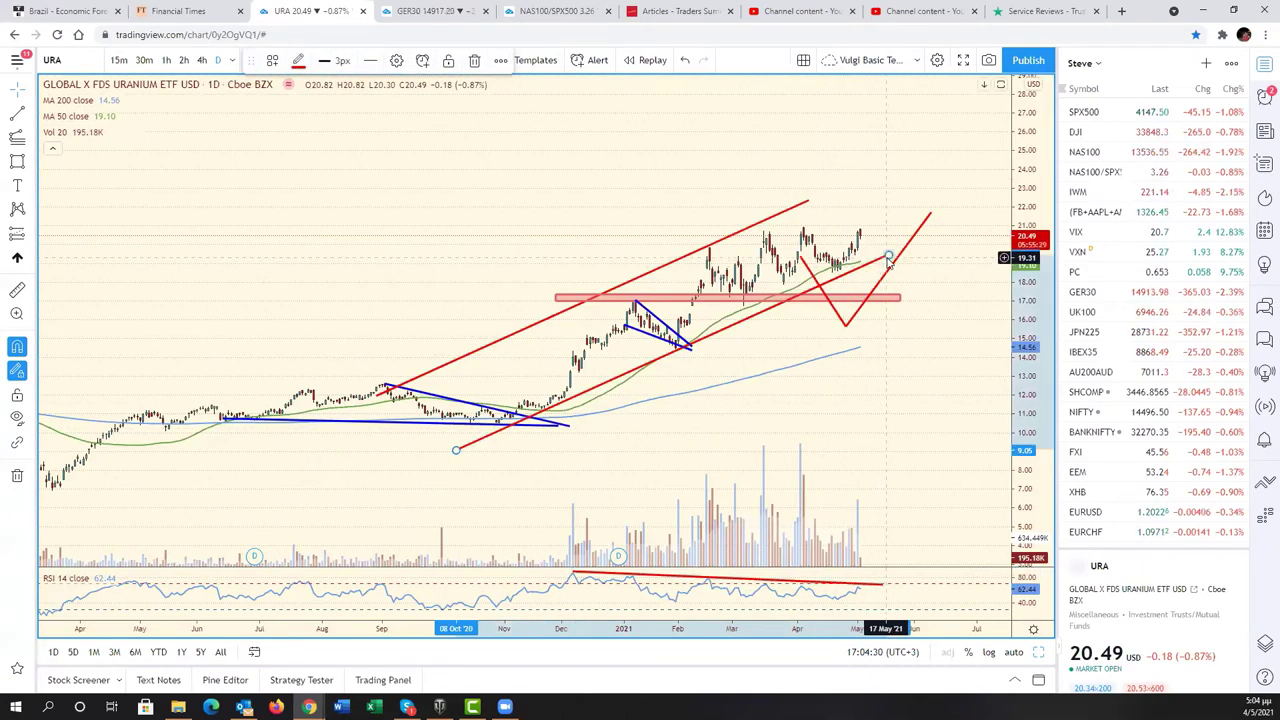
pyautogui.click(897, 254)
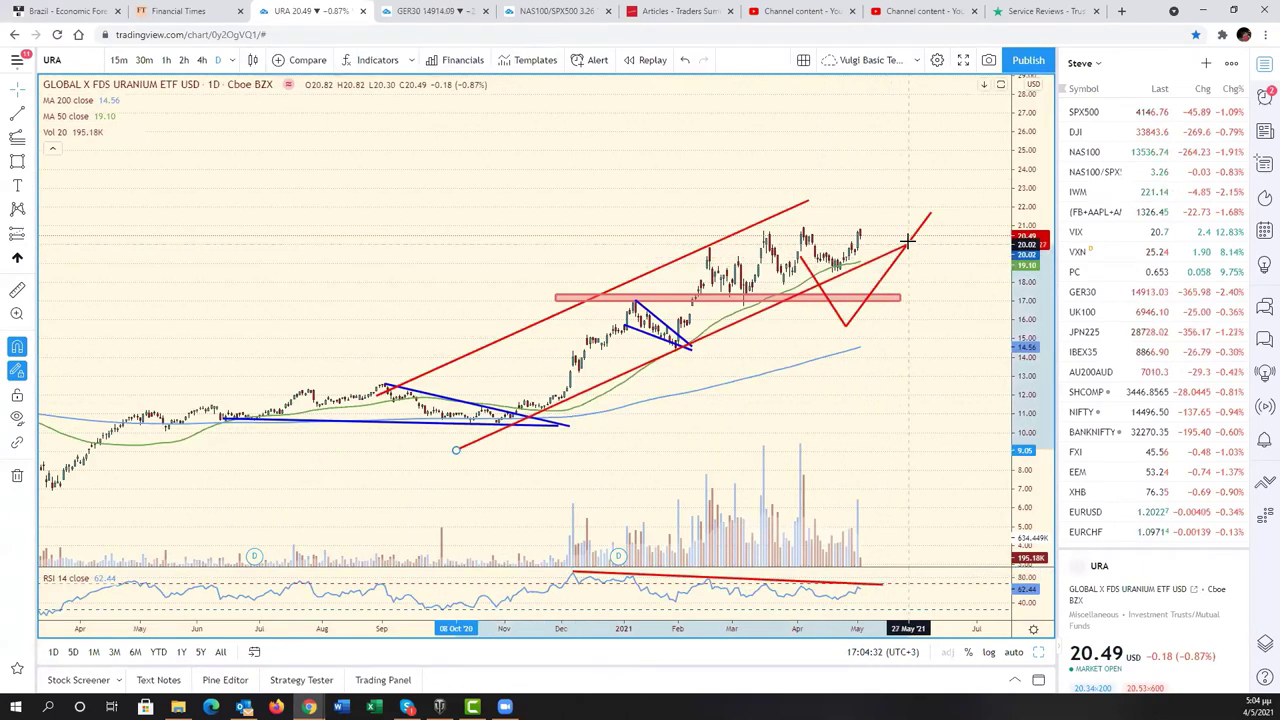
pyautogui.click(758, 228)
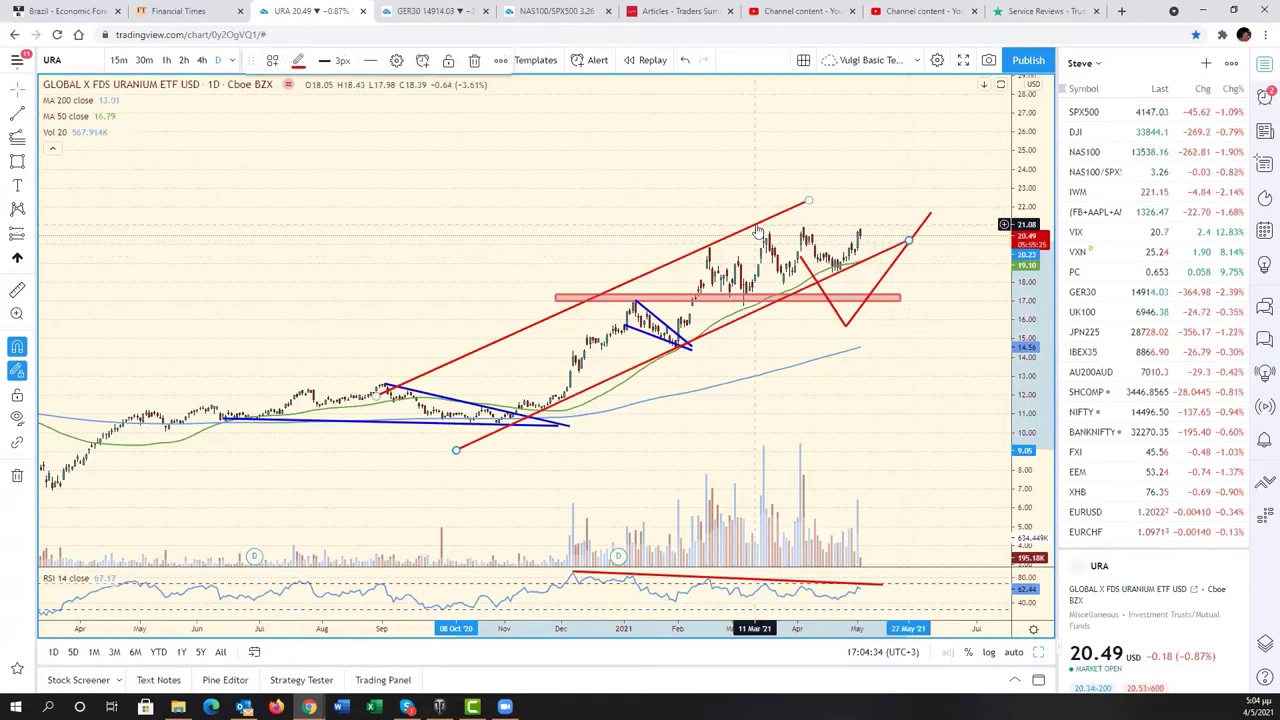
pyautogui.click(758, 231)
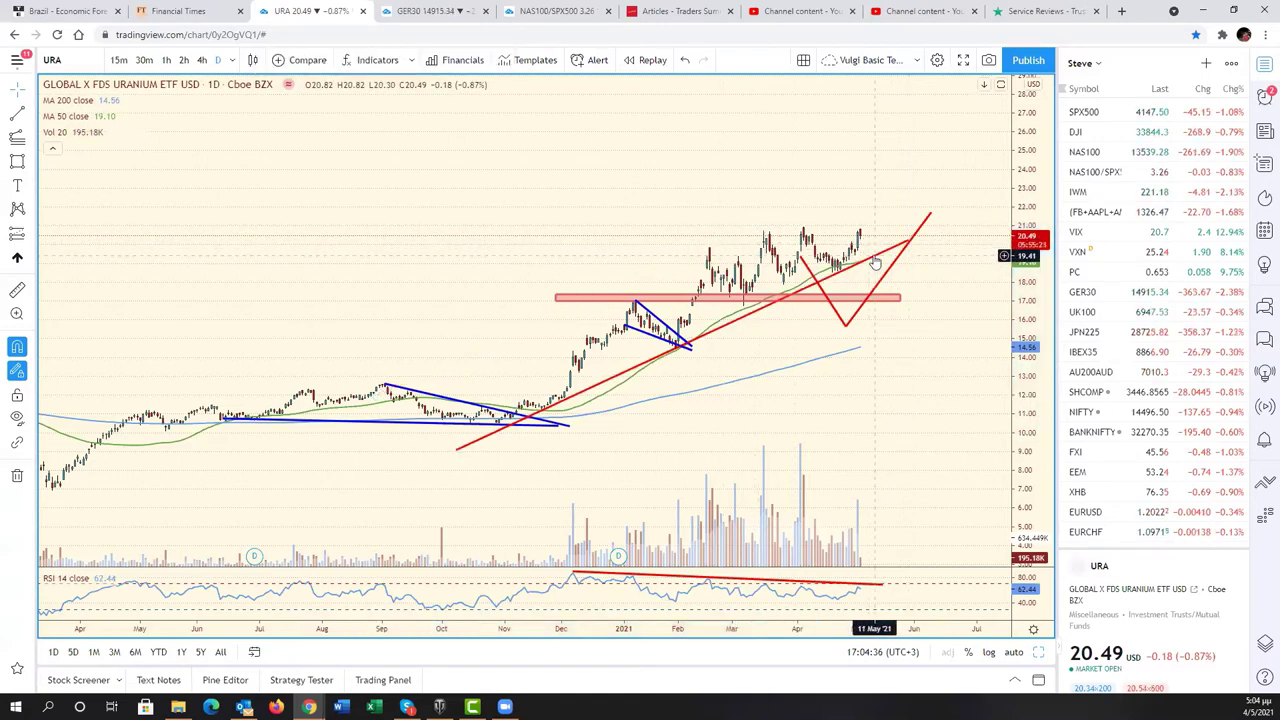
pyautogui.rightClick(876, 261)
pyautogui.click(913, 373)
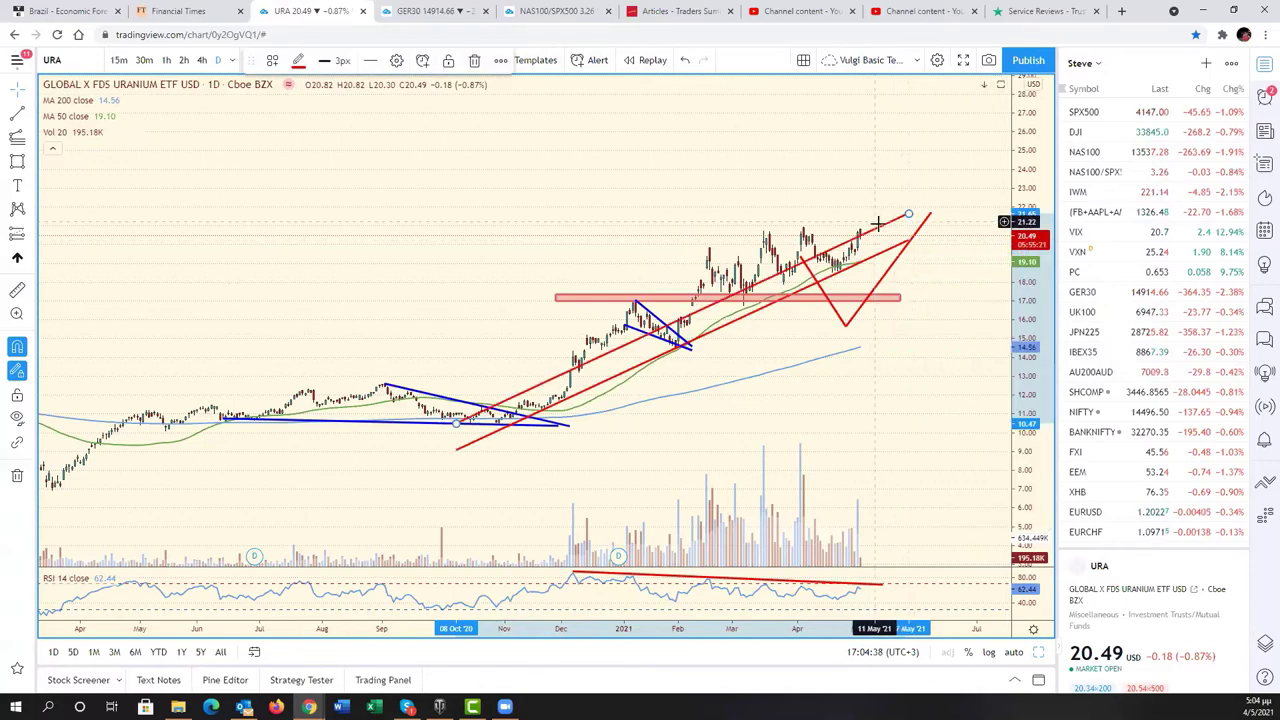
pyautogui.moveTo(880, 231); pyautogui.dragTo(873, 180)
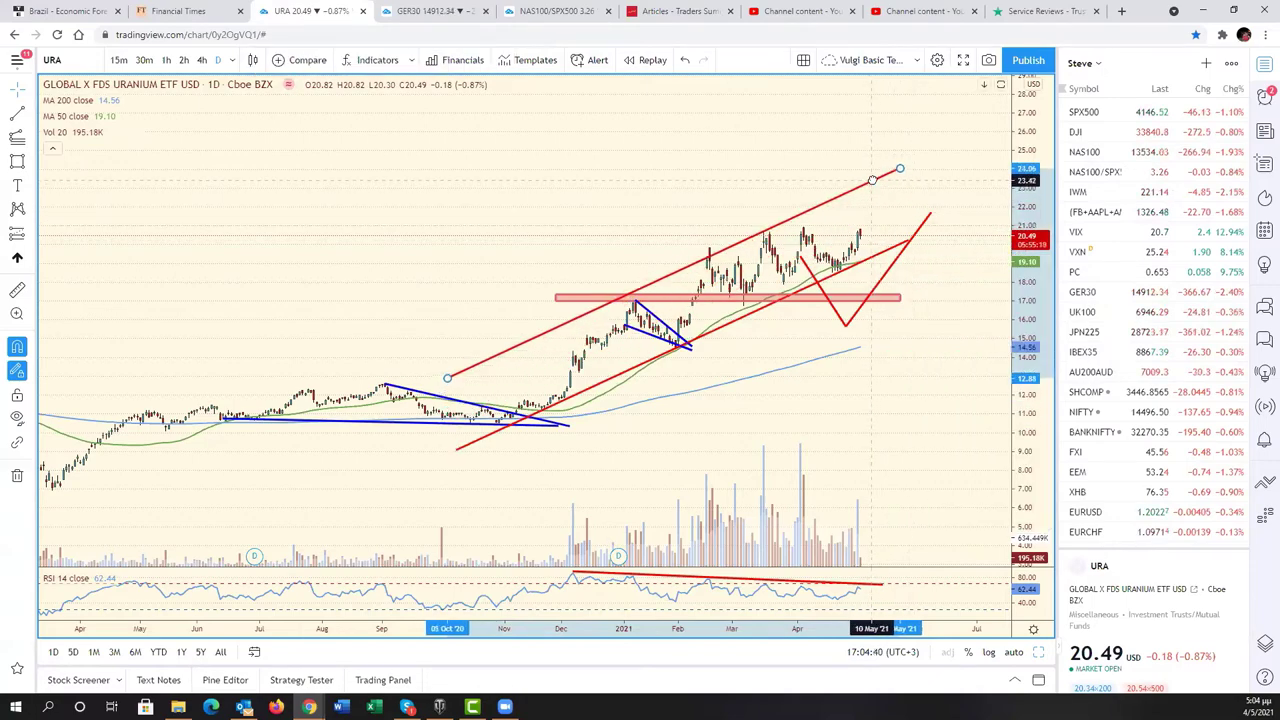
# Start a trend line at the February 2021 high
pyautogui.scroll(1, 826, 330)
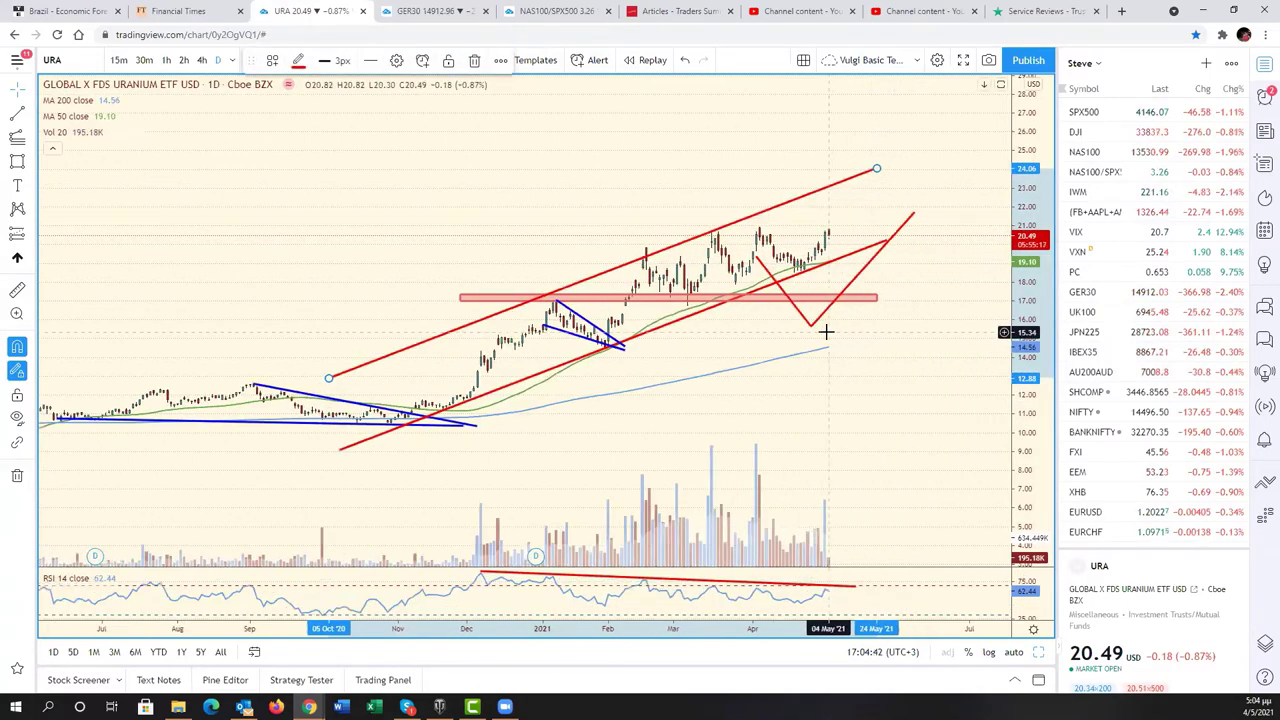
pyautogui.scroll(1, 823, 331)
pyautogui.scroll(1, 820, 331)
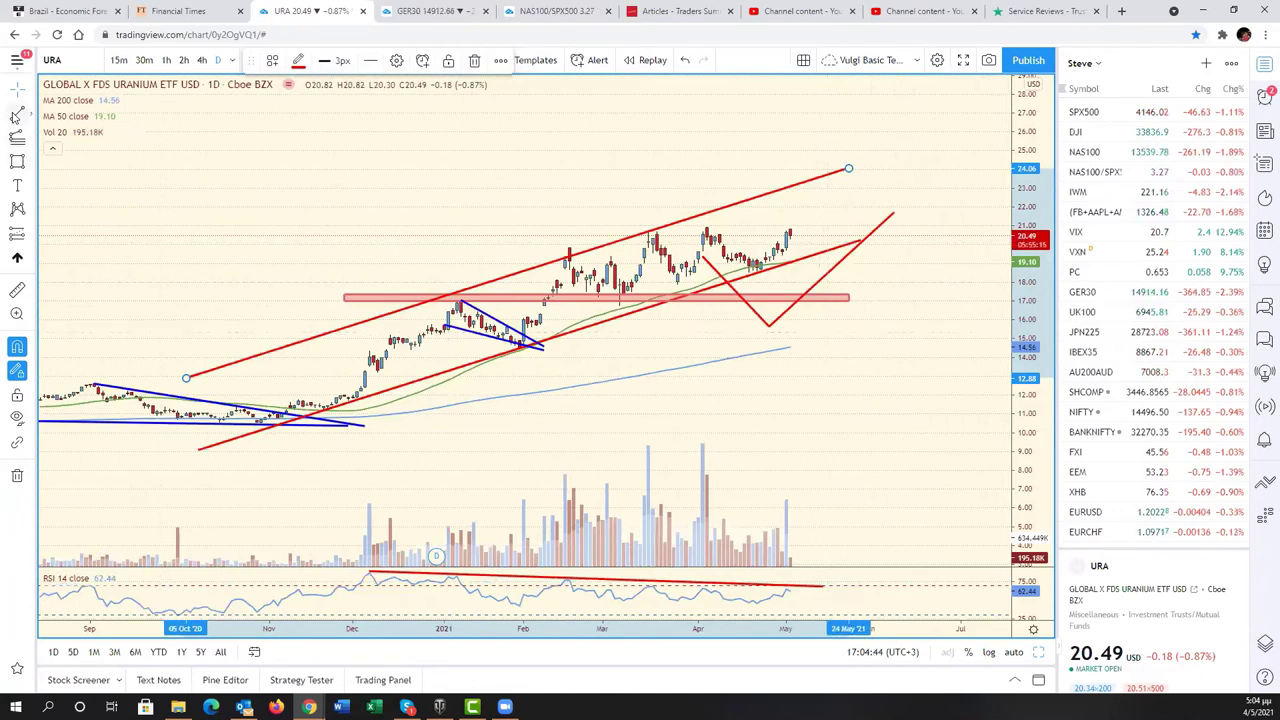
pyautogui.click(15, 114)
pyautogui.click(540, 252)
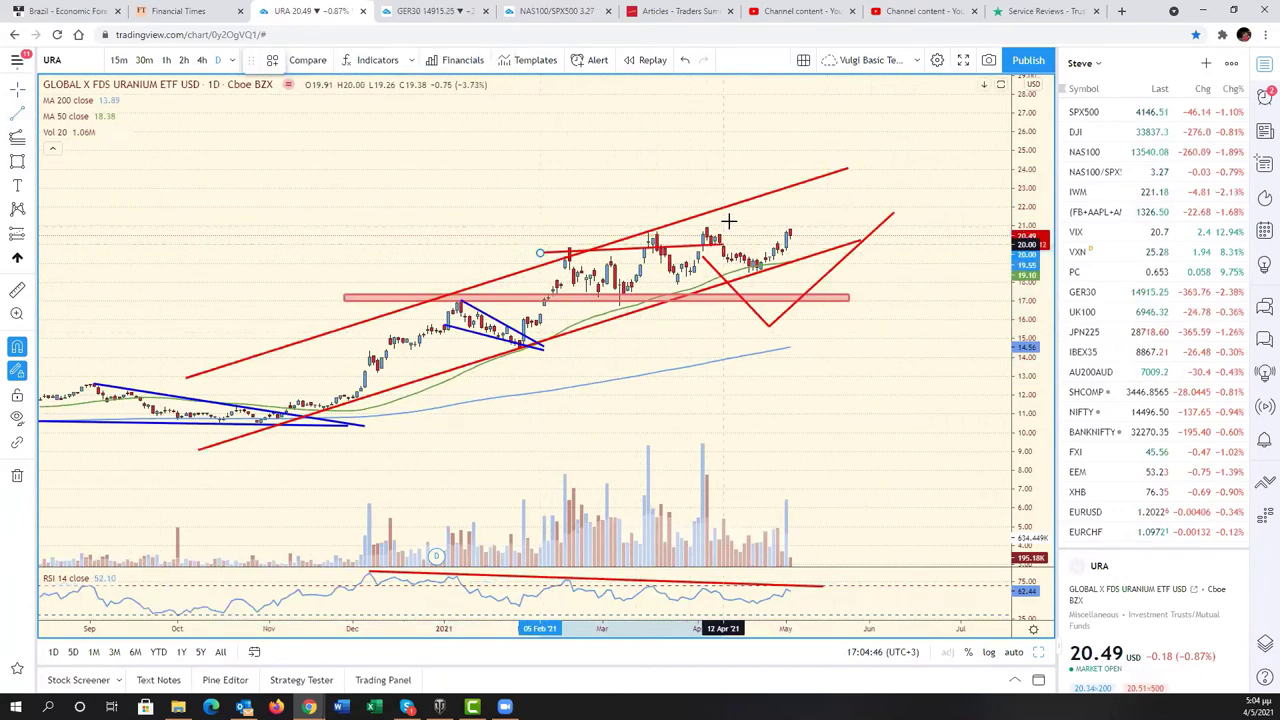
# Finish the highs trend line in late May and color it dark blue
pyautogui.click(851, 199)
pyautogui.click(299, 62)
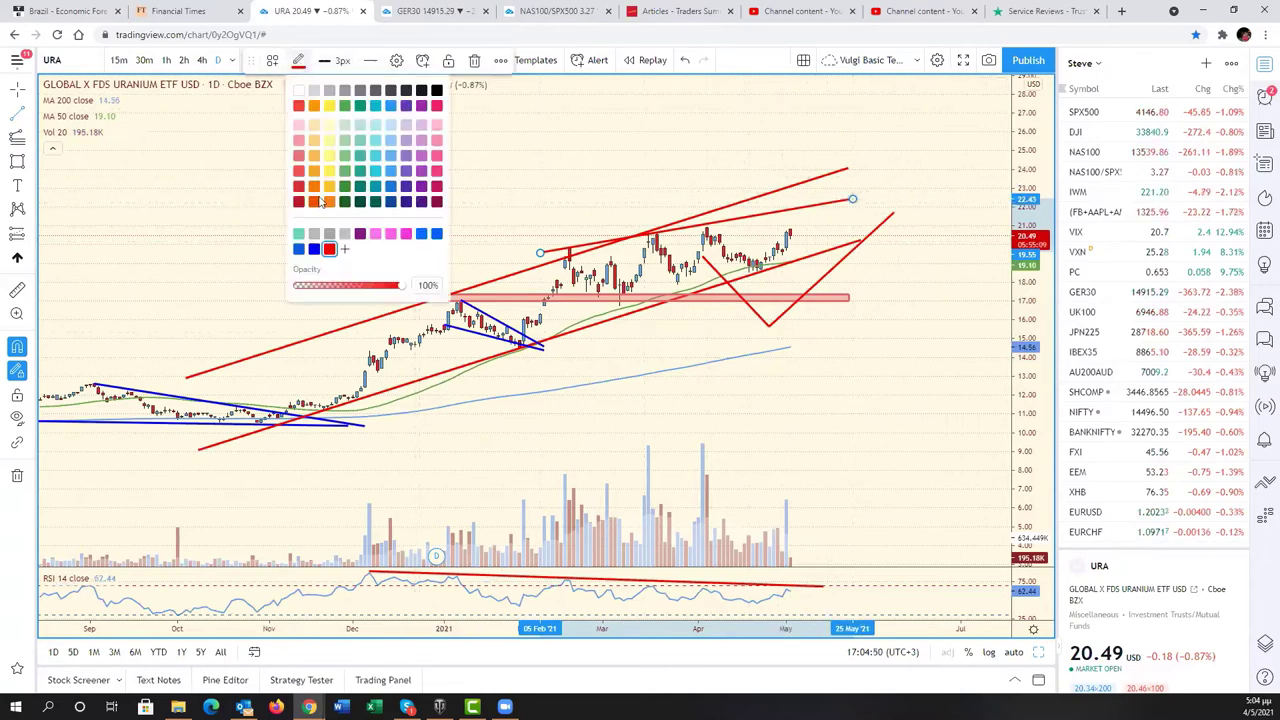
pyautogui.click(314, 249)
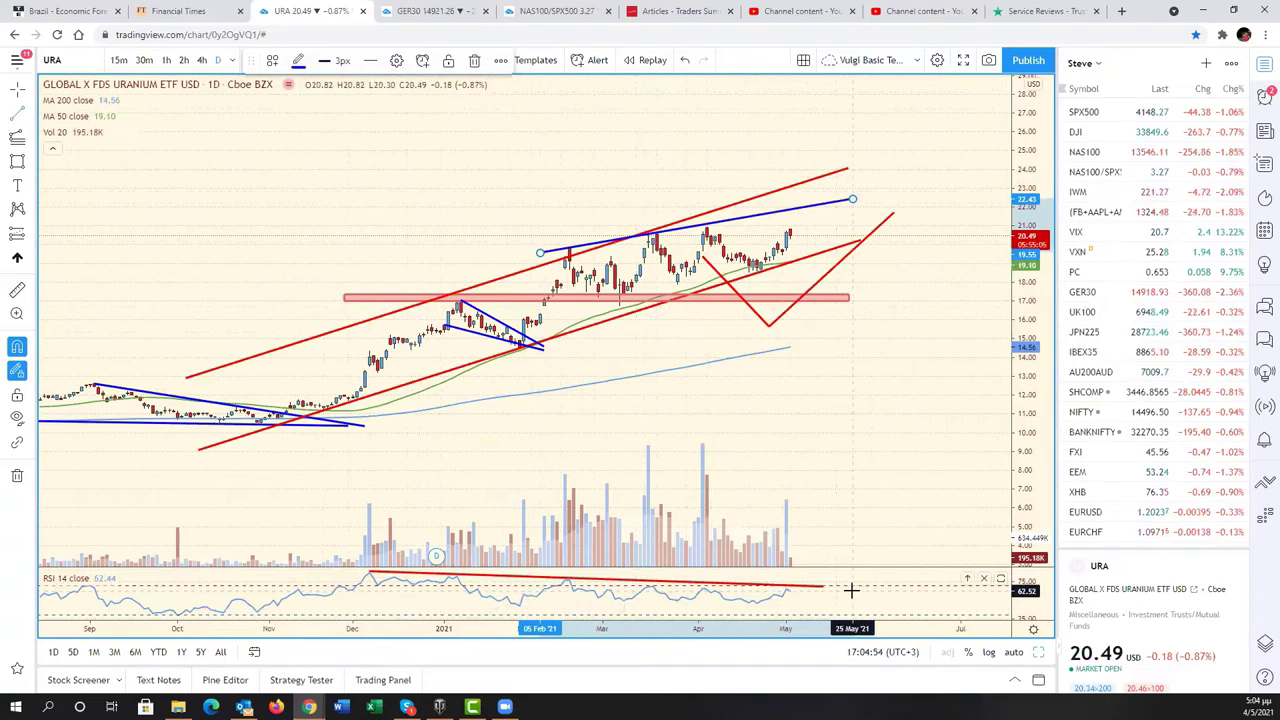
# Draw a blue trend line from a February low along the recent lows
pyautogui.click(593, 299)
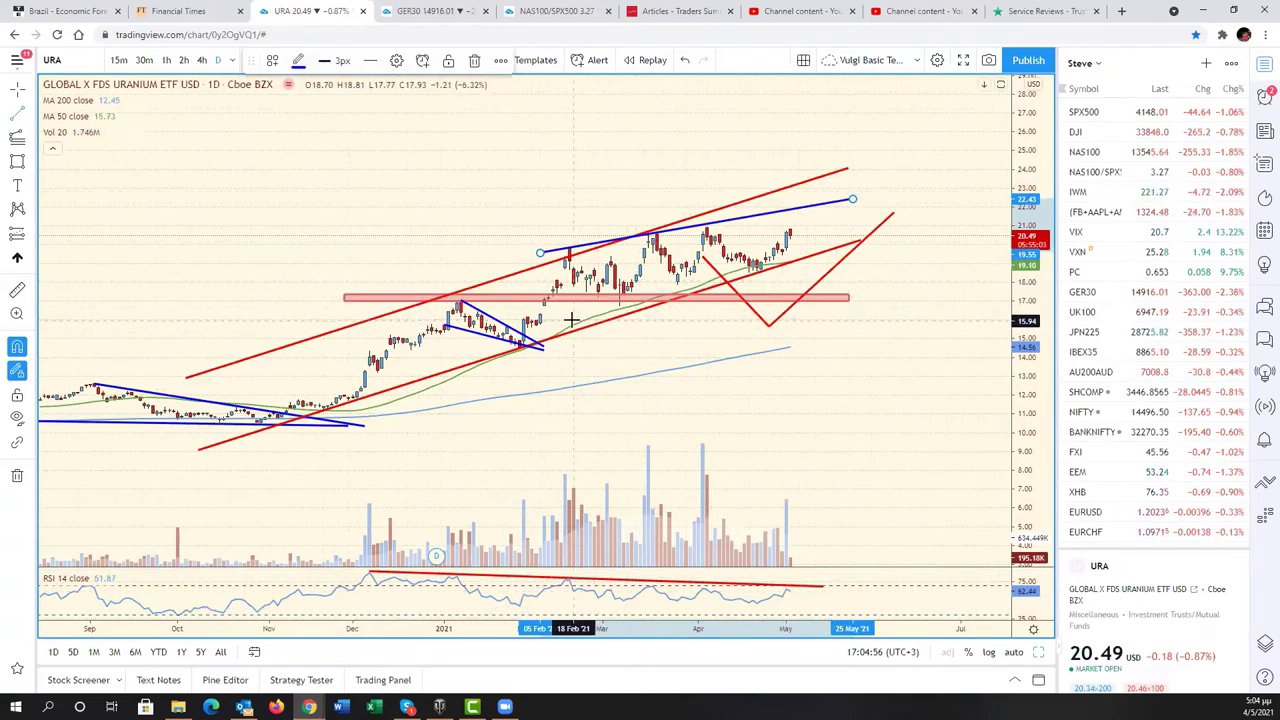
pyautogui.click(572, 319)
pyautogui.click(850, 245)
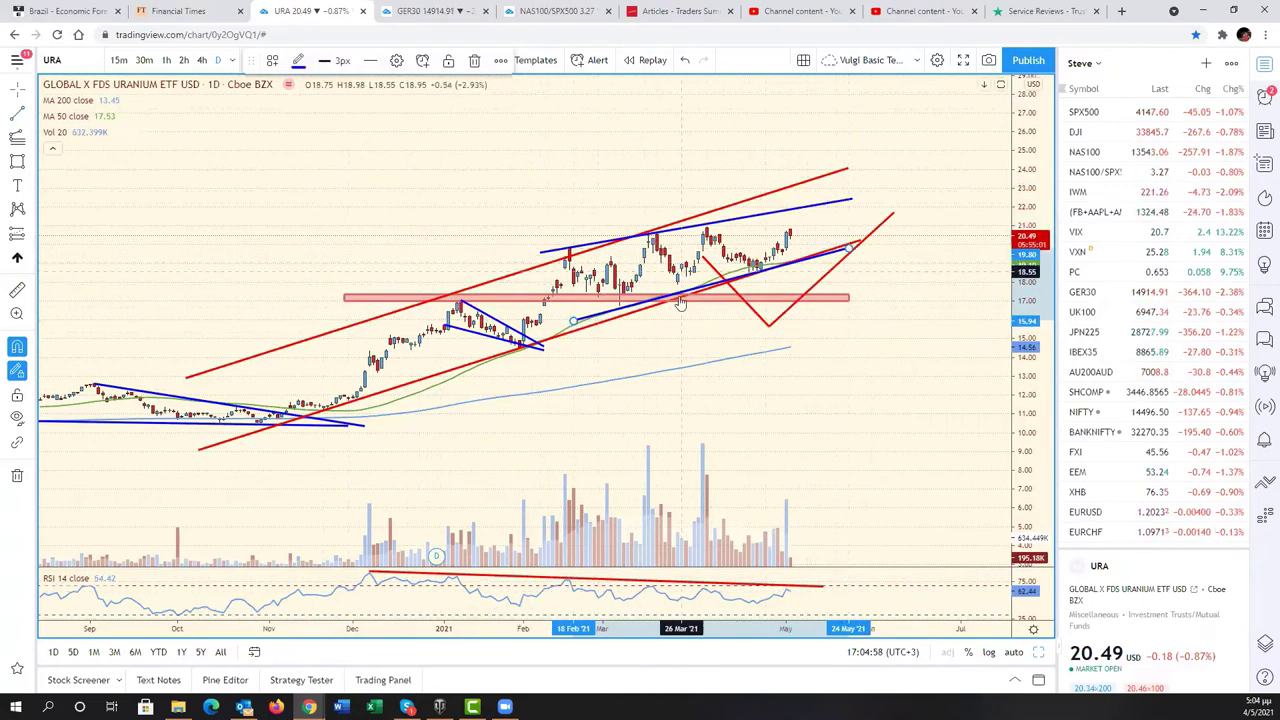
pyautogui.moveTo(573, 321)
pyautogui.mouseDown()
pyautogui.moveTo(550, 322)
pyautogui.moveTo(561, 322)
pyautogui.mouseUp()
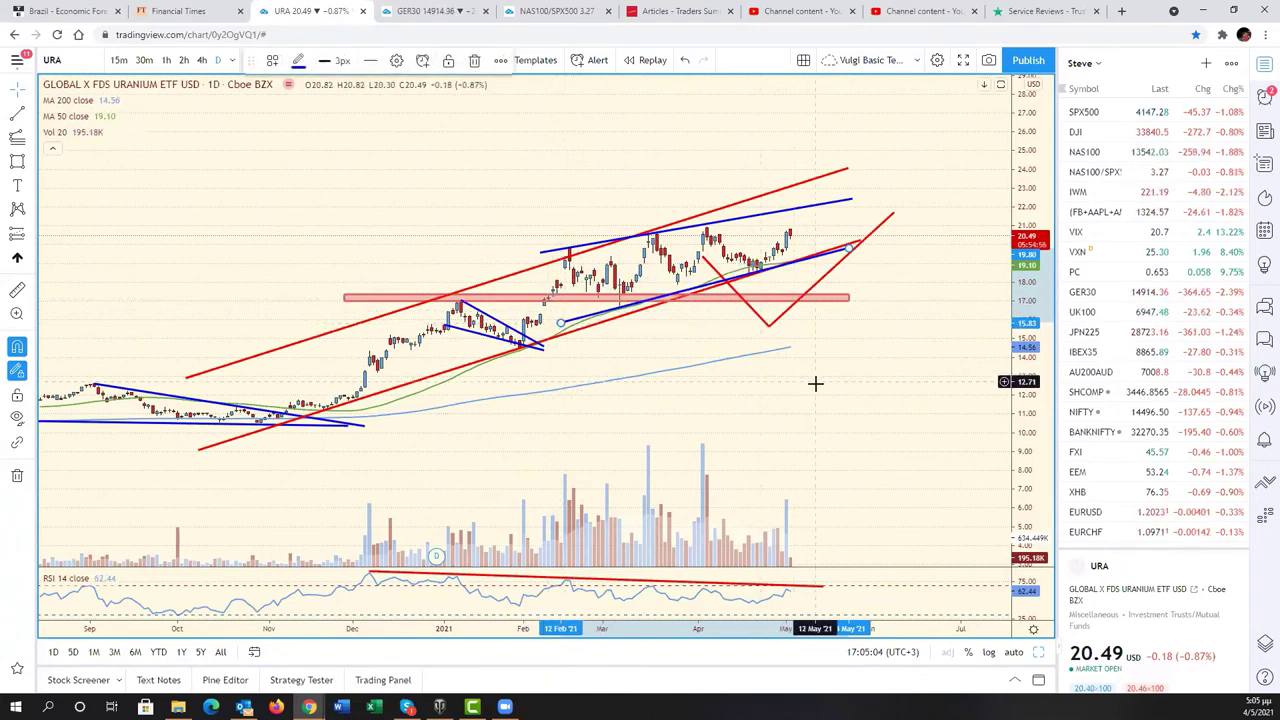
pyautogui.scroll(-3, 814, 380)
# Make room on the right of the URA chart and select the path's rising arm
pyautogui.scroll(-3, 880, 391)
pyautogui.moveTo(764, 354)
pyautogui.mouseDown()
pyautogui.moveTo(772, 296)
pyautogui.moveTo(827, 252)
pyautogui.moveTo(860, 245)
pyautogui.moveTo(838, 291)
pyautogui.mouseUp()
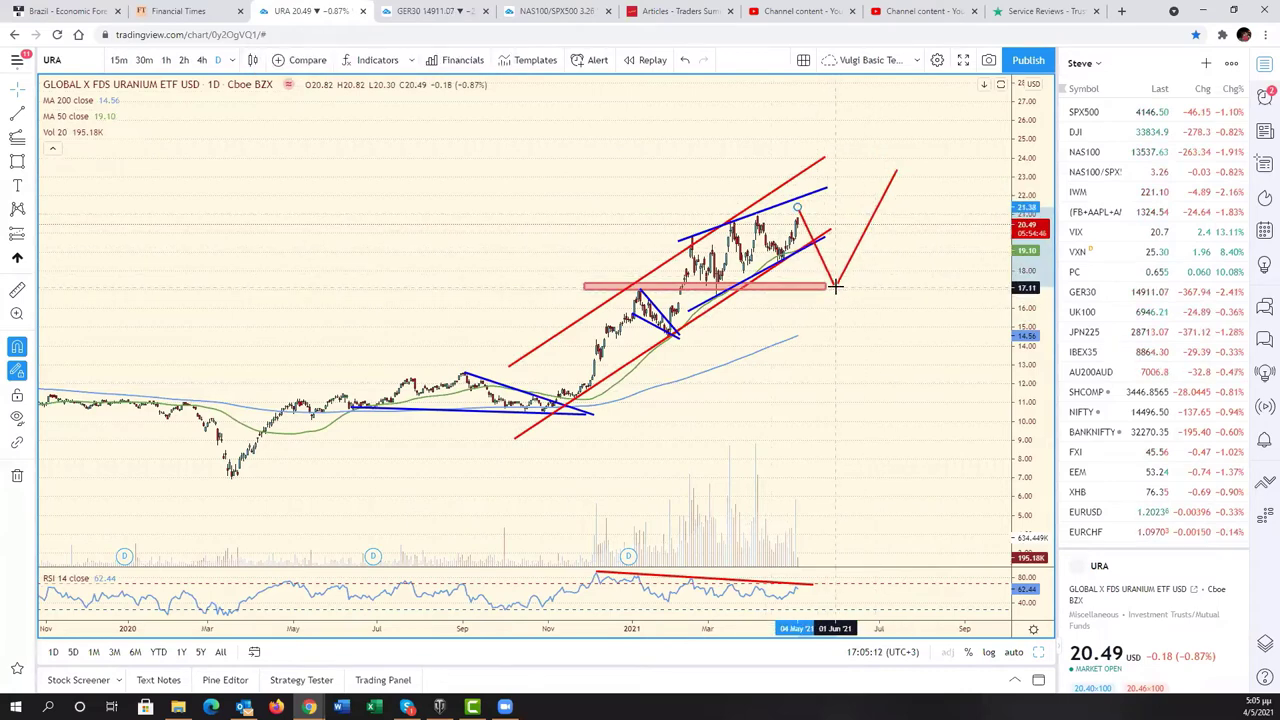
pyautogui.click(845, 272)
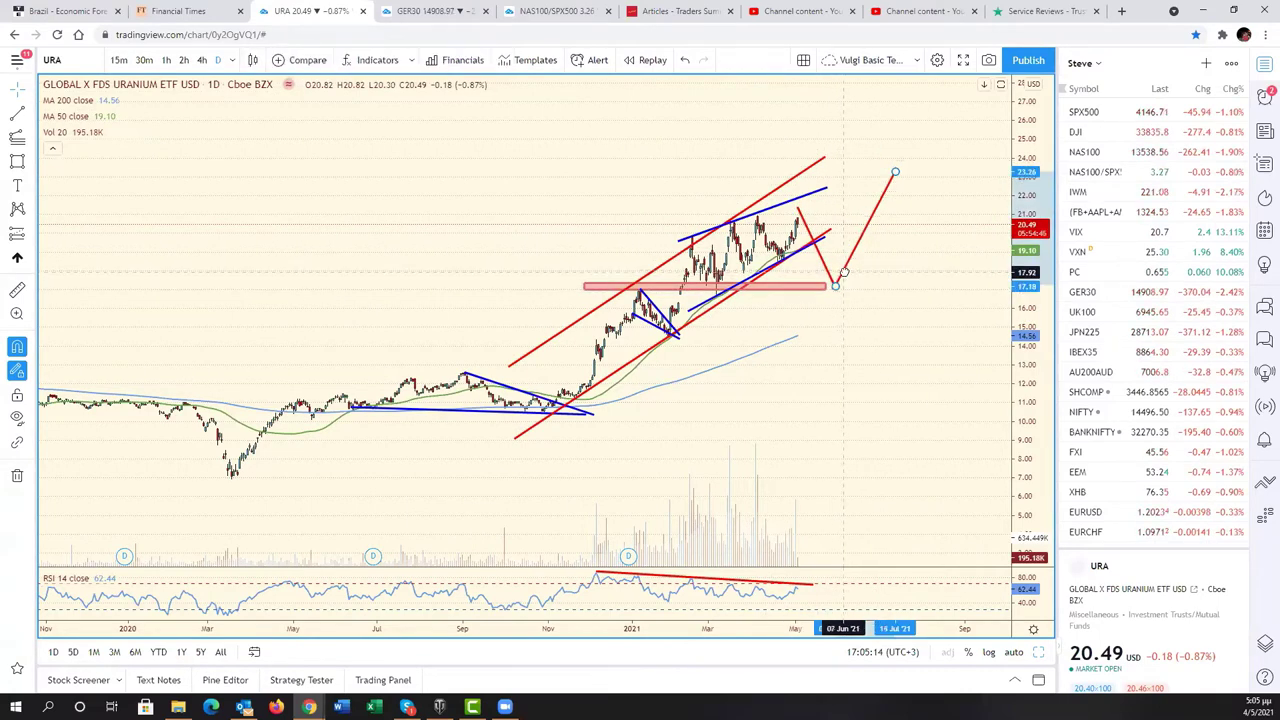
pyautogui.scroll(-3, 805, 410)
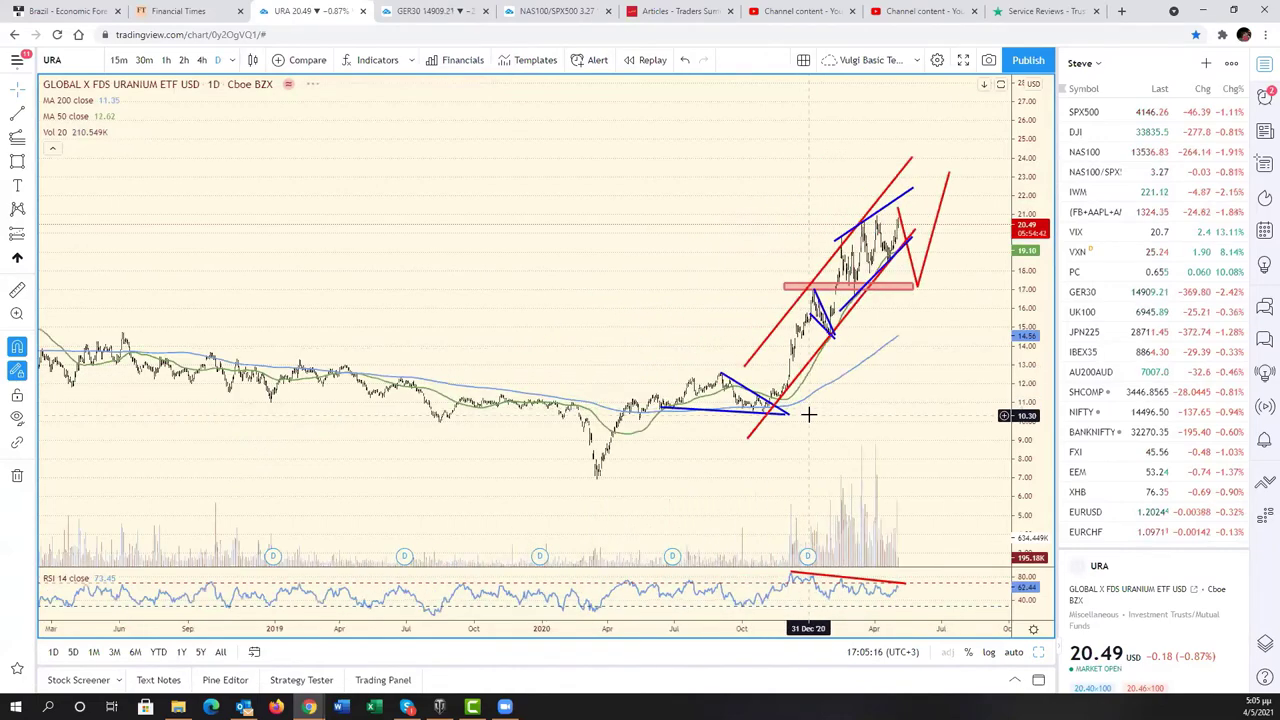
pyautogui.scroll(5, 808, 413)
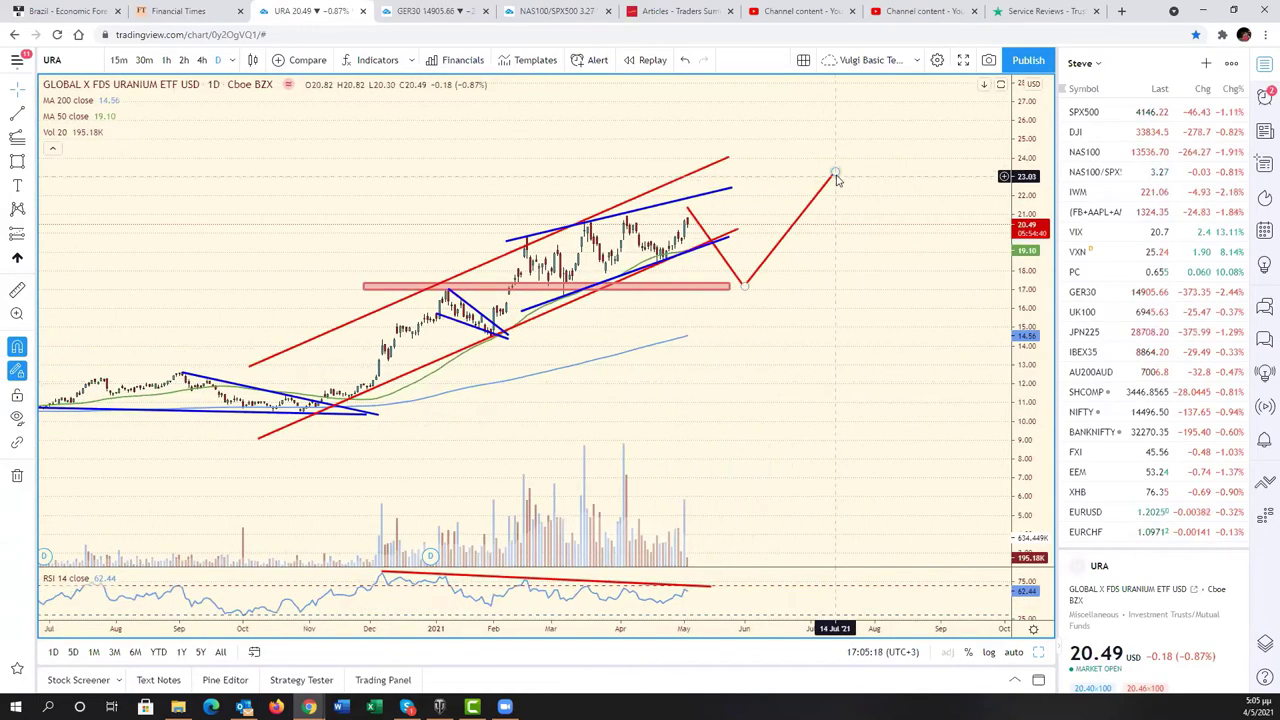
pyautogui.scroll(-2, 860, 351)
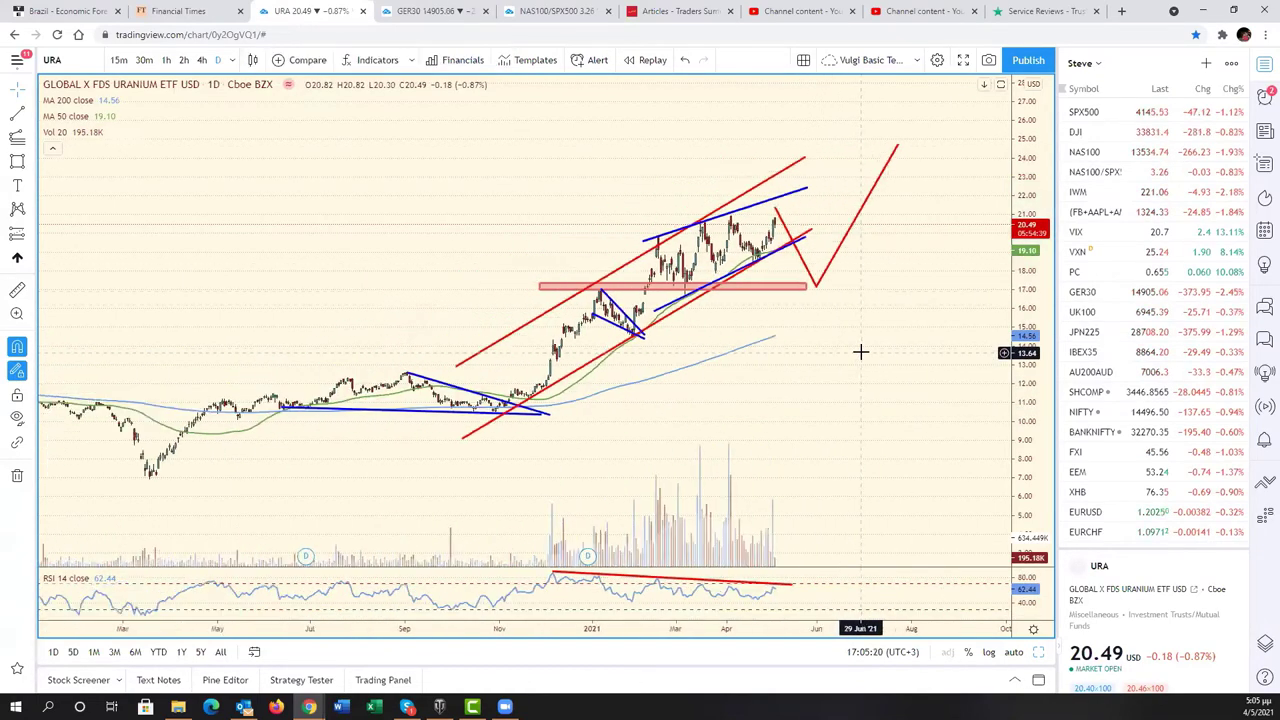
pyautogui.scroll(1, 858, 358)
pyautogui.scroll(1, 860, 362)
pyautogui.scroll(1, 865, 360)
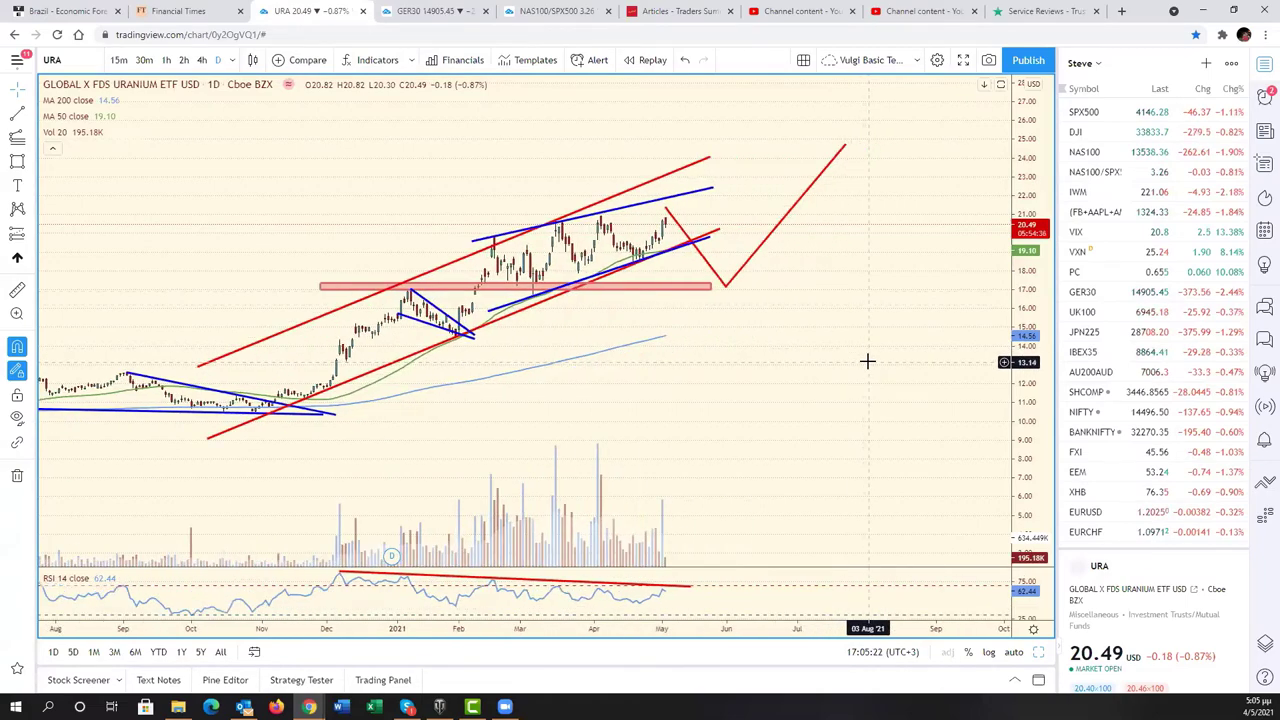
pyautogui.scroll(1, 880, 385)
pyautogui.scroll(1, 860, 360)
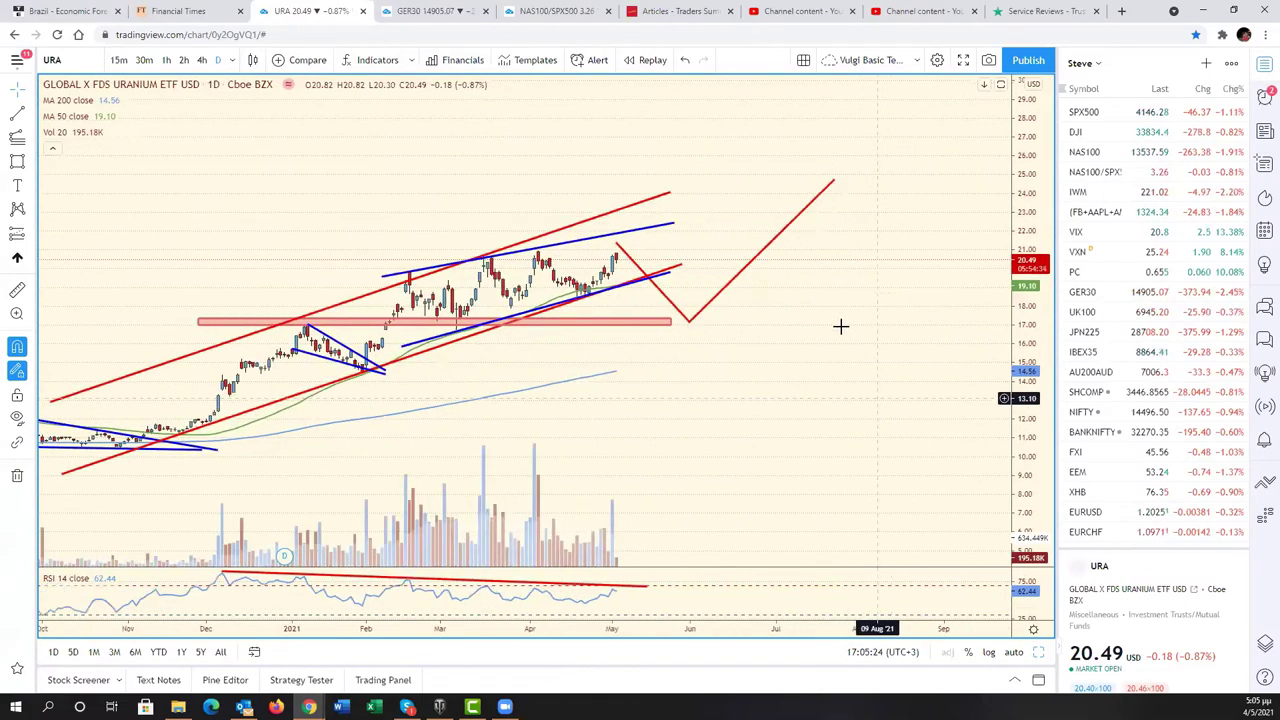
# Raise the projected rally's end to about 26 and reframe the recent price action
pyautogui.moveTo(835, 185); pyautogui.dragTo(803, 156)
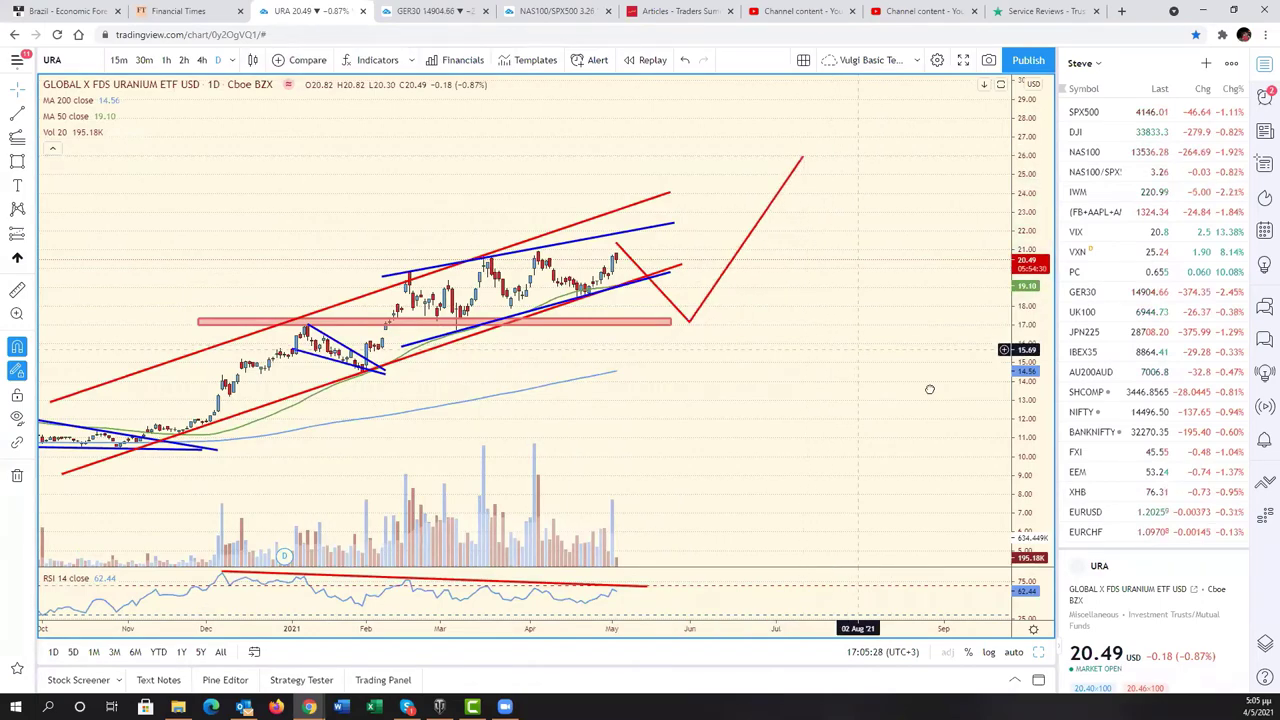
pyautogui.hscroll(-3, 920, 370)
pyautogui.hscroll(-3, 900, 309)
pyautogui.hscroll(-2, 899, 311)
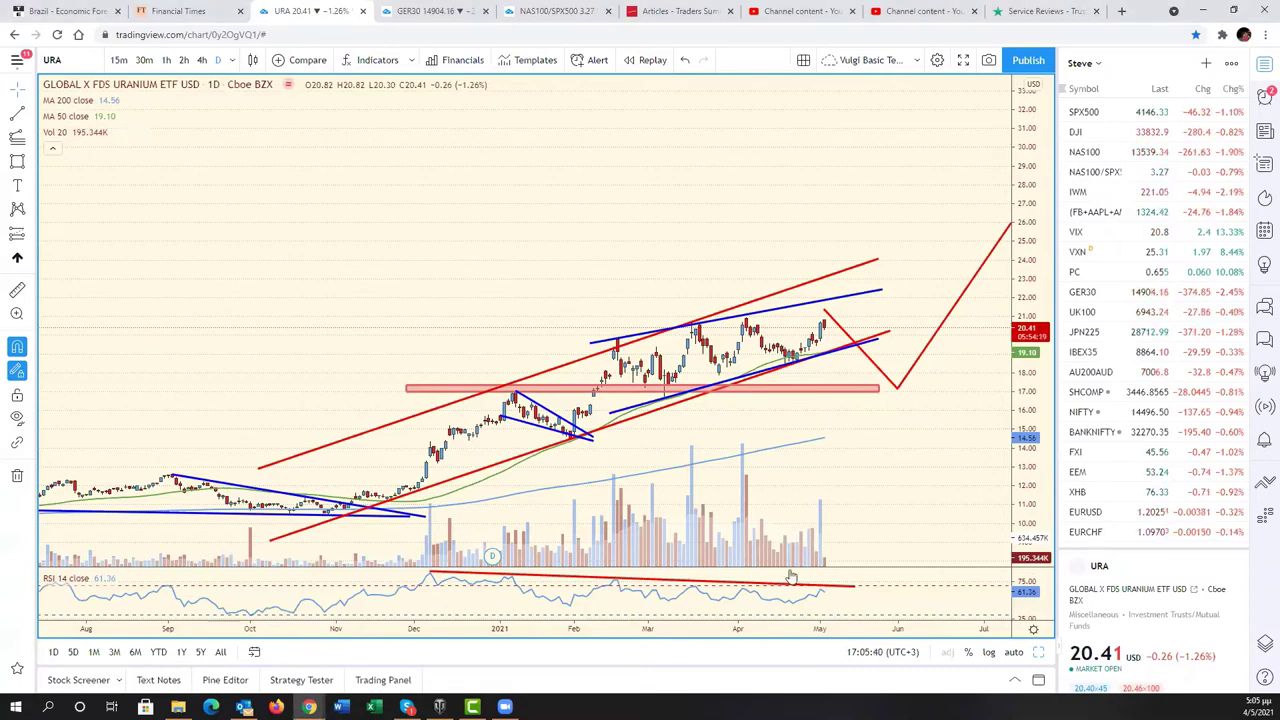
pyautogui.moveTo(851, 474); pyautogui.dragTo(996, 426)
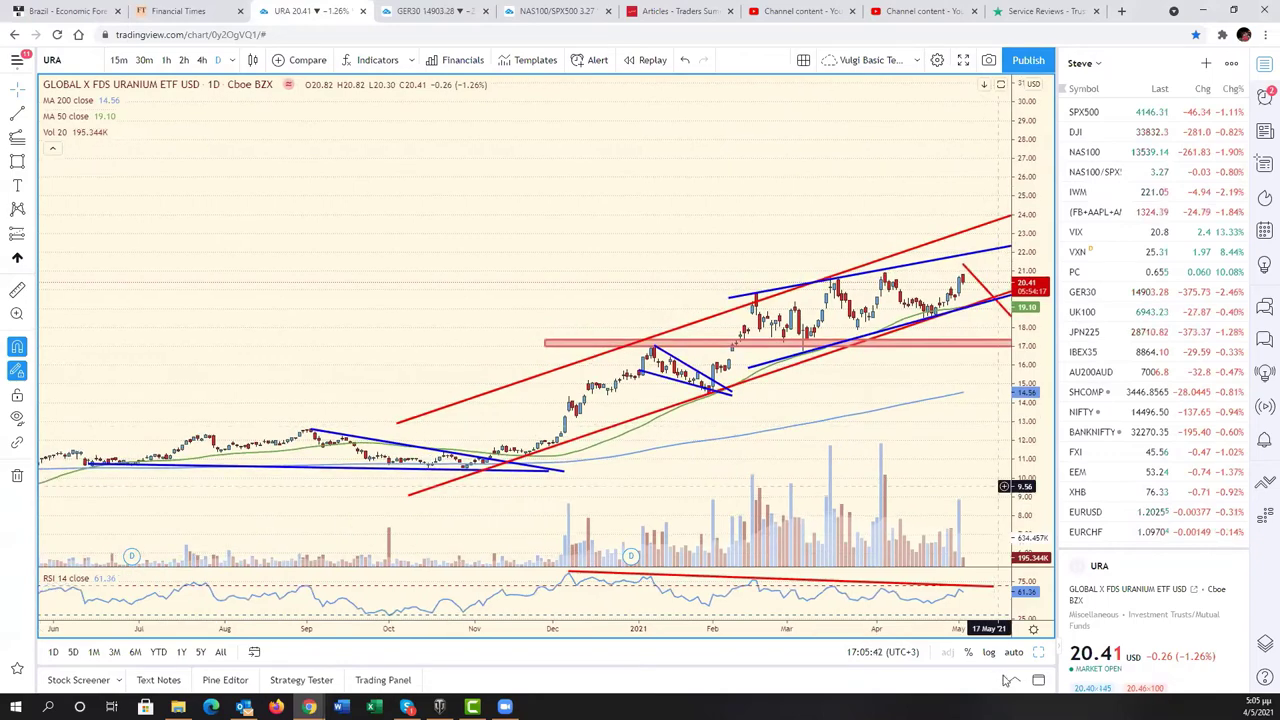
# Restore the six-panel layout with Alt+Enter and nudge the URA panel's view slightly
pyautogui.scroll(2, 996, 426)
pyautogui.hotkey('alt', 'Return')
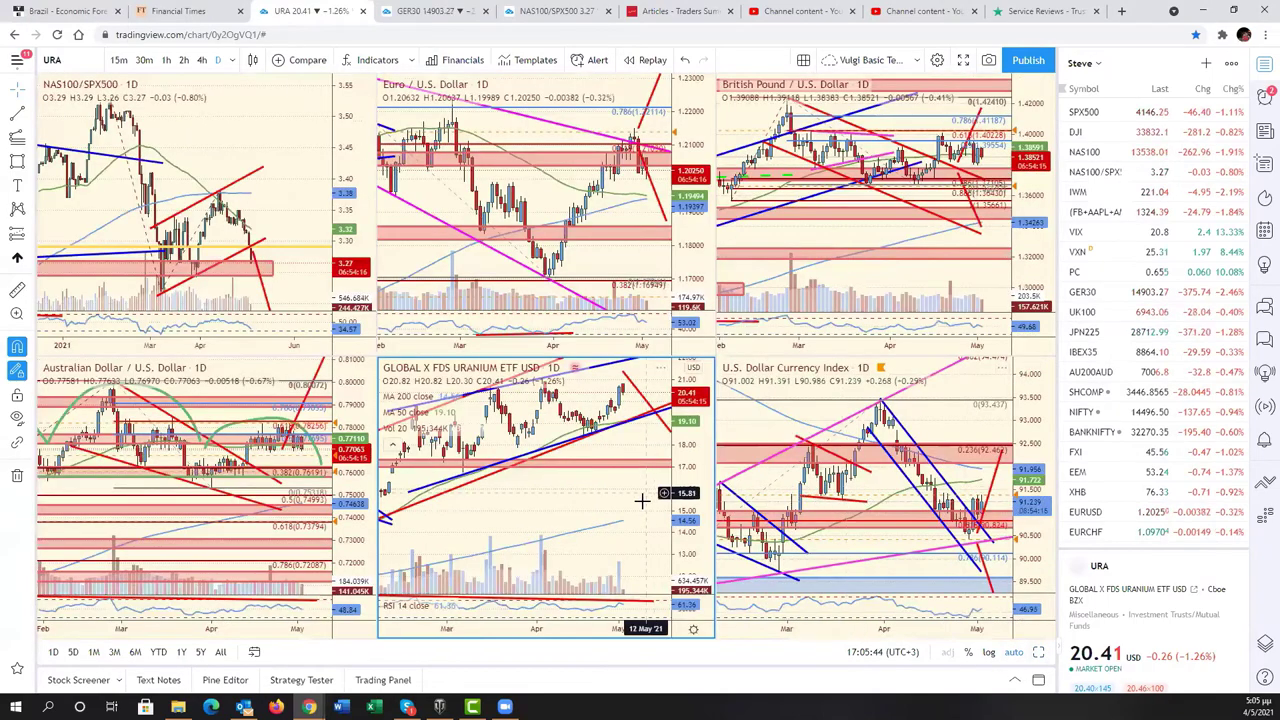
pyautogui.moveTo(611, 503); pyautogui.dragTo(648, 504)
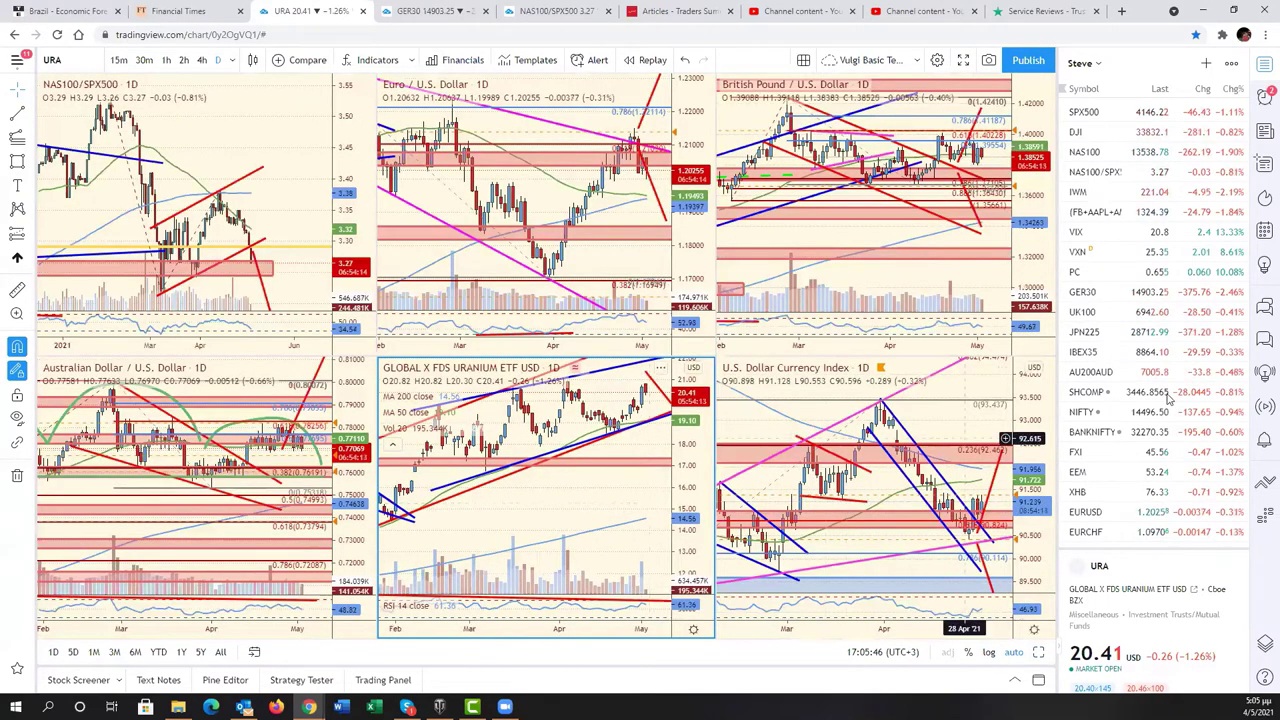
pyautogui.scroll(-3, 1122, 408)
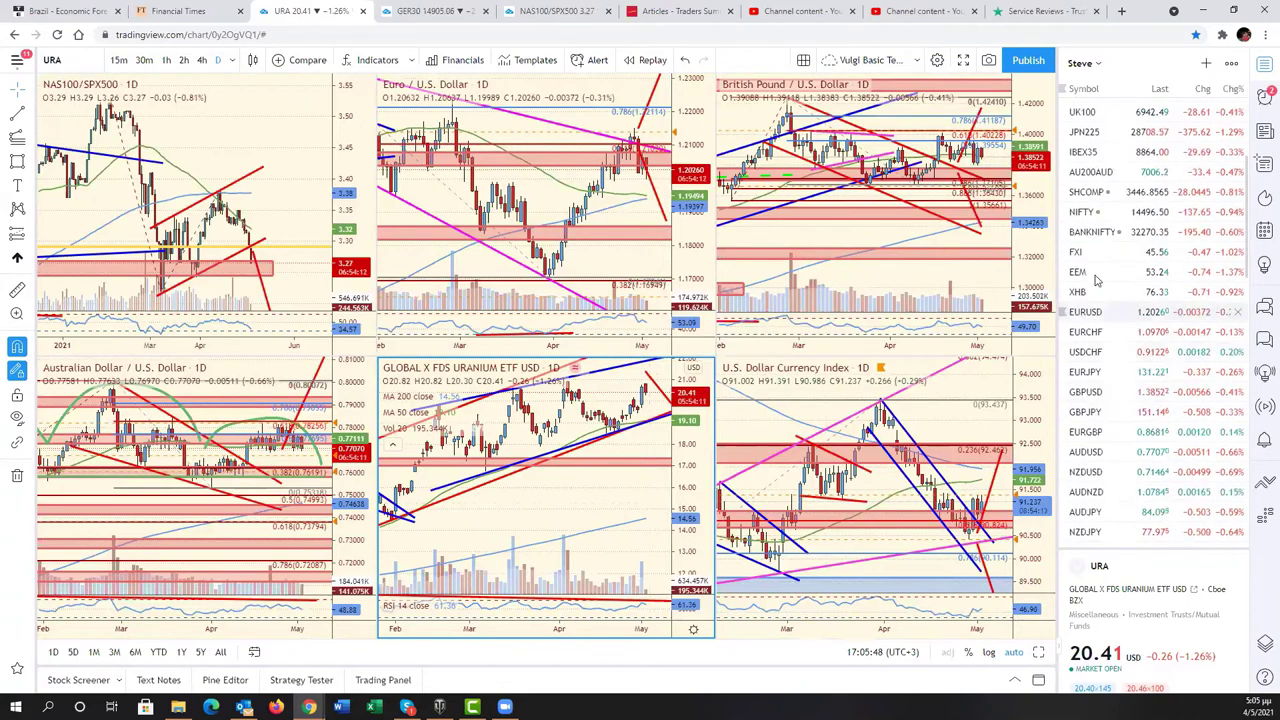
pyautogui.scroll(1, 1100, 290)
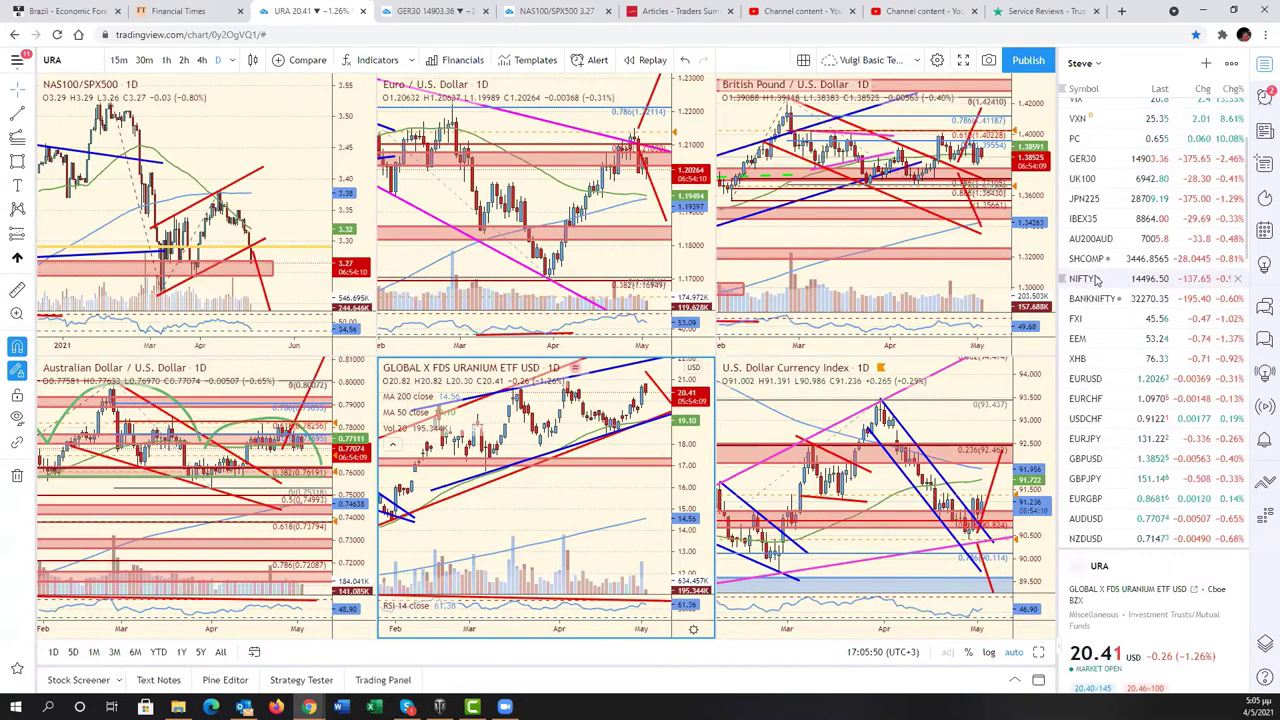
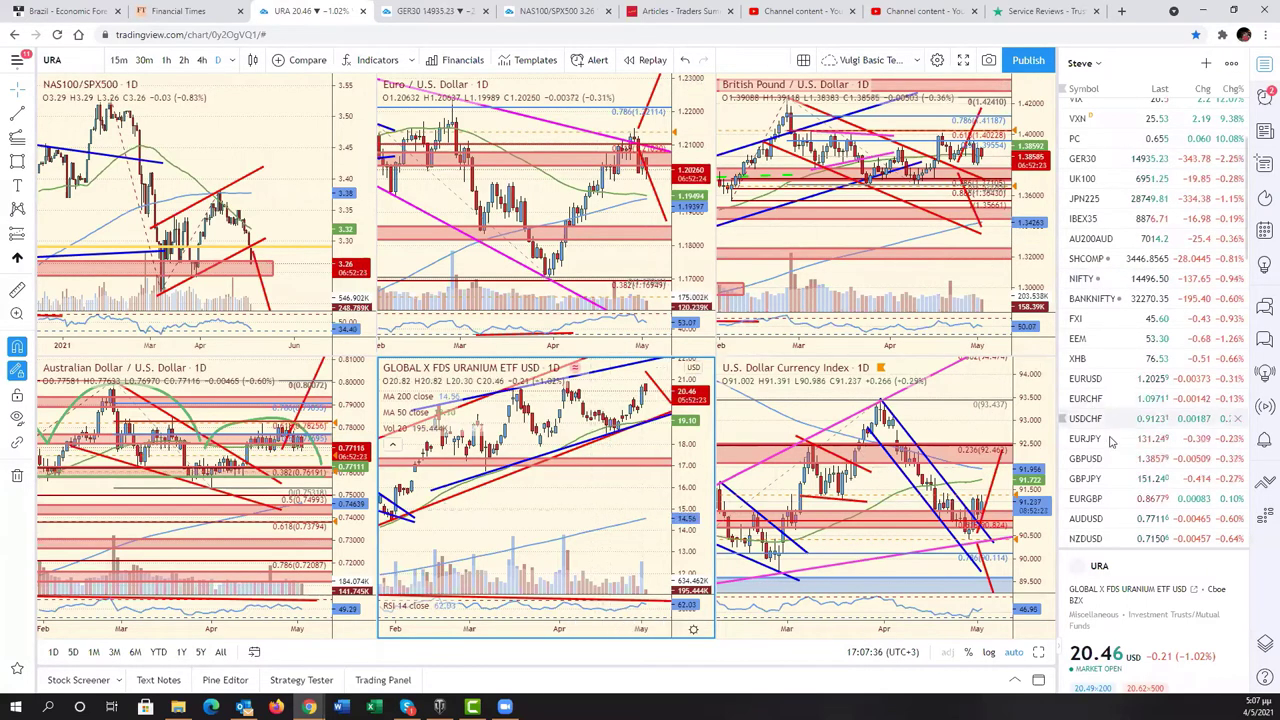
# Load the XPTUSD platinum chart and maximize it to fill the layout
pyautogui.scroll(-5, 1110, 443)
pyautogui.scroll(-5, 1110, 443)
pyautogui.scroll(-5, 1110, 443)
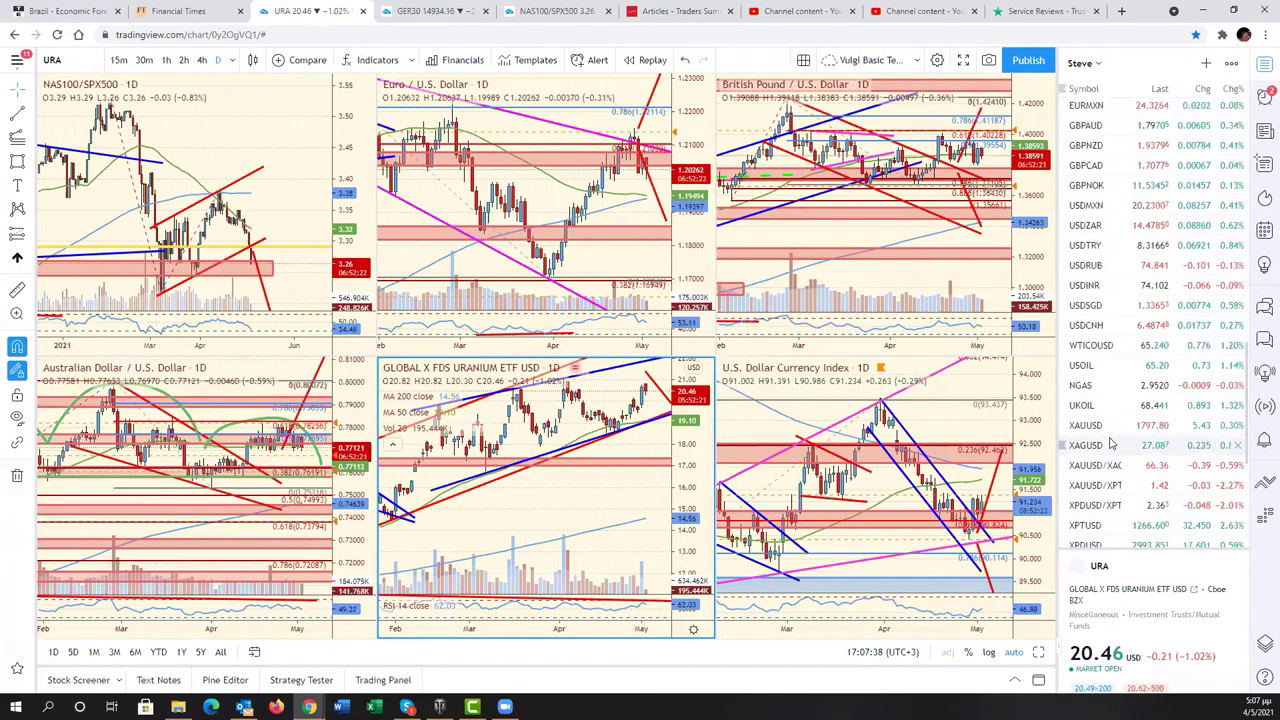
pyautogui.scroll(-3, 1110, 443)
pyautogui.click(1121, 396)
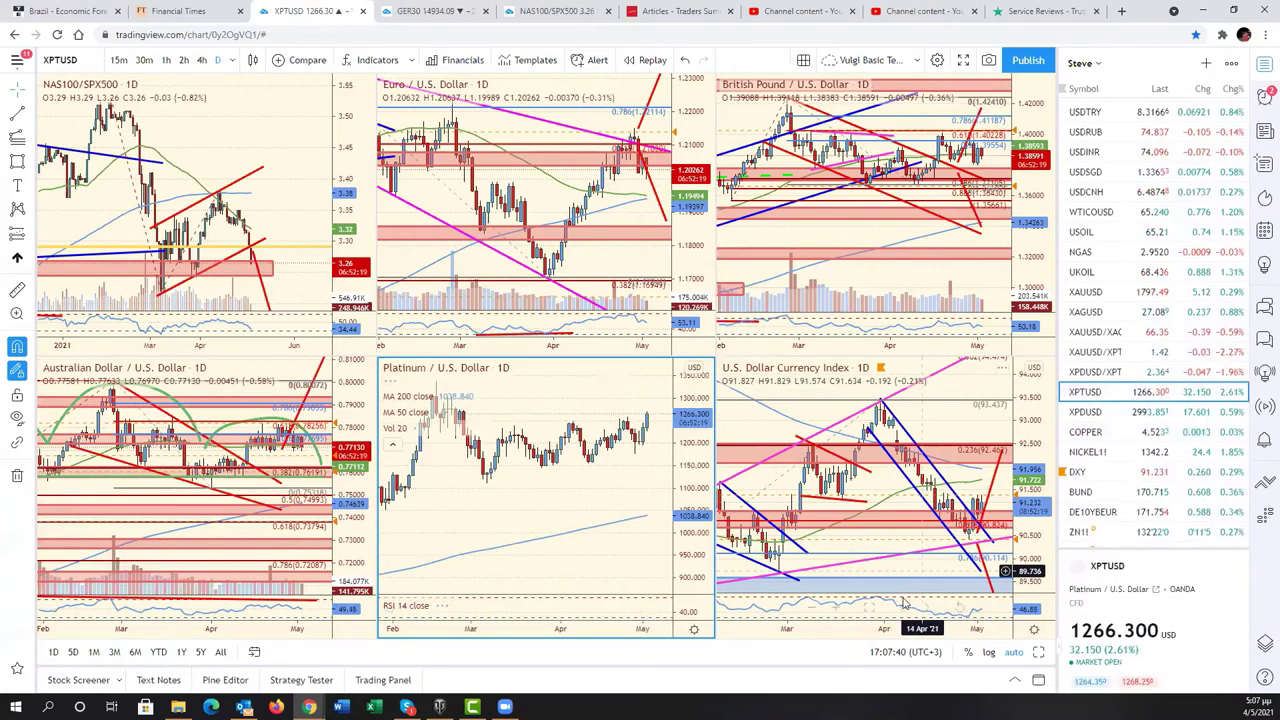
pyautogui.hotkey('alt', 'Return')
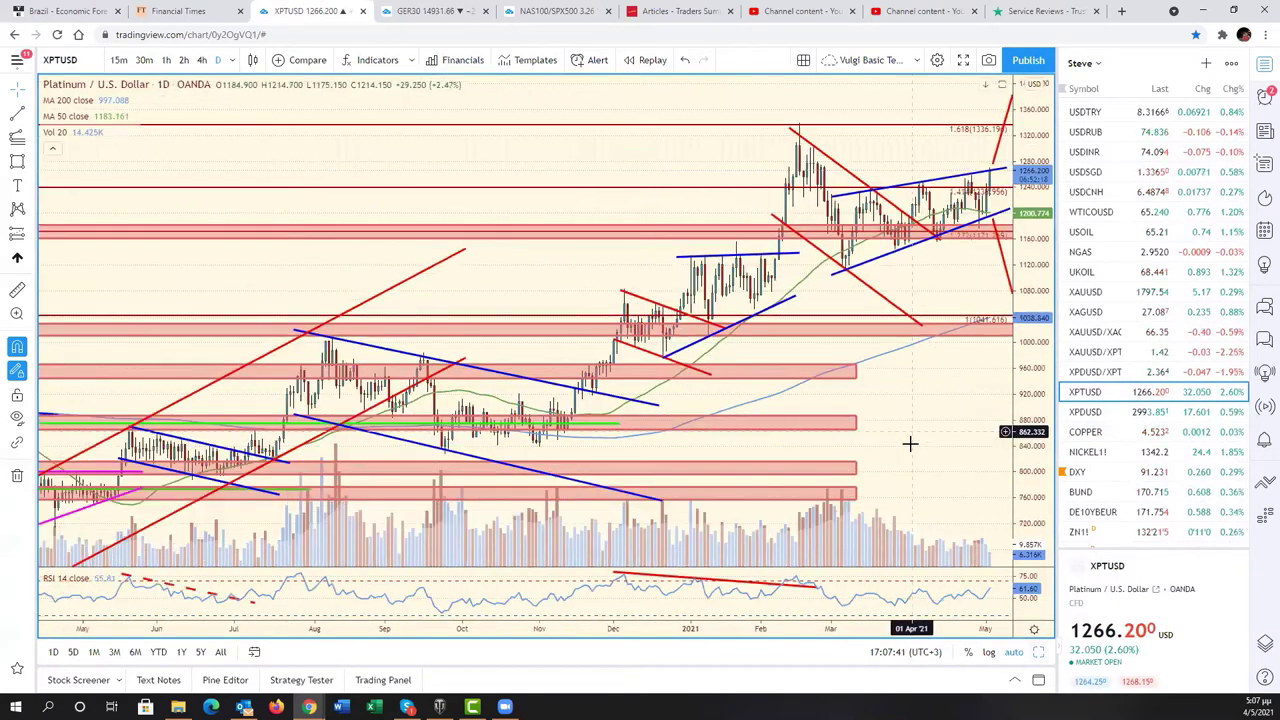
# Zoom and pan through platinum's price history, including the 2010–2020 period
pyautogui.scroll(-3, 909, 443)
pyautogui.scroll(-3, 909, 443)
pyautogui.scroll(-3, 920, 438)
pyautogui.scroll(-3, 927, 432)
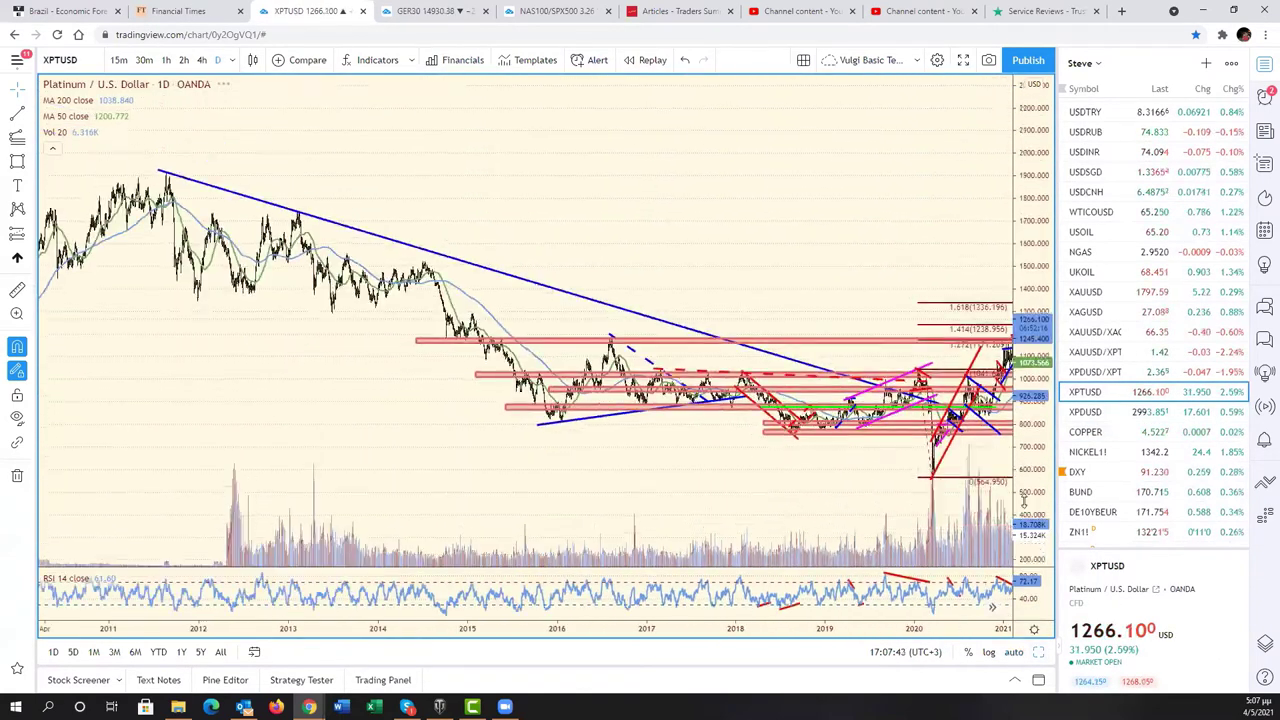
pyautogui.scroll(-2, 826, 446)
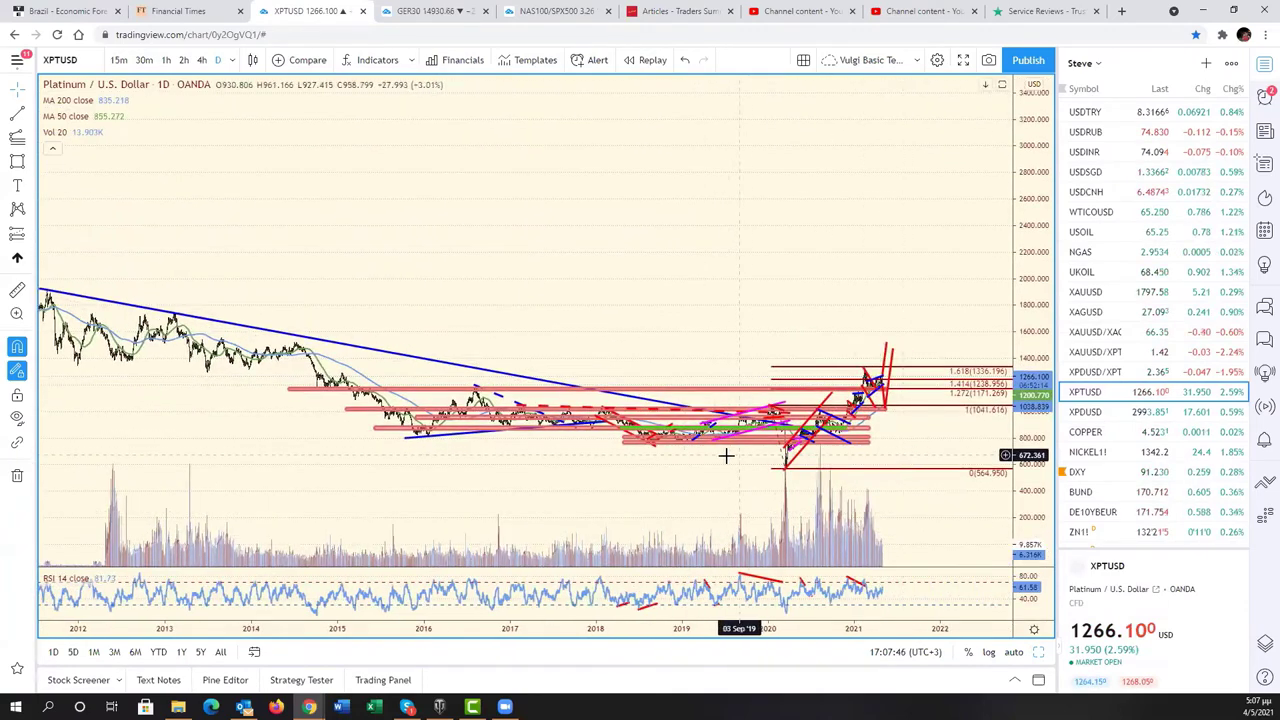
pyautogui.moveTo(523, 477)
pyautogui.mouseDown()
pyautogui.moveTo(686, 477)
pyautogui.moveTo(620, 474)
pyautogui.mouseUp()
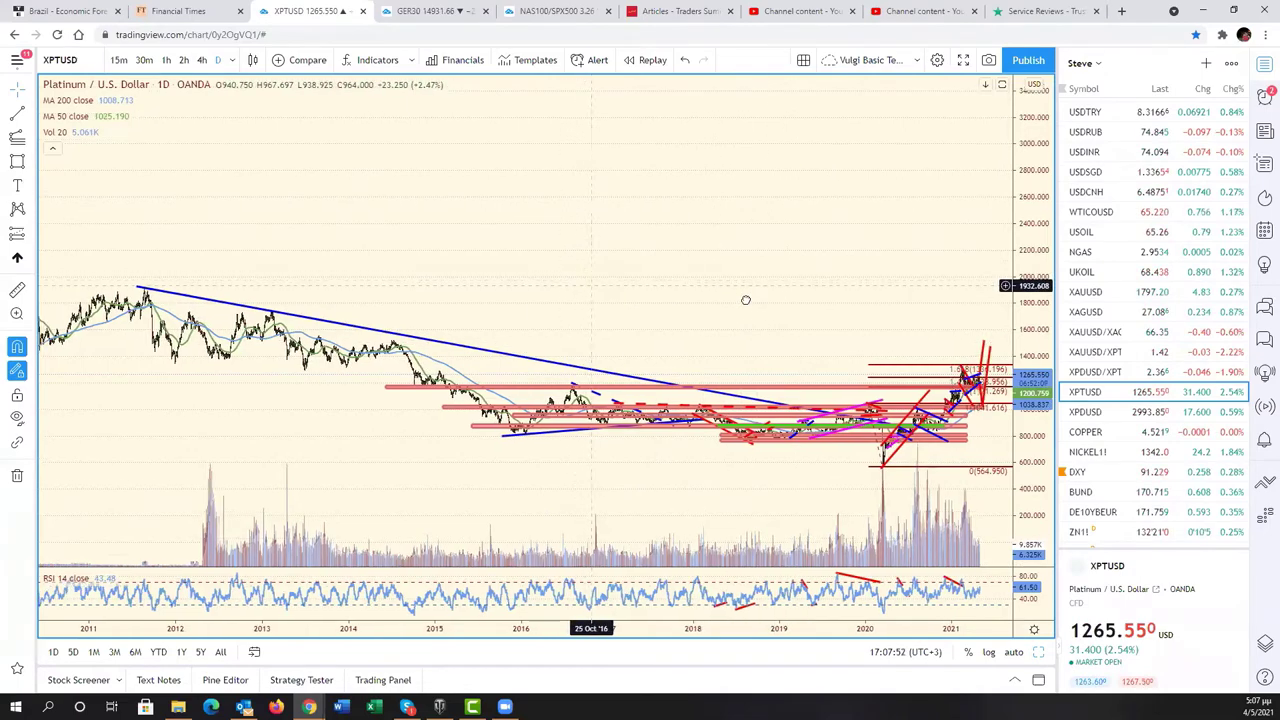
pyautogui.hscroll(-5, 480, 309)
pyautogui.hscroll(-5, 623, 268)
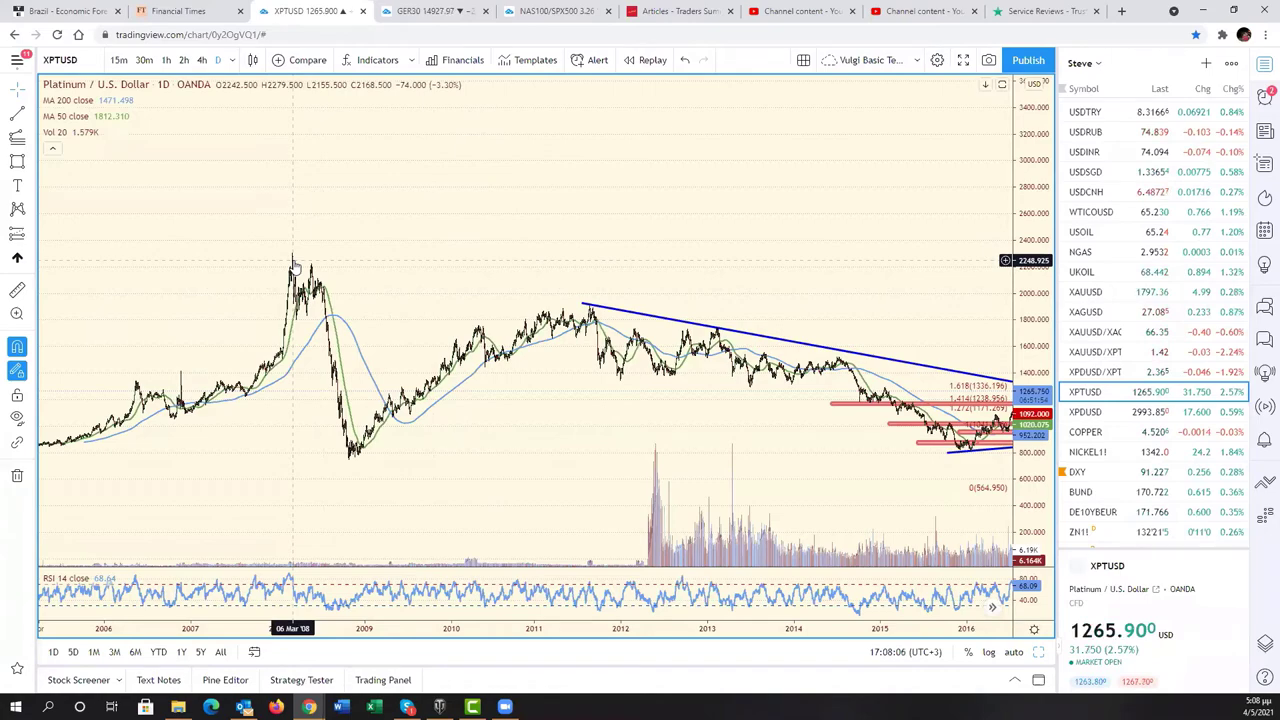
pyautogui.moveTo(754, 249); pyautogui.dragTo(317, 248)
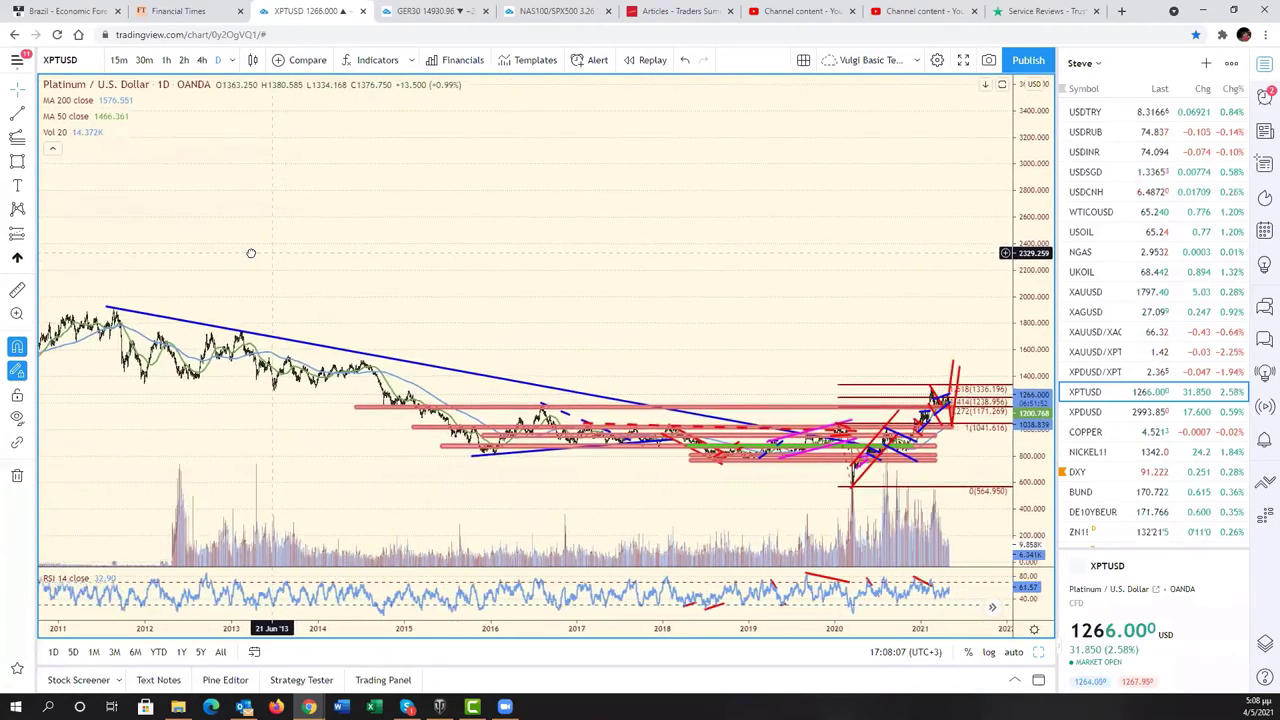
pyautogui.scroll(3, 790, 376)
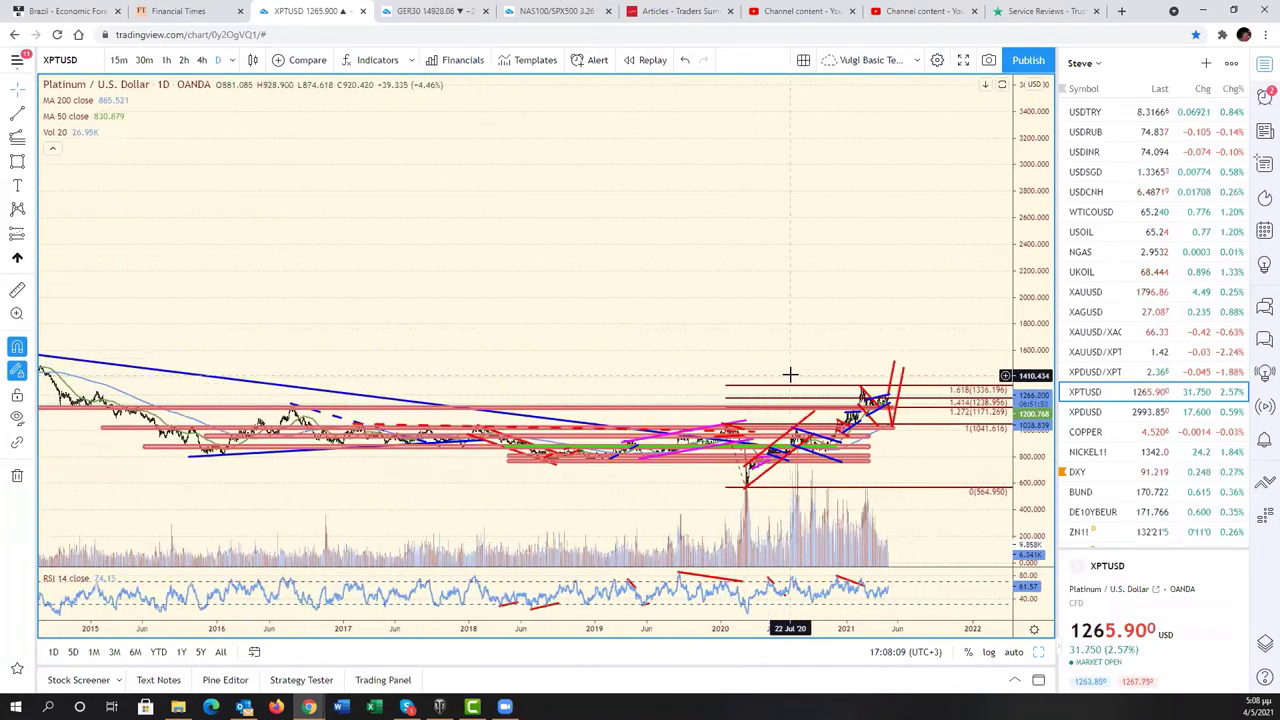
pyautogui.scroll(3, 851, 449)
pyautogui.scroll(3, 975, 420)
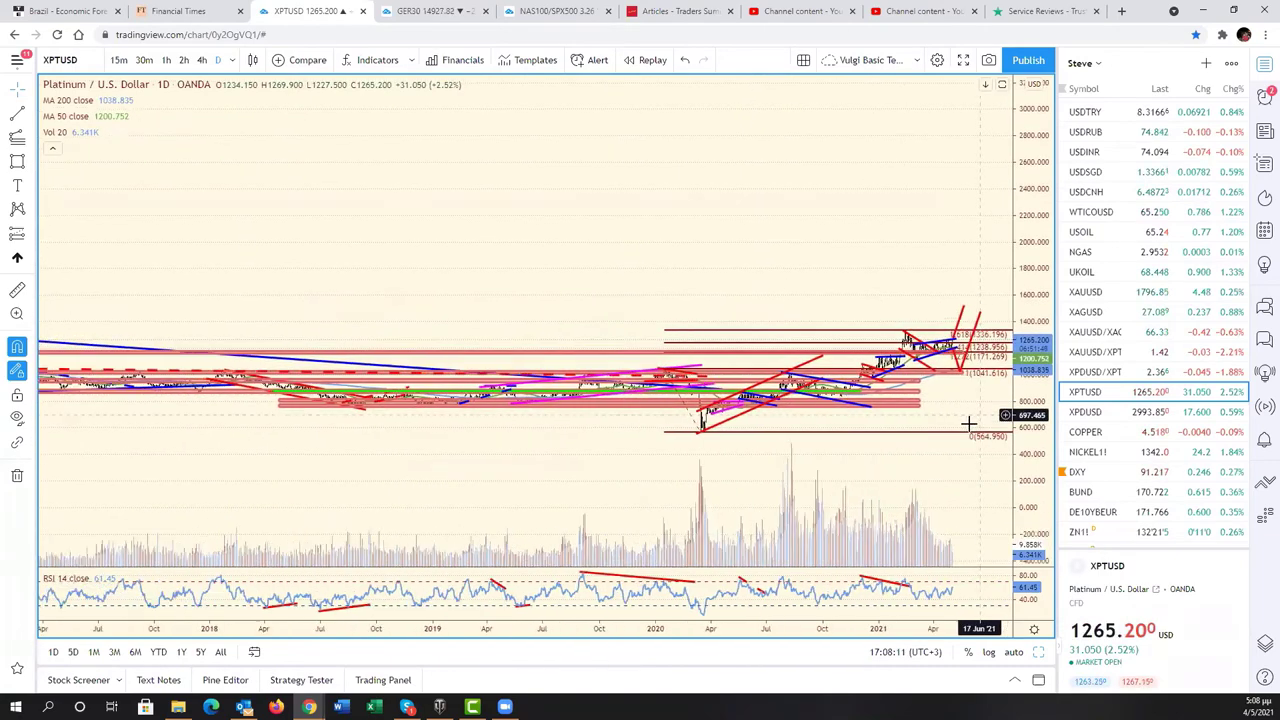
pyautogui.scroll(2, 977, 500)
pyautogui.scroll(2, 920, 480)
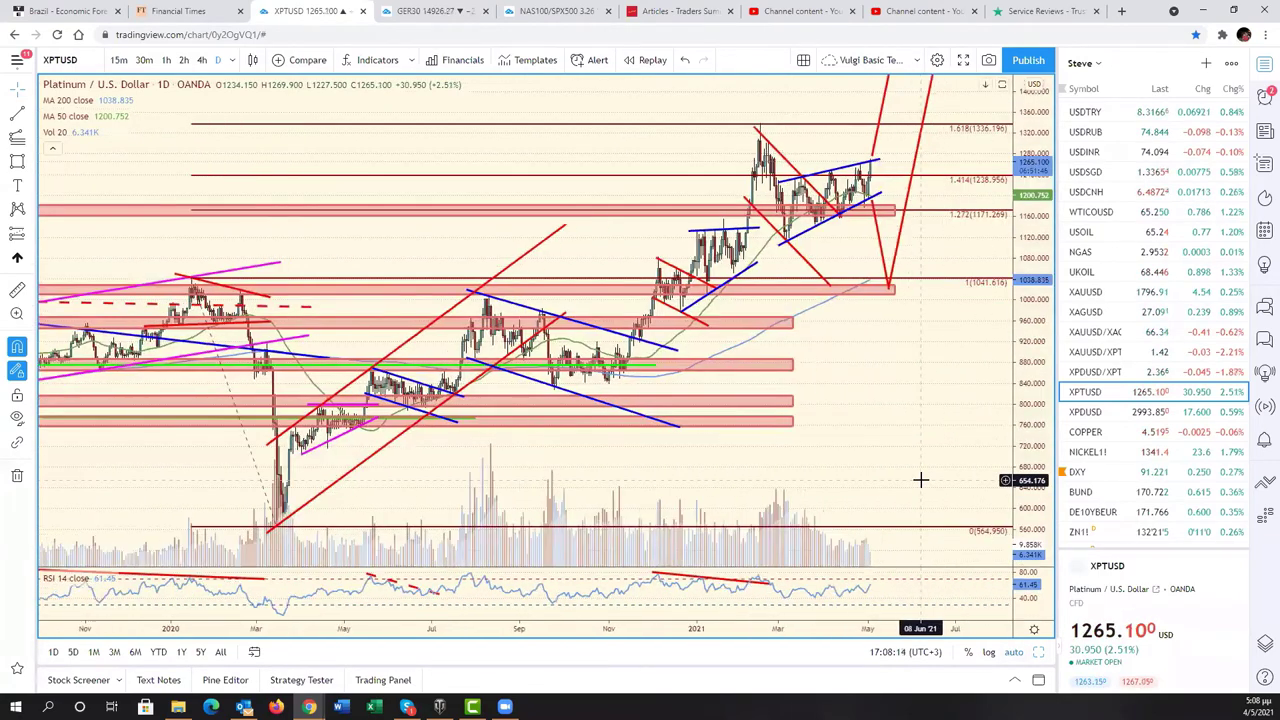
pyautogui.scroll(2, 920, 480)
pyautogui.scroll(2, 920, 480)
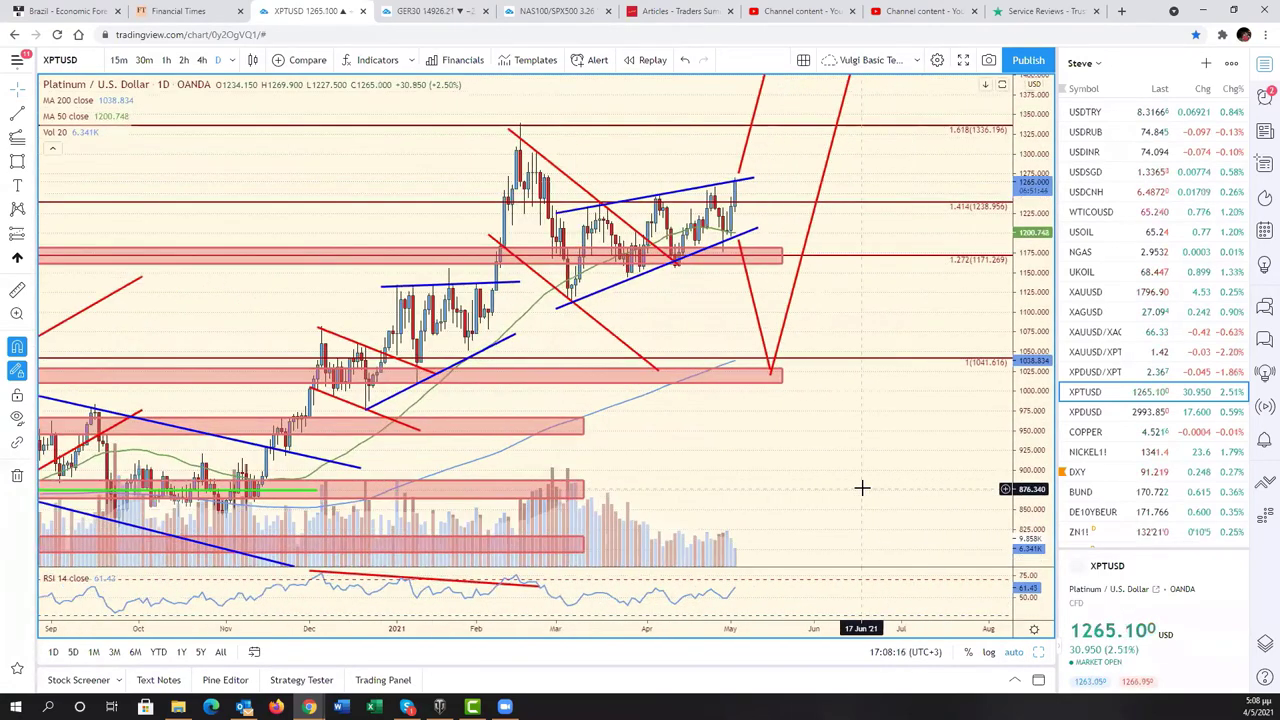
pyautogui.hscroll(-3, 862, 486)
pyautogui.hscroll(-2, 862, 486)
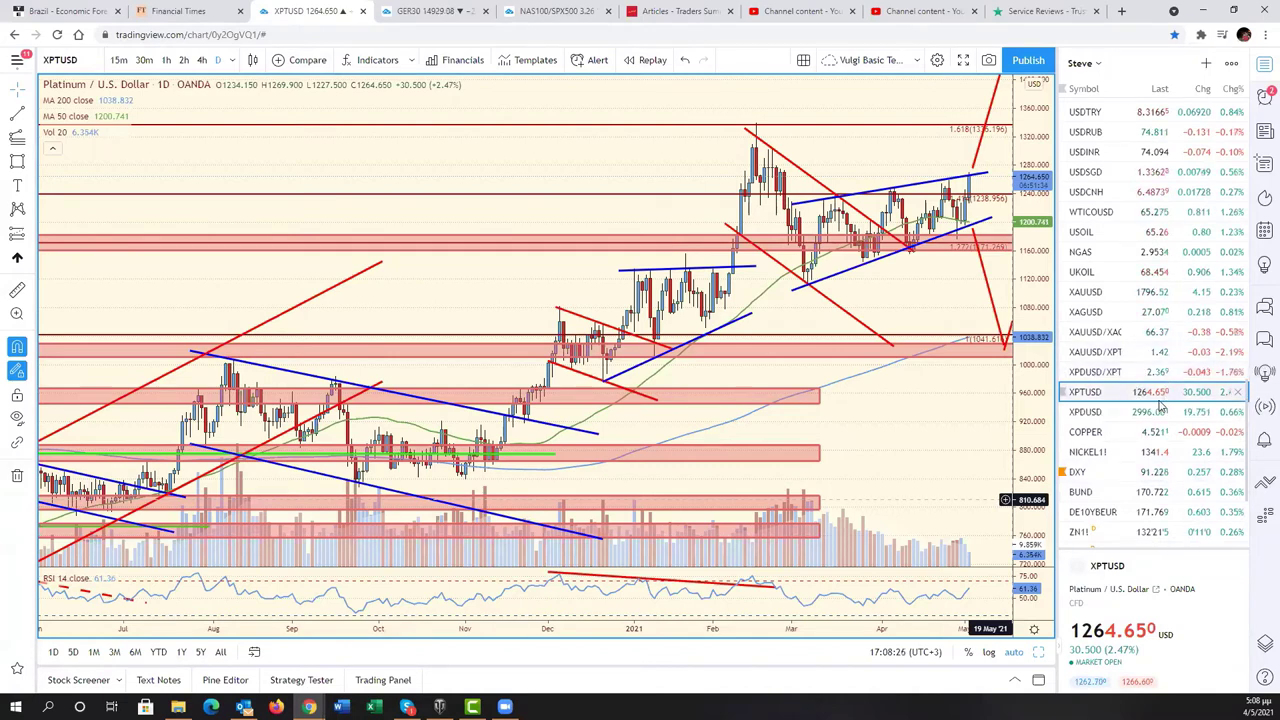
# Switch to the XAUUSD/XPTUSD gold-to-platinum ratio chart and zoom out
pyautogui.click(1135, 352)
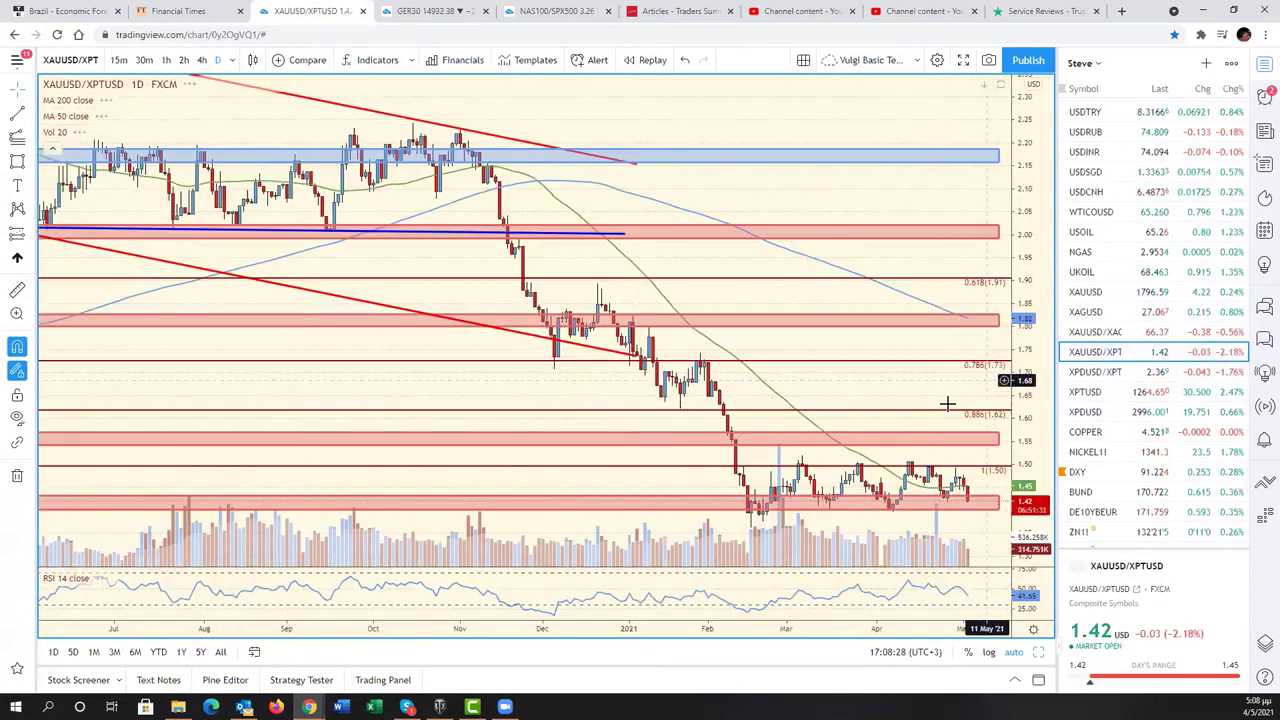
pyautogui.scroll(-3, 942, 410)
pyautogui.scroll(-3, 935, 420)
pyautogui.scroll(-3, 915, 435)
pyautogui.scroll(-2, 906, 470)
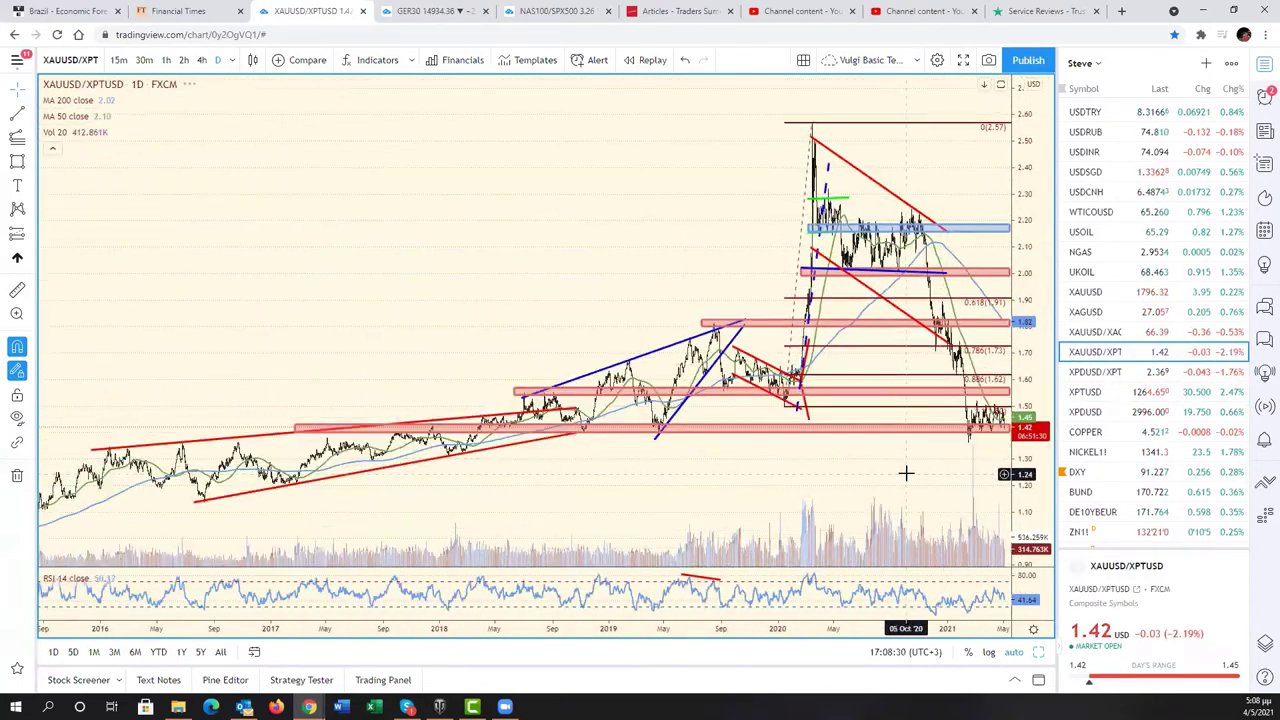
pyautogui.scroll(-2, 895, 465)
pyautogui.scroll(-2, 880, 455)
pyautogui.scroll(-2, 876, 452)
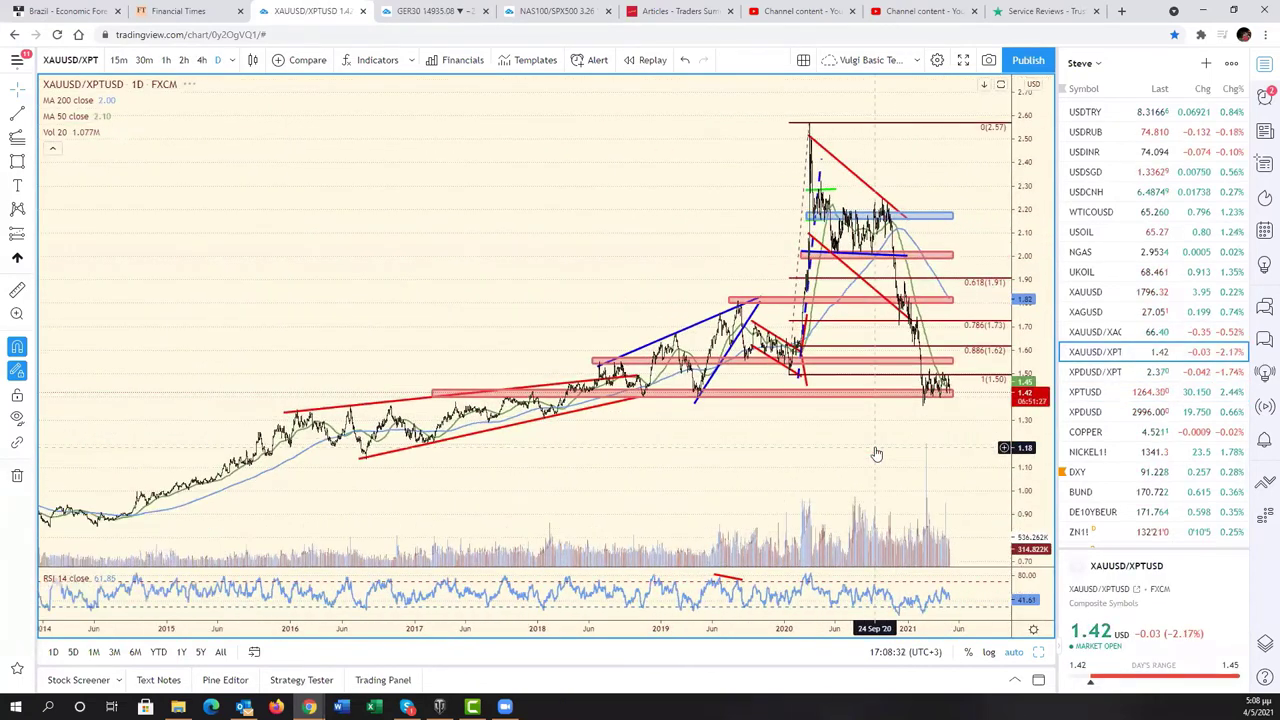
pyautogui.scroll(-2, 876, 453)
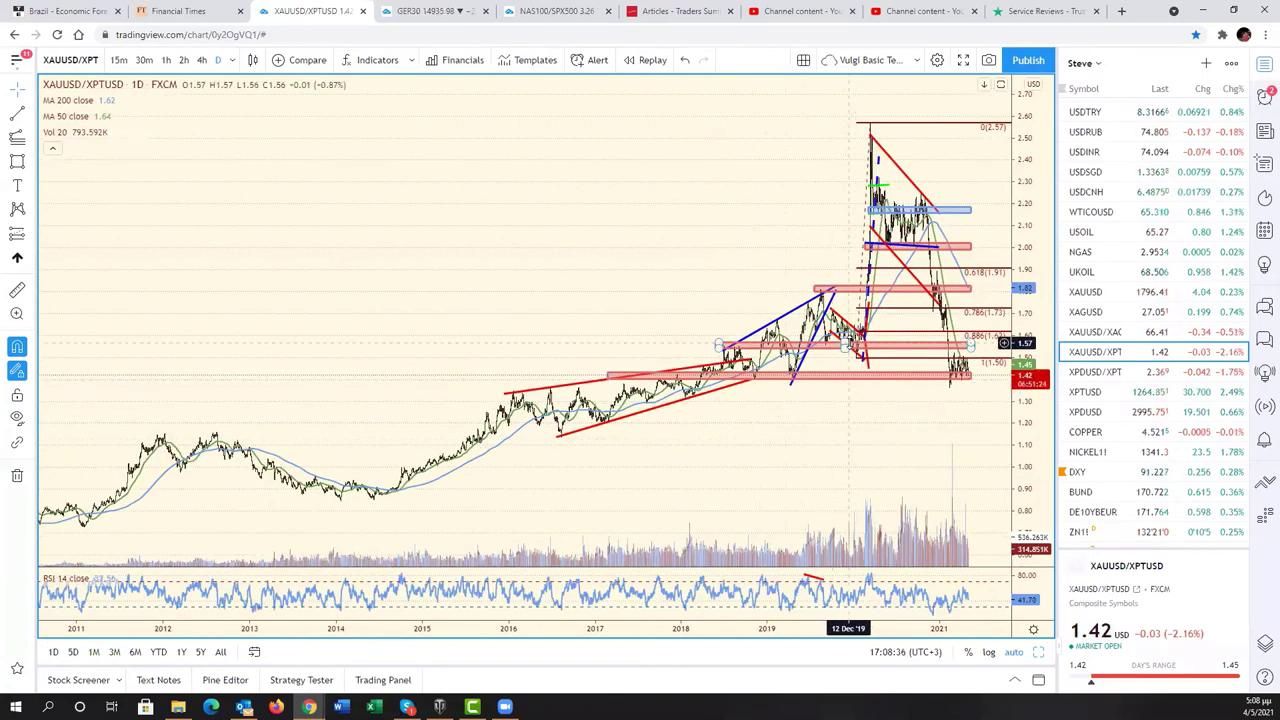
pyautogui.scroll(2, 877, 401)
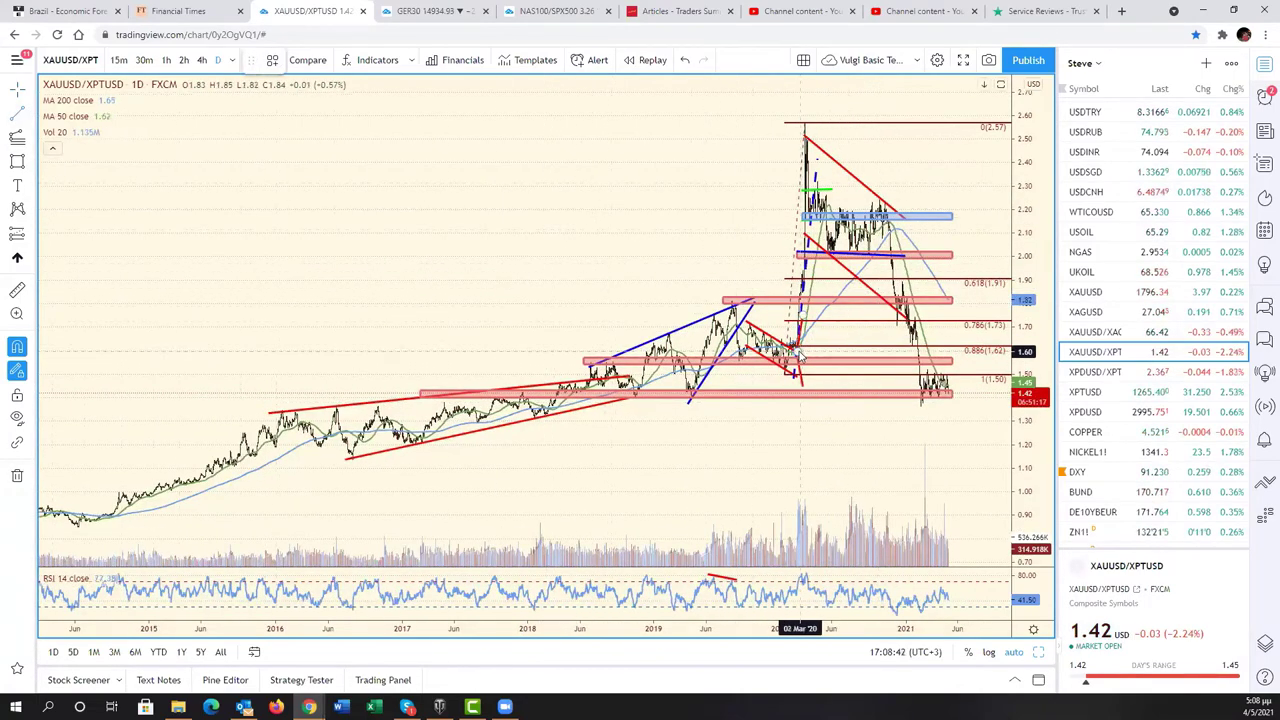
# Draw a green trend line up the early-2020 ratio spike to its peak
pyautogui.moveTo(790, 355); pyautogui.dragTo(797, 128)
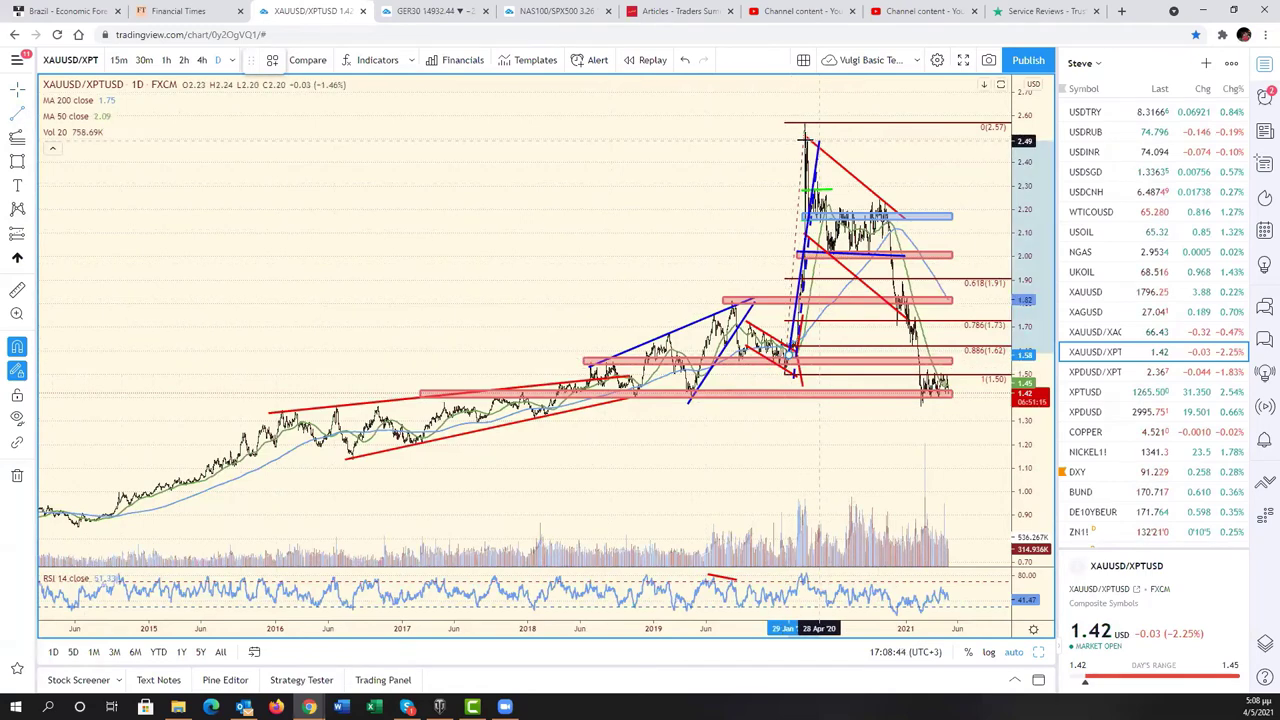
pyautogui.click(298, 60)
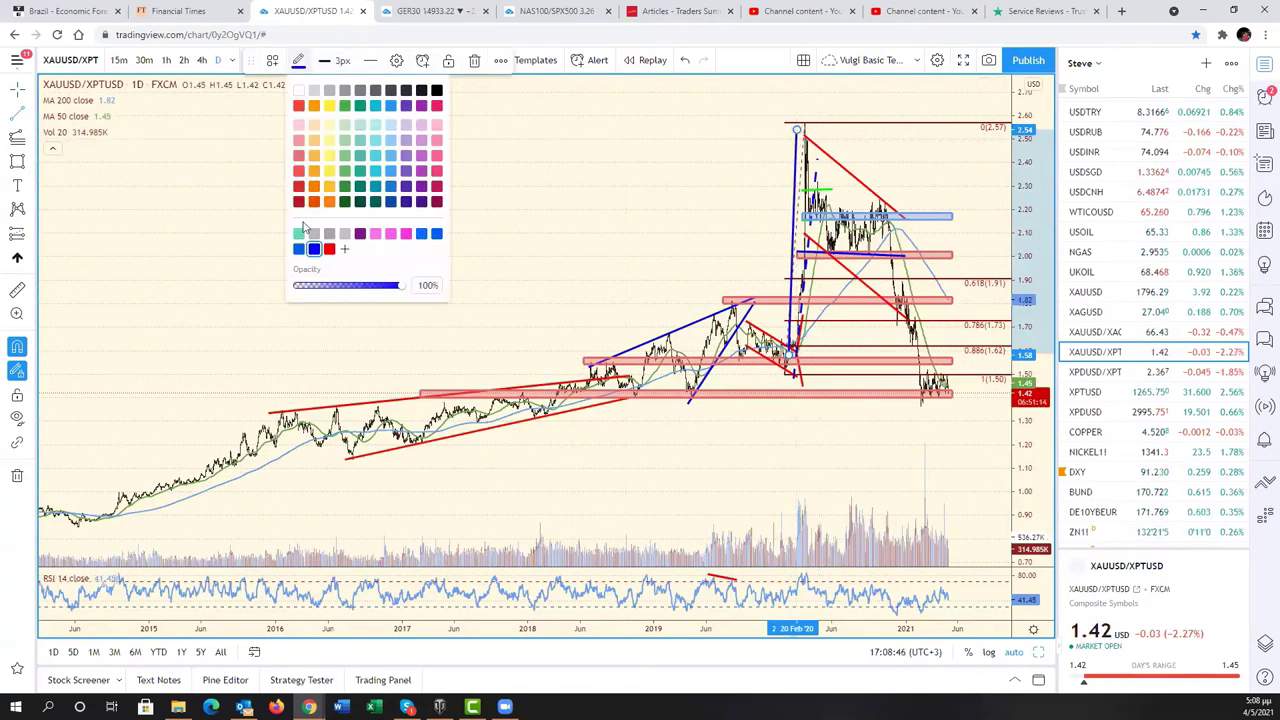
pyautogui.click(344, 155)
pyautogui.scroll(4, 640, 250)
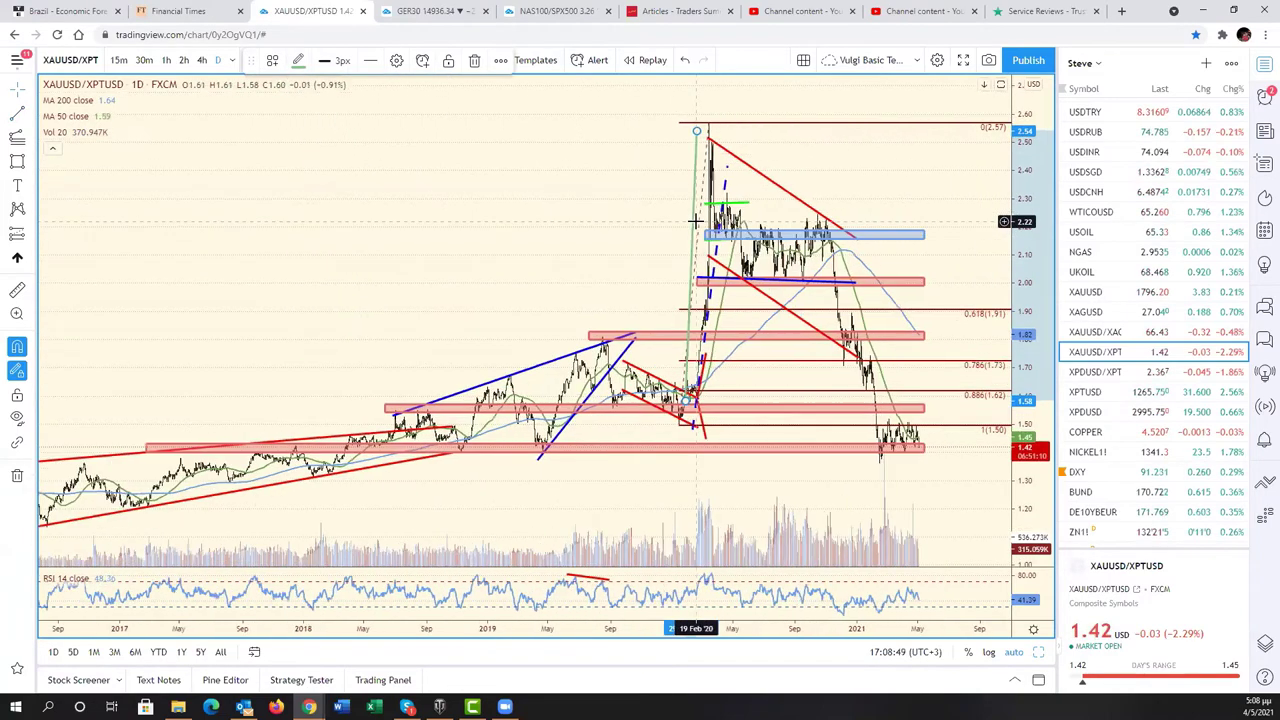
pyautogui.scroll(-4, 572, 283)
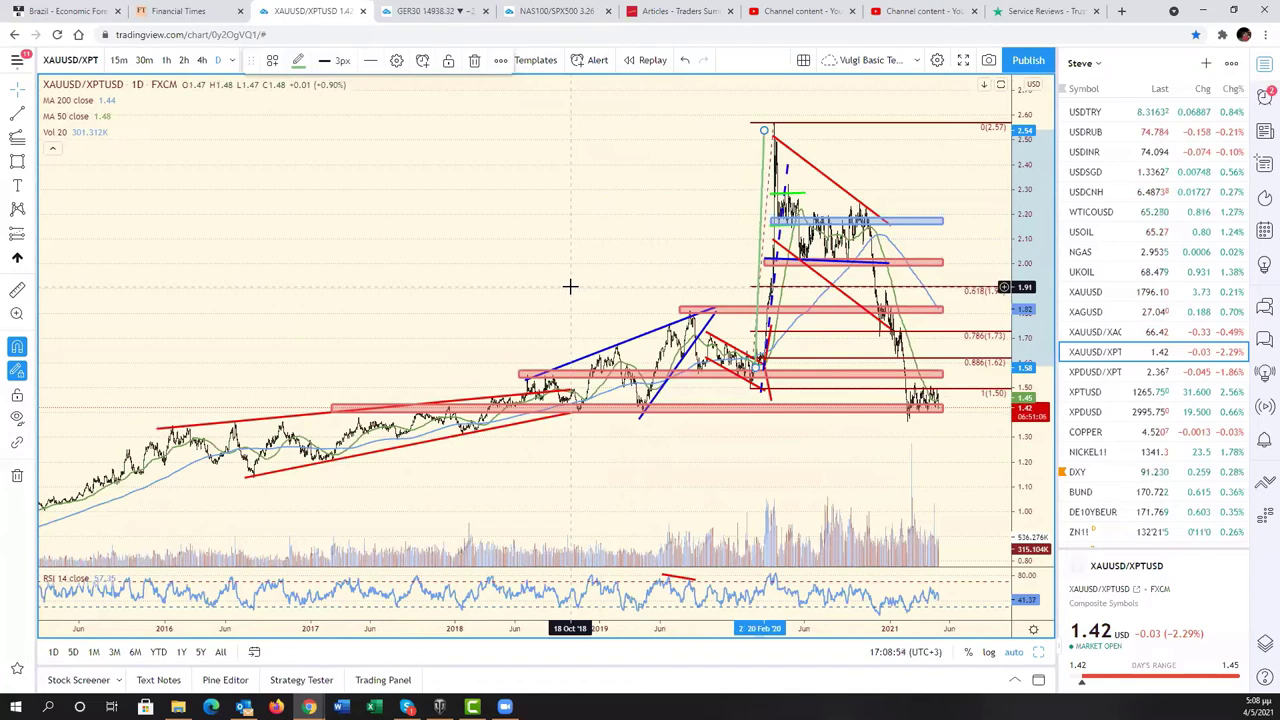
pyautogui.click(768, 124)
pyautogui.click(768, 124)
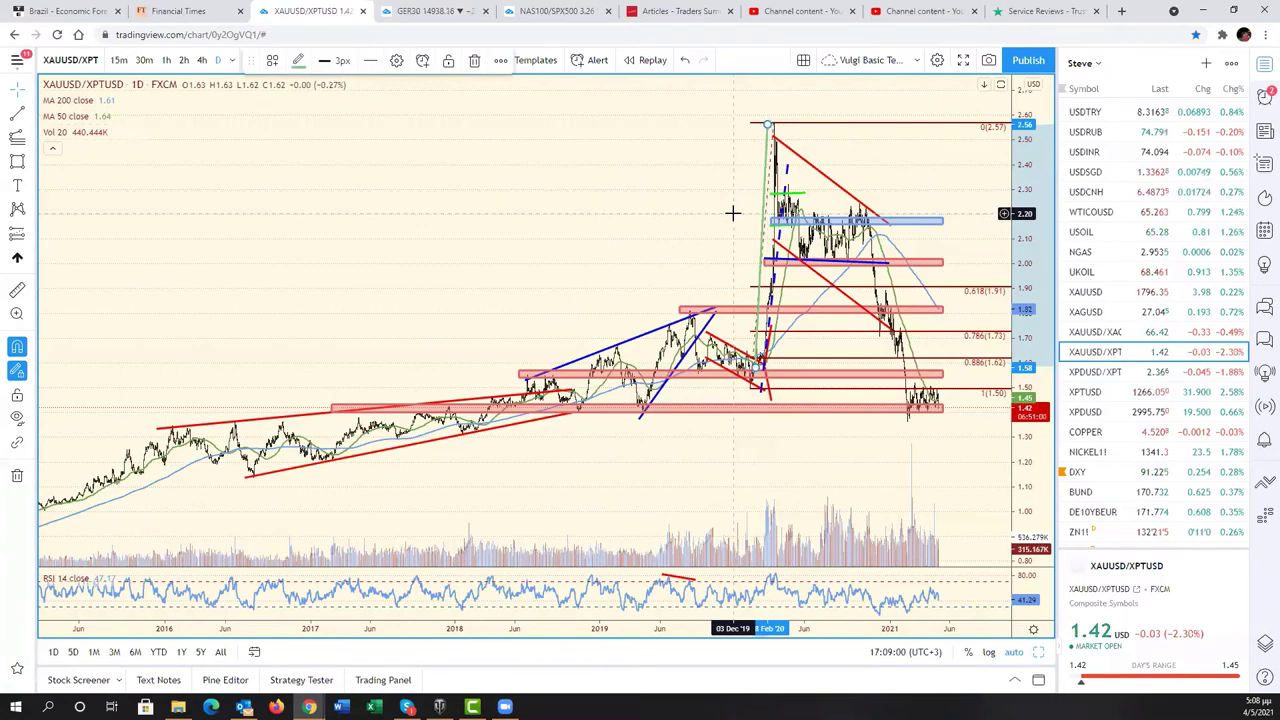
pyautogui.click(394, 326)
pyautogui.scroll(-3, 394, 326)
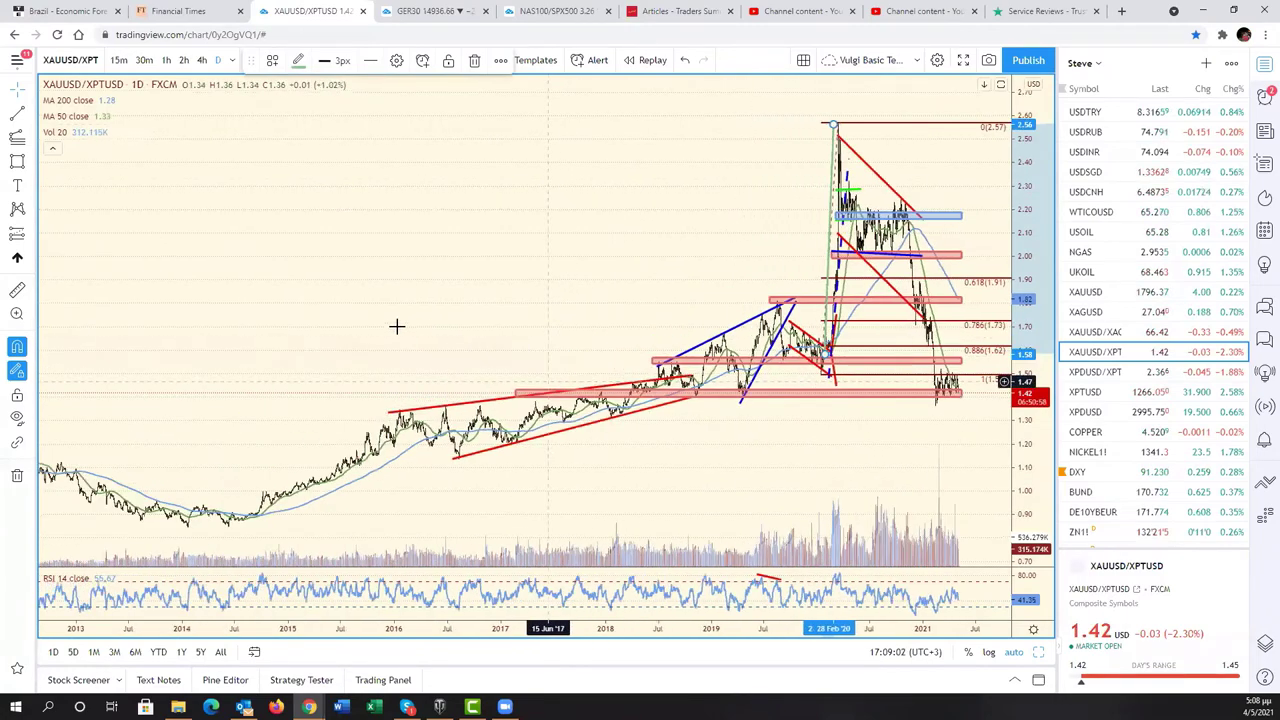
# Pan and zoom the ratio chart from the 2005–2011 history to the Sep 2020–2021 range
pyautogui.moveTo(394, 326); pyautogui.dragTo(682, 494)
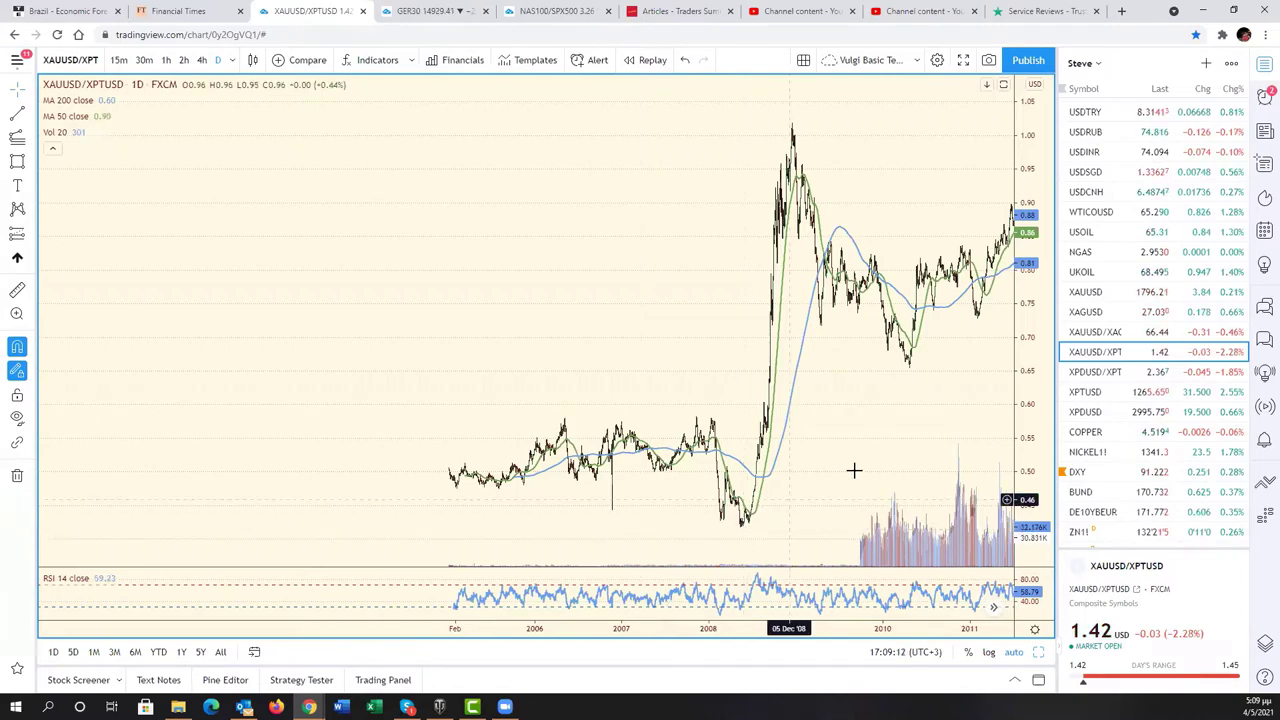
pyautogui.hscroll(10, 806, 420)
pyautogui.moveTo(806, 420); pyautogui.dragTo(334, 451)
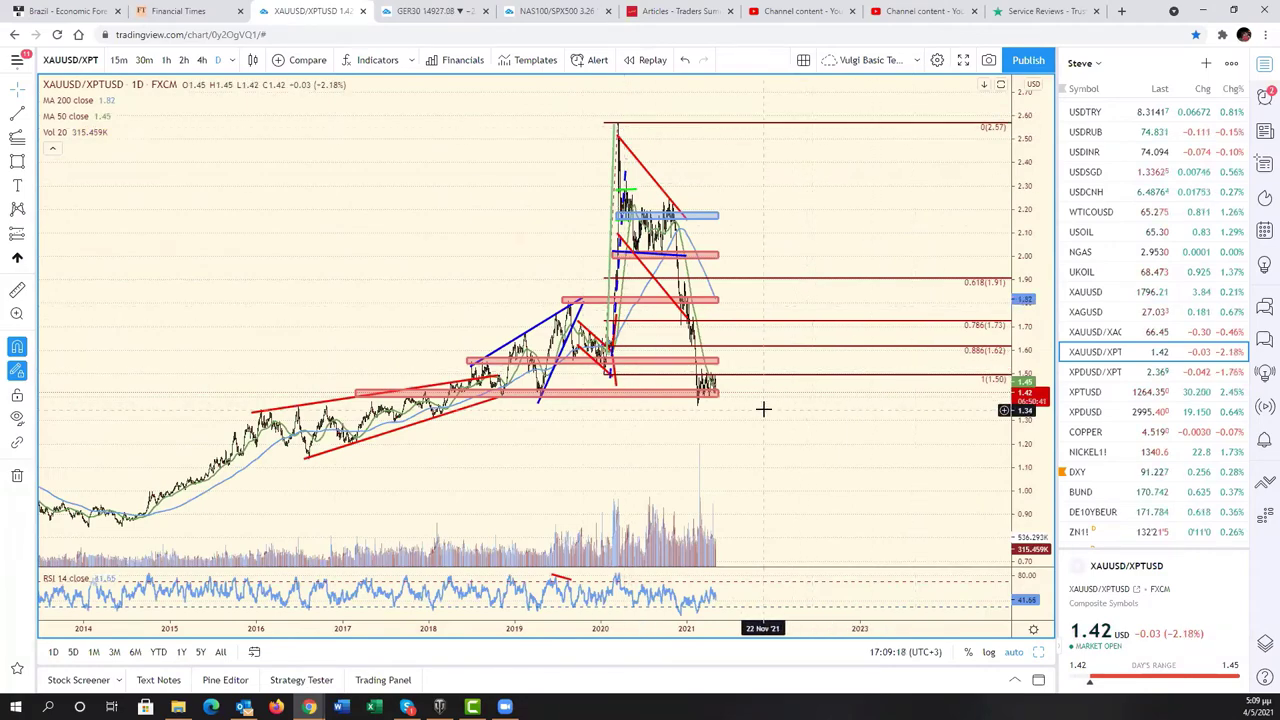
pyautogui.scroll(3, 626, 523)
pyautogui.moveTo(624, 522); pyautogui.dragTo(734, 451)
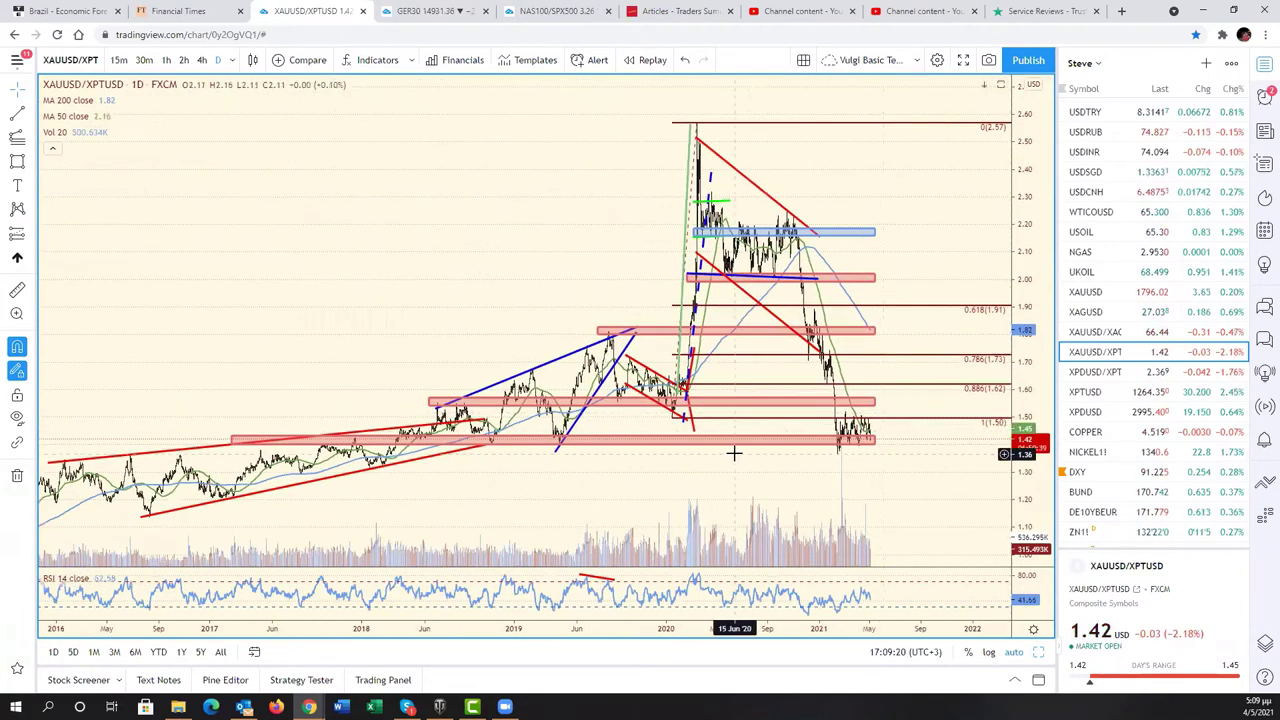
pyautogui.scroll(3, 734, 451)
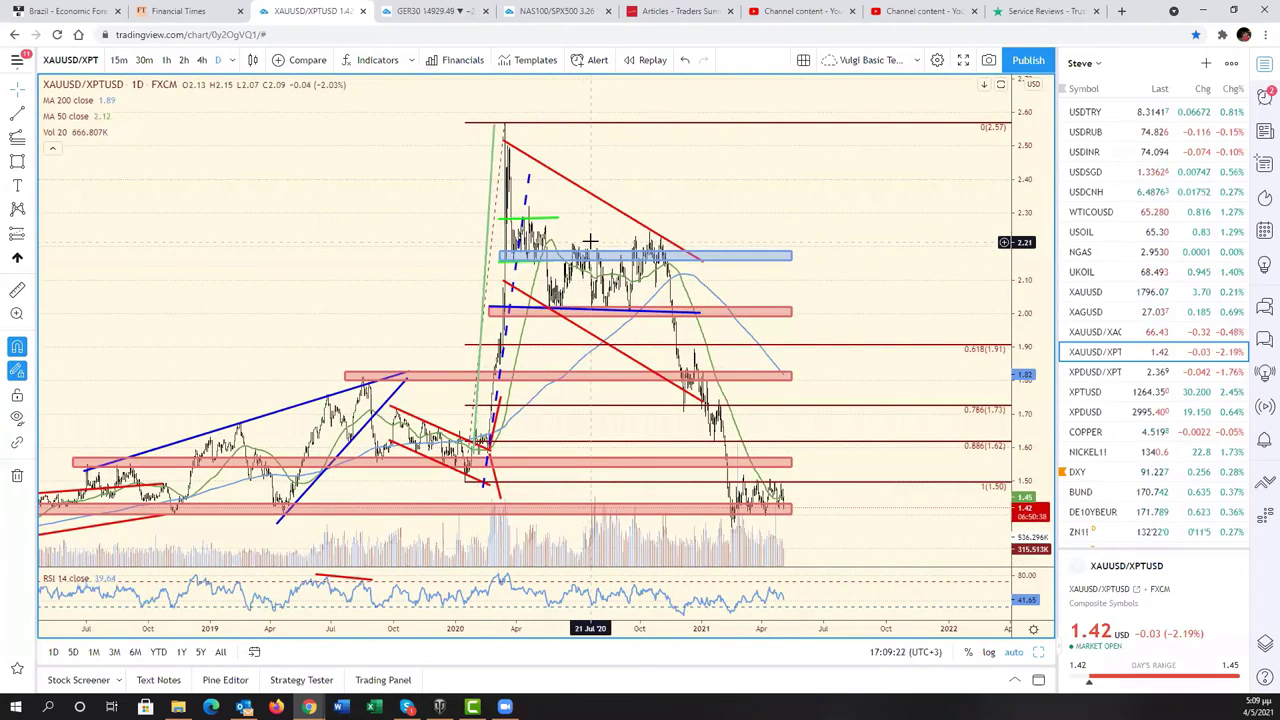
pyautogui.scroll(3, 649, 423)
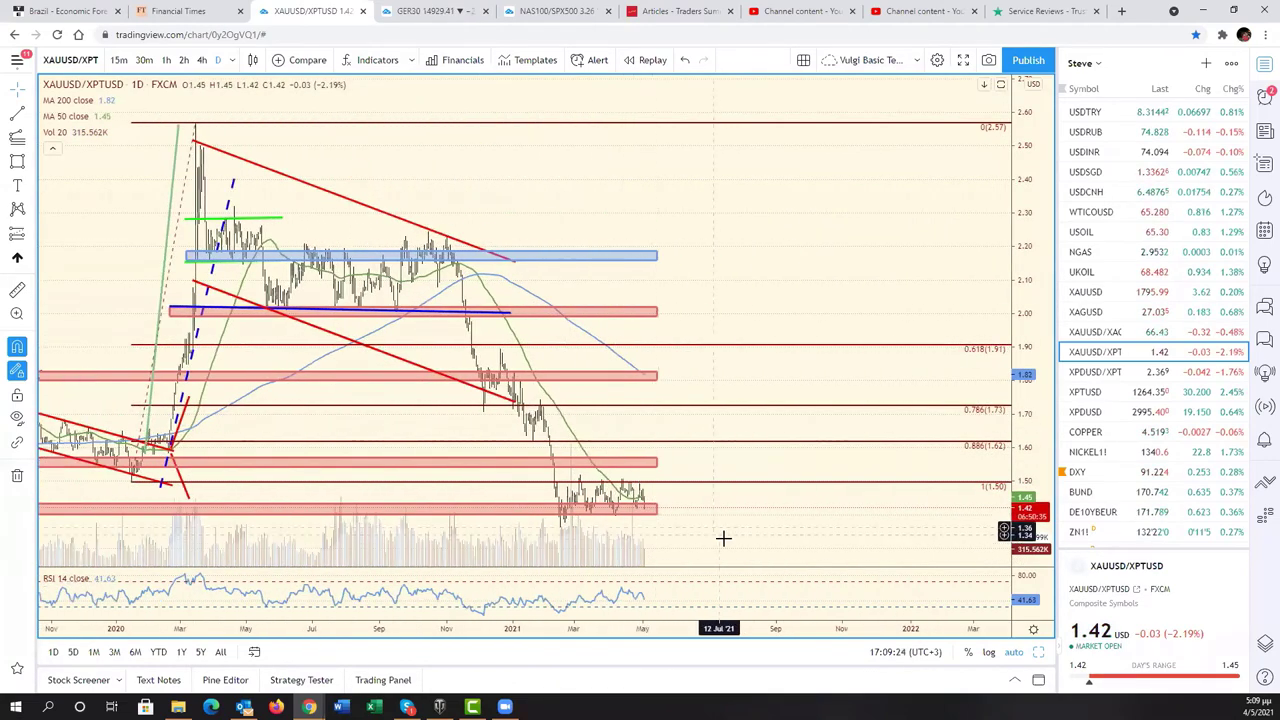
pyautogui.moveTo(806, 463); pyautogui.dragTo(981, 490)
pyautogui.scroll(3, 870, 514)
pyautogui.scroll(3, 866, 514)
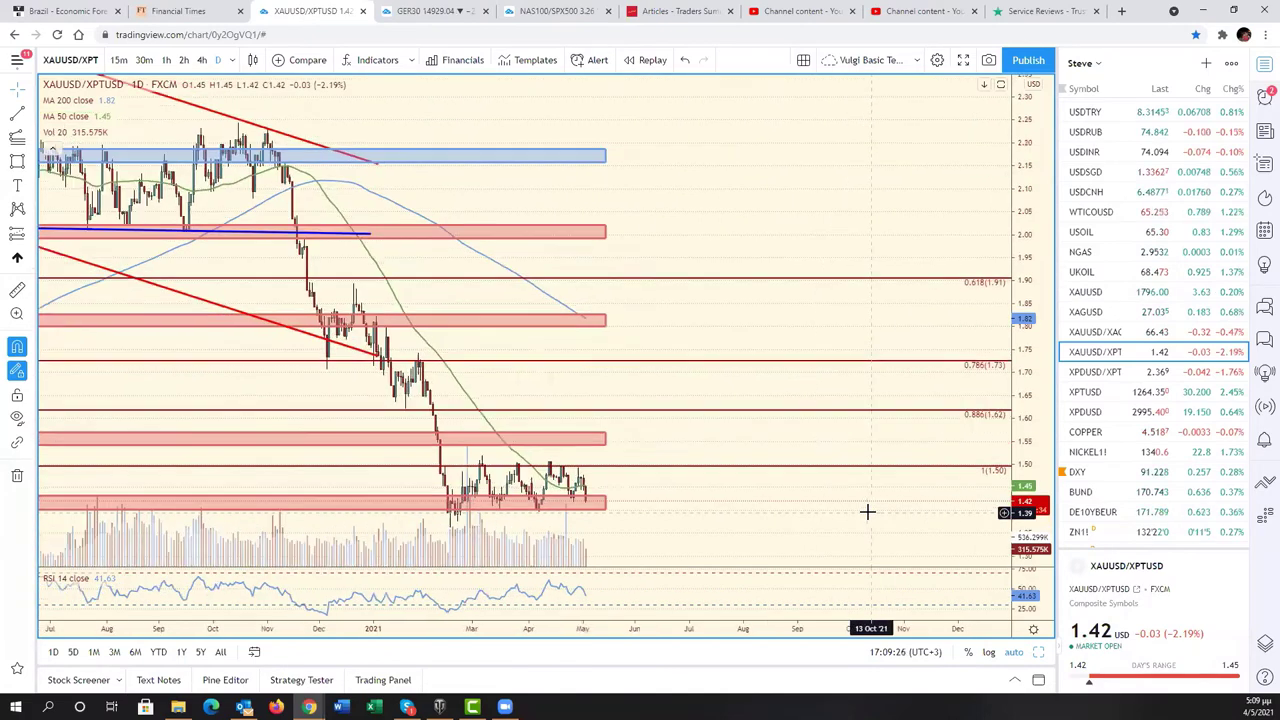
pyautogui.moveTo(866, 514)
pyautogui.mouseDown()
pyautogui.moveTo(723, 509)
pyautogui.moveTo(933, 436)
pyautogui.mouseUp()
pyautogui.scroll(3, 933, 436)
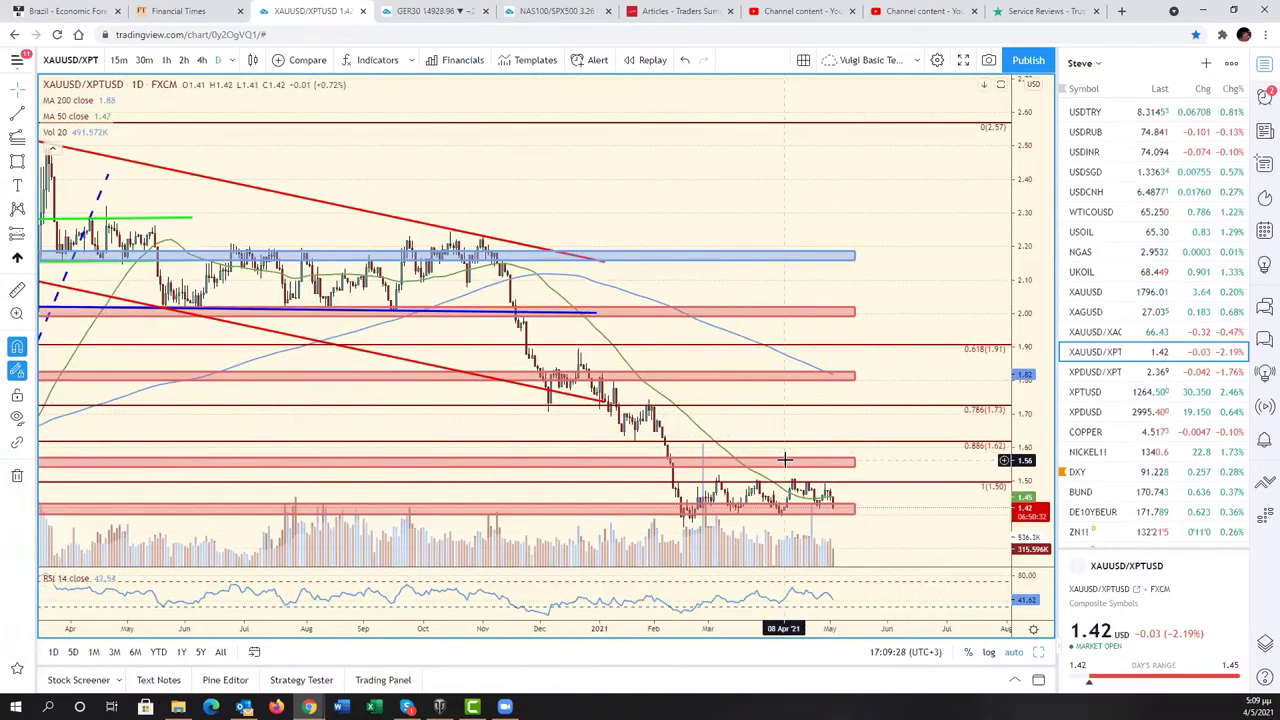
pyautogui.scroll(-2, 786, 457)
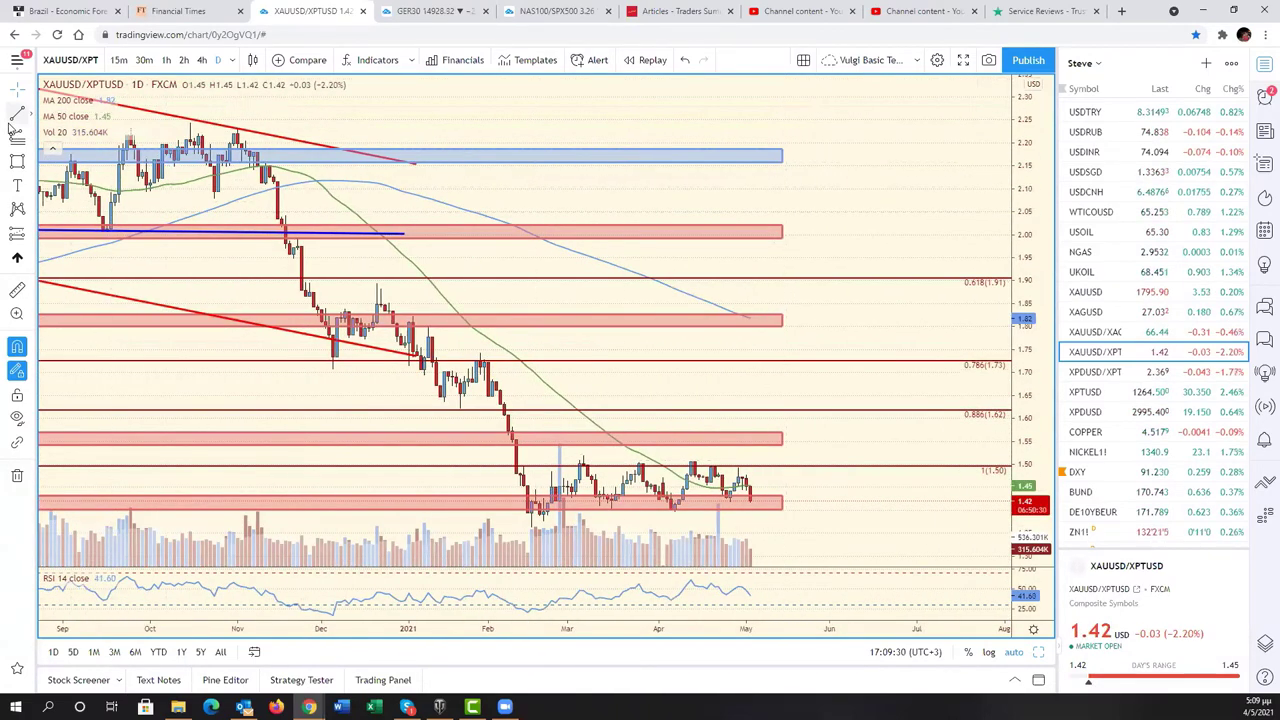
# Draw a dark blue upper trend line and a rising lower line bounding the 2021 range
pyautogui.click(496, 452)
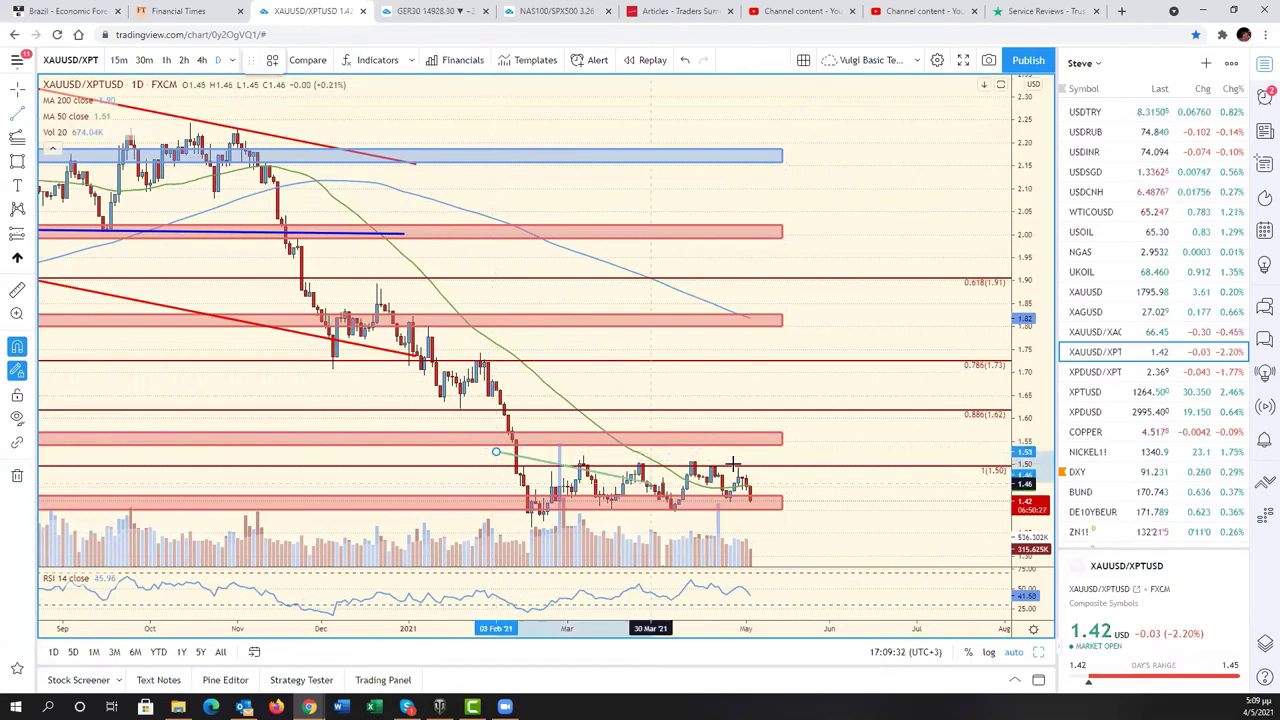
pyautogui.click(817, 468)
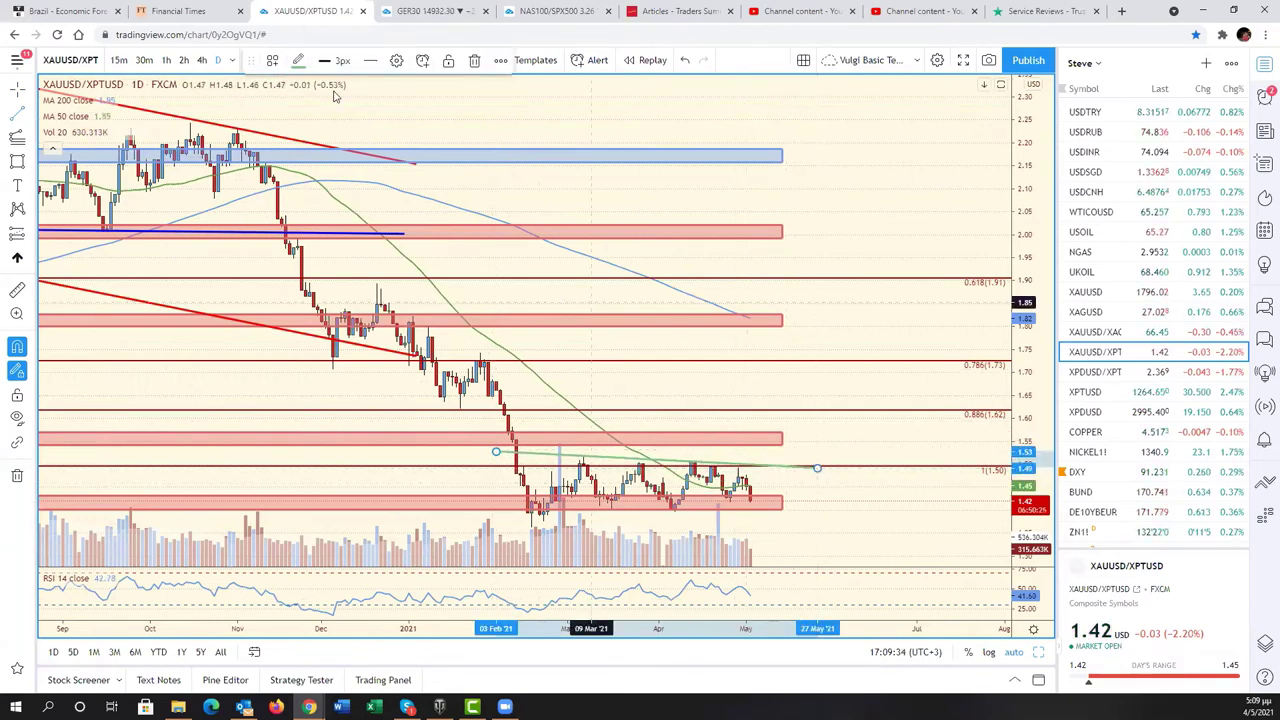
pyautogui.click(298, 60)
pyautogui.click(313, 248)
pyautogui.click(508, 530)
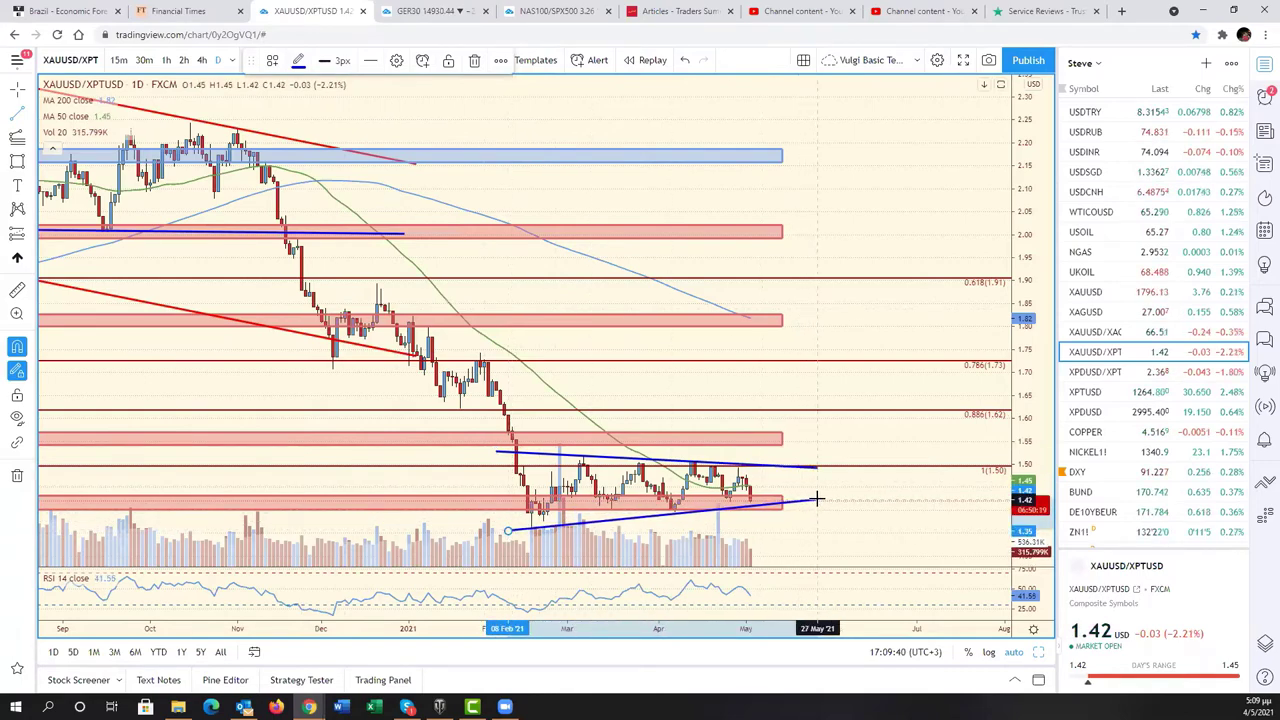
pyautogui.click(816, 498)
# Add a red projection line from the triangle's end down toward 1.15
pyautogui.scroll(-3, 886, 528)
pyautogui.scroll(-2, 886, 528)
pyautogui.scroll(-2, 920, 528)
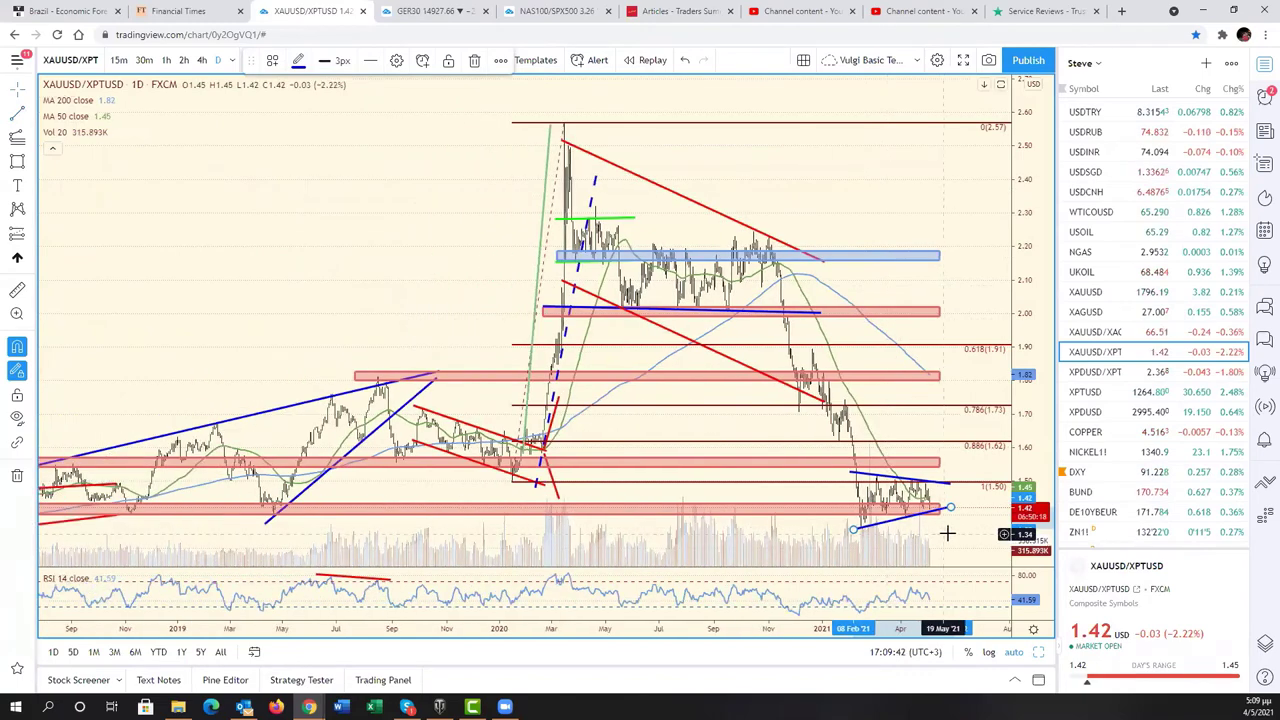
pyautogui.moveTo(979, 511); pyautogui.dragTo(940, 376)
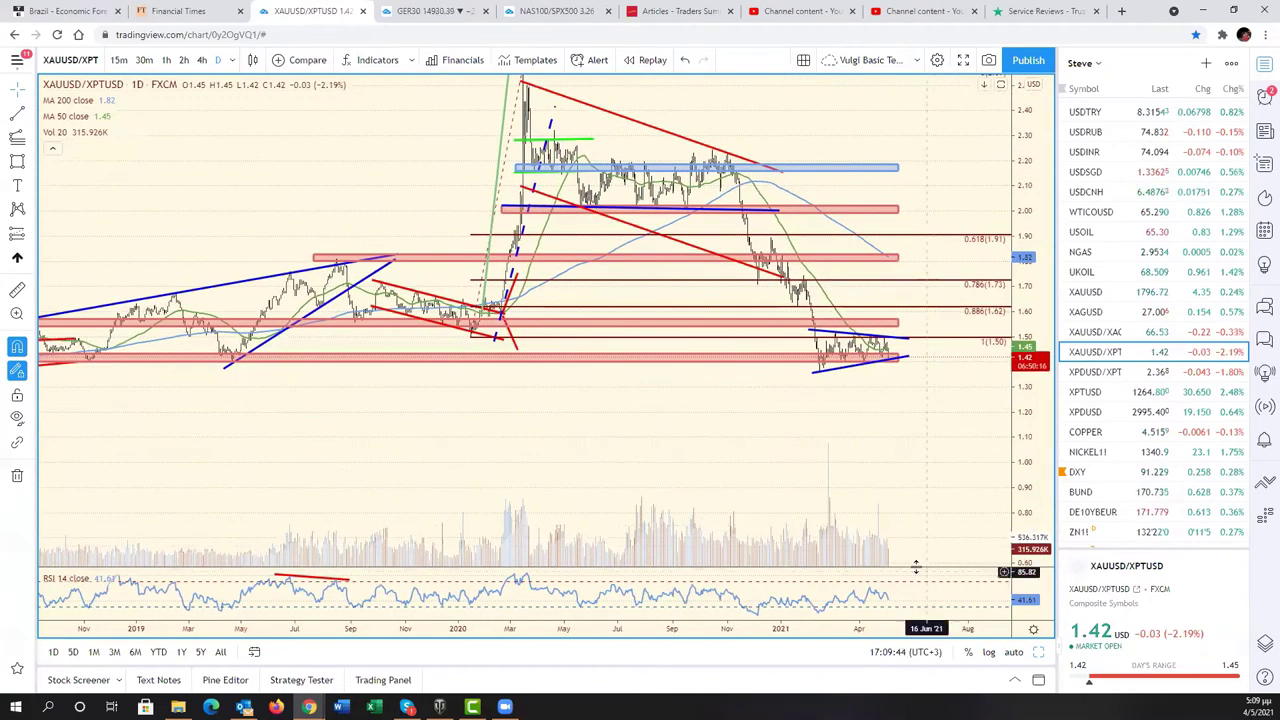
pyautogui.scroll(-2, 354, 394)
pyautogui.scroll(1, 734, 443)
pyautogui.scroll(1, 743, 437)
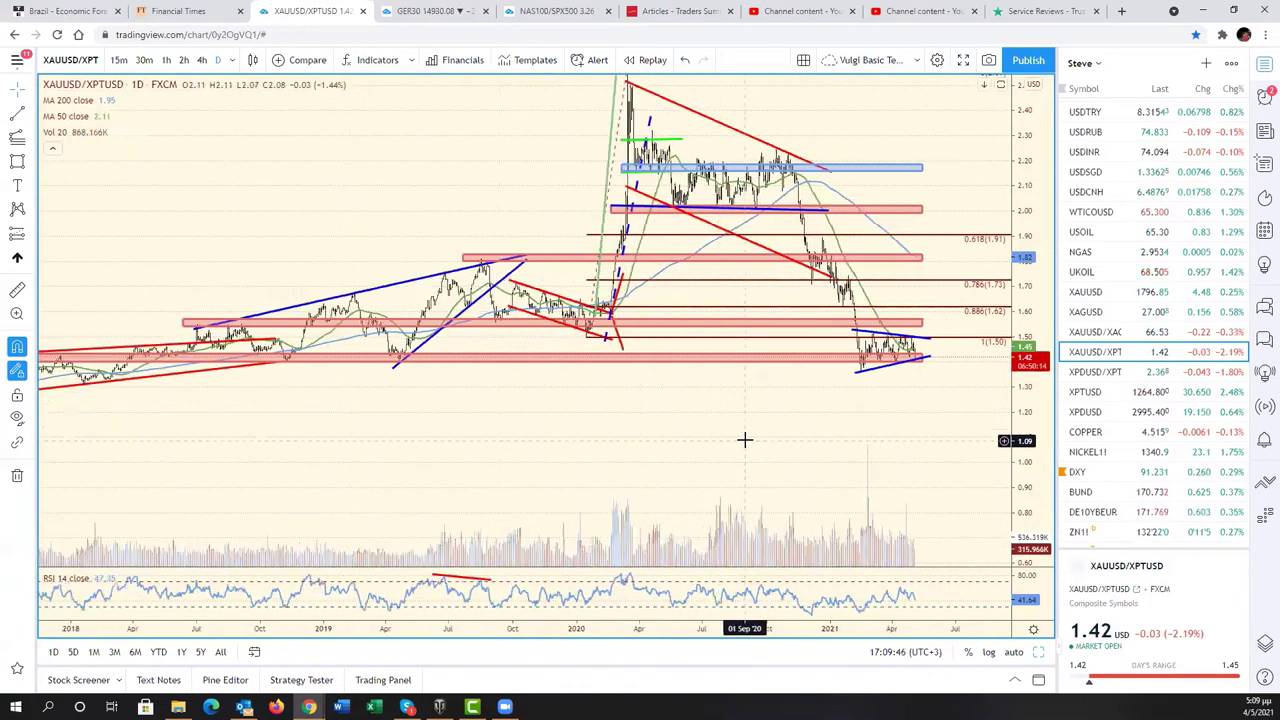
pyautogui.scroll(1, 743, 437)
pyautogui.click(14, 114)
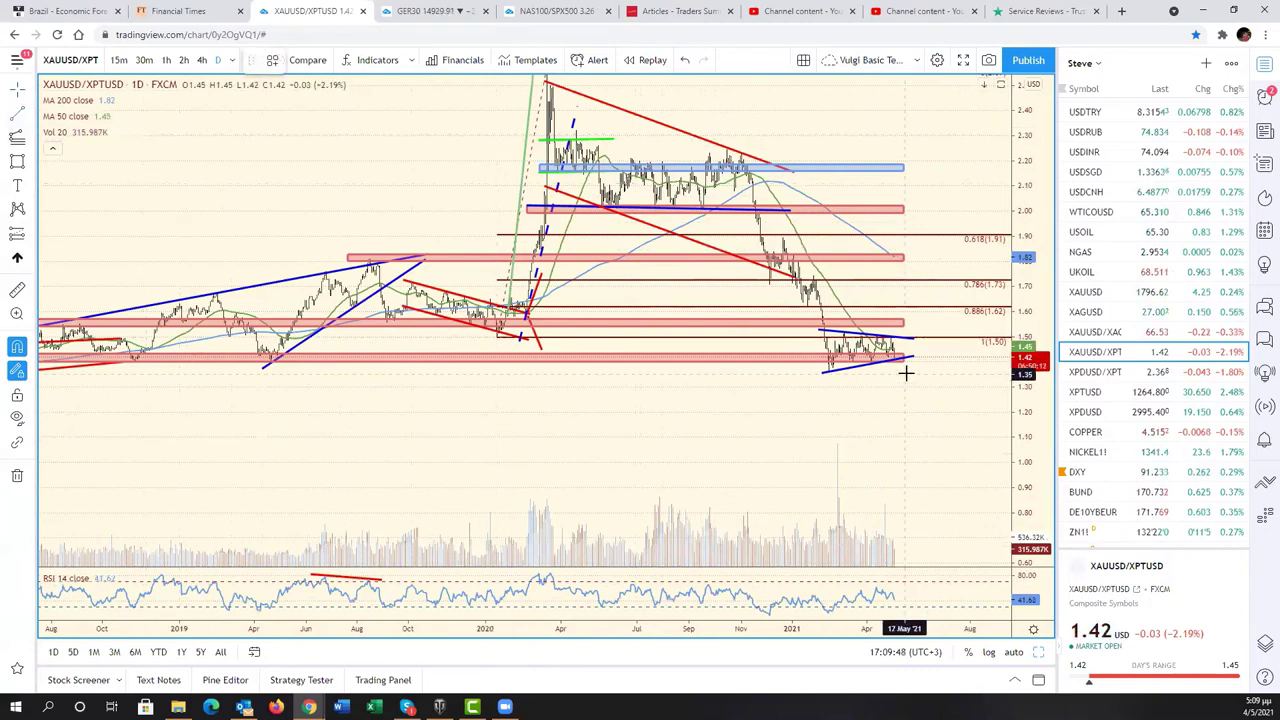
pyautogui.click(897, 360)
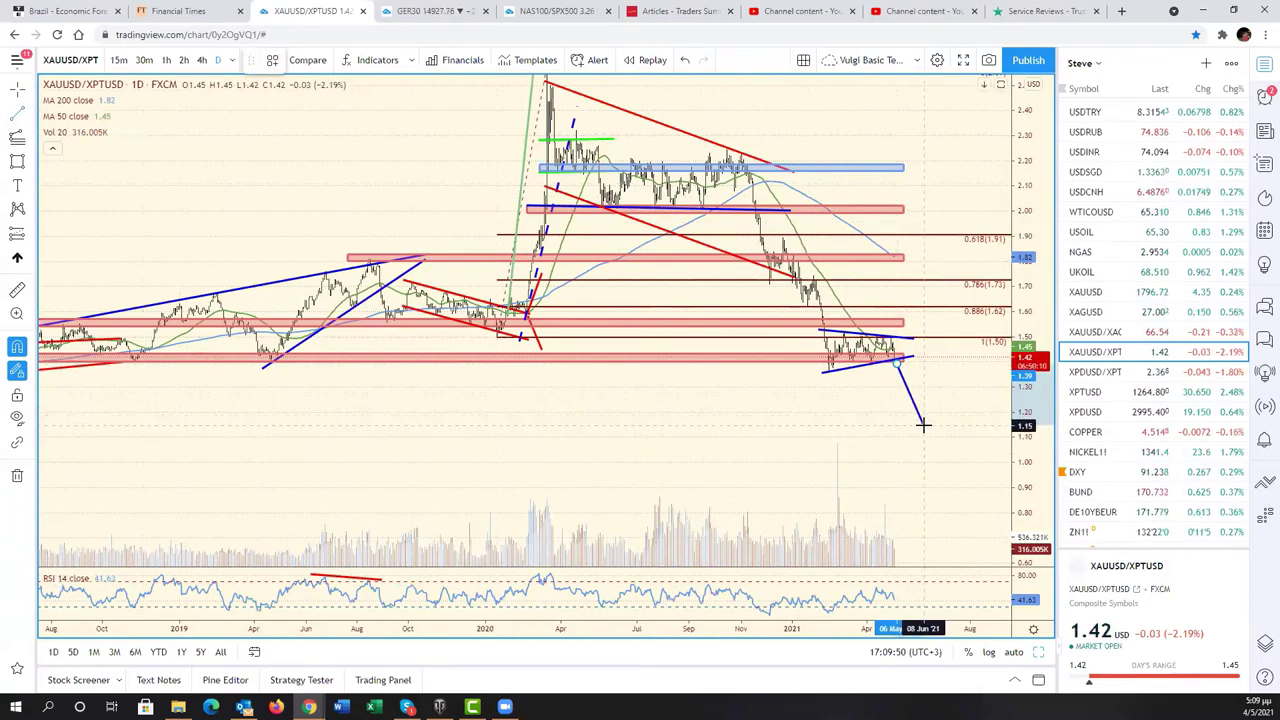
pyautogui.click(923, 425)
pyautogui.click(298, 60)
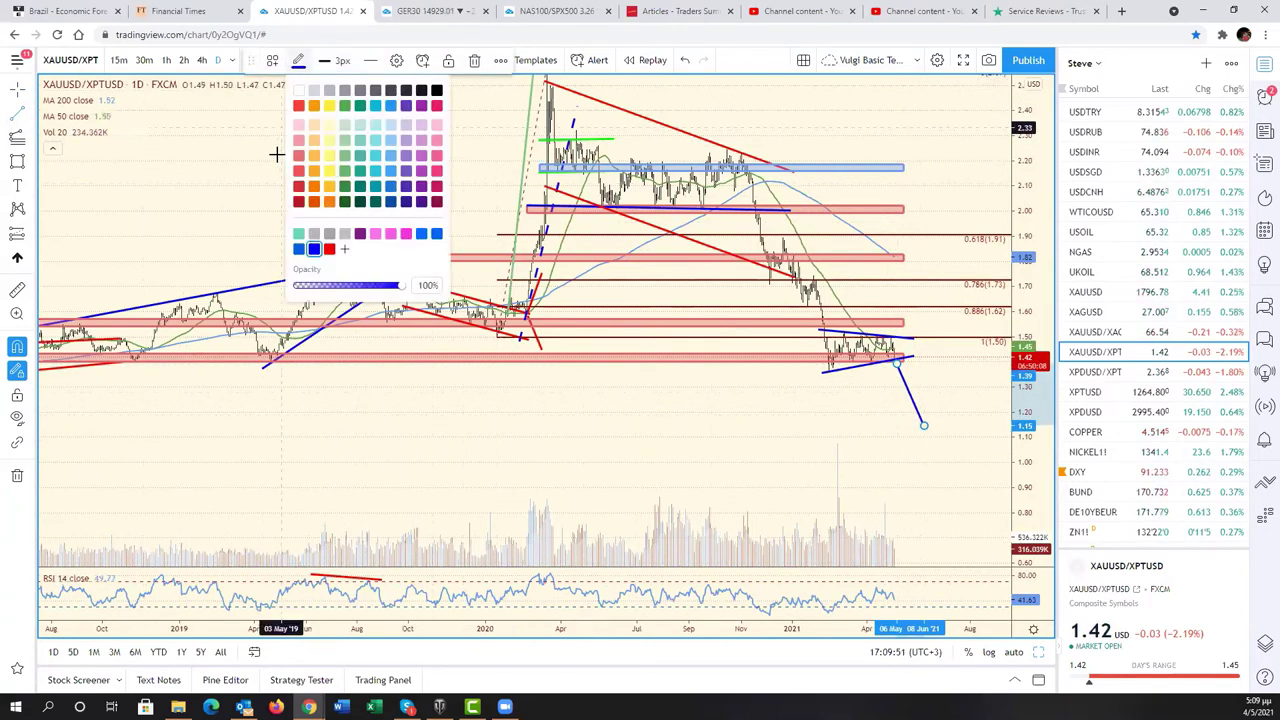
pyautogui.click(329, 249)
pyautogui.scroll(2, 754, 432)
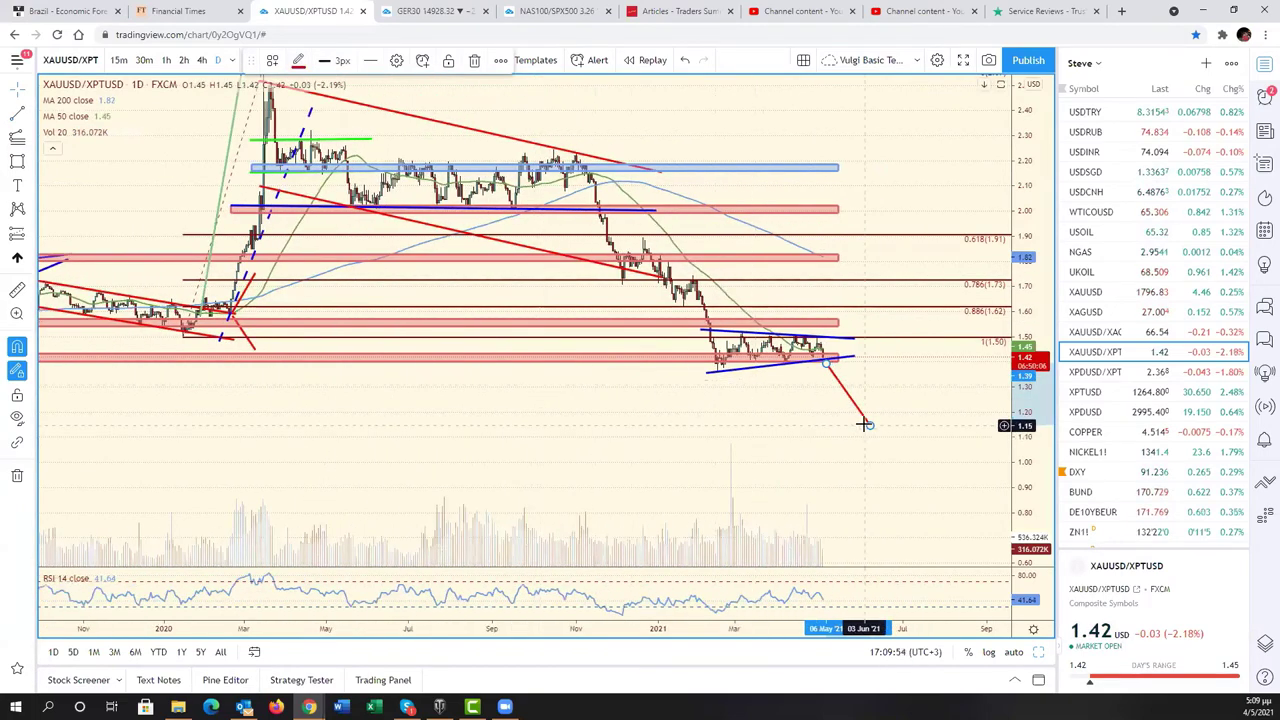
pyautogui.click(788, 449)
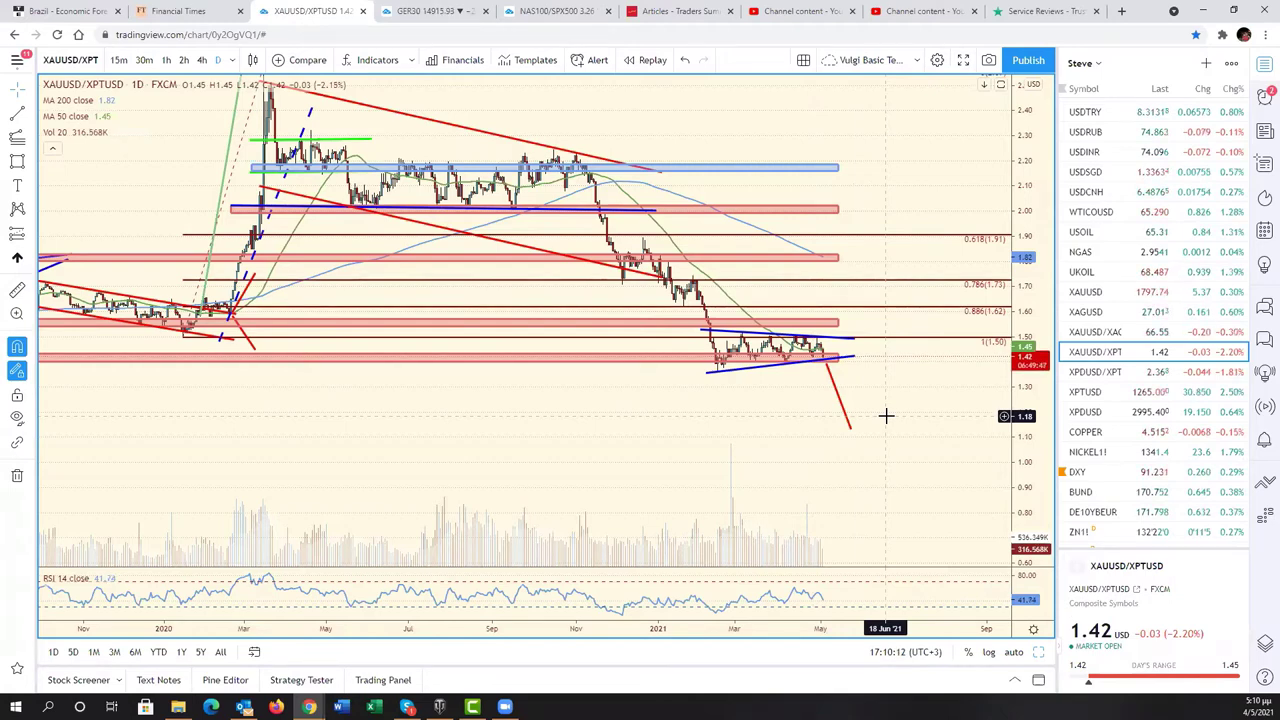
pyautogui.scroll(3, 869, 429)
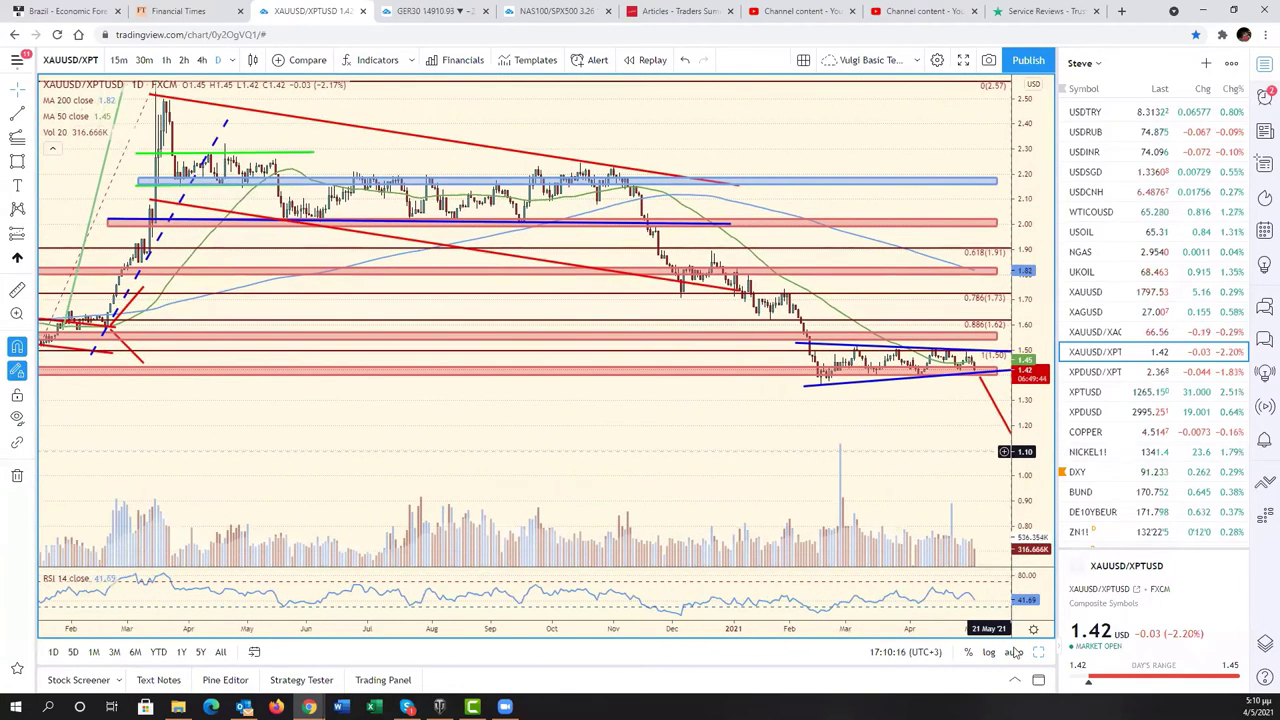
pyautogui.scroll(2, 1030, 580)
pyautogui.scroll(3, 1008, 610)
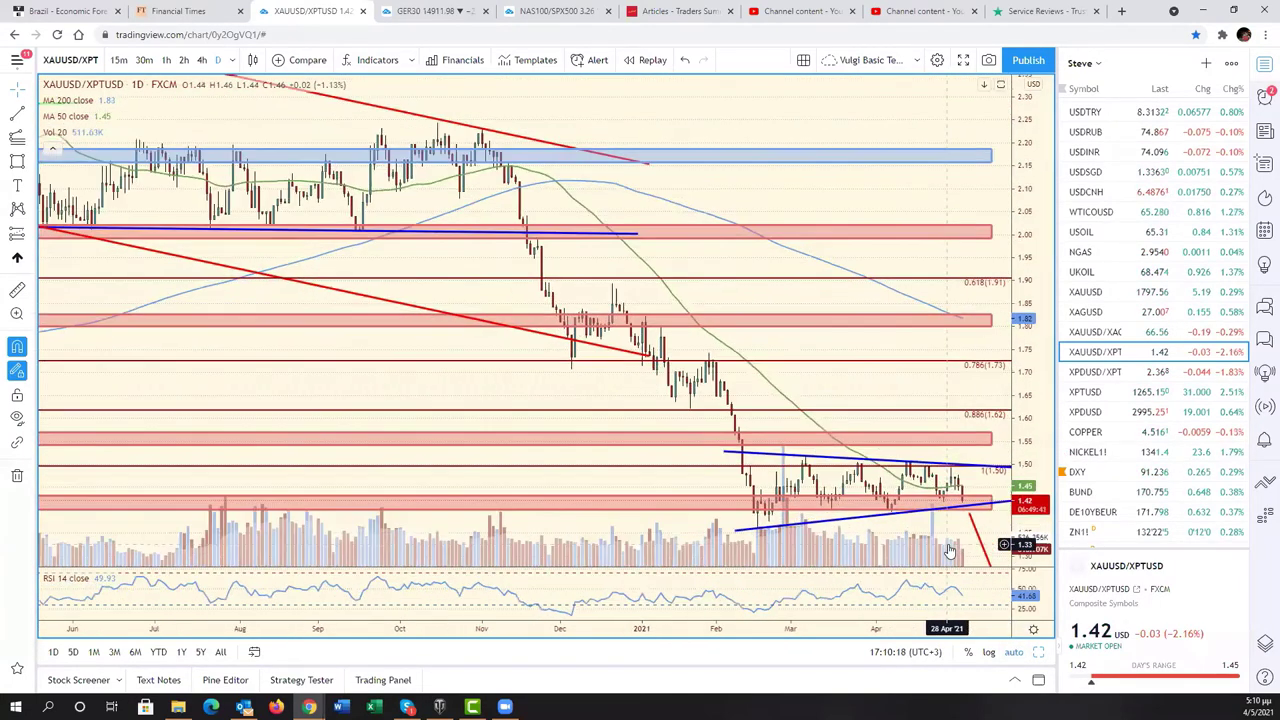
# Restore the six-chart grid and maximize the NAS100/SPX500 chart
pyautogui.hotkey('alt', 'Return')
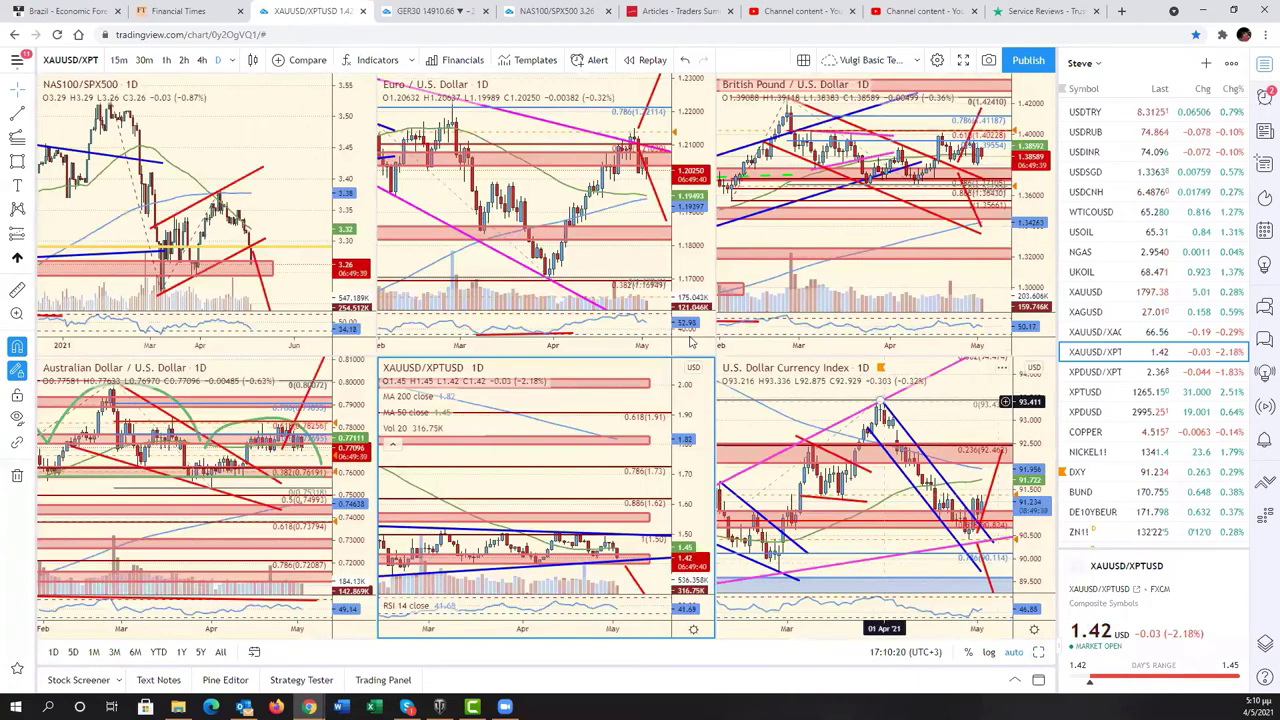
pyautogui.click(241, 193)
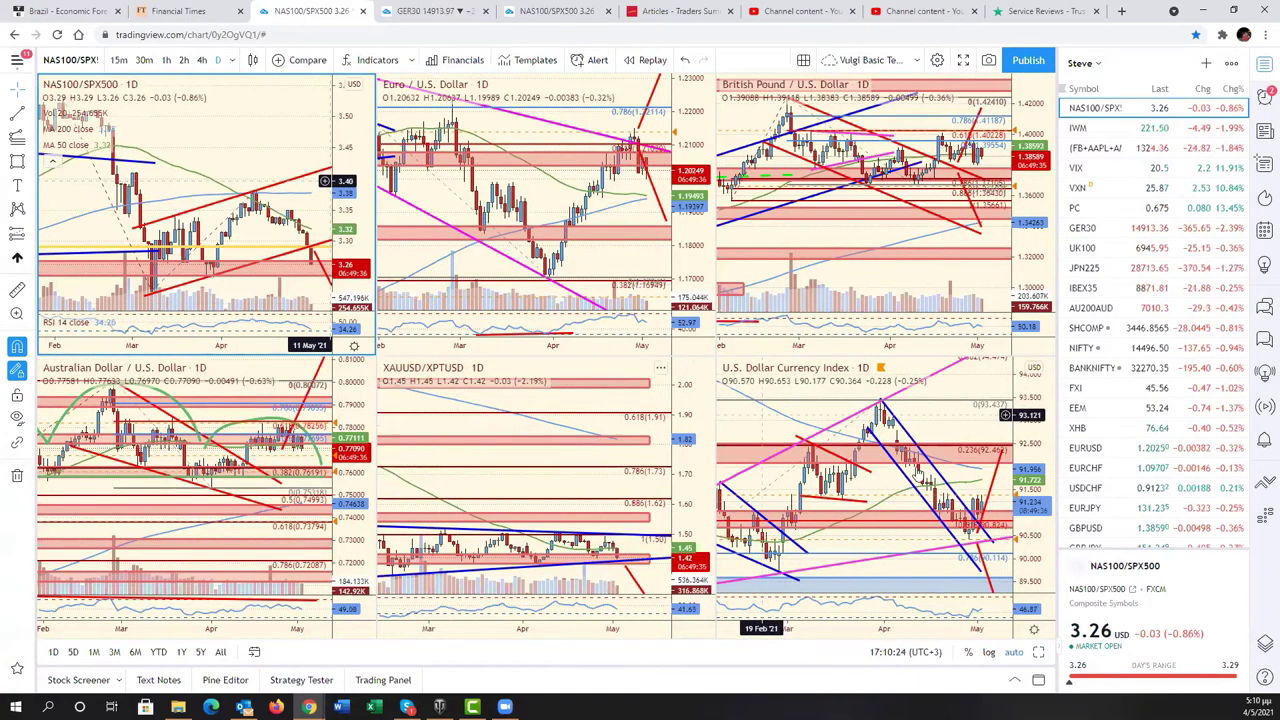
pyautogui.click(1038, 652)
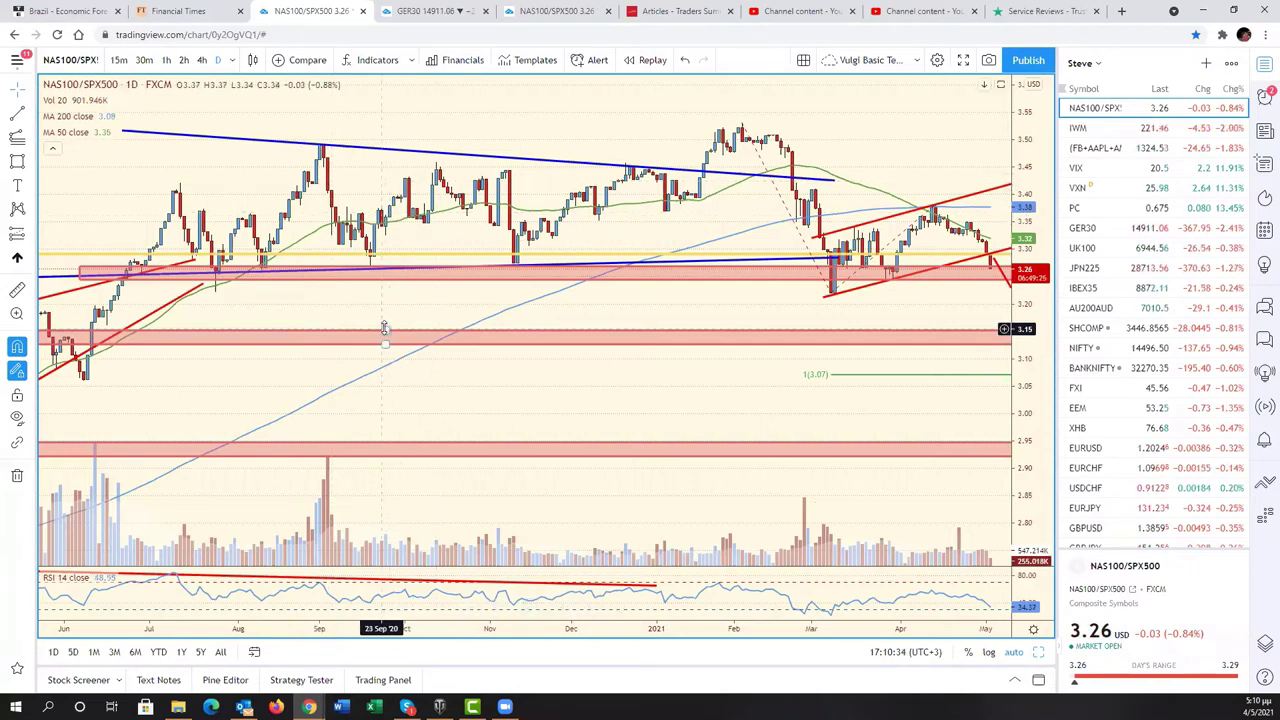
pyautogui.click(68, 64)
# Load the ARKK chart with the symbol search and zoom out
pyautogui.write('ARKK')
pyautogui.press('Return')
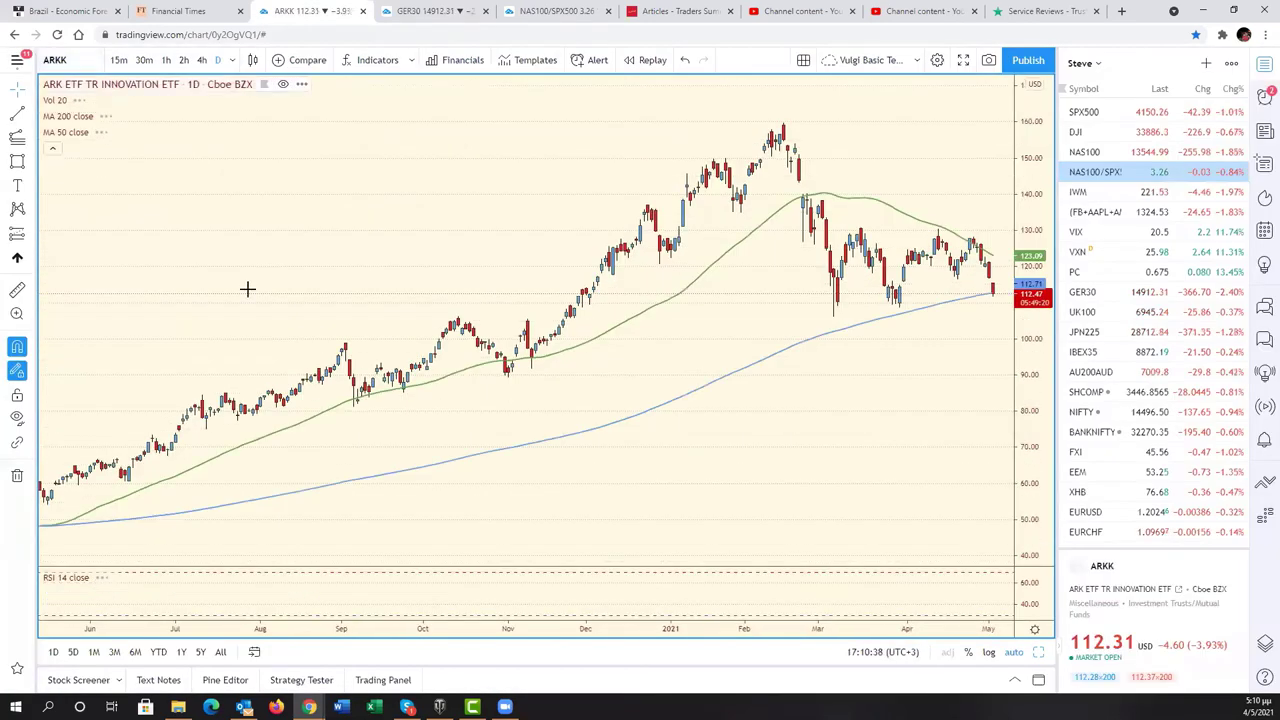
pyautogui.scroll(-2, 890, 428)
pyautogui.scroll(-2, 729, 400)
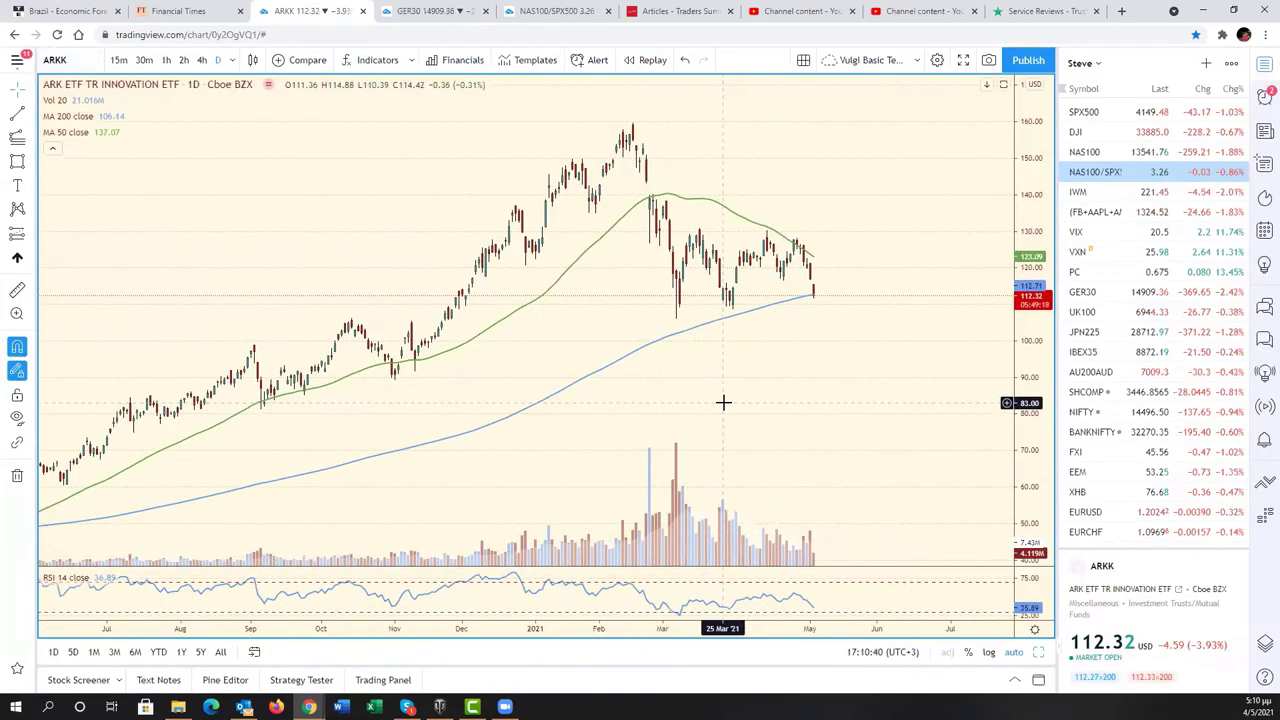
pyautogui.scroll(-2, 729, 409)
pyautogui.scroll(-1, 764, 427)
pyautogui.scroll(-2, 811, 440)
pyautogui.scroll(-2, 811, 440)
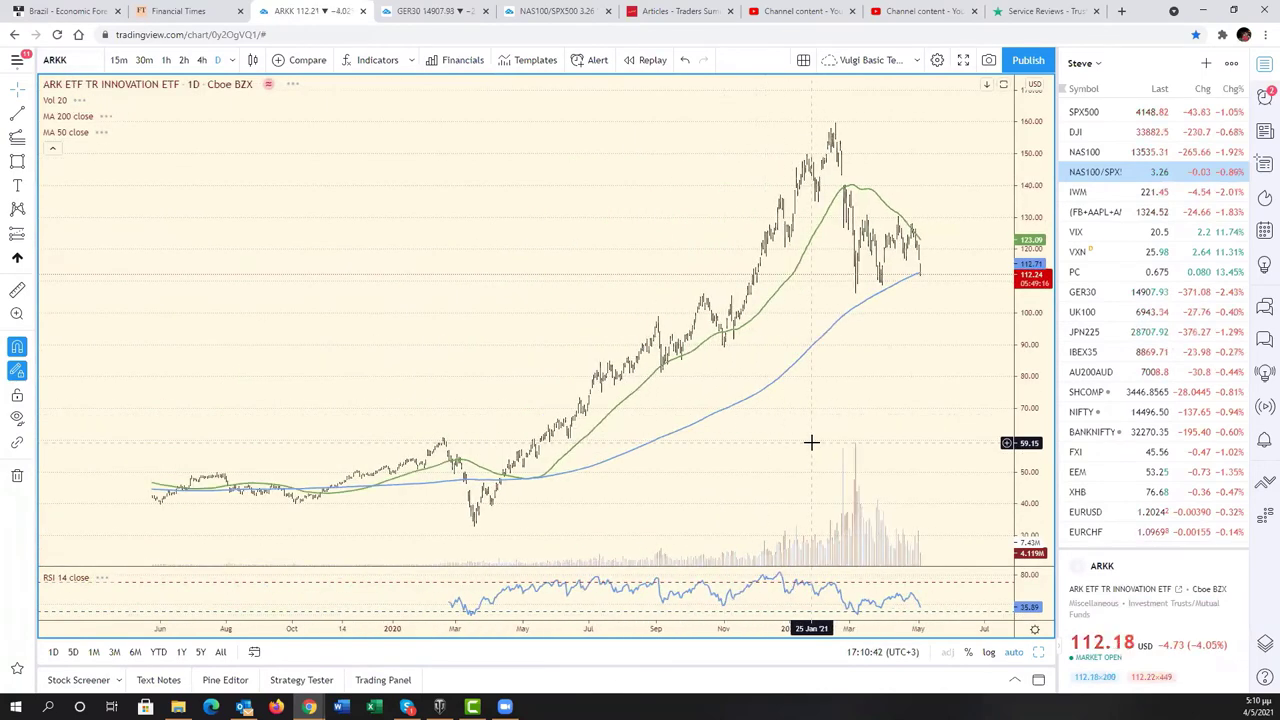
pyautogui.scroll(-1, 811, 440)
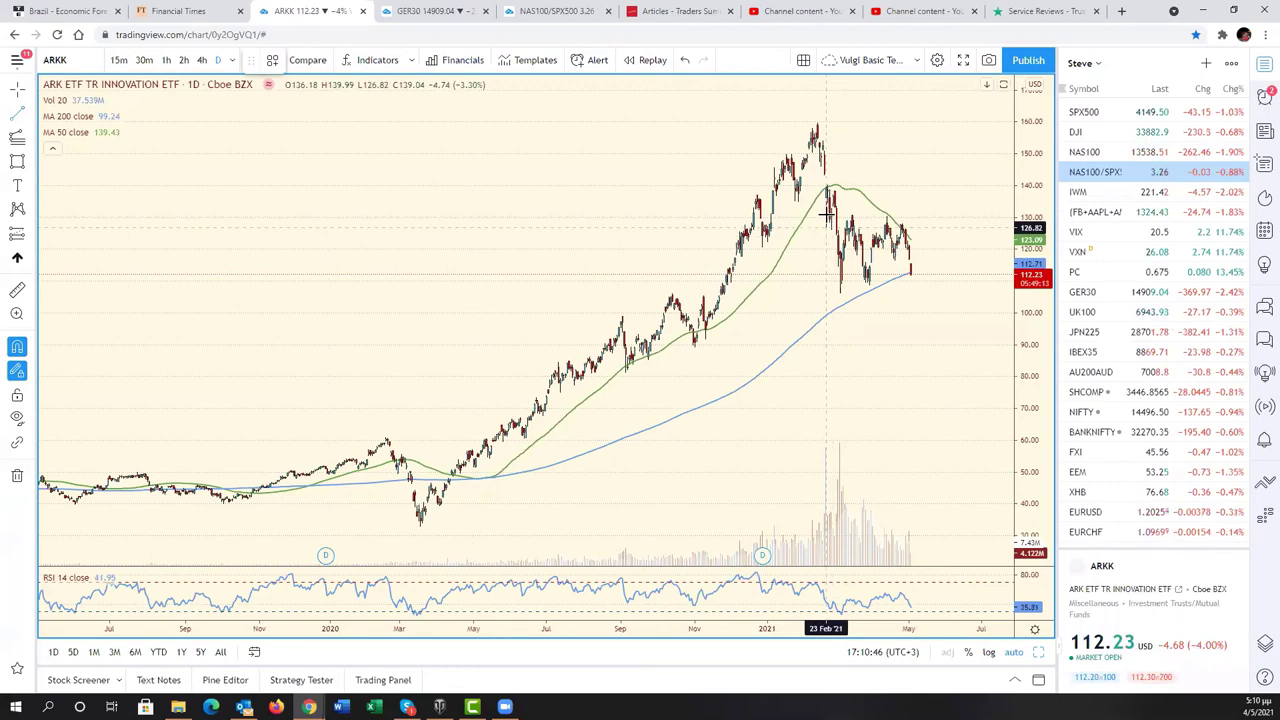
# Draw red trend lines across ARKK's highs near 130 and rising under recent lows
pyautogui.moveTo(822, 214); pyautogui.dragTo(946, 218)
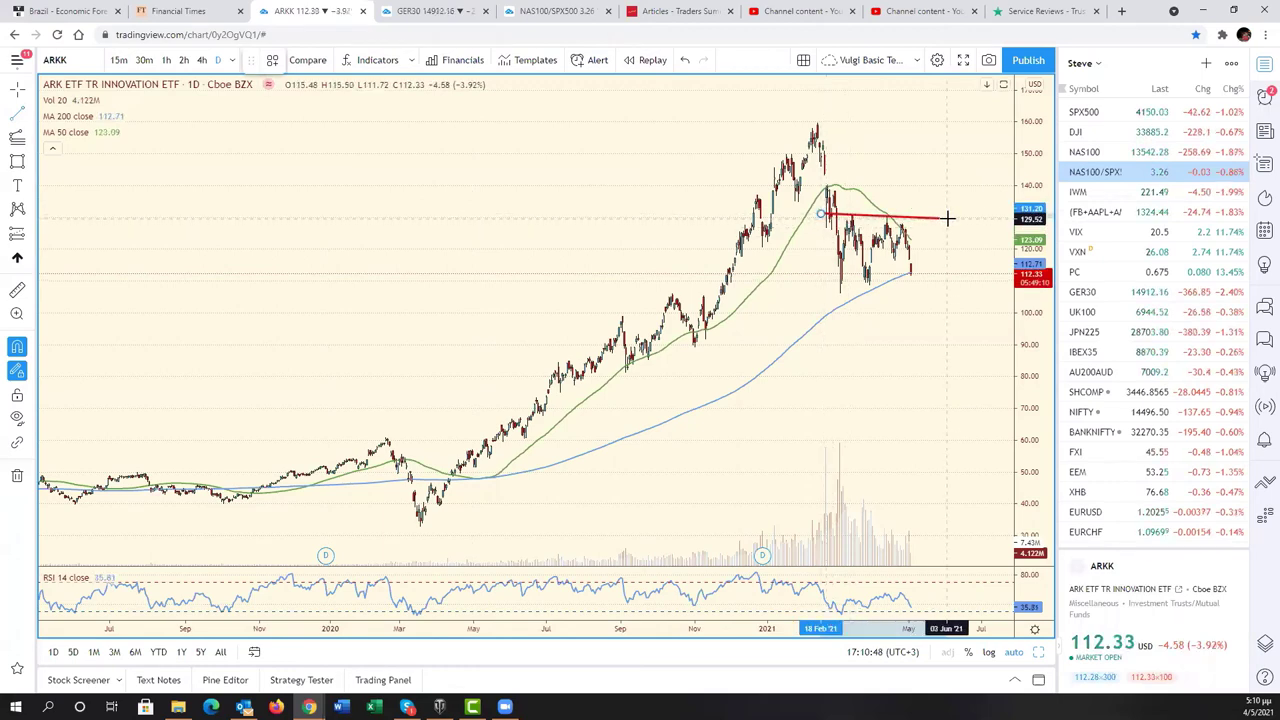
pyautogui.moveTo(822, 296); pyautogui.dragTo(953, 264)
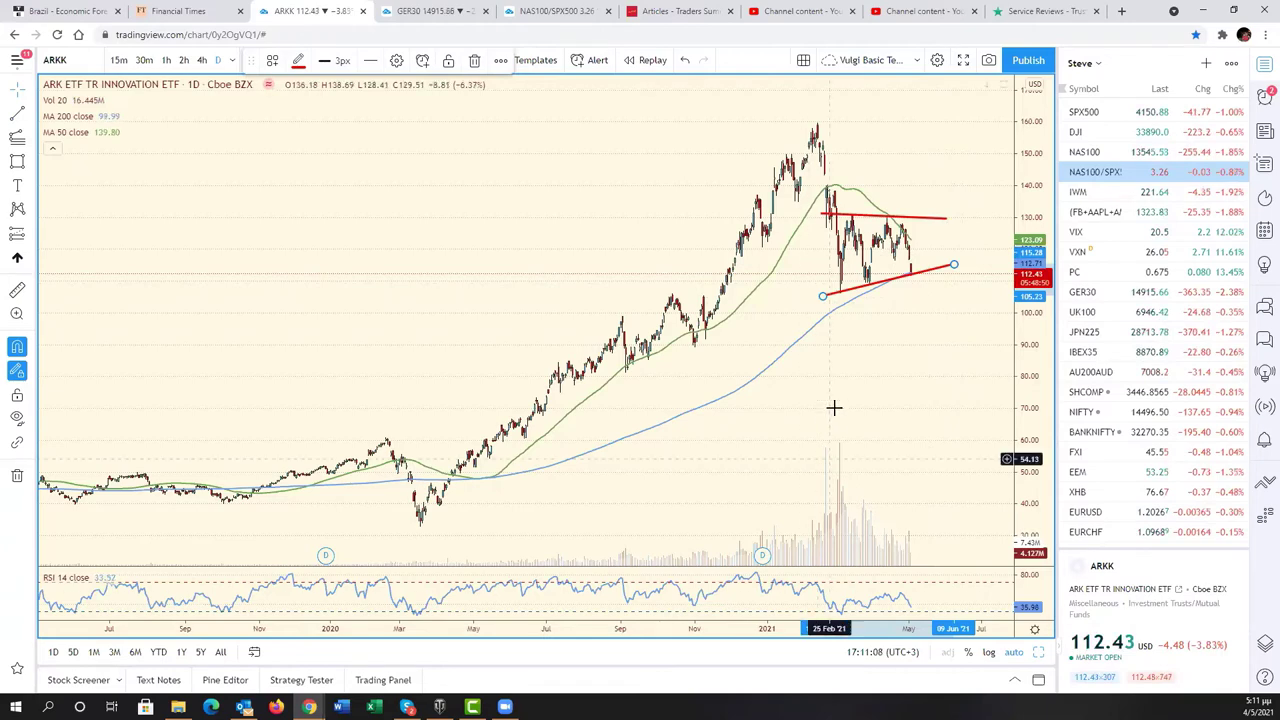
pyautogui.scroll(2, 820, 357)
# Draw red V-shaped projection lines past ARKK's triangle, raising the rally's top to about 160
pyautogui.click(886, 486)
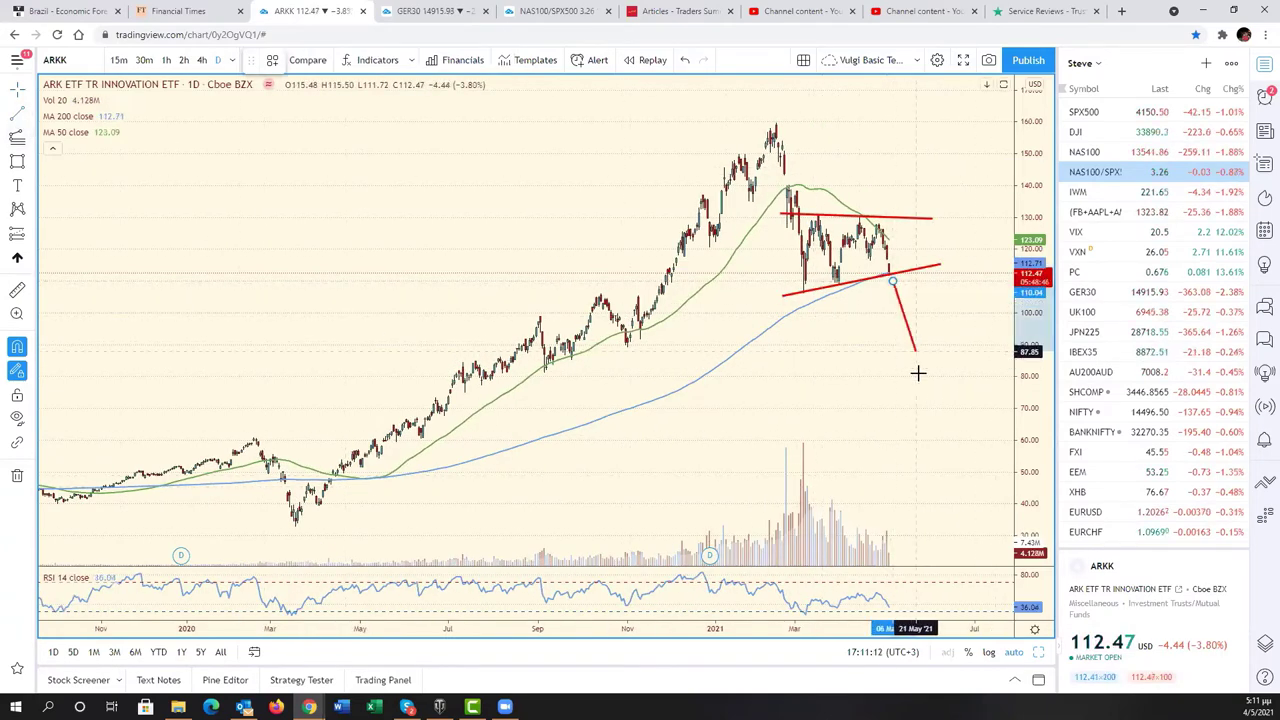
pyautogui.moveTo(893, 280)
pyautogui.mouseDown()
pyautogui.moveTo(912, 340)
pyautogui.moveTo(1008, 140)
pyautogui.mouseUp()
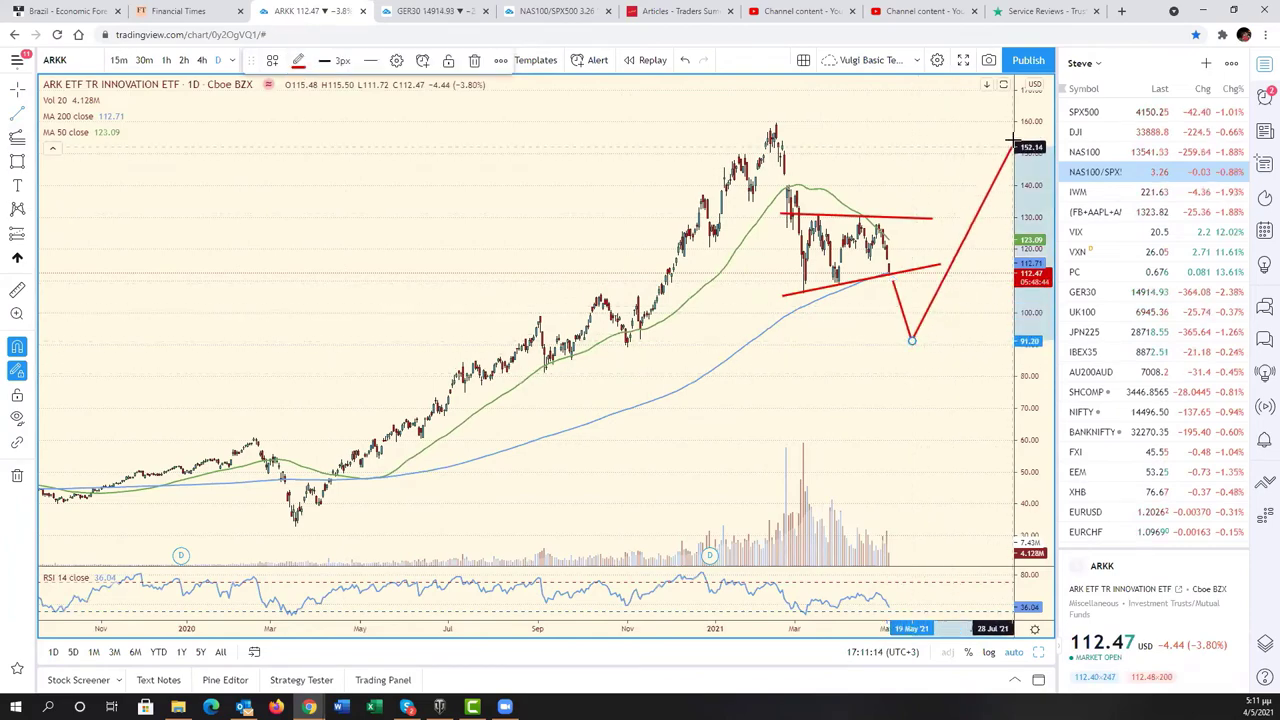
pyautogui.scroll(2, 916, 389)
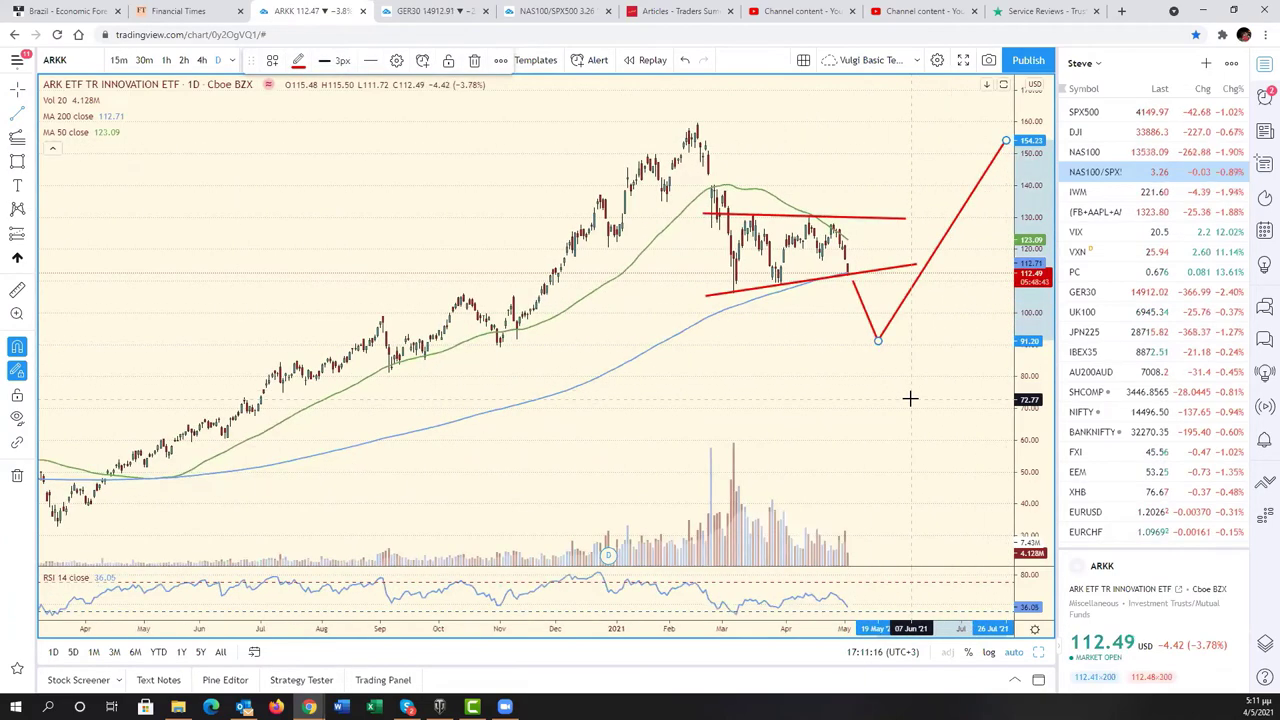
pyautogui.scroll(2, 909, 397)
pyautogui.moveTo(917, 349); pyautogui.dragTo(860, 358)
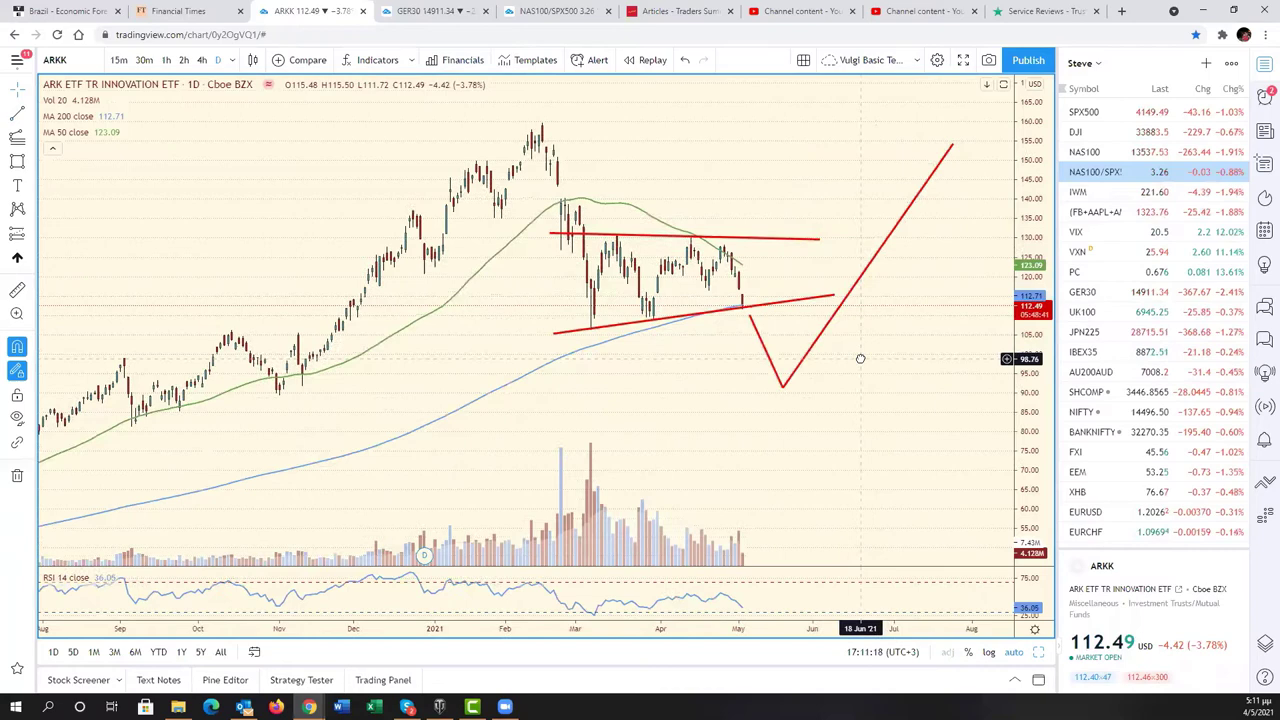
pyautogui.click(777, 387)
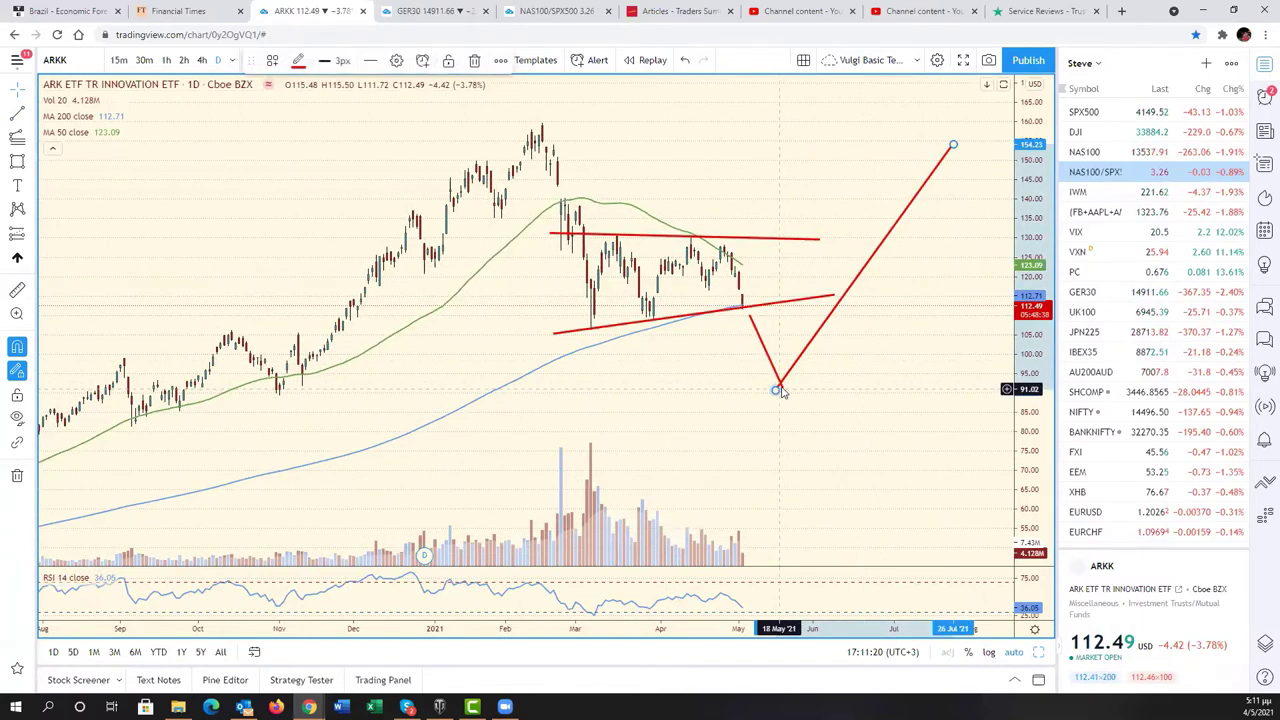
pyautogui.click(776, 388)
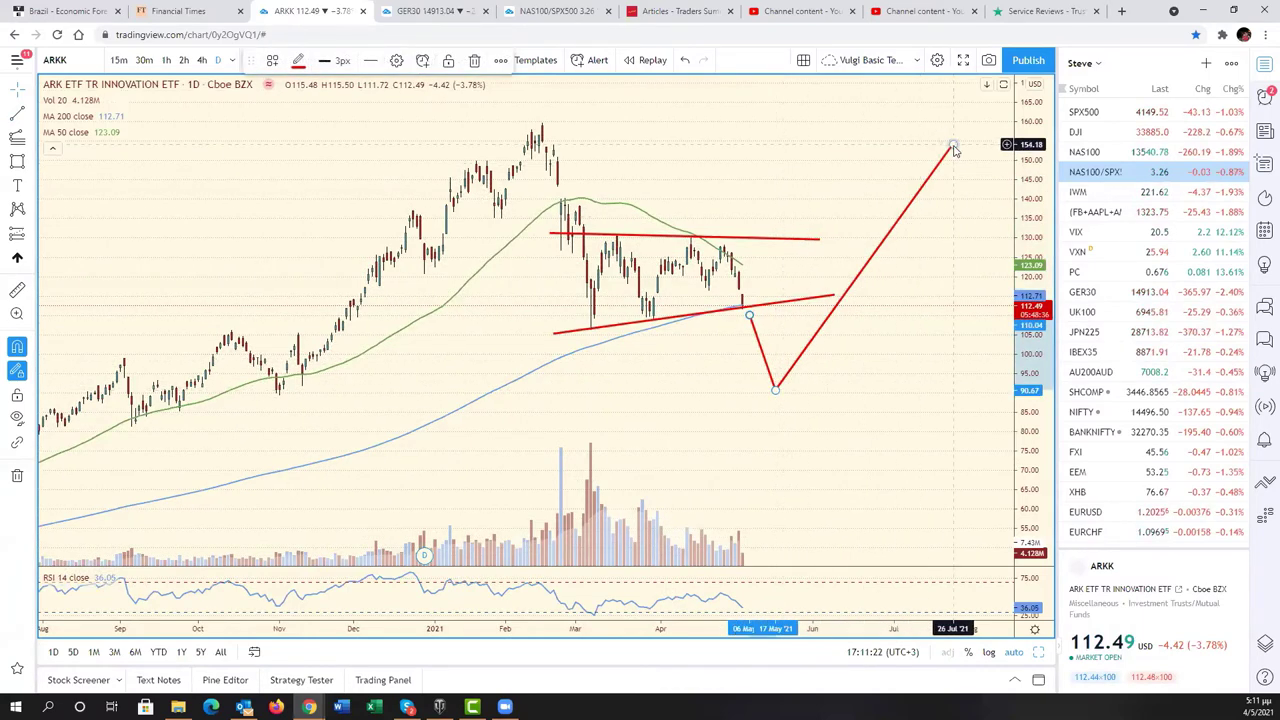
pyautogui.moveTo(952, 145); pyautogui.dragTo(945, 121)
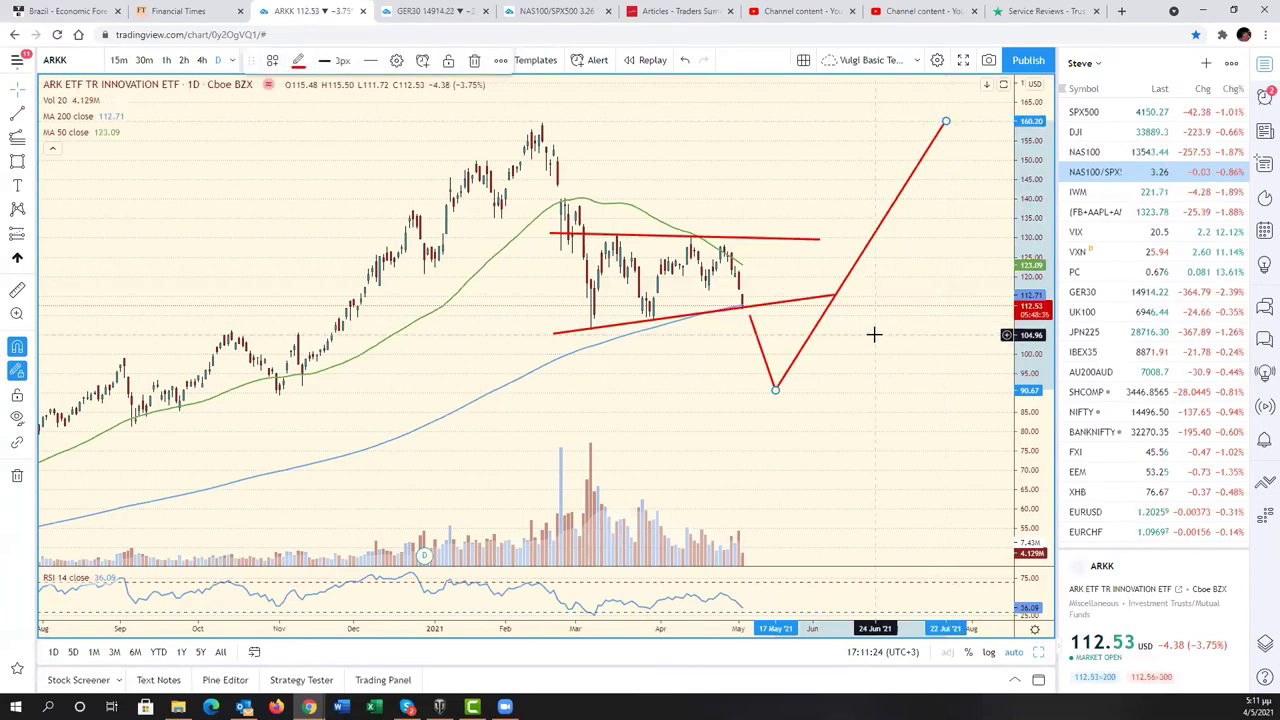
pyautogui.scroll(1, 866, 351)
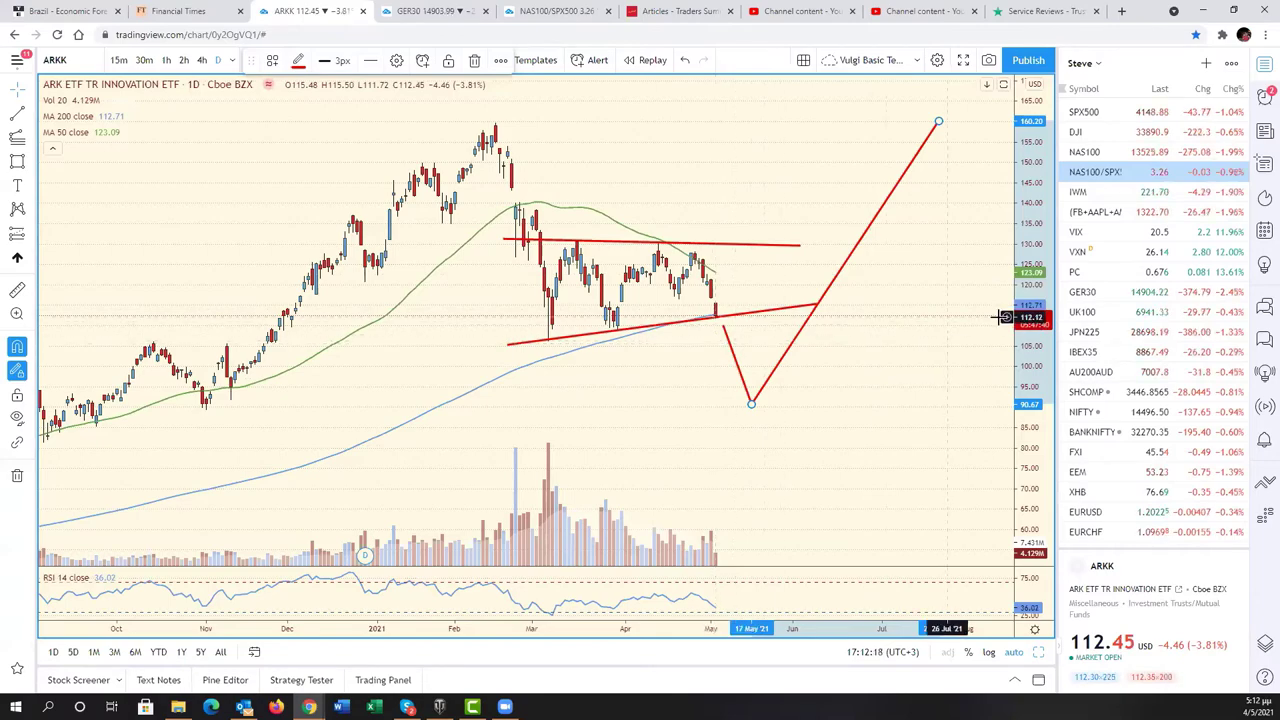
# Draw a Fib Retracement on ARKK from the March 2020 low to the 2021 high
pyautogui.moveTo(937, 374); pyautogui.dragTo(1095, 345)
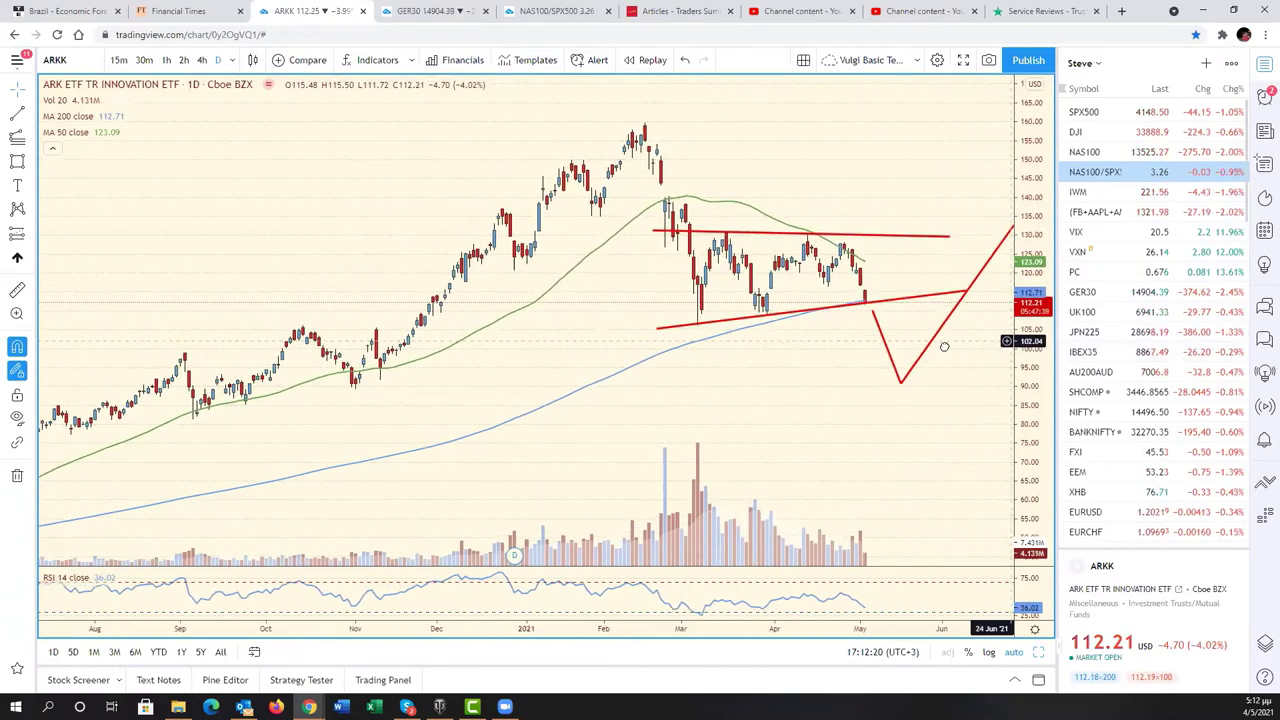
pyautogui.scroll(-2, 783, 411)
pyautogui.scroll(-3, 872, 405)
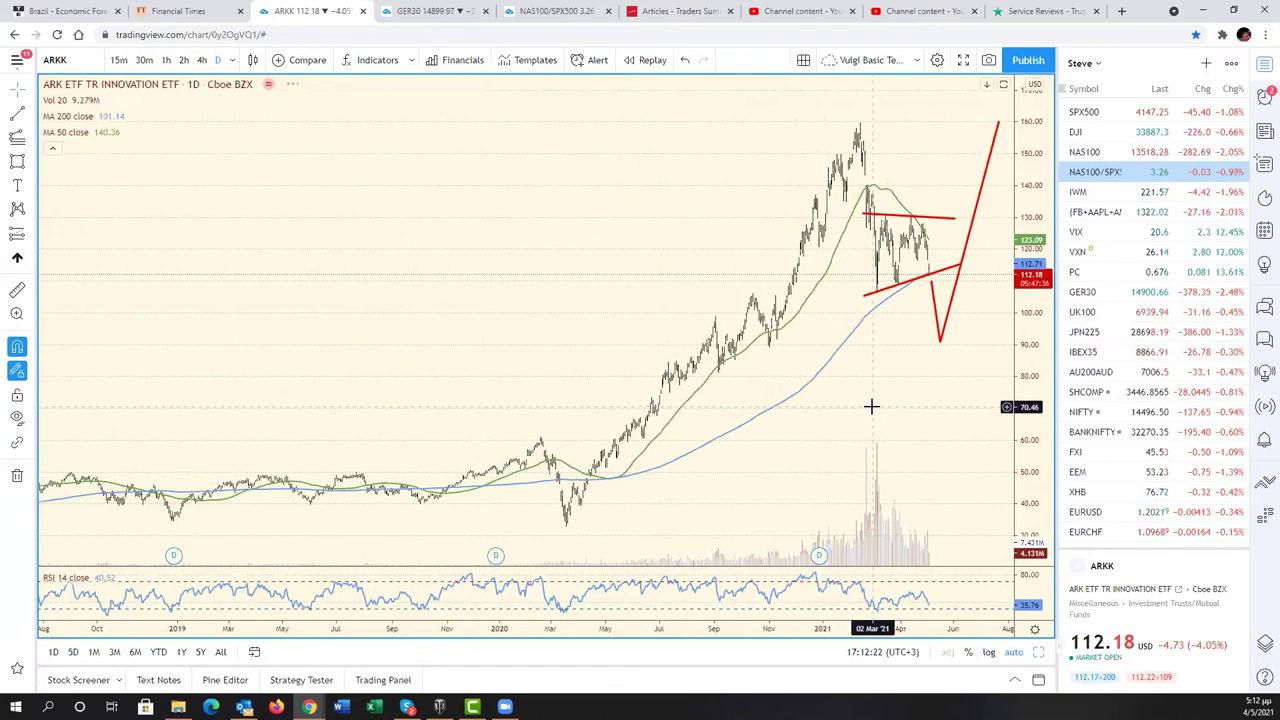
pyautogui.click(30, 140)
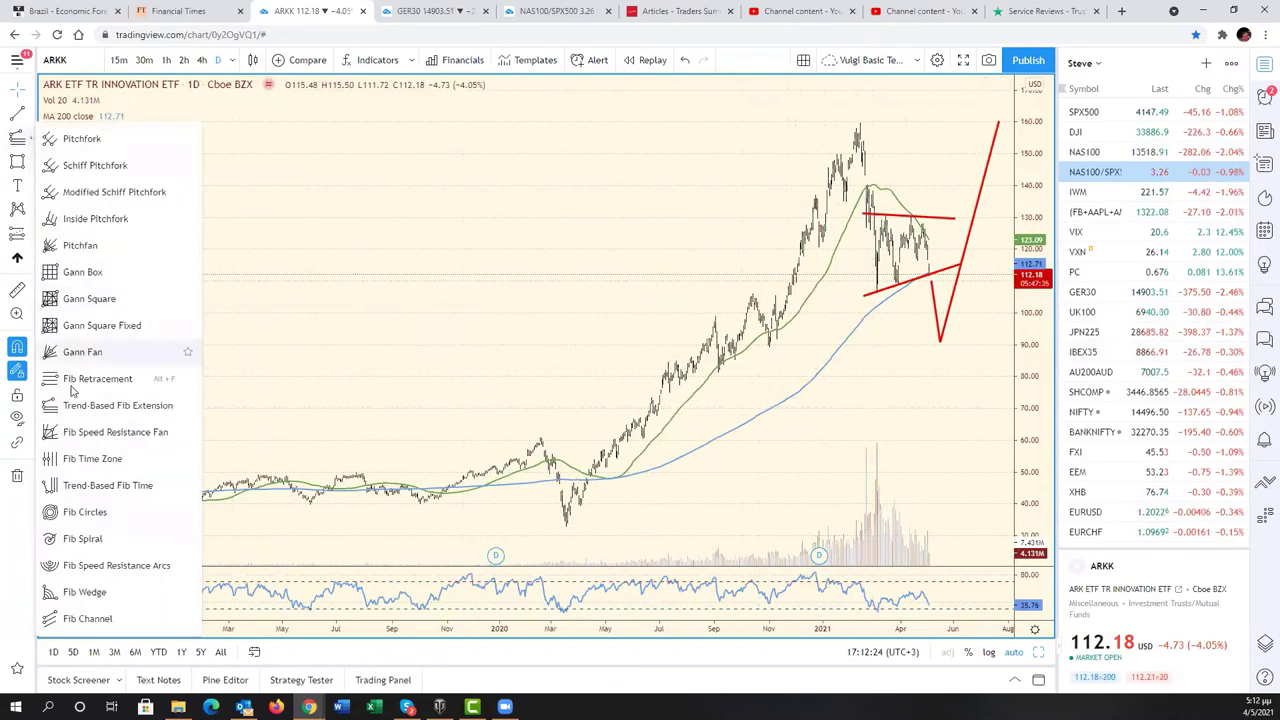
pyautogui.click(95, 381)
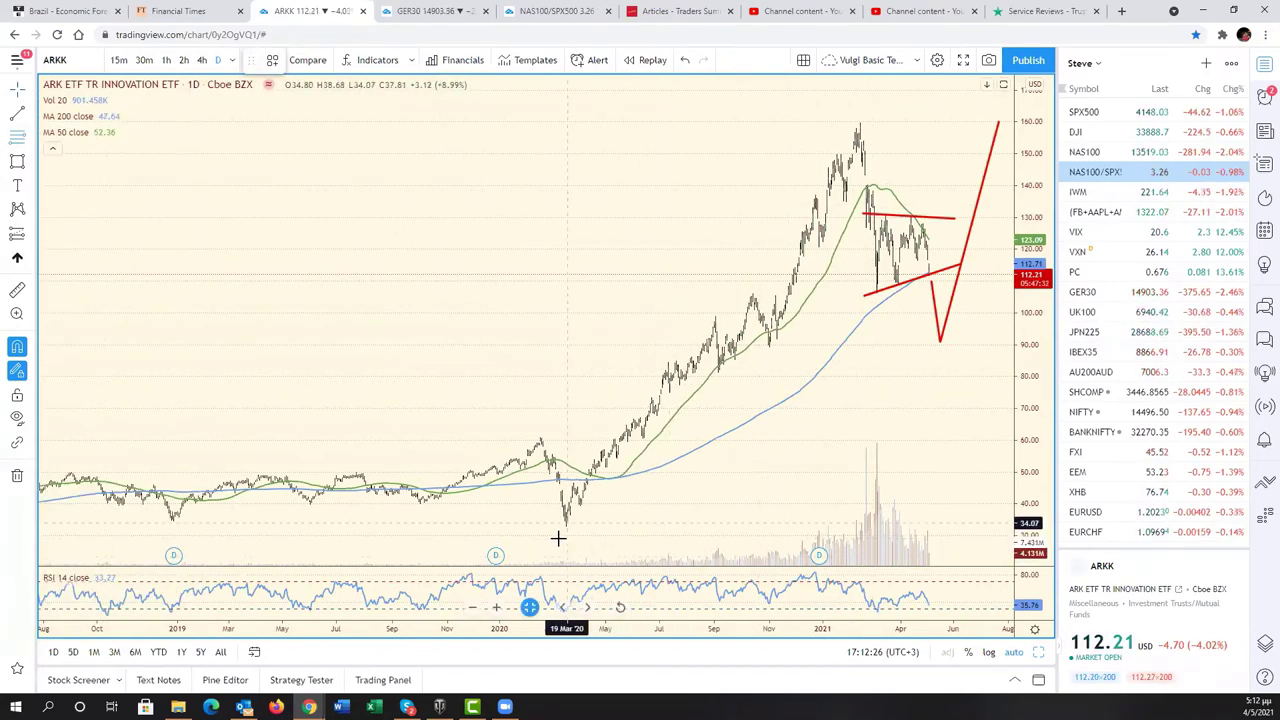
pyautogui.click(724, 420)
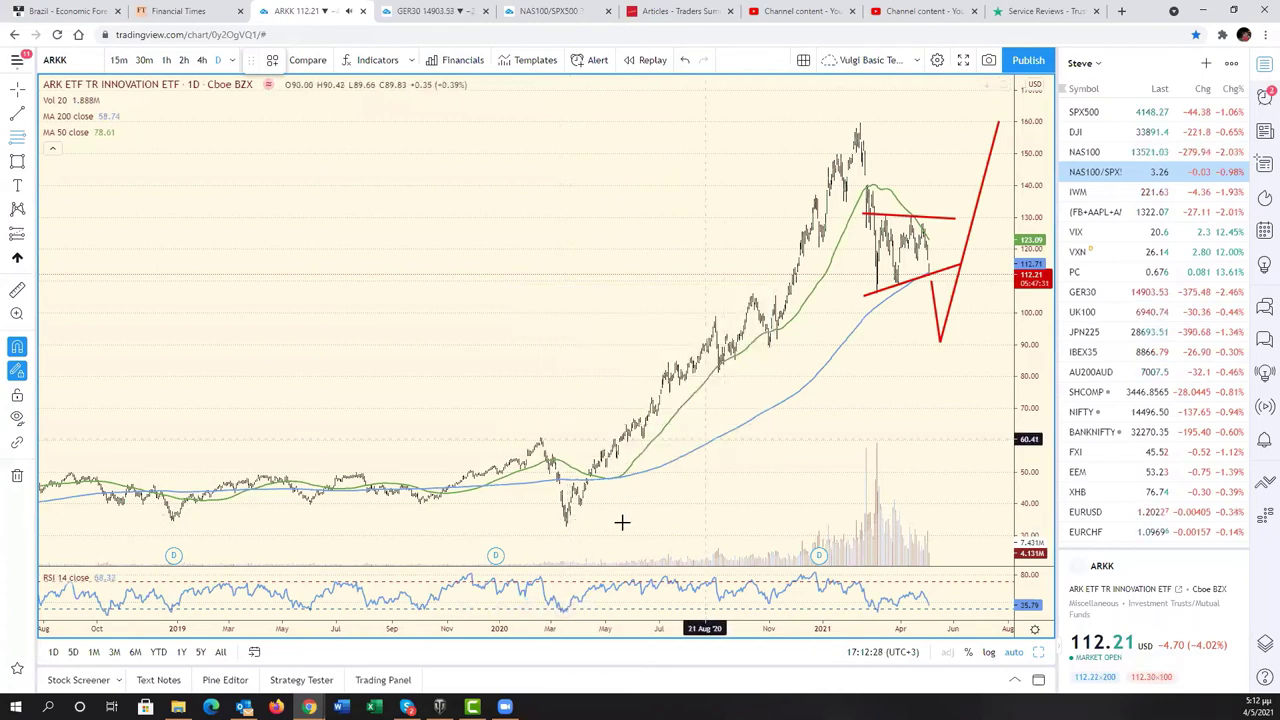
pyautogui.click(566, 526)
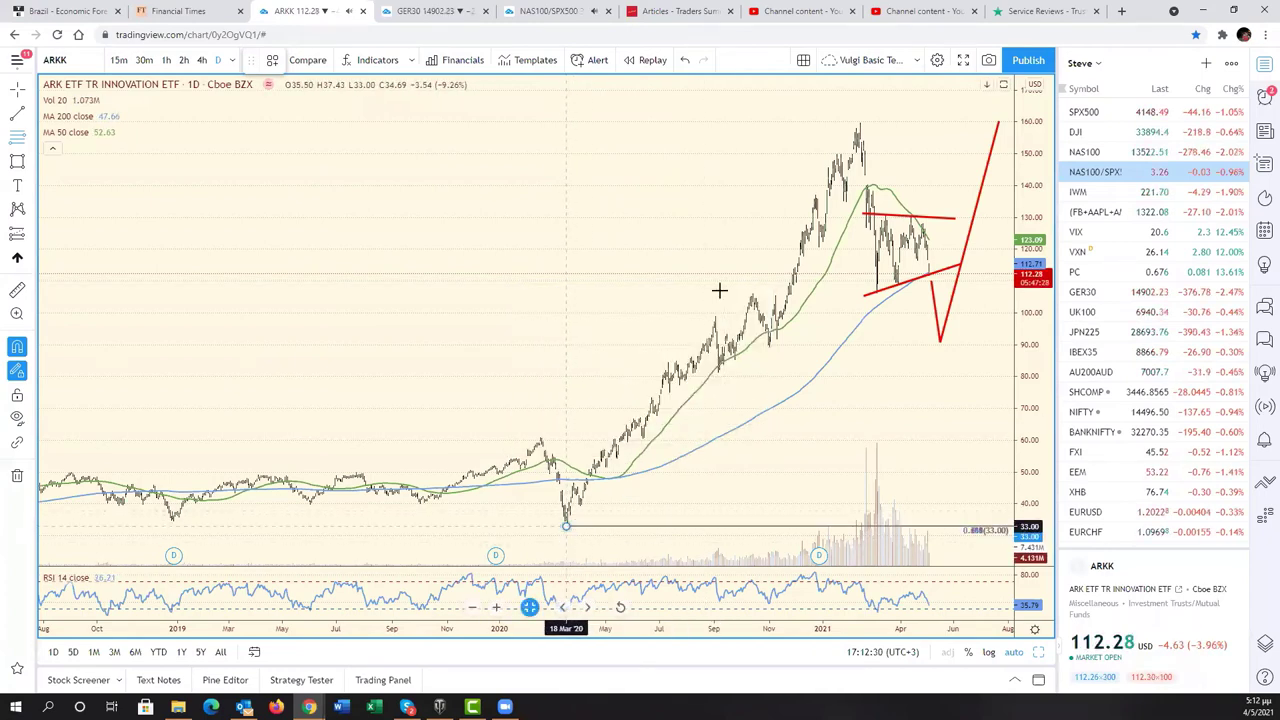
pyautogui.click(859, 123)
pyautogui.scroll(2, 855, 213)
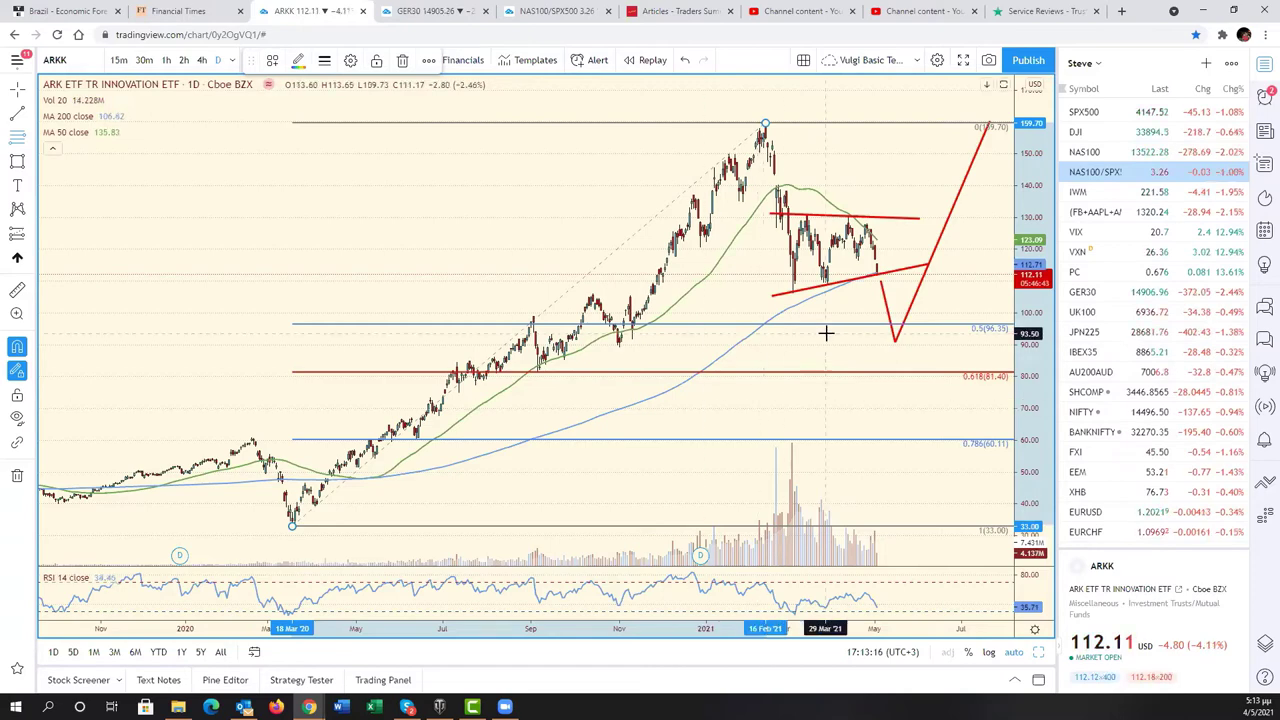
# Load the BDRY chart by searching 'BDR' and zoom into its 2021 price history
pyautogui.click(72, 66)
pyautogui.write('BD')
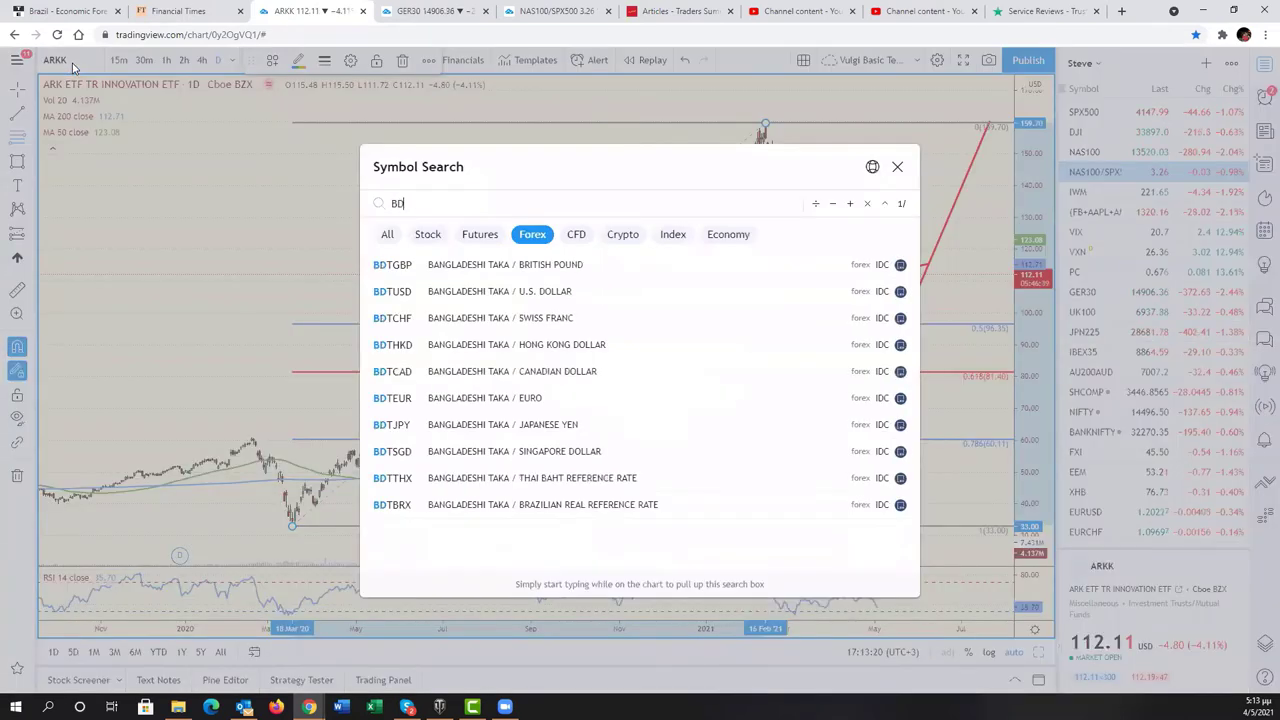
pyautogui.write('RY')
pyautogui.press('Return')
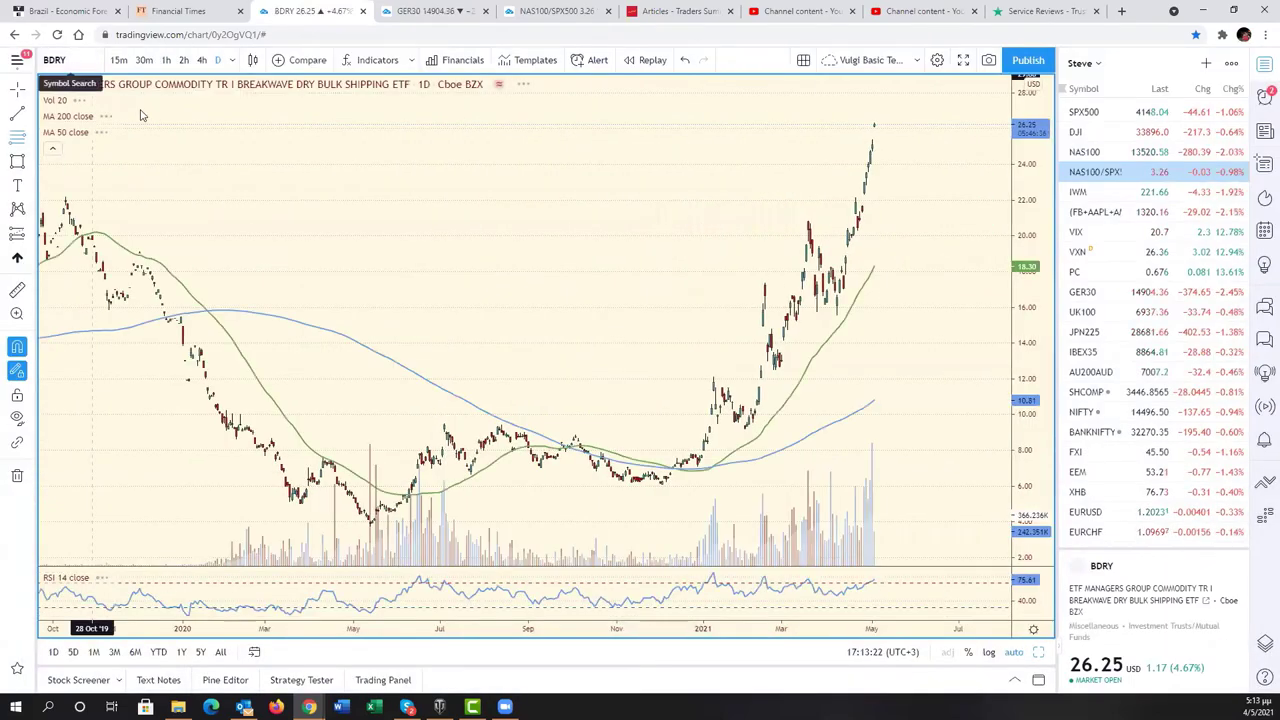
pyautogui.scroll(3, 591, 354)
pyautogui.scroll(3, 632, 375)
pyautogui.scroll(2, 632, 375)
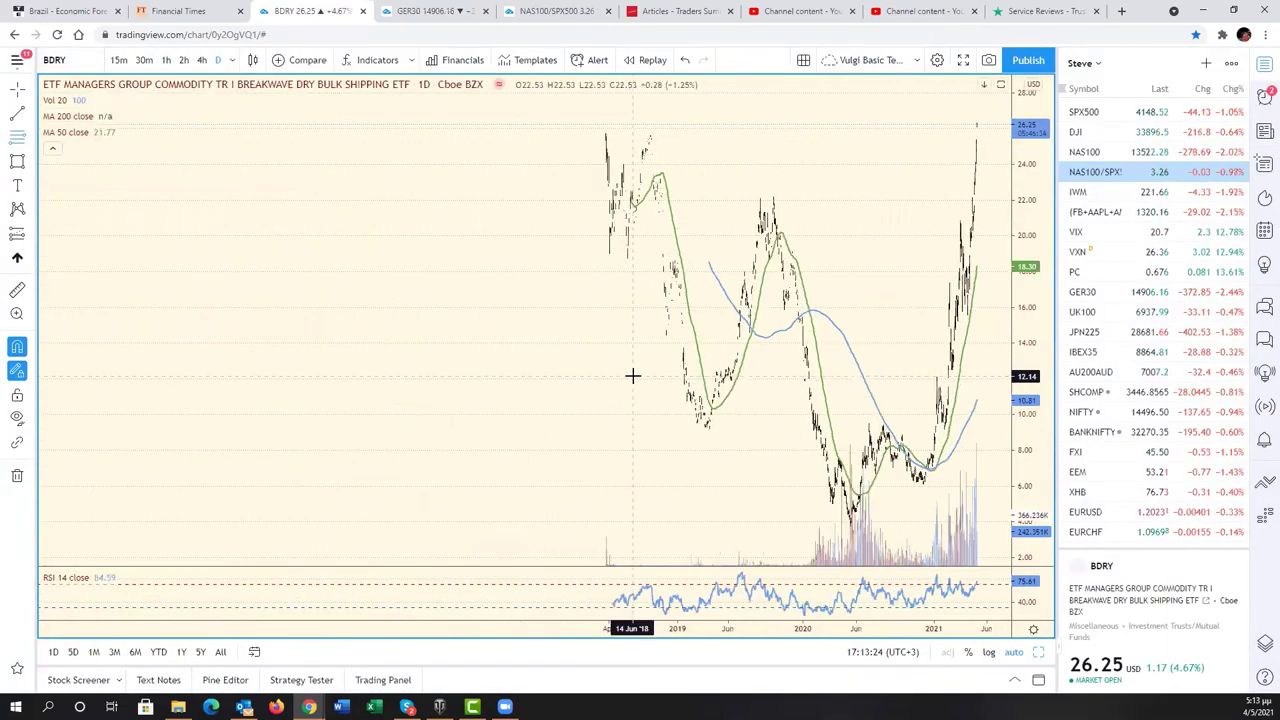
pyautogui.scroll(3, 632, 375)
pyautogui.scroll(2, 632, 375)
pyautogui.scroll(2, 632, 375)
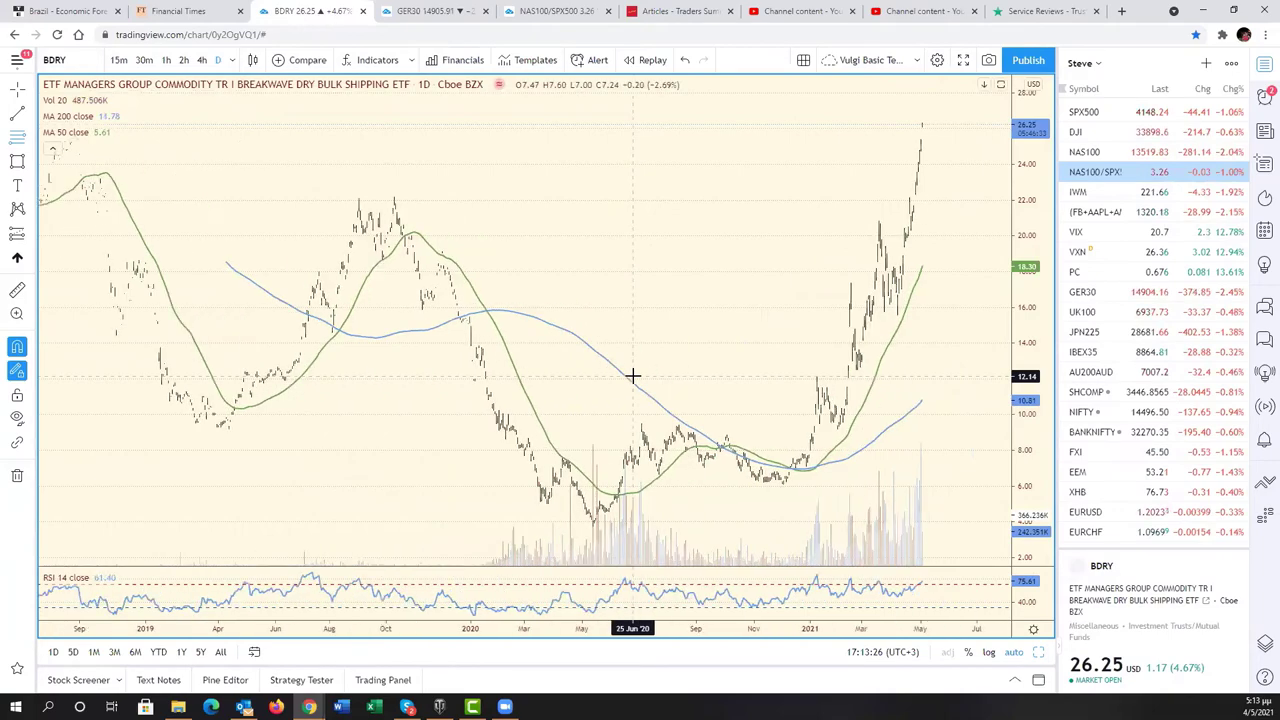
pyautogui.scroll(3, 632, 375)
pyautogui.scroll(2, 632, 375)
pyautogui.scroll(2, 632, 375)
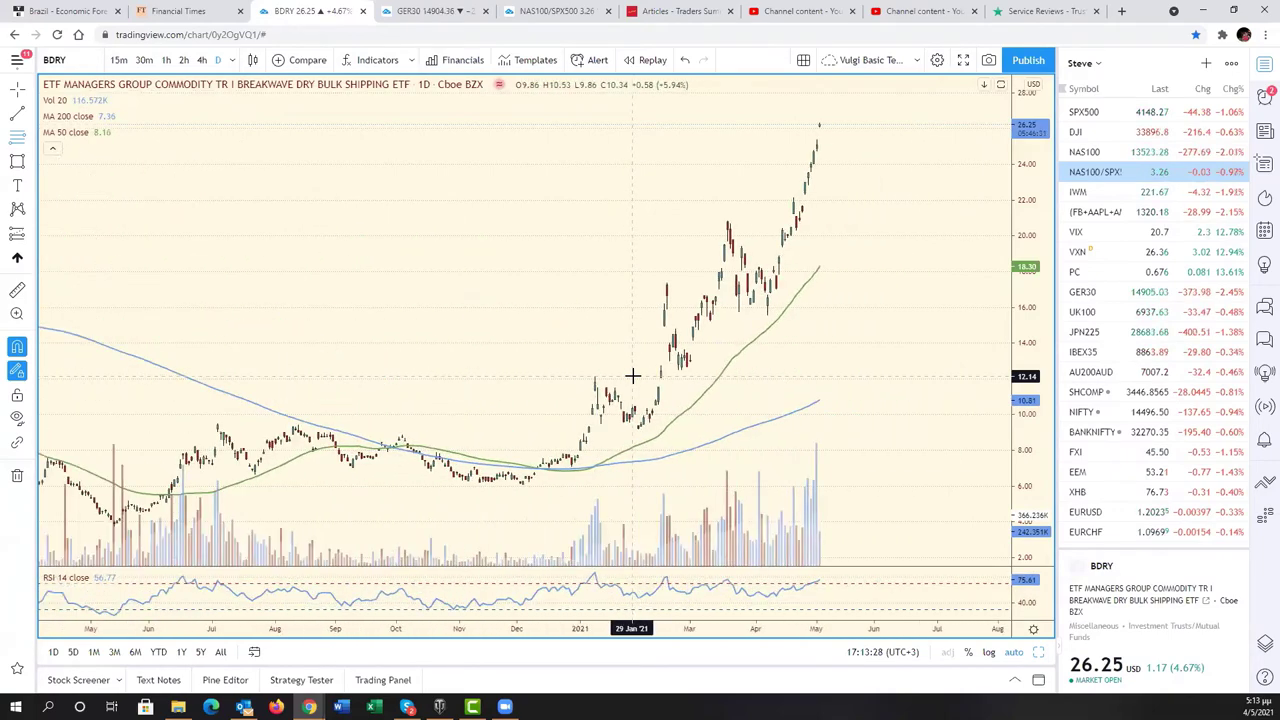
pyautogui.scroll(2, 632, 375)
pyautogui.scroll(2, 632, 375)
pyautogui.scroll(-3, 632, 375)
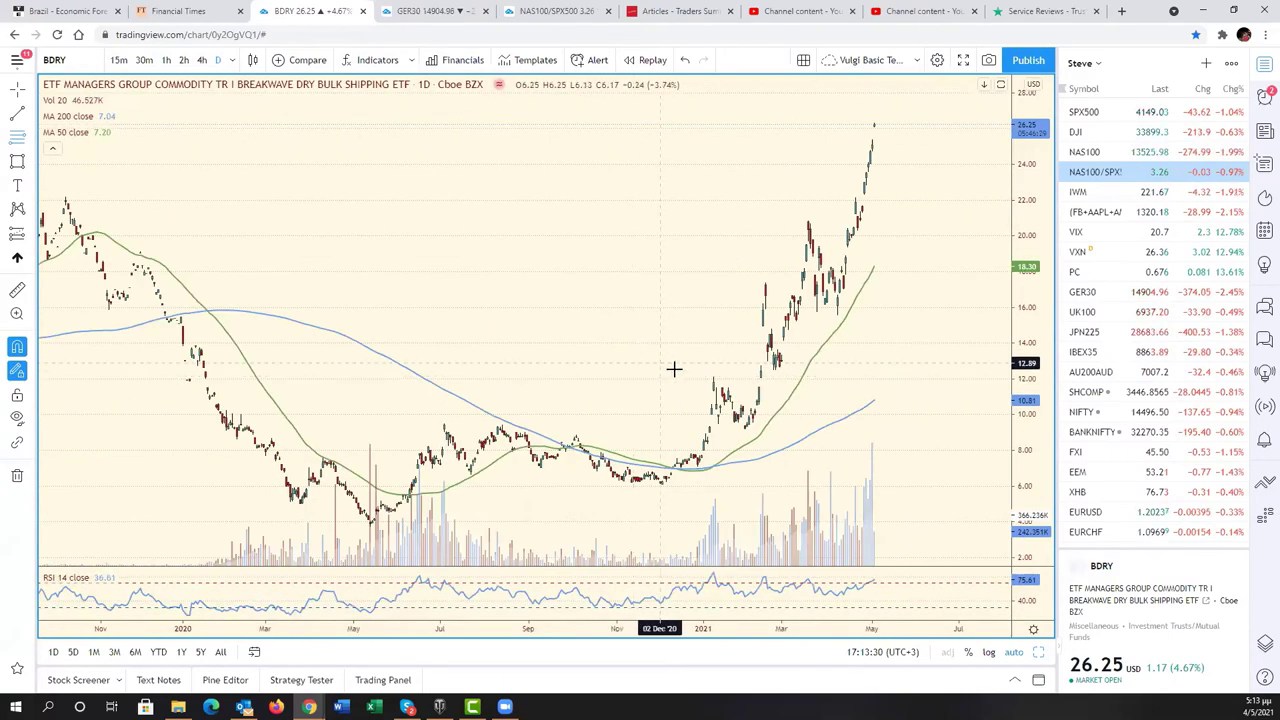
# Draw a red falling line from the March 2021 peak and a flat base under the April lows
pyautogui.click(16, 112)
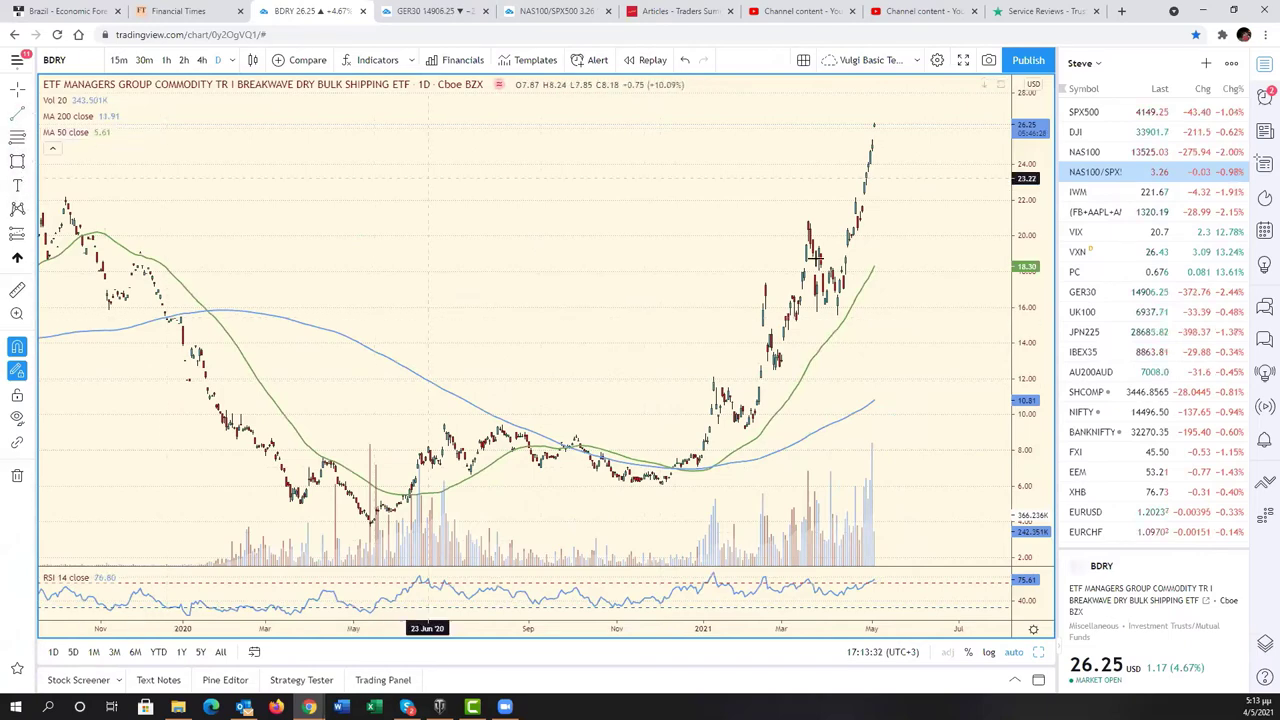
pyautogui.click(808, 221)
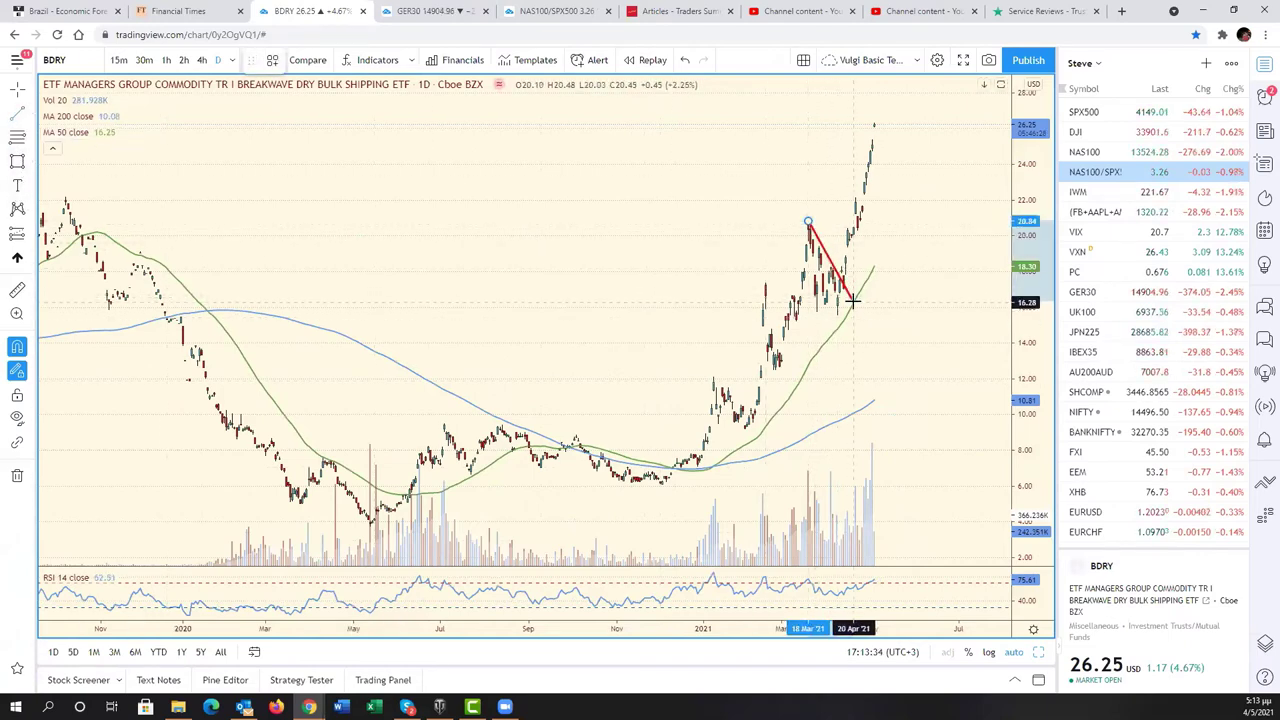
pyautogui.click(852, 300)
pyautogui.click(795, 311)
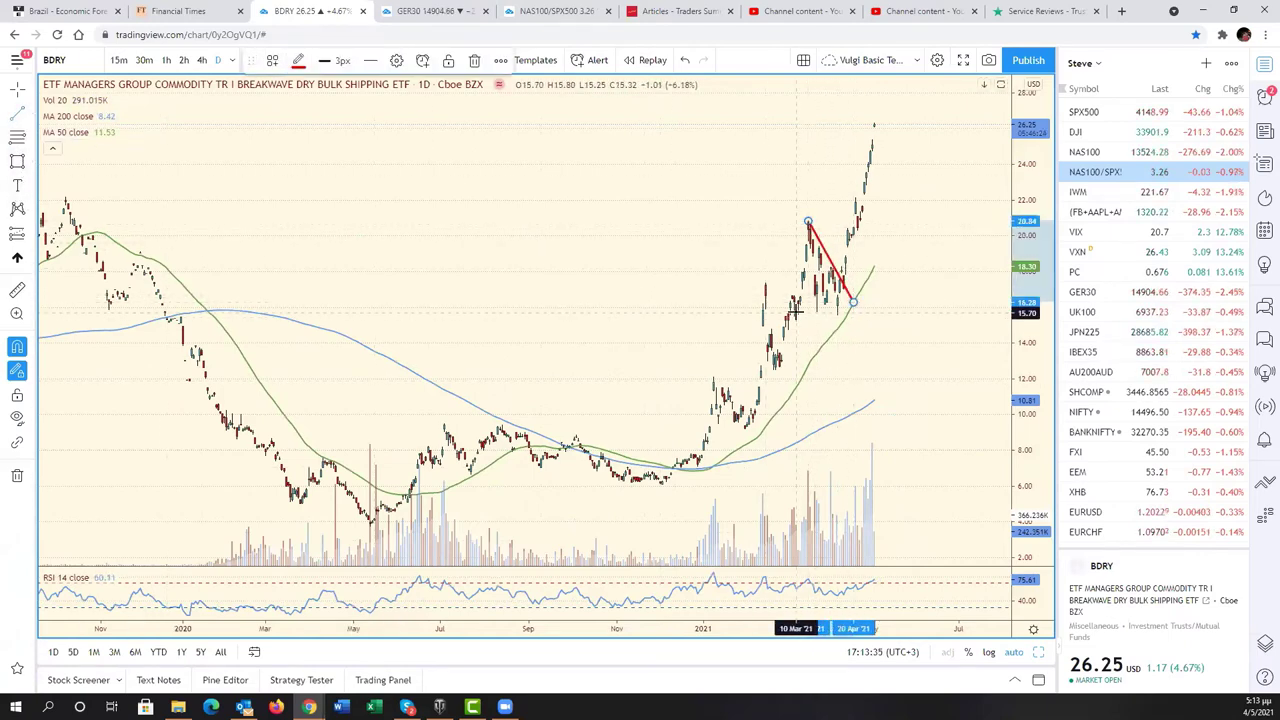
pyautogui.click(852, 316)
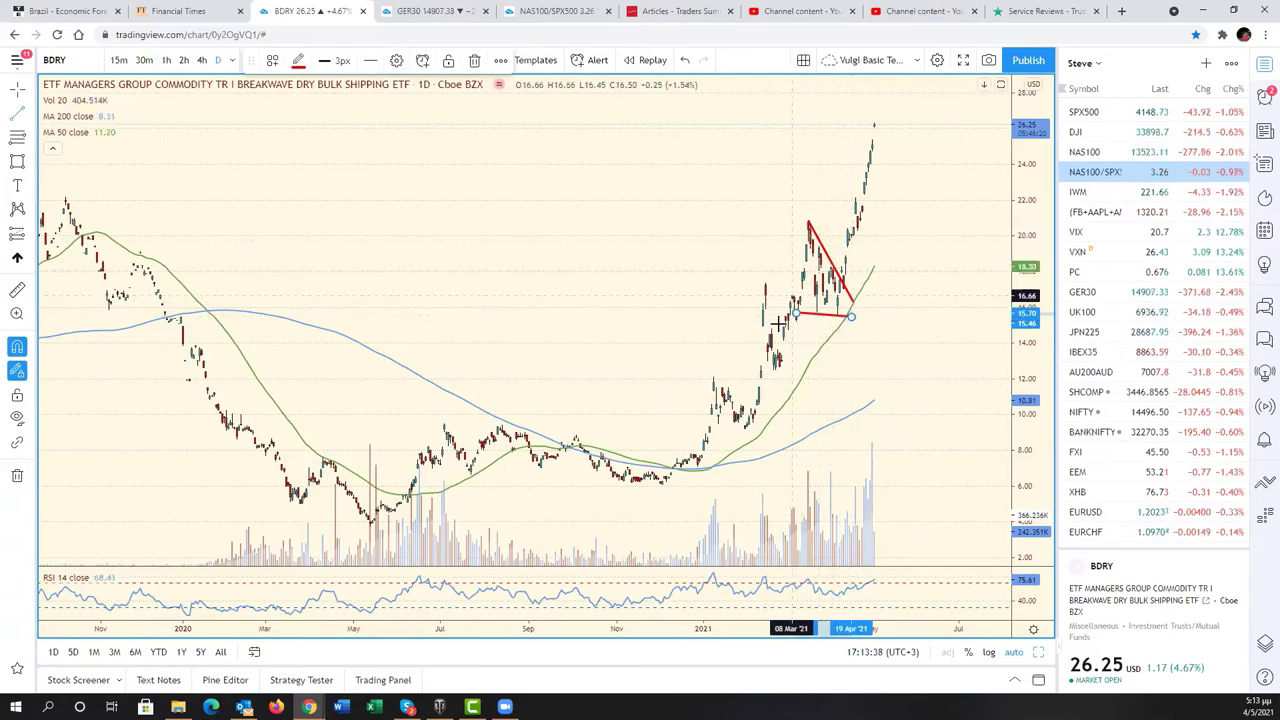
# Pan and zoom the BDRY chart so the triangle sits further left in view
pyautogui.scroll(5, 779, 323)
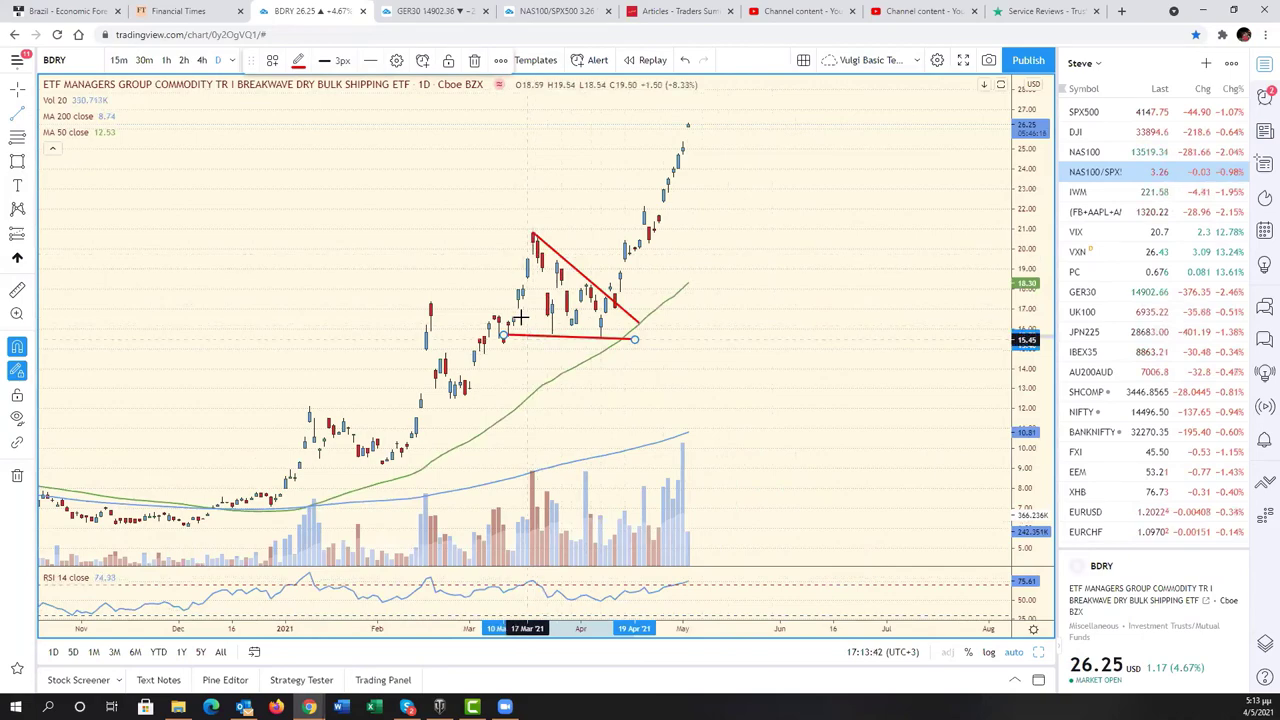
pyautogui.scroll(-4, 851, 385)
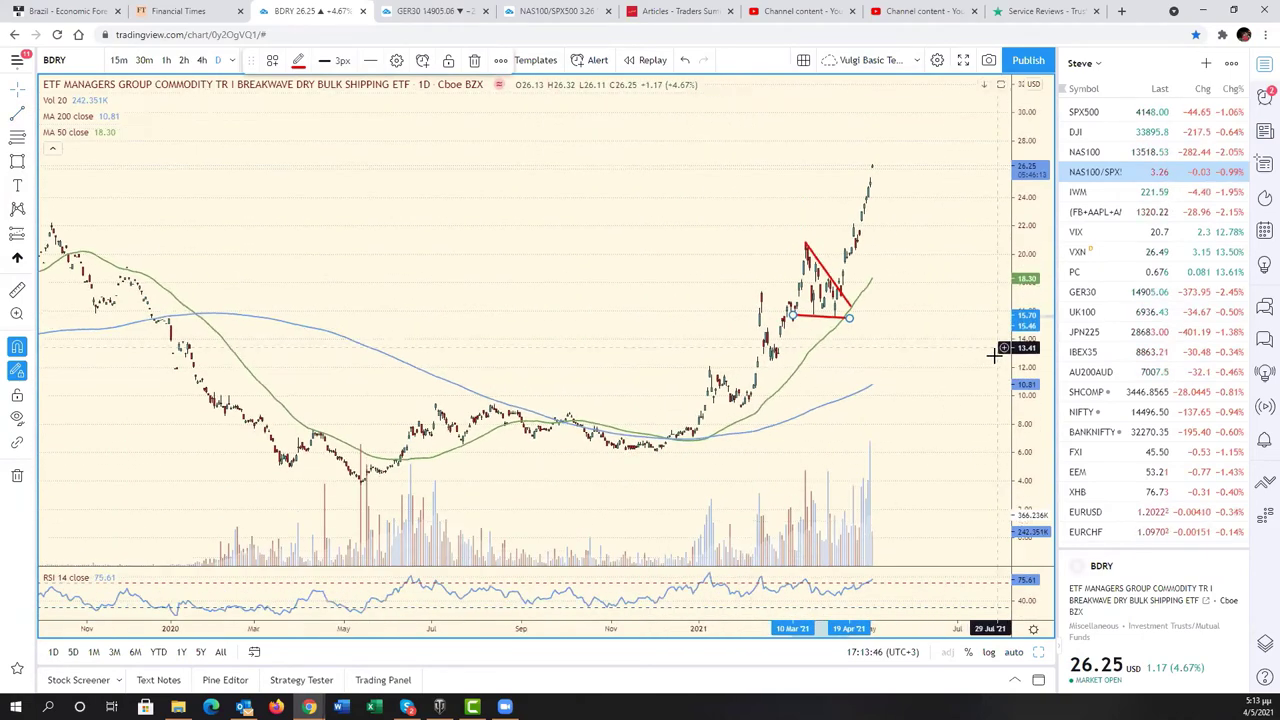
pyautogui.moveTo(894, 400); pyautogui.dragTo(827, 407)
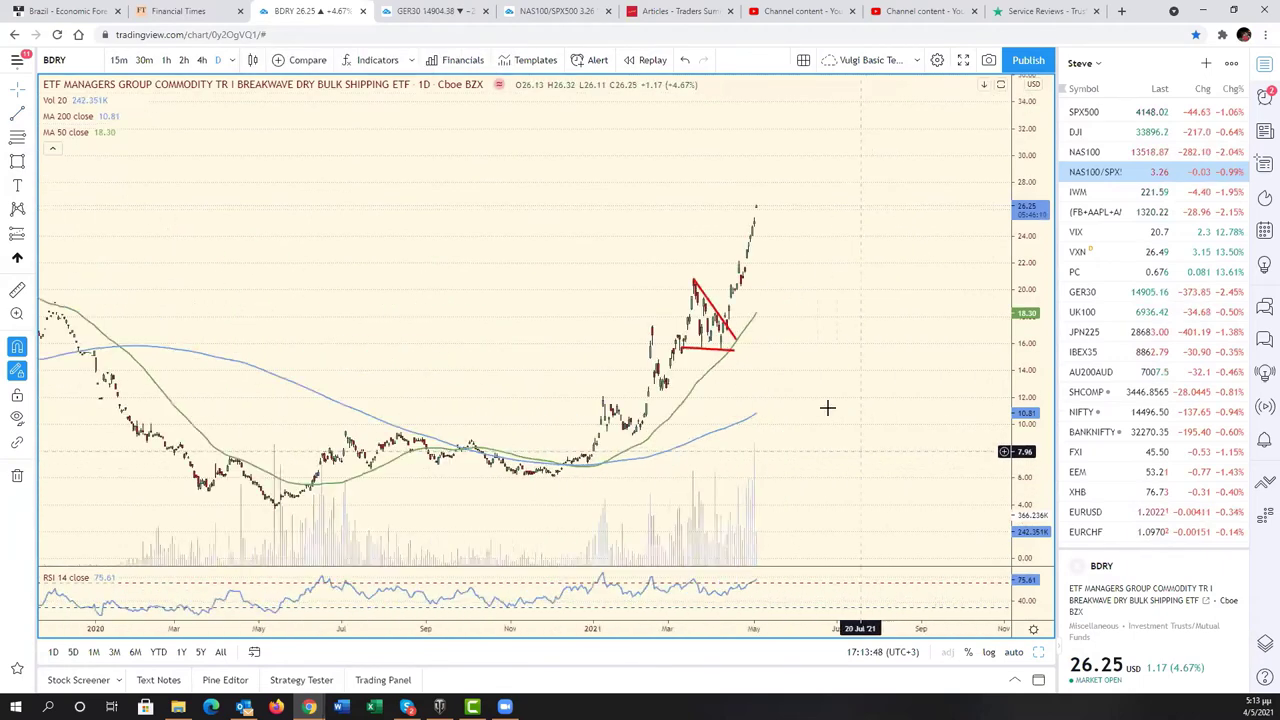
pyautogui.scroll(1, 827, 407)
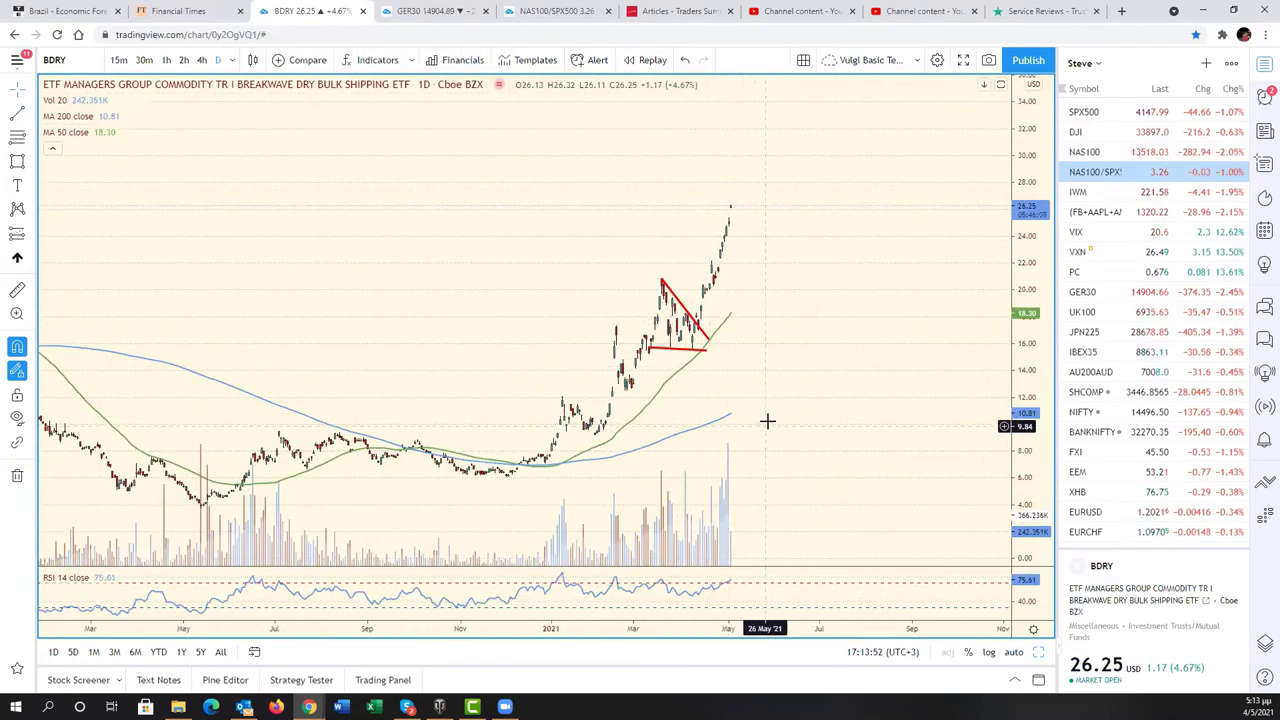
pyautogui.scroll(1, 768, 413)
pyautogui.moveTo(771, 406); pyautogui.dragTo(870, 351)
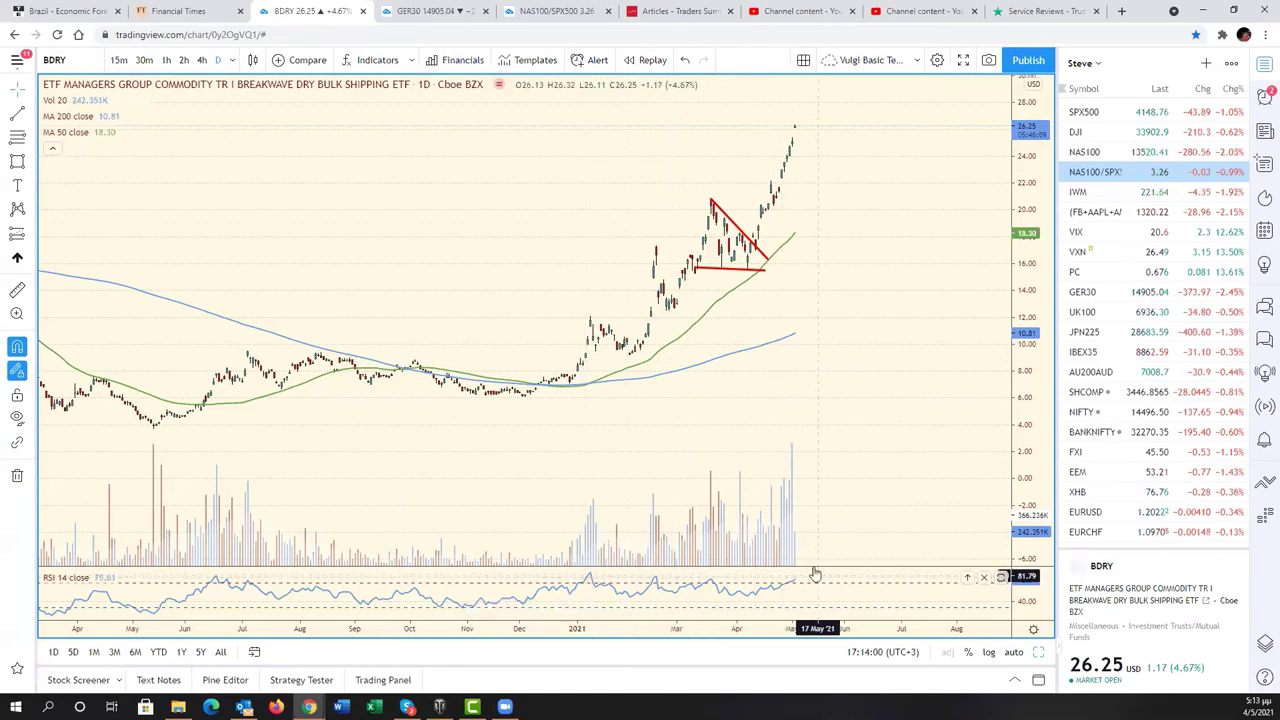
pyautogui.scroll(-1, 714, 363)
pyautogui.scroll(-1, 920, 410)
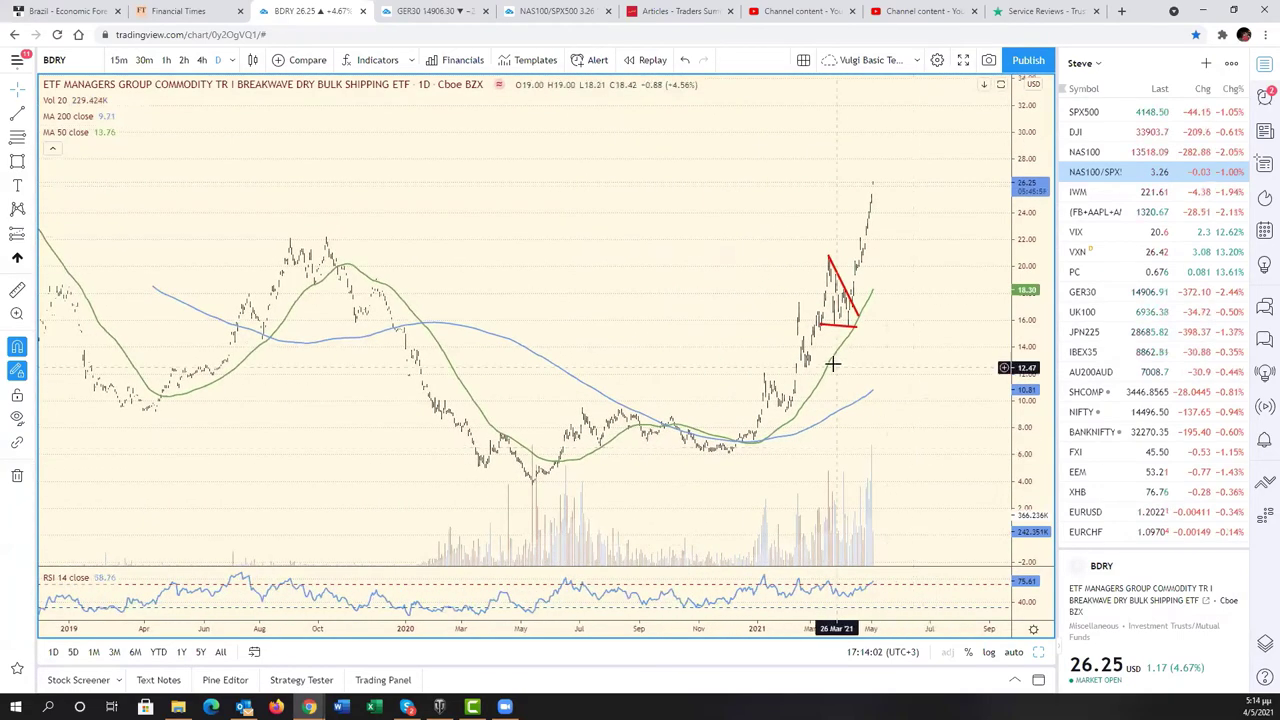
pyautogui.scroll(-1, 832, 364)
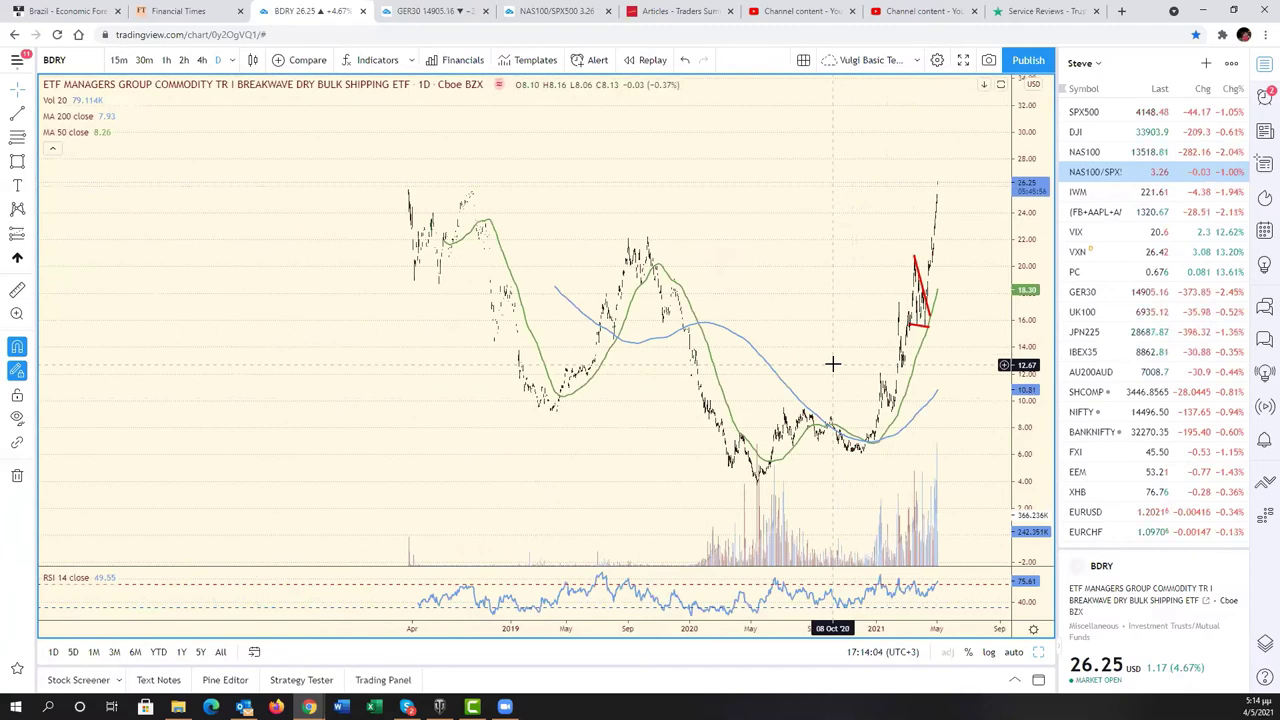
pyautogui.scroll(1, 832, 364)
pyautogui.scroll(1, 832, 364)
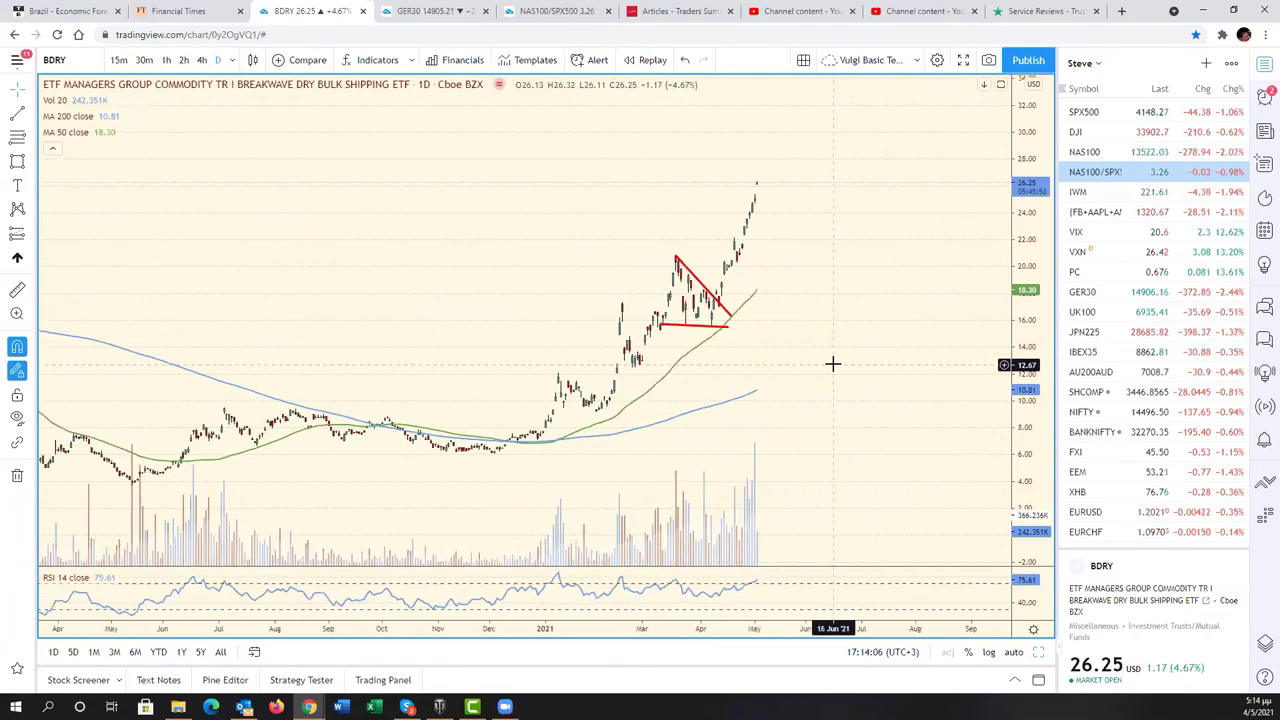
pyautogui.scroll(1, 832, 364)
pyautogui.scroll(1, 832, 364)
pyautogui.scroll(1, 832, 364)
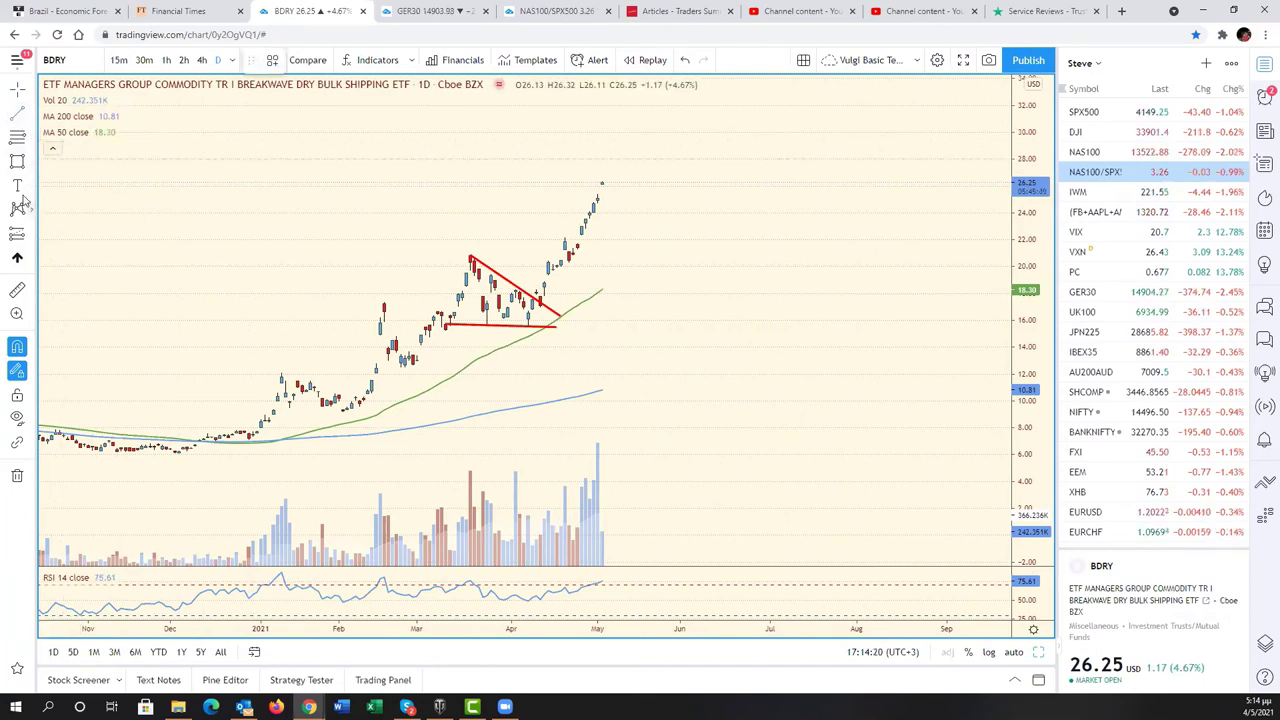
# Brush a green stroke along the triangle base and a green path from the latest bar
pyautogui.click(31, 162)
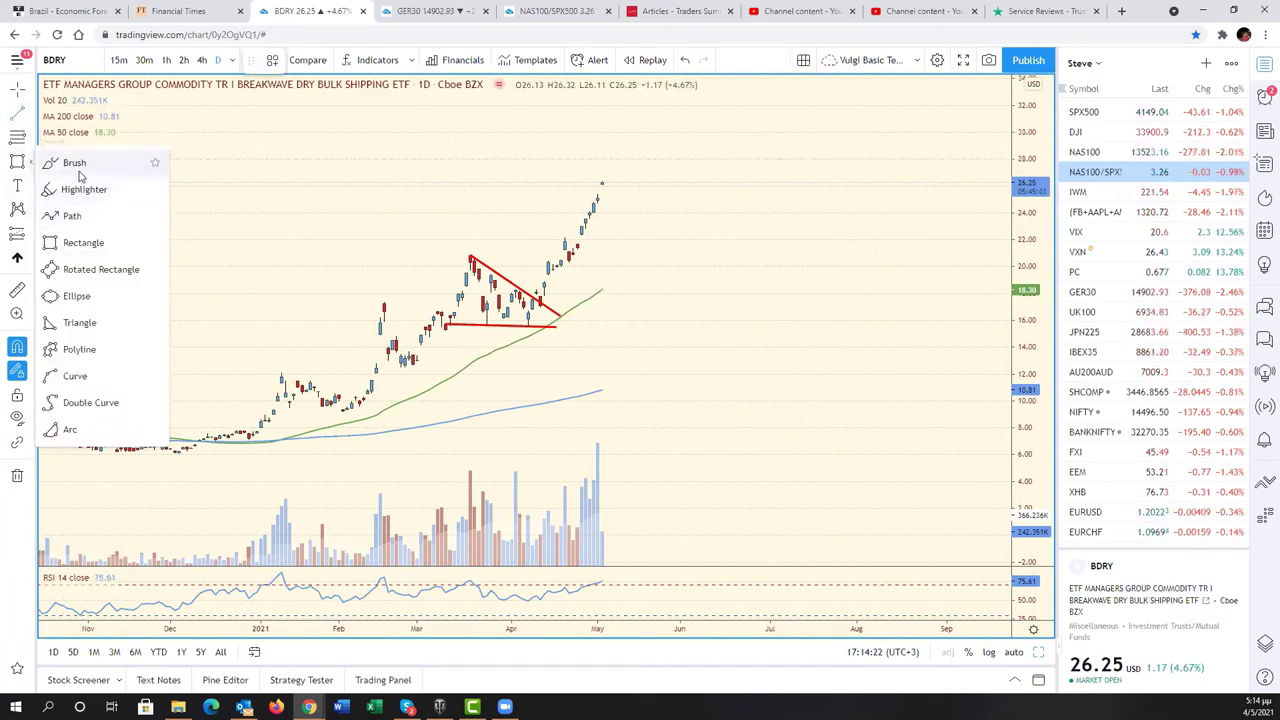
pyautogui.click(72, 161)
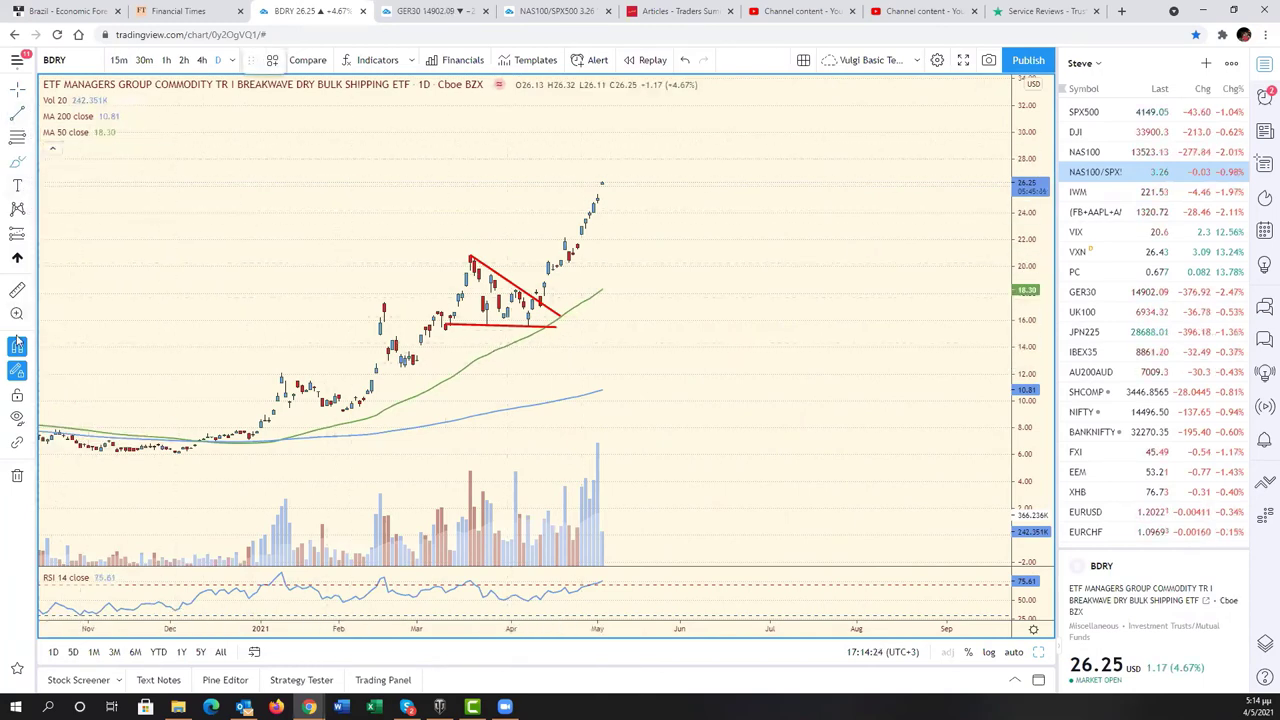
pyautogui.moveTo(508, 331); pyautogui.dragTo(635, 329)
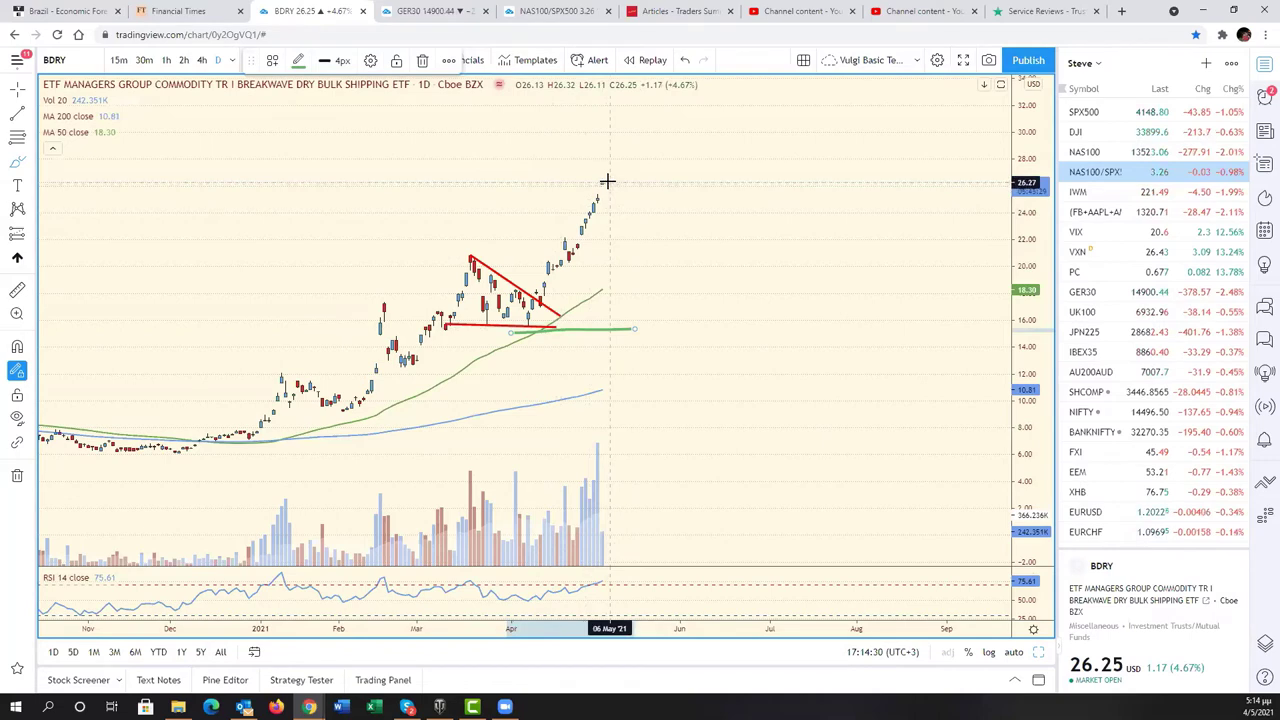
pyautogui.moveTo(603, 183); pyautogui.dragTo(612, 330)
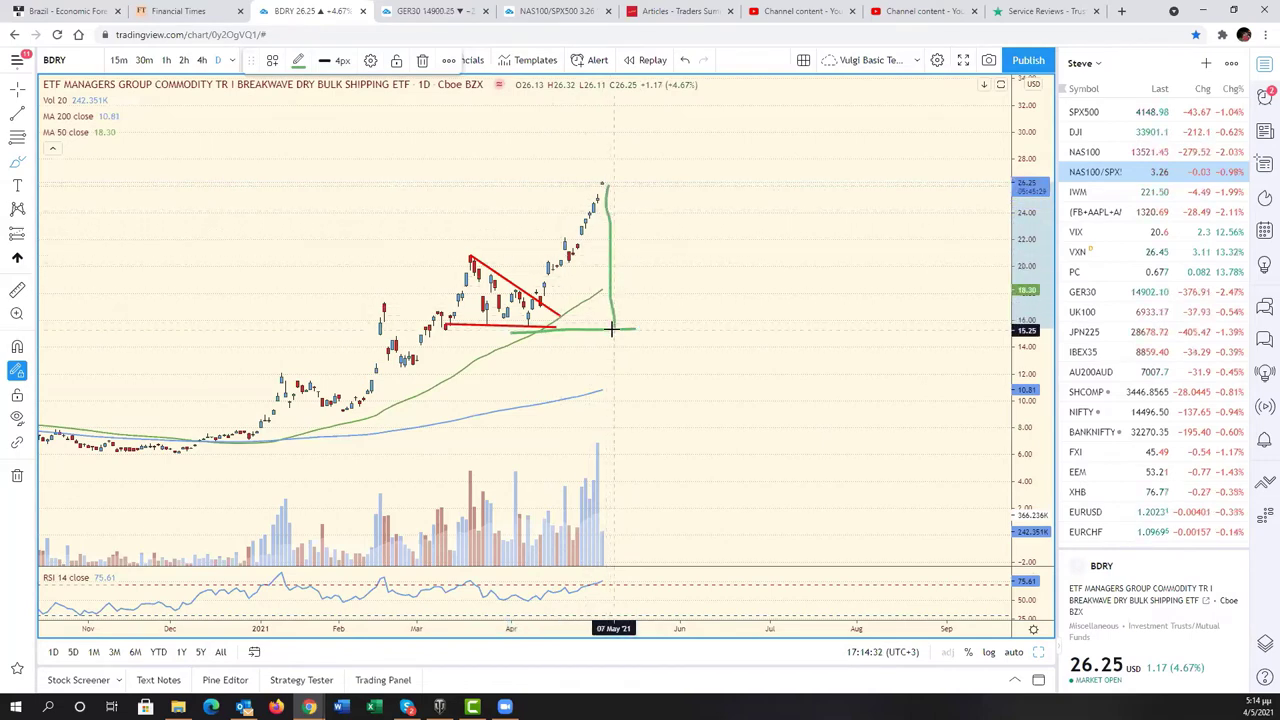
# Drag the green projection stroke higher, select it, and re-pan the chart
pyautogui.moveTo(609, 262); pyautogui.dragTo(615, 125)
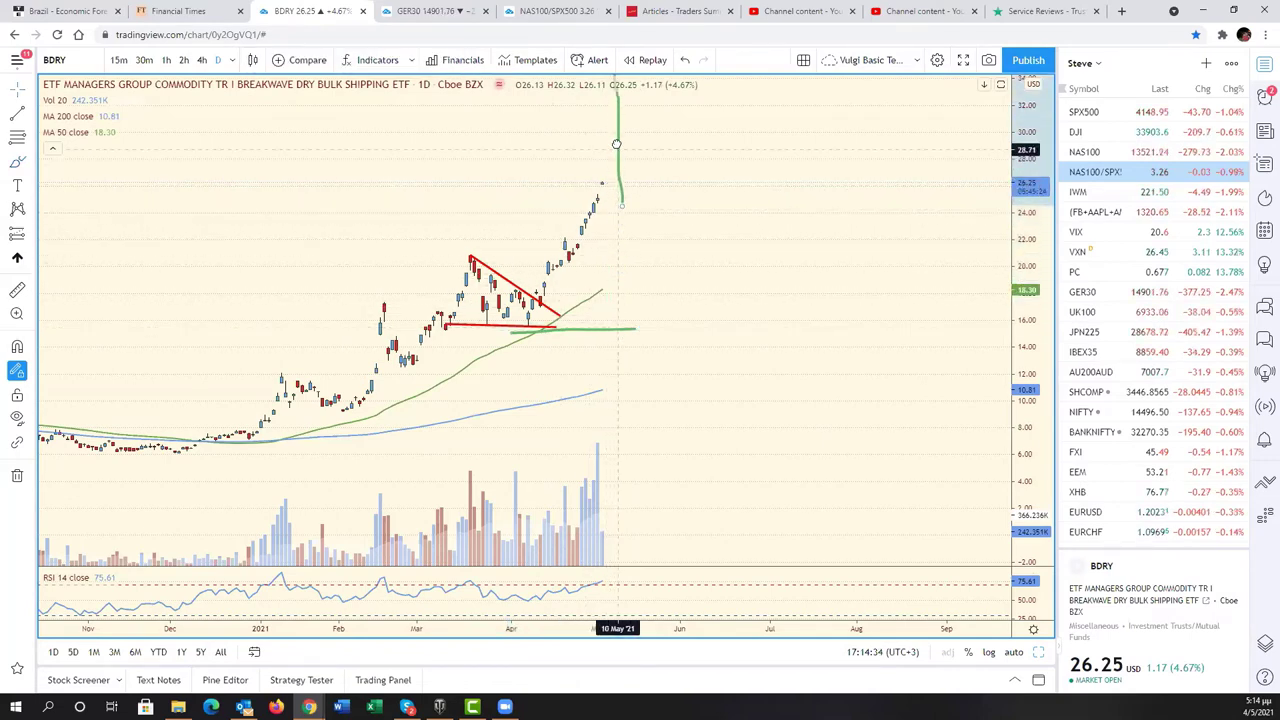
pyautogui.click(617, 130)
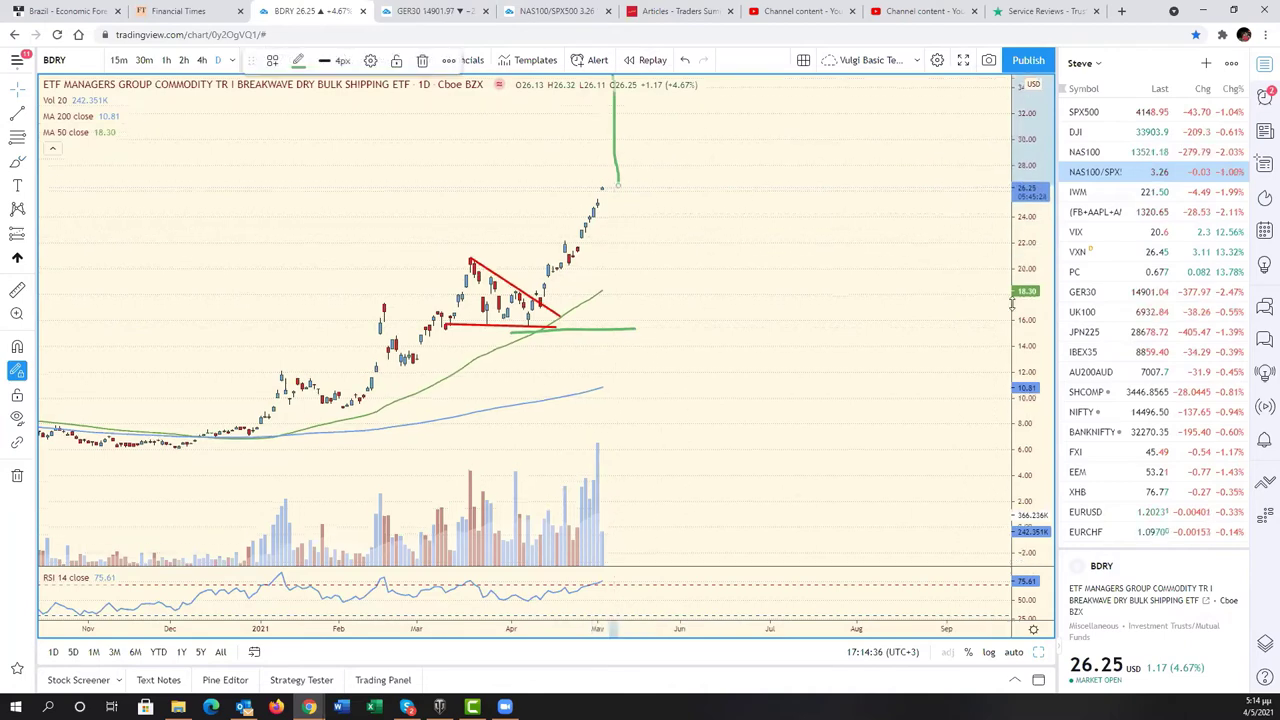
pyautogui.moveTo(852, 354); pyautogui.dragTo(897, 443)
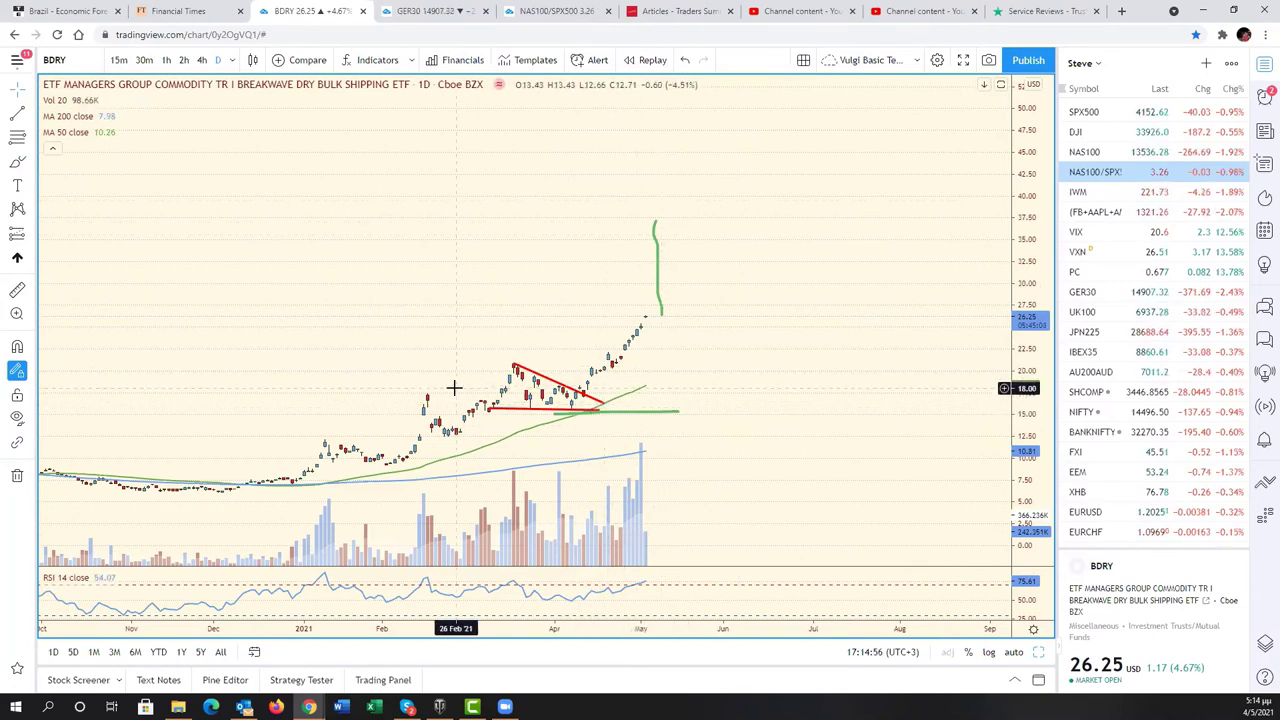
# Draw a thin blue rectangle zone near 21 on the BDRY chart
pyautogui.scroll(-3, 662, 397)
pyautogui.scroll(3, 662, 397)
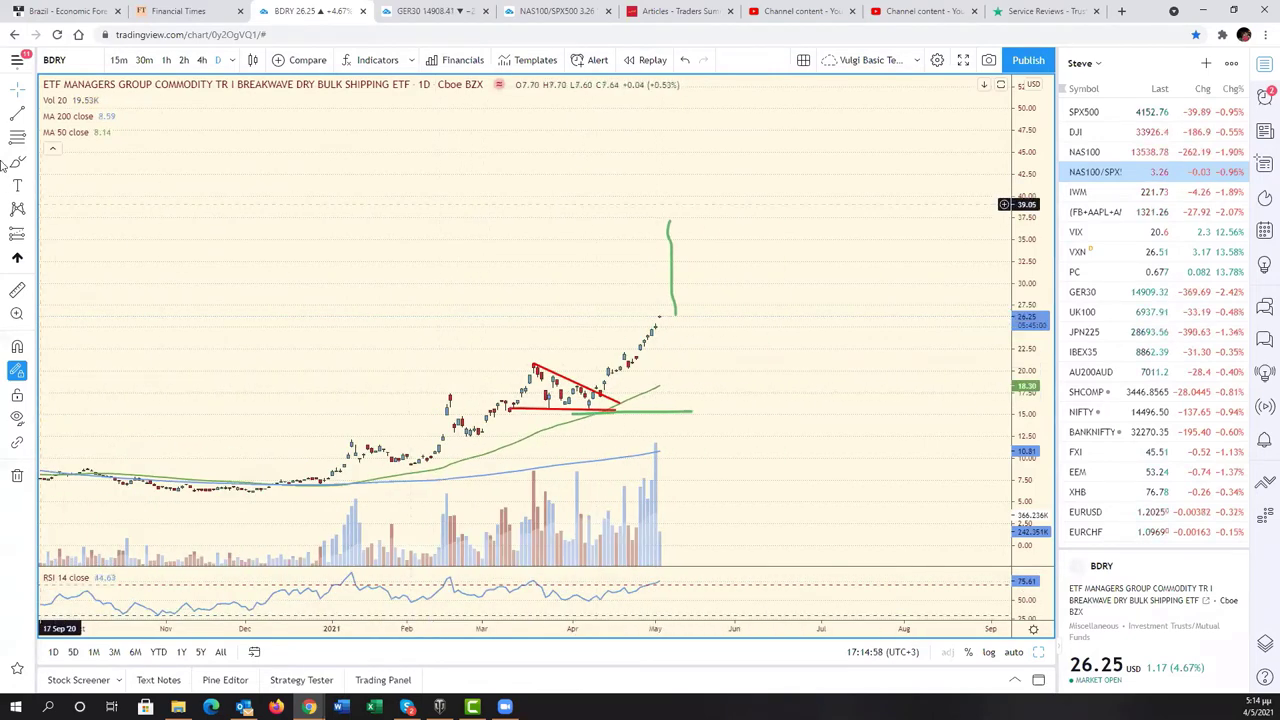
pyautogui.click(29, 163)
pyautogui.click(113, 248)
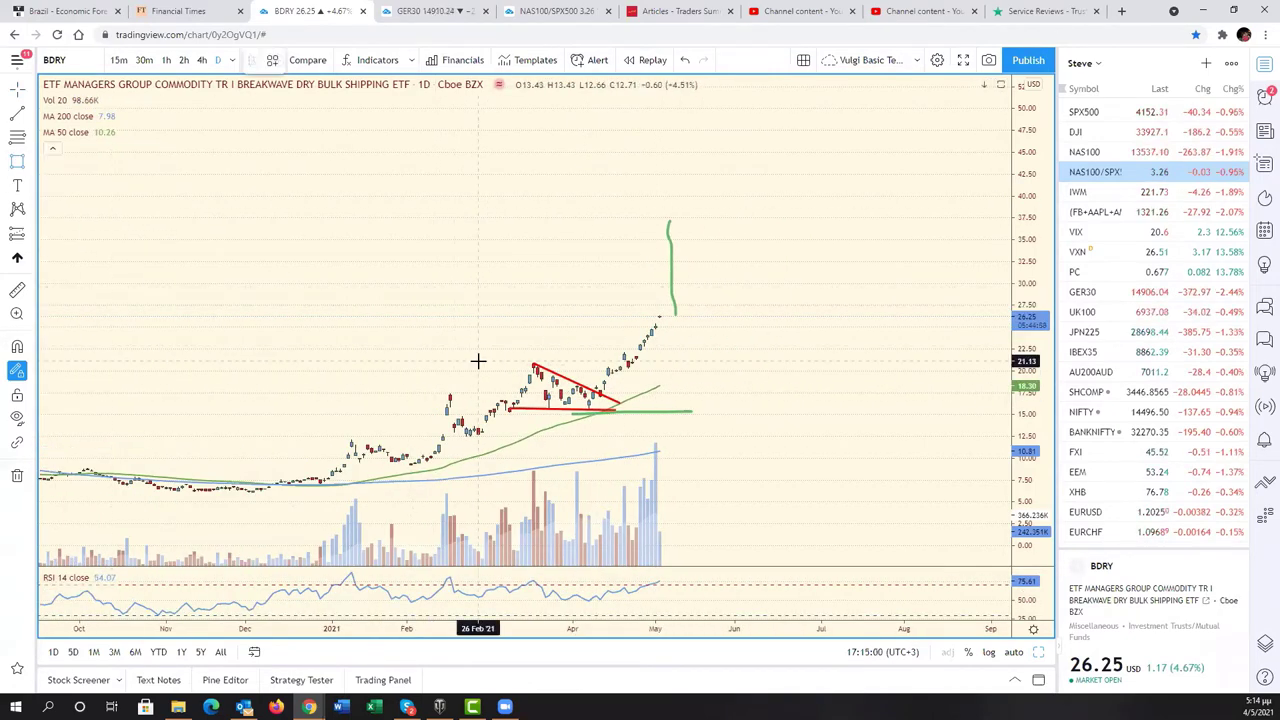
pyautogui.moveTo(482, 360); pyautogui.dragTo(726, 365)
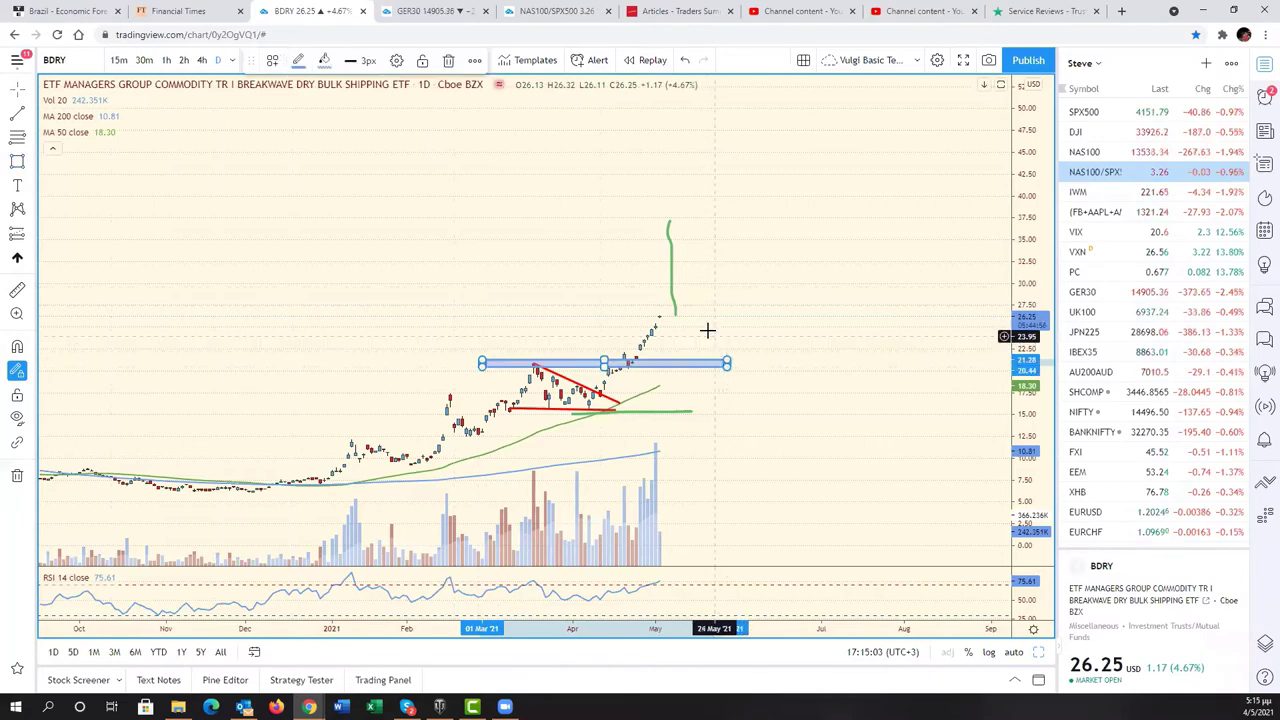
# Draw a red path from the latest candle down to the blue zone, then up to about 31
pyautogui.click(17, 112)
pyautogui.click(659, 318)
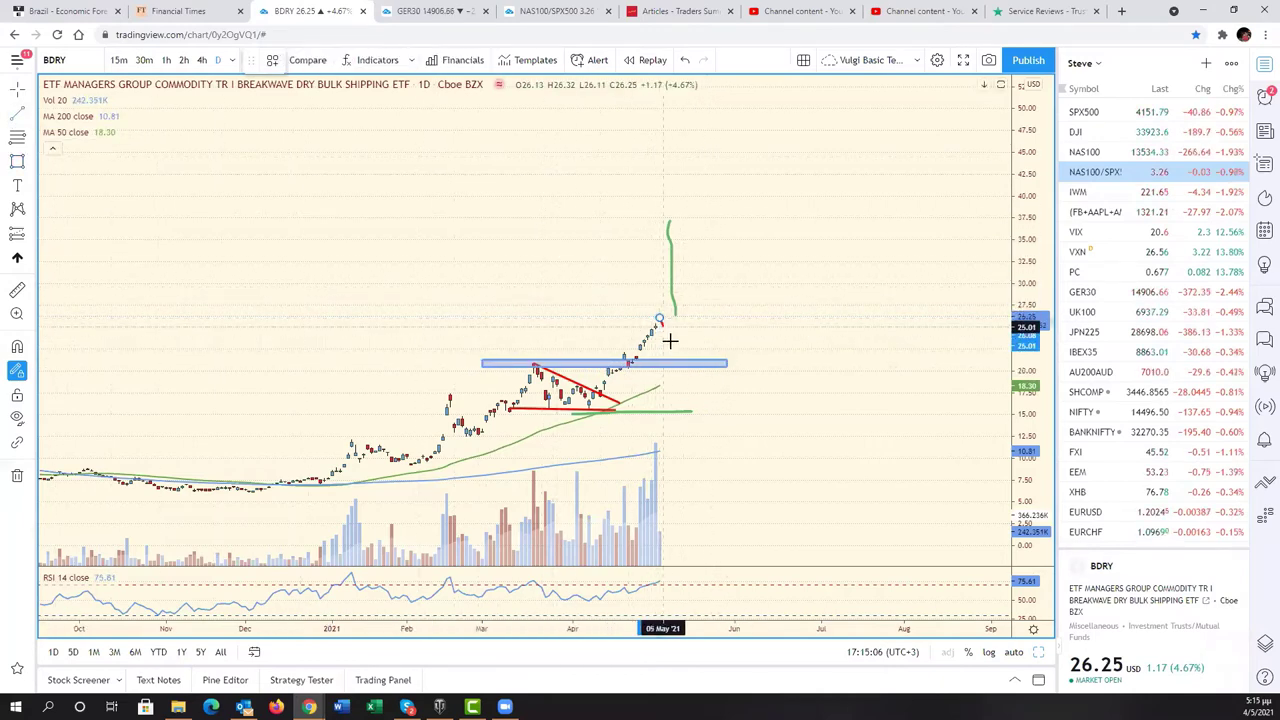
pyautogui.click(680, 364)
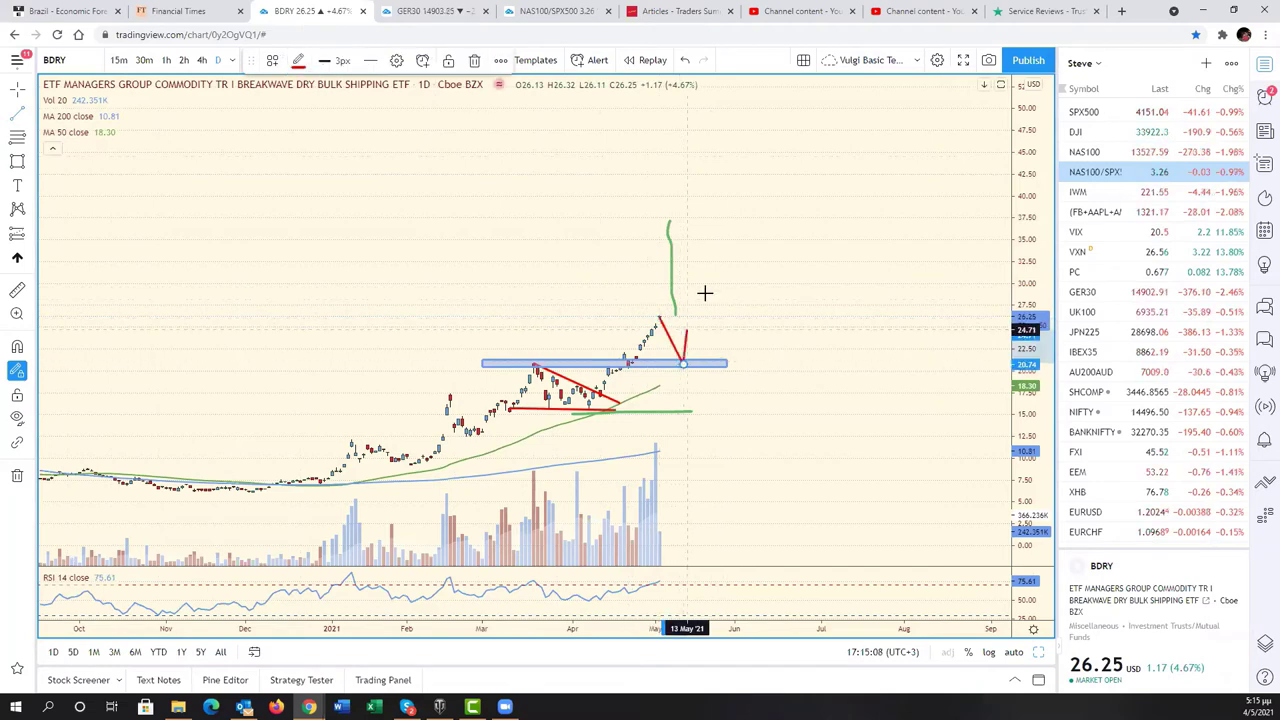
pyautogui.click(742, 271)
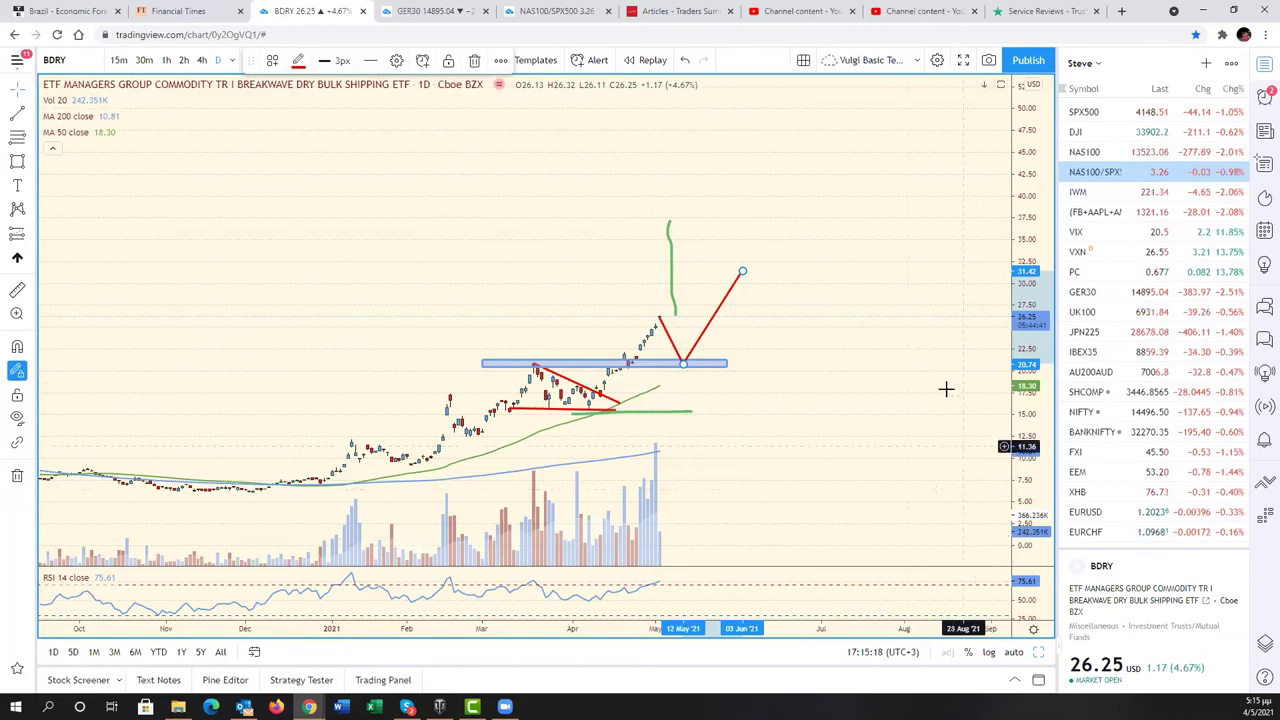
pyautogui.hscroll(-5, 946, 386)
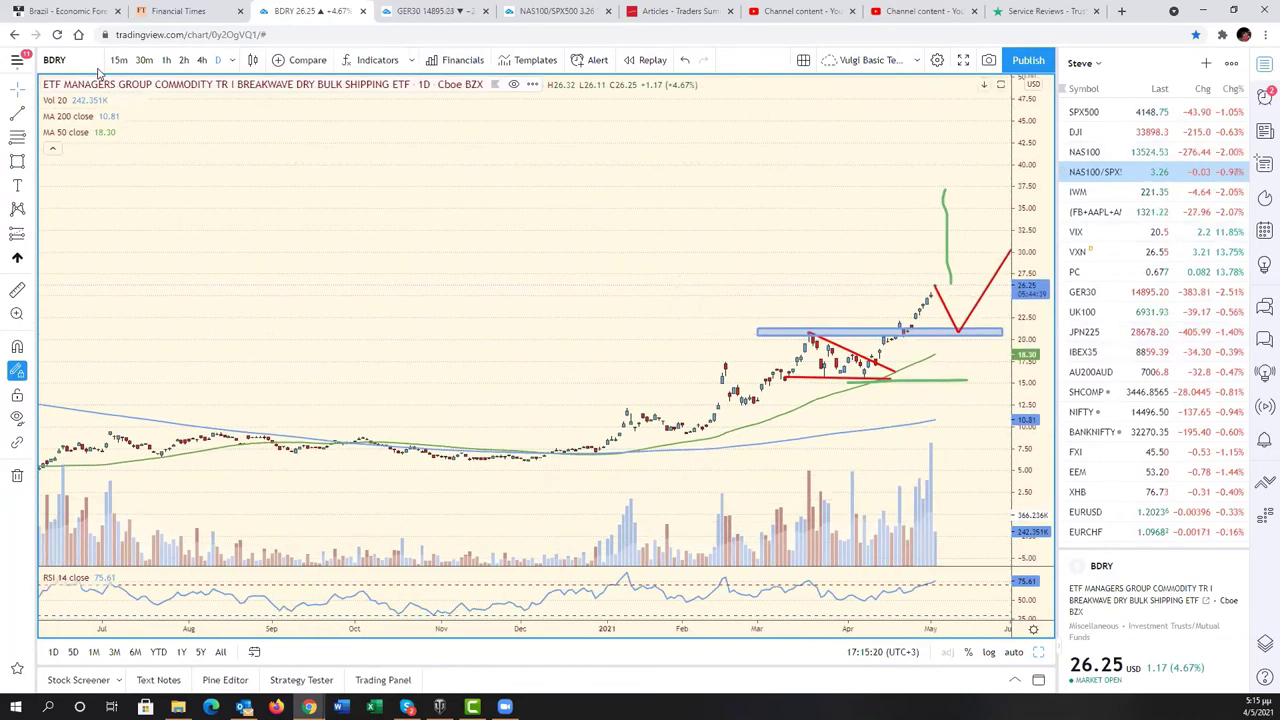
# Load IWM from the watchlist and compress the price axis to leave room on the right
pyautogui.click(1085, 192)
pyautogui.scroll(1, 907, 460)
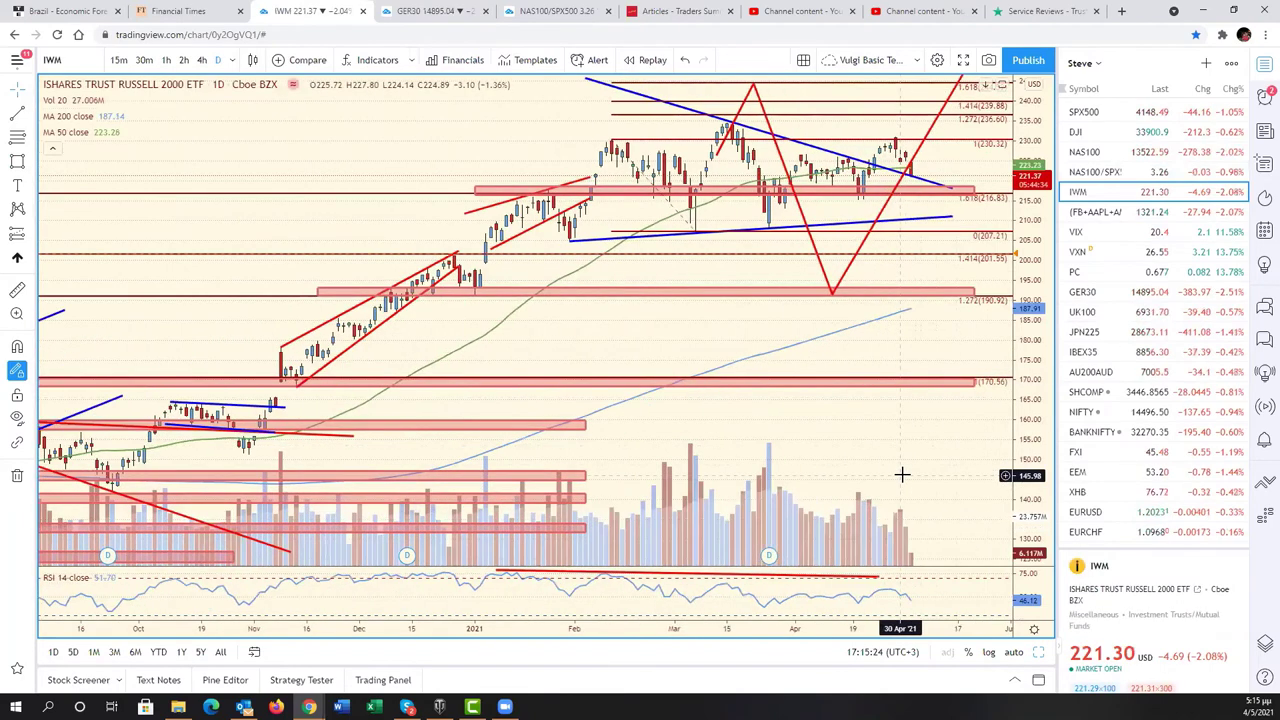
pyautogui.scroll(1, 905, 472)
pyautogui.moveTo(1024, 452); pyautogui.dragTo(1024, 510)
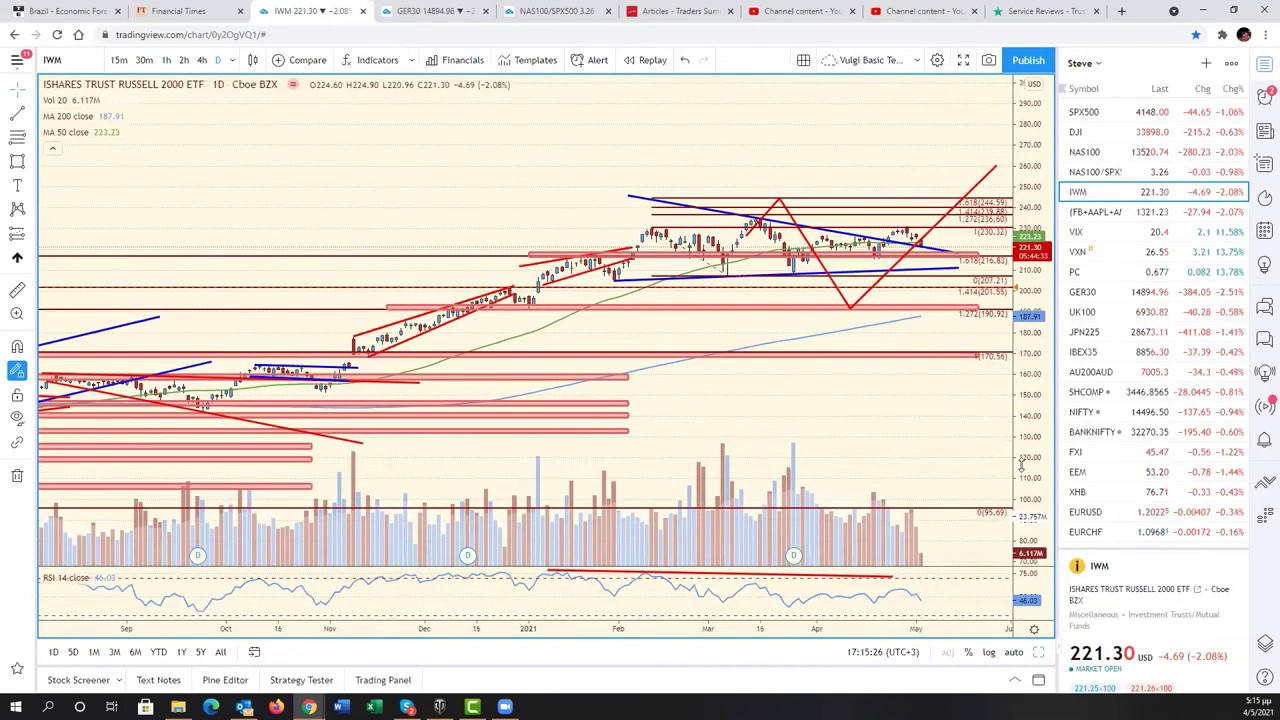
pyautogui.moveTo(931, 443); pyautogui.dragTo(886, 529)
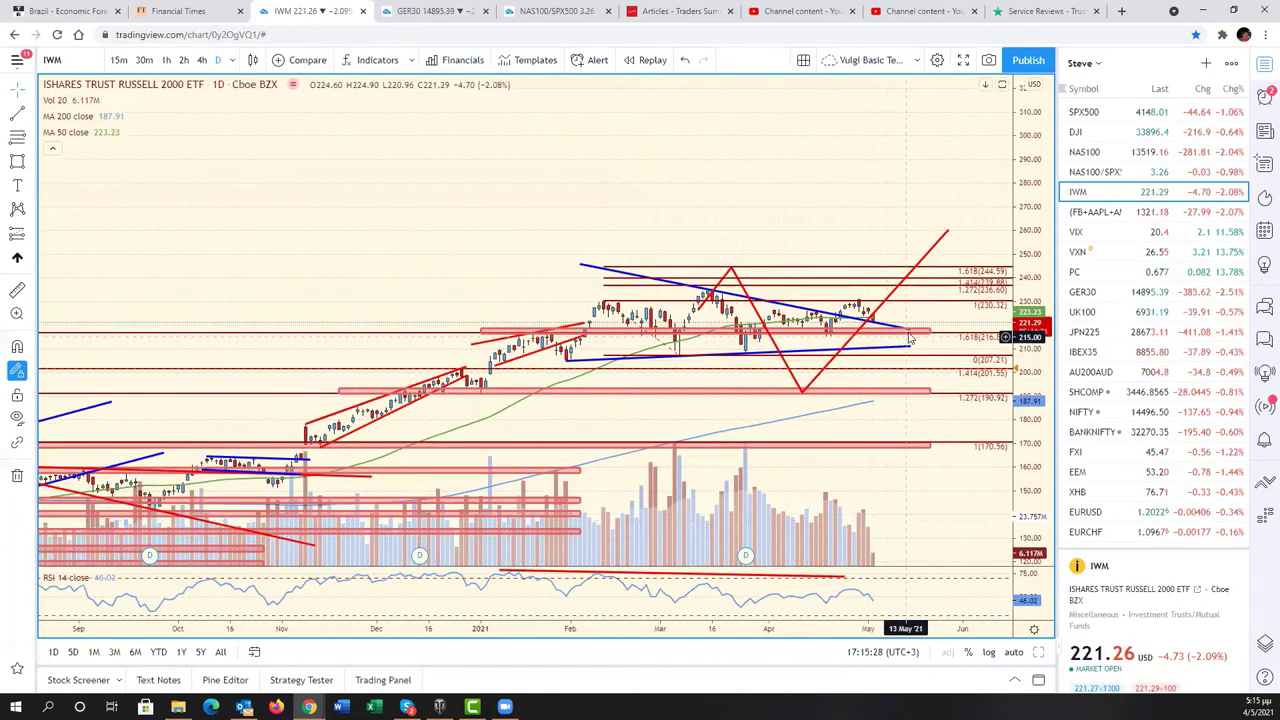
# Lengthen and re-angle the upper and lower blue trend lines further right
pyautogui.moveTo(906, 330); pyautogui.dragTo(947, 275)
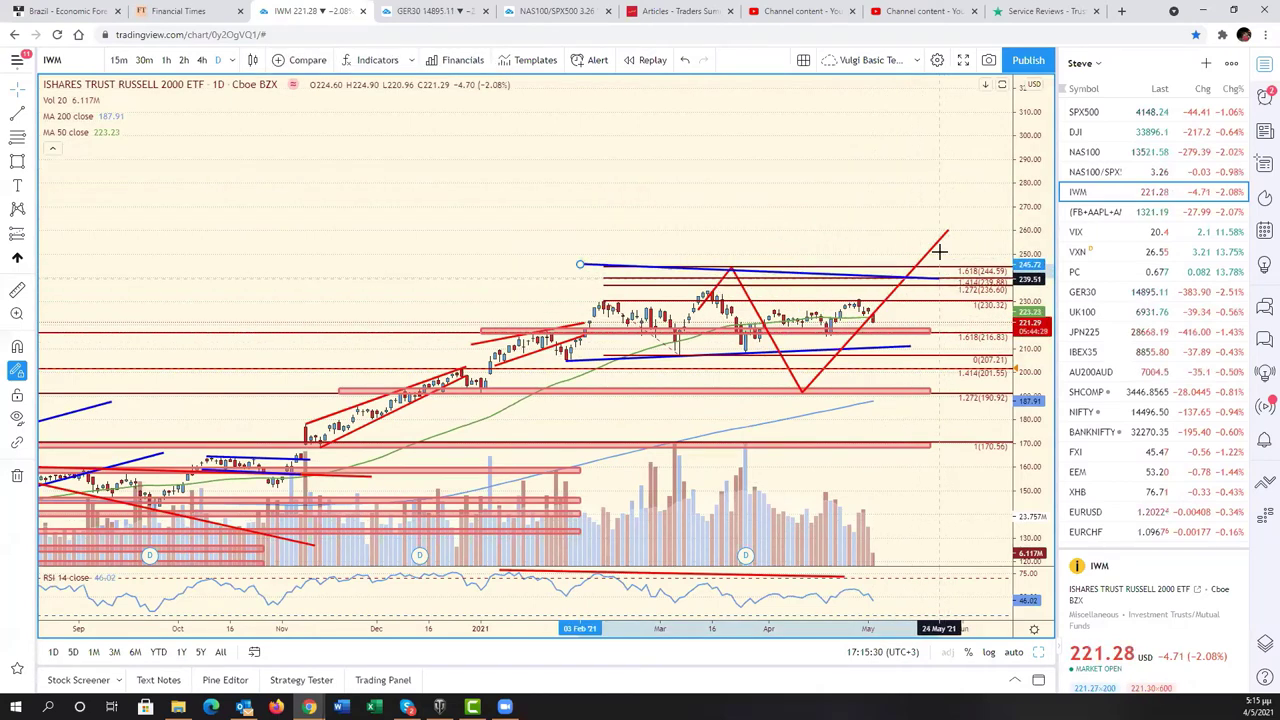
pyautogui.moveTo(947, 275)
pyautogui.mouseDown()
pyautogui.moveTo(680, 278)
pyautogui.moveTo(878, 320)
pyautogui.mouseUp()
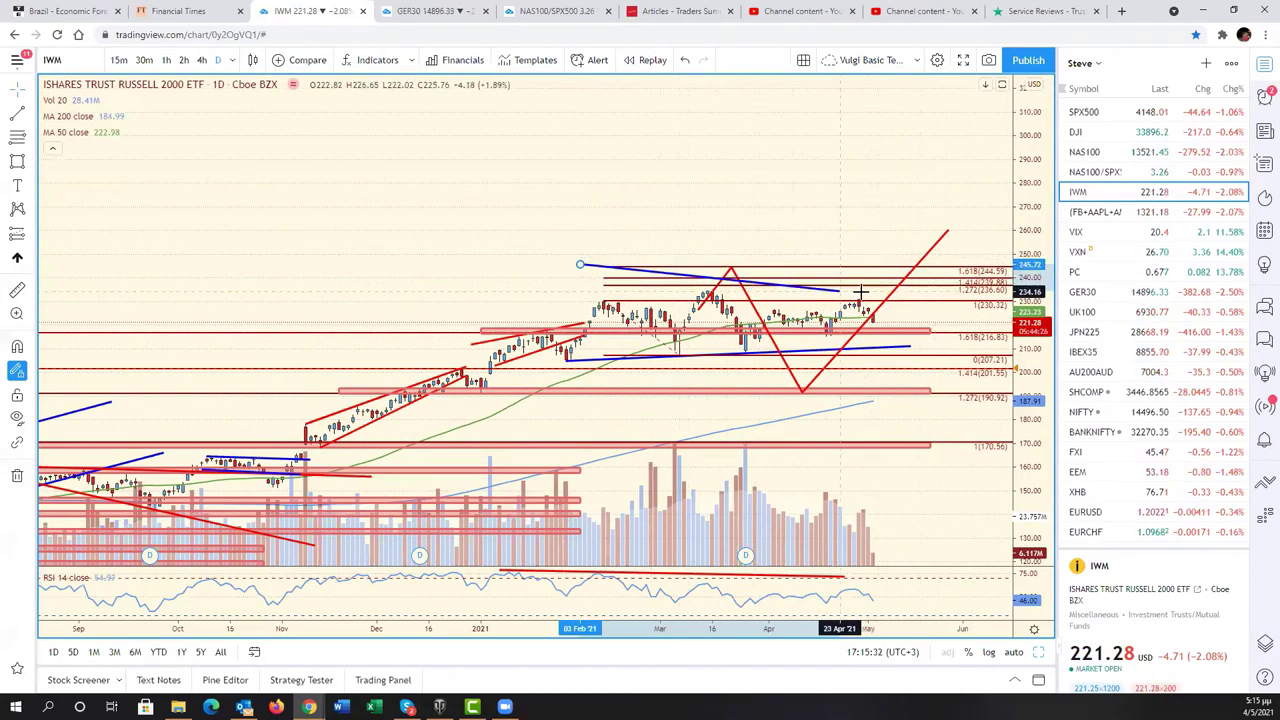
pyautogui.moveTo(878, 318); pyautogui.dragTo(918, 288)
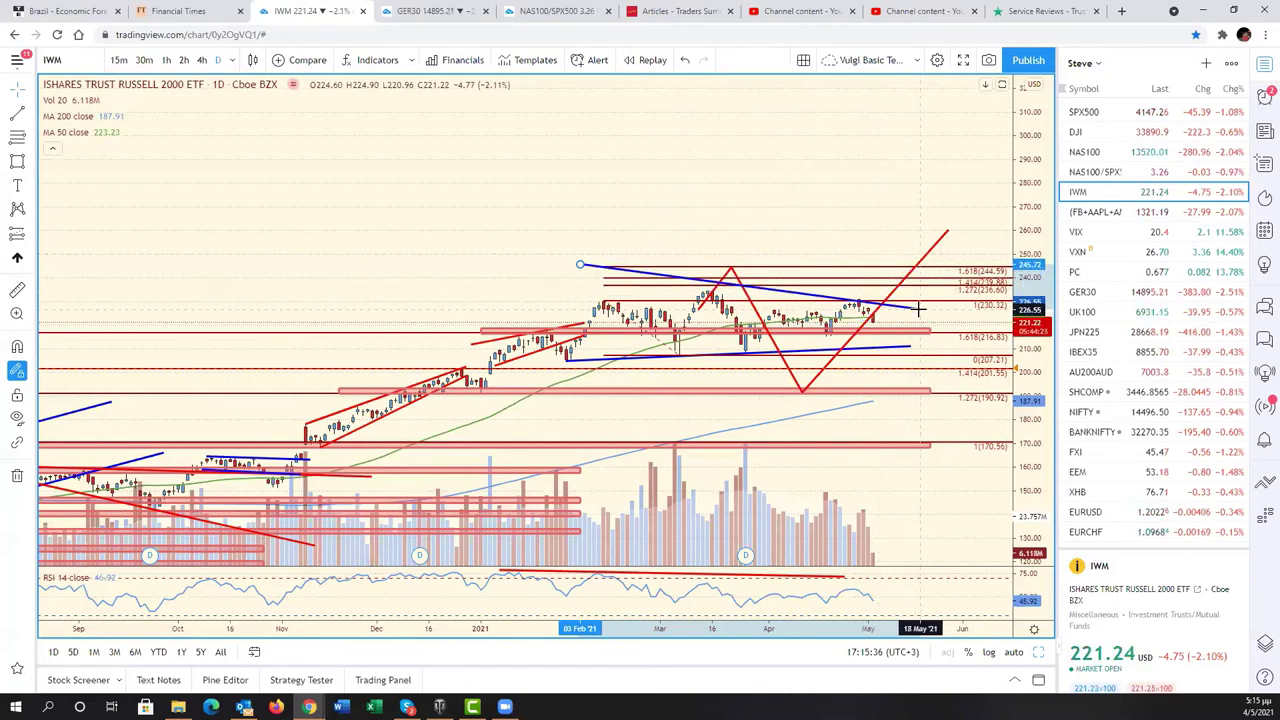
pyautogui.moveTo(918, 288)
pyautogui.mouseDown()
pyautogui.moveTo(925, 328)
pyautogui.moveTo(929, 305)
pyautogui.mouseUp()
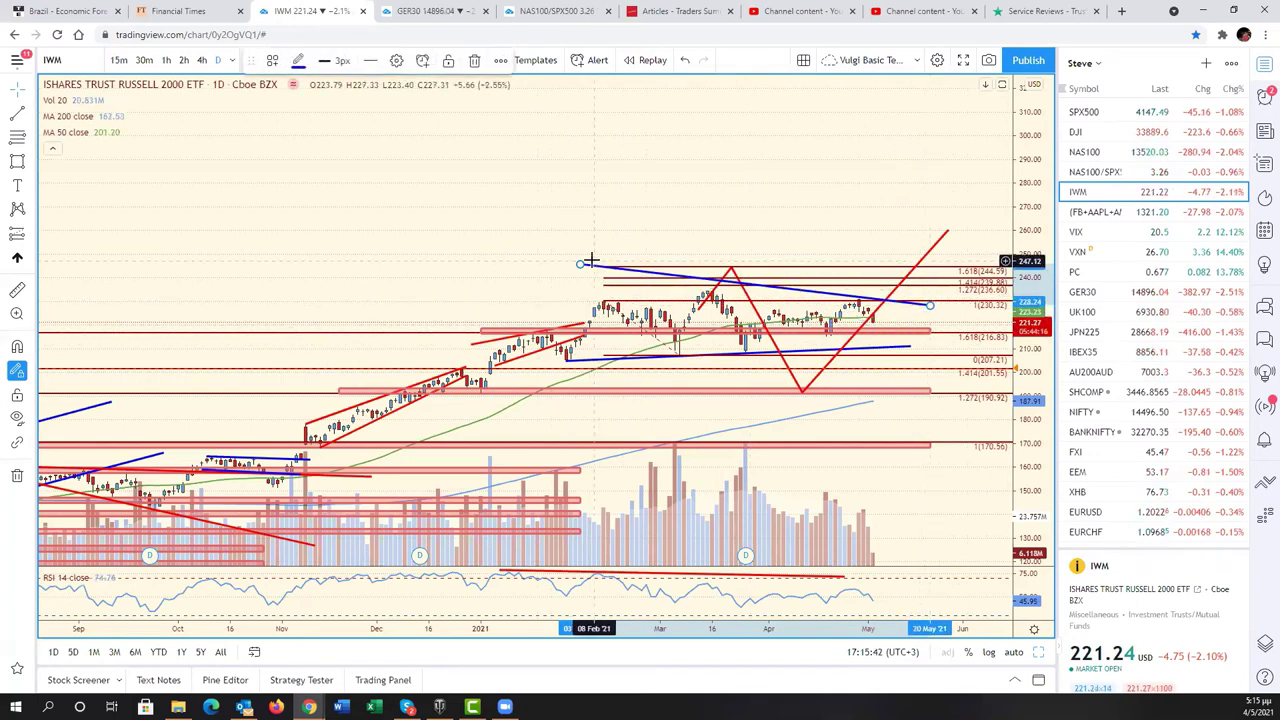
pyautogui.moveTo(580, 265); pyautogui.dragTo(551, 278)
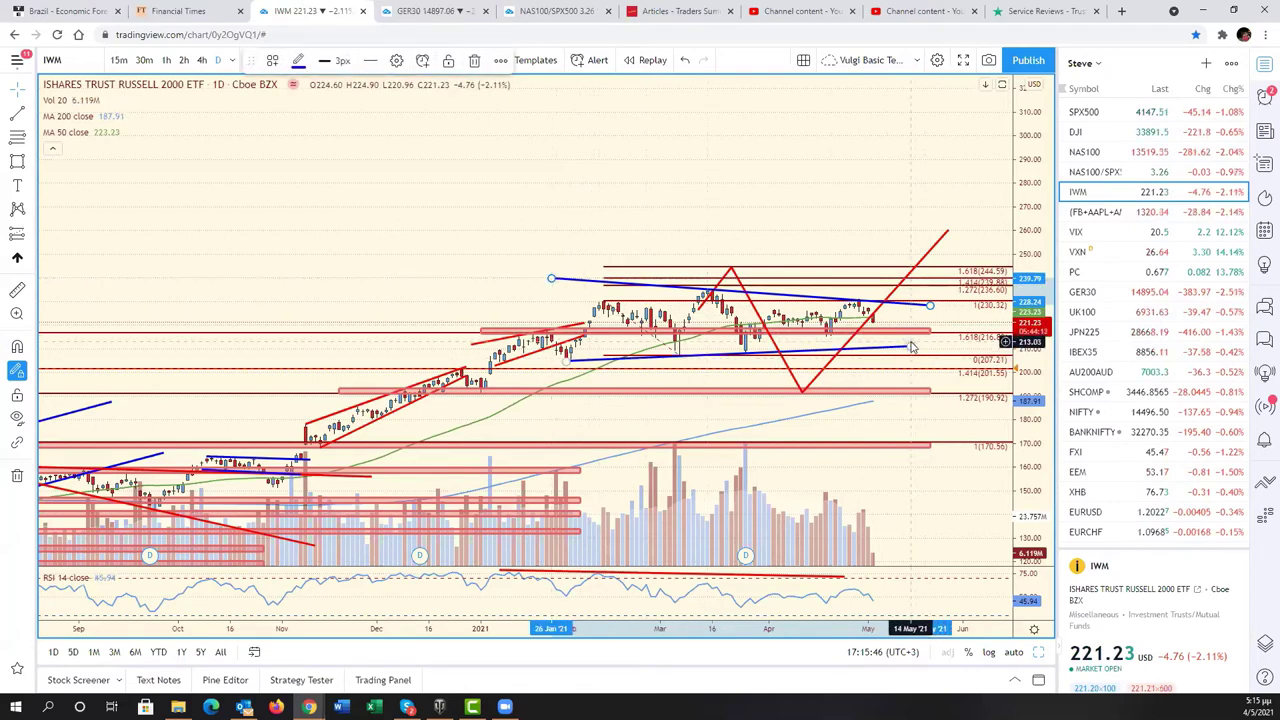
pyautogui.moveTo(908, 346); pyautogui.dragTo(929, 348)
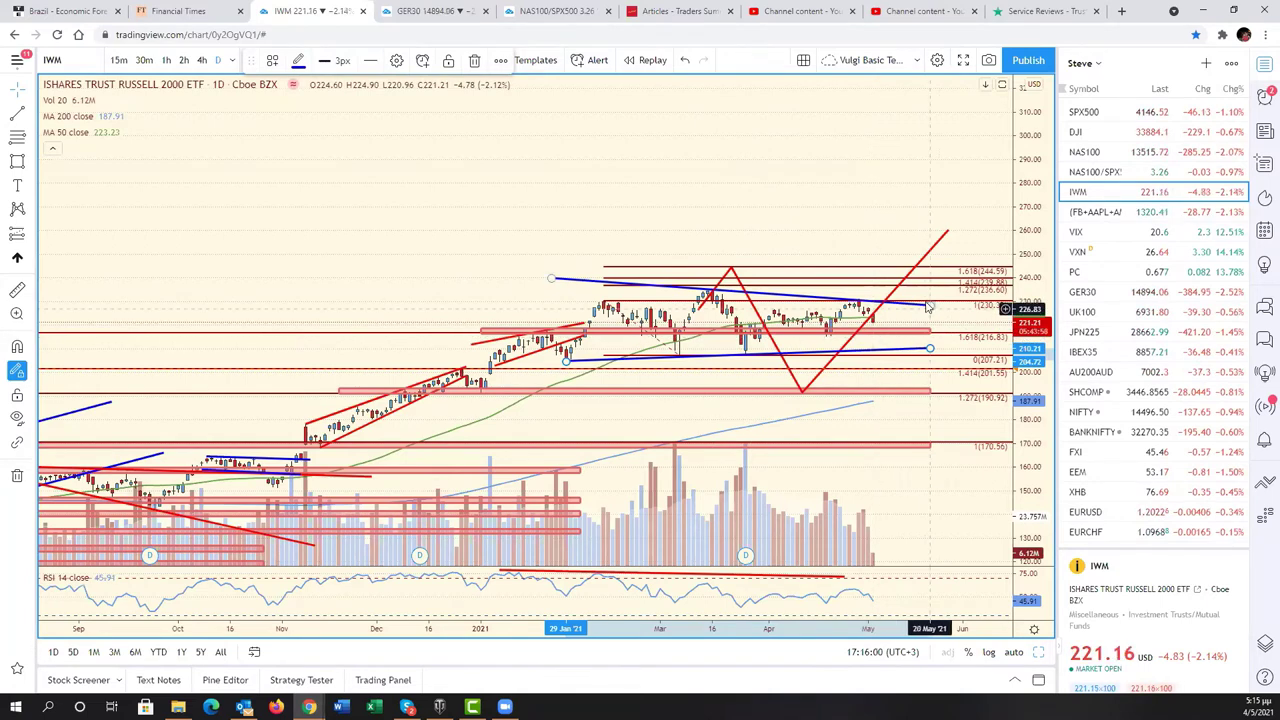
pyautogui.moveTo(929, 305)
pyautogui.mouseDown()
pyautogui.moveTo(932, 318)
pyautogui.moveTo(934, 303)
pyautogui.mouseUp()
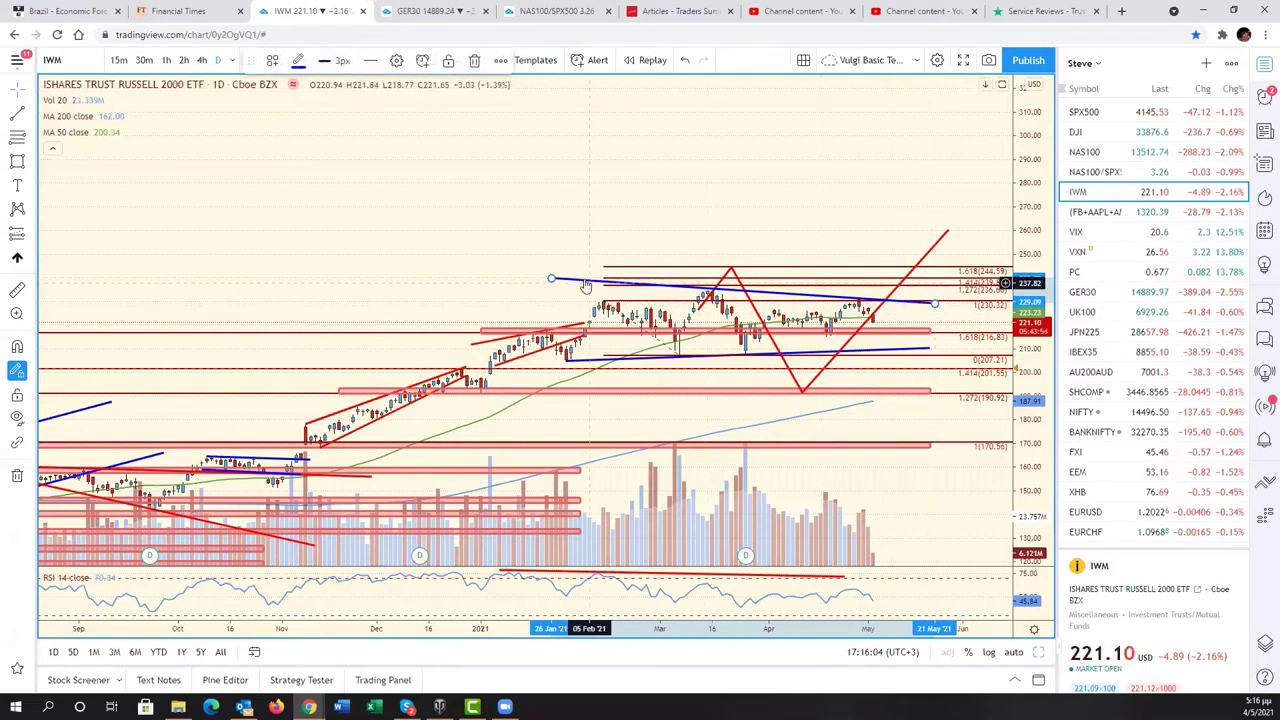
pyautogui.moveTo(551, 278); pyautogui.dragTo(561, 279)
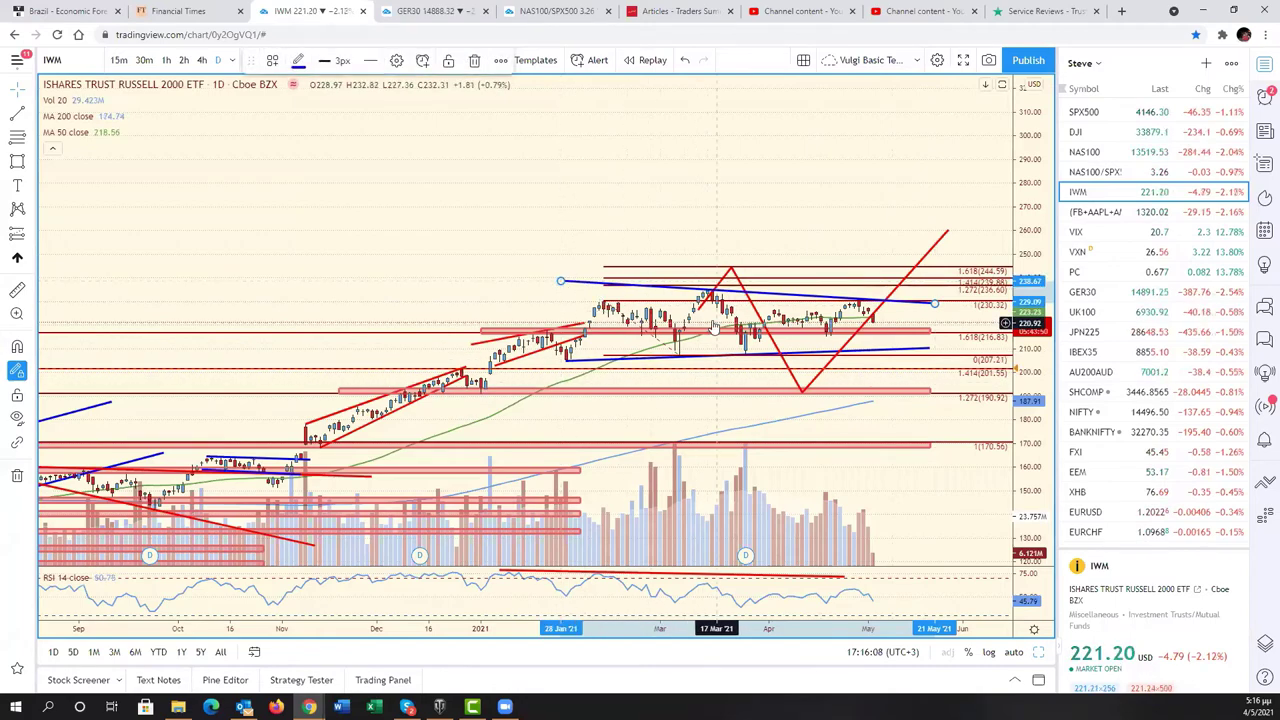
pyautogui.scroll(-5, 850, 420)
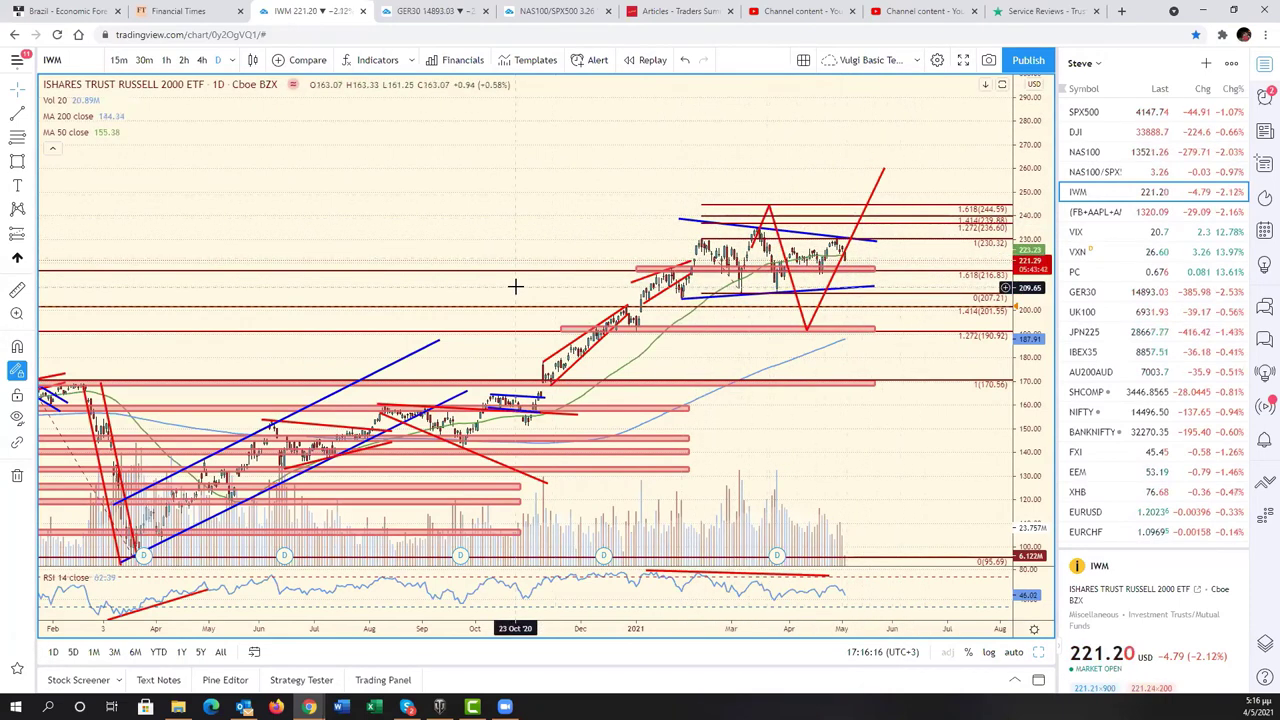
# Draw a new red trend line rising to about 259
pyautogui.click(17, 113)
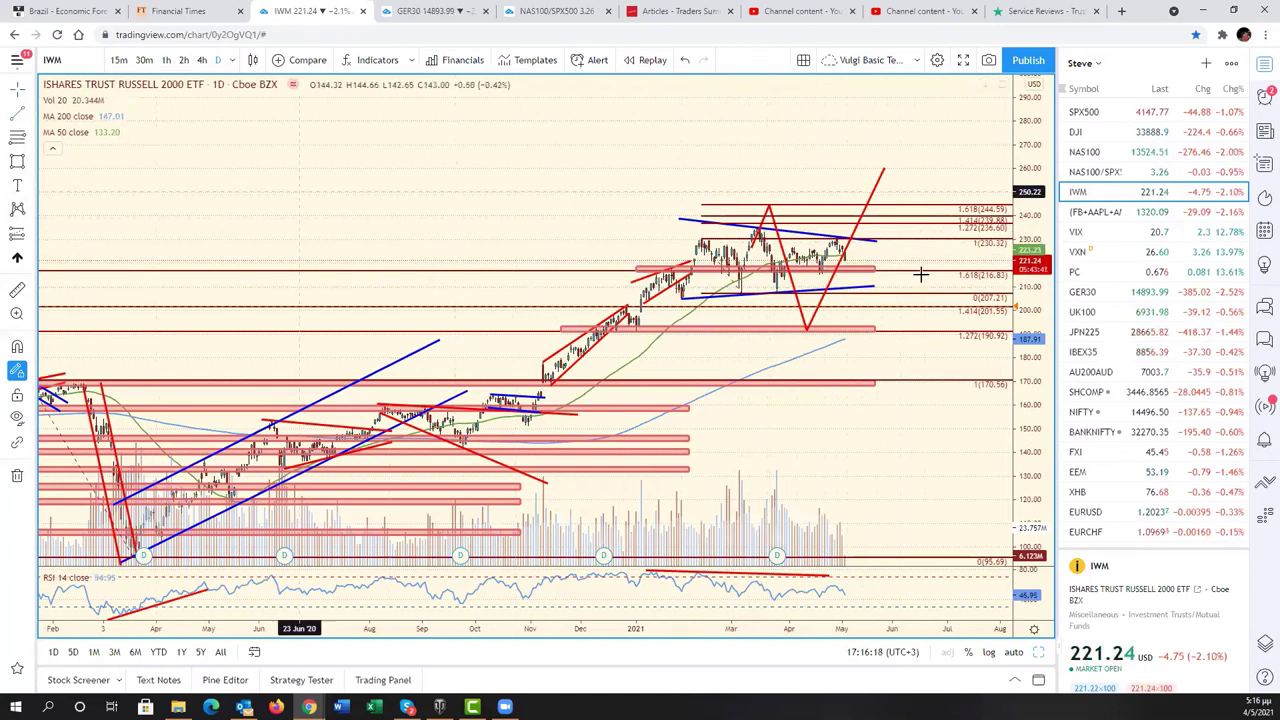
pyautogui.click(860, 240)
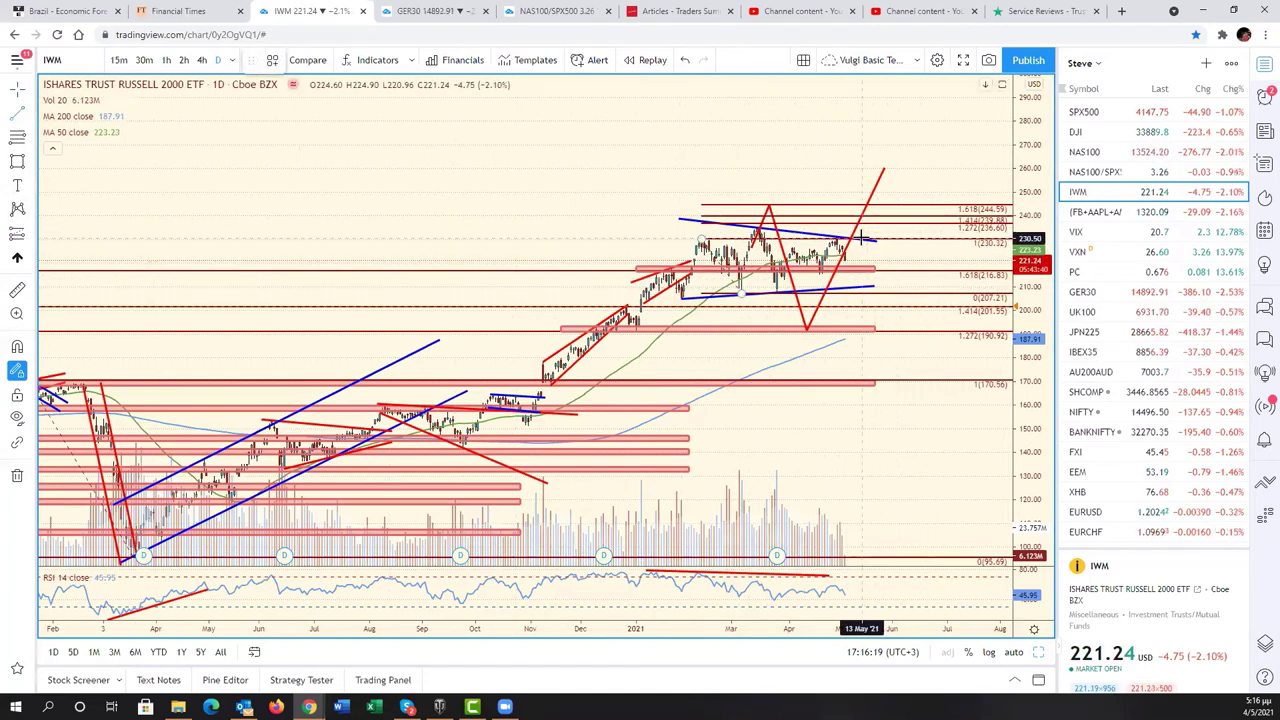
pyautogui.click(897, 168)
# Delete both red legs of the V projection
pyautogui.click(794, 290)
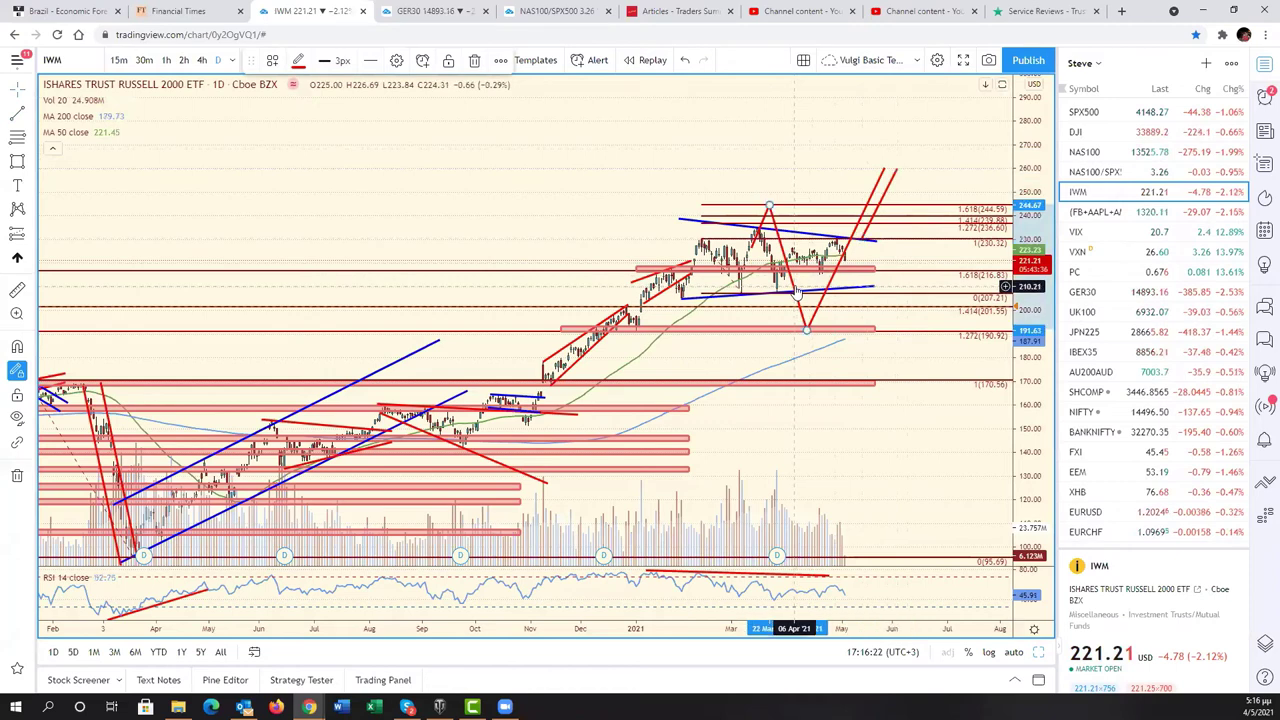
pyautogui.press('Delete')
pyautogui.click(842, 263)
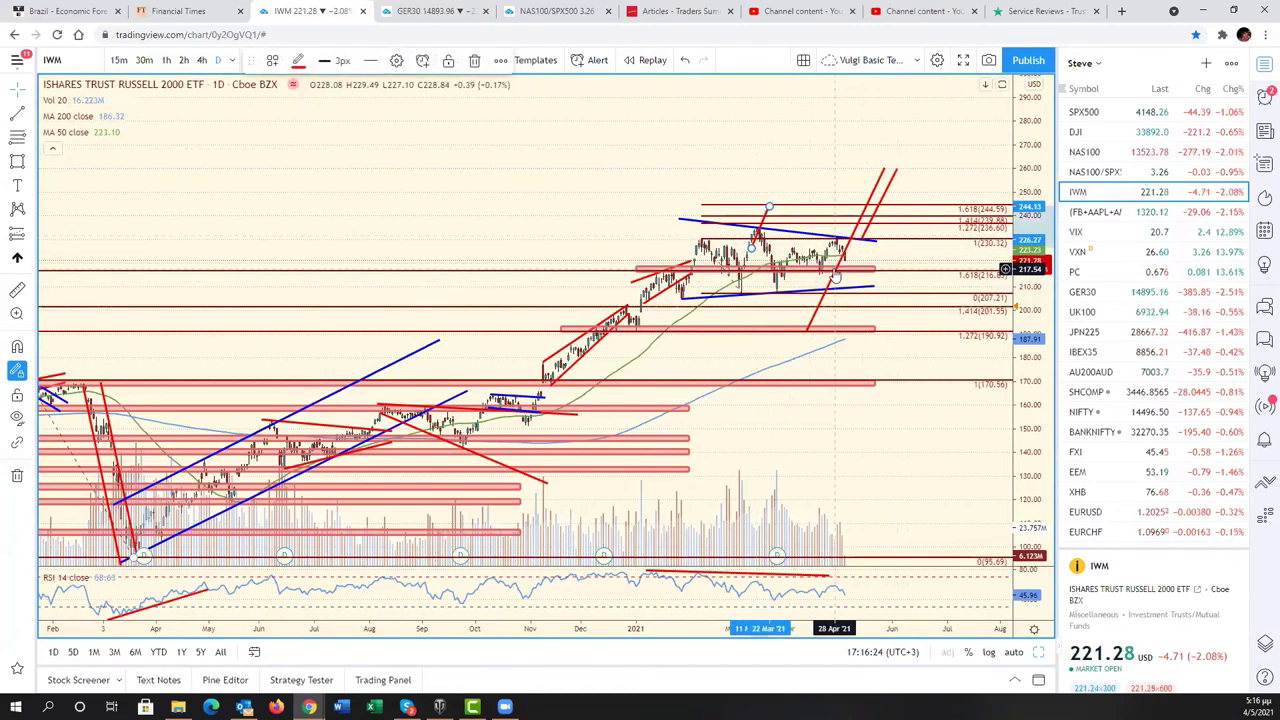
pyautogui.press('Delete')
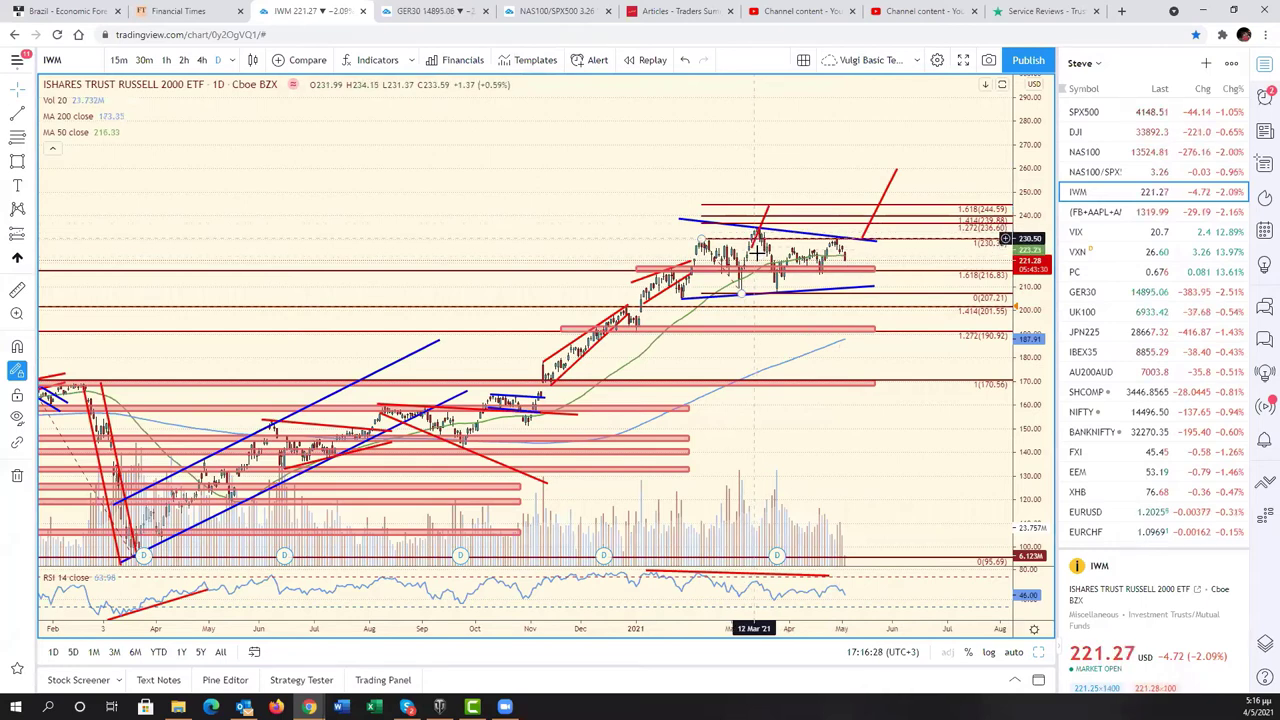
# Draw a red line falling from the lower blue trend line toward about 188
pyautogui.click(862, 291)
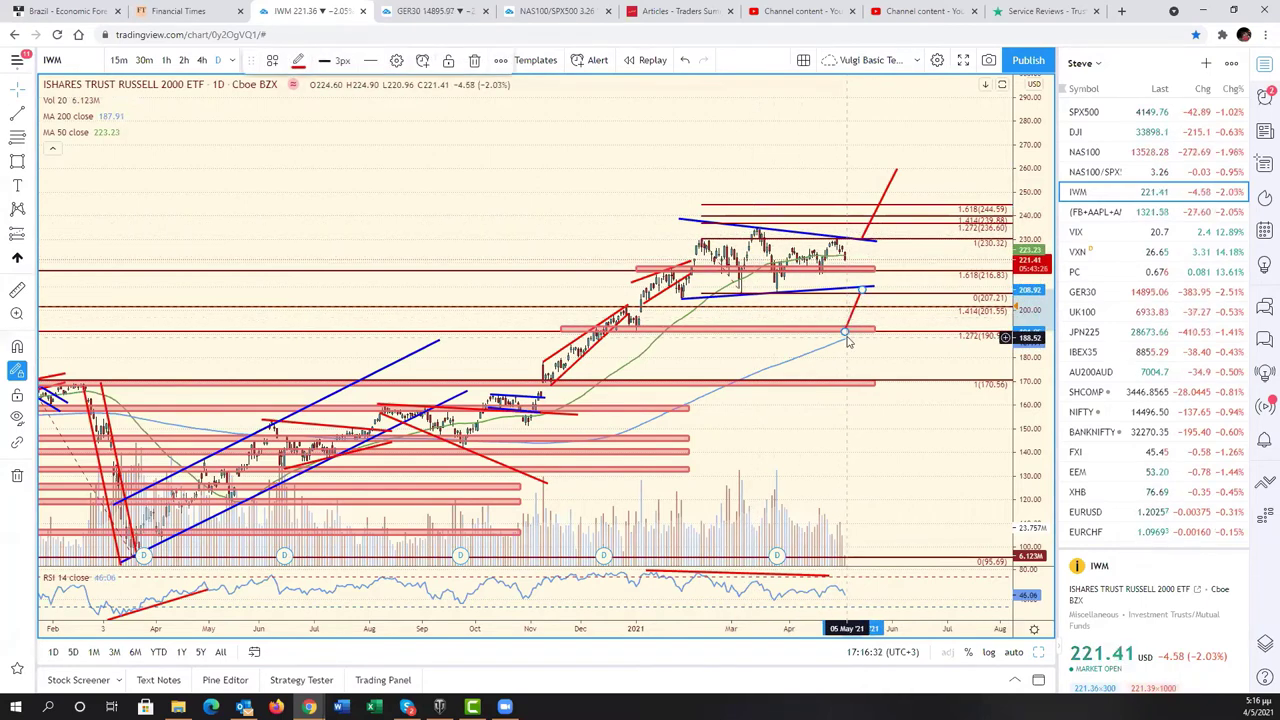
pyautogui.click(897, 354)
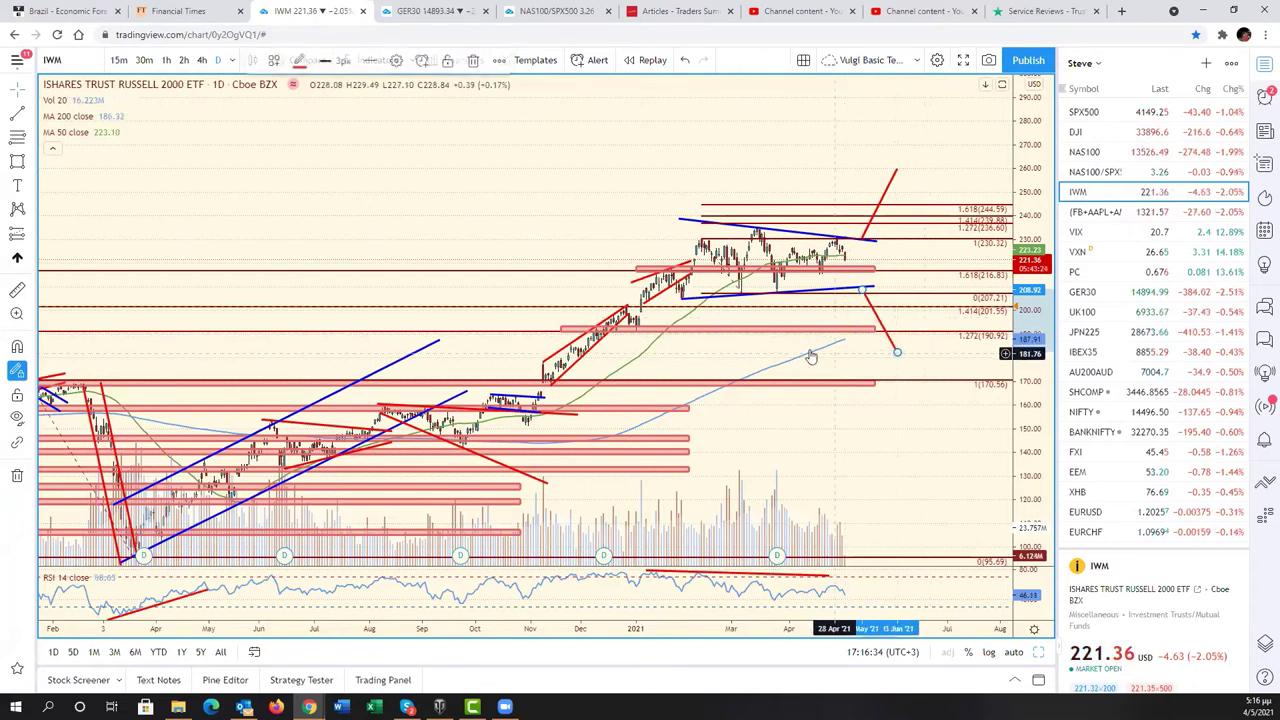
pyautogui.click(33, 160)
pyautogui.click(86, 188)
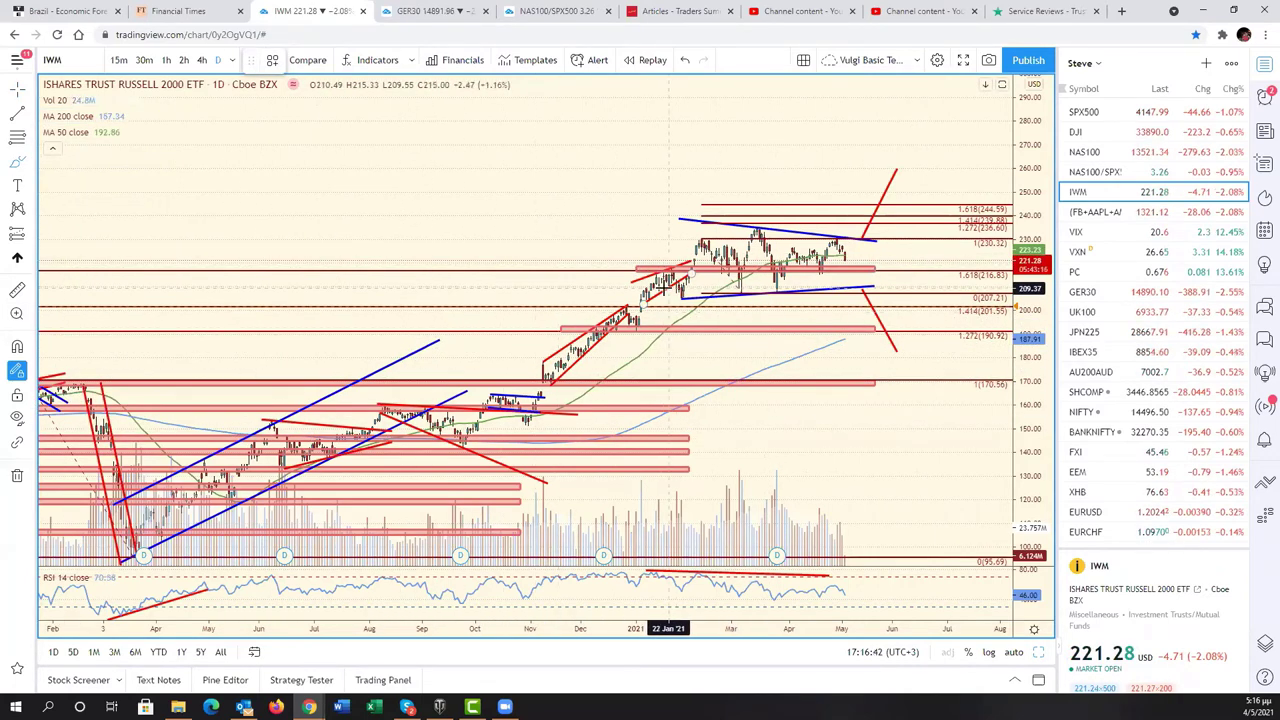
# Highlight a green path over the recent peak and extend it down below the lower trendline
pyautogui.moveTo(662, 272); pyautogui.dragTo(763, 224)
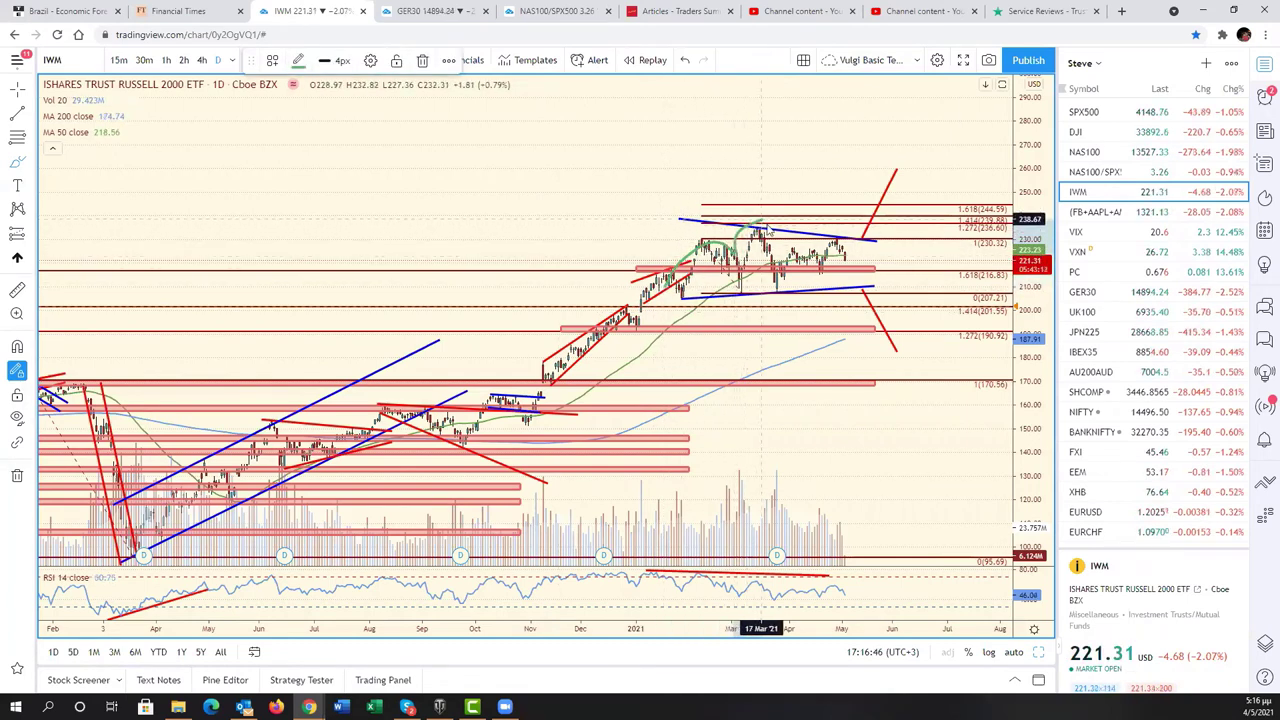
pyautogui.moveTo(763, 224)
pyautogui.mouseDown()
pyautogui.moveTo(778, 254)
pyautogui.moveTo(872, 287)
pyautogui.mouseUp()
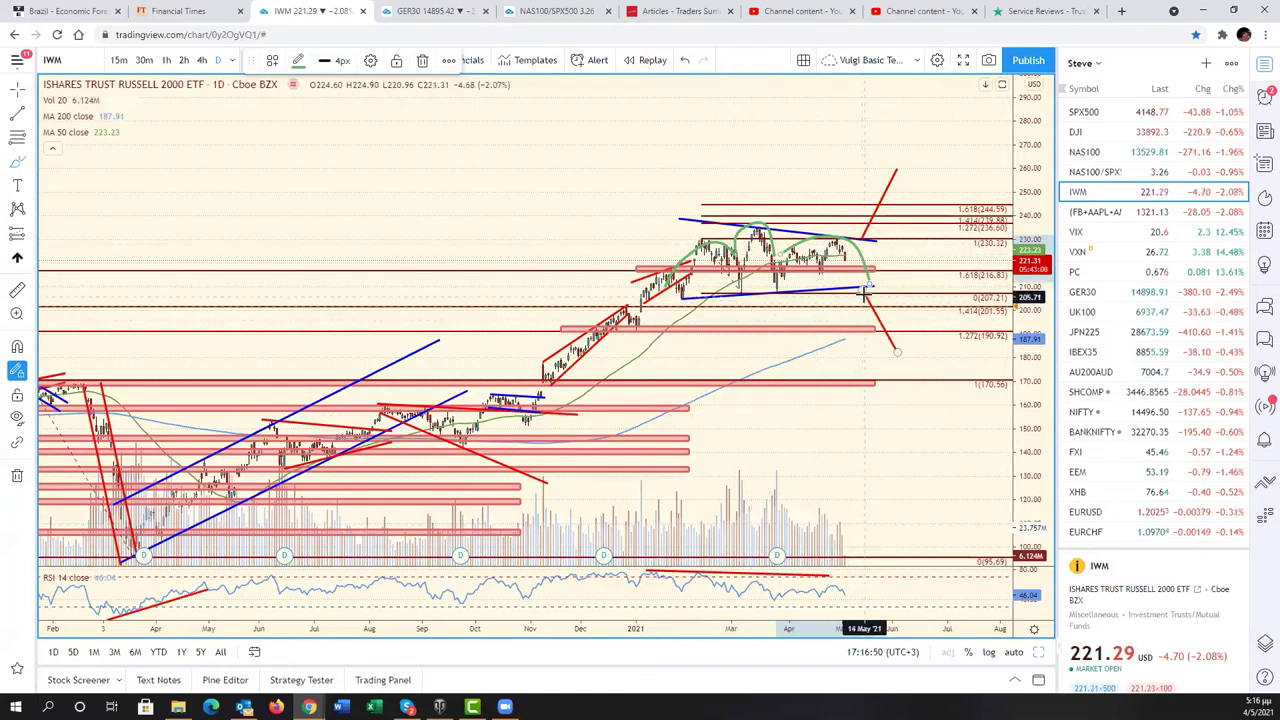
pyautogui.moveTo(862, 292); pyautogui.dragTo(886, 372)
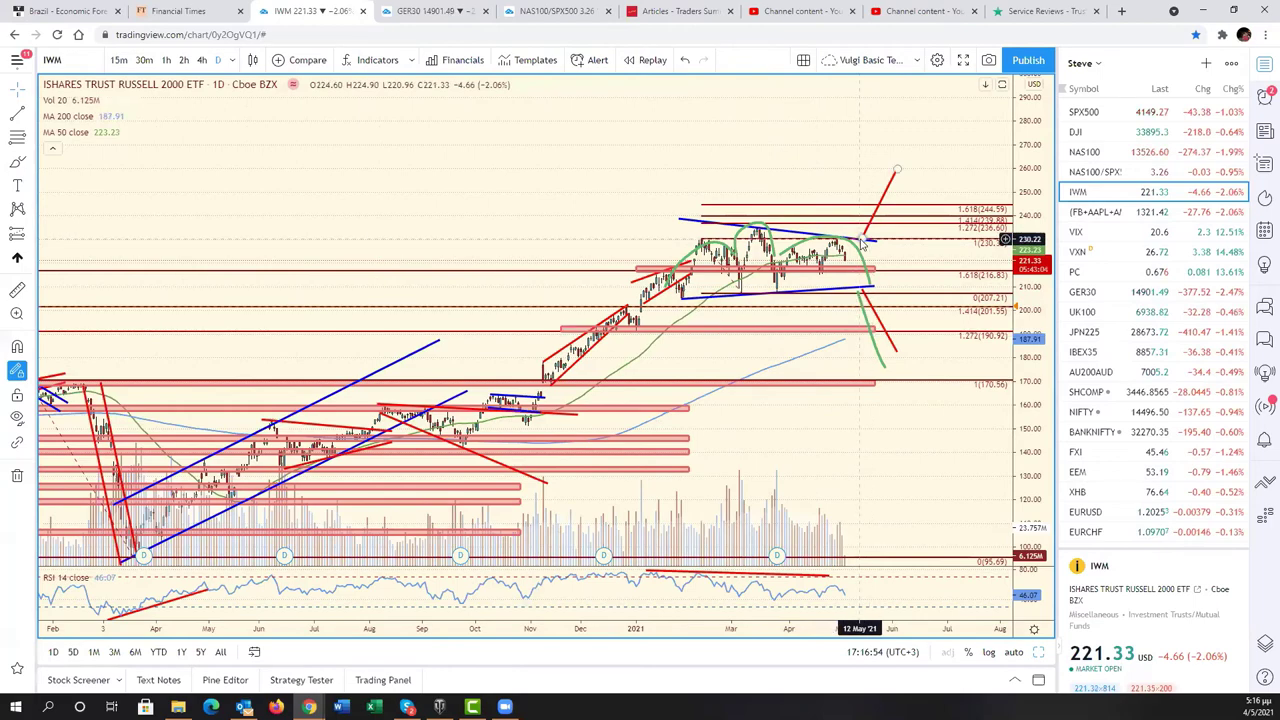
# Zoom in and select the red price zone and lower blue trendline to check their levels
pyautogui.scroll(3, 818, 360)
pyautogui.scroll(1, 808, 362)
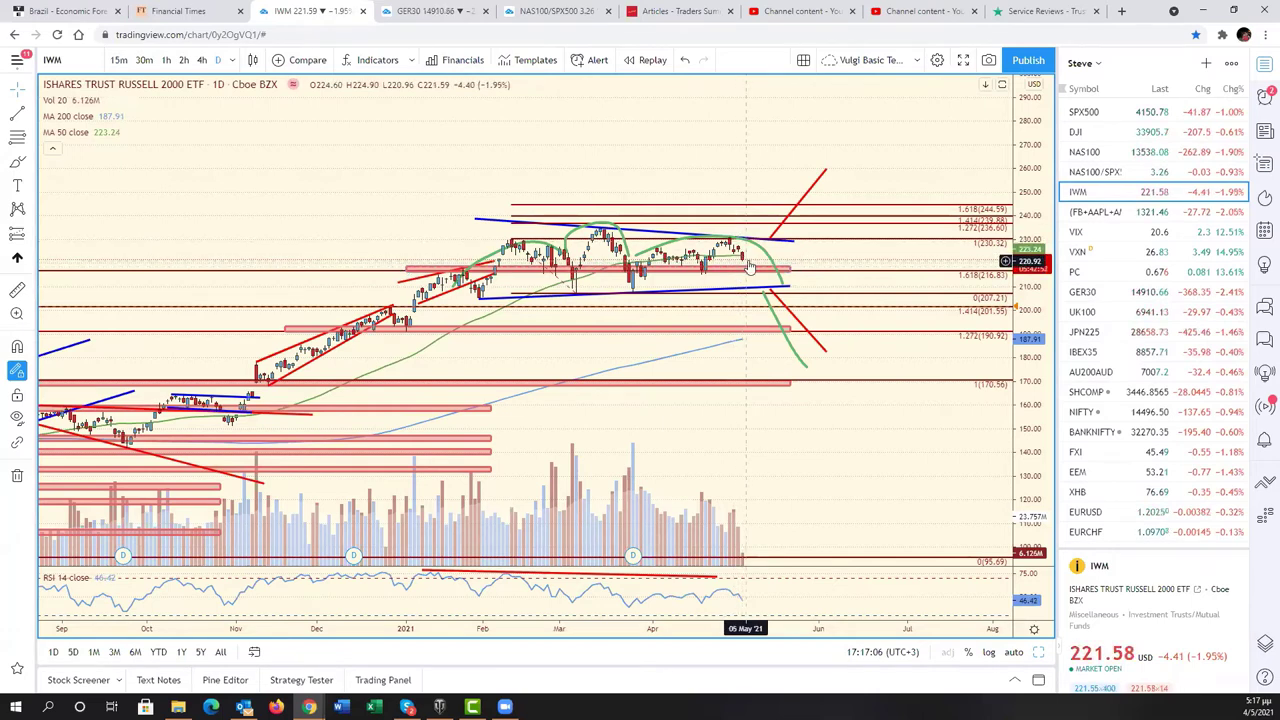
pyautogui.click(750, 268)
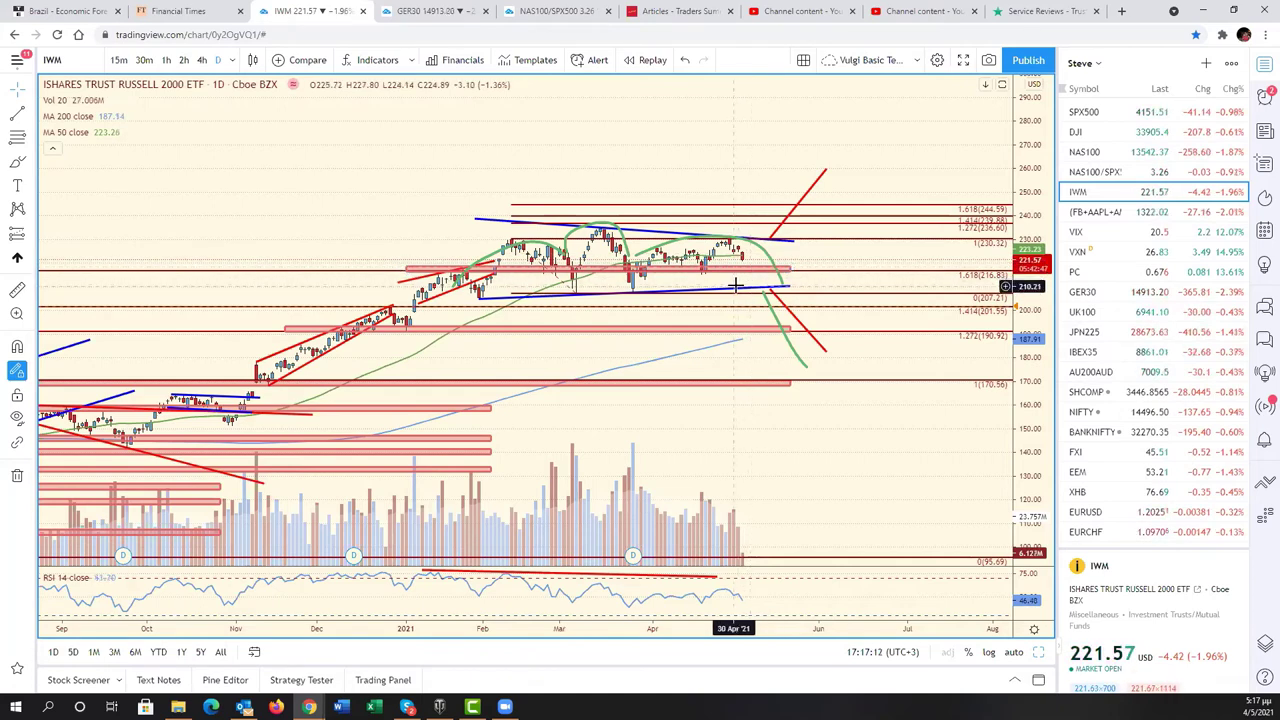
pyautogui.click(740, 290)
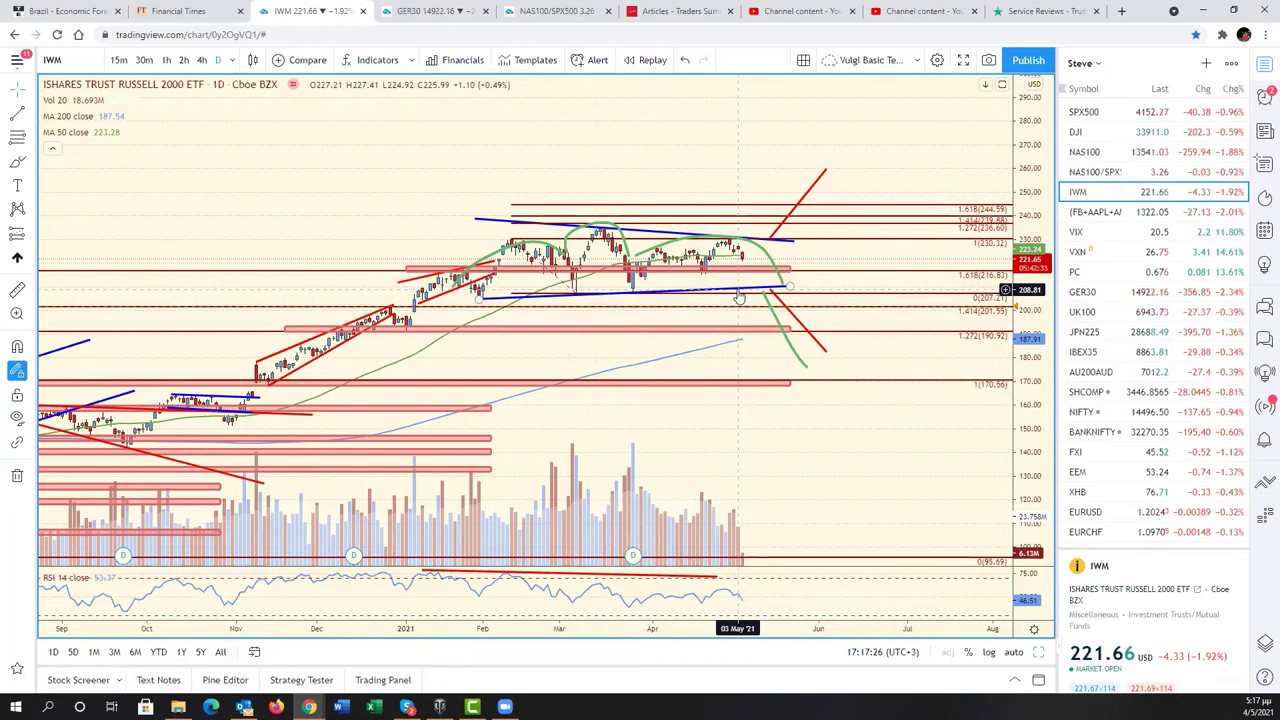
pyautogui.scroll(-3, 709, 429)
pyautogui.scroll(-3, 871, 480)
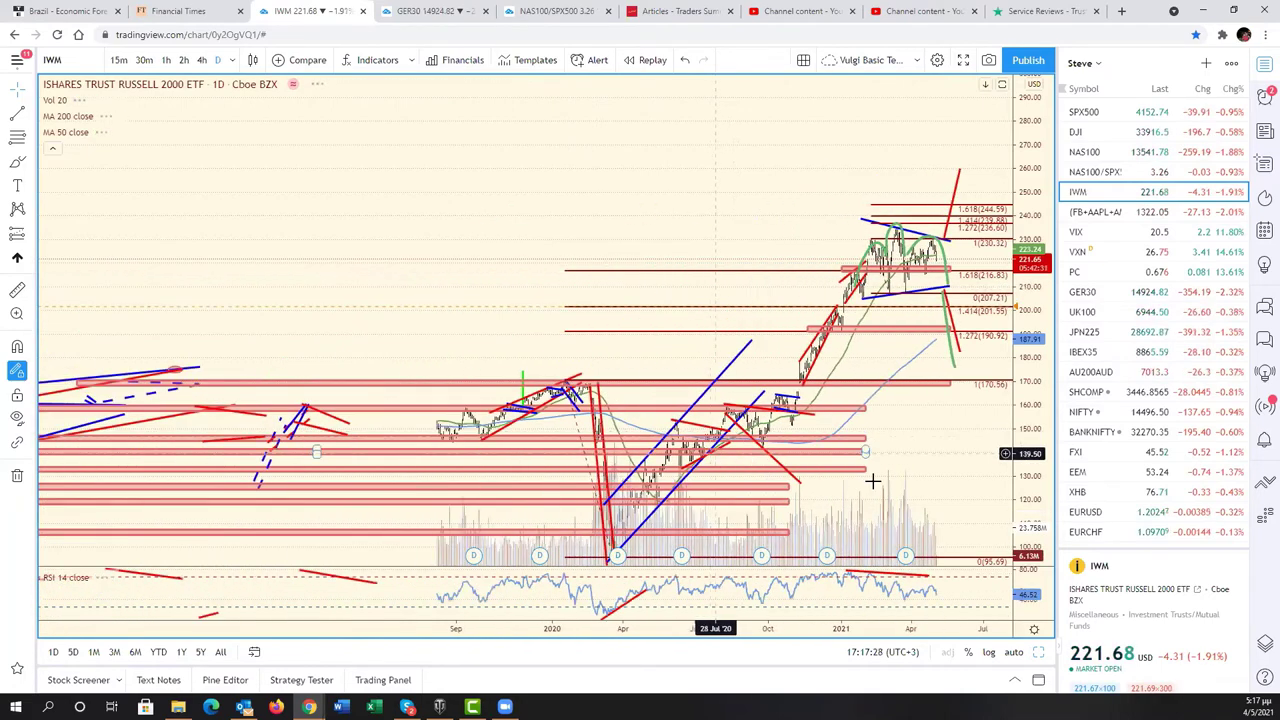
pyautogui.scroll(-3, 960, 508)
pyautogui.scroll(-2, 940, 460)
pyautogui.scroll(-2, 931, 425)
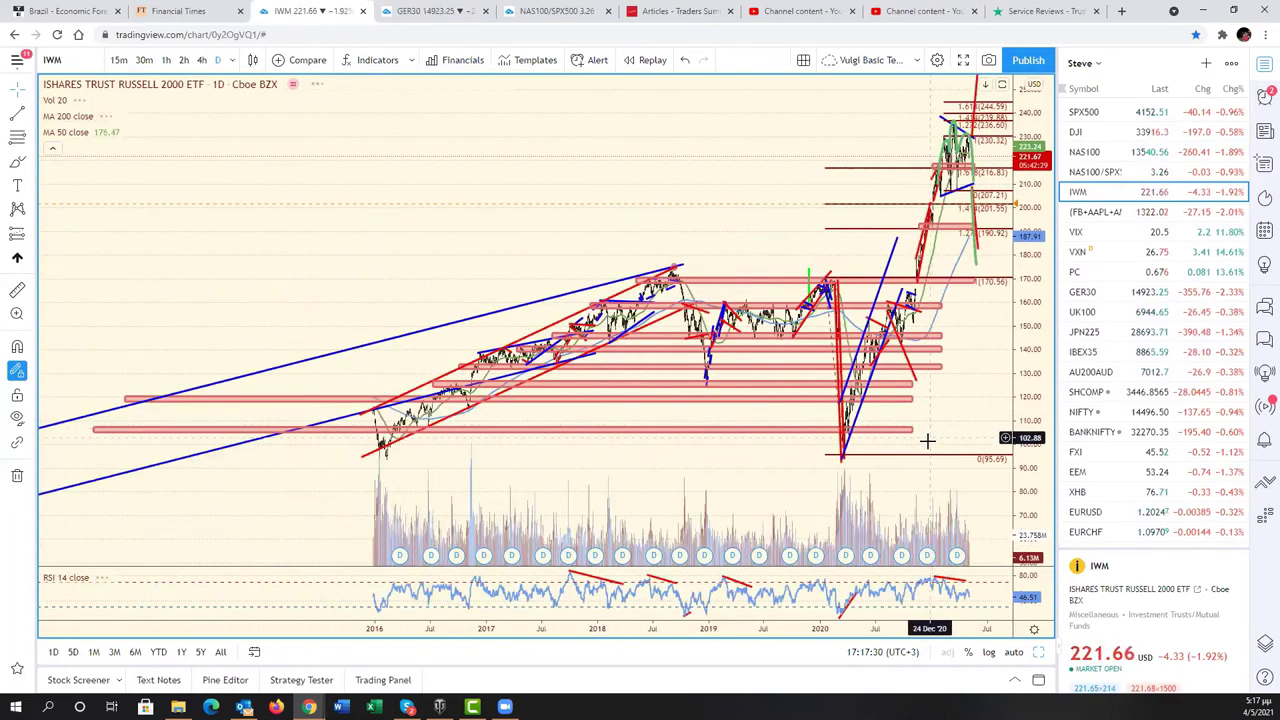
pyautogui.scroll(2, 920, 436)
pyautogui.scroll(2, 914, 434)
pyautogui.scroll(2, 814, 403)
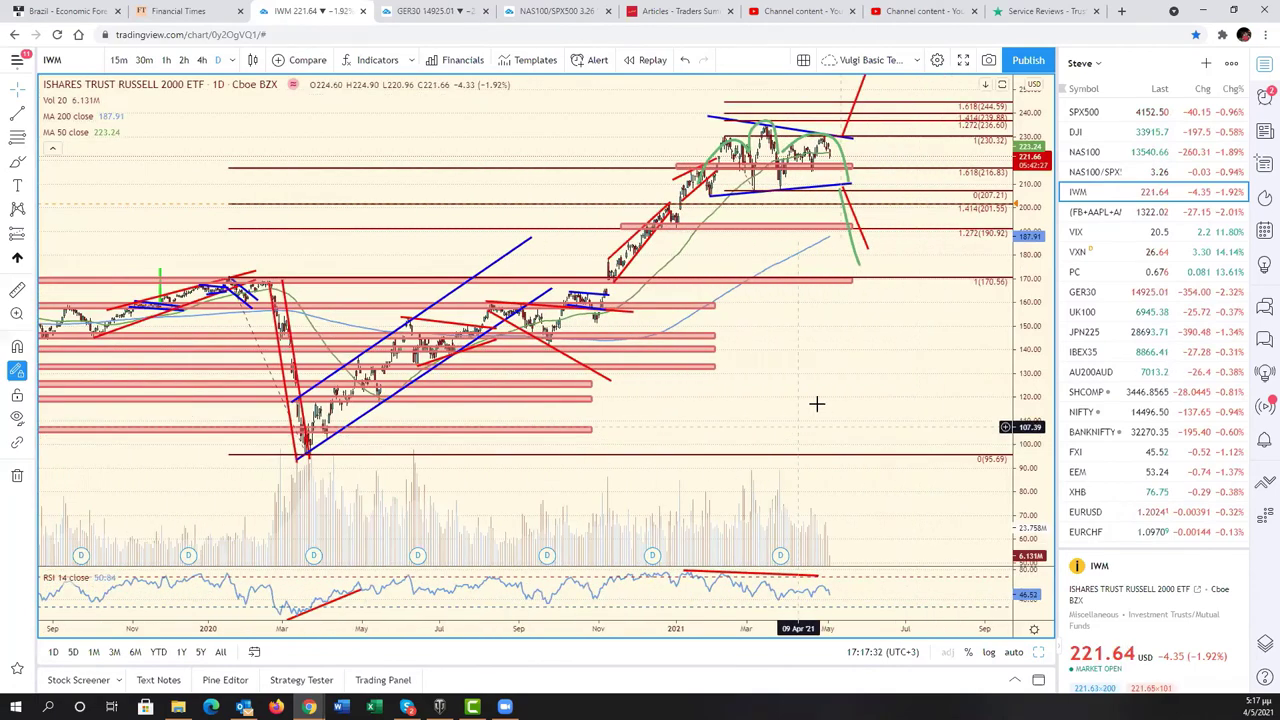
pyautogui.scroll(2, 817, 403)
pyautogui.scroll(2, 869, 491)
pyautogui.scroll(2, 869, 491)
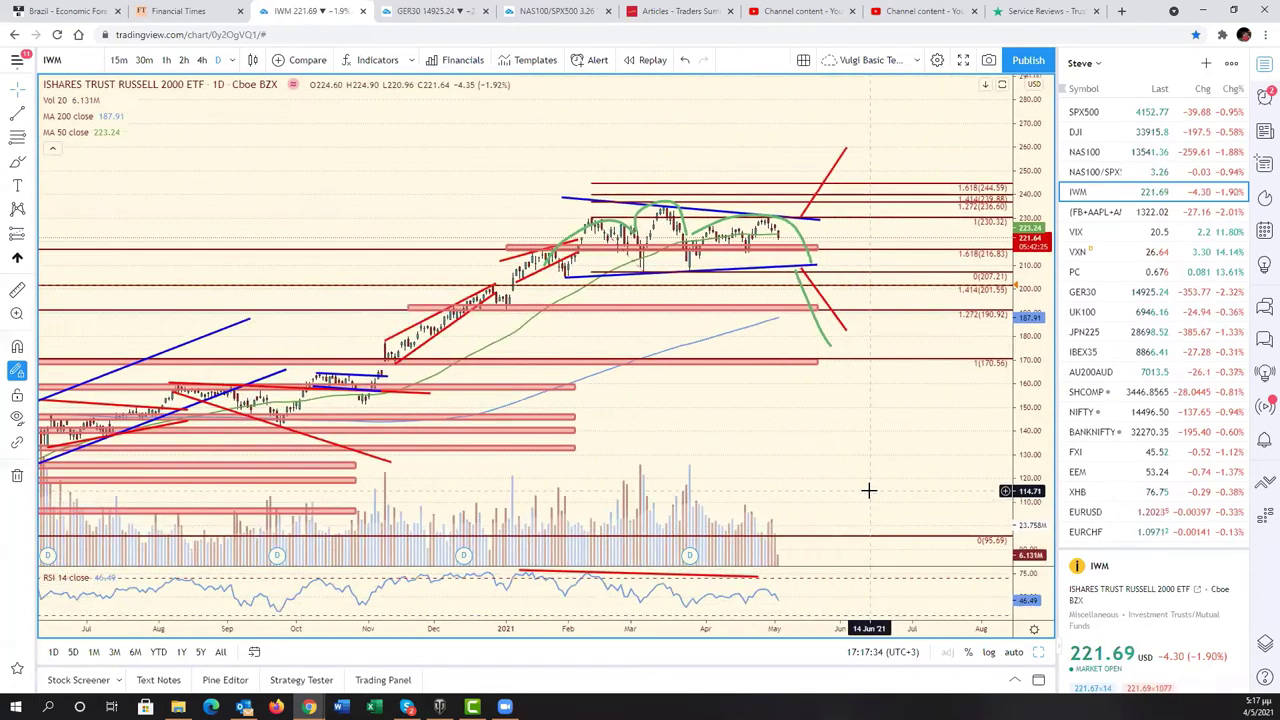
pyautogui.scroll(2, 869, 491)
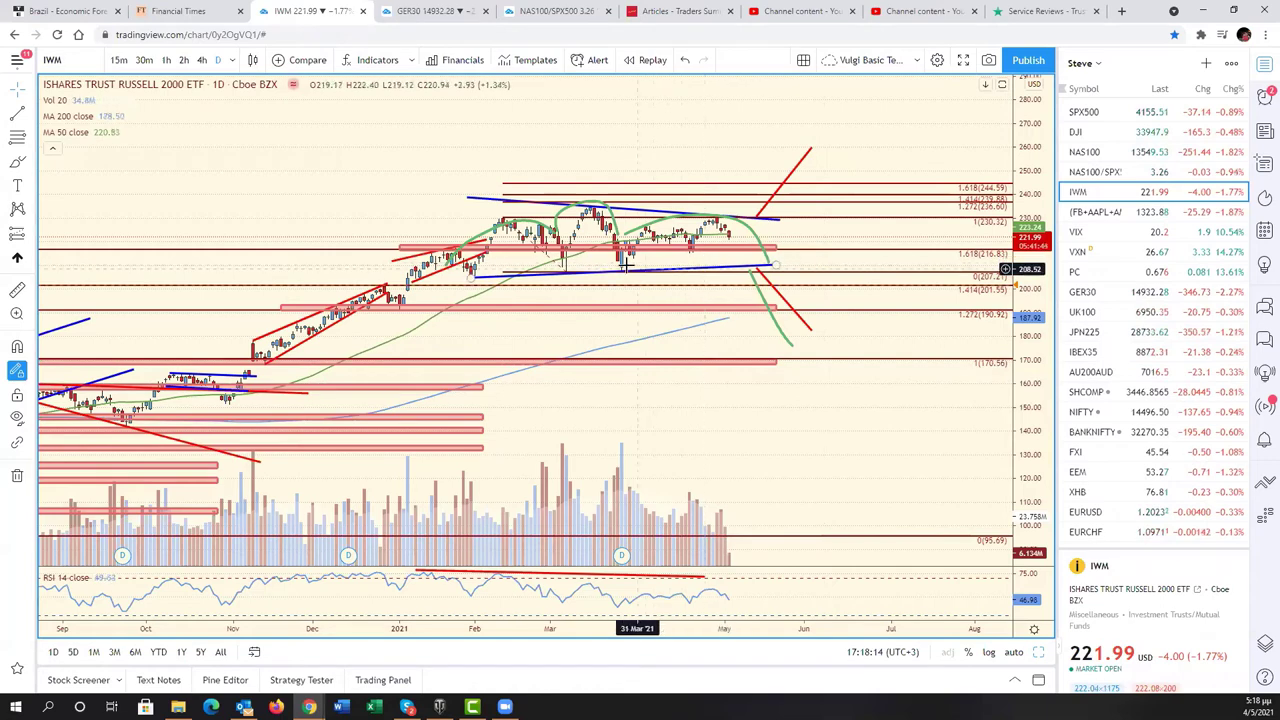
# Select the lower blue trendline, then switch to the NAS100/SPX500 ratio chart tab
pyautogui.click(708, 271)
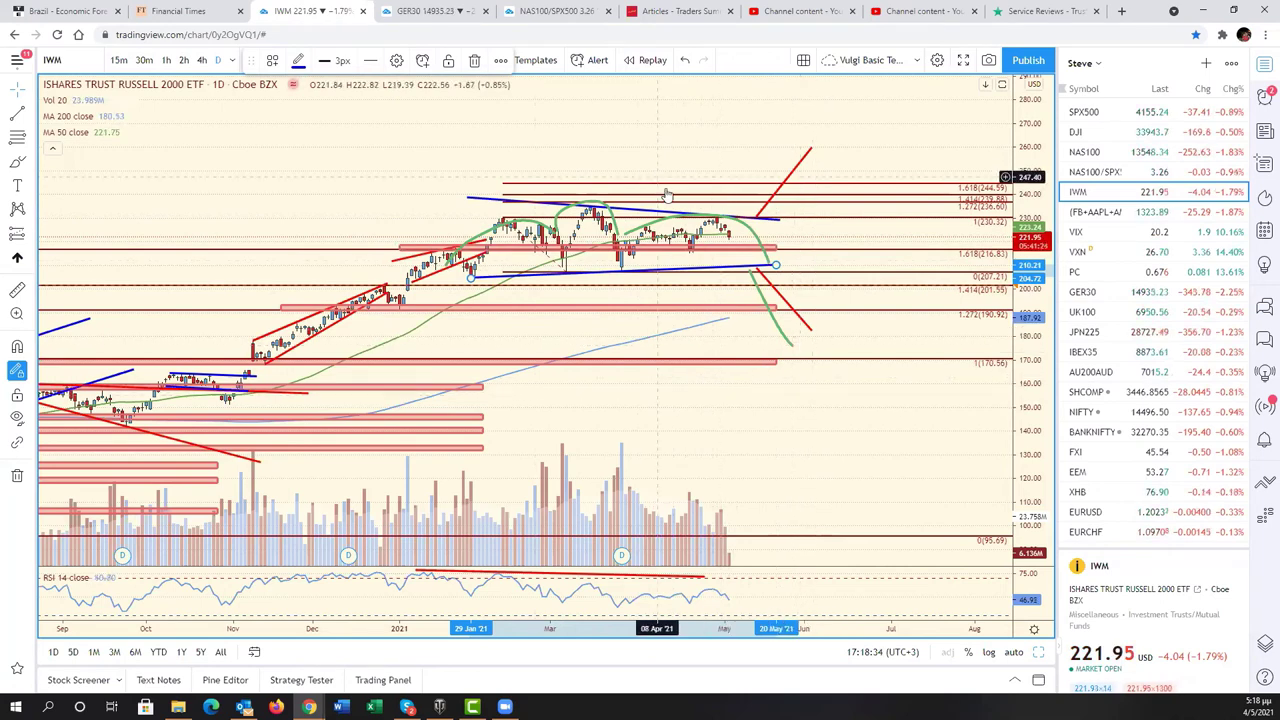
pyautogui.click(540, 8)
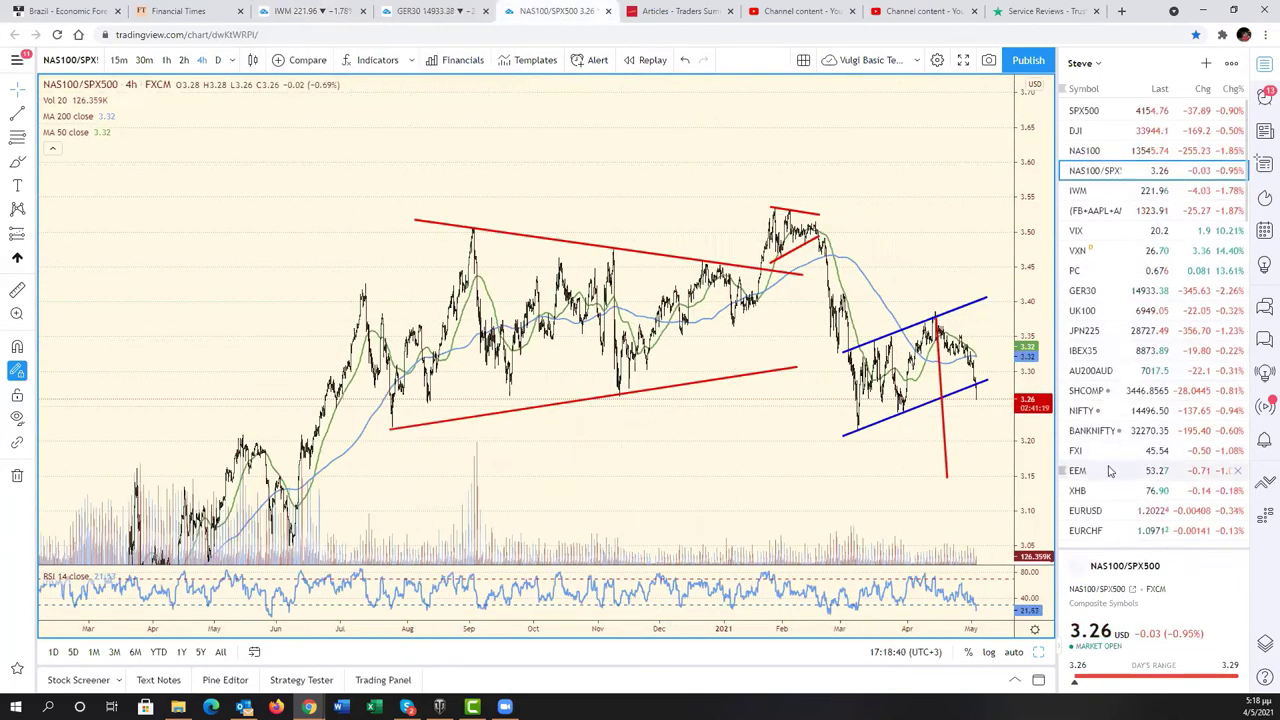
# Load IWM from the watchlist on the 4-hour chart and zoom in on January–May
pyautogui.scroll(-2, 1117, 430)
pyautogui.scroll(2, 1119, 428)
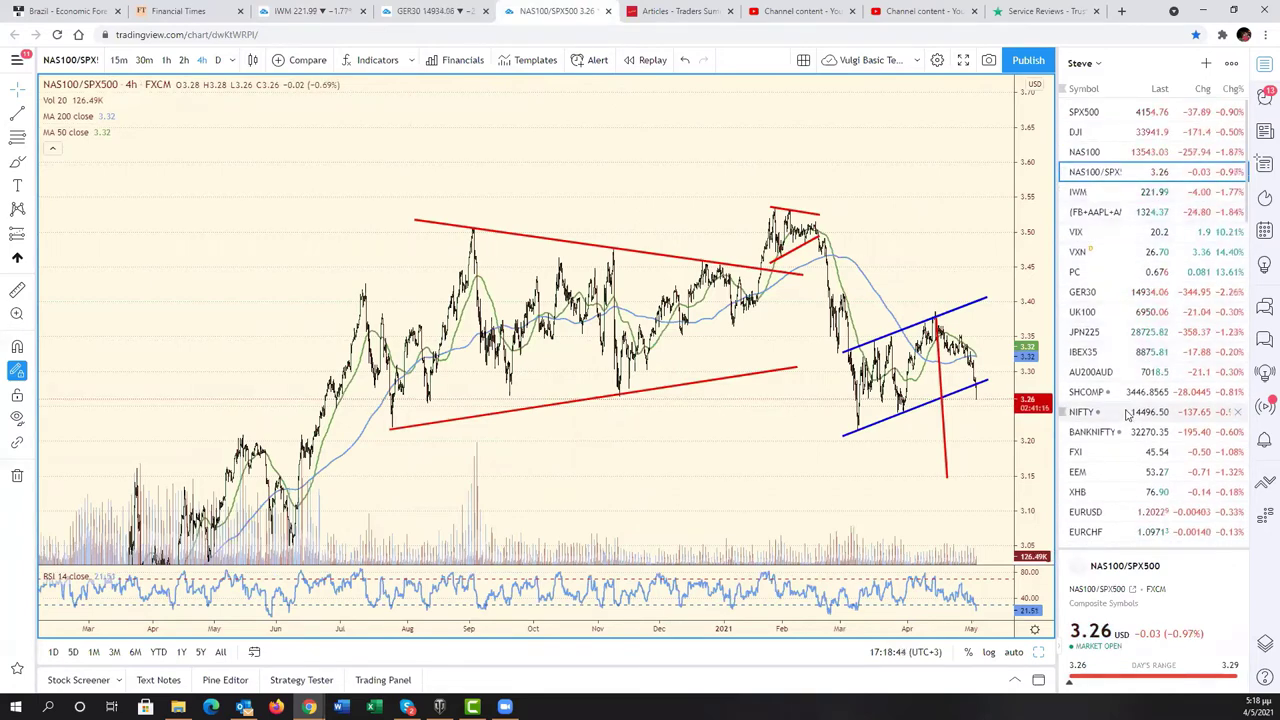
pyautogui.scroll(-3, 1125, 420)
pyautogui.scroll(3, 1125, 424)
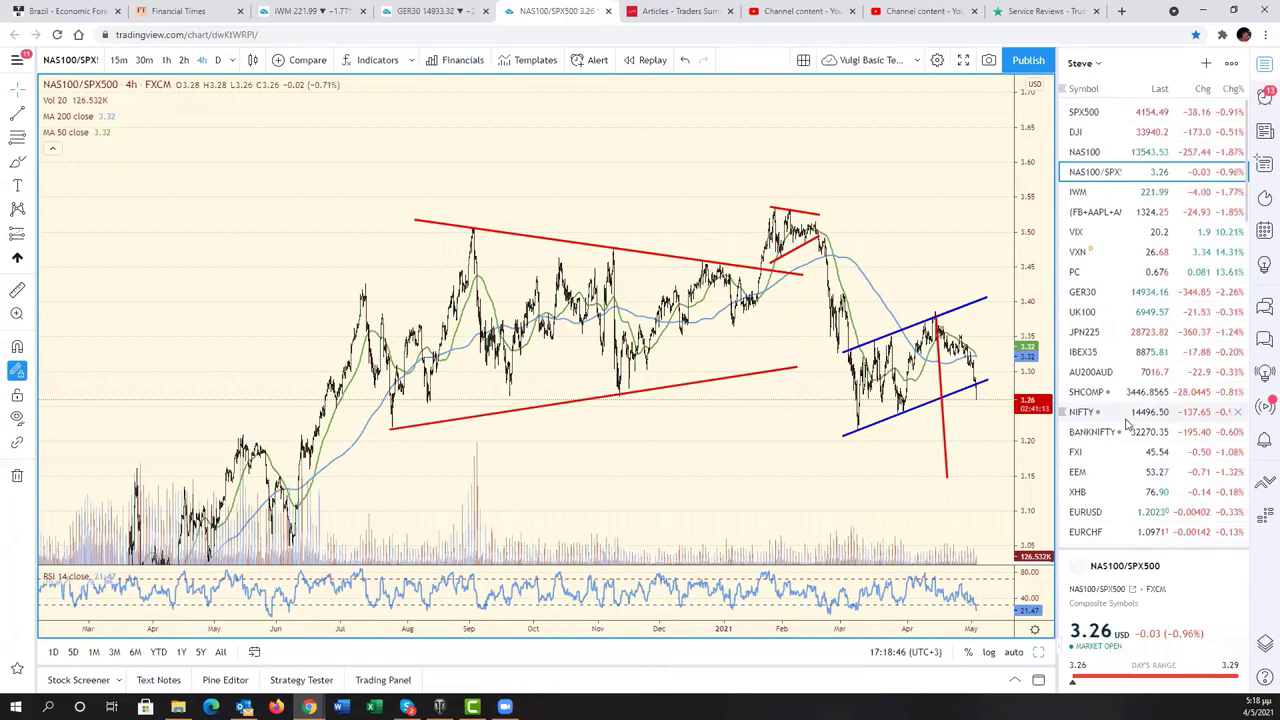
pyautogui.click(1100, 195)
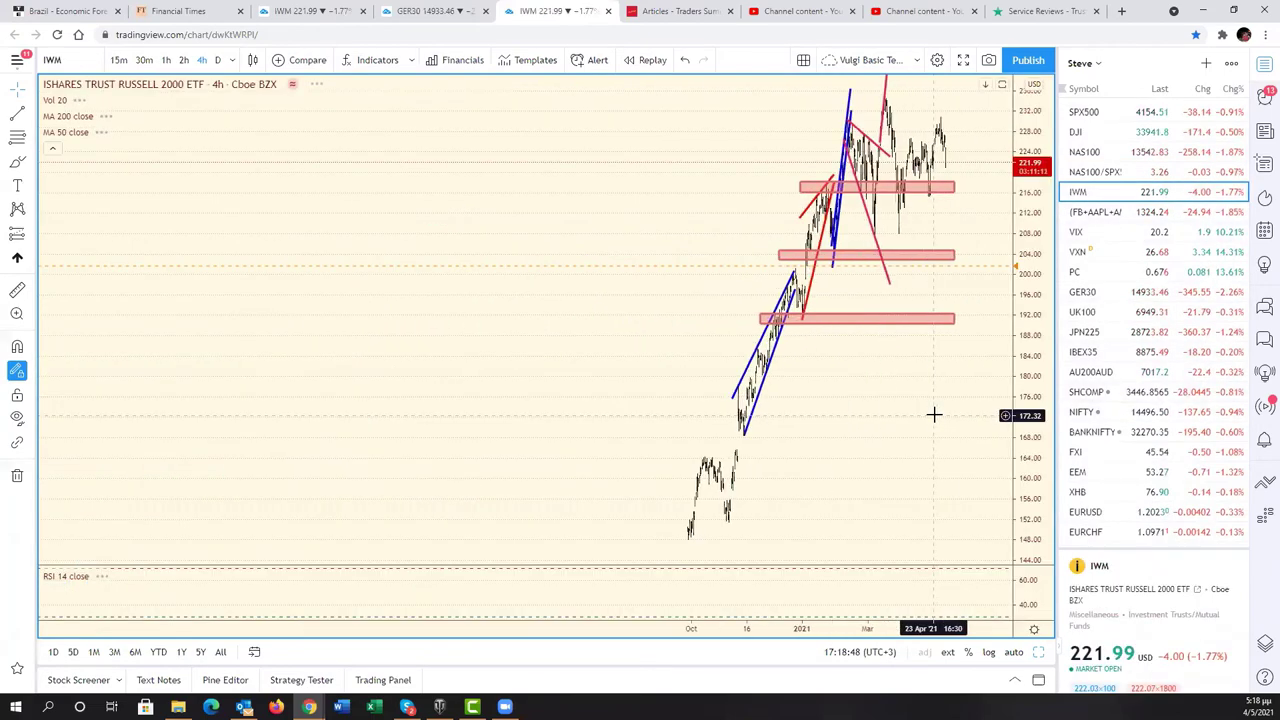
pyautogui.scroll(2, 933, 414)
pyautogui.scroll(2, 933, 414)
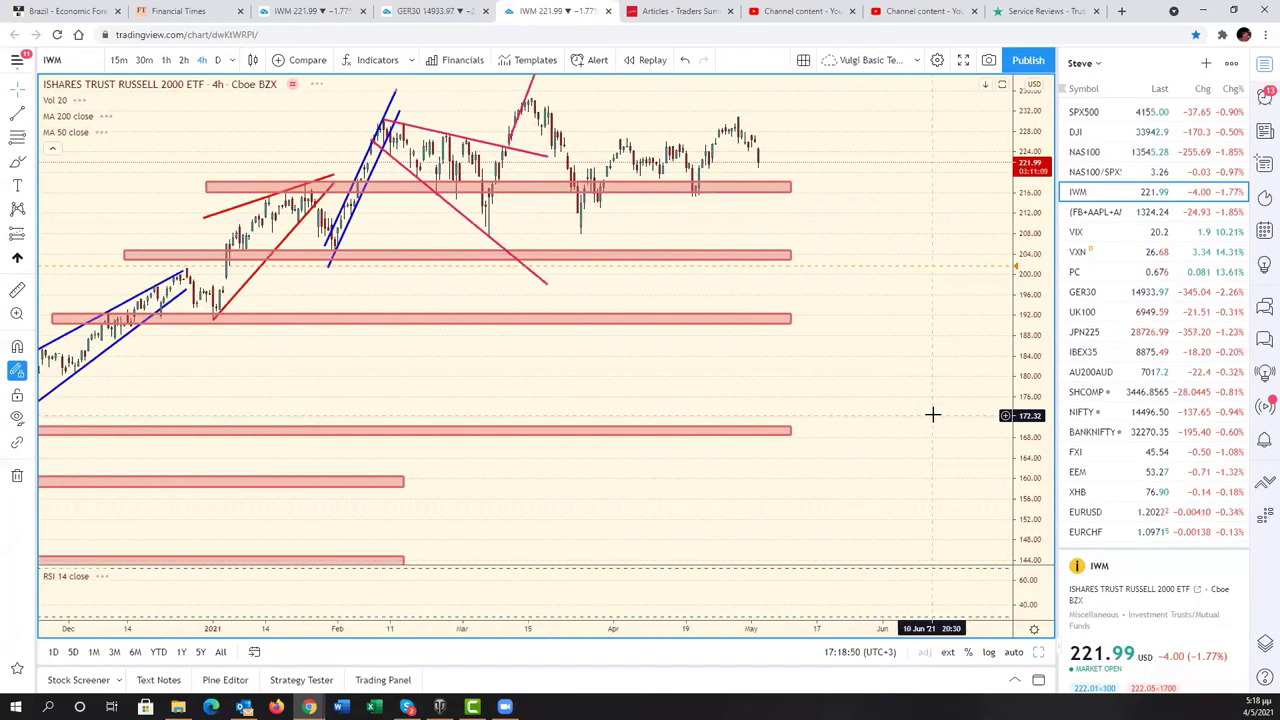
pyautogui.scroll(2, 933, 414)
pyautogui.hscroll(-3, 560, 294)
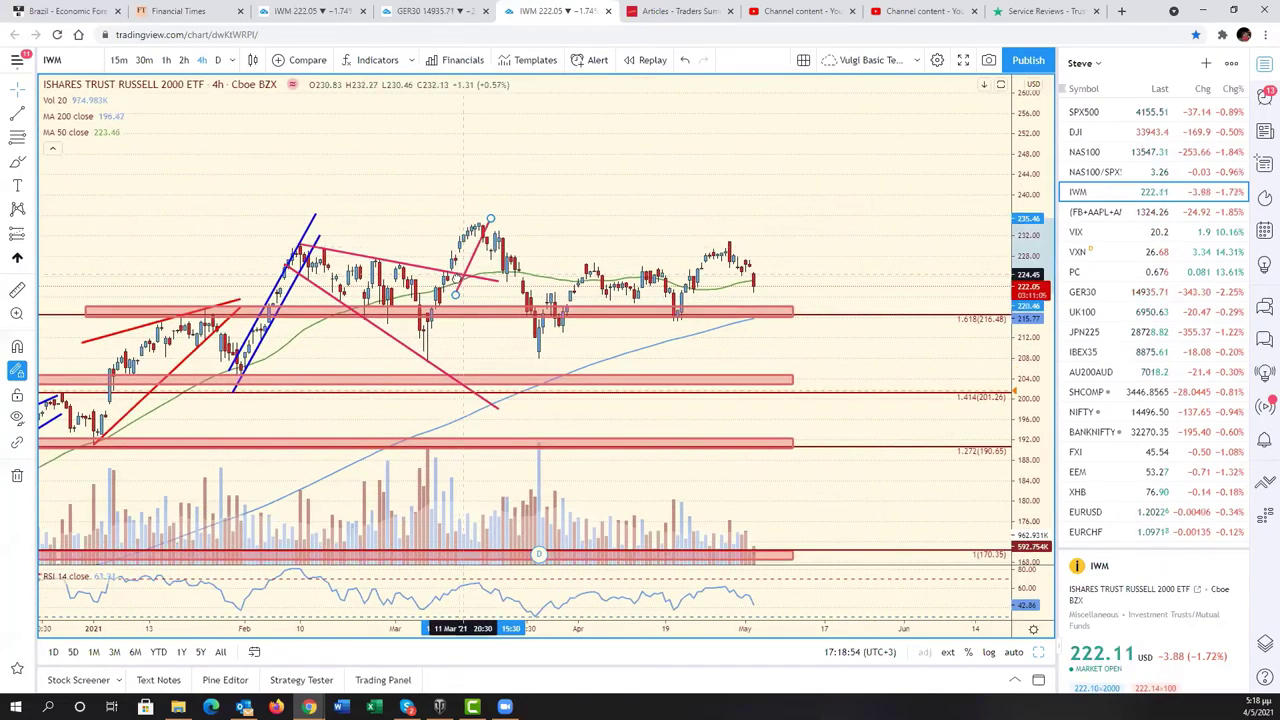
# Move the pink line onto the March peak and draw a blue lower trendline from the late-March low
pyautogui.moveTo(461, 246)
pyautogui.mouseDown()
pyautogui.moveTo(457, 279)
pyautogui.moveTo(545, 362)
pyautogui.mouseUp()
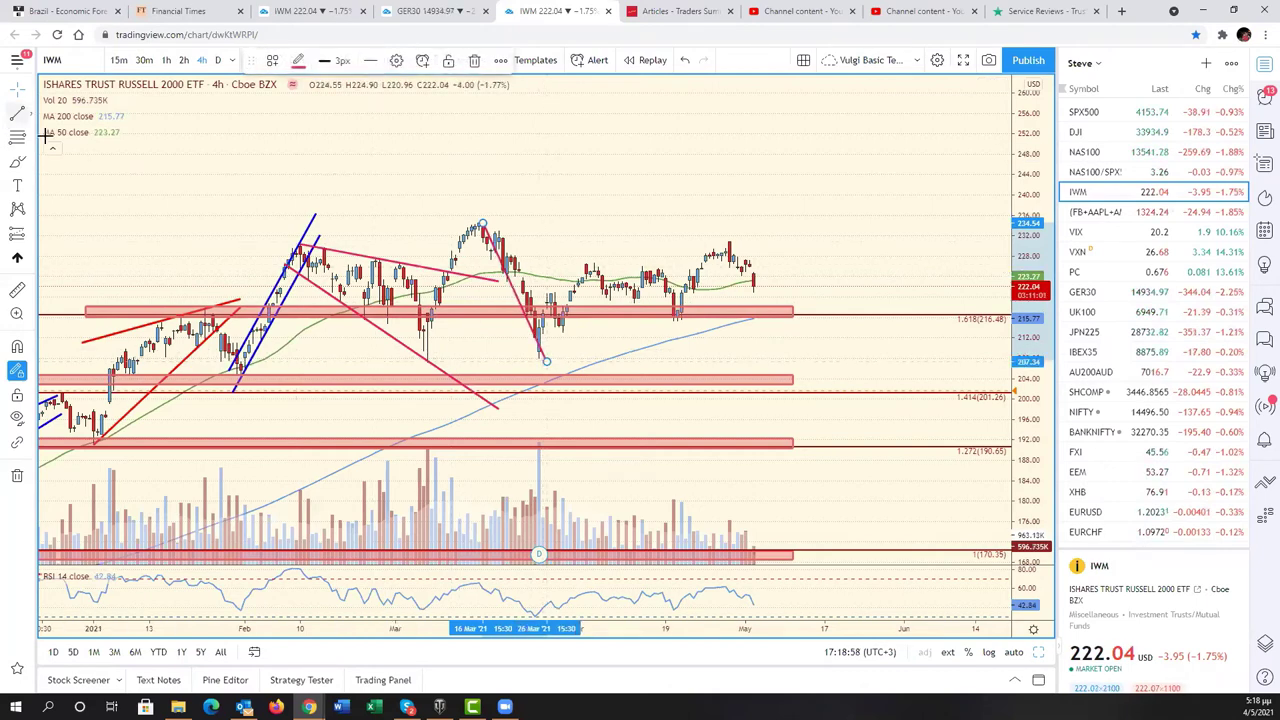
pyautogui.click(598, 304)
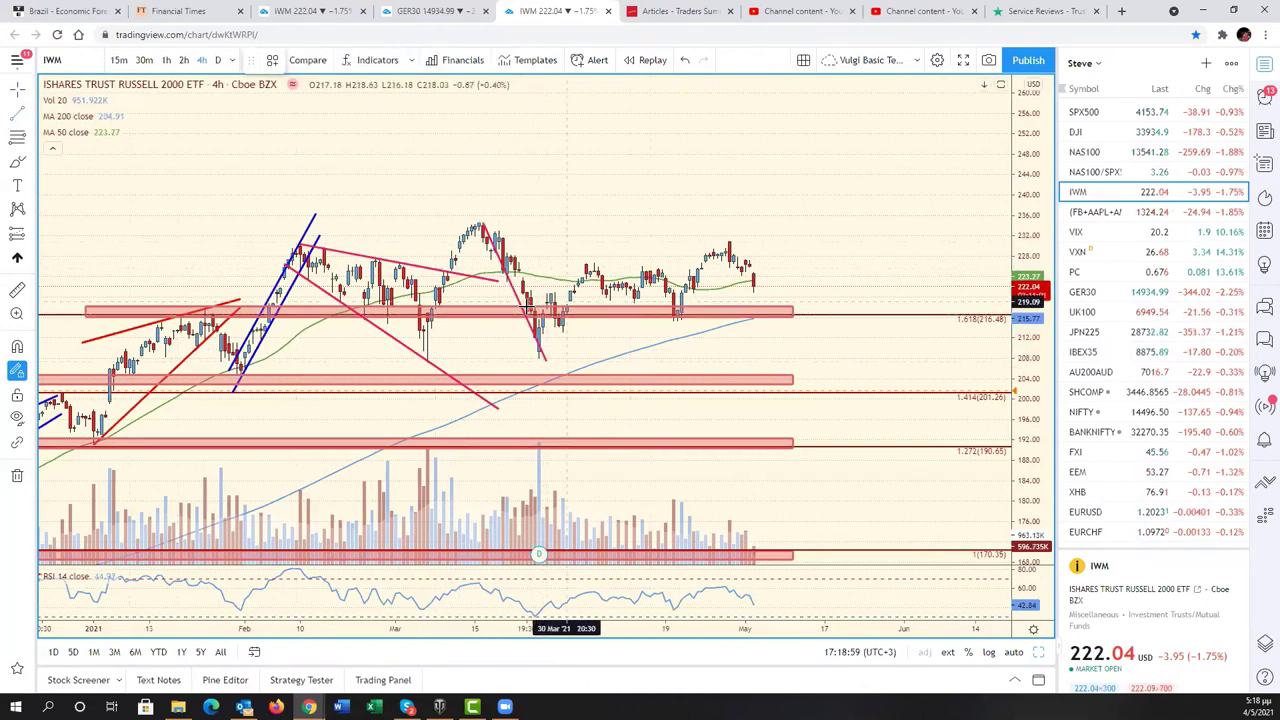
pyautogui.click(538, 358)
pyautogui.click(804, 289)
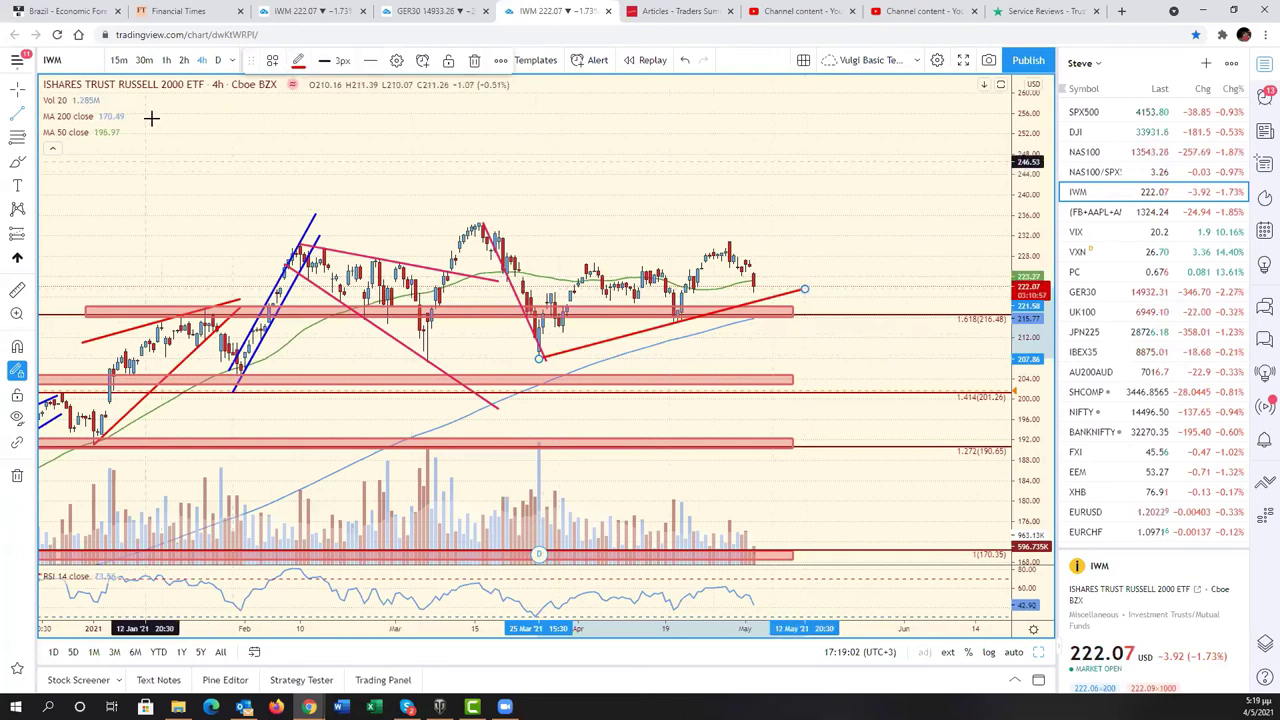
pyautogui.click(298, 61)
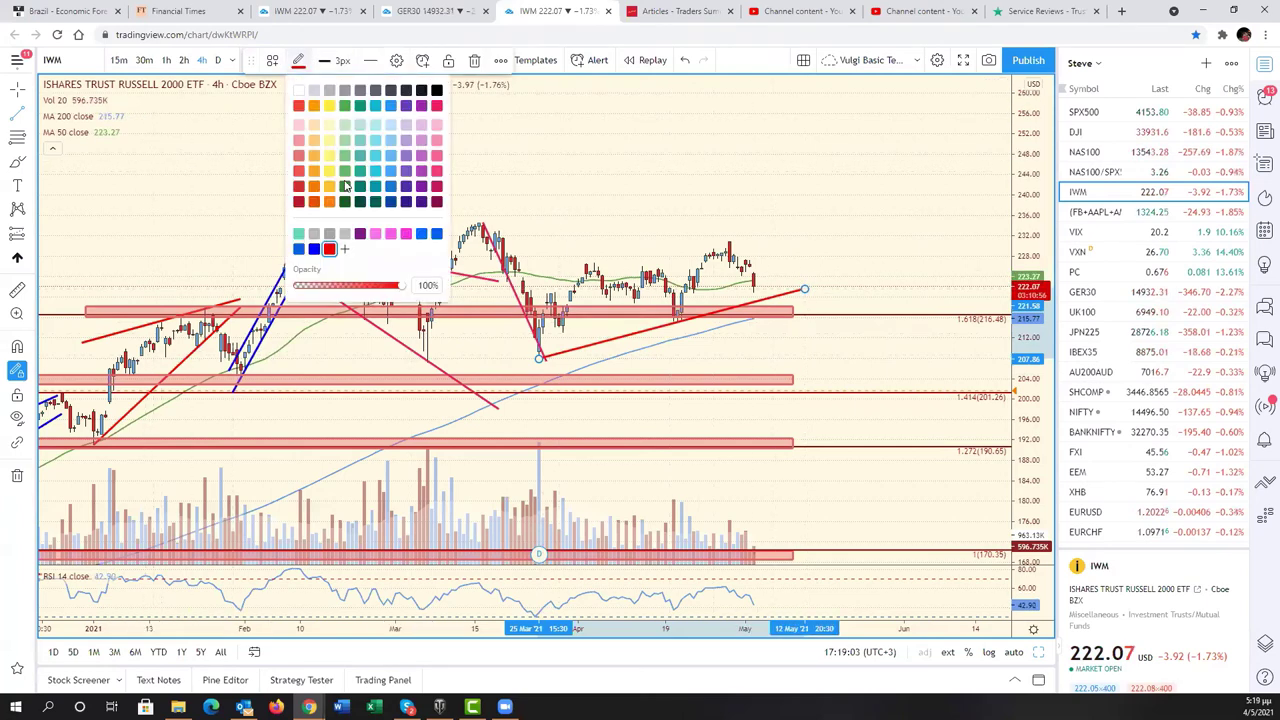
pyautogui.click(313, 249)
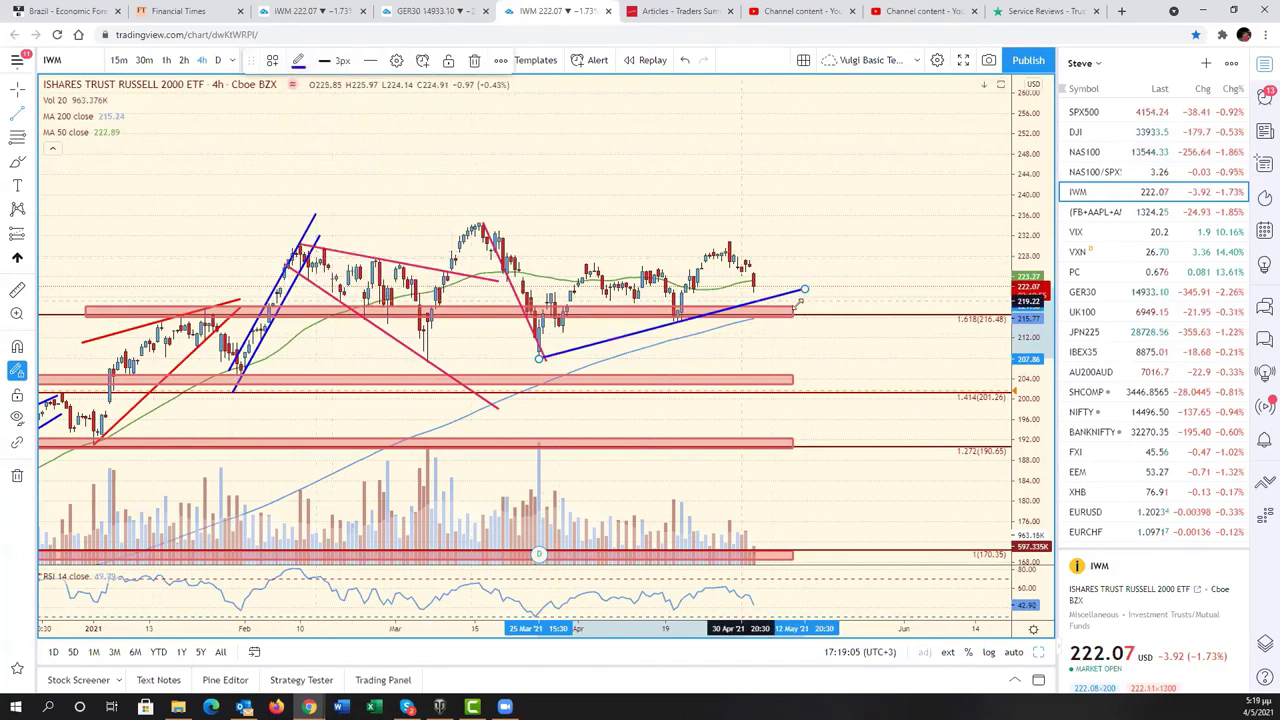
# Draw an upper trendline from the late-March high beyond the May highs
pyautogui.click(26, 122)
pyautogui.click(75, 111)
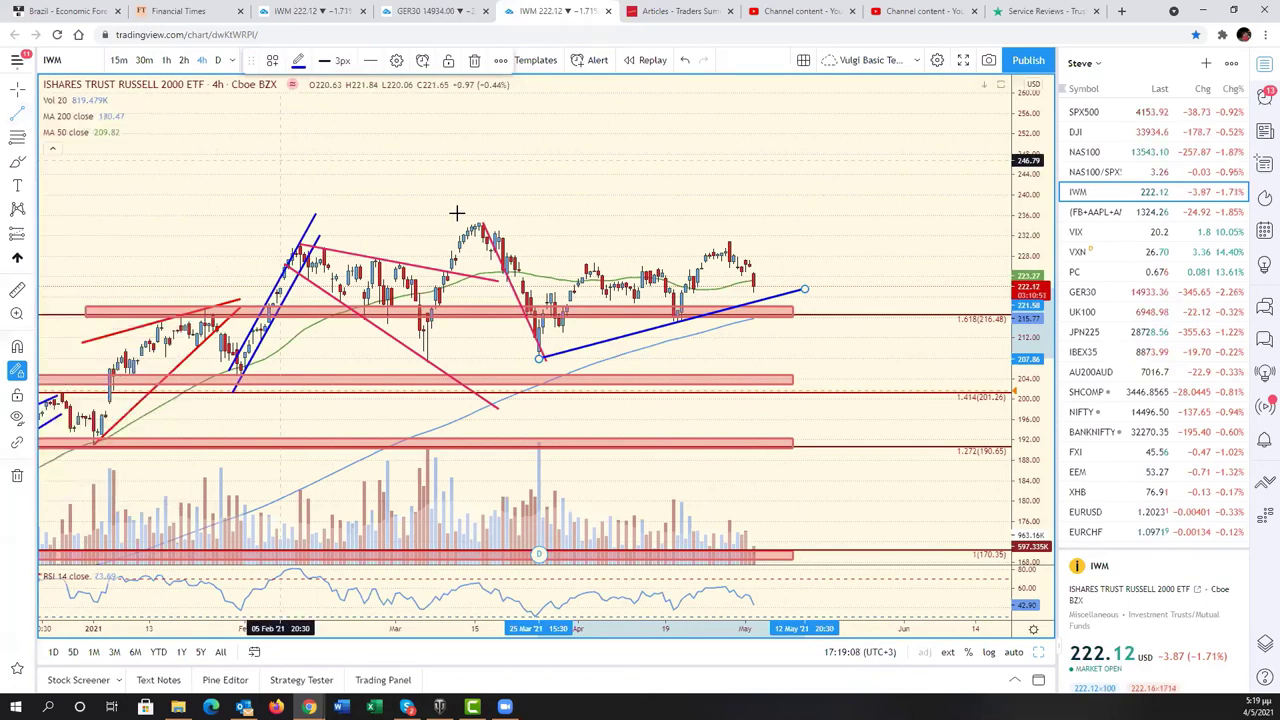
pyautogui.click(545, 268)
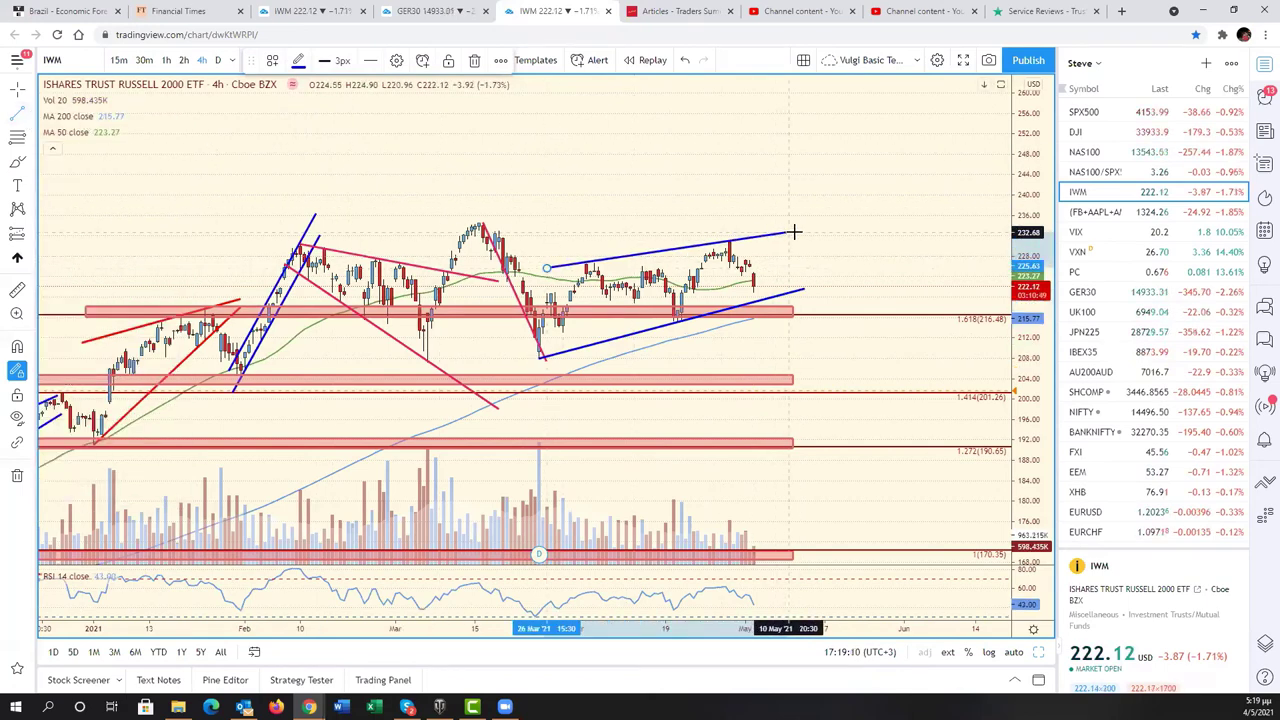
pyautogui.click(796, 232)
pyautogui.click(88, 165)
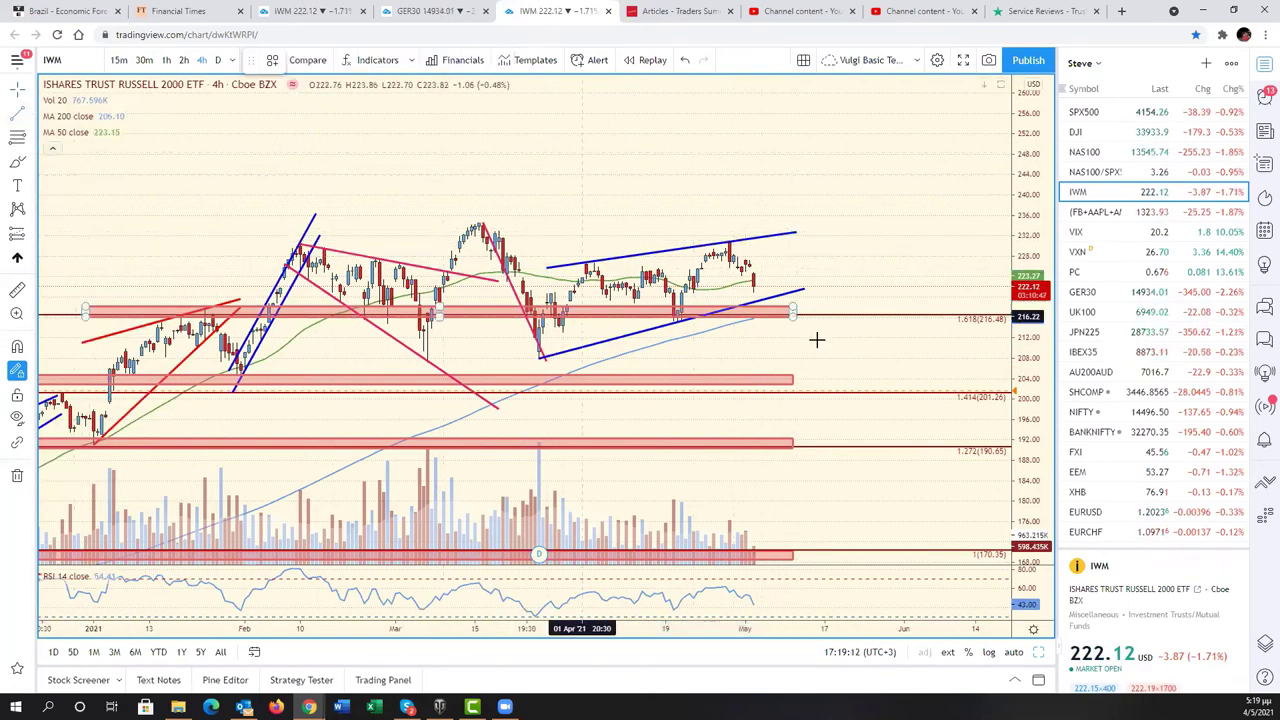
# Draw a red projection line from the lower trendline down to the red zone near 204
pyautogui.click(764, 305)
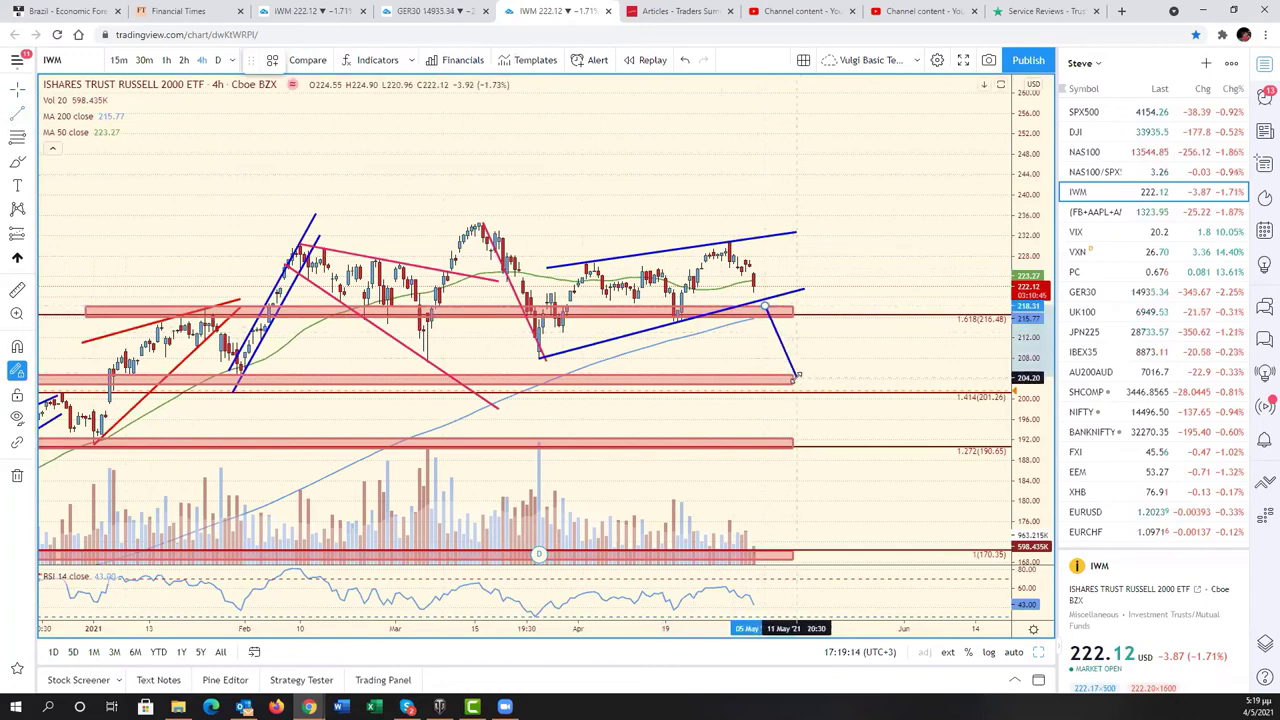
pyautogui.click(796, 381)
pyautogui.click(298, 60)
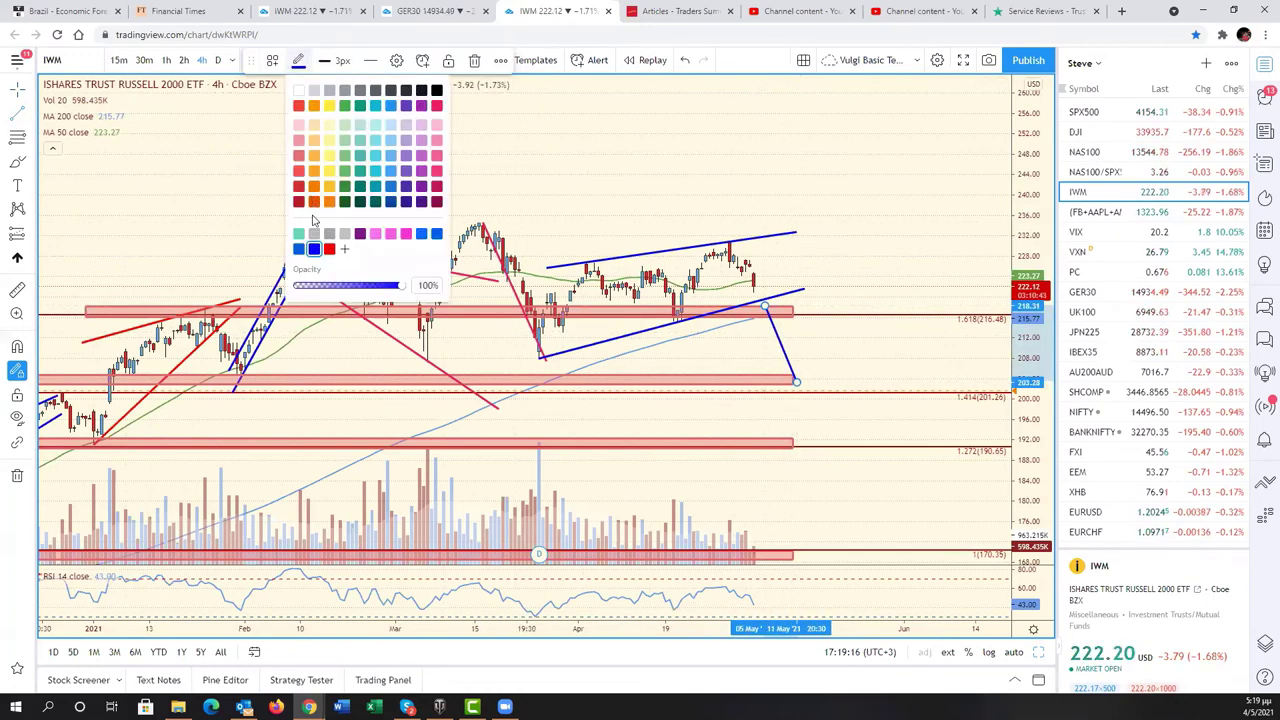
pyautogui.click(329, 249)
pyautogui.scroll(-2, 760, 491)
pyautogui.scroll(-2, 773, 510)
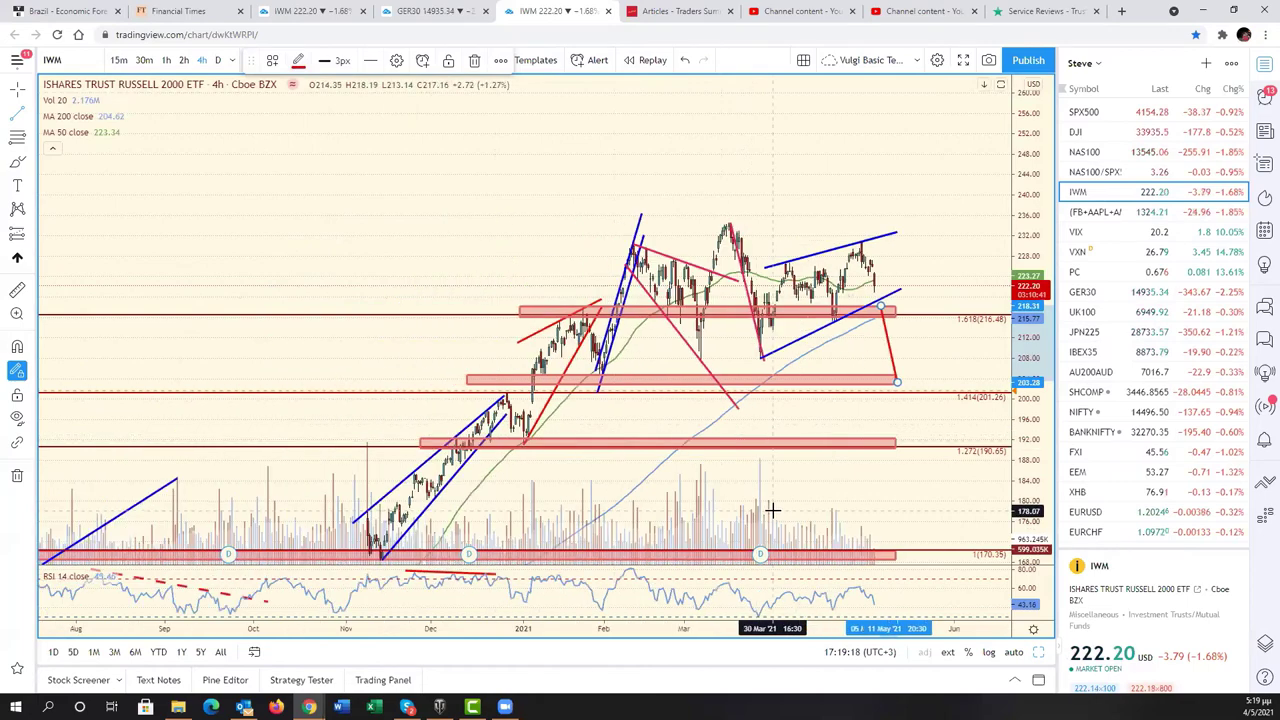
pyautogui.scroll(2, 773, 510)
pyautogui.scroll(2, 751, 500)
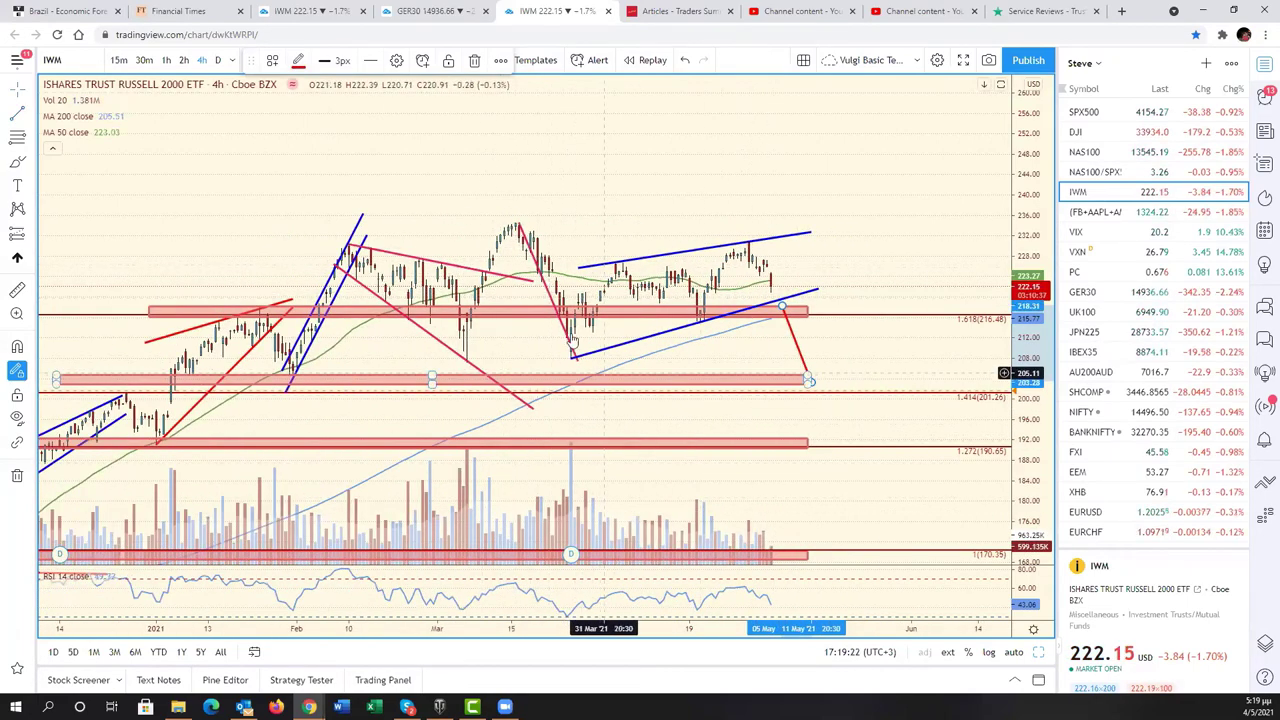
# Copy the pink trend line and move the copy onto the recent May peak
pyautogui.rightClick(553, 302)
pyautogui.click(617, 430)
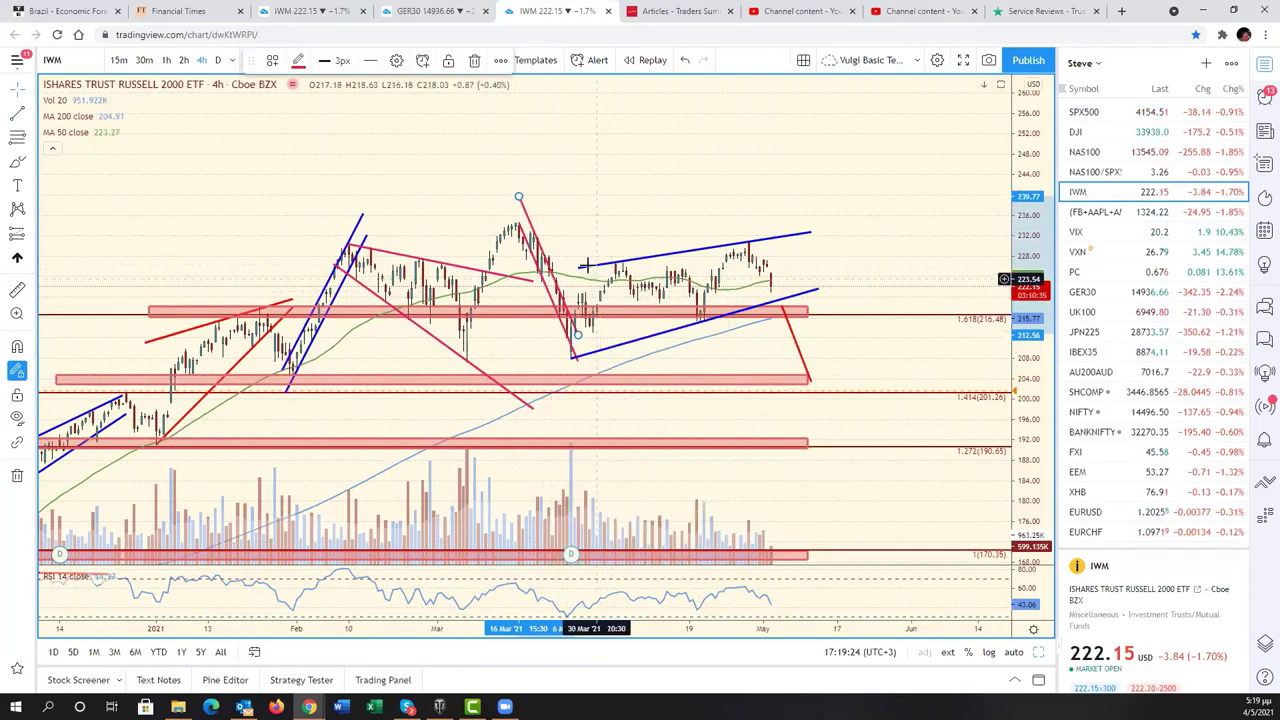
pyautogui.moveTo(551, 271); pyautogui.dragTo(779, 316)
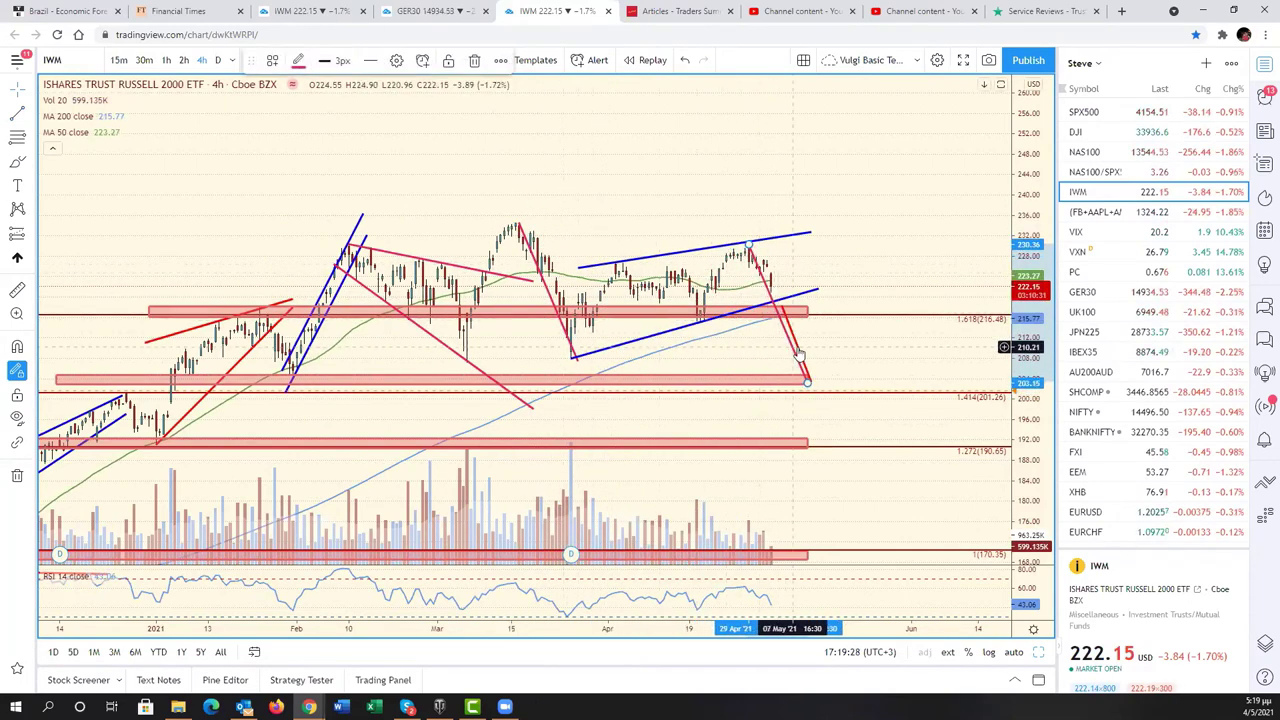
pyautogui.moveTo(800, 355); pyautogui.dragTo(804, 356)
pyautogui.click(930, 508)
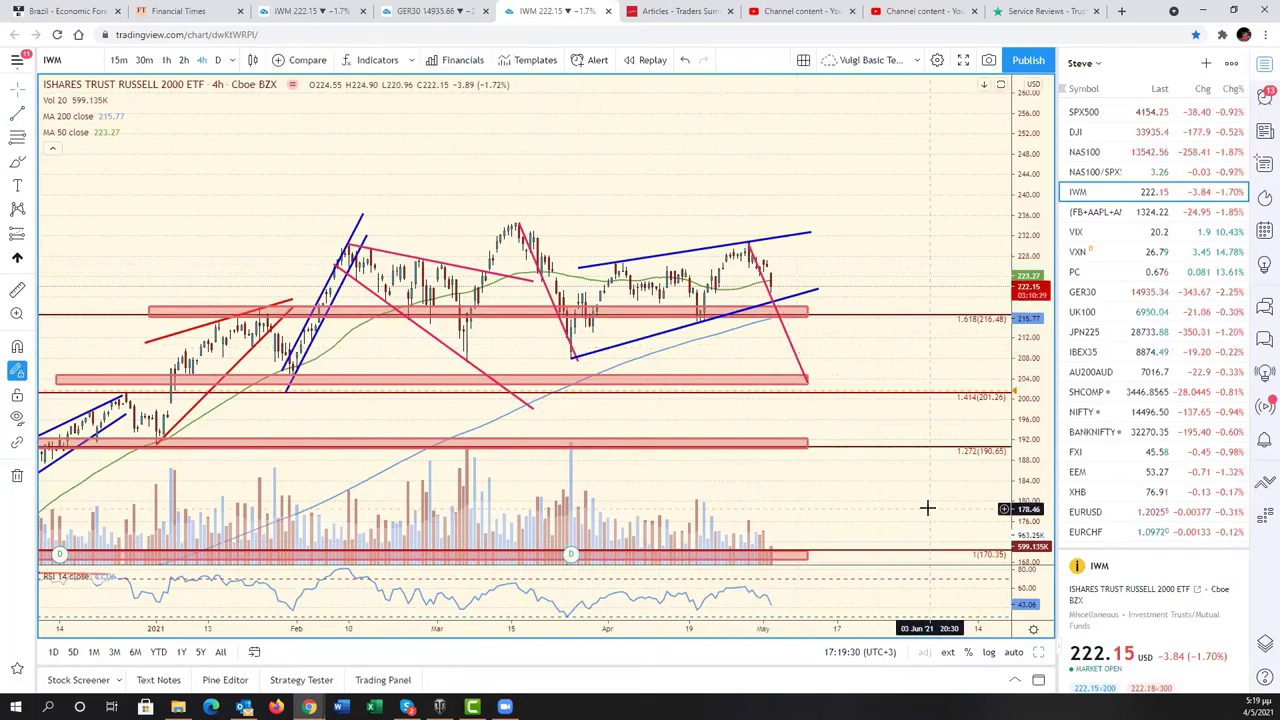
pyautogui.scroll(-3, 263, 457)
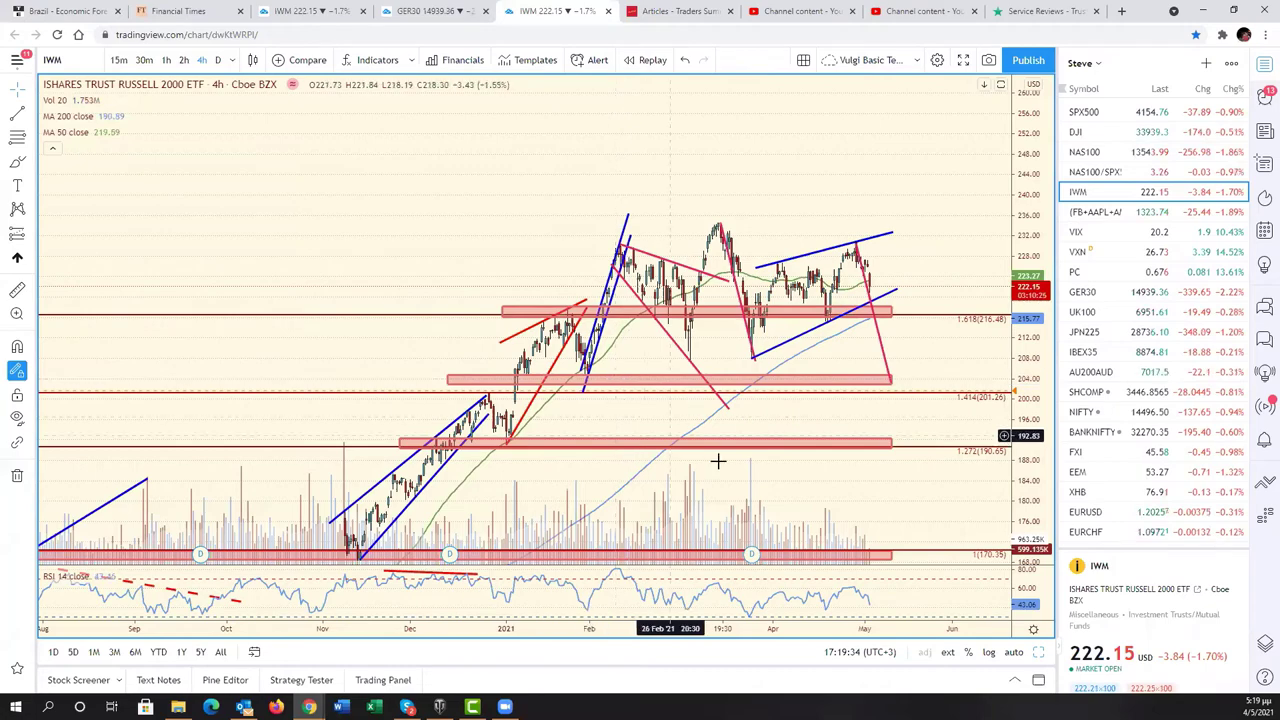
pyautogui.scroll(2, 751, 471)
pyautogui.scroll(2, 752, 470)
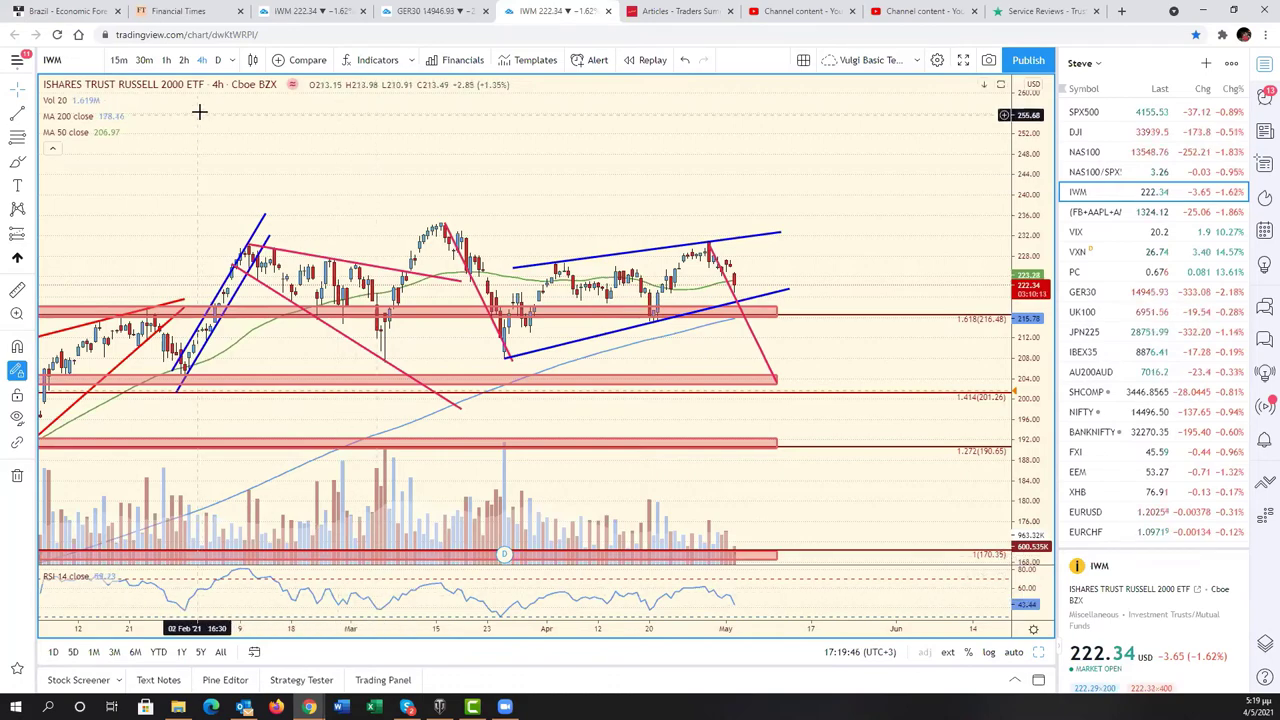
# Load SOXL as the symbol, including on the daily chart in place of IWM
pyautogui.write('SOXL')
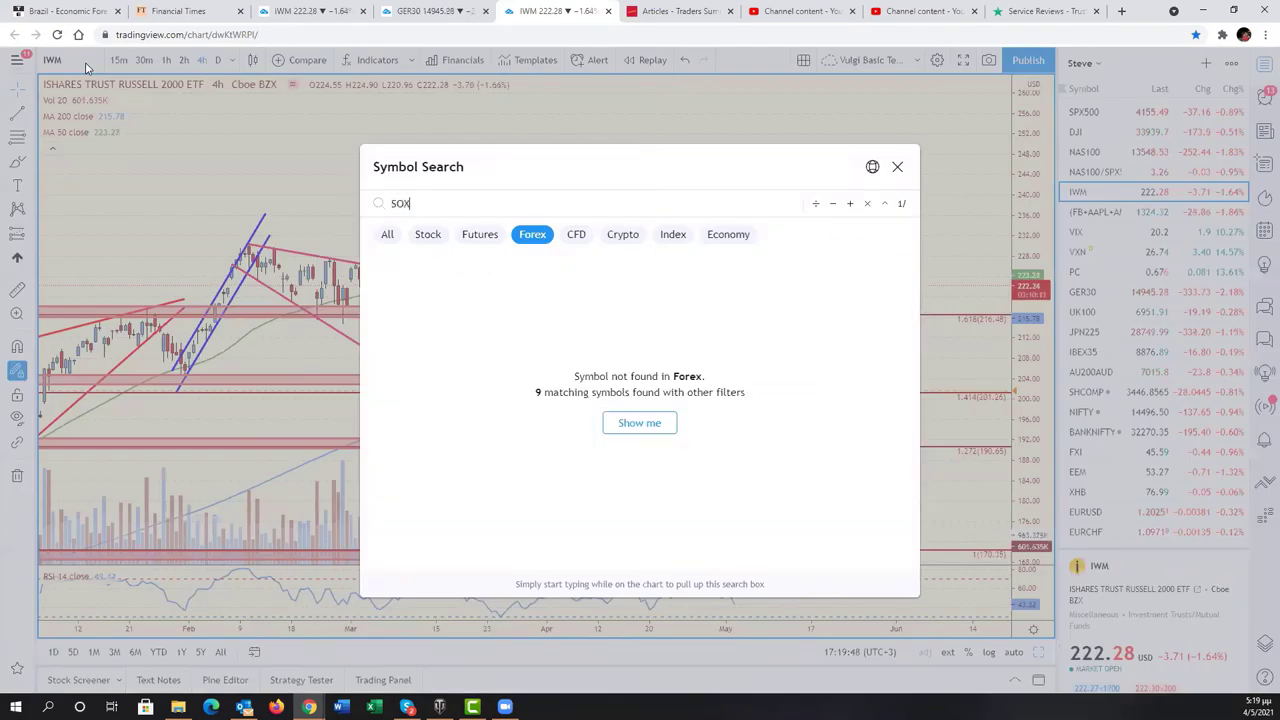
pyautogui.press('Return')
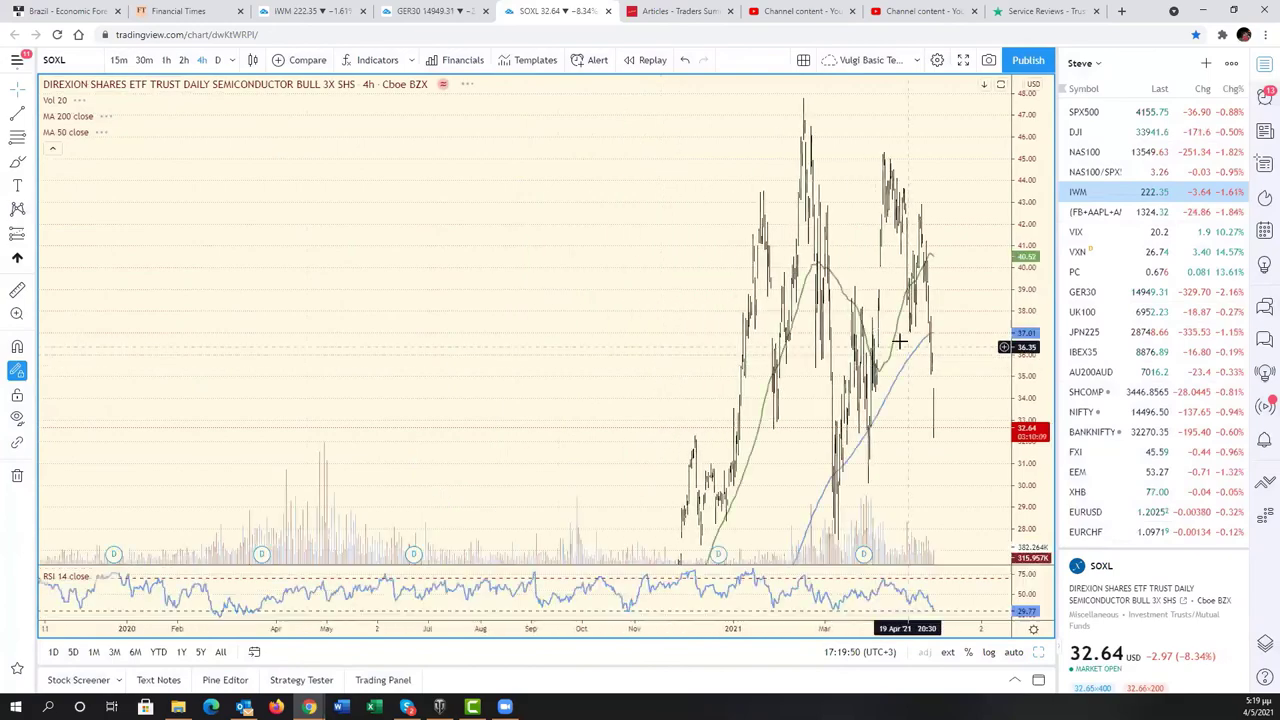
pyautogui.click(302, 8)
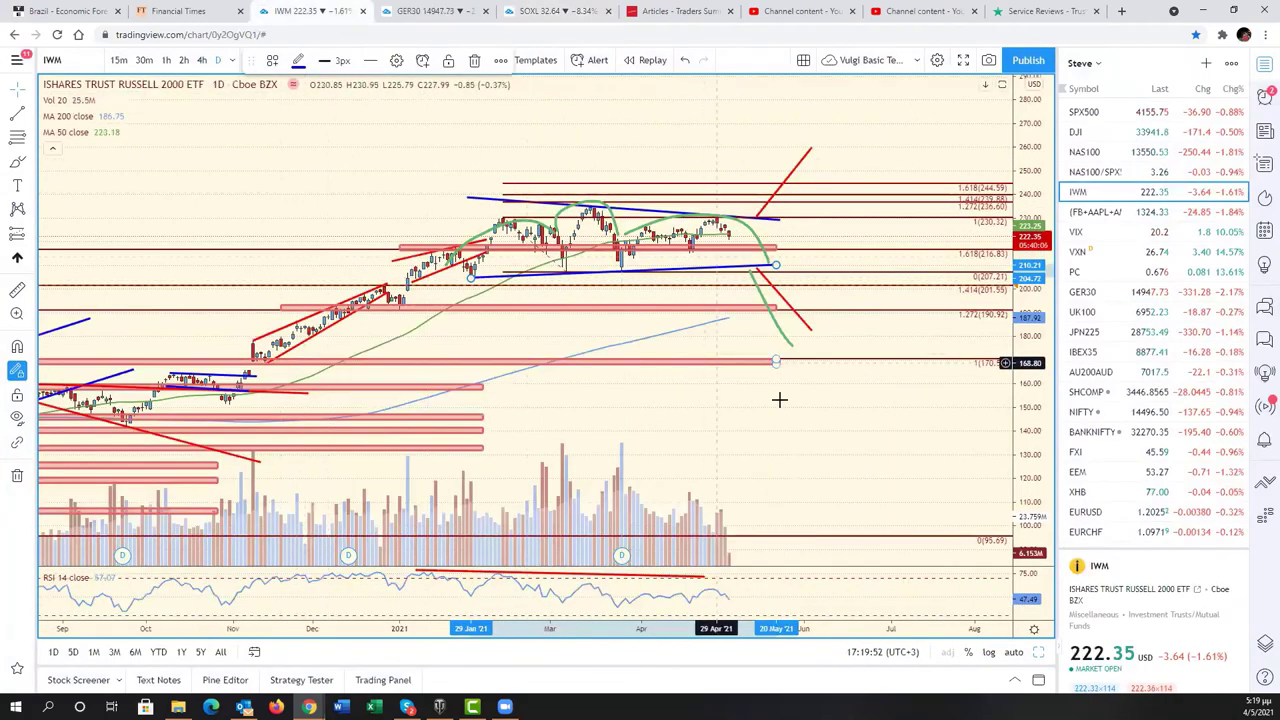
pyautogui.click(88, 62)
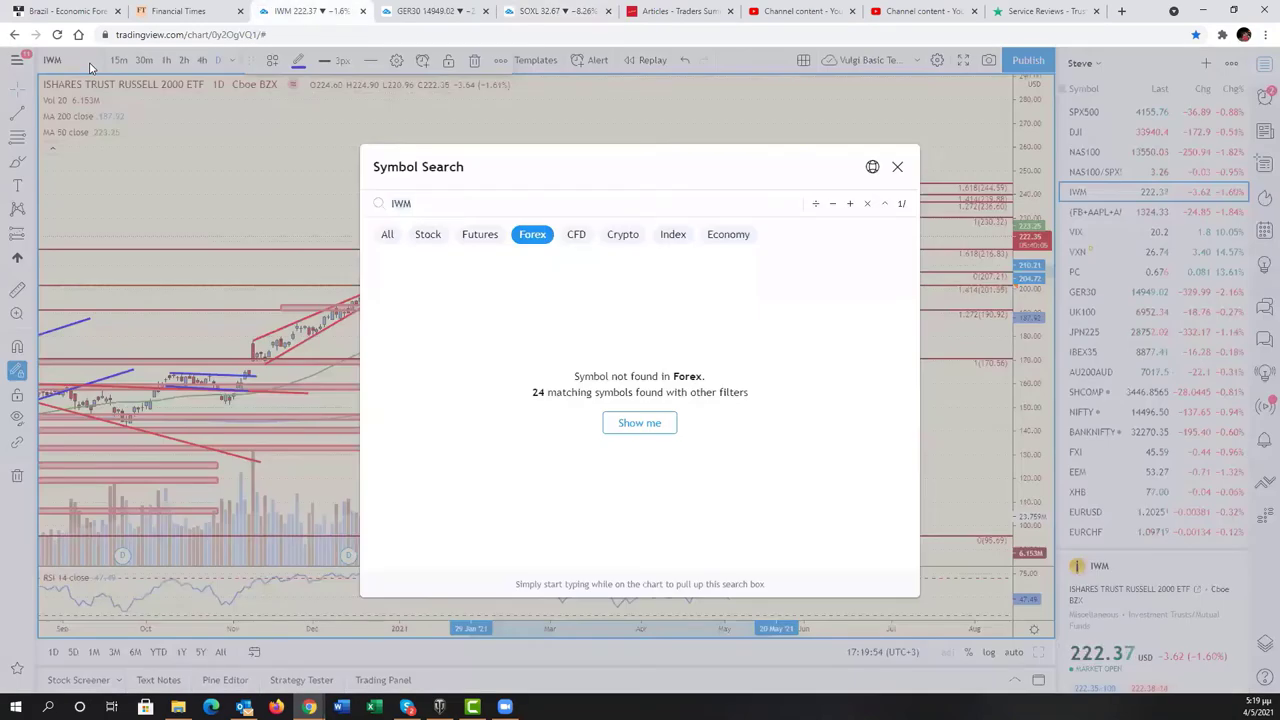
pyautogui.write('SOXL')
pyautogui.press('Return')
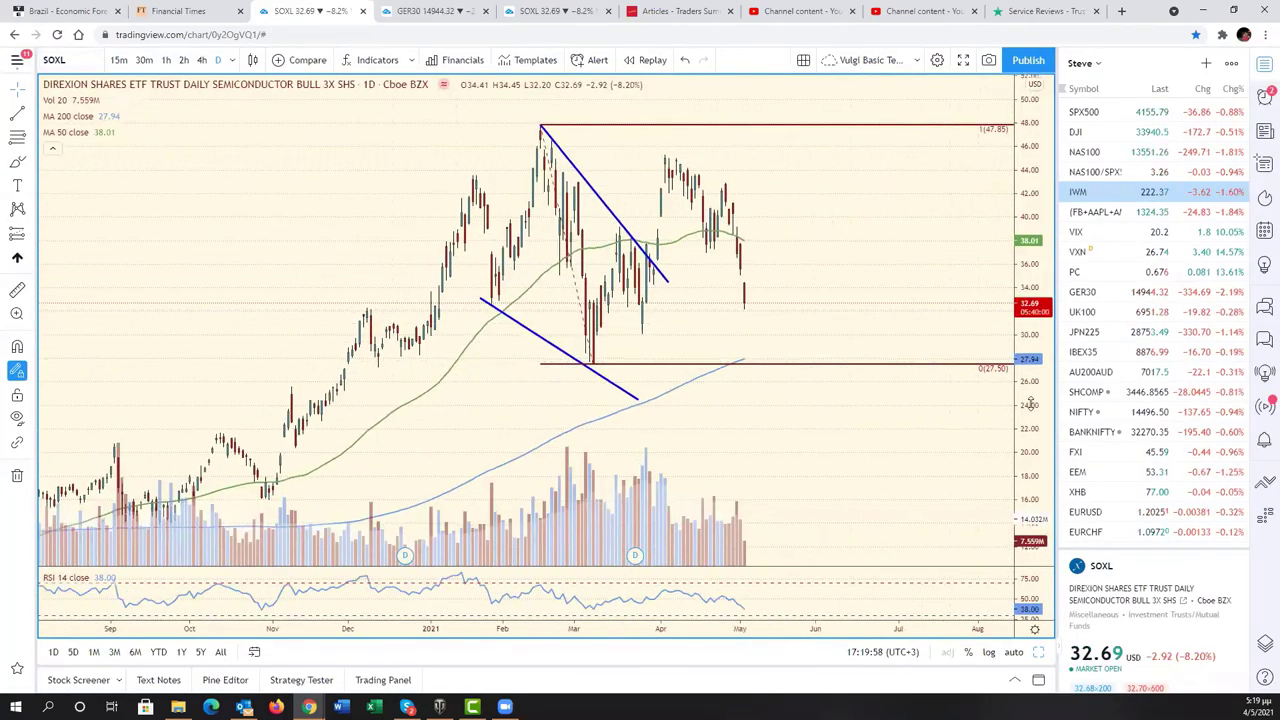
# Draw a falling line from the February peak and a flat support line from December into May
pyautogui.scroll(-5, 865, 443)
pyautogui.scroll(2, 869, 437)
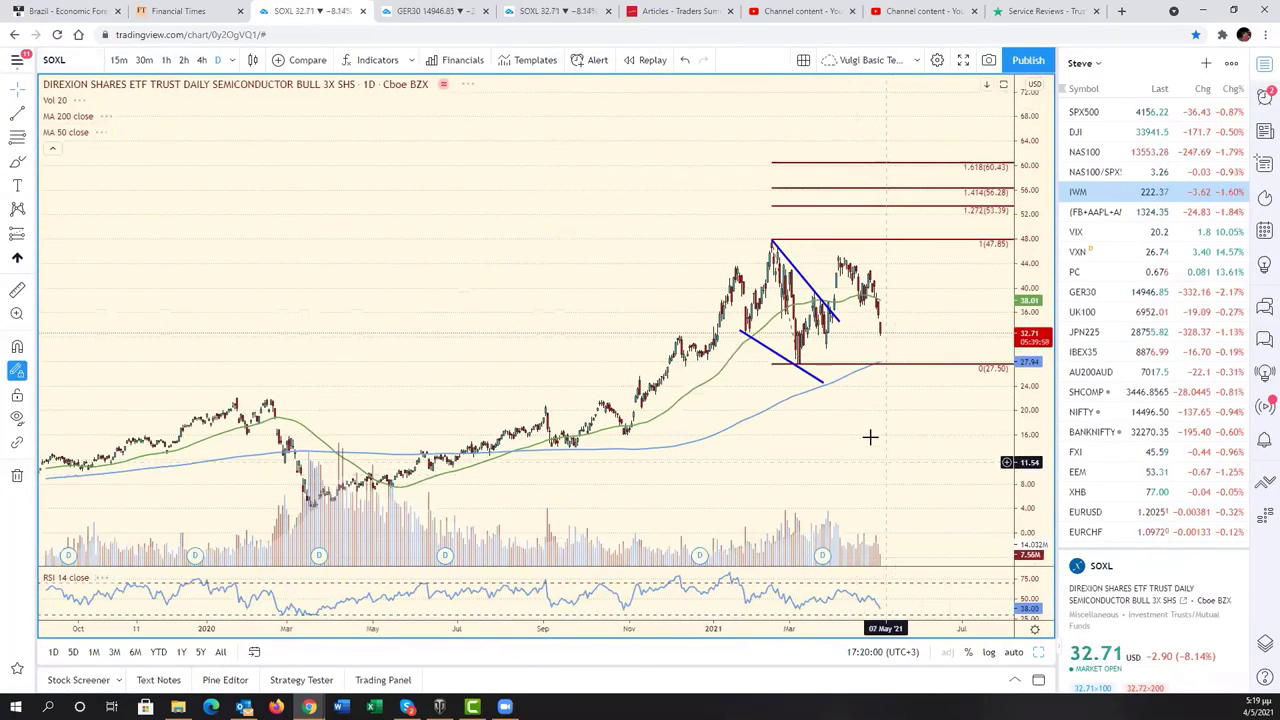
pyautogui.scroll(3, 869, 437)
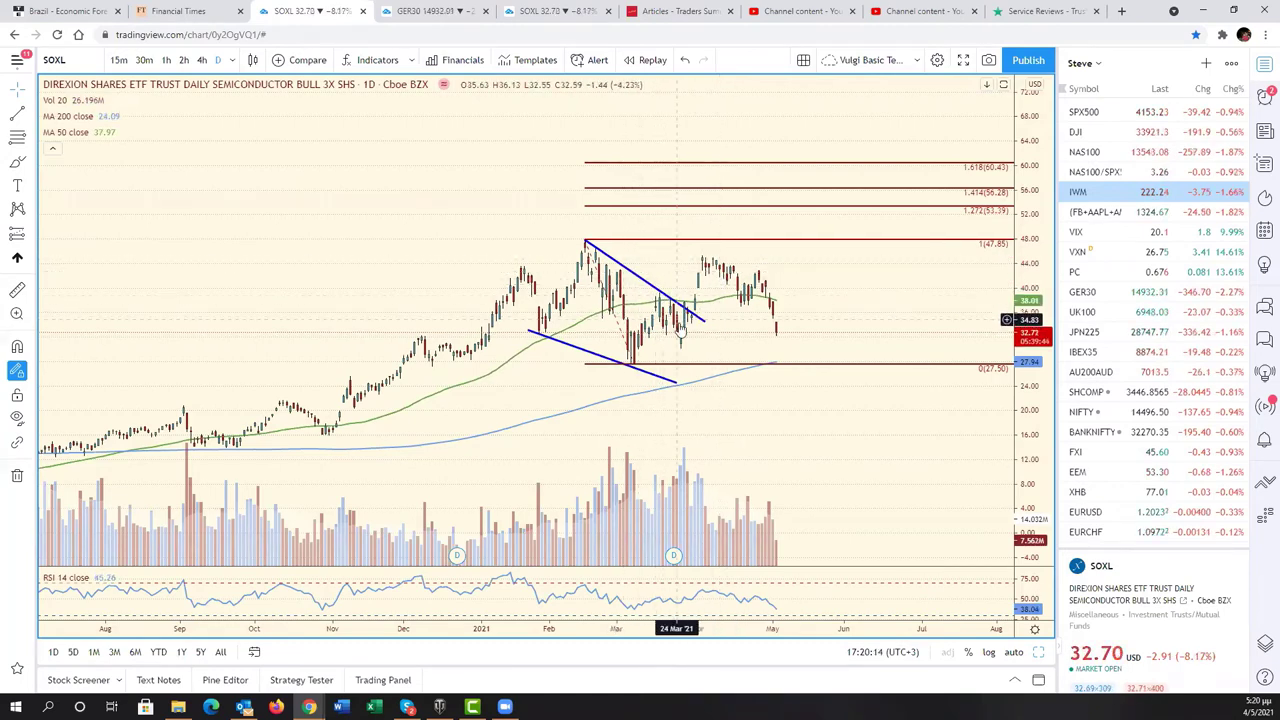
pyautogui.click(585, 240)
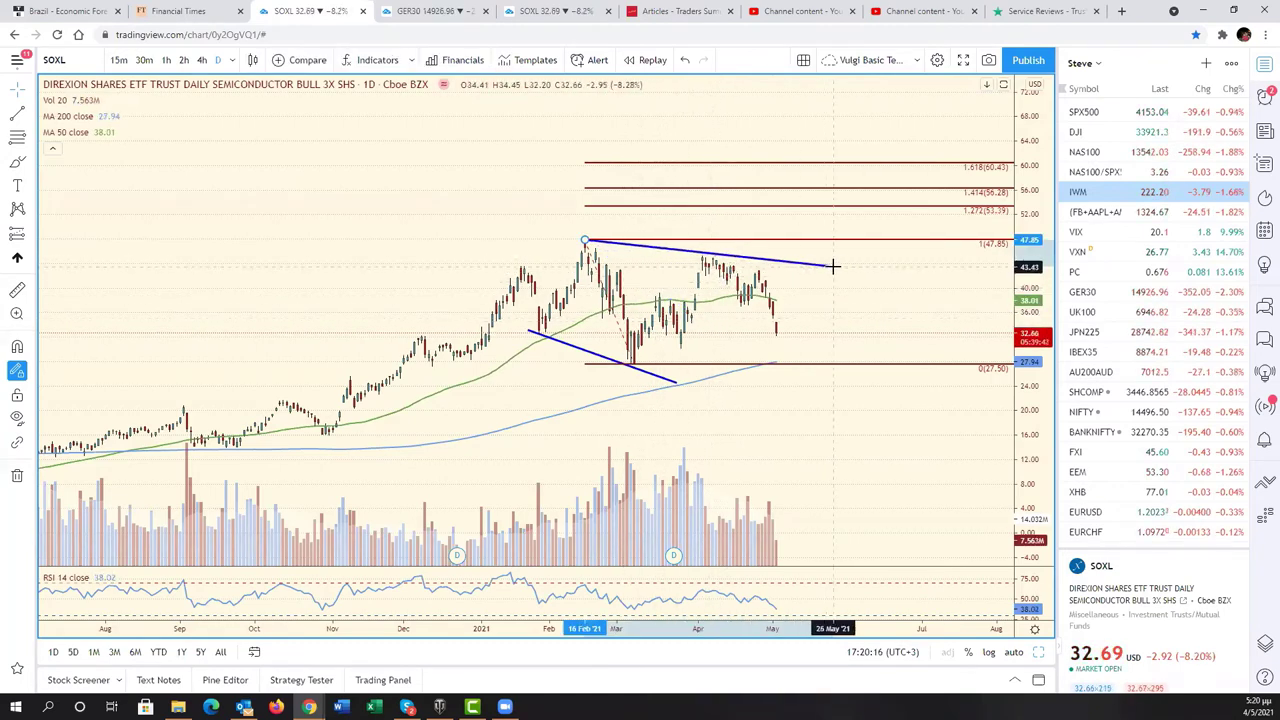
pyautogui.click(840, 273)
pyautogui.moveTo(530, 333); pyautogui.dragTo(524, 378)
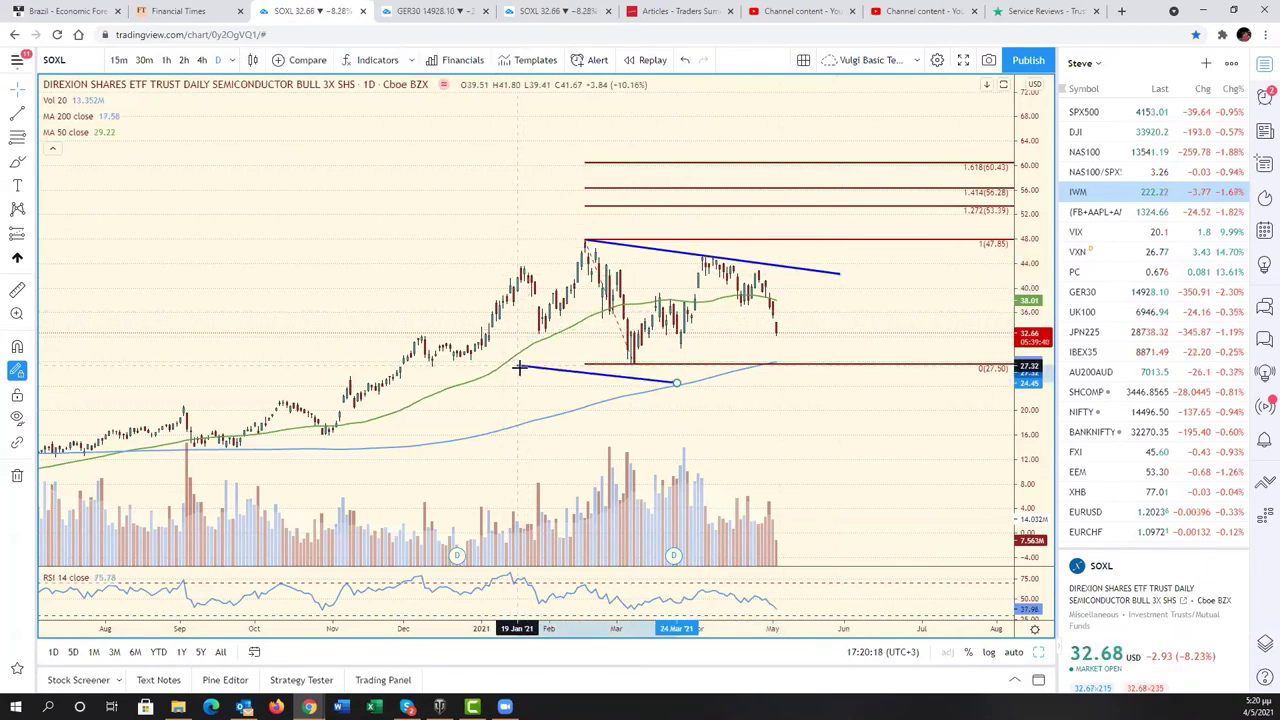
pyautogui.moveTo(677, 383); pyautogui.dragTo(840, 358)
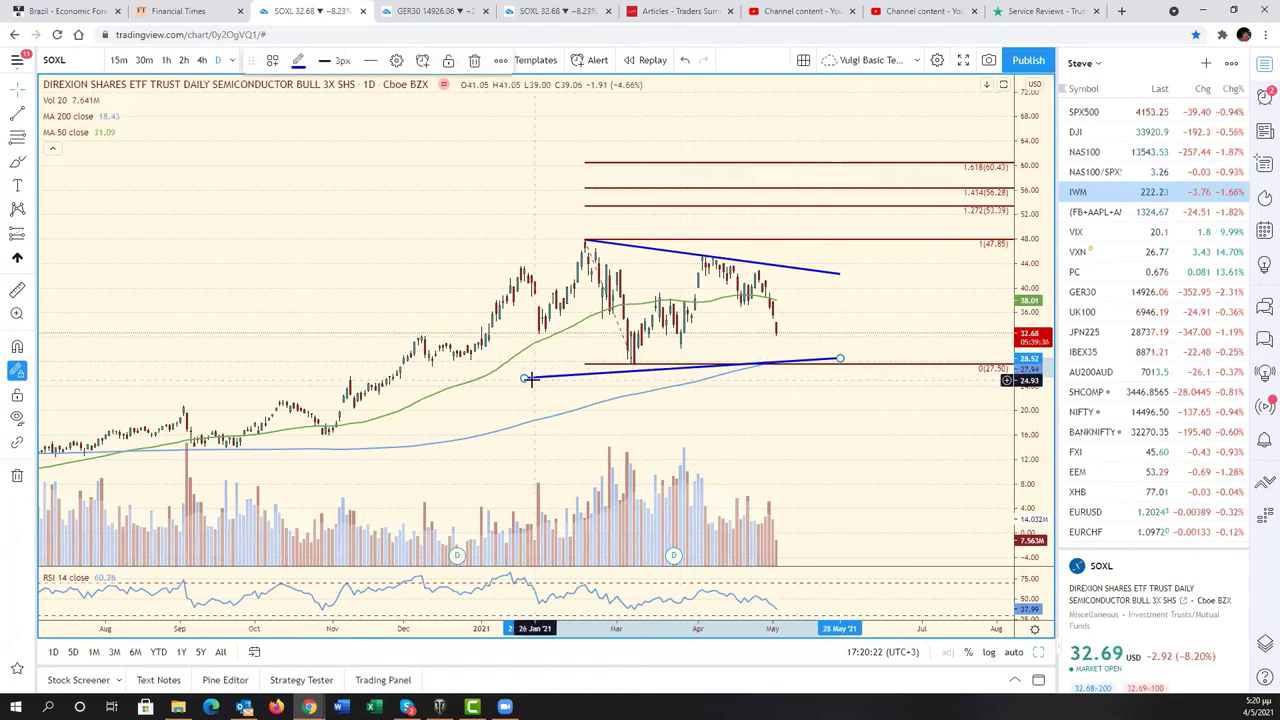
pyautogui.moveTo(524, 378); pyautogui.dragTo(425, 367)
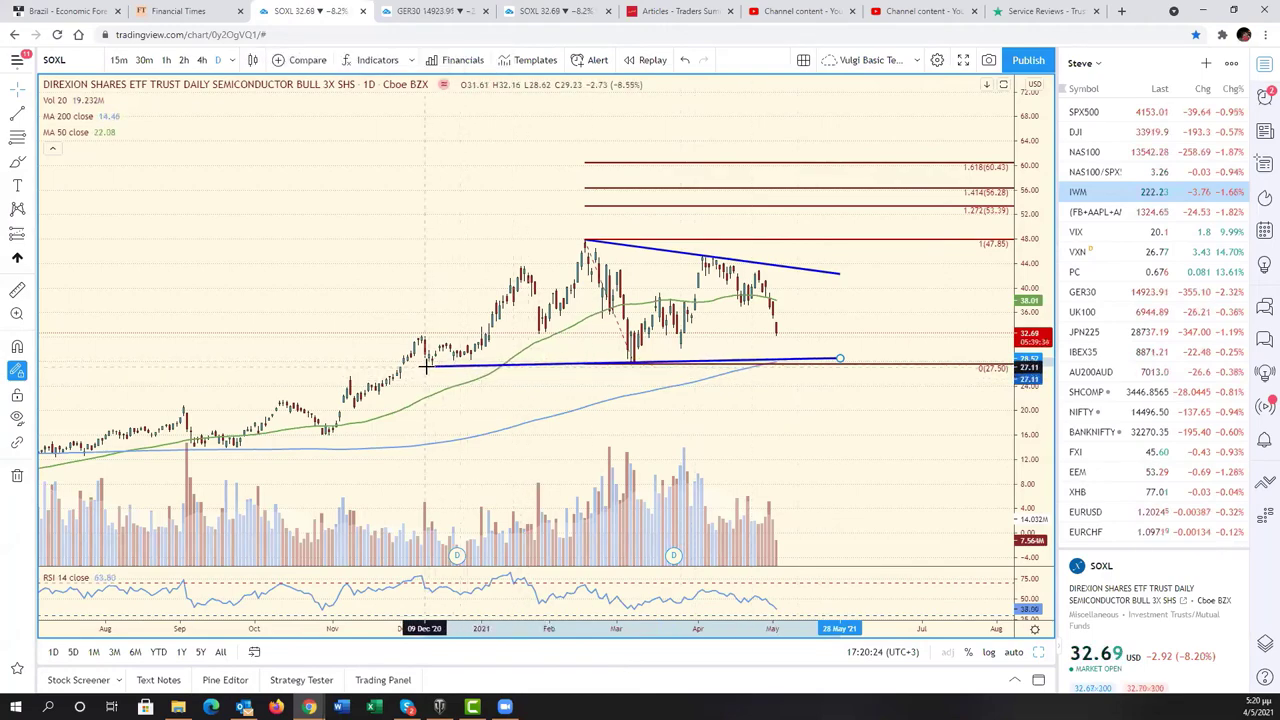
# Zoom and pan the SOXL chart to recentre the triangle pattern
pyautogui.scroll(-3, 826, 457)
pyautogui.scroll(-2, 826, 457)
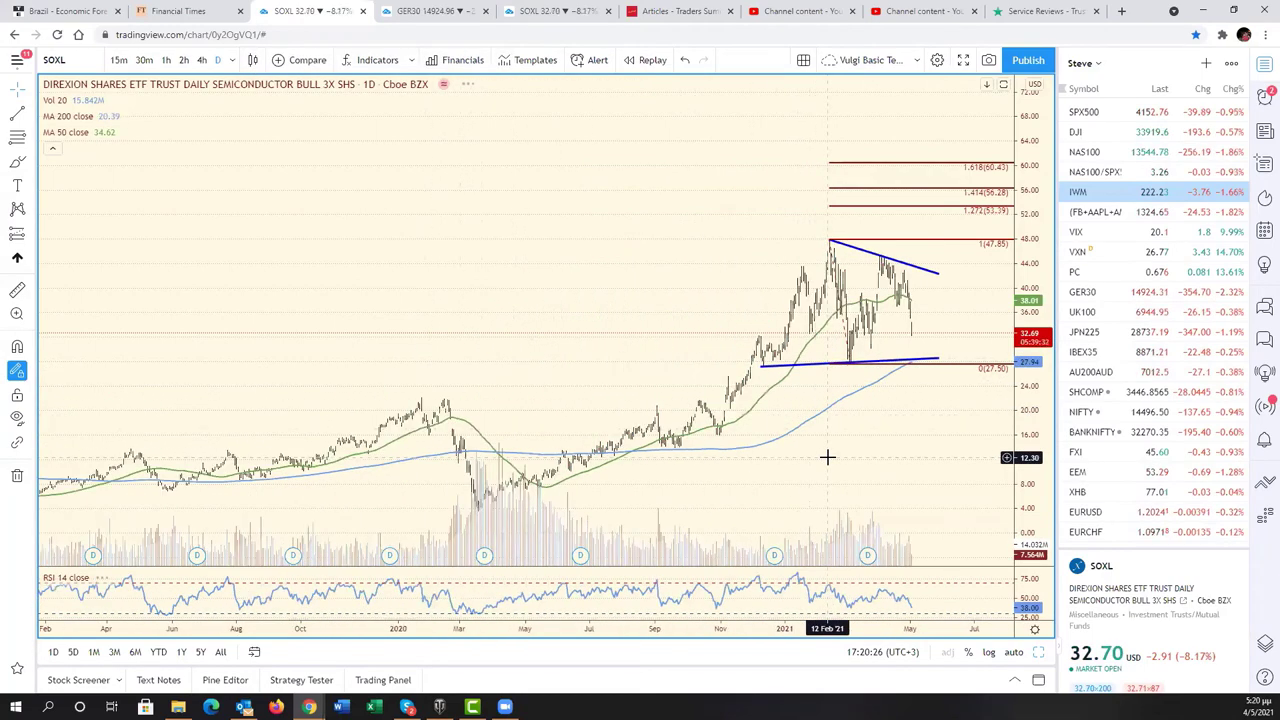
pyautogui.scroll(-2, 924, 467)
pyautogui.moveTo(924, 467); pyautogui.dragTo(794, 320)
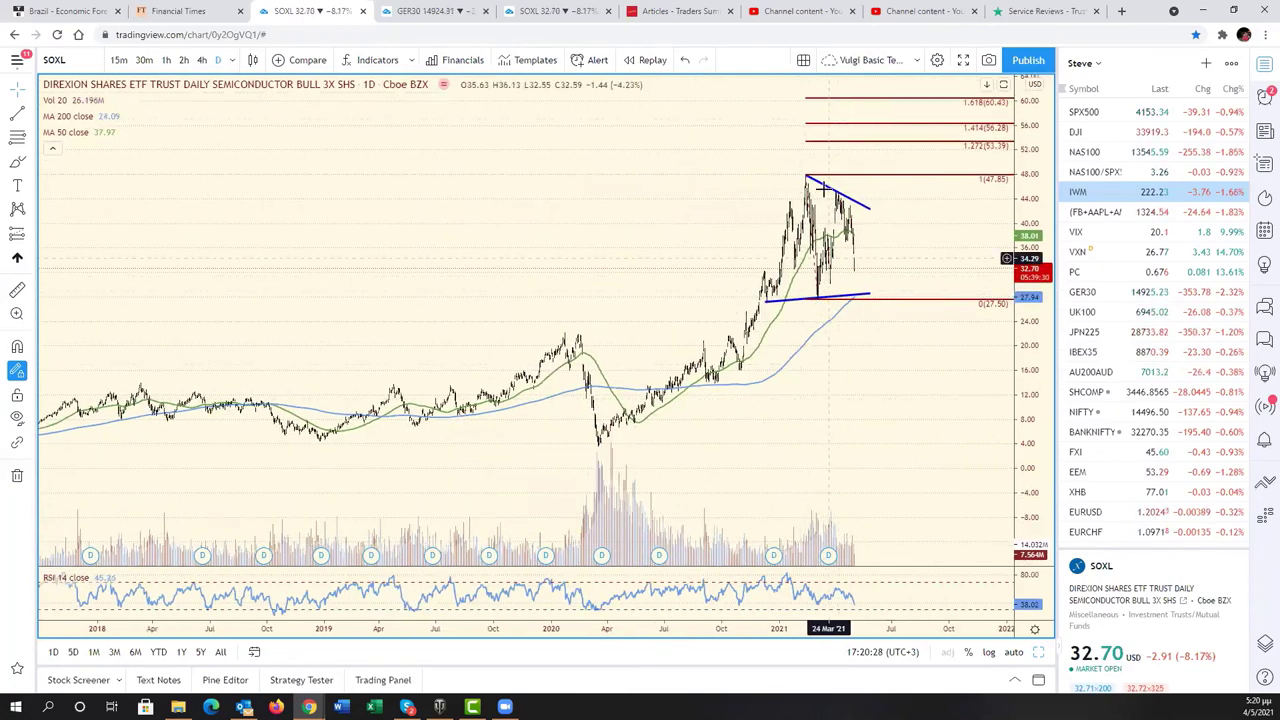
pyautogui.scroll(2, 768, 305)
pyautogui.scroll(-2, 760, 385)
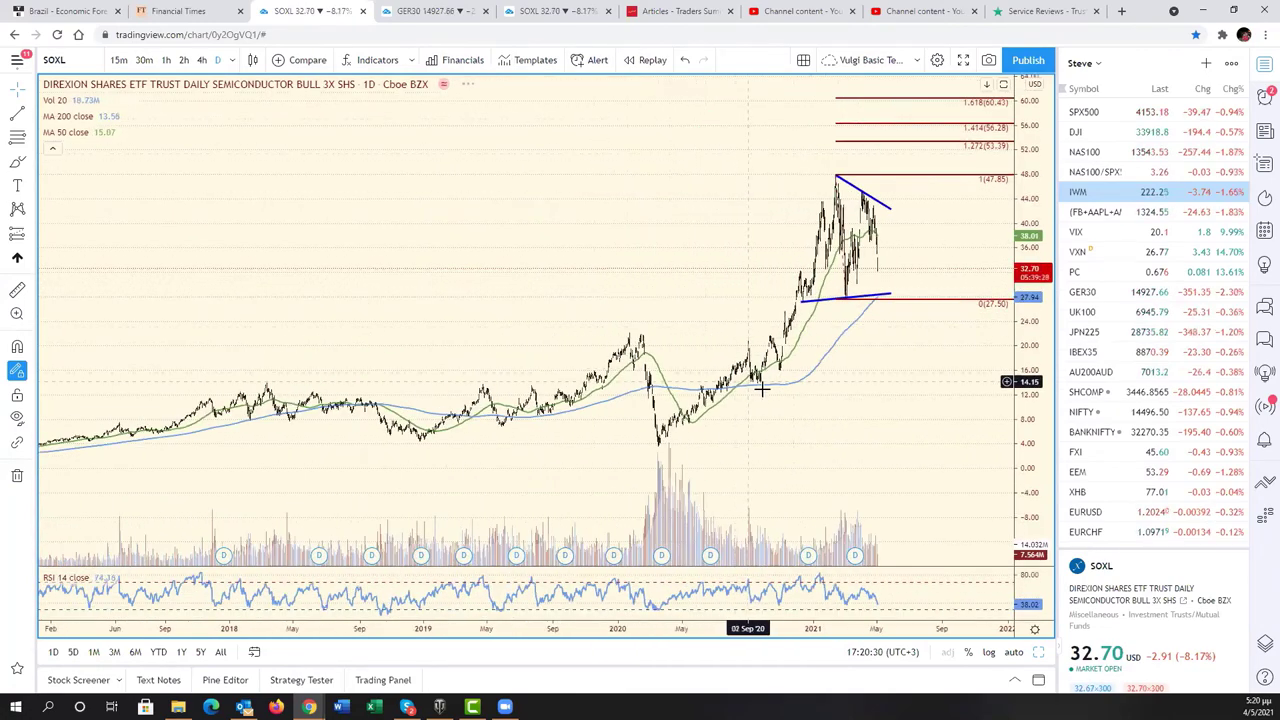
pyautogui.scroll(2, 760, 385)
pyautogui.scroll(1, 760, 385)
pyautogui.scroll(1, 760, 385)
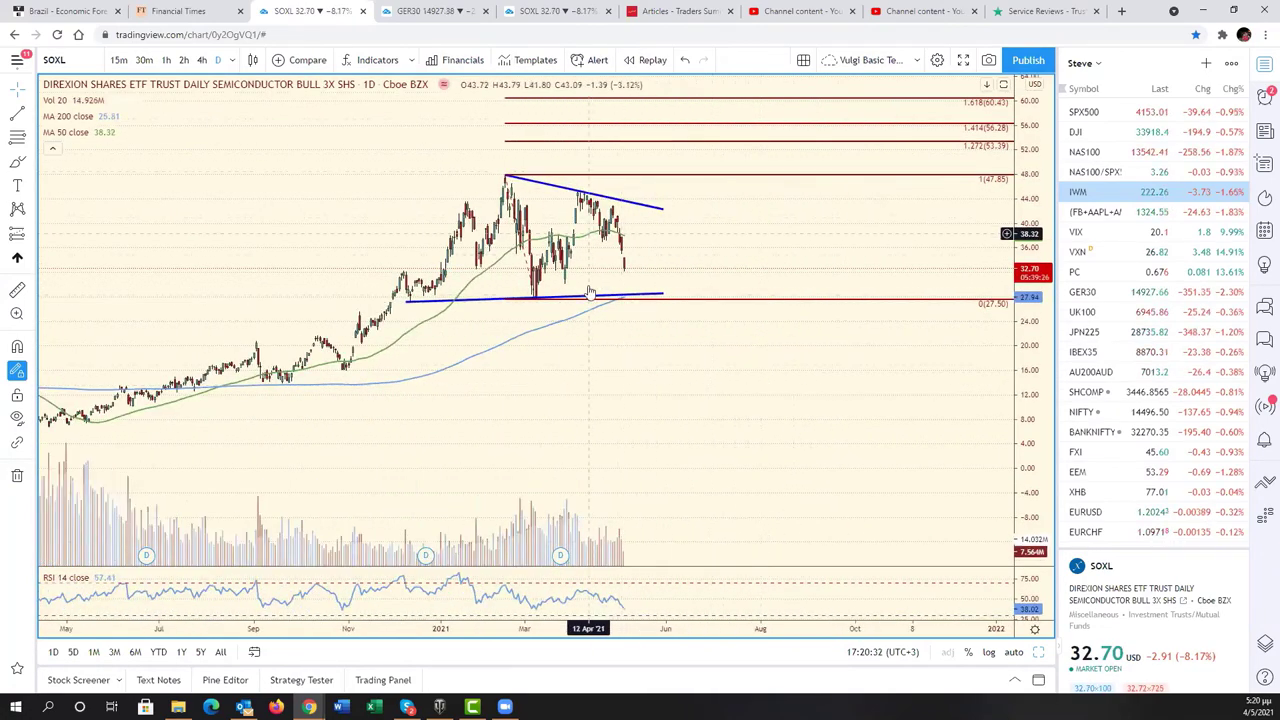
pyautogui.scroll(-1, 643, 357)
pyautogui.scroll(-2, 680, 270)
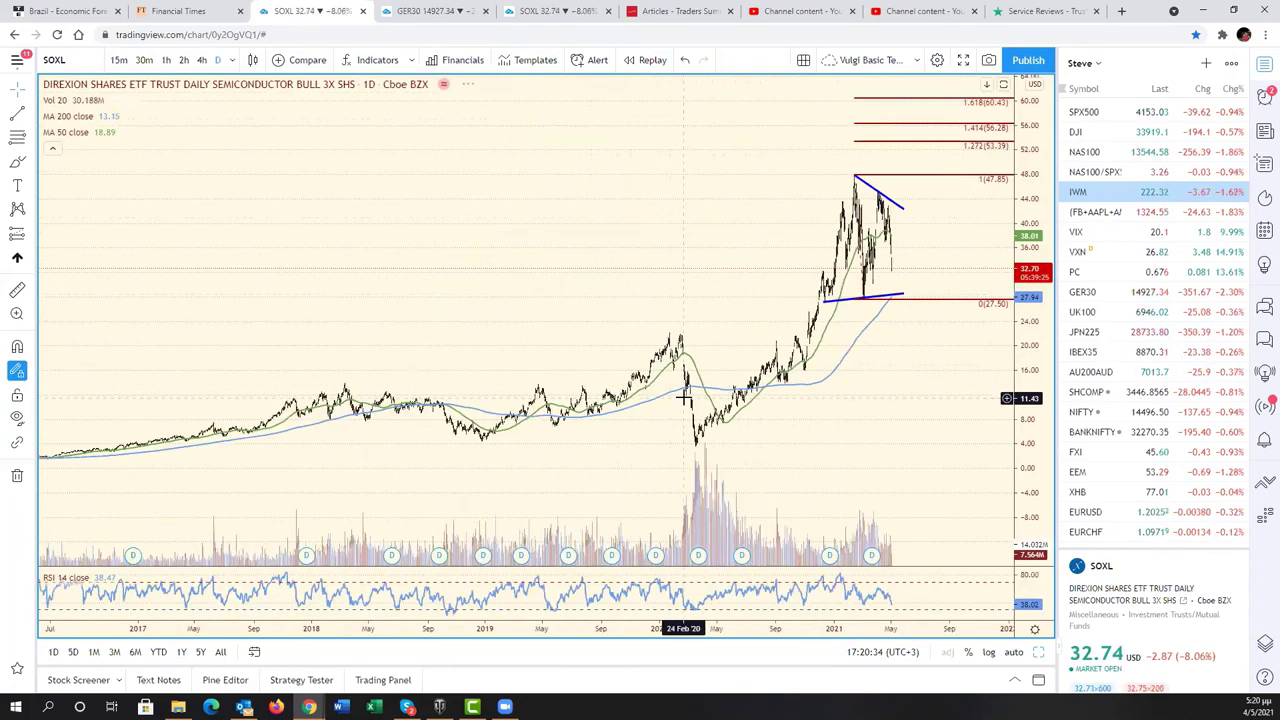
pyautogui.scroll(-1, 707, 184)
pyautogui.scroll(1, 763, 371)
pyautogui.scroll(1, 751, 397)
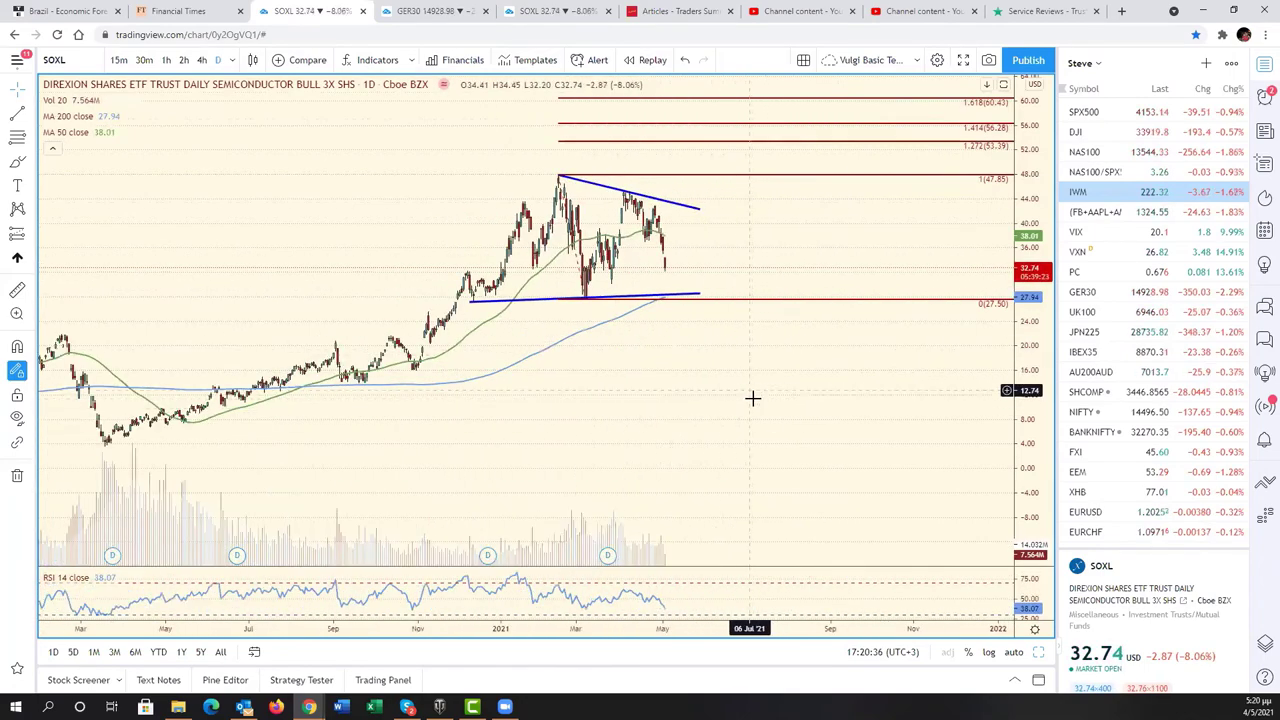
pyautogui.moveTo(751, 397); pyautogui.dragTo(803, 473)
pyautogui.scroll(1, 798, 469)
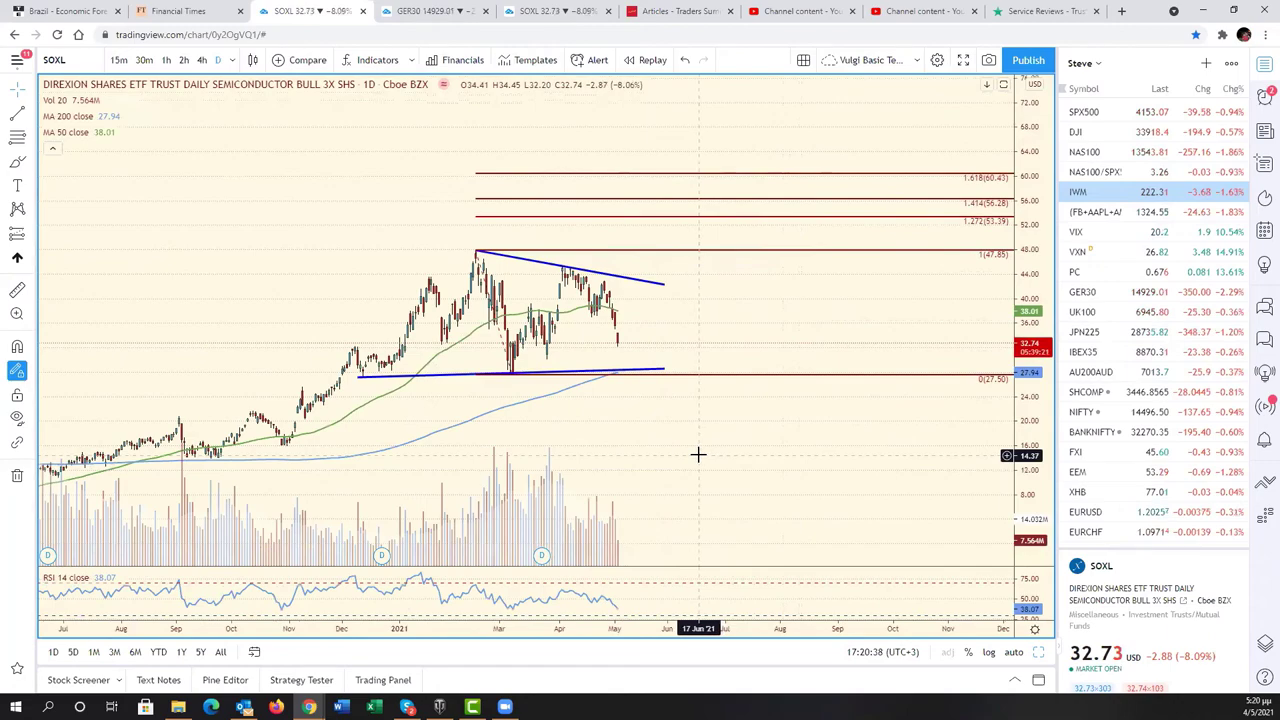
pyautogui.scroll(-2, 698, 454)
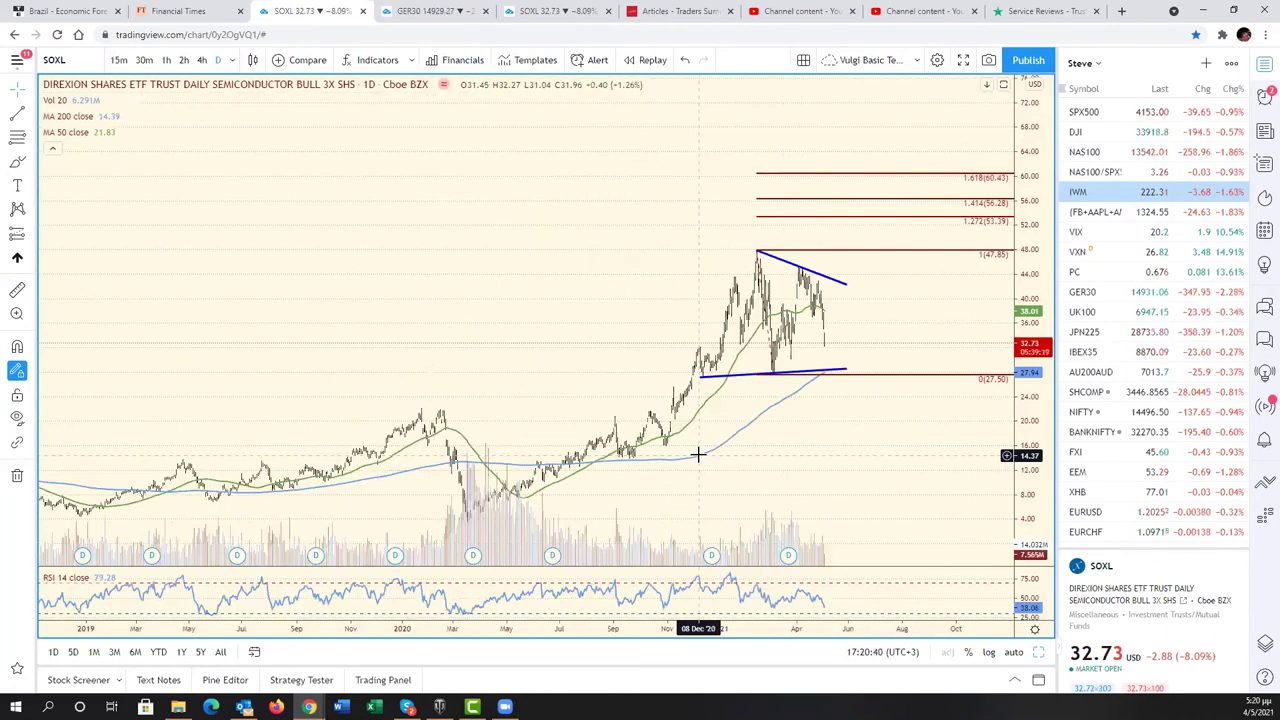
pyautogui.scroll(2, 698, 454)
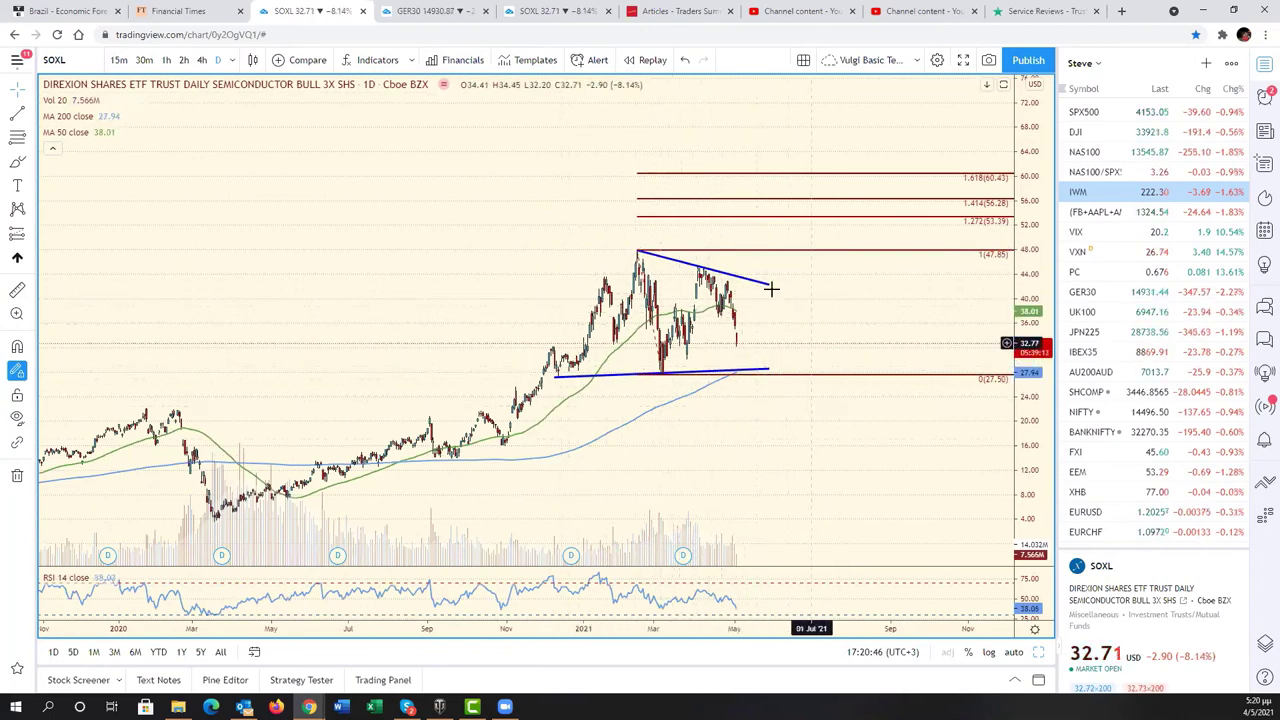
pyautogui.scroll(2, 723, 466)
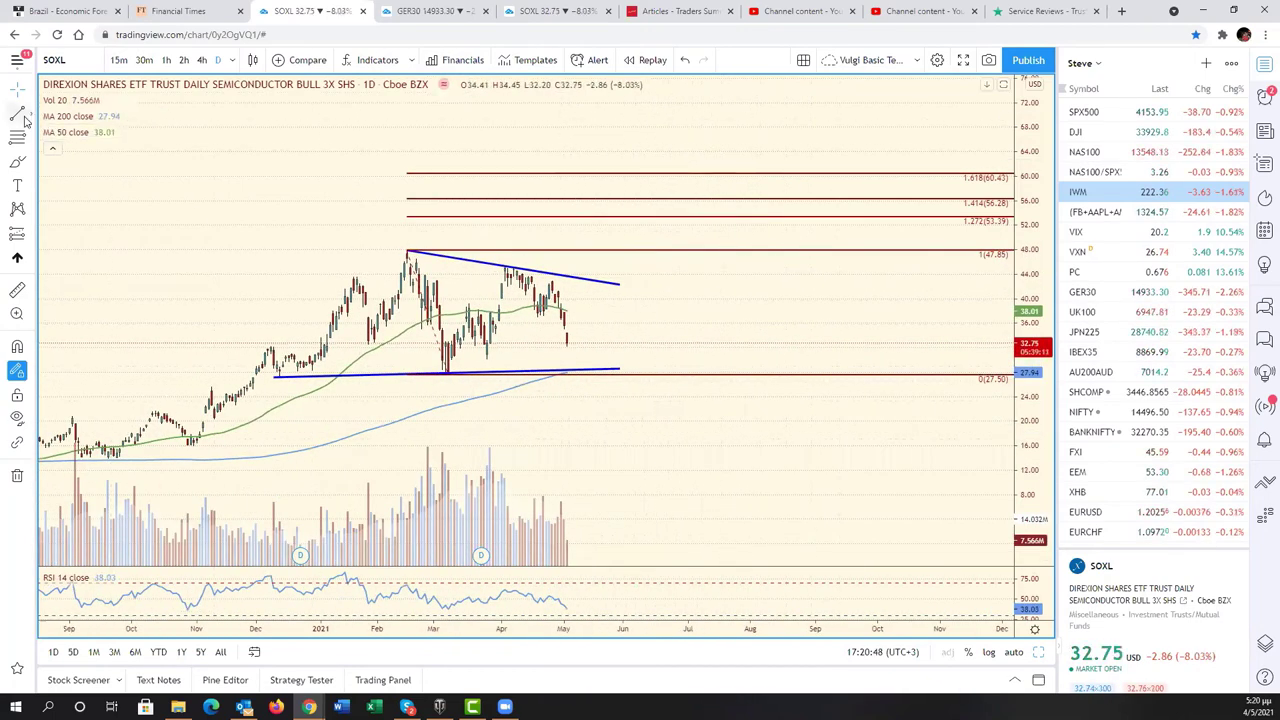
# Draw a red dashed rising trend line from the March low past the latest candle
pyautogui.click(433, 381)
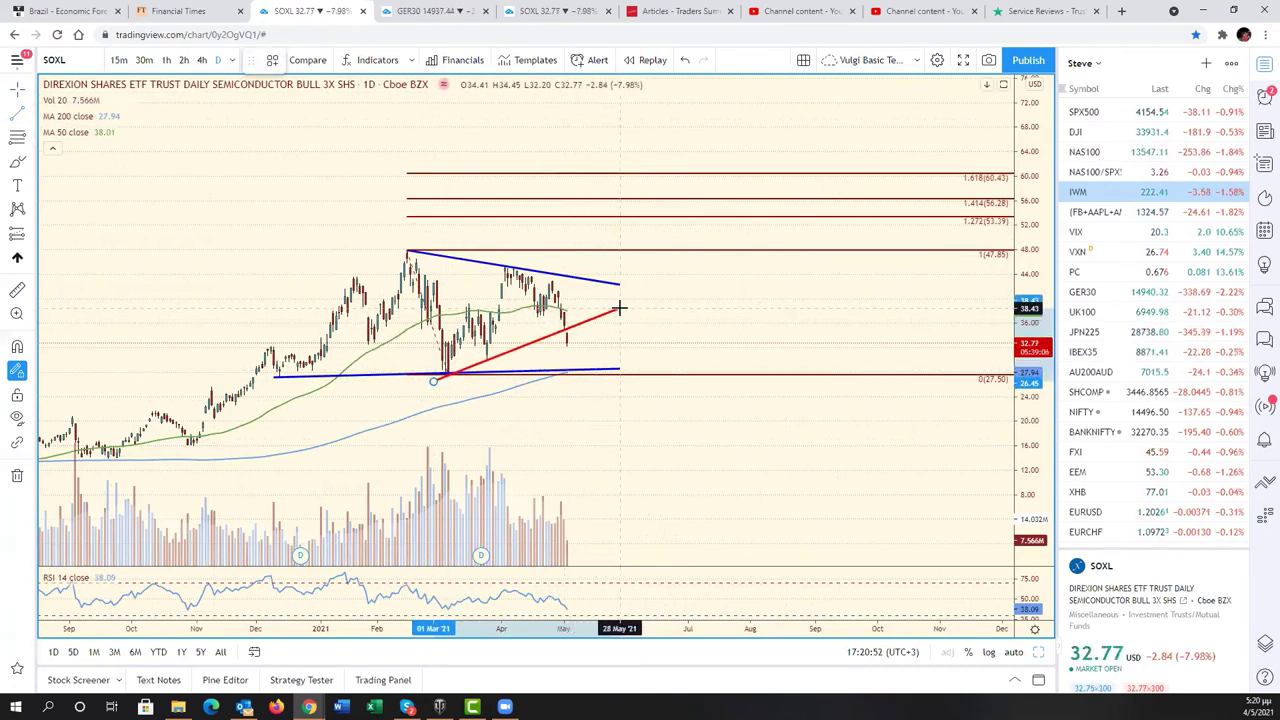
pyautogui.click(619, 309)
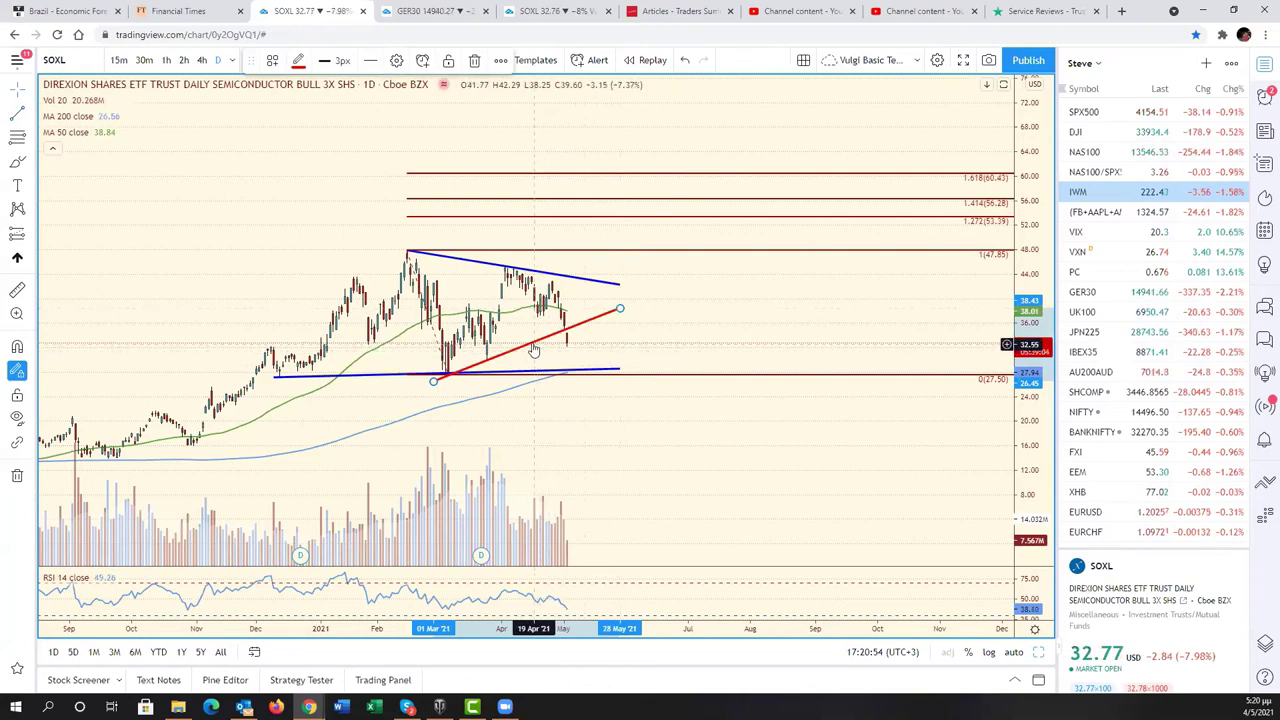
pyautogui.click(304, 66)
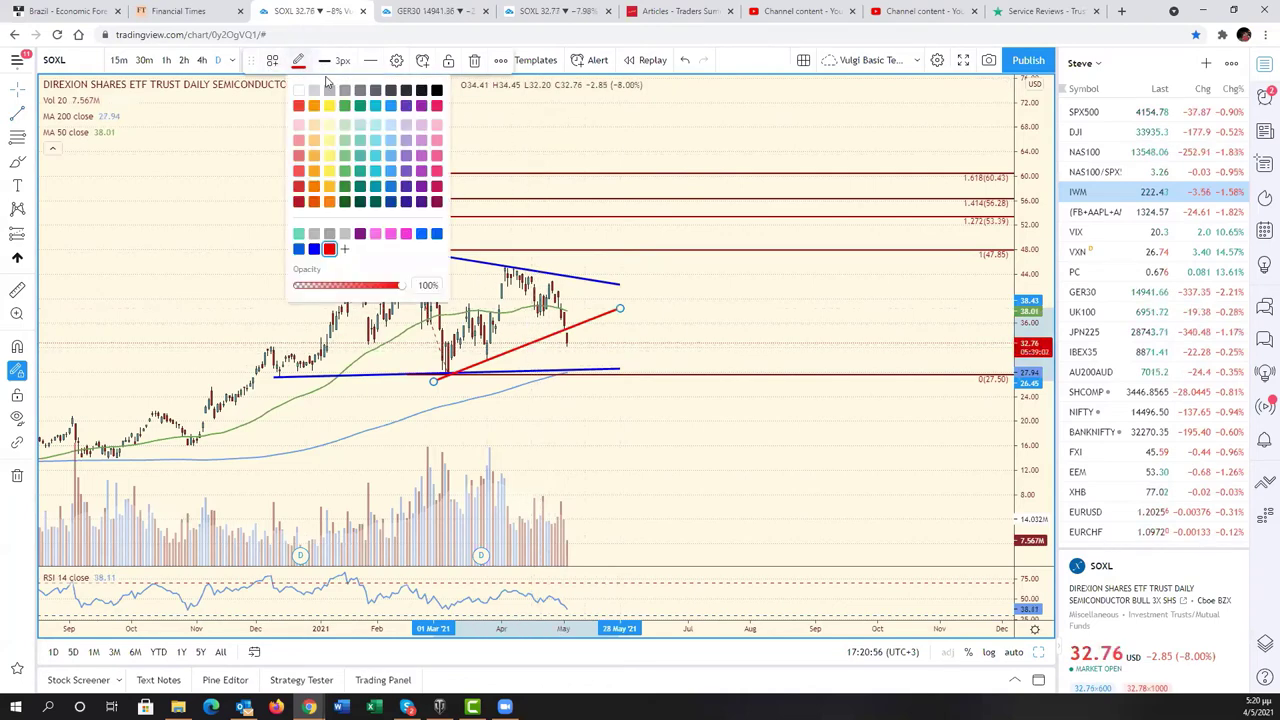
pyautogui.click(370, 60)
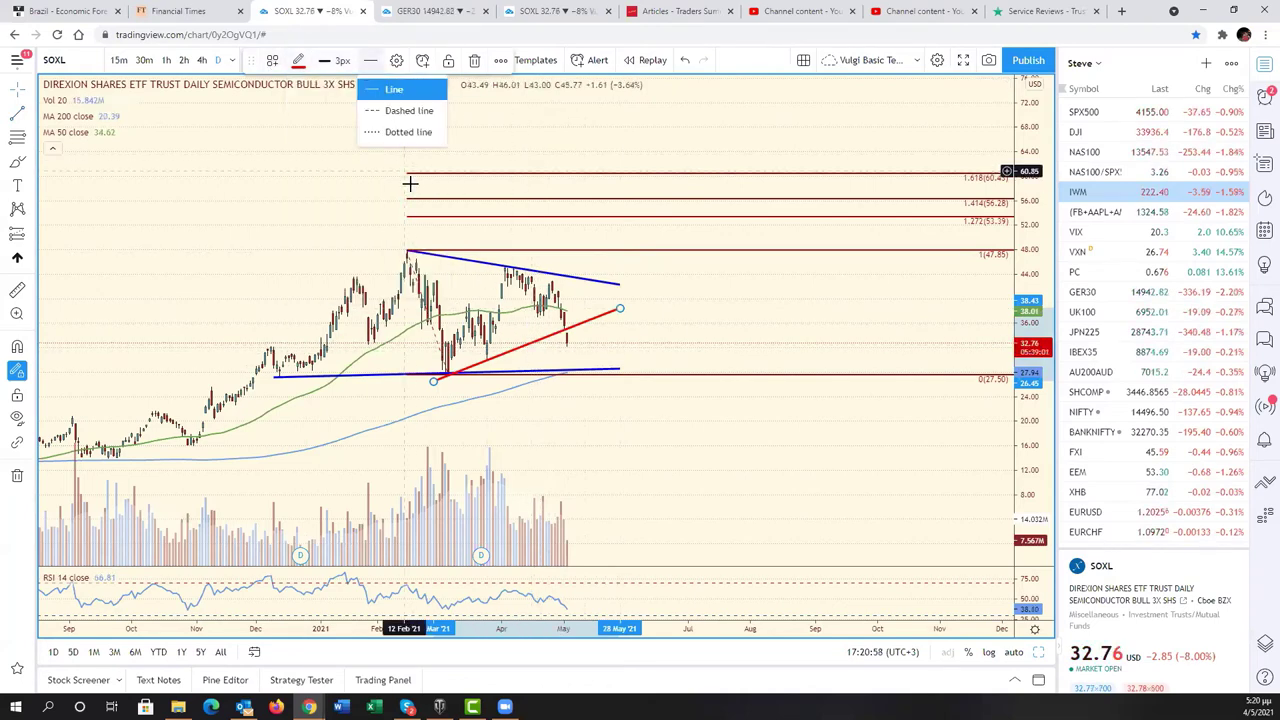
pyautogui.click(405, 111)
# Add a solid red stroke from the last candle down toward the 27.50 support, then deselect it
pyautogui.scroll(-3, 714, 463)
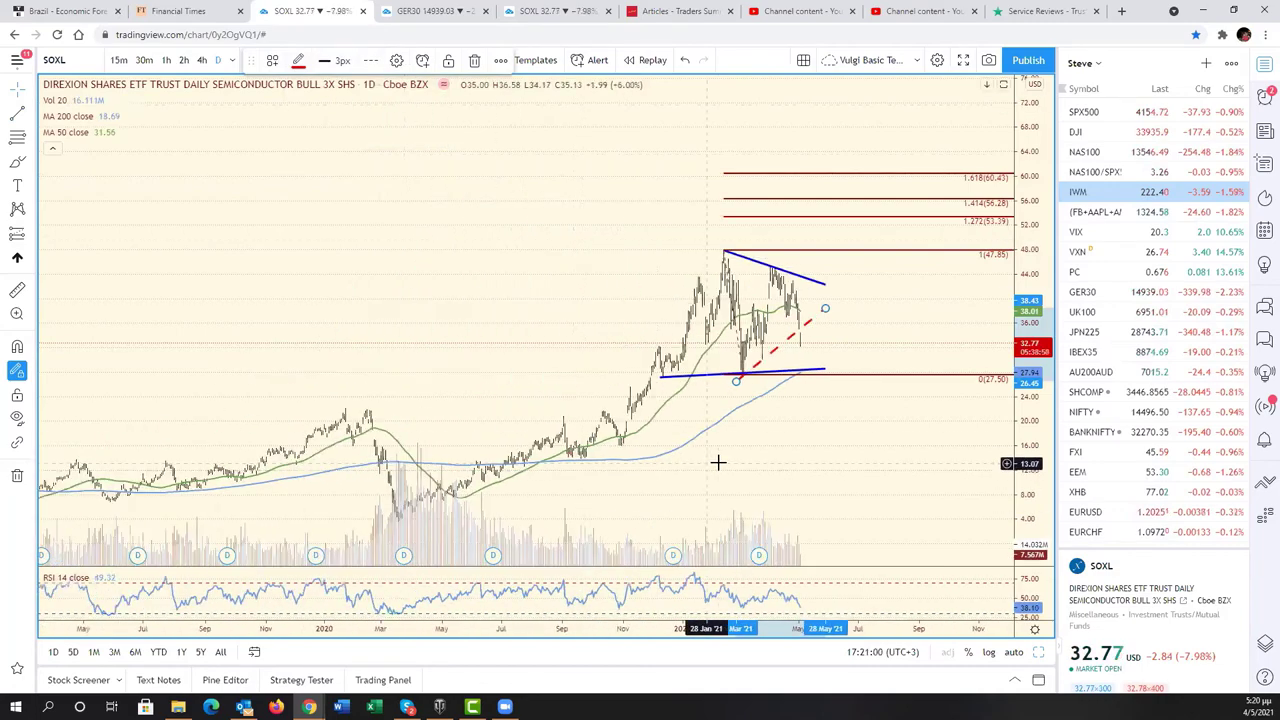
pyautogui.scroll(2, 718, 462)
pyautogui.moveTo(410, 440); pyautogui.dragTo(663, 403)
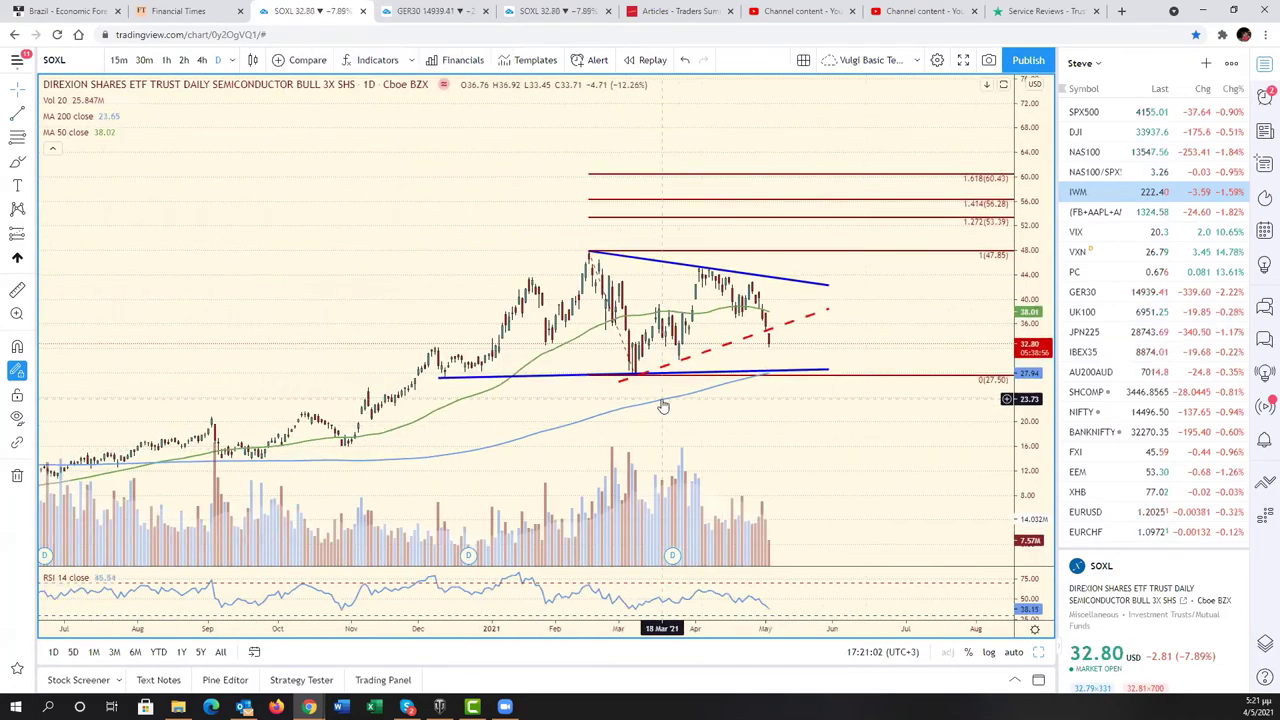
pyautogui.scroll(1, 594, 378)
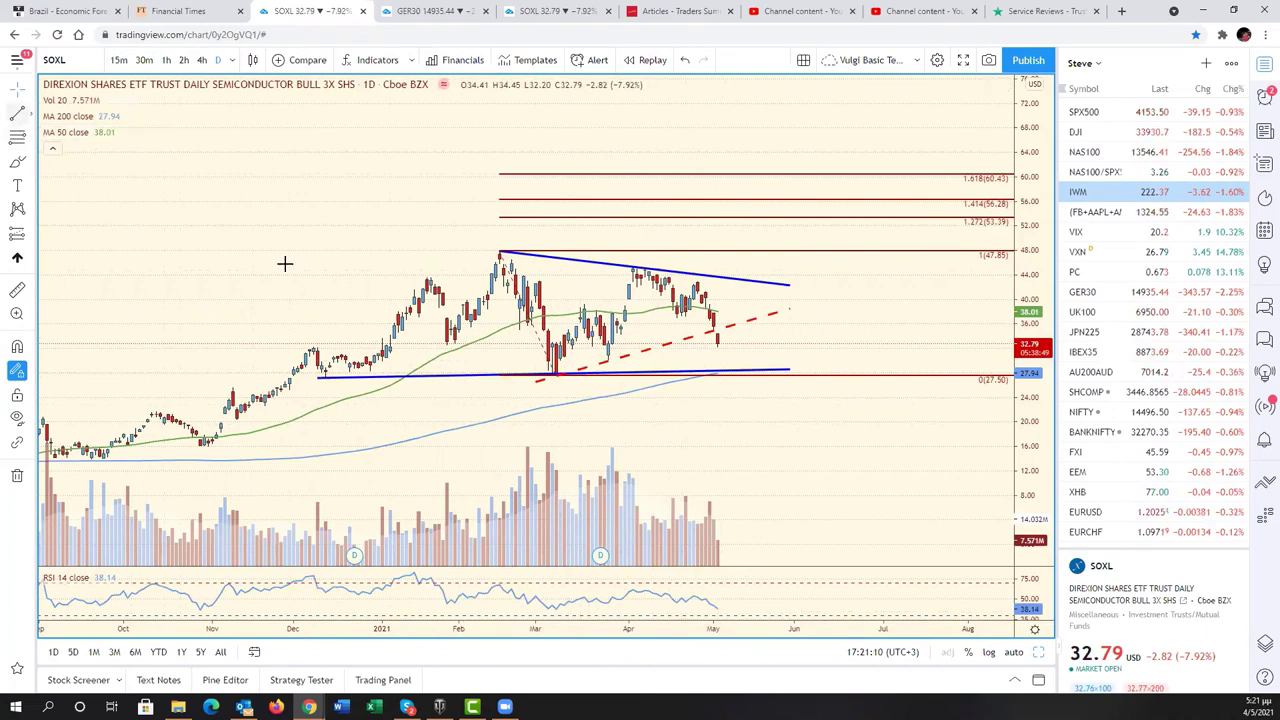
pyautogui.moveTo(718, 338); pyautogui.dragTo(730, 370)
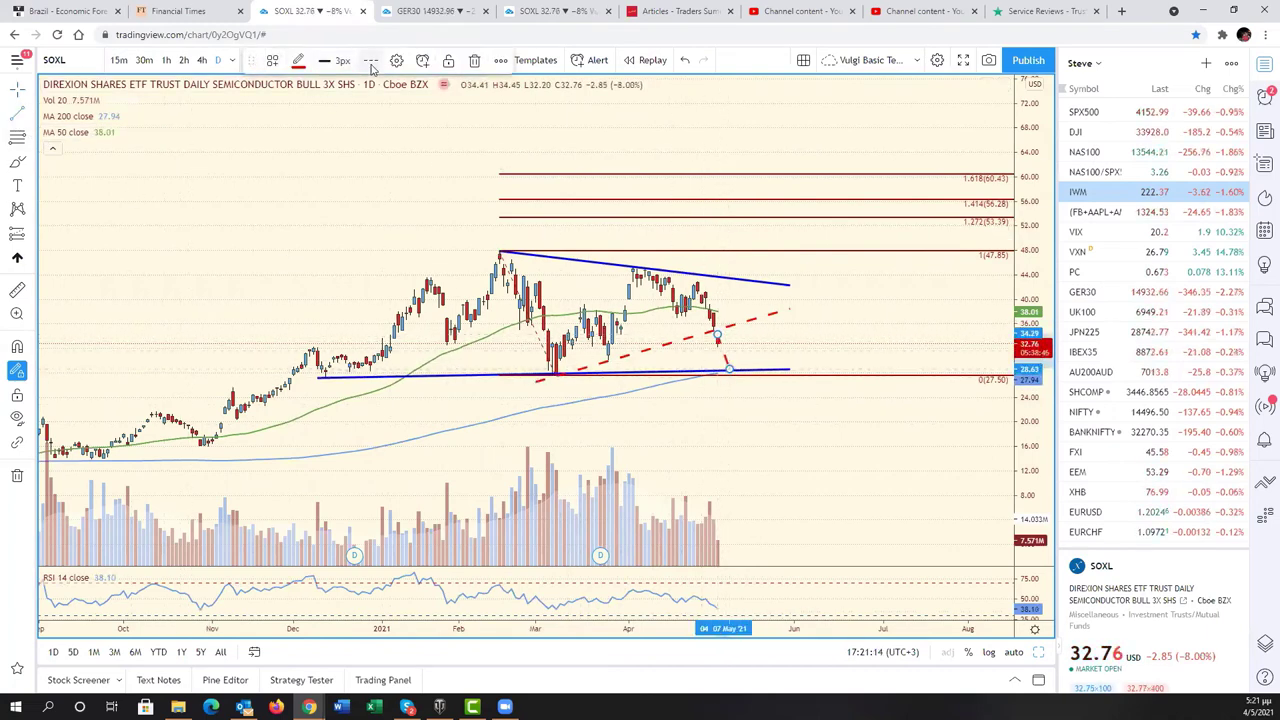
pyautogui.click(371, 62)
pyautogui.click(392, 88)
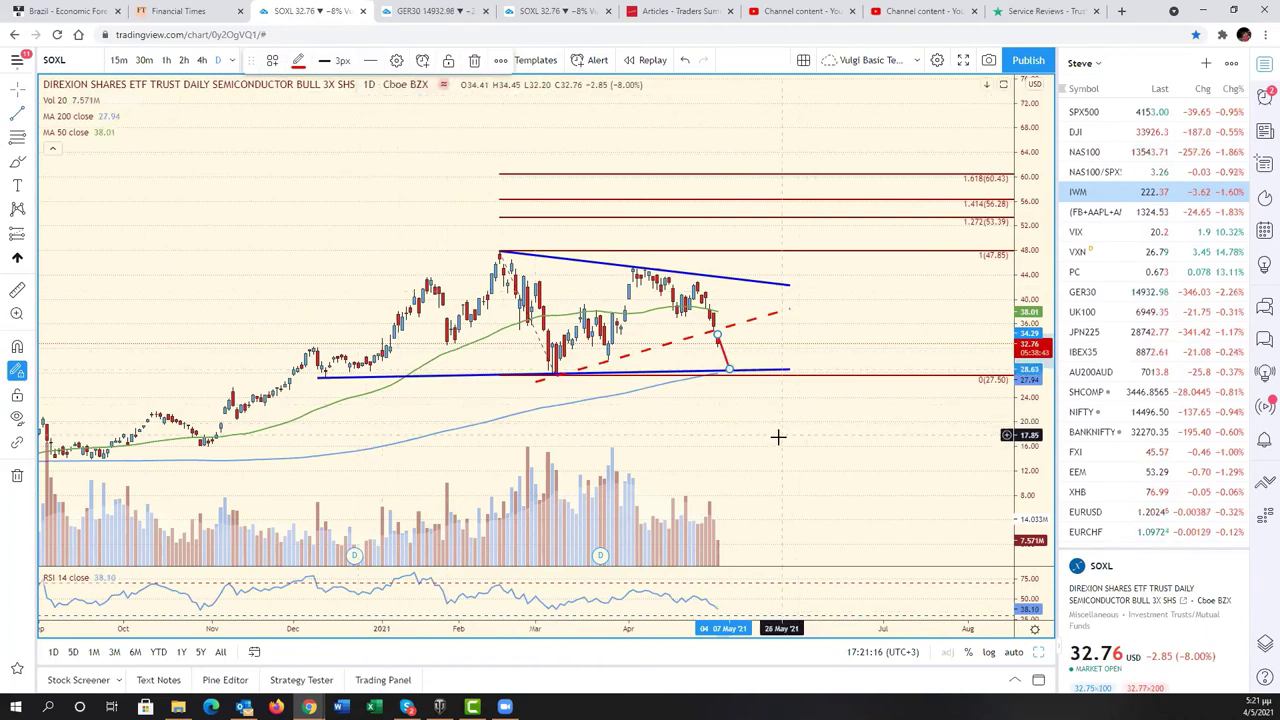
pyautogui.click(778, 437)
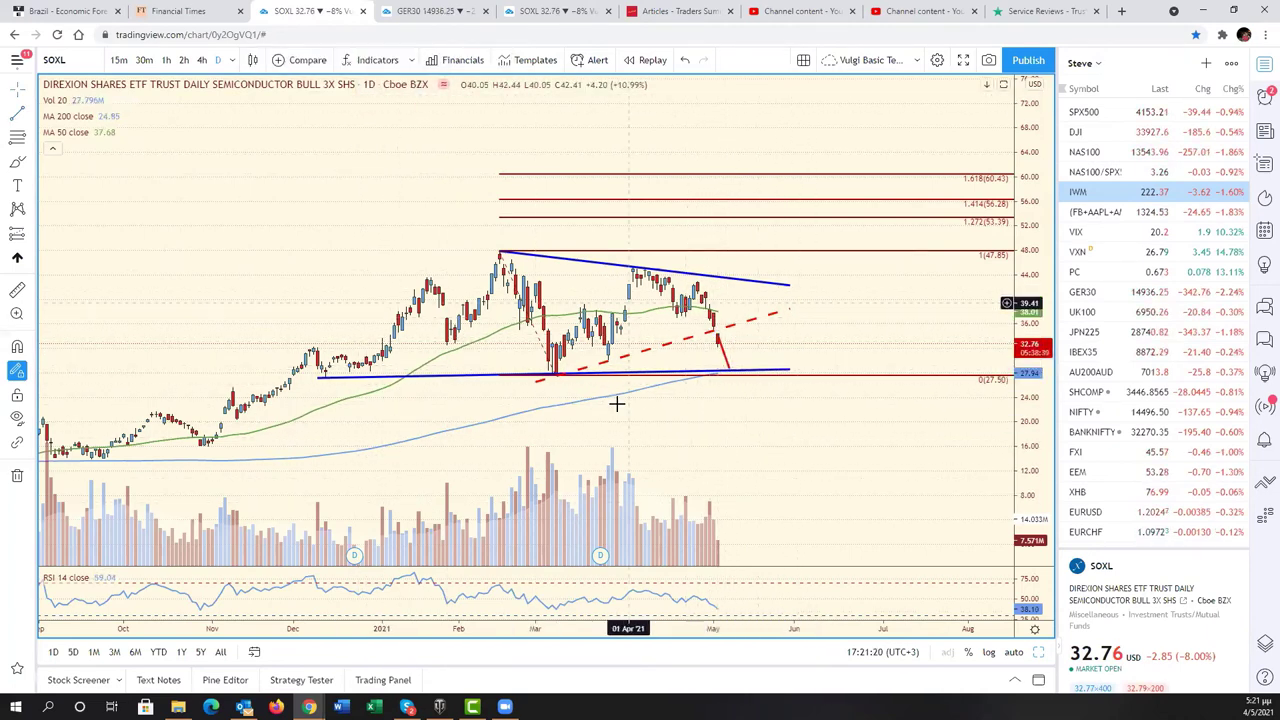
pyautogui.scroll(-3, 614, 400)
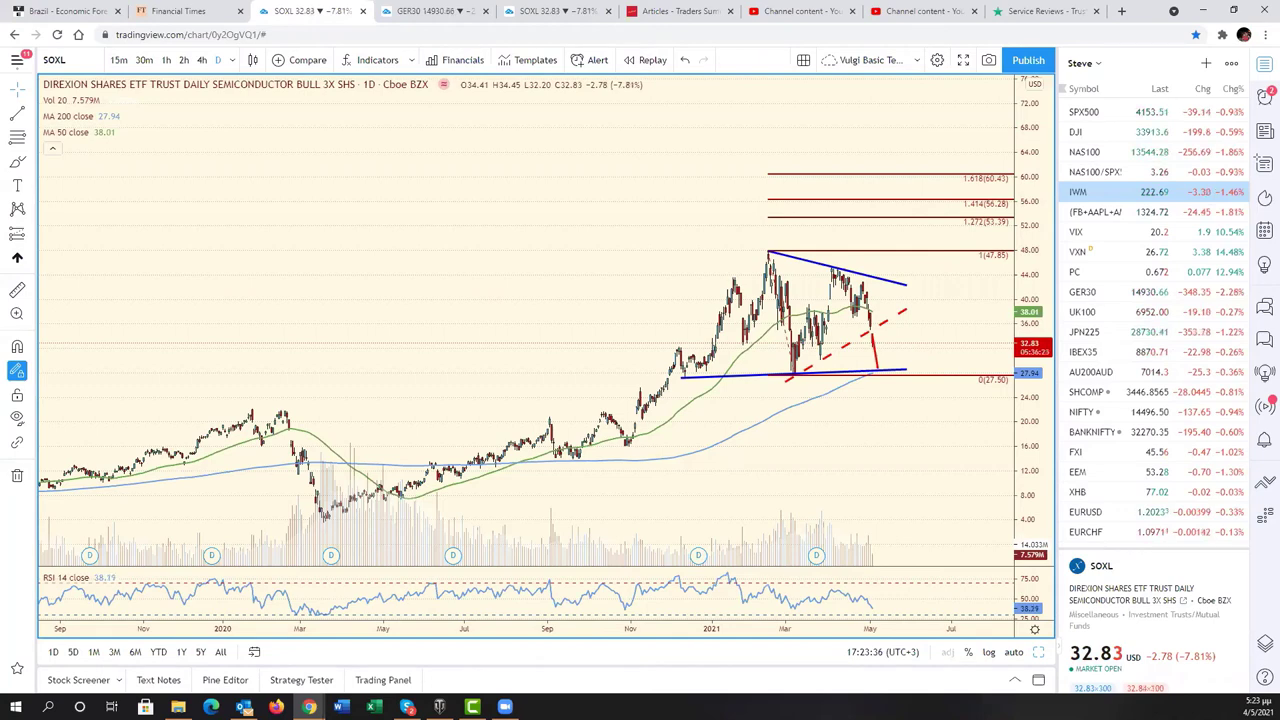
# Auto-scale, return to the six-chart grid, load PPLT in the active pane and maximize it
pyautogui.click(1013, 651)
pyautogui.hotkey('alt', 'Return')
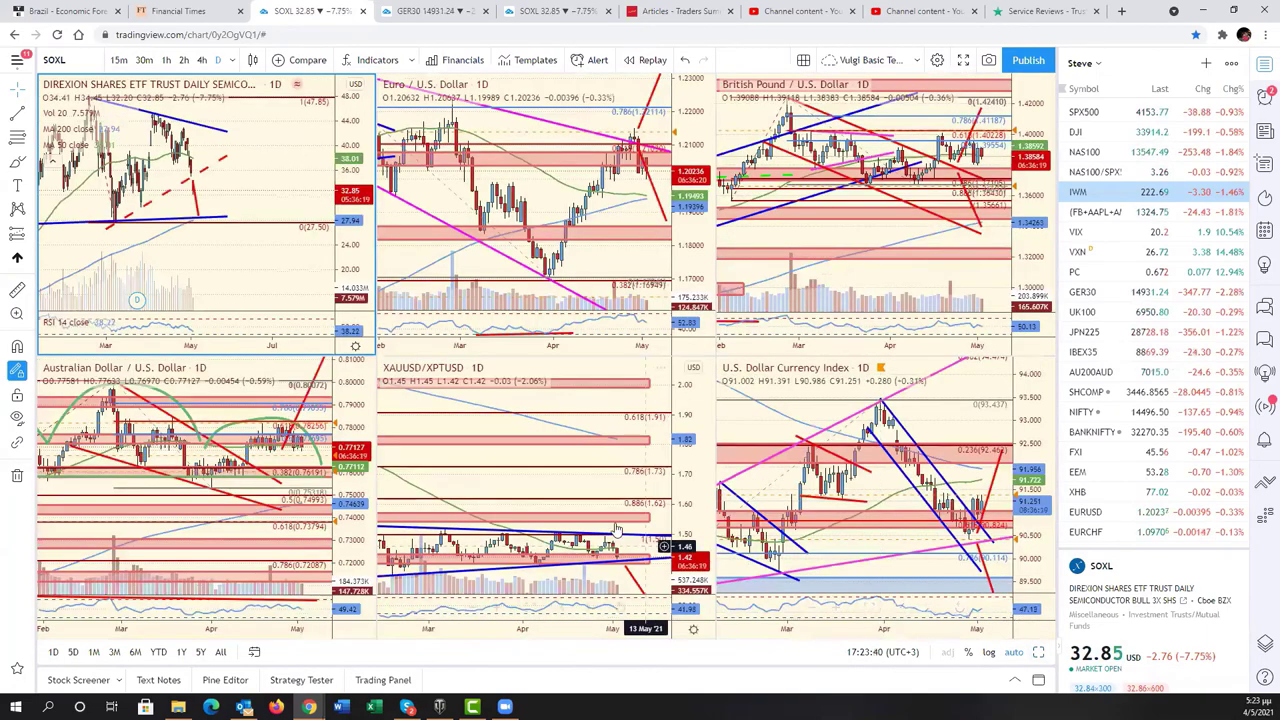
pyautogui.click(85, 72)
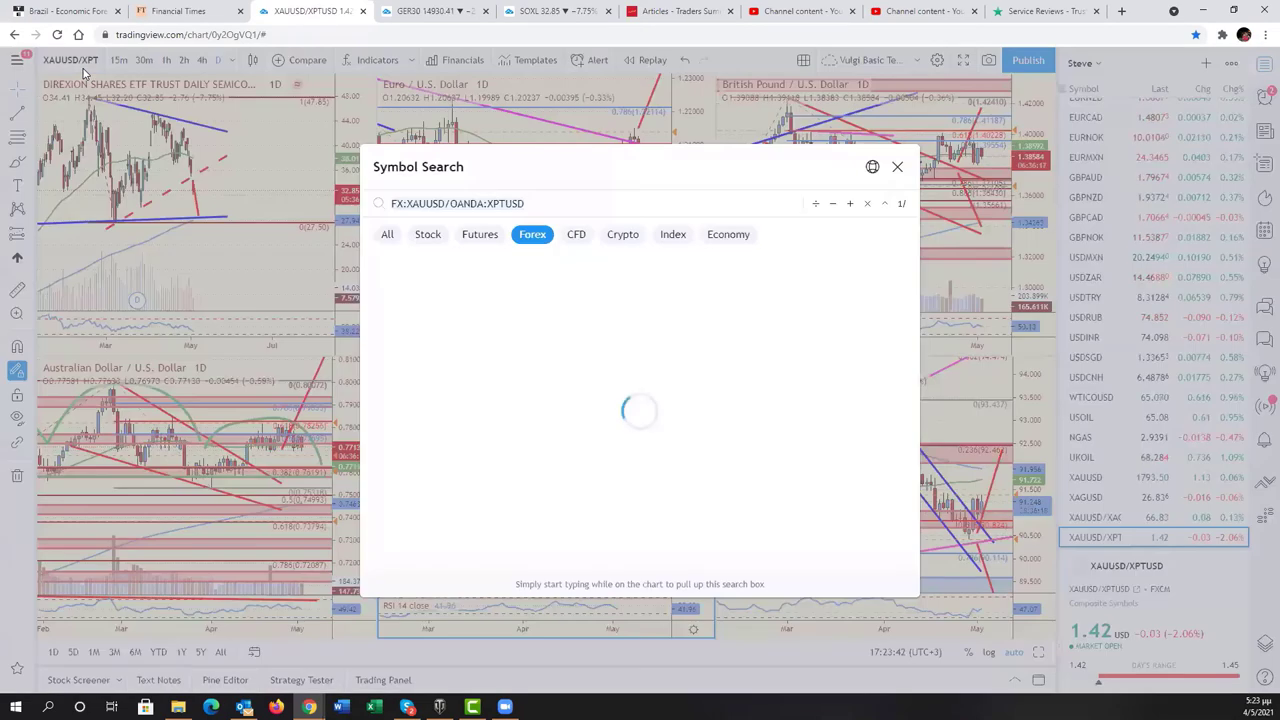
pyautogui.press('BackSpace')
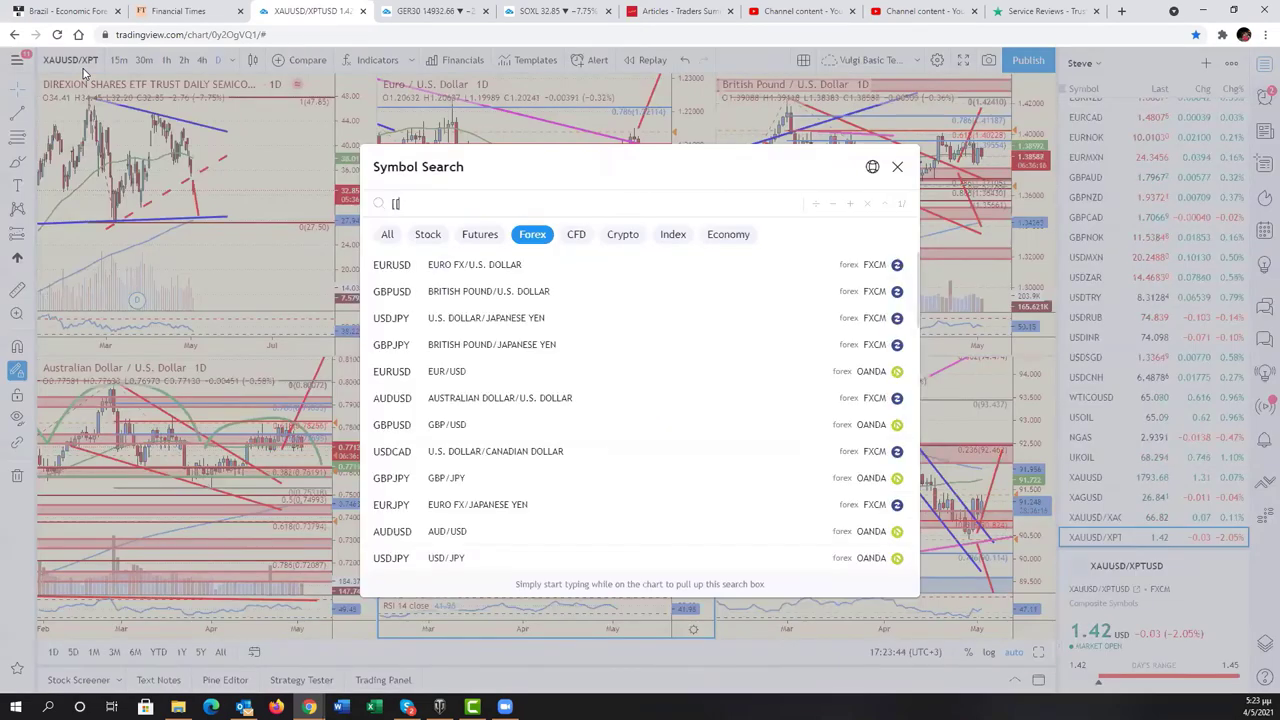
pyautogui.press('BackSpace')
pyautogui.press('BackSpace')
pyautogui.write('PPLT')
pyautogui.press('Return')
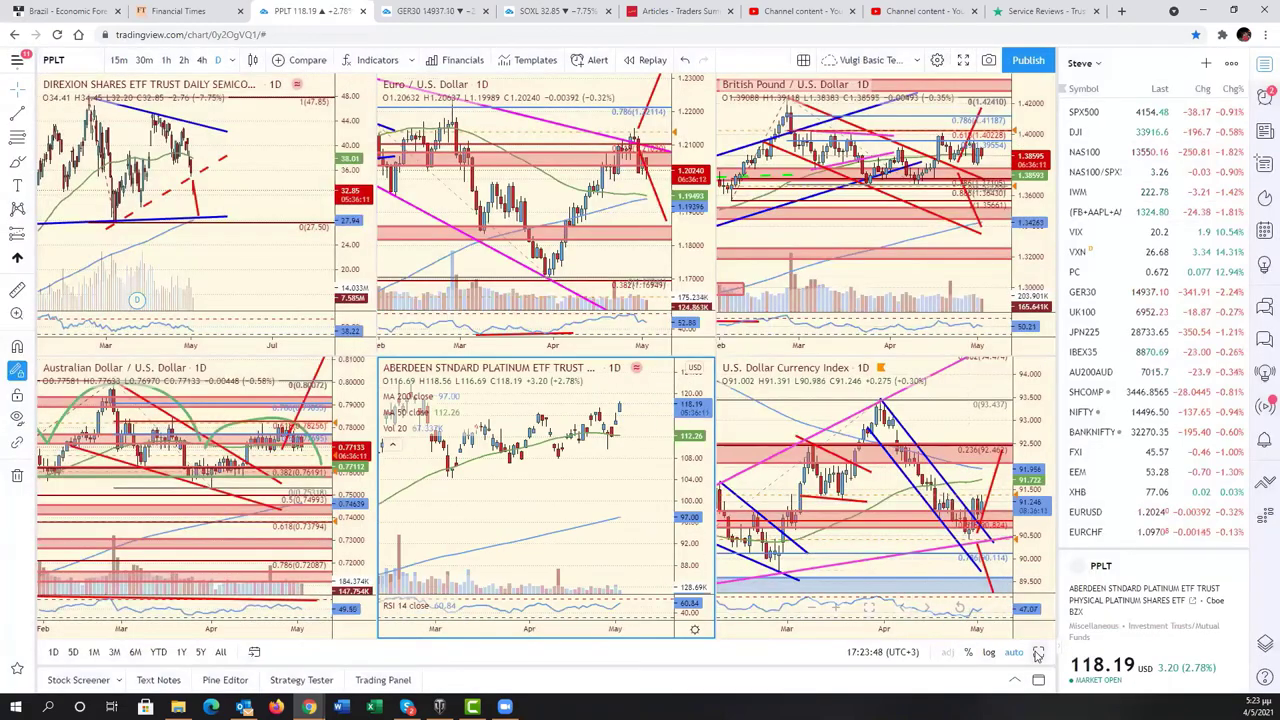
pyautogui.hotkey('alt', 'Return')
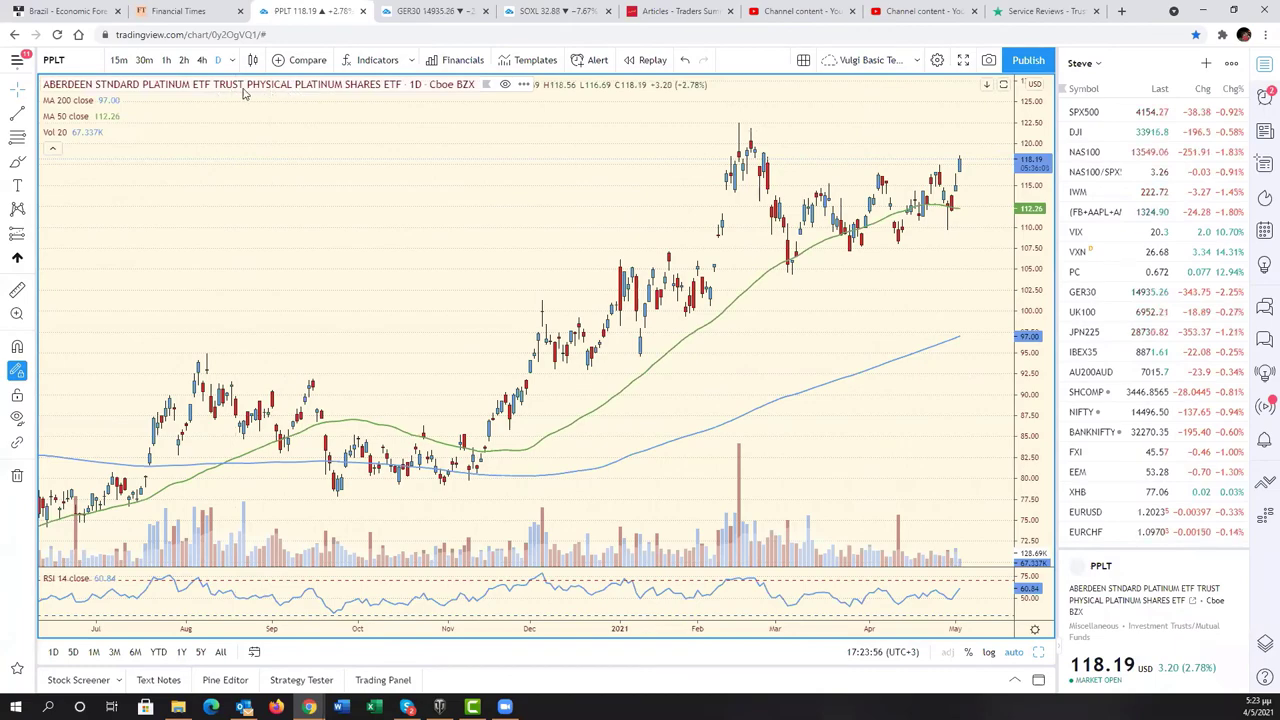
pyautogui.scroll(-2, 510, 320)
pyautogui.scroll(1, 813, 366)
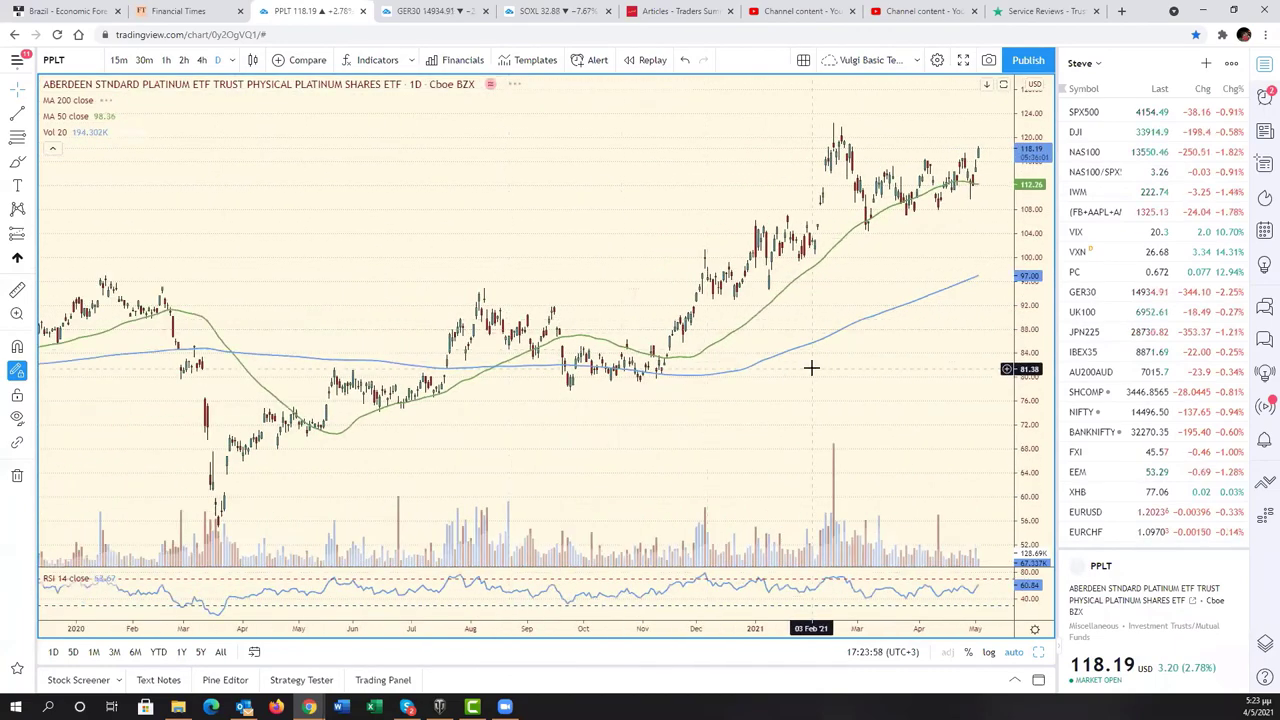
pyautogui.scroll(1, 811, 368)
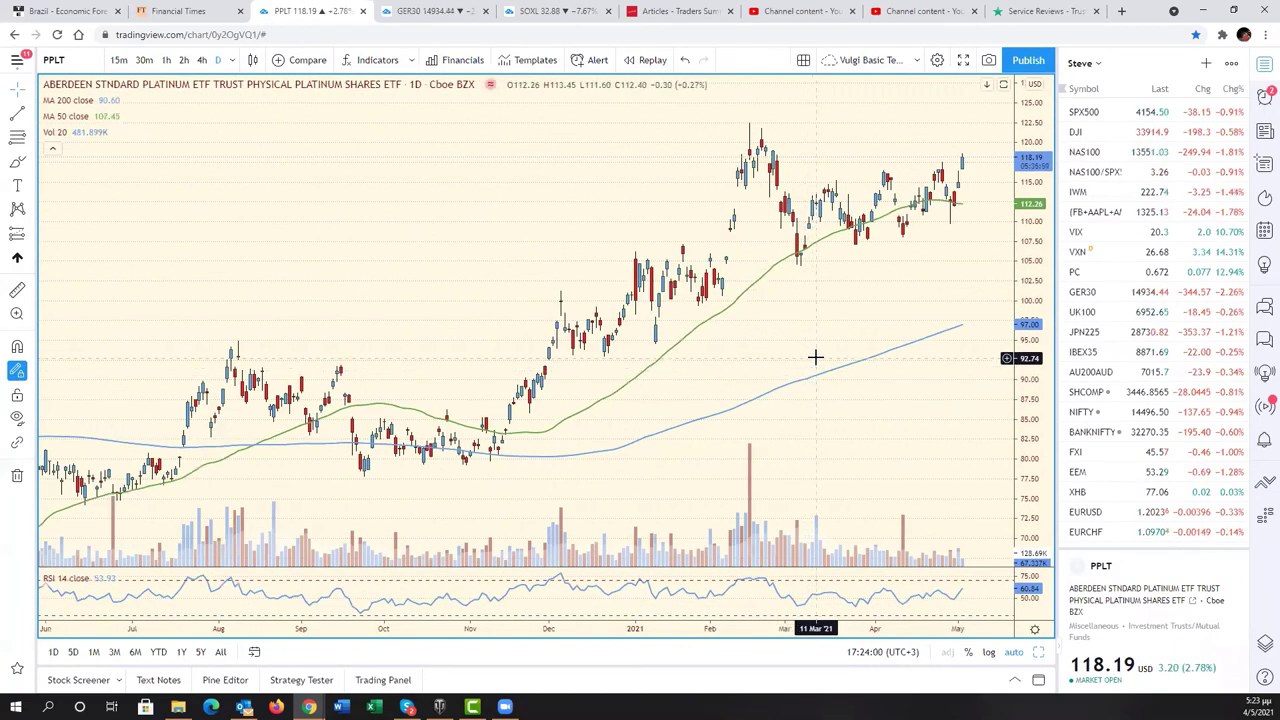
pyautogui.scroll(-2, 816, 360)
pyautogui.scroll(1, 916, 405)
pyautogui.scroll(1, 916, 405)
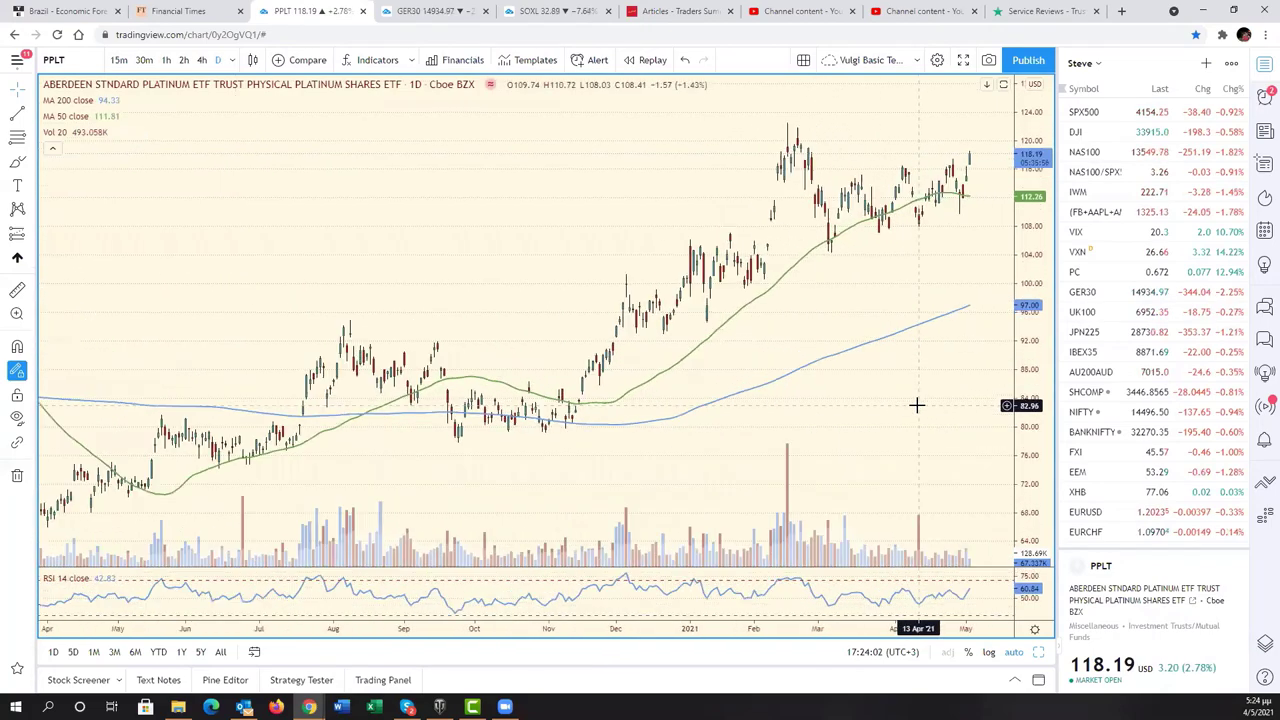
pyautogui.scroll(1, 916, 405)
pyautogui.scroll(1, 916, 405)
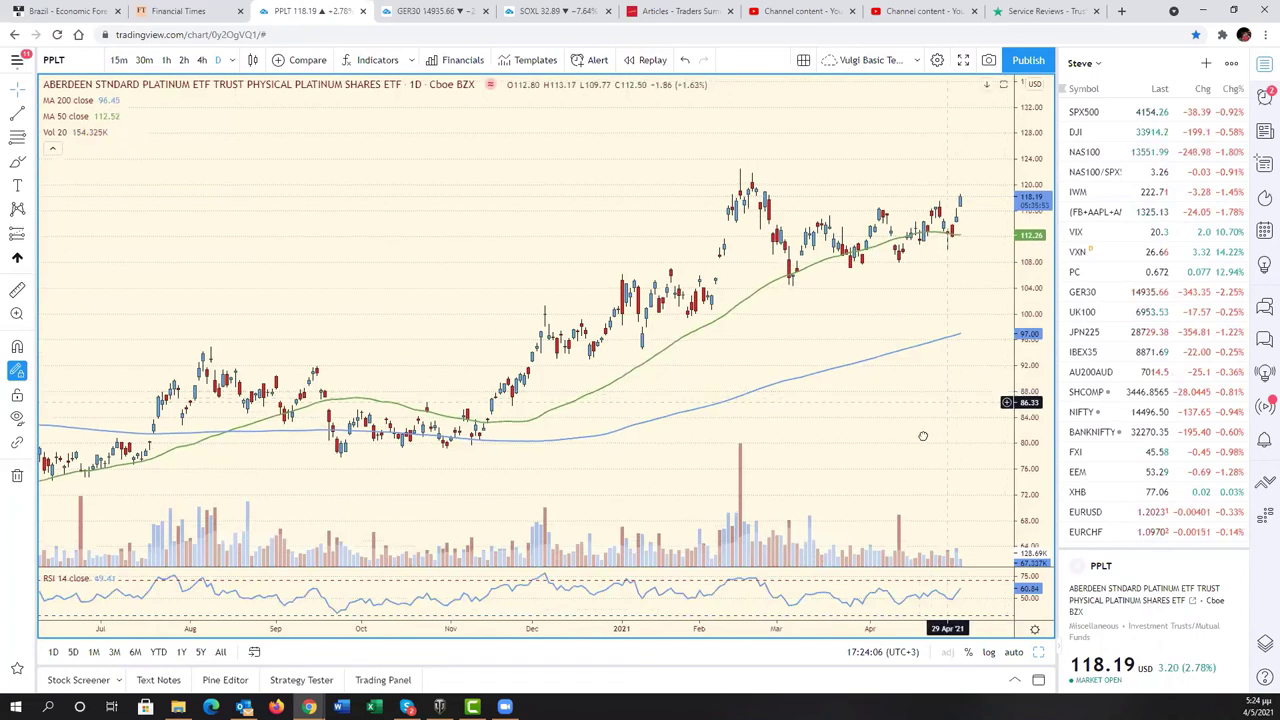
pyautogui.moveTo(948, 402); pyautogui.dragTo(920, 437)
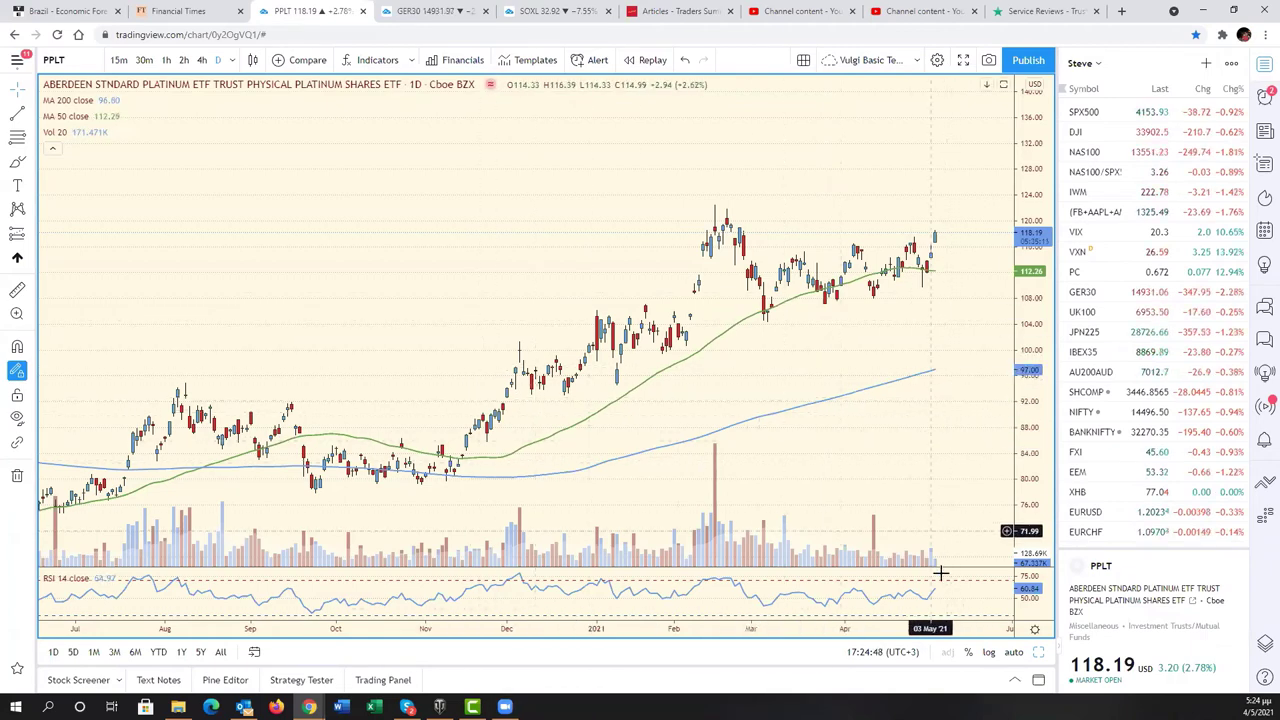
# Swap the top-left SOXL chart for SPX500, maximize it and rescale to show the green projection's peak
pyautogui.hotkey('alt', 'Return')
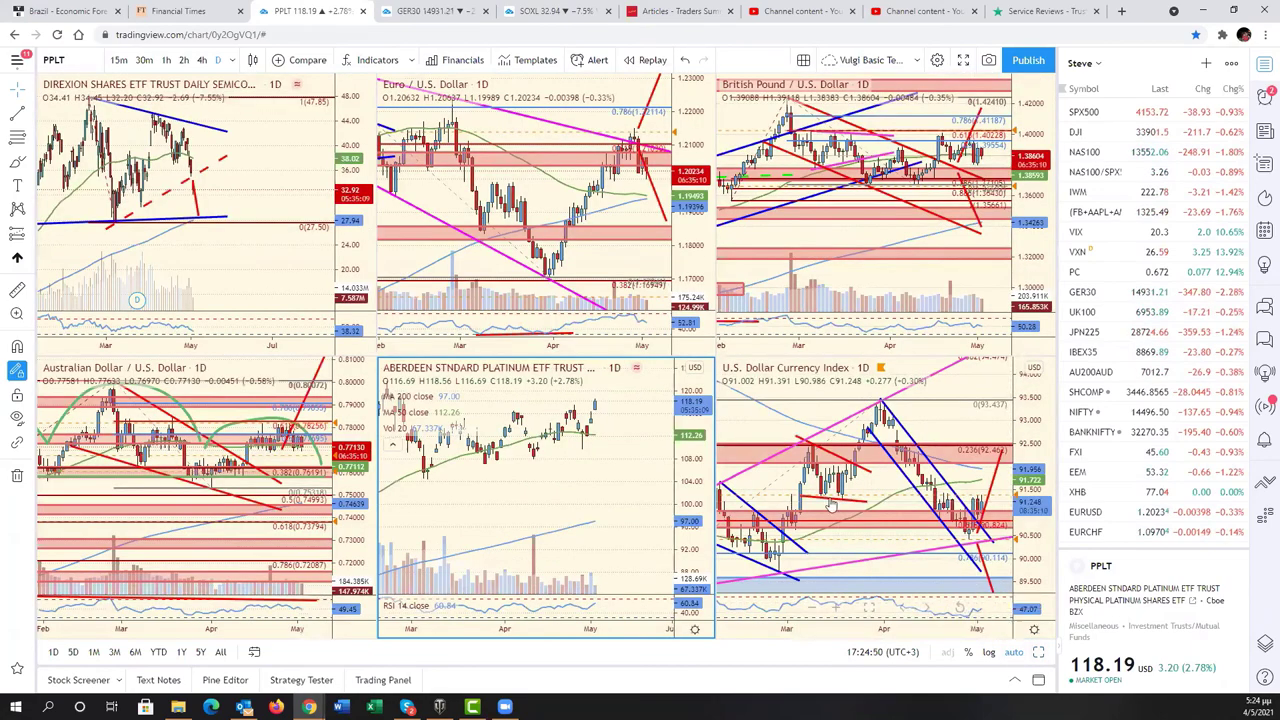
pyautogui.click(280, 194)
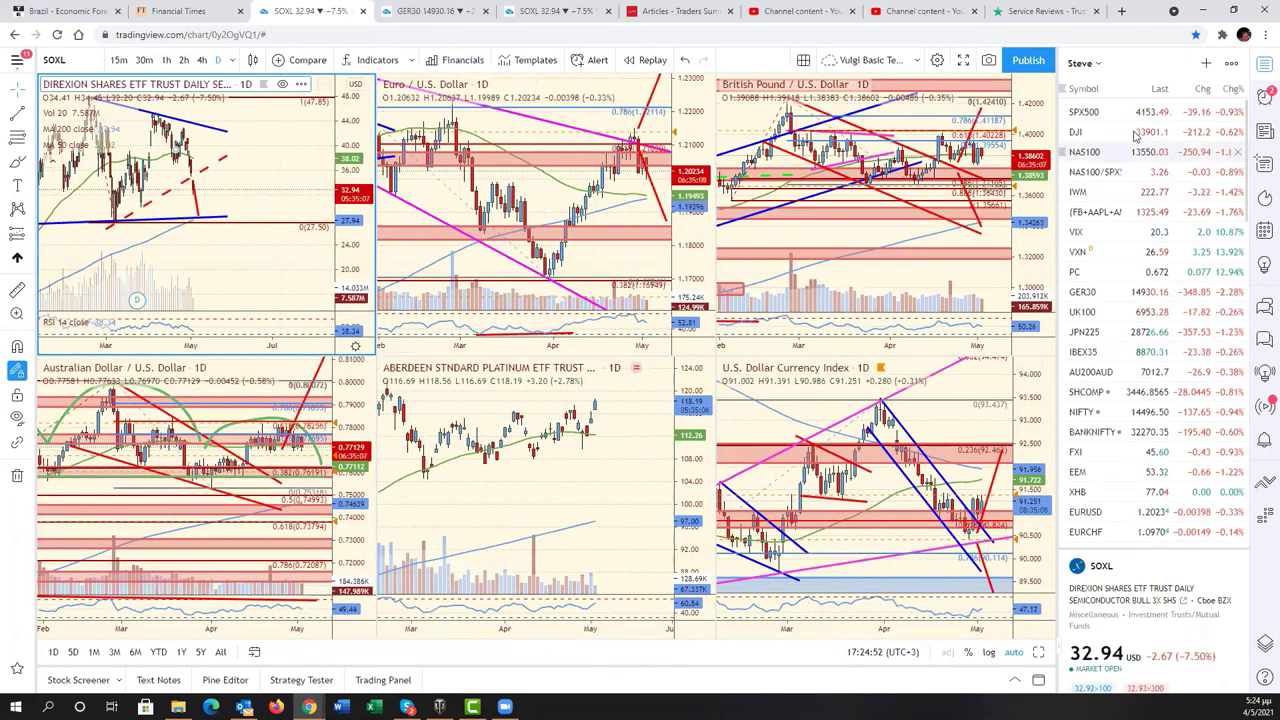
pyautogui.click(1125, 112)
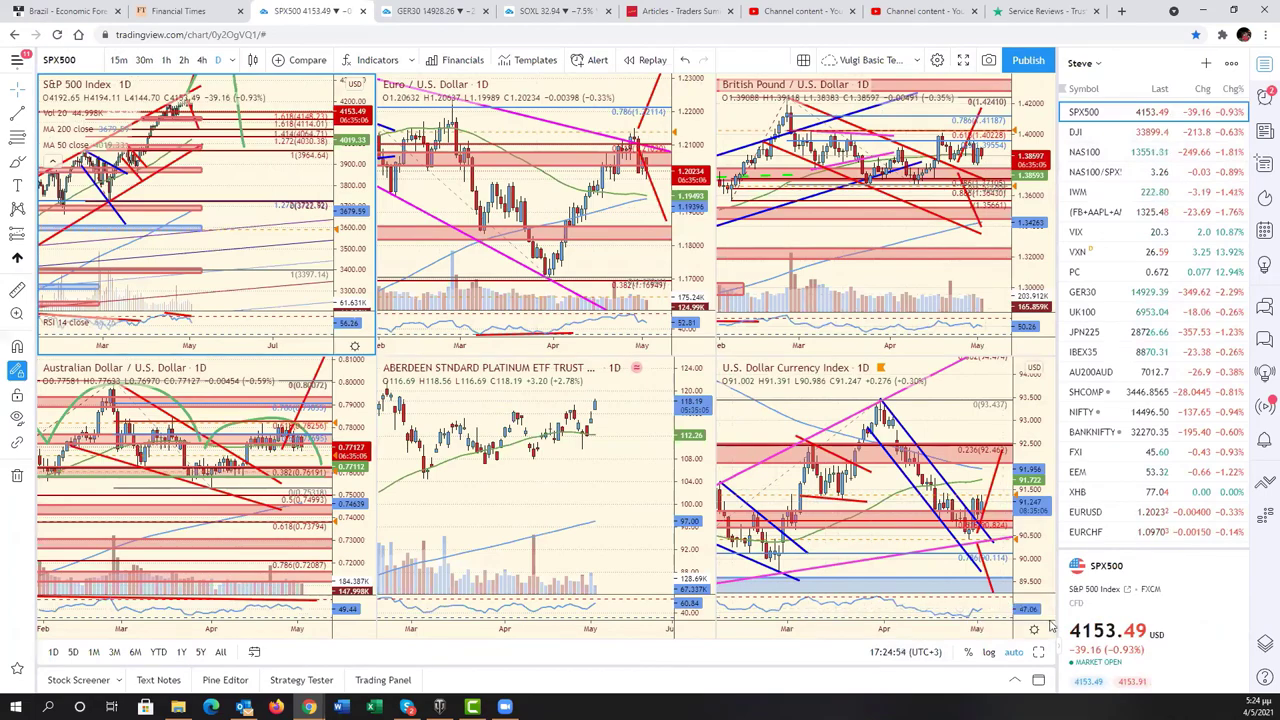
pyautogui.hotkey('alt', 'Return')
pyautogui.scroll(5, 900, 466)
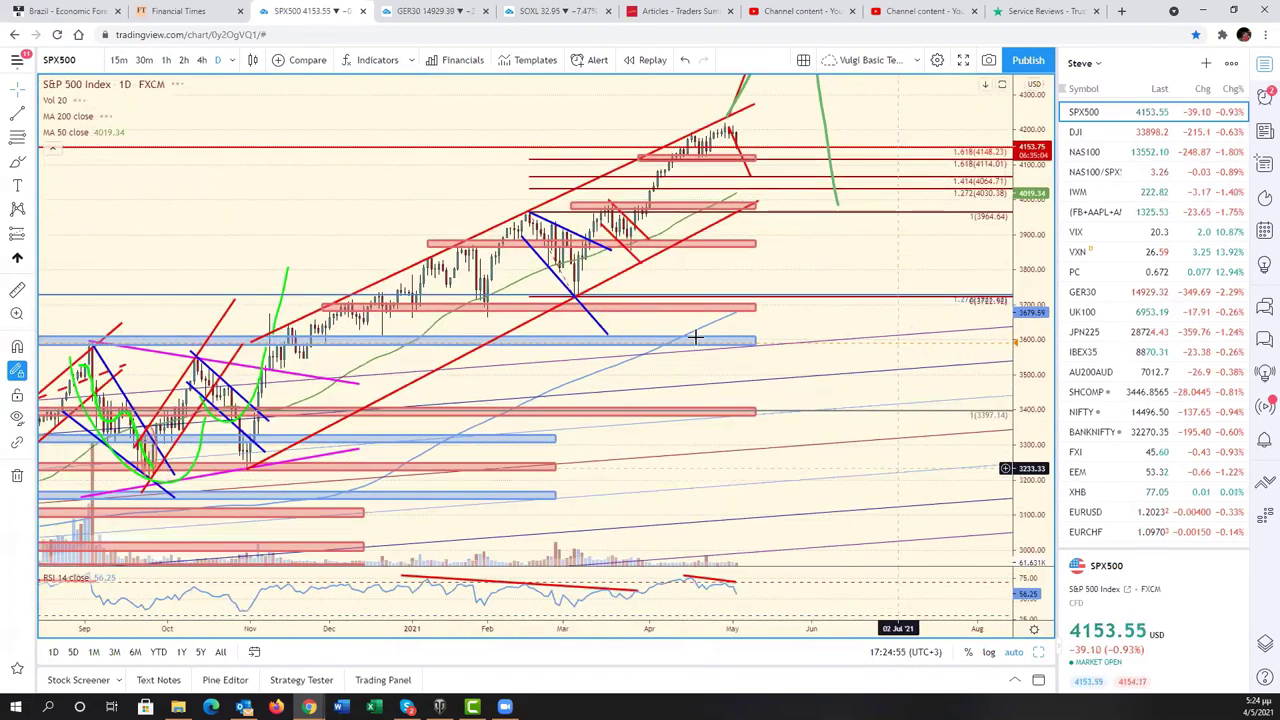
pyautogui.scroll(3, 695, 338)
pyautogui.scroll(3, 826, 286)
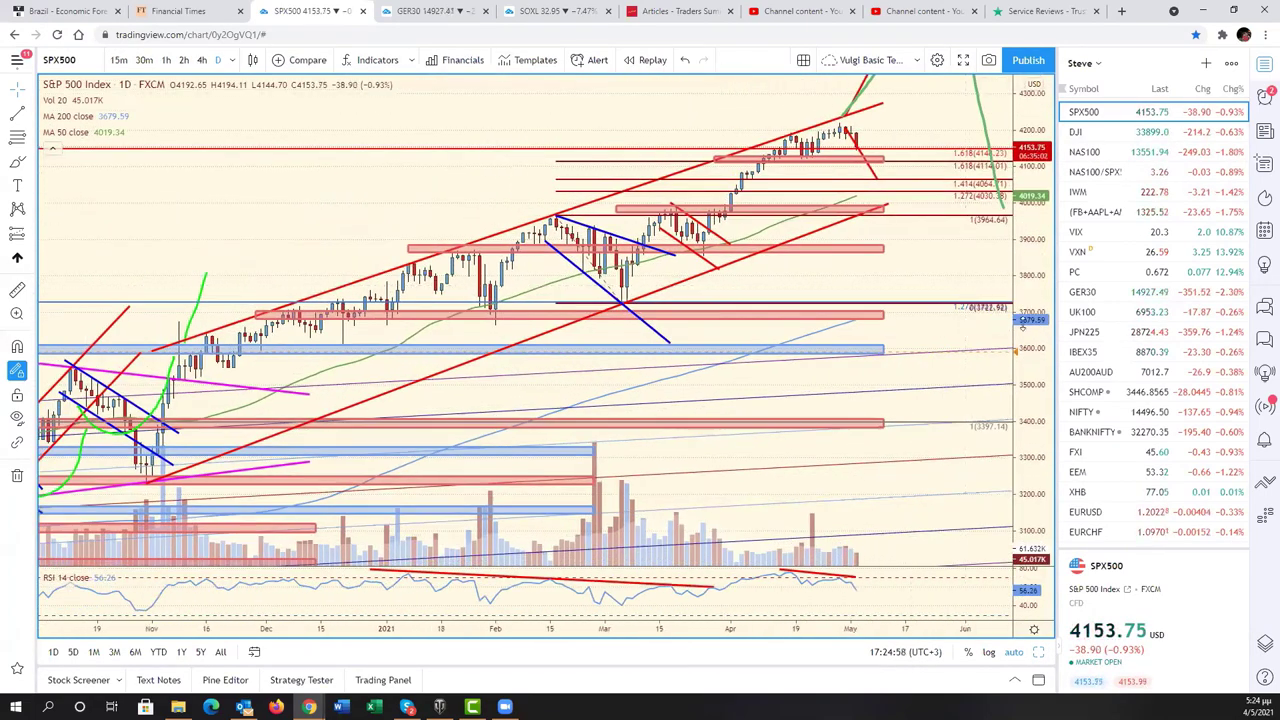
pyautogui.moveTo(1022, 326); pyautogui.dragTo(822, 288)
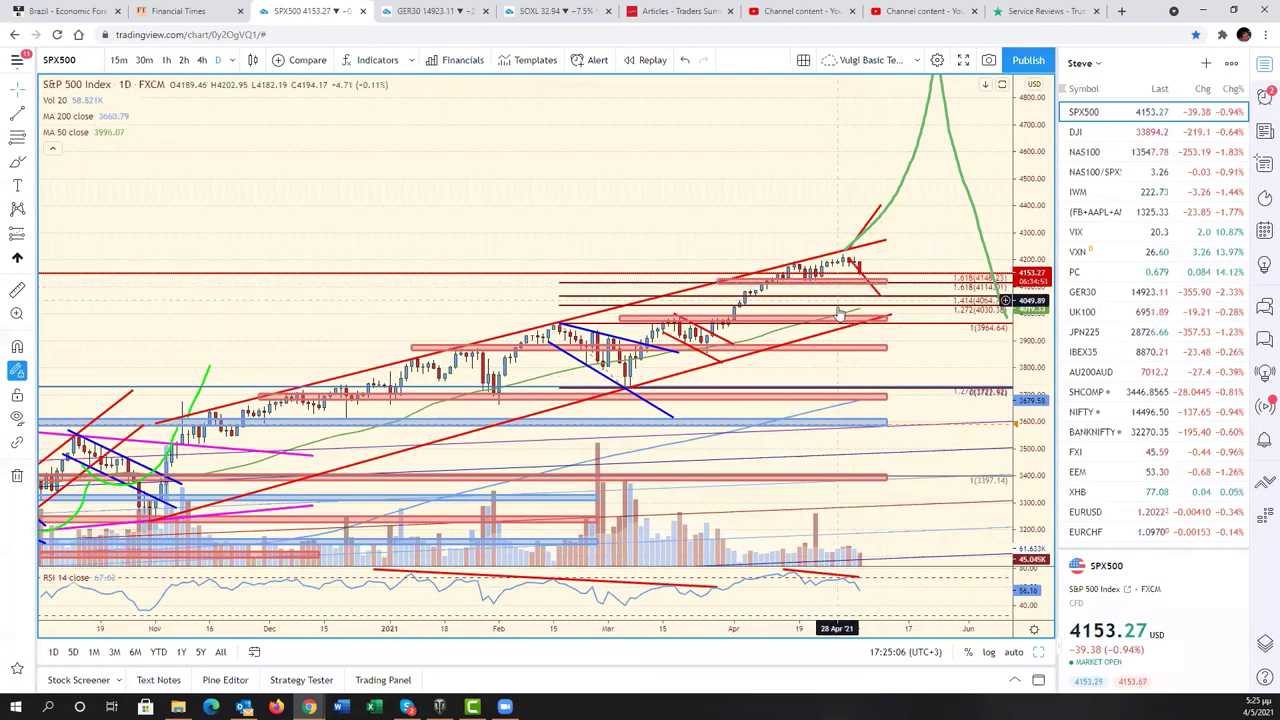
pyautogui.scroll(-3, 872, 302)
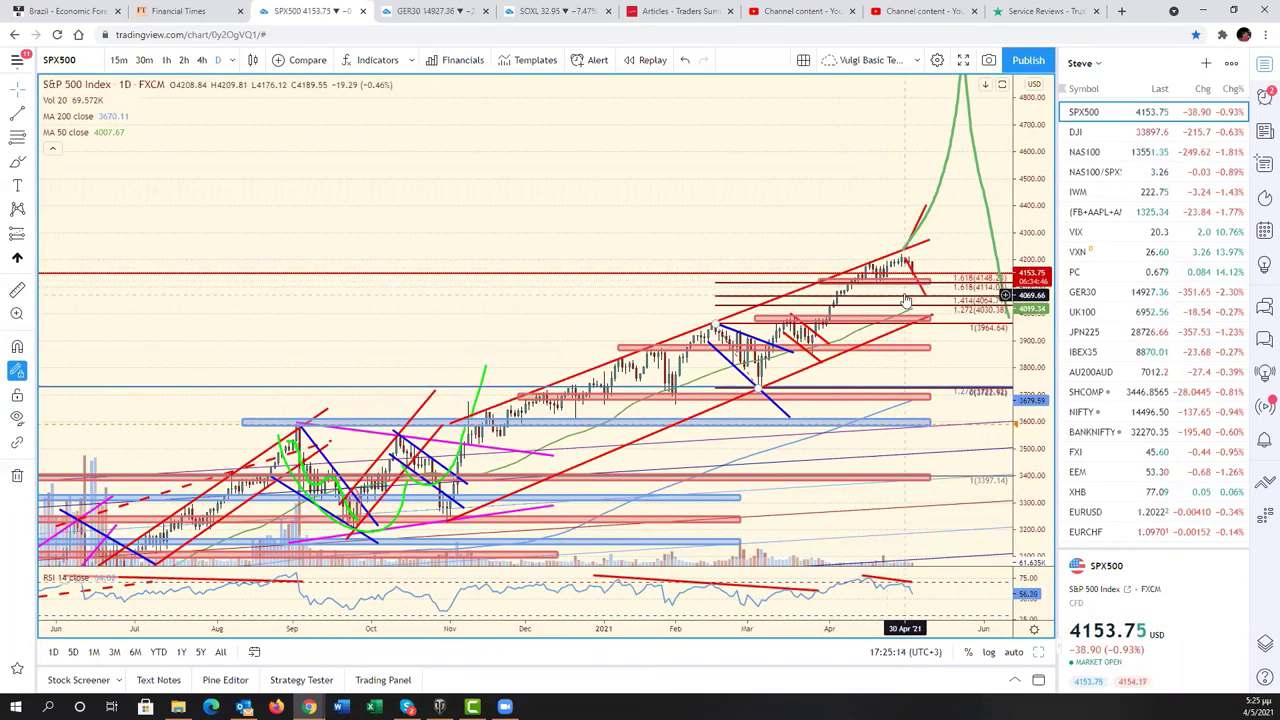
pyautogui.scroll(2, 888, 303)
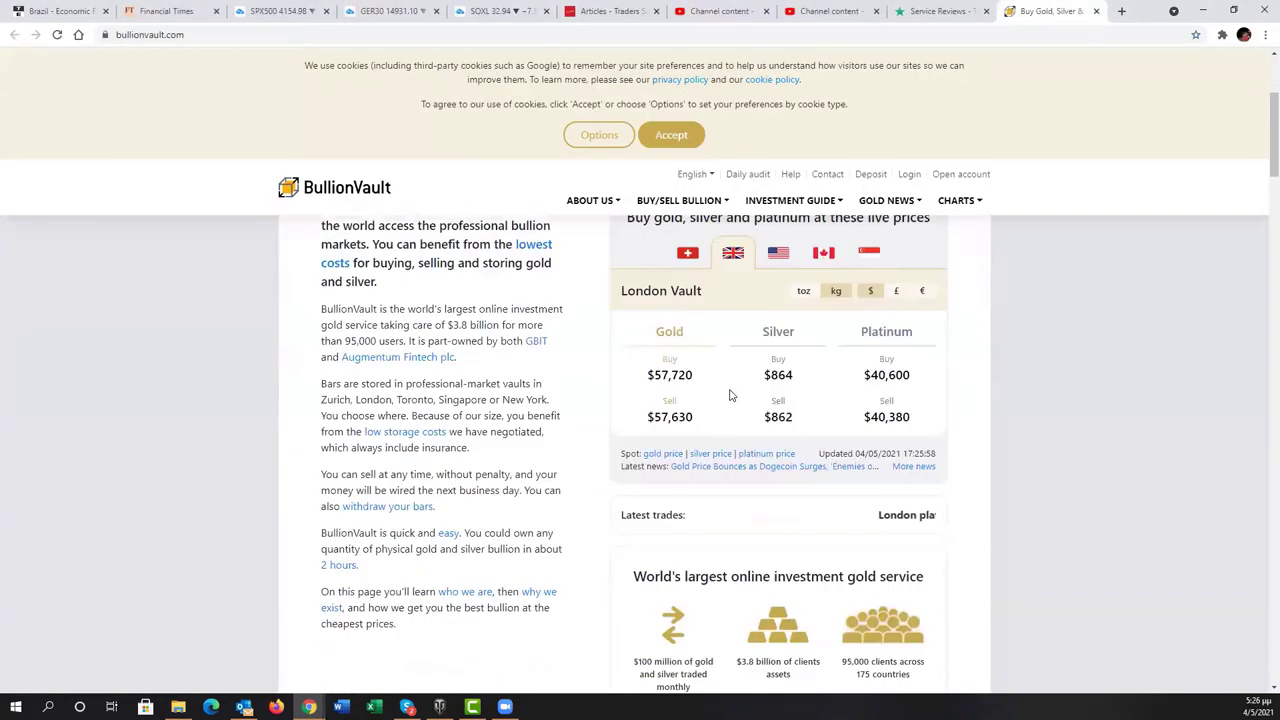
# Accept the cookie notice on the BullionVault homepage with live metal prices
pyautogui.scroll(-3, 729, 393)
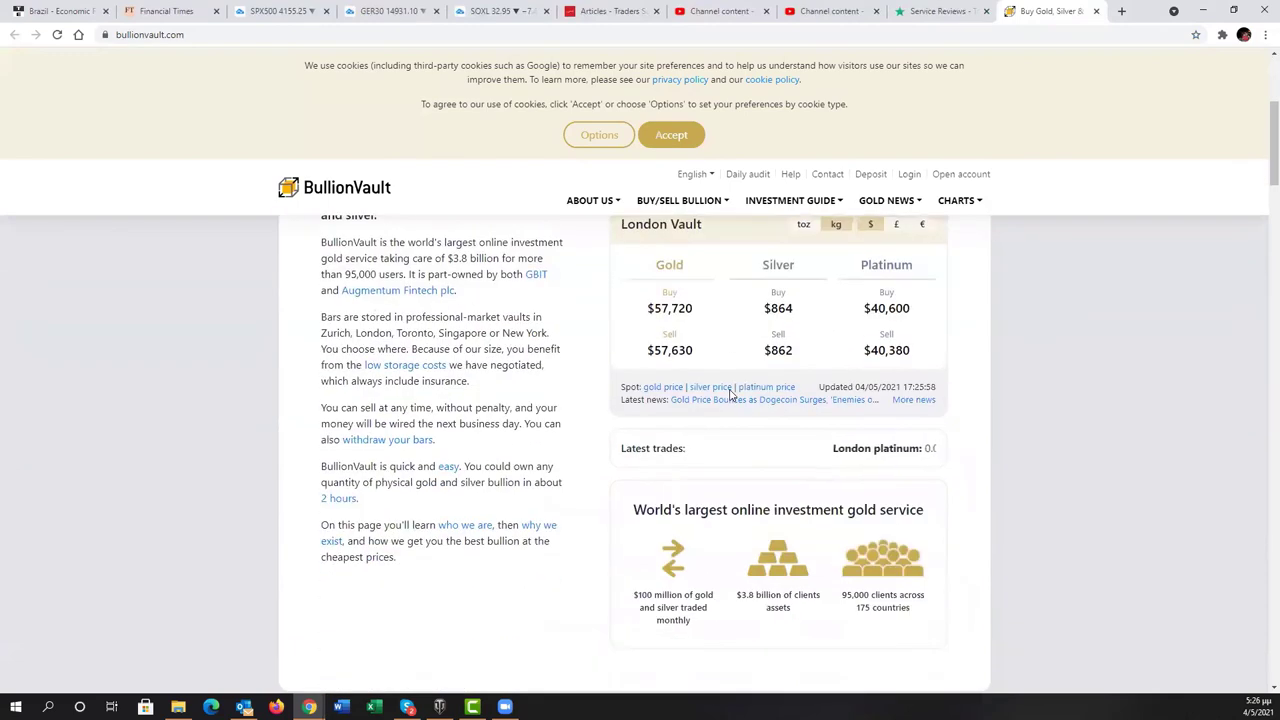
pyautogui.scroll(3, 730, 394)
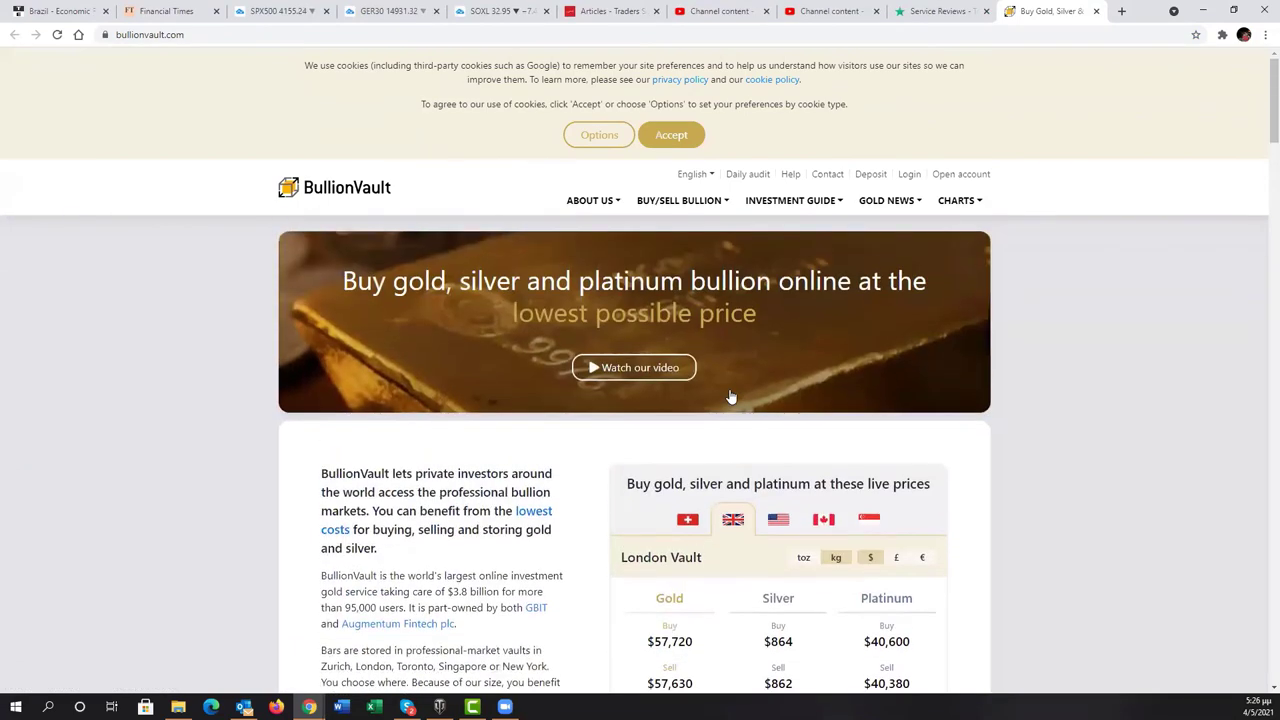
pyautogui.click(658, 143)
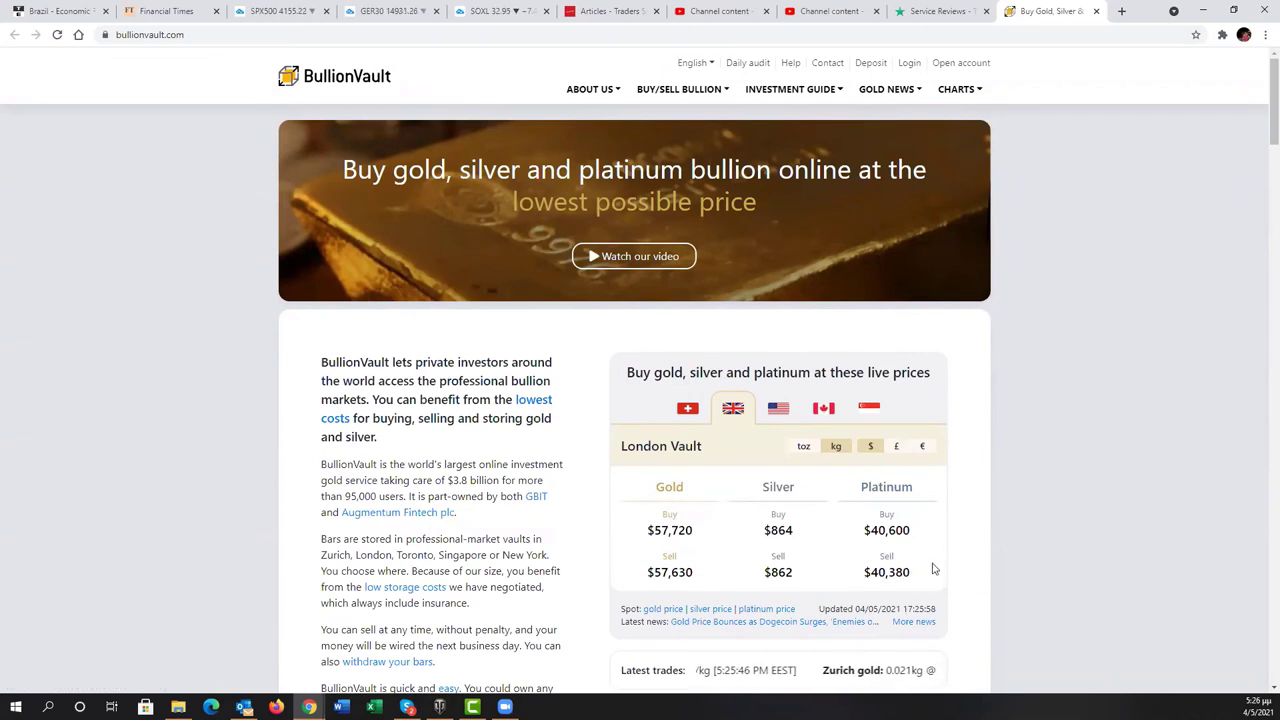
# Show BullionVault prices per troy ounce, then go back to the SPX500 chart
pyautogui.click(805, 447)
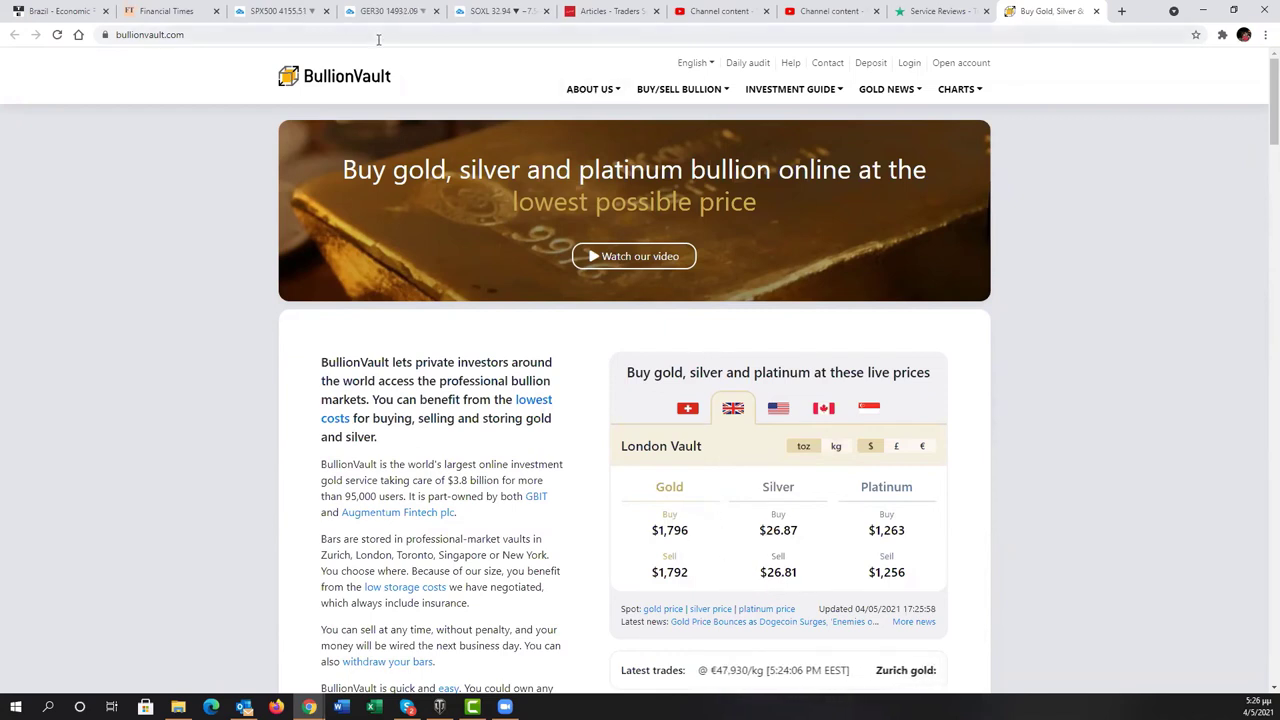
pyautogui.click(290, 12)
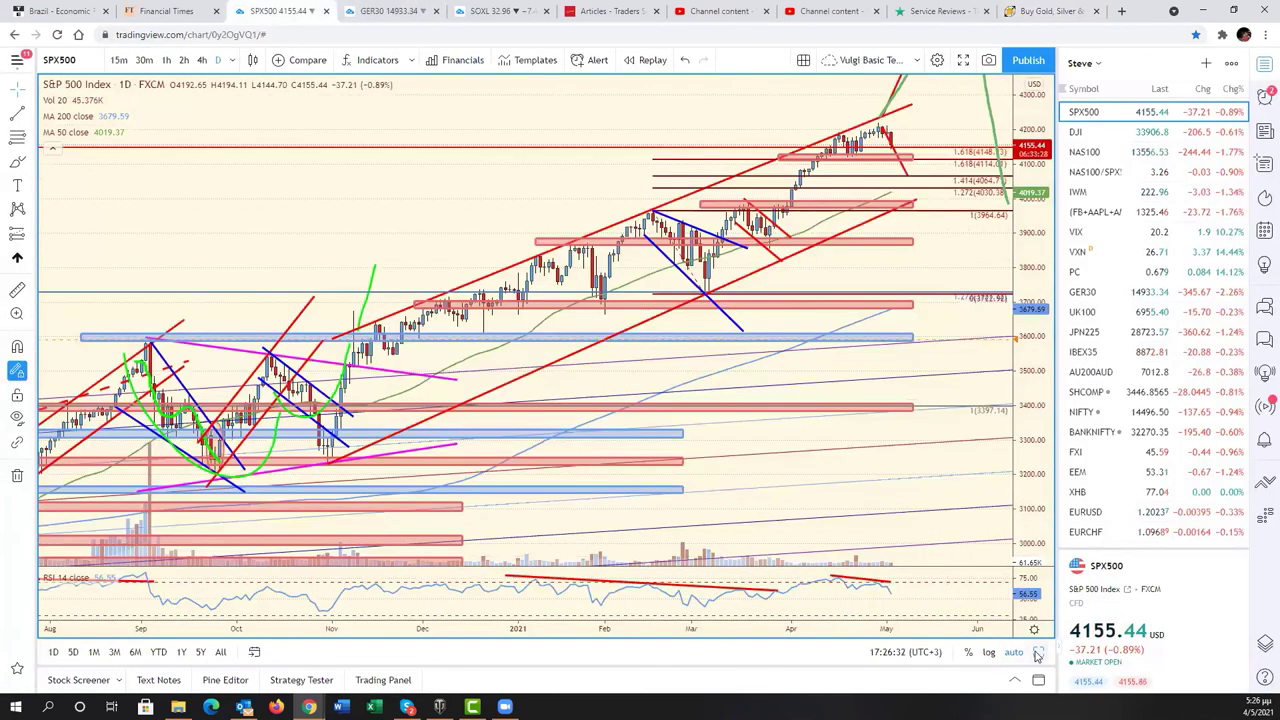
# Load XAUUSD gold spot from the watchlist into the active chart, then return to BullionVault
pyautogui.scroll(-5, 1150, 410)
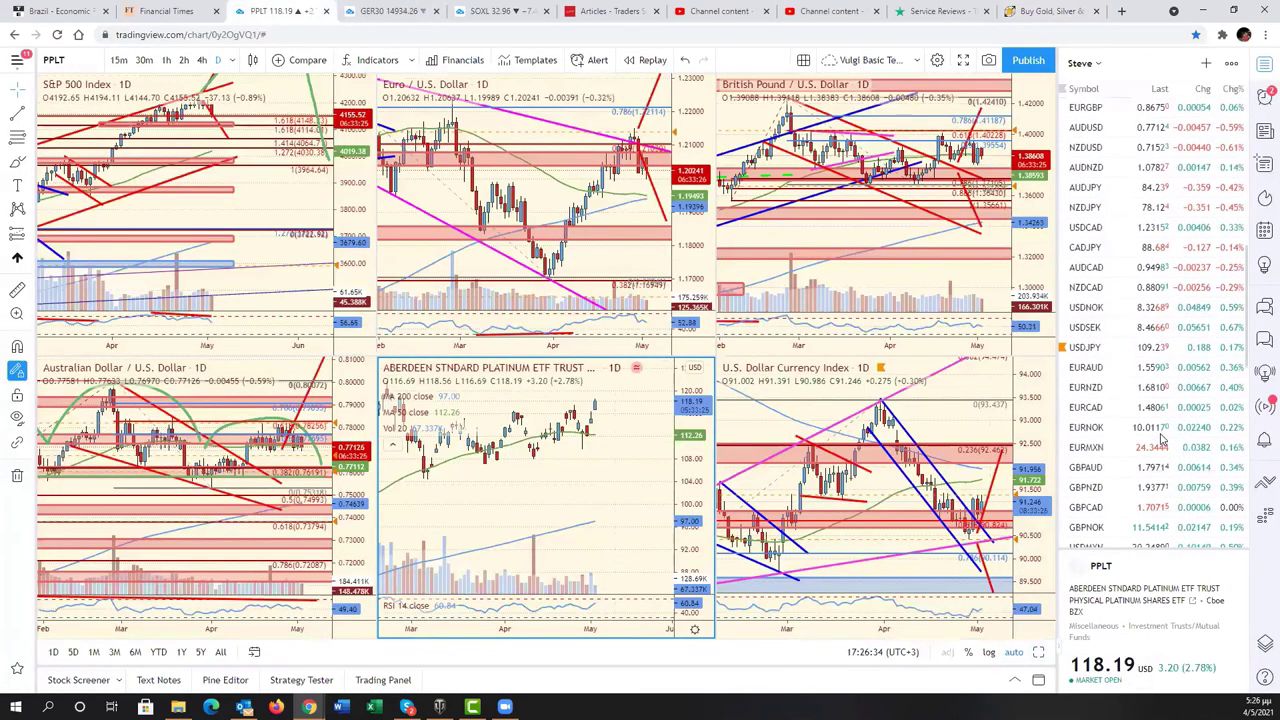
pyautogui.scroll(-1, 1158, 430)
pyautogui.scroll(-3, 1162, 440)
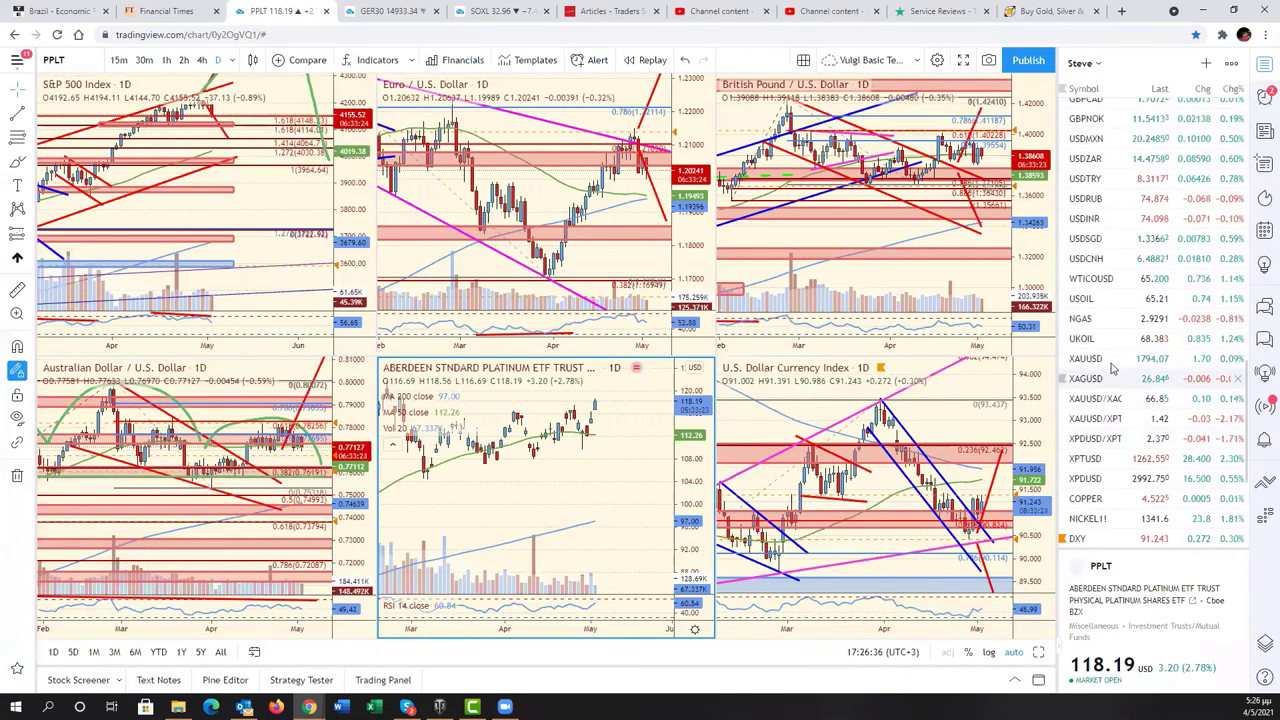
pyautogui.click(1085, 358)
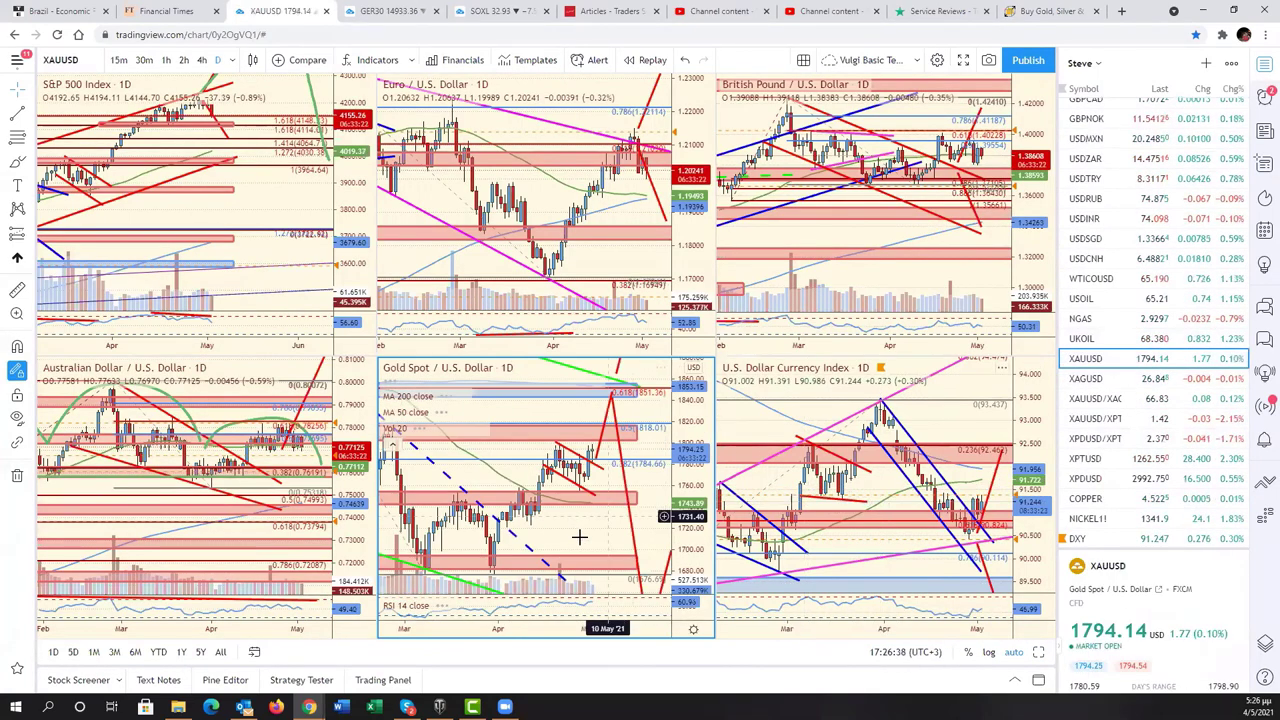
pyautogui.click(1040, 11)
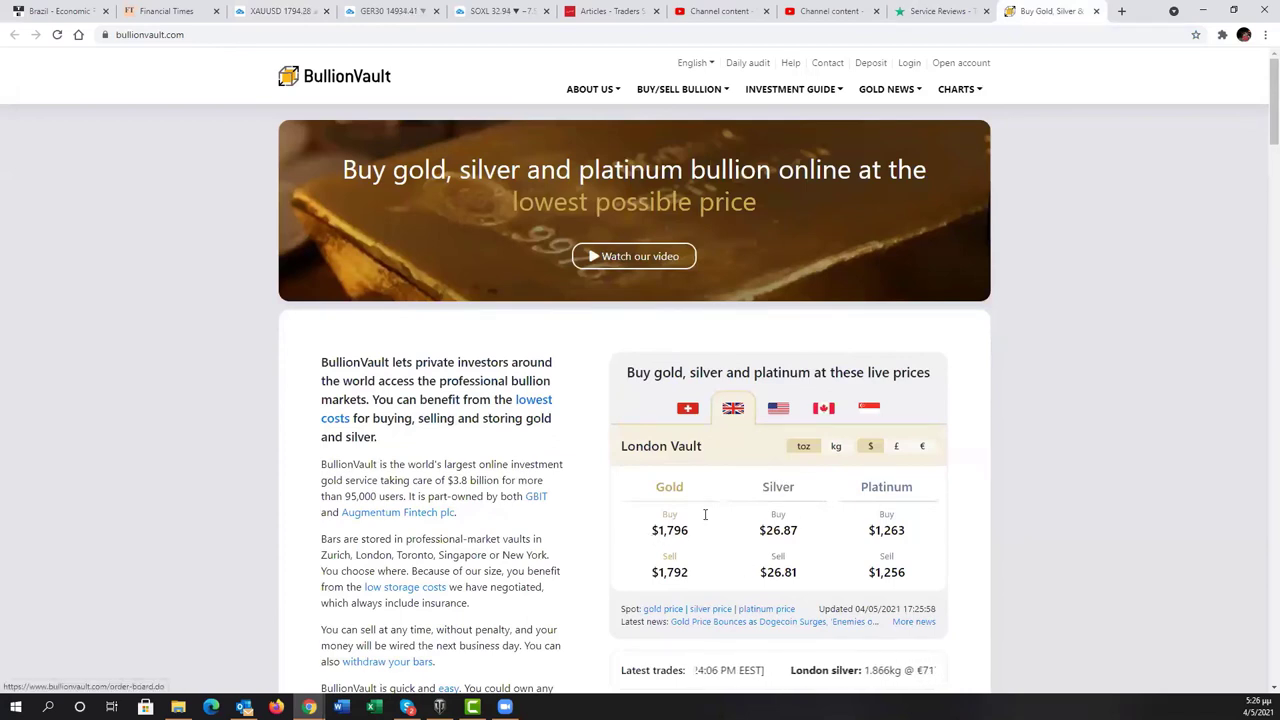
pyautogui.scroll(-2, 940, 579)
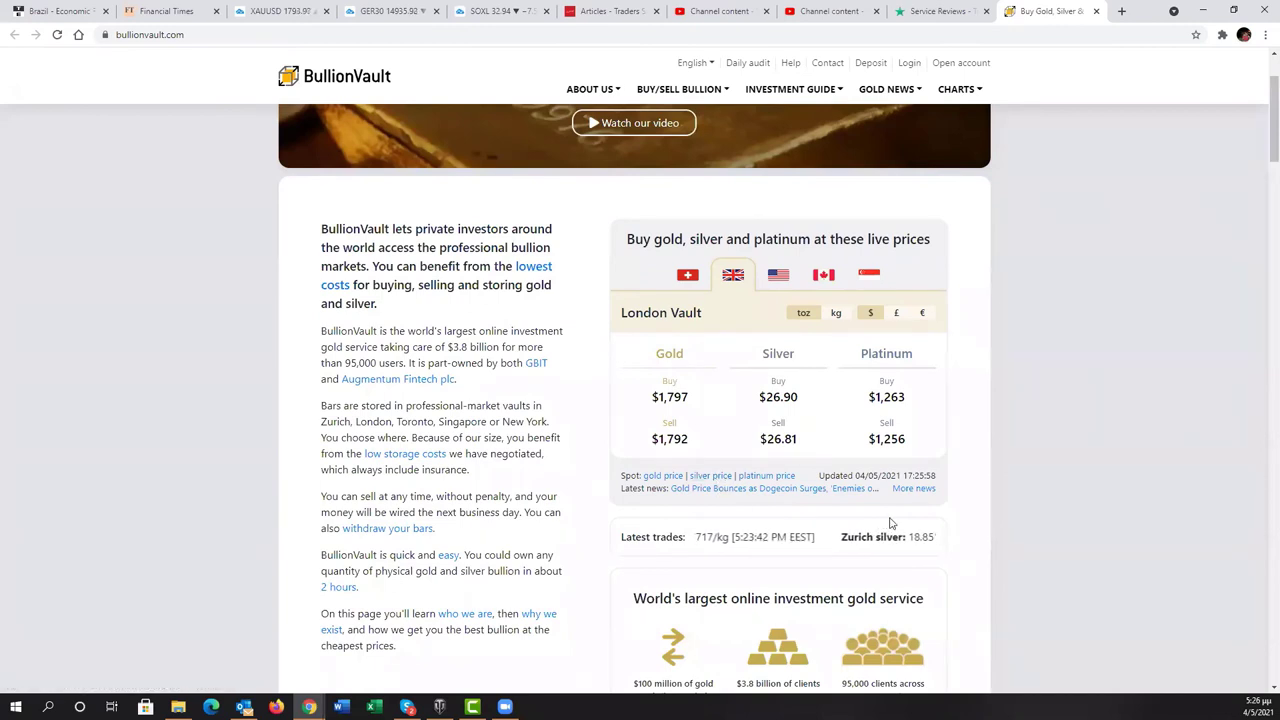
pyautogui.scroll(-1, 891, 522)
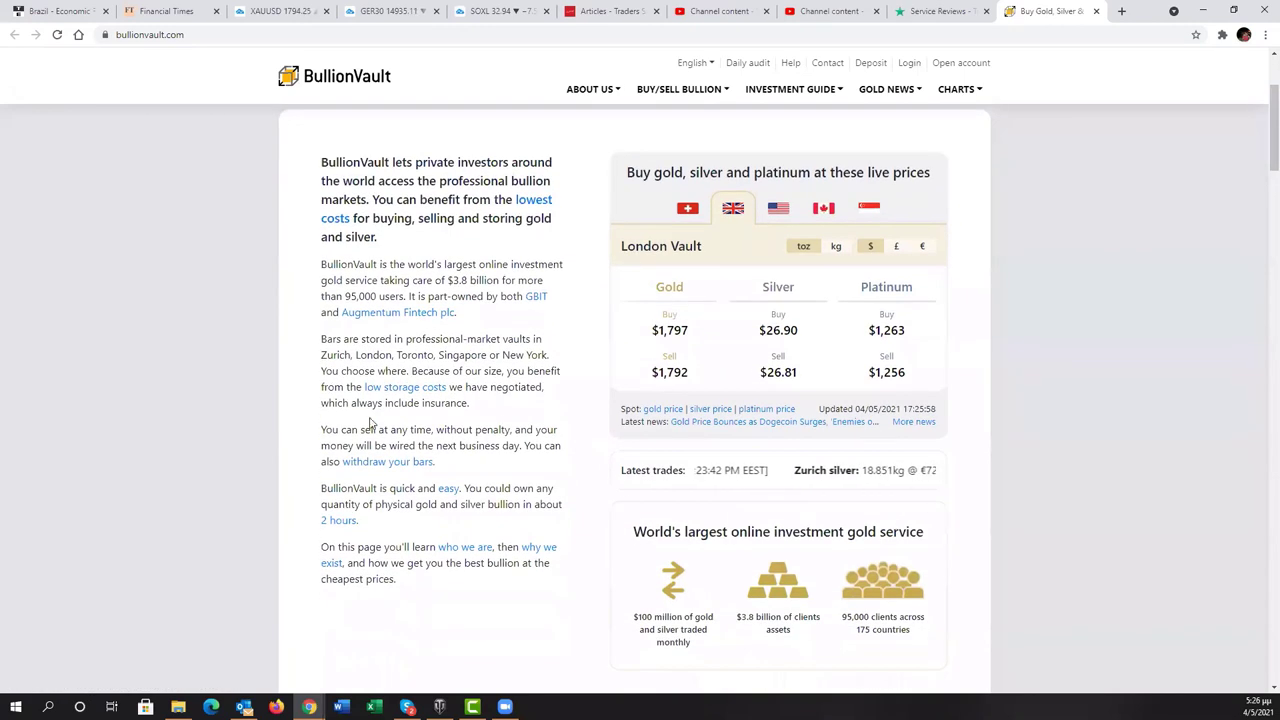
pyautogui.moveTo(469, 431); pyautogui.dragTo(524, 446)
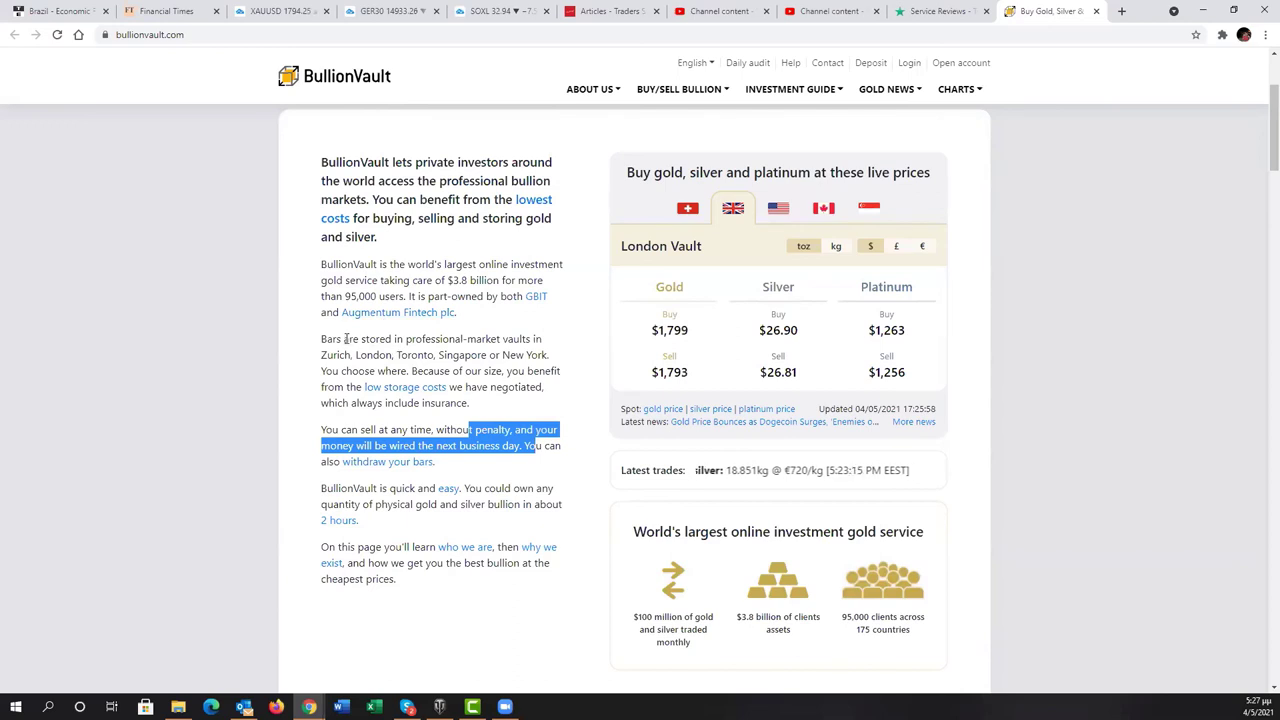
pyautogui.moveTo(344, 340)
pyautogui.mouseDown()
pyautogui.moveTo(483, 371)
pyautogui.moveTo(490, 387)
pyautogui.mouseUp()
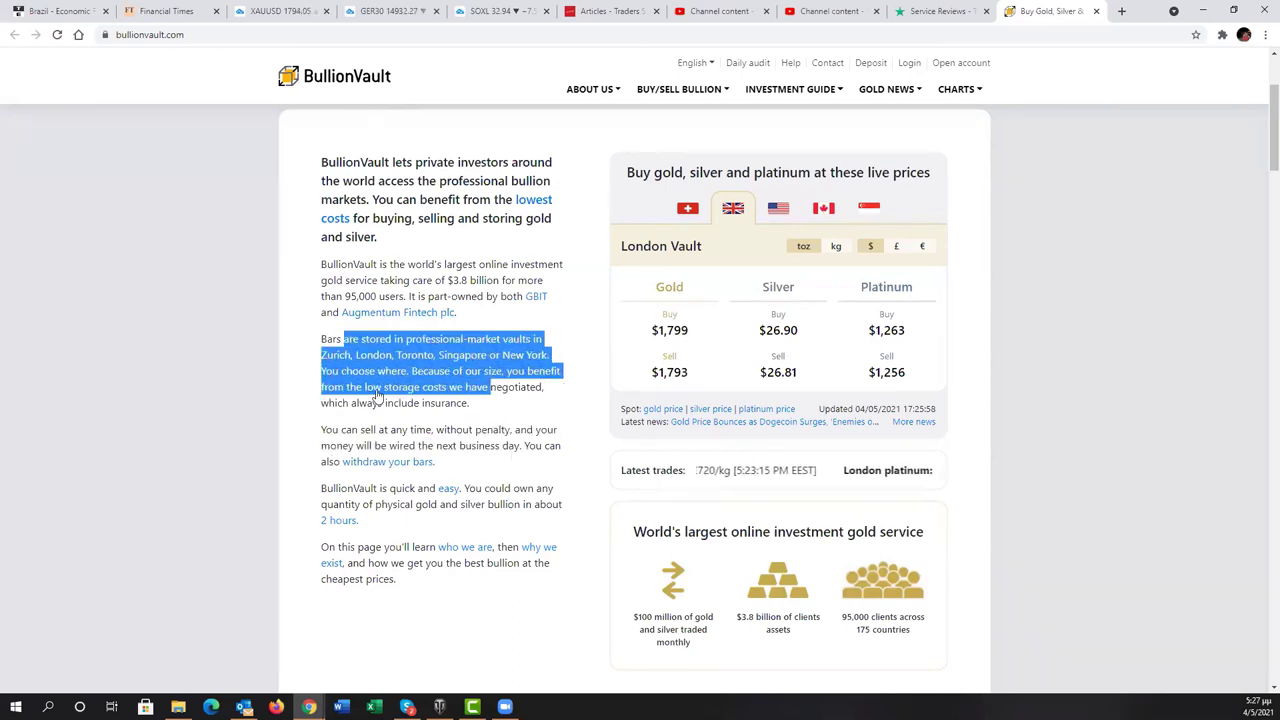
pyautogui.click(506, 428)
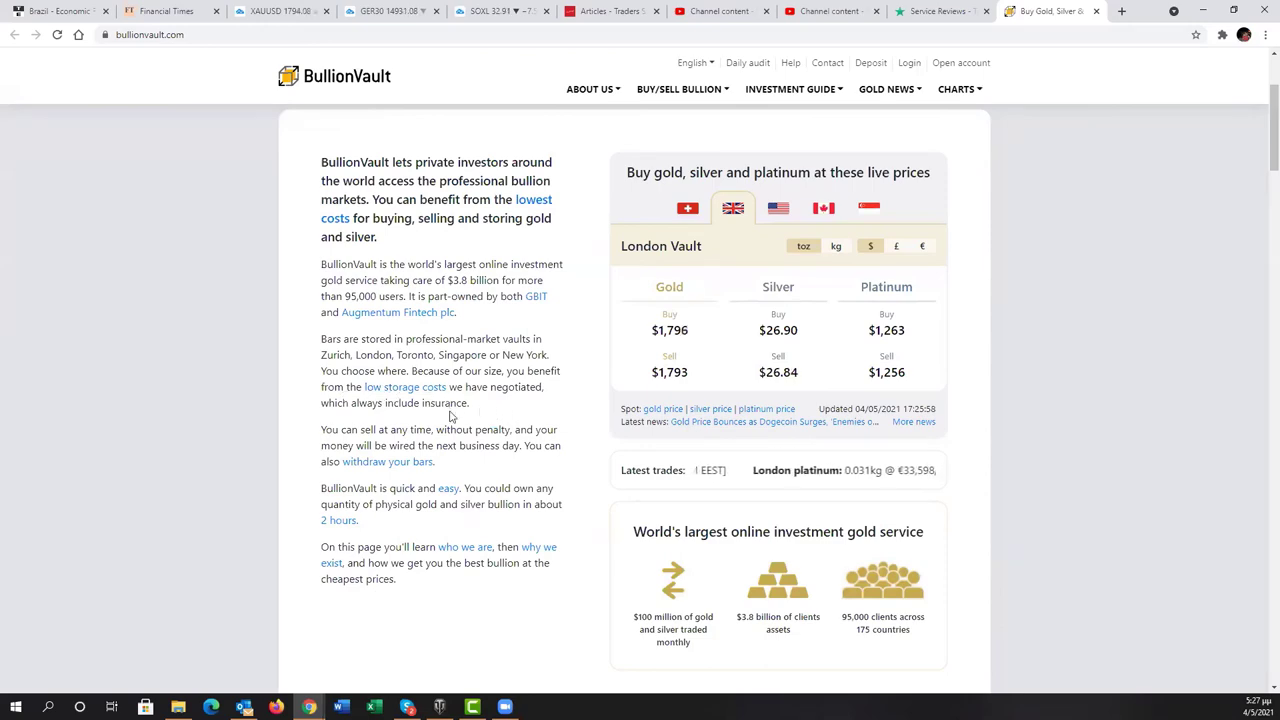
pyautogui.click(424, 394)
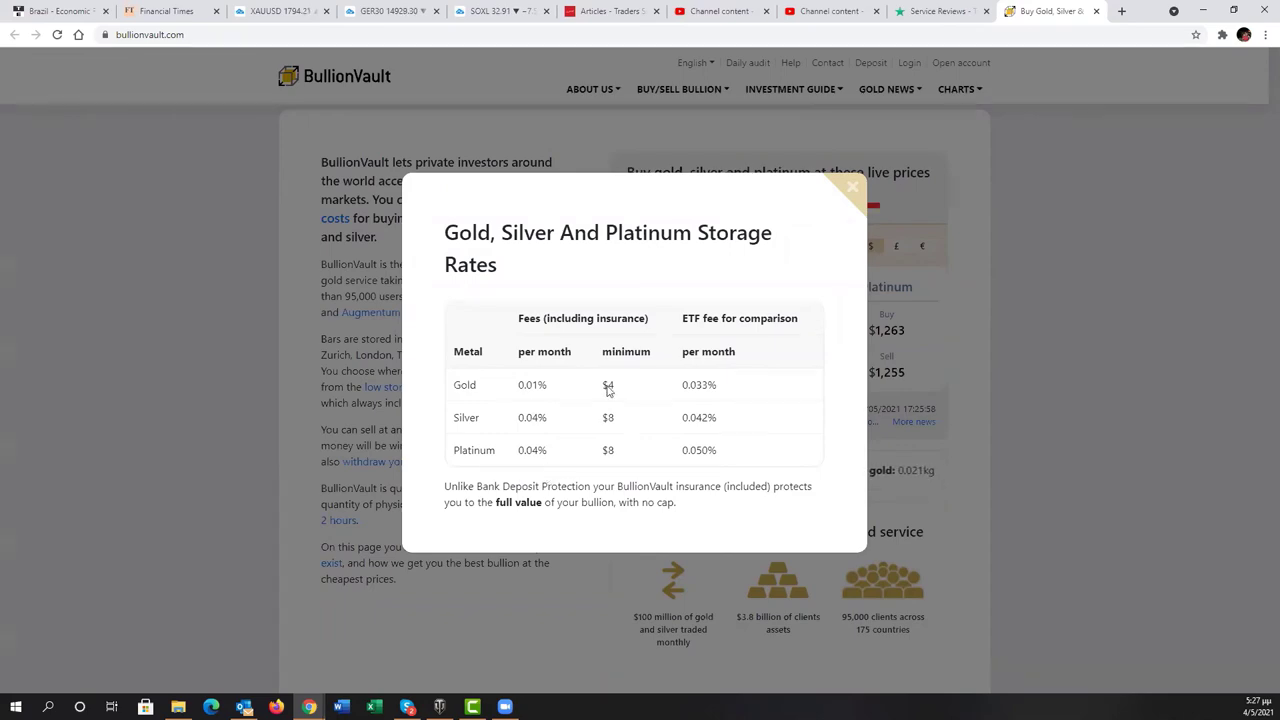
pyautogui.click(850, 189)
pyautogui.scroll(-3, 762, 471)
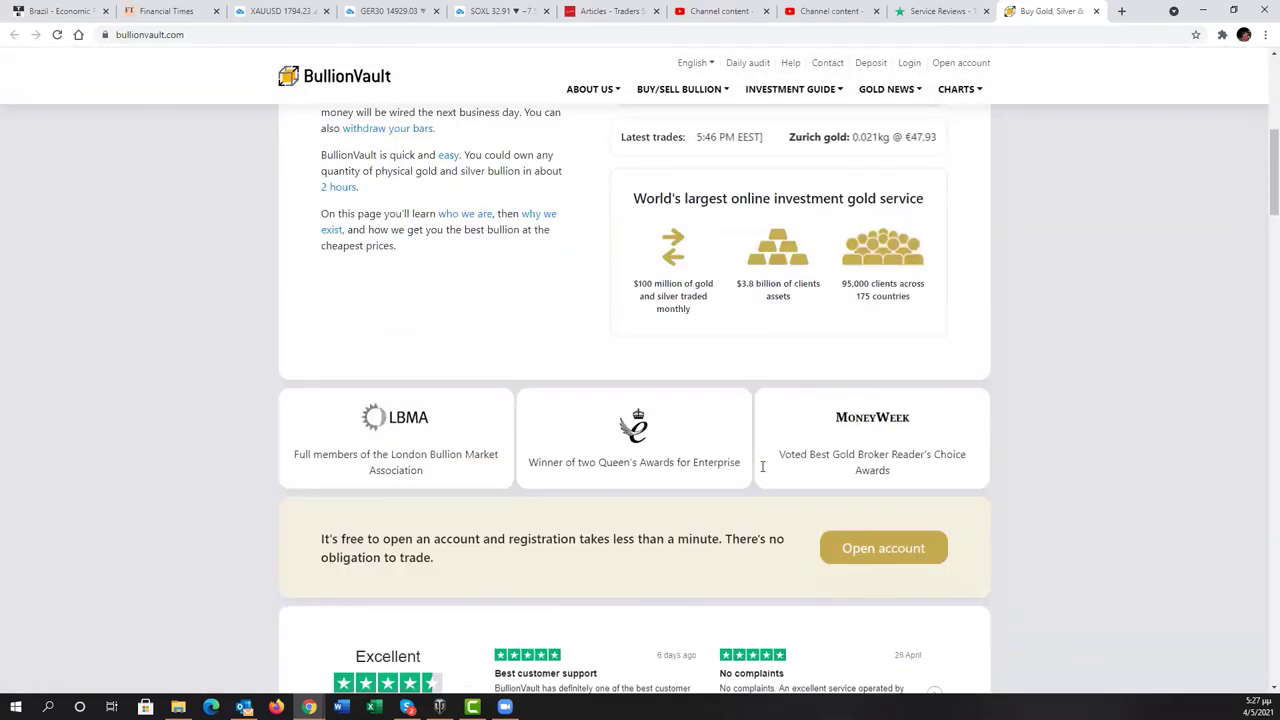
pyautogui.scroll(-4, 762, 471)
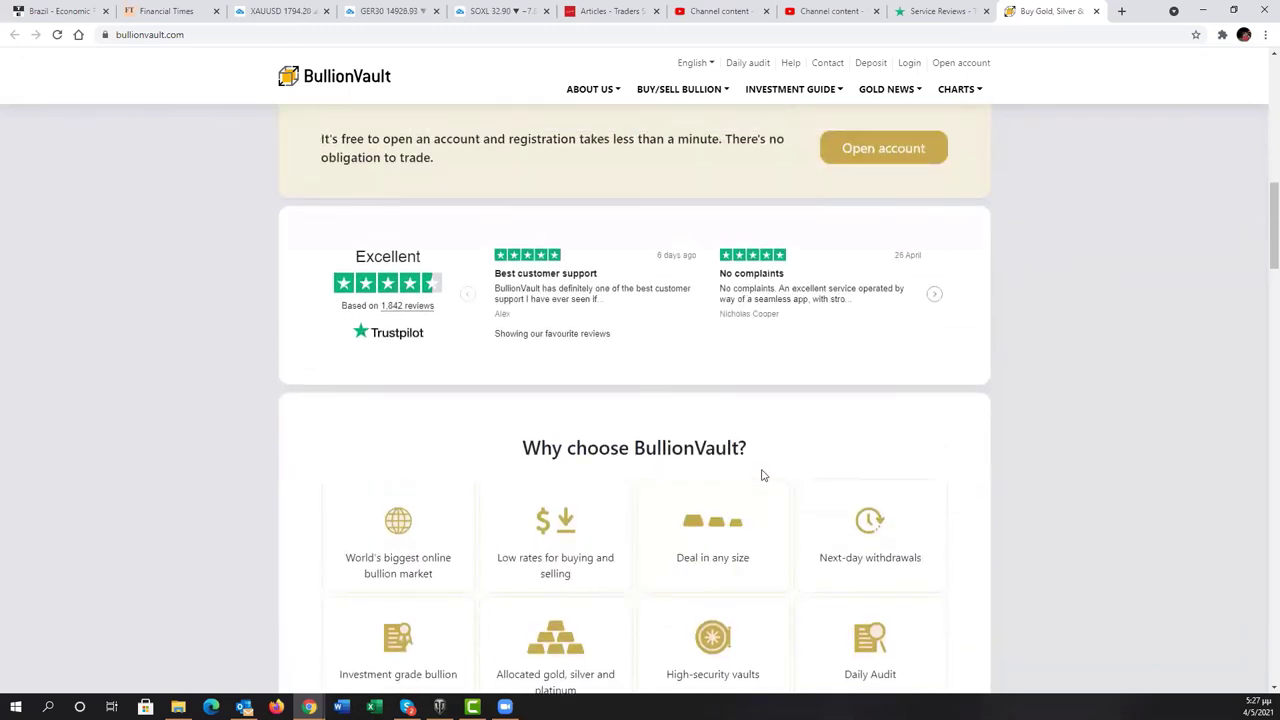
pyautogui.scroll(4, 762, 475)
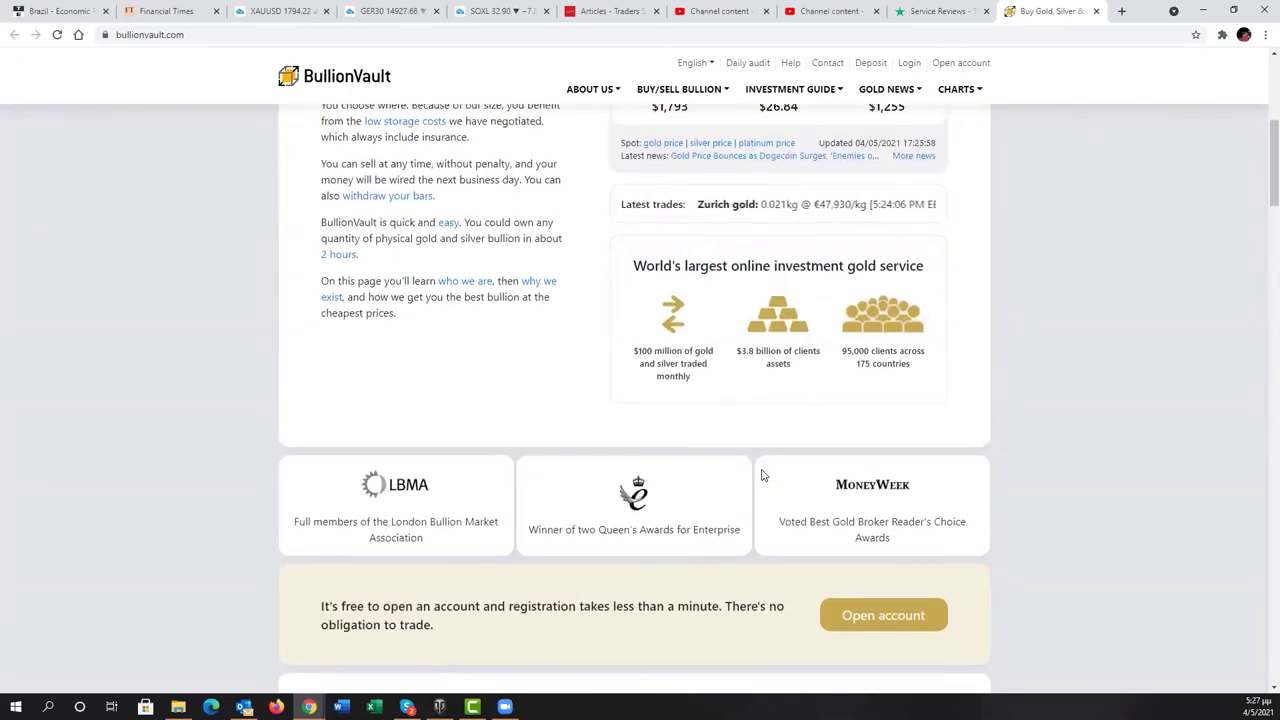
pyautogui.scroll(4, 762, 475)
pyautogui.scroll(-1, 762, 475)
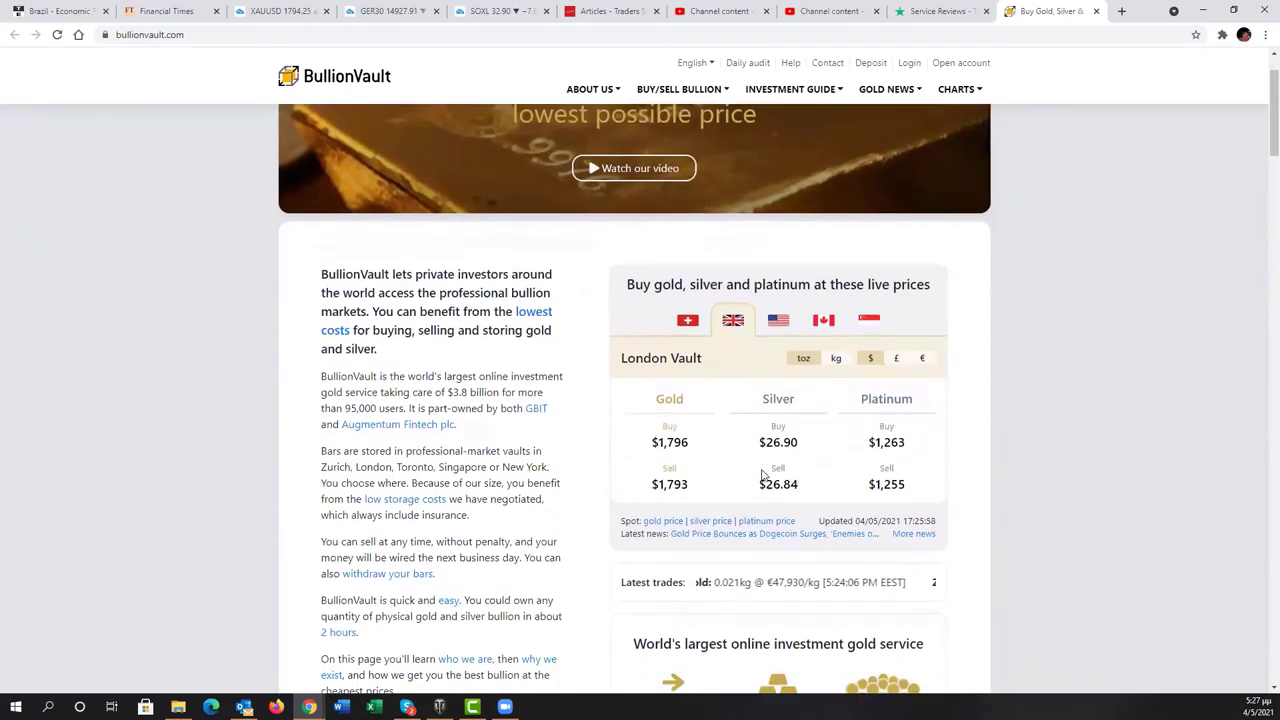
pyautogui.scroll(-1, 389, 391)
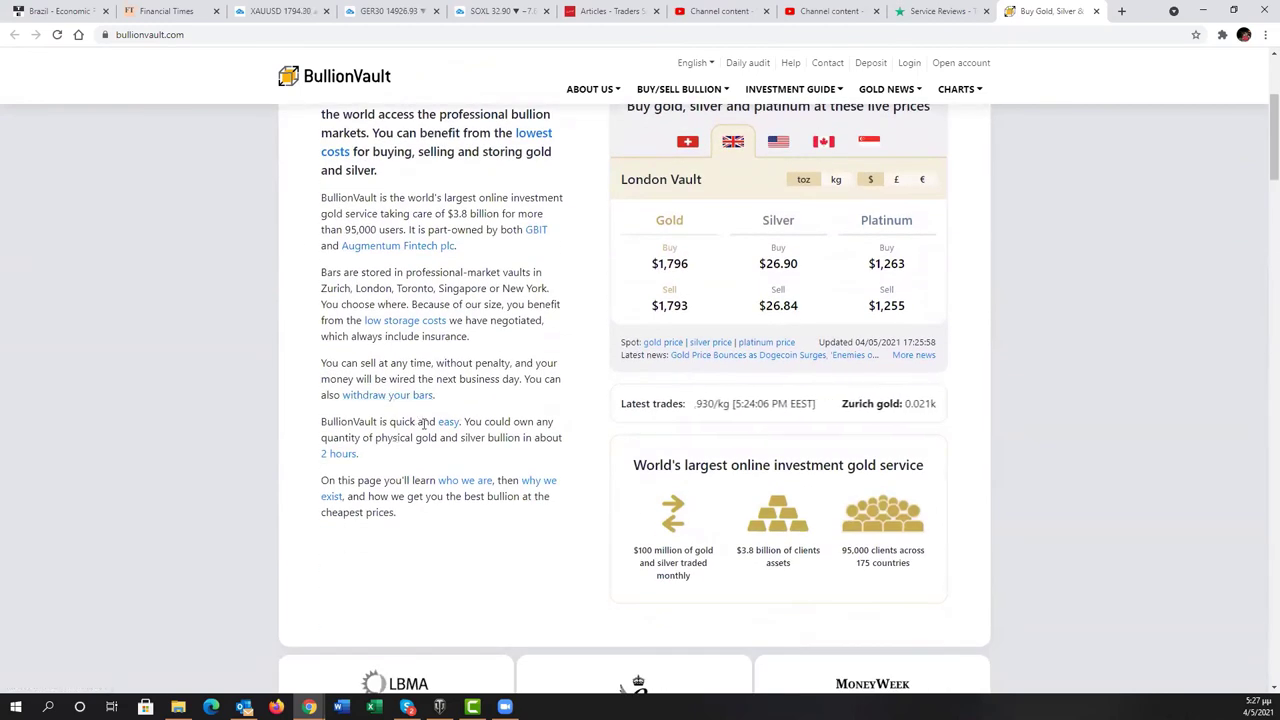
pyautogui.scroll(2, 420, 420)
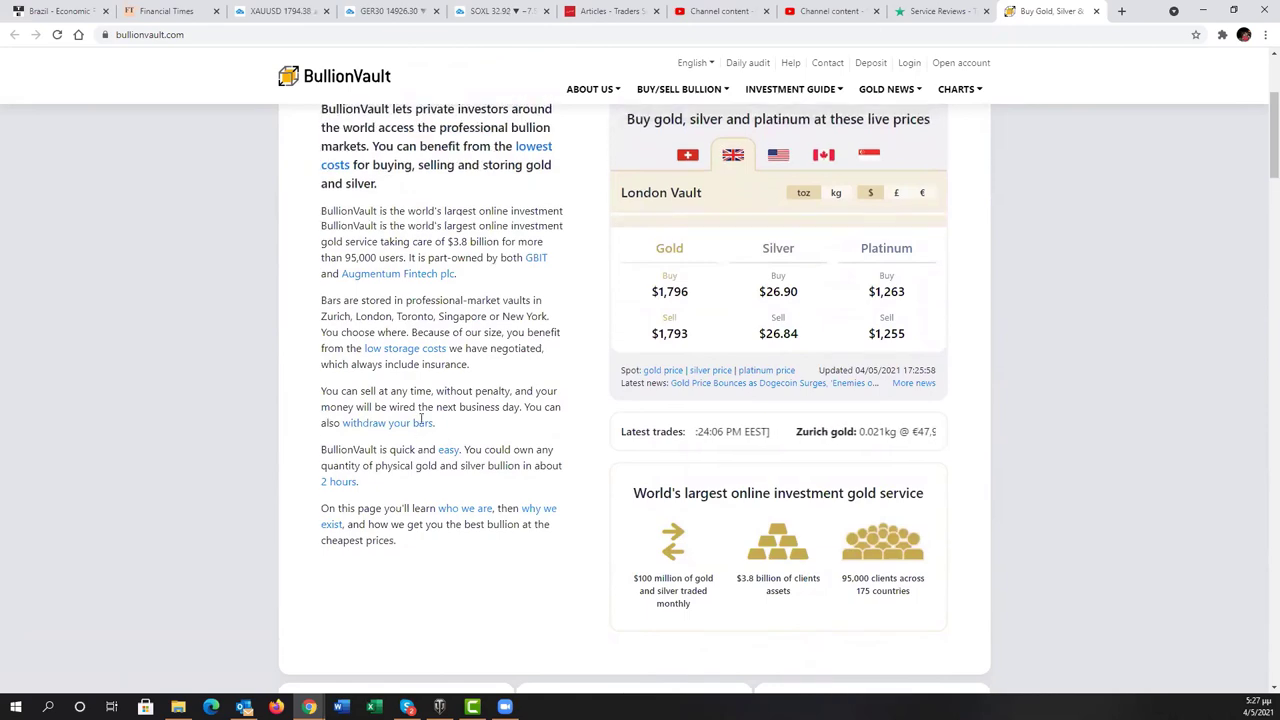
pyautogui.scroll(-4, 430, 440)
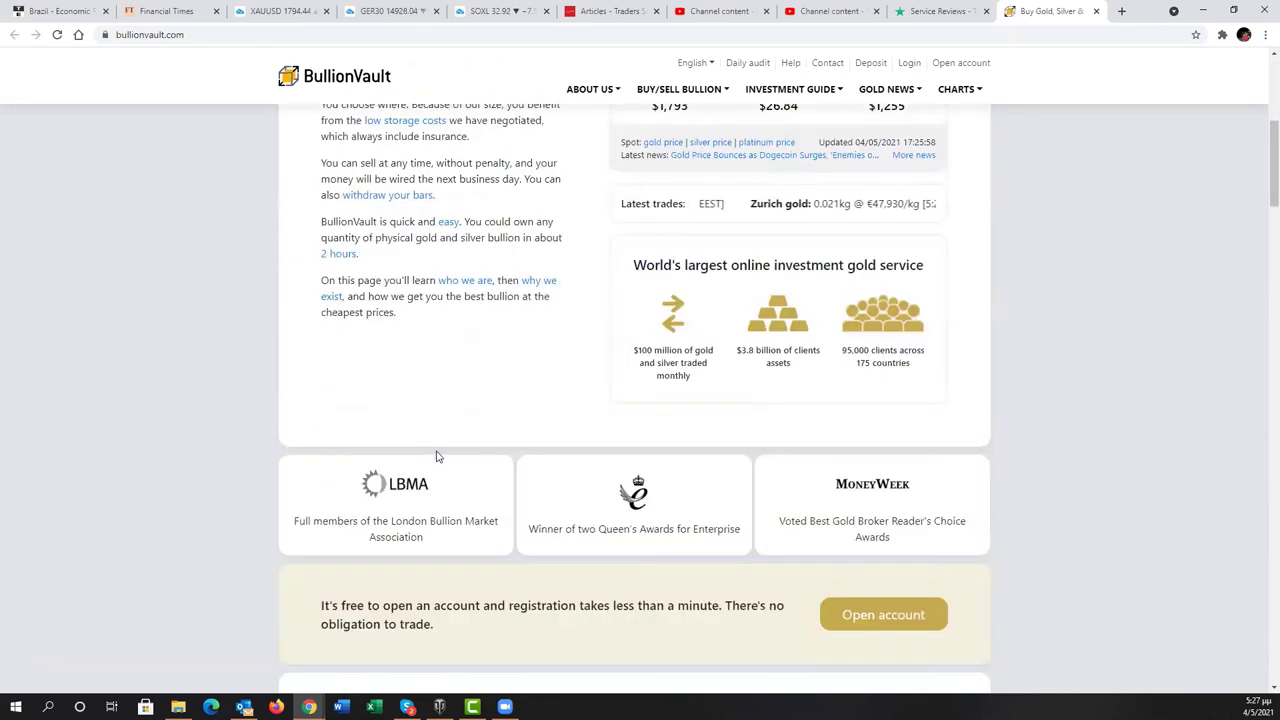
pyautogui.scroll(-2, 437, 460)
pyautogui.scroll(-2, 437, 460)
pyautogui.scroll(-3, 436, 467)
pyautogui.scroll(-2, 436, 467)
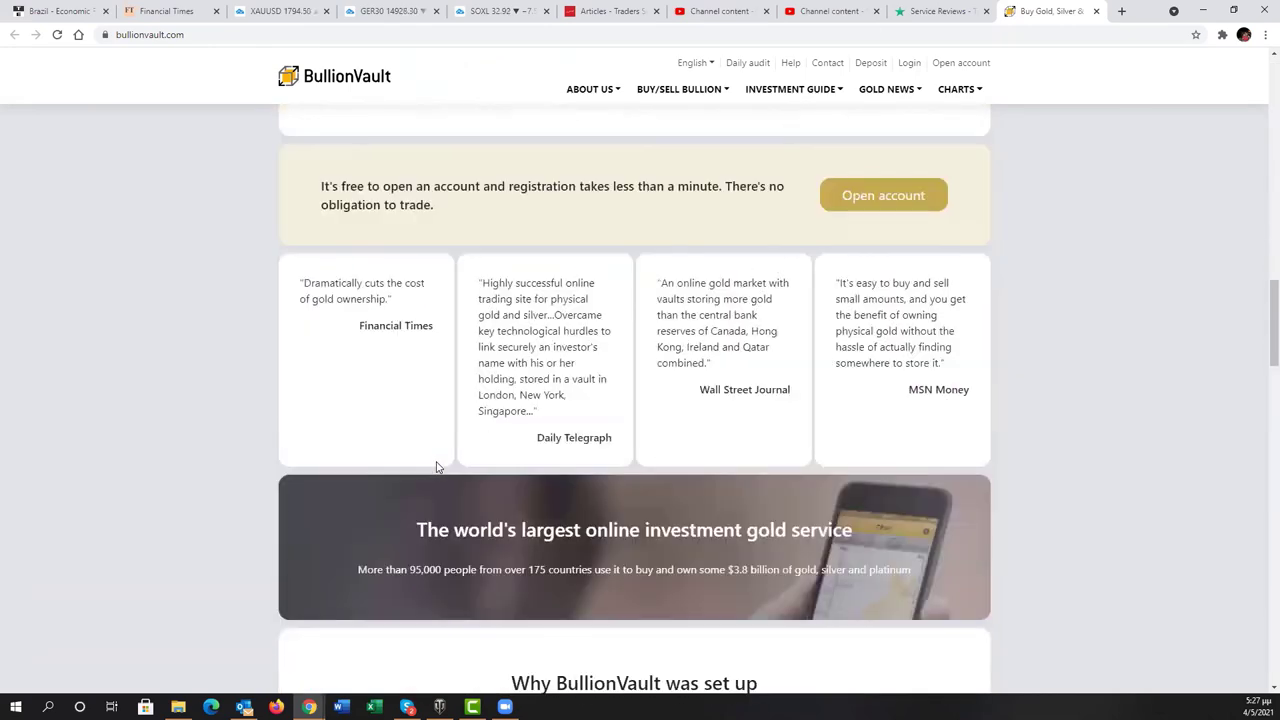
pyautogui.scroll(-3, 436, 467)
pyautogui.scroll(-4, 436, 467)
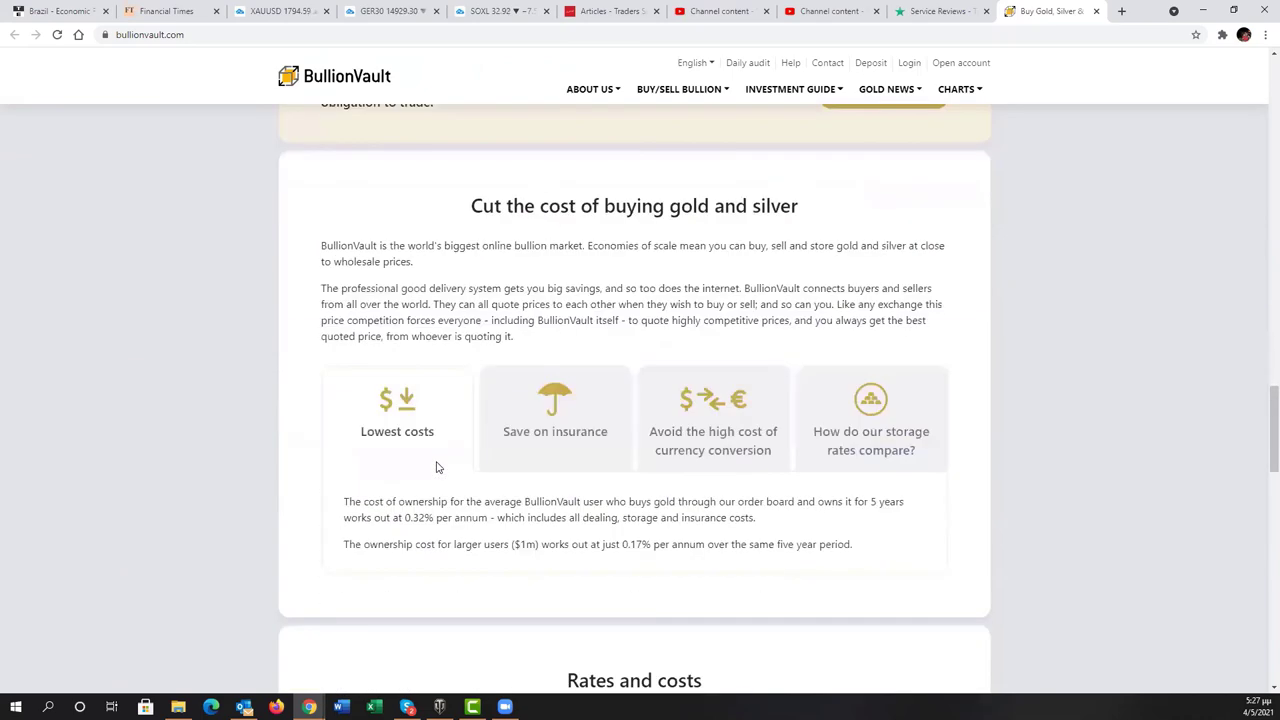
pyautogui.scroll(-3, 436, 467)
pyautogui.scroll(-2, 436, 467)
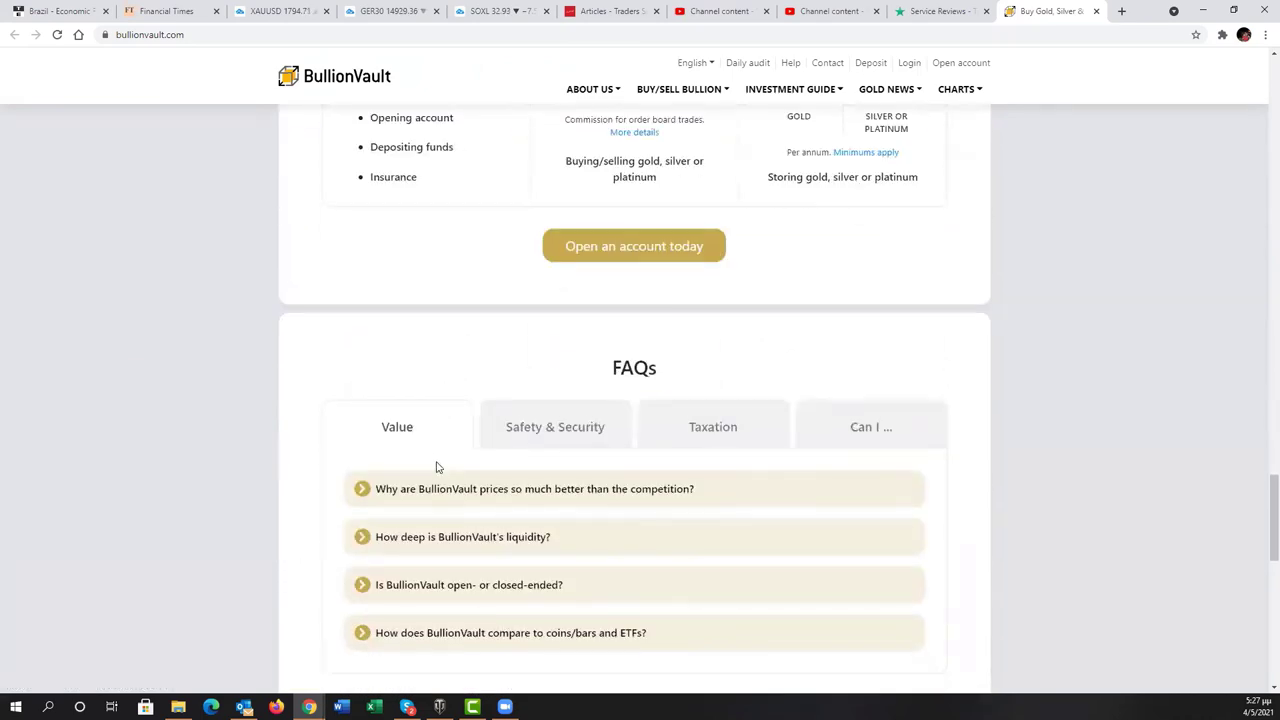
pyautogui.scroll(-3, 436, 467)
pyautogui.scroll(-3, 436, 467)
pyautogui.scroll(-2, 436, 467)
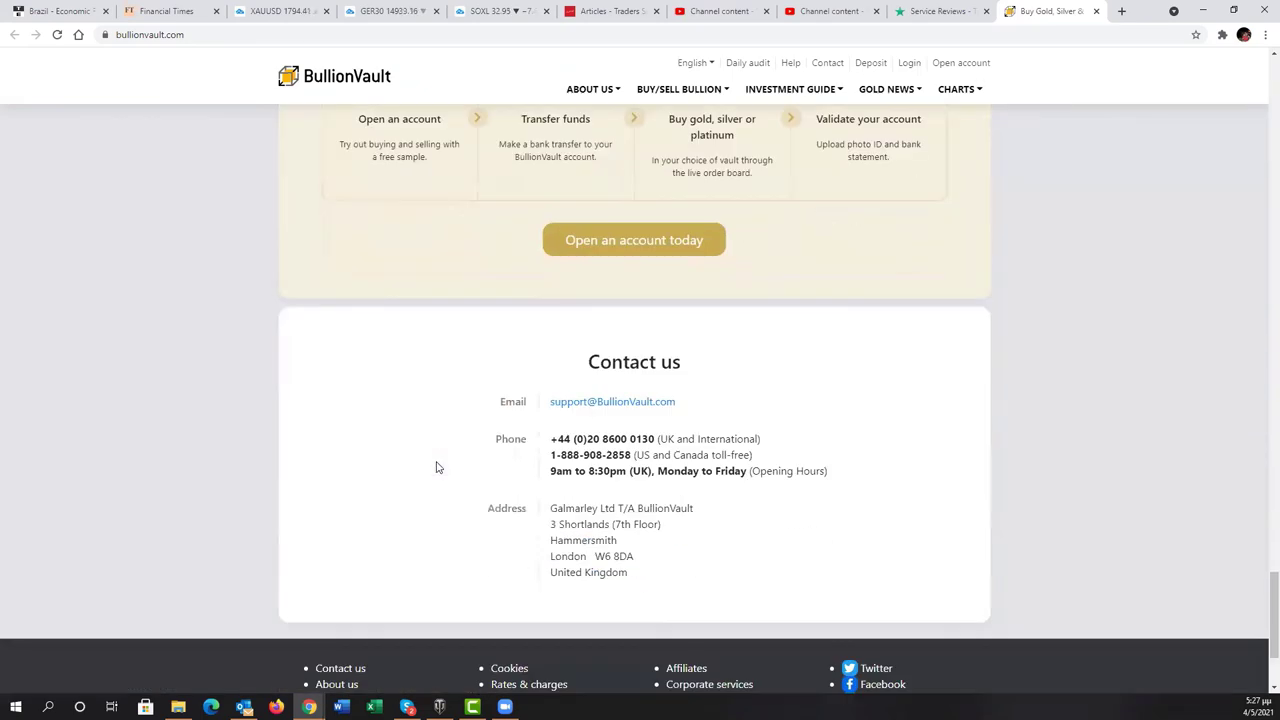
pyautogui.scroll(5, 436, 467)
pyautogui.scroll(5, 436, 467)
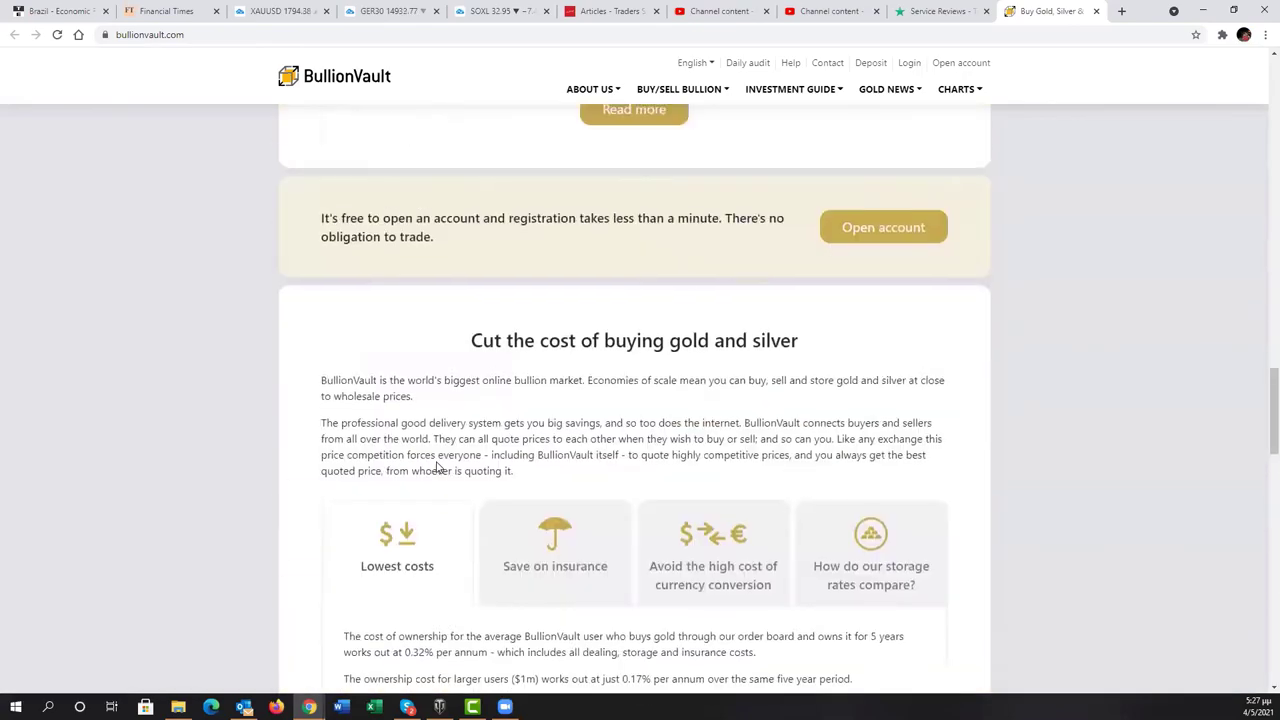
pyautogui.scroll(5, 436, 467)
pyautogui.scroll(5, 436, 467)
pyautogui.scroll(5, 436, 467)
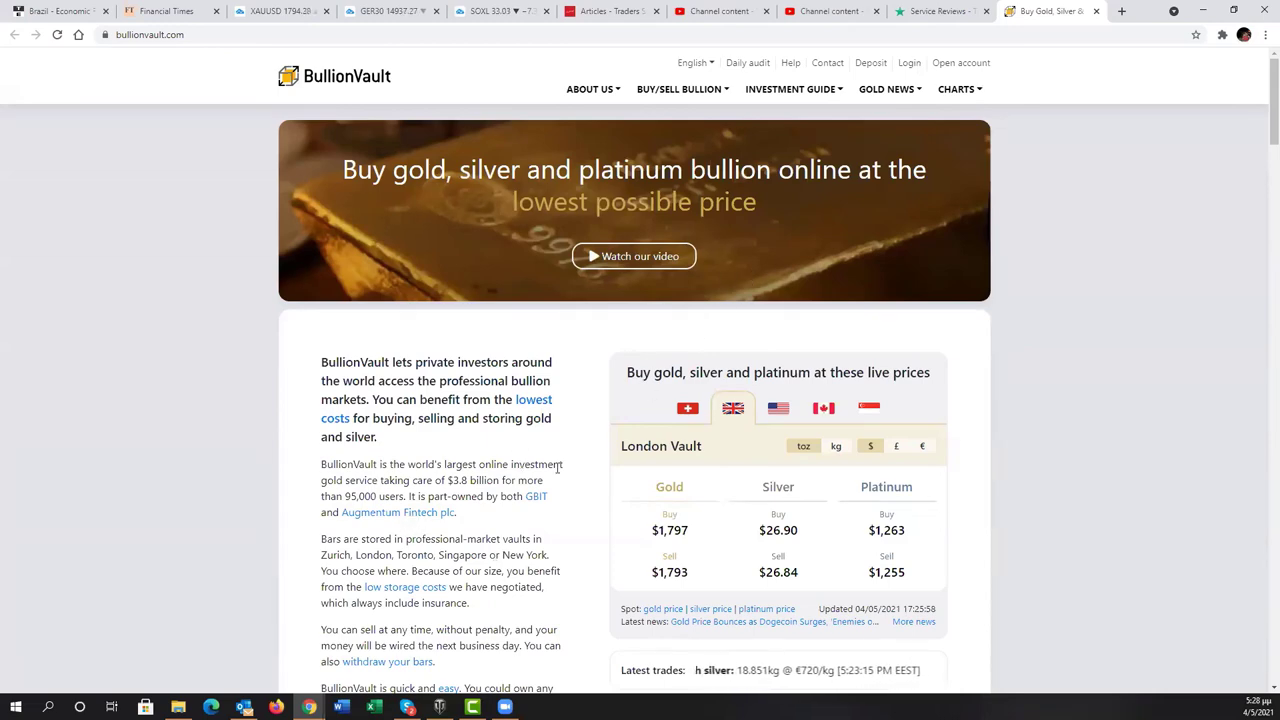
pyautogui.scroll(-3, 557, 468)
pyautogui.scroll(1, 557, 472)
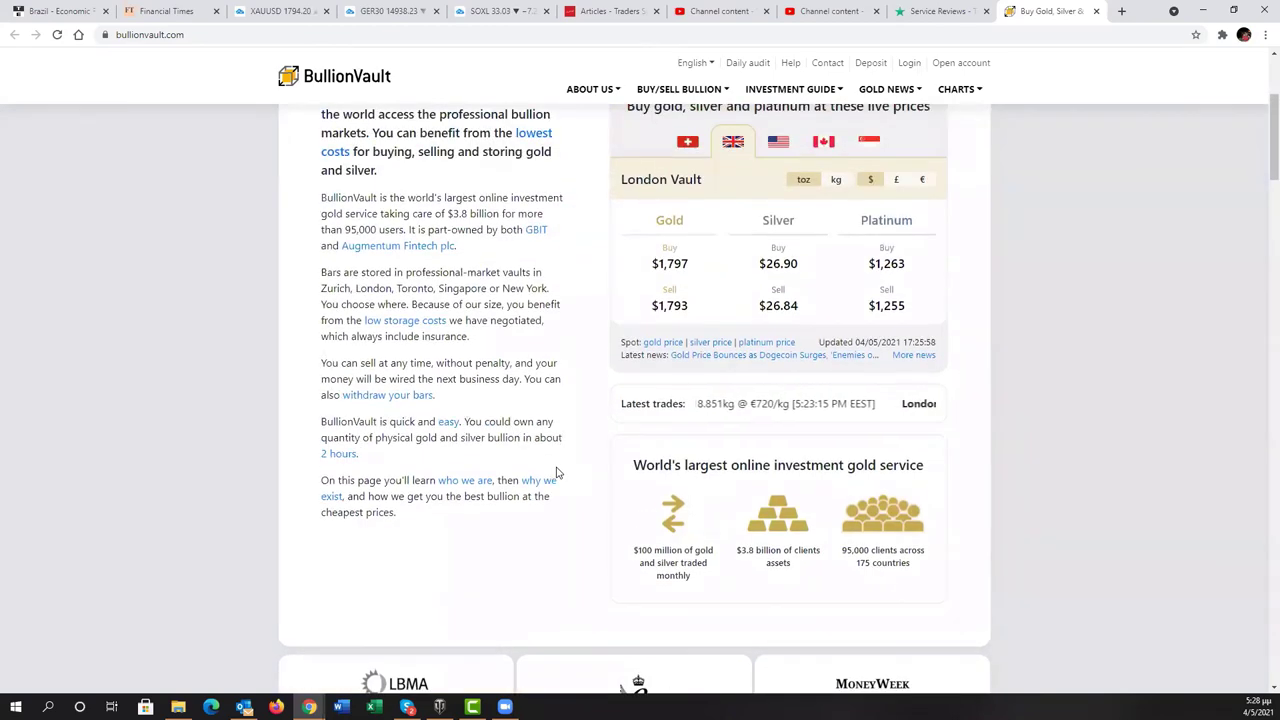
pyautogui.scroll(1, 557, 472)
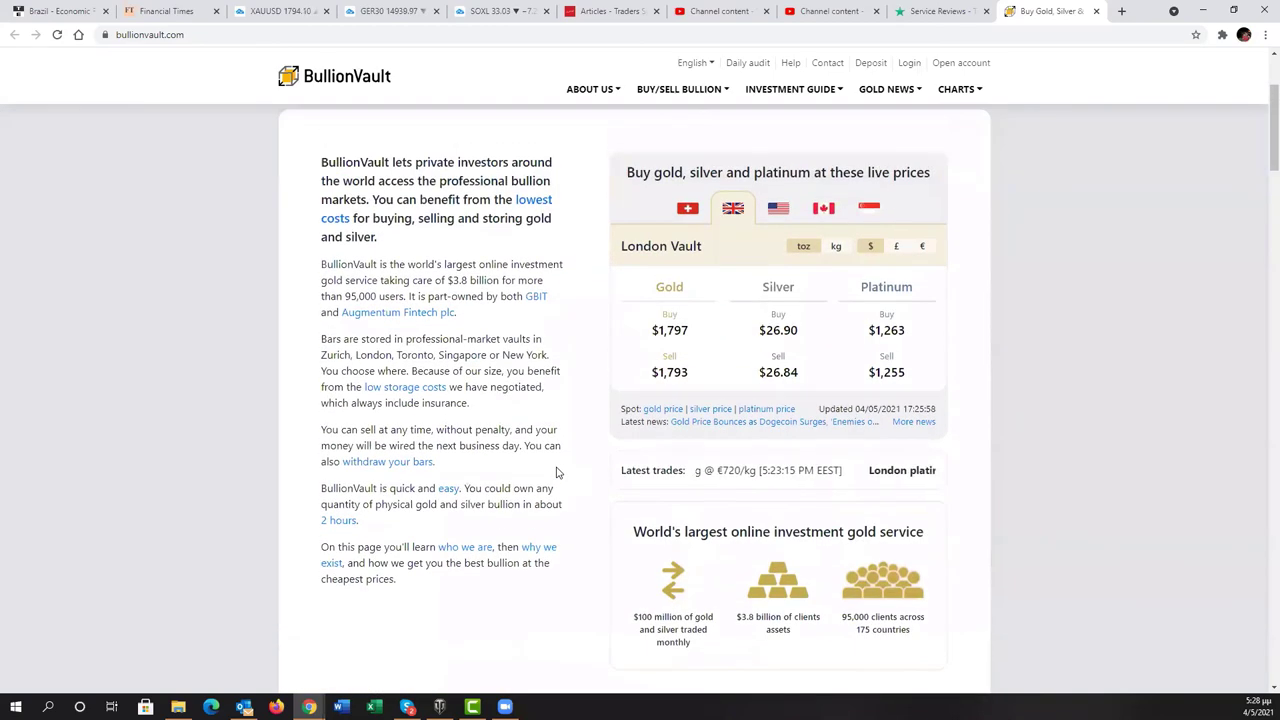
pyautogui.moveTo(321, 339); pyautogui.dragTo(506, 372)
pyautogui.click(398, 352)
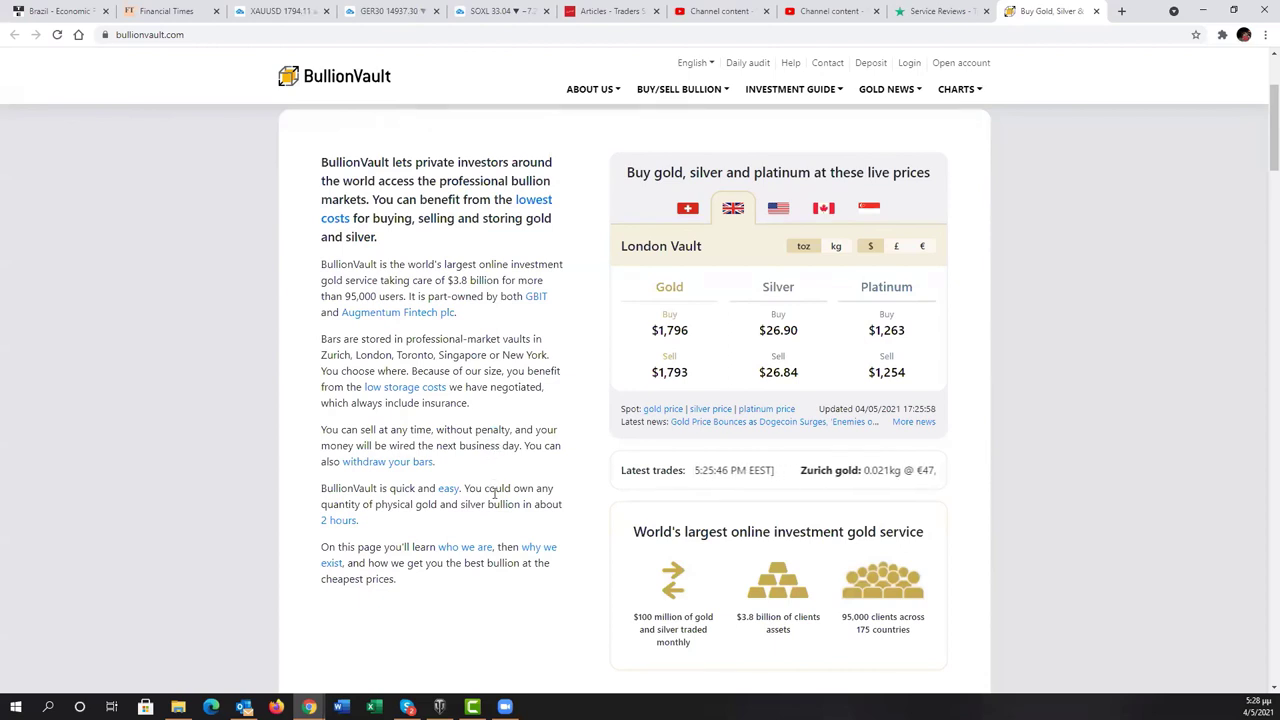
pyautogui.scroll(-1, 494, 493)
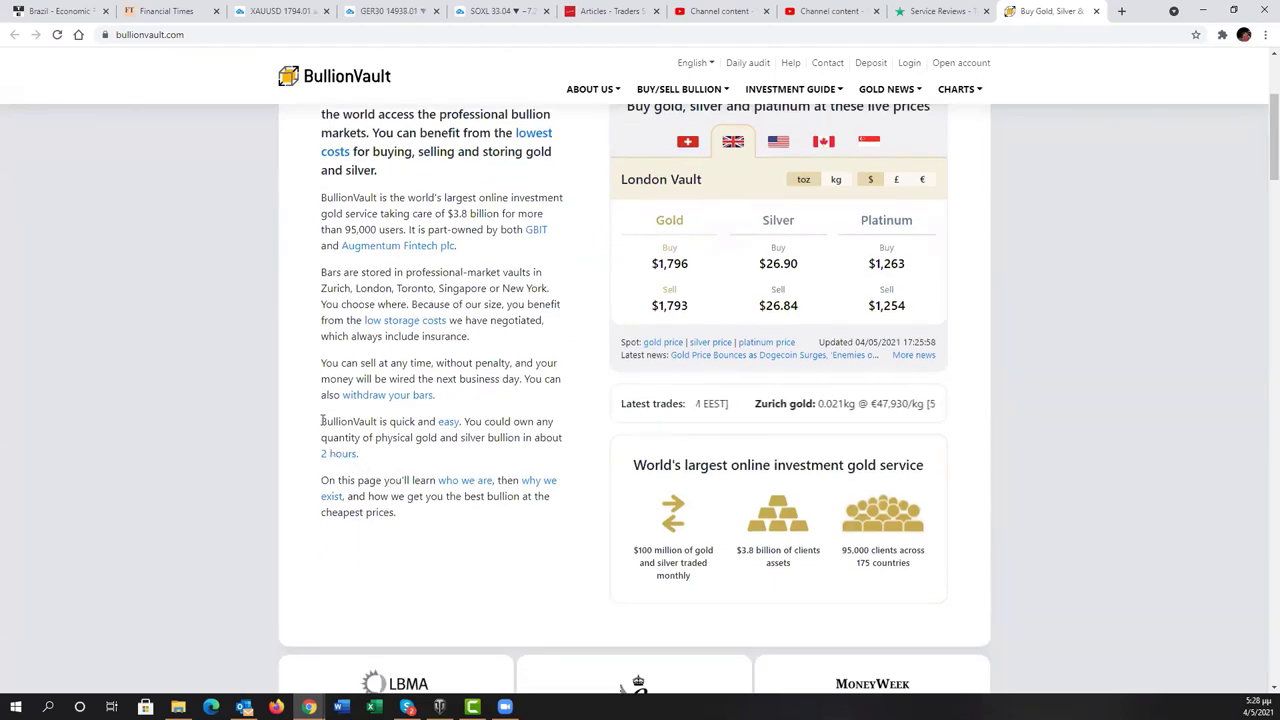
pyautogui.moveTo(323, 421); pyautogui.dragTo(412, 456)
pyautogui.click(430, 474)
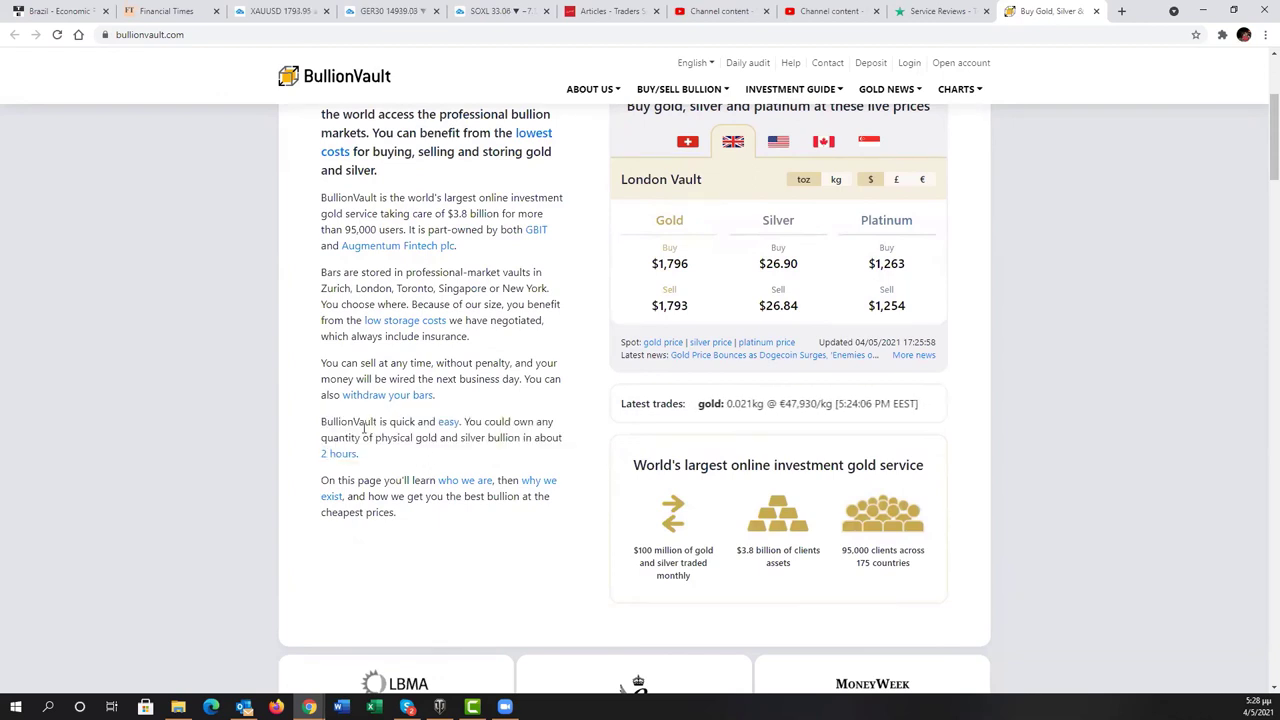
pyautogui.scroll(-1, 410, 465)
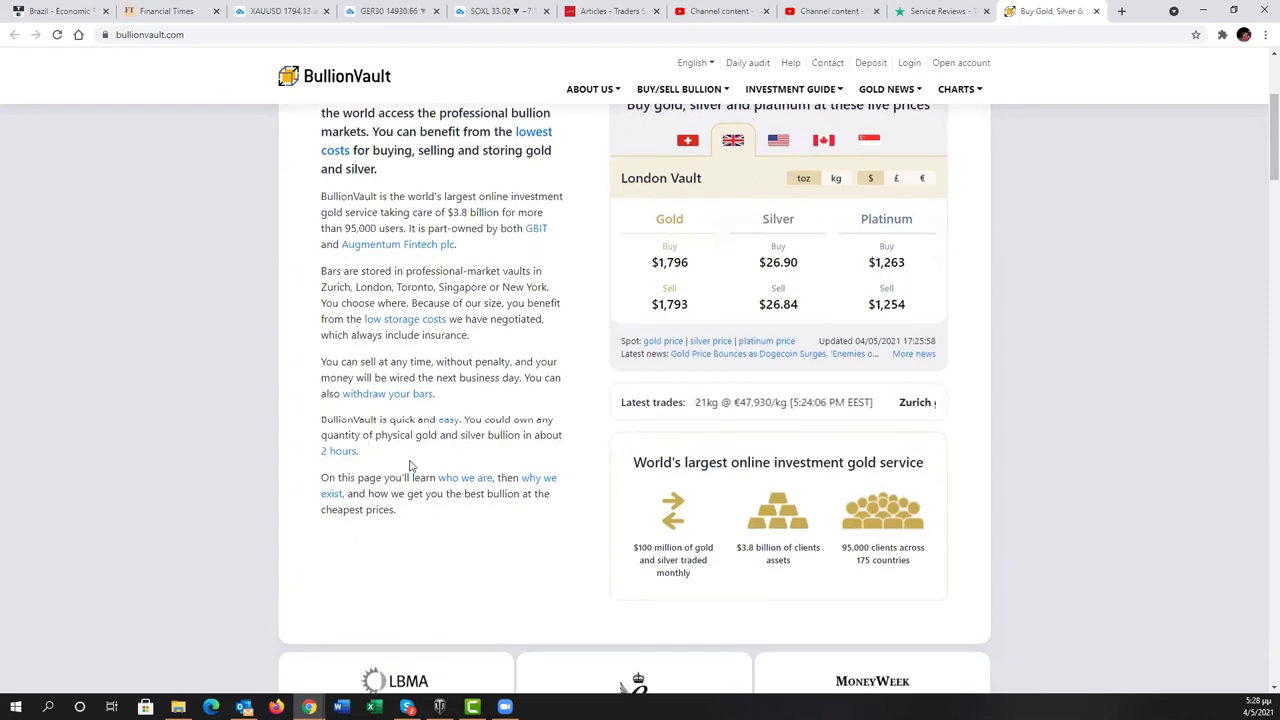
pyautogui.scroll(-3, 423, 455)
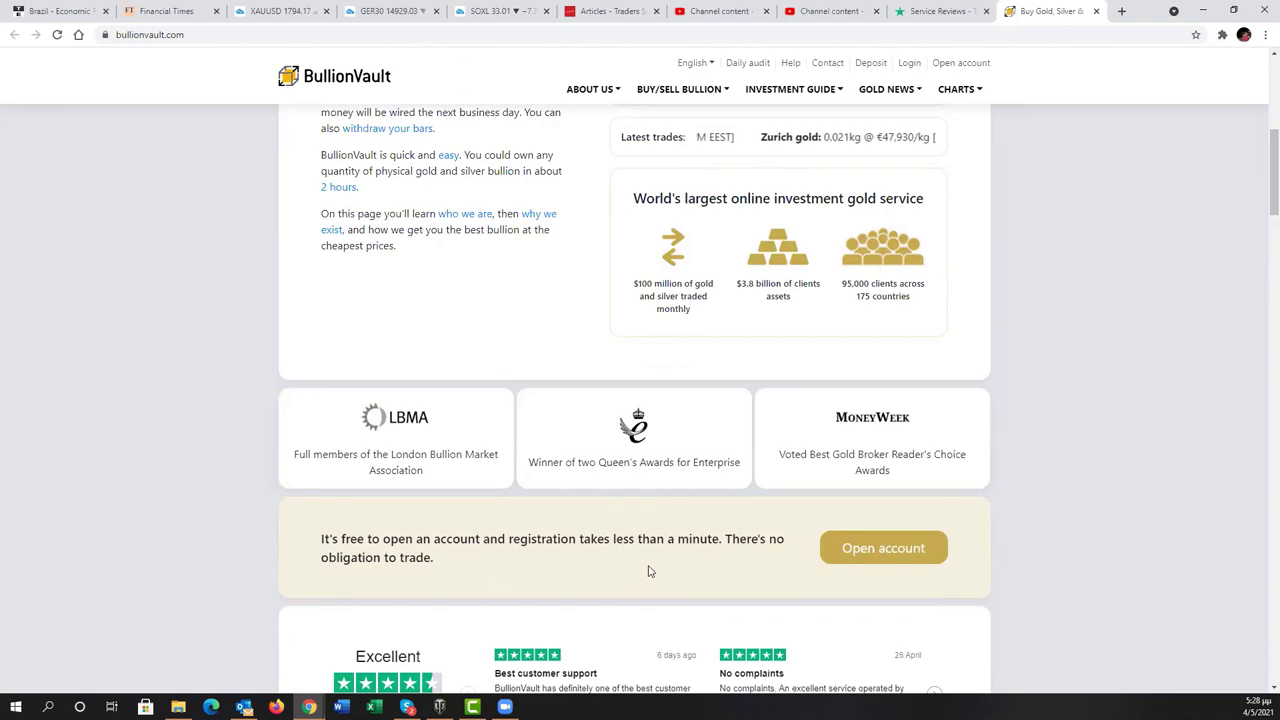
pyautogui.scroll(-2, 708, 517)
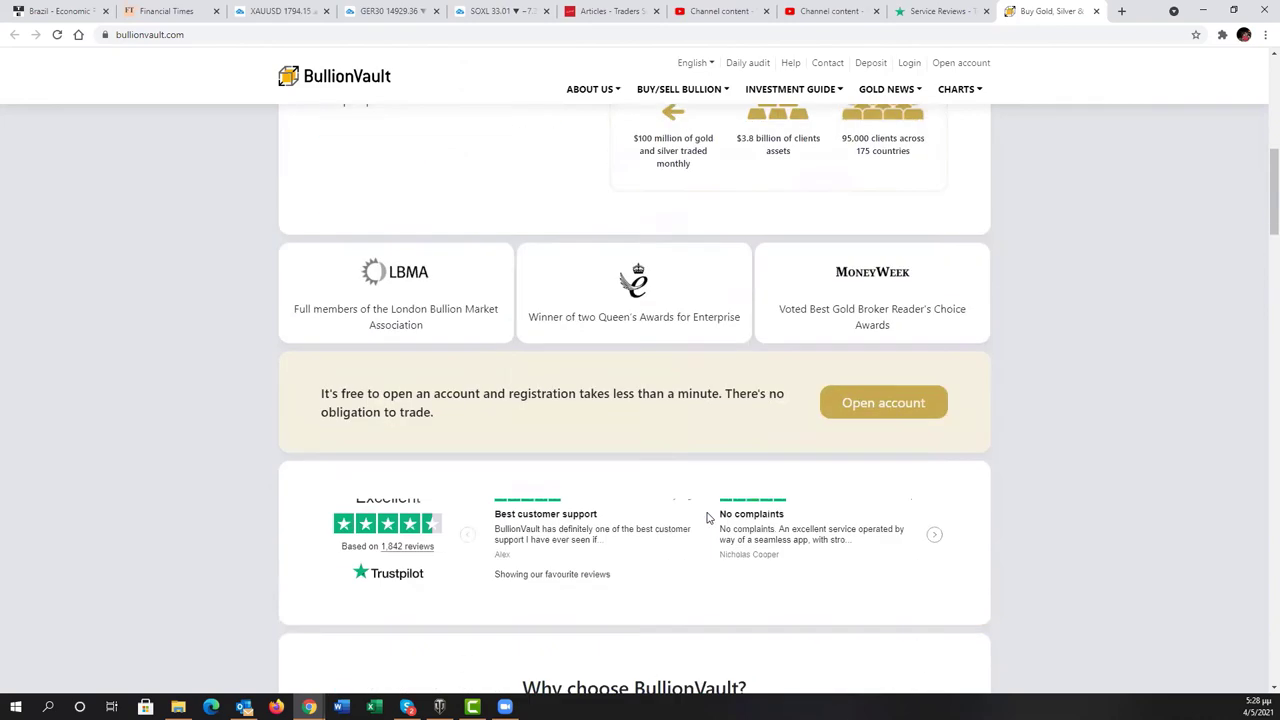
pyautogui.scroll(-2, 708, 517)
pyautogui.scroll(-1, 708, 514)
pyautogui.scroll(-1, 706, 520)
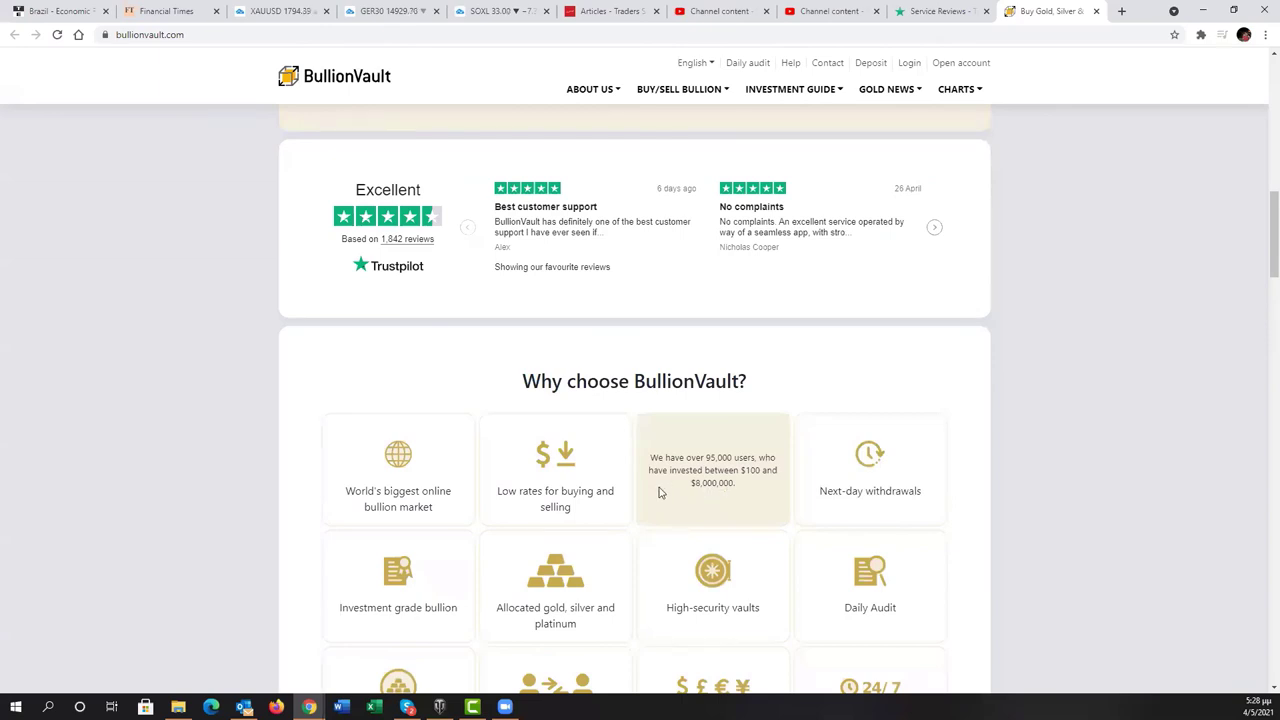
pyautogui.scroll(-2, 1020, 495)
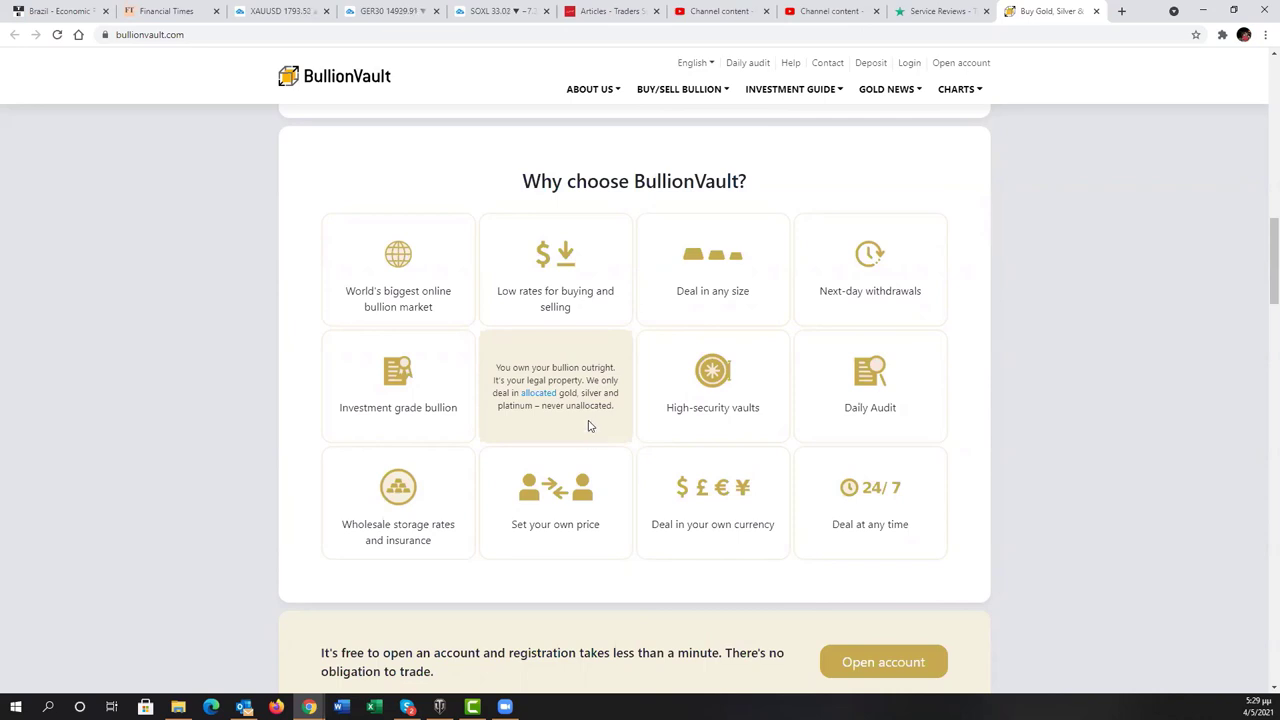
pyautogui.scroll(3, 590, 440)
pyautogui.scroll(3, 592, 448)
pyautogui.scroll(3, 596, 459)
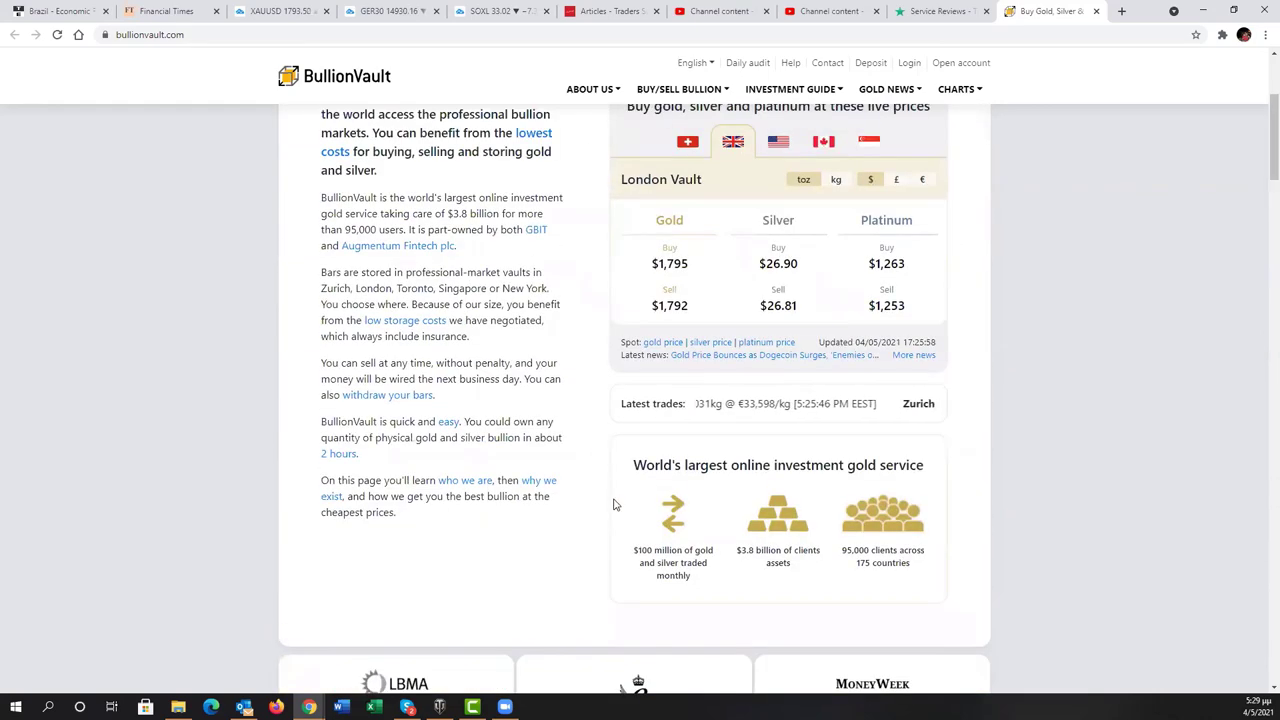
pyautogui.scroll(2, 612, 503)
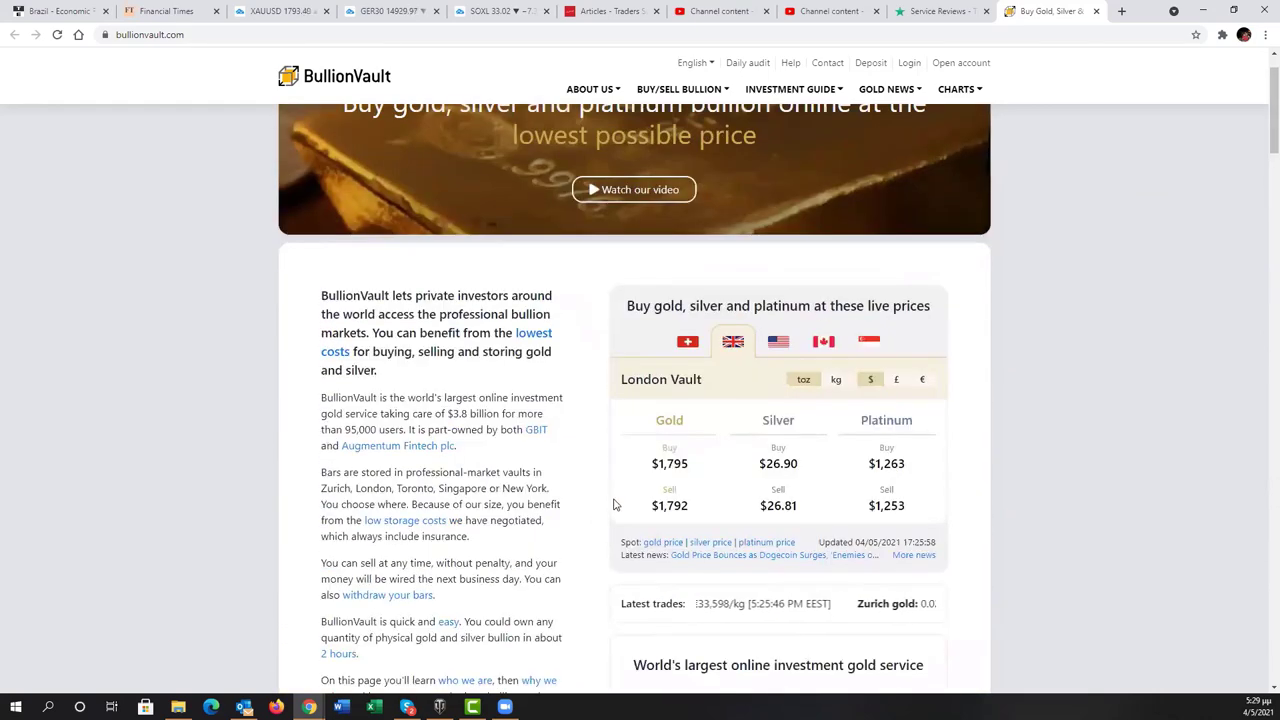